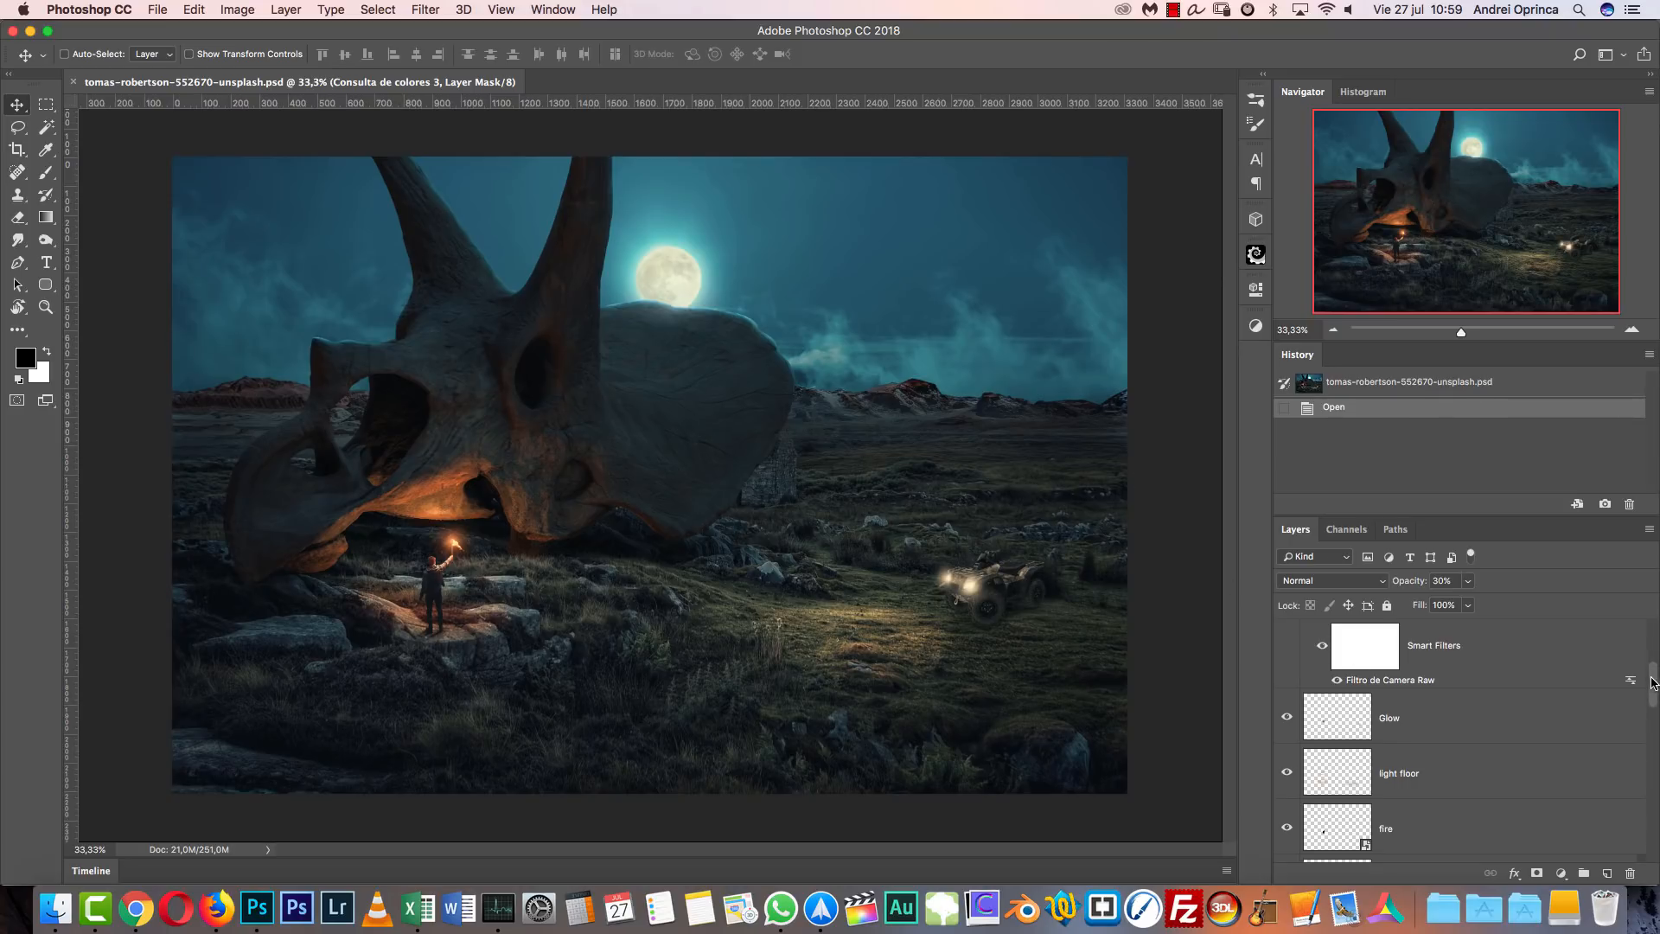
drag(1653, 683, 1658, 631)
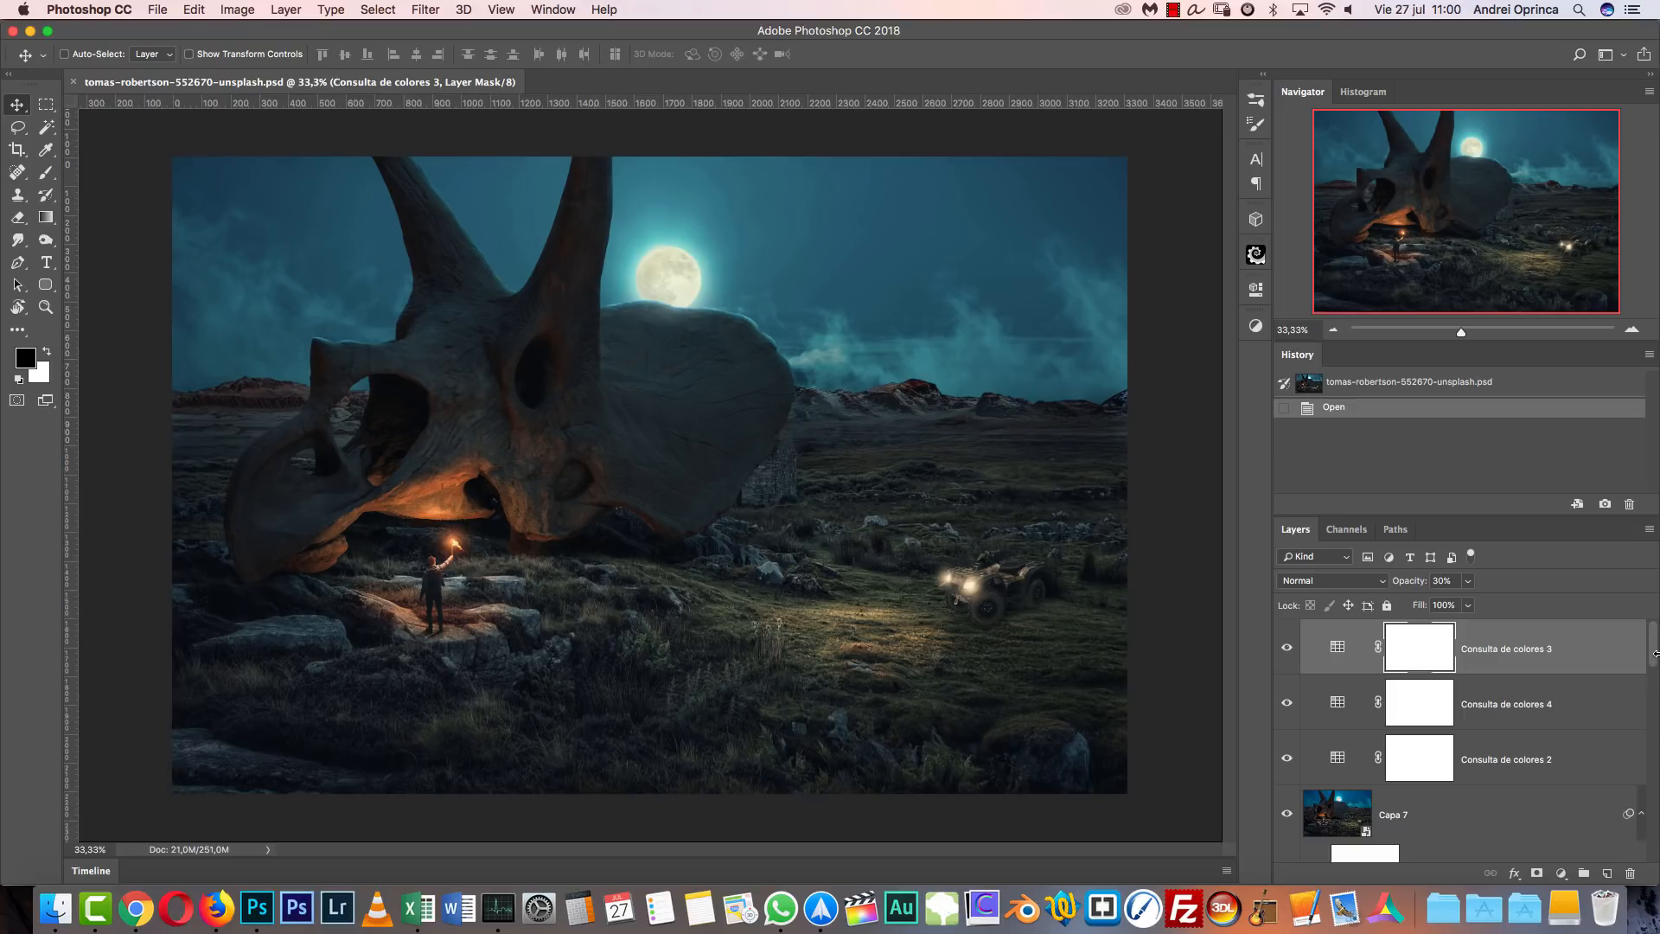
drag(1652, 653, 1649, 756)
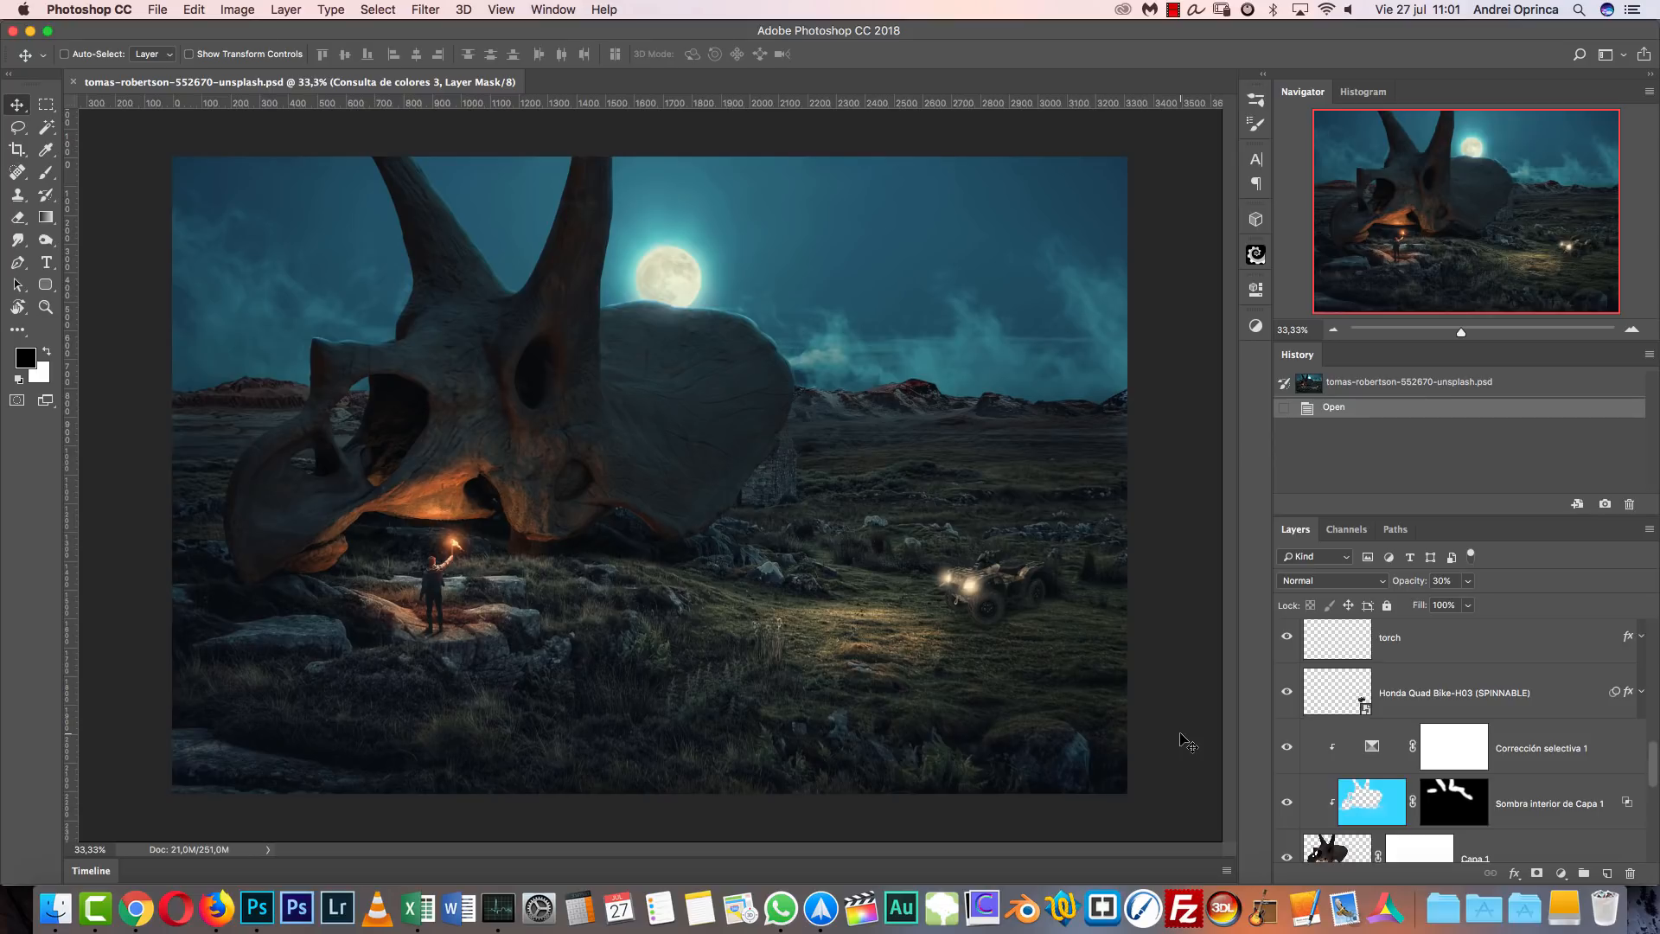
Browse for a file to open in the Resources folder inside Giant triceratops.
key(super+o)
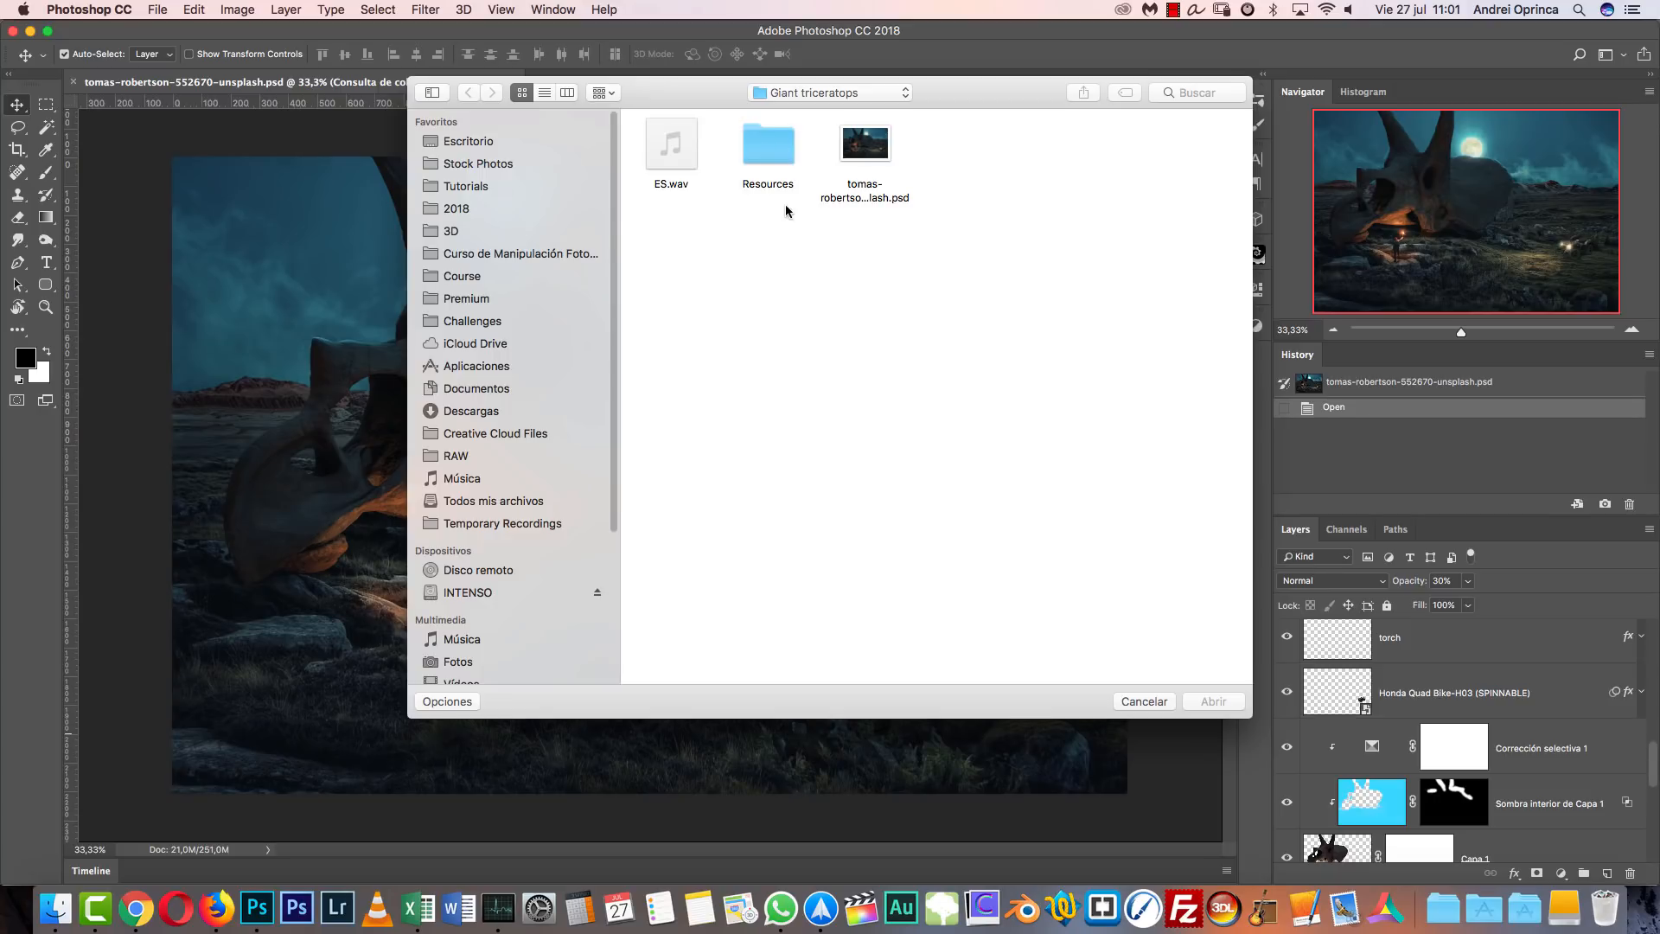
double_click(772, 144)
click(775, 143)
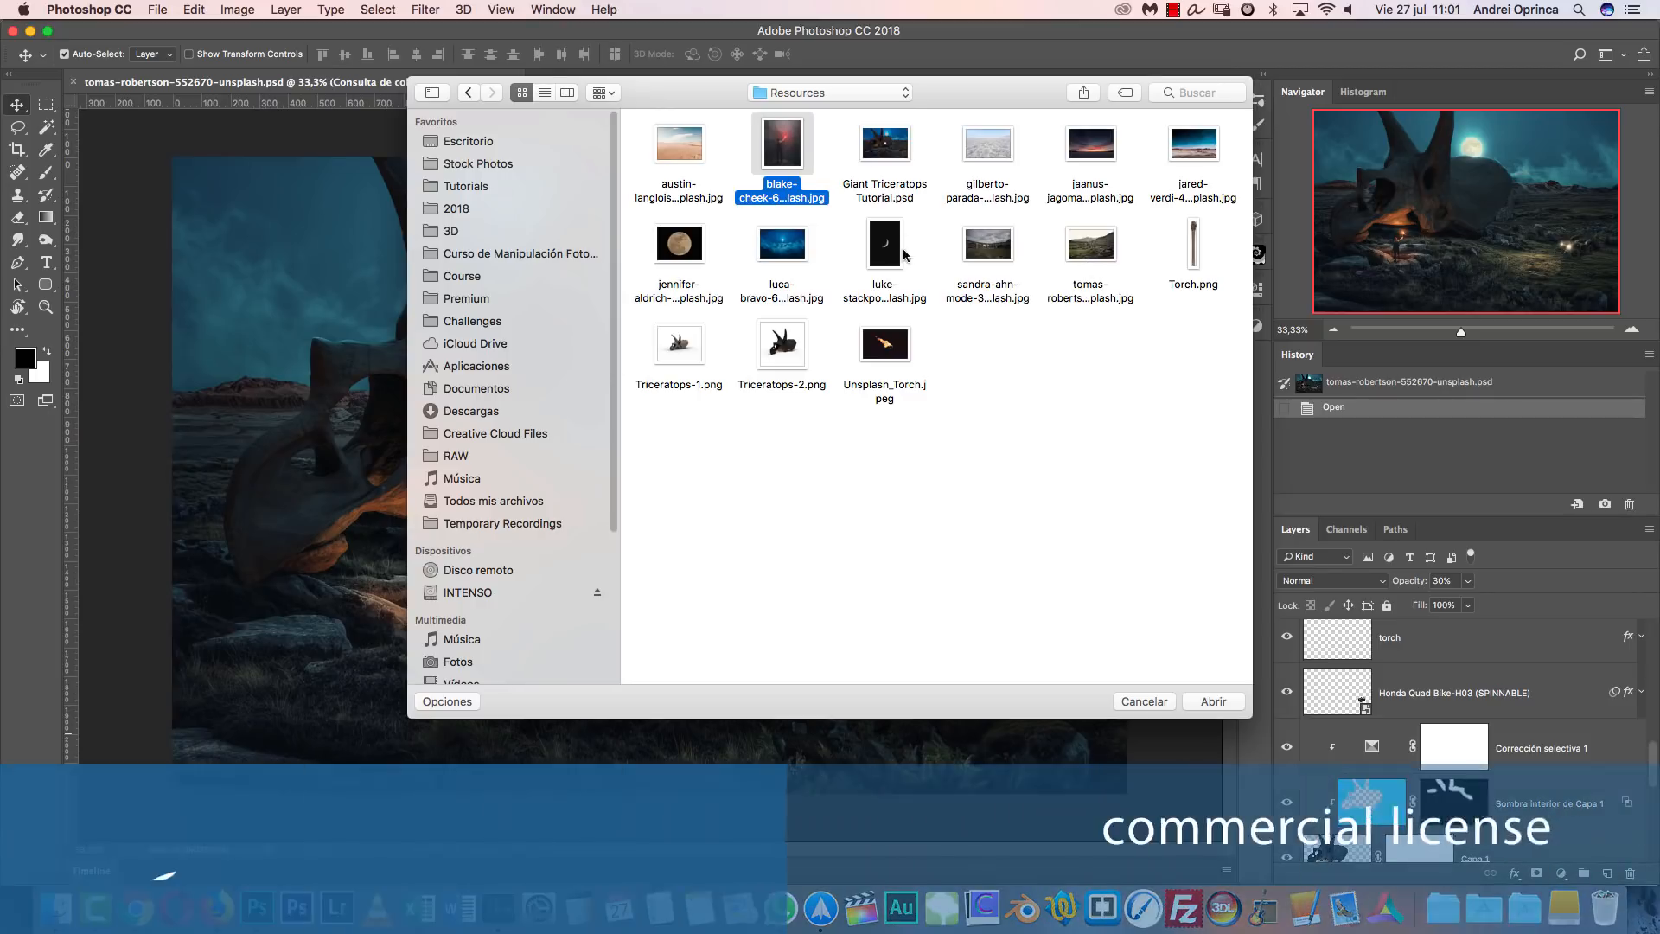
Preview the stone ruins, viaduct, desert dunes and salt flat photos in the Resources folder.
click(1072, 293)
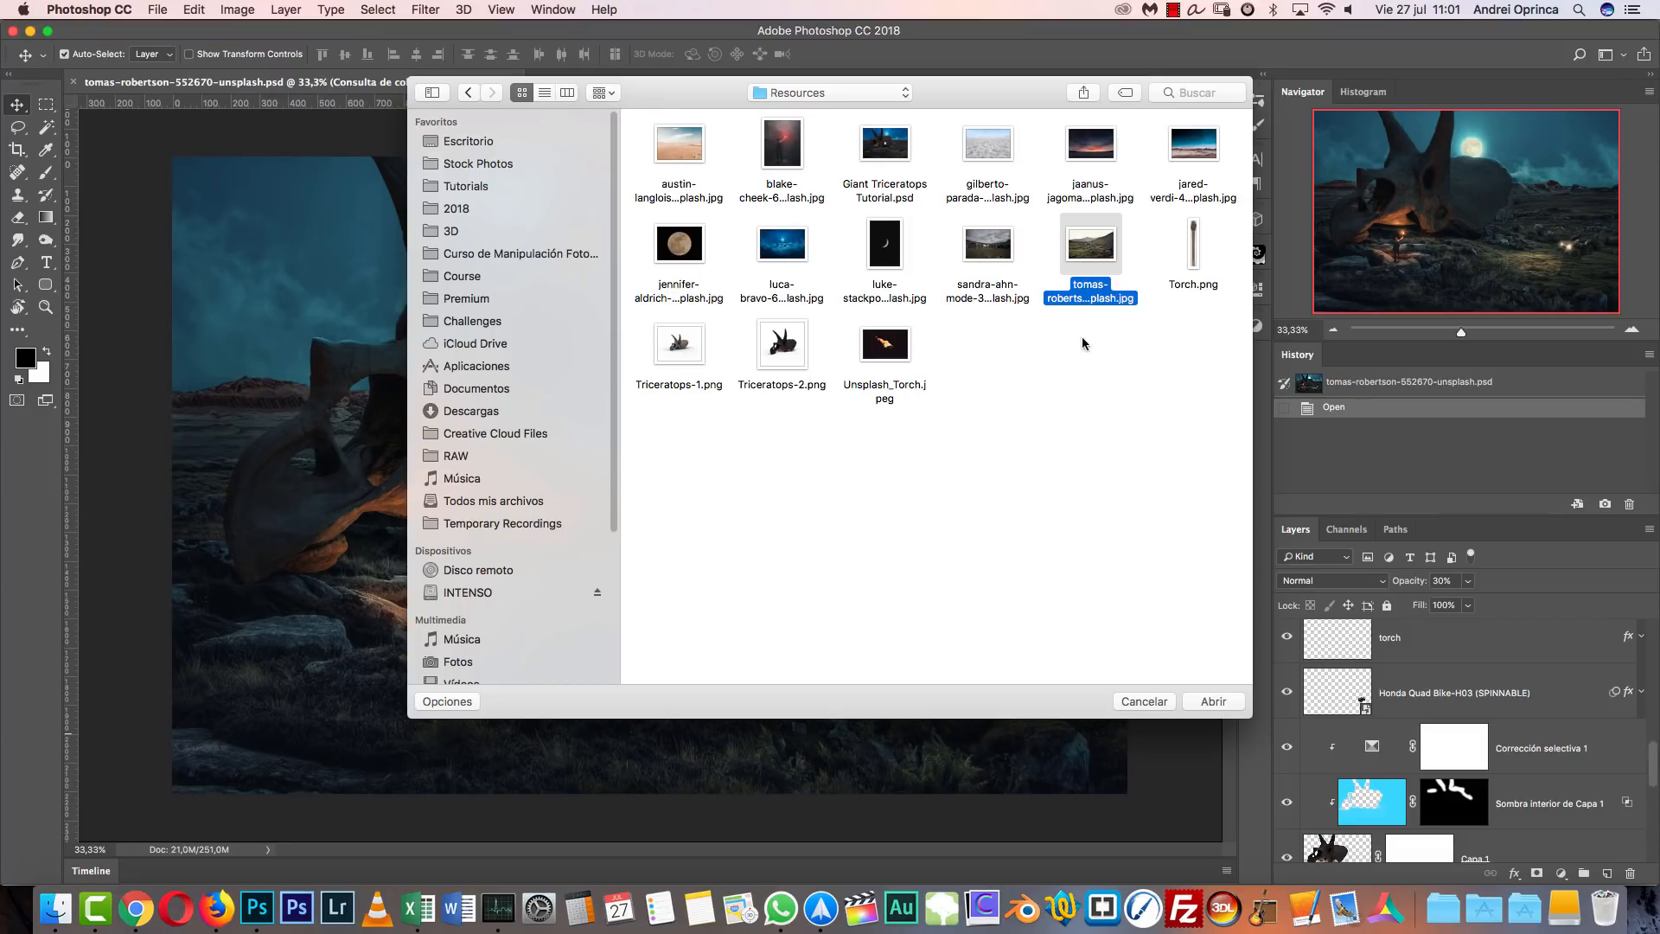
key(space)
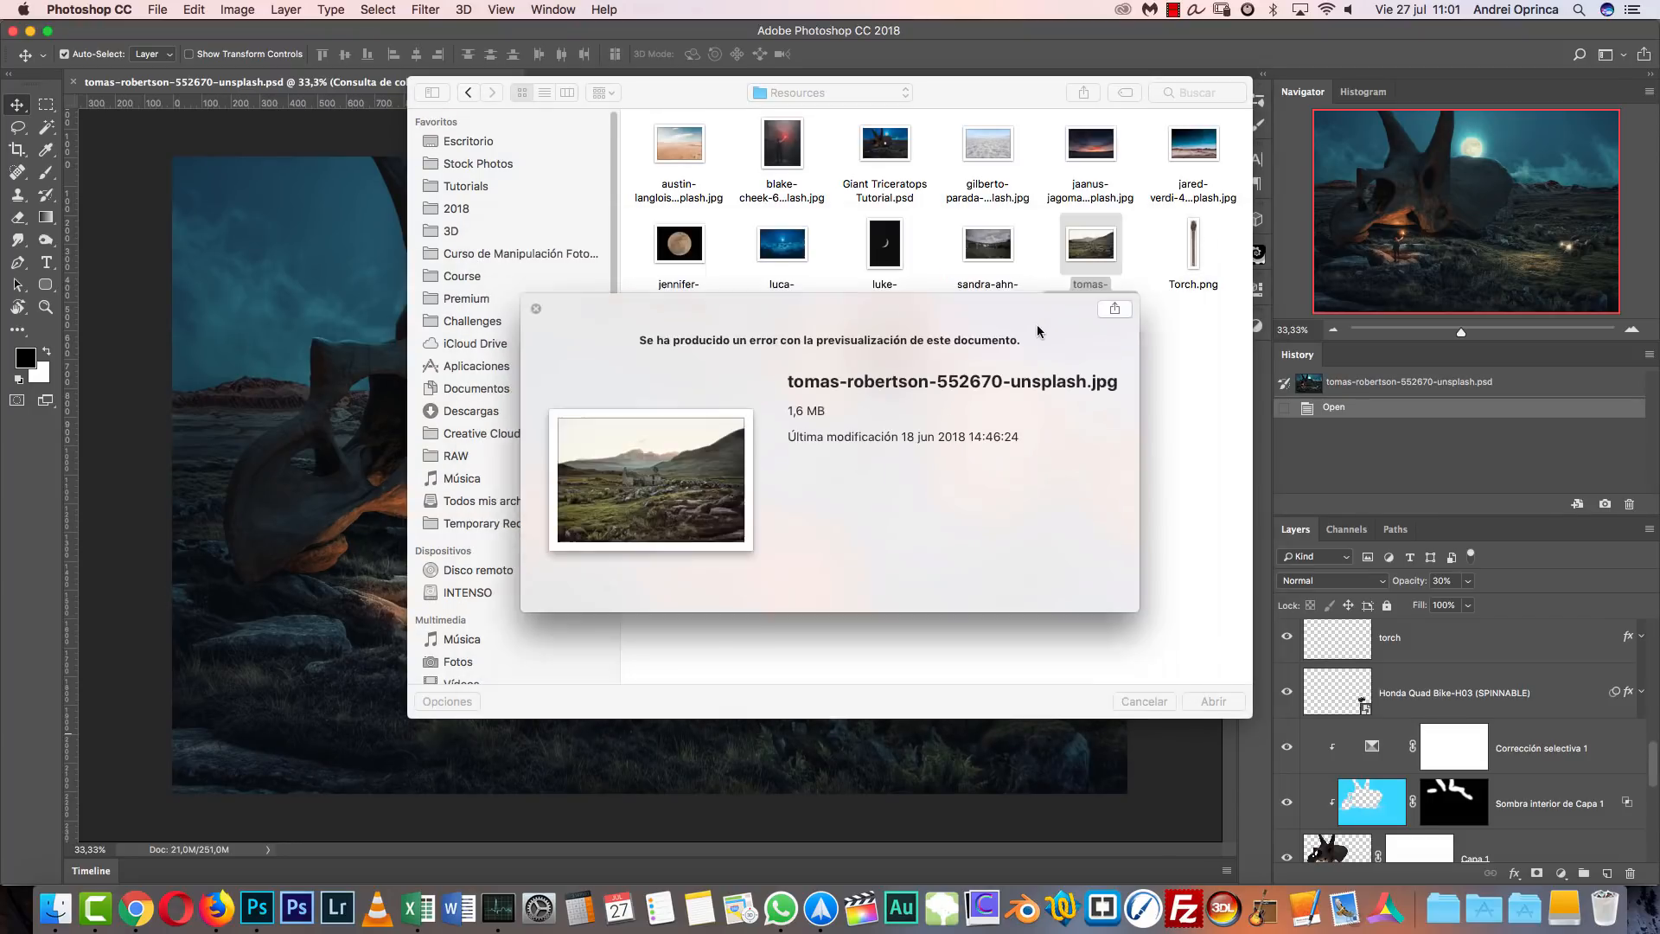
key(space)
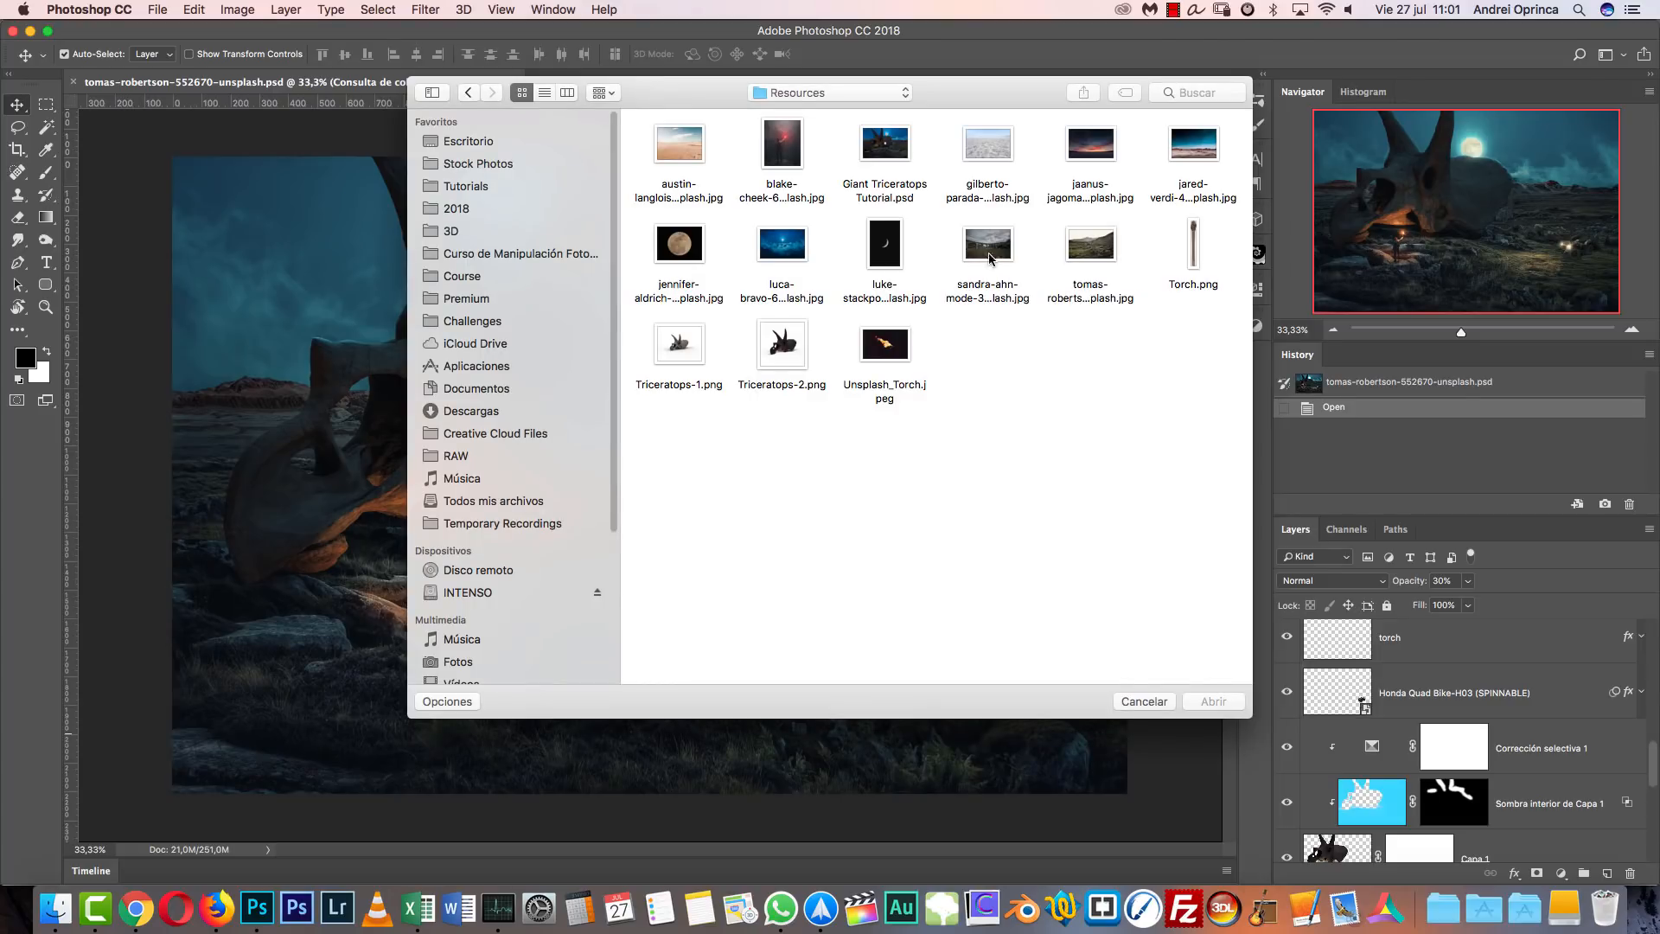
click(995, 298)
key(space)
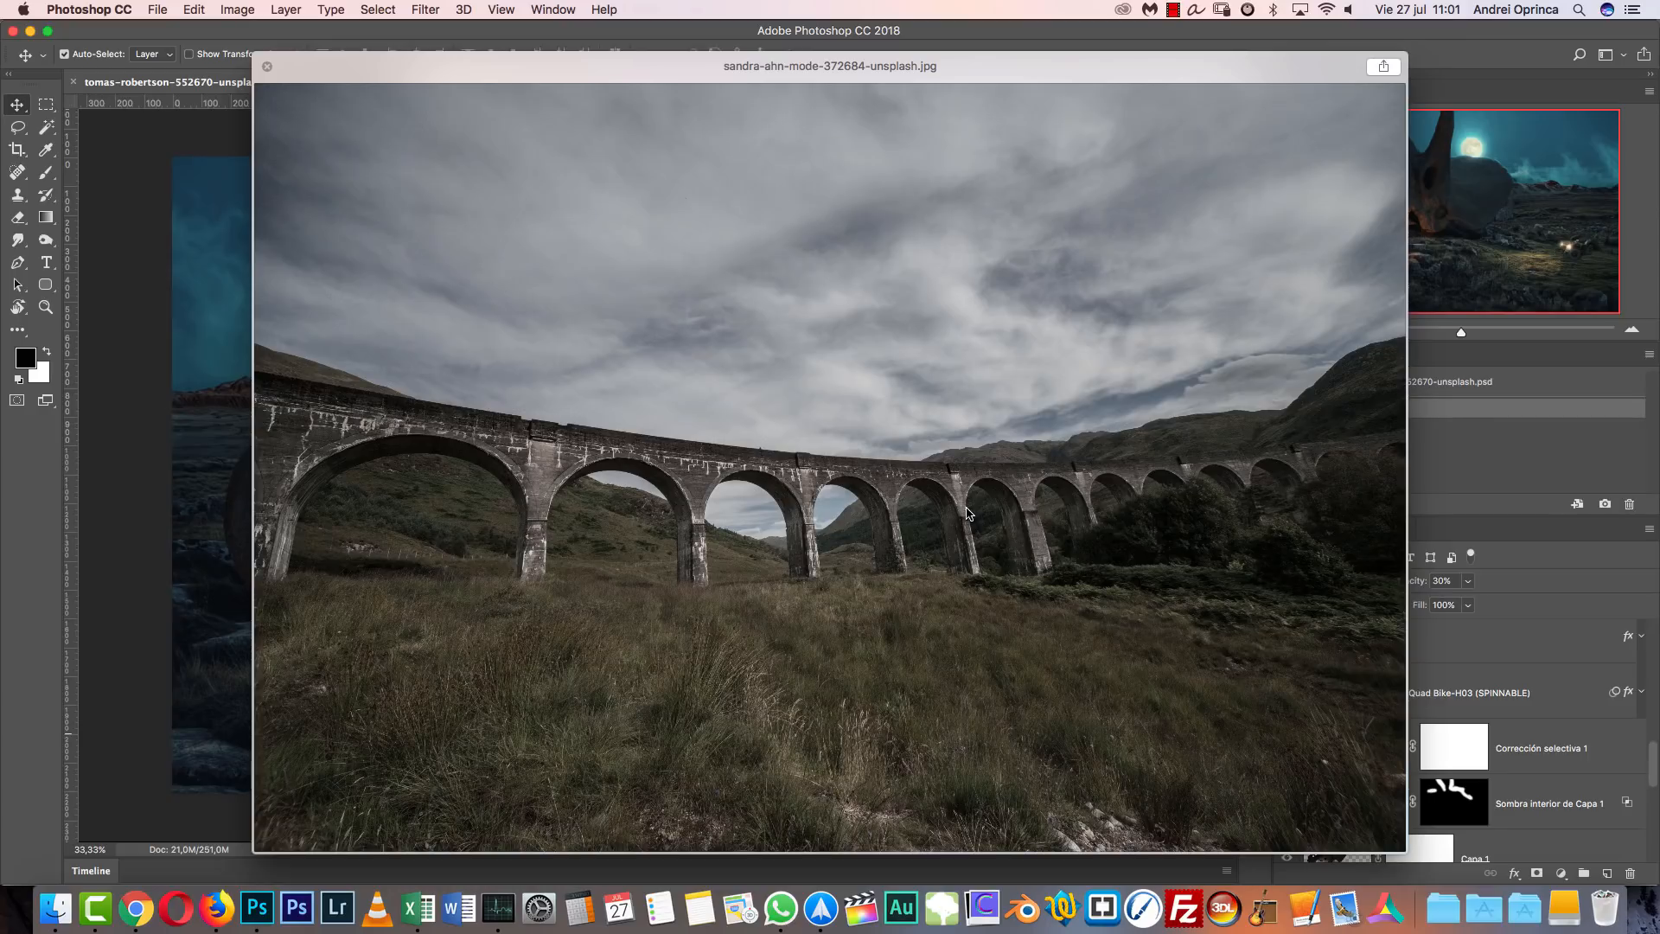
key(space)
click(697, 166)
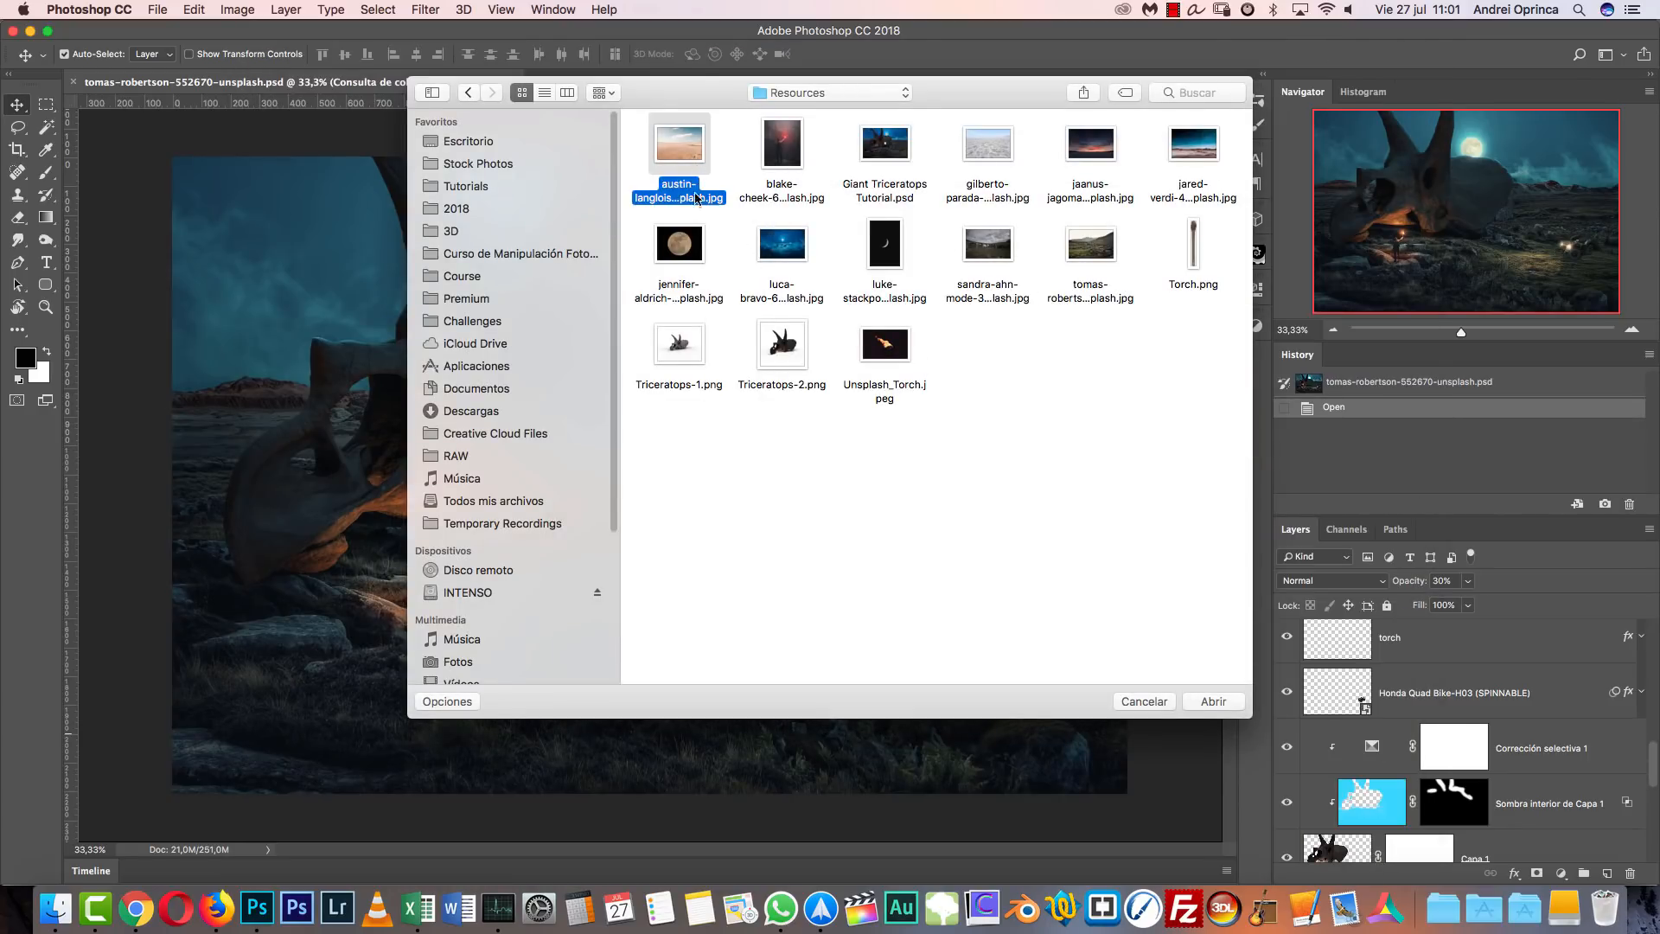
key(space)
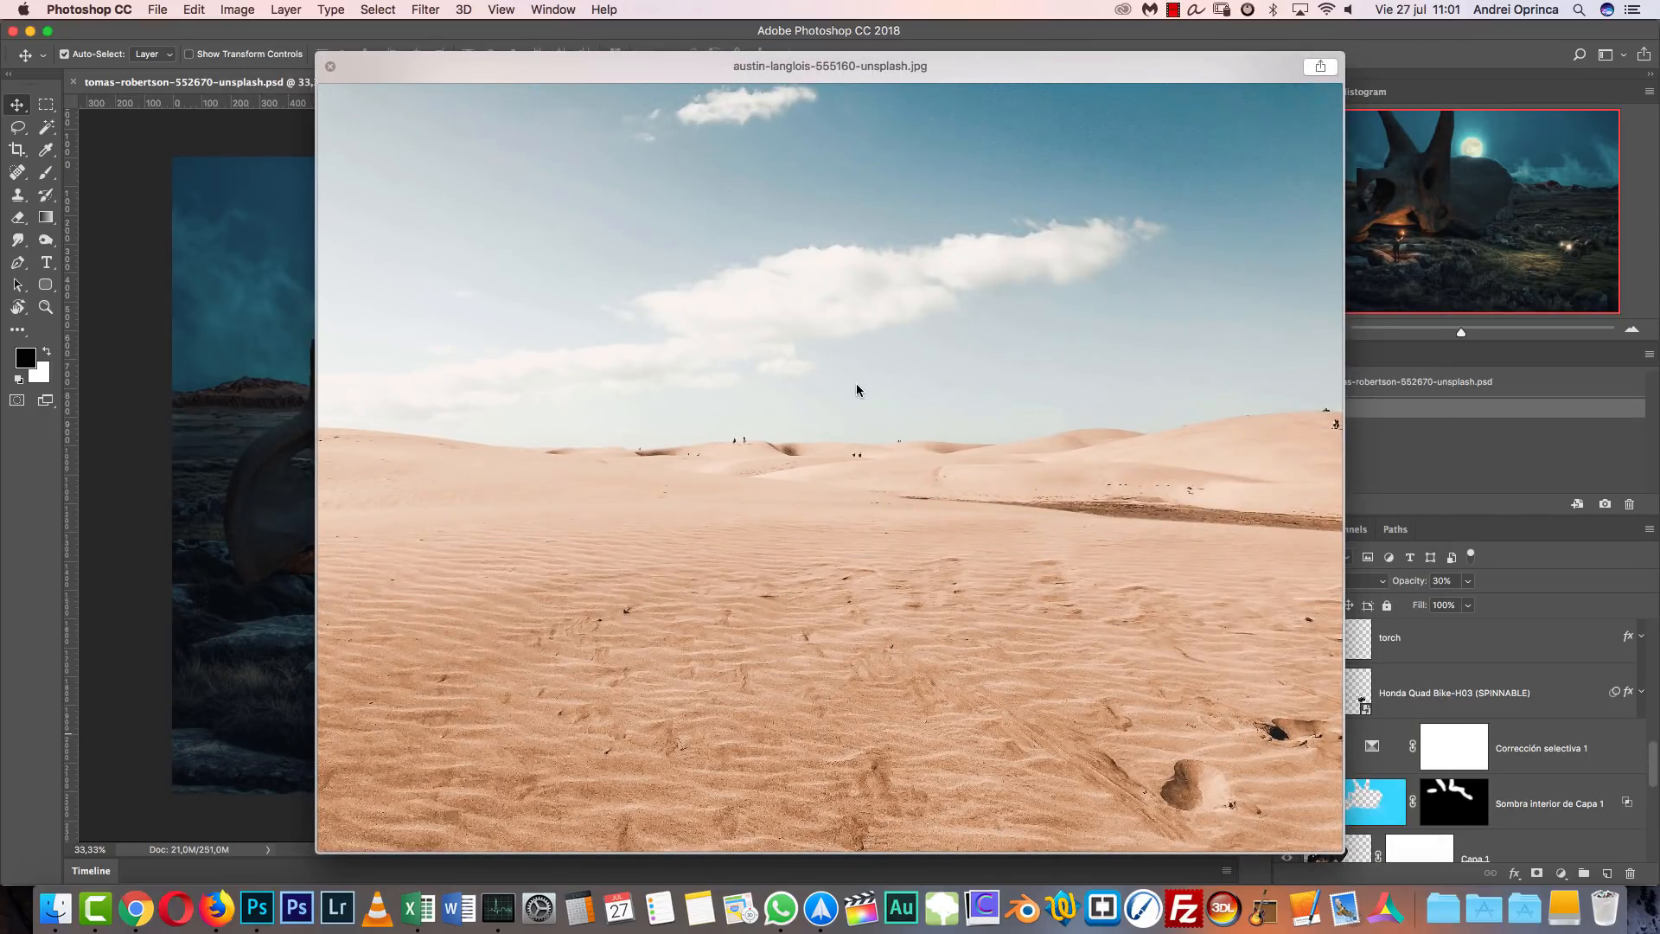
key(space)
click(996, 183)
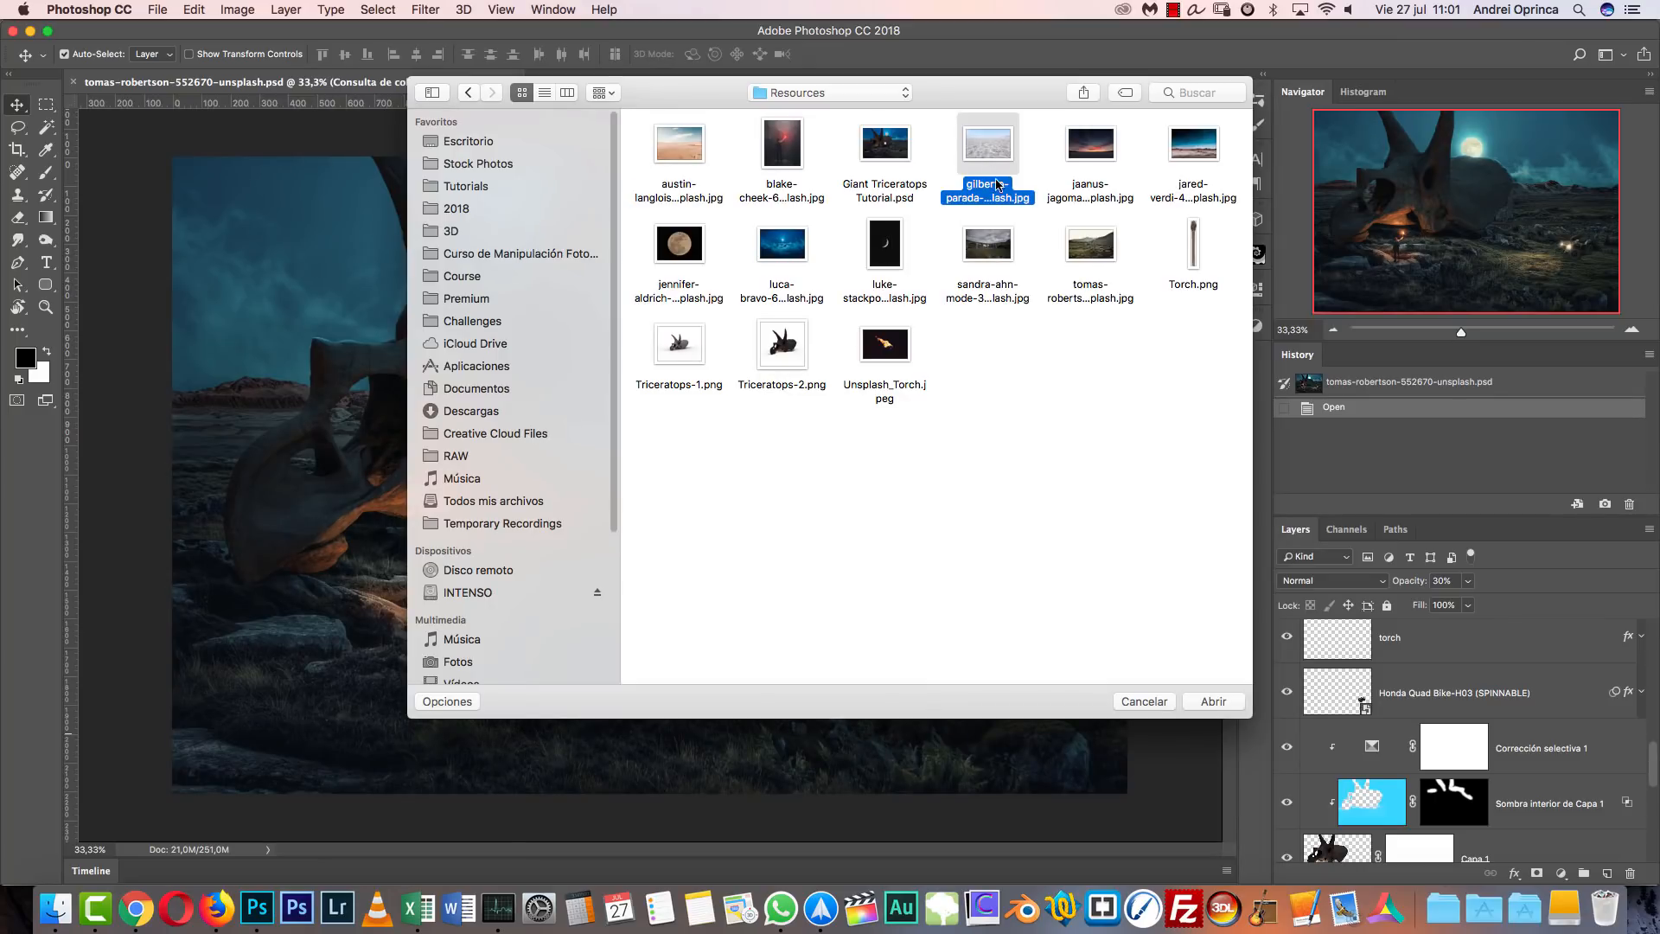
key(space)
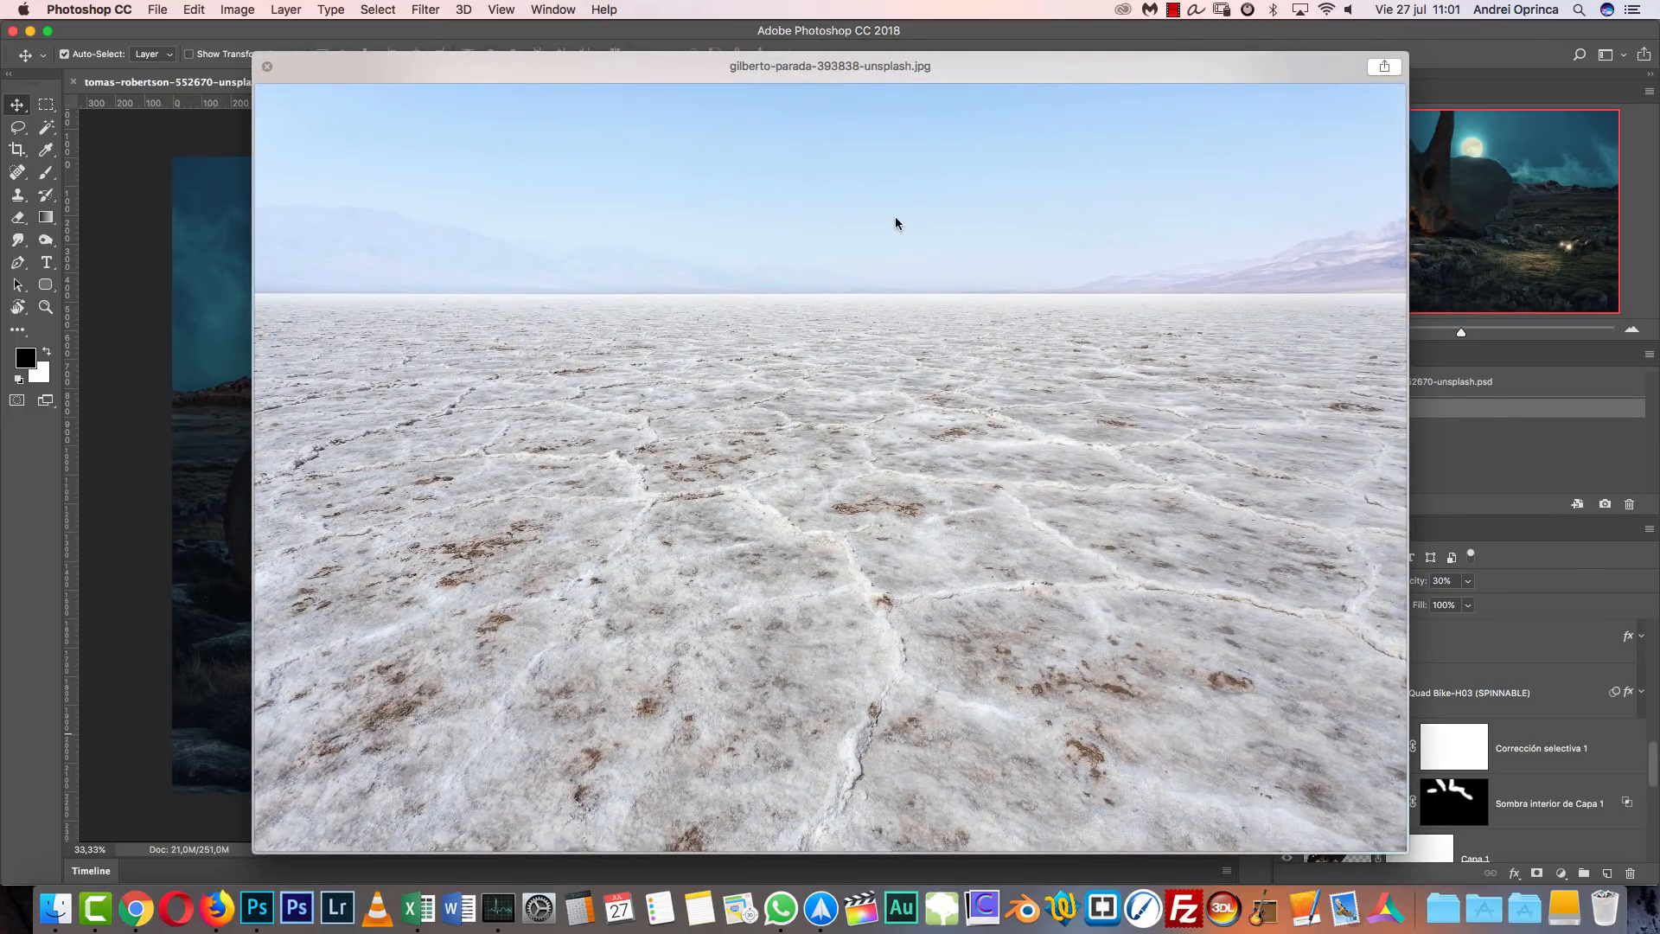
key(space)
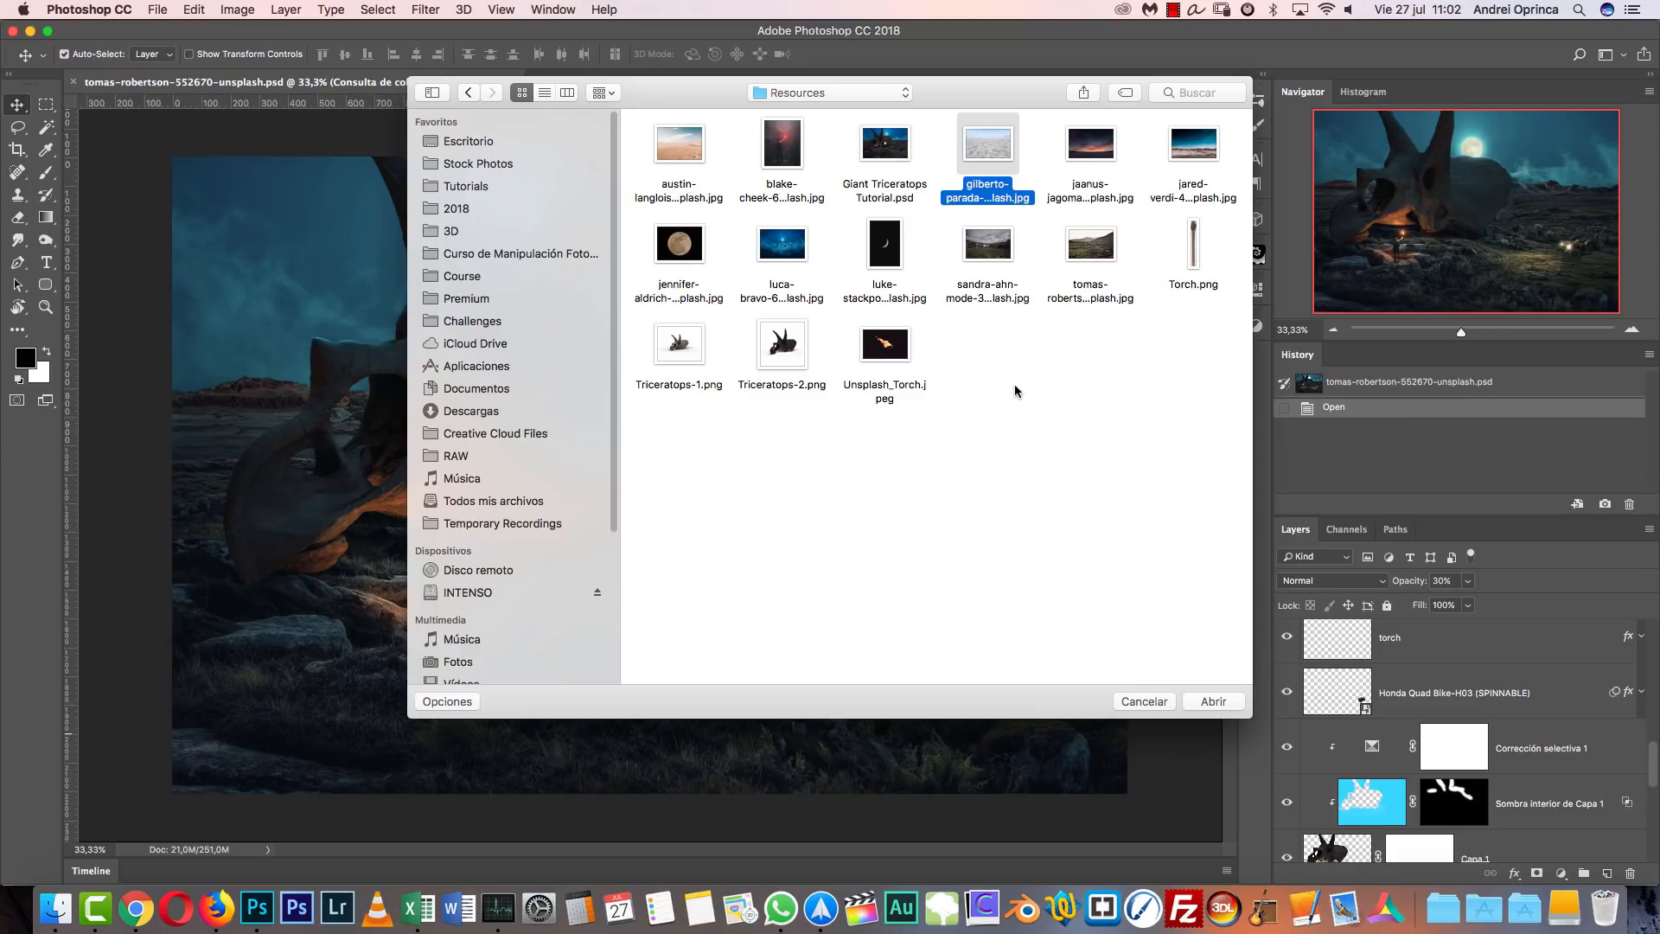
Open the stone ruins landscape JPG and convert its locked Background into a regular layer.
click(1095, 255)
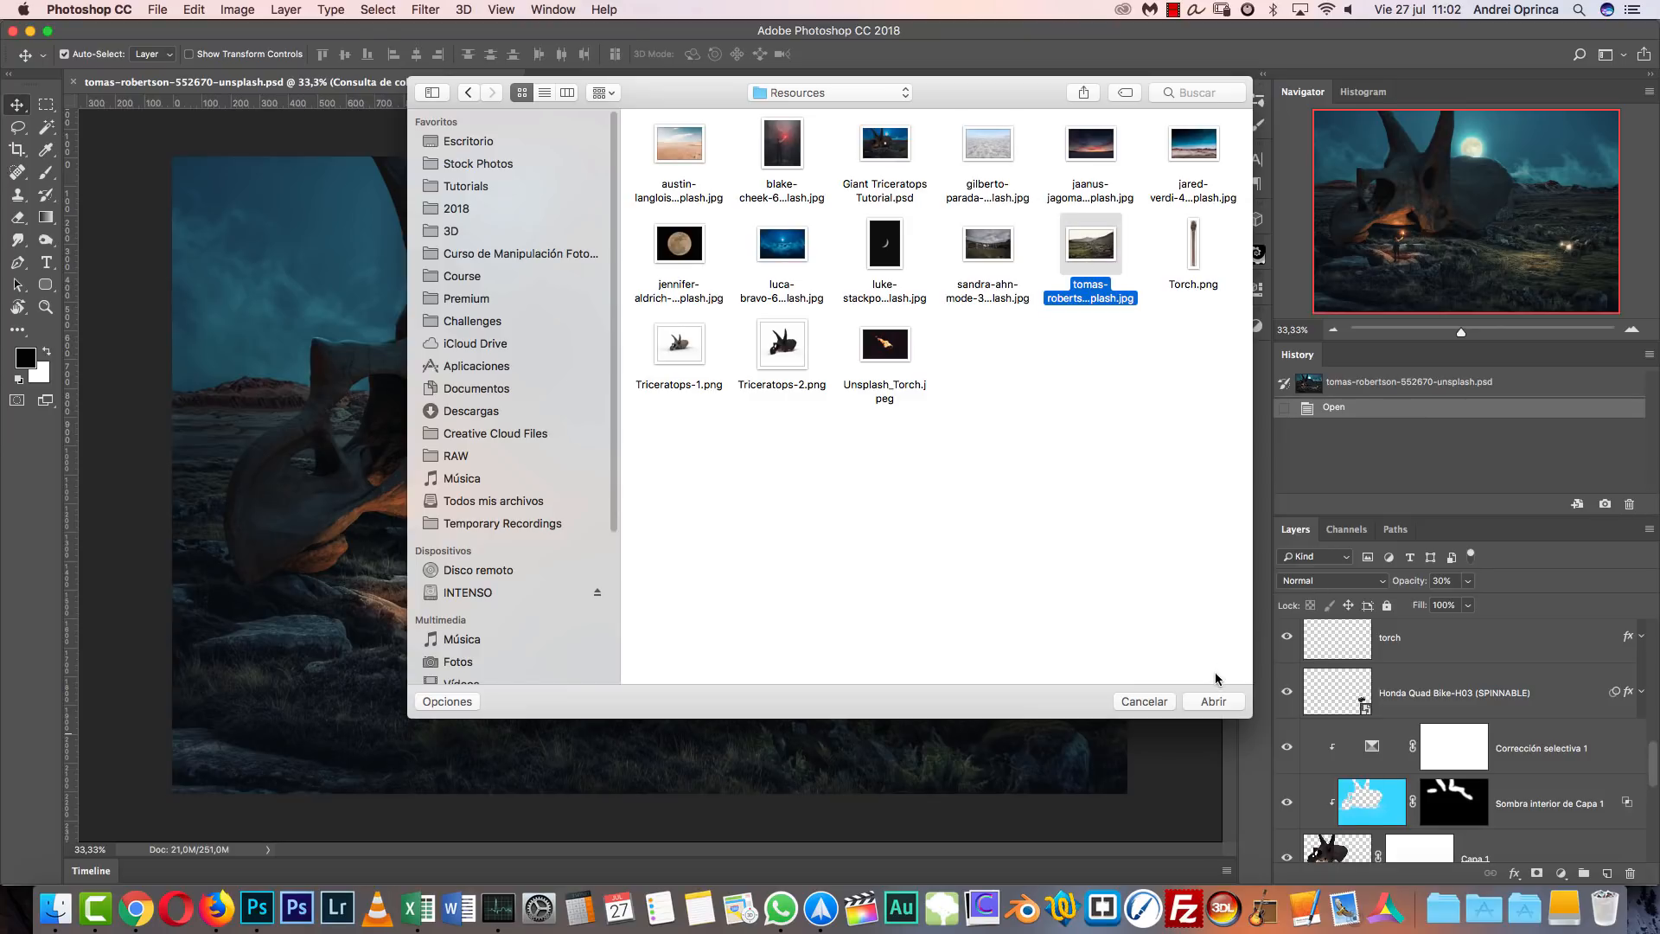
click(1215, 703)
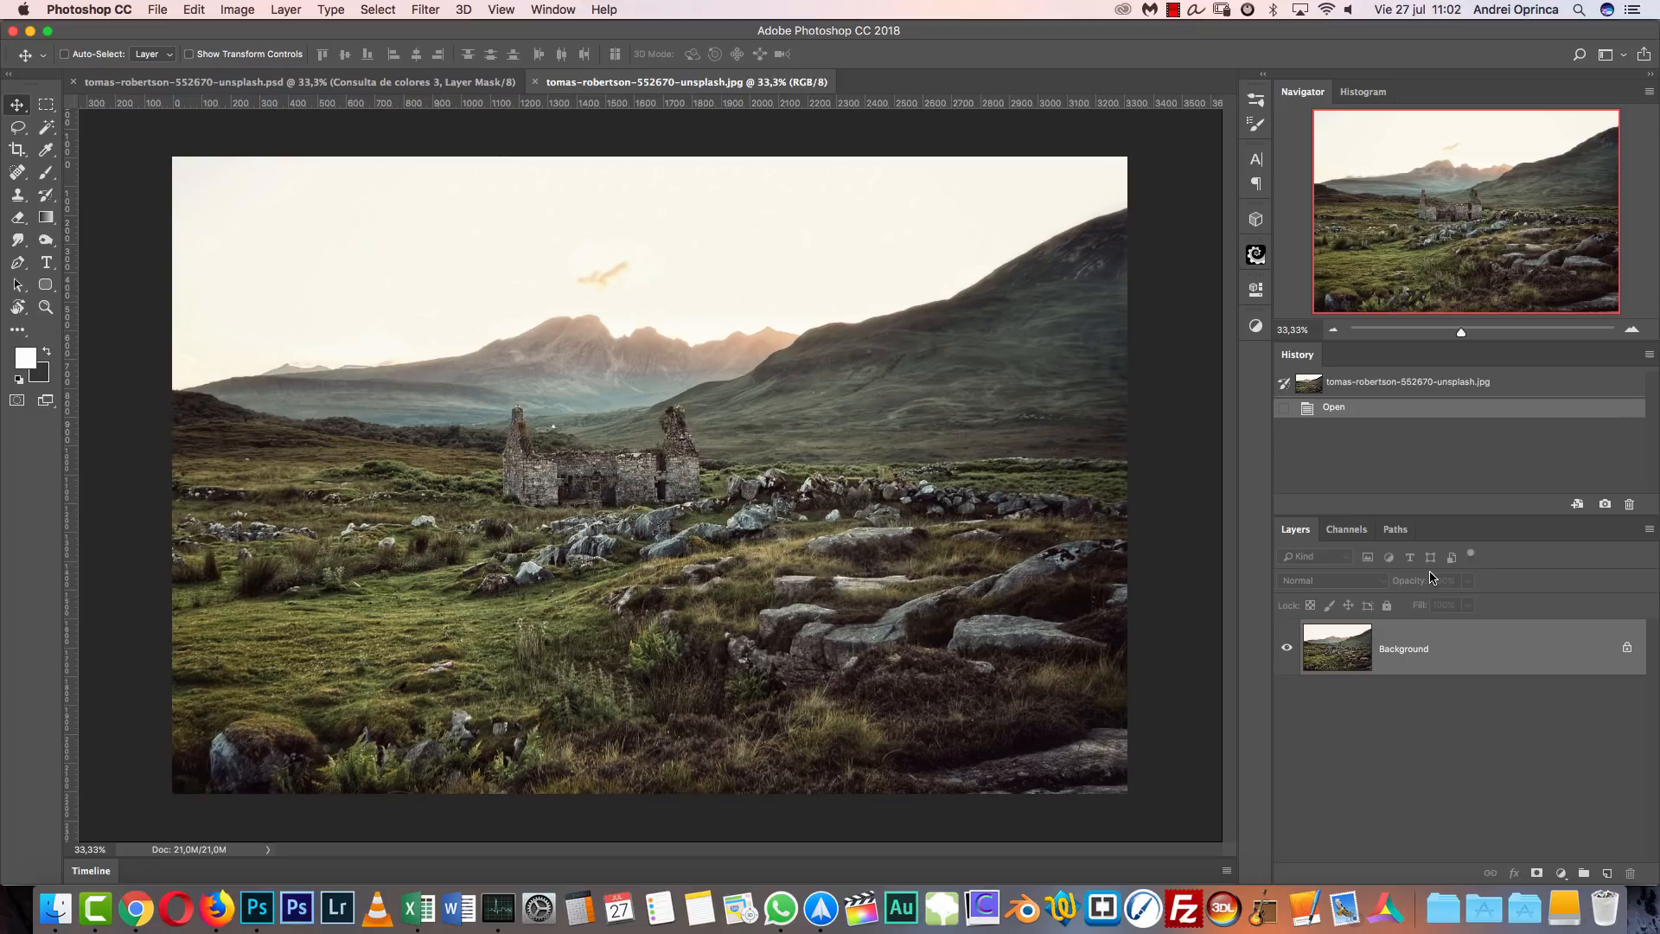
double_click(1503, 659)
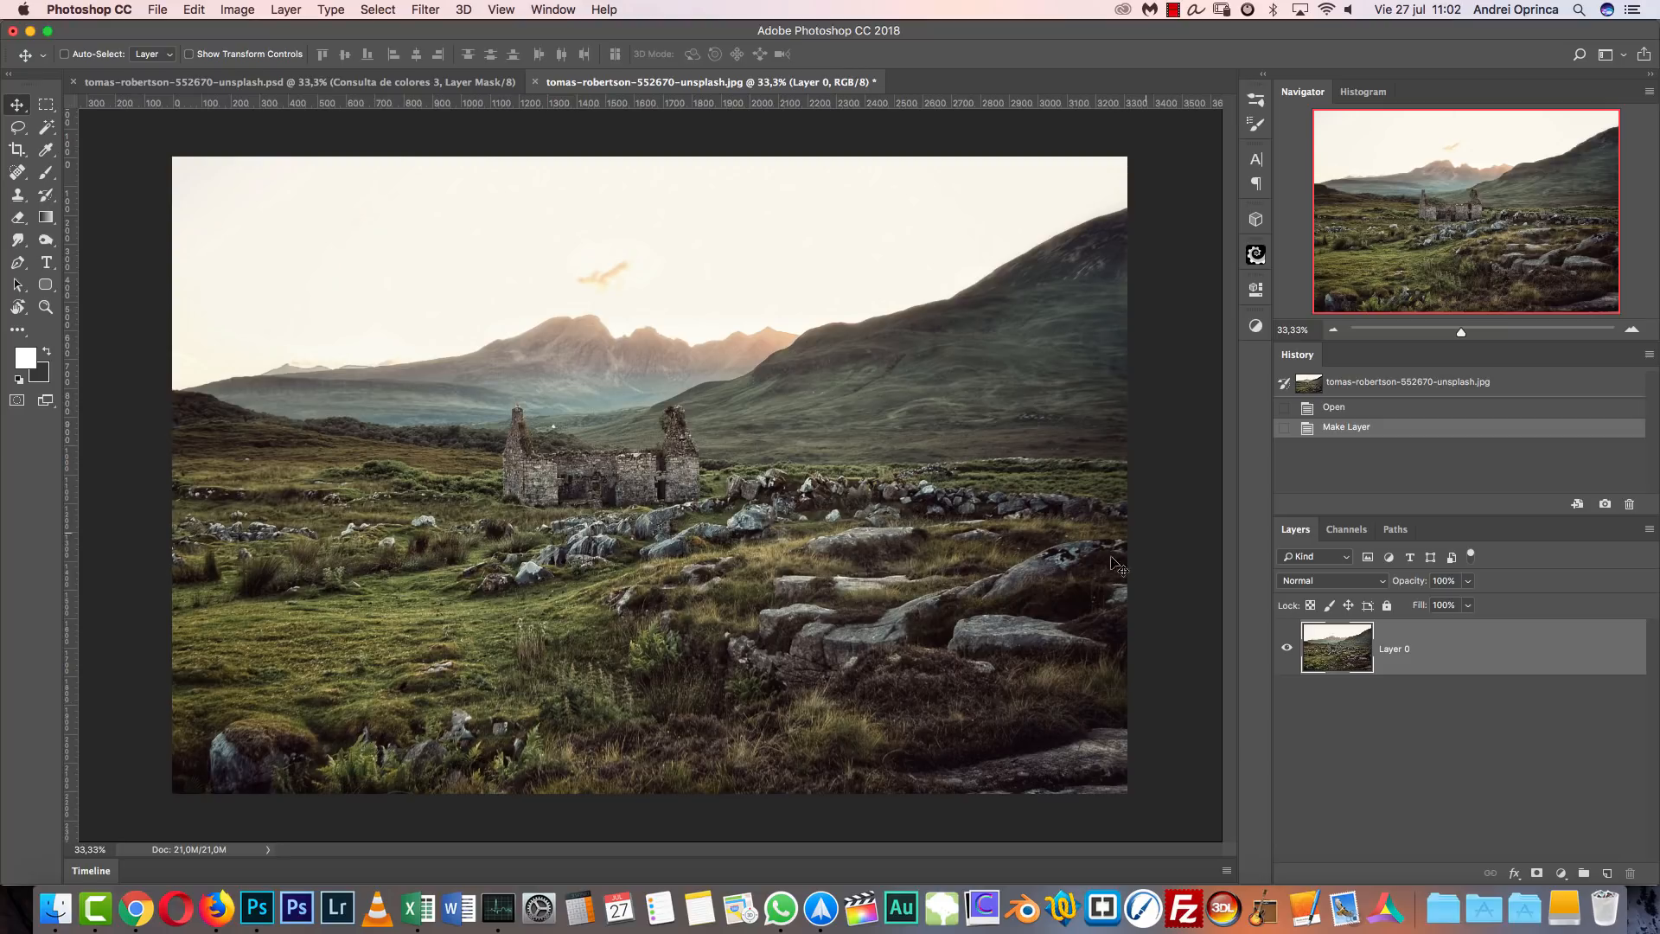
Flip the landscape layer horizontally with Free Transform.
key(super)
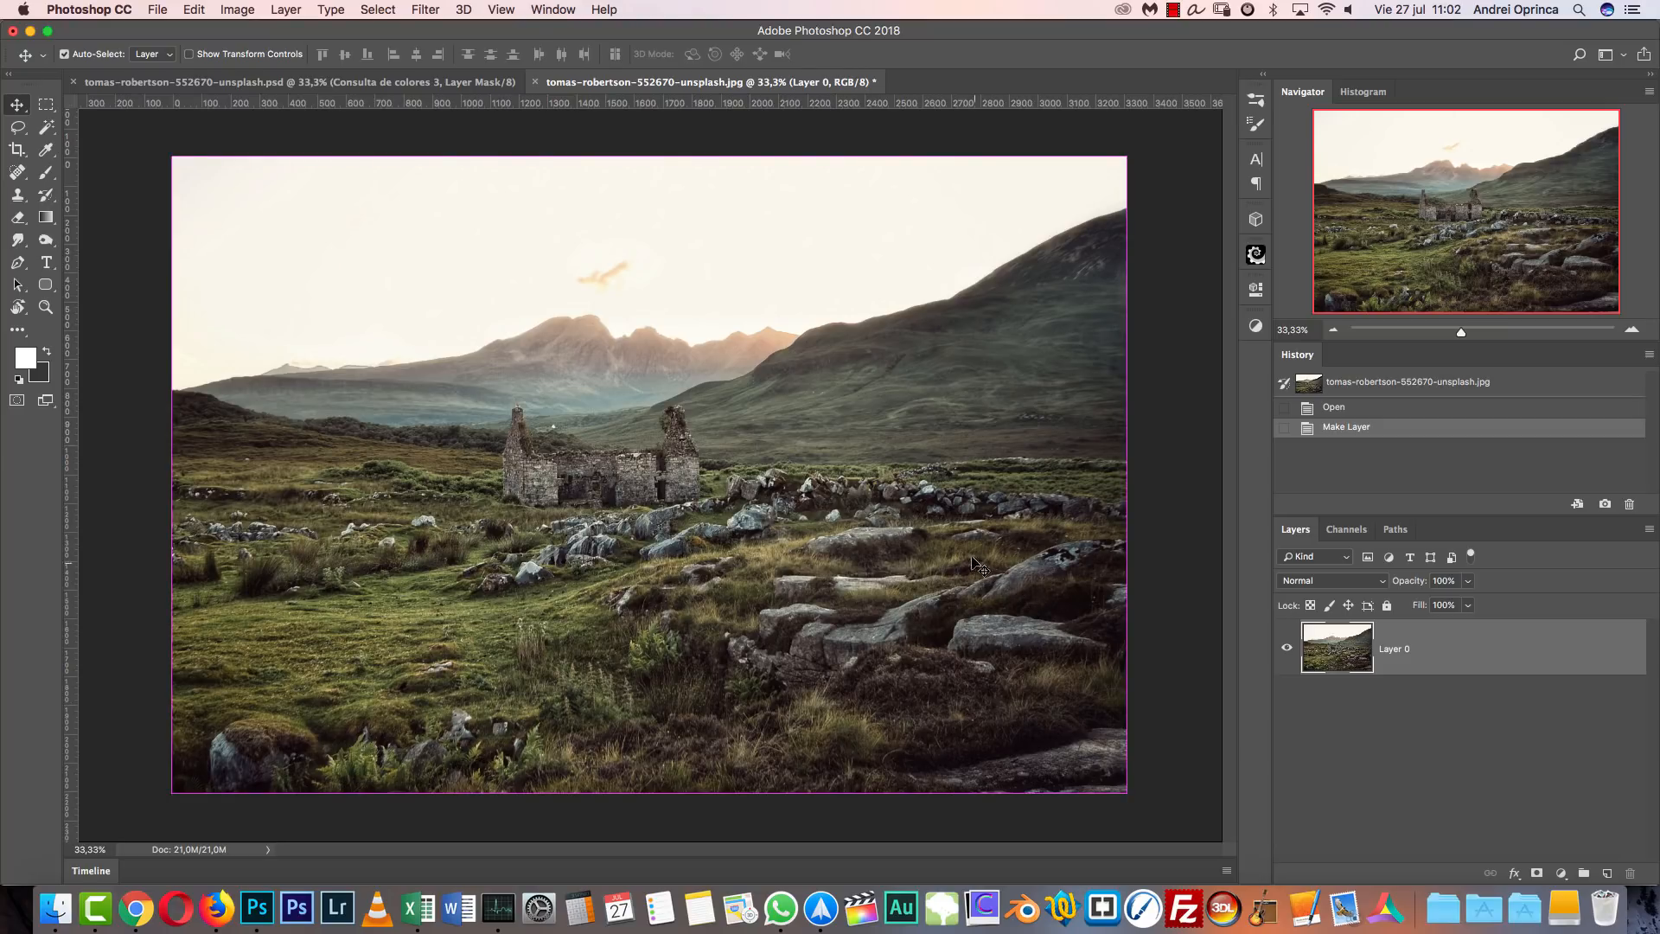
key(super+t)
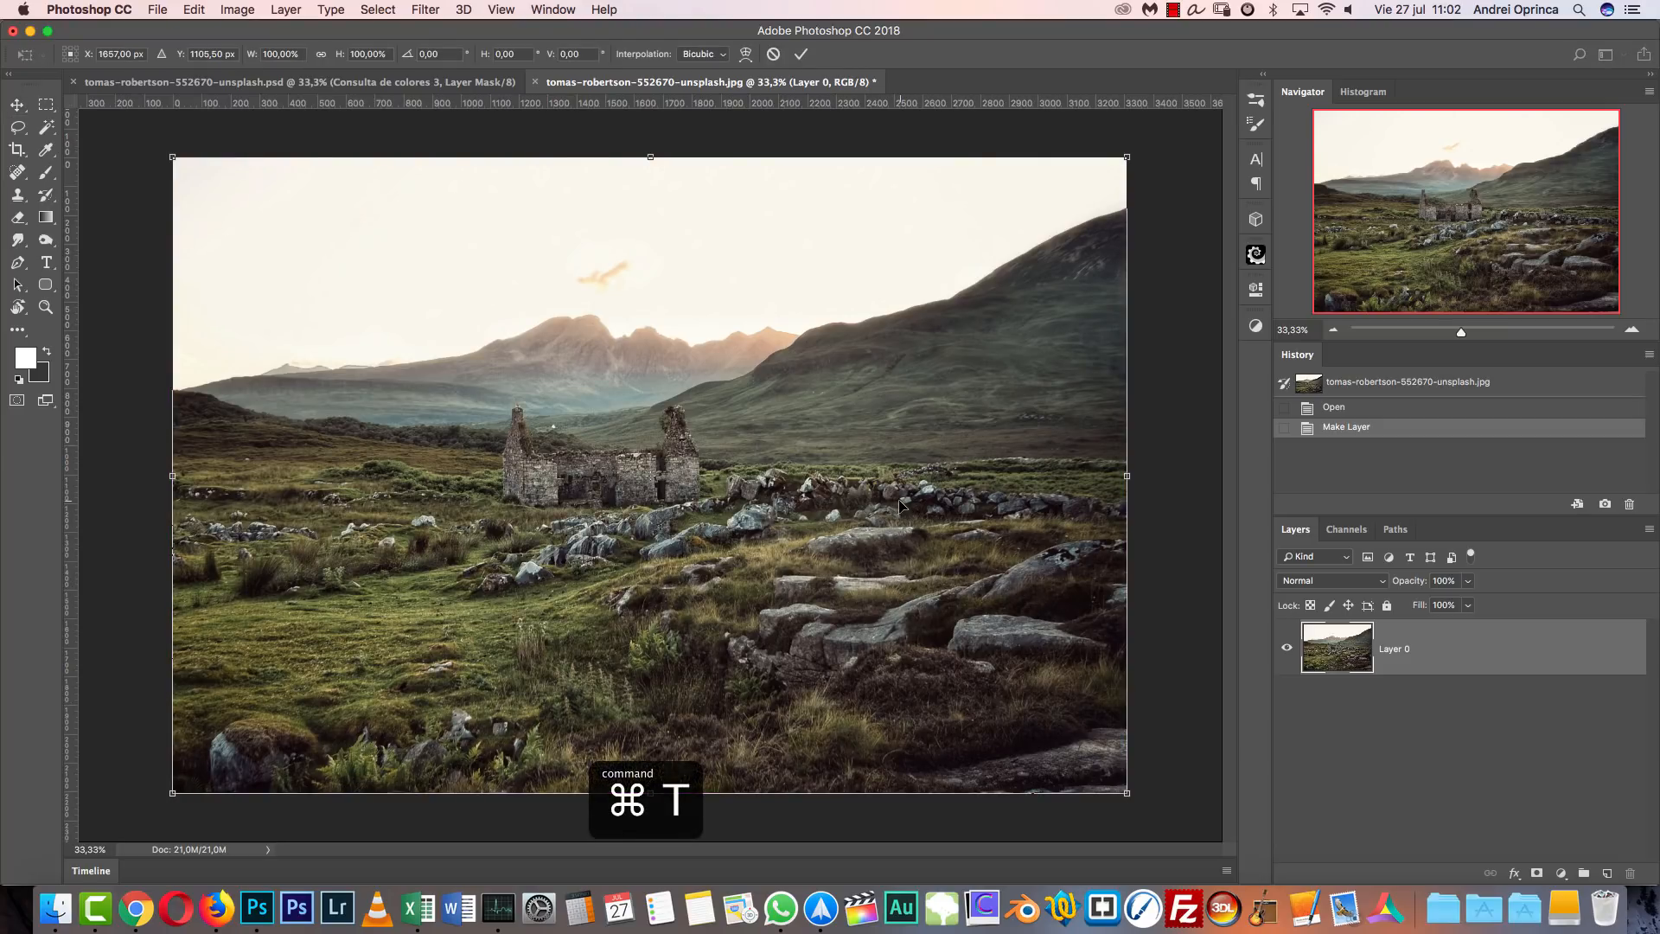
right_click(788, 310)
click(838, 531)
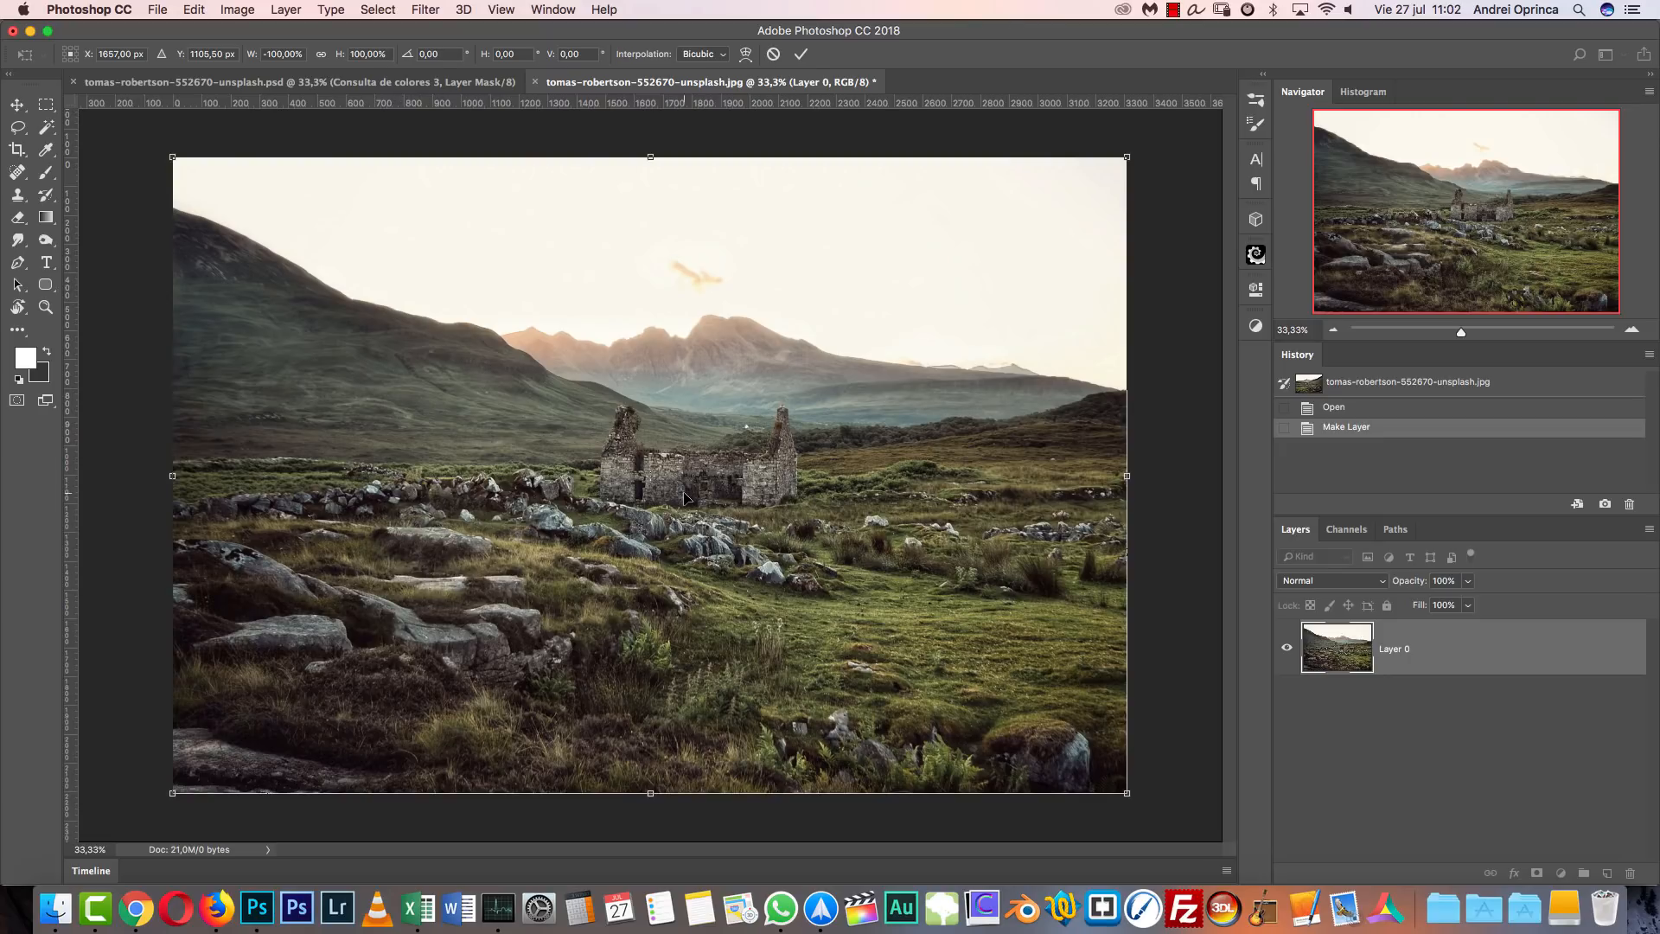
key(Return)
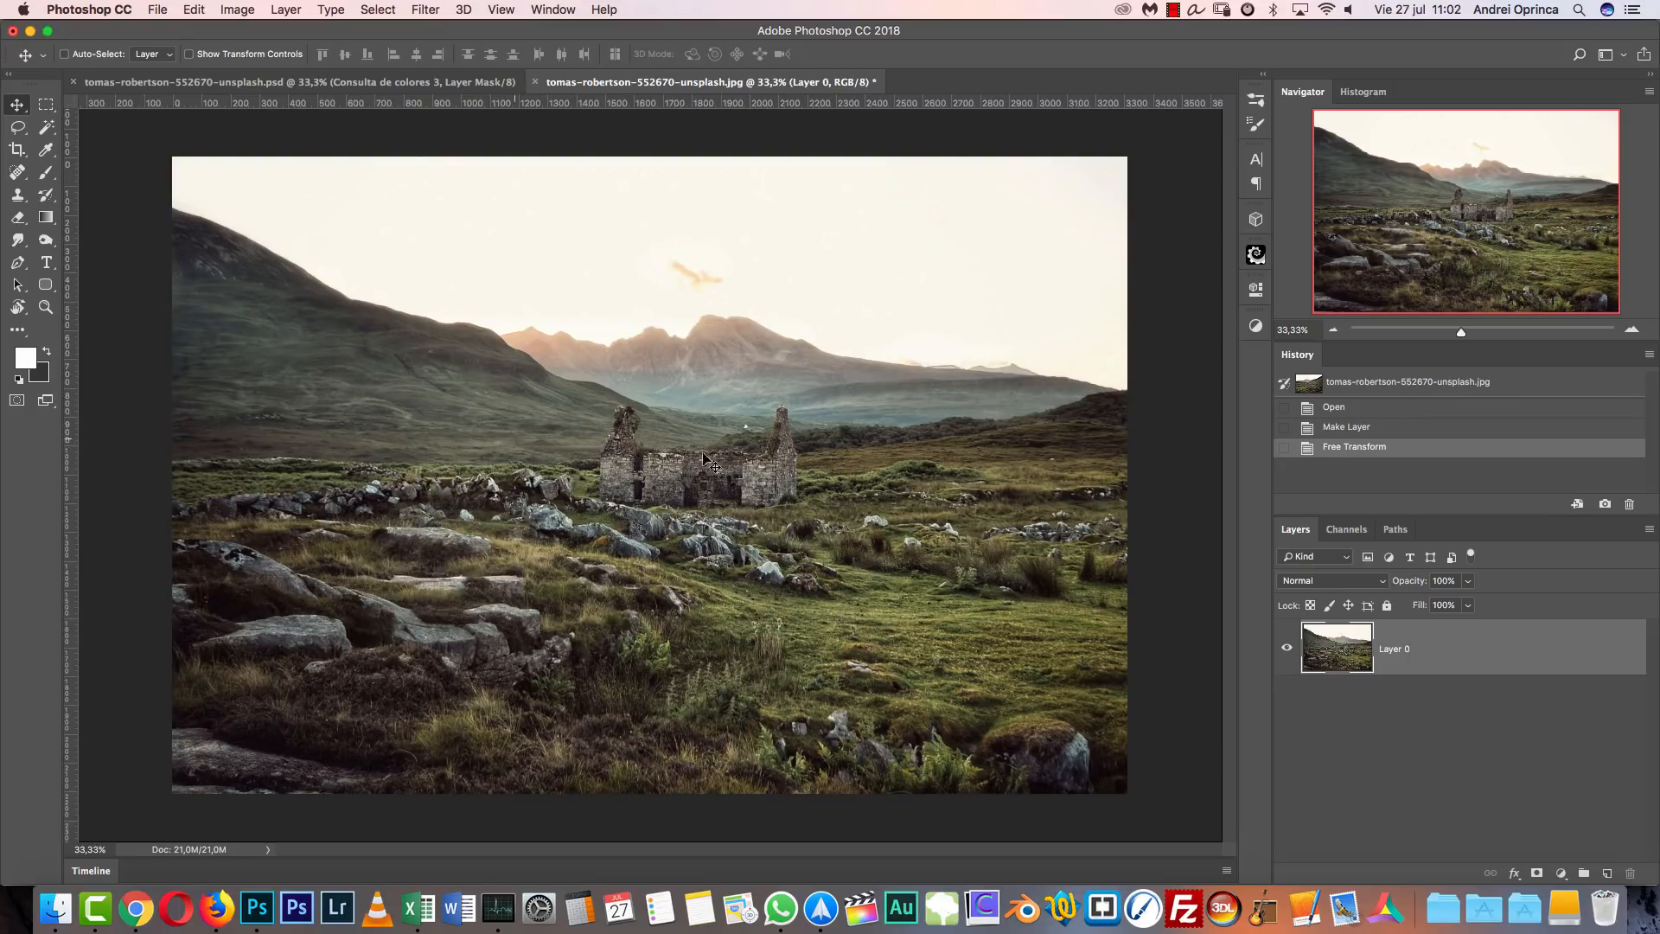
Rename the flipped landscape layer as foreground.
double_click(1394, 652)
text(foreground)
key(Return)
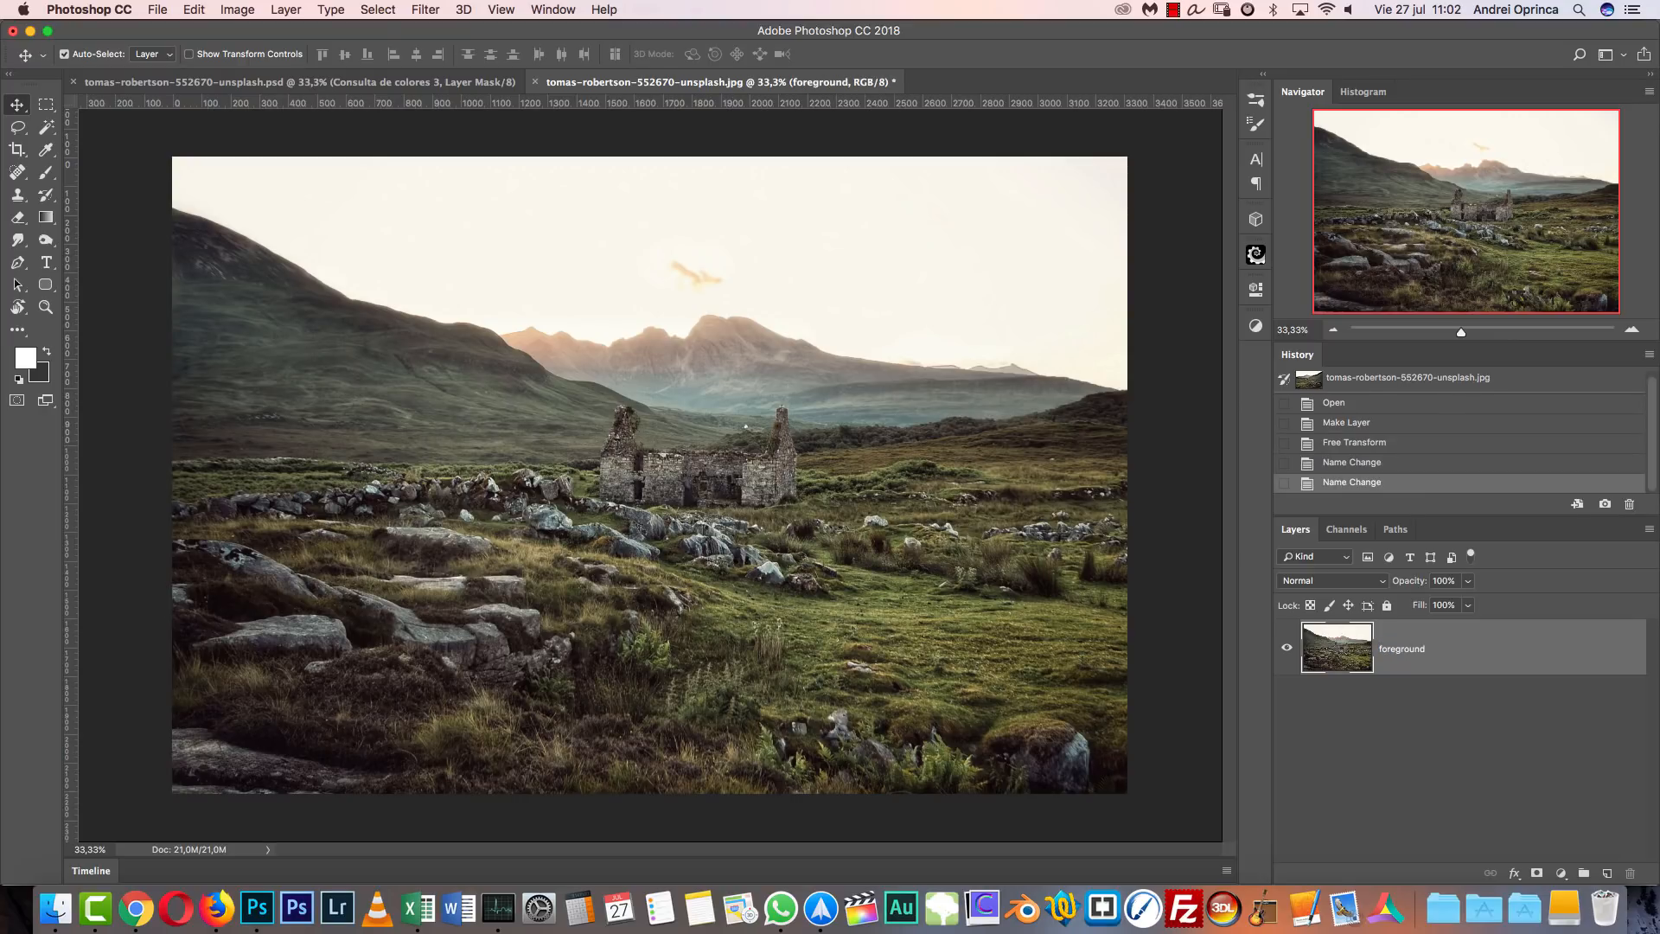
Preview and open the 420154-unsplash photo of the rocky desert under a deep blue sky from the Resources folder.
key(super+o)
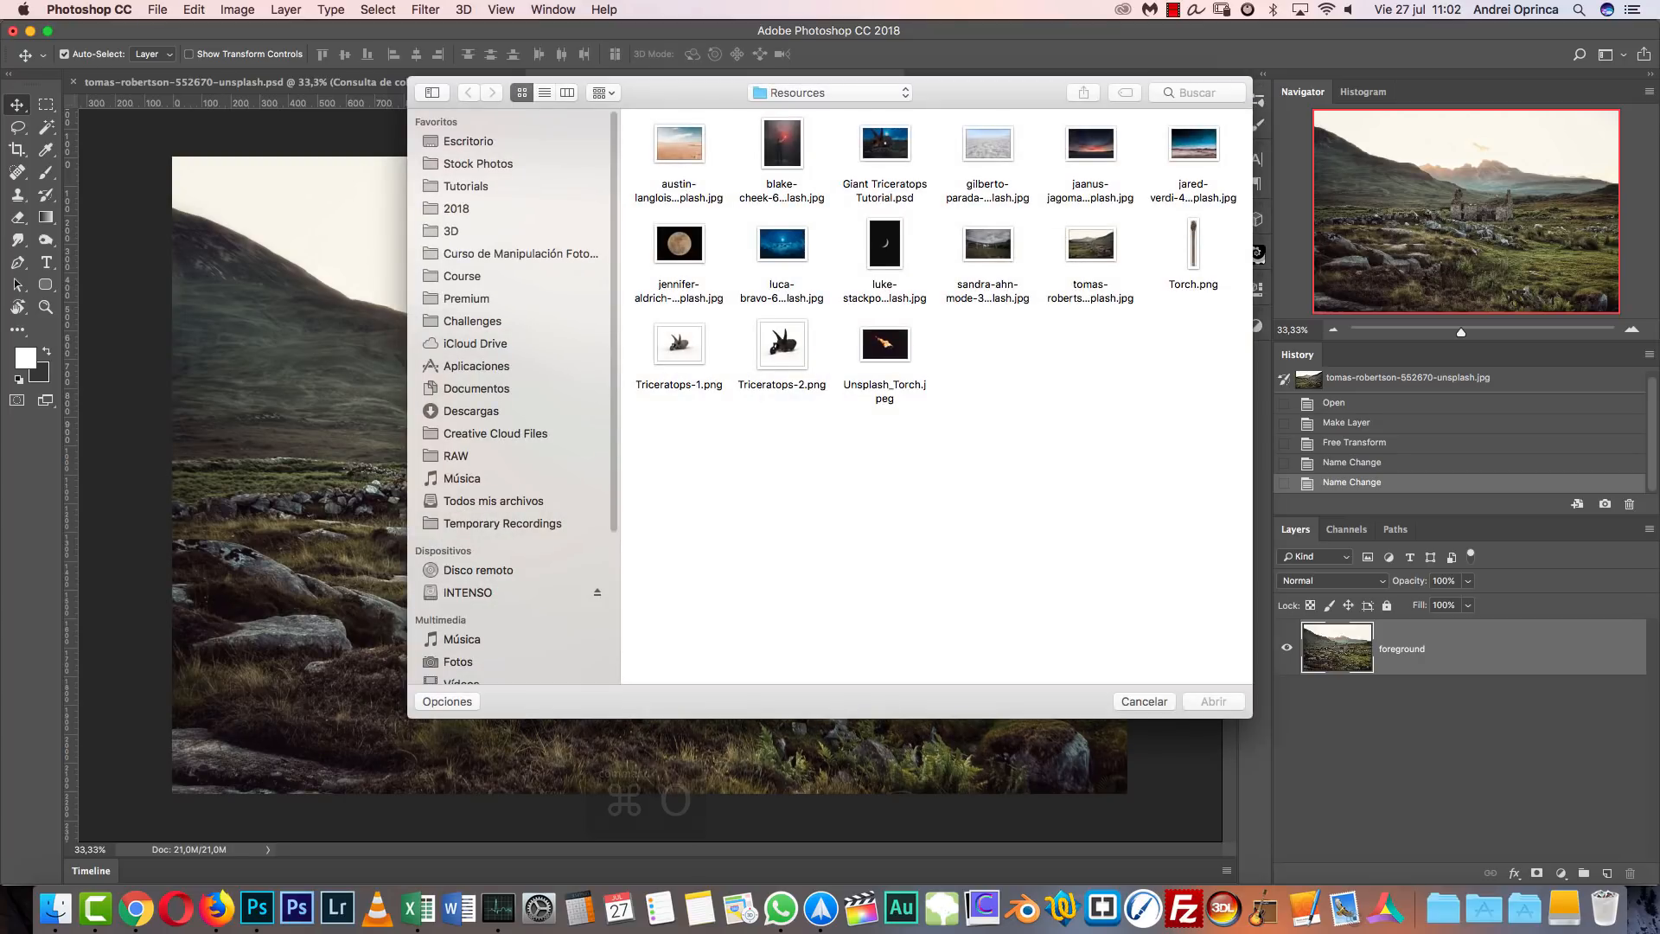
click(1194, 144)
key(space)
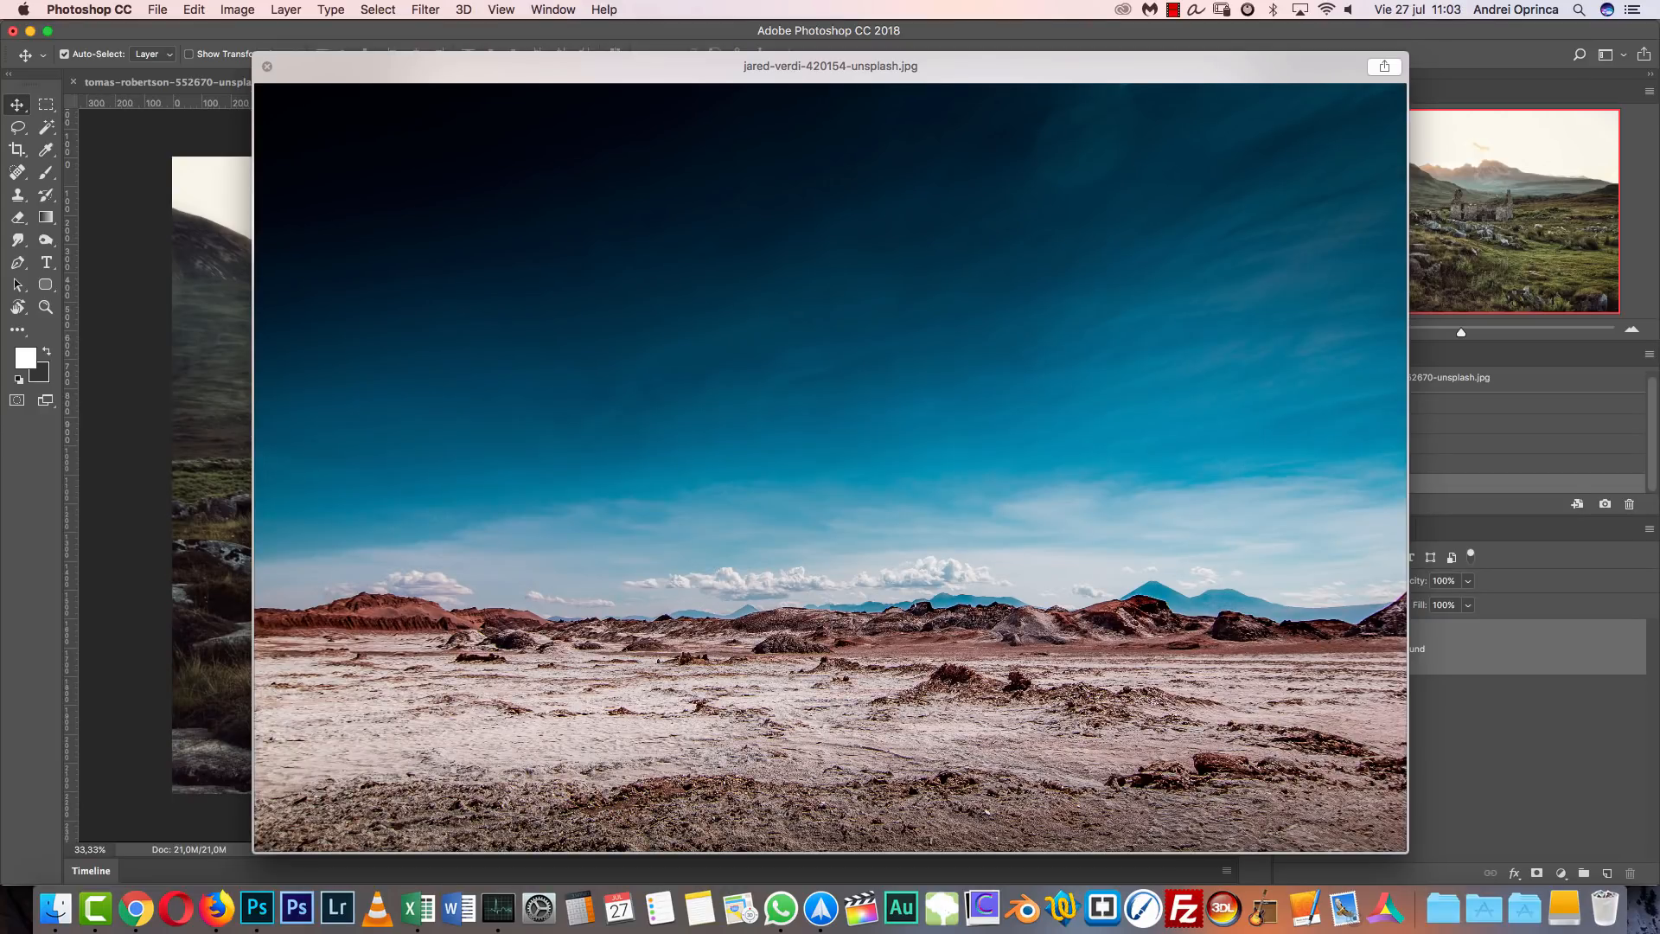
key(space)
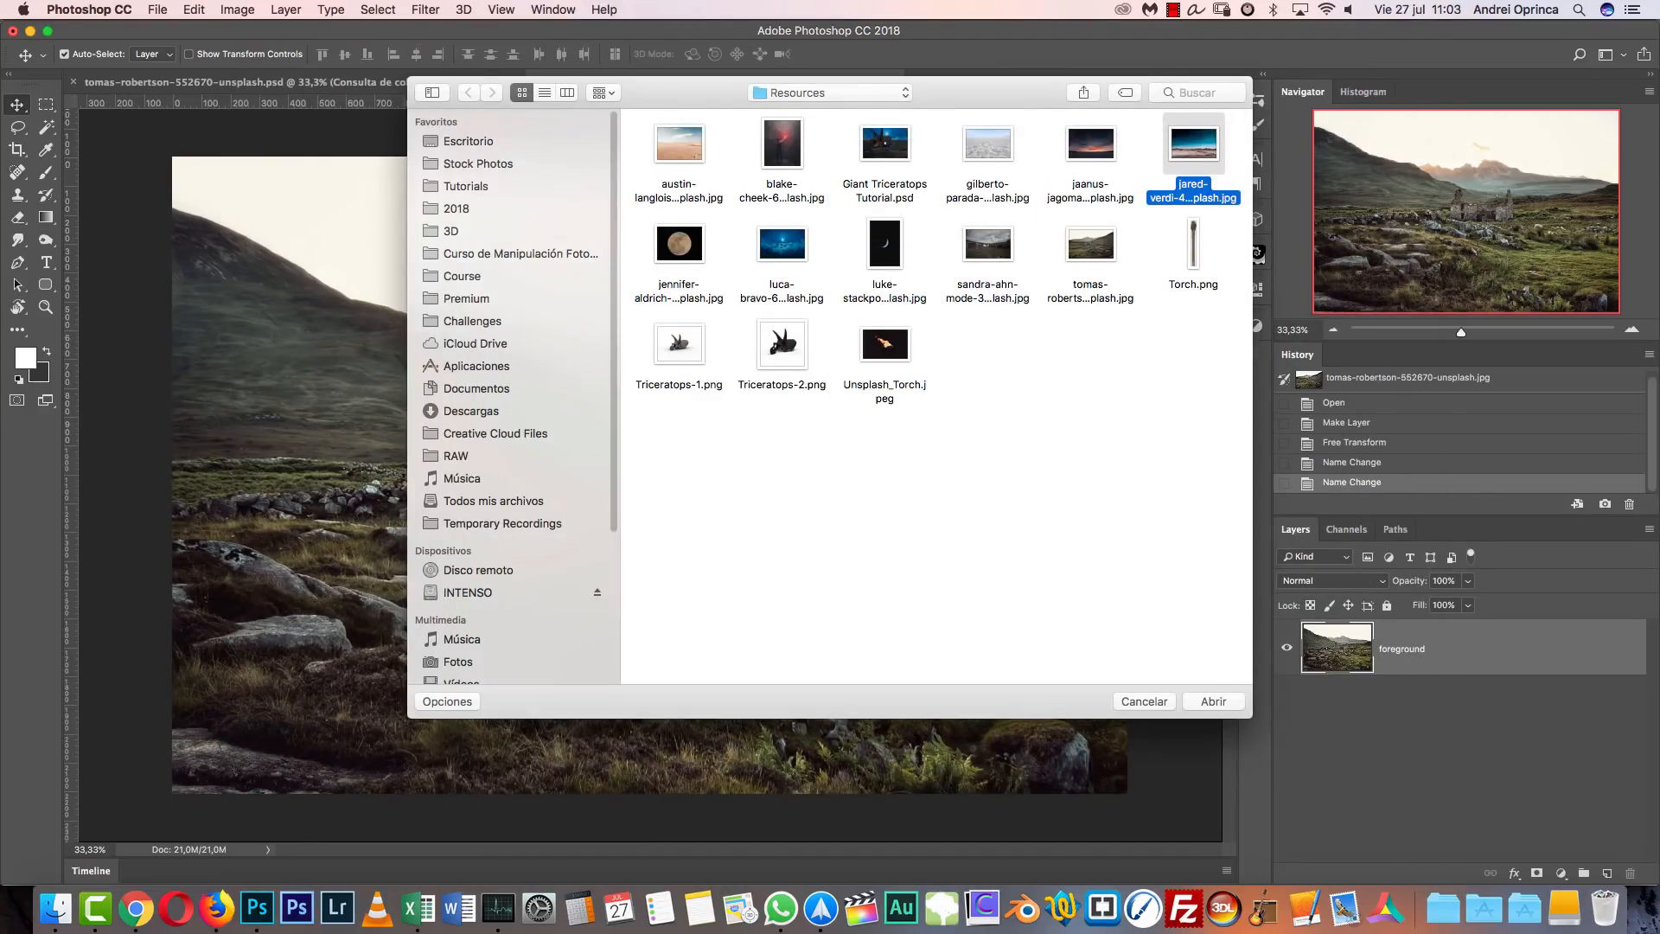
key(Return)
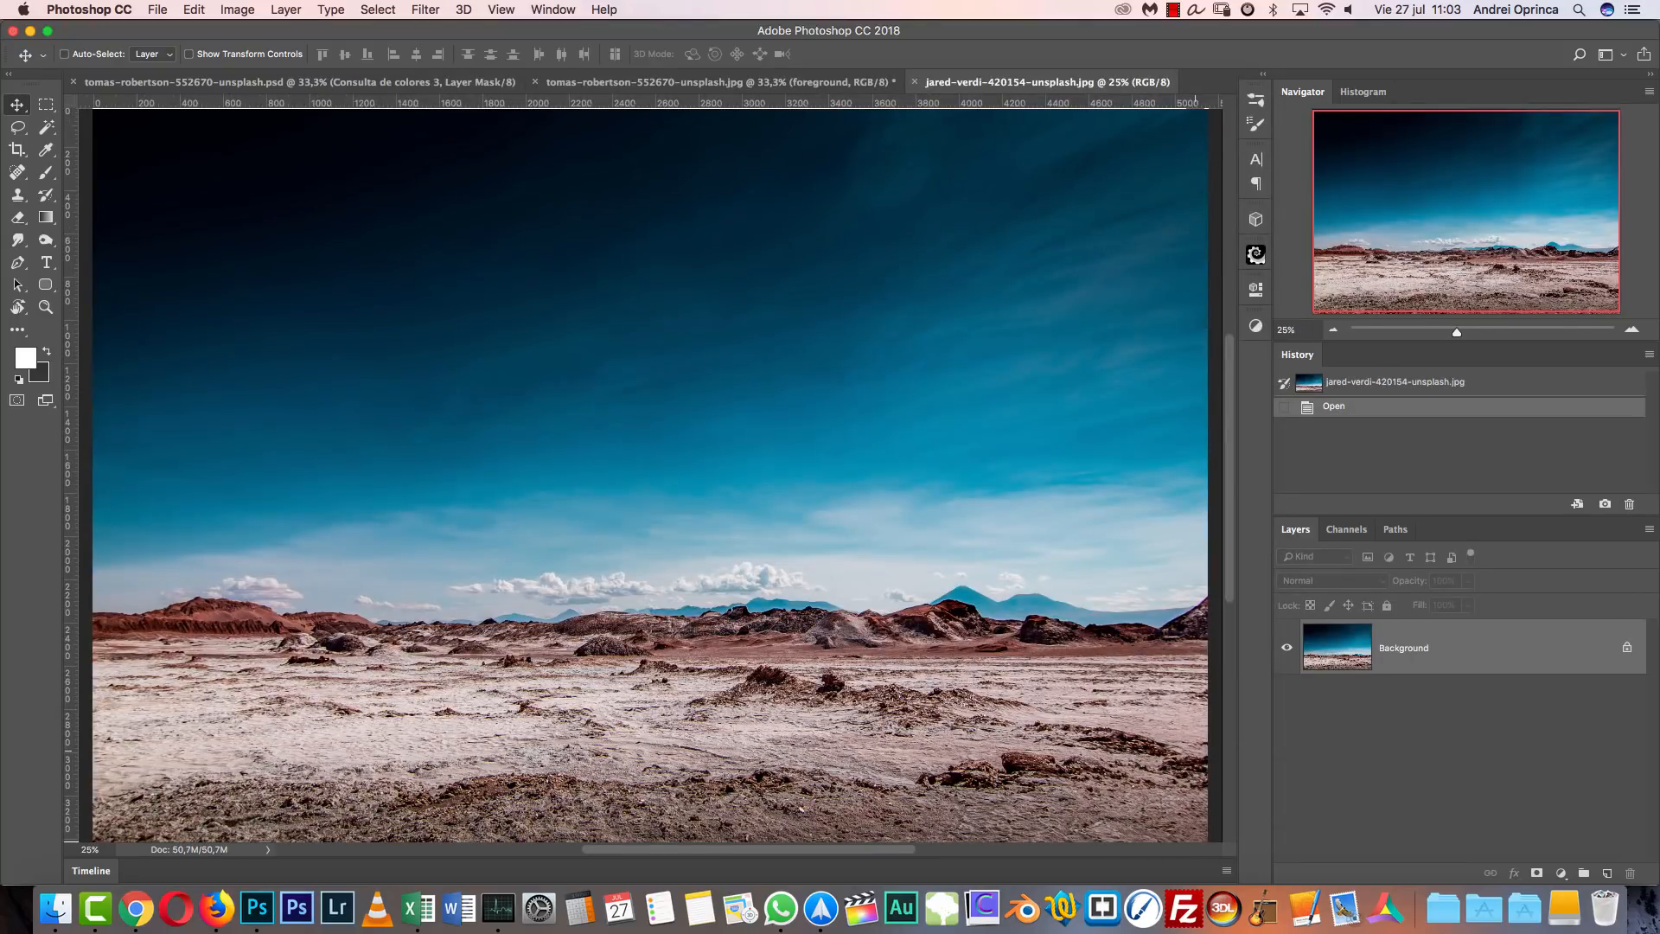
Cut the entire desert photo and paste it into the stone ruins document, closing the source file without saving.
key(super)
key(super+a)
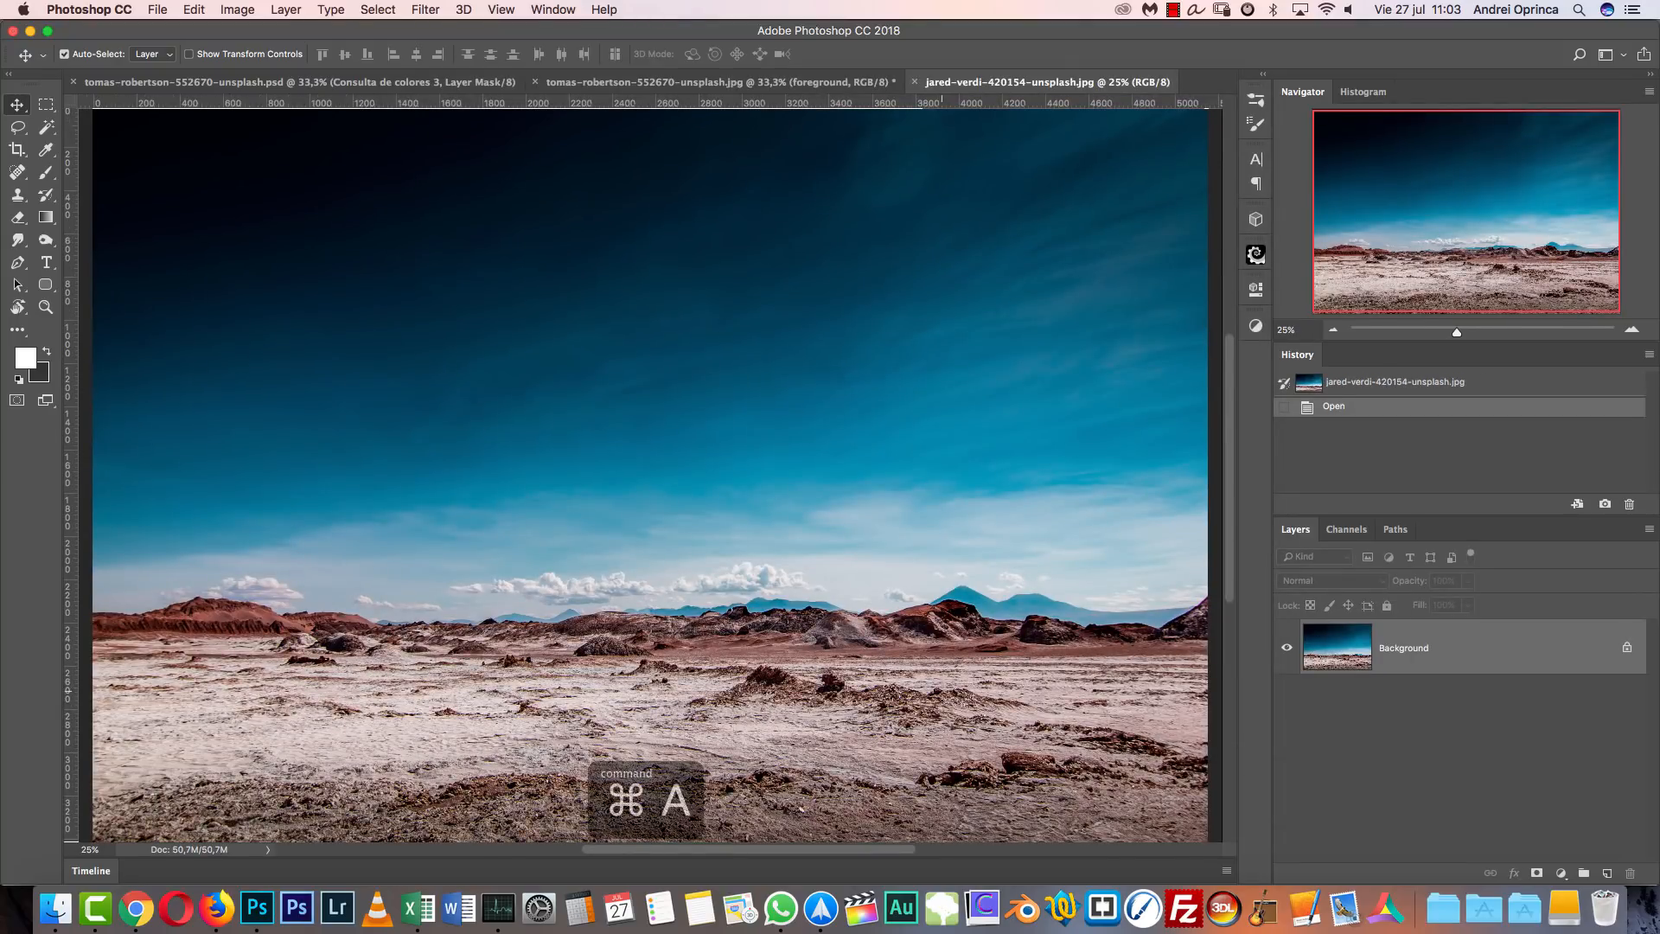
key(super+x)
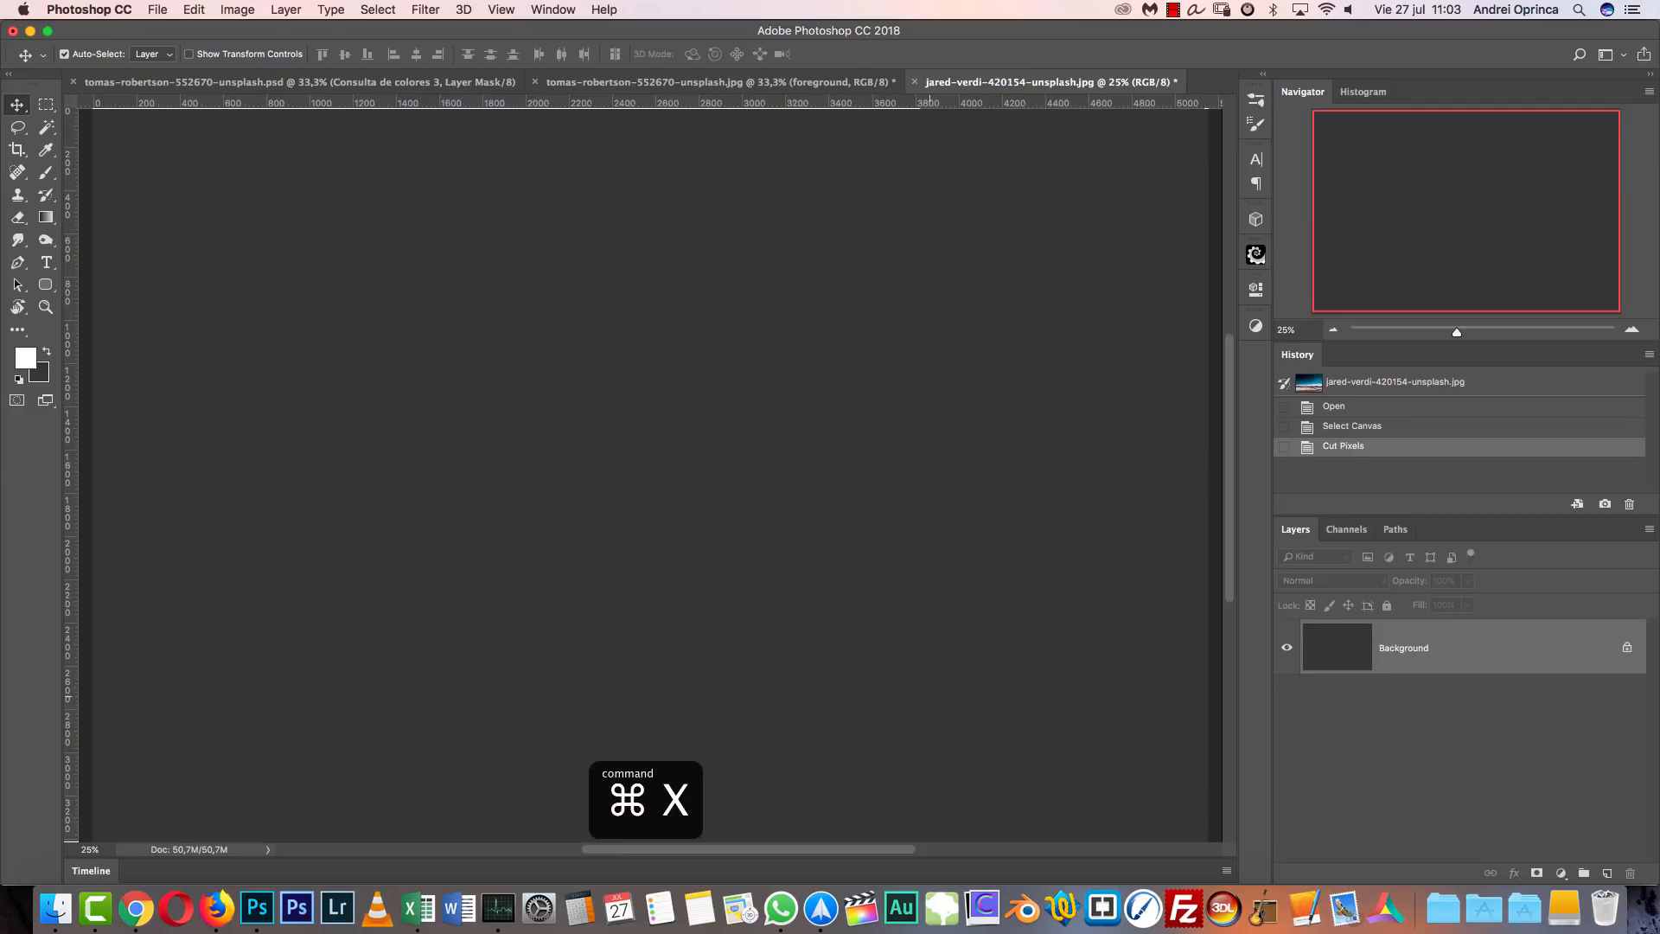
key(super+w)
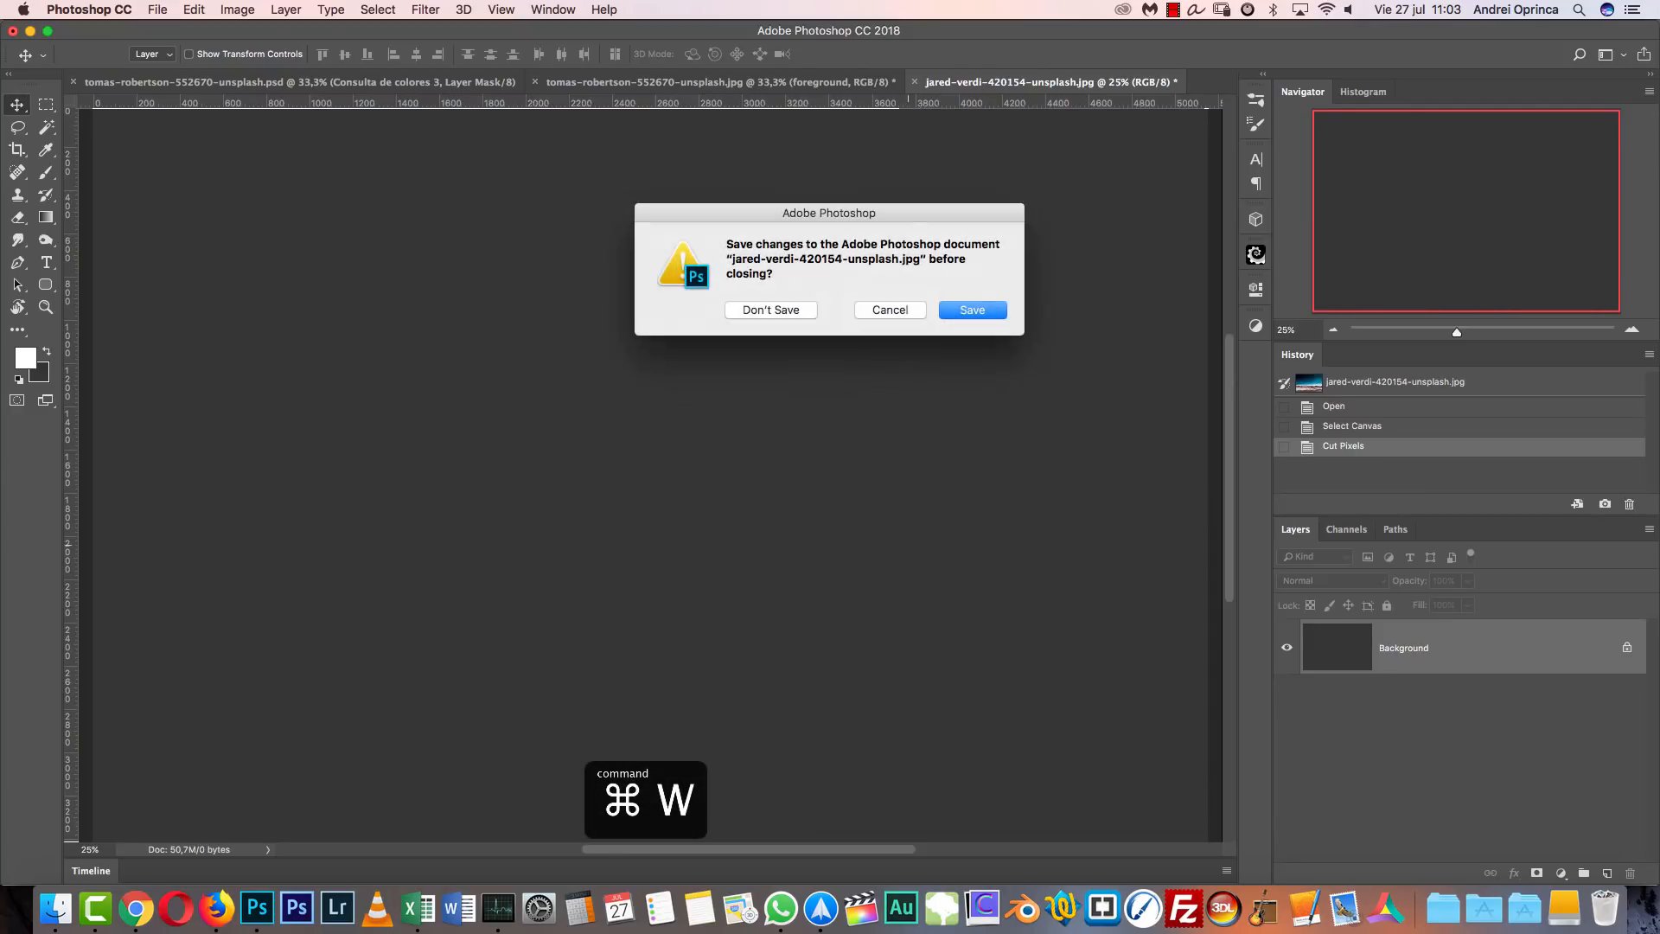
key(super+d)
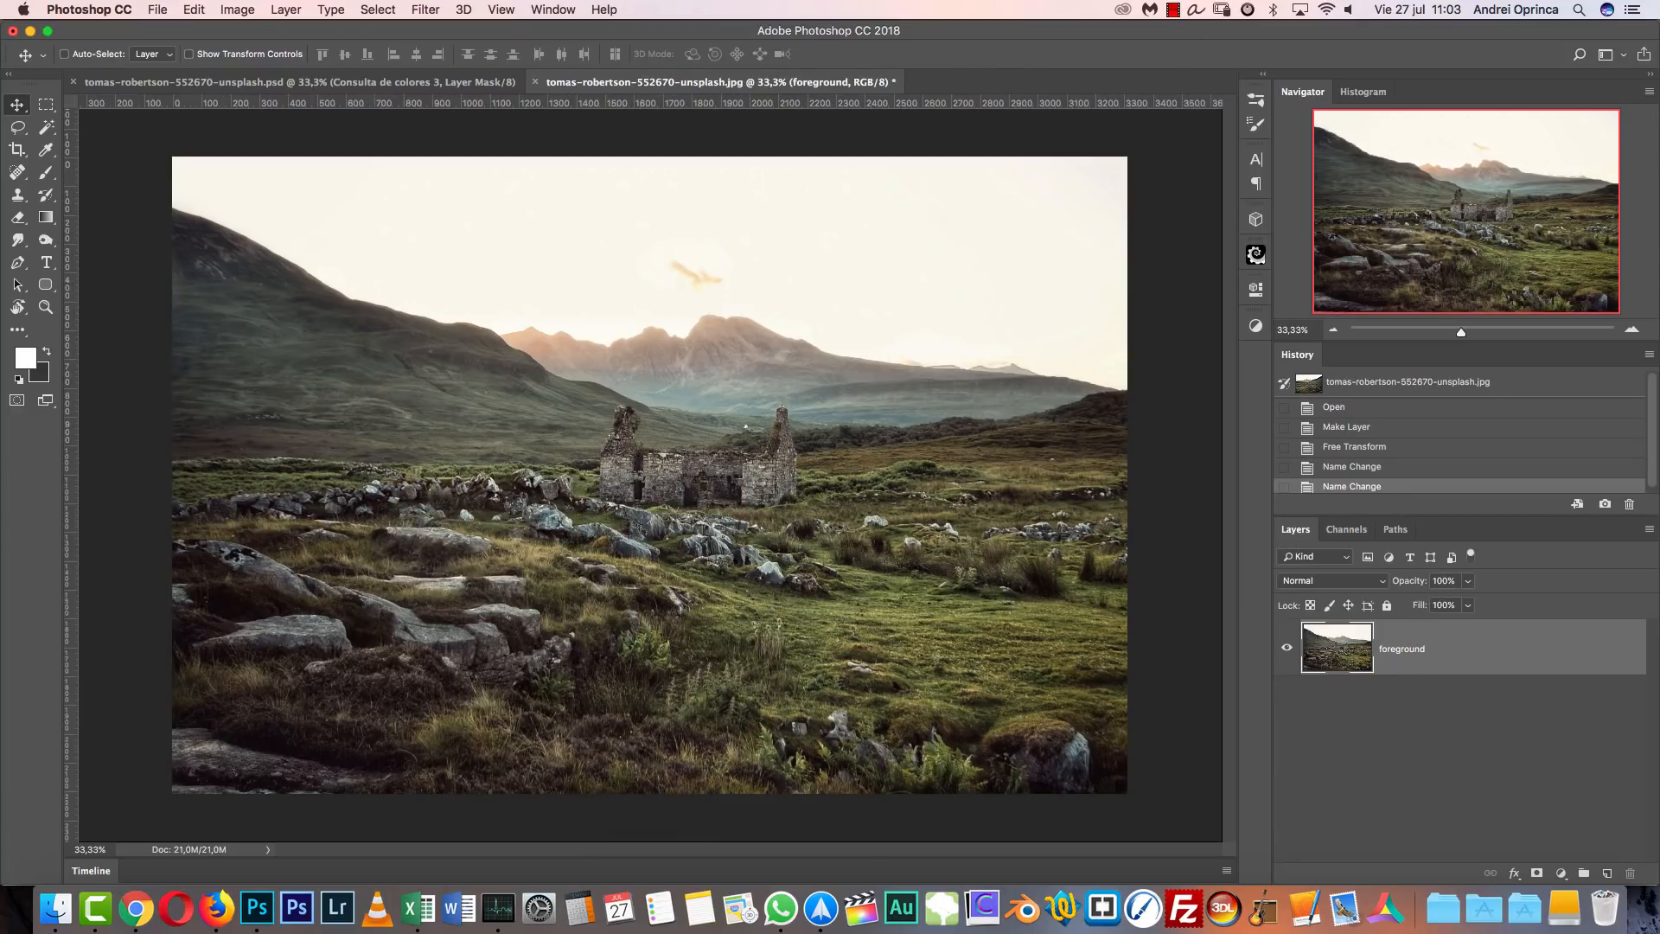
key(super+v)
Scale down the pasted desert layer with Free Transform and position it to span the canvas width with its horizon in view.
key(super+1)
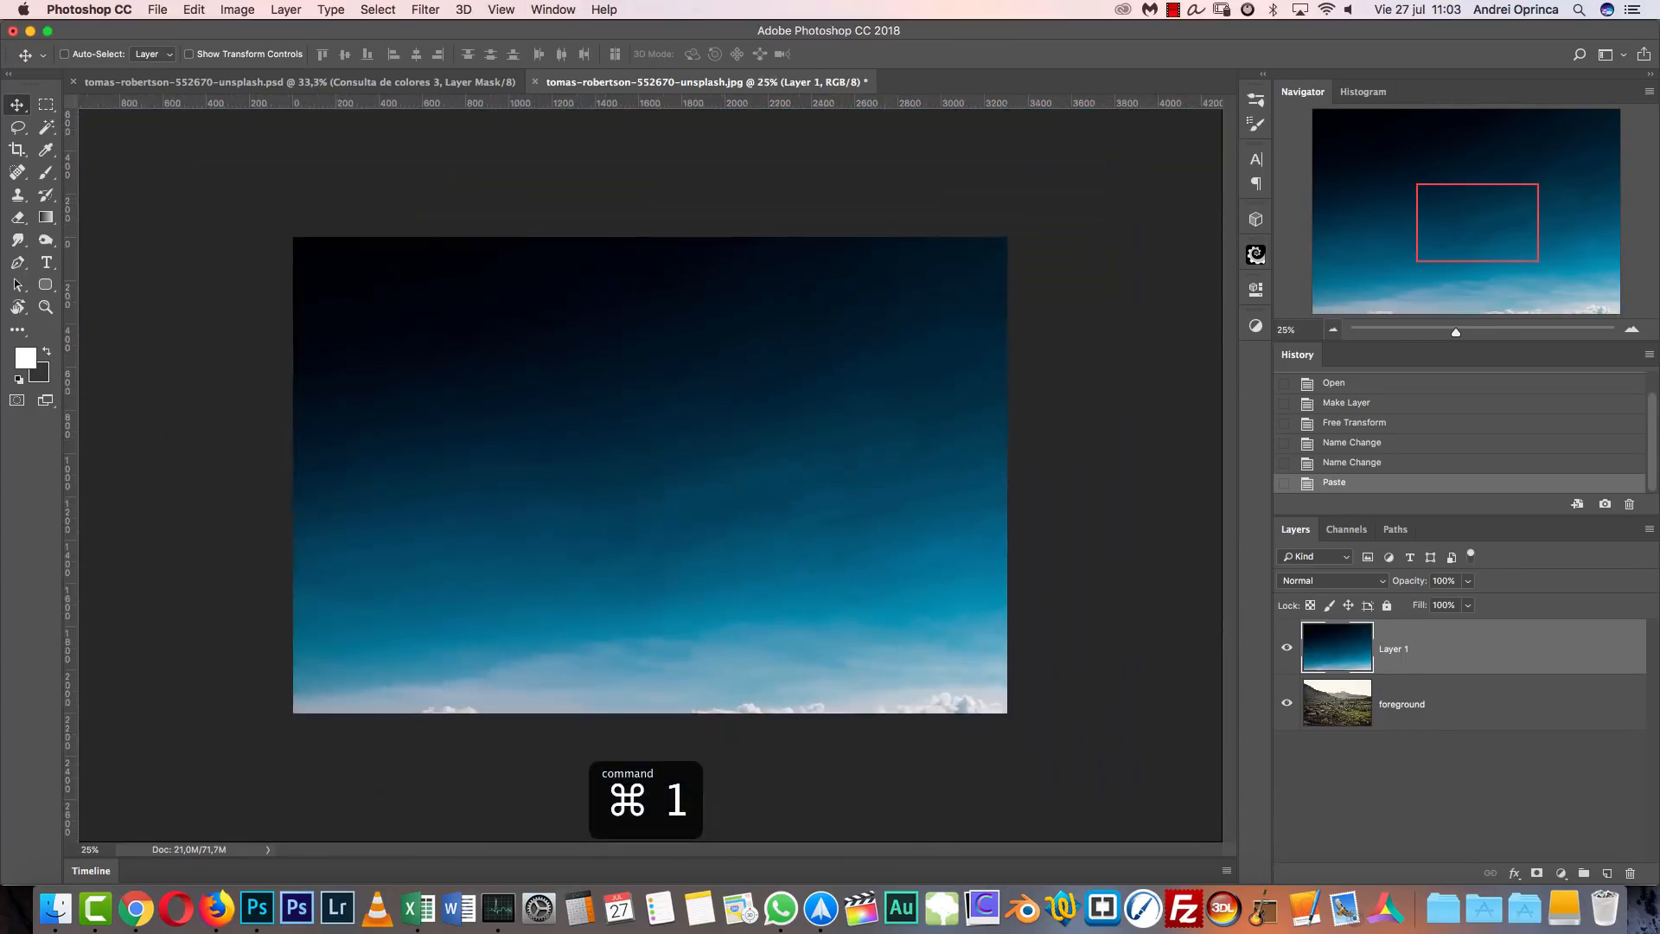
key(super+t)
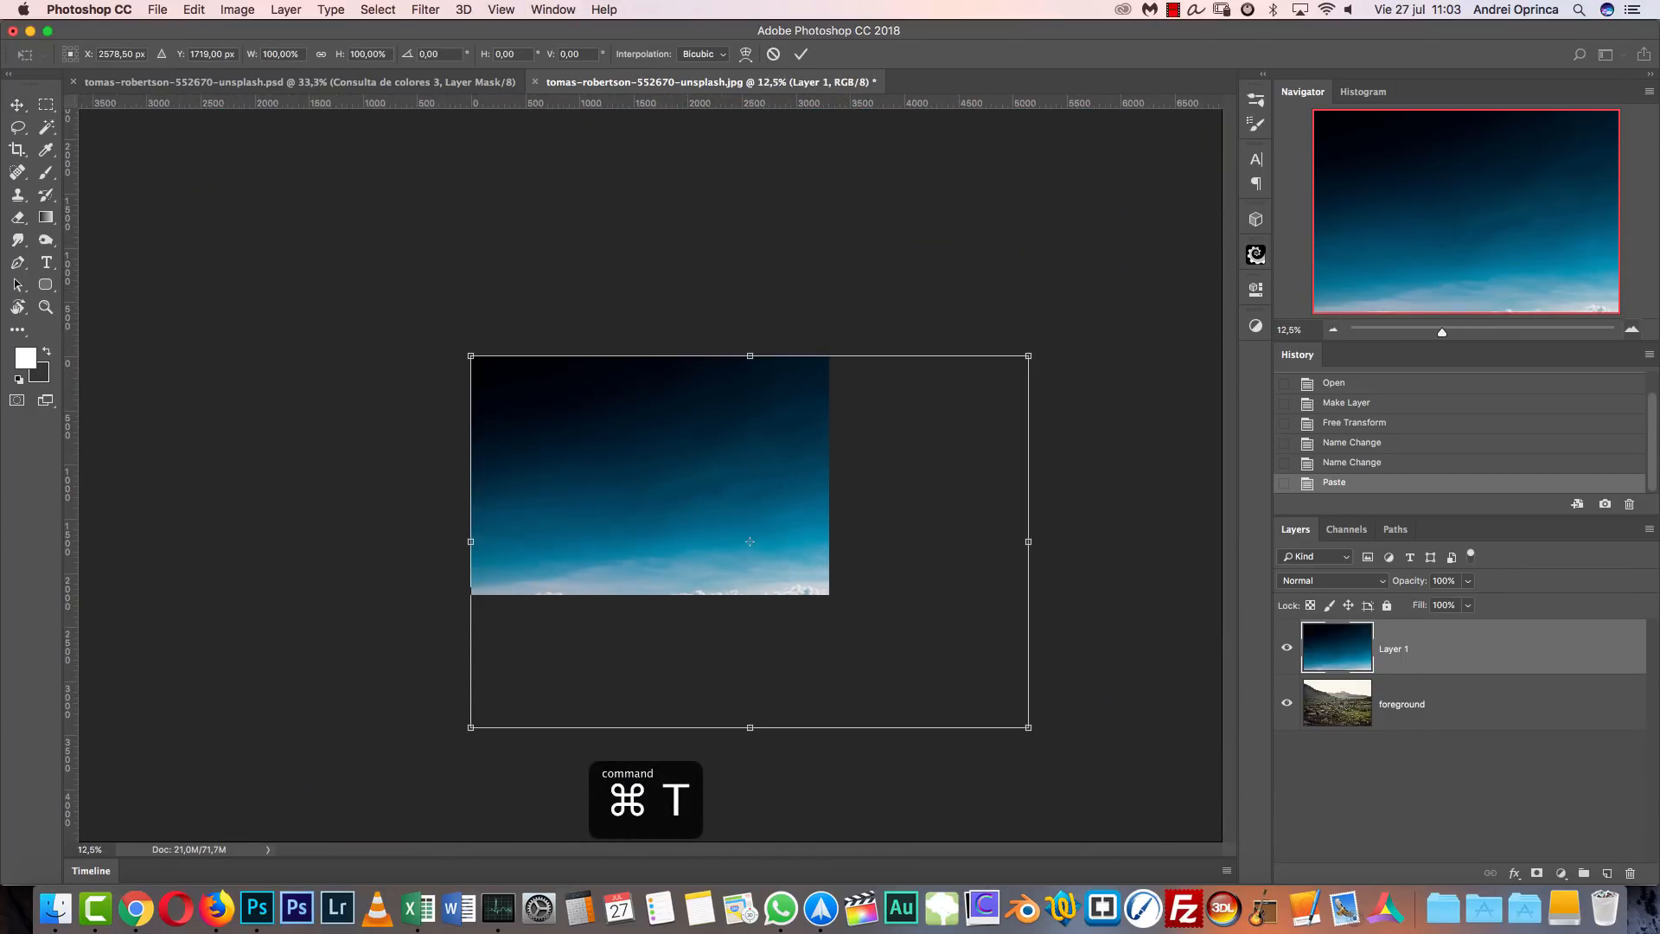
scroll(750, 542, up, 1)
drag(1155, 811, 898, 641)
drag(764, 478, 758, 419)
drag(892, 258, 926, 236)
key(Return)
Rename the desert layer as mountains and move it below the foreground layer.
key(super+1)
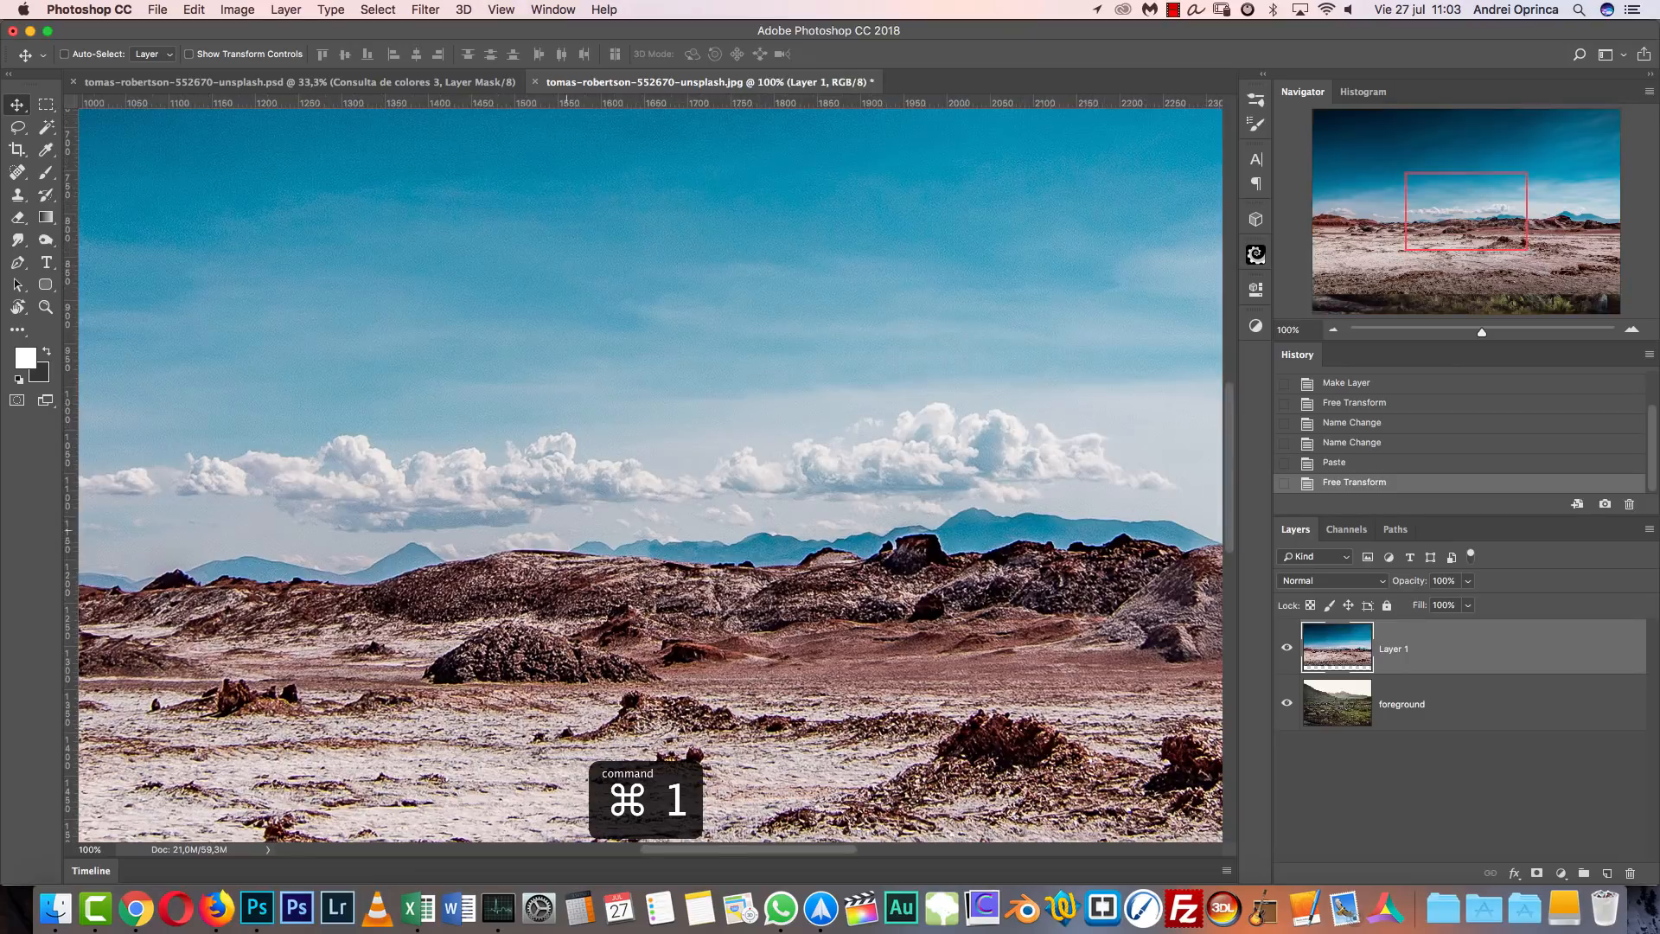
click(1333, 330)
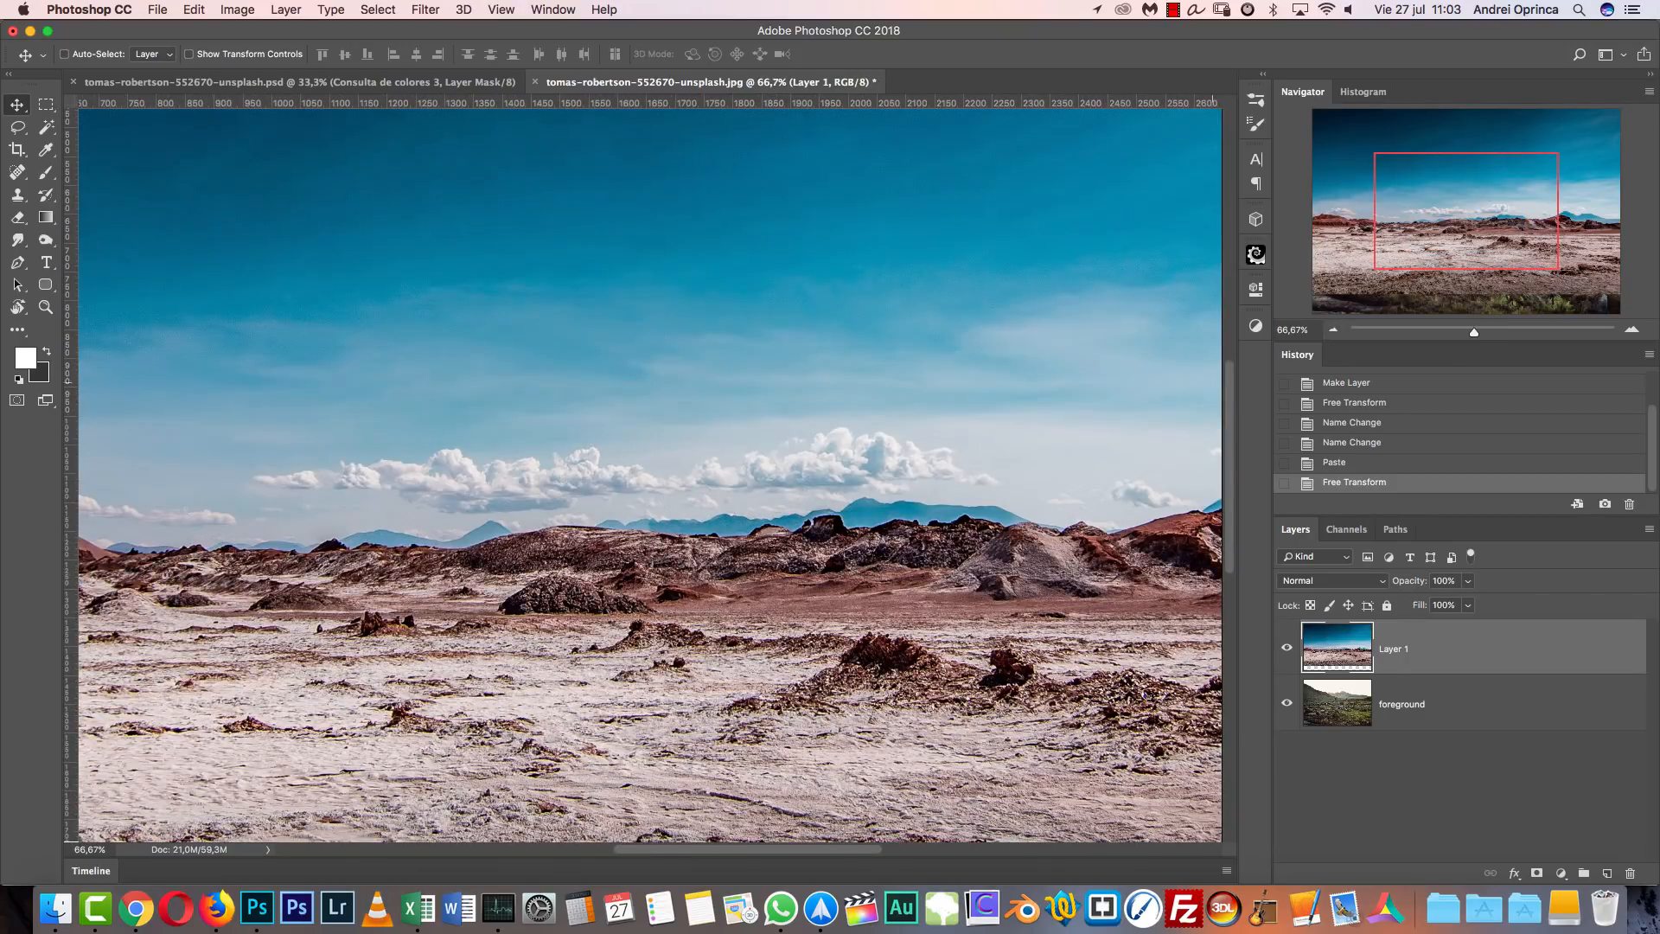
scroll(996, 663, down, 5)
double_click(1394, 648)
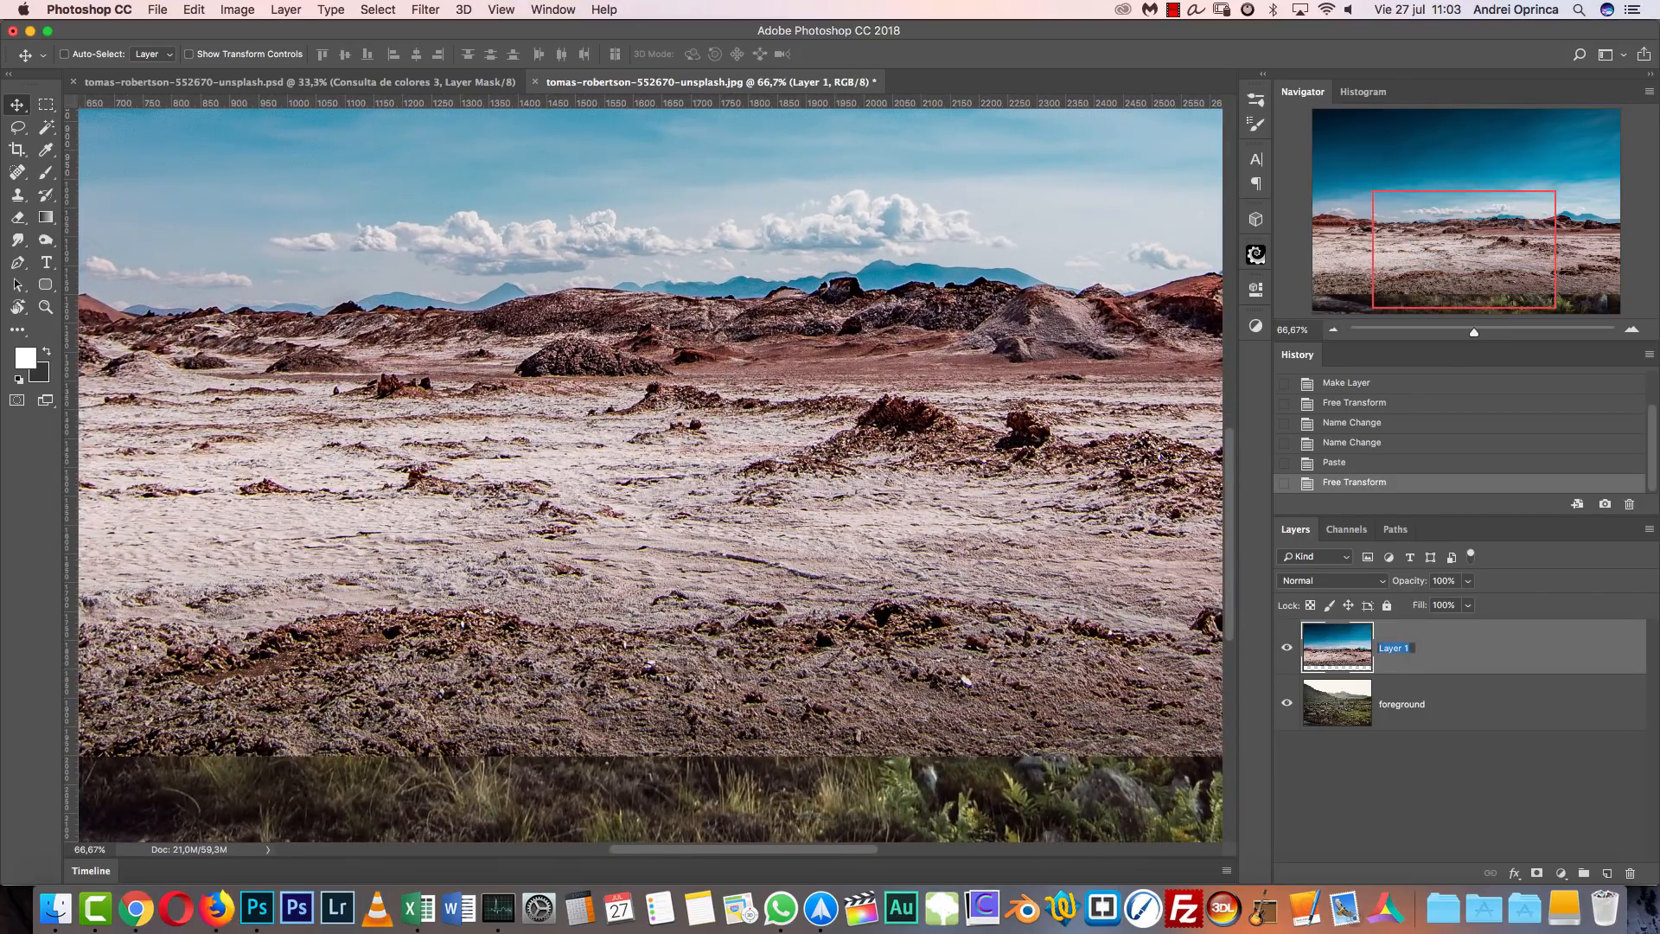
text(r)
text(ountains)
key(Return)
drag(1486, 656, 1461, 724)
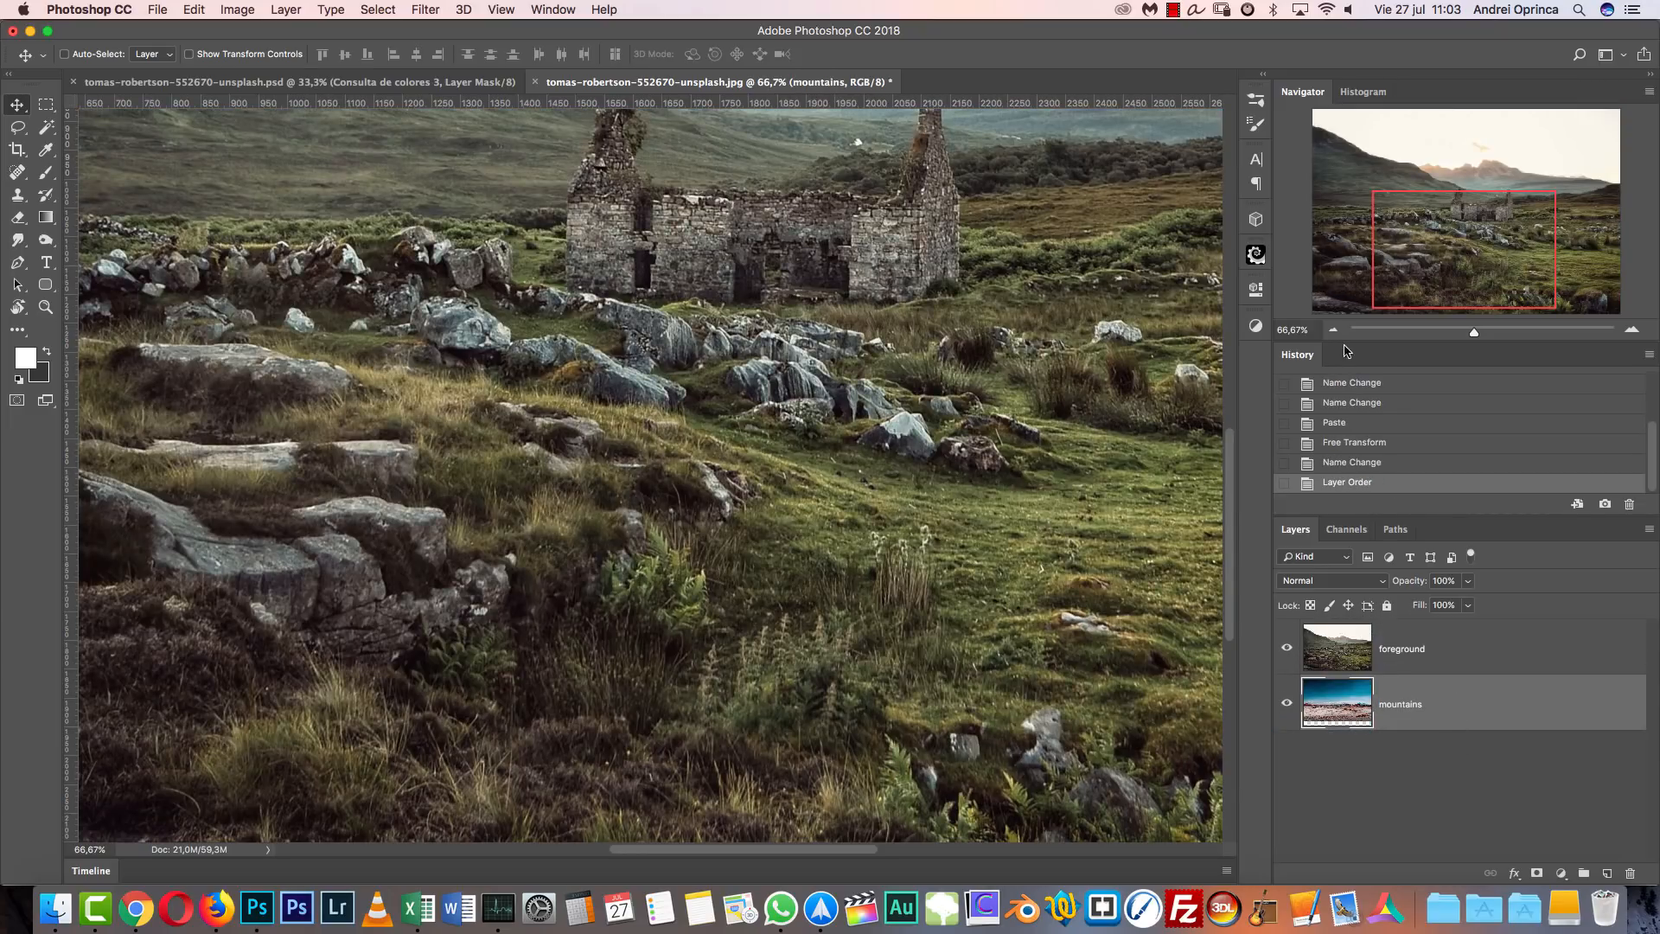
Toggle the foreground layer off and on to check the mountains behind it, and add a layer mask to the foreground layer.
click(1335, 330)
click(1334, 331)
click(1334, 330)
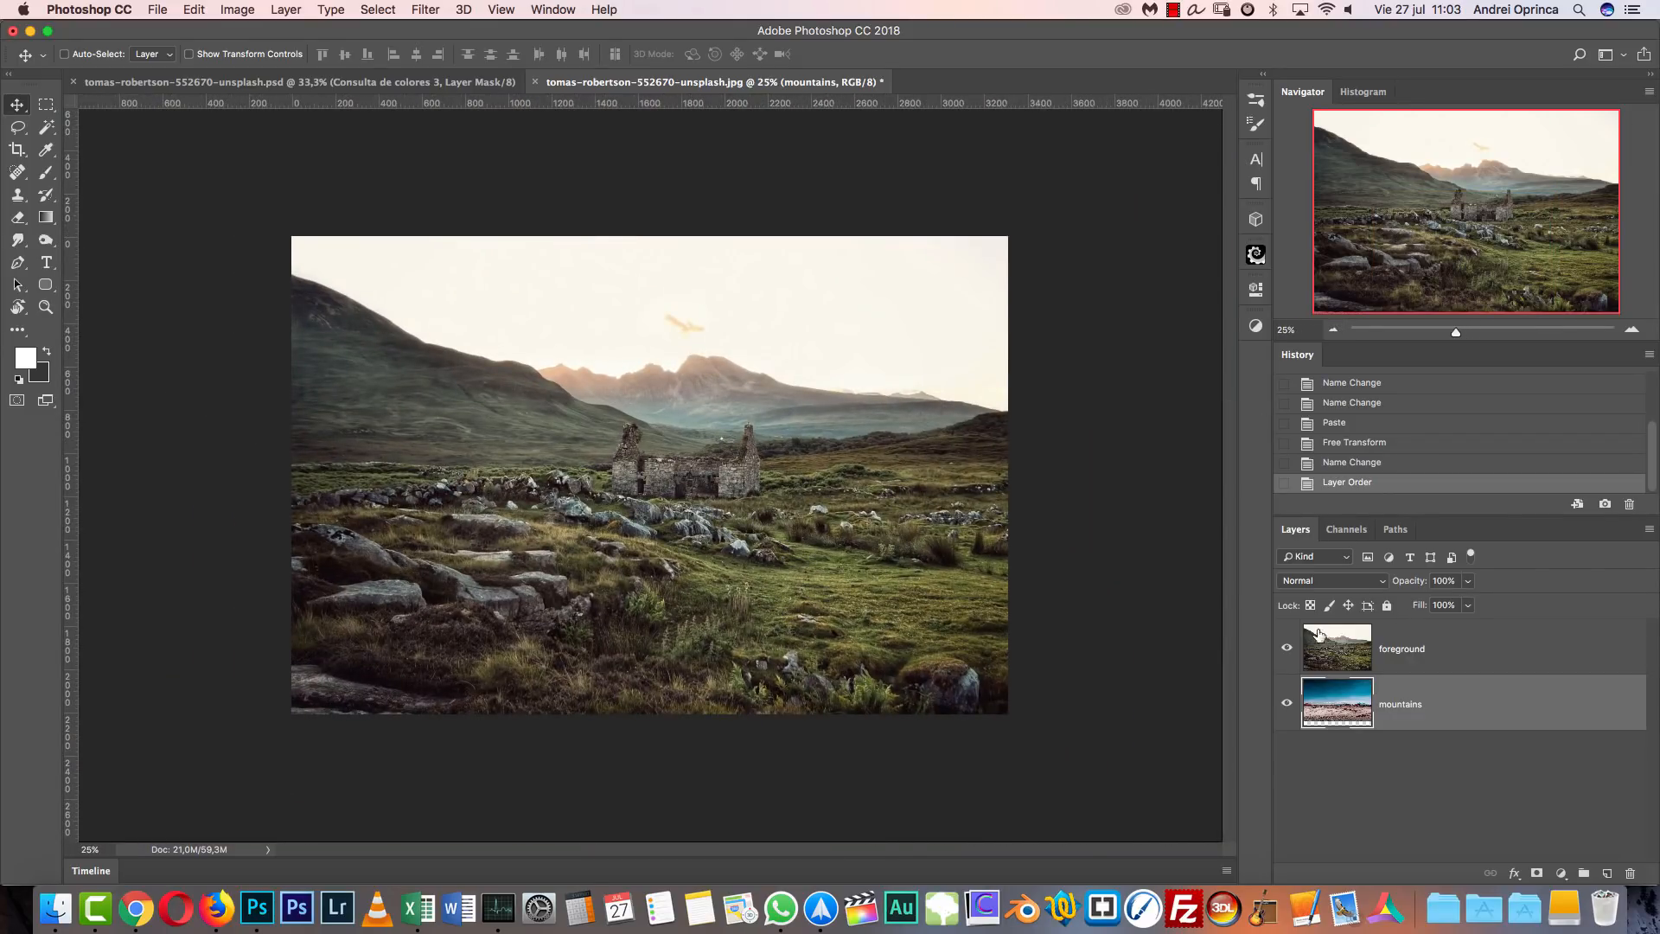
click(1288, 648)
click(1287, 649)
click(1431, 651)
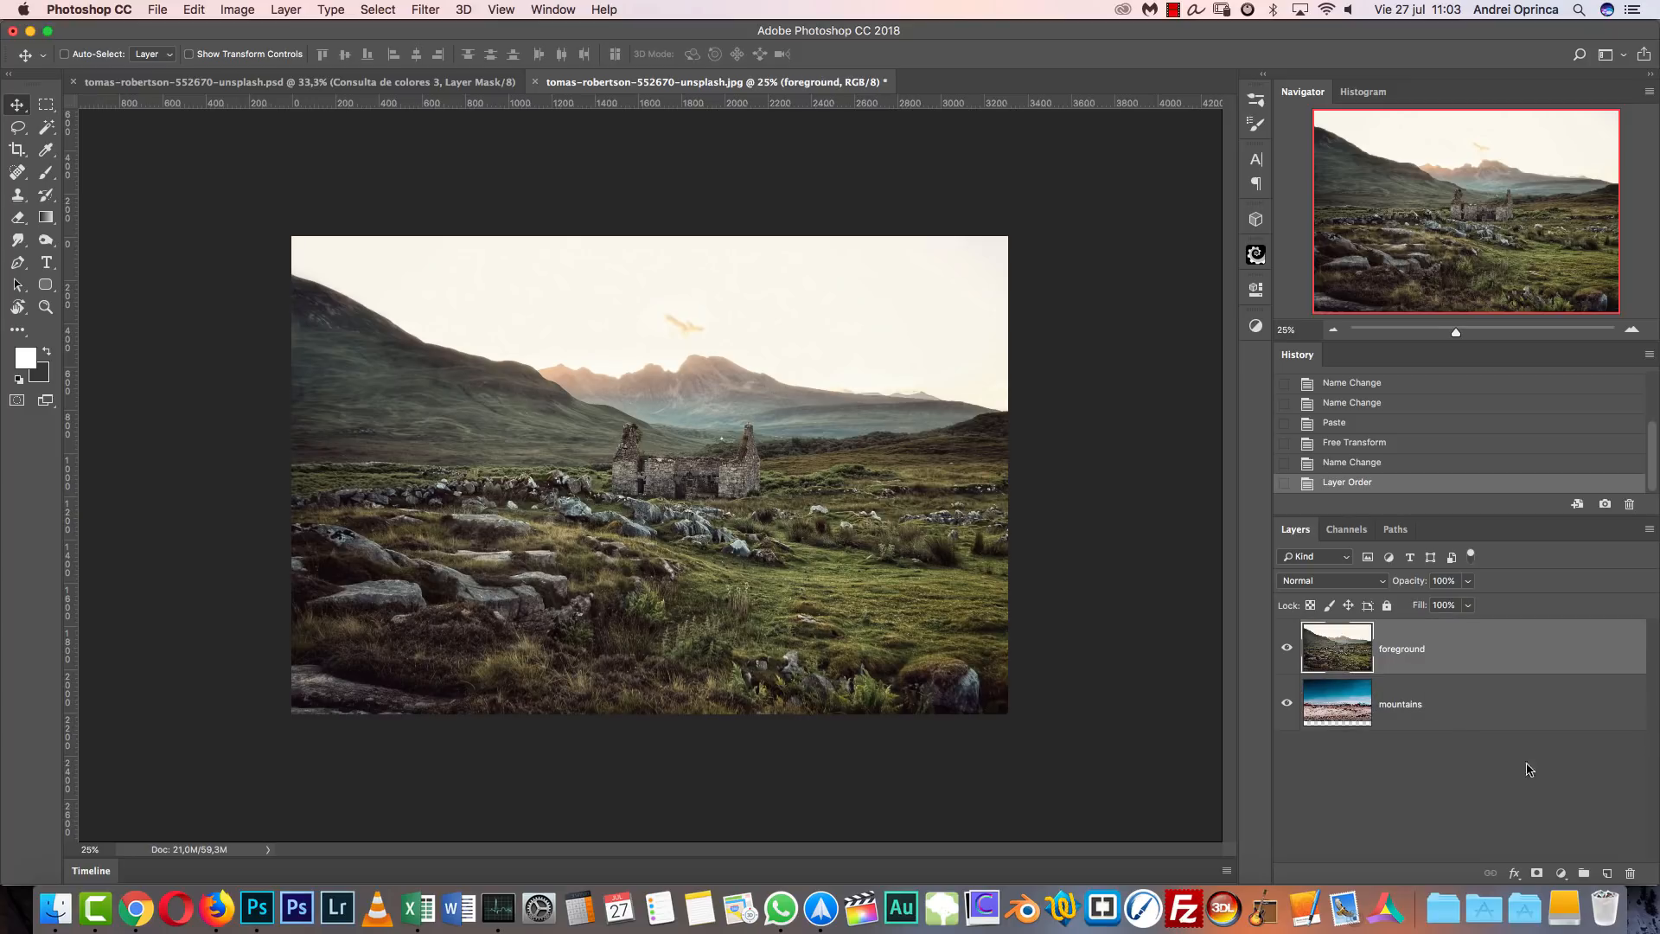
click(1539, 872)
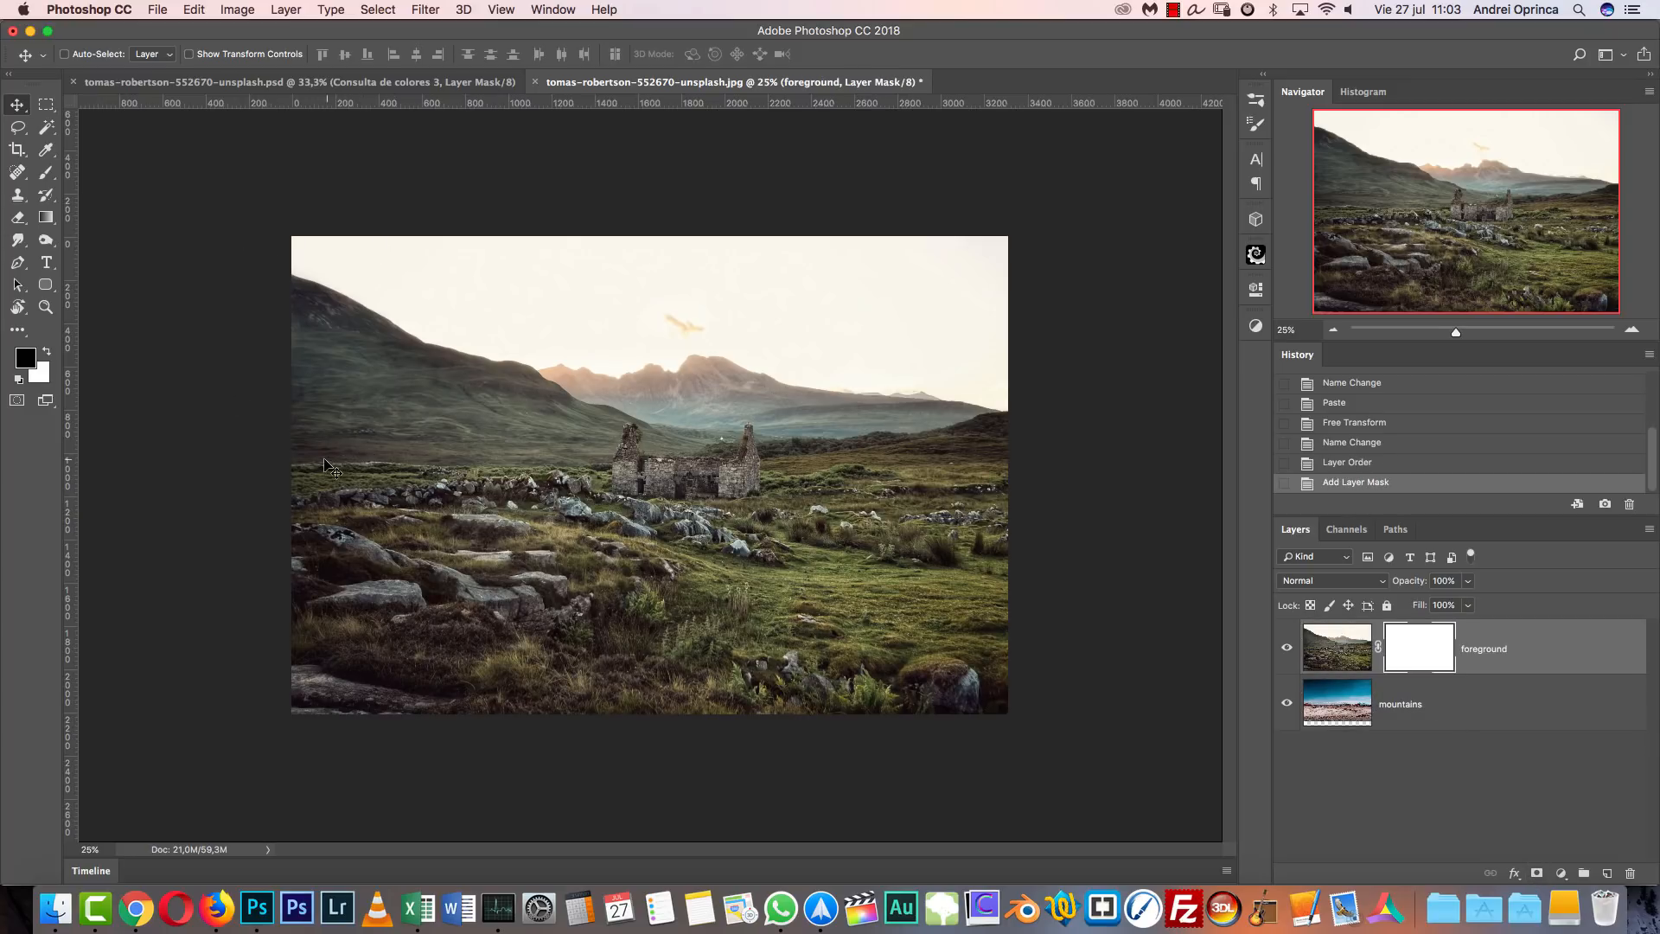
Activate the Gradient Tool for working on the foreground layer's mask.
click(46, 218)
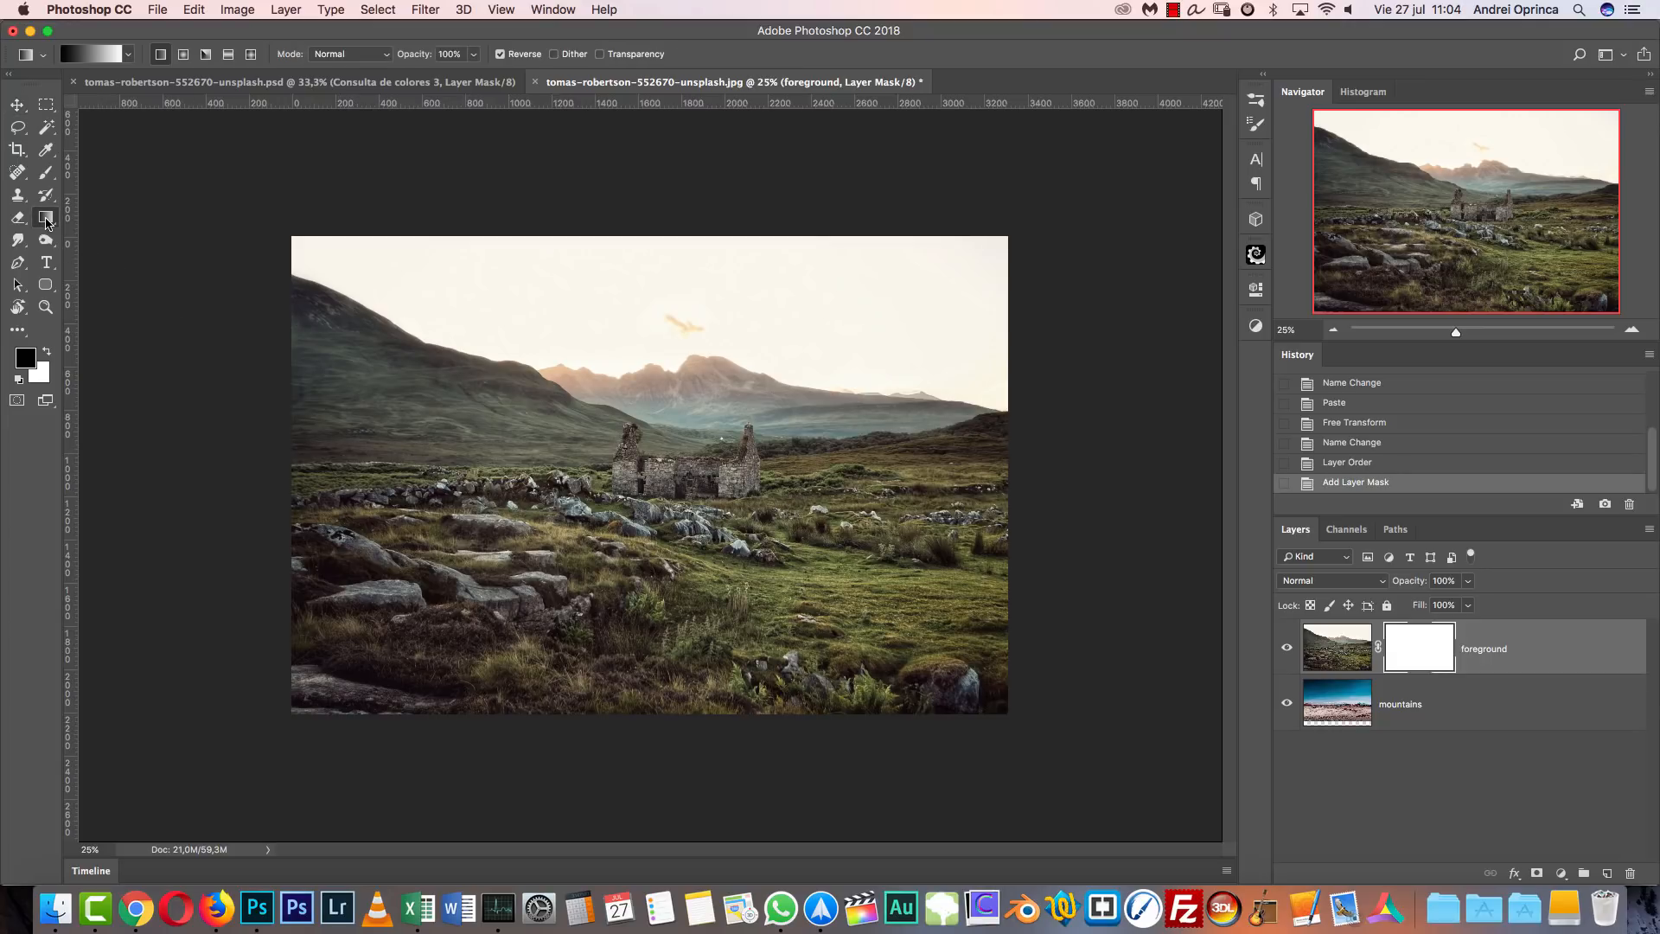
right_click(46, 218)
click(110, 219)
Reset the Gradient Editor presets to the default set and accept the Black, White gradient.
click(87, 56)
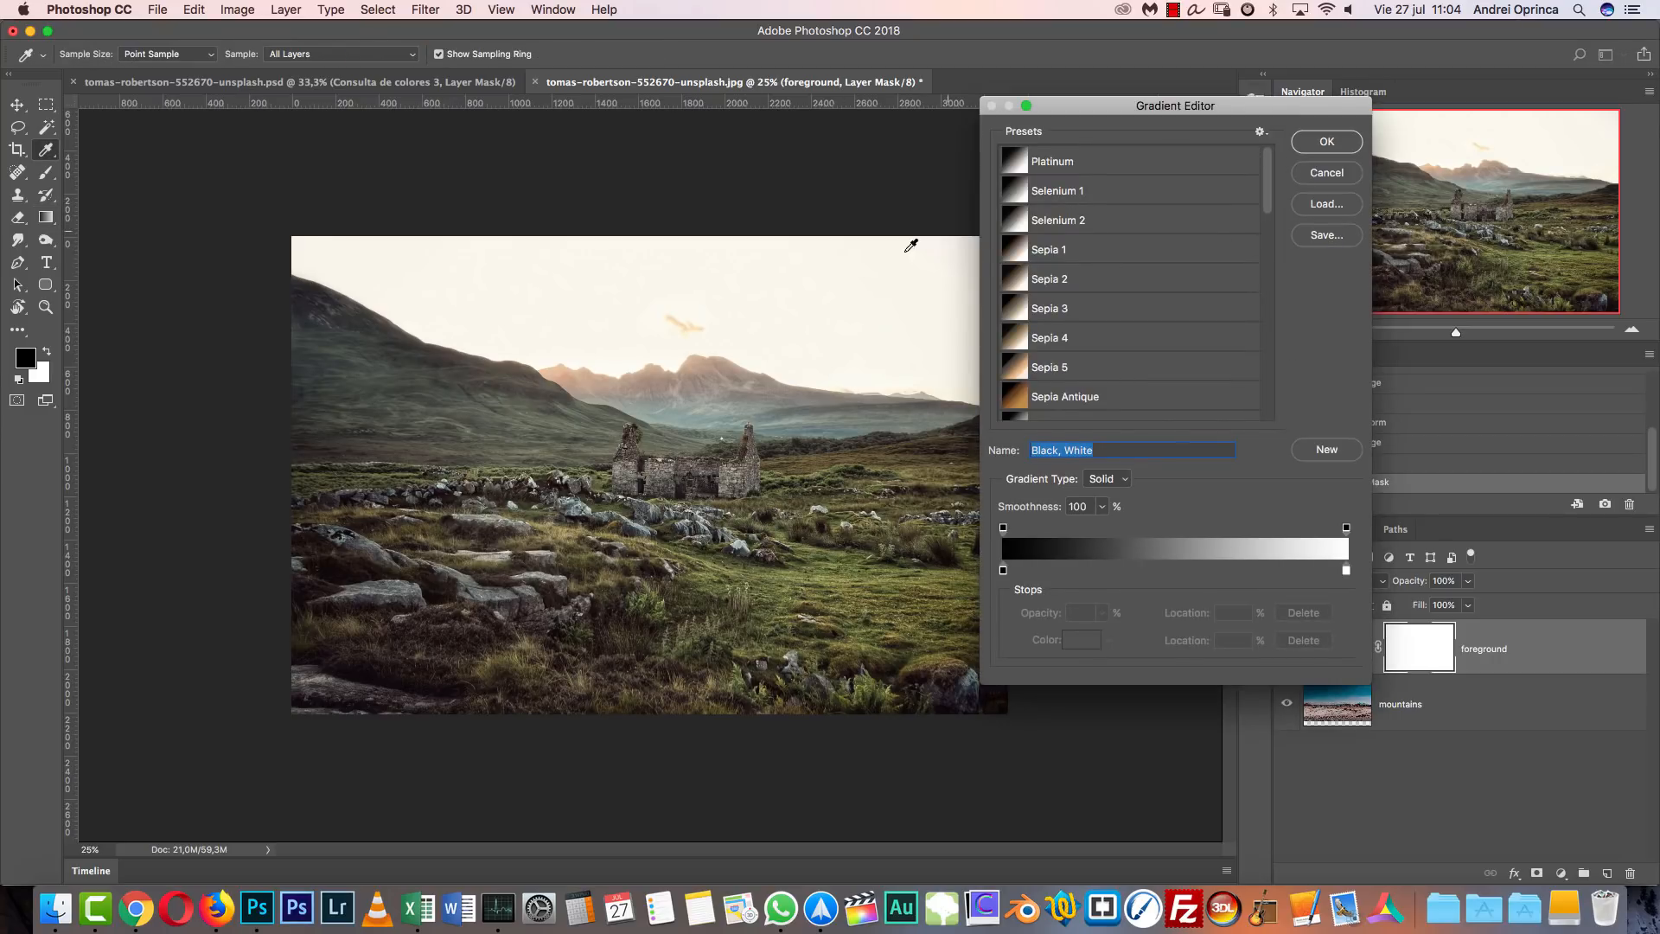
click(1351, 178)
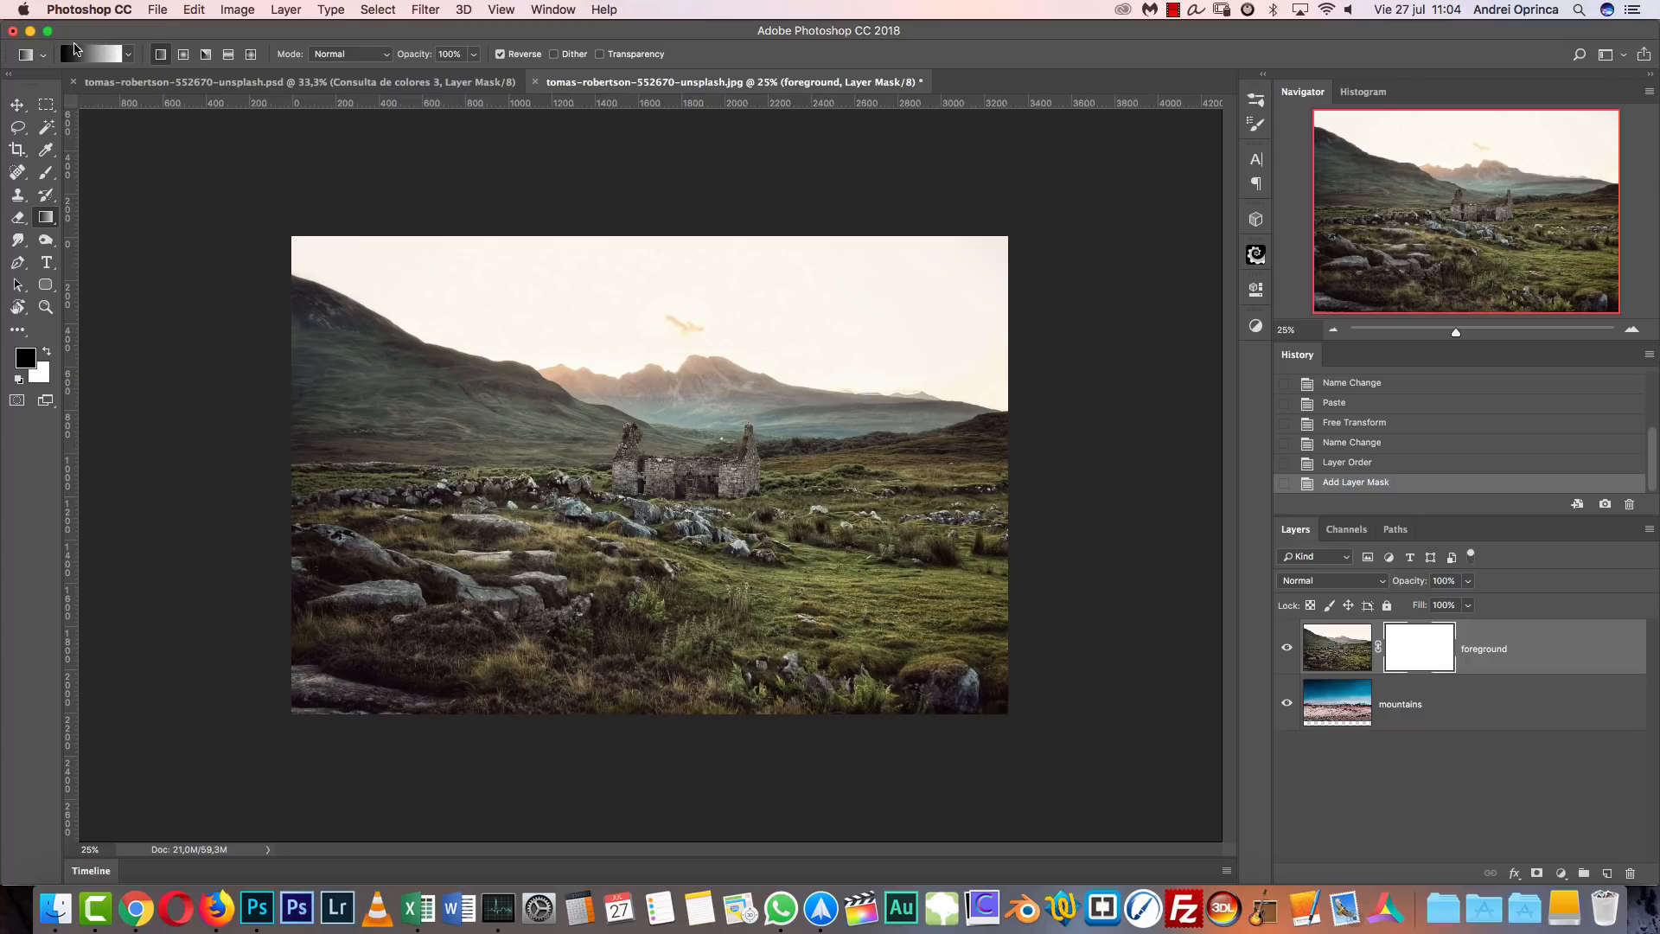
click(90, 55)
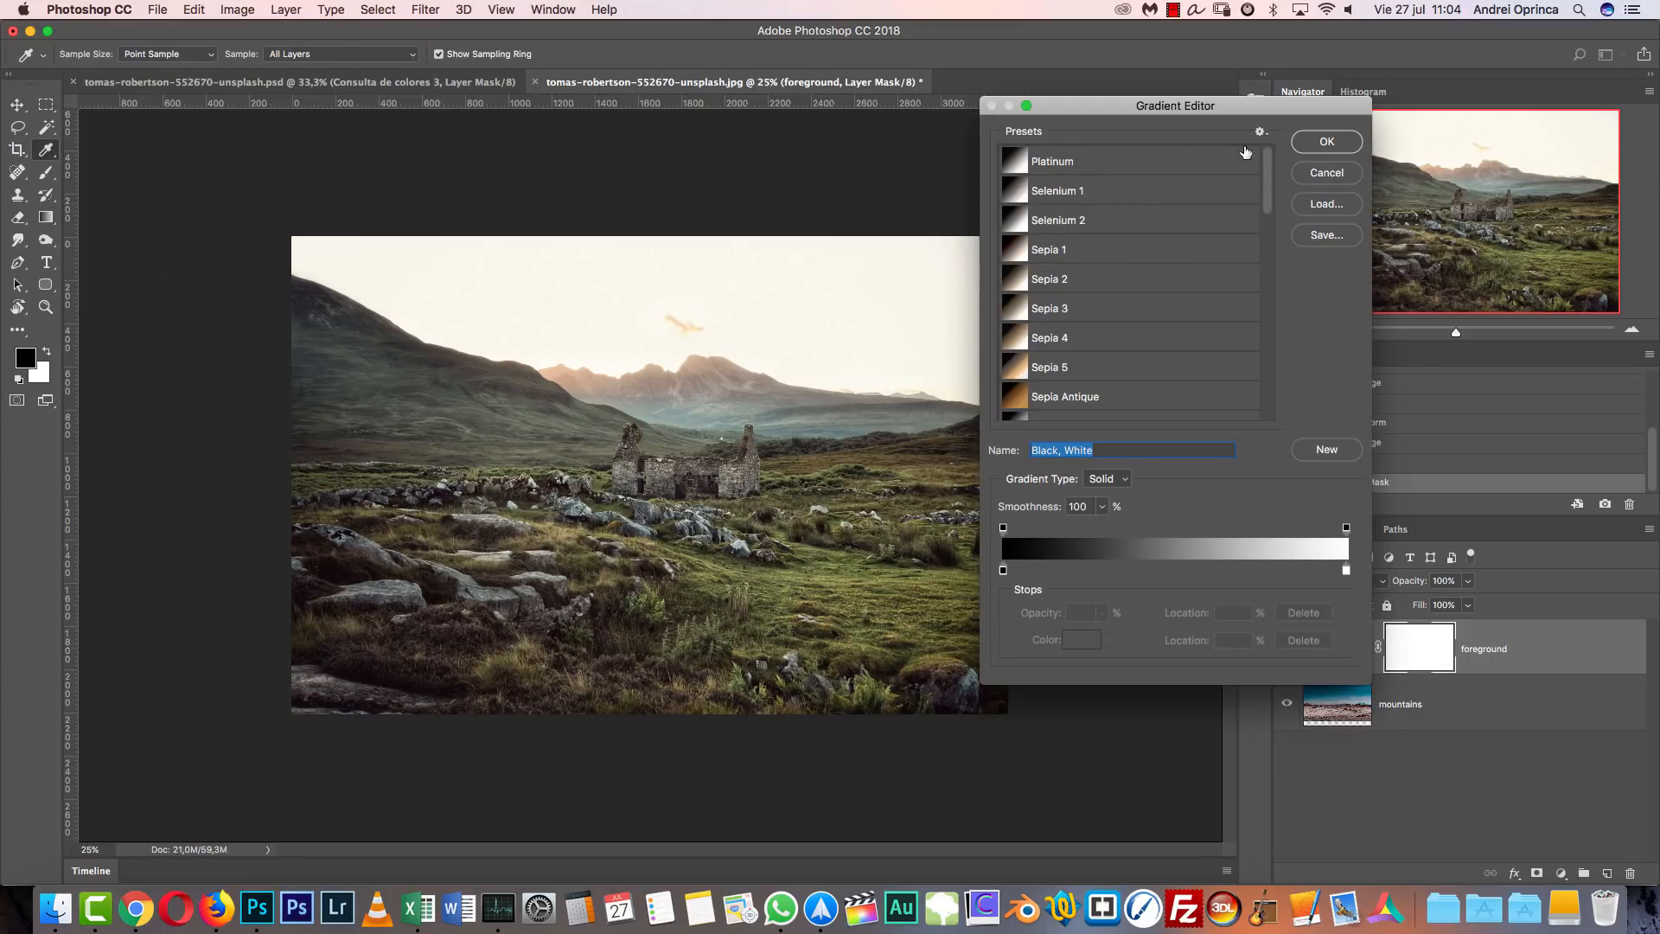
mouse_move(1269, 164)
mouse_down()
mouse_move(1269, 349)
mouse_move(1272, 158)
mouse_up()
click(1261, 133)
click(1263, 134)
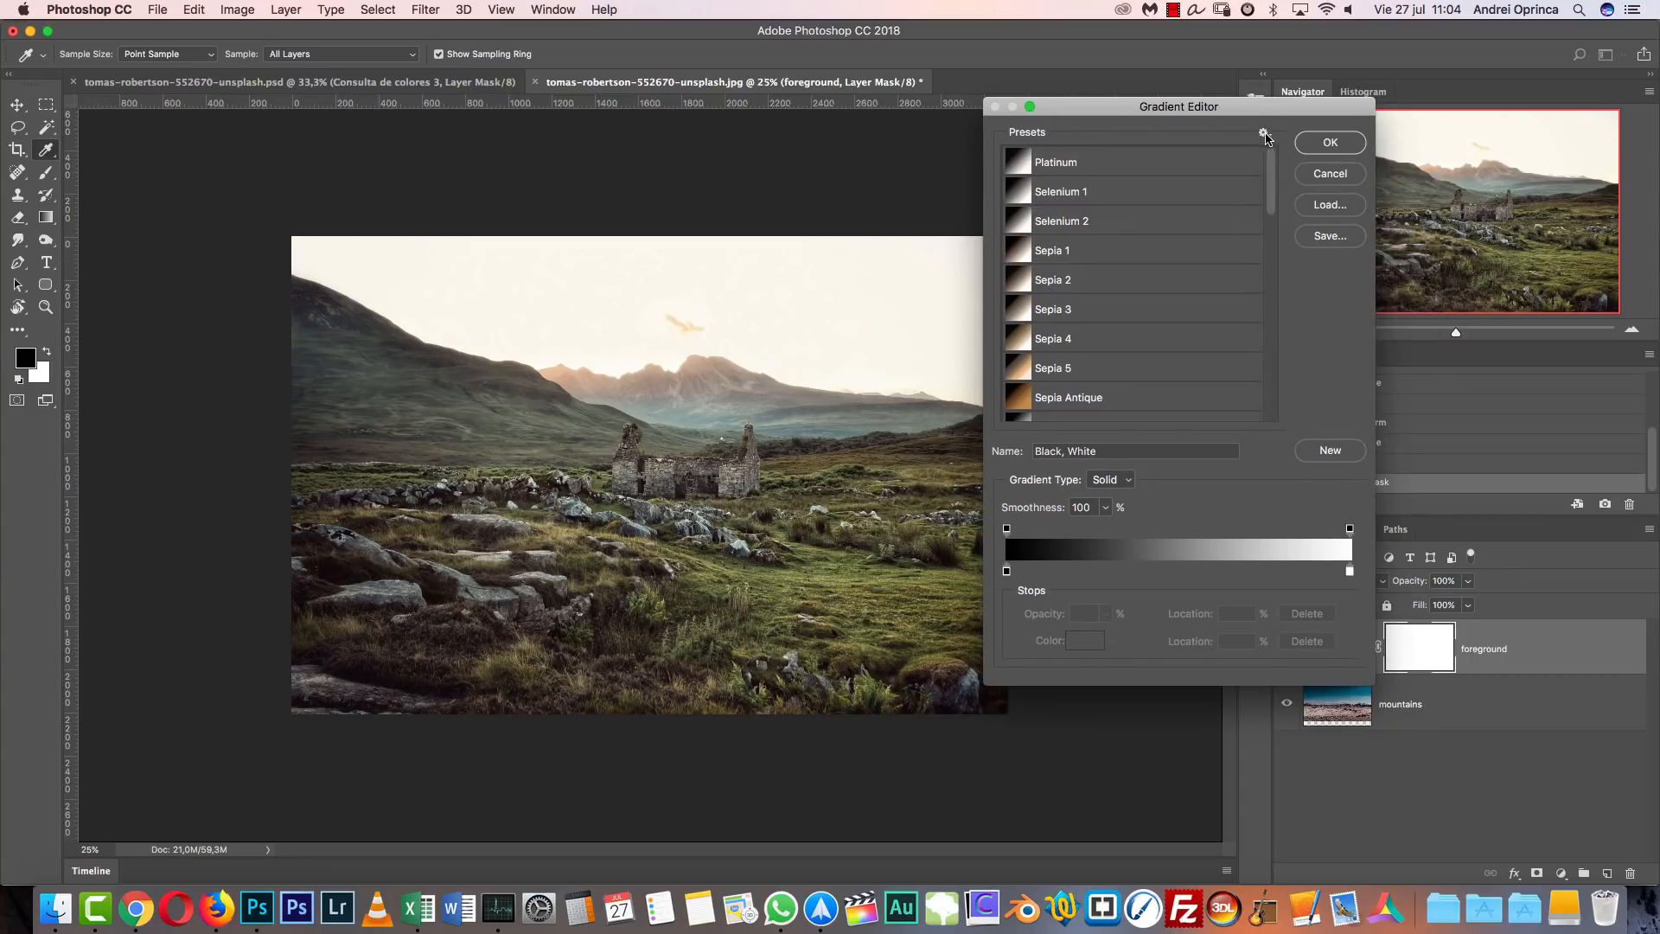
click(1264, 134)
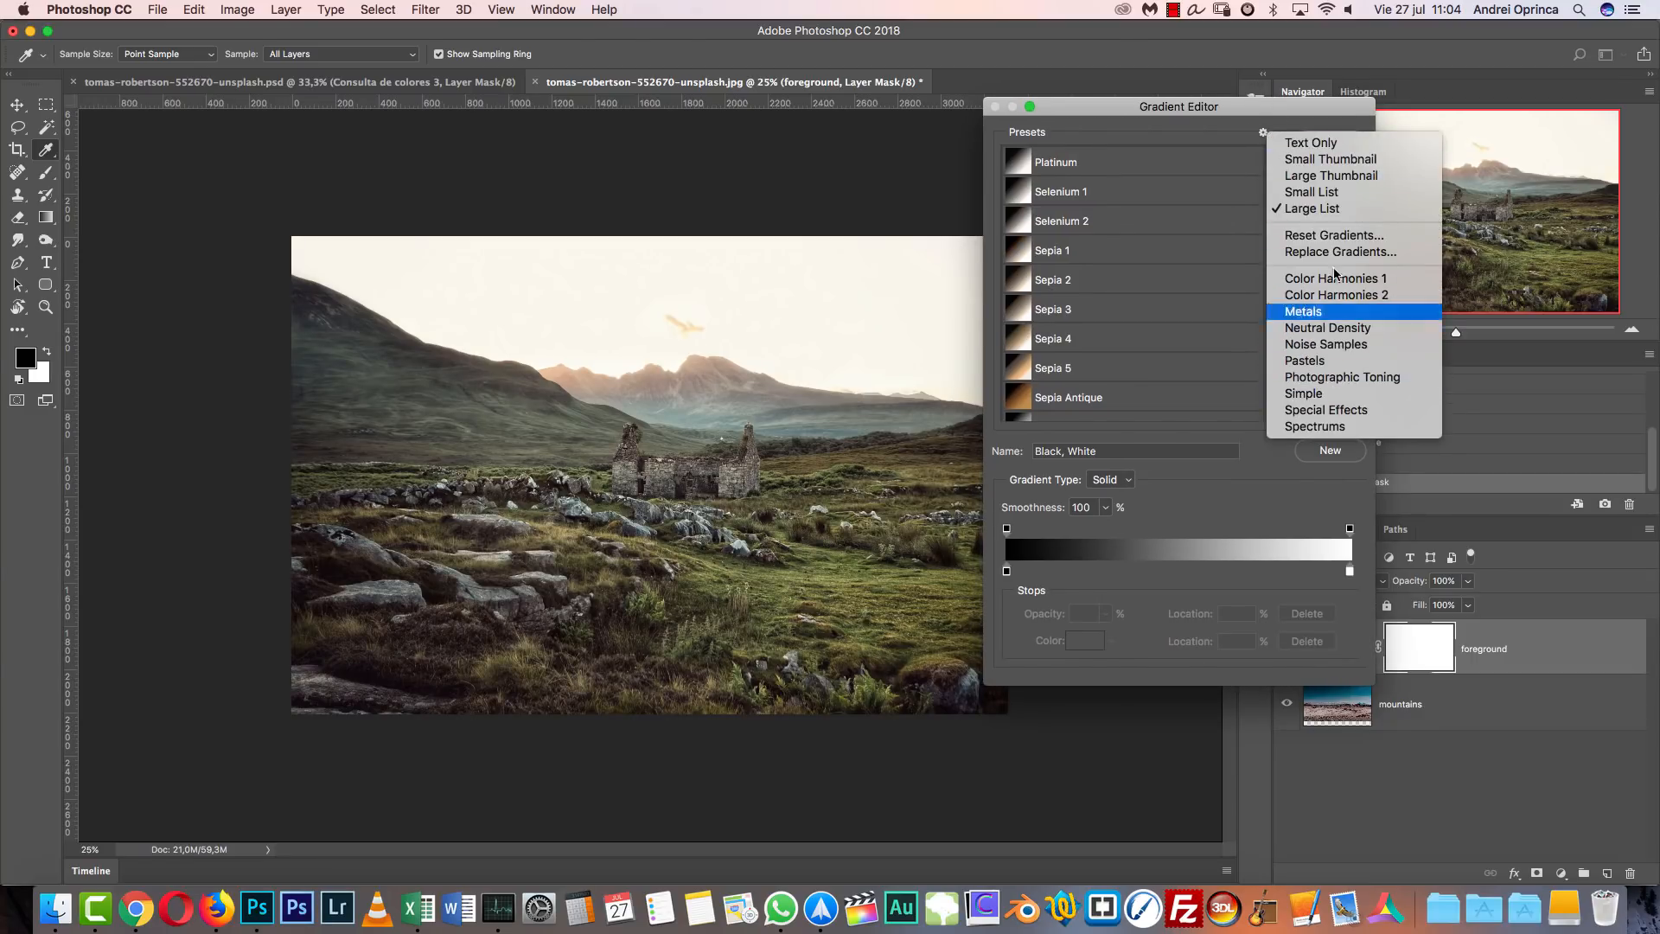
click(1273, 121)
click(1263, 134)
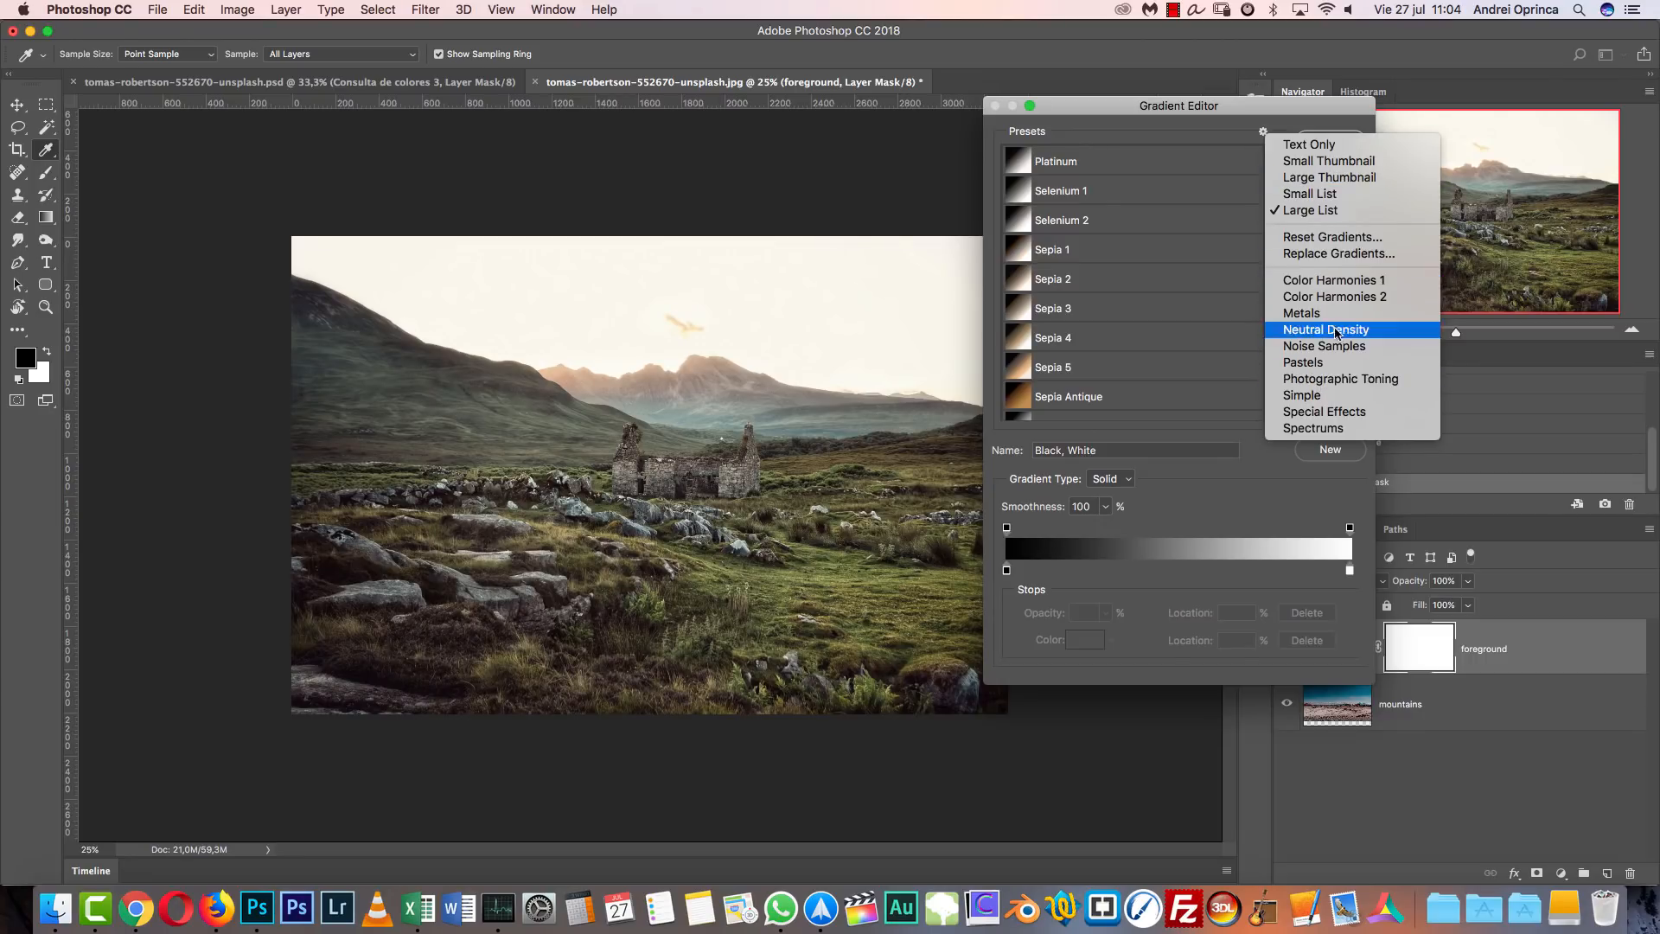
click(1331, 239)
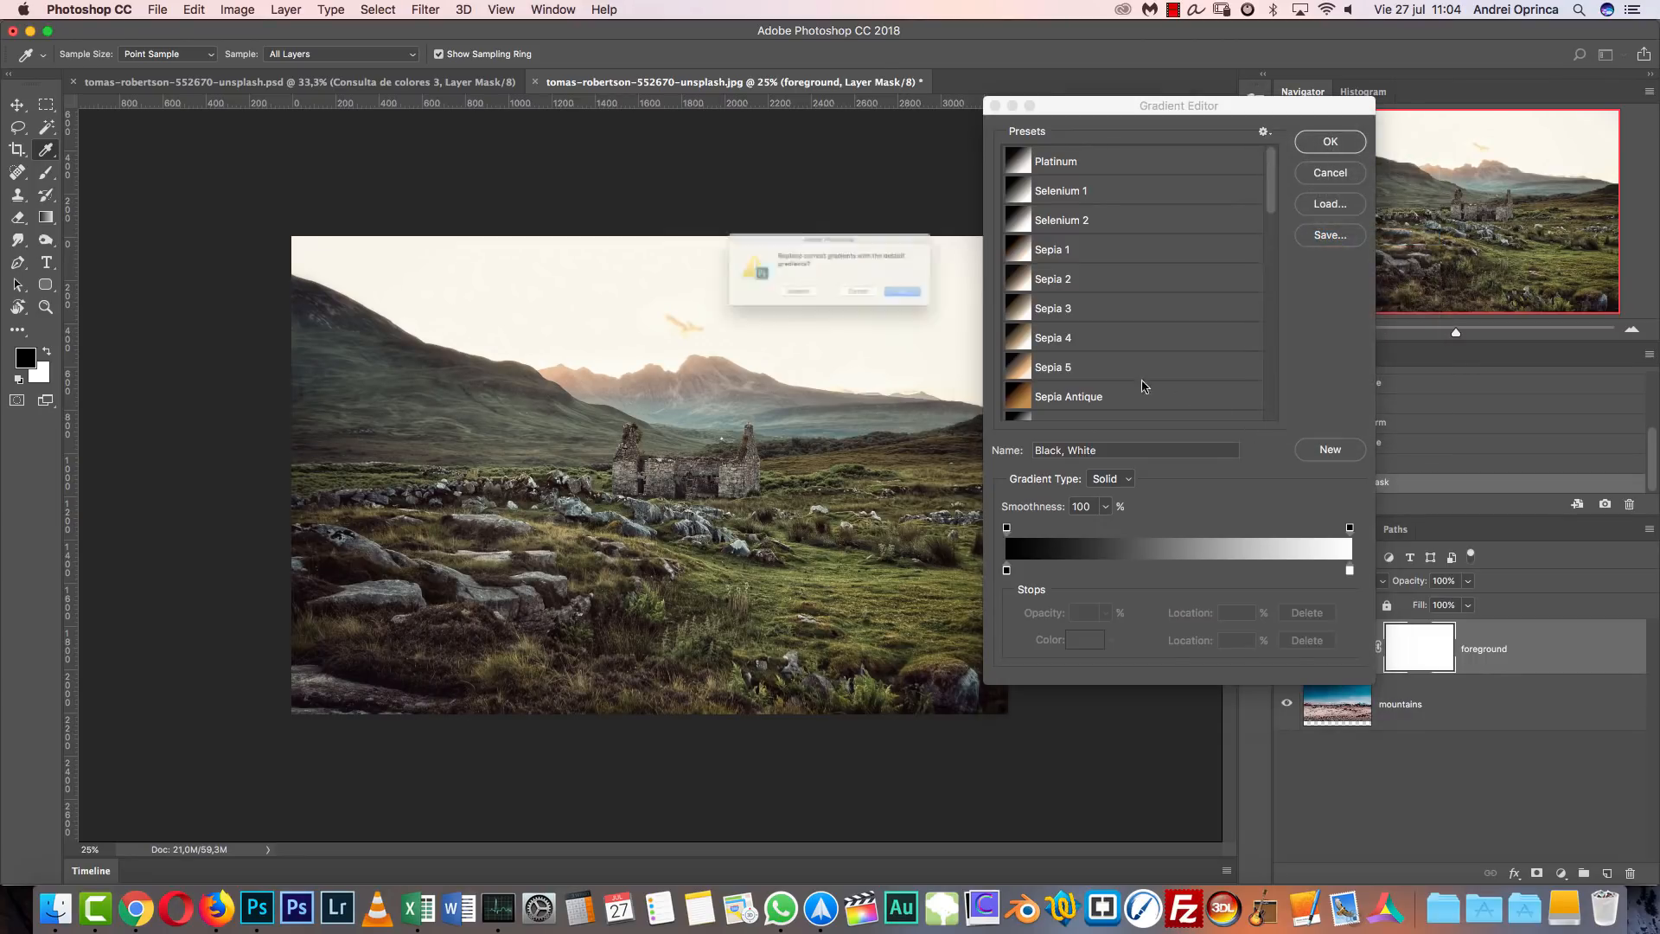
click(963, 306)
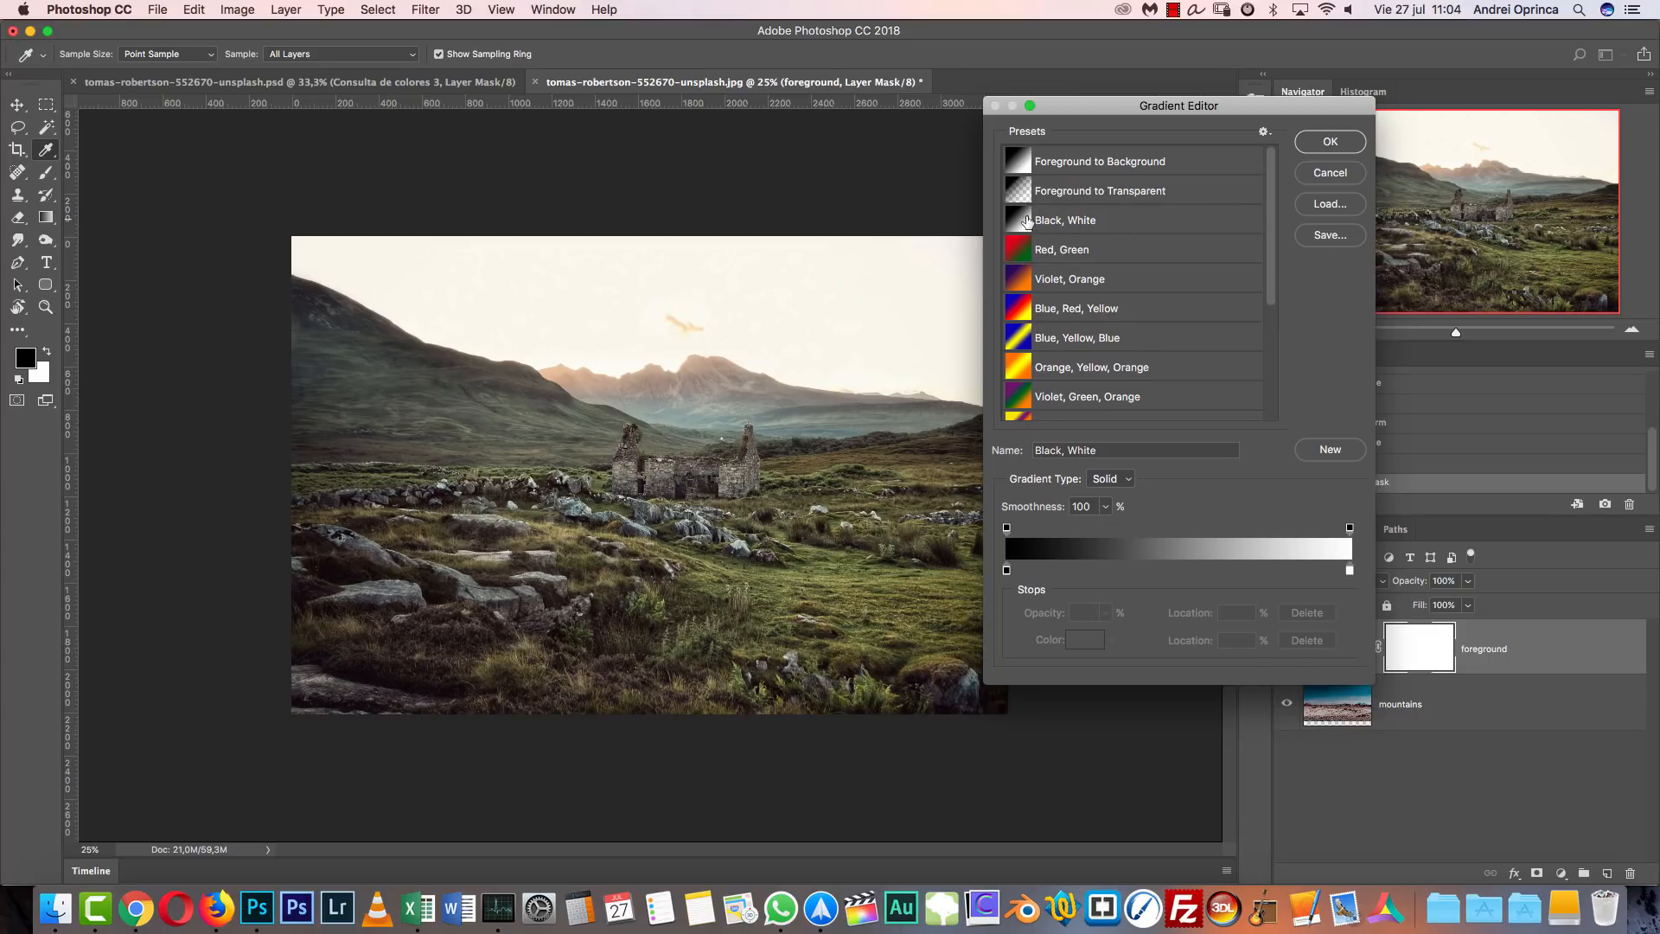
click(1328, 143)
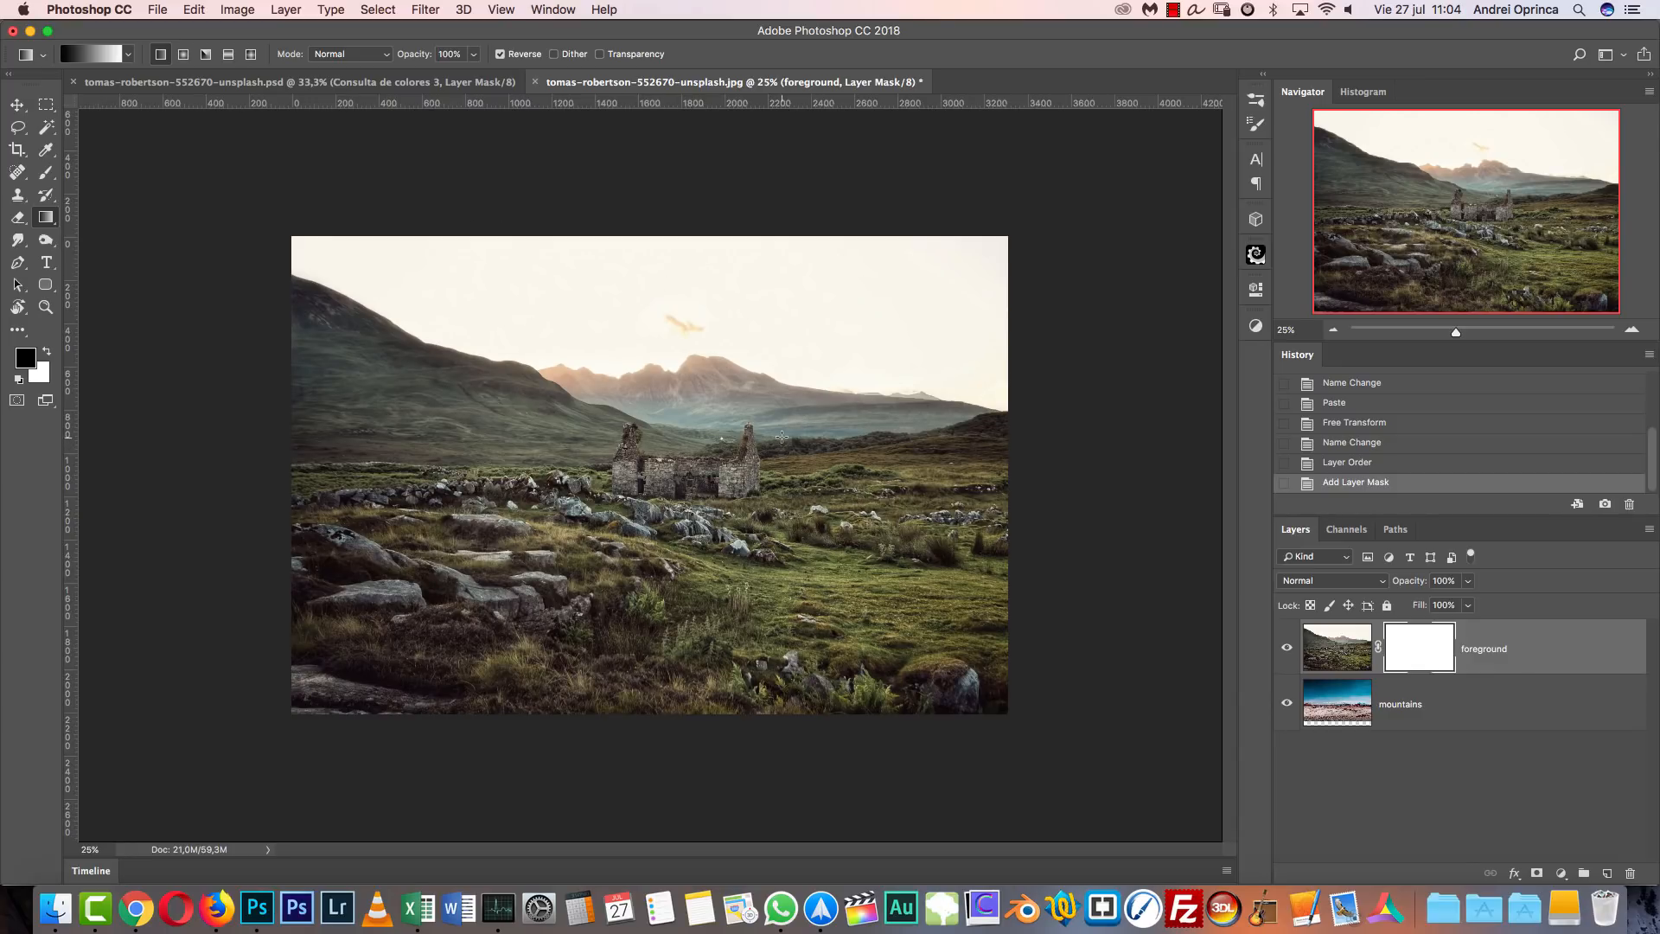
Redraw the black-to-white gradient on the foreground mask just above the ruins, hiding the original sky and far mountains.
click(1632, 330)
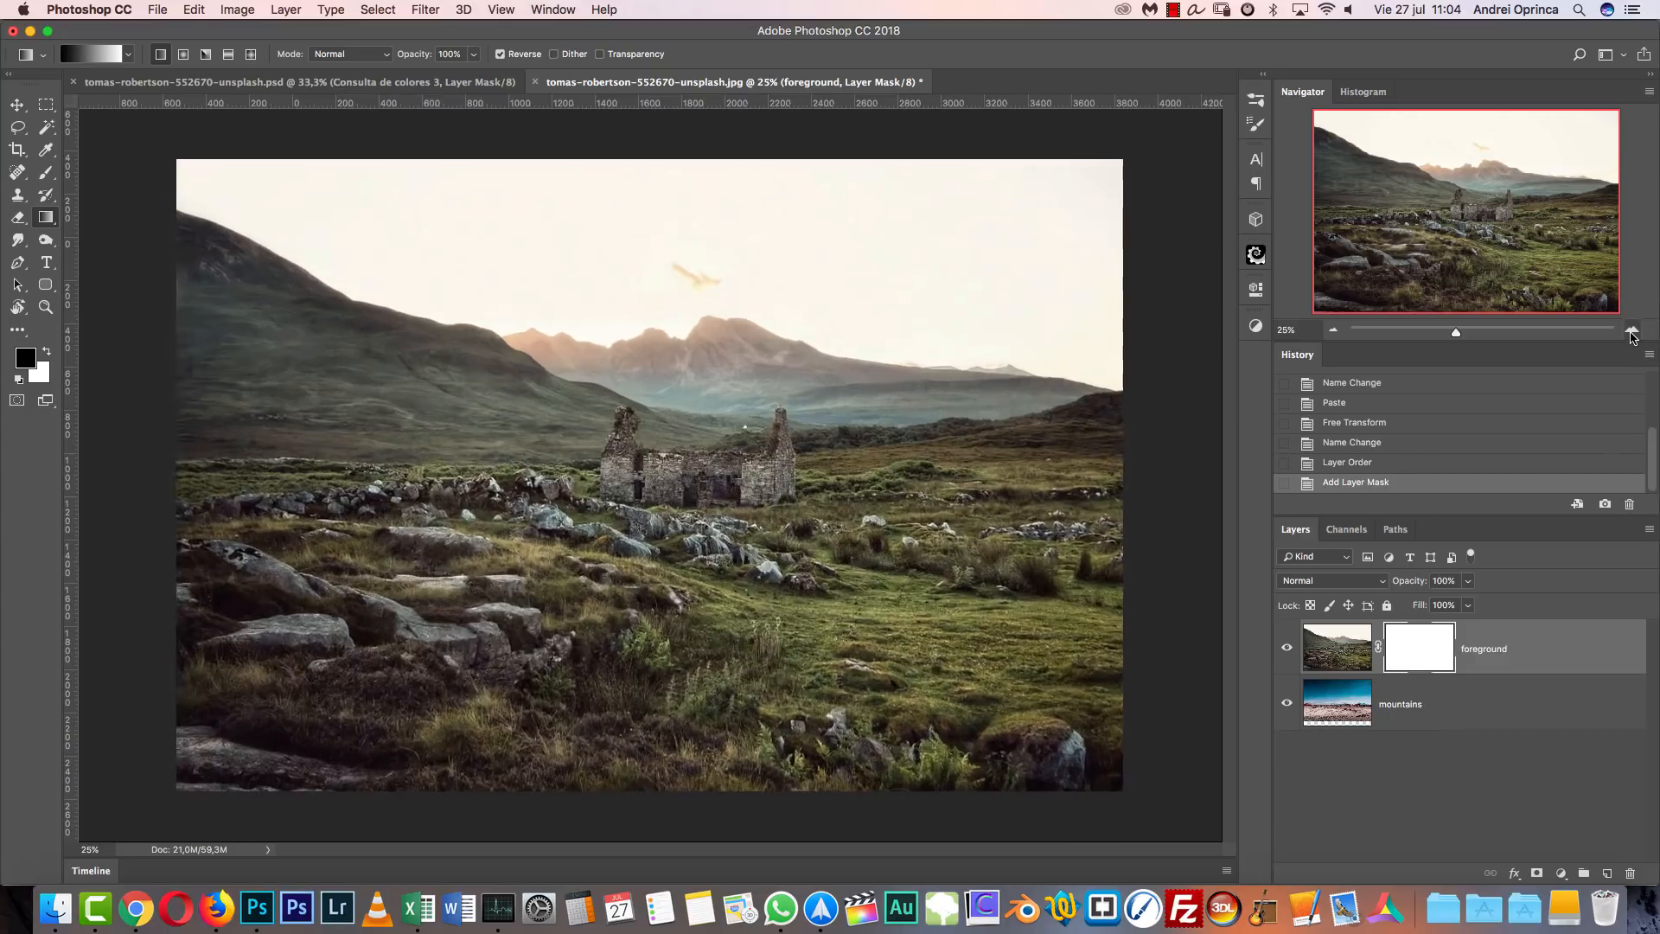
click(1632, 329)
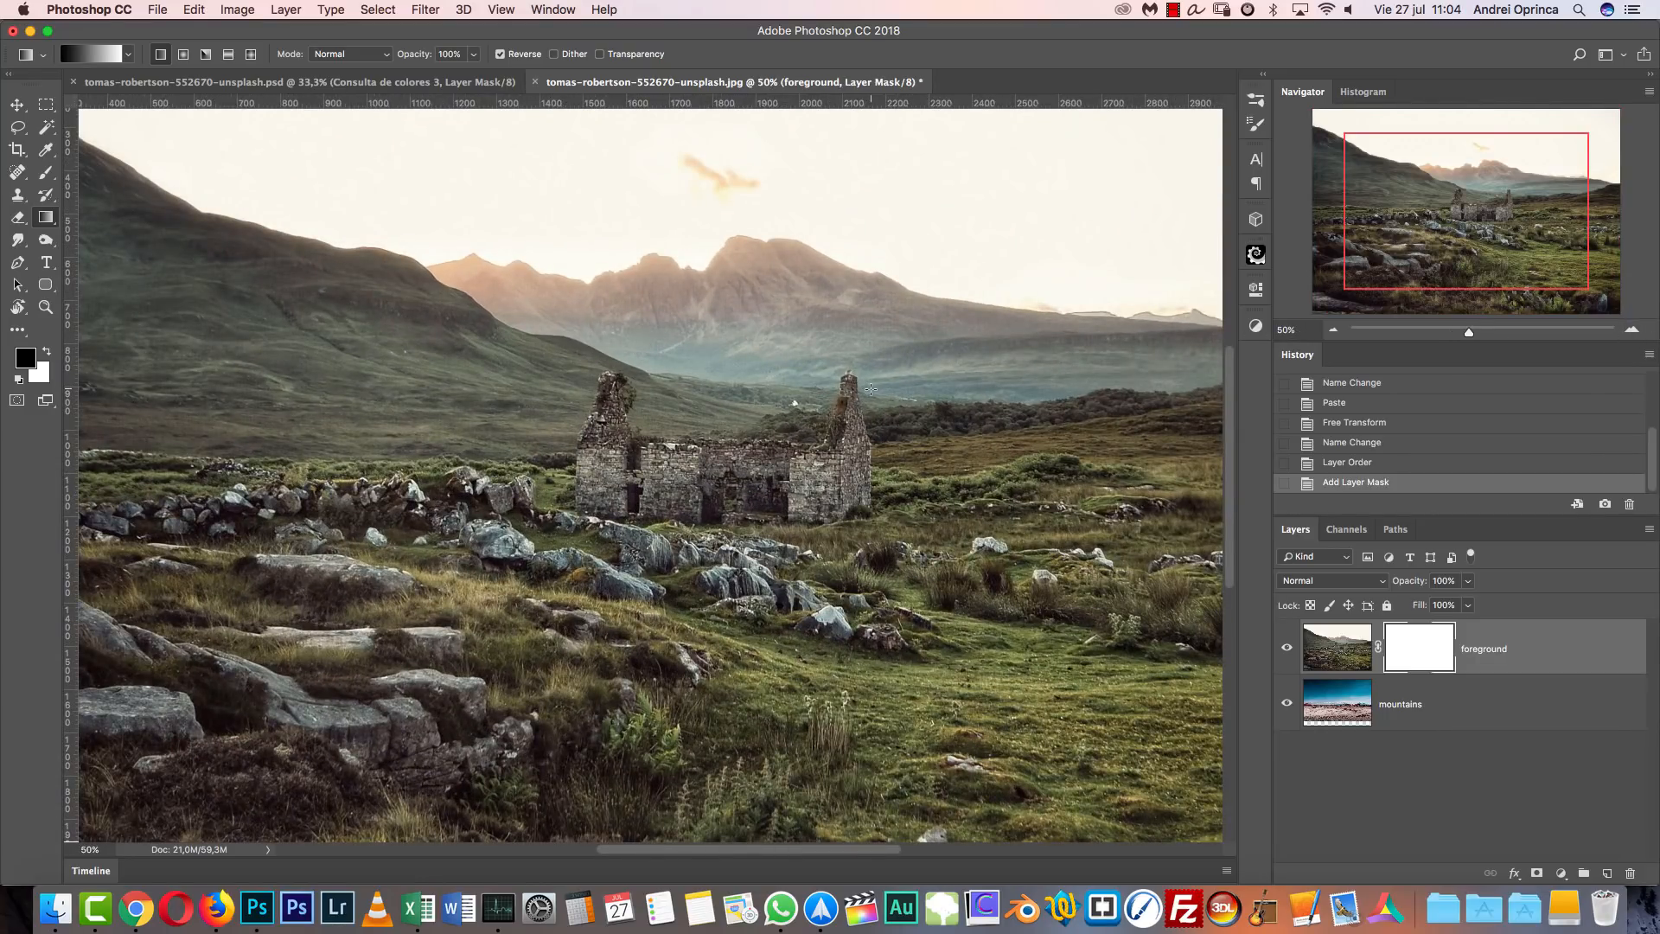
drag(869, 301, 869, 305)
drag(1056, 402, 807, 421)
drag(640, 413, 648, 259)
key(super+z)
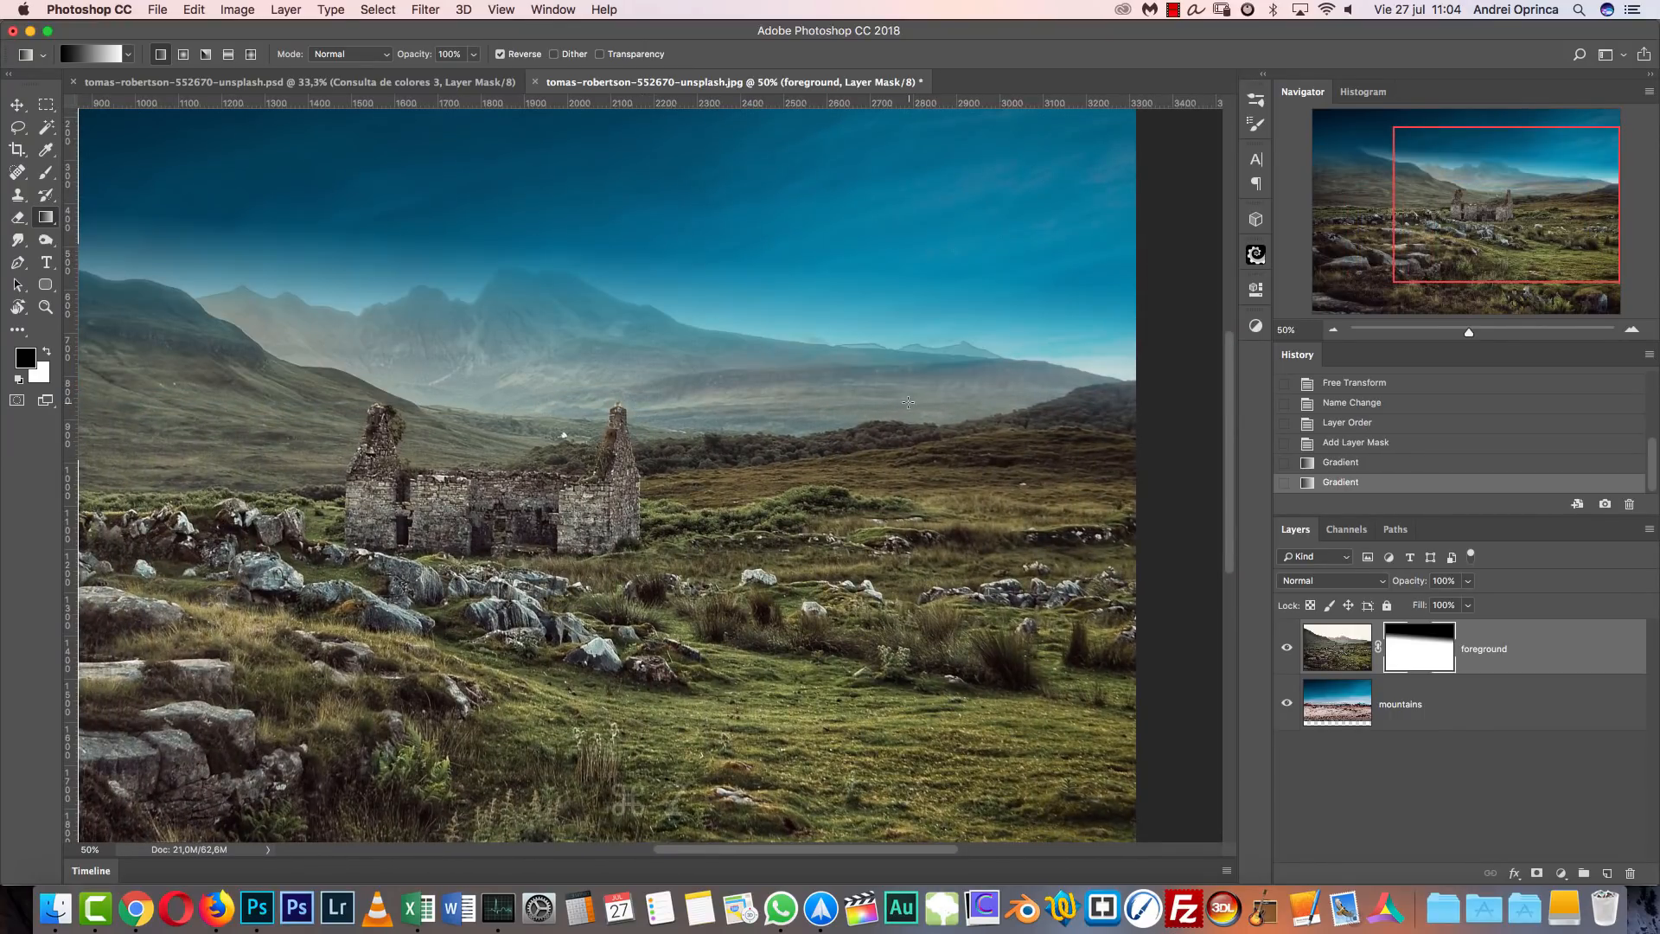
drag(642, 336, 661, 195)
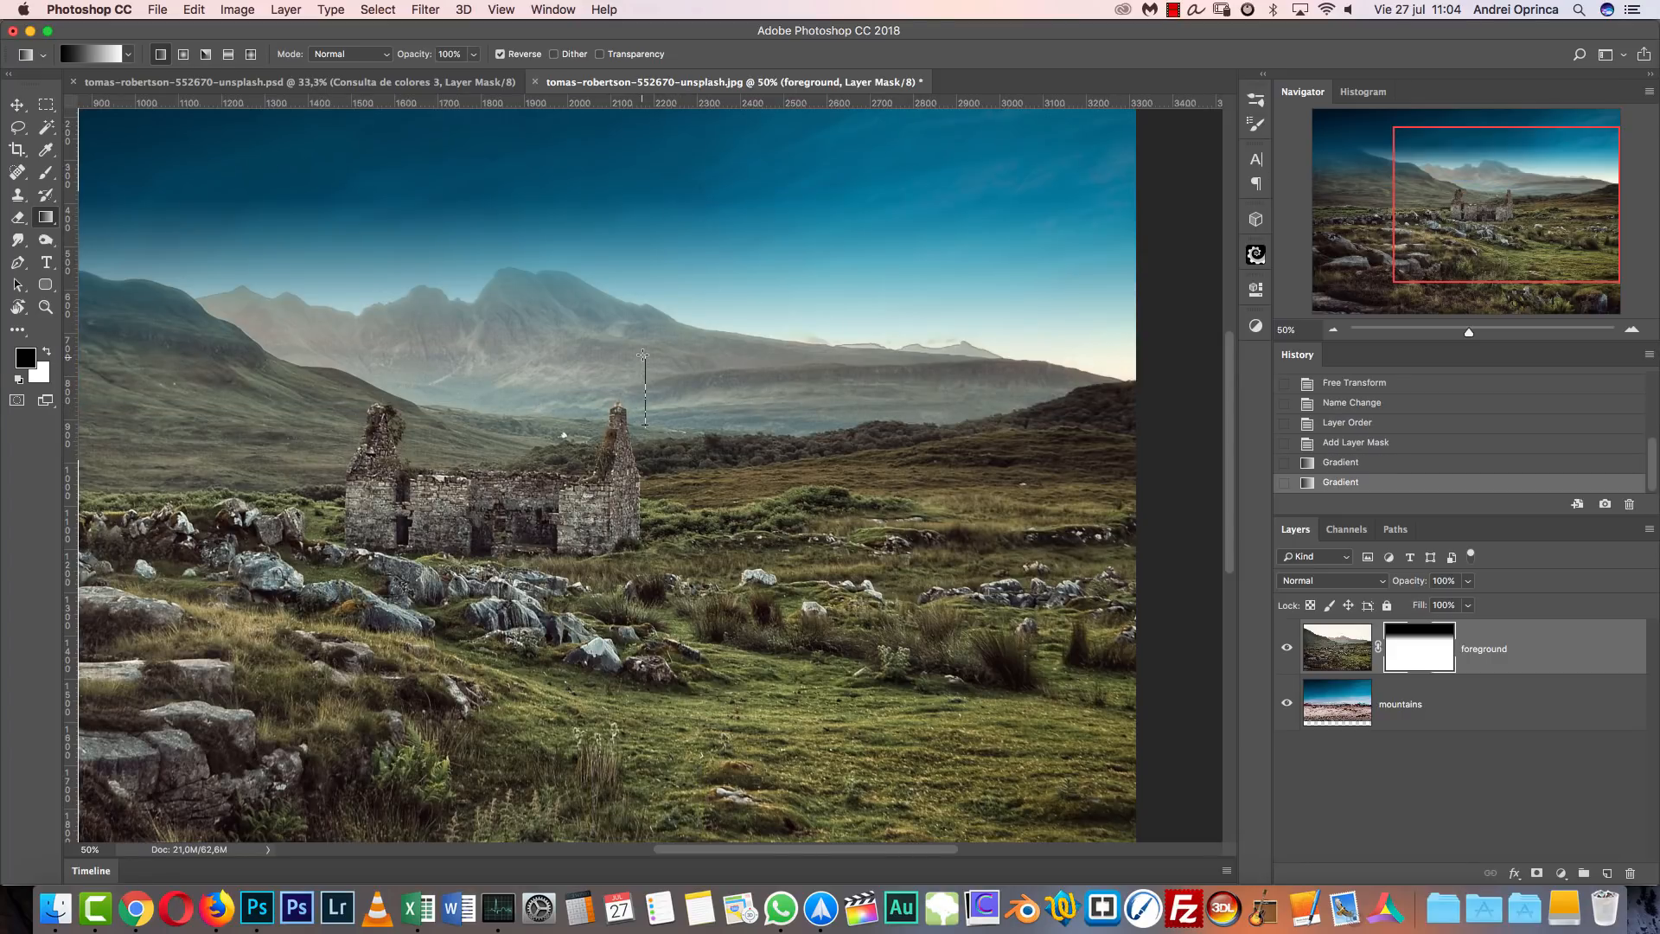
drag(643, 355, 646, 354)
drag(563, 495, 934, 456)
click(1333, 330)
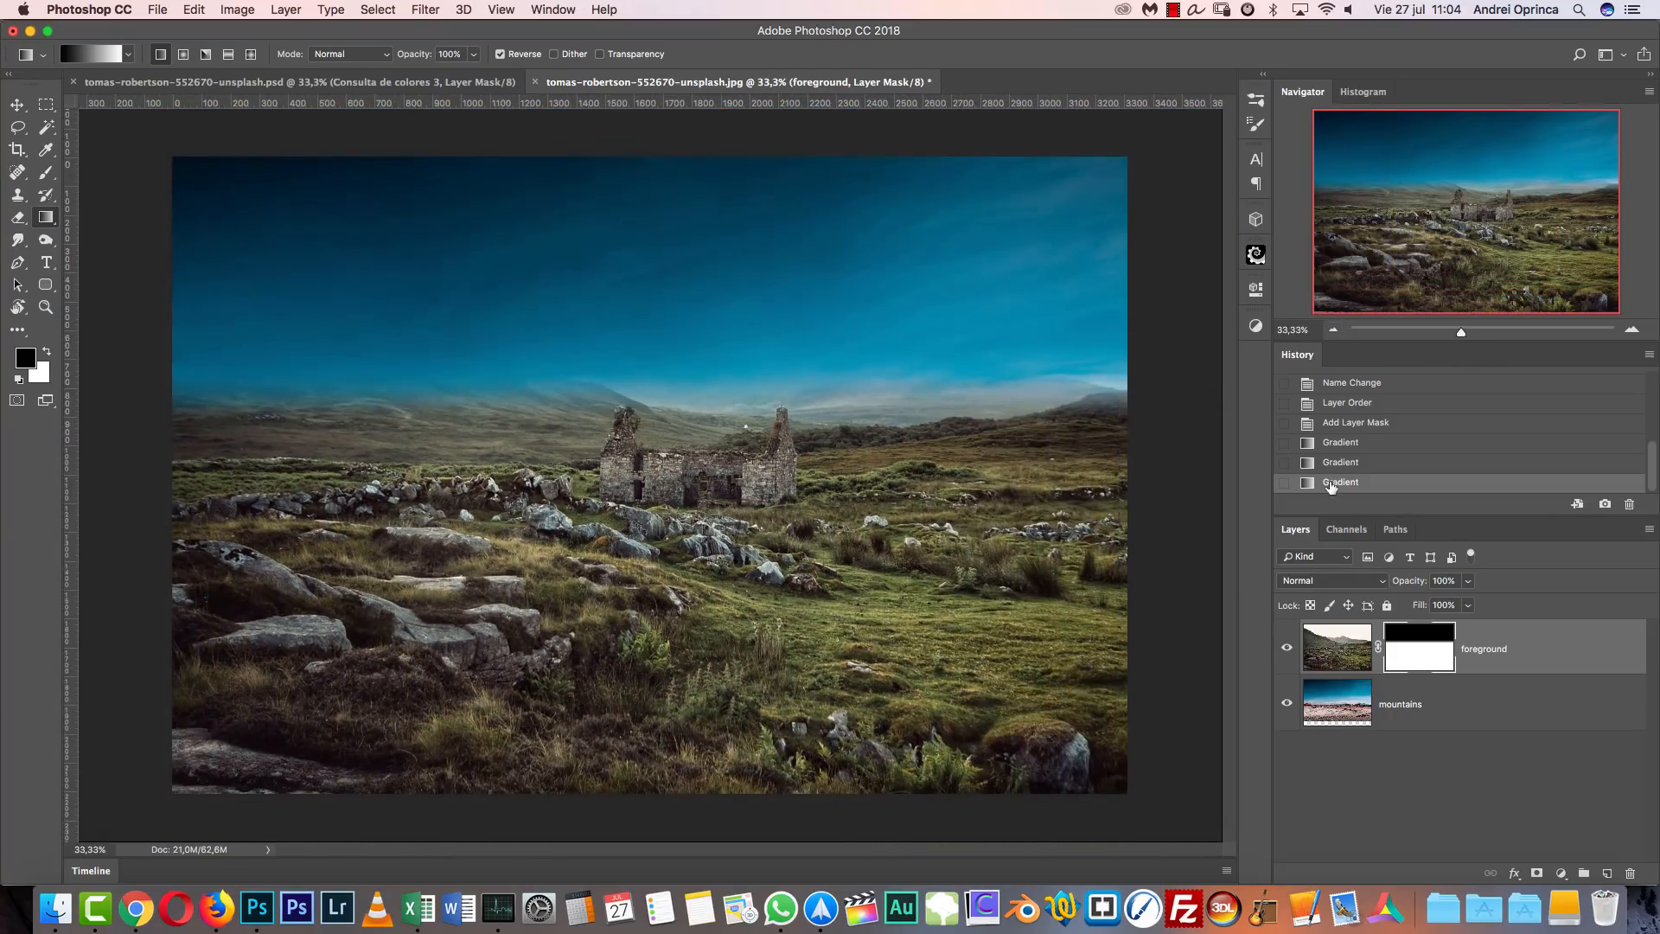
Move the mountains layer up until its red rocky hills sit on the horizon behind the ruins.
click(1443, 719)
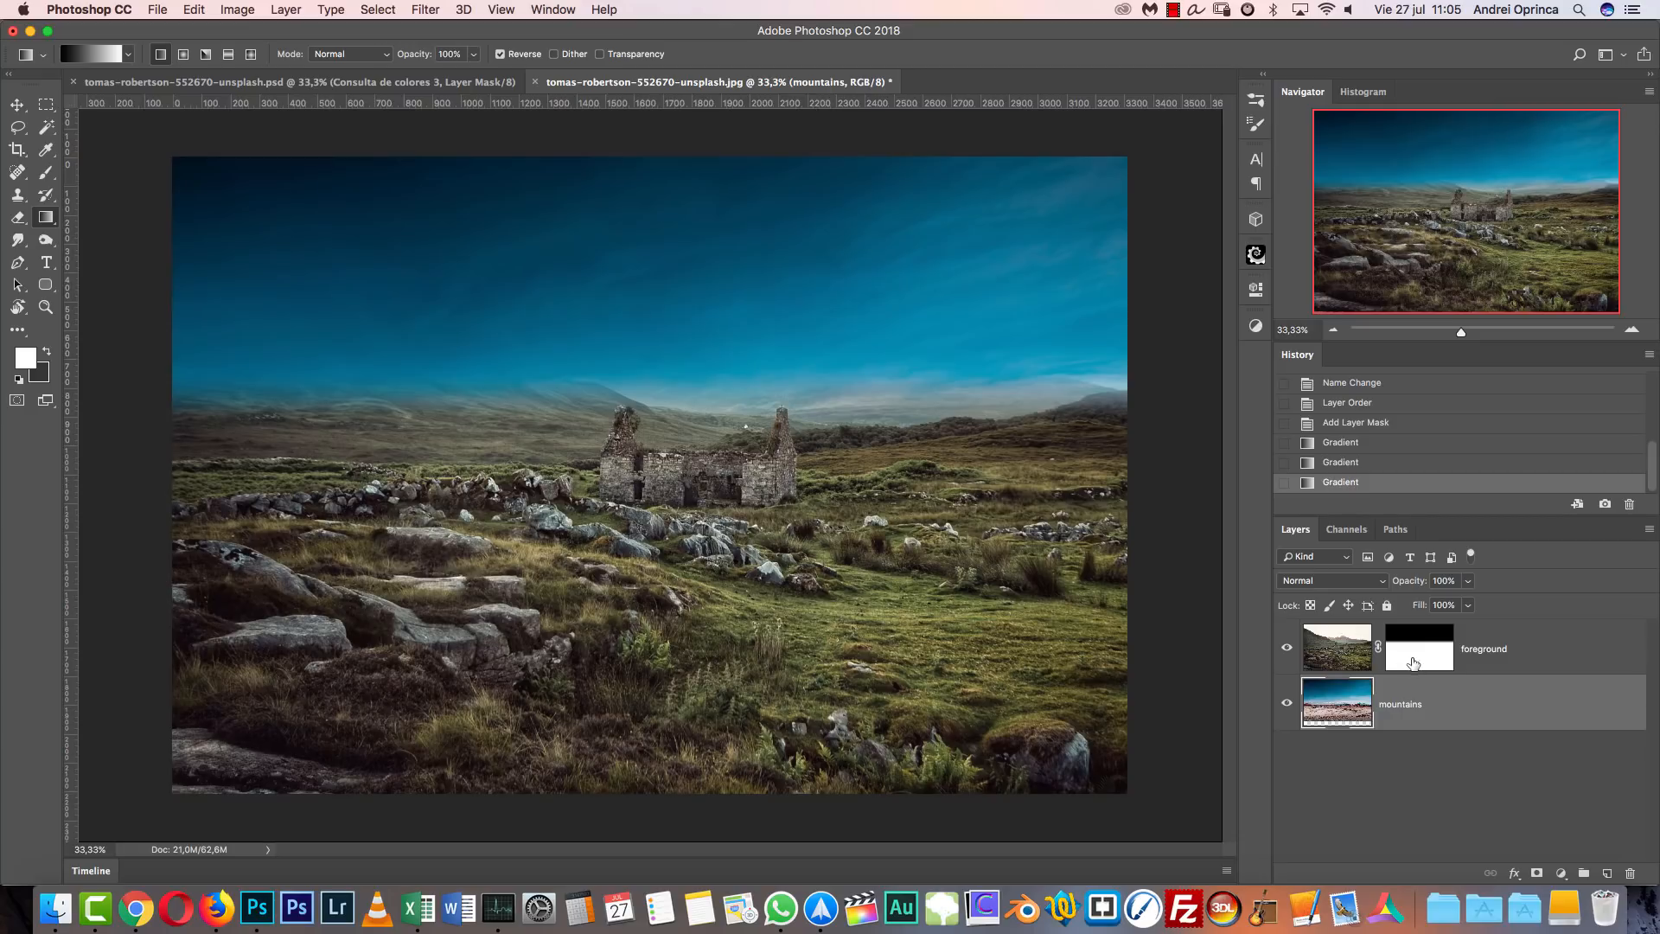
key(x)
key(v)
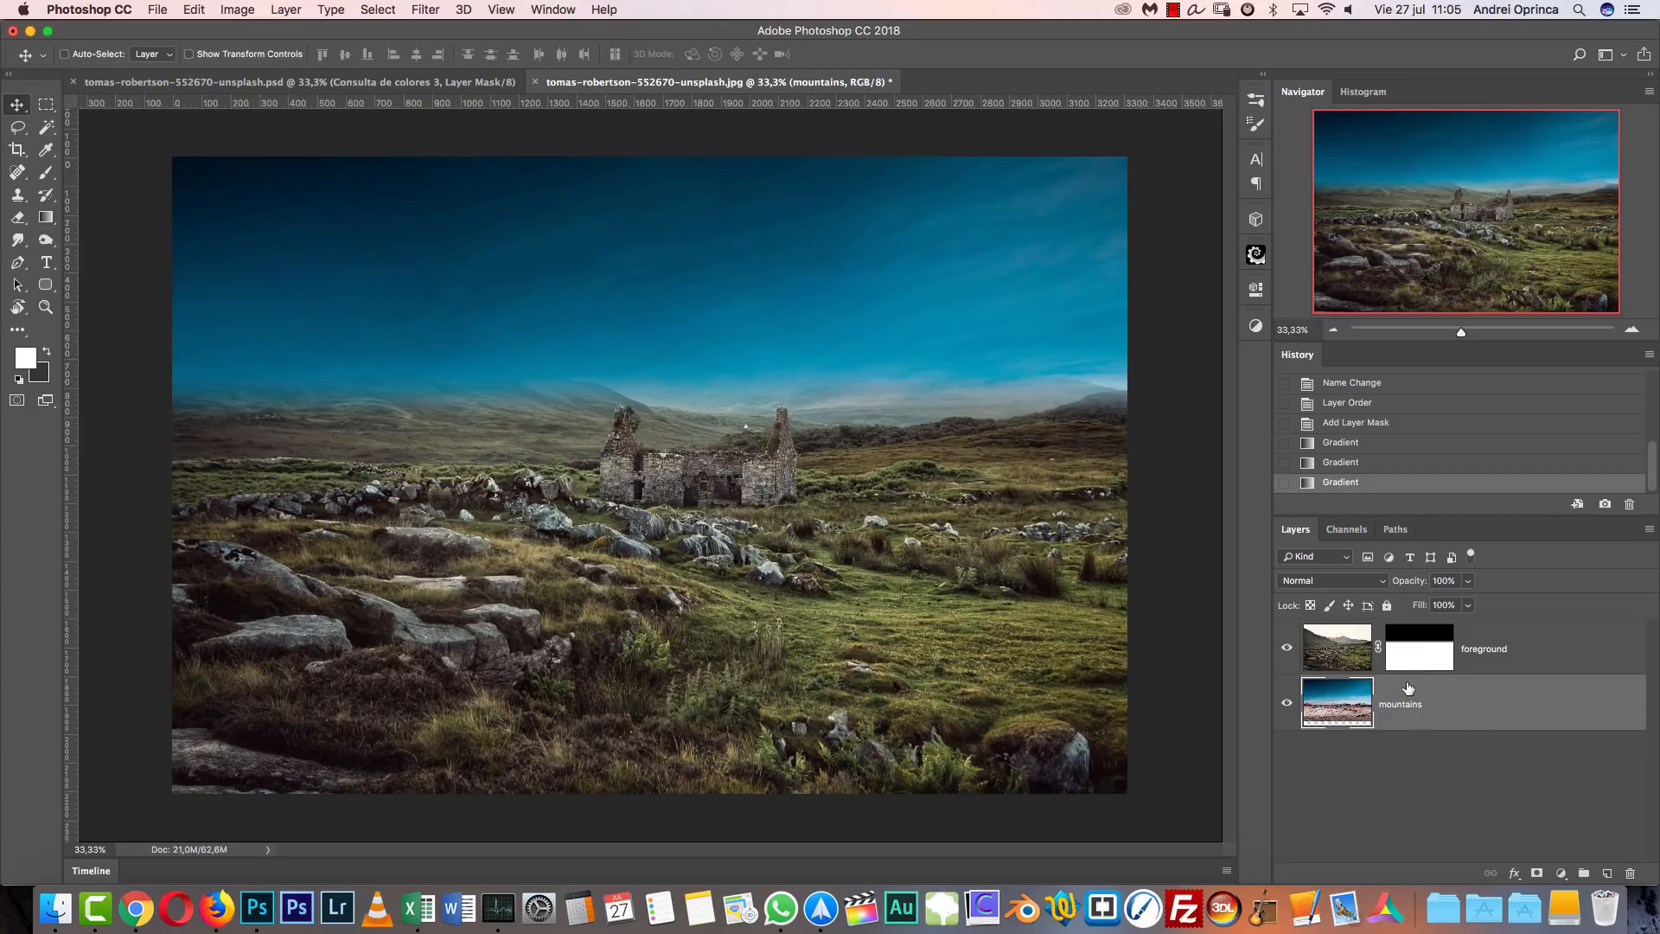
drag(815, 536, 814, 408)
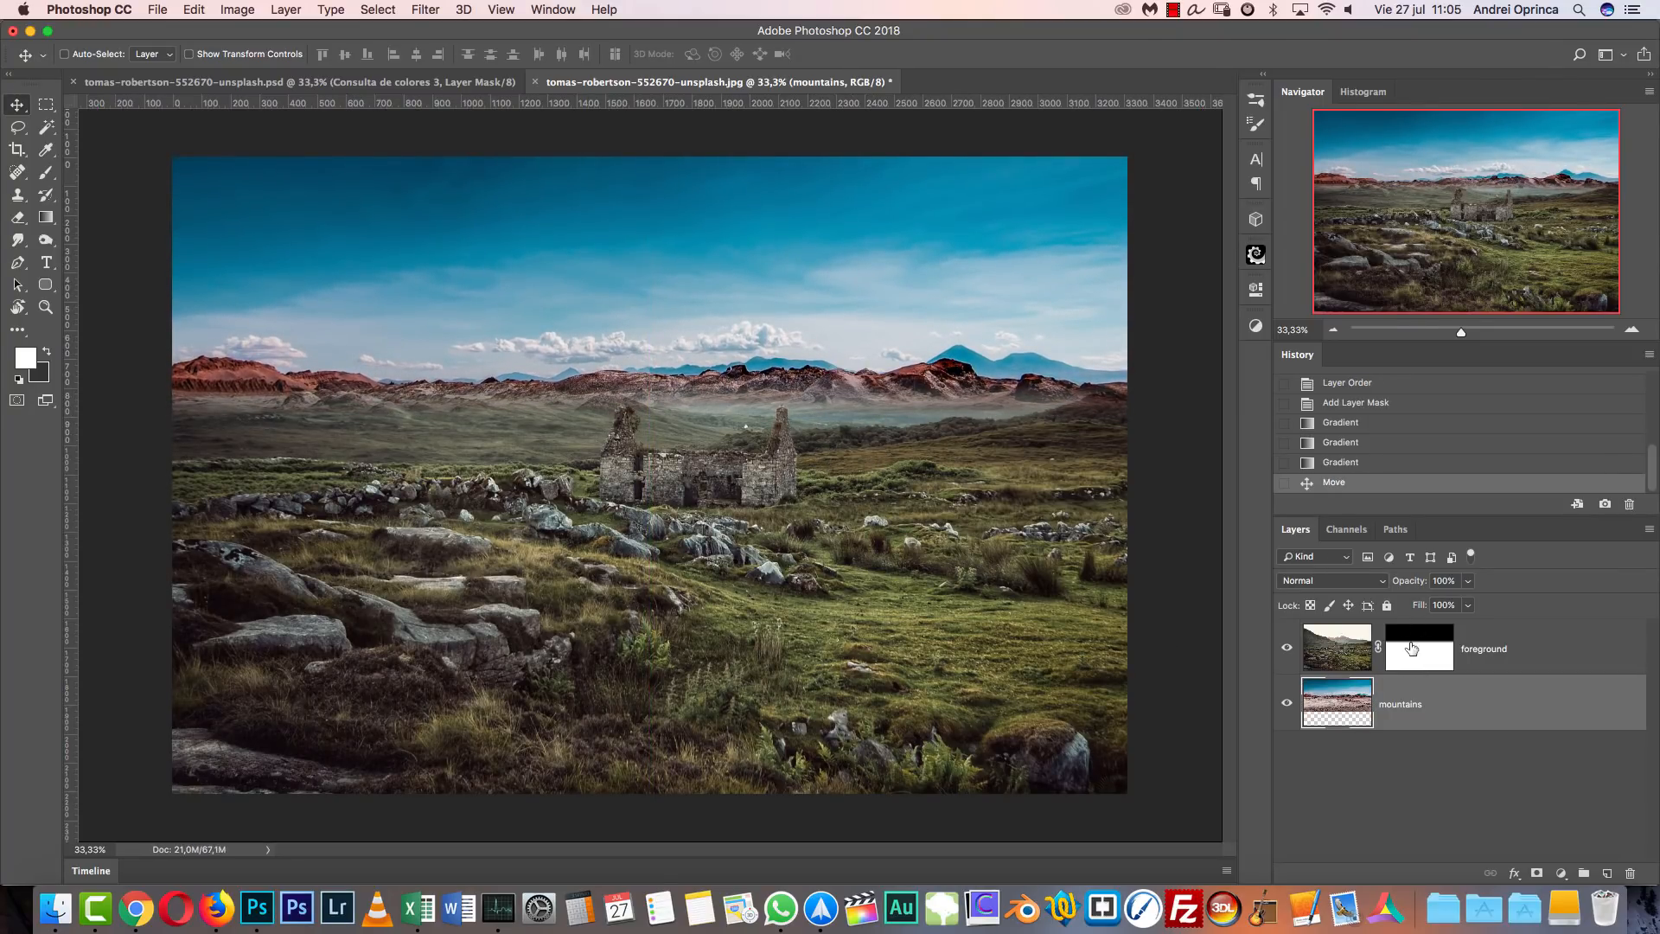
drag(951, 458, 952, 475)
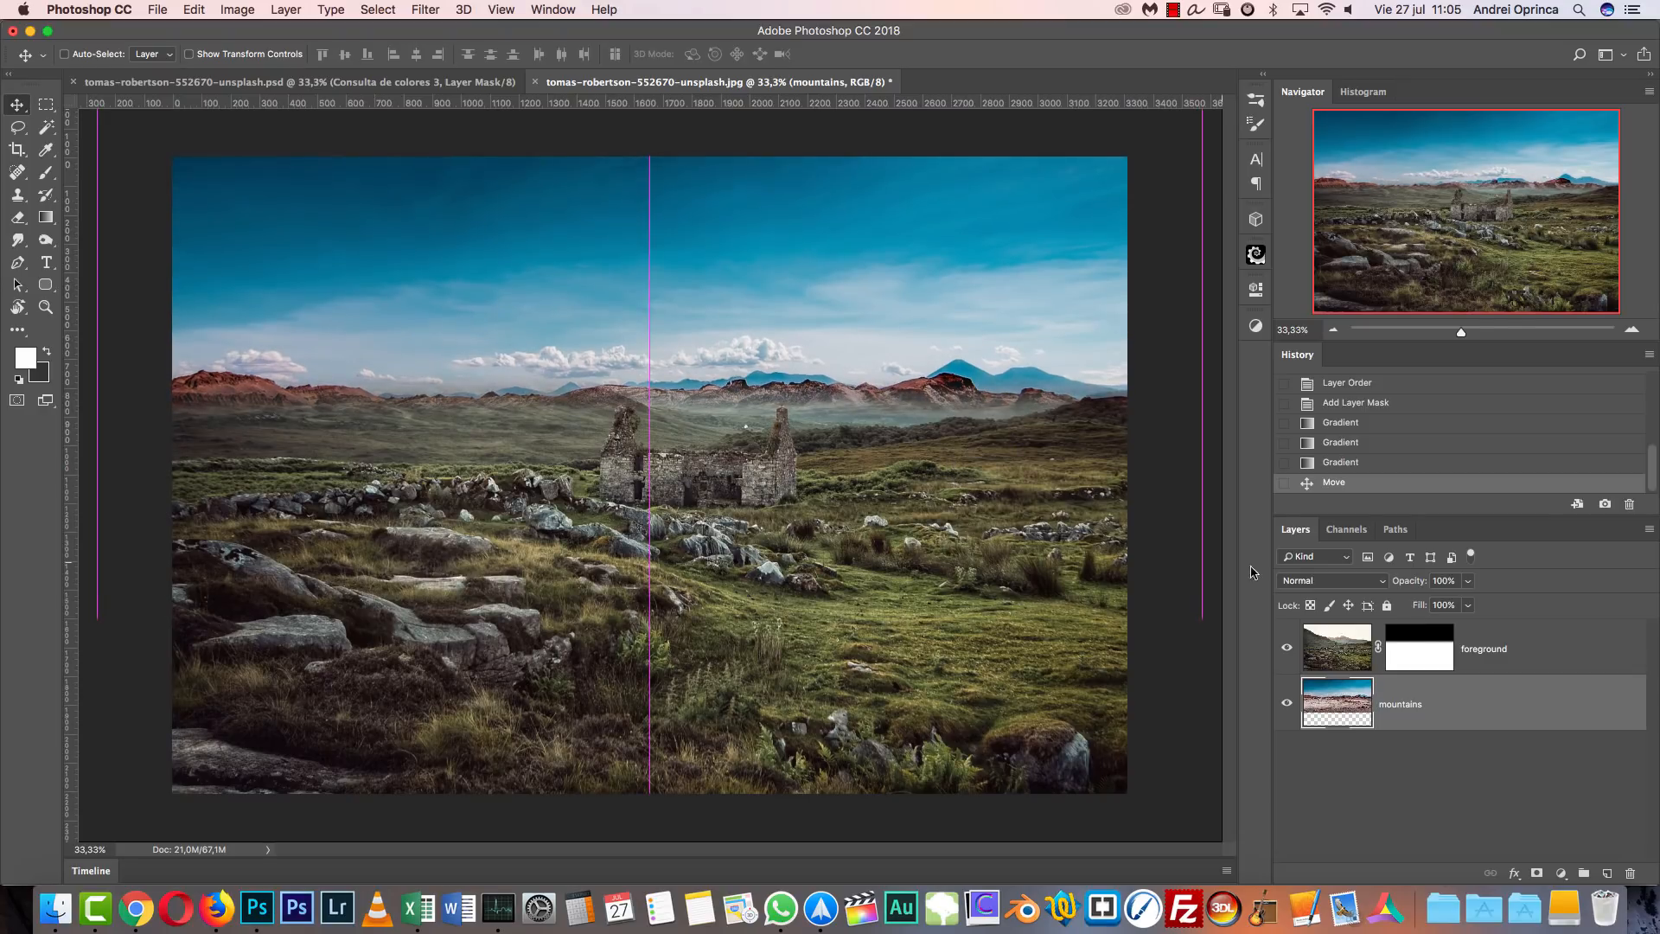
drag(1008, 536, 998, 505)
Paint black on the foreground mask with a 300 px Soft Round brush at 30% opacity to reveal the desert beside the ruins.
click(1431, 647)
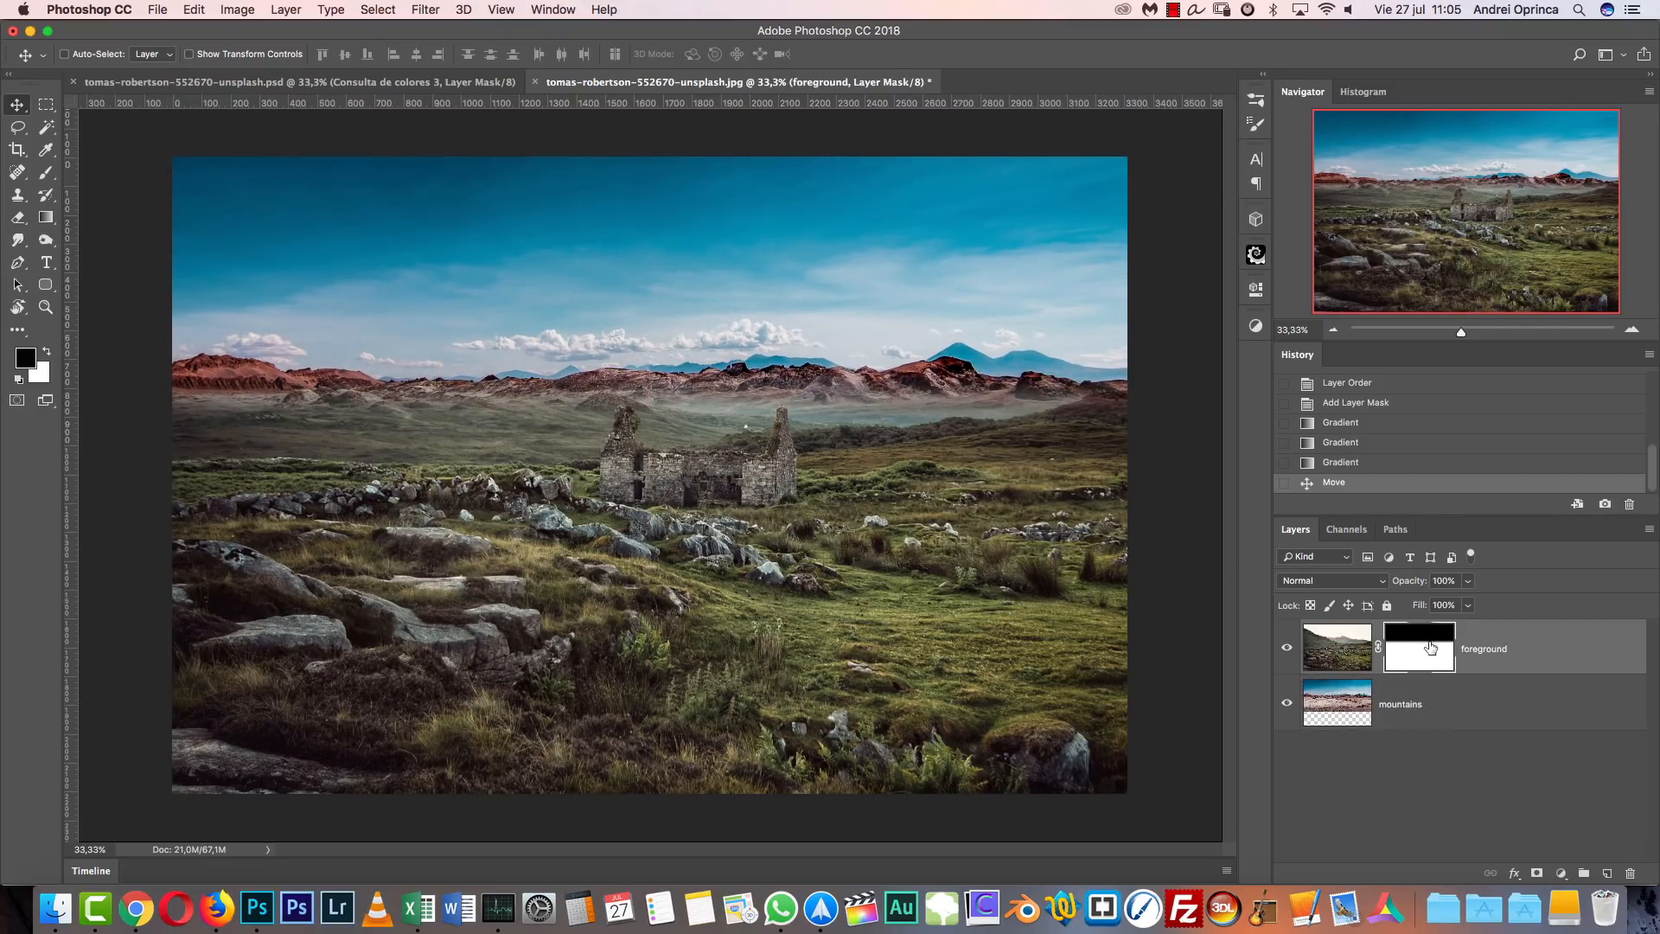
key(b)
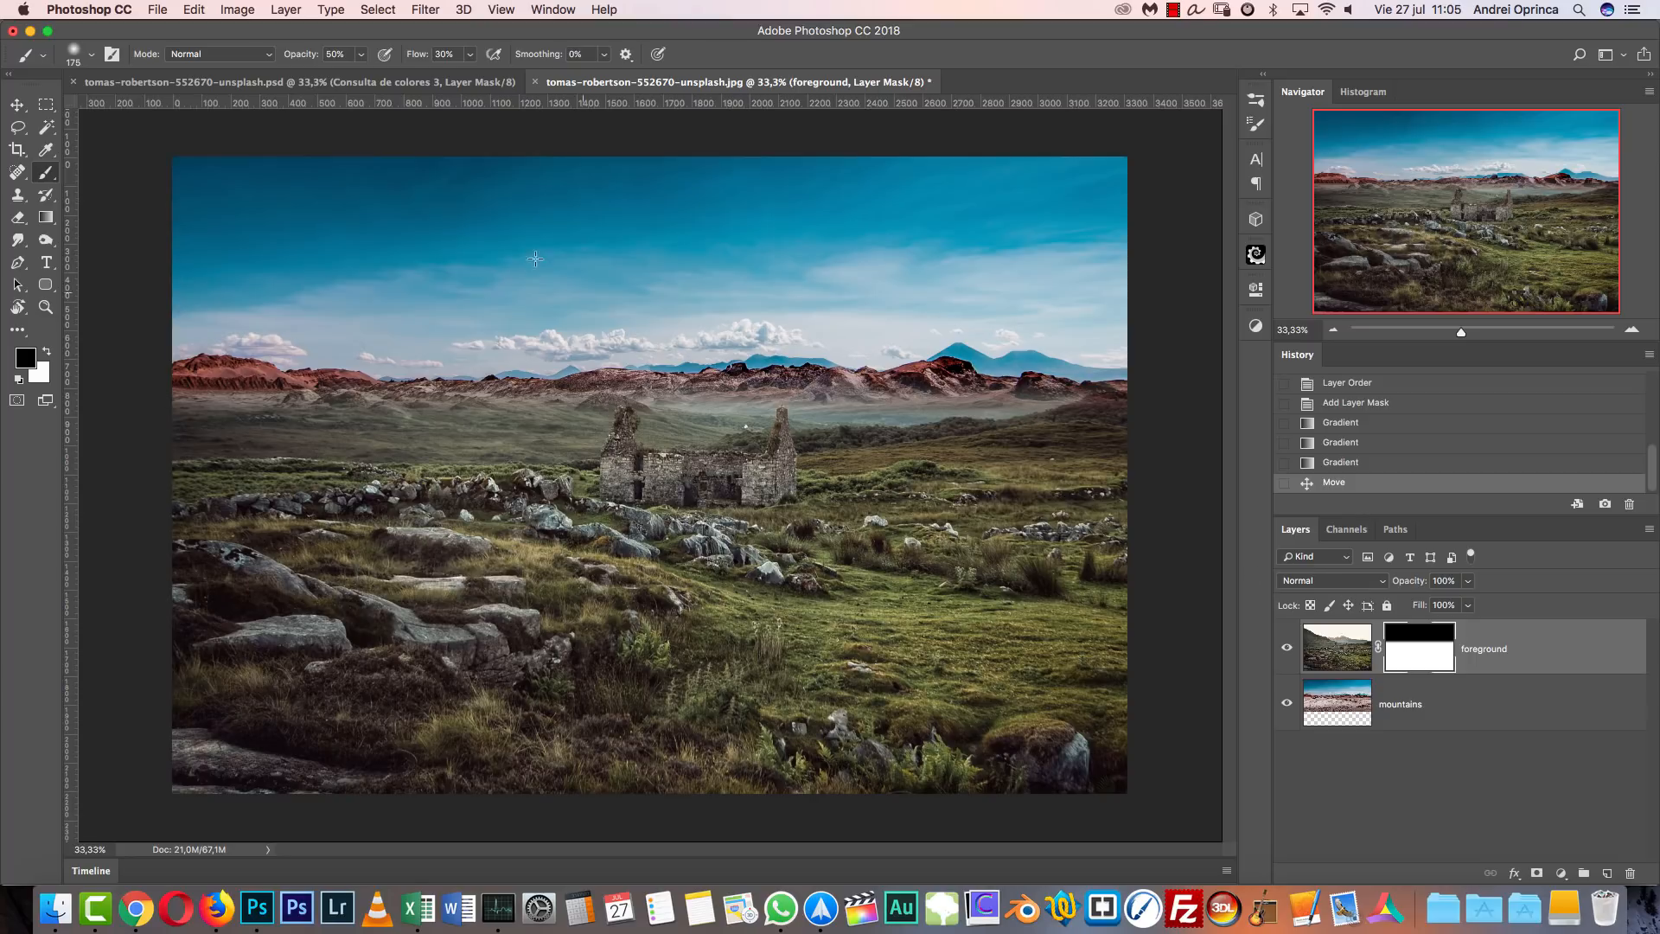
right_click(563, 264)
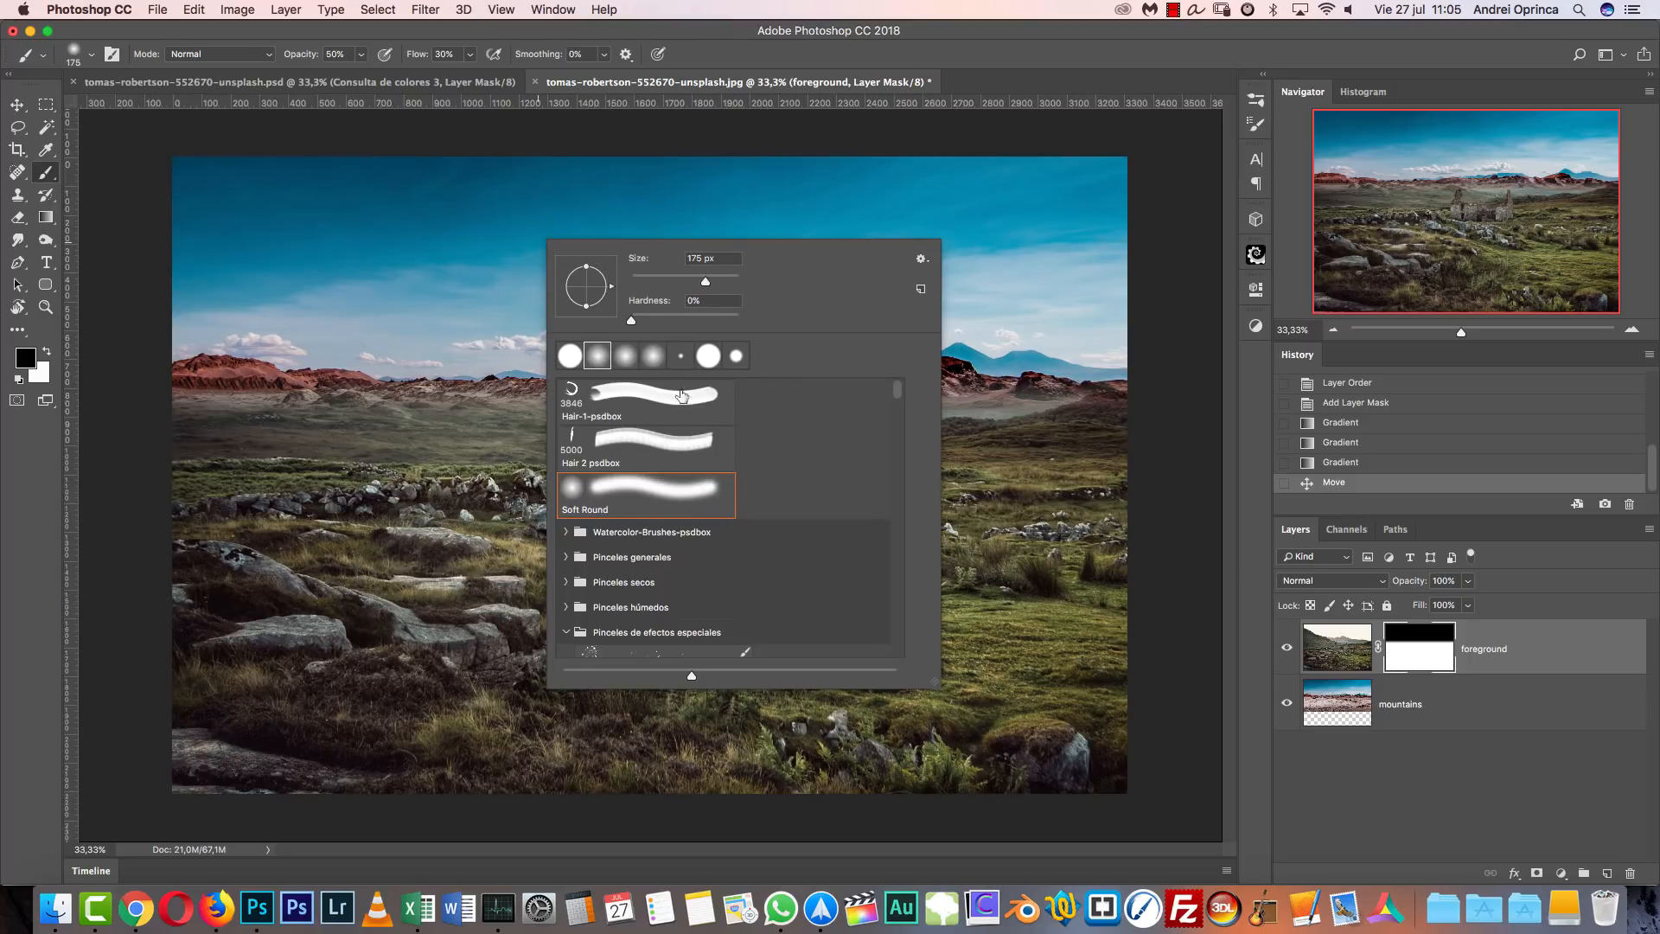
click(1187, 504)
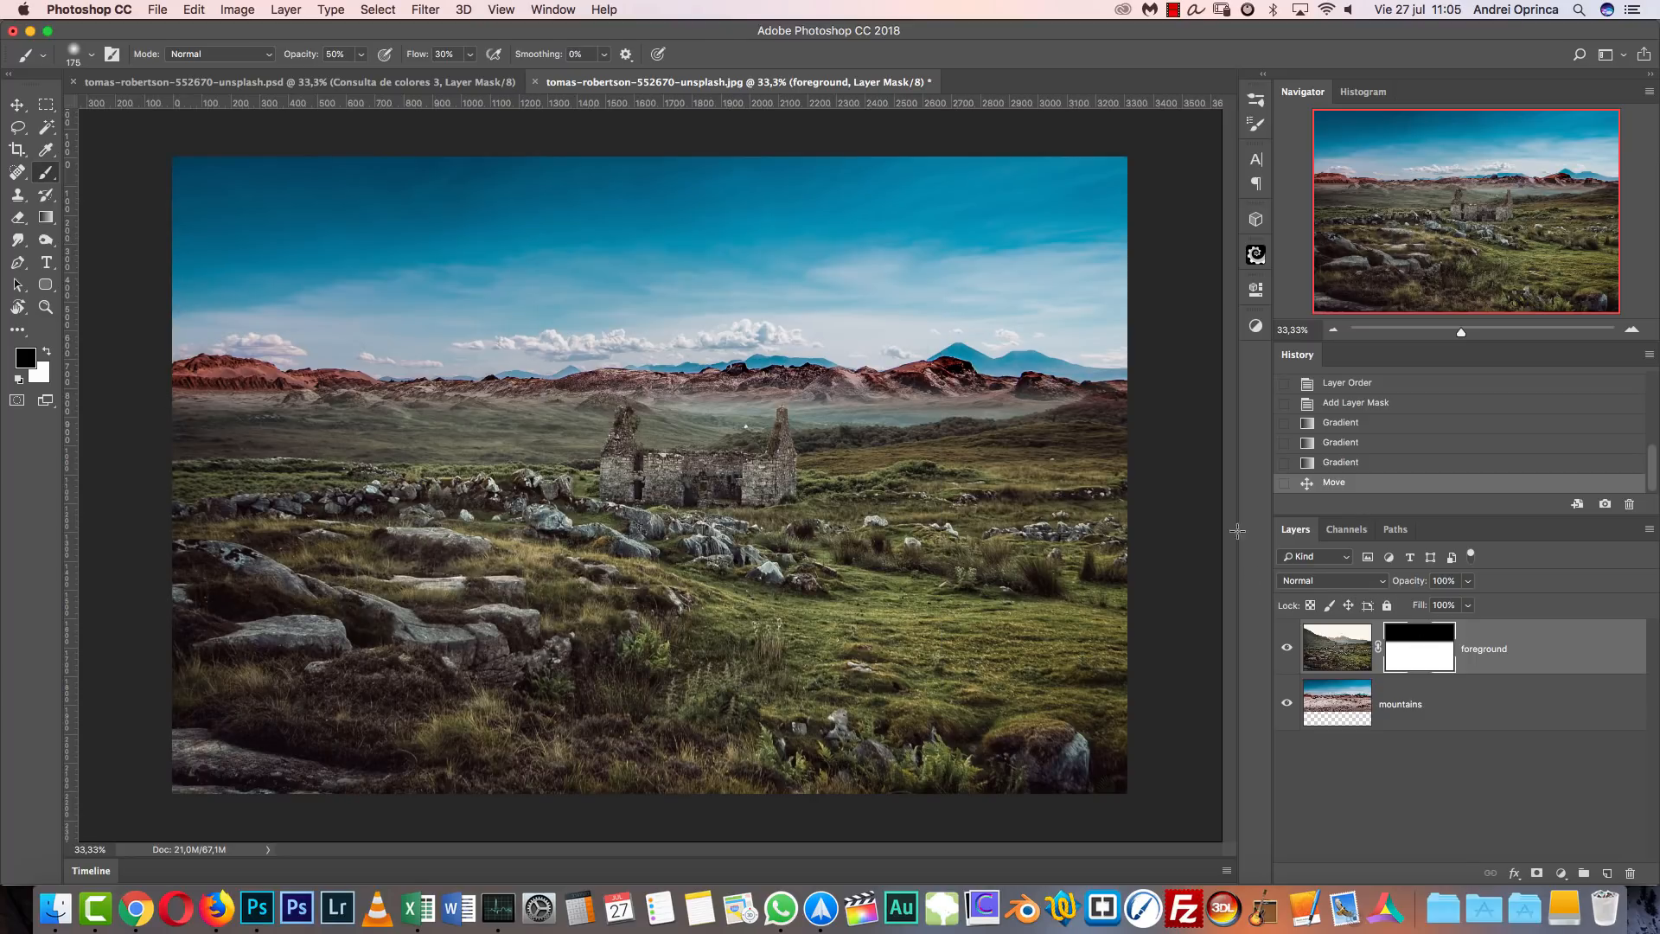
key(Tab)
key(Tab)
key(bracketright)
key(bracketright)
key(bracketright)
drag(430, 381, 372, 389)
drag(531, 384, 264, 415)
mouse_move(398, 398)
mouse_down()
mouse_move(214, 408)
mouse_move(328, 388)
mouse_move(148, 401)
mouse_up()
Step back and forward through the recent brush strokes to compare the mask blend before and after.
key(alt+super+z)
key(alt+super+z)
key(alt+super+z)
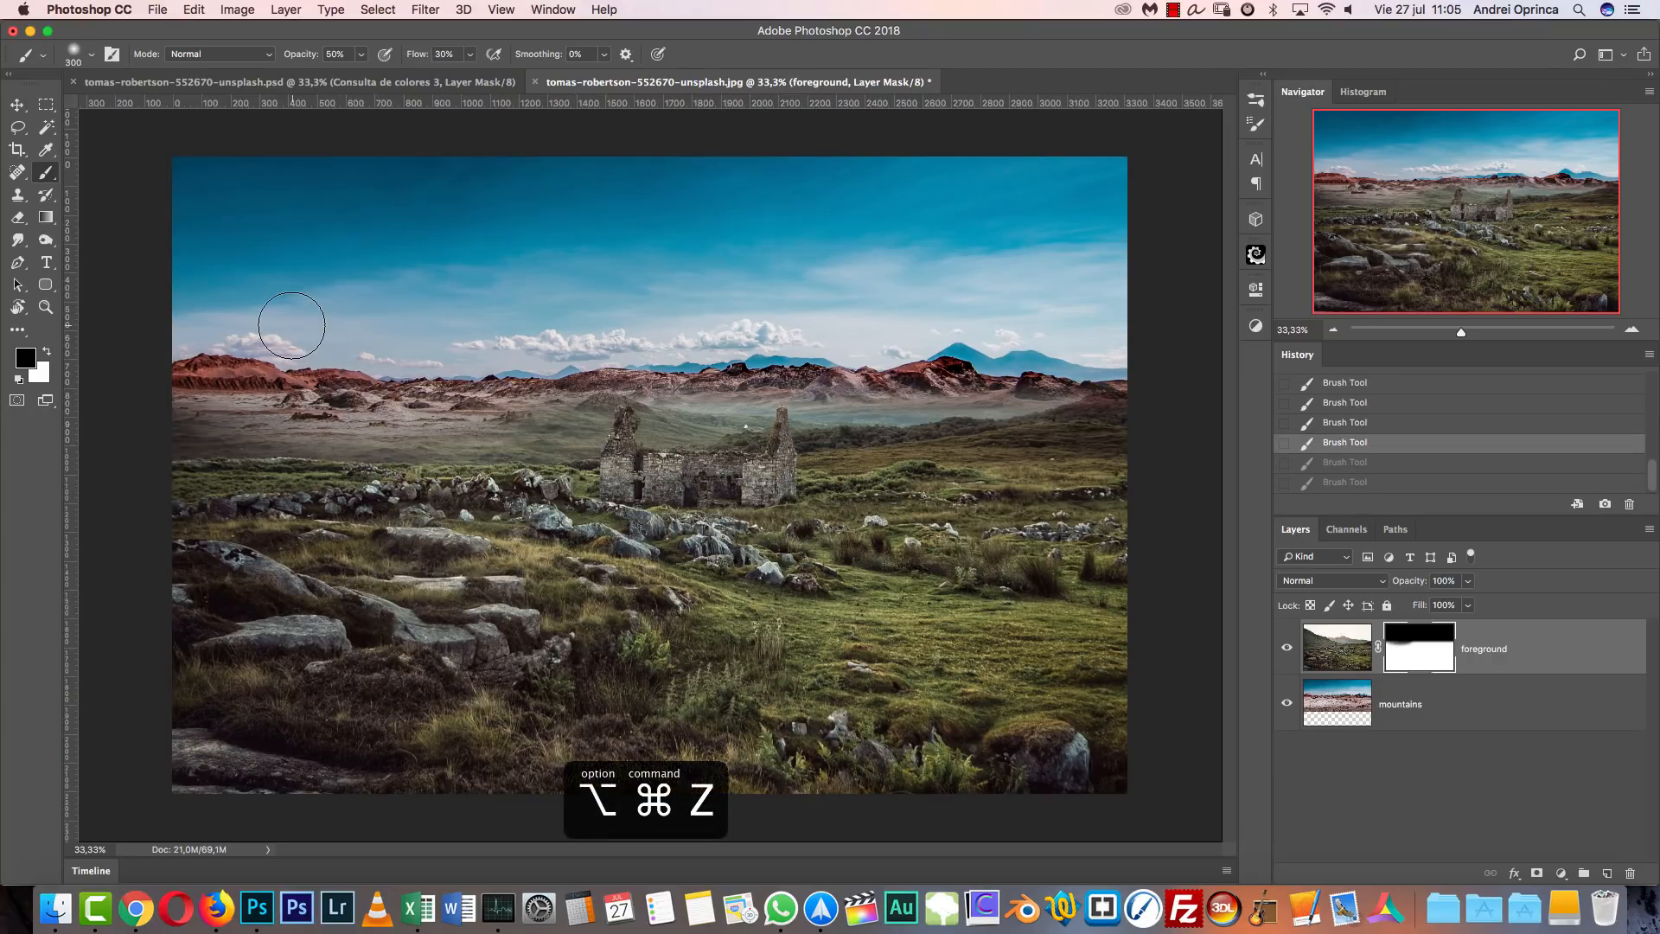
key(alt+super+z)
key(alt+super+z)
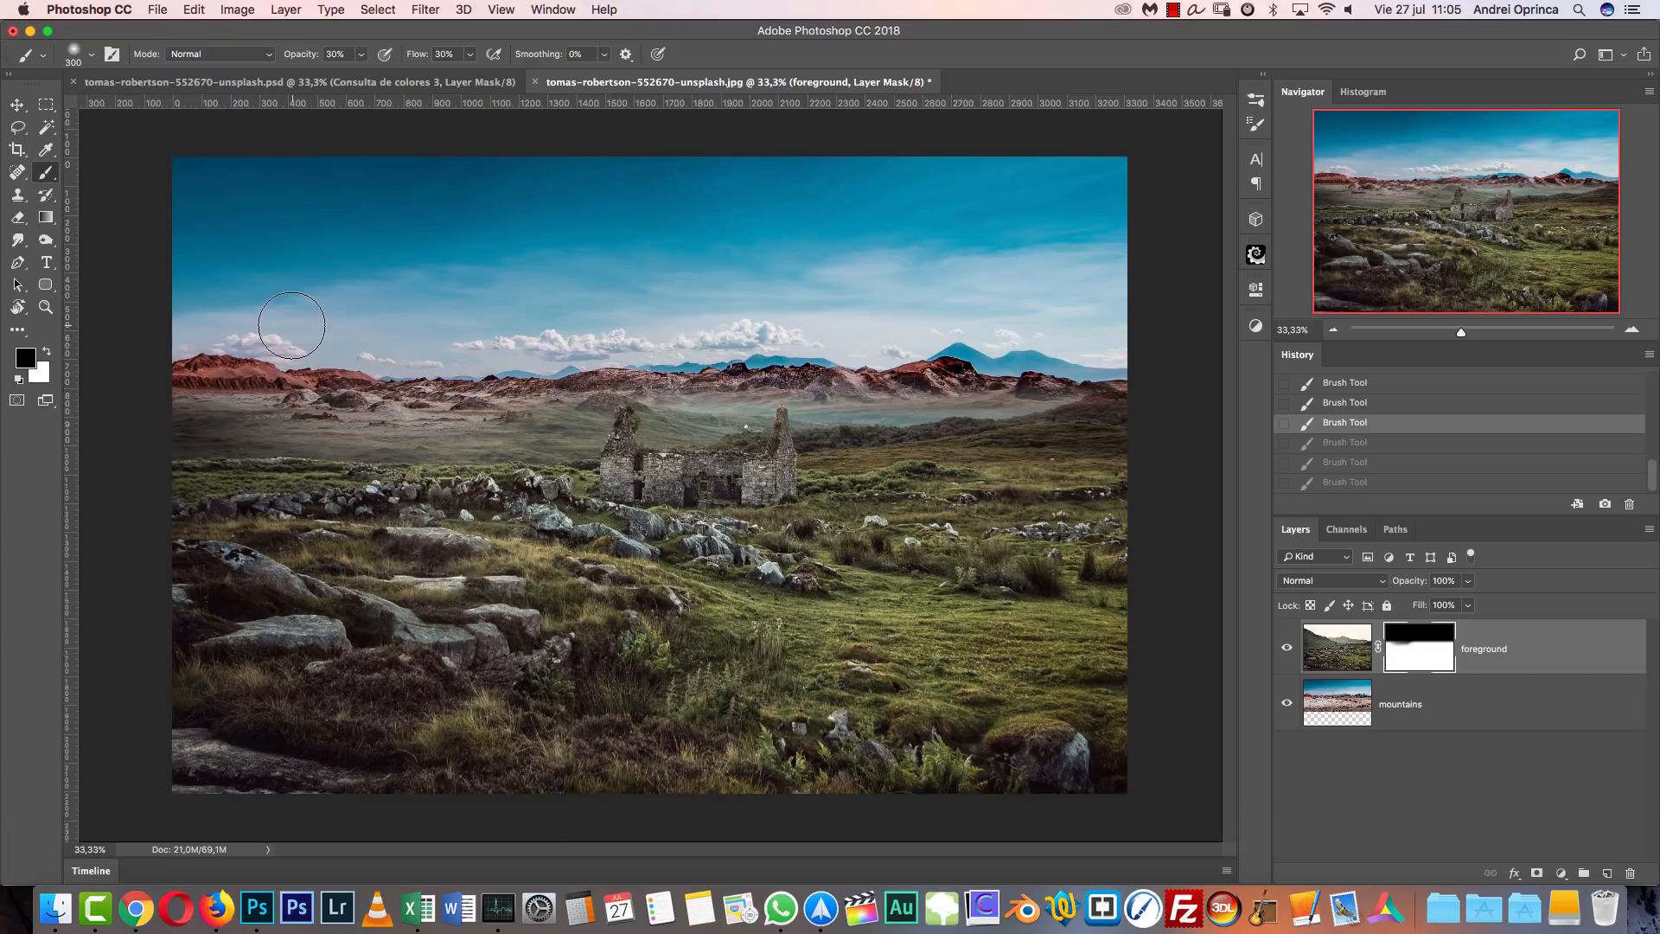
key(shift+super+z)
key(shift+super+z)
key(shift+super+z)
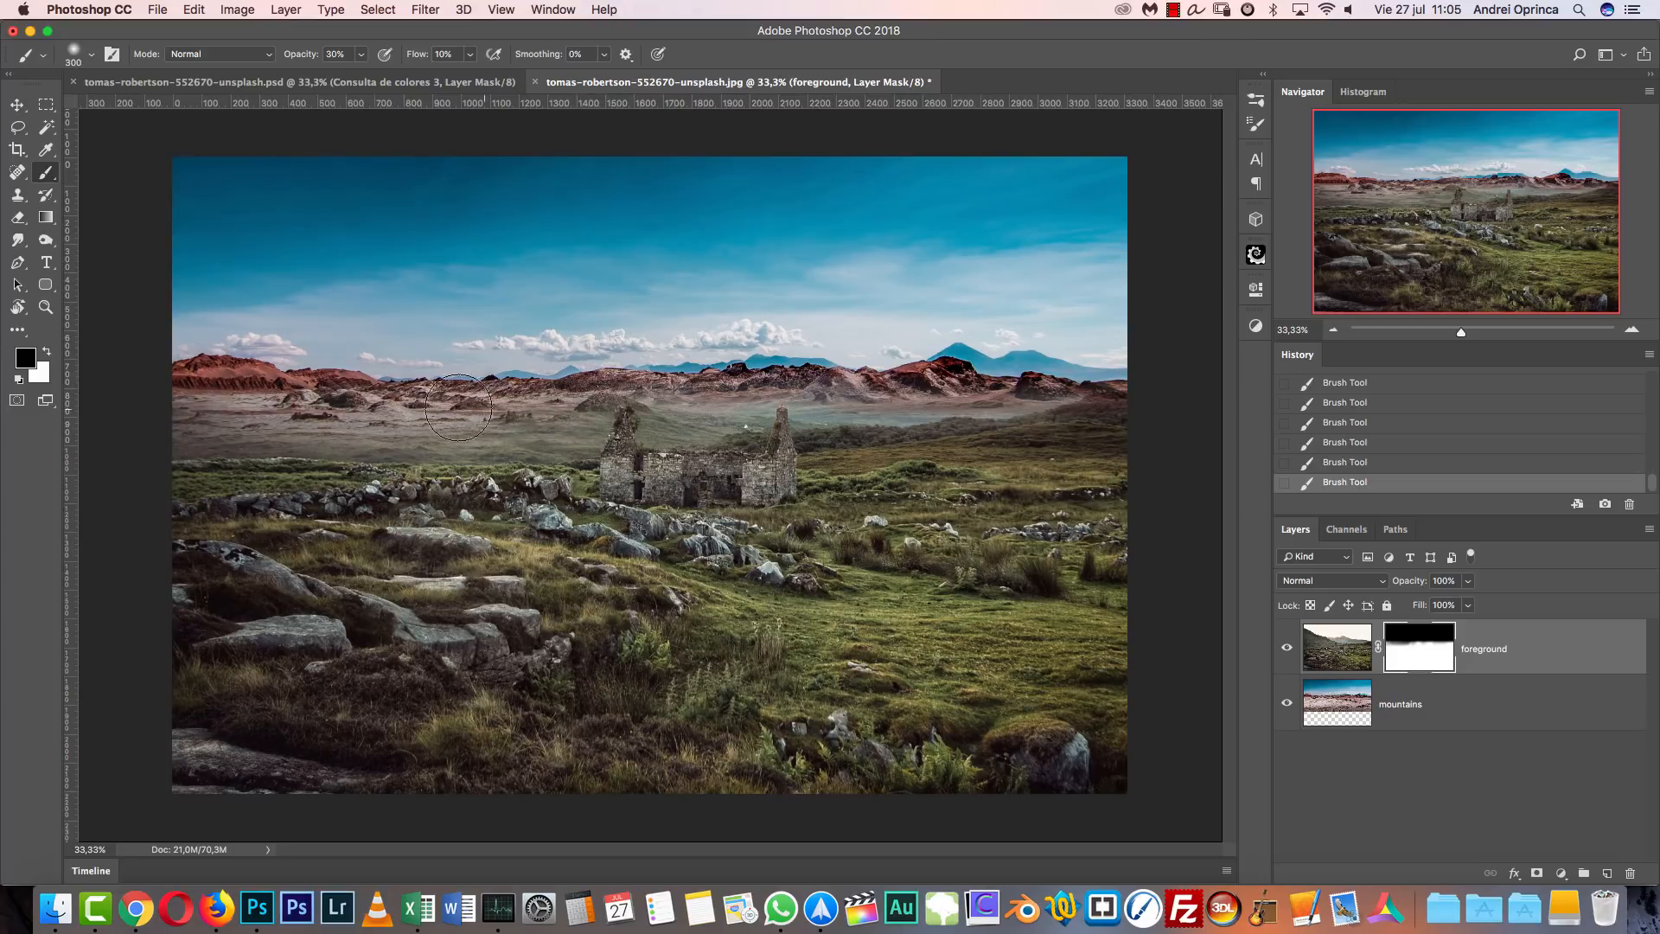
Refine the foreground mask near the ruins with a 150 px black brush at 30% opacity and 10% flow.
key(bracketleft)
key(bracketleft)
key(bracketleft)
key(bracketleft)
key(bracketleft)
key(bracketleft)
key(bracketleft)
key(bracketright)
key(bracketright)
key(bracketright)
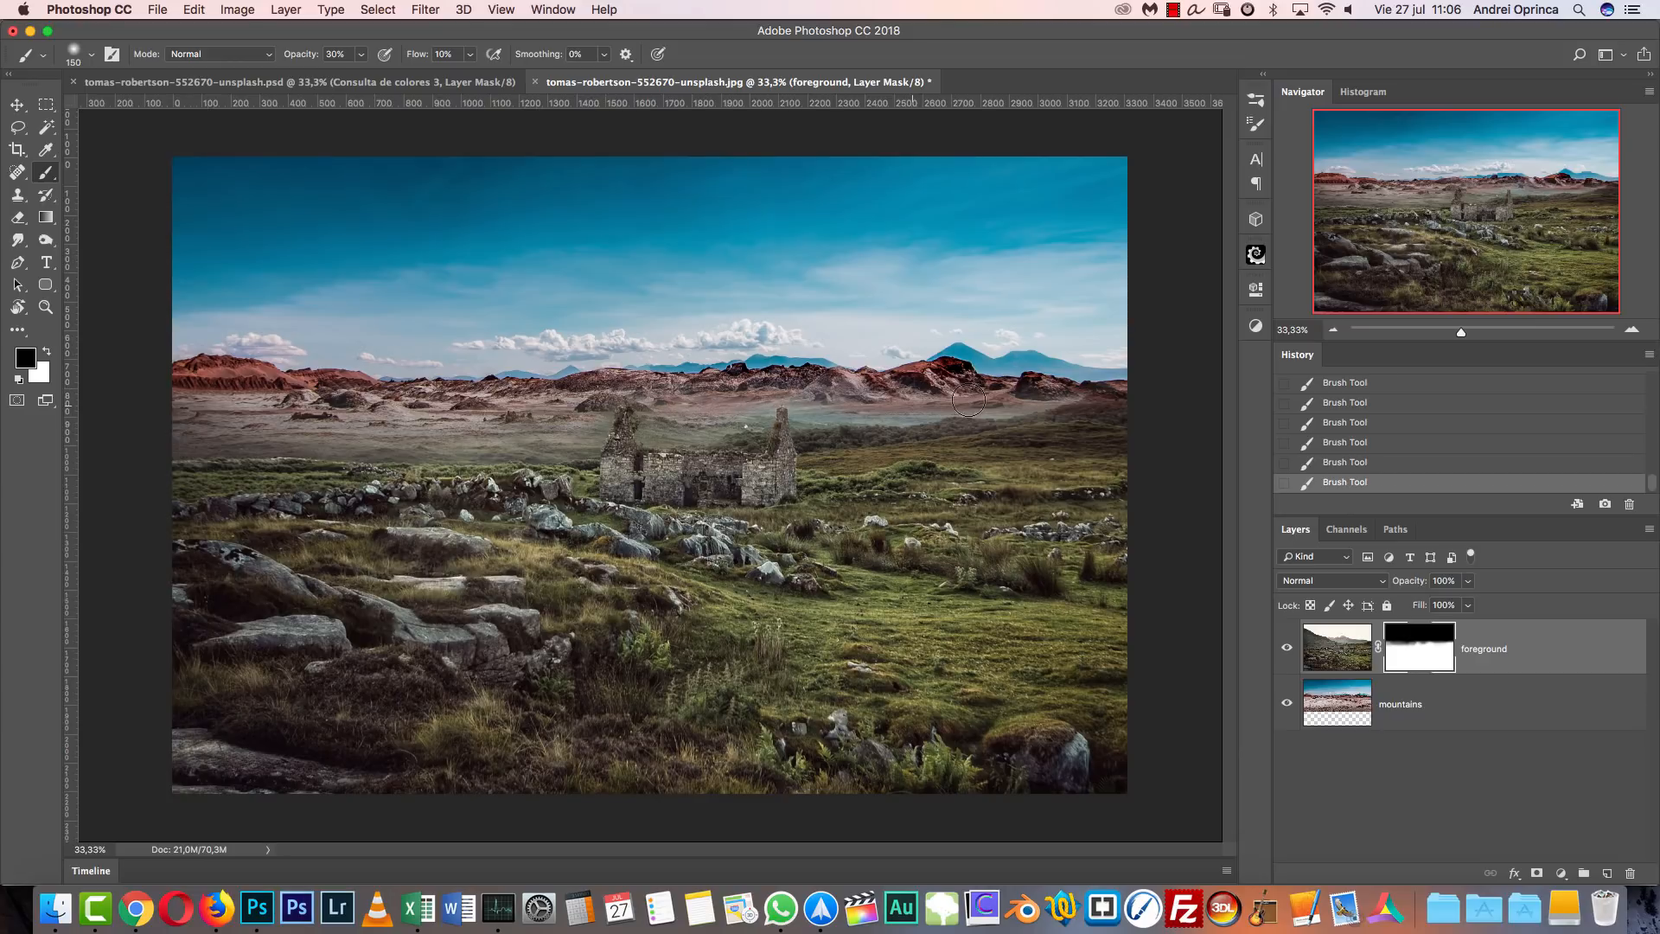
mouse_move(479, 445)
mouse_down()
mouse_move(370, 449)
mouse_move(311, 424)
mouse_up()
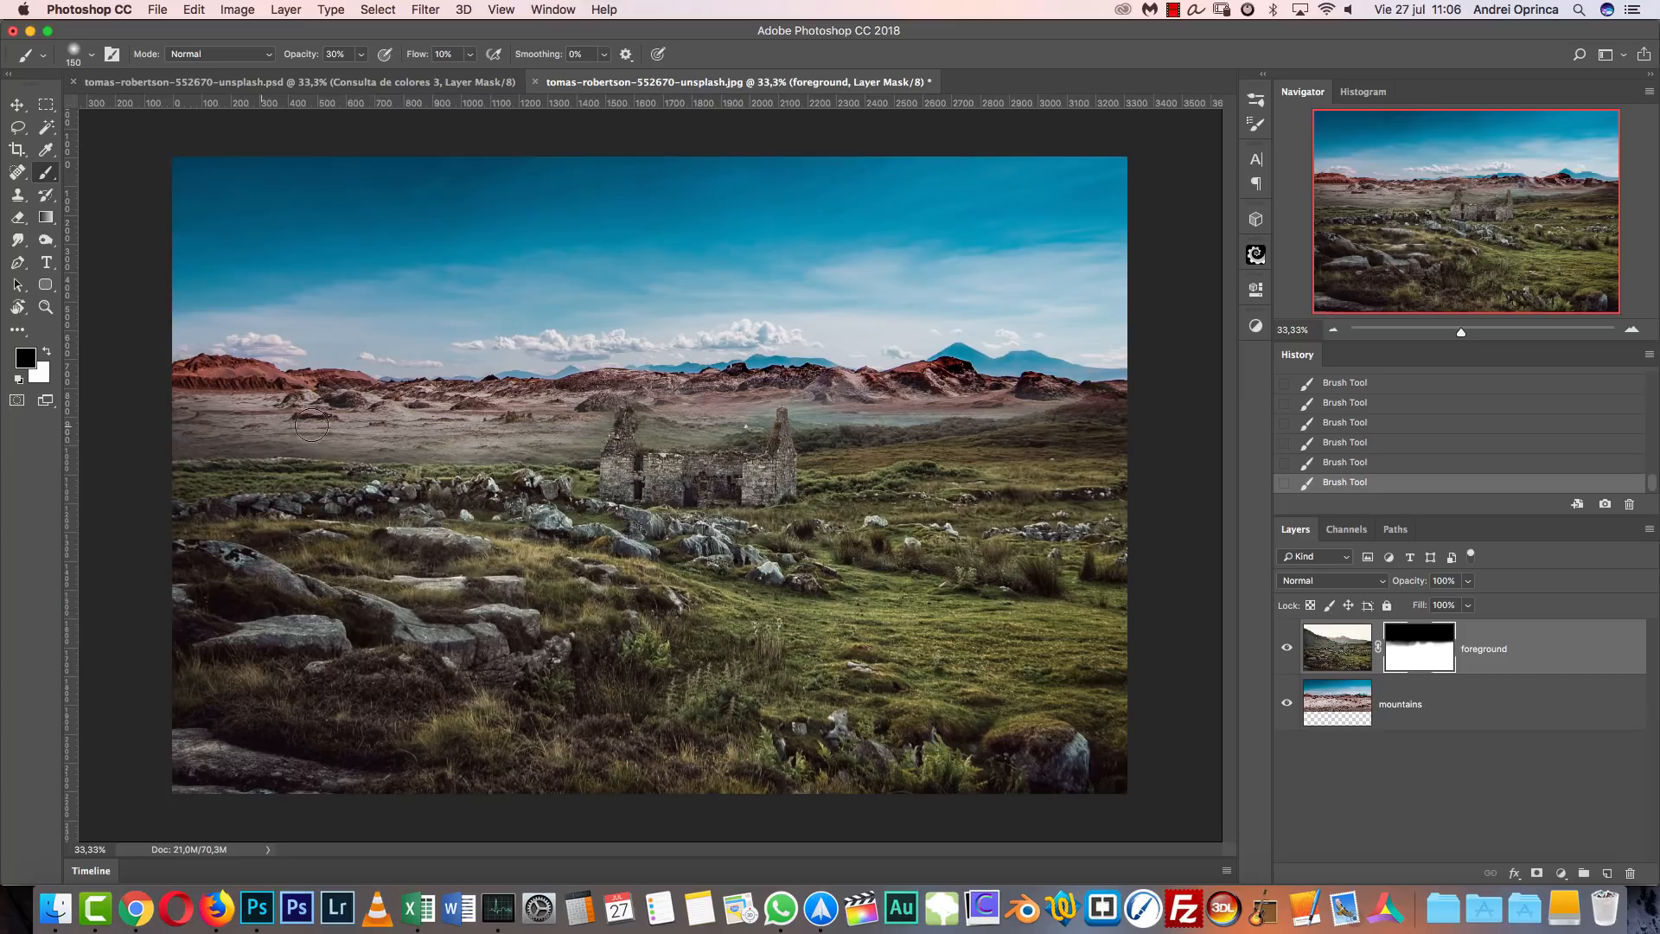
Shift the mountains layer slightly down to fine-tune its horizon behind the ruins.
click(1482, 707)
key(x)
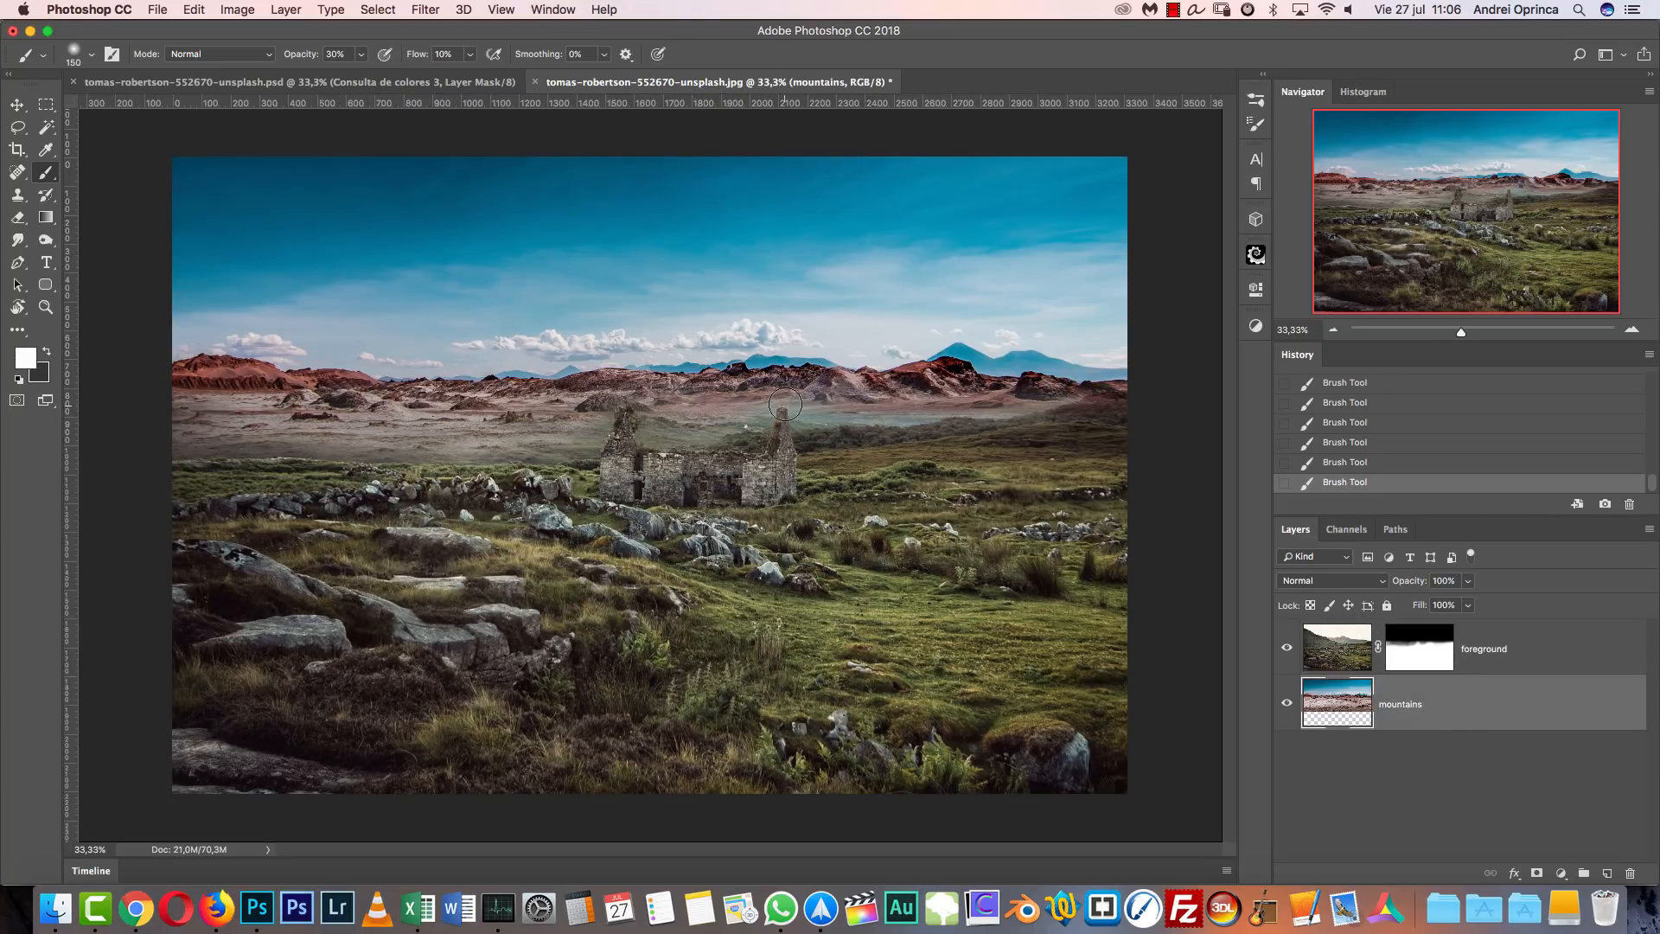
key(v)
mouse_move(783, 400)
mouse_down()
mouse_move(776, 415)
mouse_move(771, 365)
mouse_move(776, 406)
mouse_up()
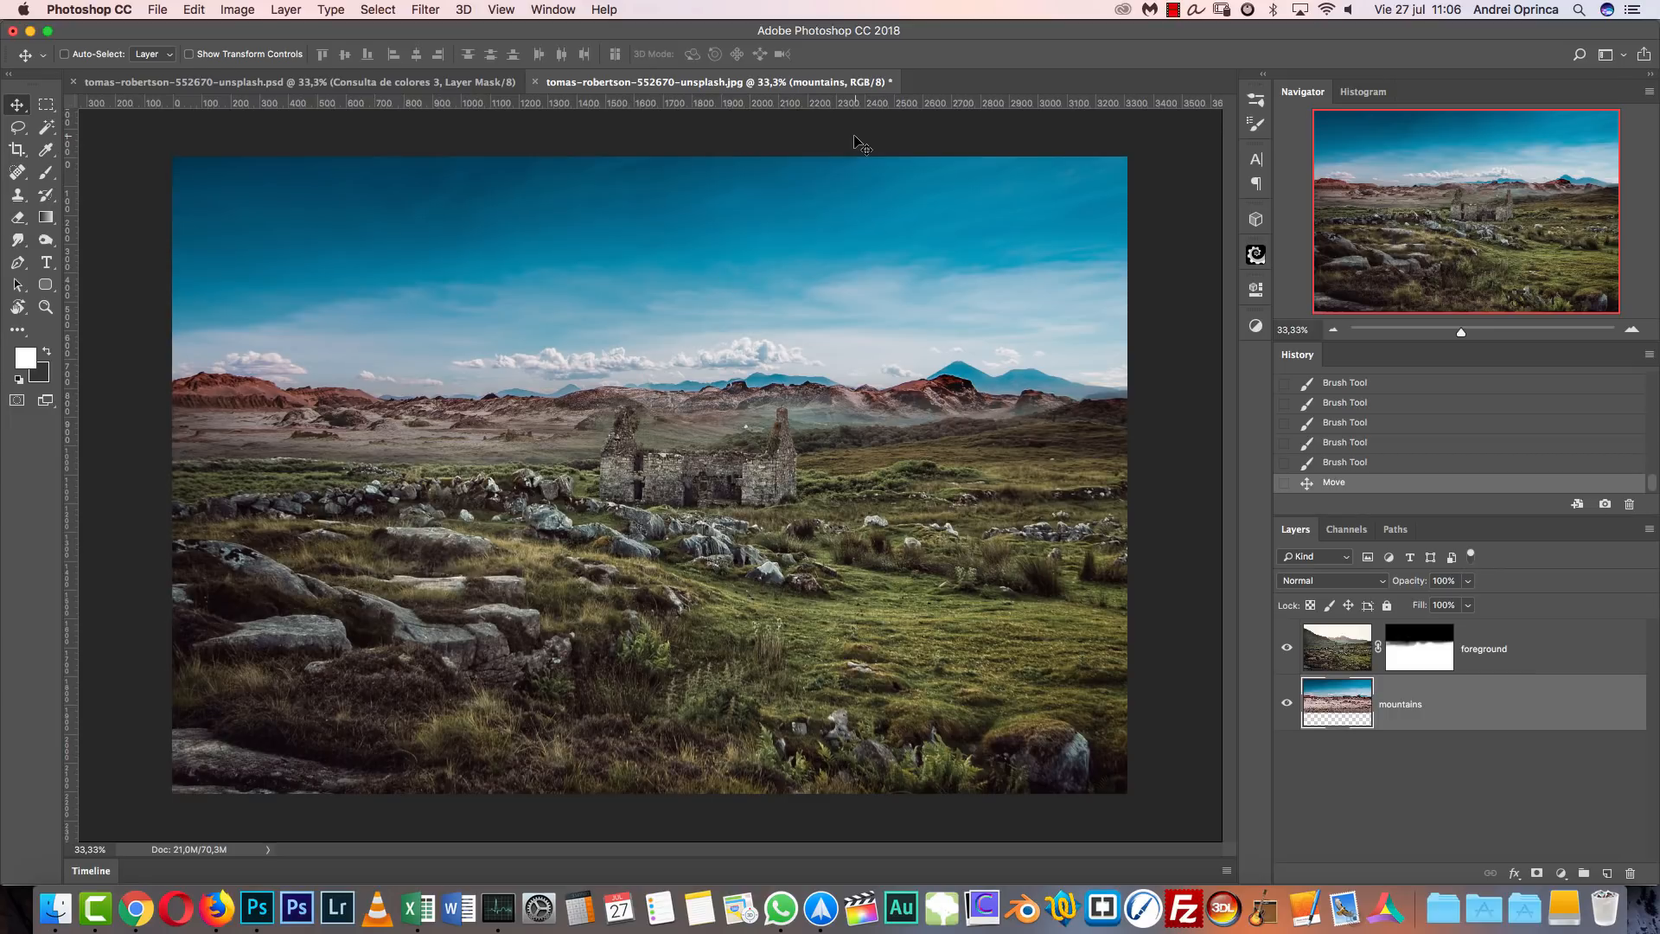
Preview luca-bravo-696899-unsplash.jpg in the Resources folder and open it.
key(super+o)
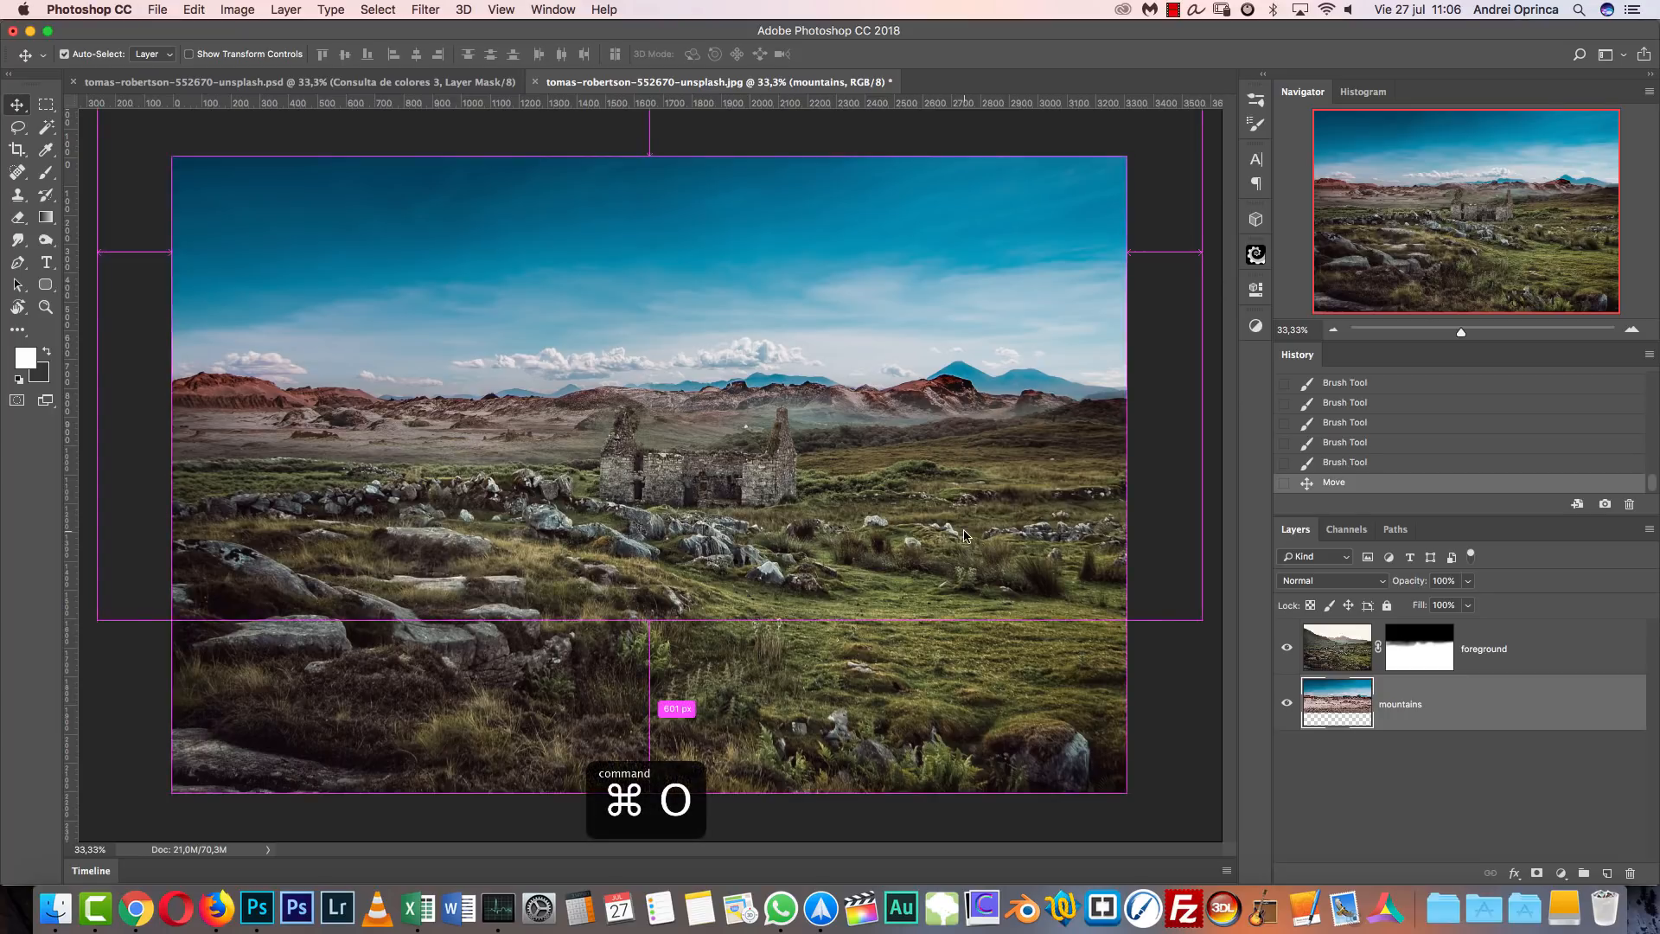
click(788, 239)
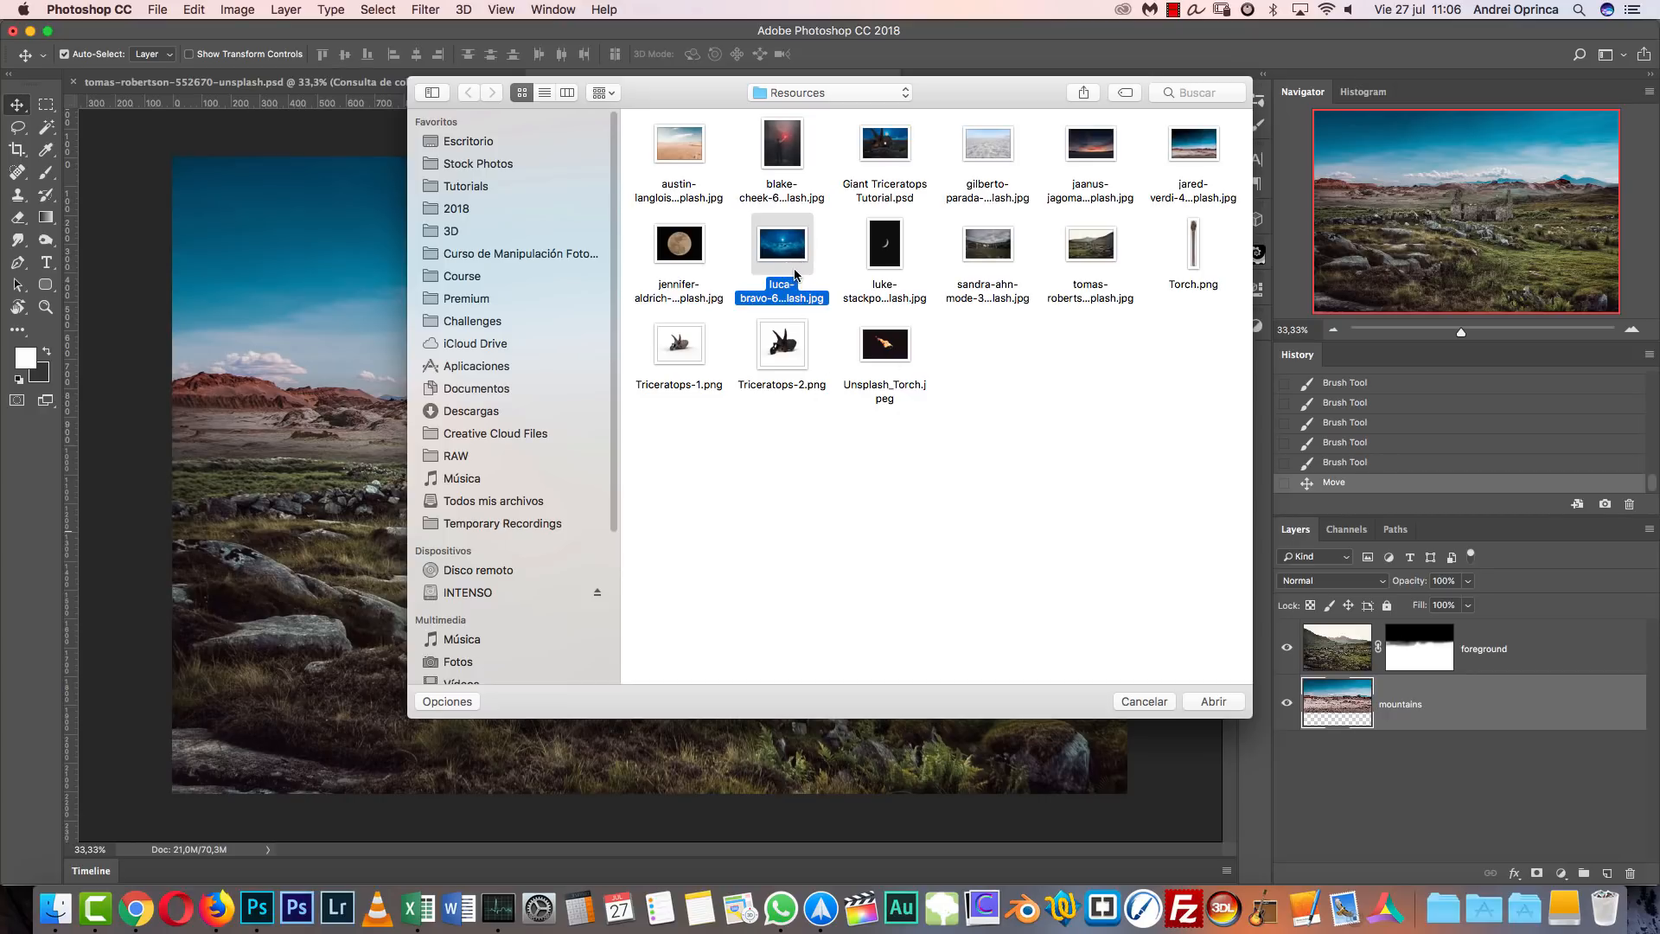
key(space)
key(space)
click(822, 446)
click(820, 278)
key(space)
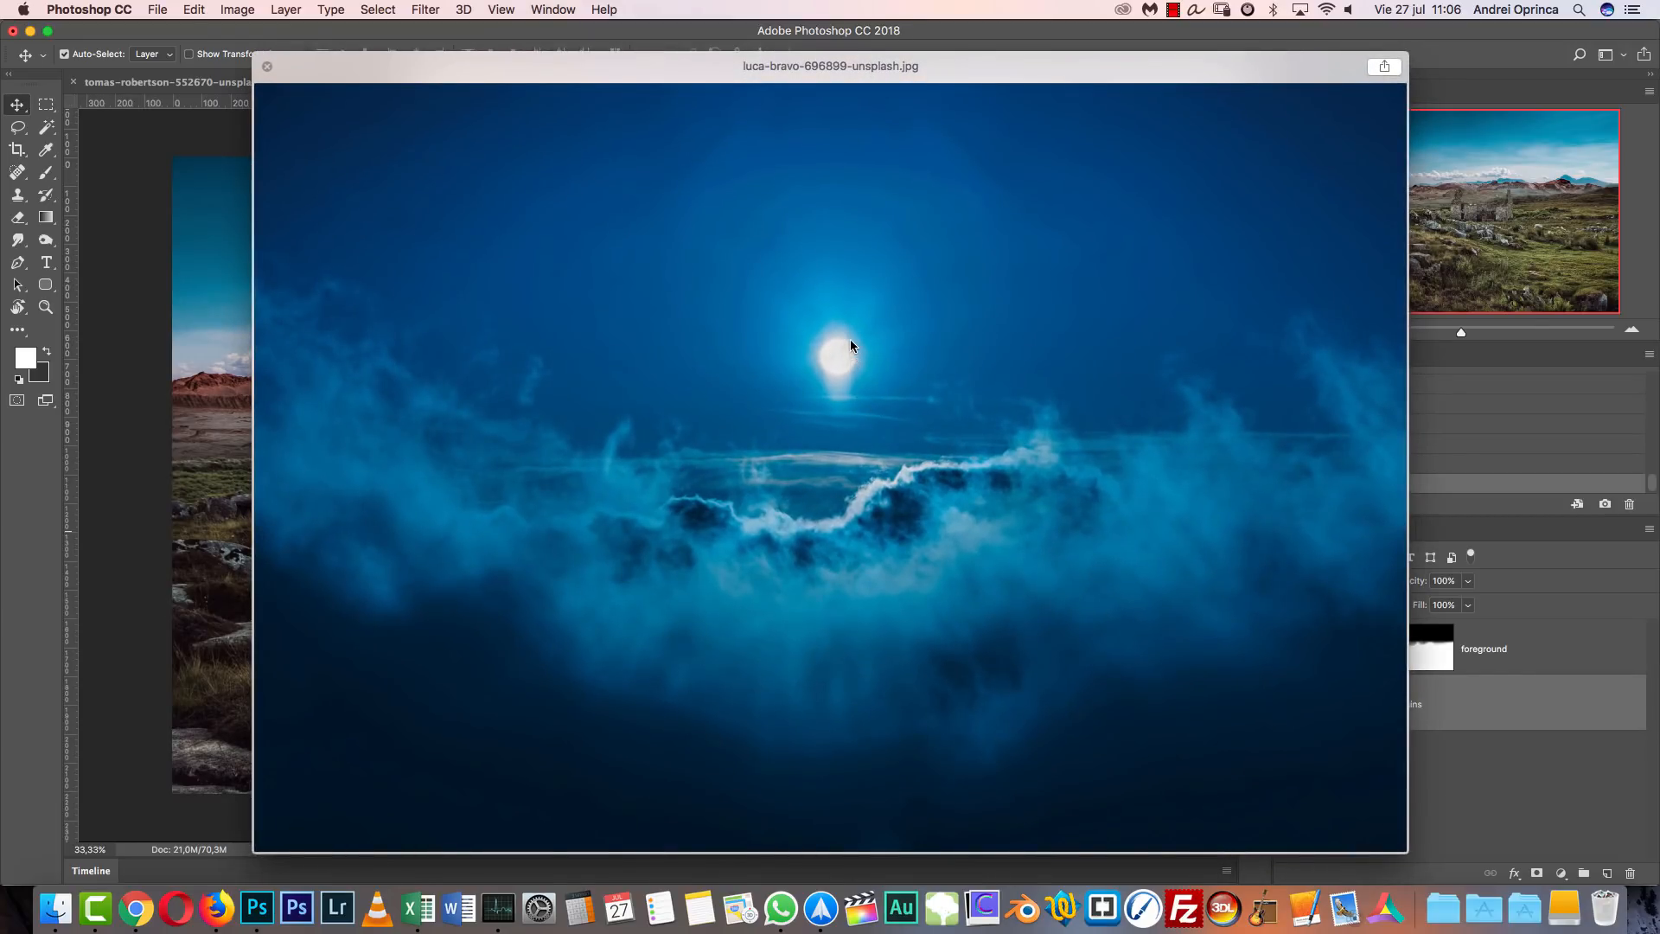
key(space)
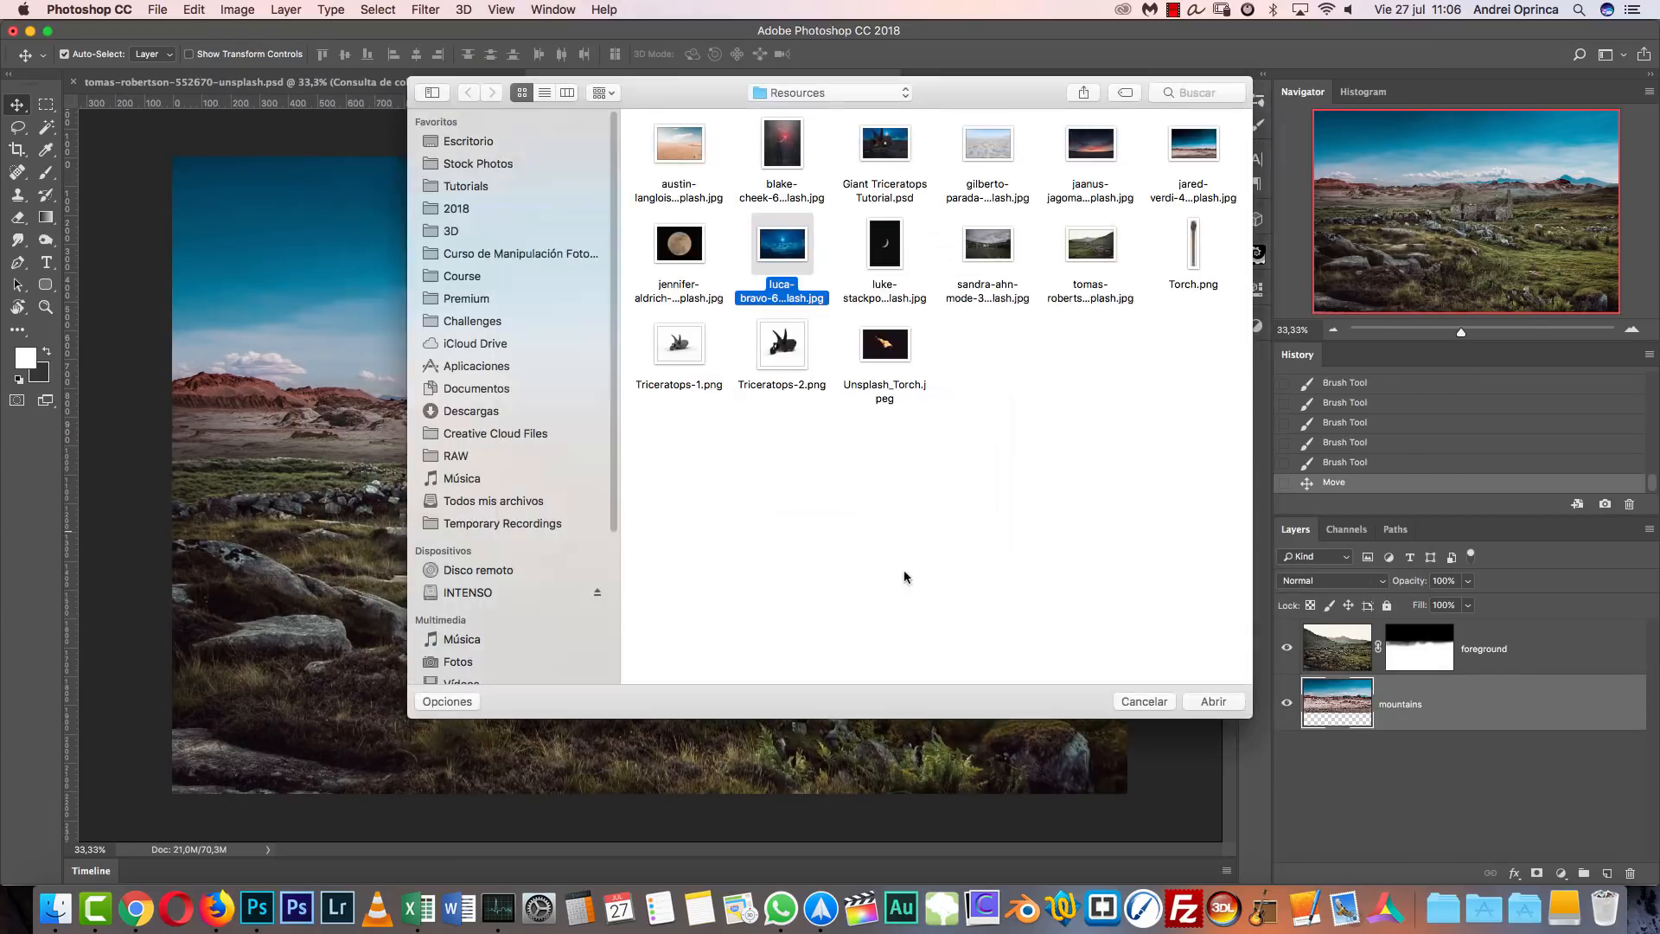
Cut the entire moonlit sky image and close its file without saving.
key(super+a)
key(super+x)
key(super+w)
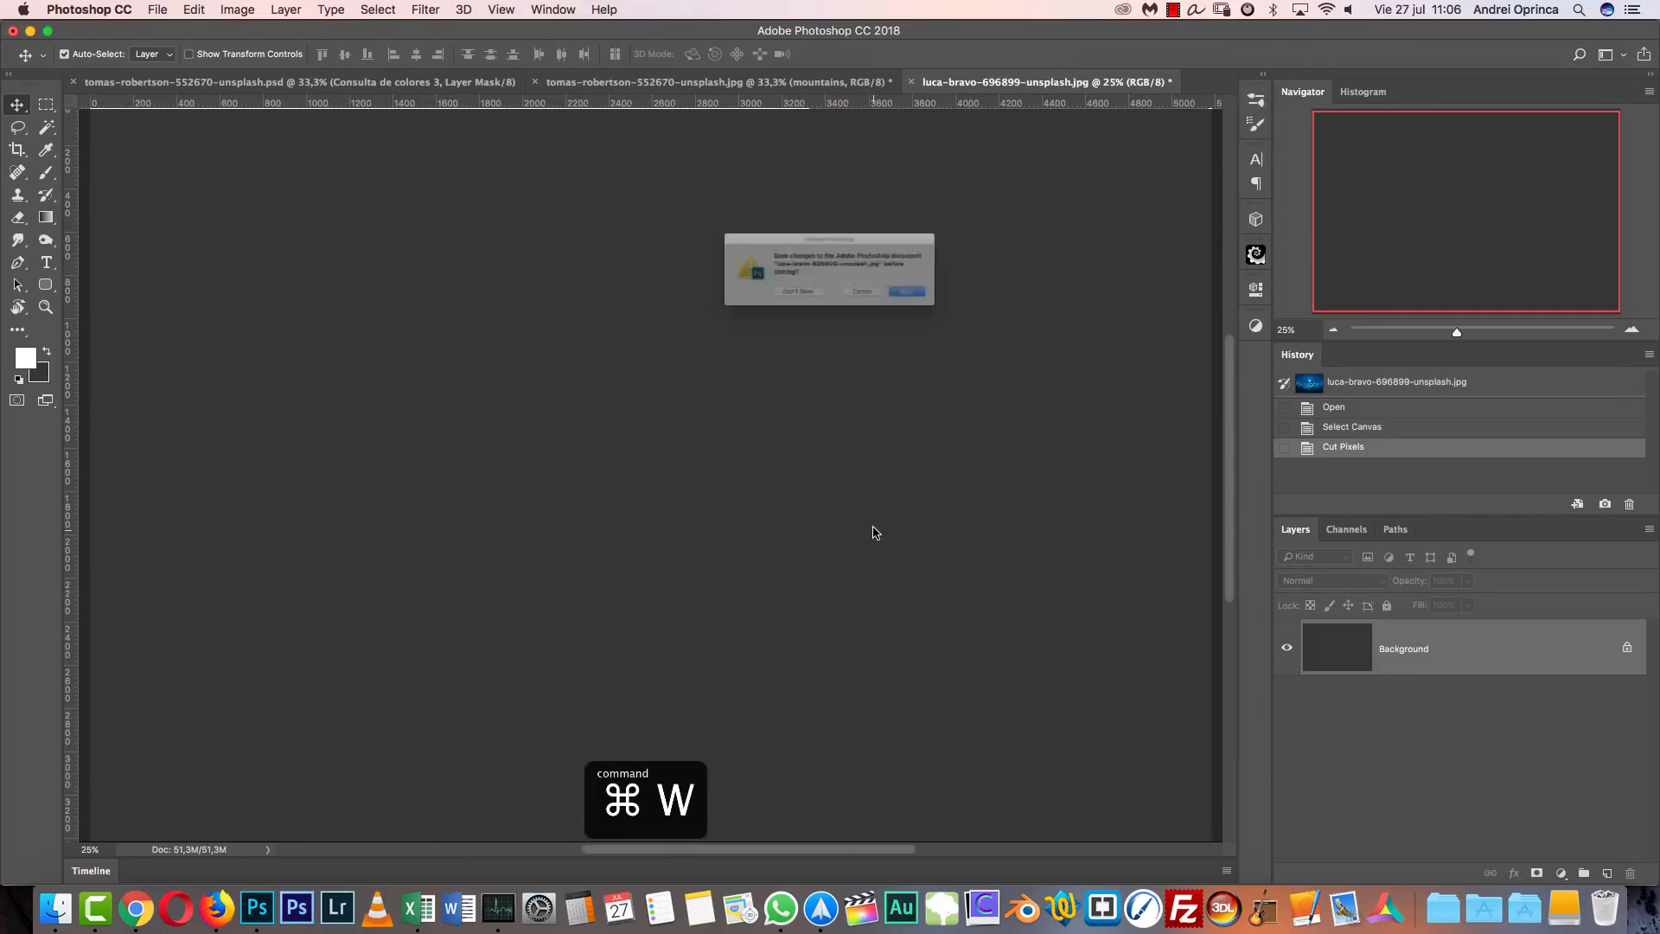
click(773, 311)
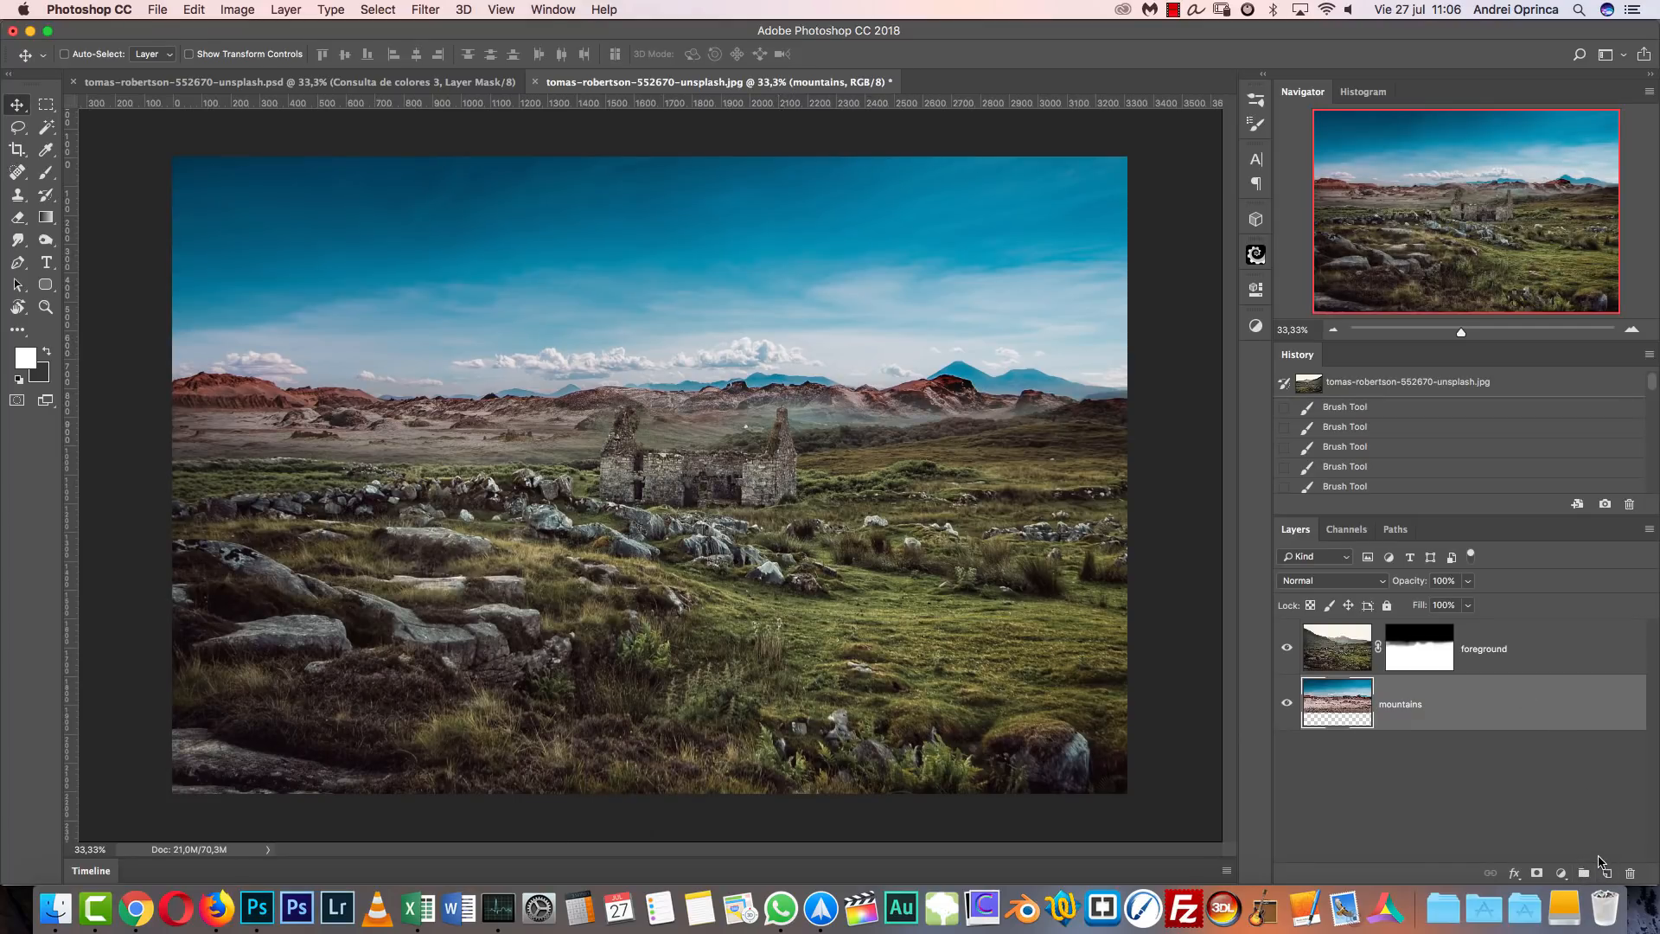
Create a new layer named sky beneath the mountains layer and paste the cut sky image into it.
super+click(1607, 874)
double_click(1394, 760)
text(sky)
key(Return)
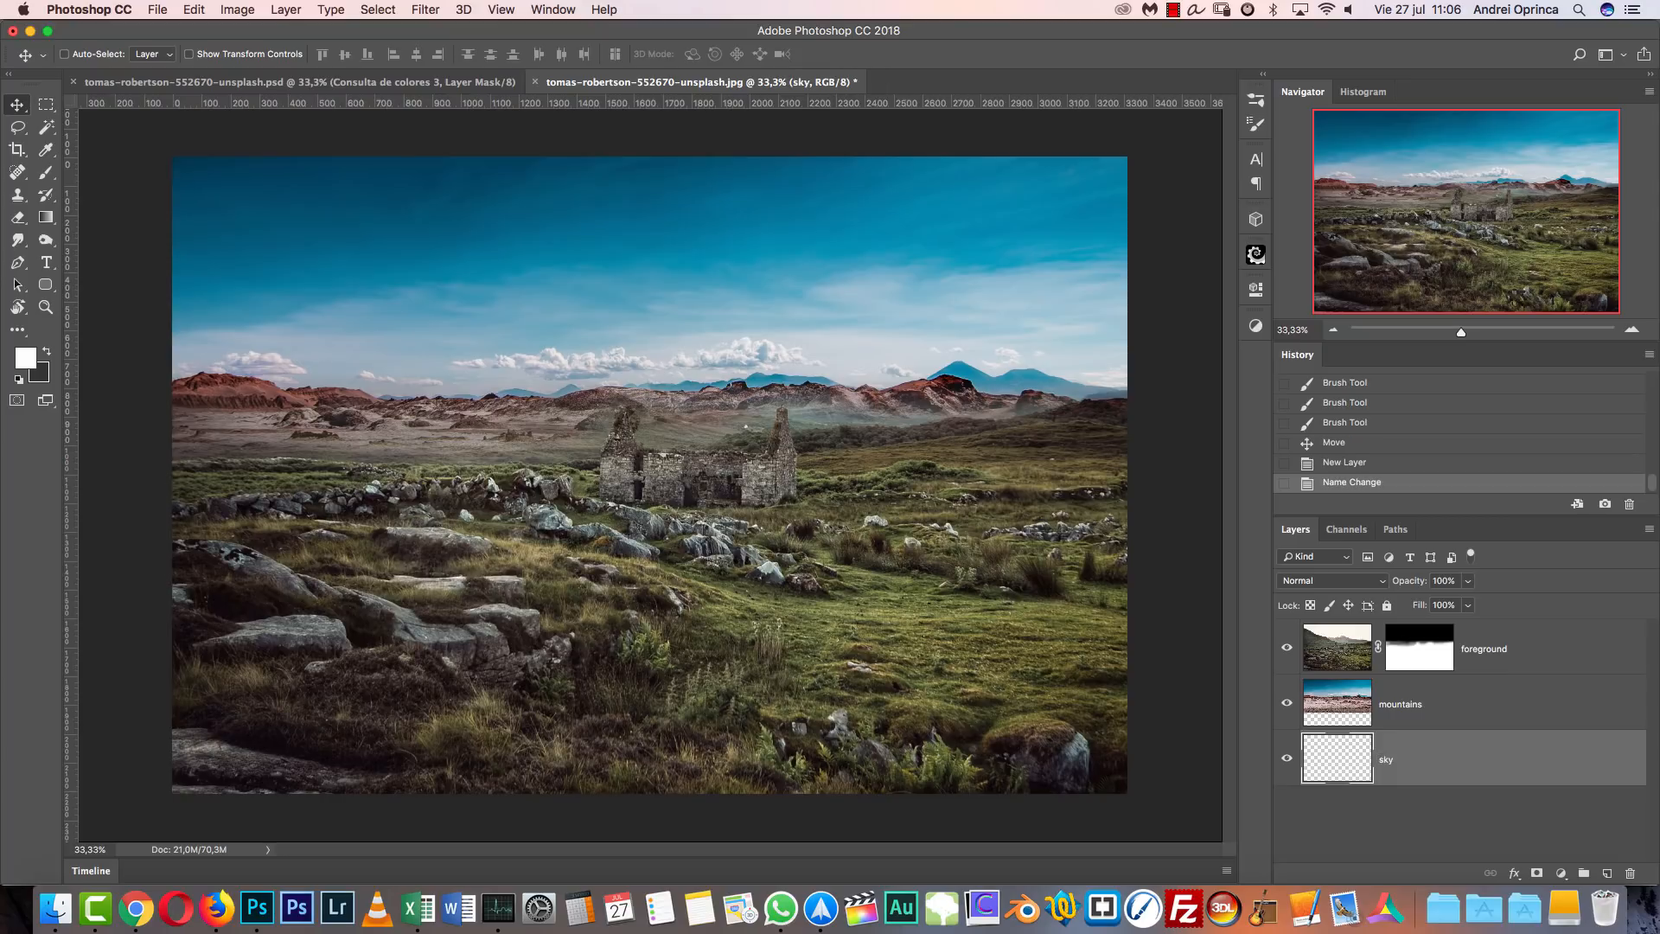
key(super+v)
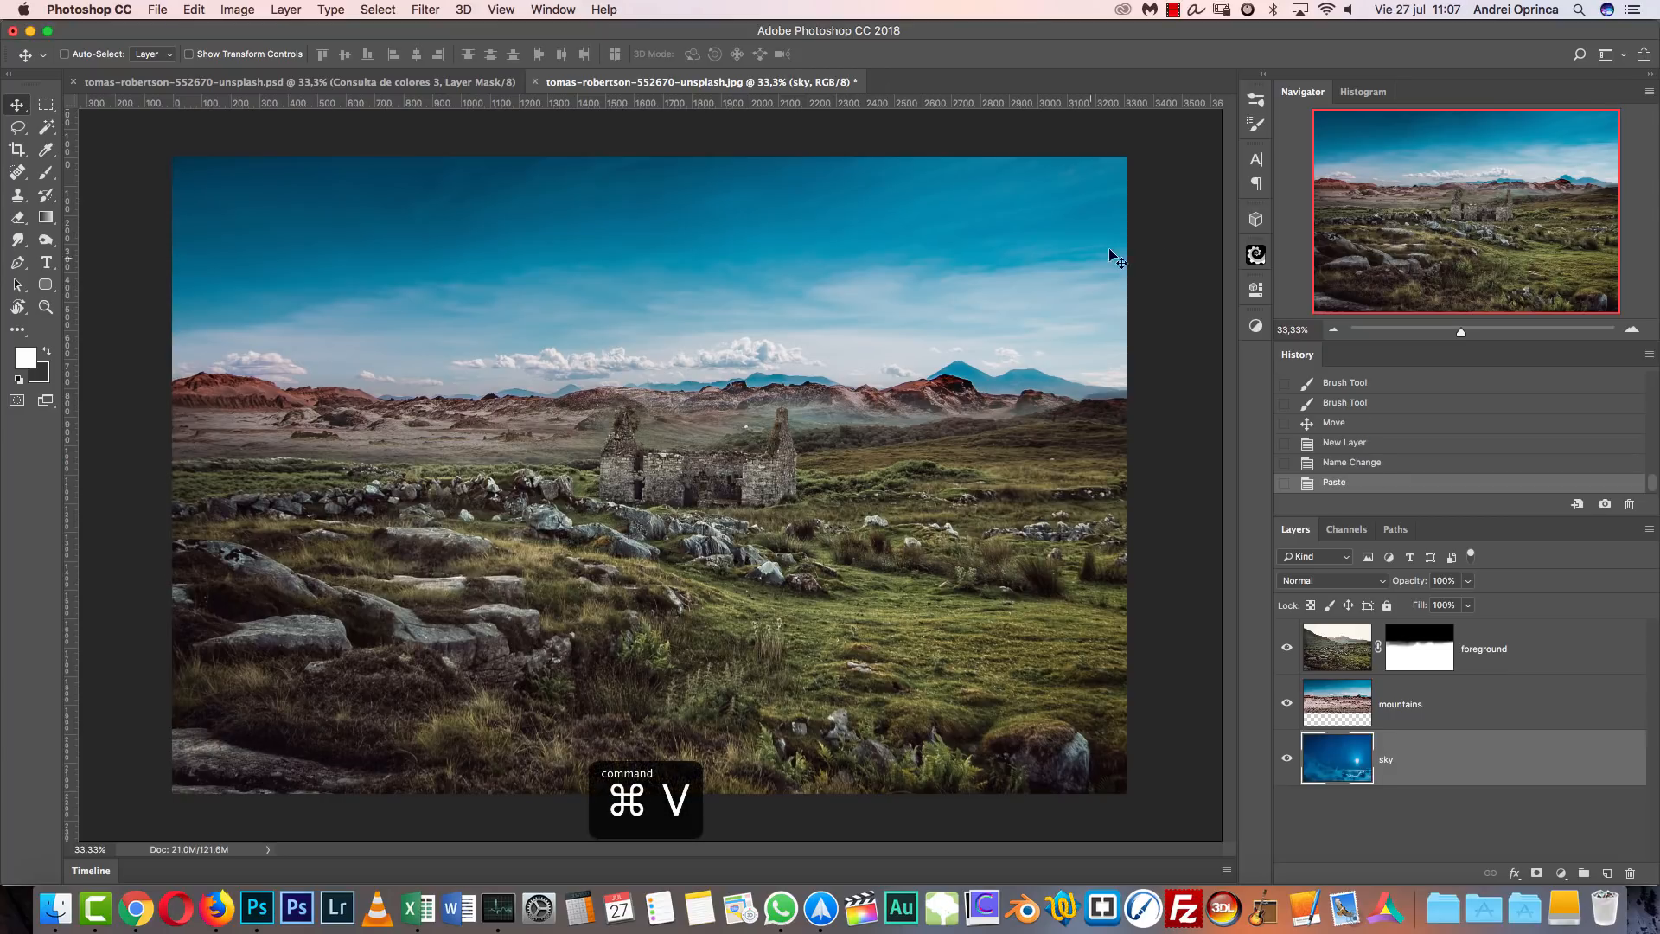
Add a mask to the mountains layer and fade out its daytime sky with a reversed black-to-white linear gradient above the horizon.
click(1286, 704)
click(1287, 703)
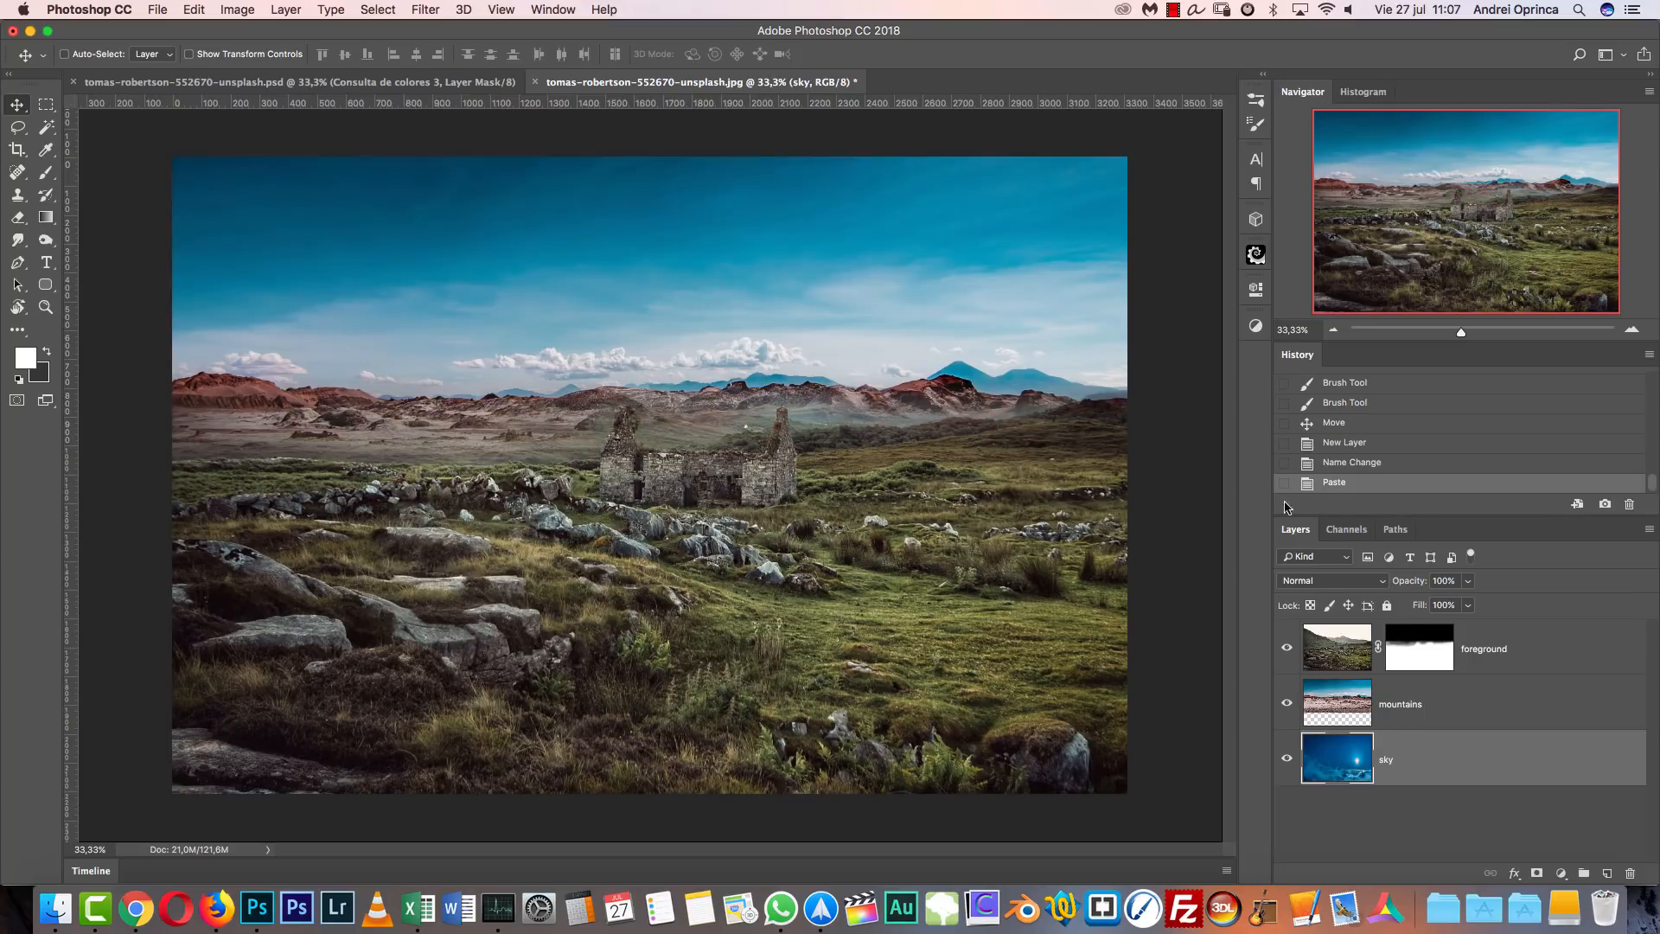
click(1440, 700)
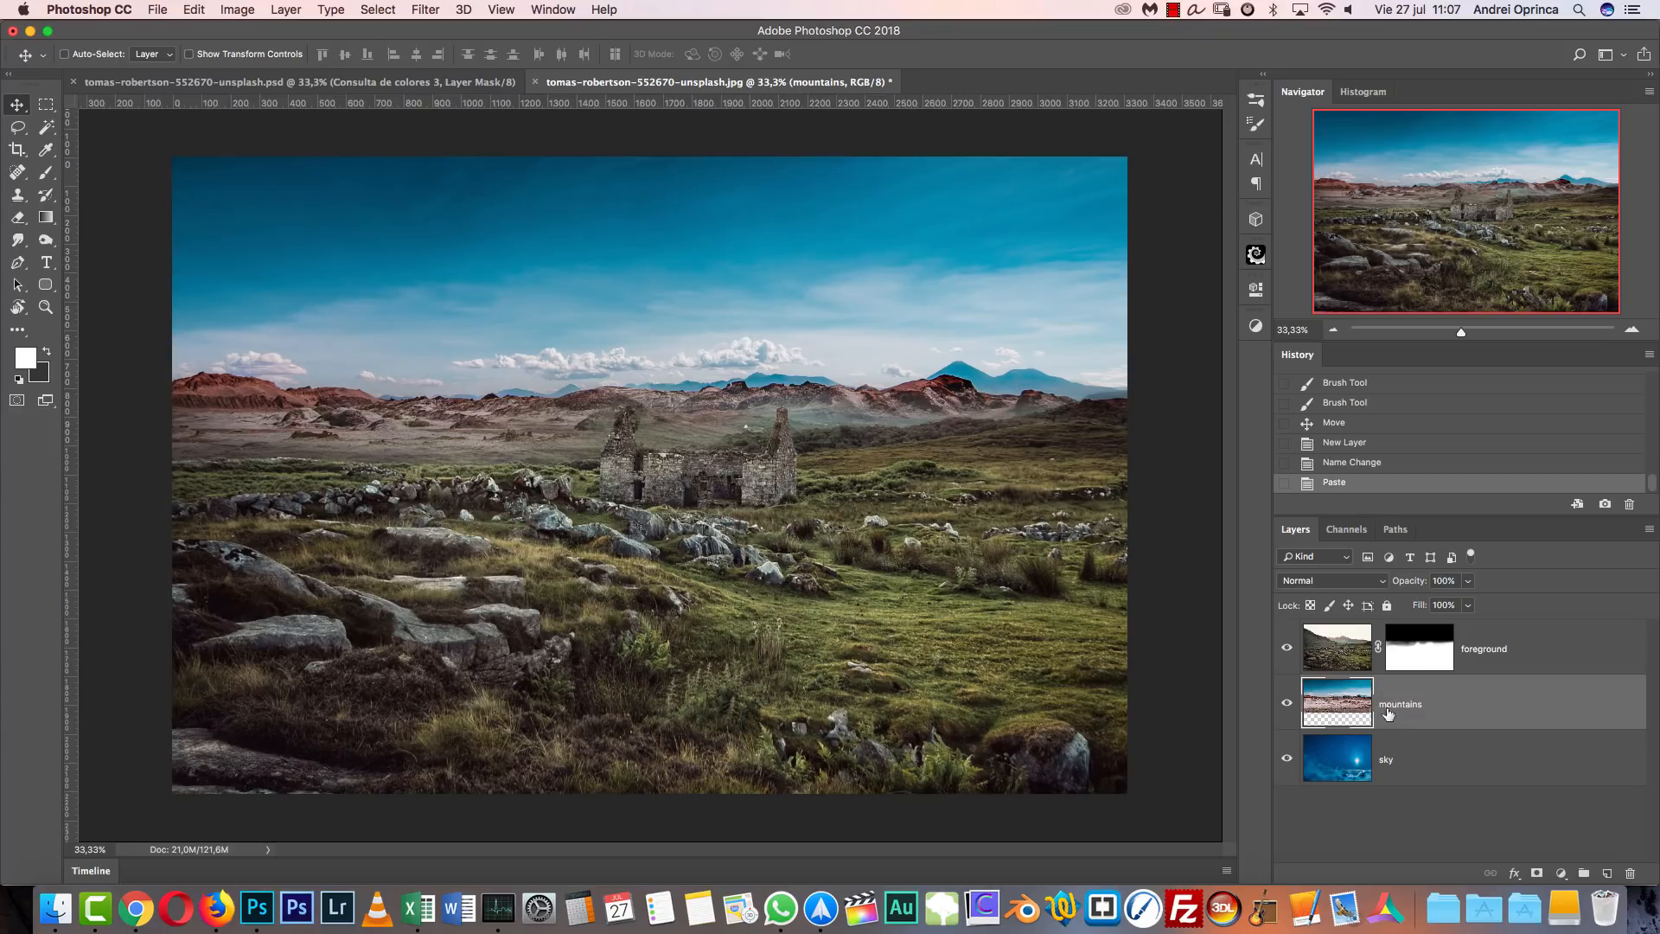
click(1536, 873)
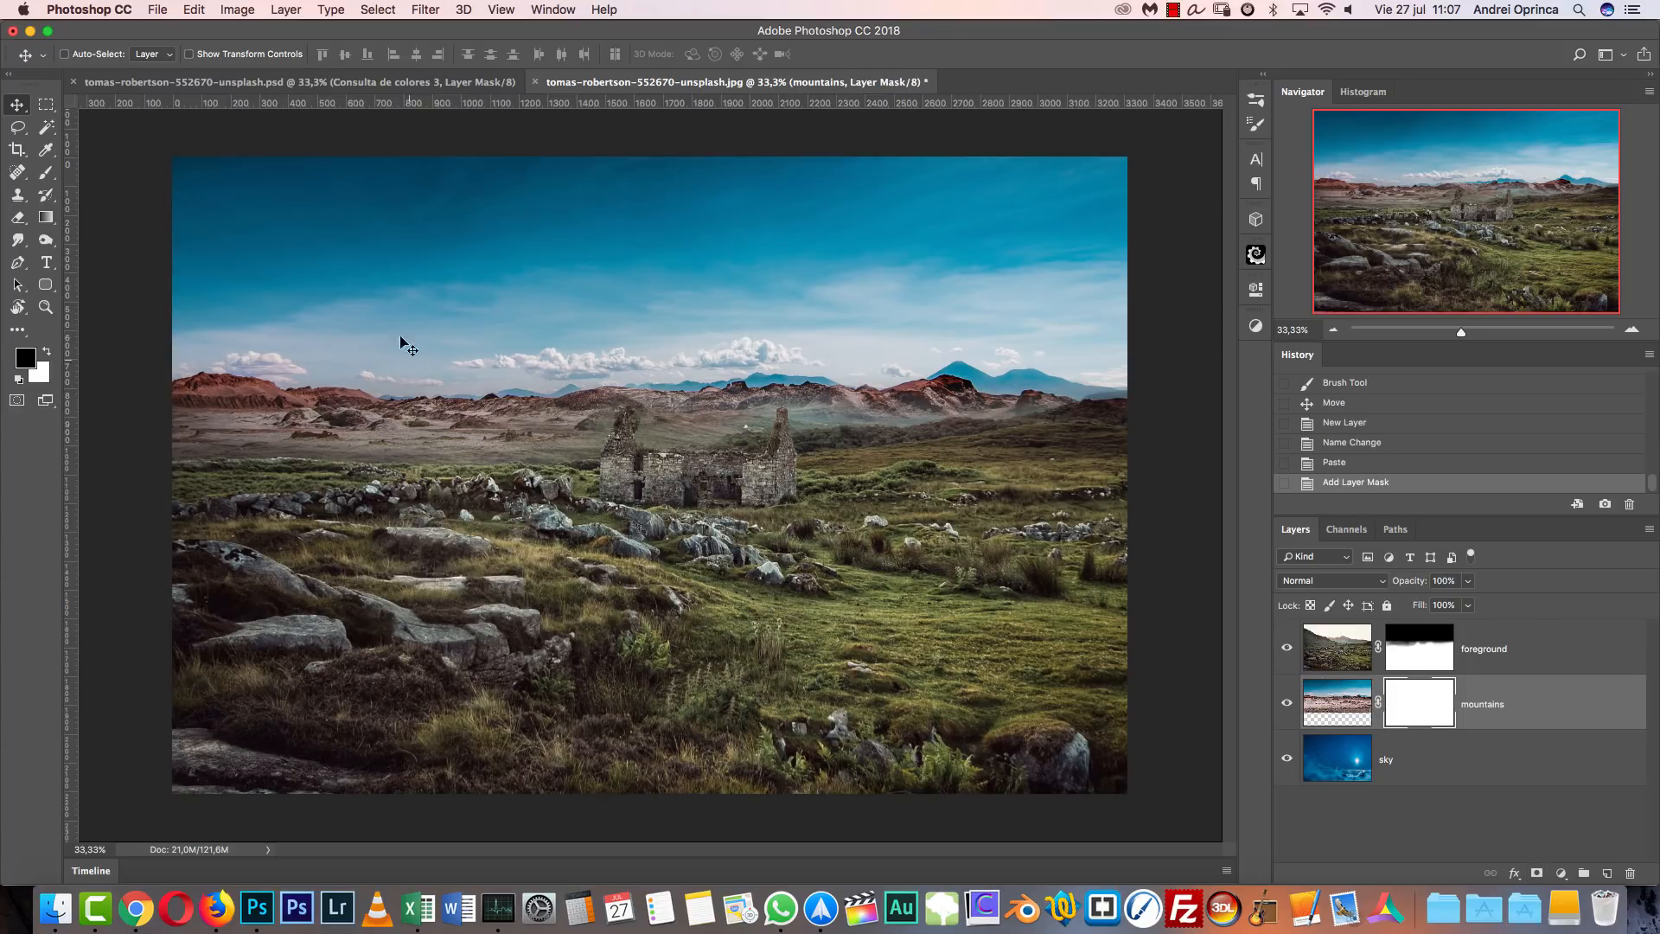
click(46, 217)
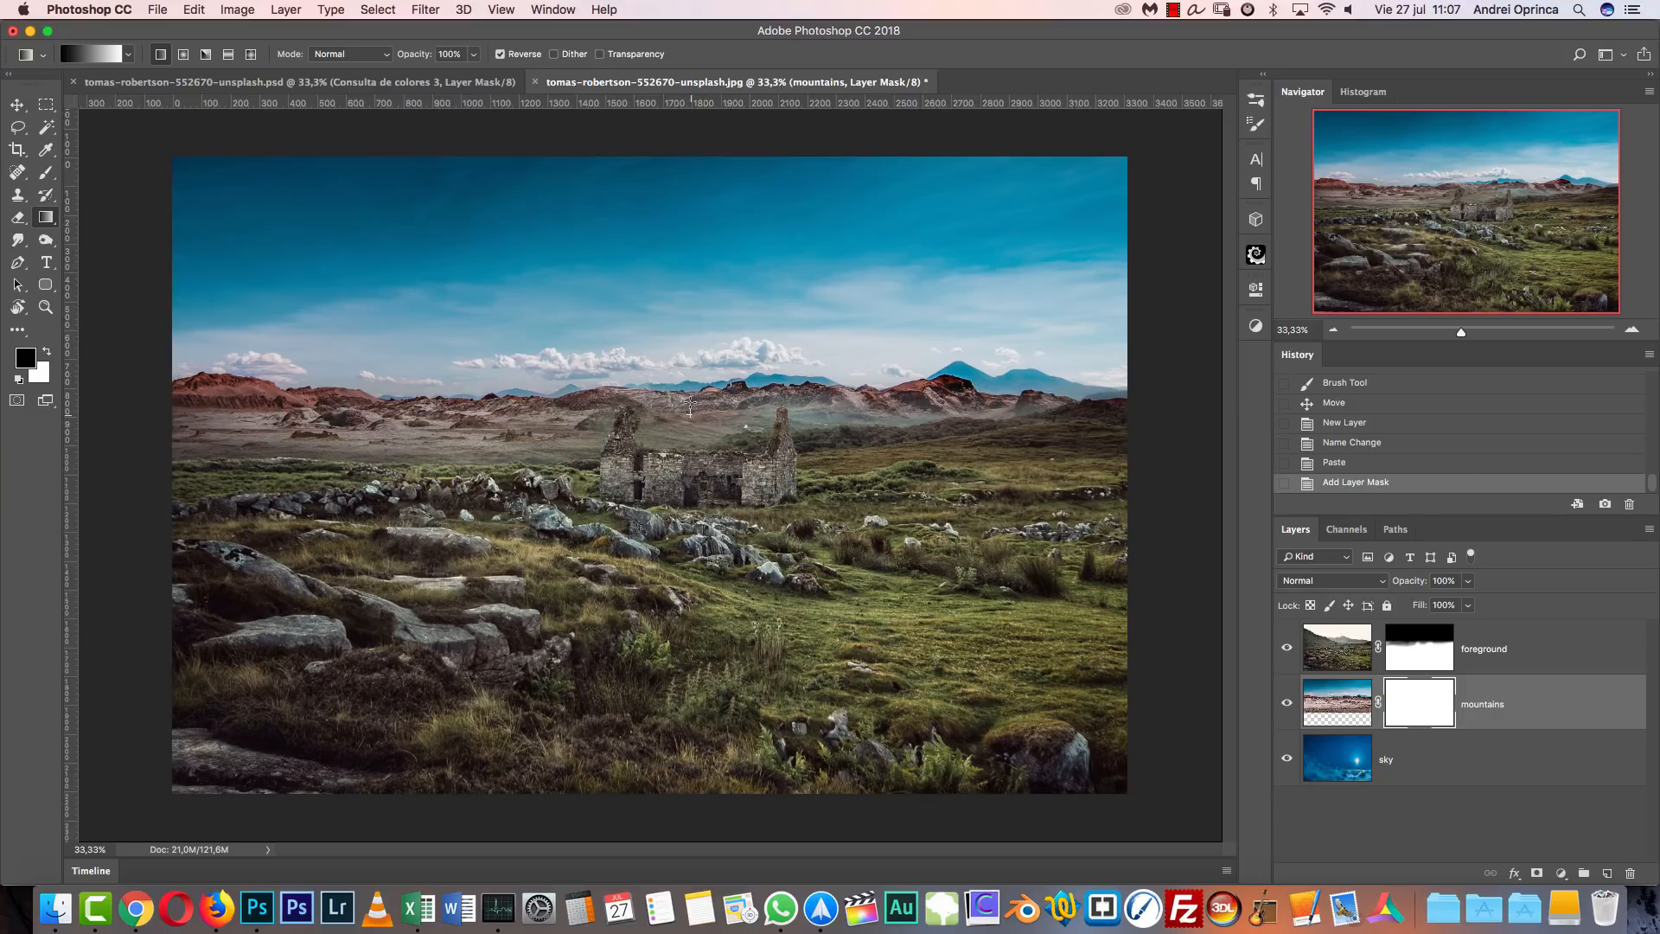
drag(689, 339, 688, 343)
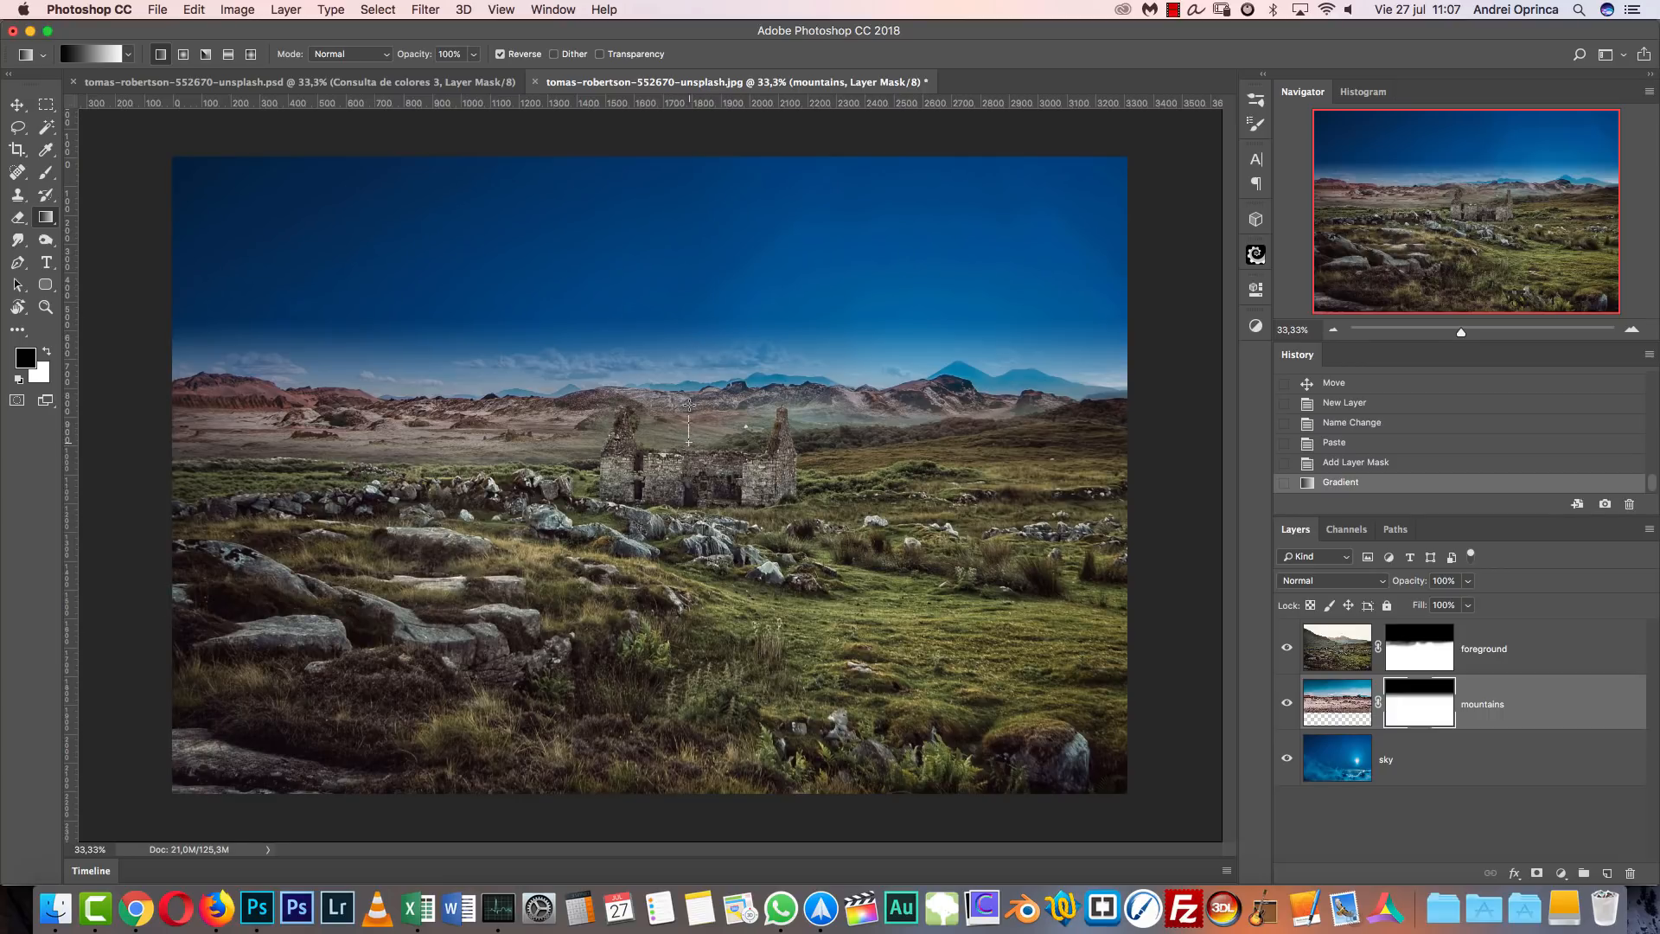
drag(690, 303, 691, 304)
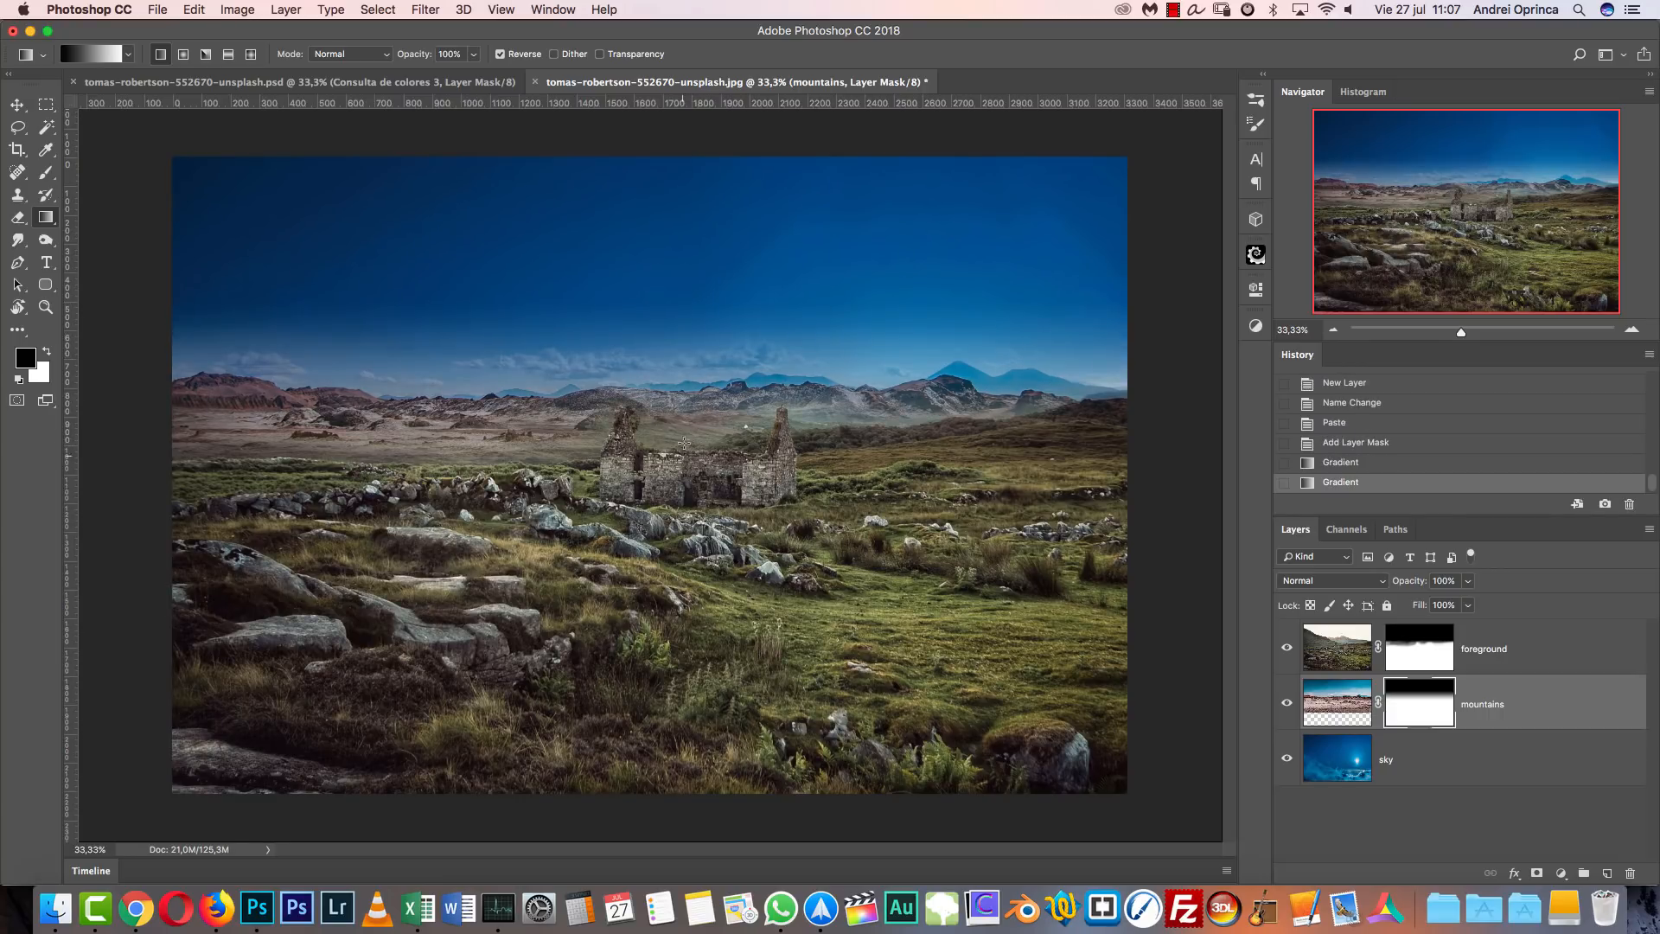
Move the sky layer so the moon sits near the centre, just above the ruins.
click(1430, 761)
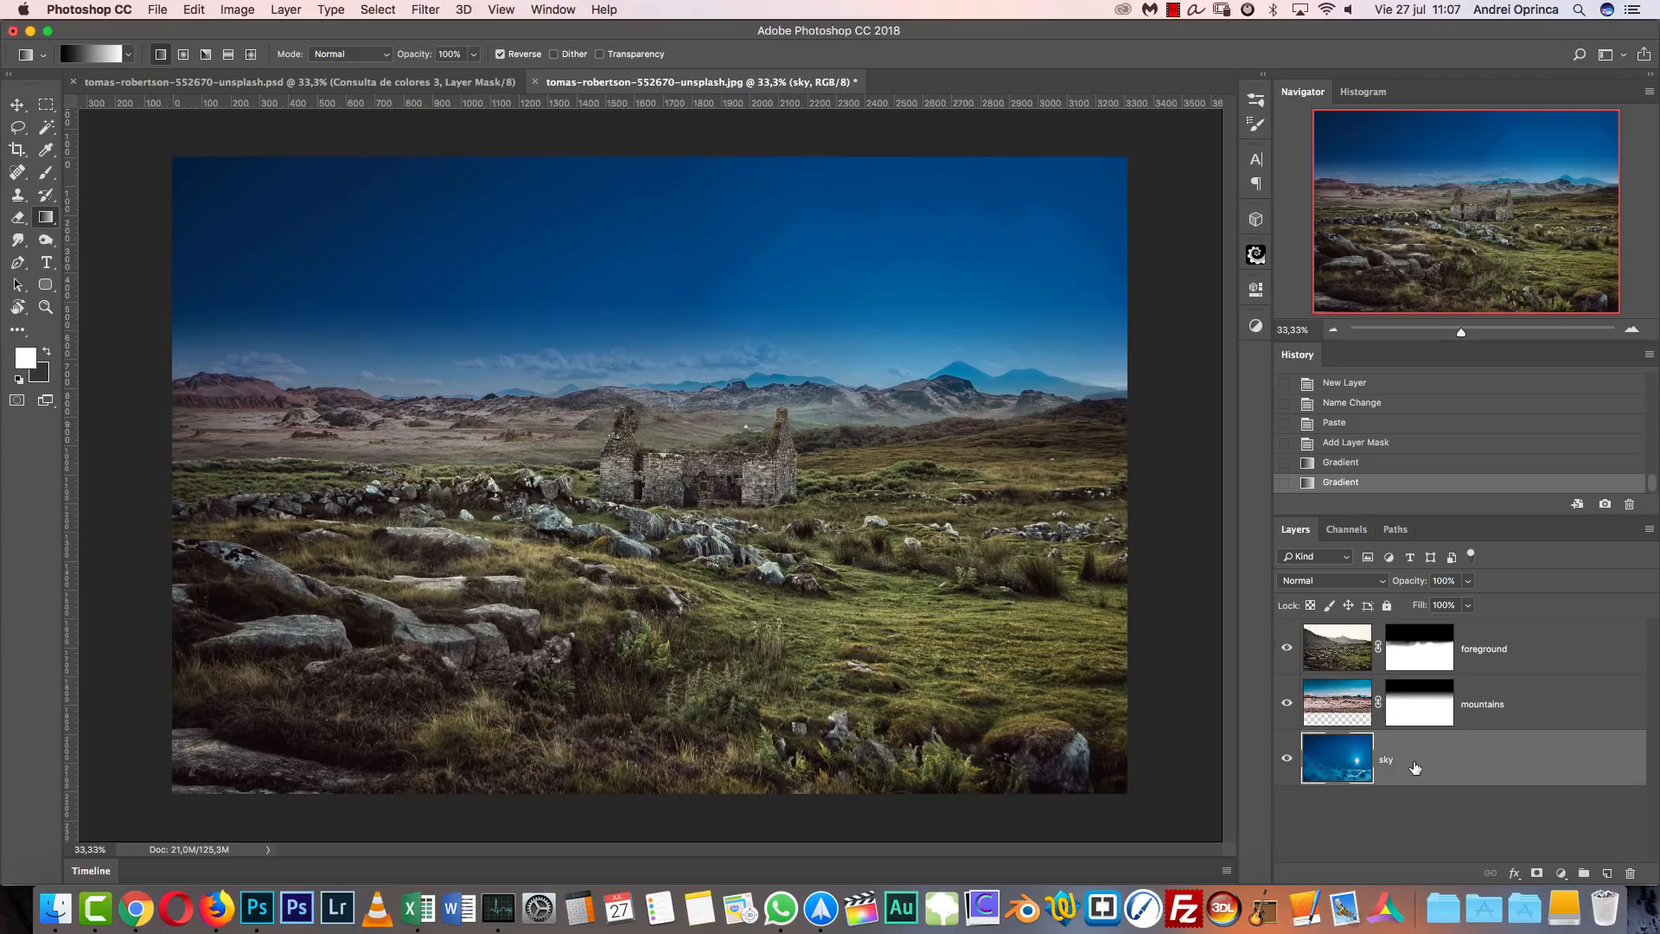
key(v)
drag(878, 590, 598, 376)
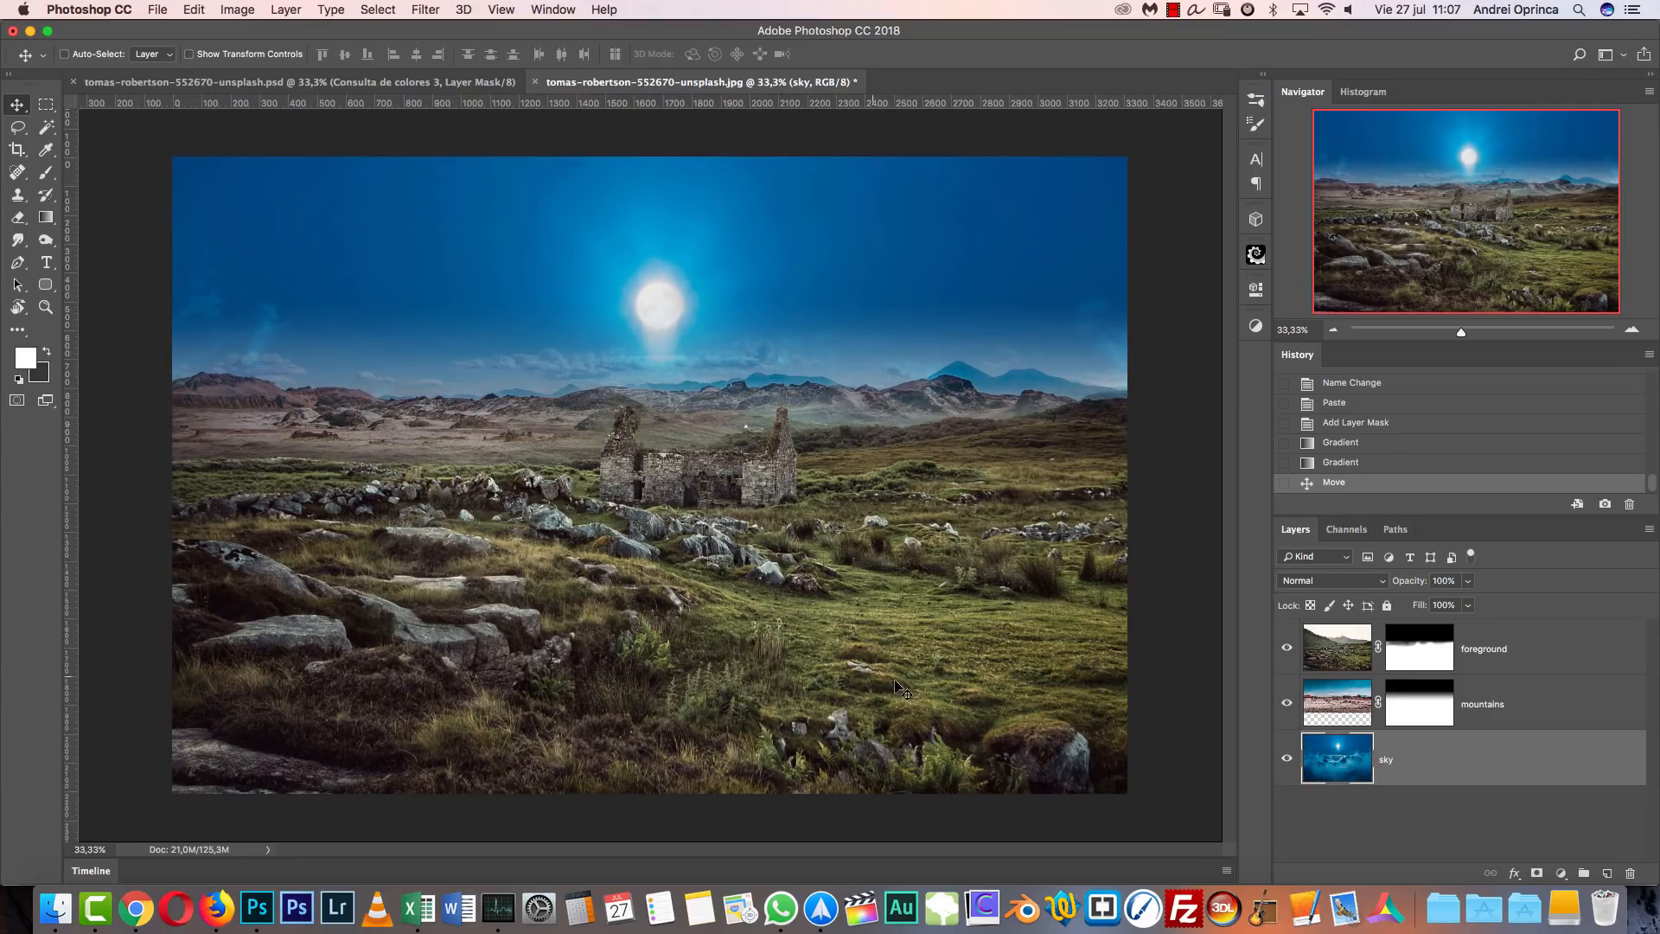
Redraw the gradient on the mountains mask lower down, fading the mountains into the sky at the horizon.
click(1400, 692)
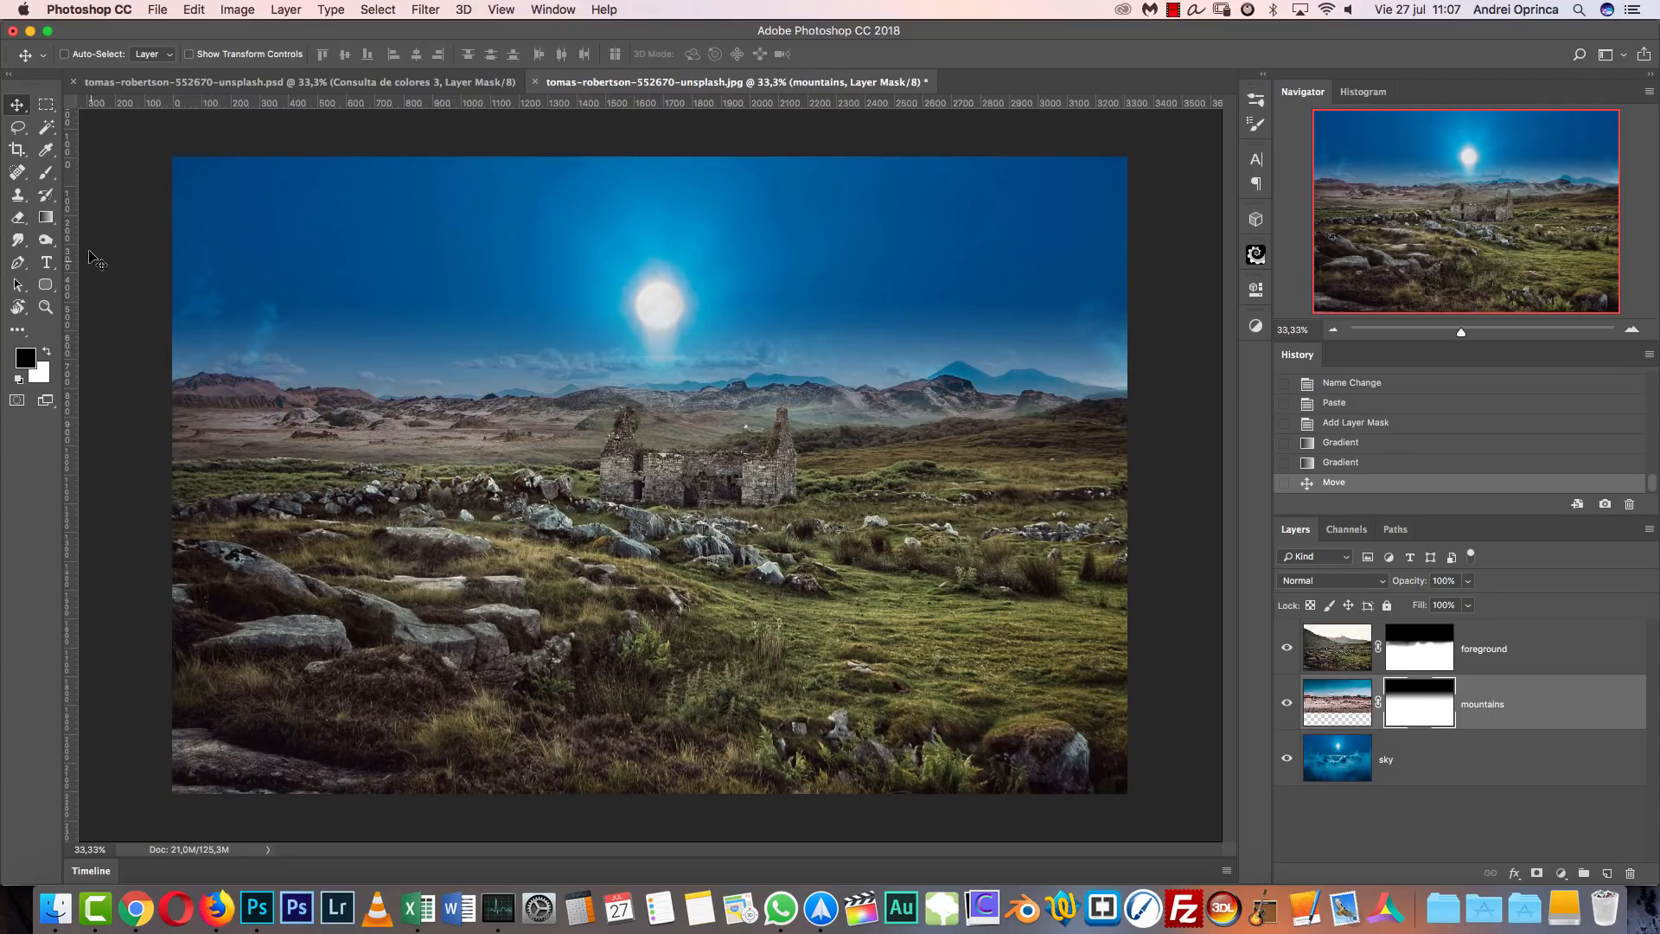
click(45, 217)
mouse_move(668, 372)
mouse_down()
mouse_move(676, 441)
mouse_move(687, 377)
mouse_up()
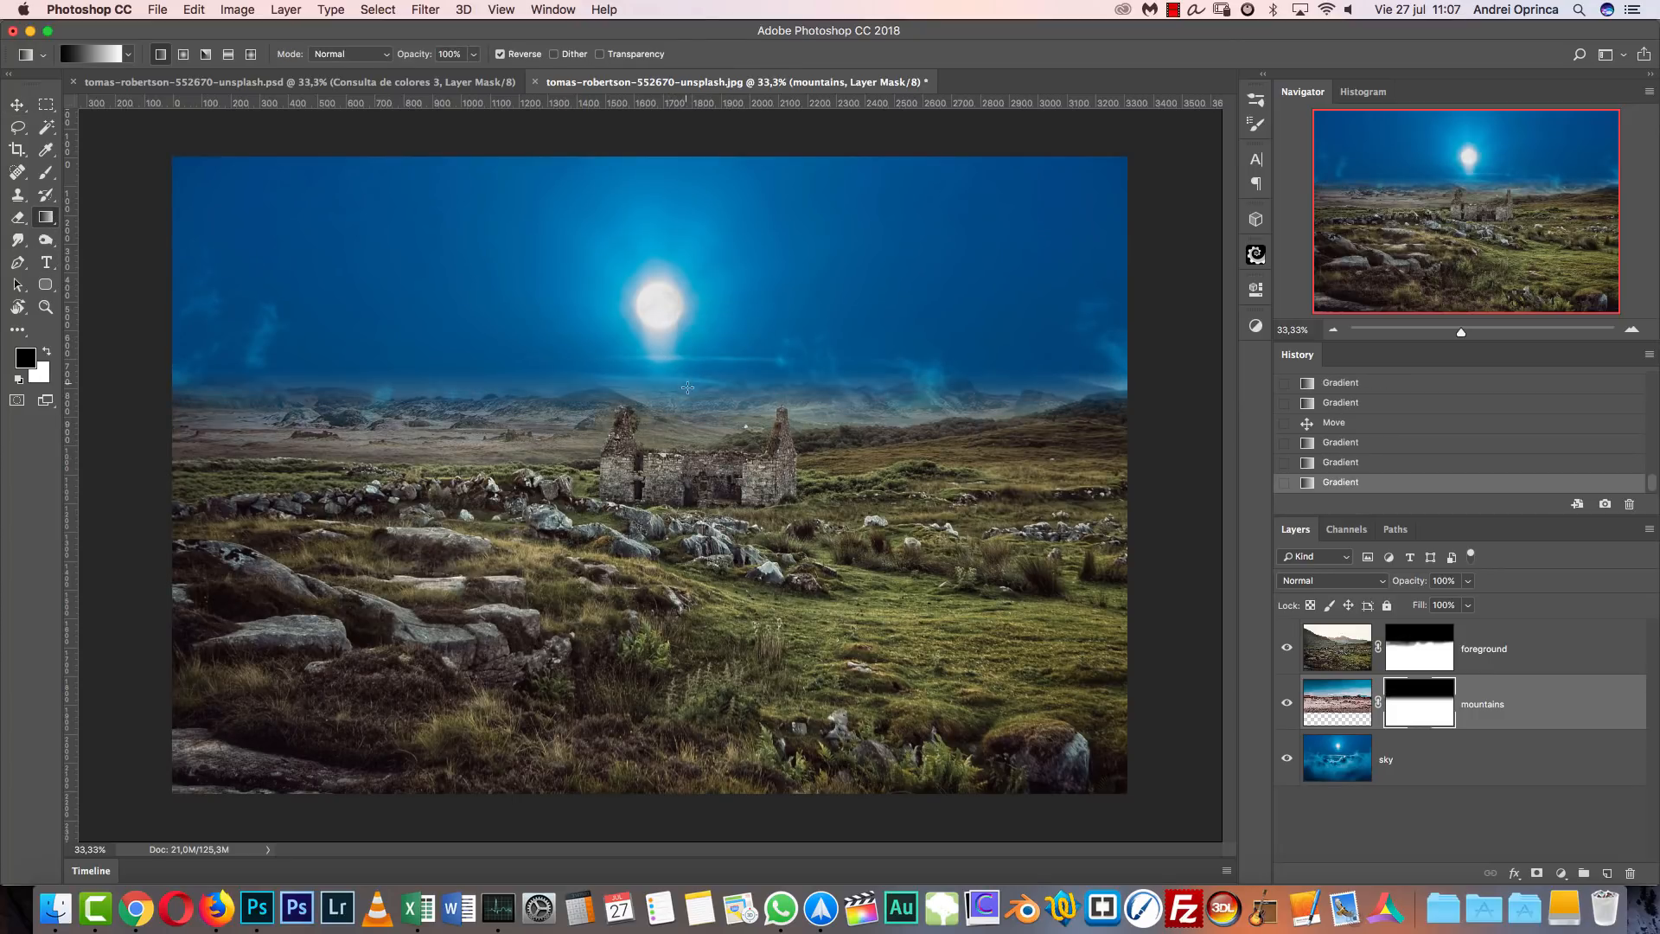
Scale the sky layer proportionally to 66.27% with Free Transform and position it to cover the area above the horizon.
click(1469, 761)
key(super+t)
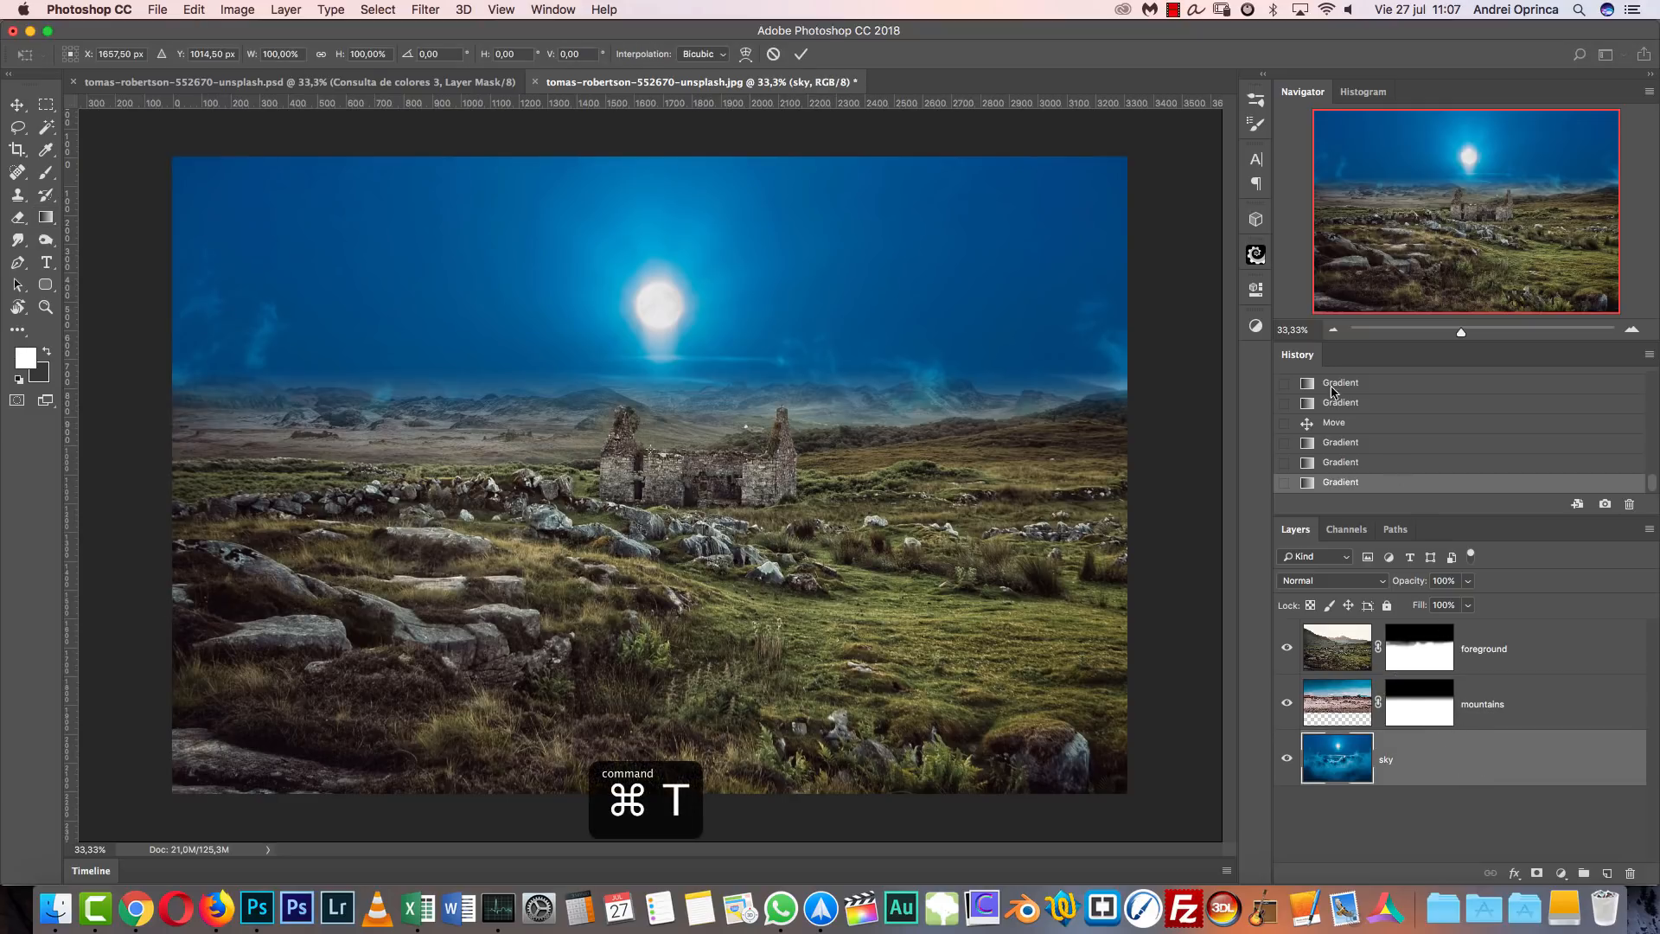
key(super+minus)
drag(1006, 225, 892, 305)
drag(823, 418, 823, 398)
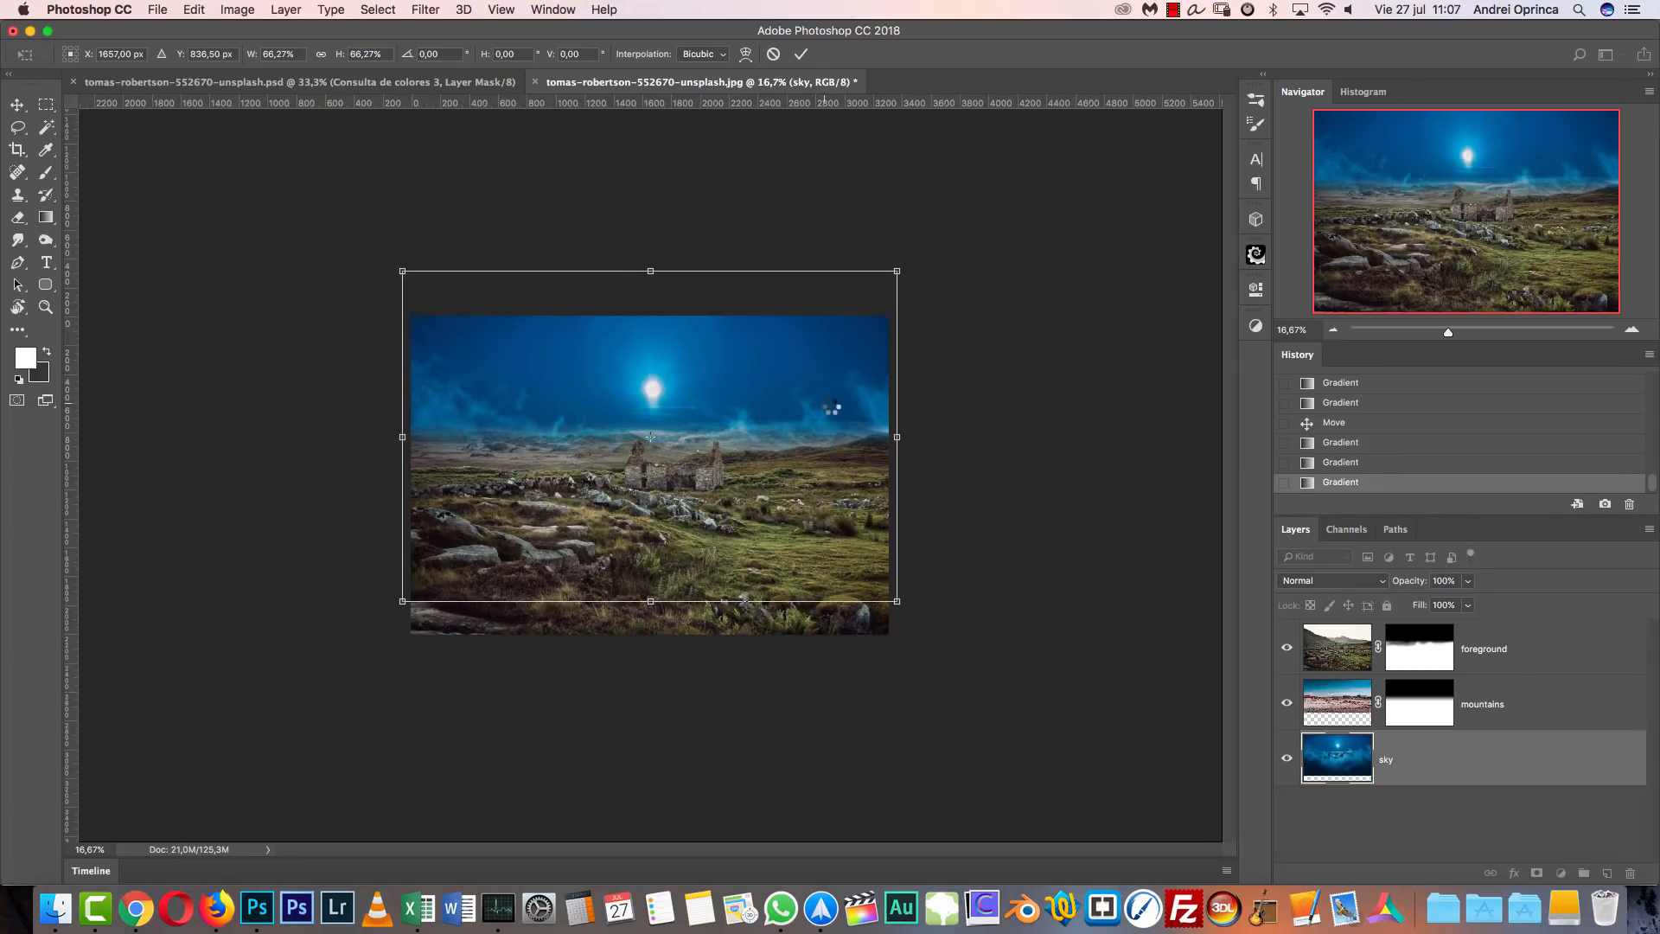
Check the horizon at 100% and redraw the mountains mask gradient to bring back the mountain range.
key(super+1)
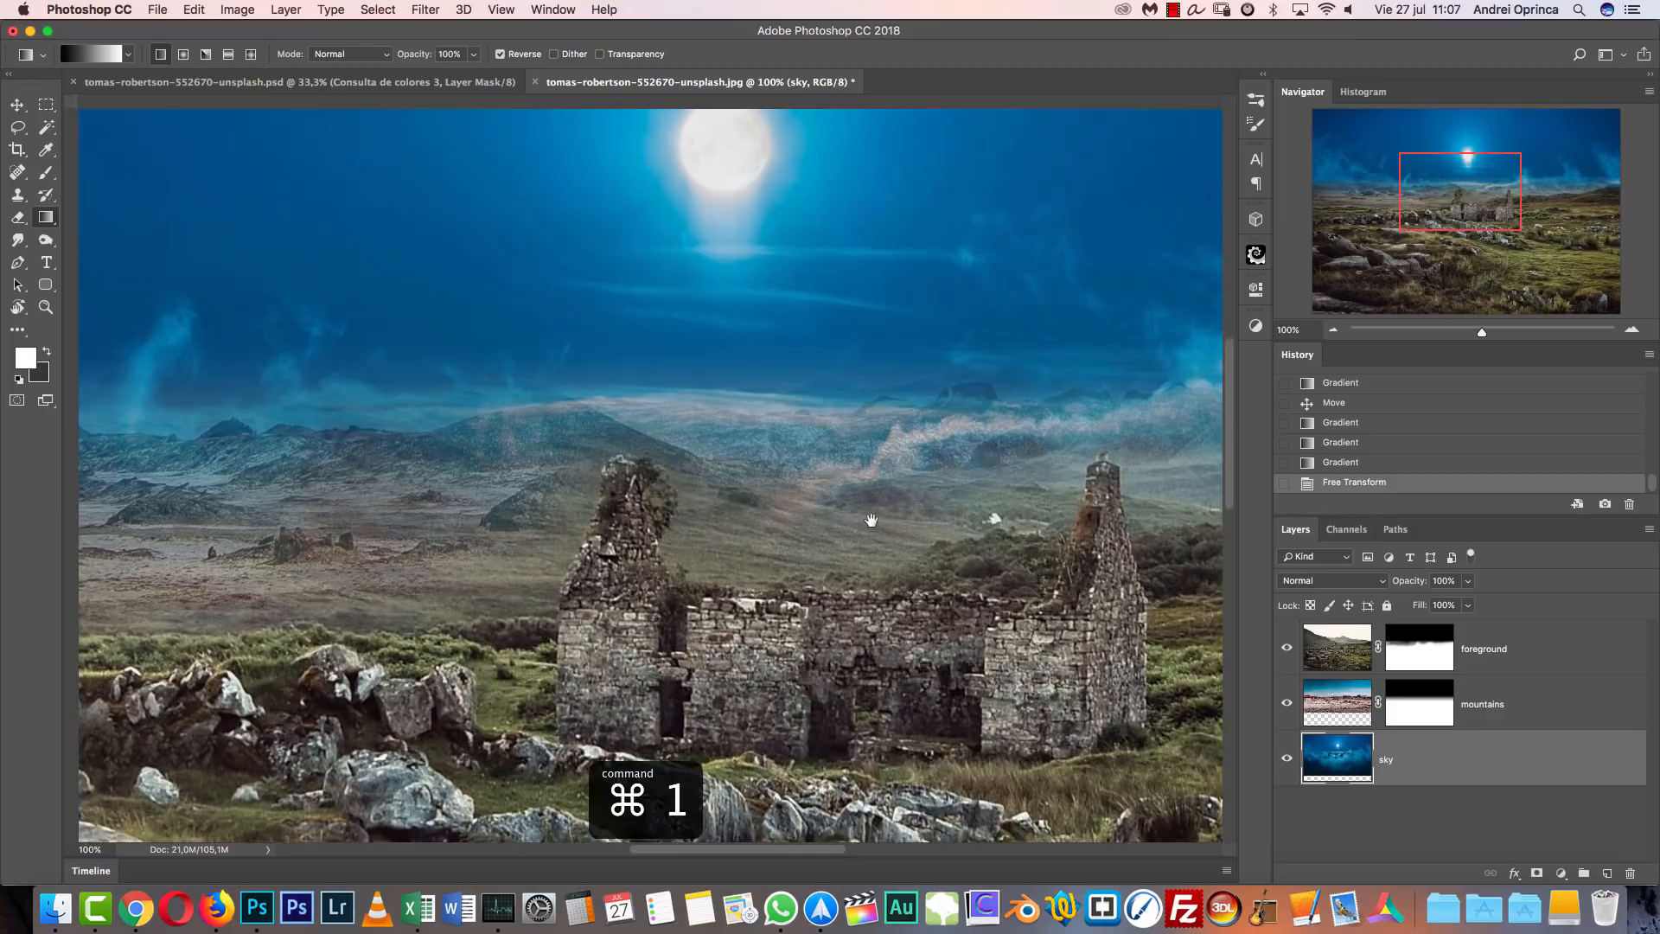
drag(871, 520, 847, 296)
click(1401, 707)
click(1334, 330)
click(1333, 331)
click(1333, 330)
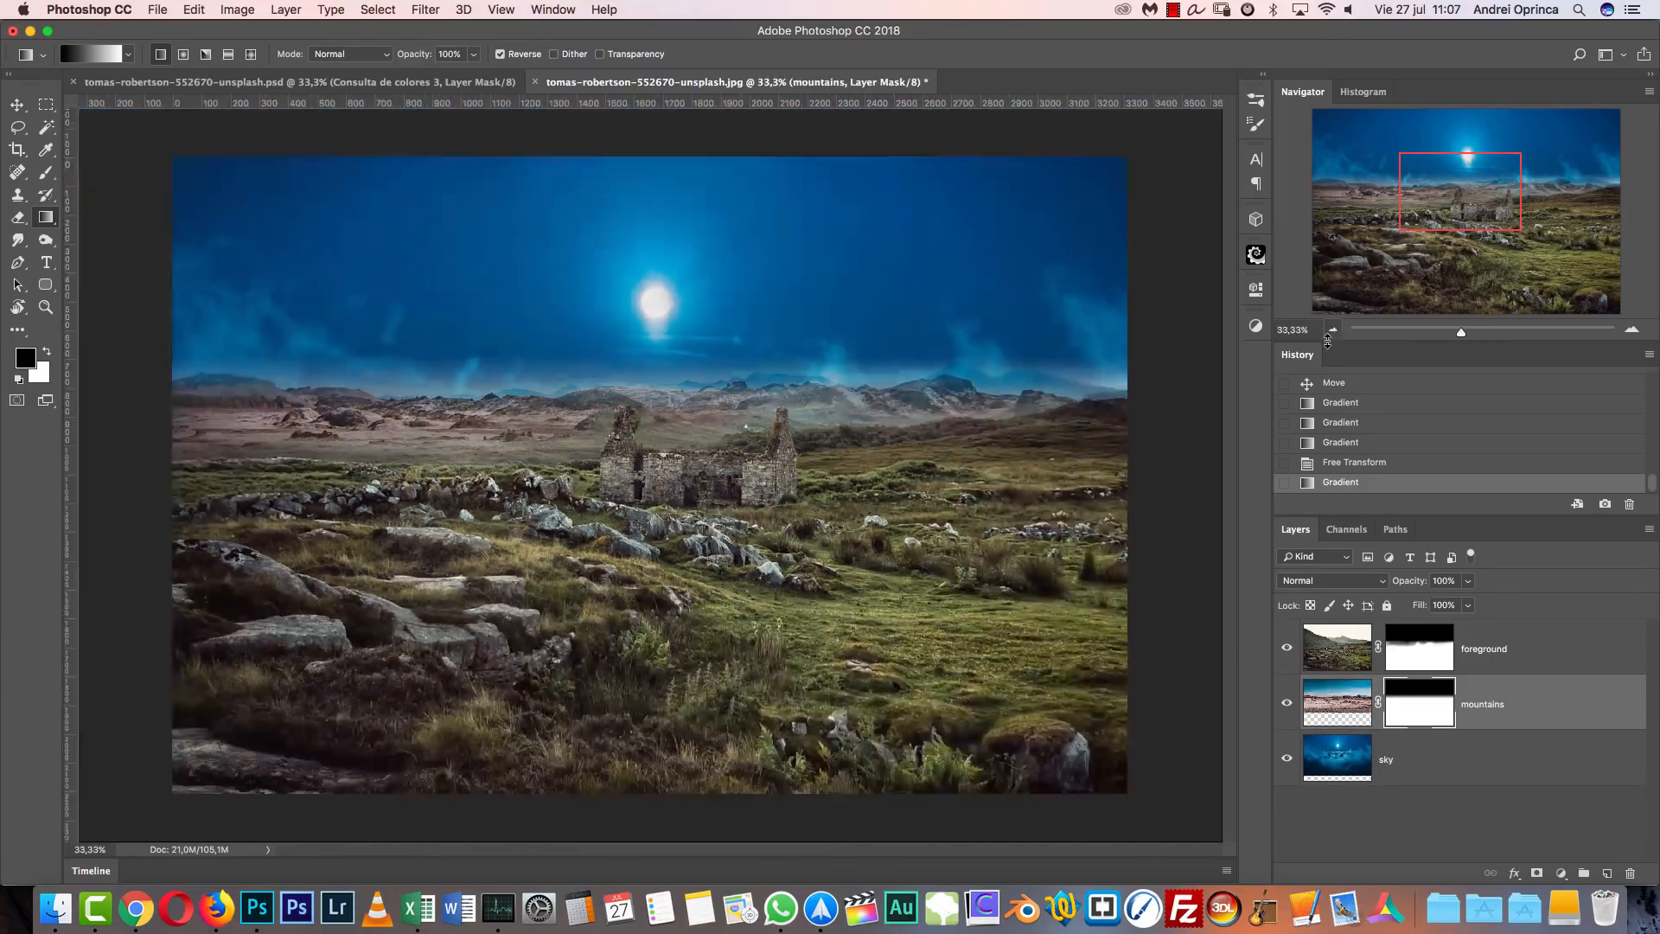
Paint black on the mountains mask along the horizon with a 150 px brush at 30% opacity and 10% flow.
key(b)
click(1109, 360)
click(1081, 376)
click(1057, 372)
click(1030, 363)
click(971, 345)
click(437, 382)
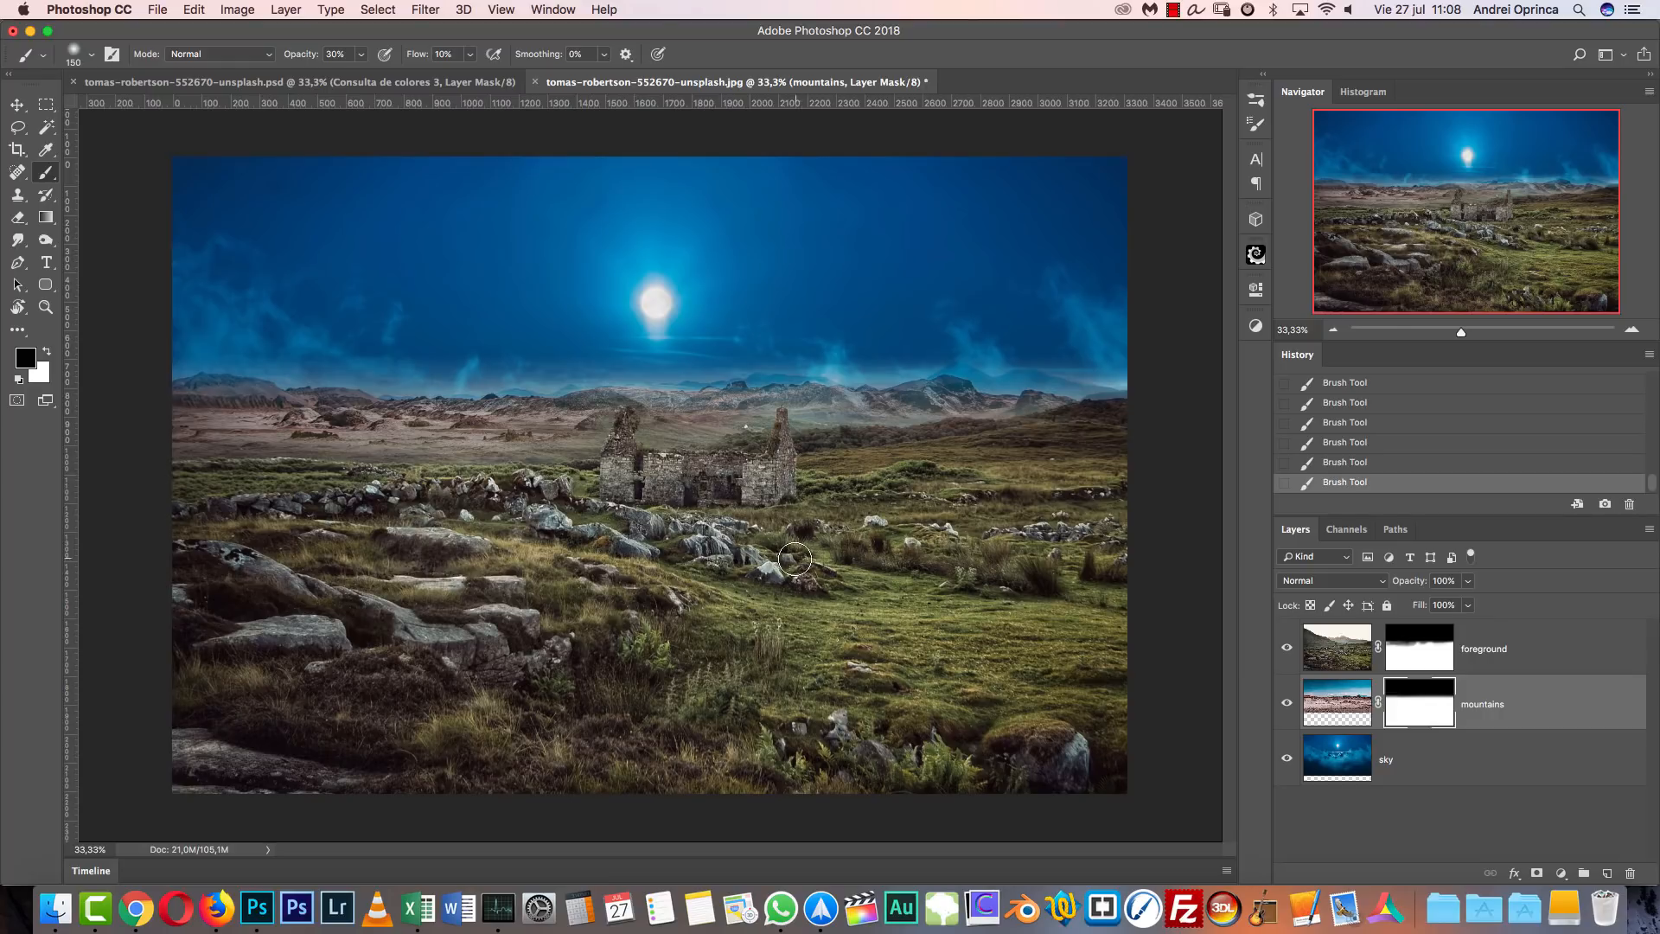
With the foreground layer selected, compare previews of Triceratops-1.png and Triceratops-2.png, and open Triceratops-2.png.
click(1585, 660)
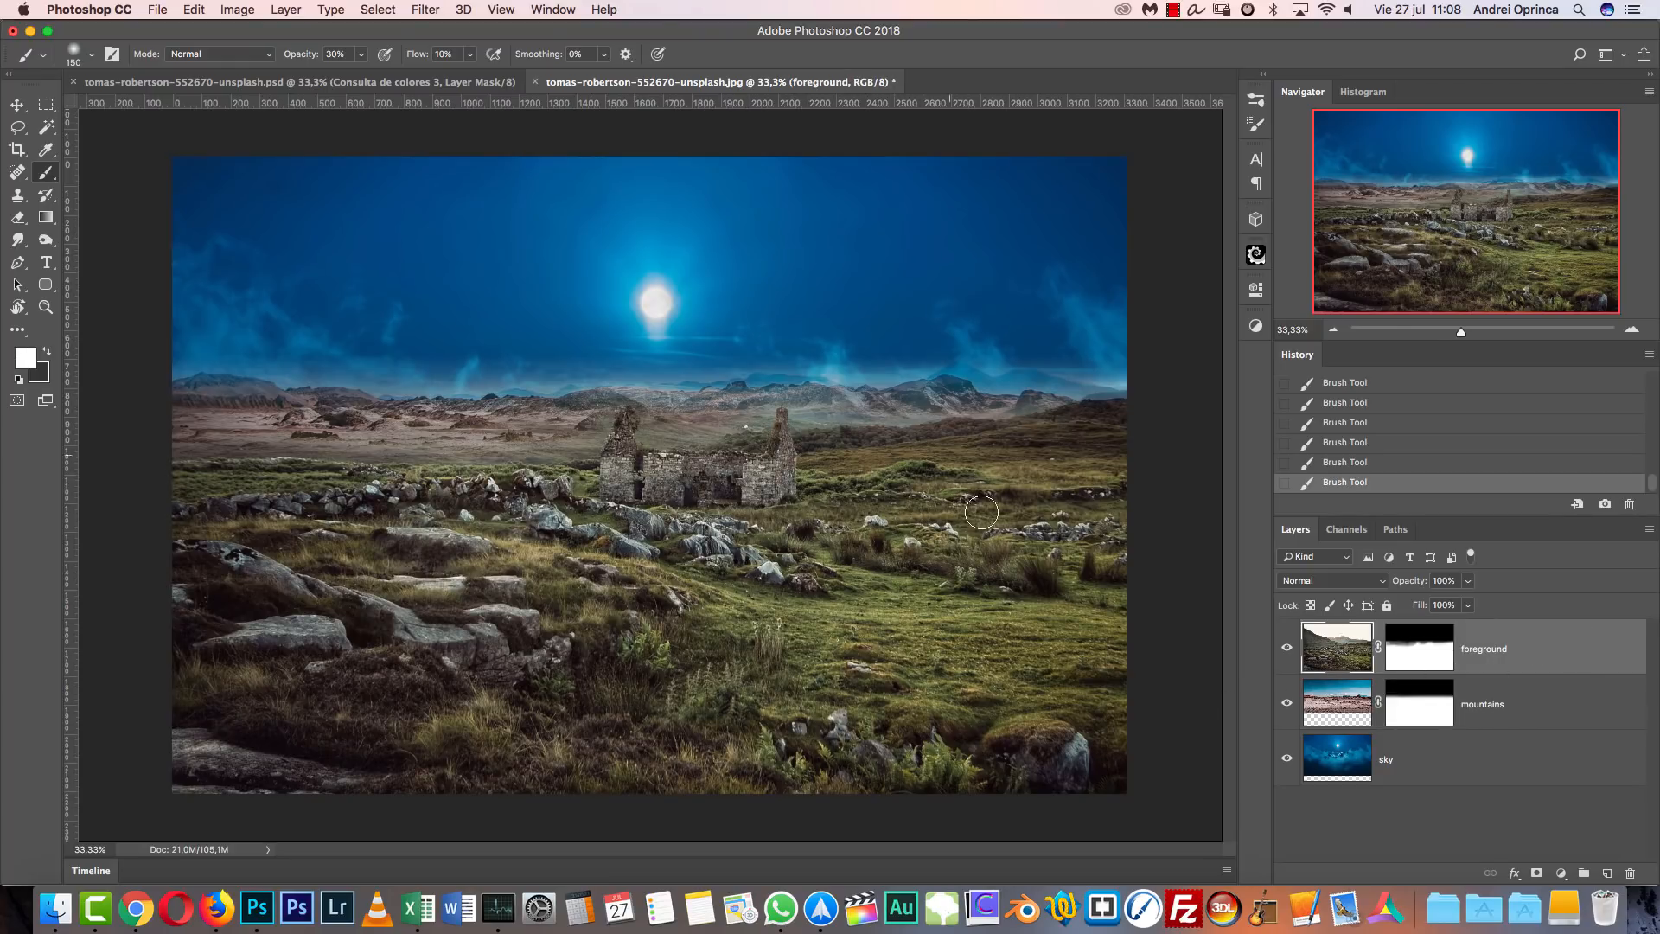
key(super+o)
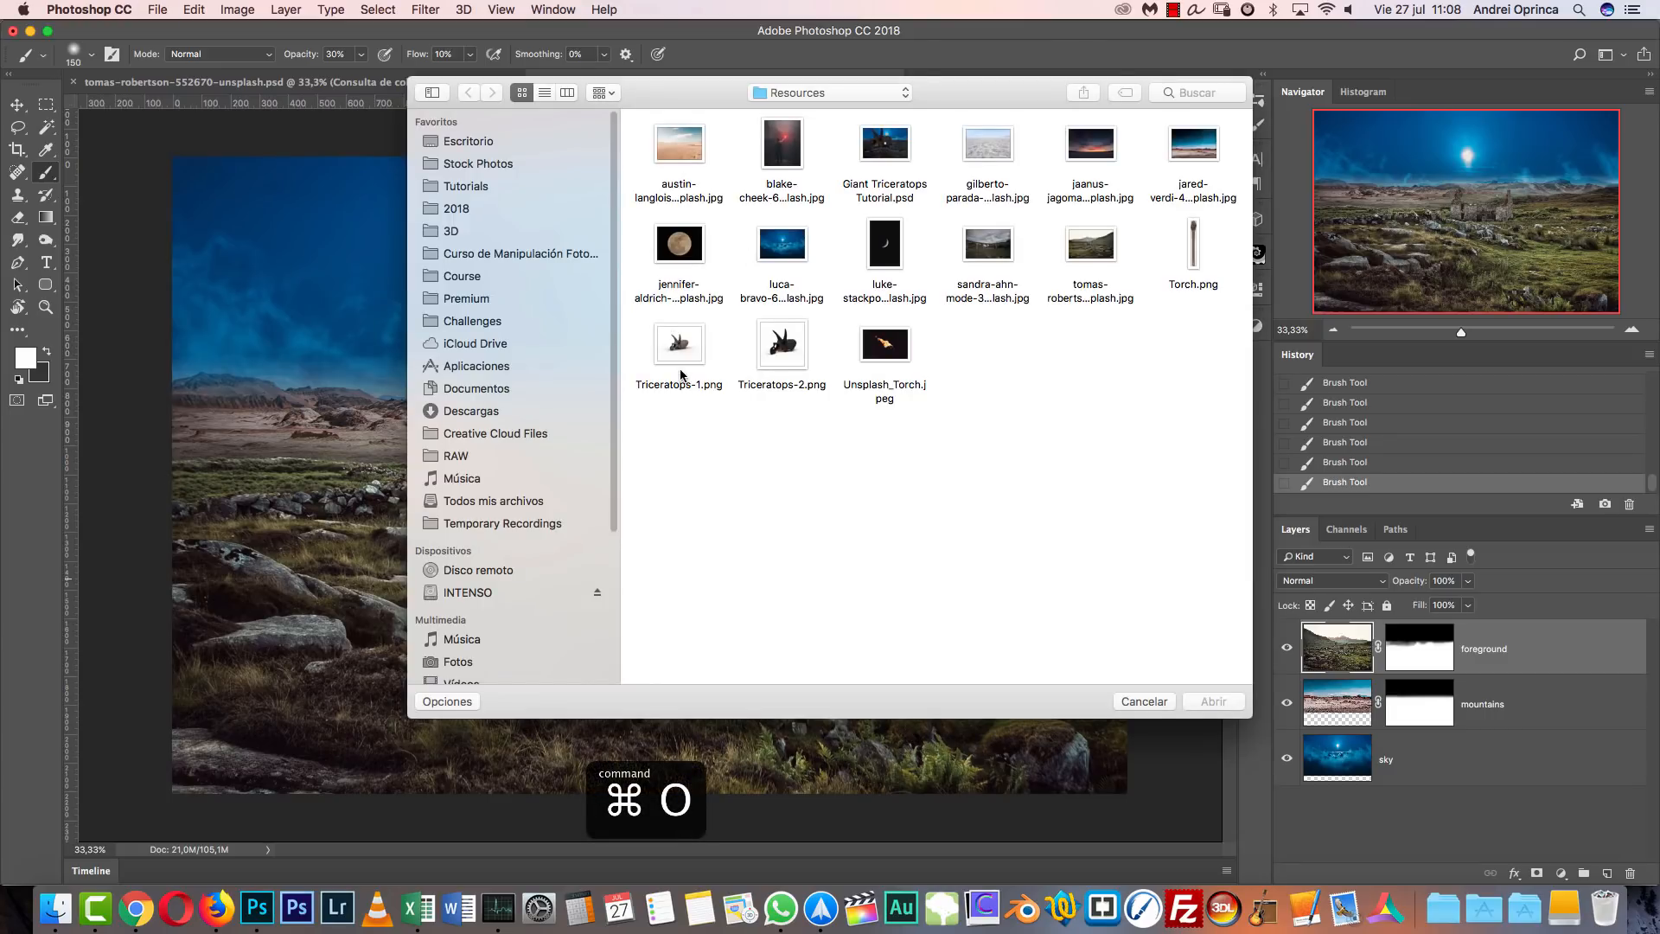
click(680, 374)
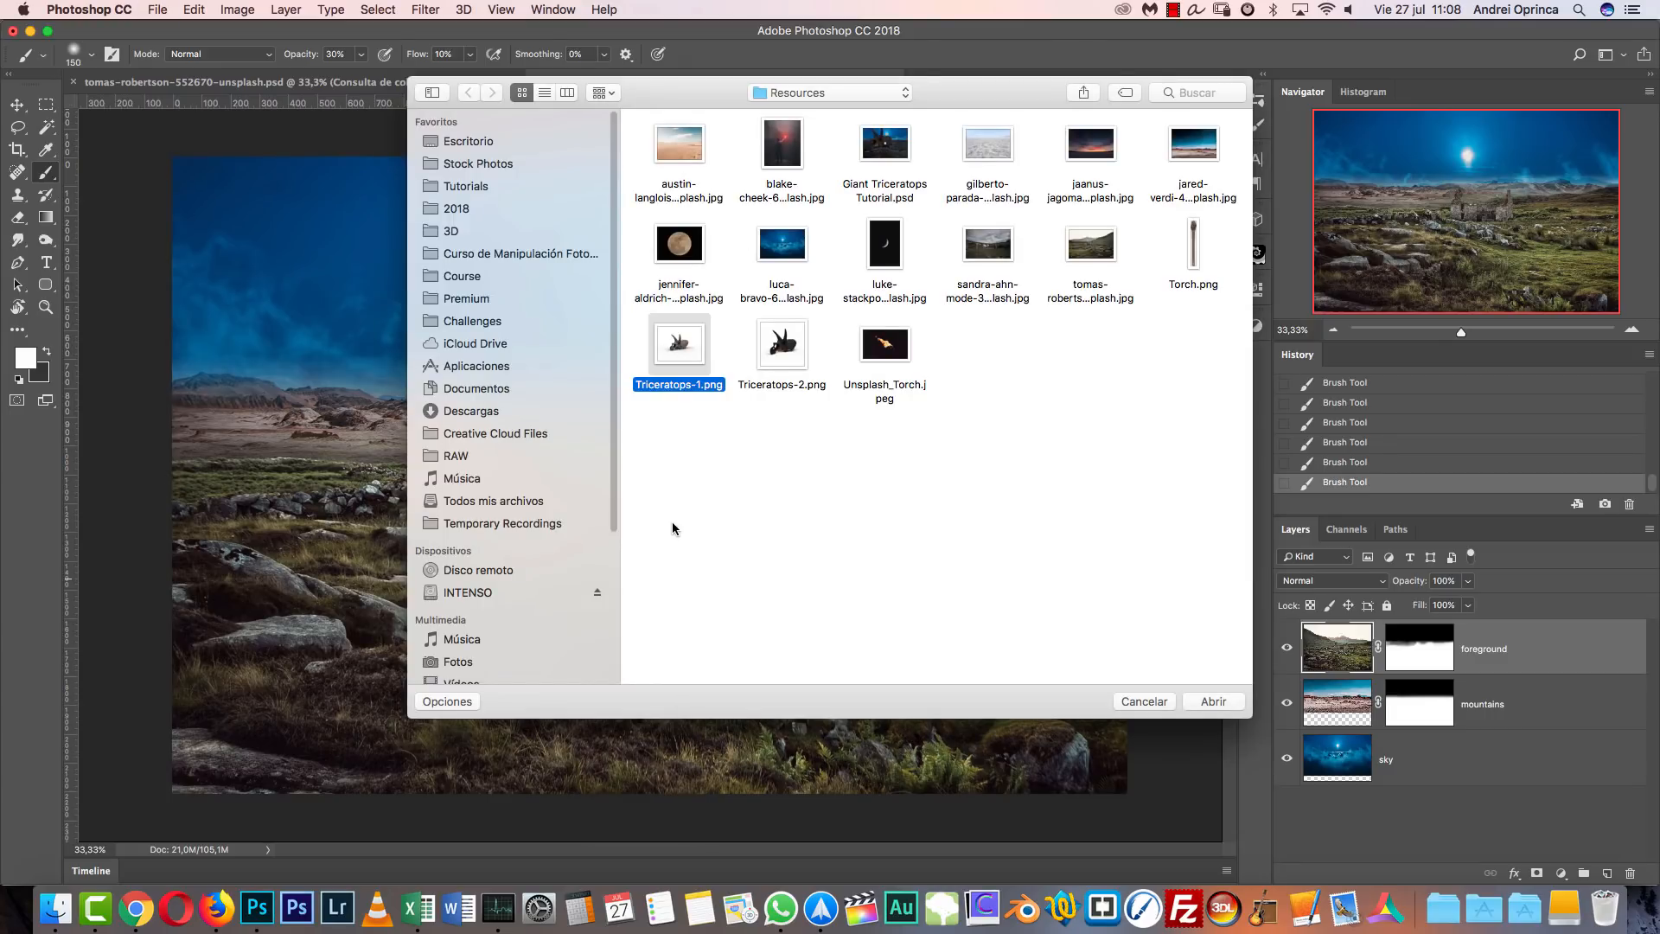
key(space)
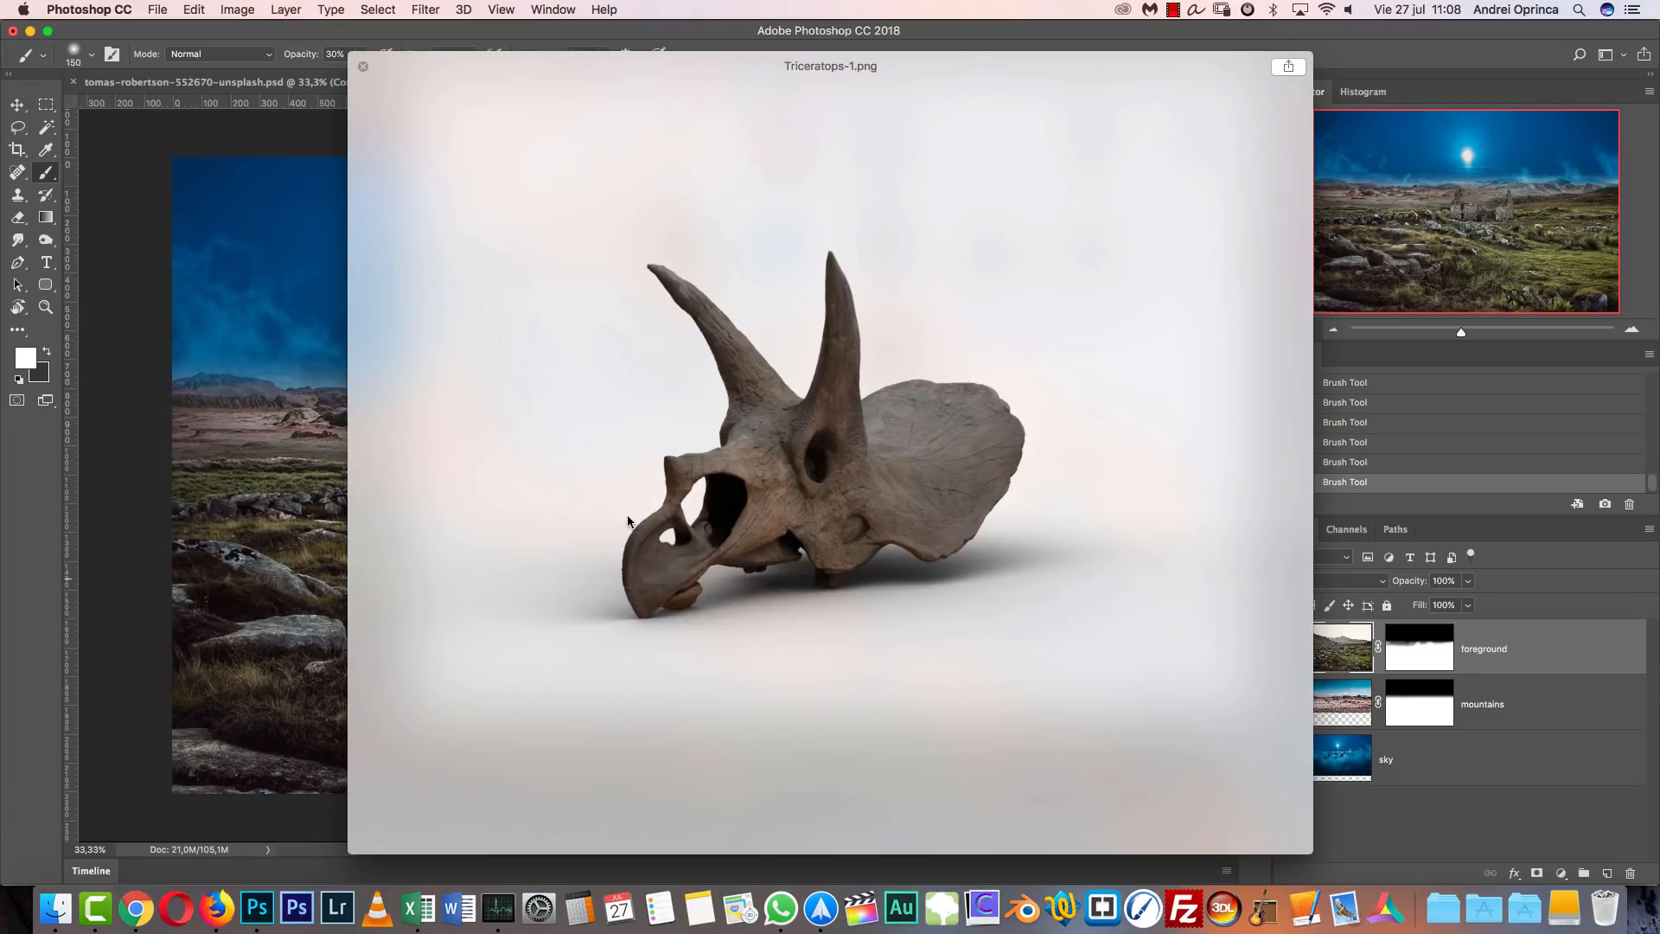
key(Down)
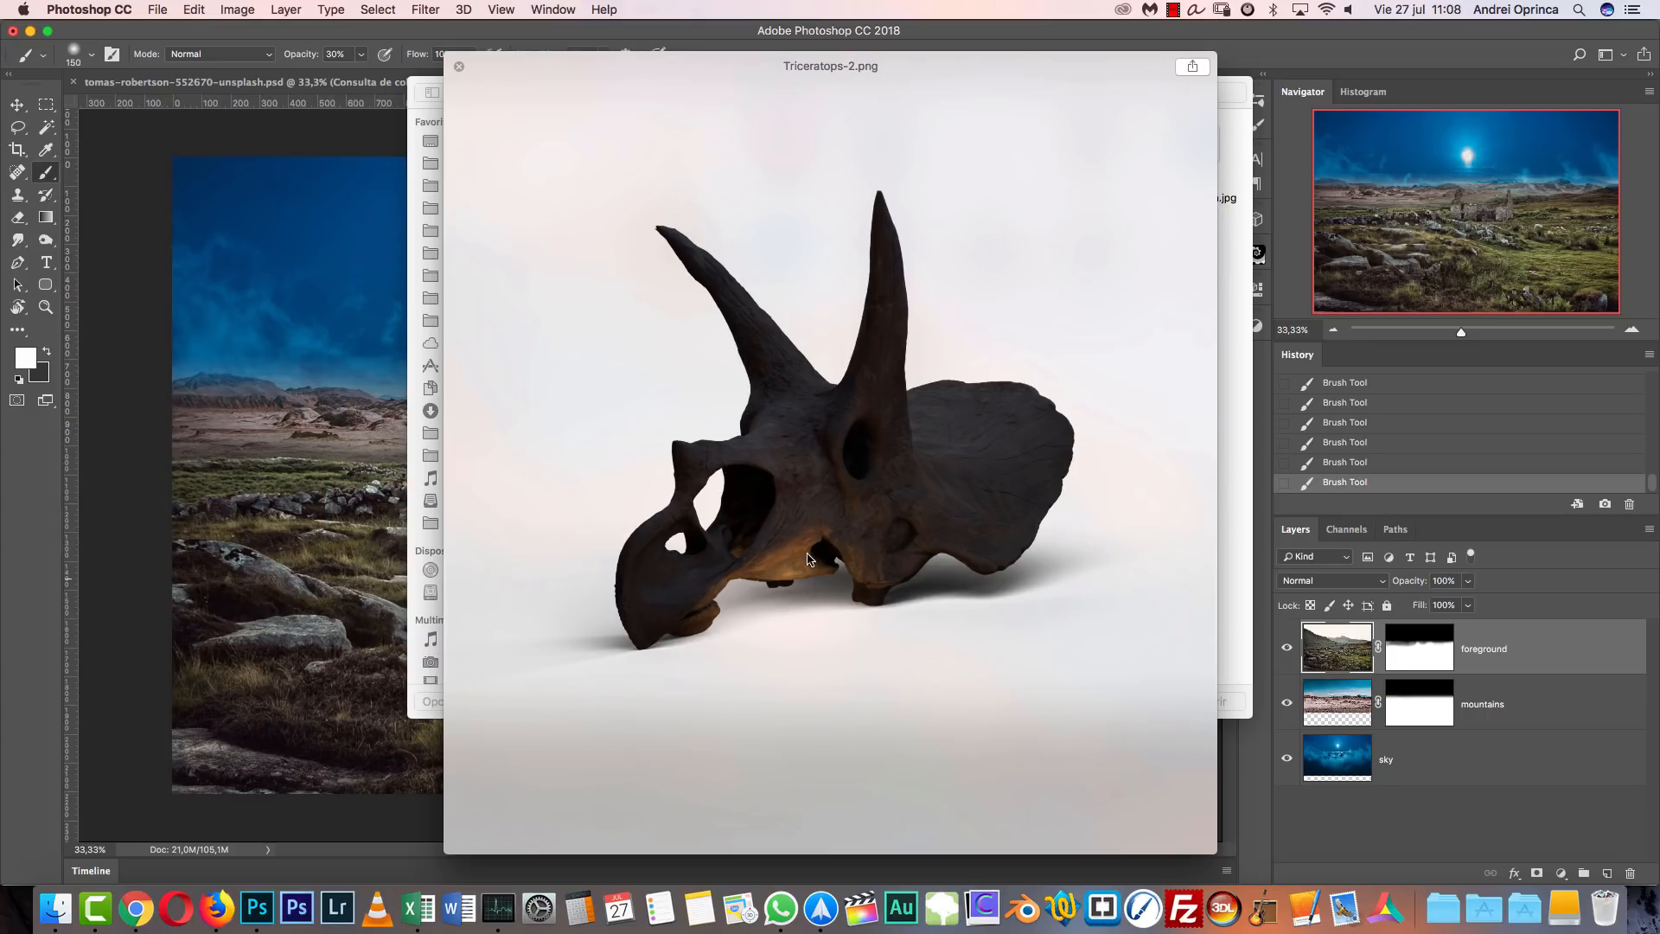
key(Up)
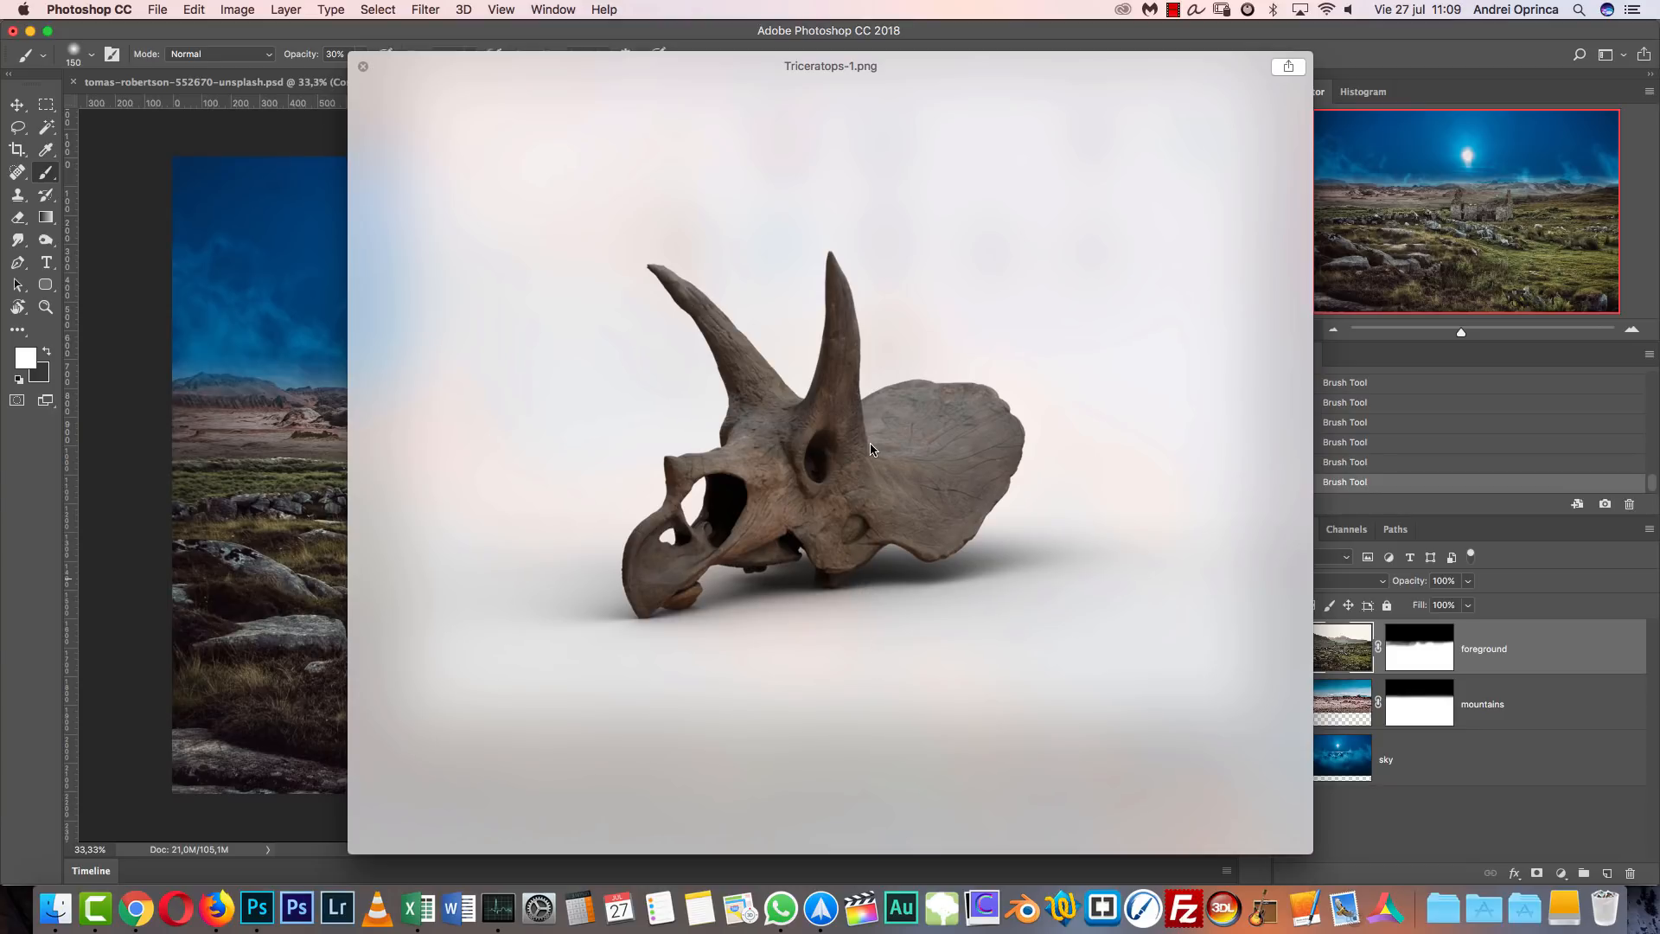
key(space)
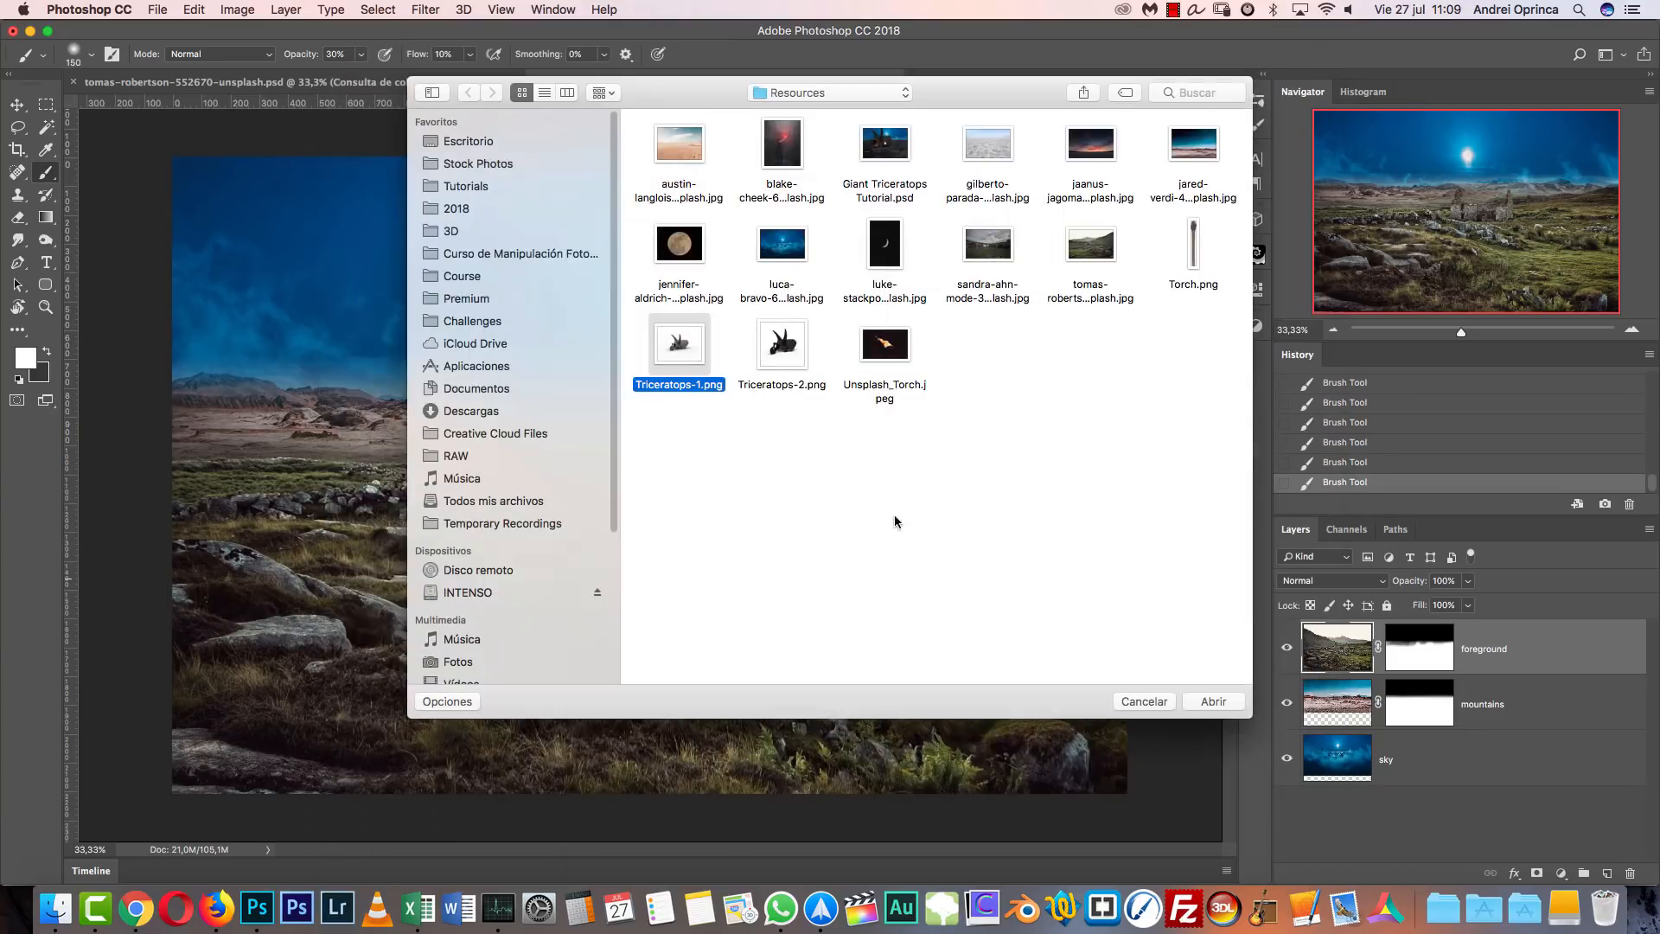
click(785, 362)
click(1220, 702)
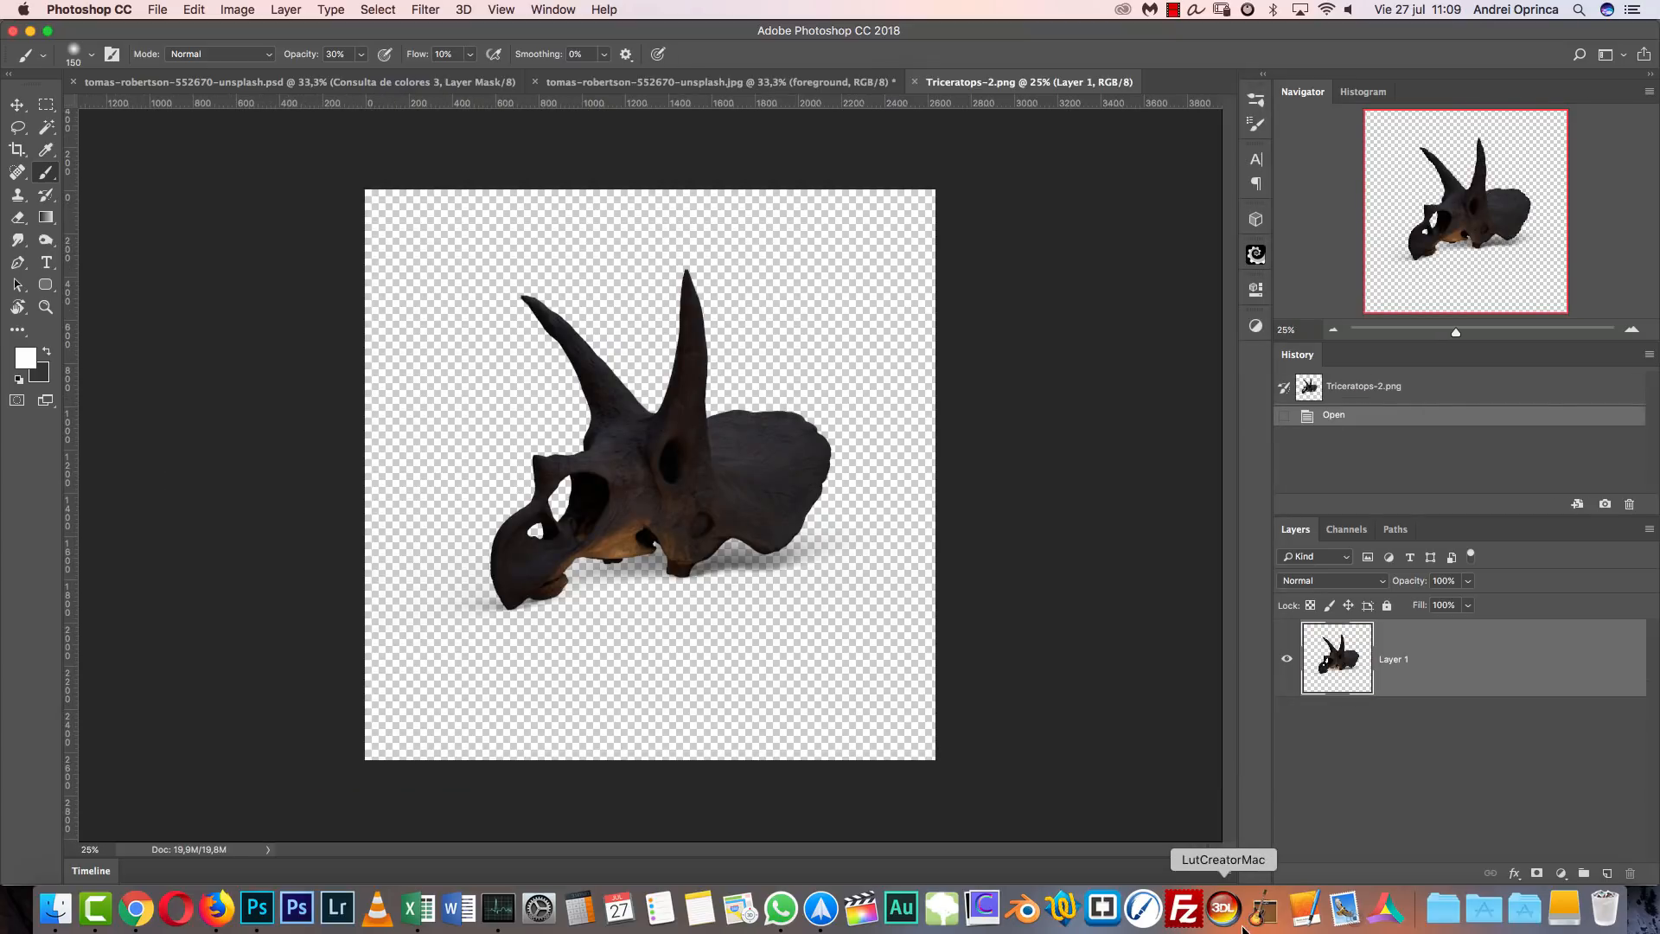
Cut the whole triceratops skull image and close its file without saving.
key(super+a)
key(super+x)
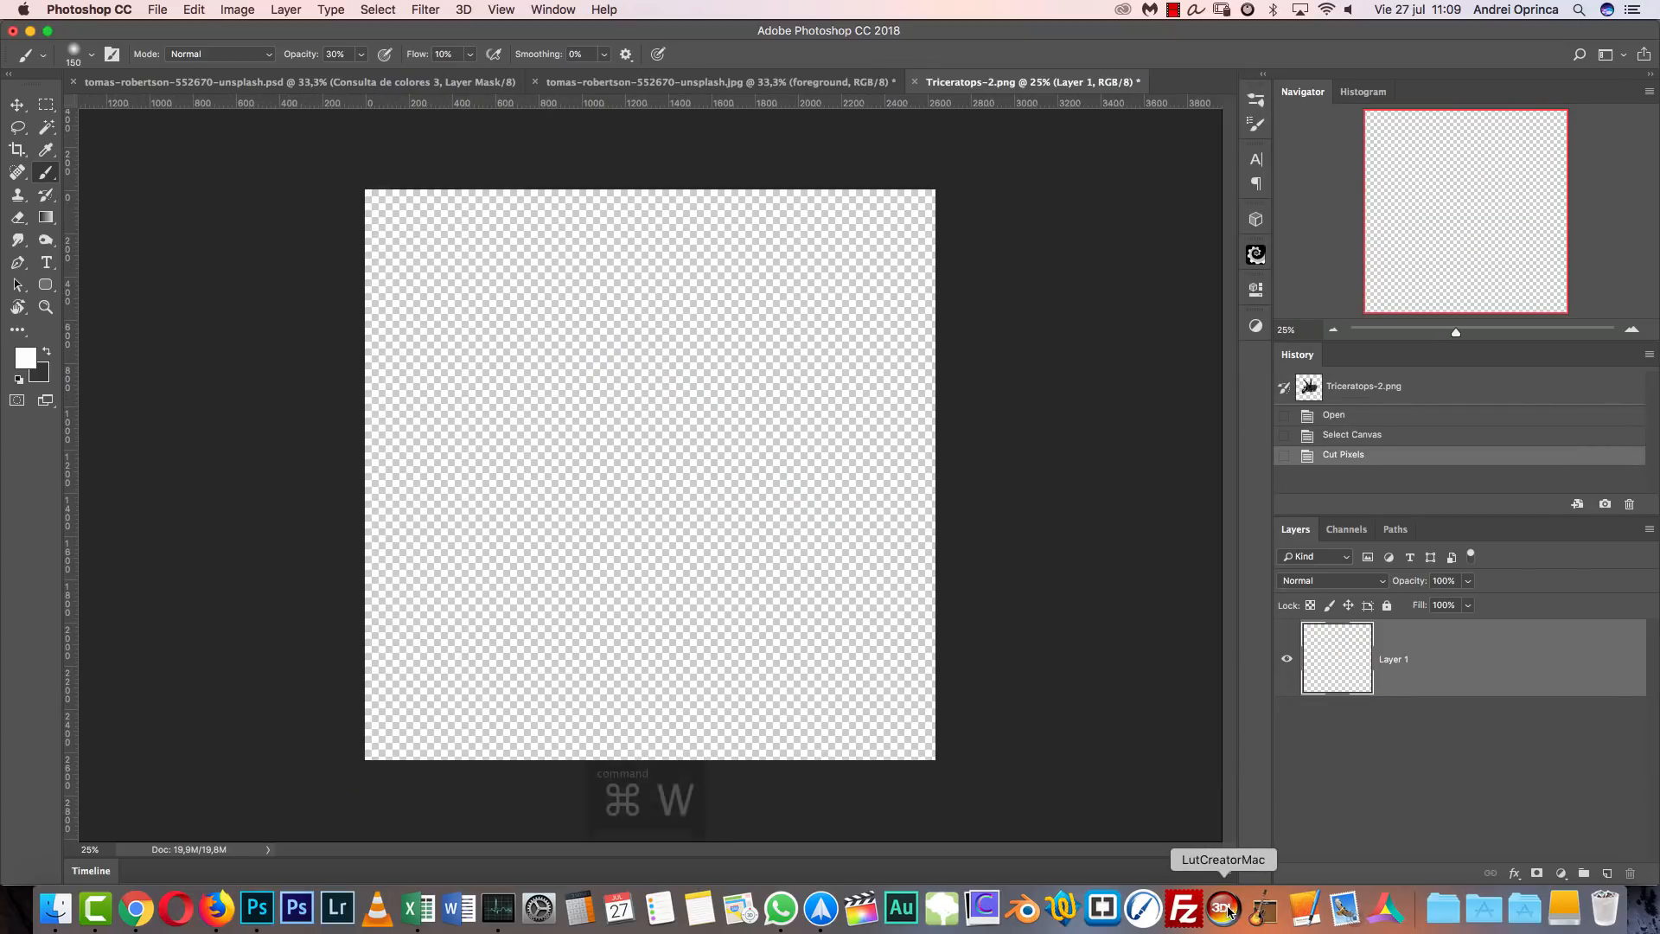
key(super+w)
click(775, 308)
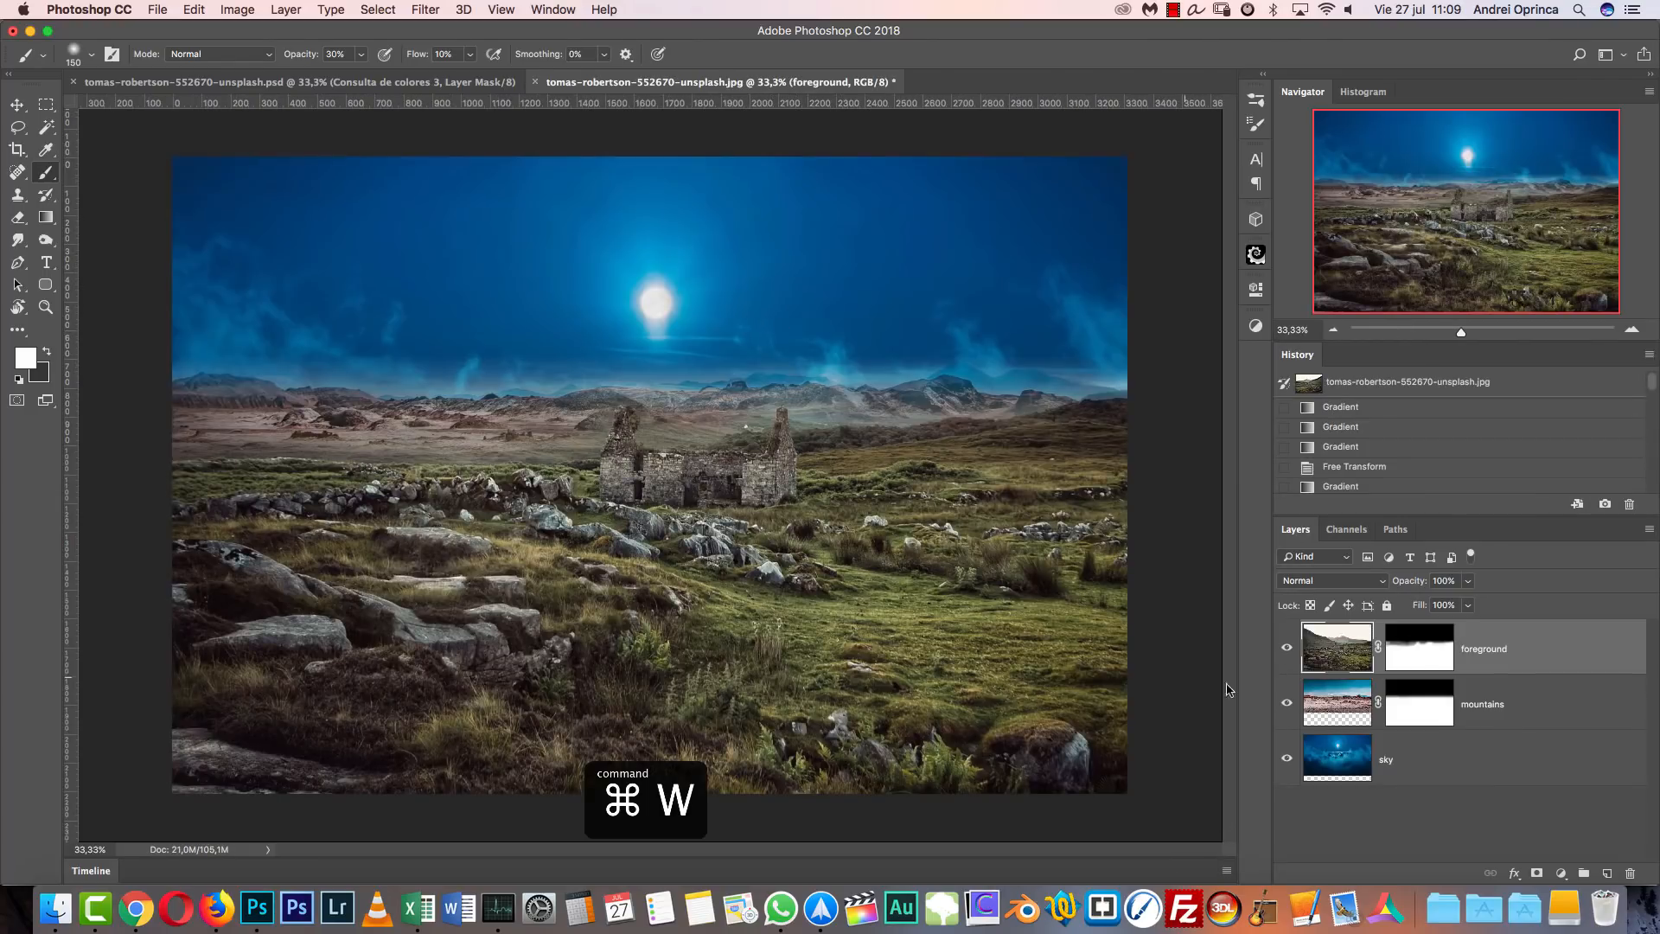
Paste the triceratops skull into the landscape composite and name its layer "skull".
key(super+v)
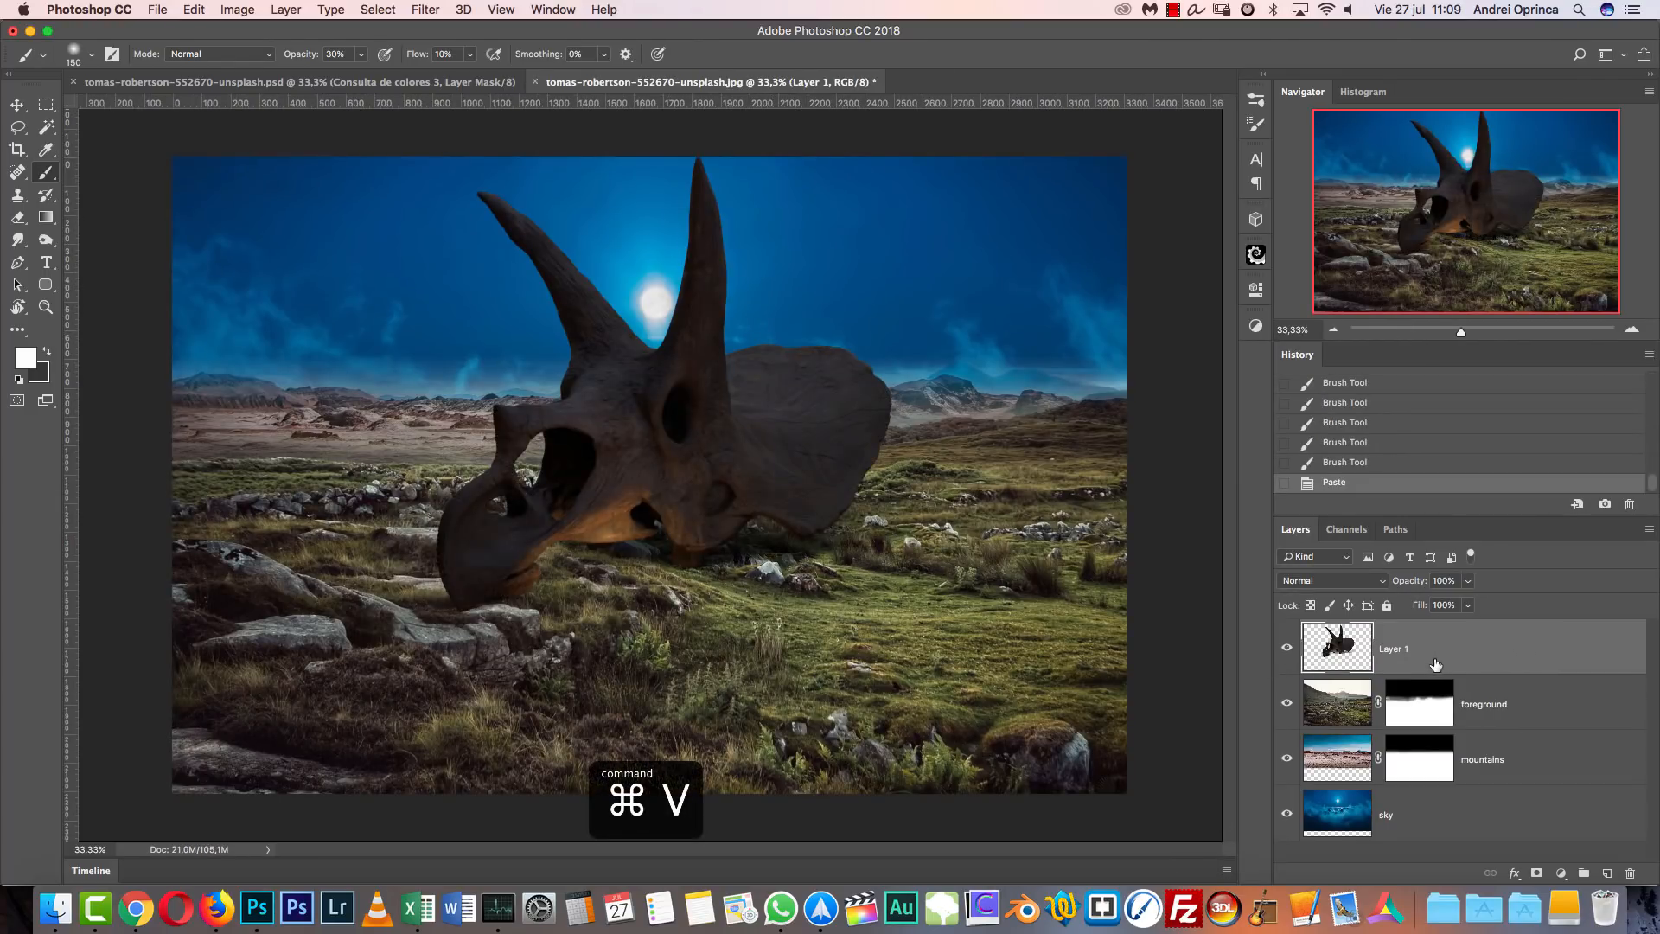
double_click(1394, 649)
text(s)
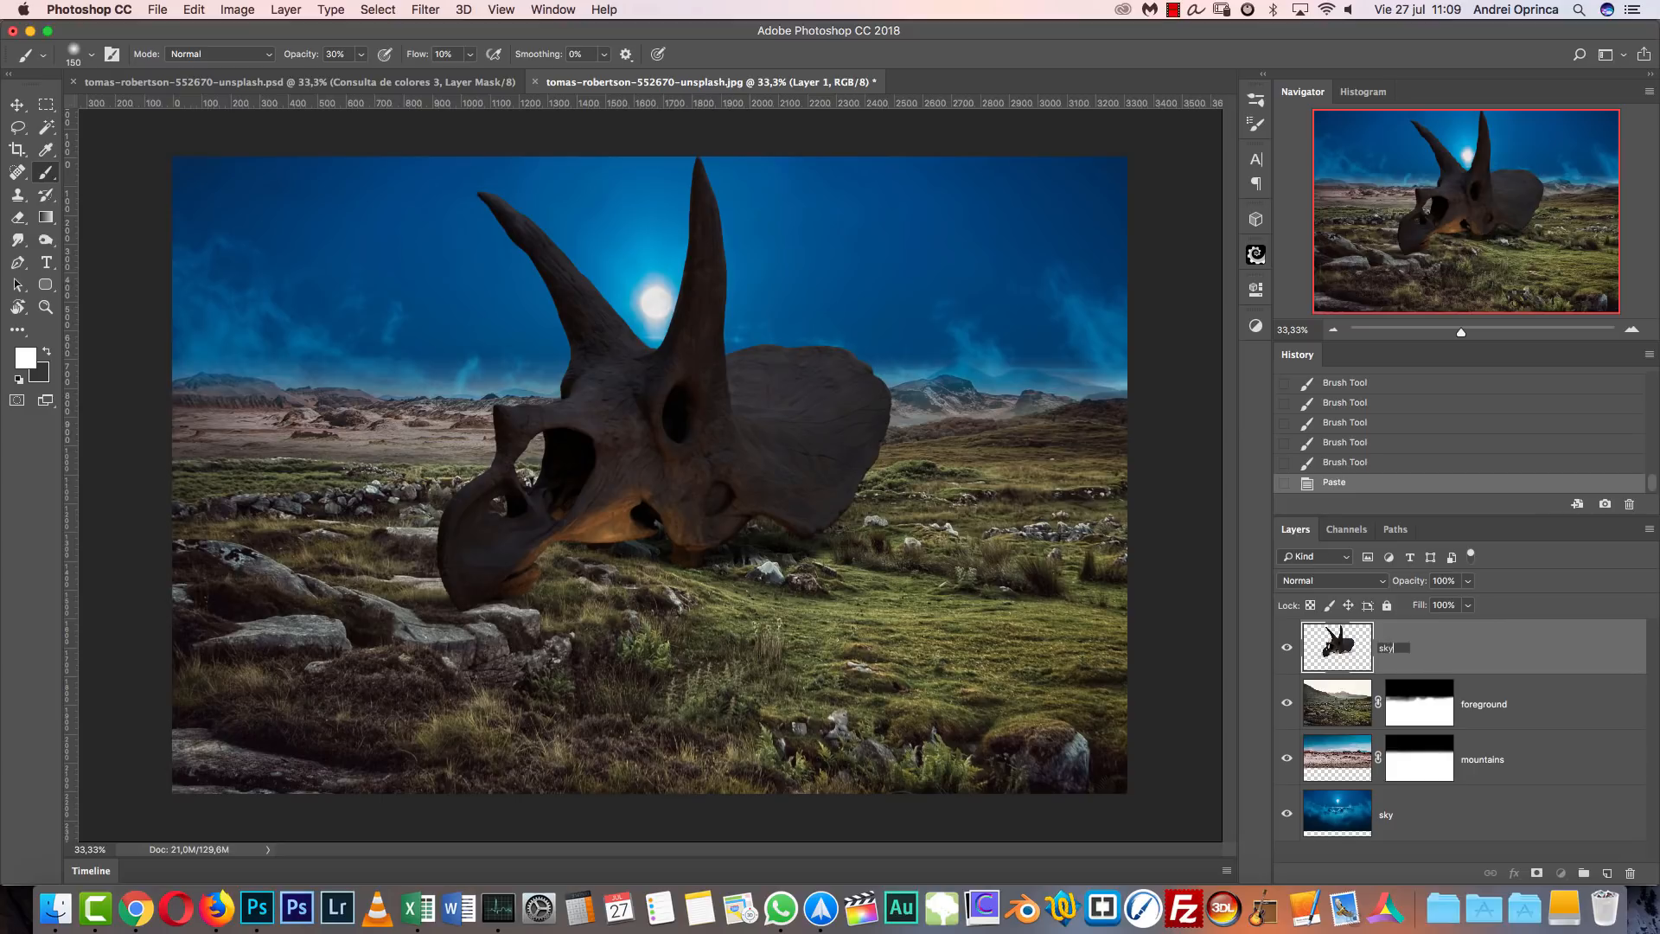
text(kull)
key(Return)
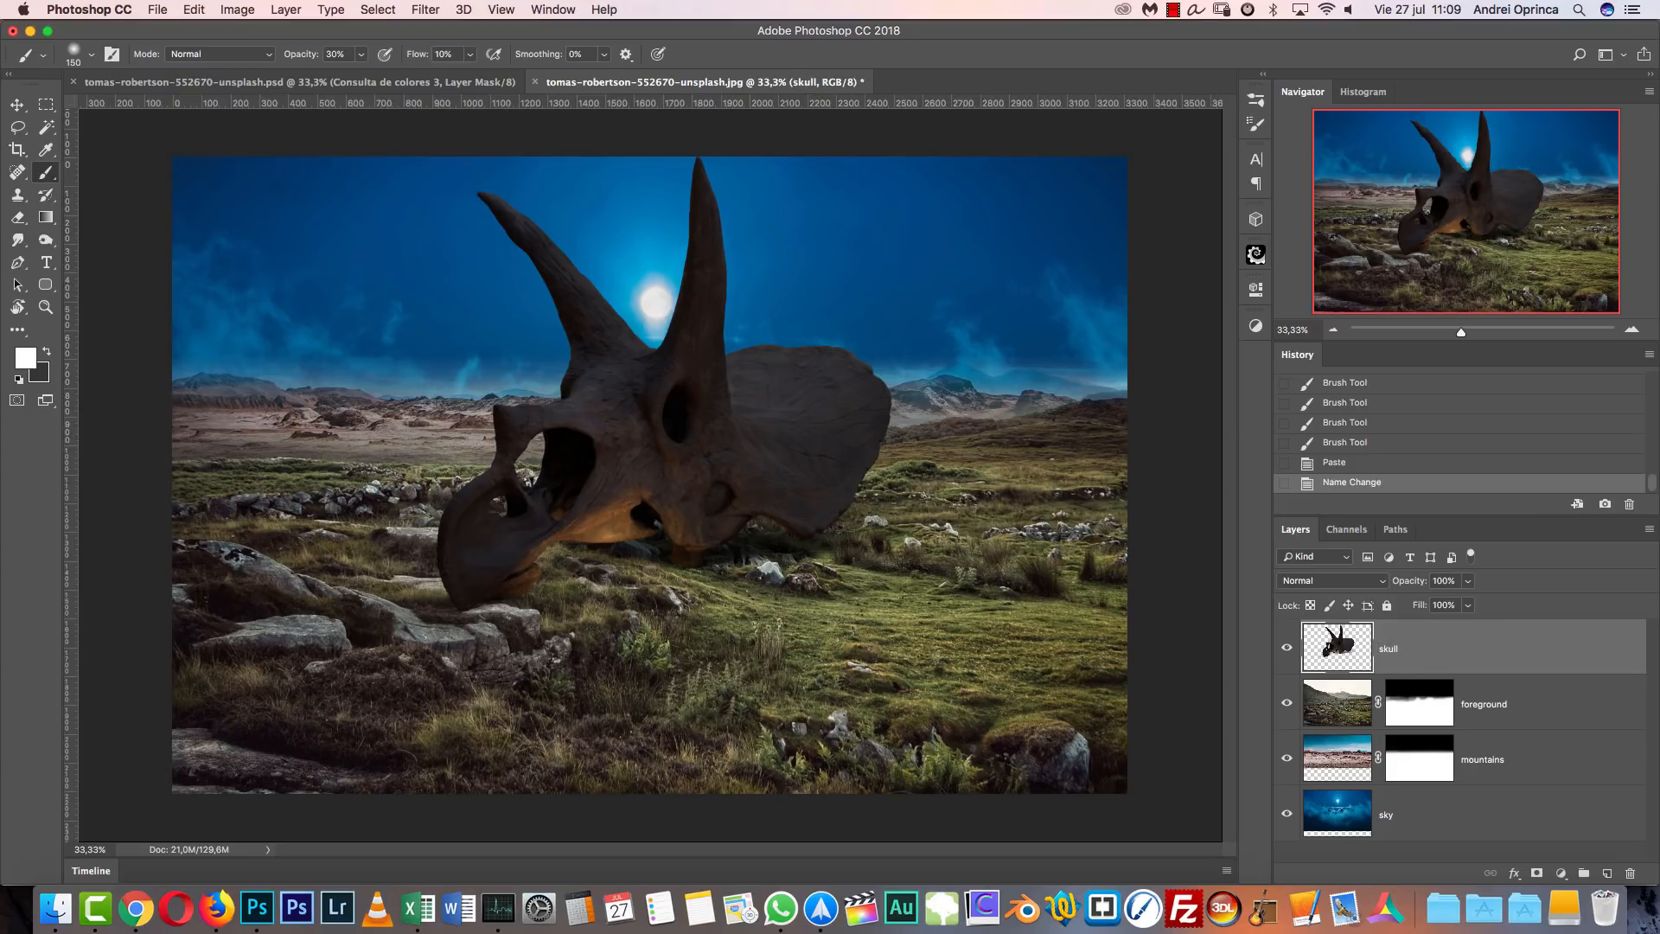
Move the skull to the left so it partly covers the stone ruins.
key(v)
drag(794, 422, 697, 402)
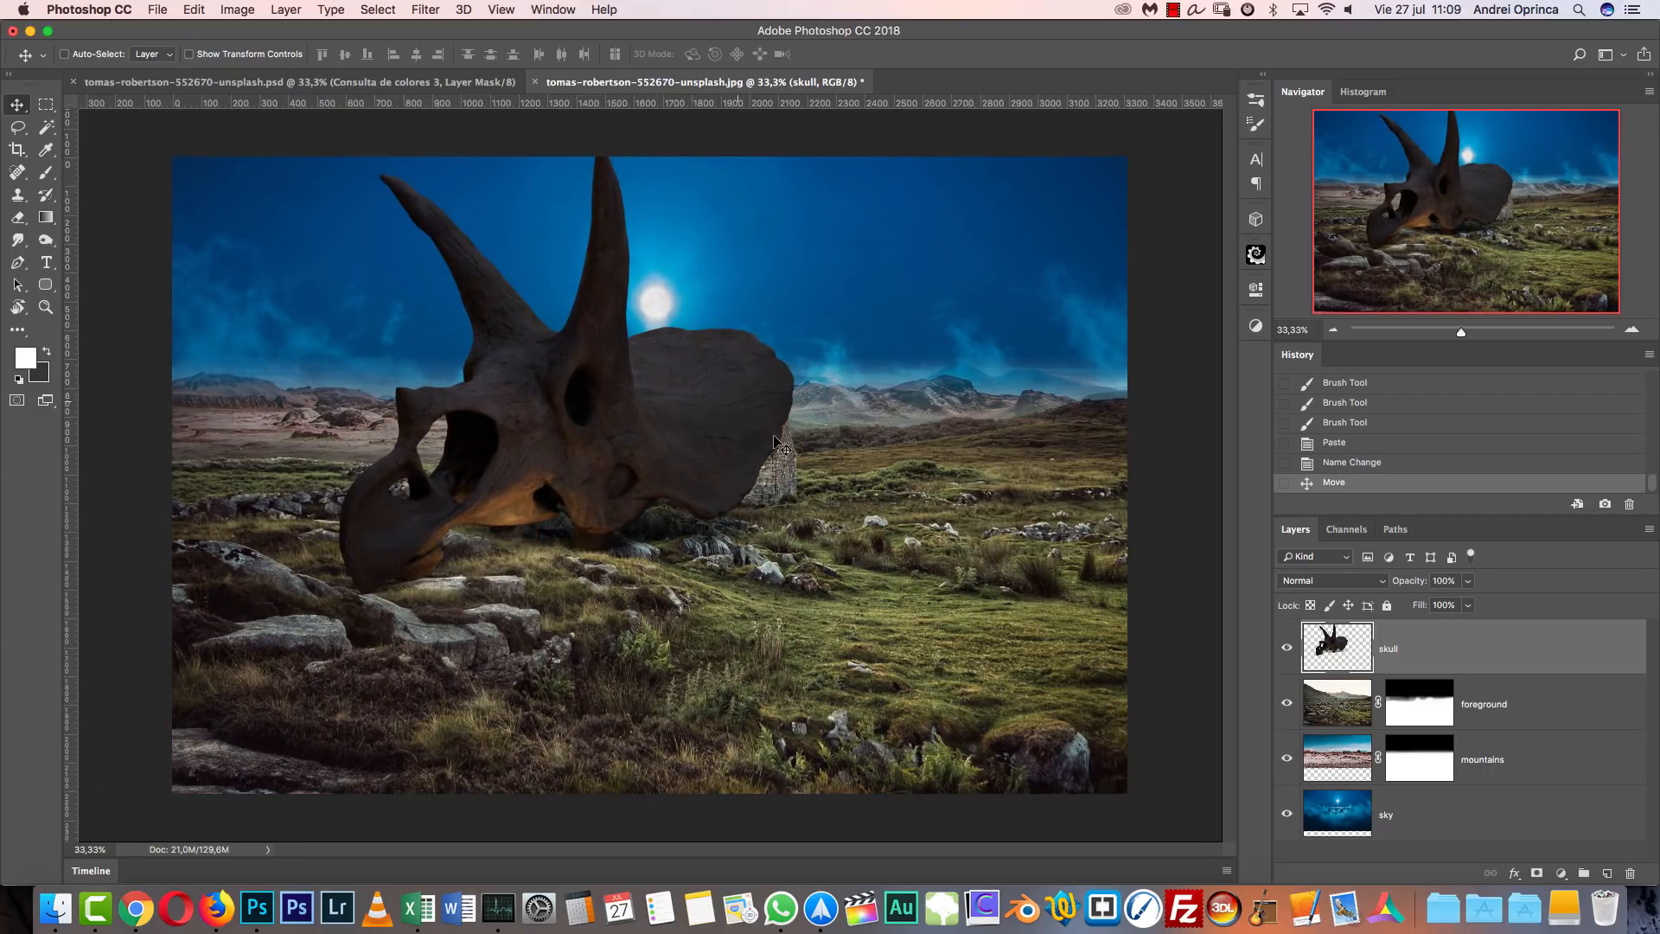
mouse_move(679, 467)
mouse_down()
mouse_move(761, 458)
mouse_move(681, 470)
mouse_up()
drag(670, 468, 630, 460)
Check the skull's base against the rocks at 100% and shift it slightly further left, leaving more of the ruins uncovered.
key(super+1)
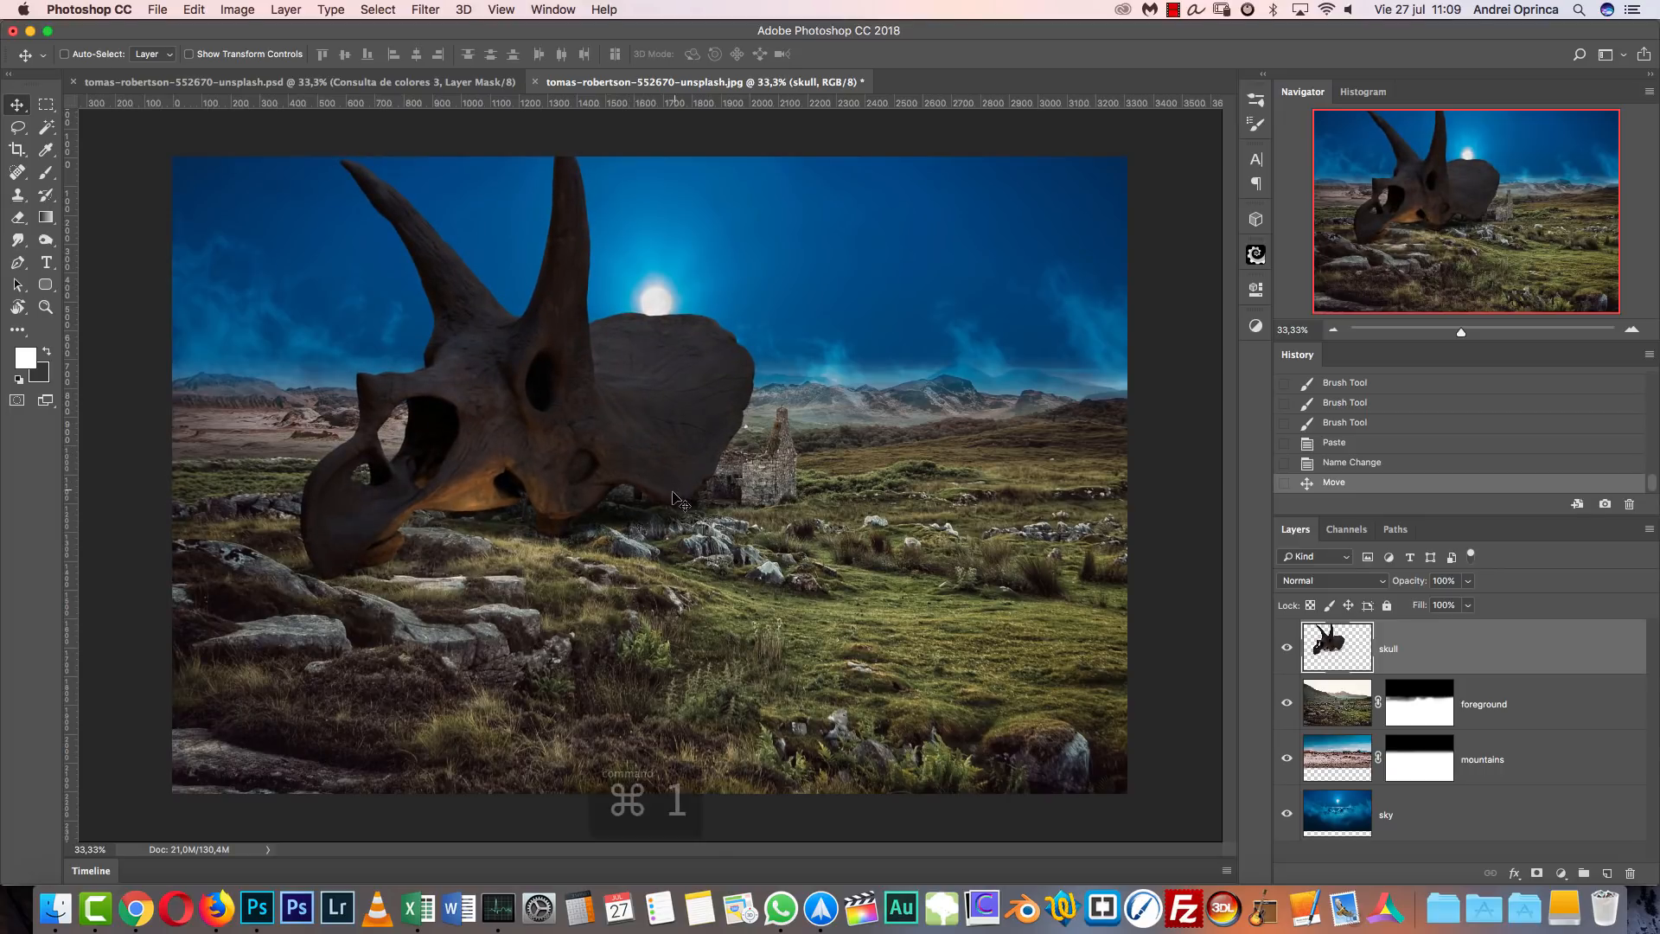
drag(653, 536, 806, 475)
drag(709, 457, 1060, 442)
drag(653, 412, 560, 424)
drag(1085, 416, 572, 589)
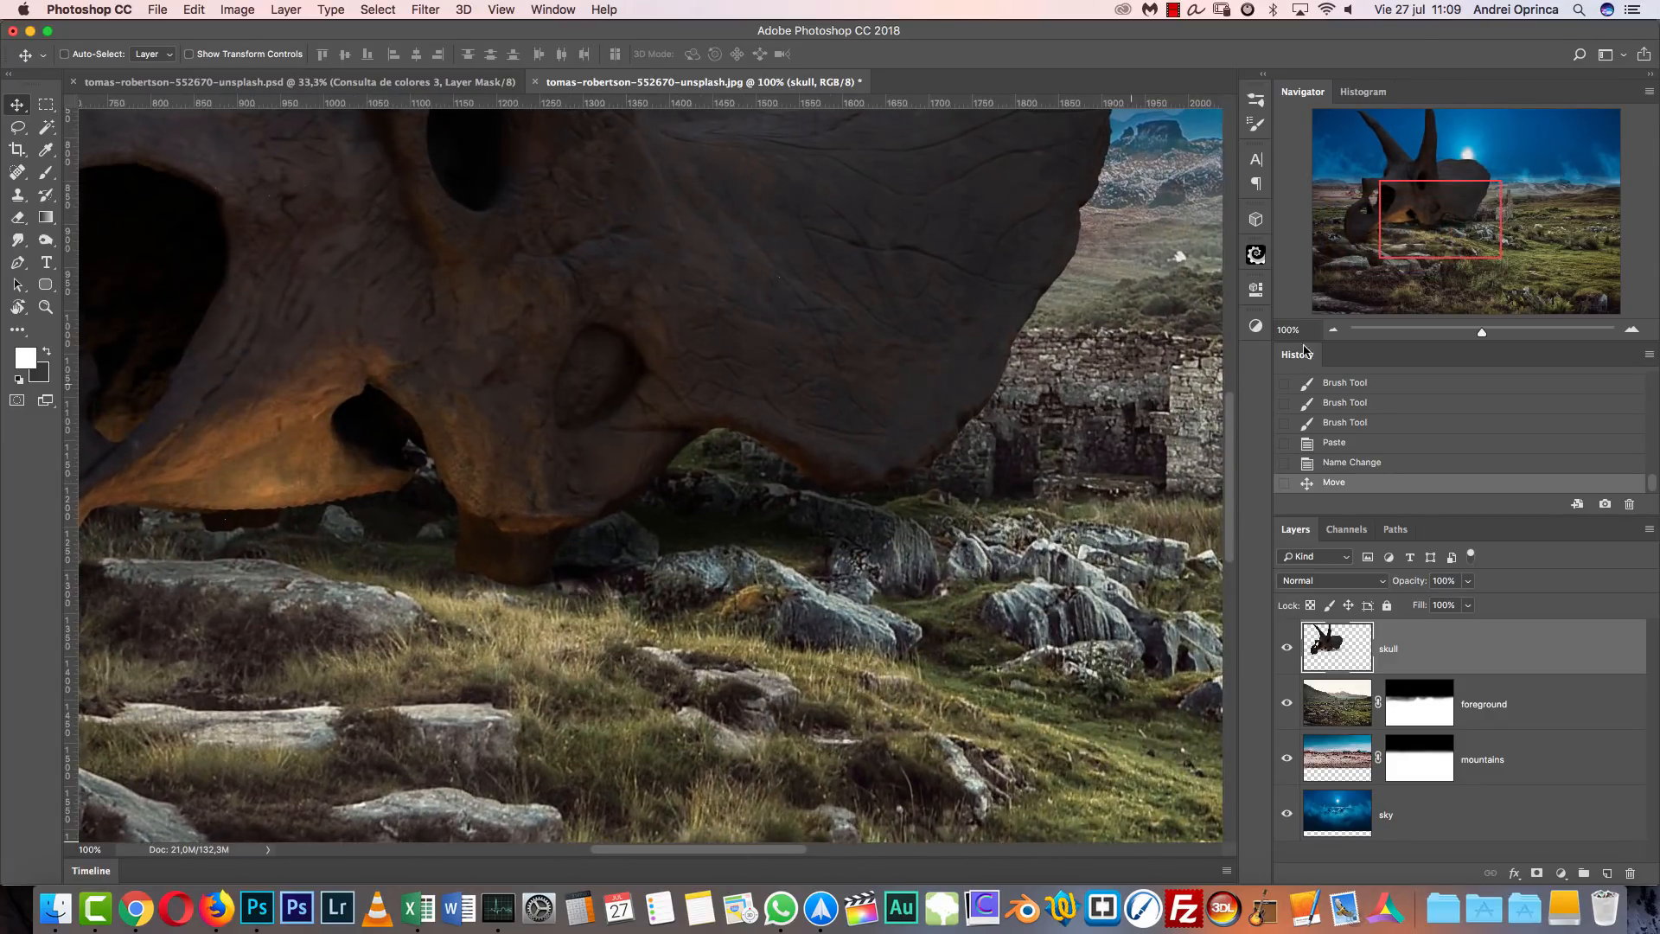
click(1333, 330)
click(1333, 330)
click(1334, 329)
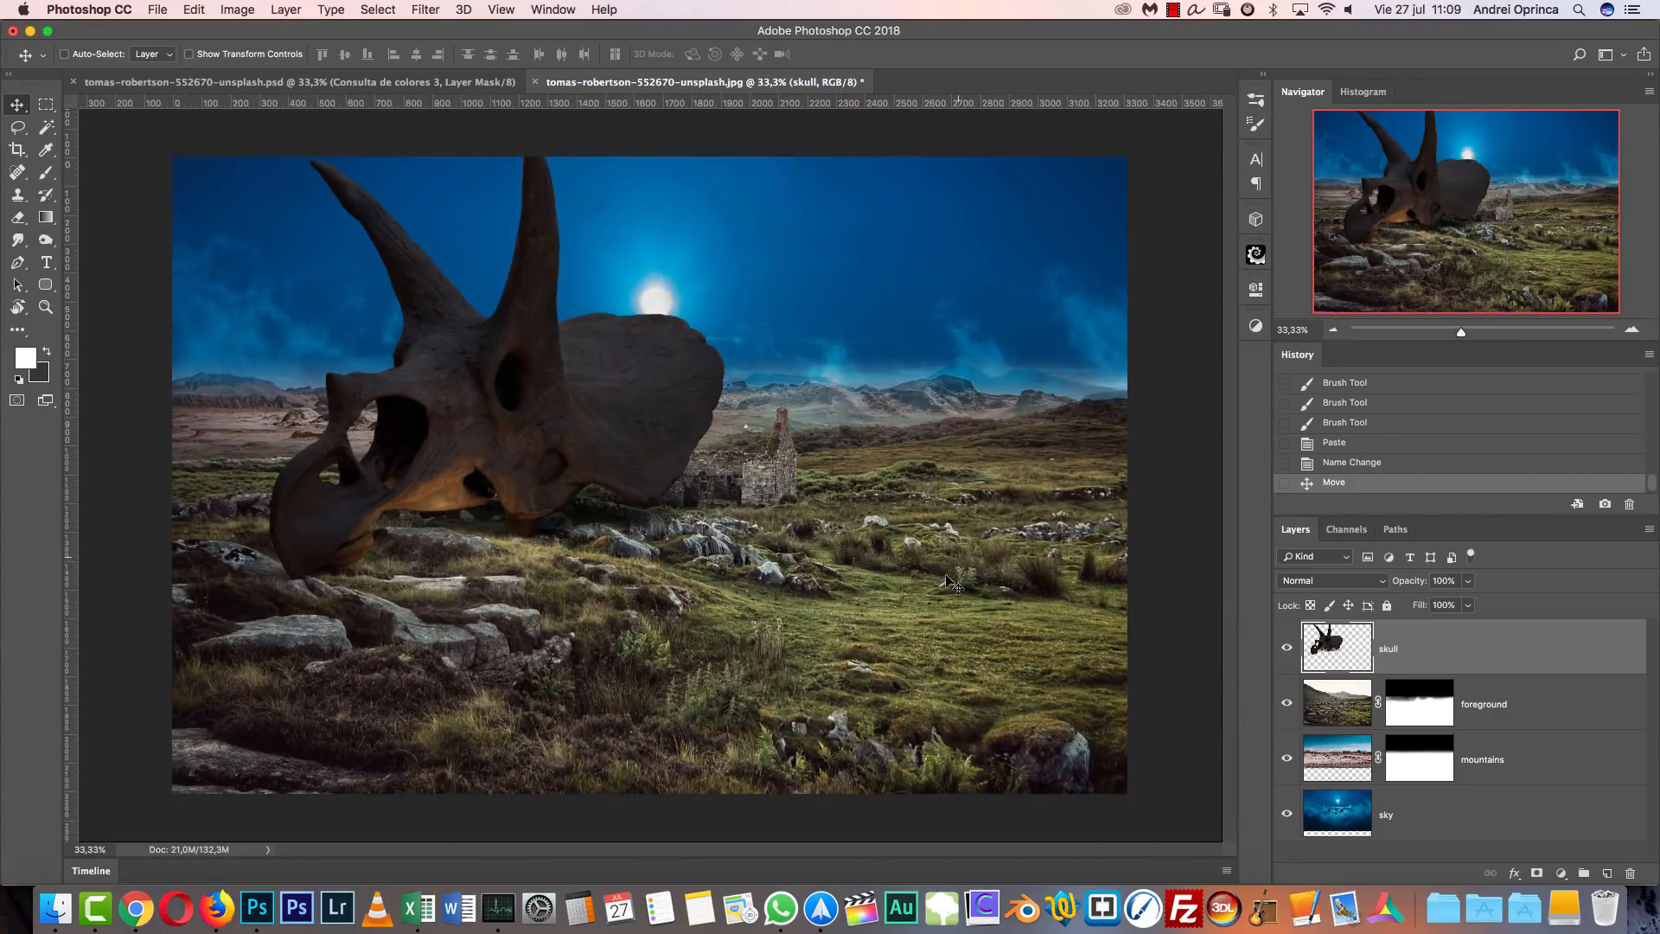
Place the Honda Quad Bike from the PixelSquid Dinosaurs collection into the scene and spin it to a nearly frontal view.
click(1255, 254)
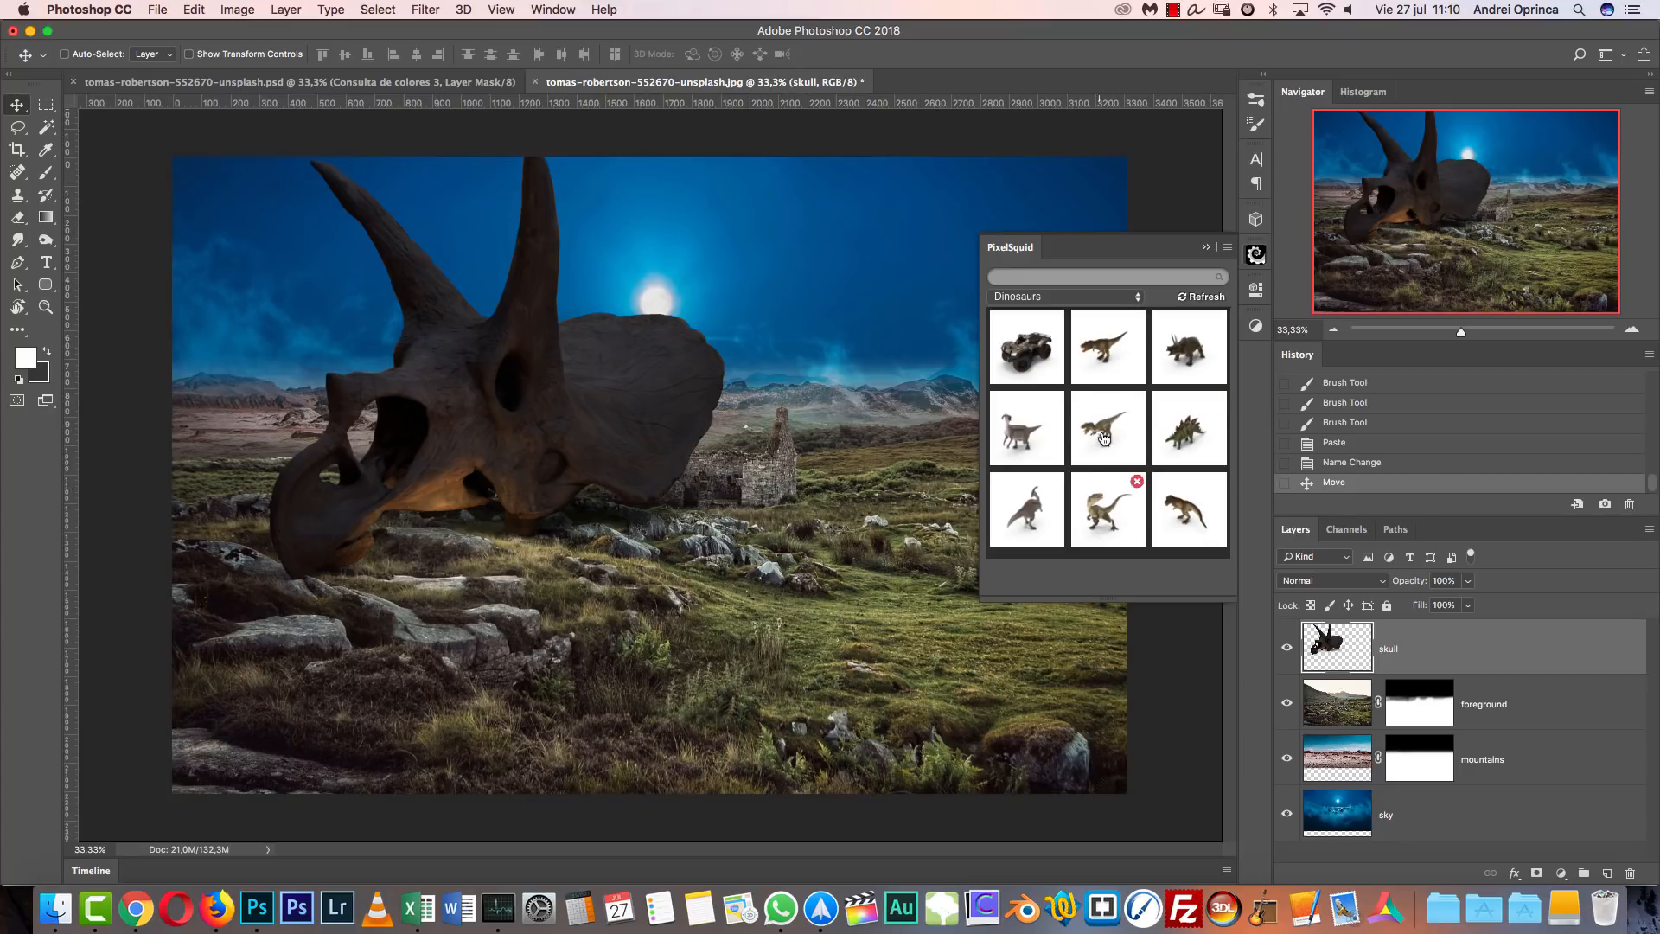
click(1029, 355)
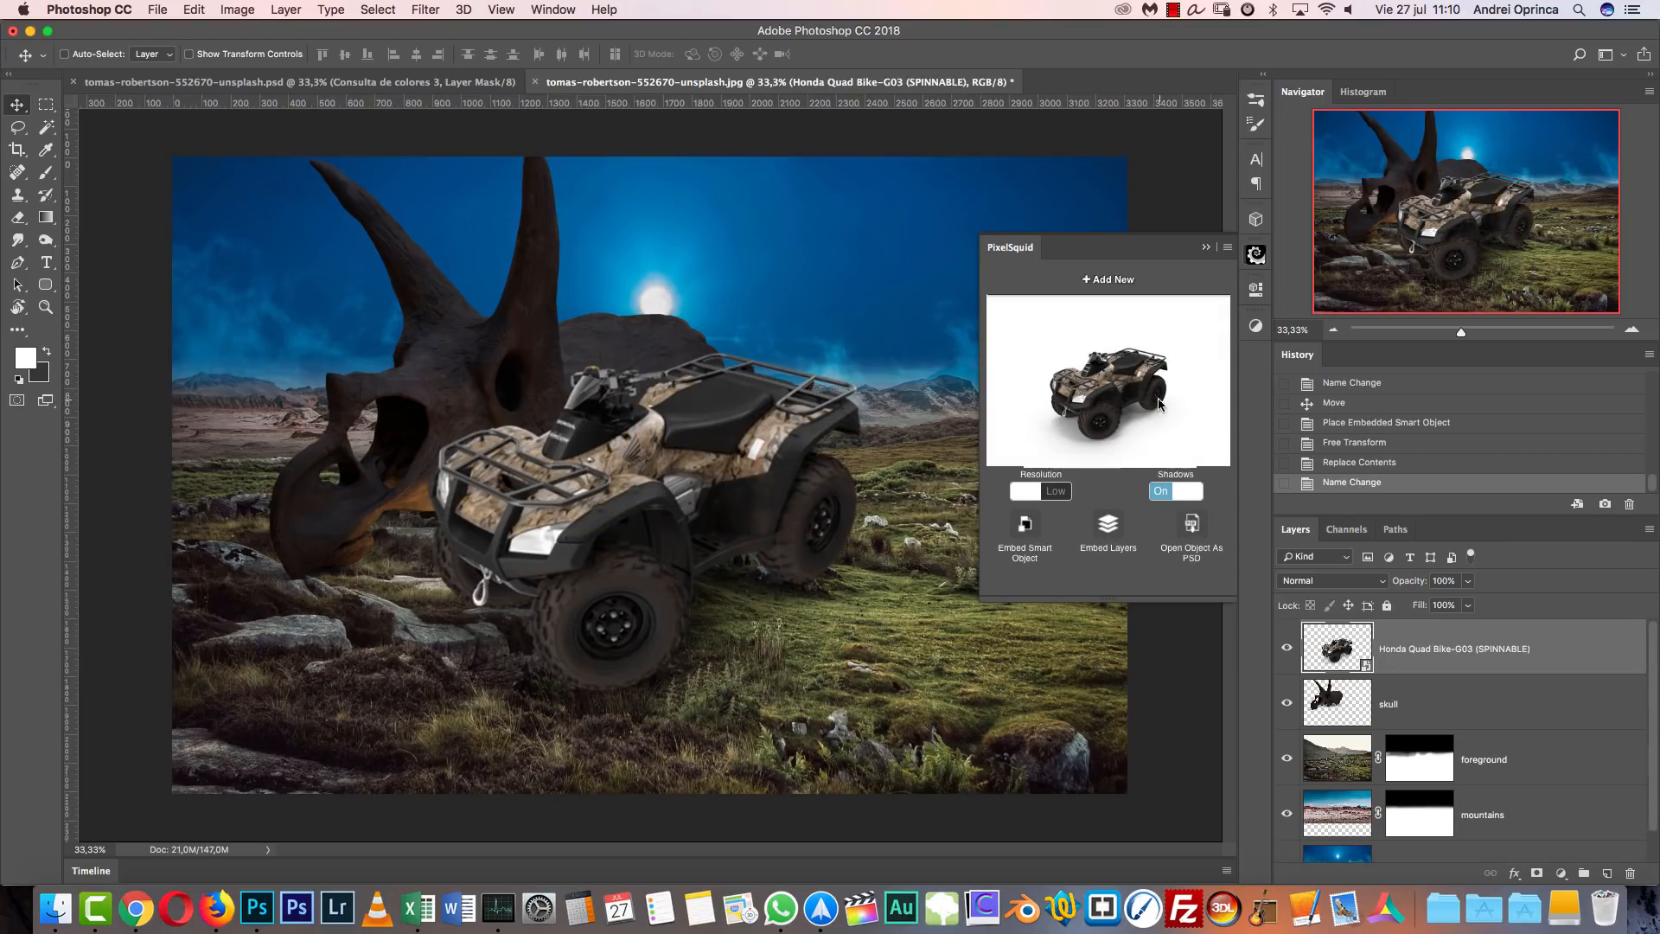
mouse_move(1136, 426)
mouse_down()
mouse_move(1120, 415)
mouse_move(1151, 406)
mouse_up()
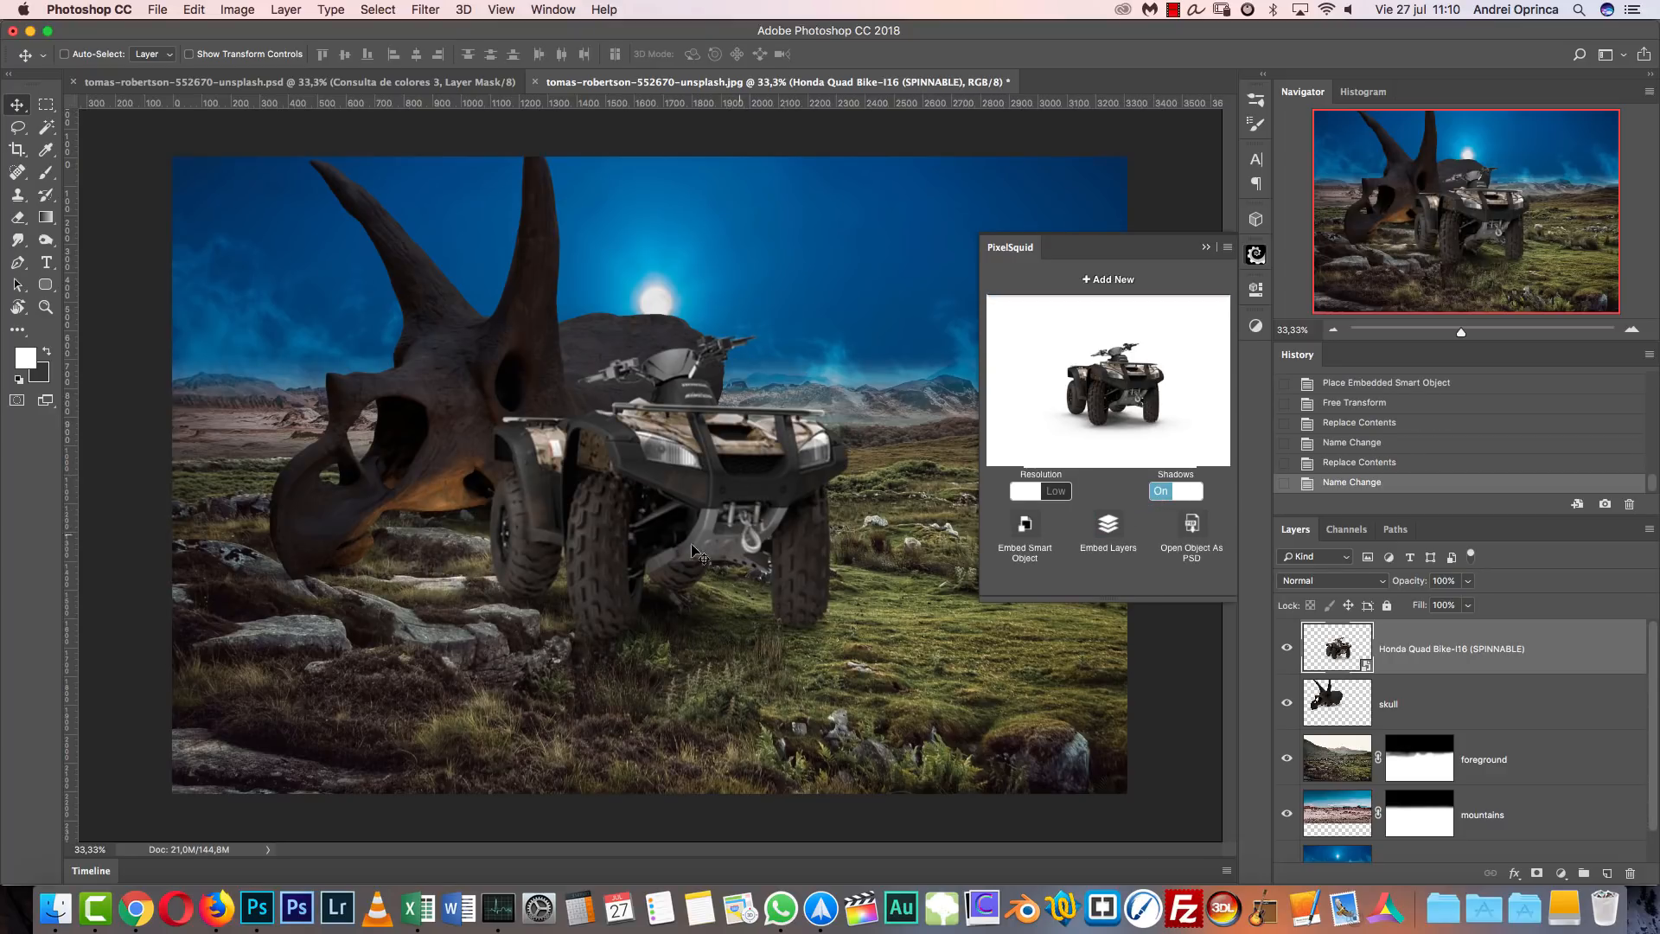
Set the quad bike to high resolution and spin it to a front three-quarter view, keeping shadows on.
click(1071, 499)
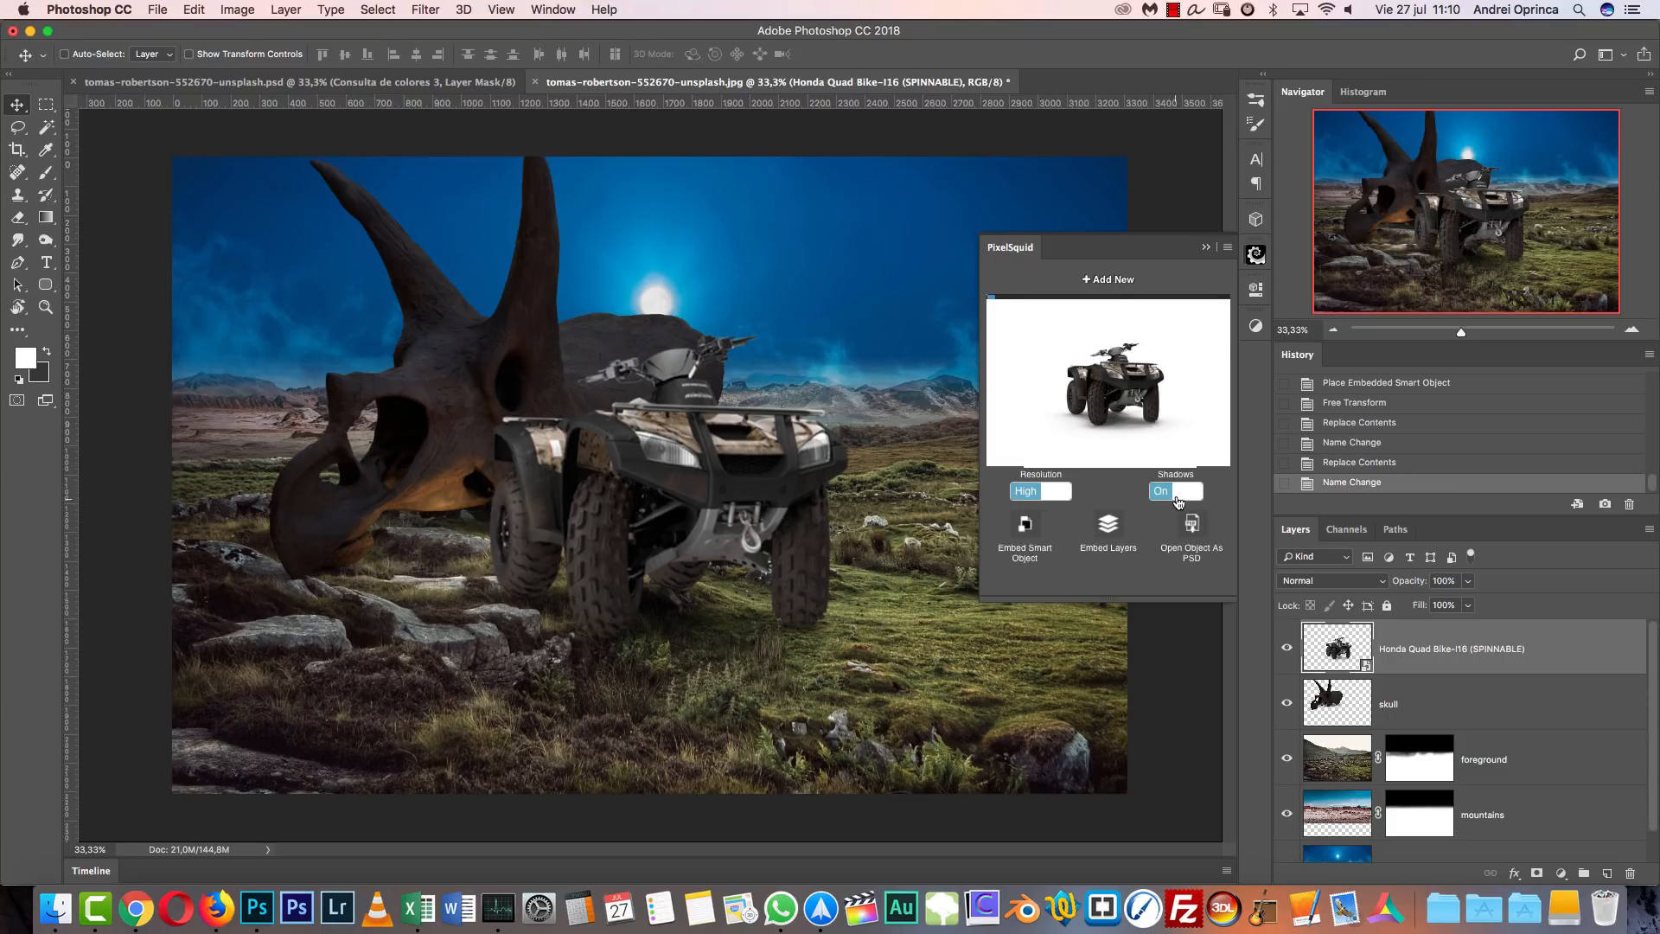
click(1162, 491)
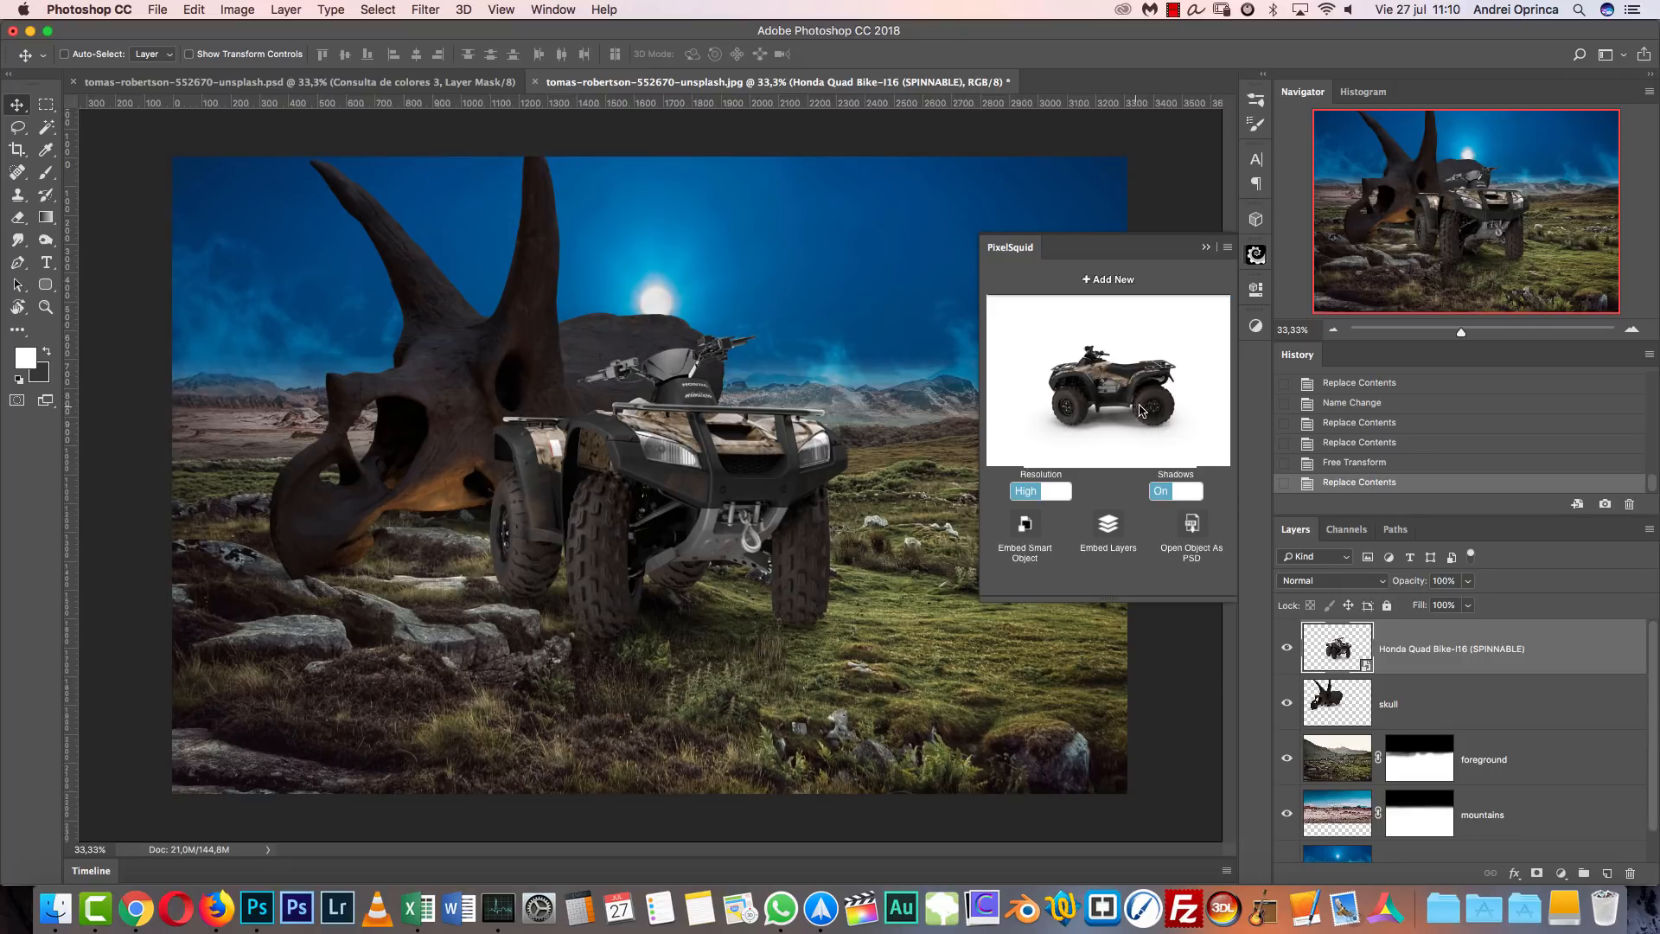
drag(1137, 406, 1157, 403)
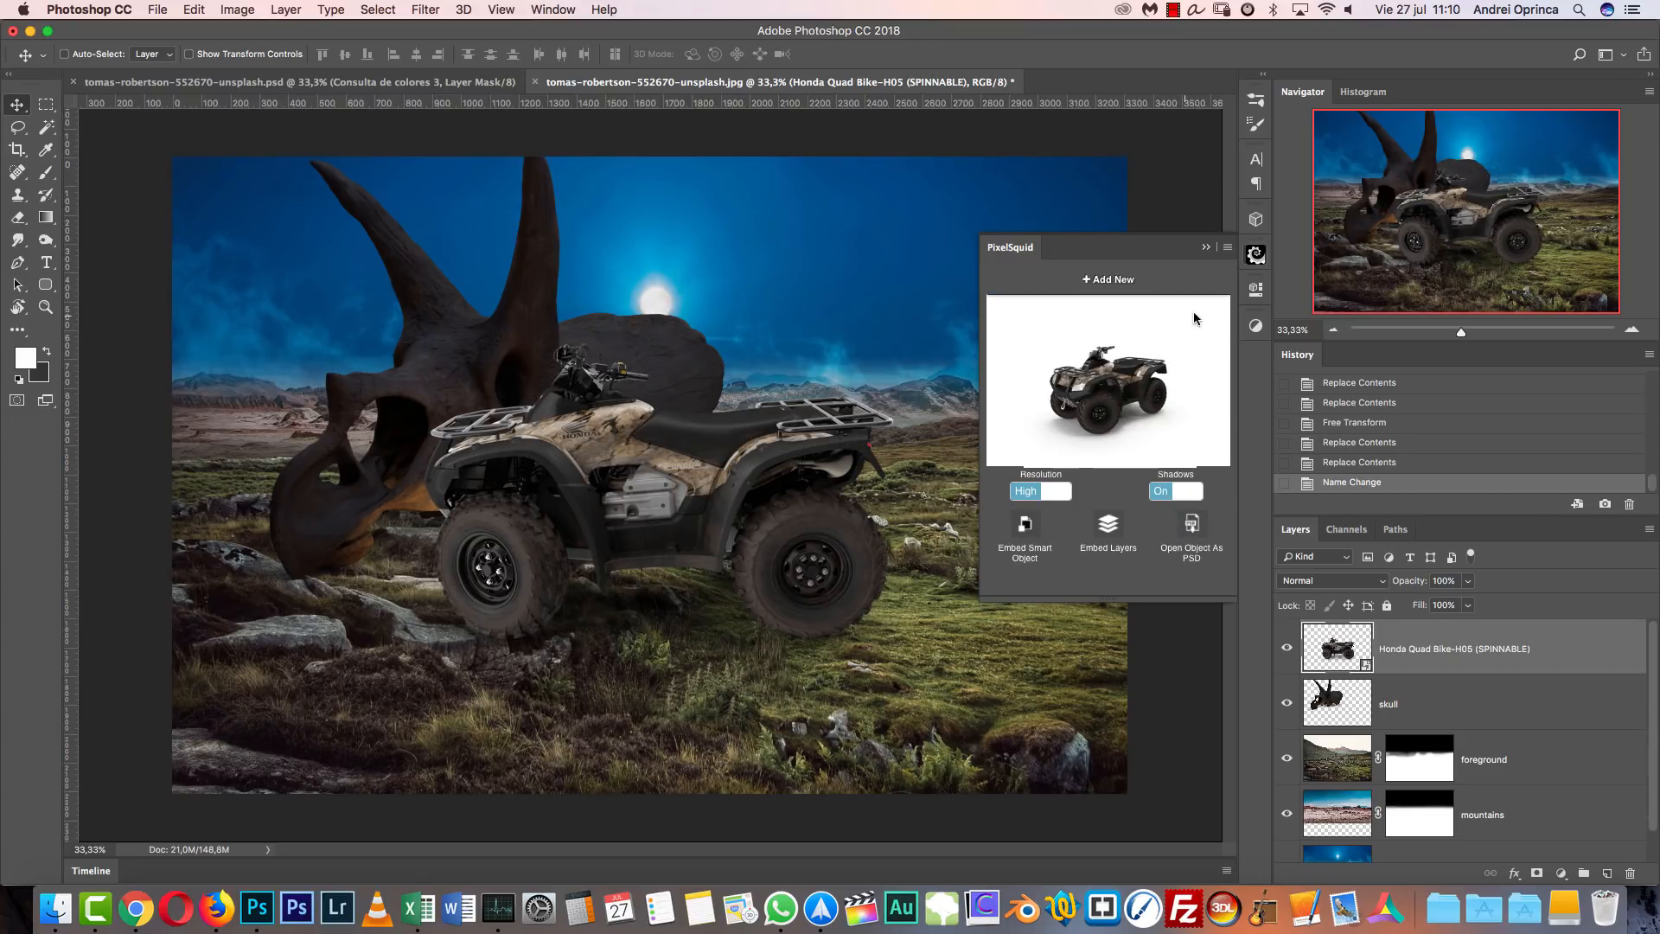
click(1207, 249)
Shrink the quad bike and place it on the grass right of the ruins, and shift the skull slightly further left.
key(super+t)
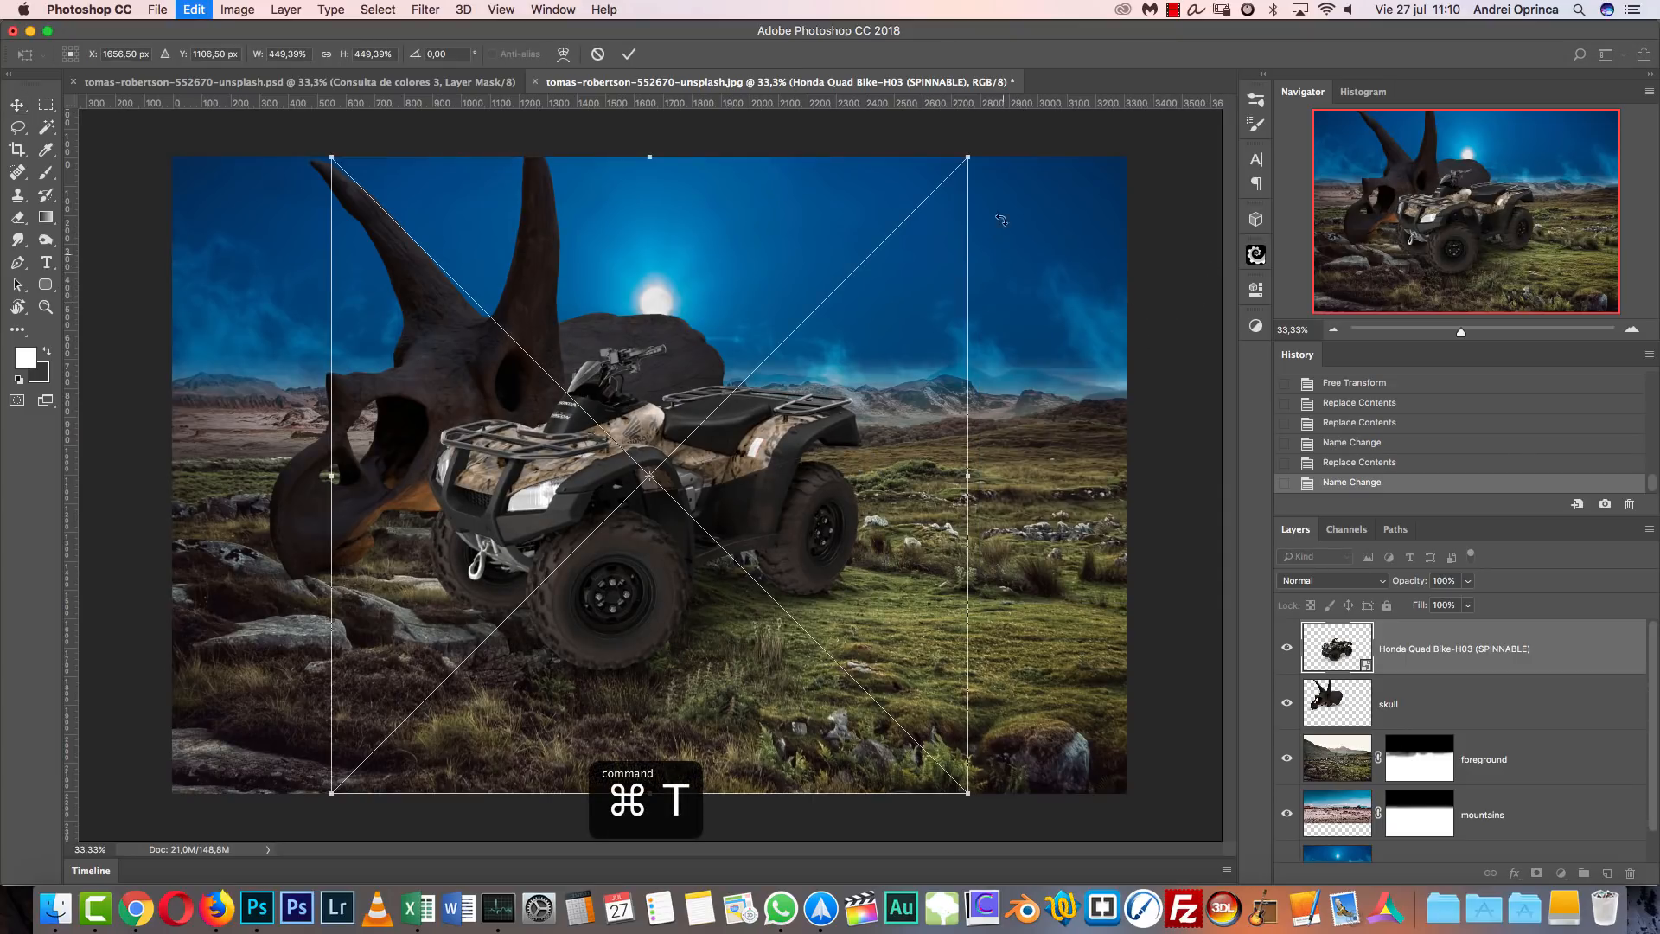
drag(967, 157, 796, 457)
drag(671, 487, 1030, 587)
mouse_move(1086, 496)
mouse_down()
mouse_move(1062, 520)
mouse_move(1096, 487)
mouse_up()
drag(1051, 537, 1061, 540)
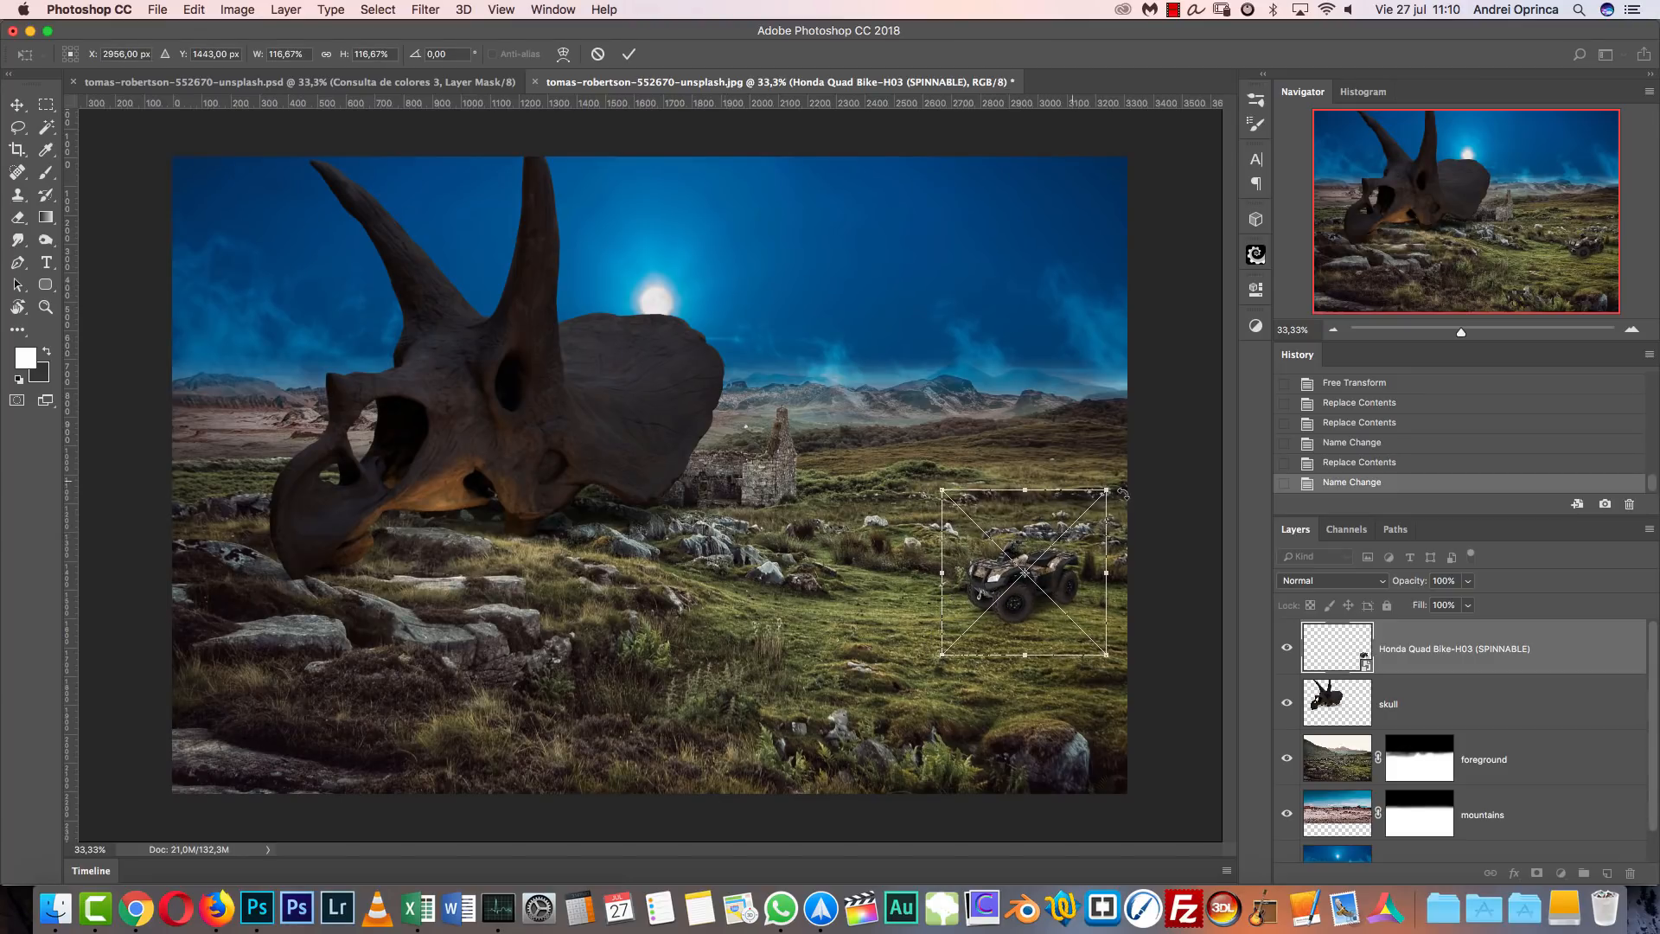
mouse_move(1106, 489)
mouse_down()
mouse_move(1075, 507)
mouse_move(1111, 484)
mouse_move(1094, 488)
mouse_up()
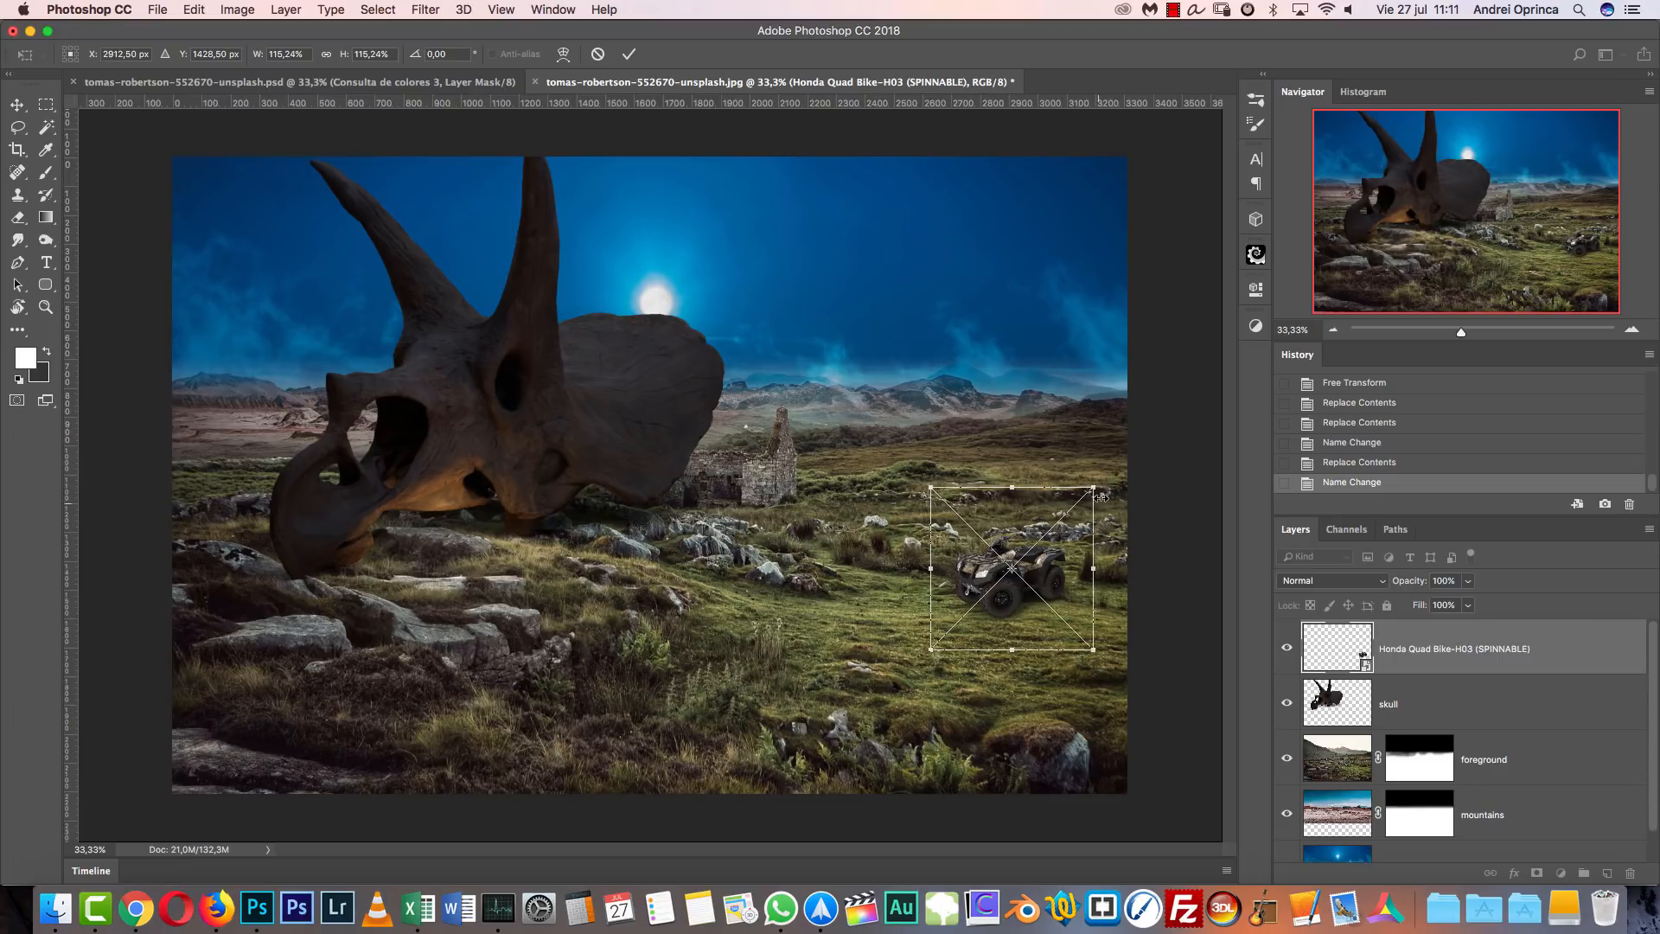
drag(1094, 487, 990, 553)
key(Return)
super+click(623, 434)
drag(622, 434, 603, 433)
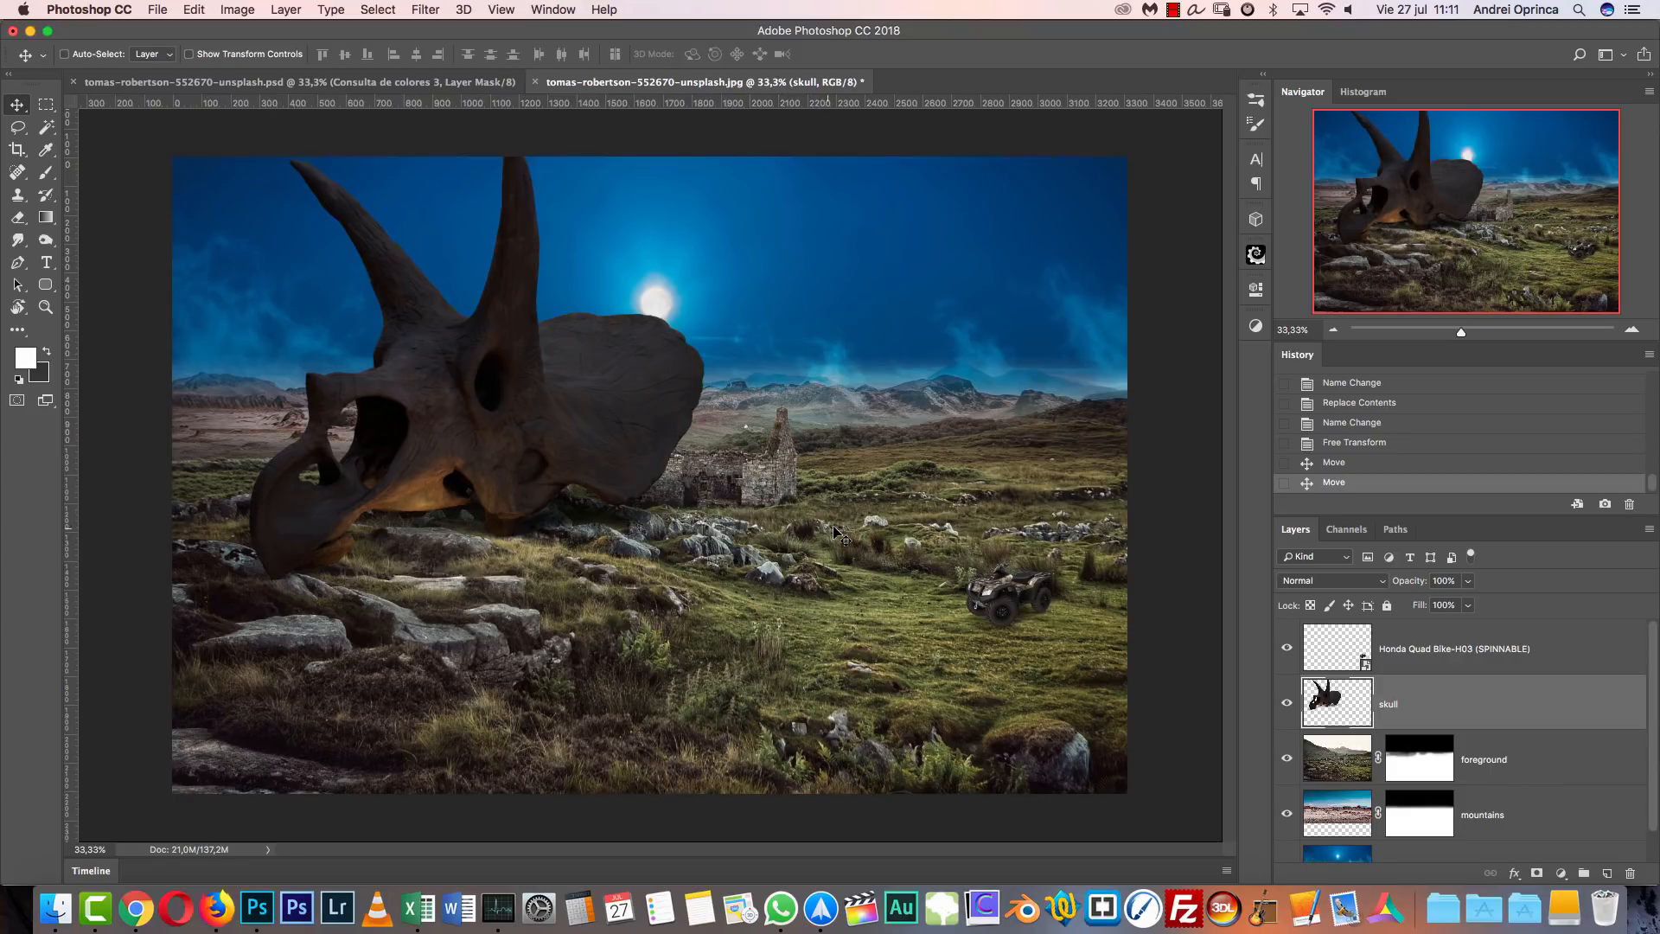
Open the full moon photo from the Resources folder.
key(super+o)
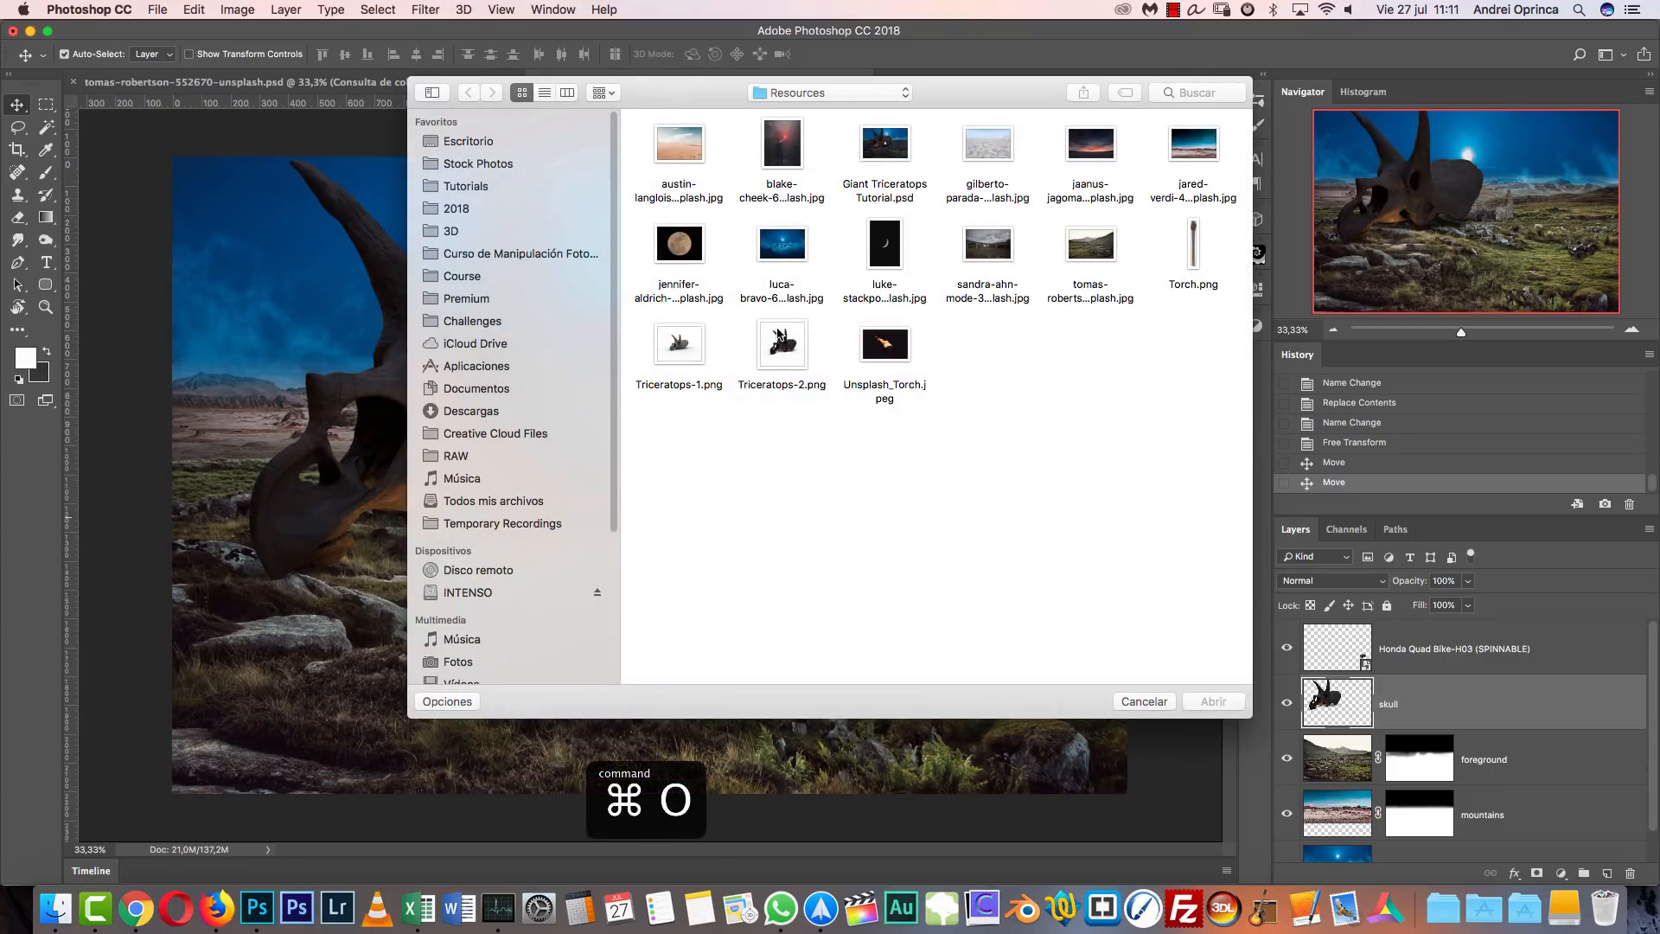
click(680, 253)
click(1213, 702)
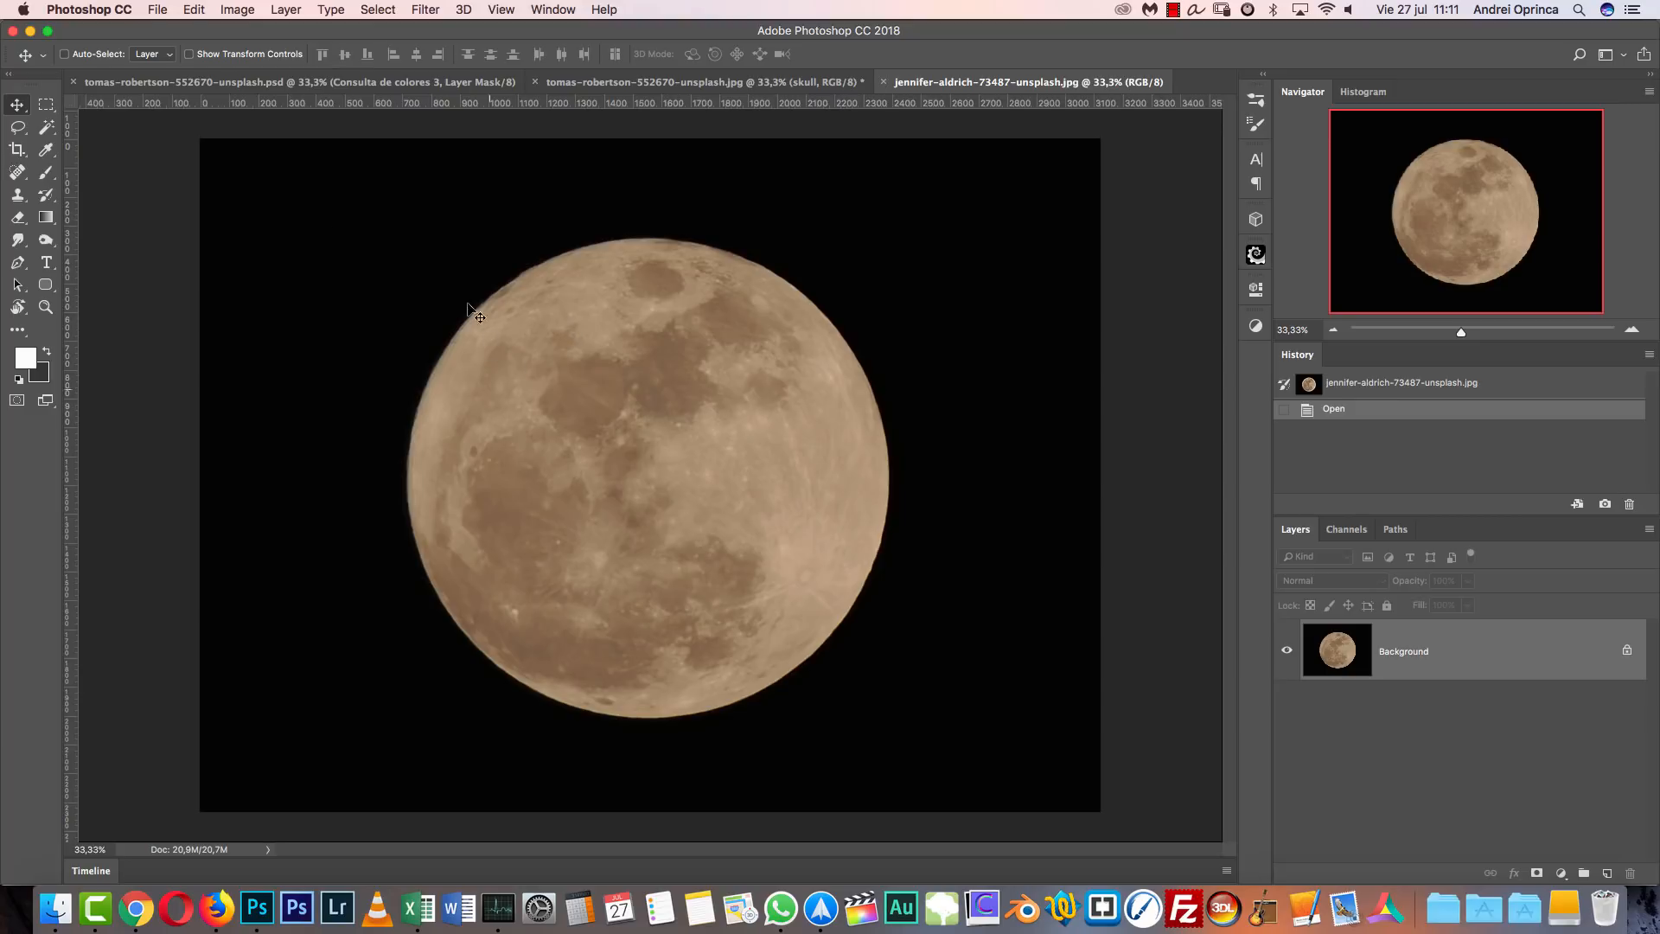
Try a Magic Wand selection of the black background at tolerance 15, inspect the moon's edge at 100%, and deselect.
click(47, 127)
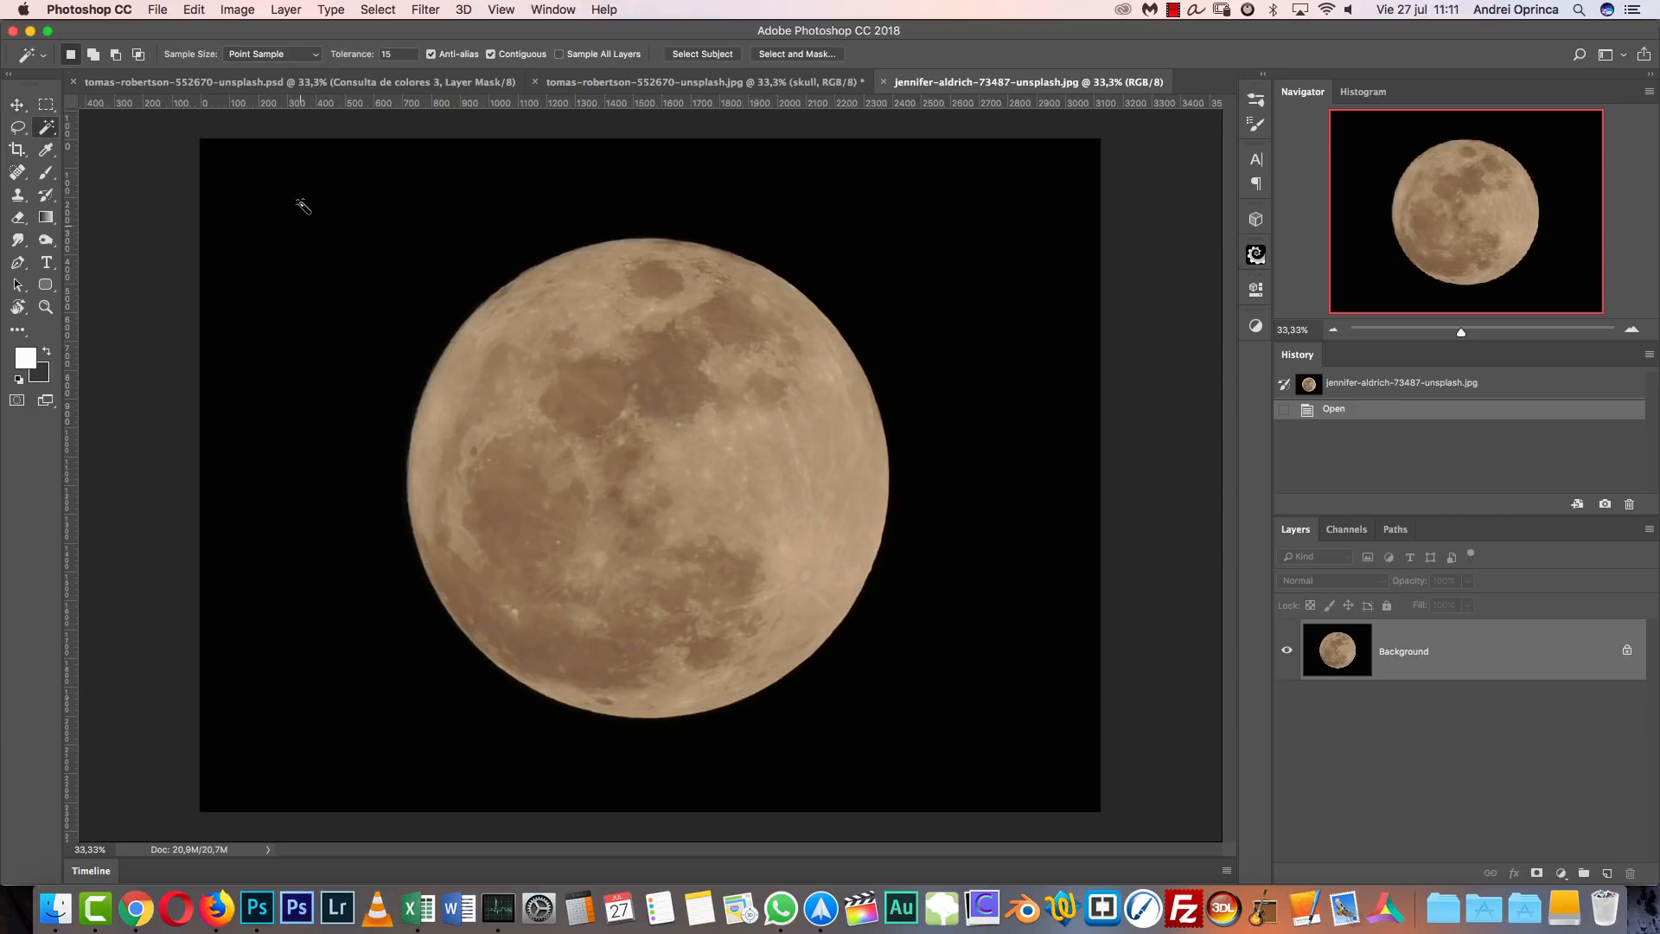
click(312, 259)
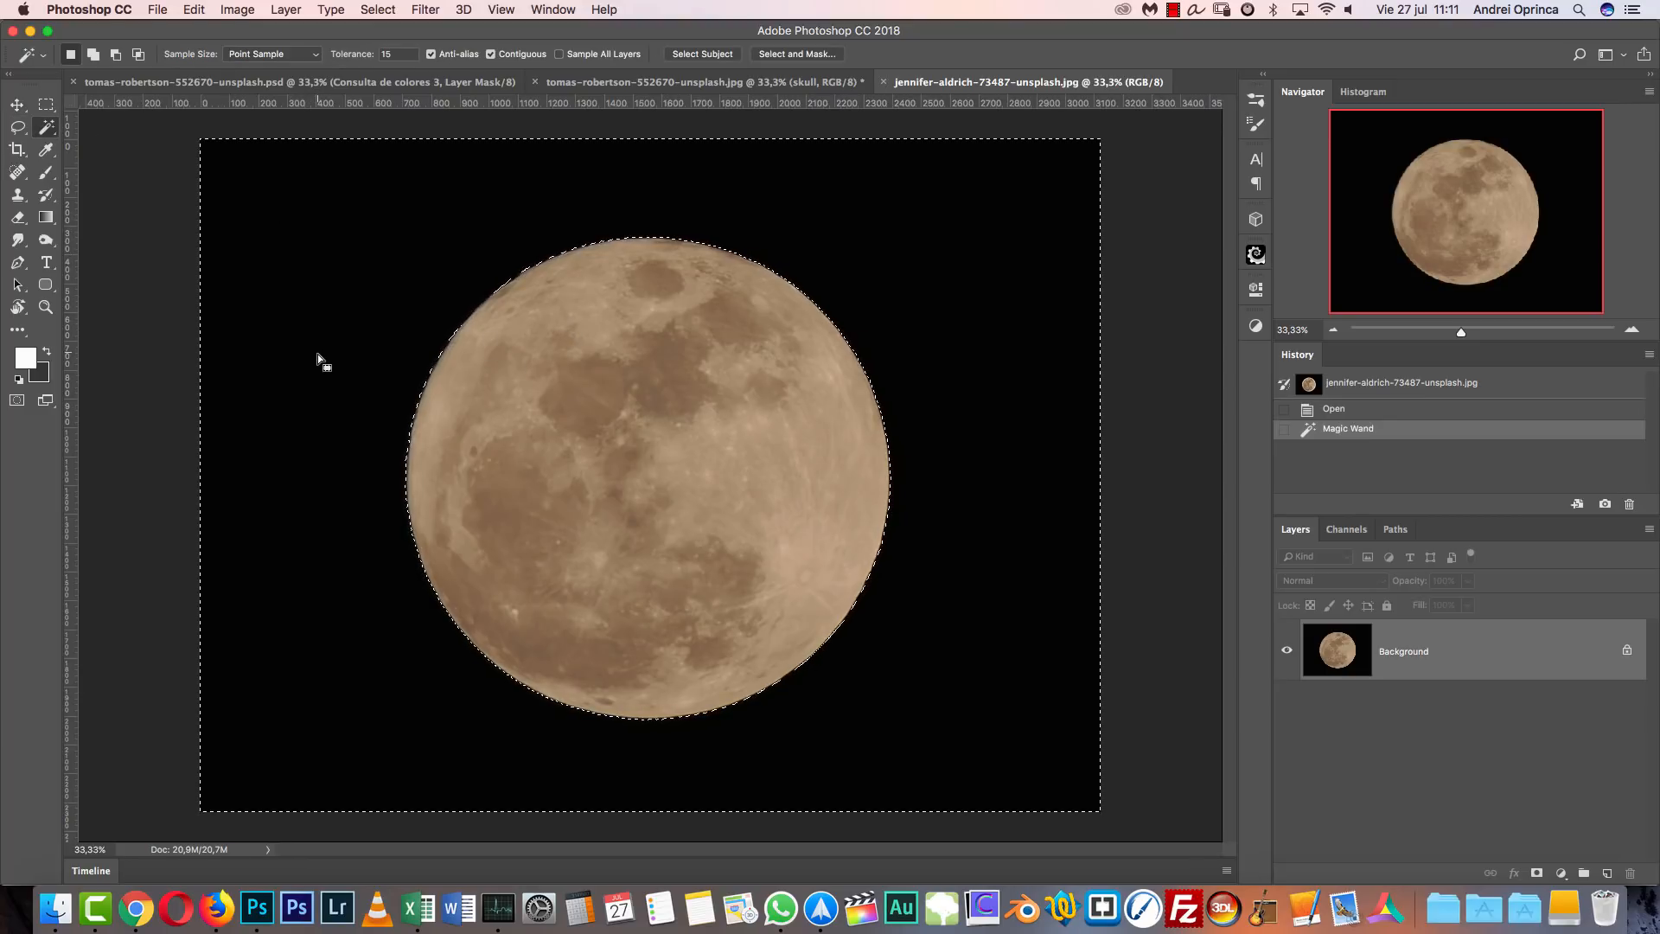
key(super+1)
drag(775, 601, 767, 470)
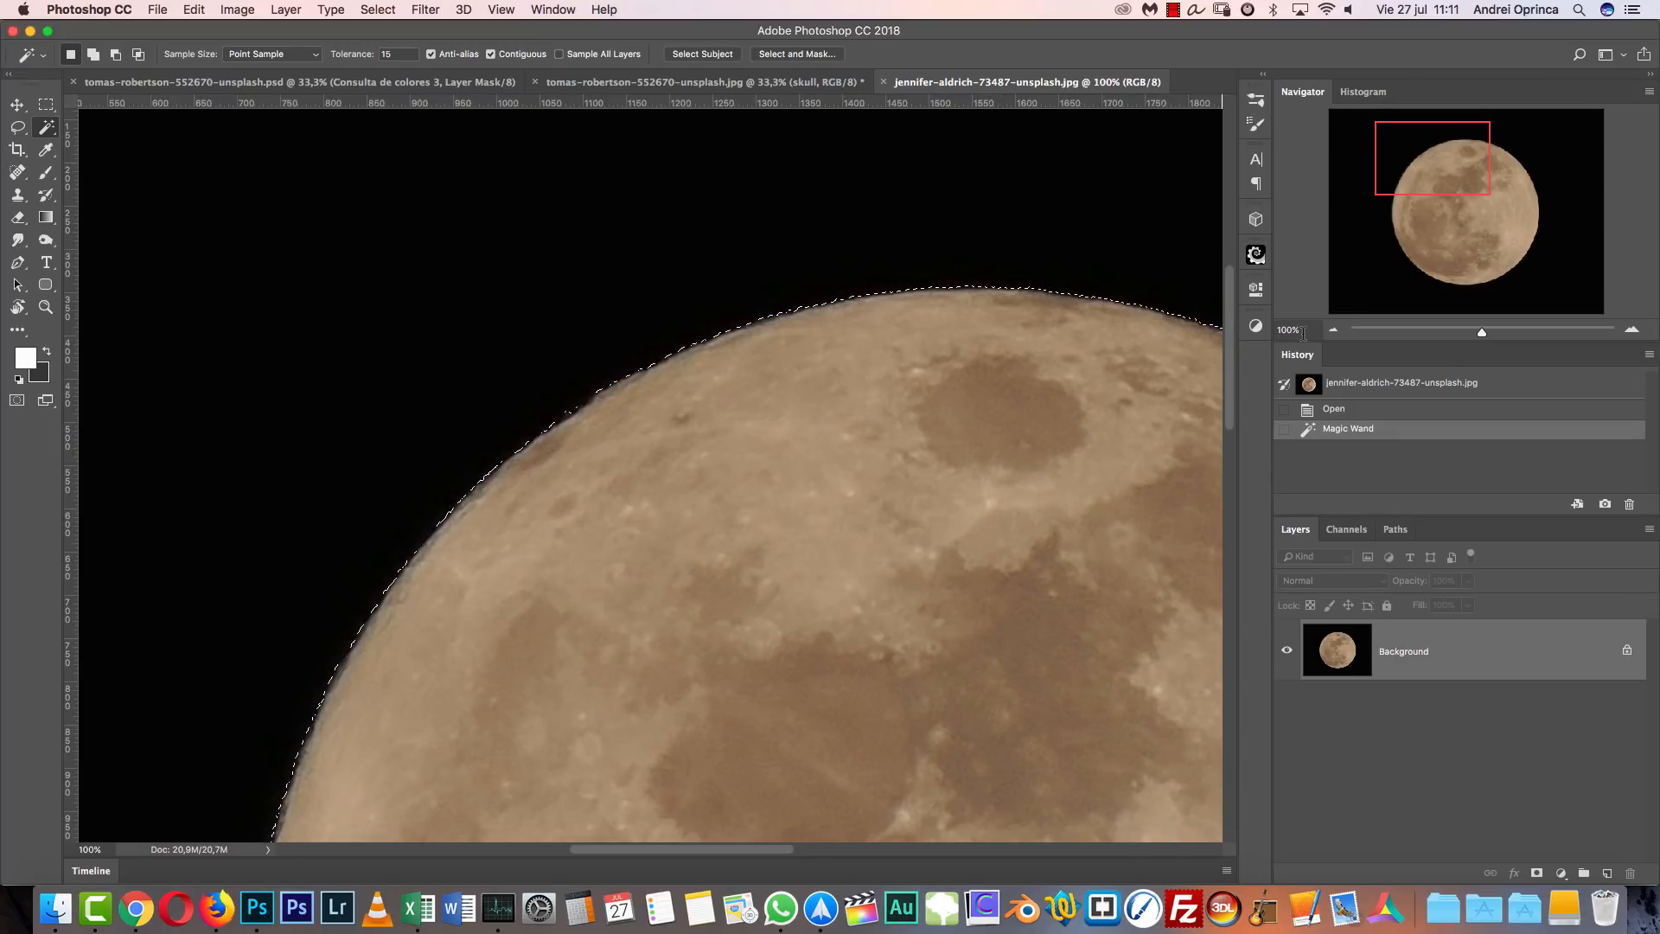
key(super+1)
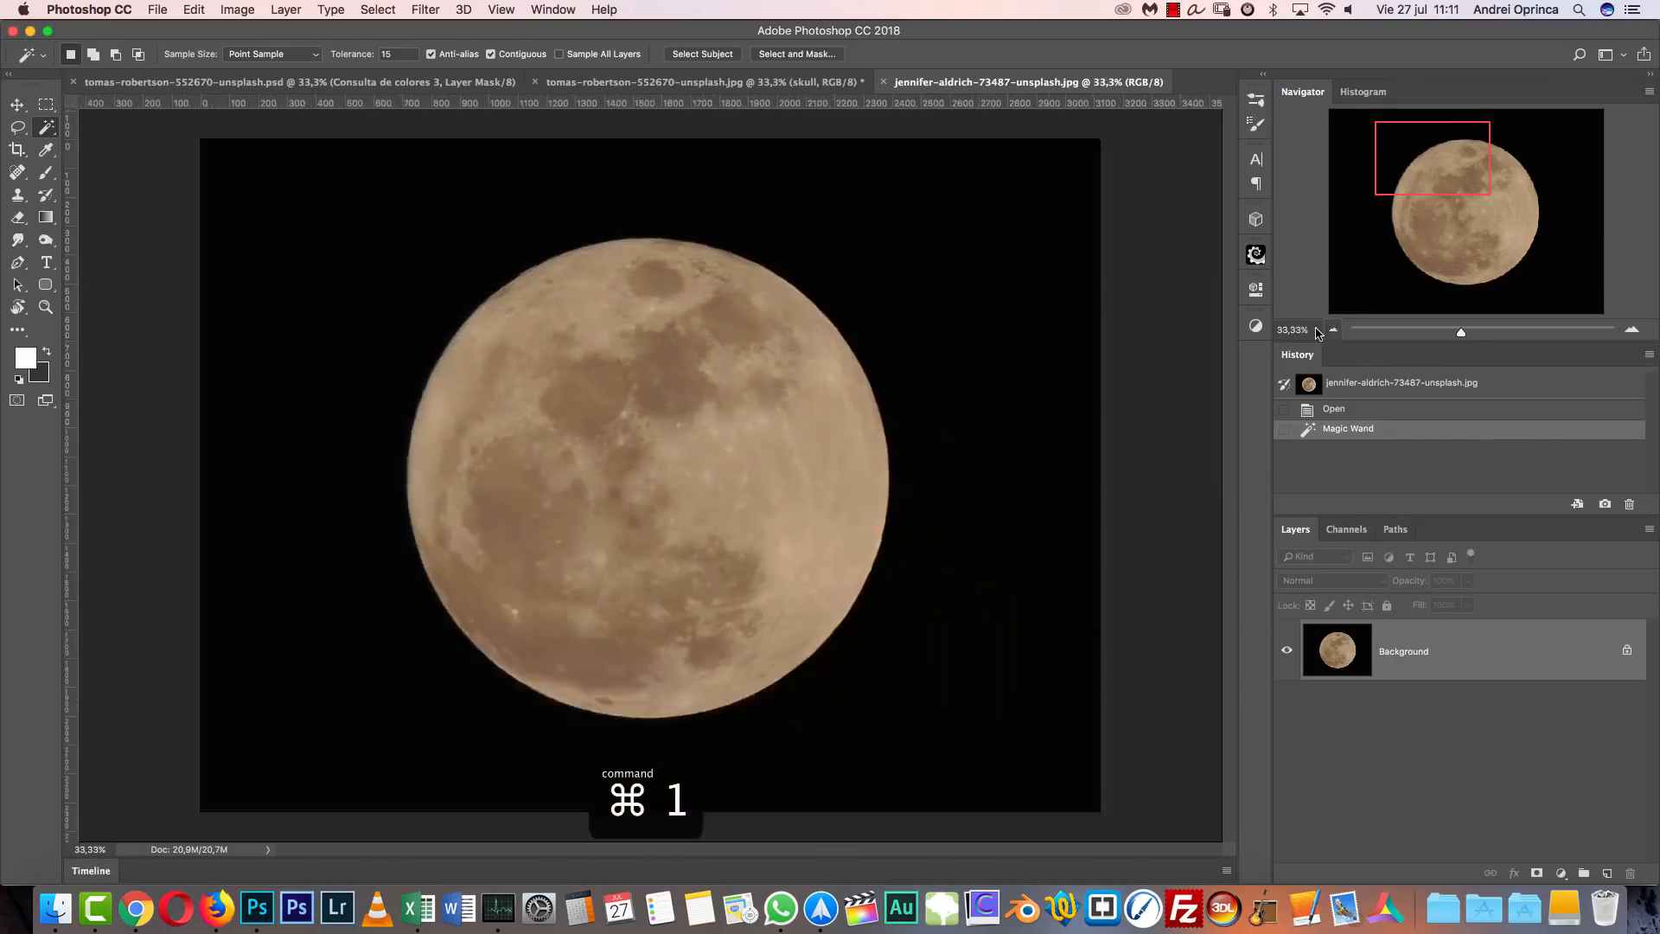
click(1332, 330)
click(46, 106)
click(116, 120)
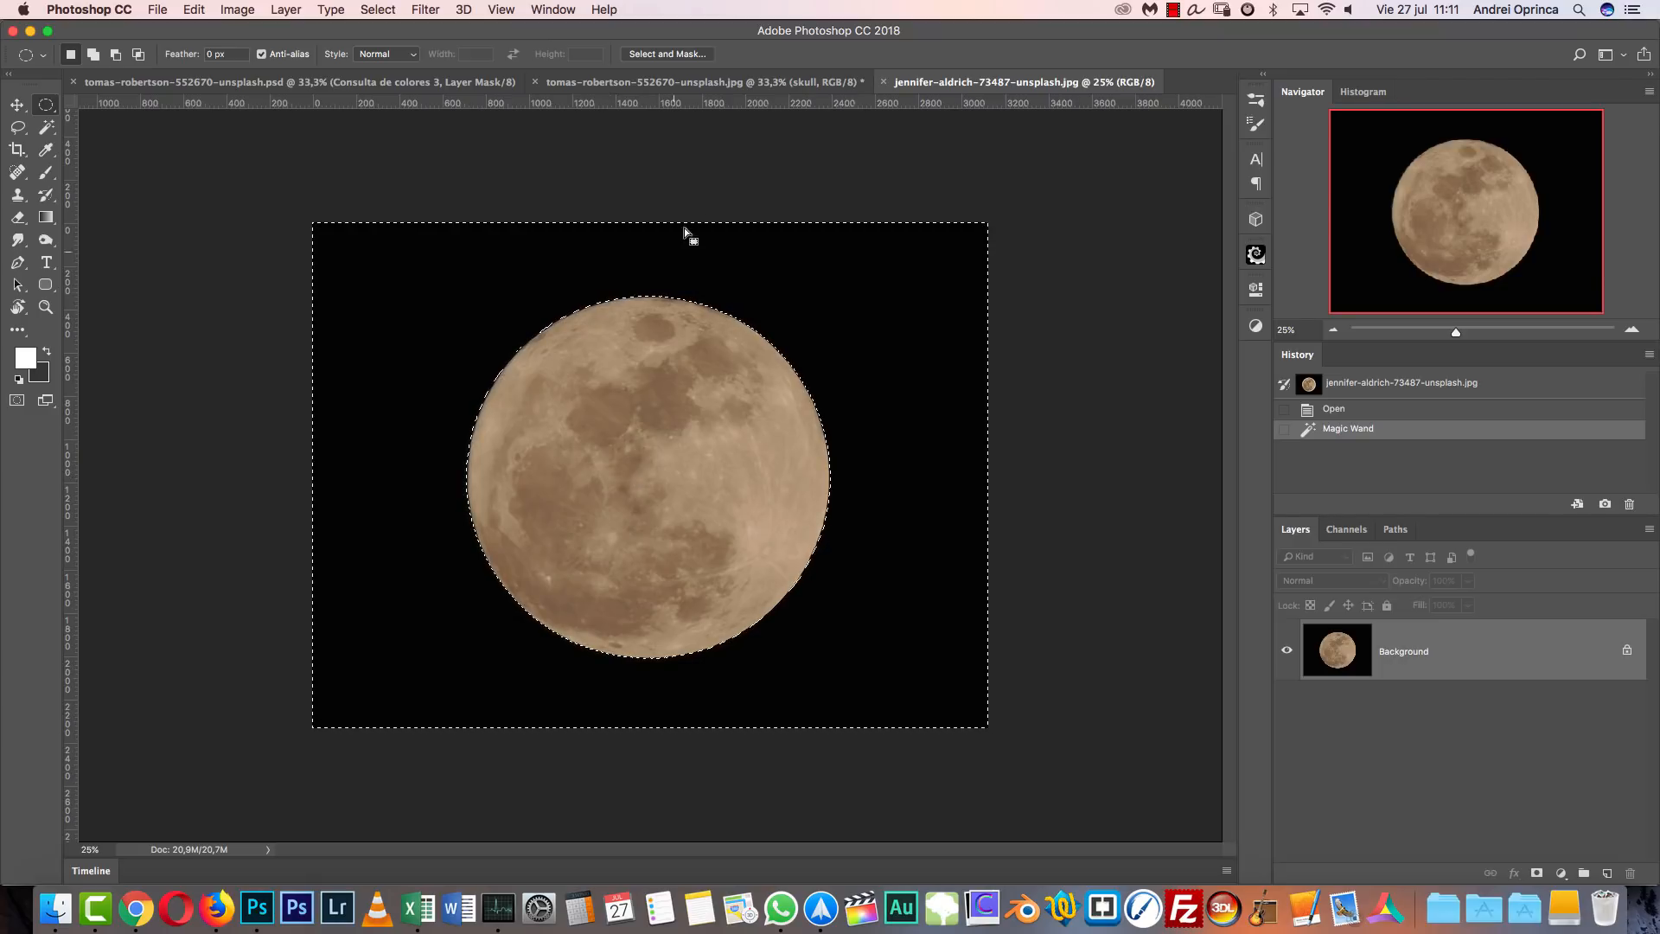
key(super+d)
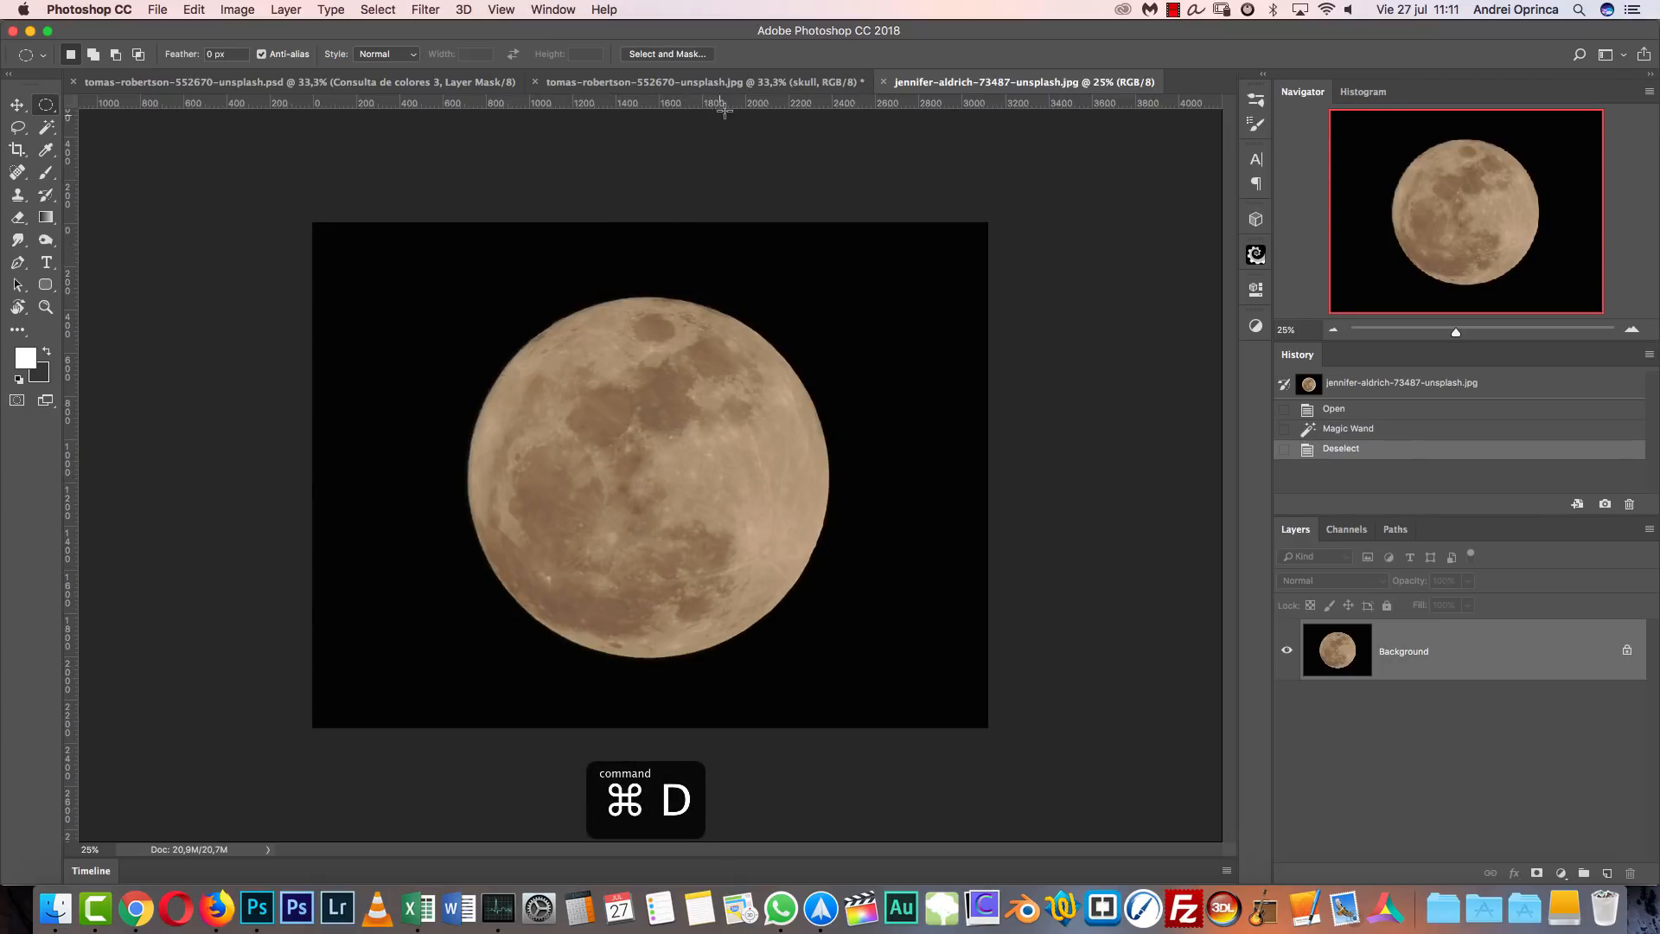
Add a horizontal and a vertical guide crossing at the moon's centre and draw a circular marquee outward from their intersection.
drag(712, 103, 711, 475)
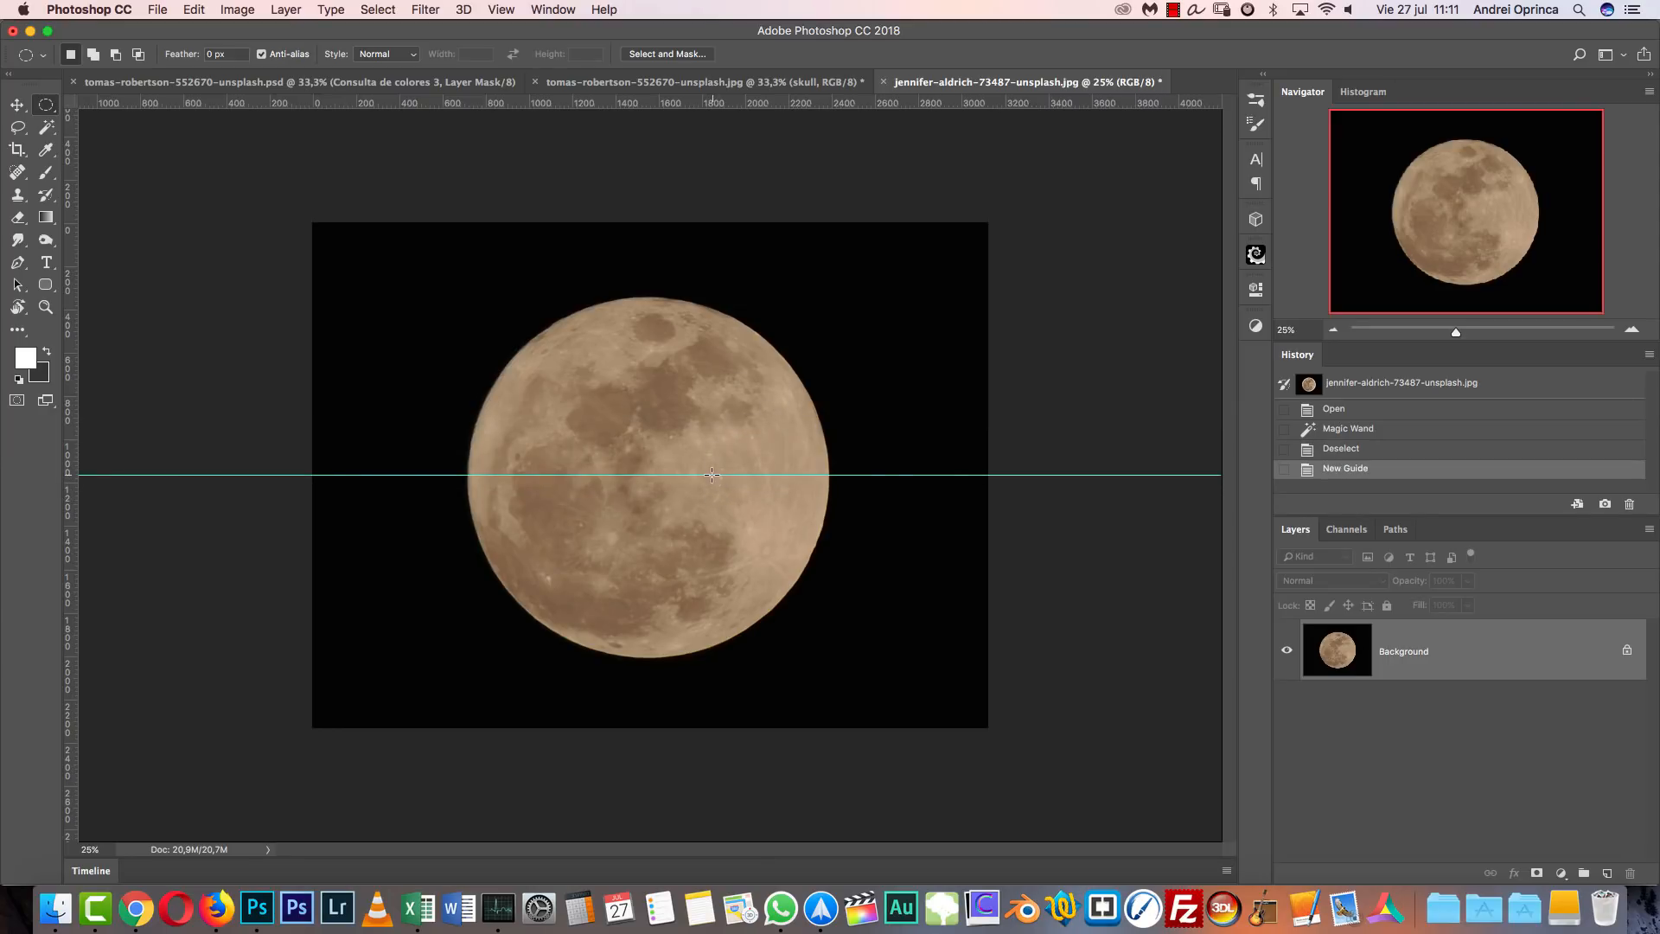
drag(72, 456, 653, 452)
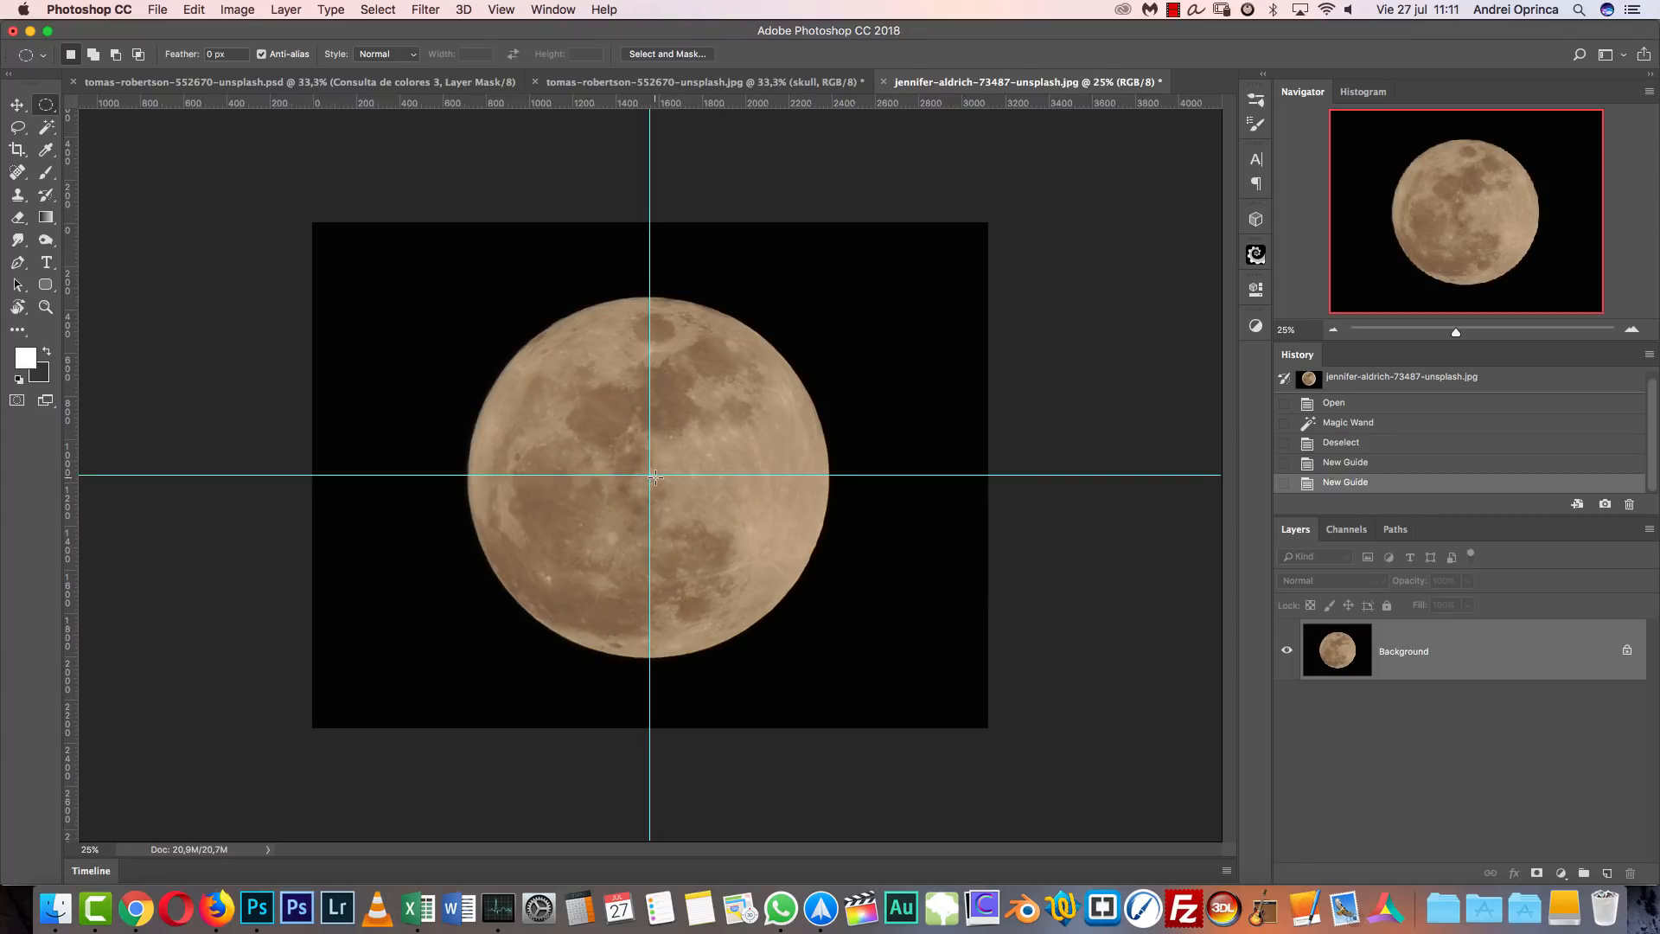
right_click(45, 104)
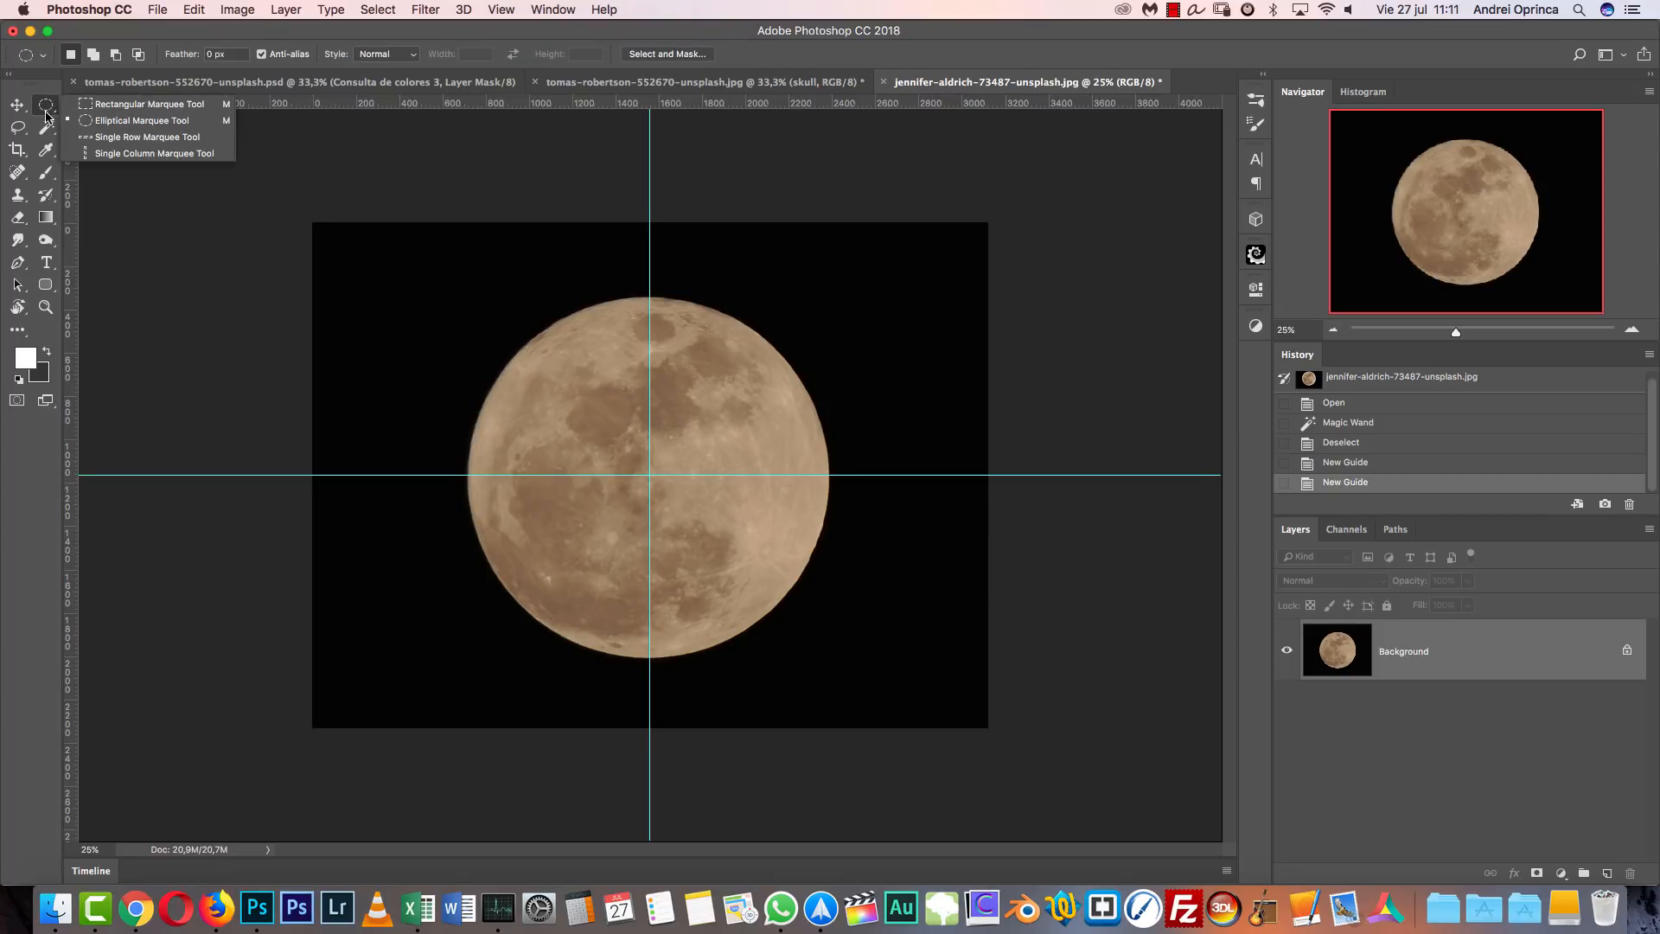
click(114, 128)
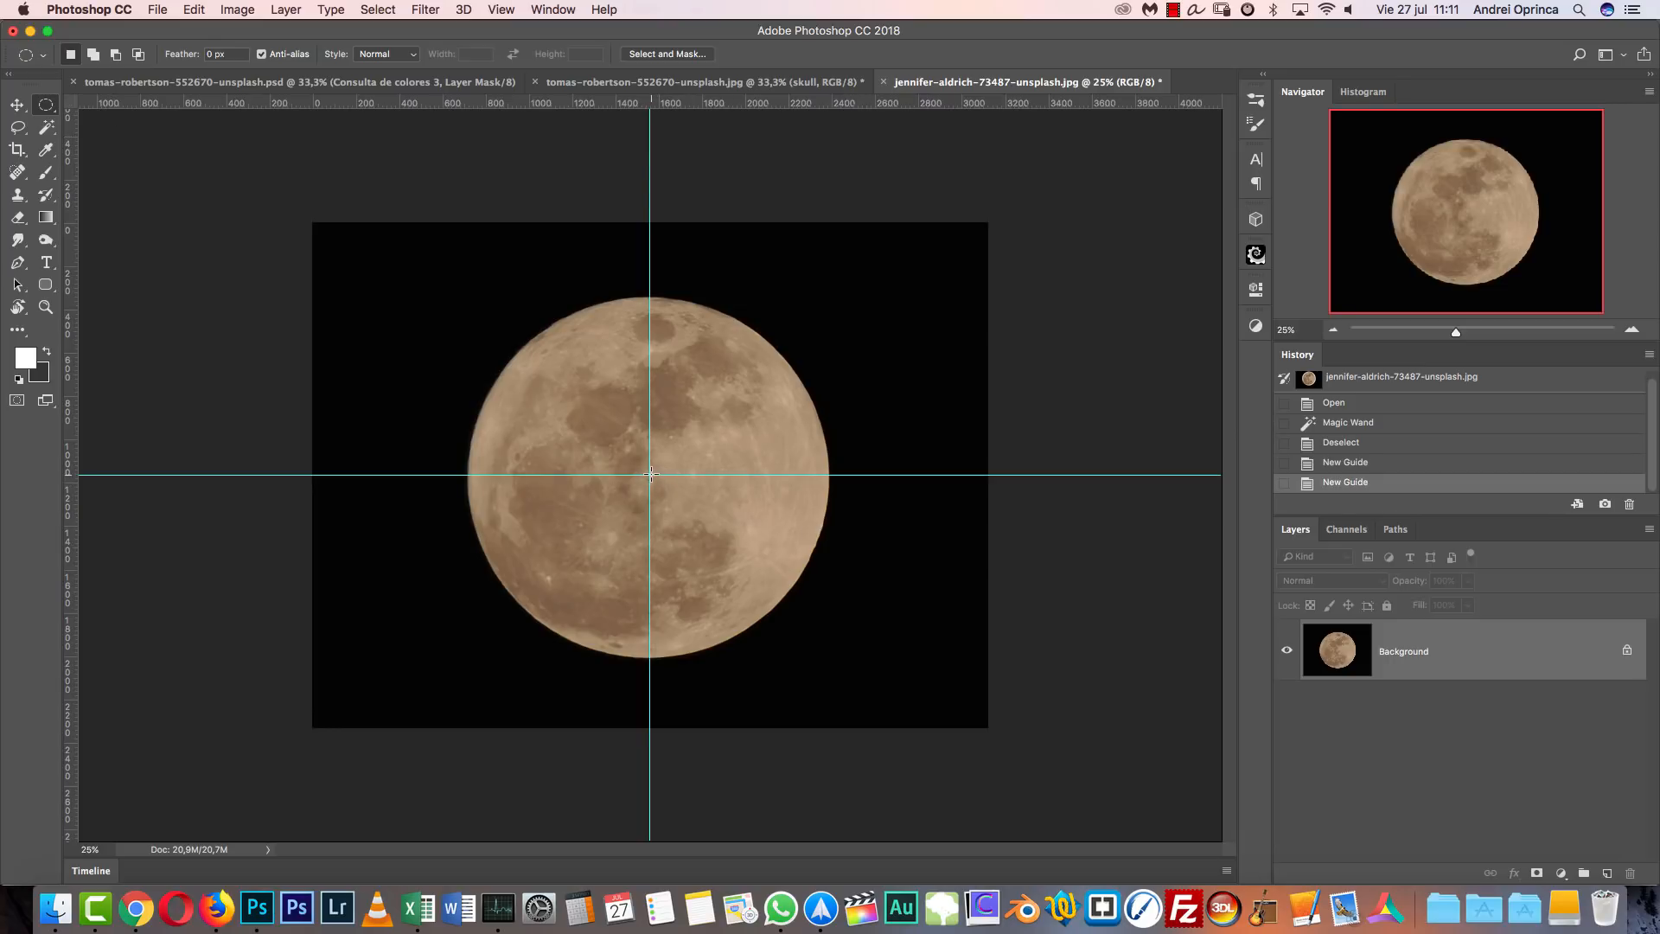
drag(651, 474, 816, 758)
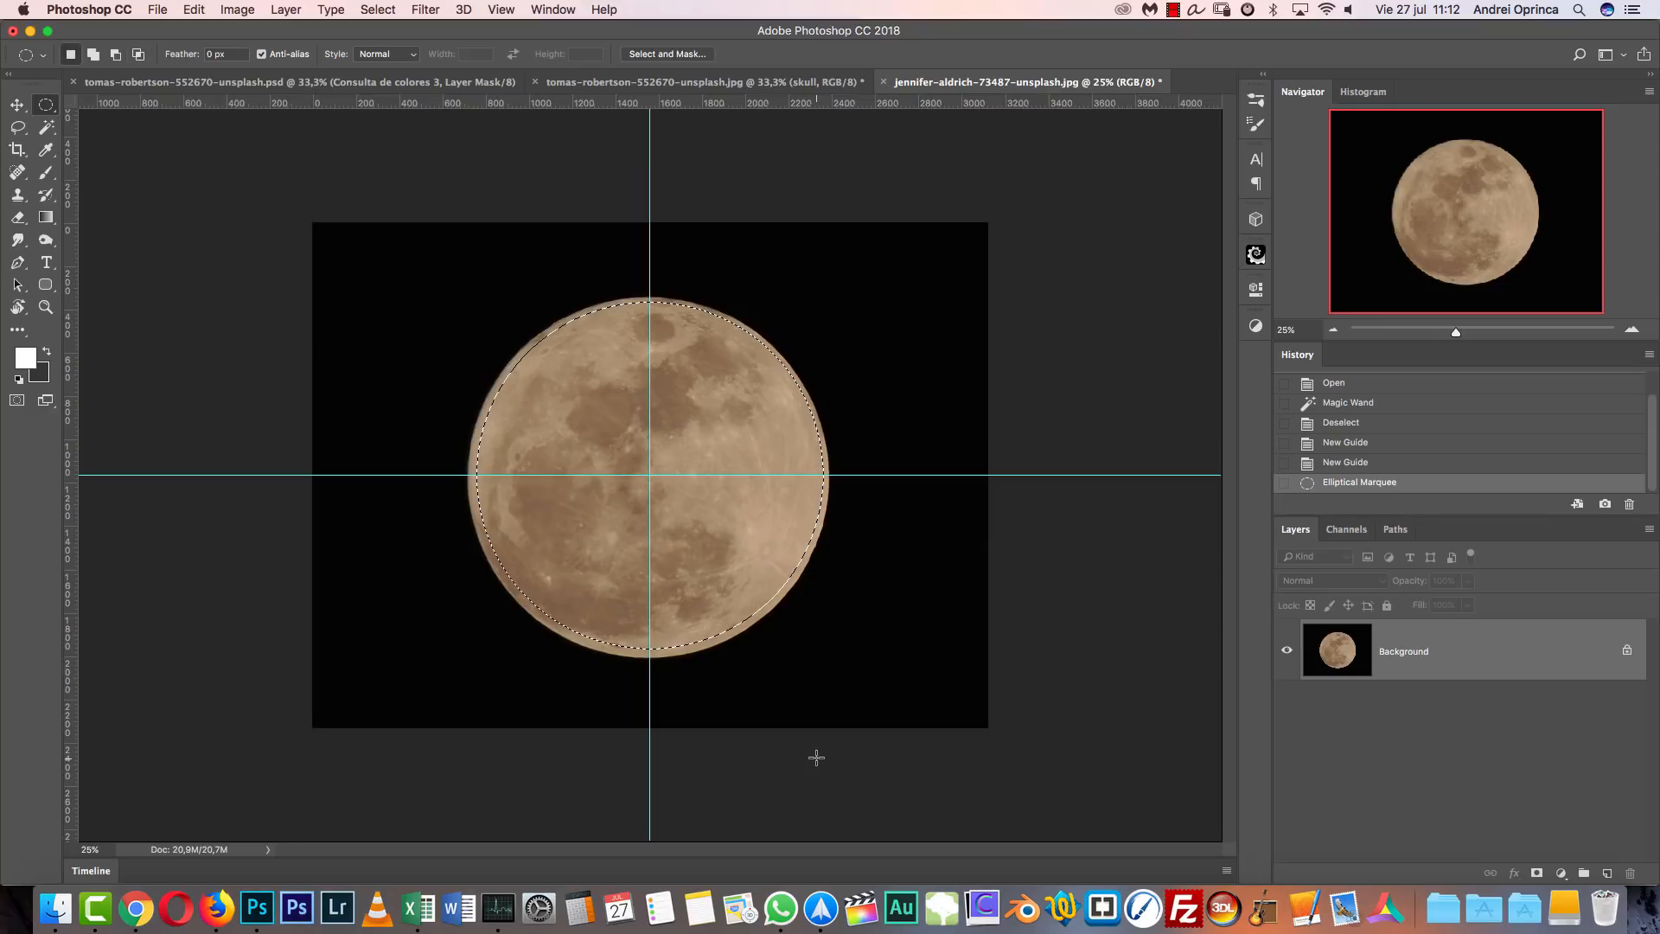
Nudge the circular selection slightly down and sideways to centre it on the moon.
key(shift+Left)
key(shift+Down)
key(shift+Right)
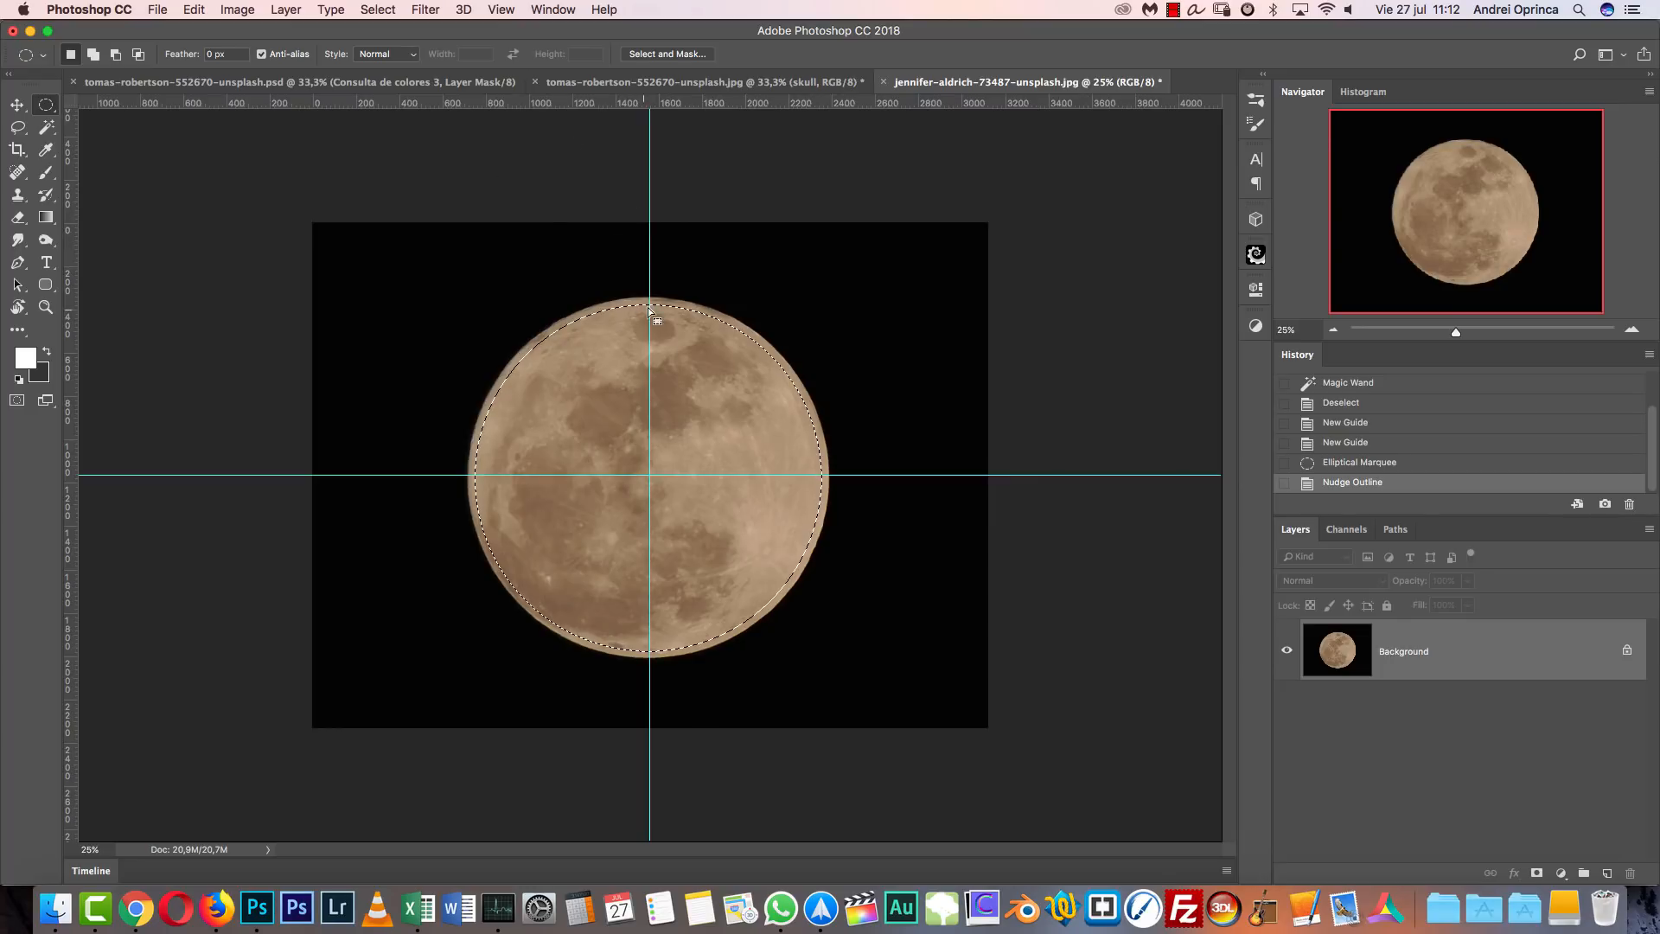
right_click(725, 380)
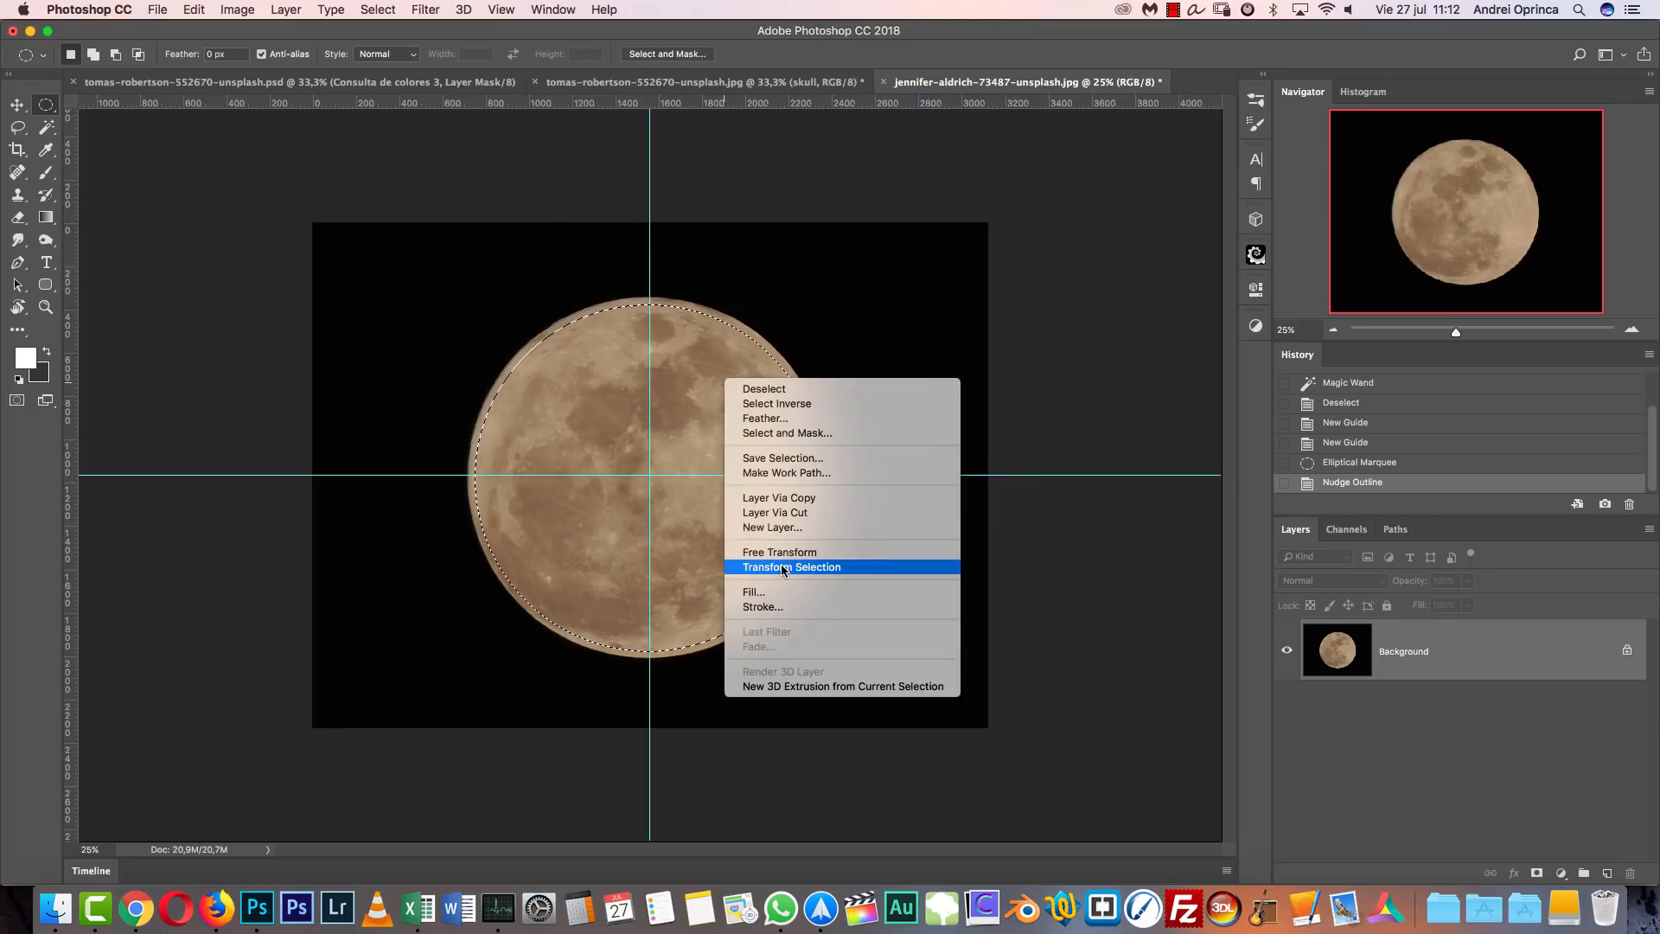
key(Escape)
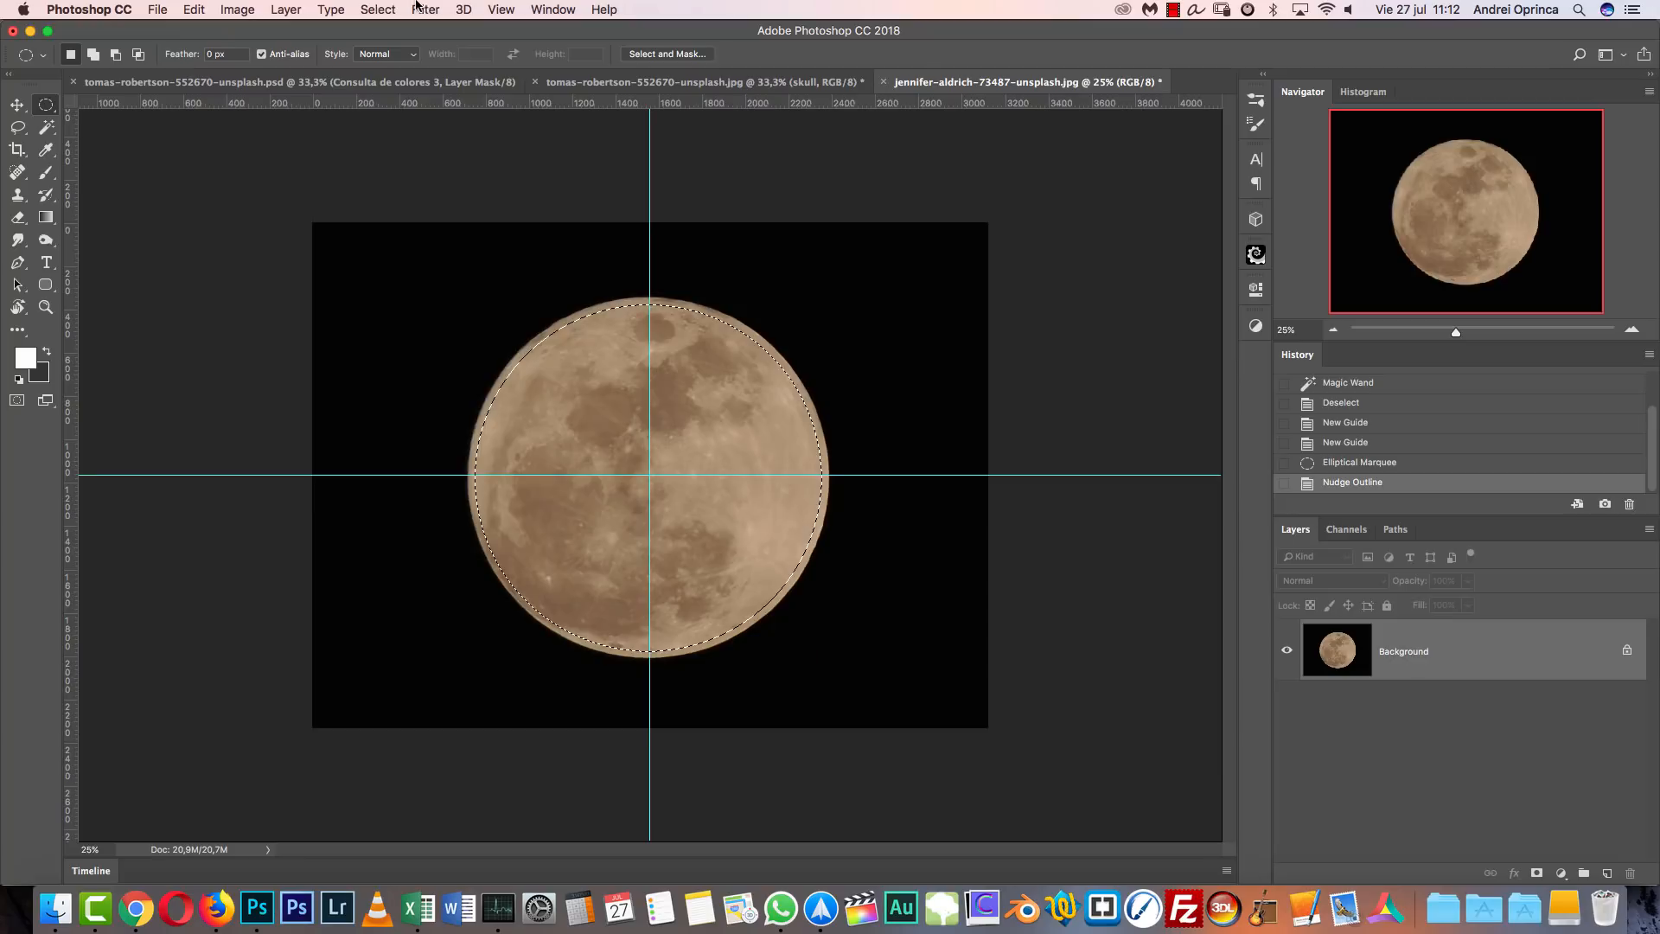
Transform the circular selection, scaling it to about 103.24% so it meets the moon's outer edge.
click(378, 10)
mouse_move(378, 9)
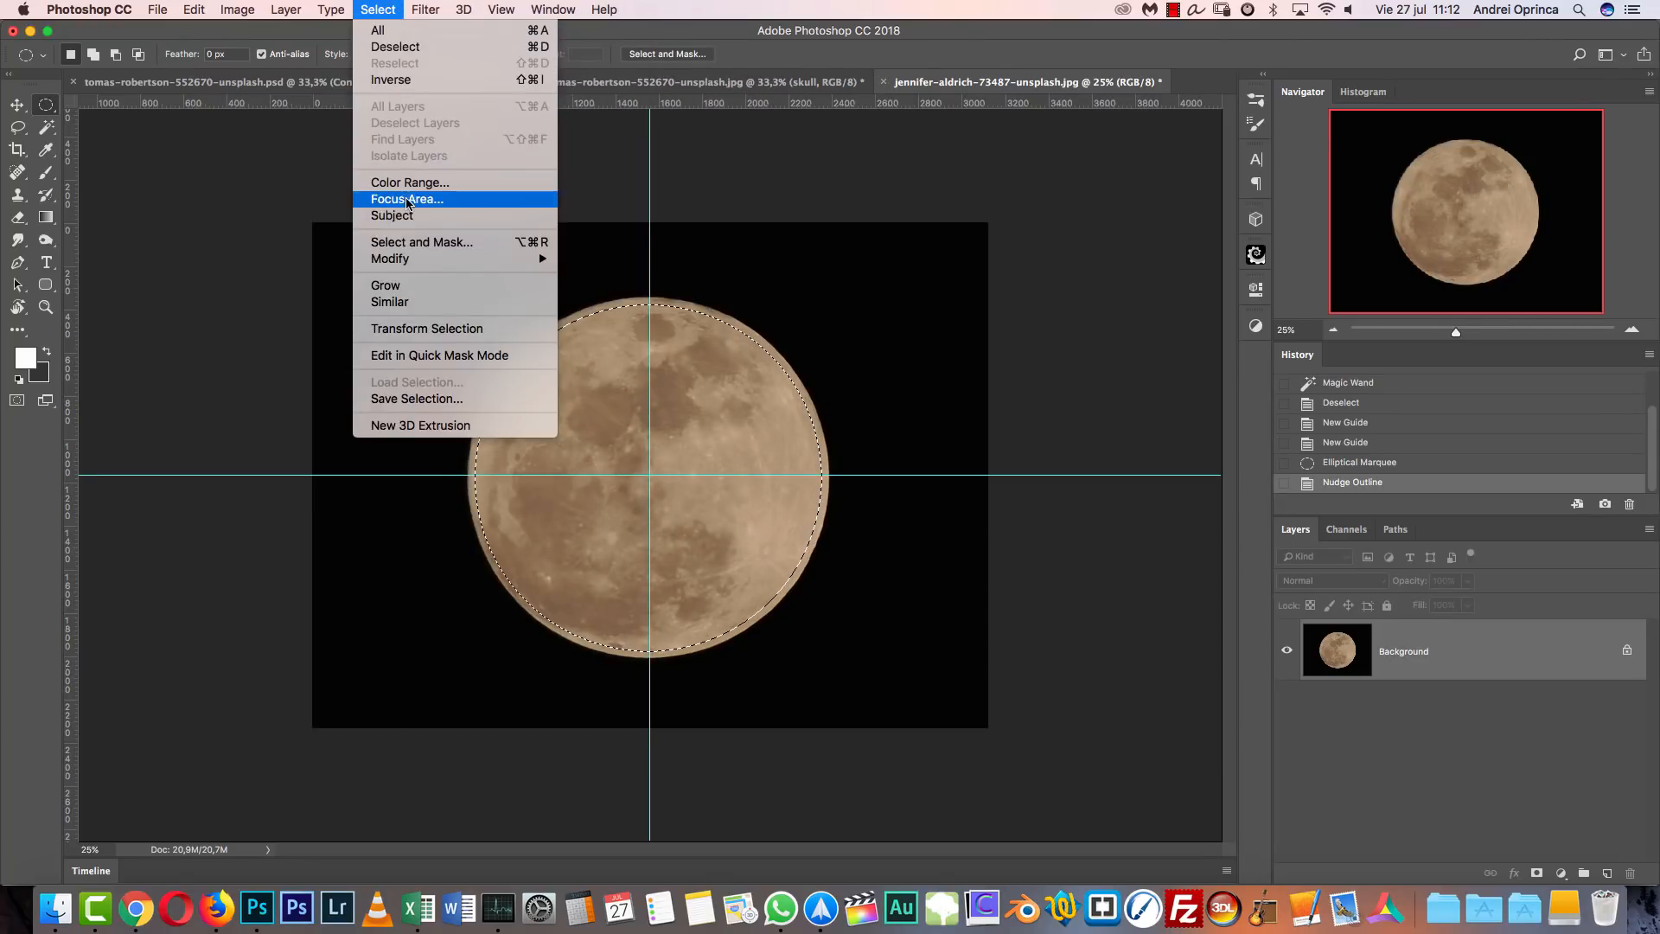
mouse_move(419, 260)
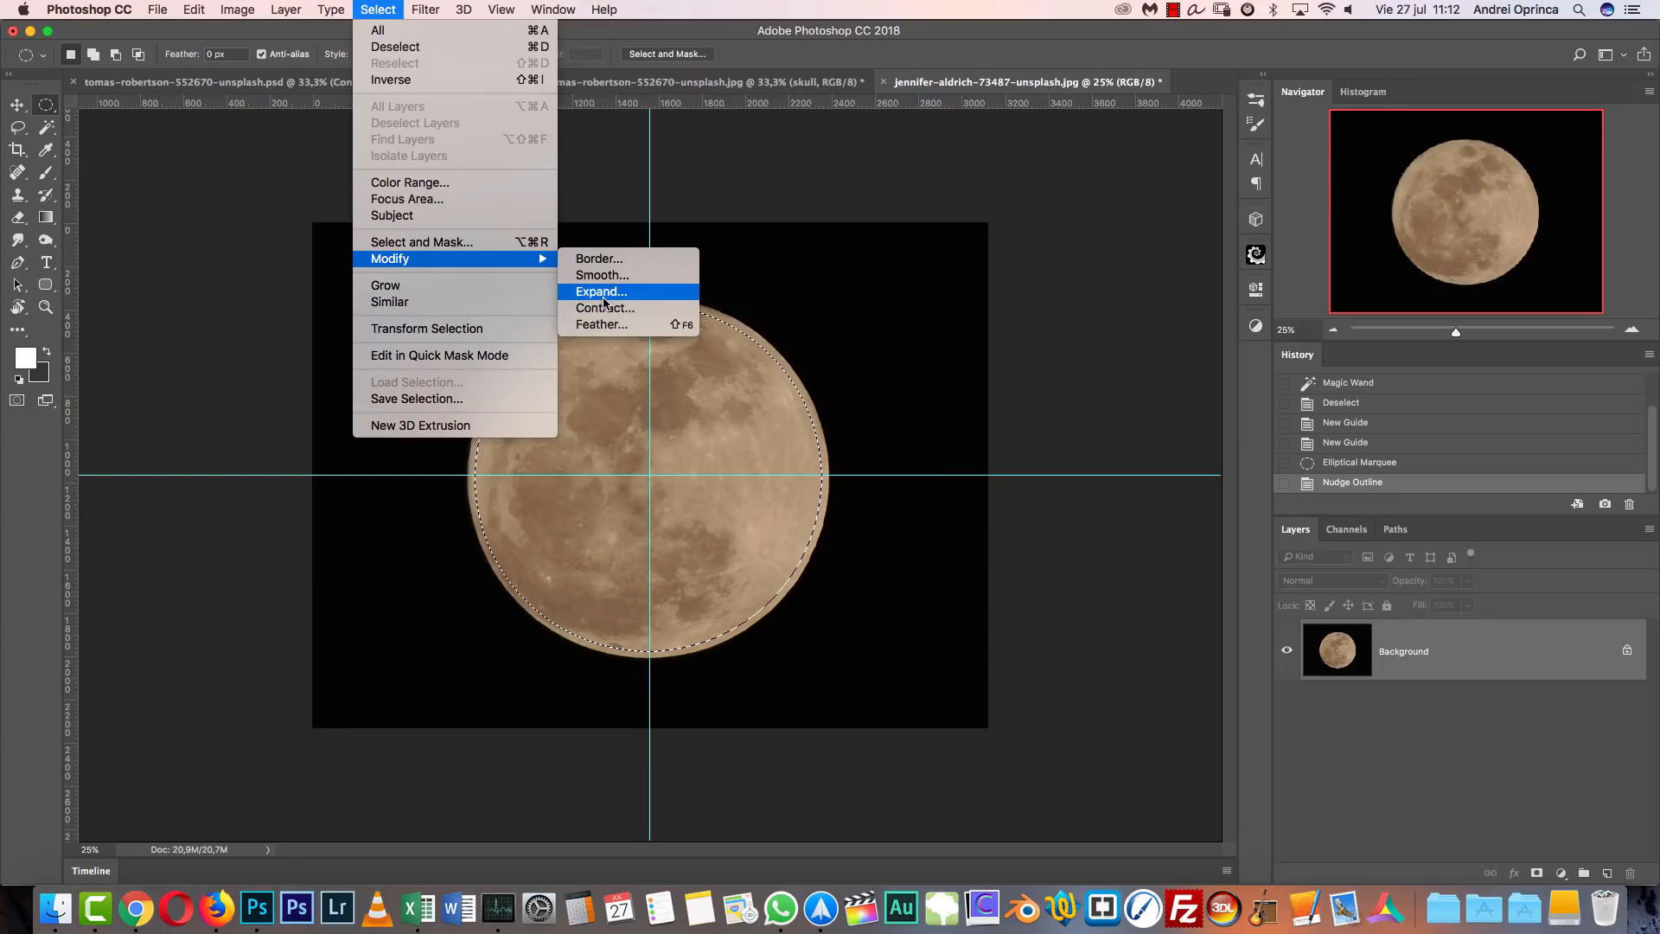
click(451, 333)
drag(822, 309, 826, 302)
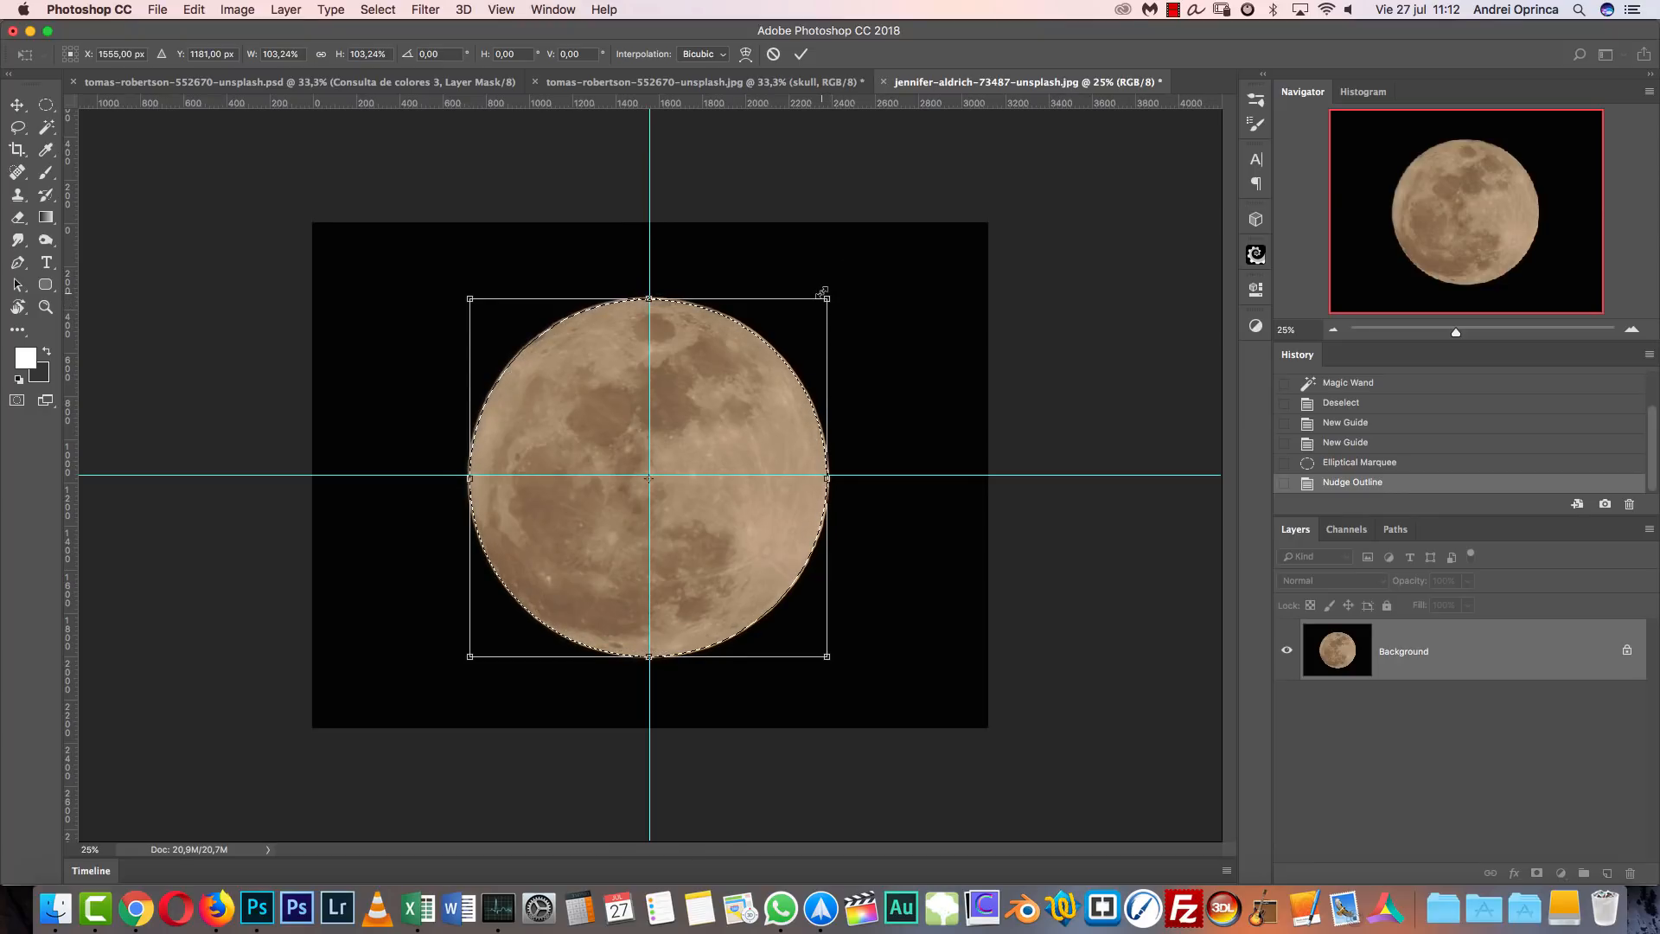
key(Return)
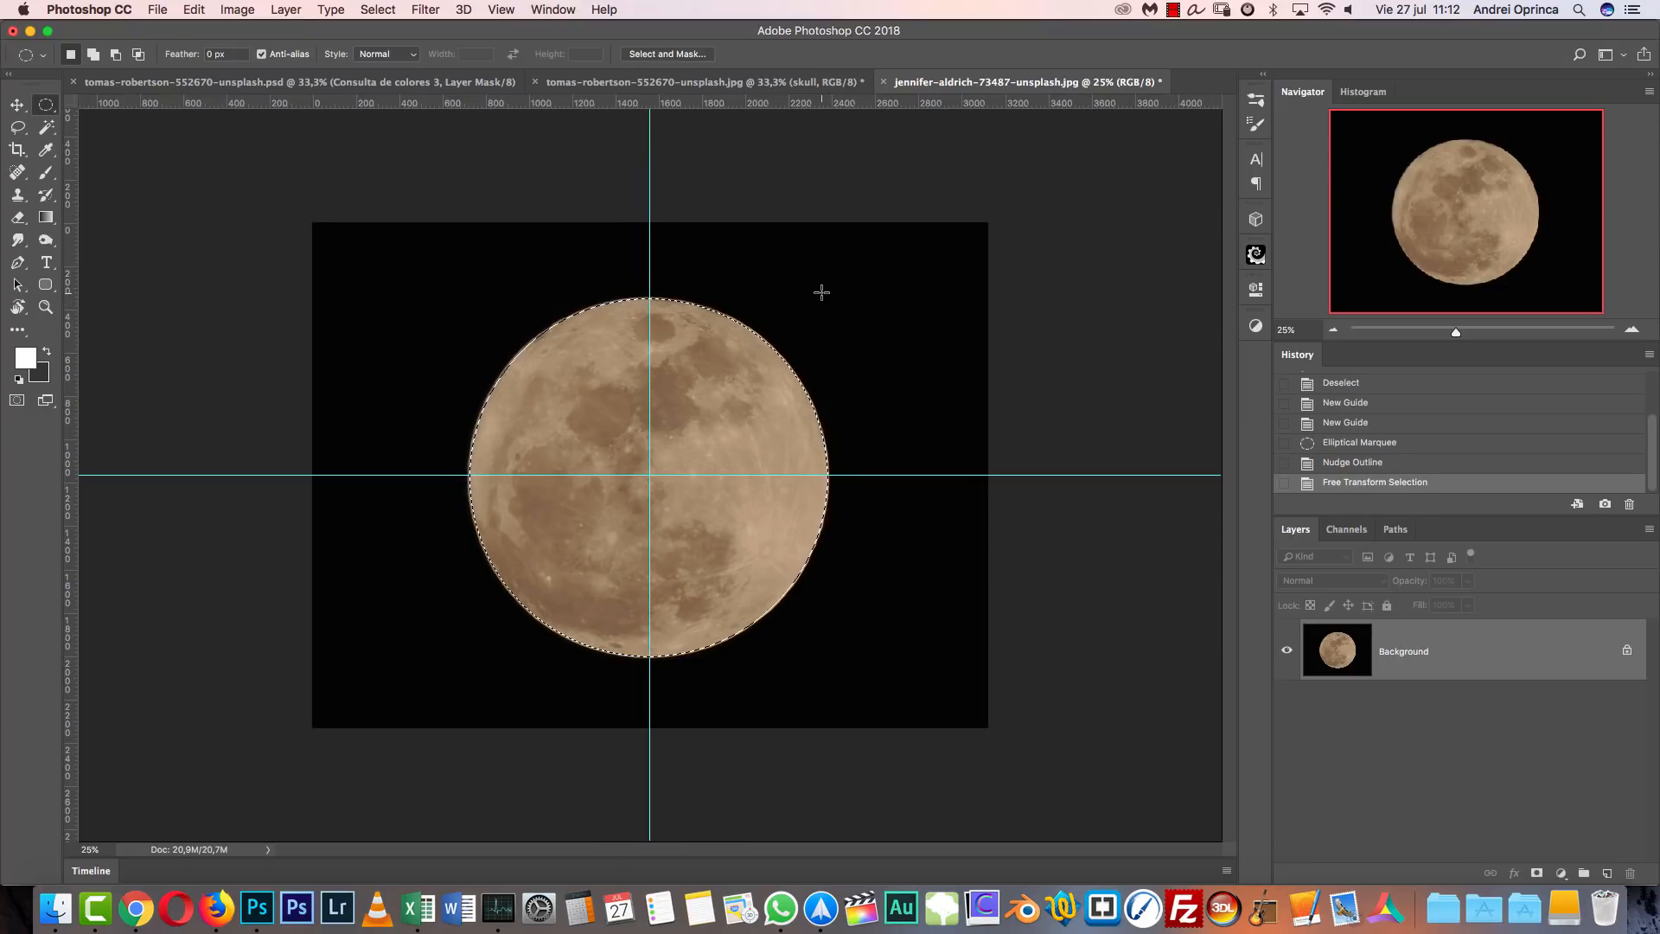
Mask out the moon's black background using the selection, hide the guides and apply the layer mask permanently.
click(1536, 874)
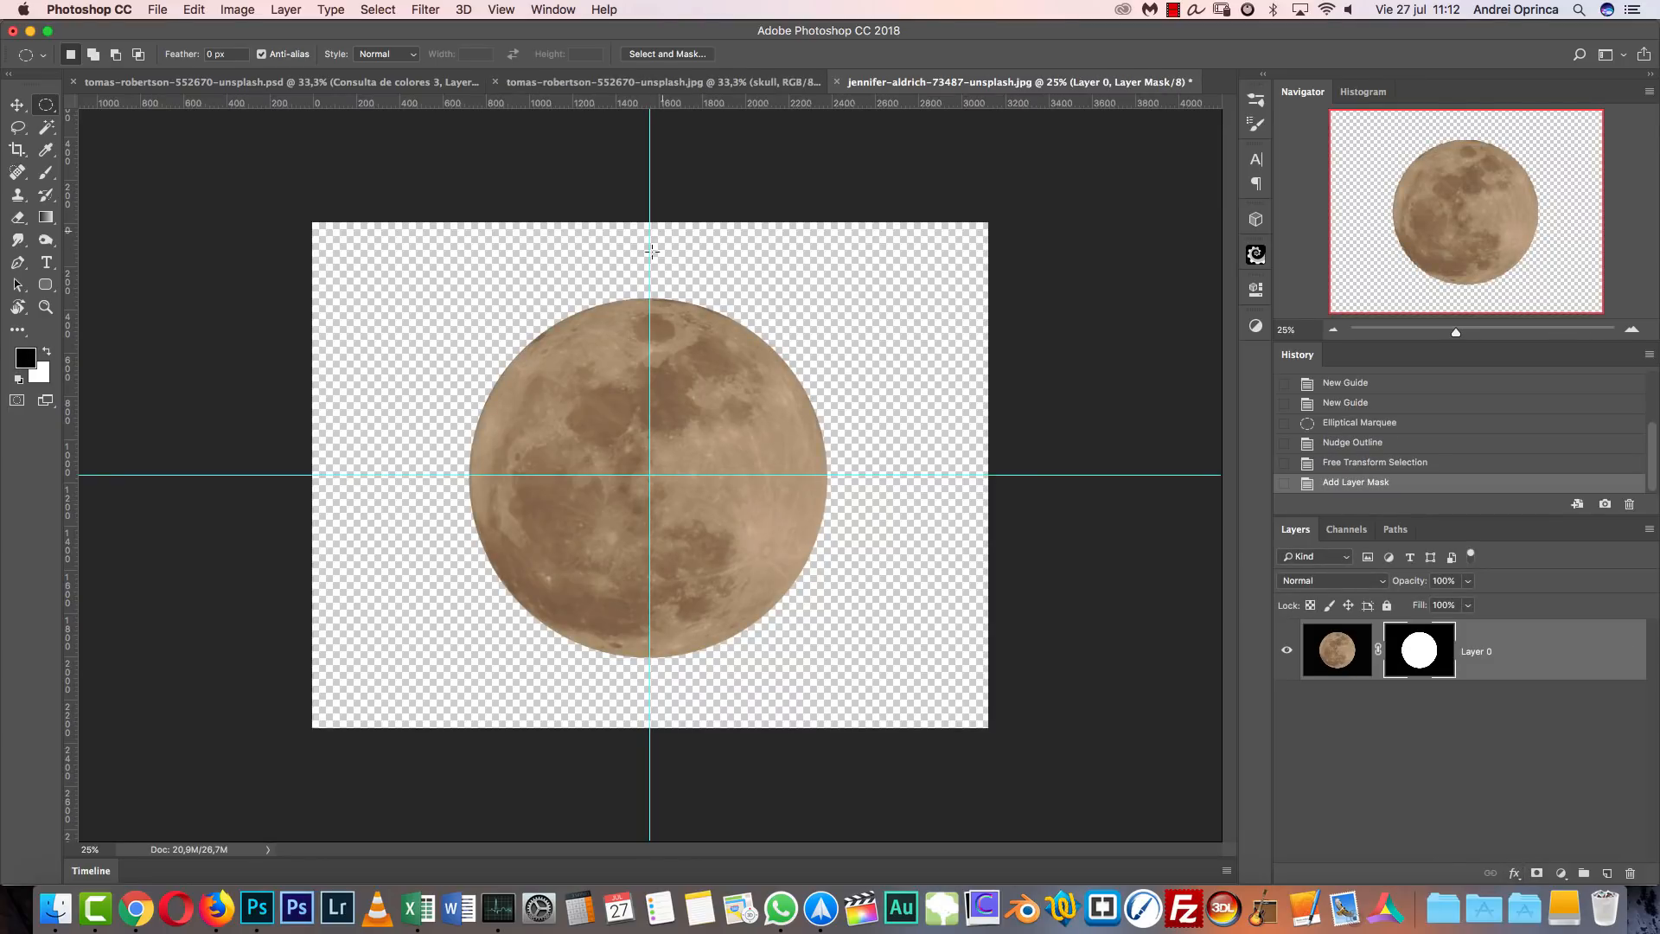
key(super+h)
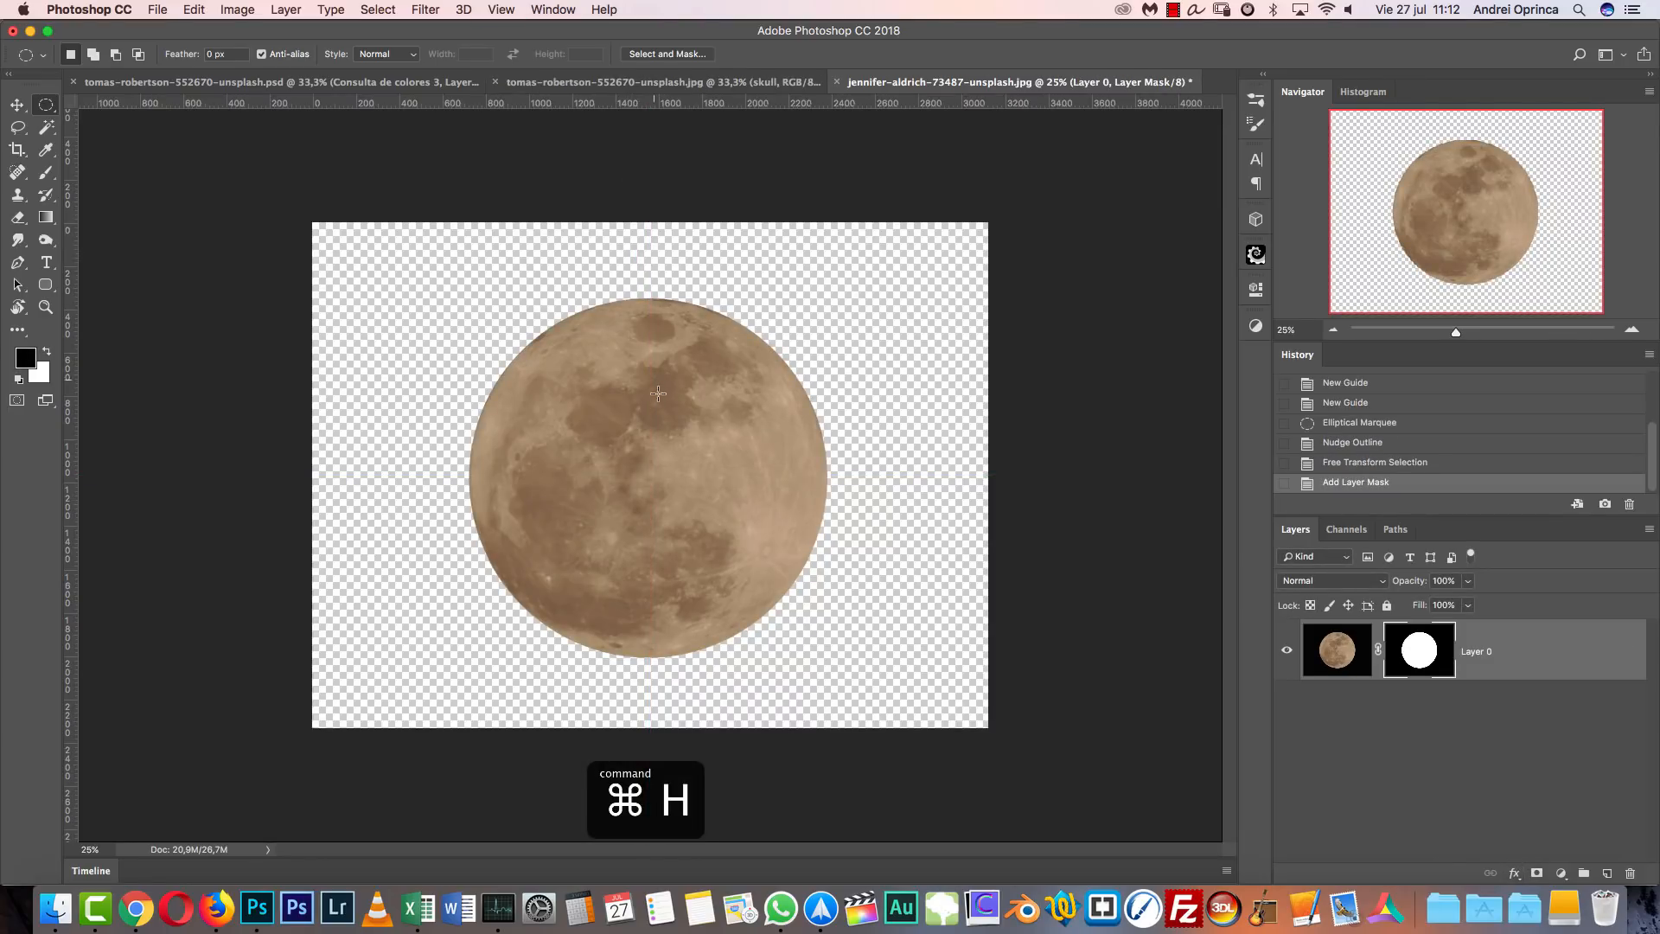
right_click(1416, 649)
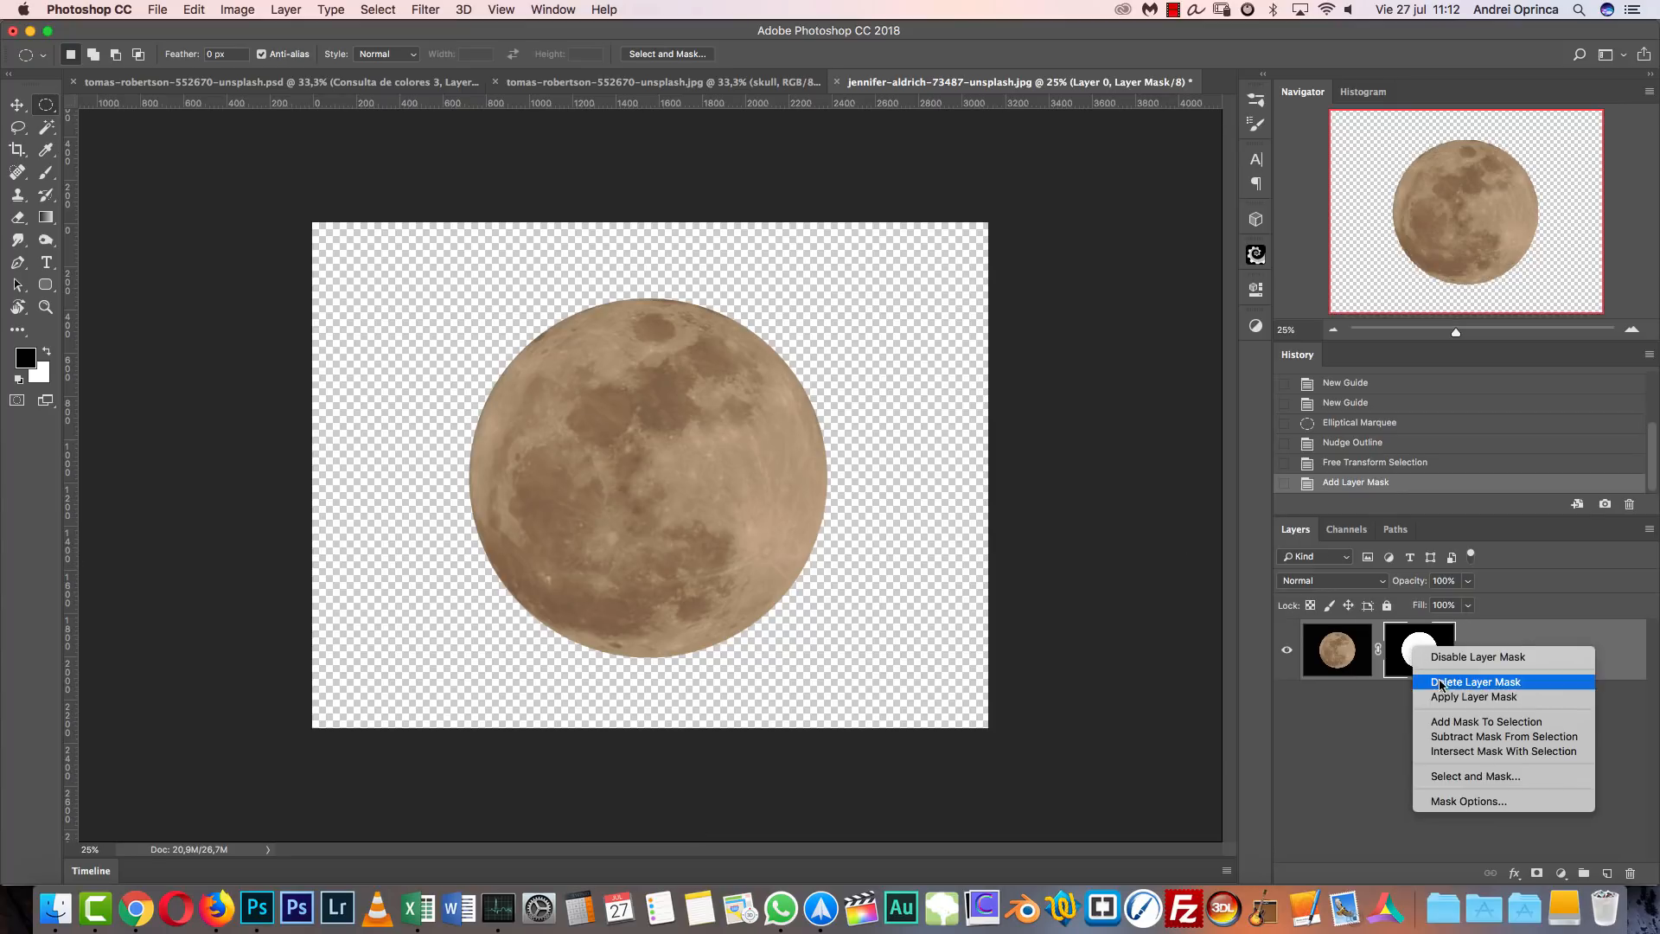
click(1446, 697)
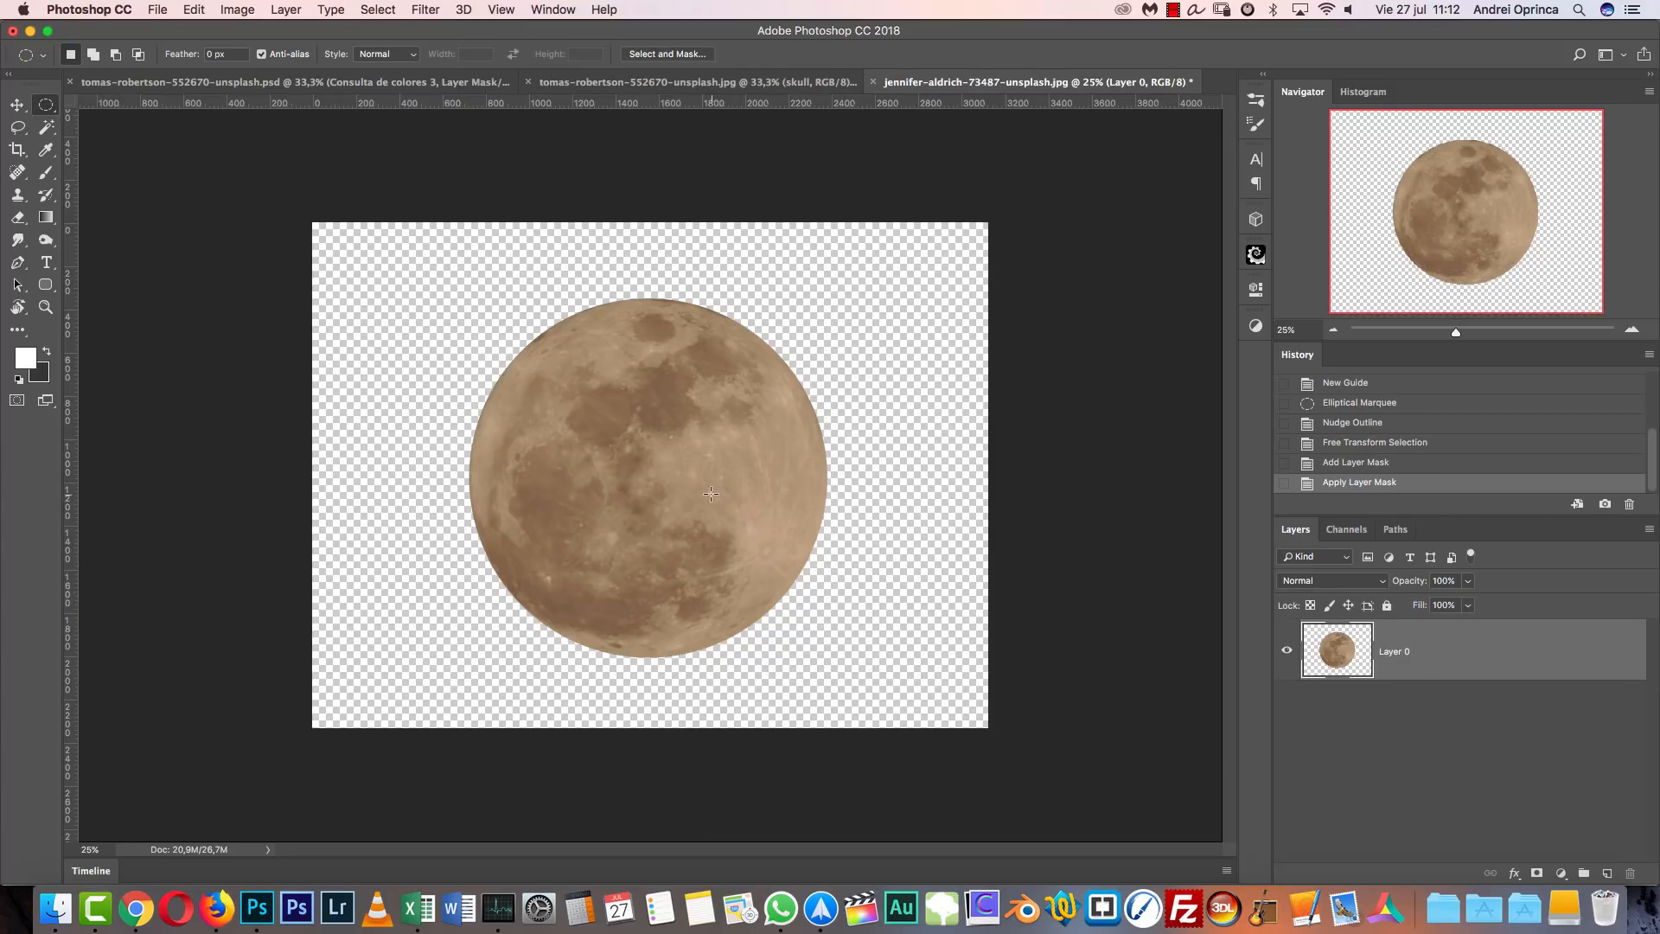
Bring the cut-out moon into the landscape composite and place its layer directly beneath the skull layer.
key(v)
drag(725, 479, 584, 92)
drag(660, 346, 569, 556)
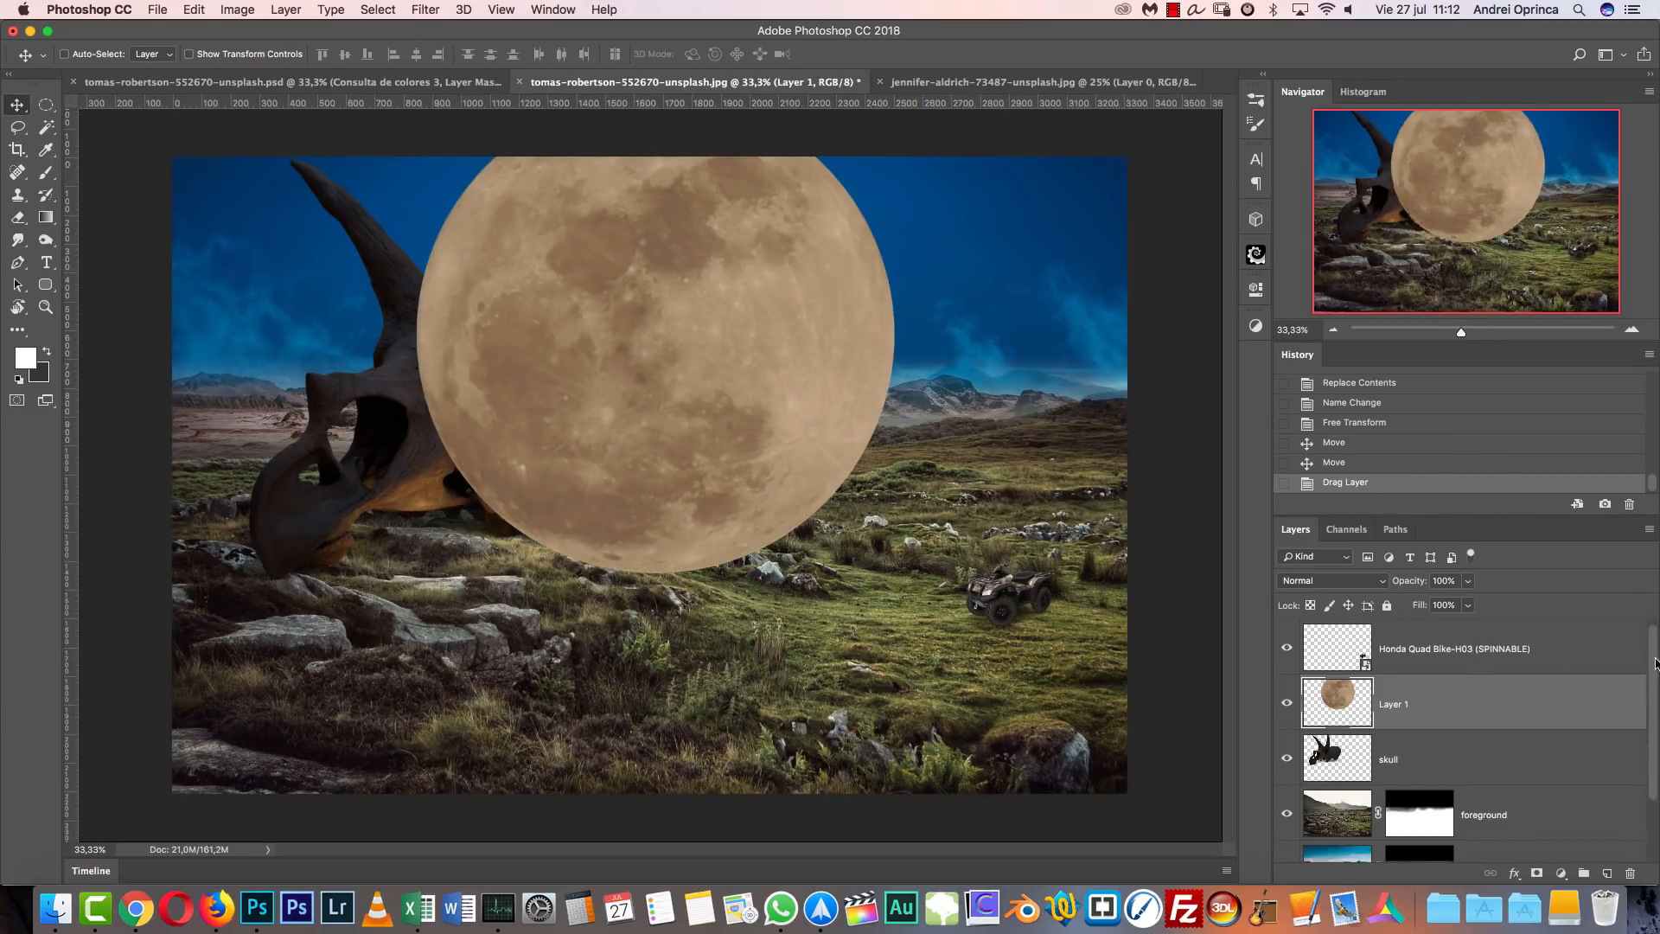
drag(1656, 663, 1650, 738)
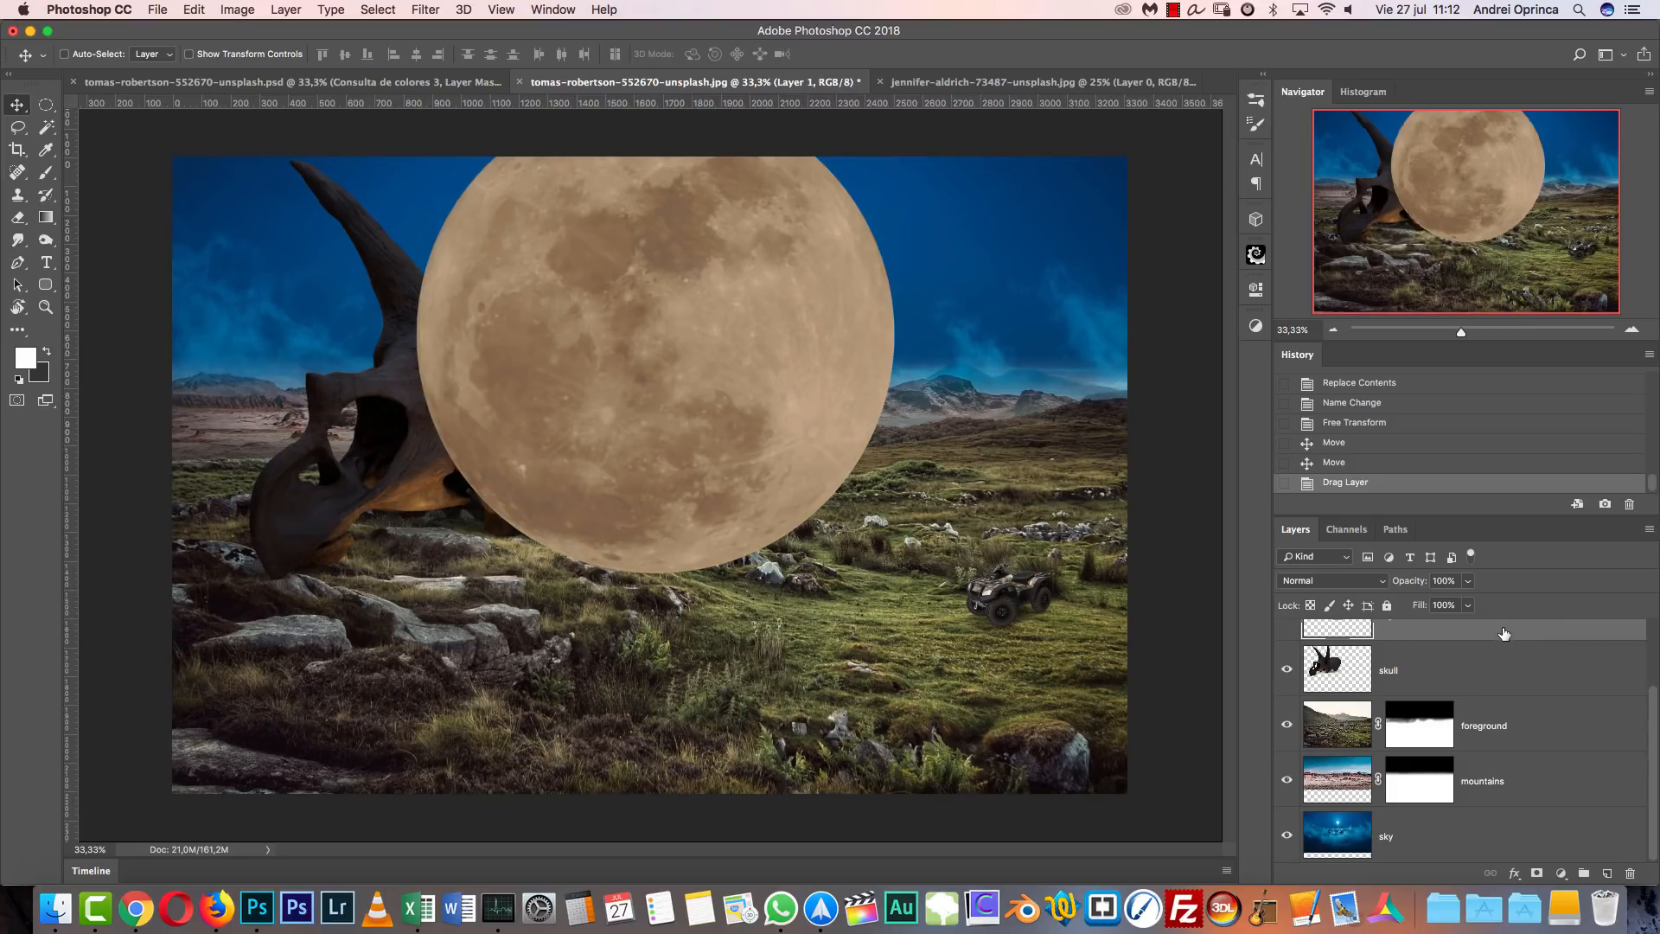
drag(1495, 634, 1545, 661)
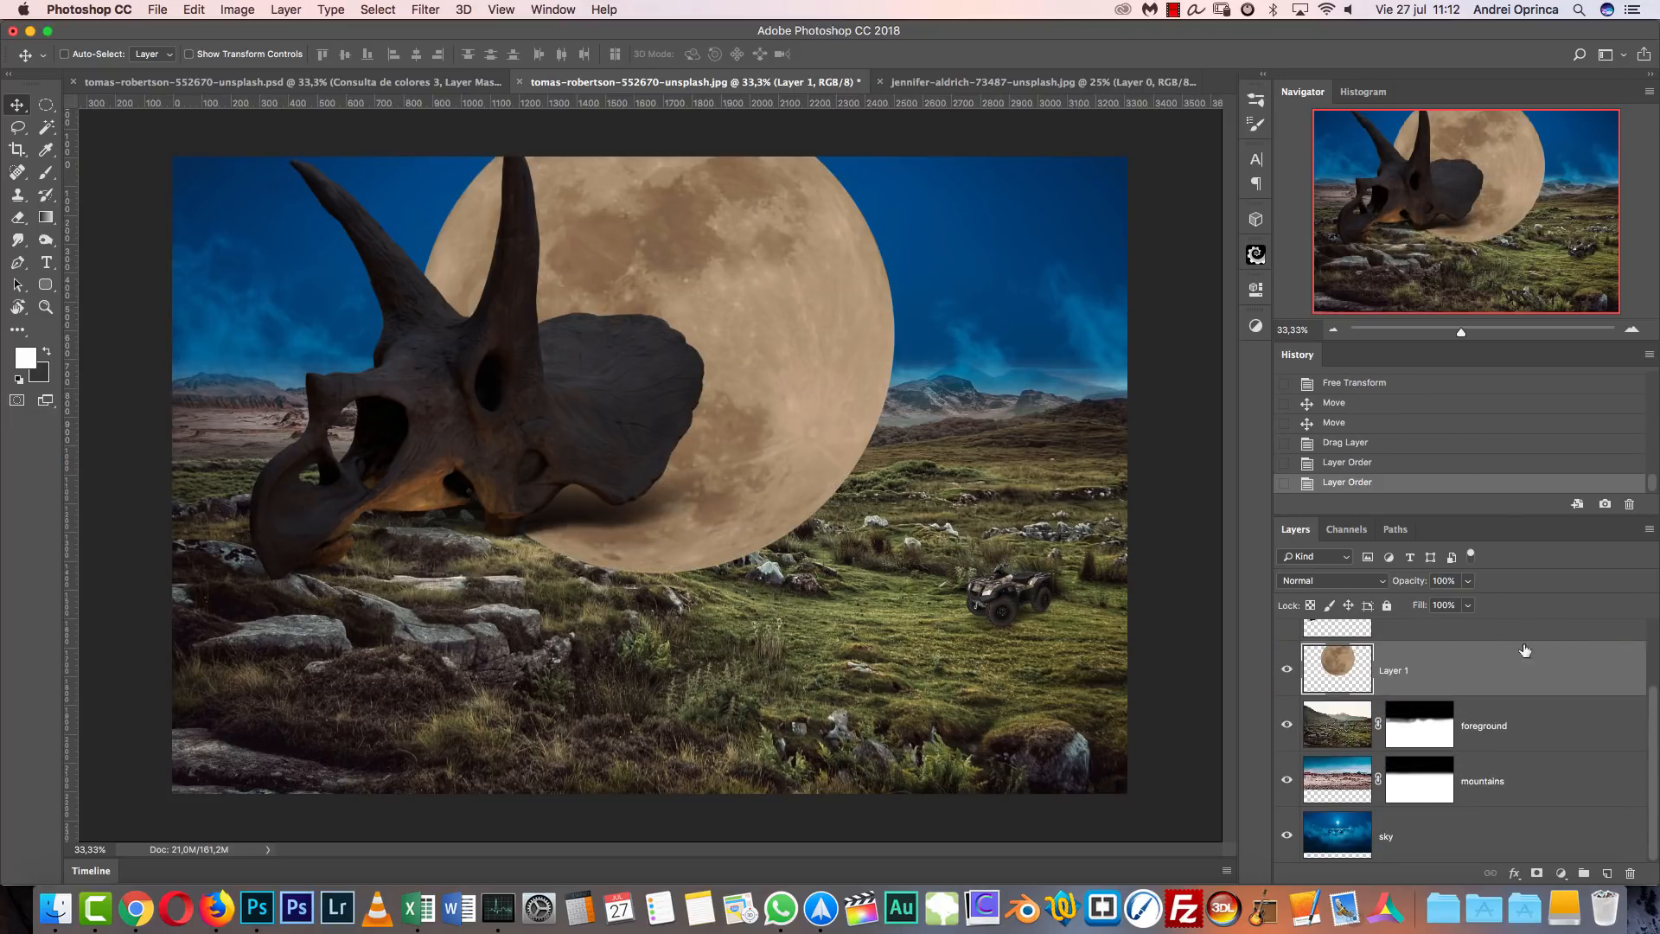
Scale the moon to about 16.41% and position it in the sky, partly behind the skull's frill.
key(super+t)
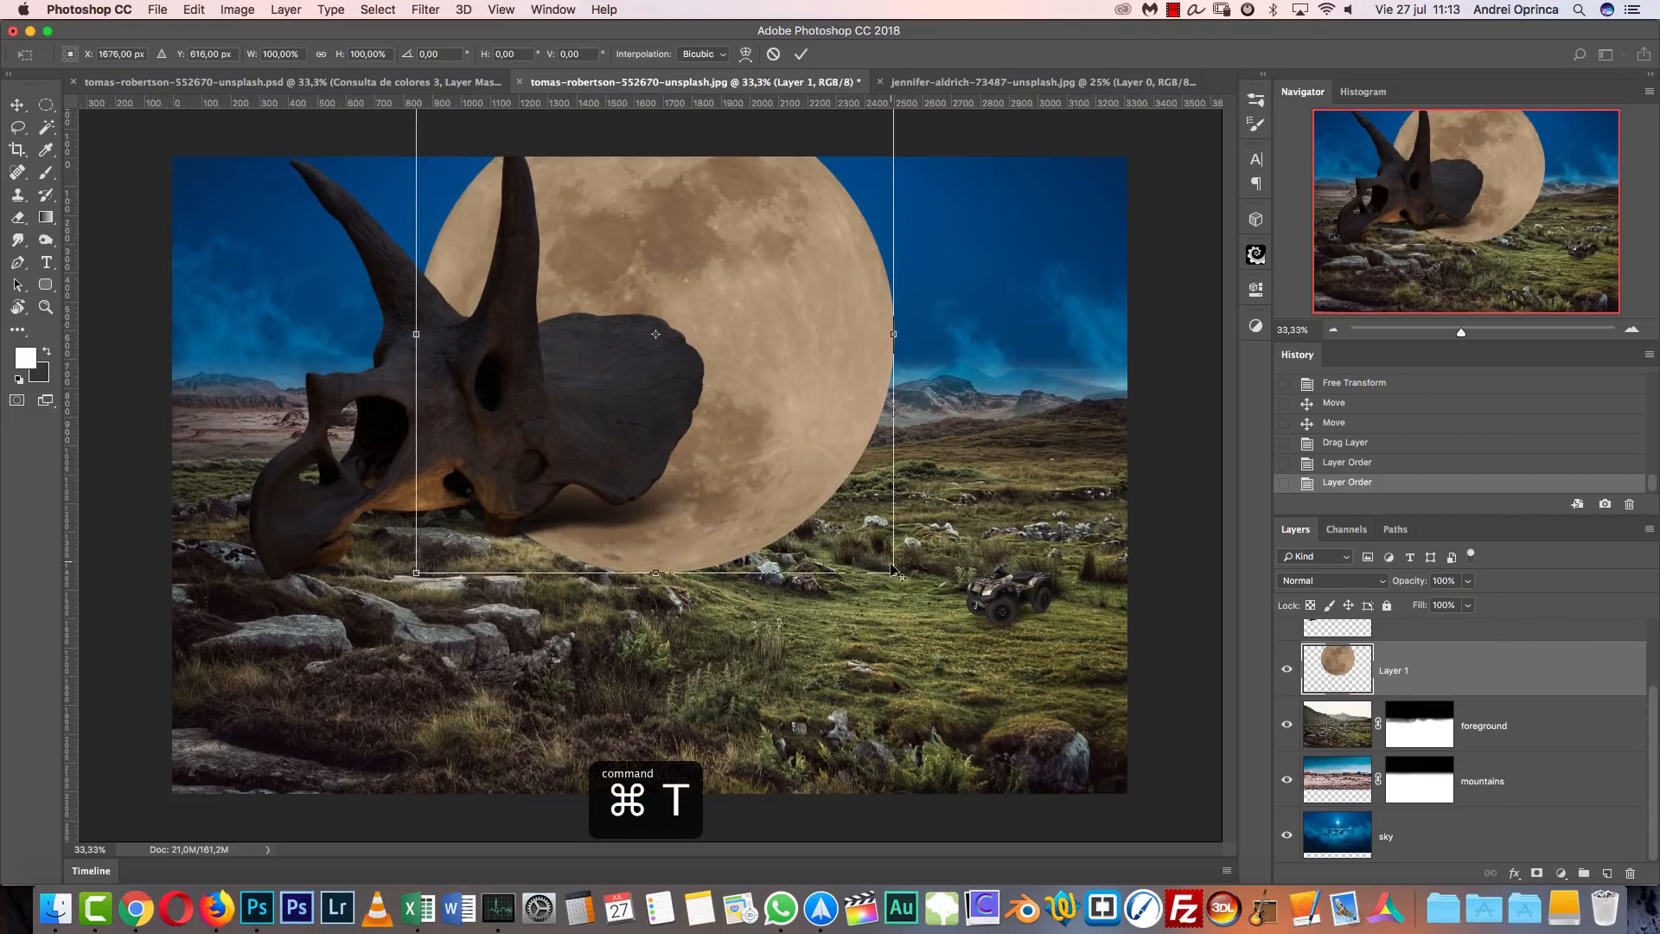
drag(886, 564, 713, 391)
drag(689, 329, 698, 269)
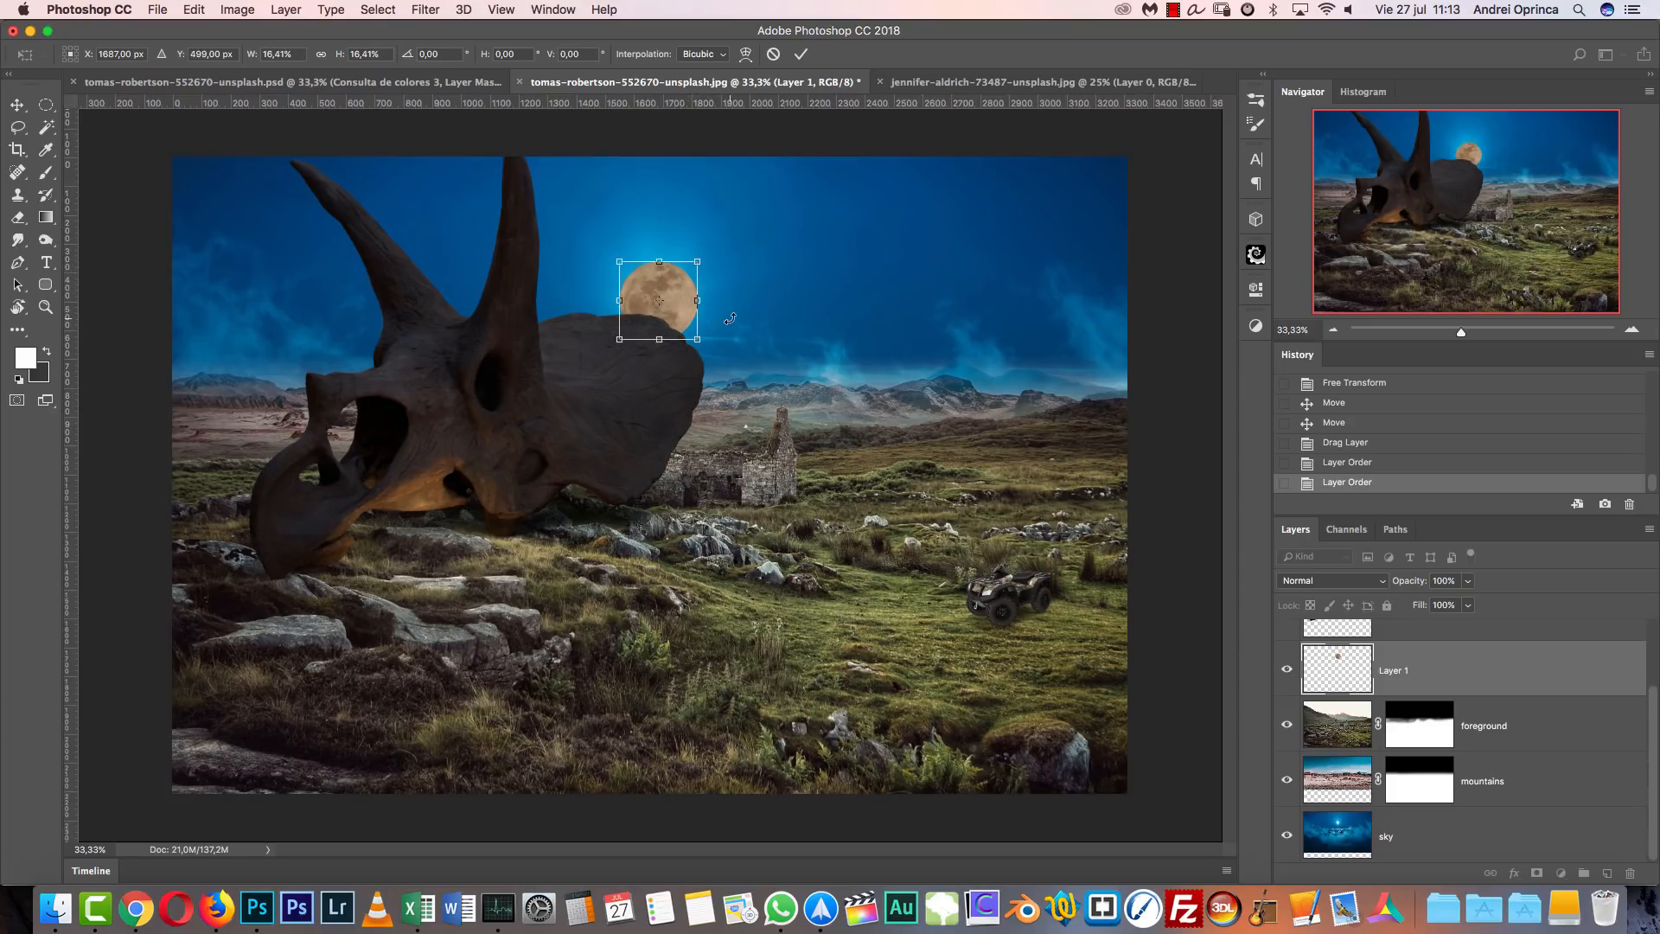
key(Return)
Rename the moon's layer to "moon".
key(ctrl+1)
drag(1470, 191, 1471, 128)
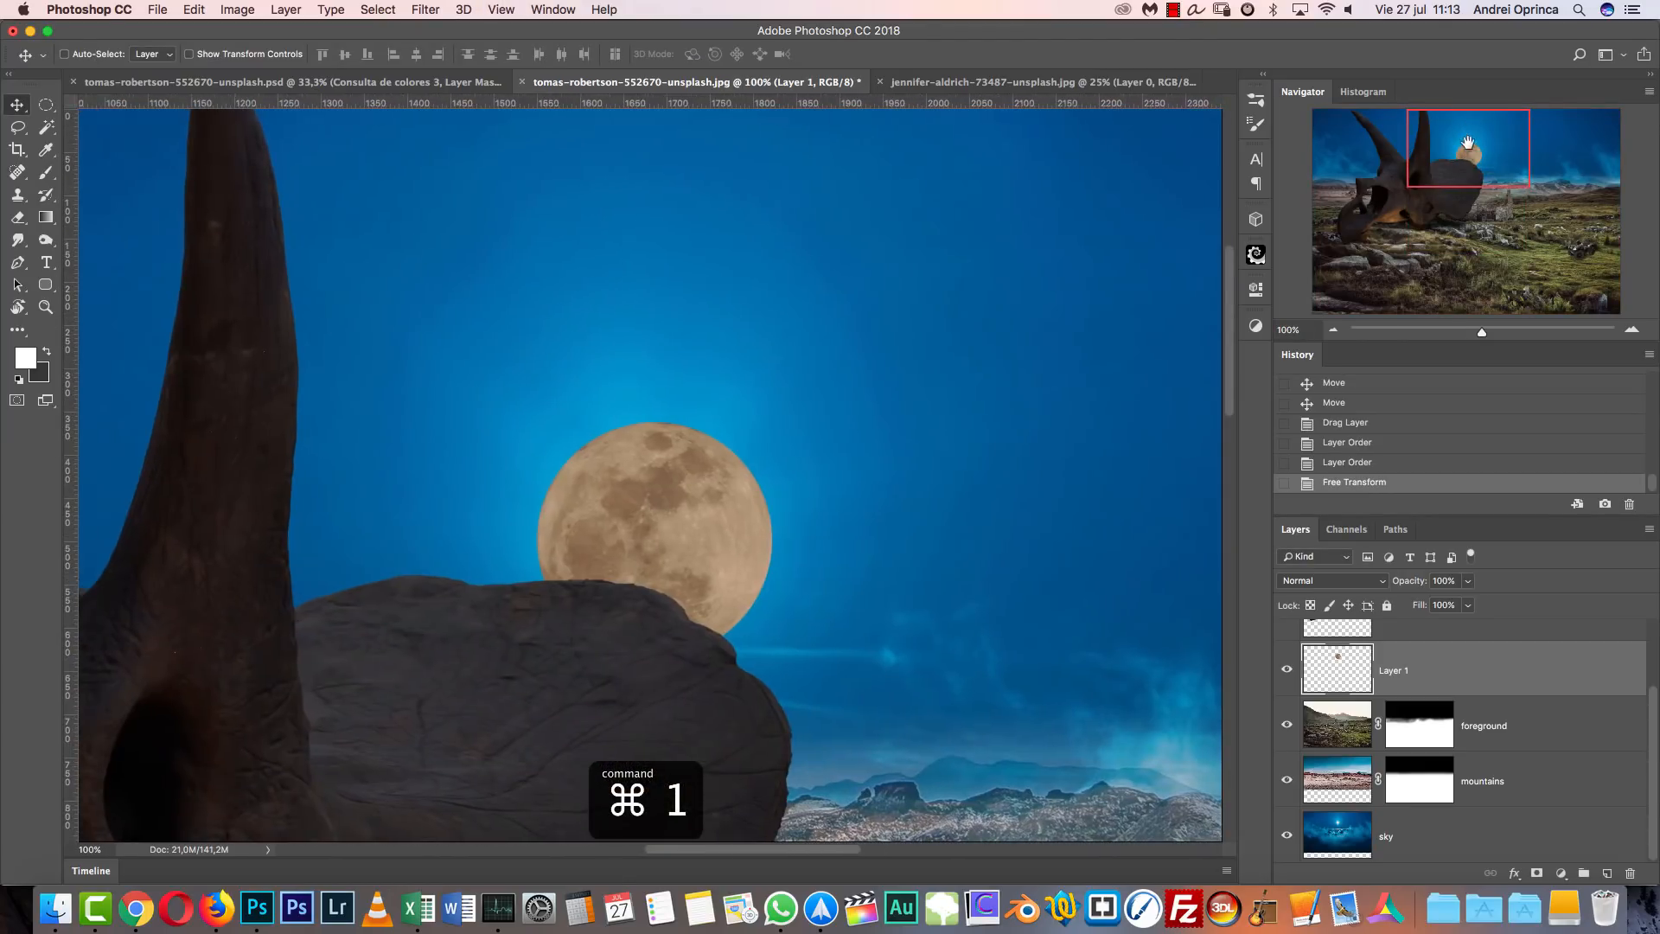
double_click(1393, 671)
text(moon)
key(Return)
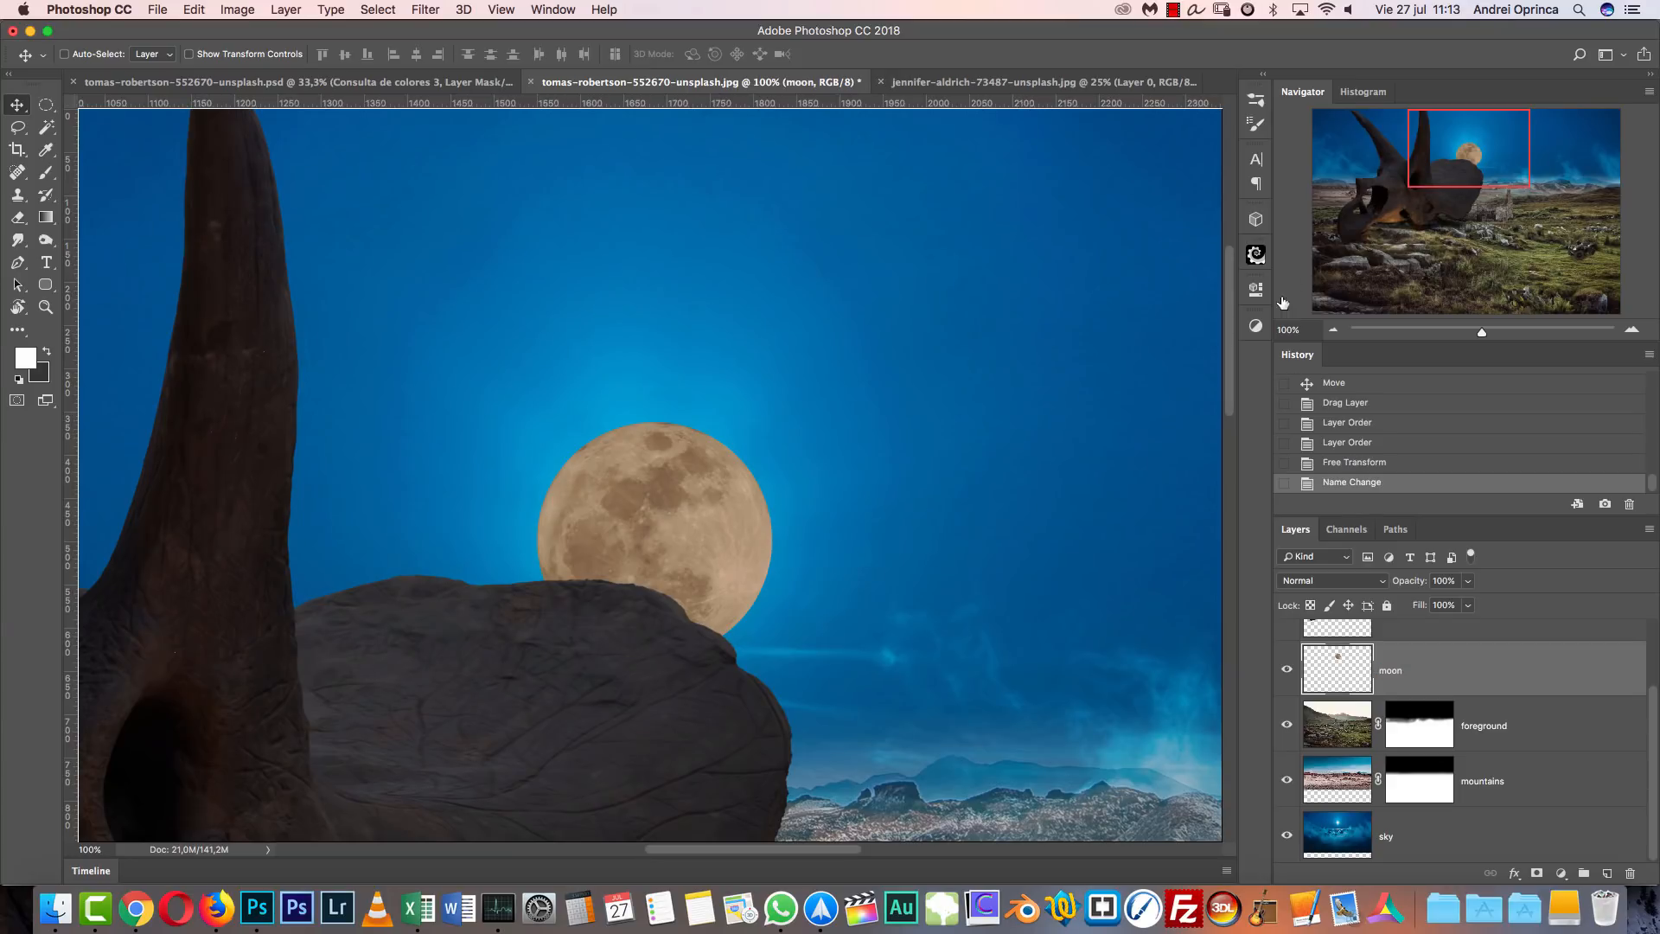
Compare the composite with the finished PSD and close the moon photo without saving its changes.
key(ctrl+minus)
key(ctrl+minus)
key(ctrl+minus)
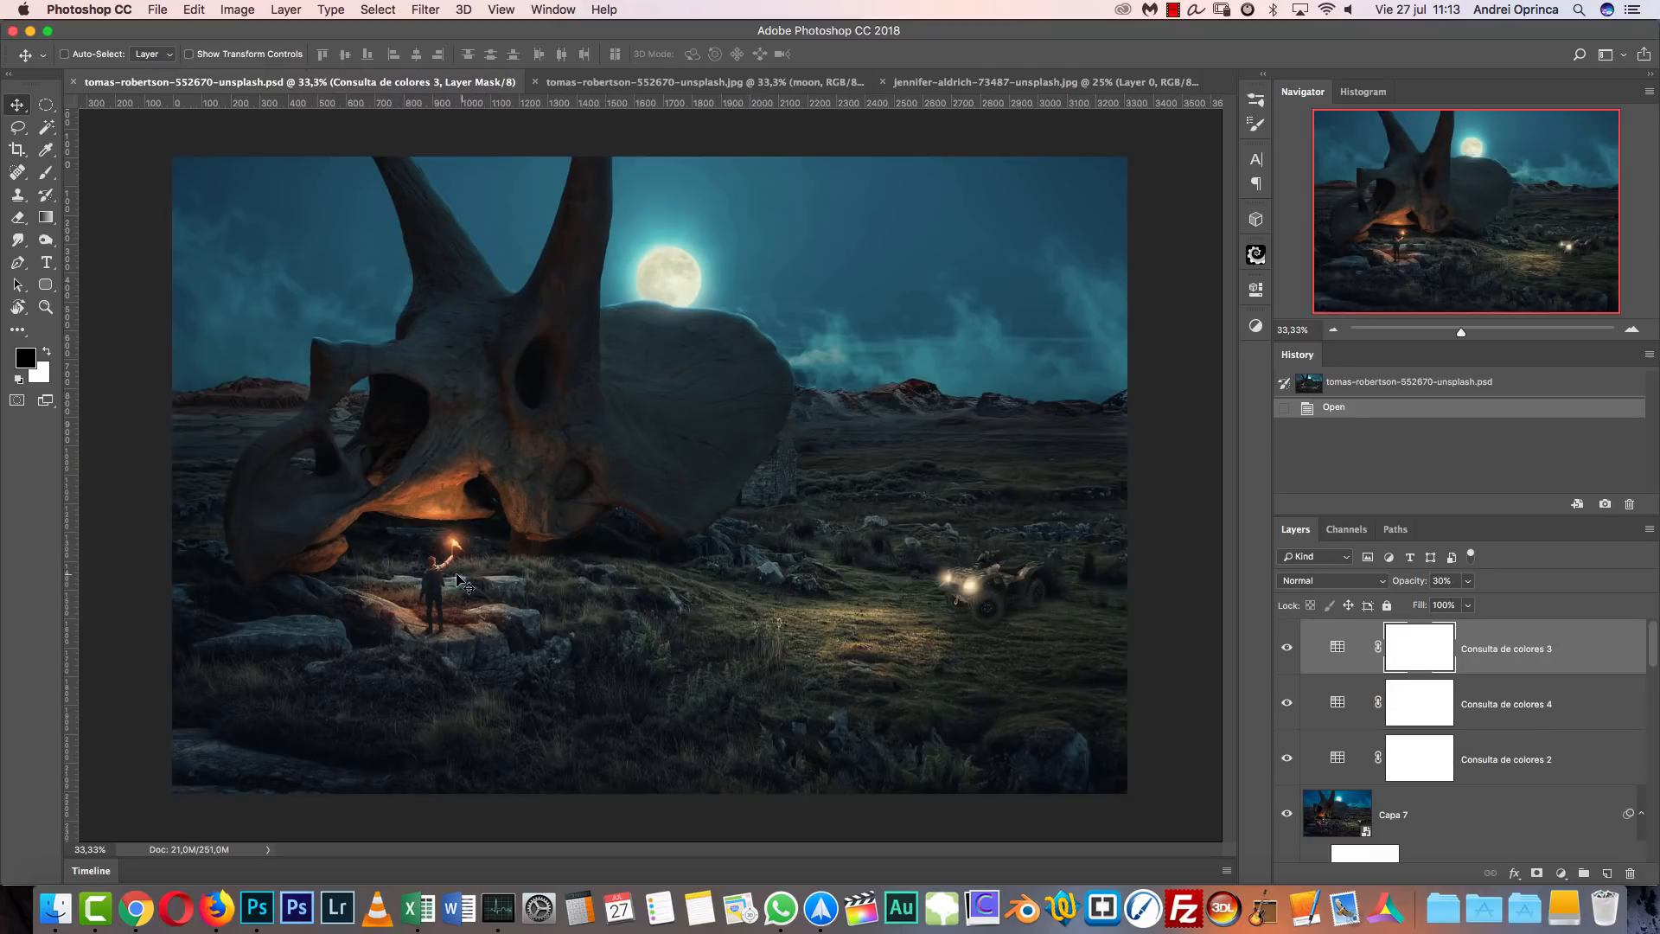
click(890, 84)
key(super+w)
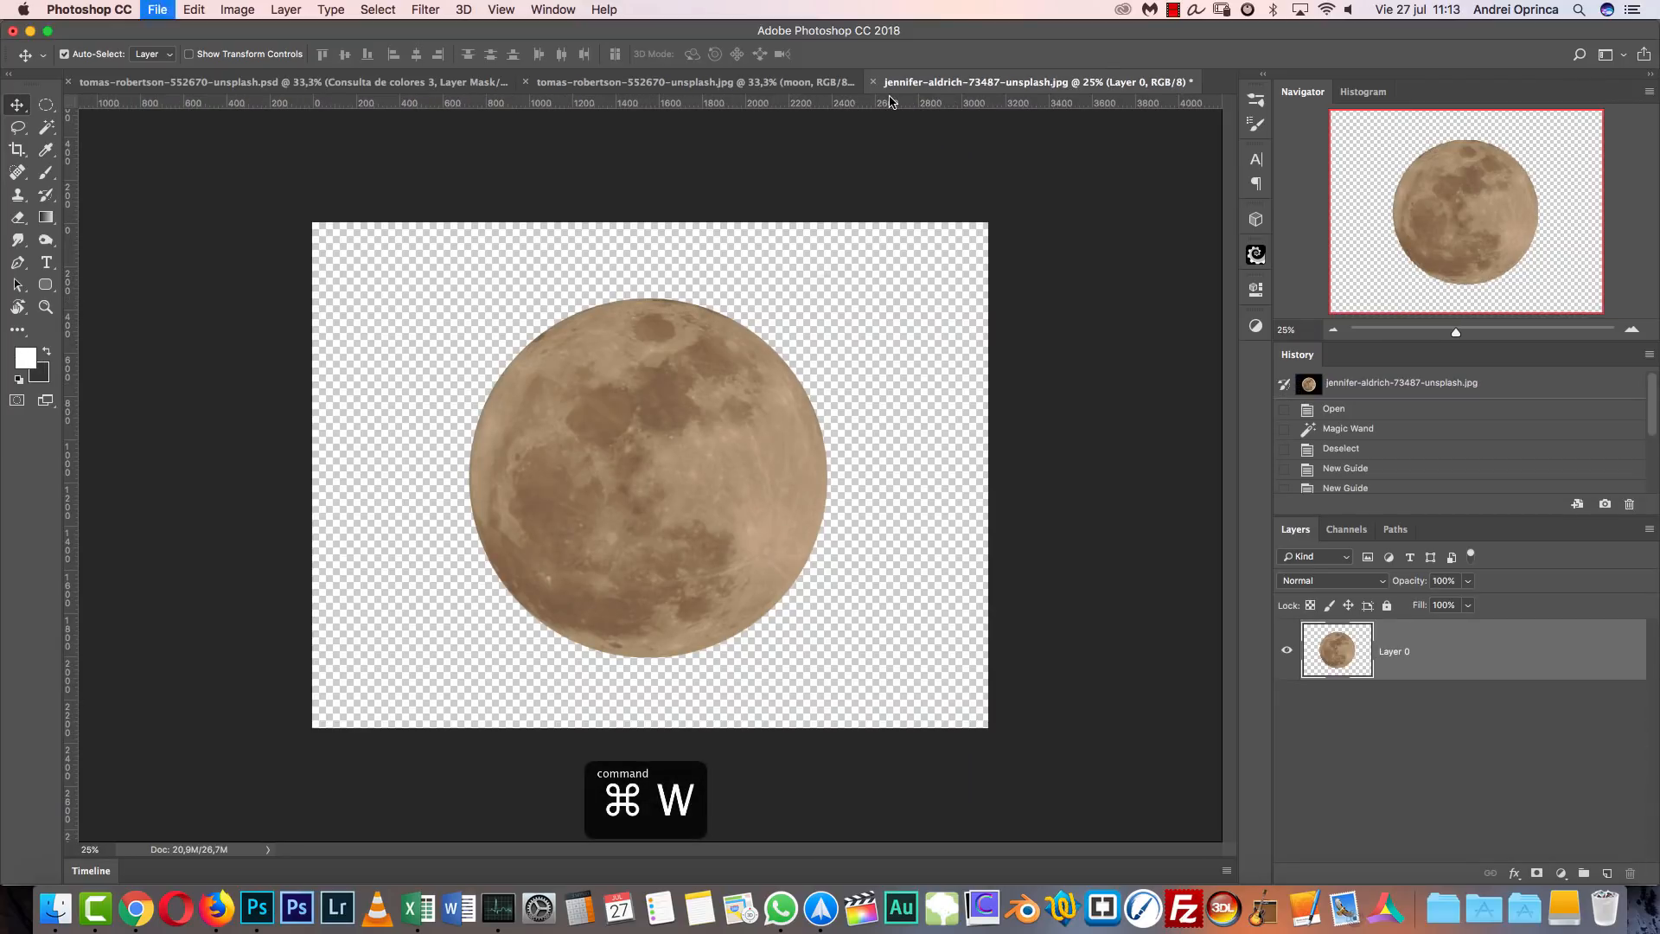
click(785, 310)
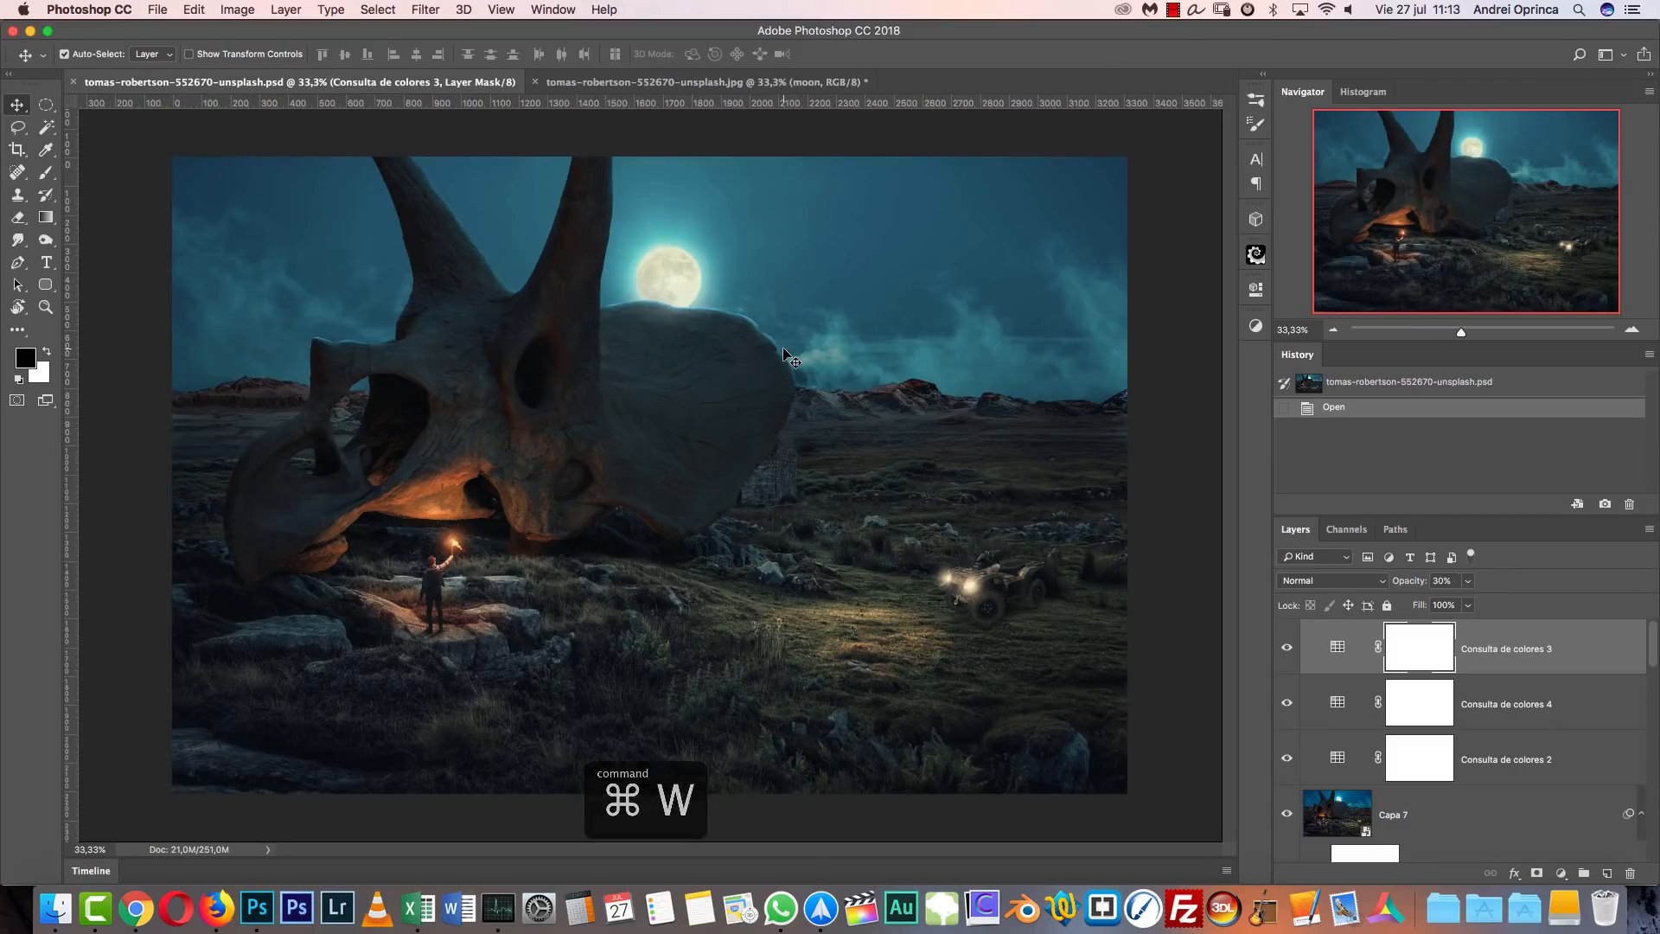
Open the photo of the man holding a red flare from the Resources folder and convert its background to a regular layer.
click(626, 83)
key(super+o)
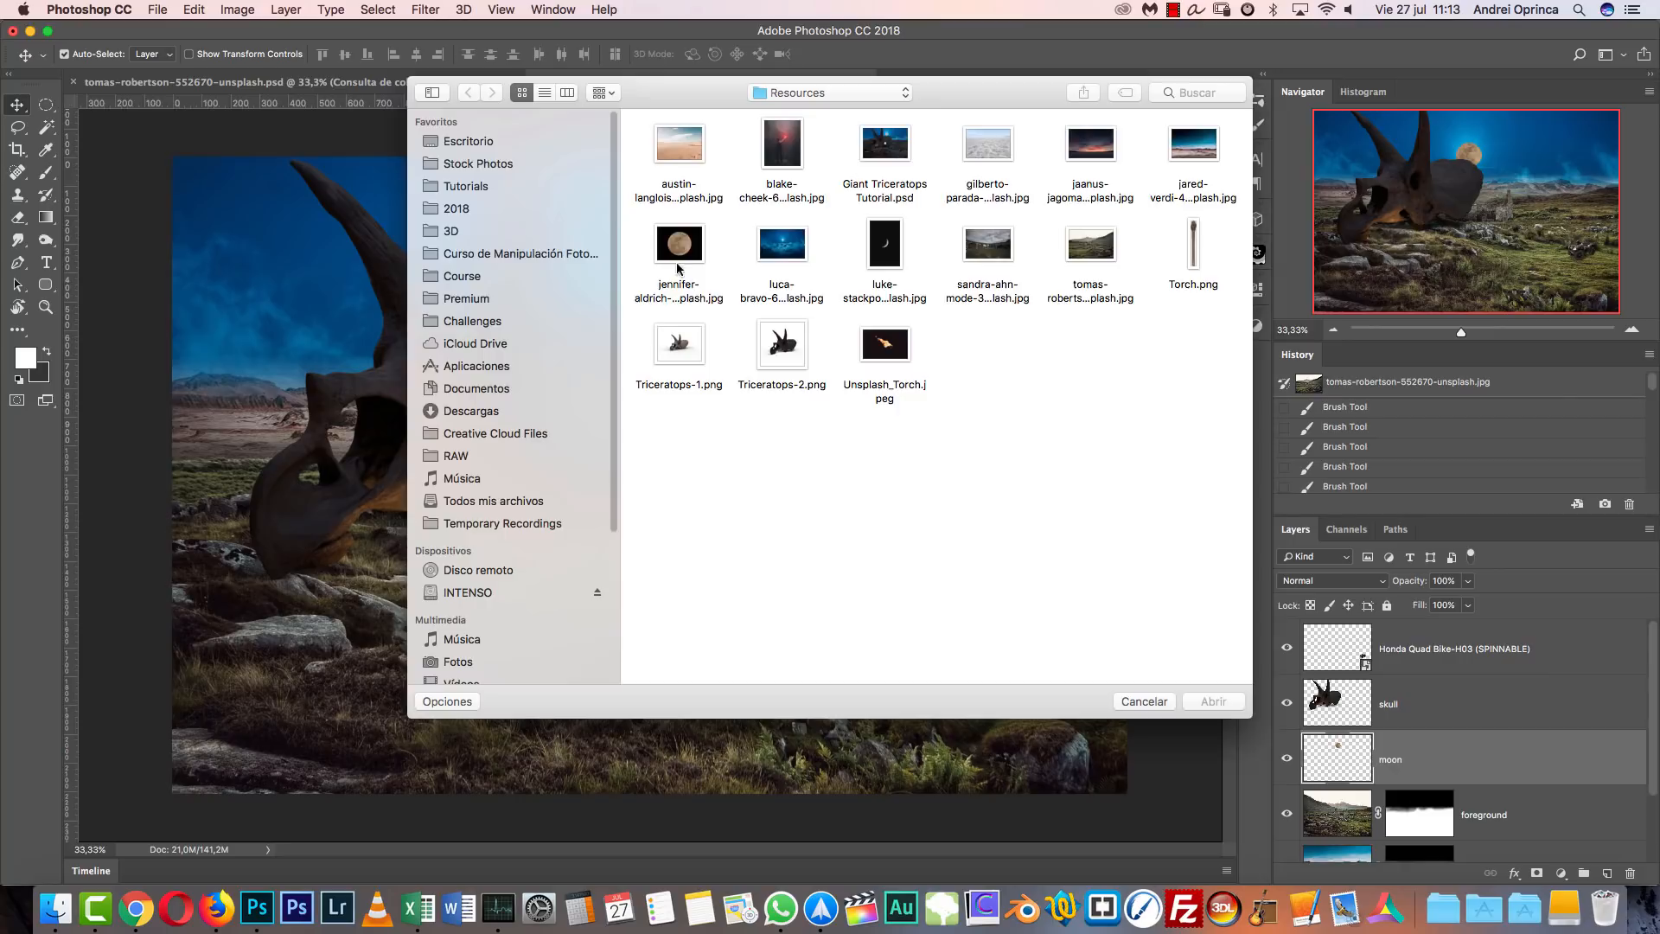
click(798, 191)
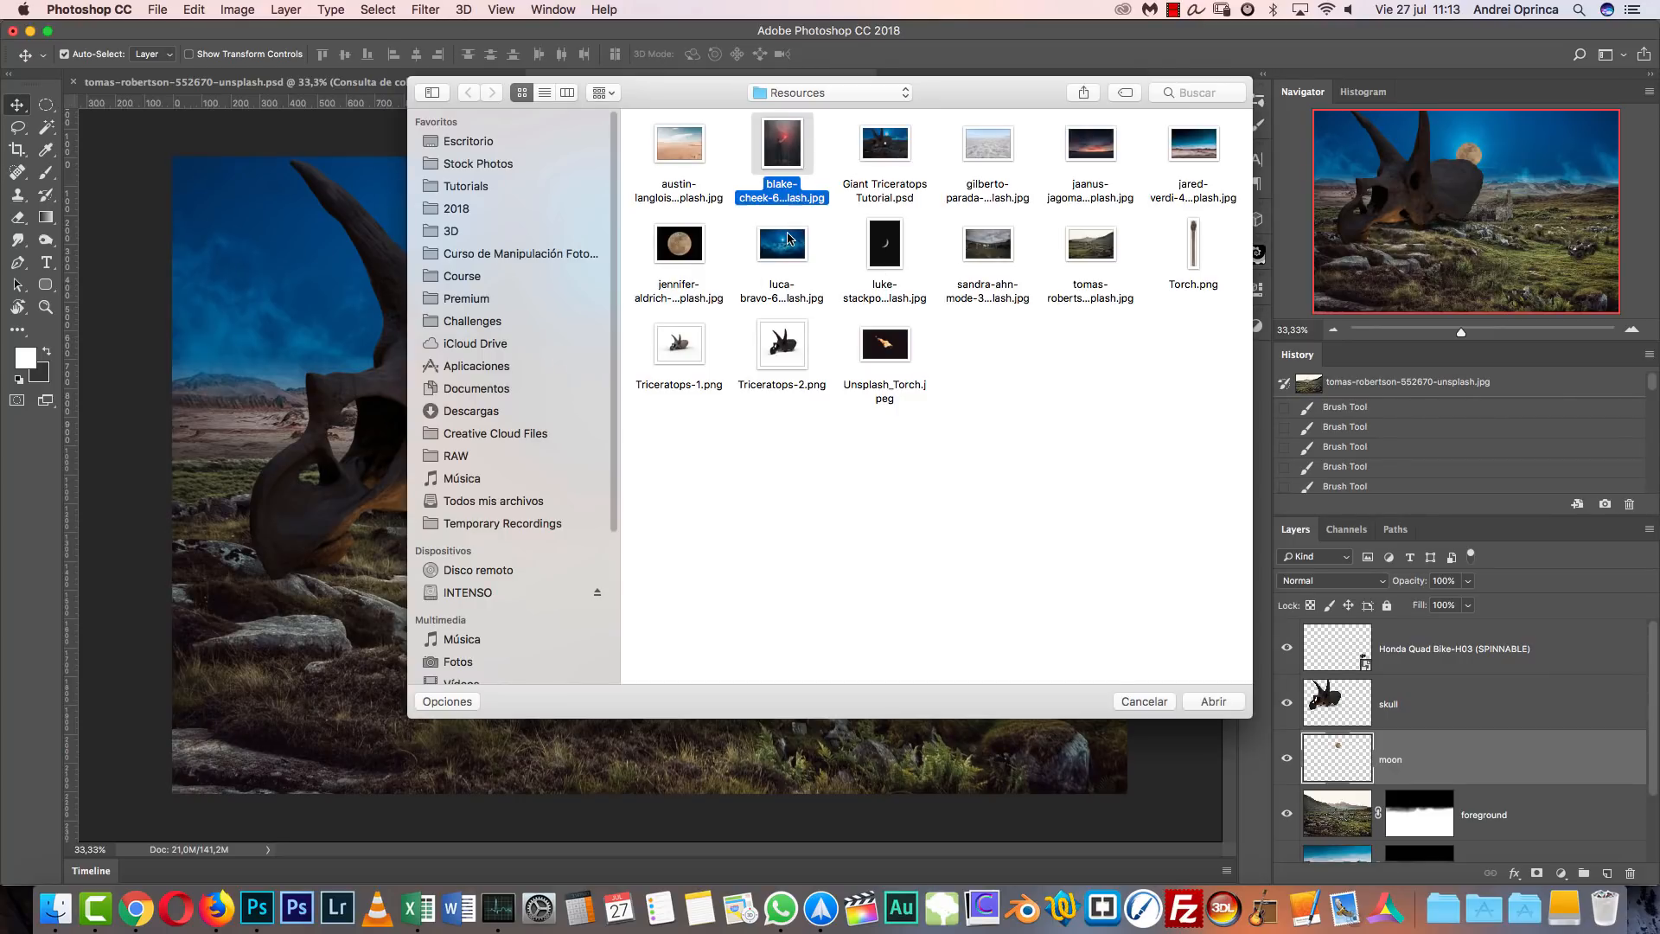
key(space)
key(space)
click(1186, 706)
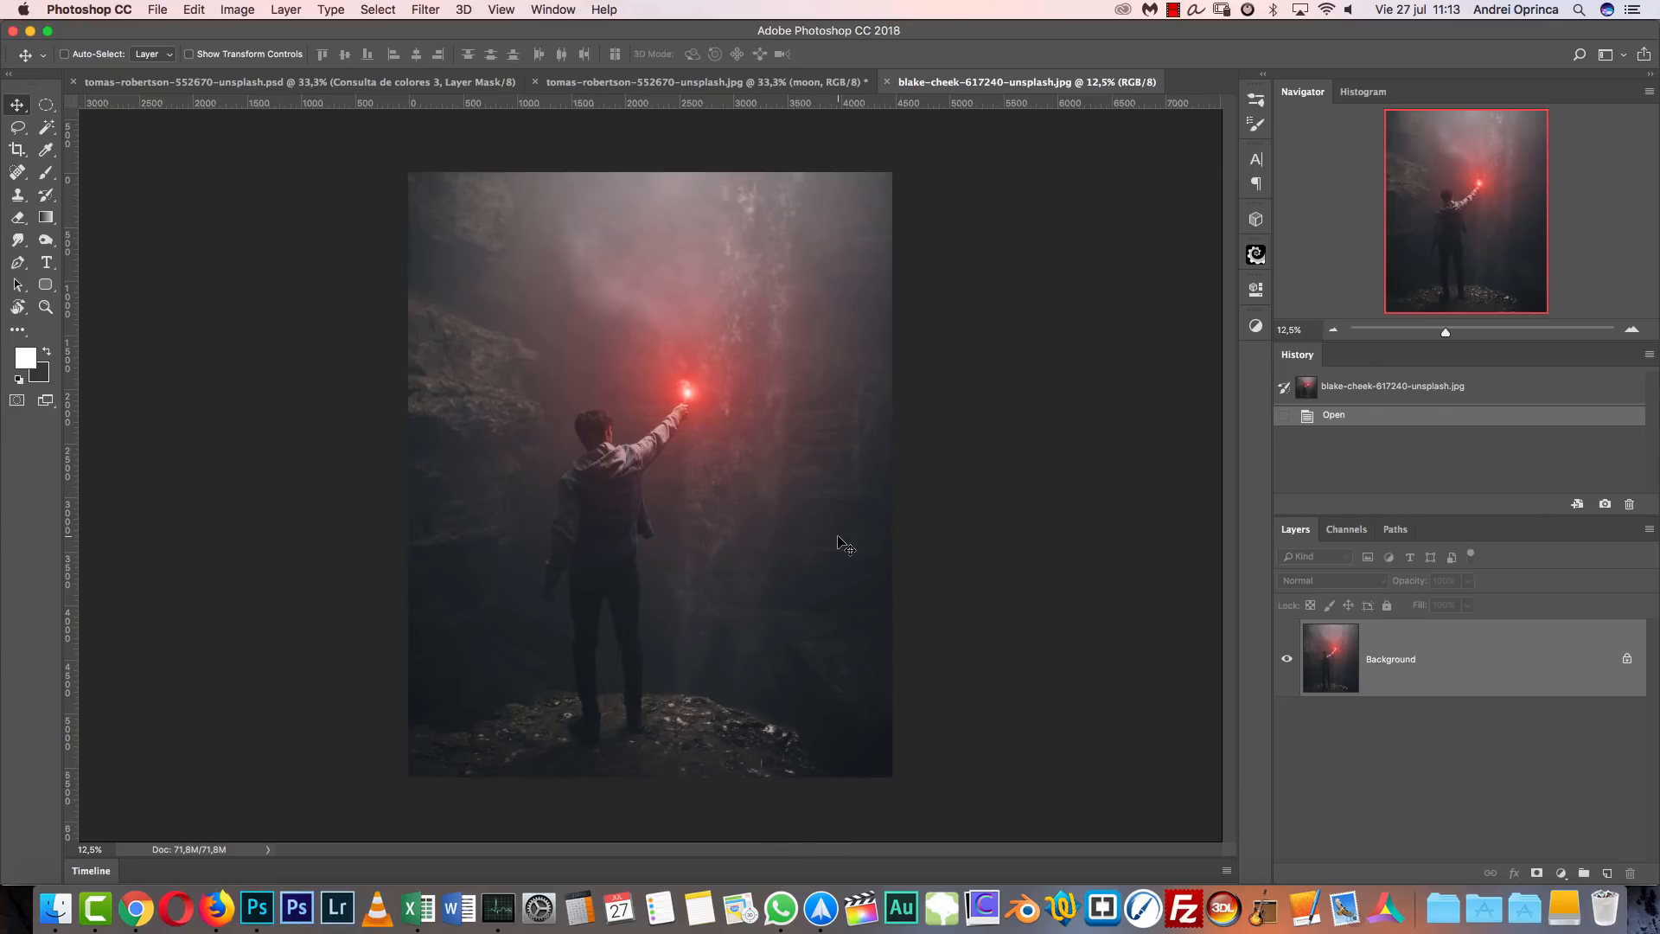
alt+double_click(1522, 652)
Examine the man's arm, flare, head and jacket at 100%, and his whole figure down to the feet.
key(ctrl+1)
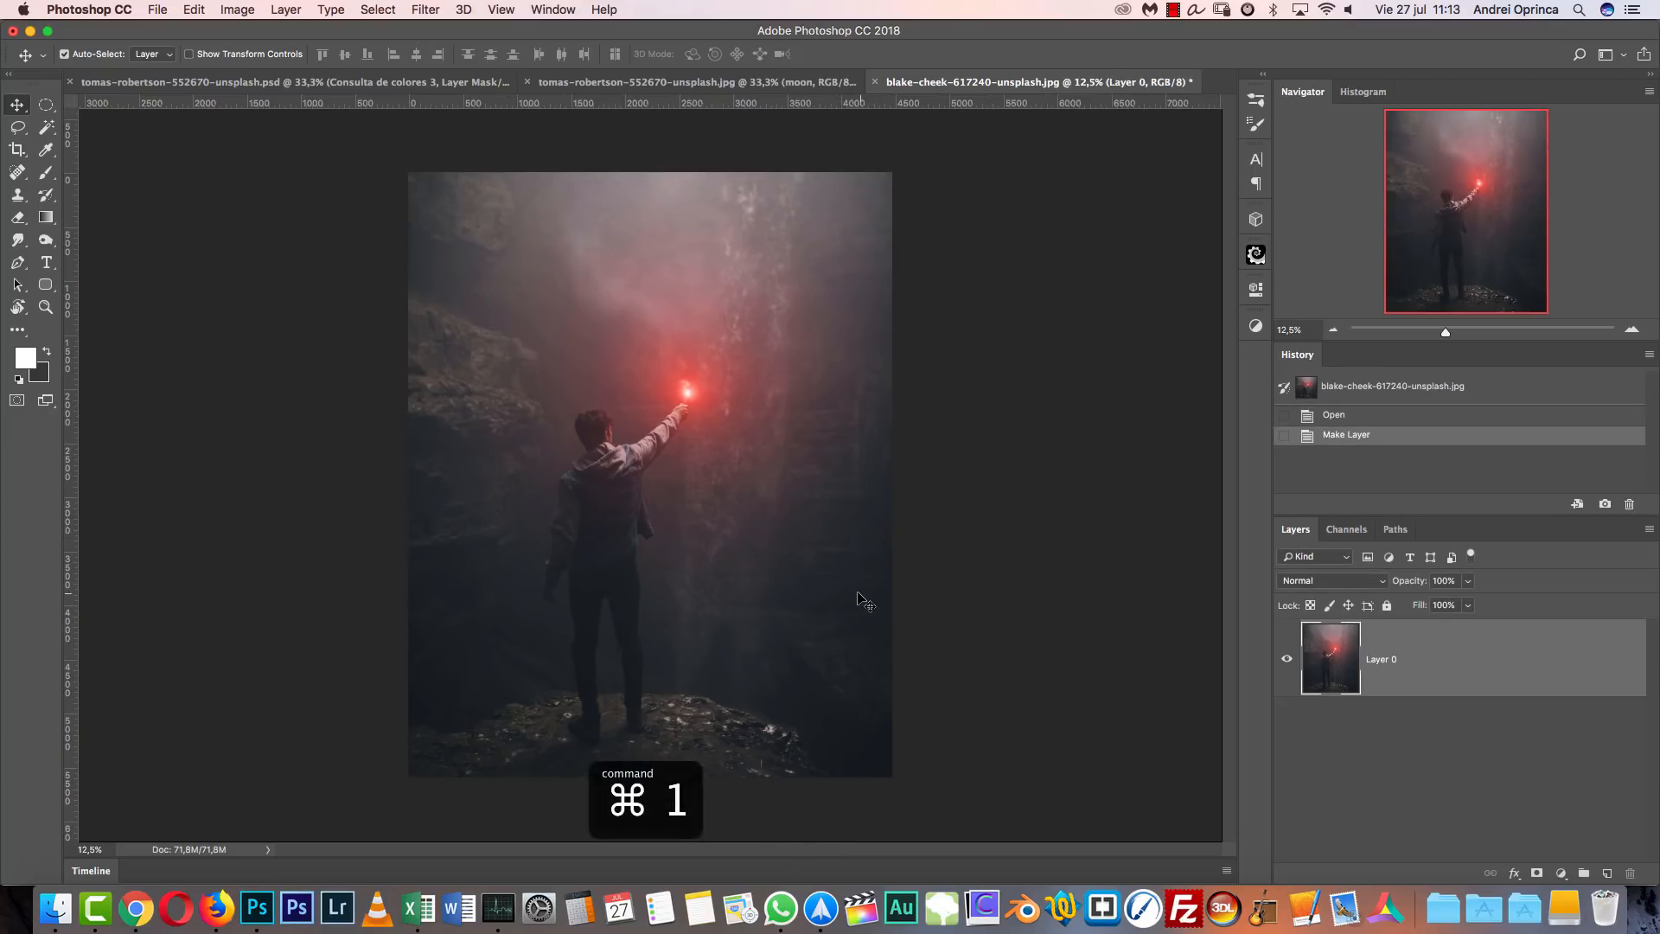
drag(901, 471, 1124, 778)
drag(1046, 486, 845, 623)
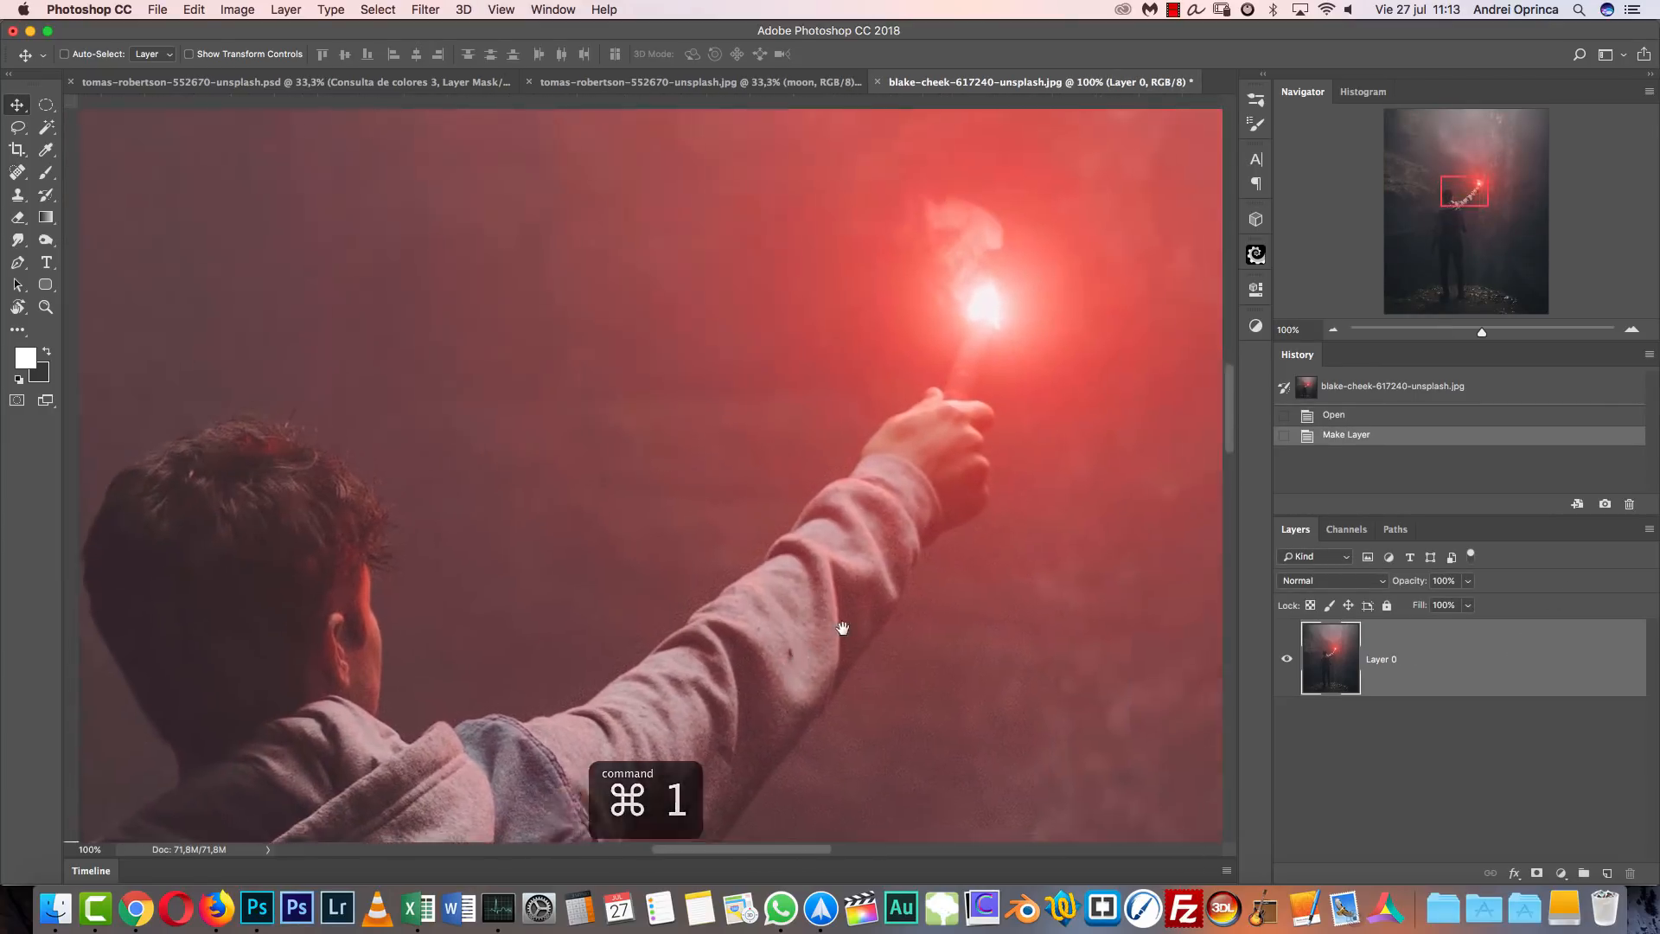
drag(807, 749, 1077, 381)
key(ctrl+r)
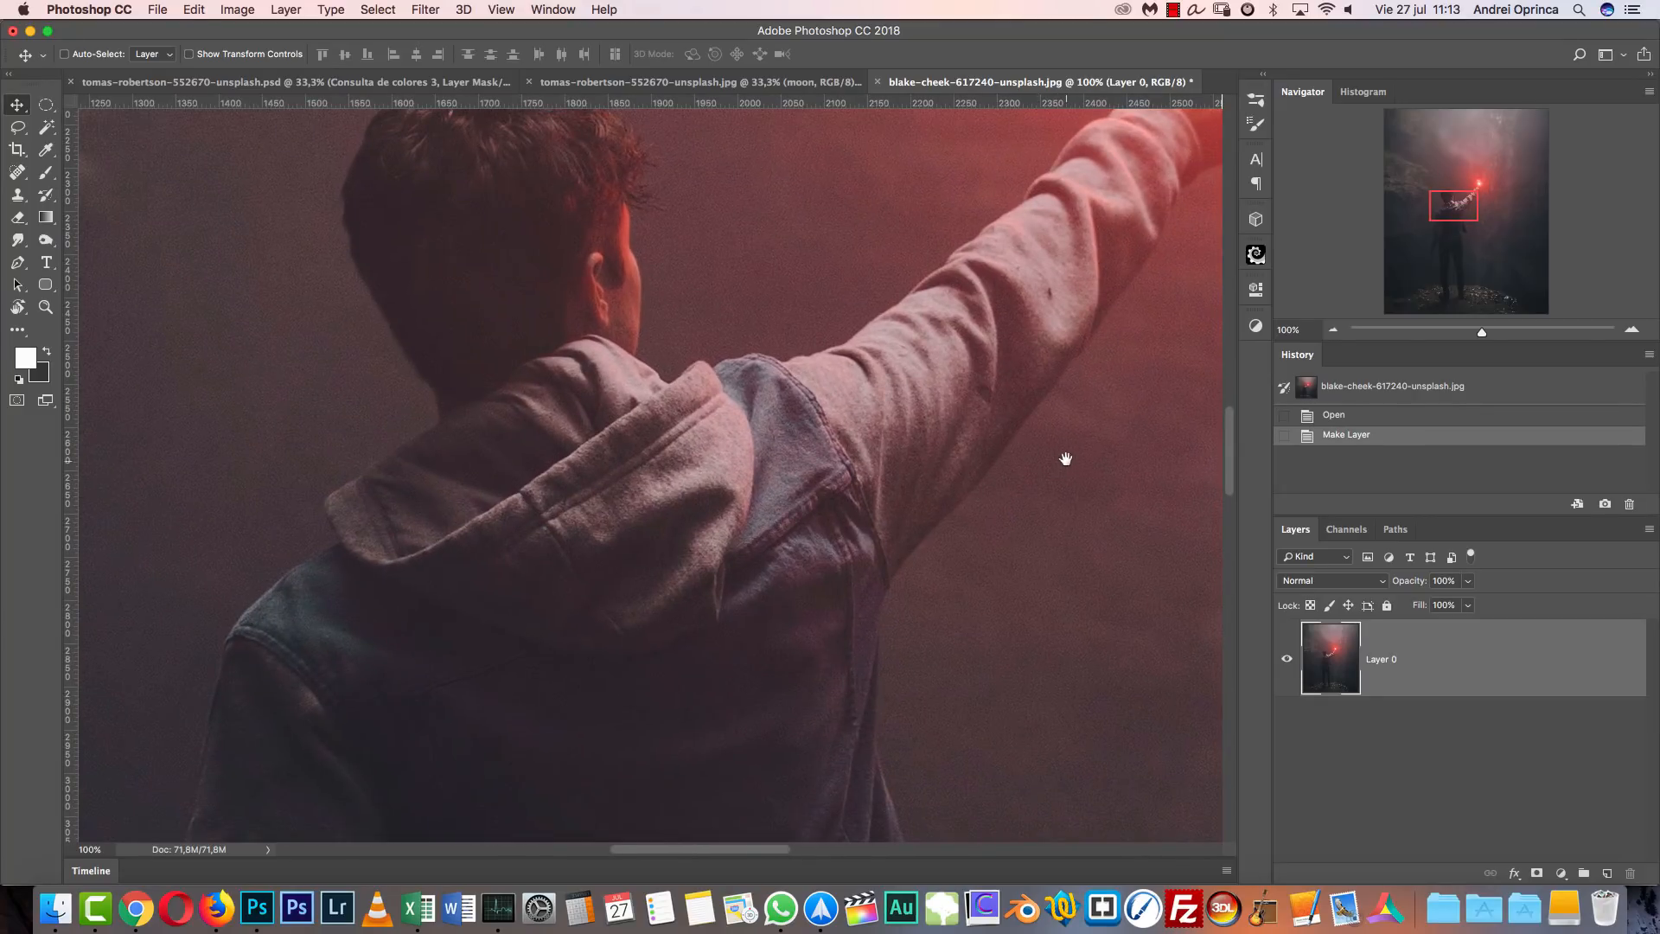
click(1331, 328)
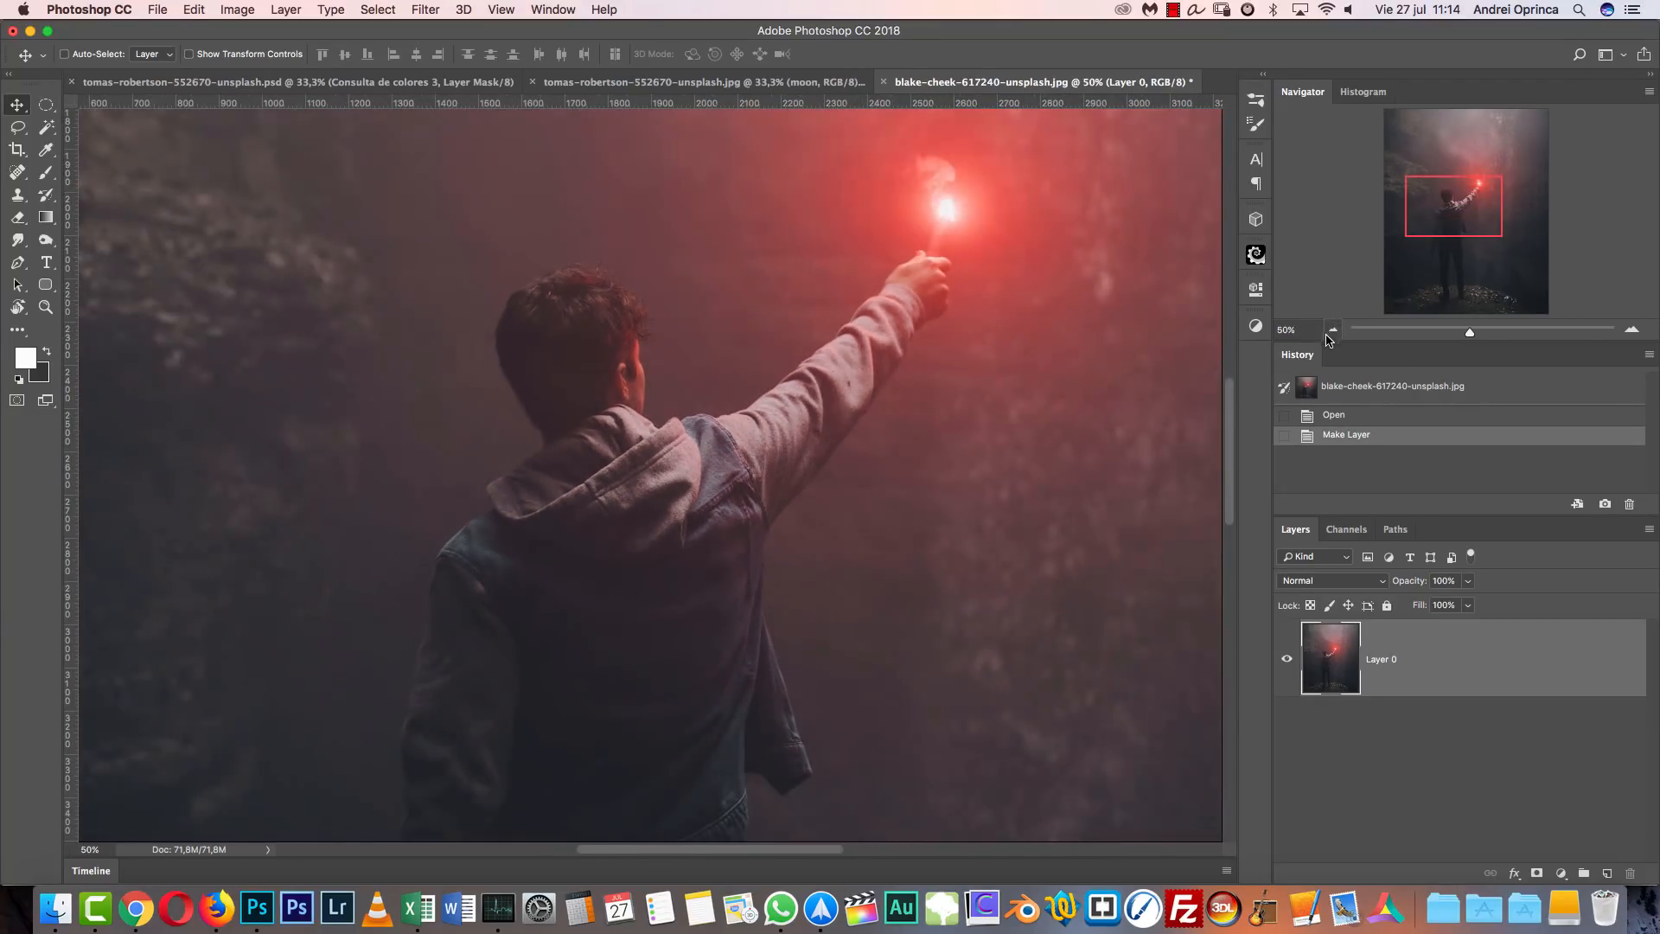
click(1332, 330)
click(1332, 331)
click(1332, 330)
drag(968, 590, 988, 447)
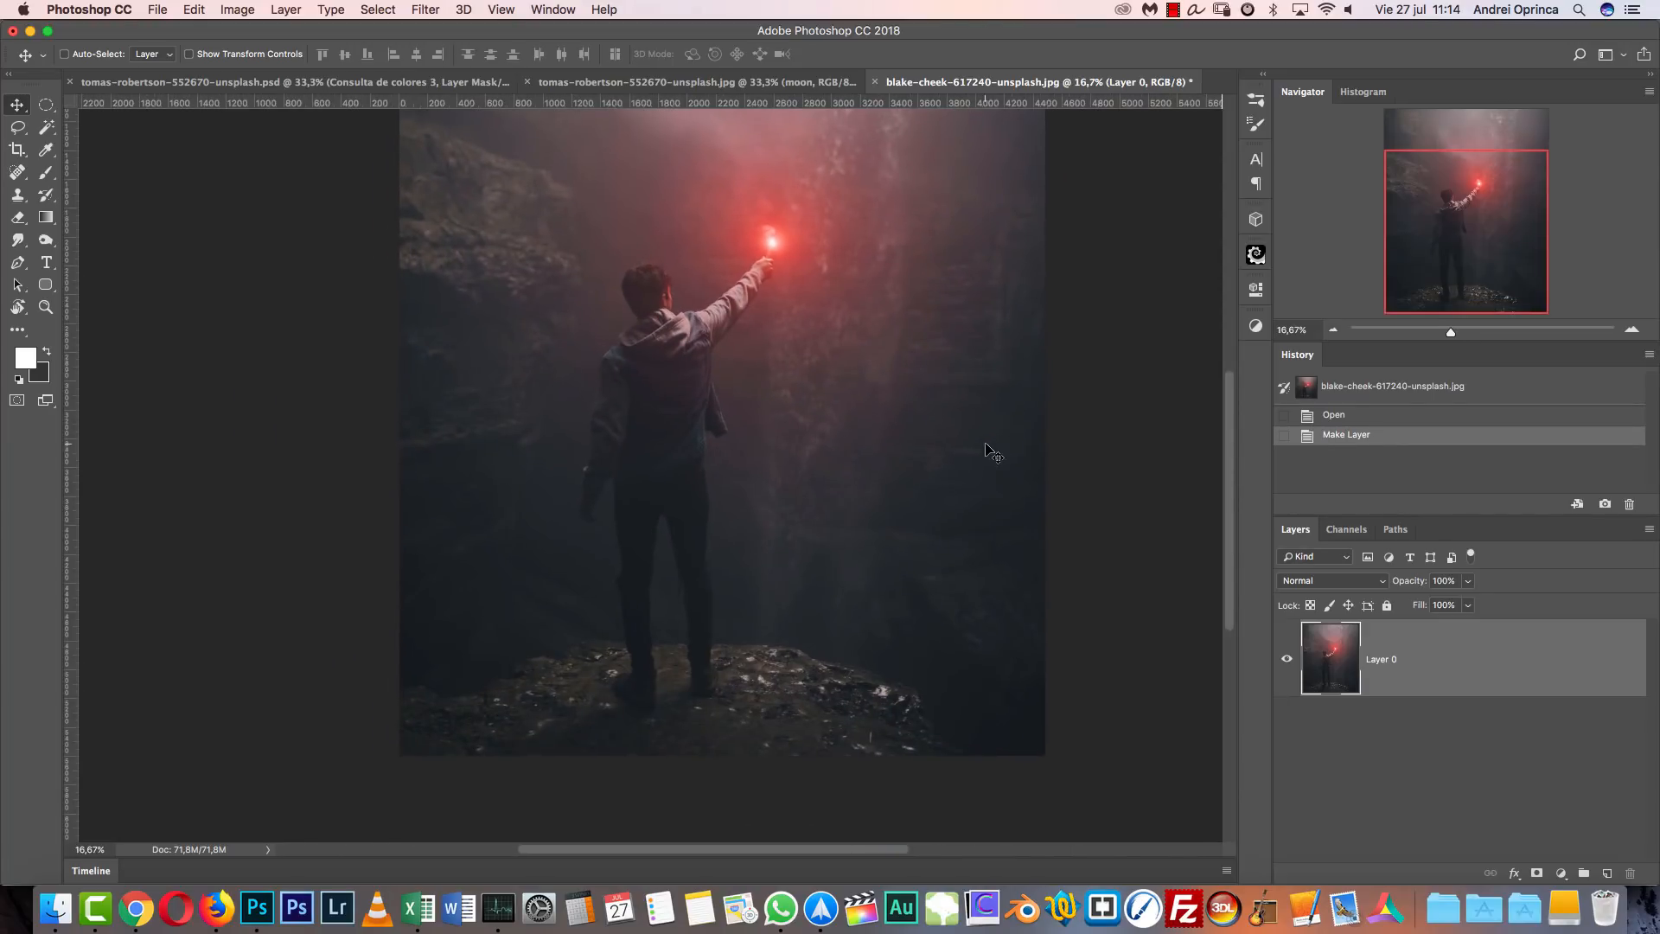
Start outlining the man with the Magnetic Lasso along the upper edge of his raised arm, around his head and down to the shoulder.
click(45, 129)
click(86, 128)
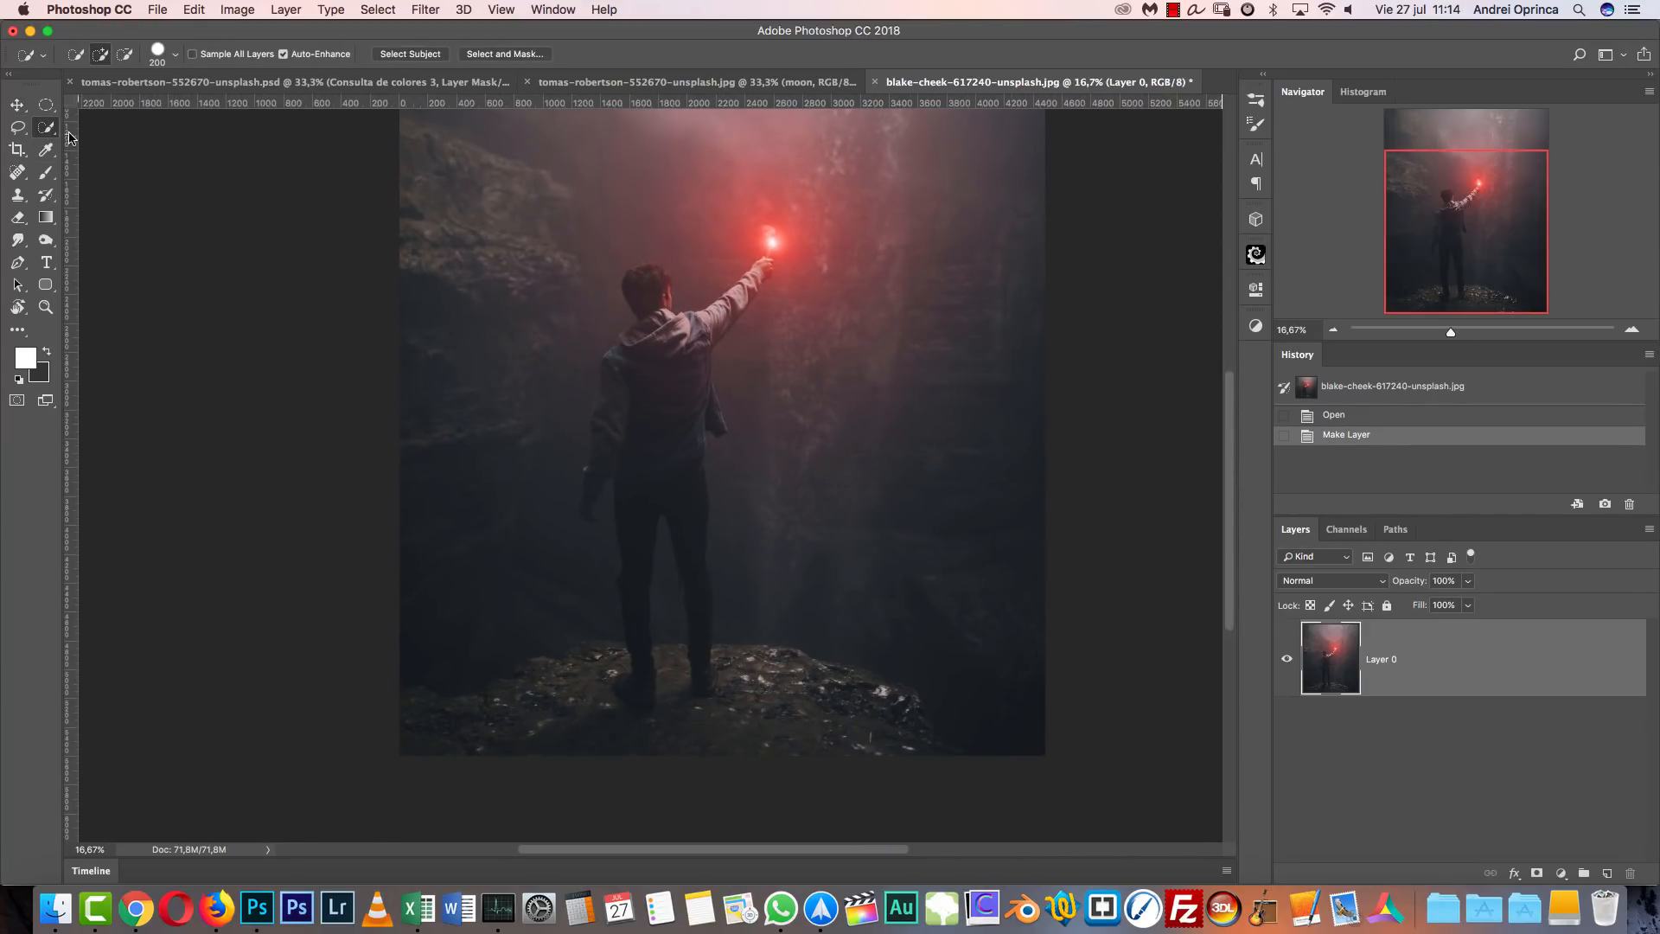
click(32, 131)
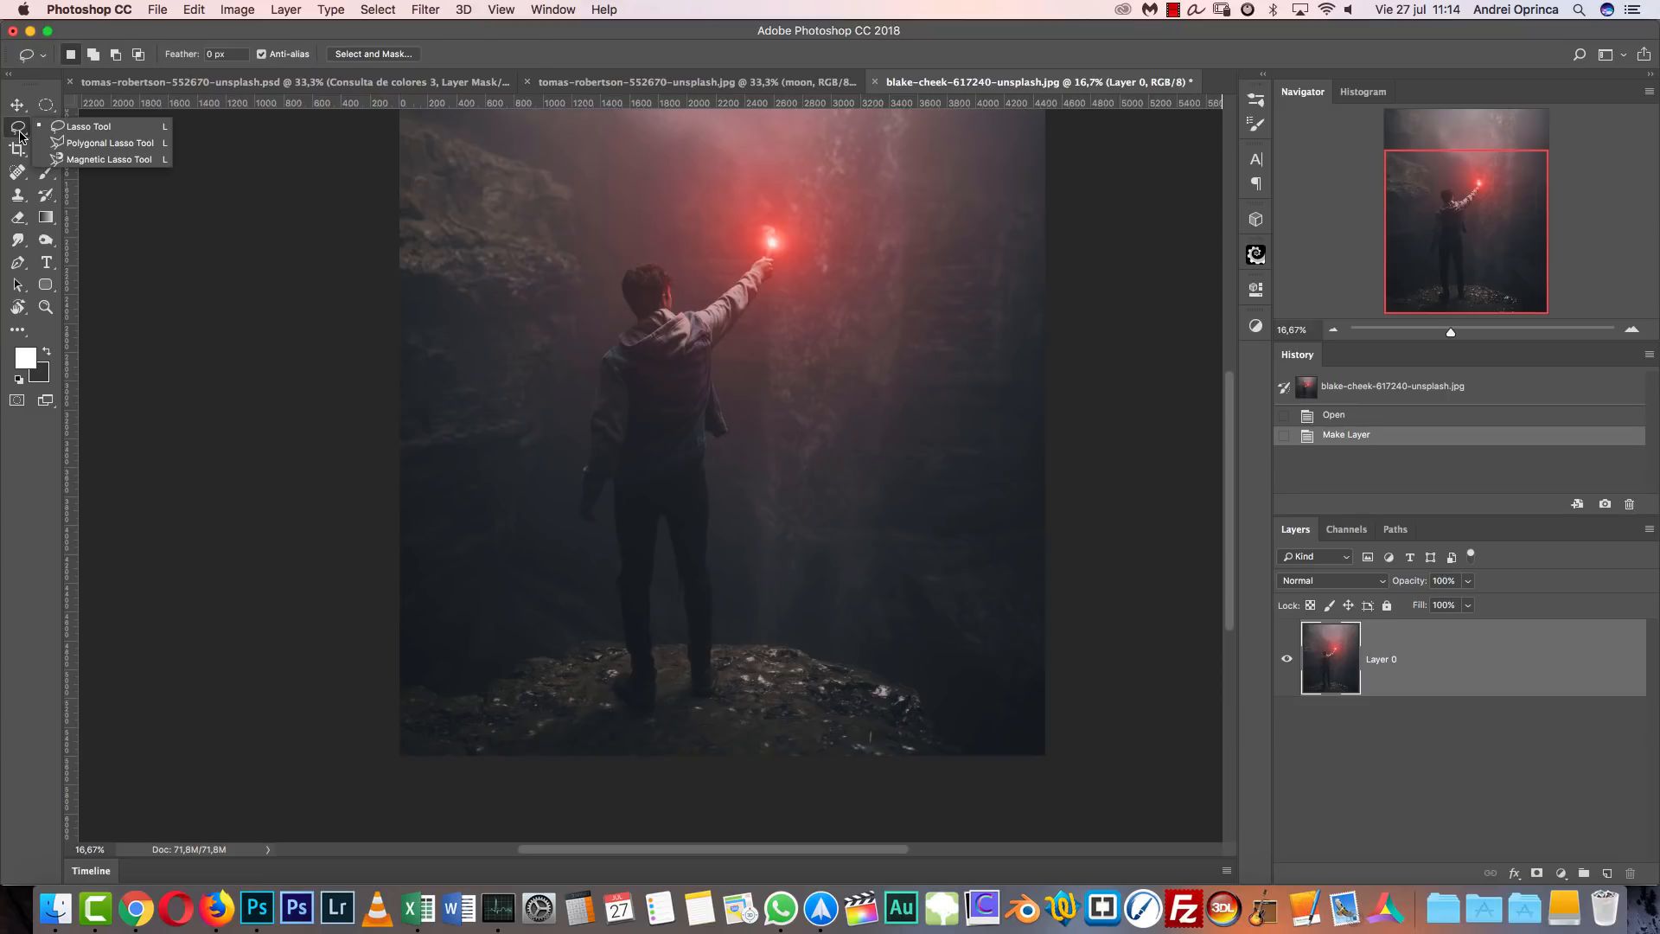
click(90, 161)
key(super+1)
drag(1167, 260, 1029, 777)
scroll(867, 408, up, 5)
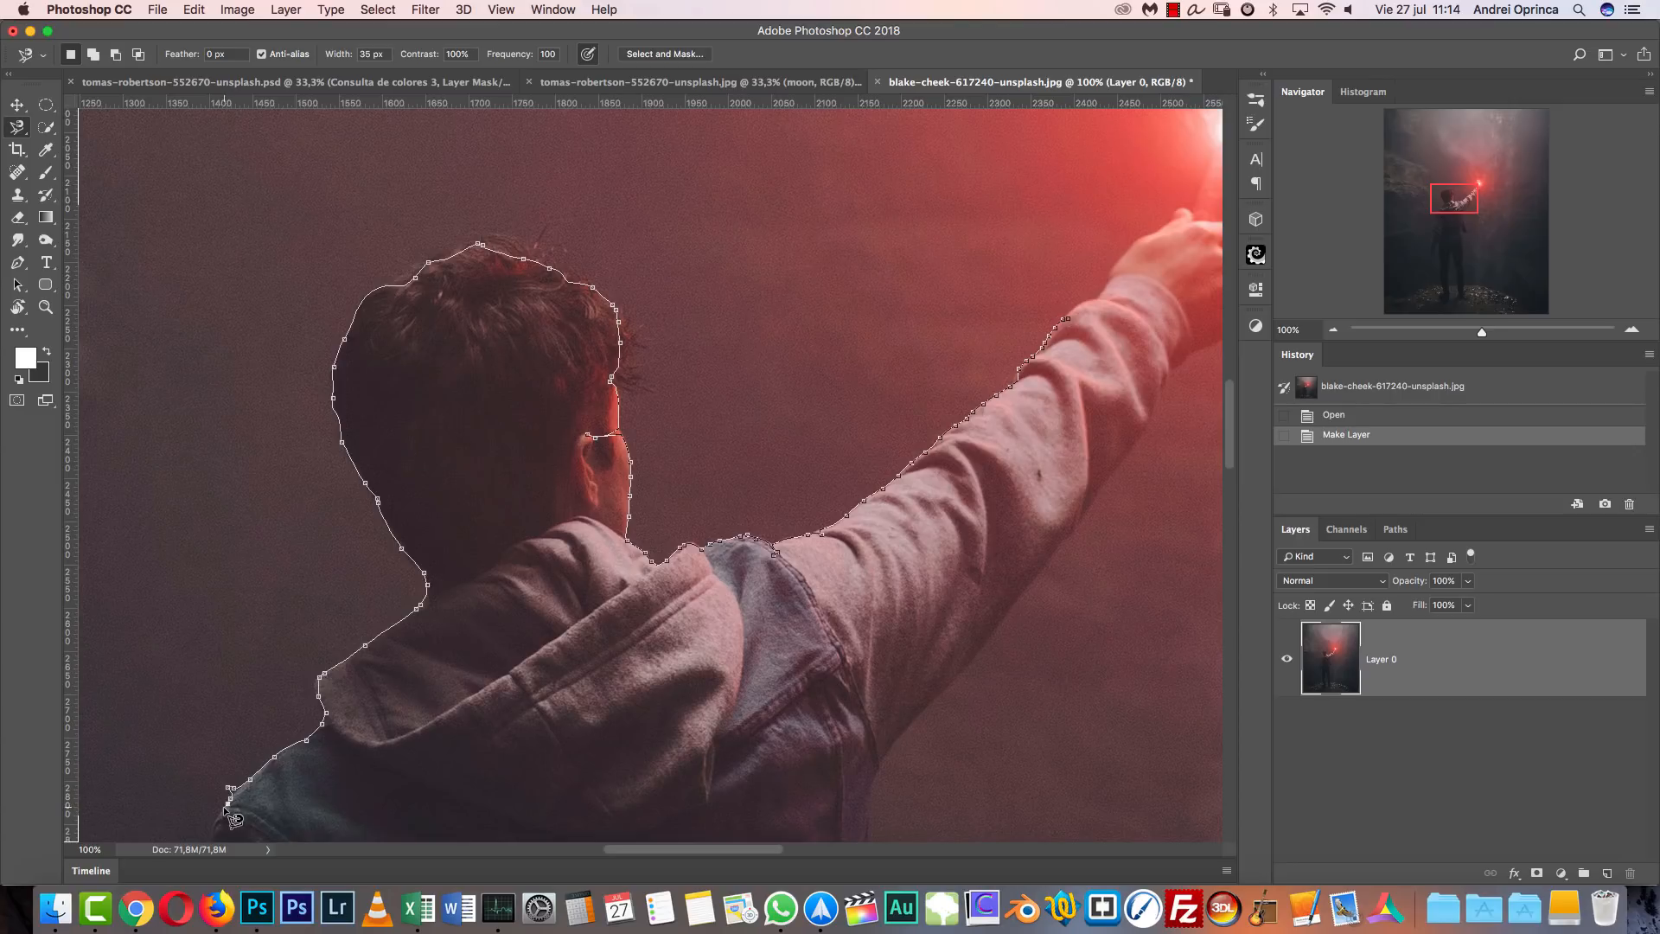
Continue the Magnetic Lasso outline down the man's lowered sleeve and around his hanging hand to the top of his thigh.
mouse_move(220, 800)
mouse_down()
mouse_move(341, 475)
mouse_move(720, 114)
mouse_move(722, 142)
mouse_up()
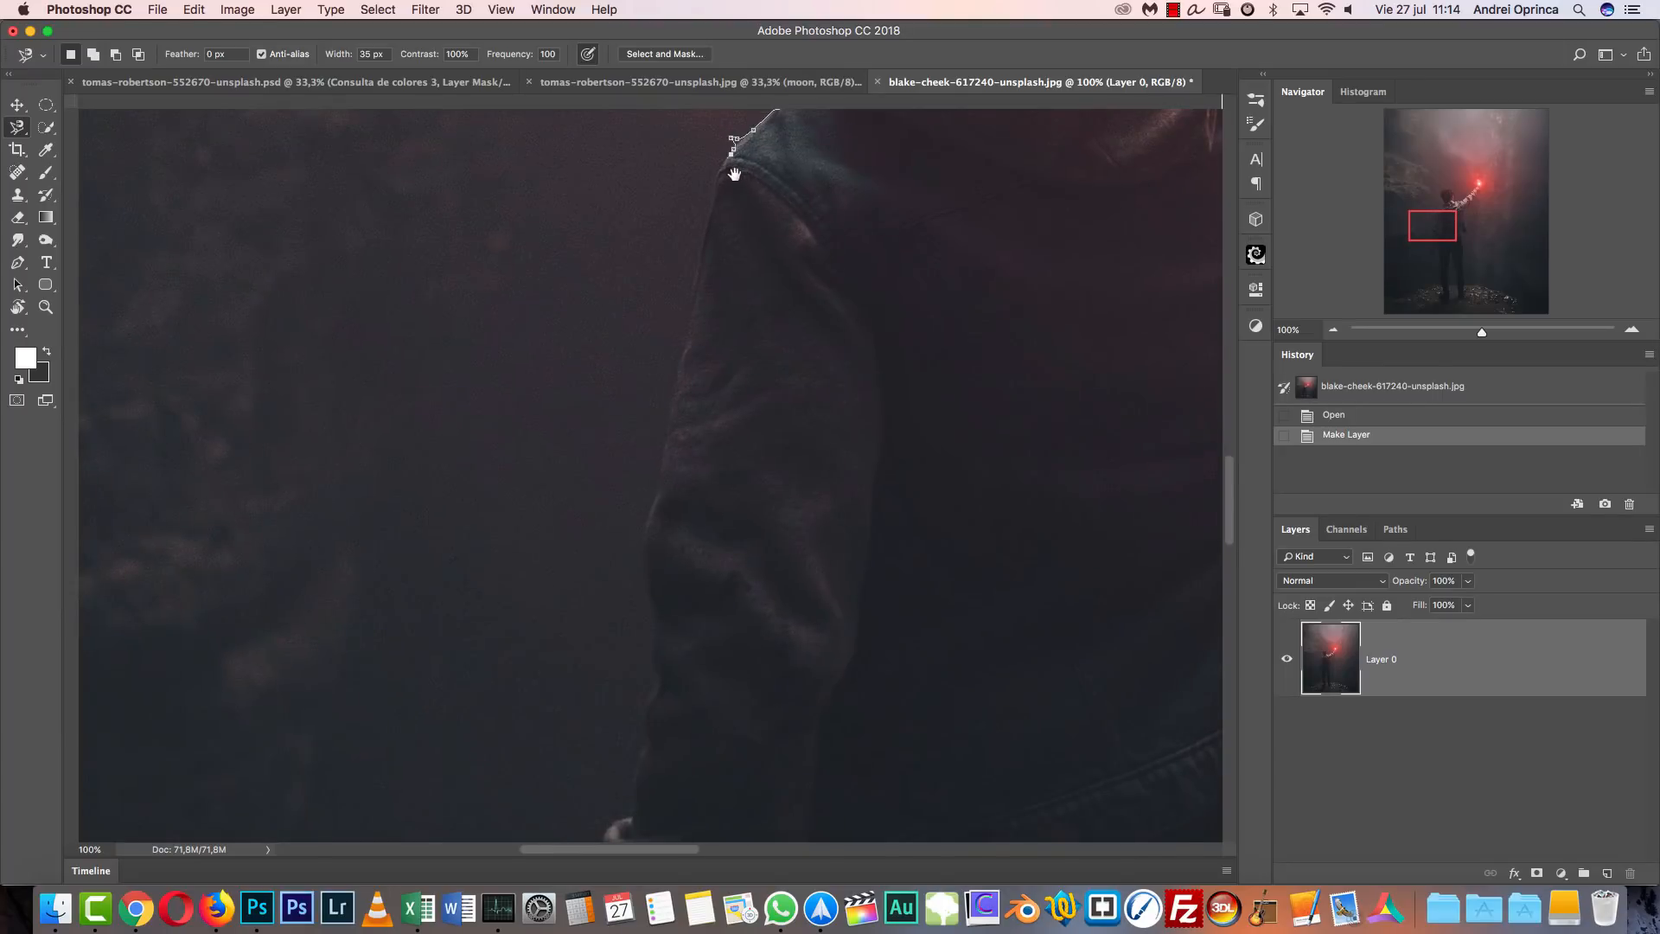
key(super+r)
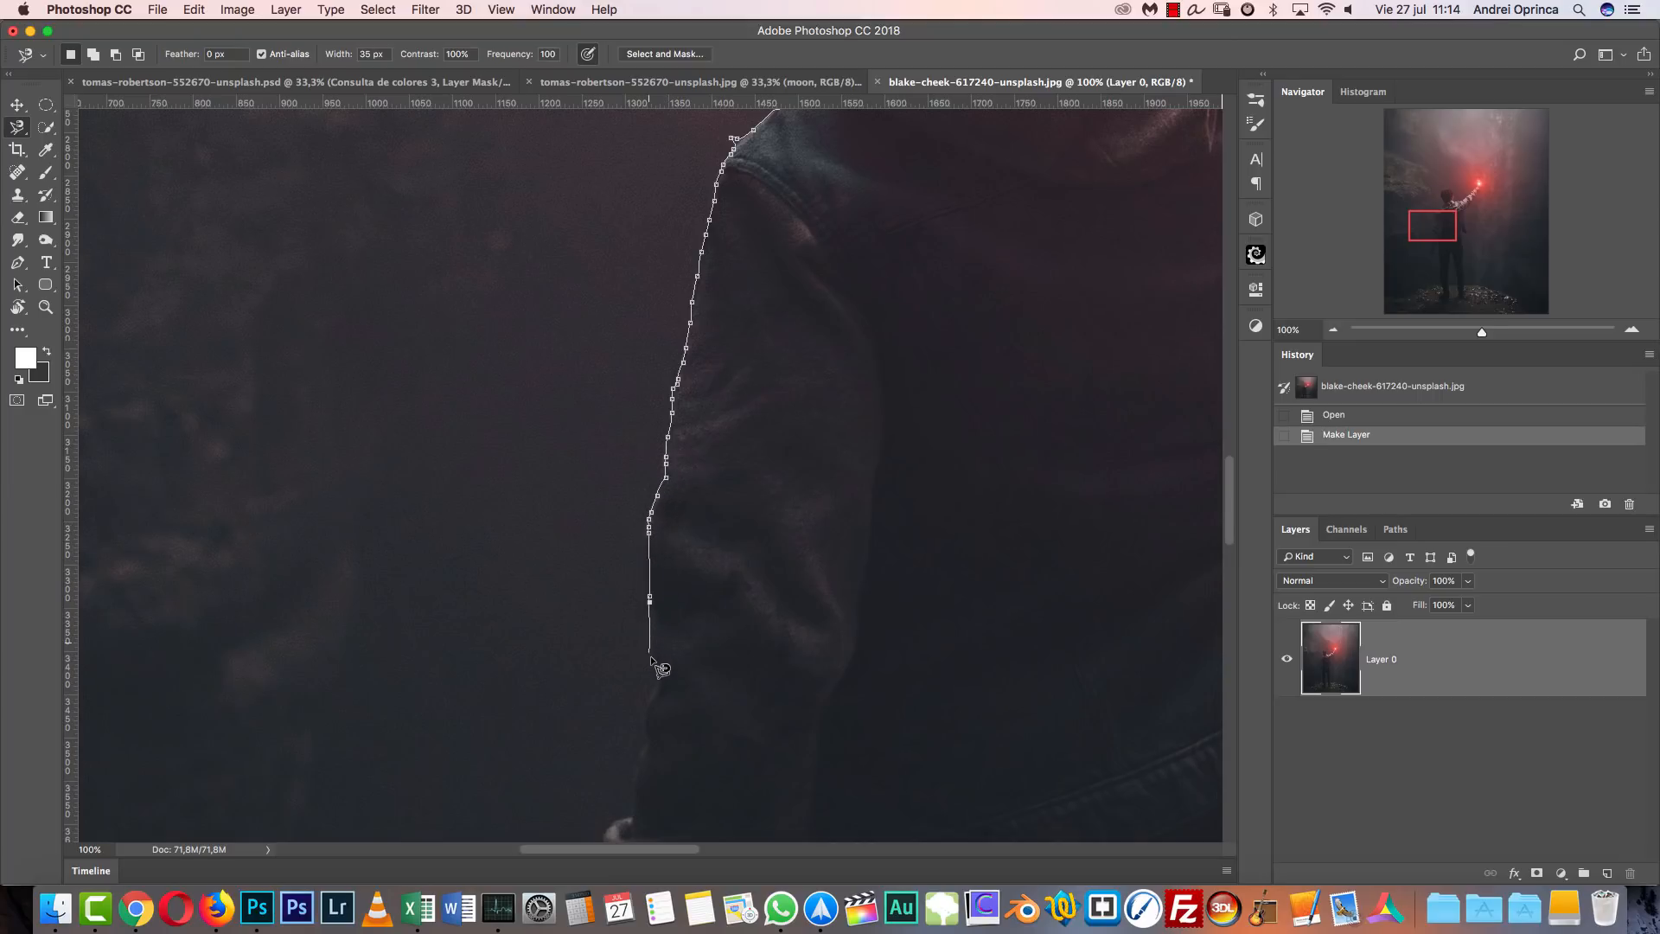
drag(632, 809, 833, 257)
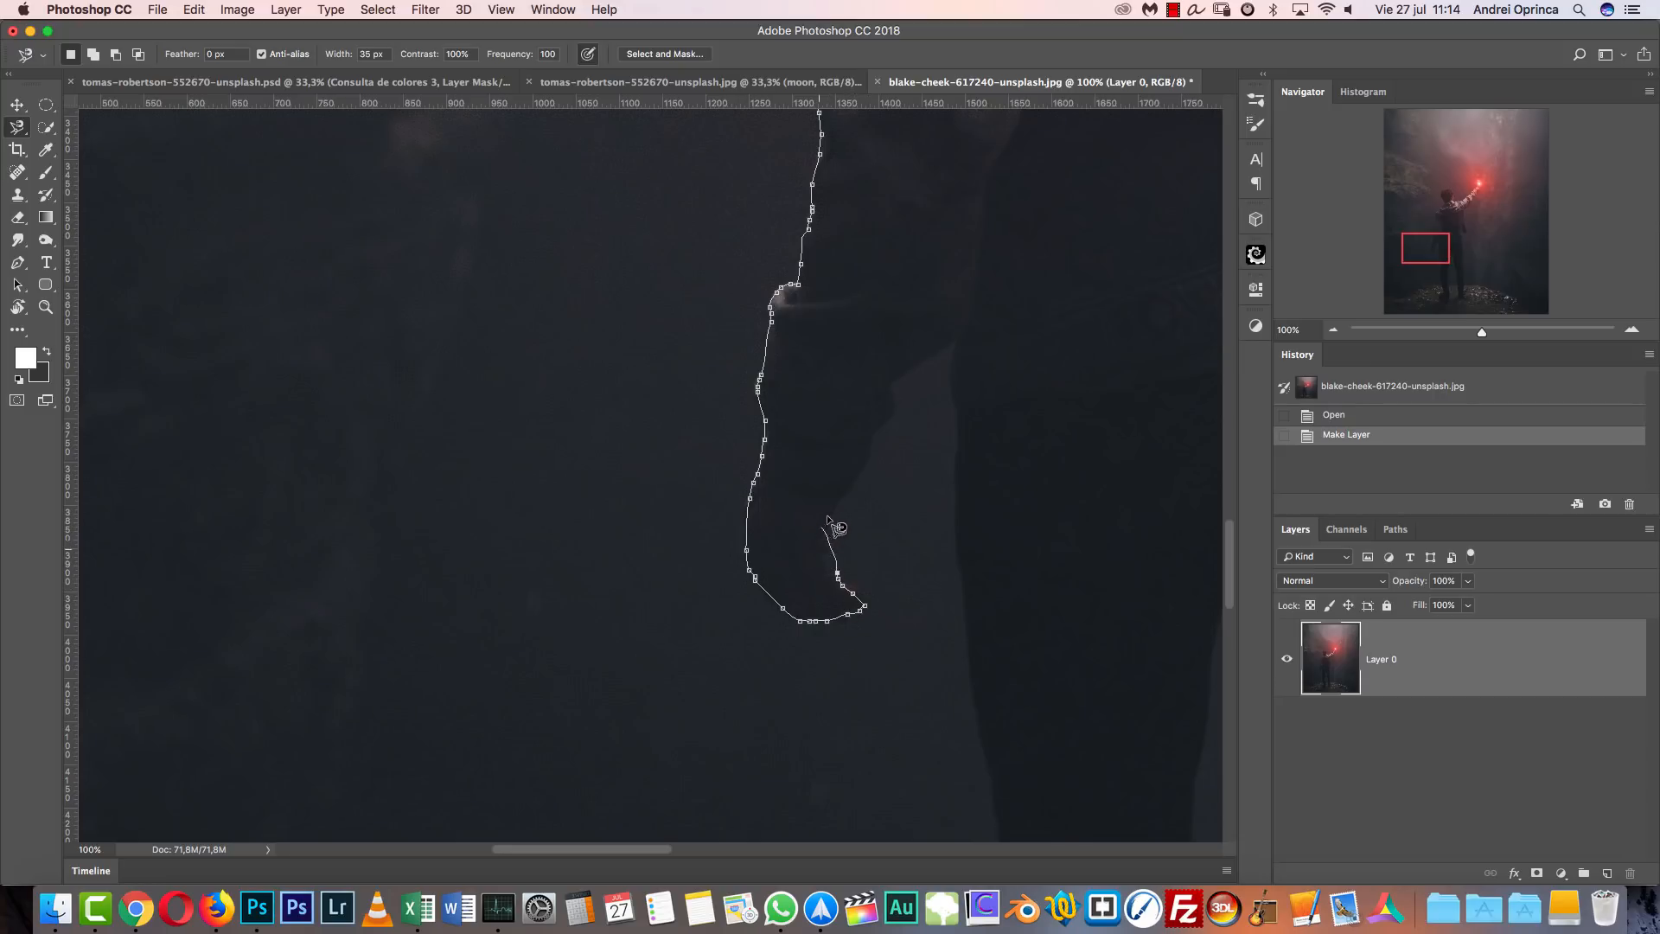
drag(958, 343, 705, 223)
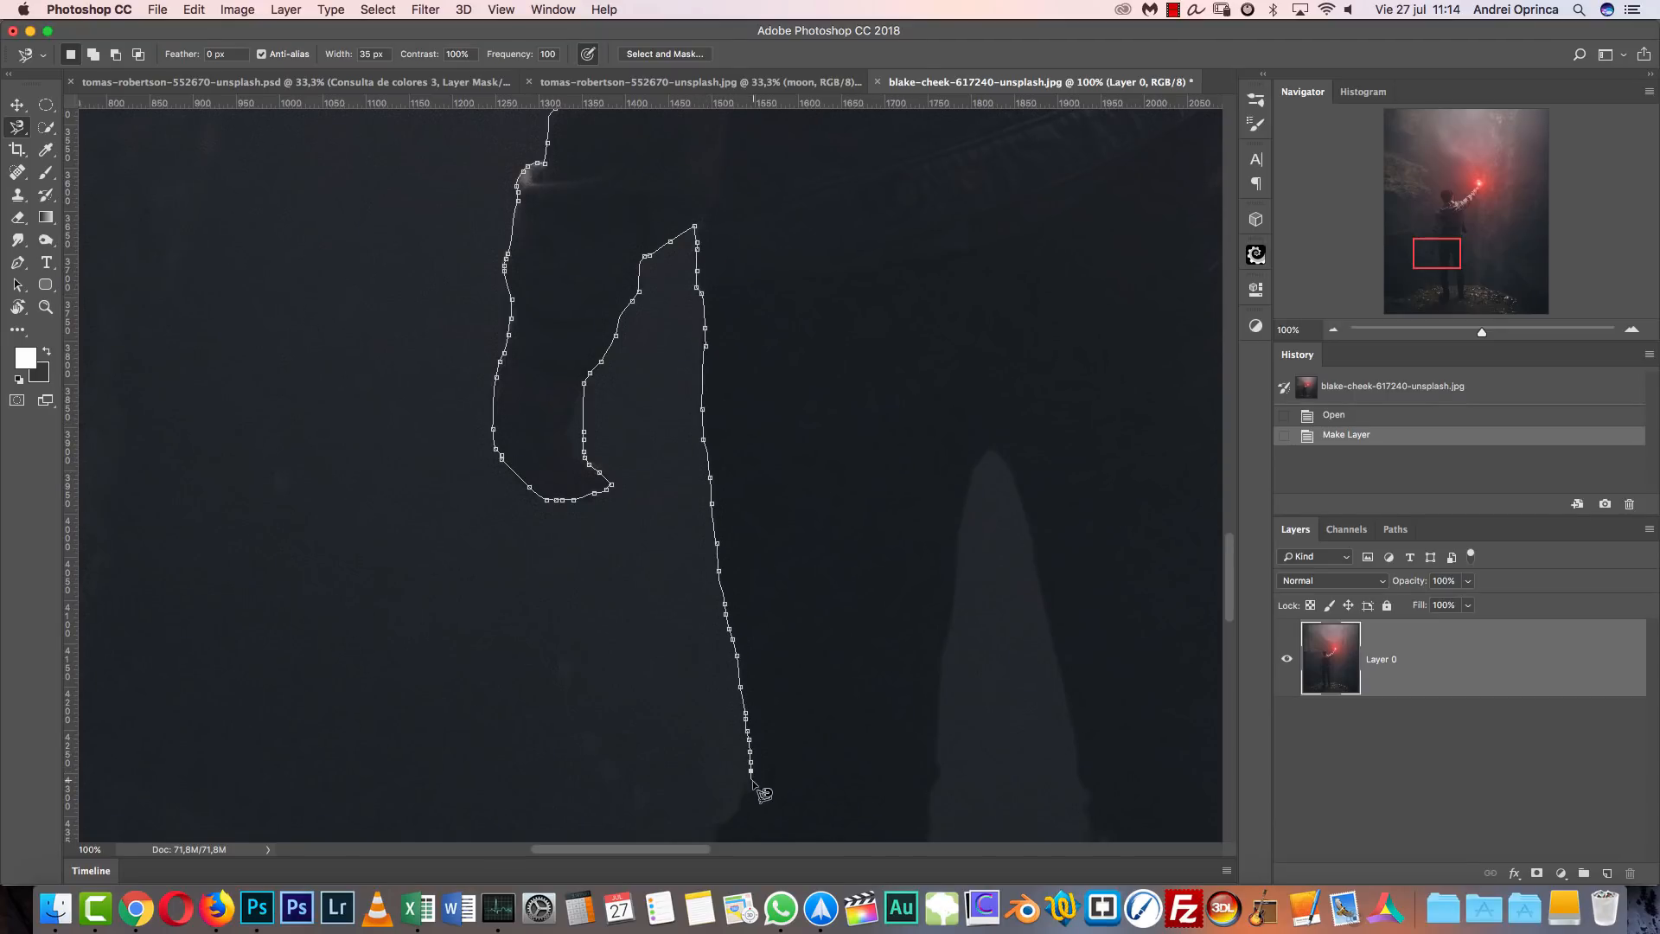
Trace the Magnetic Lasso outline down the first leg, around its shoe, up the inner side and down the other leg's inner edge.
mouse_move(751, 772)
mouse_down()
mouse_move(680, 481)
mouse_move(685, 211)
mouse_move(679, 227)
mouse_up()
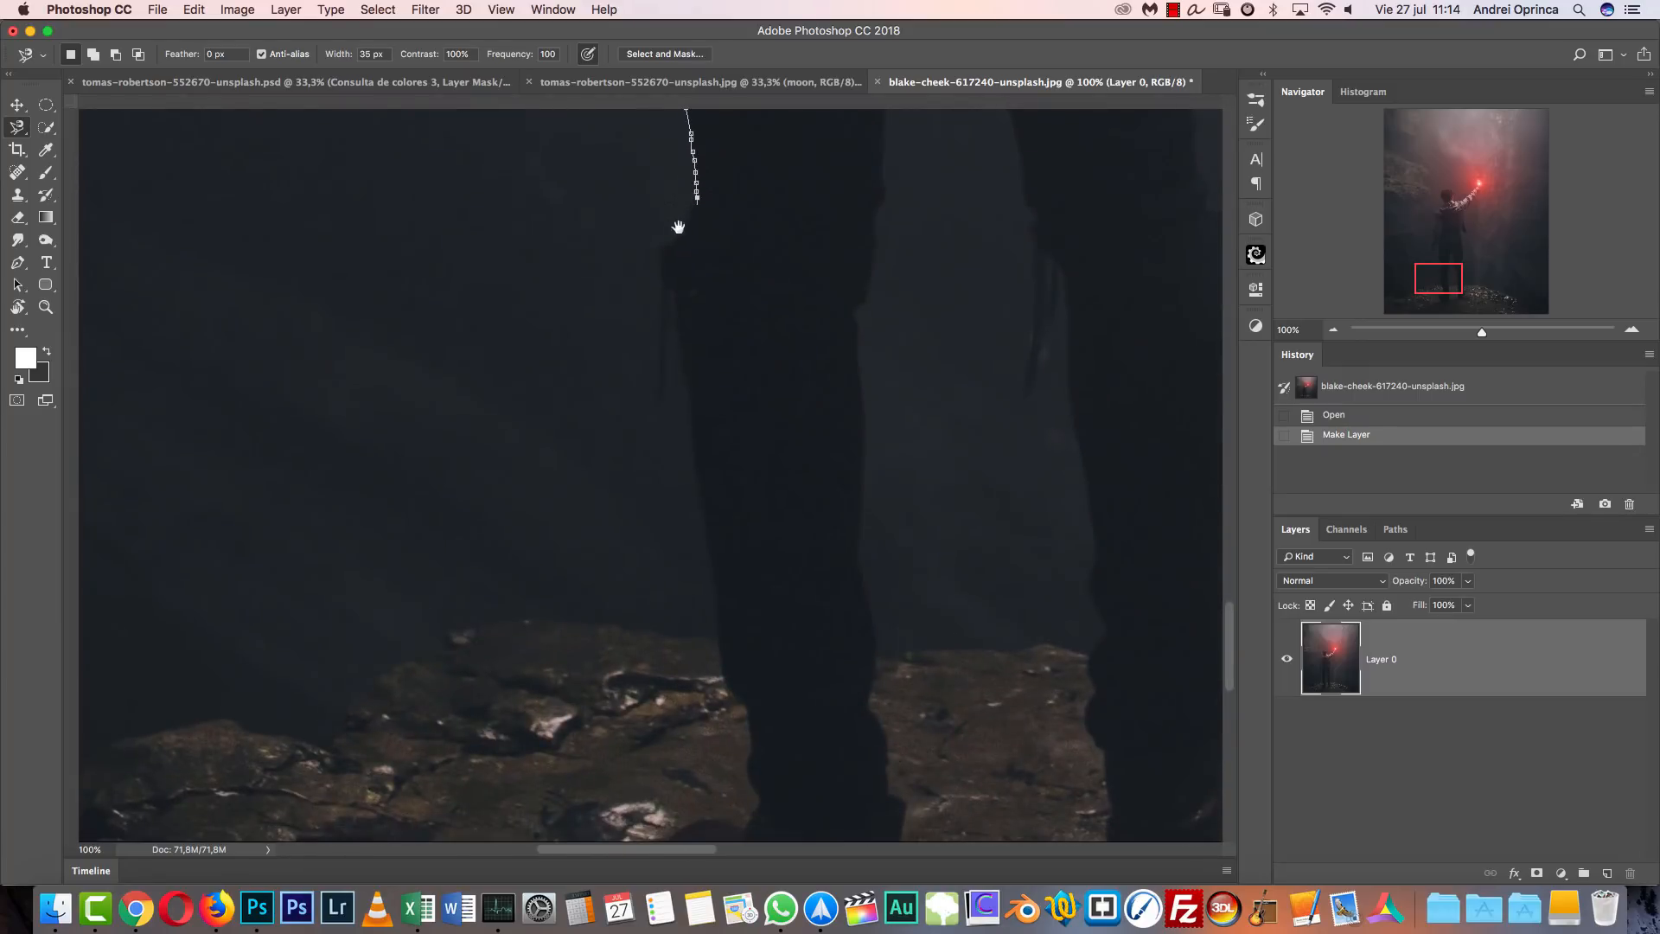
key(super+r)
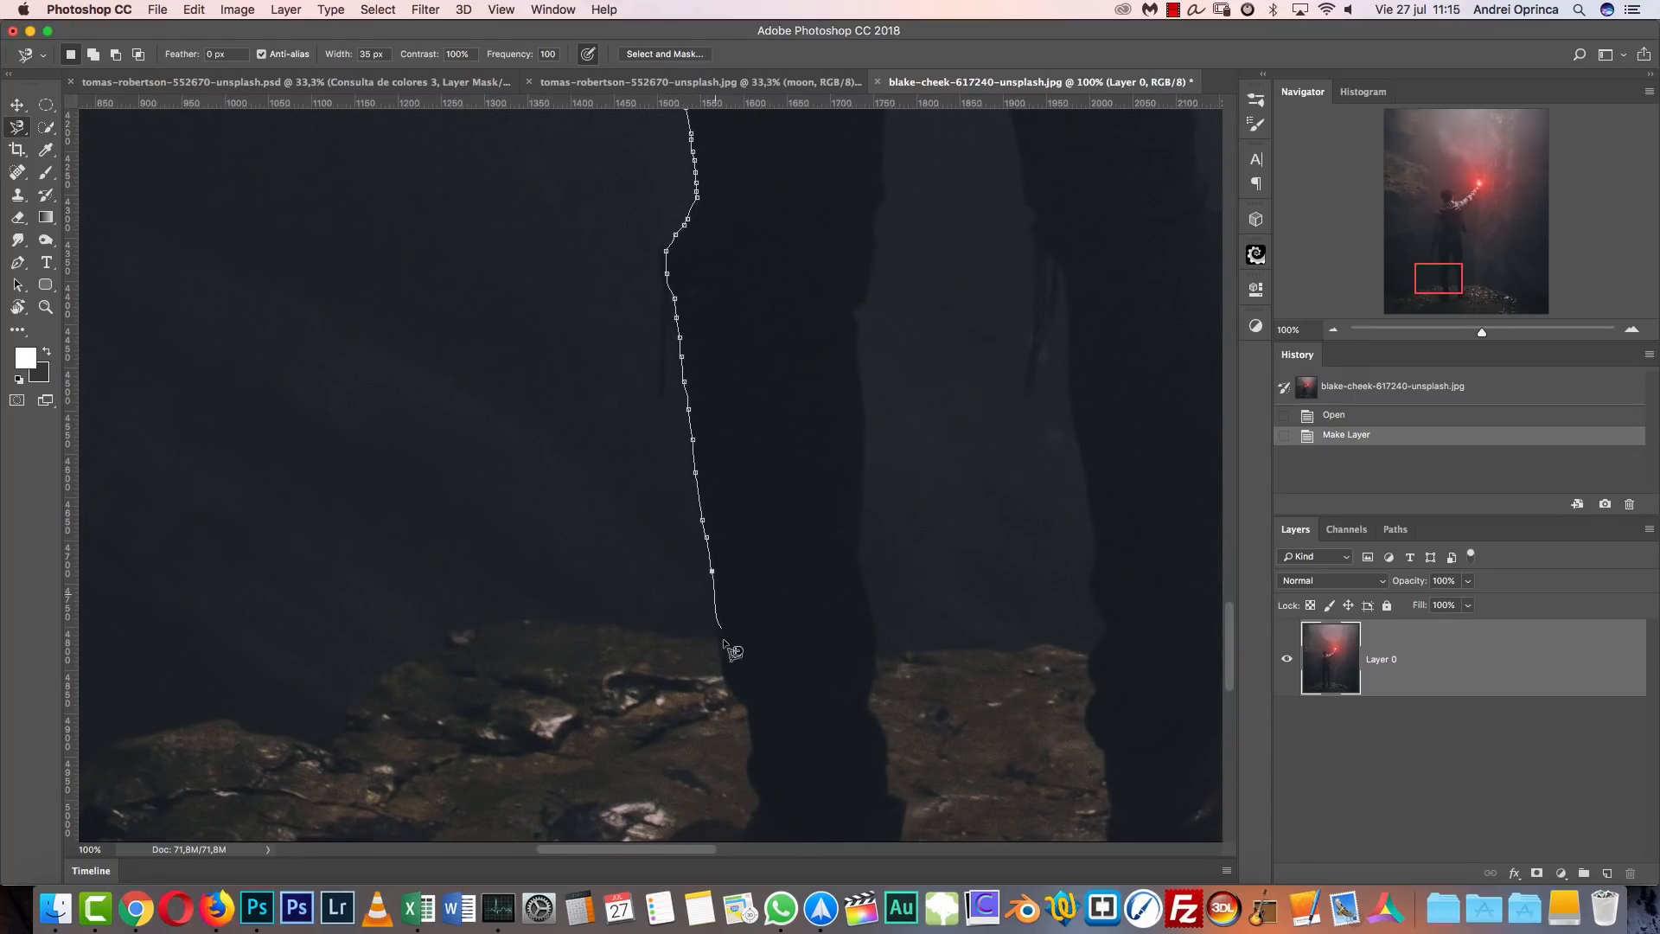
drag(751, 716, 715, 356)
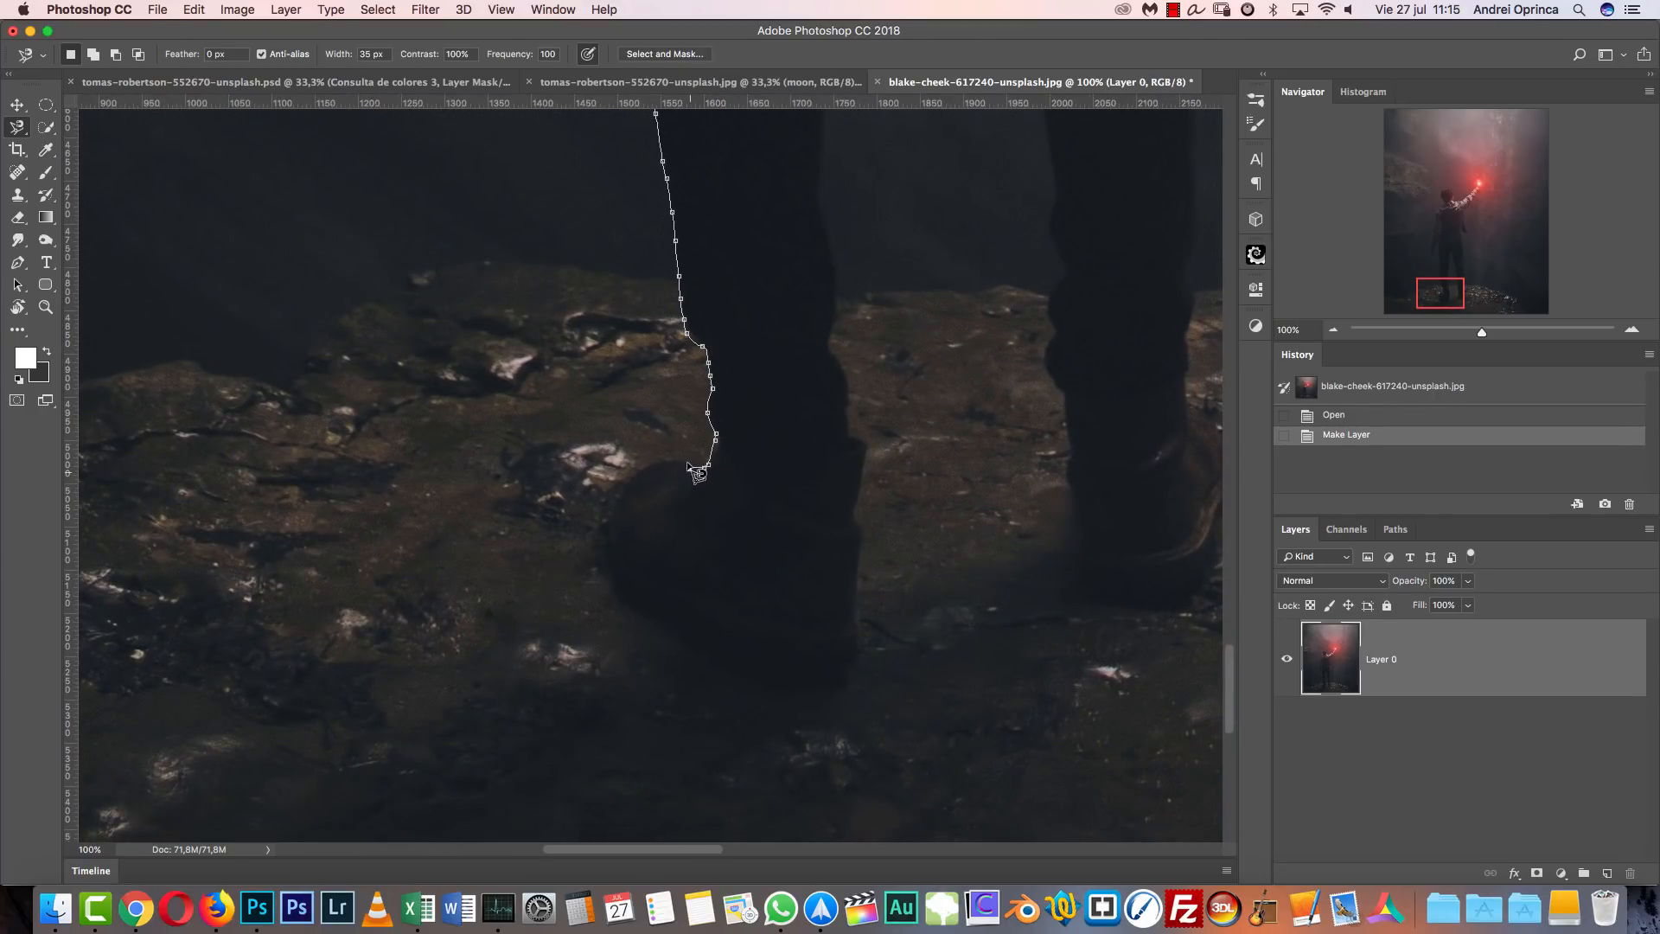
drag(824, 203, 806, 575)
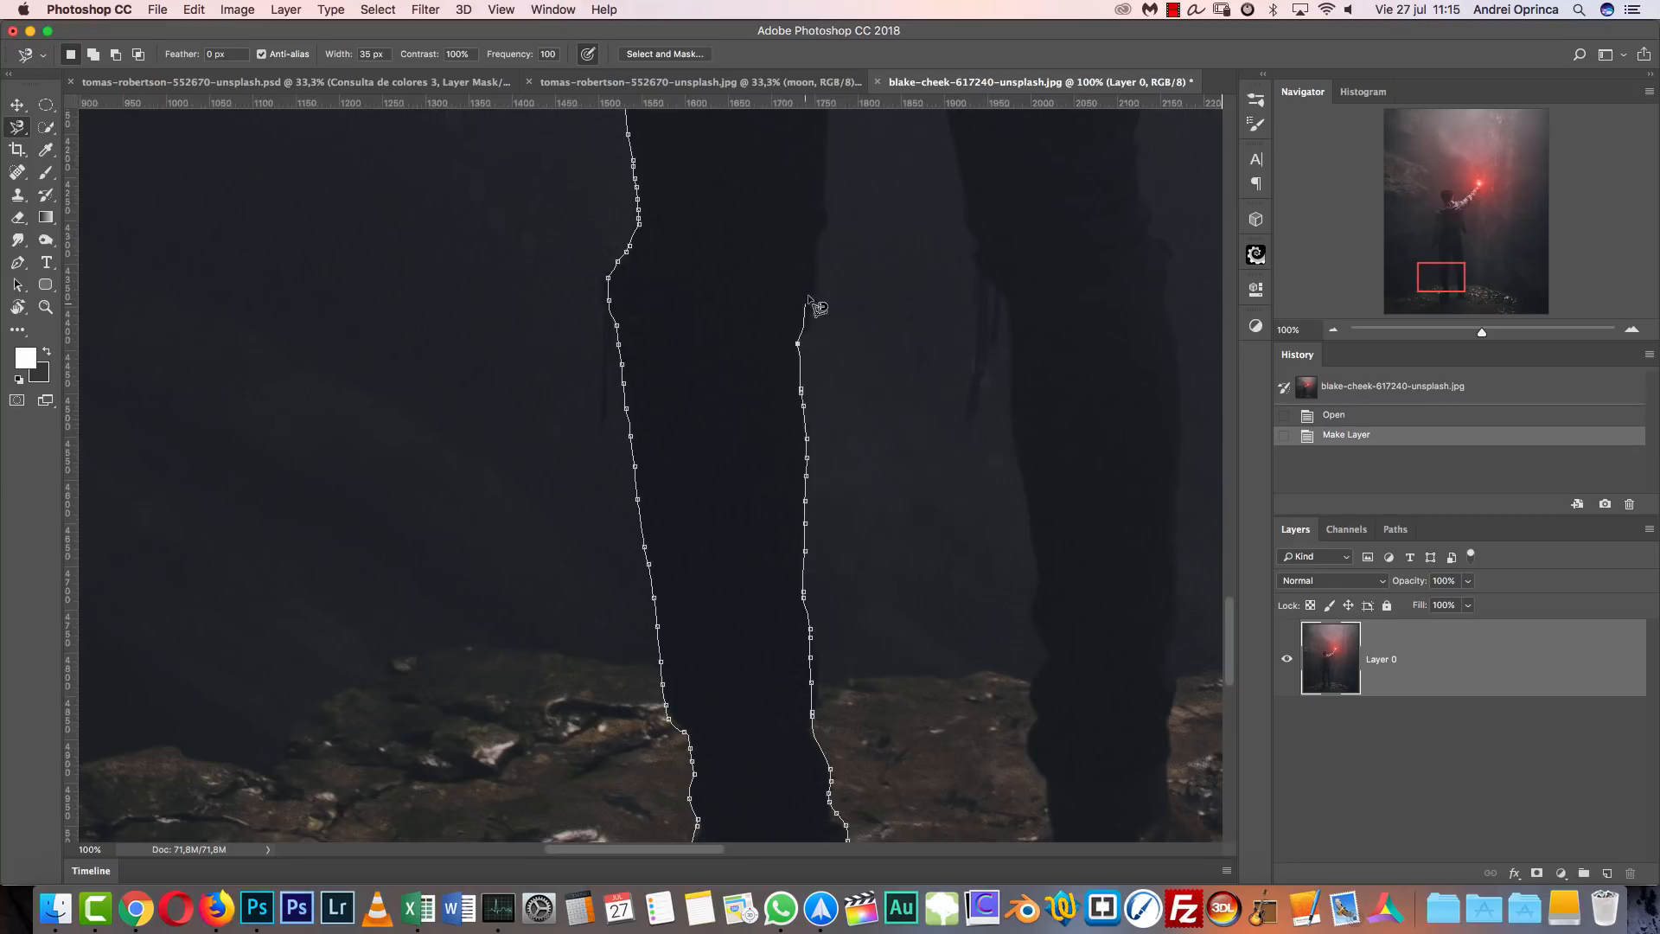
drag(813, 252, 794, 671)
drag(956, 608, 753, 253)
drag(807, 586, 762, 288)
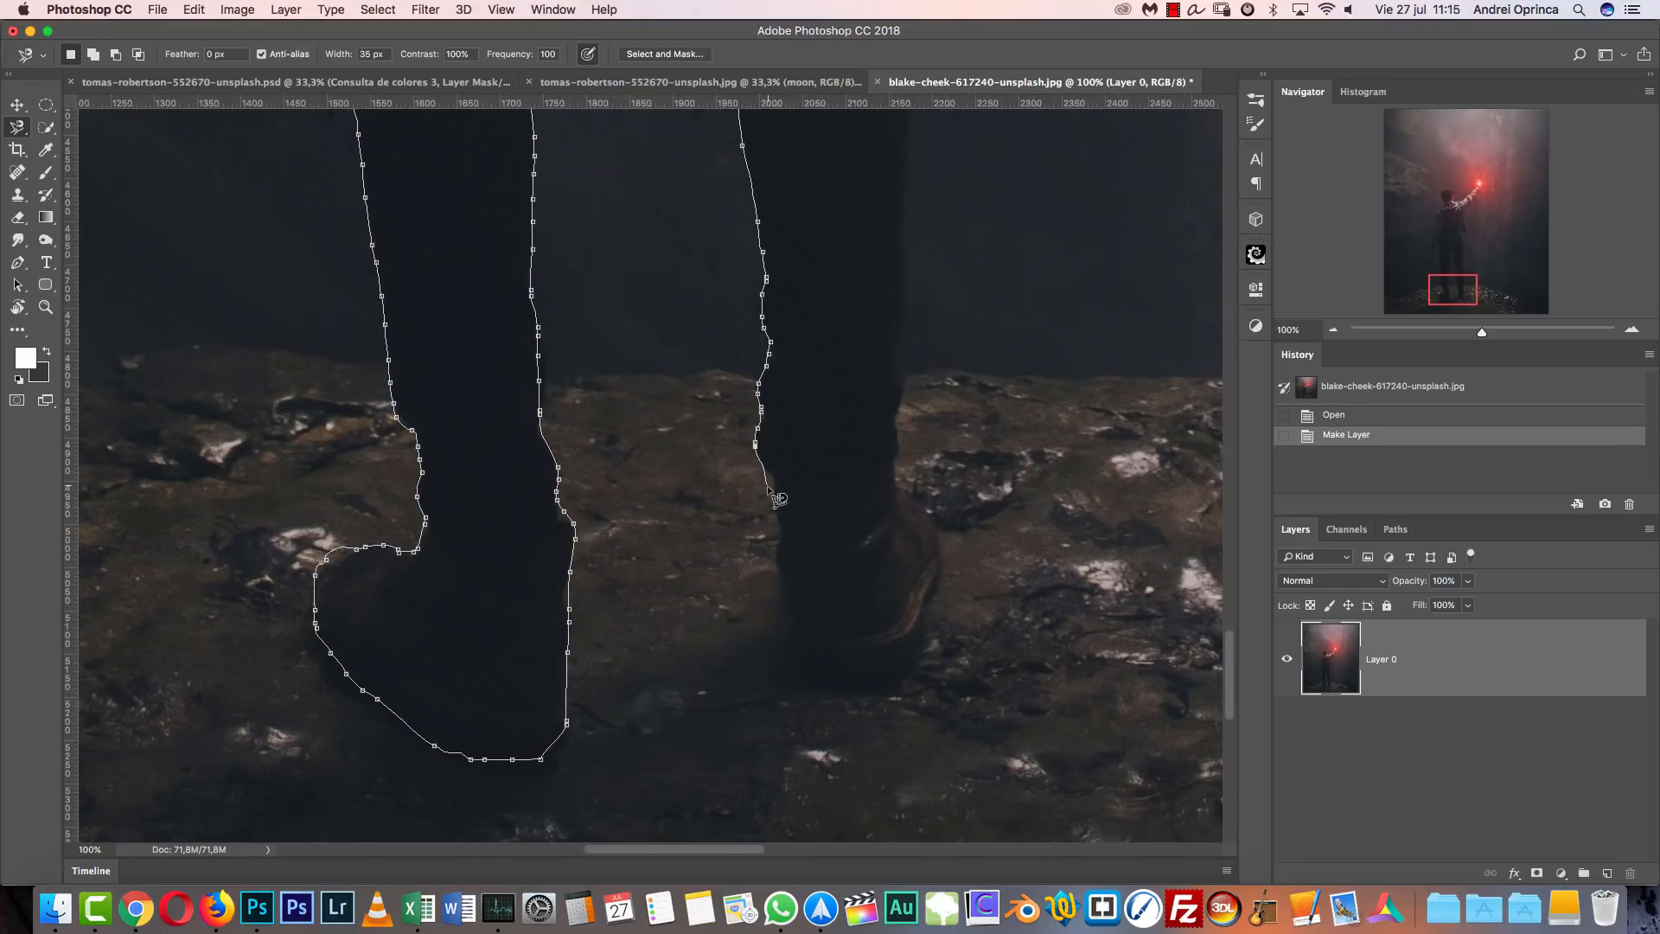
Finish the outline around the second shoe, up the leg and jacket, under the raised arm and around the fist, closing the selection.
drag(901, 165, 824, 768)
drag(810, 330, 801, 633)
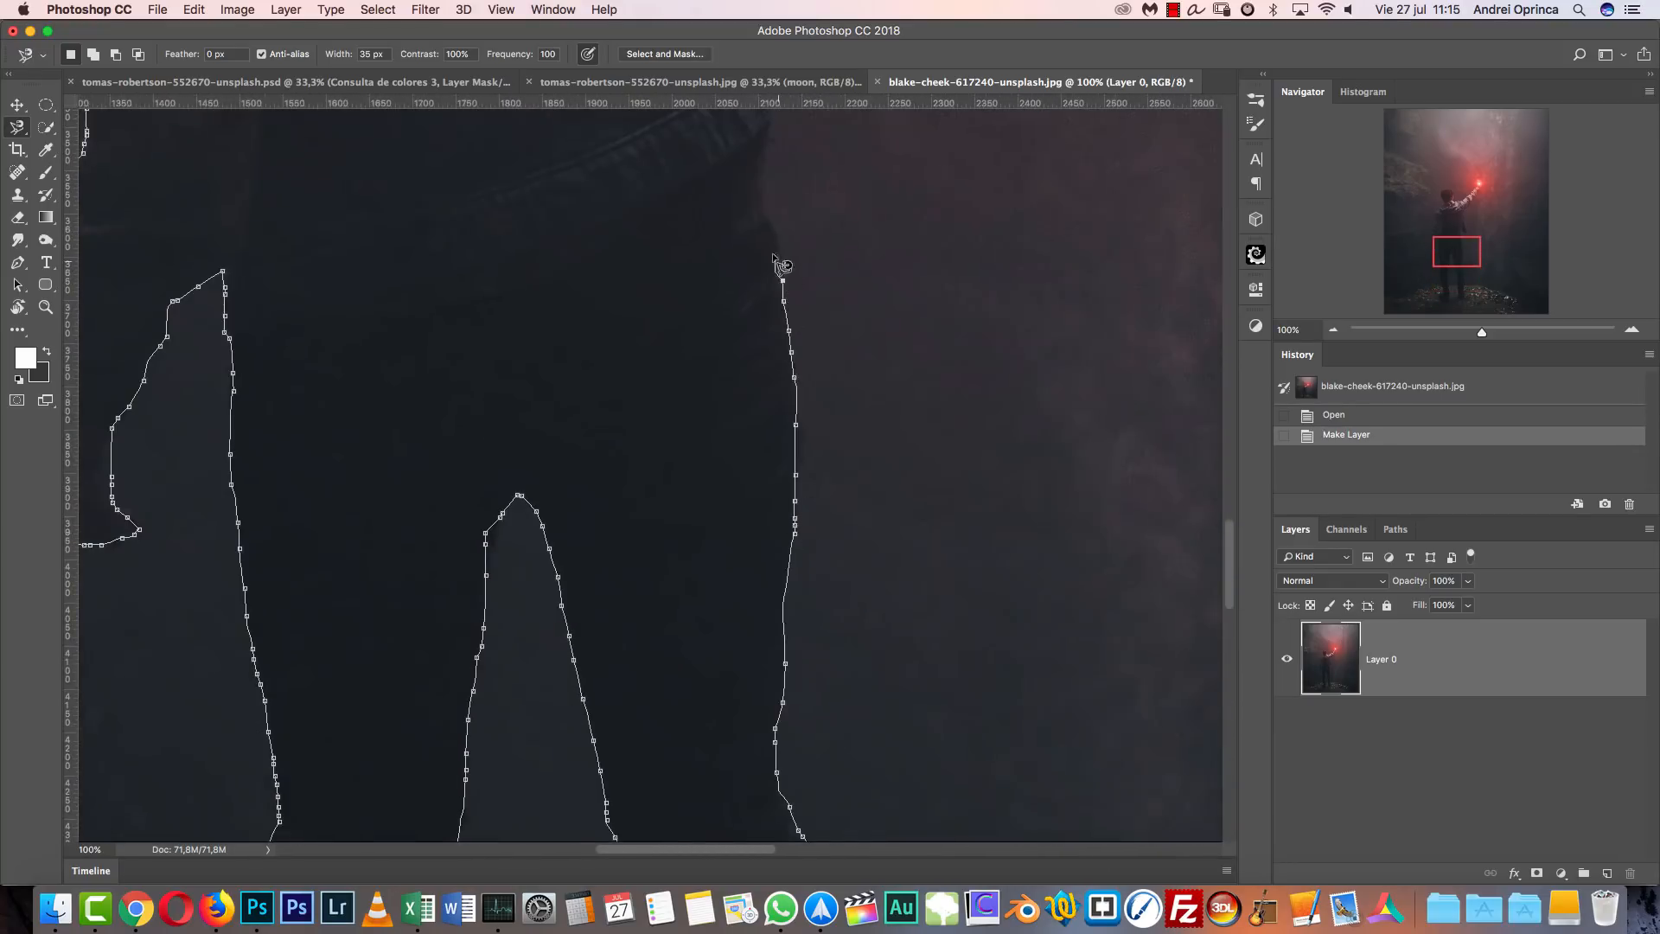
drag(781, 264, 840, 592)
drag(964, 356, 978, 500)
drag(904, 200, 931, 569)
drag(1102, 130, 890, 545)
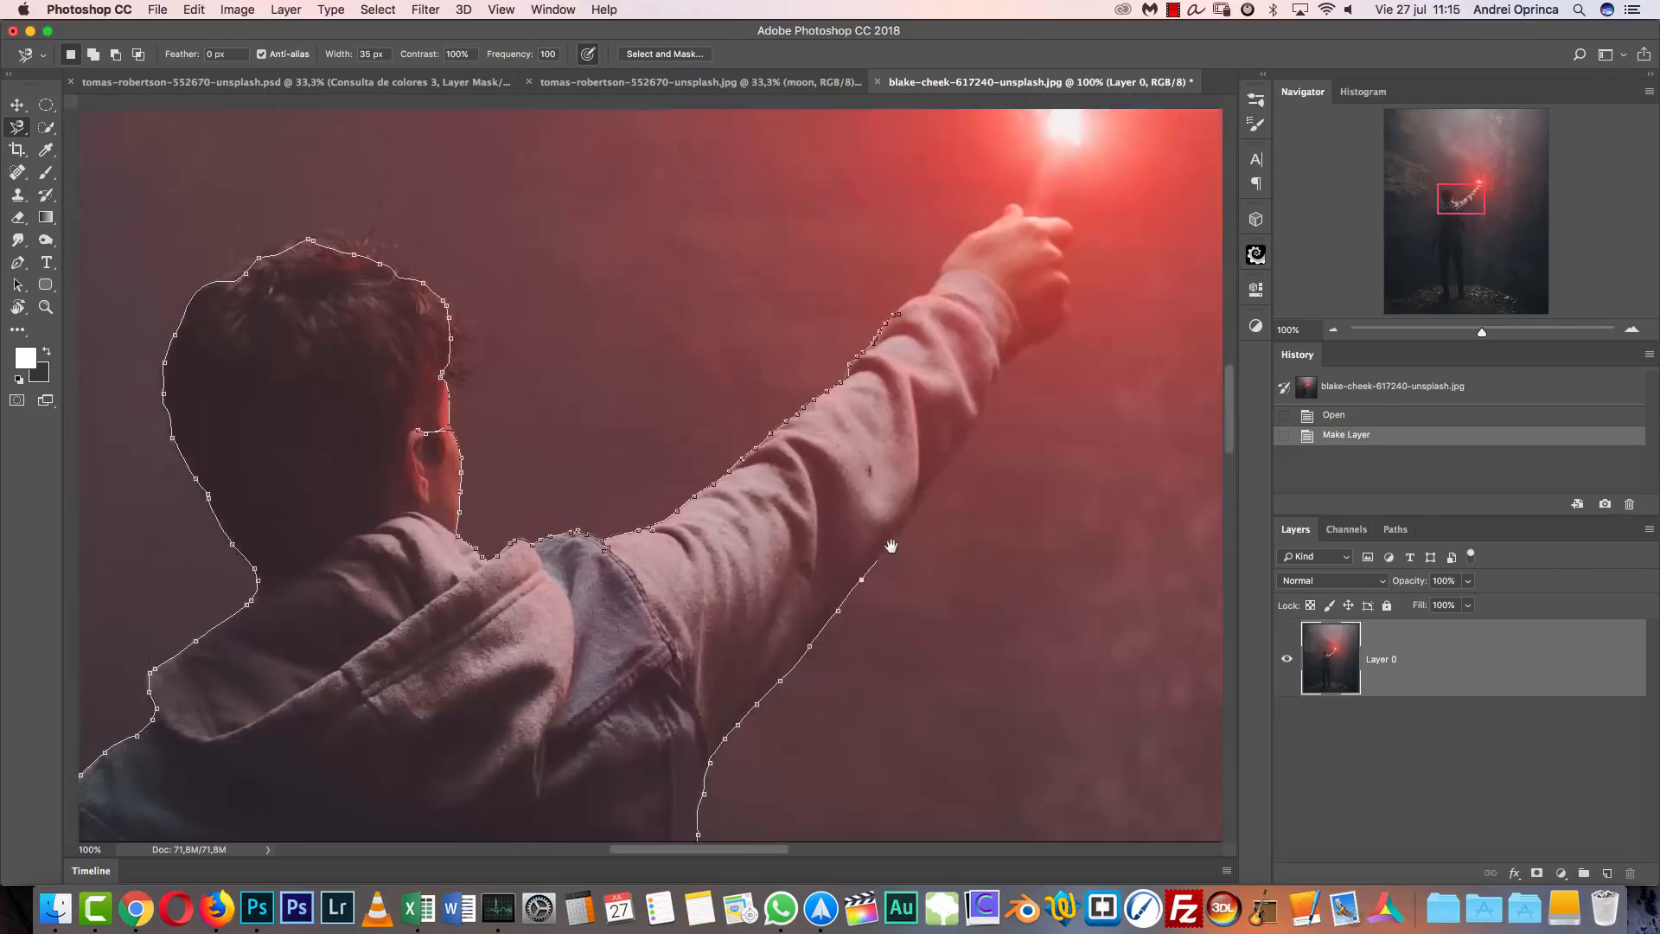
click(900, 315)
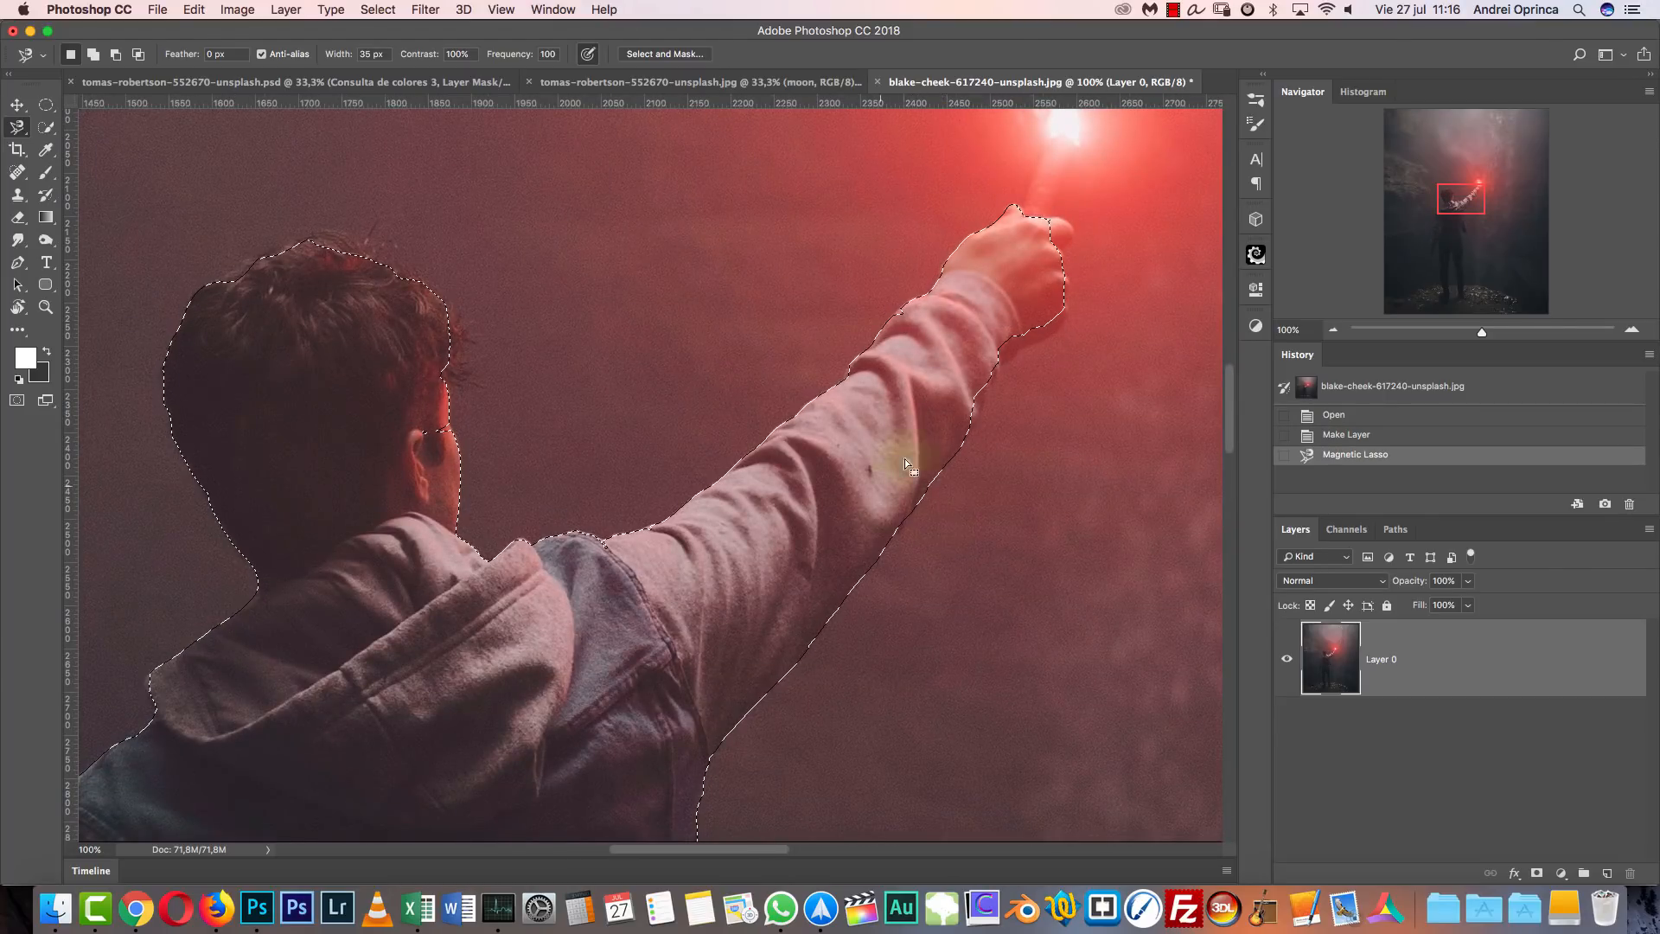
Add a layer mask from the selection, compare the cutout with the unmasked photo, and switch to the Brush tool.
click(1538, 874)
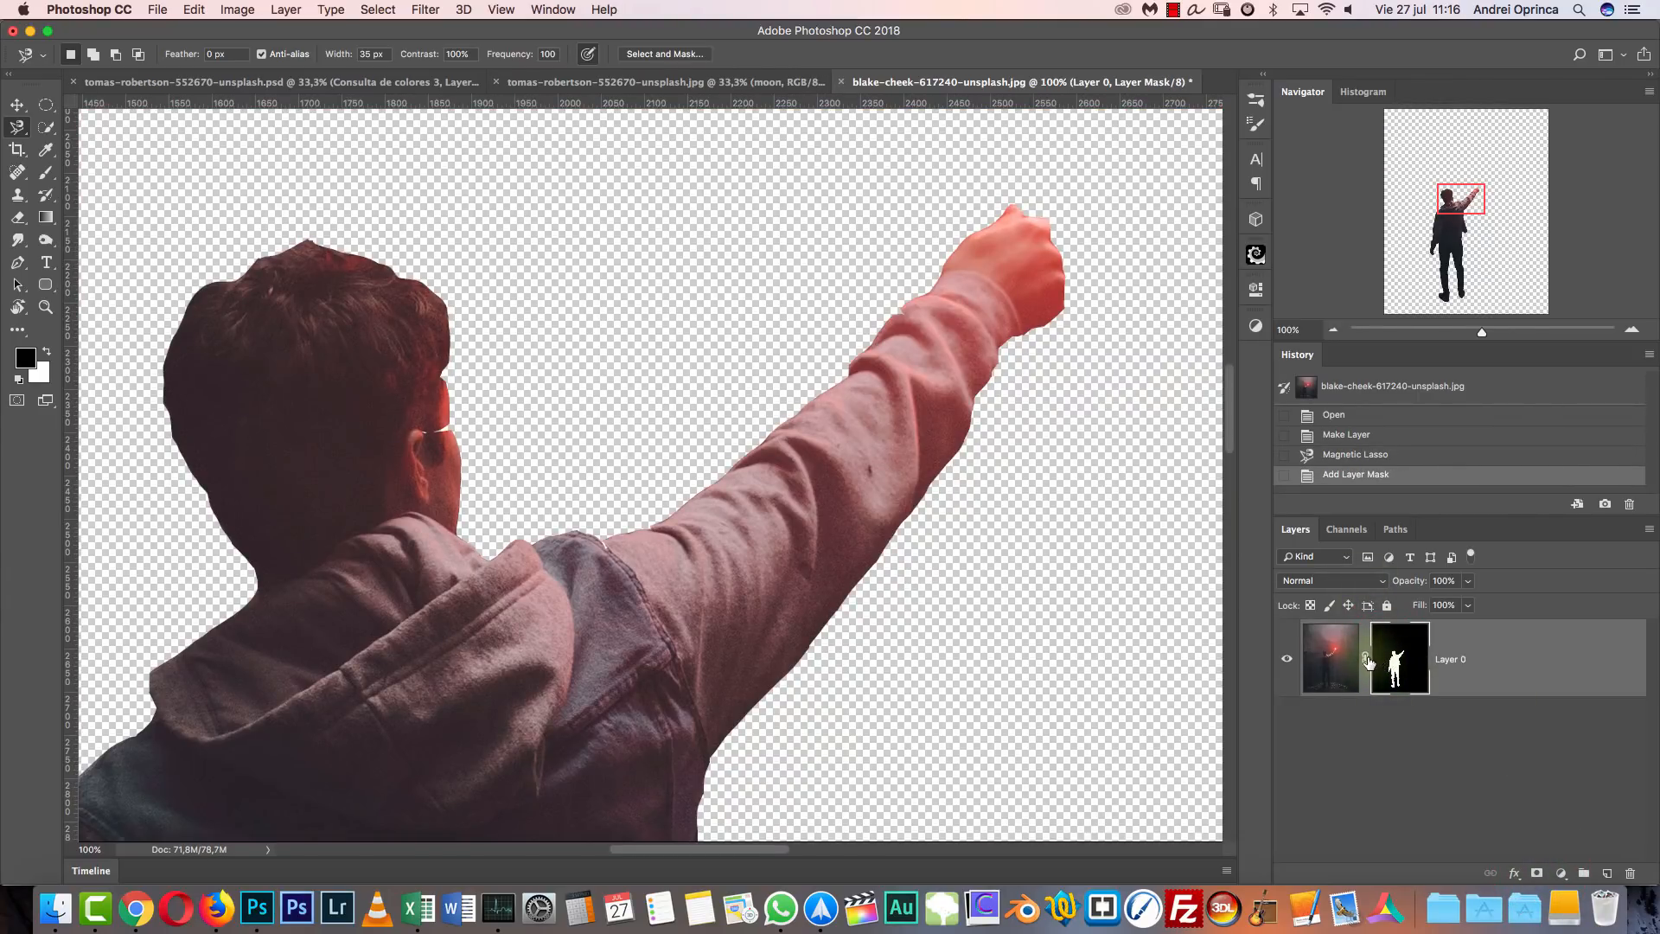
shift+click(1394, 664)
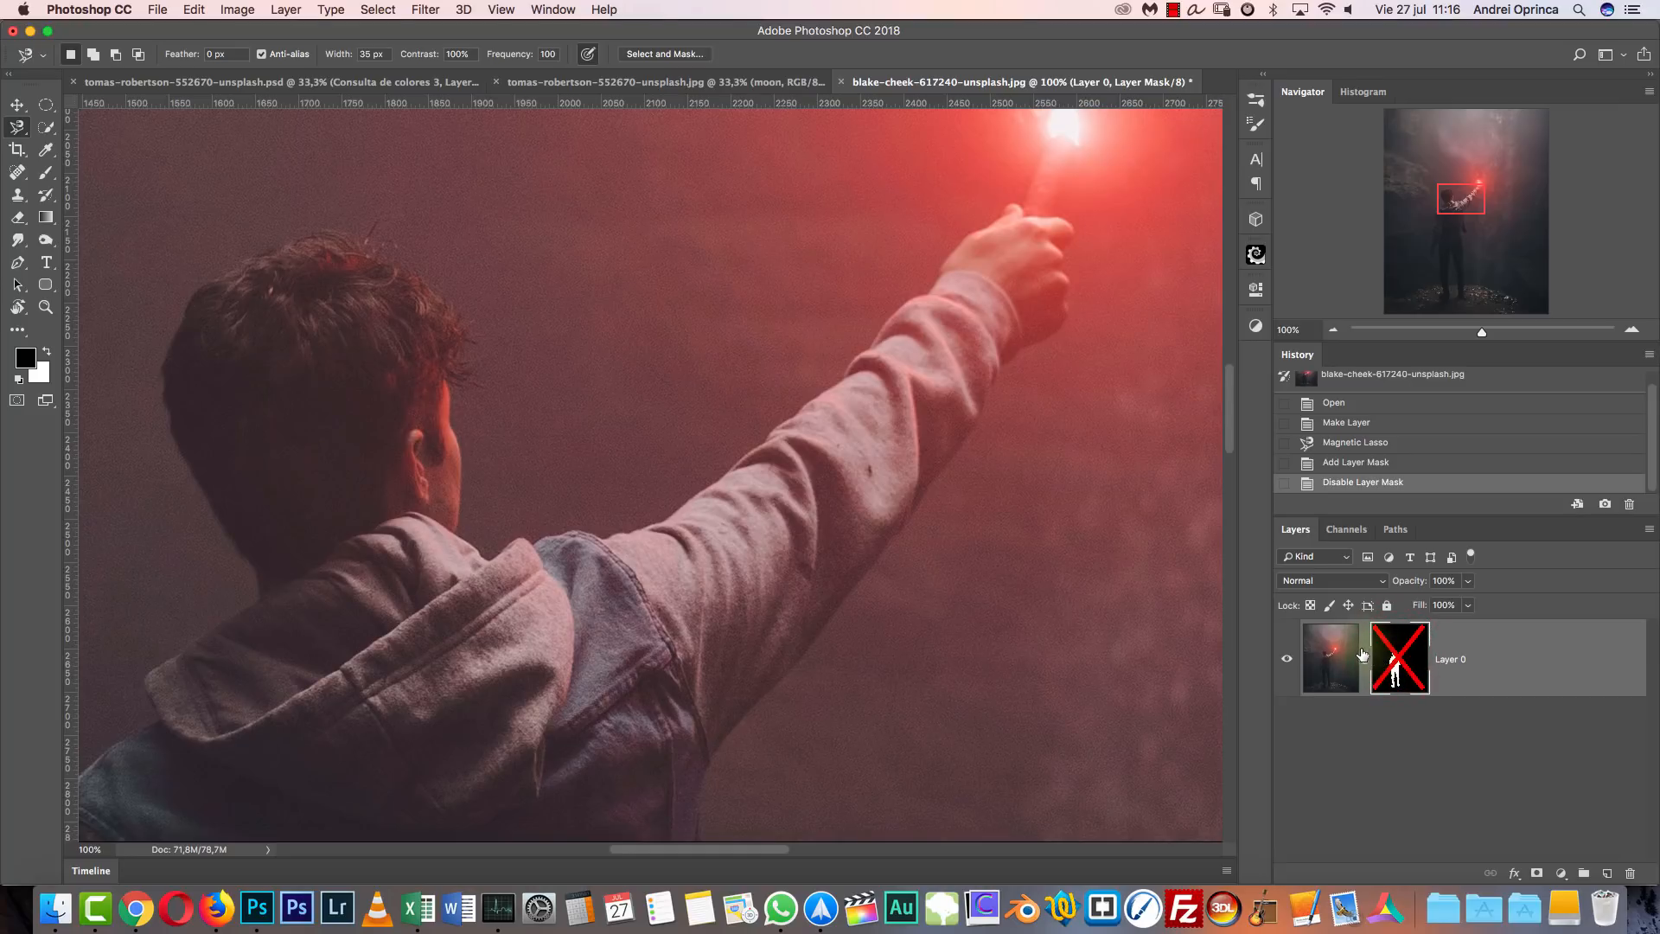
key(b)
shift+click(1397, 659)
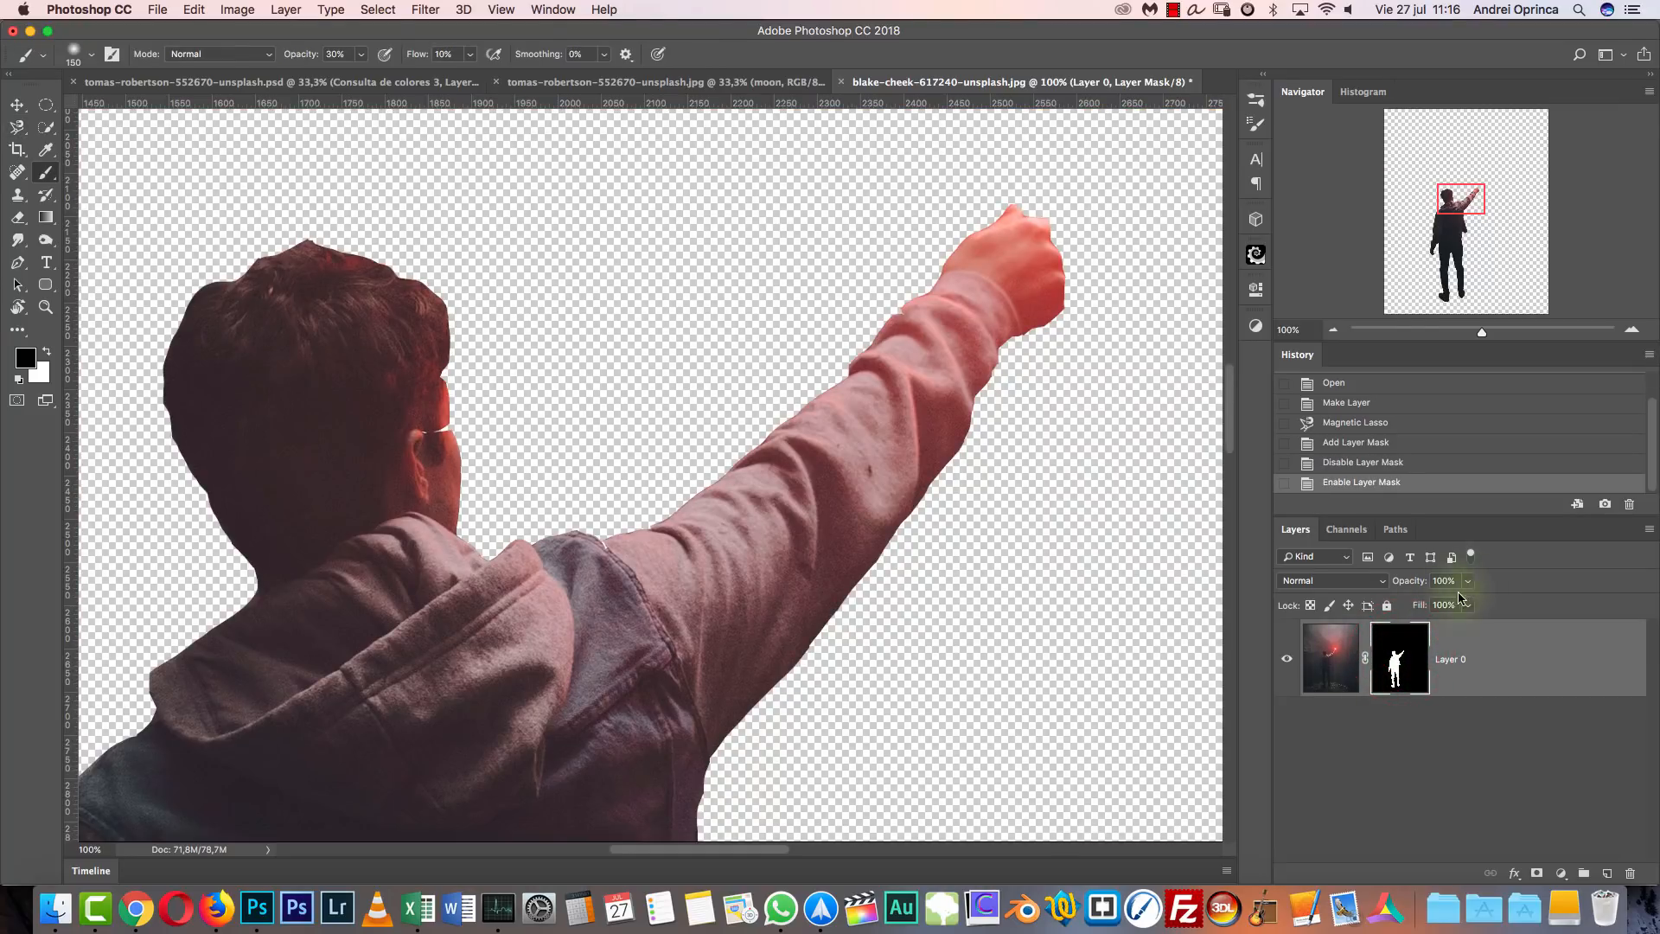
Try lowering the layer mask's density, return it to 100%, and view the mask's display options without changing them.
double_click(1400, 659)
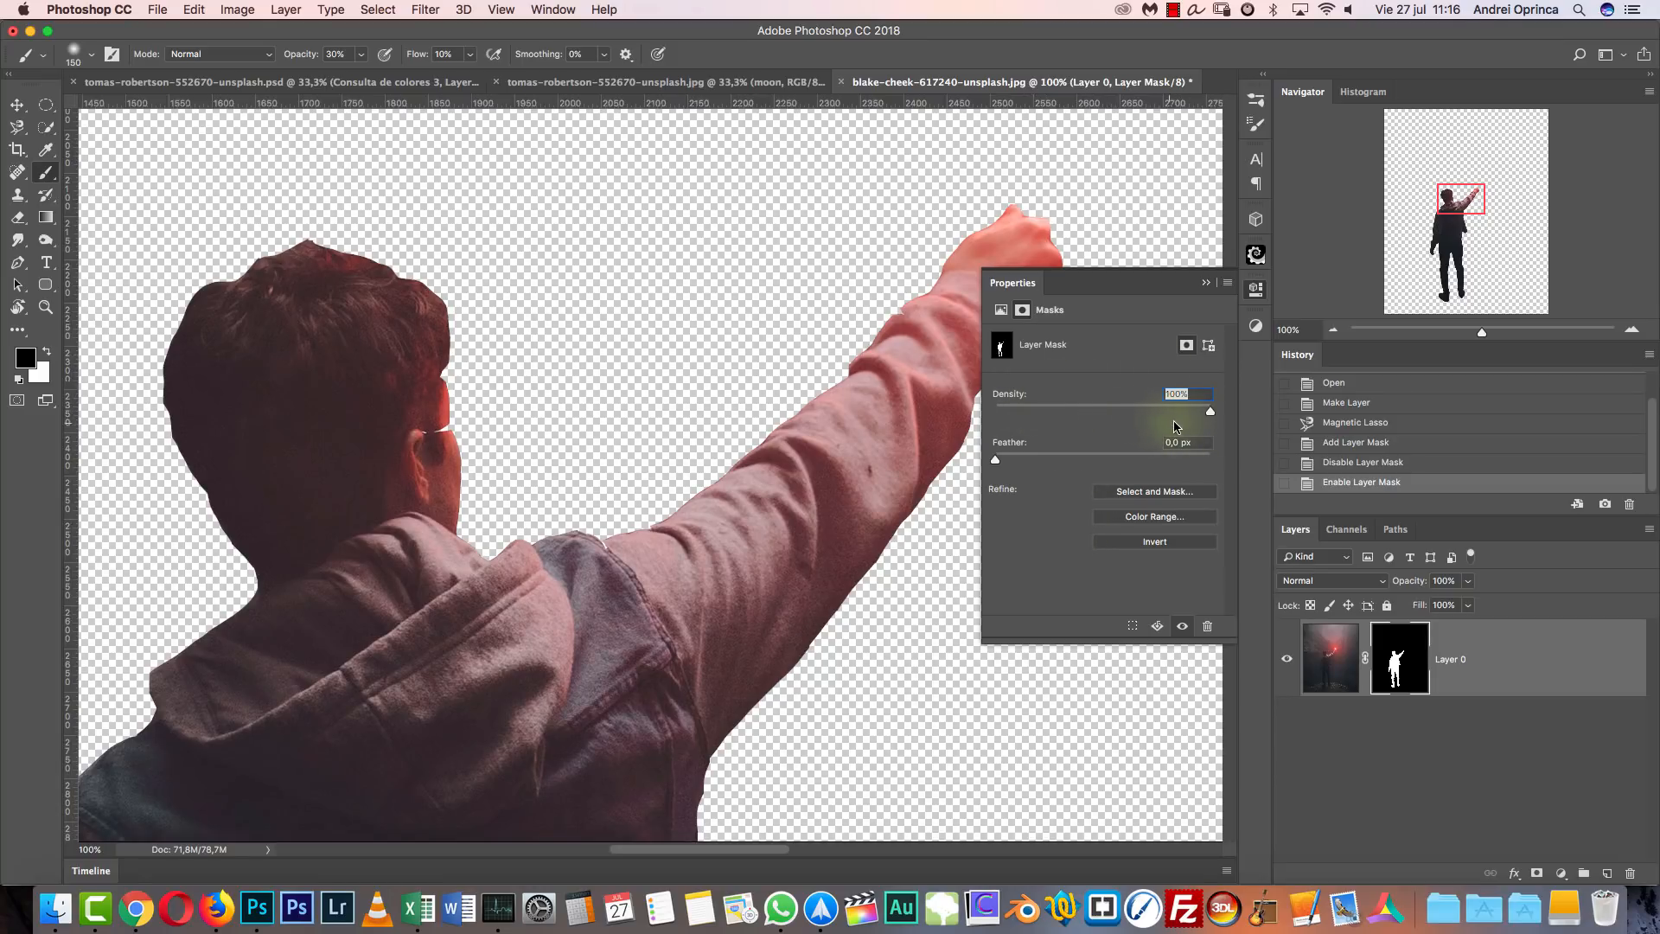
mouse_move(1209, 410)
mouse_down()
mouse_move(1104, 418)
mouse_move(1215, 408)
mouse_up()
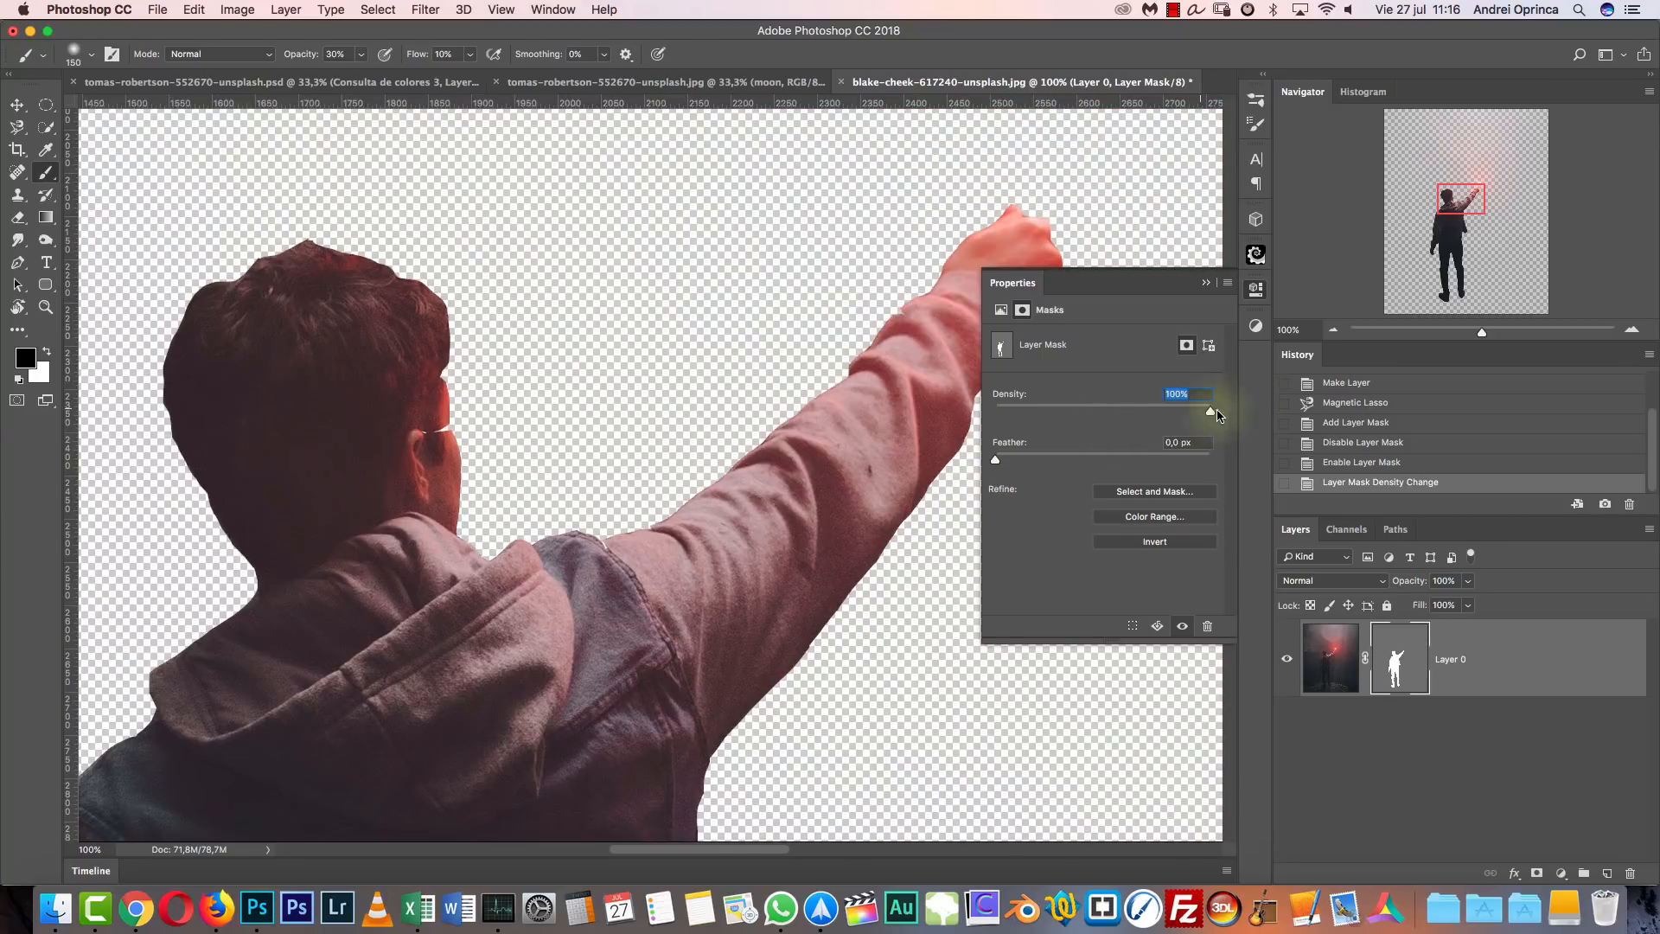
right_click(1421, 645)
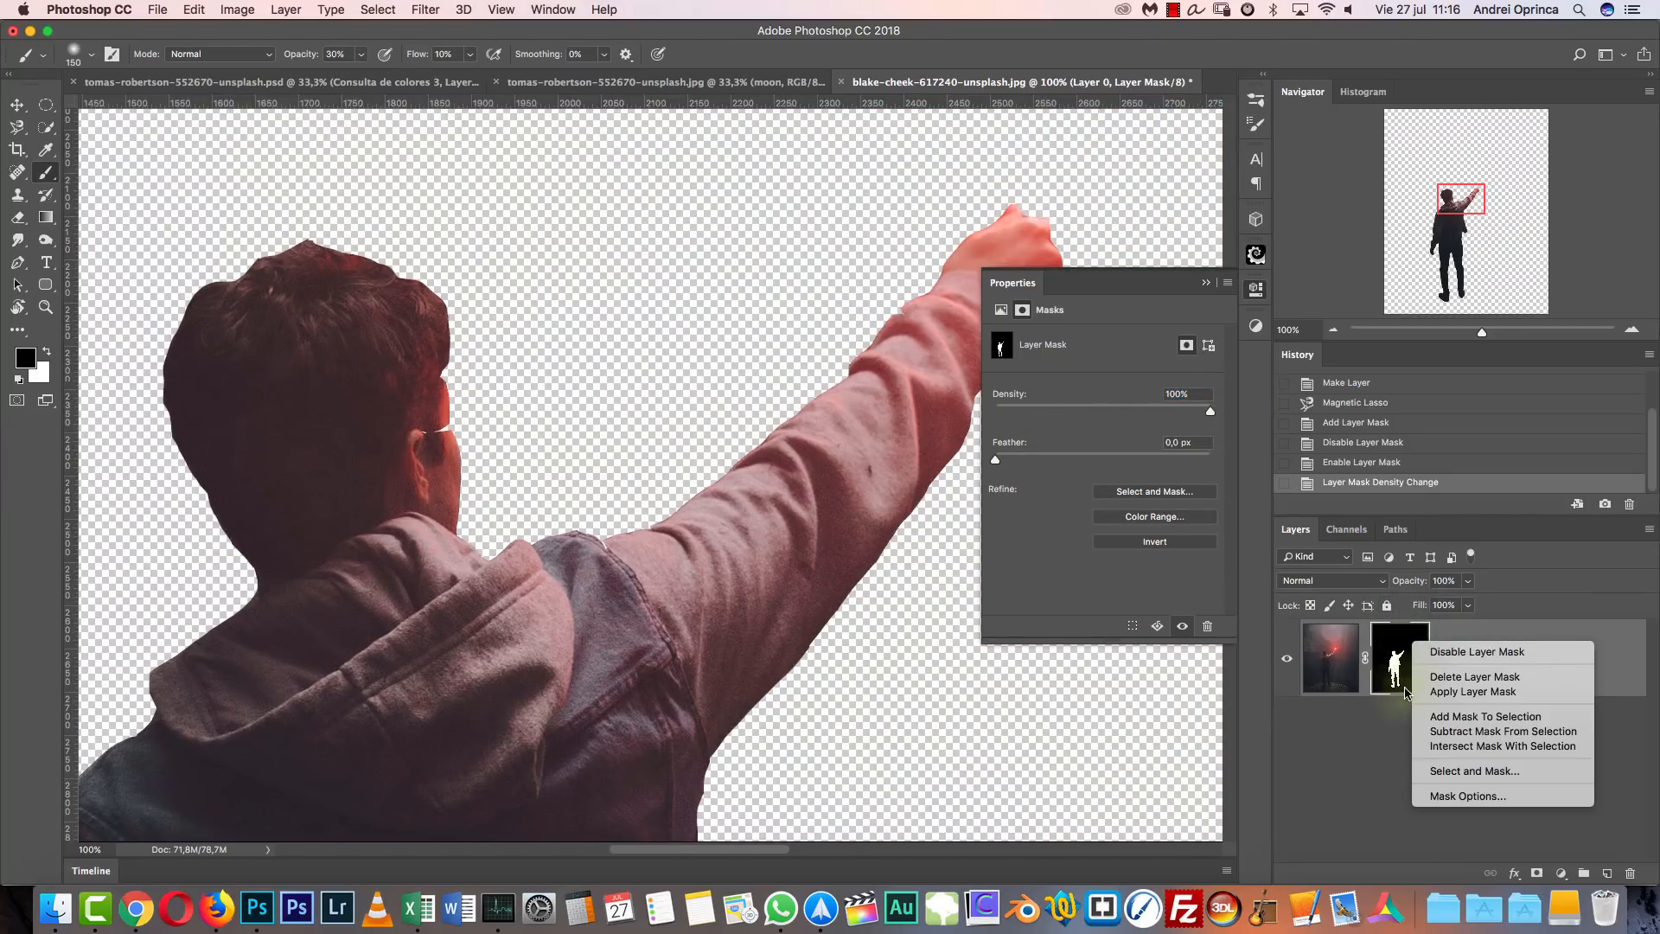
click(1448, 798)
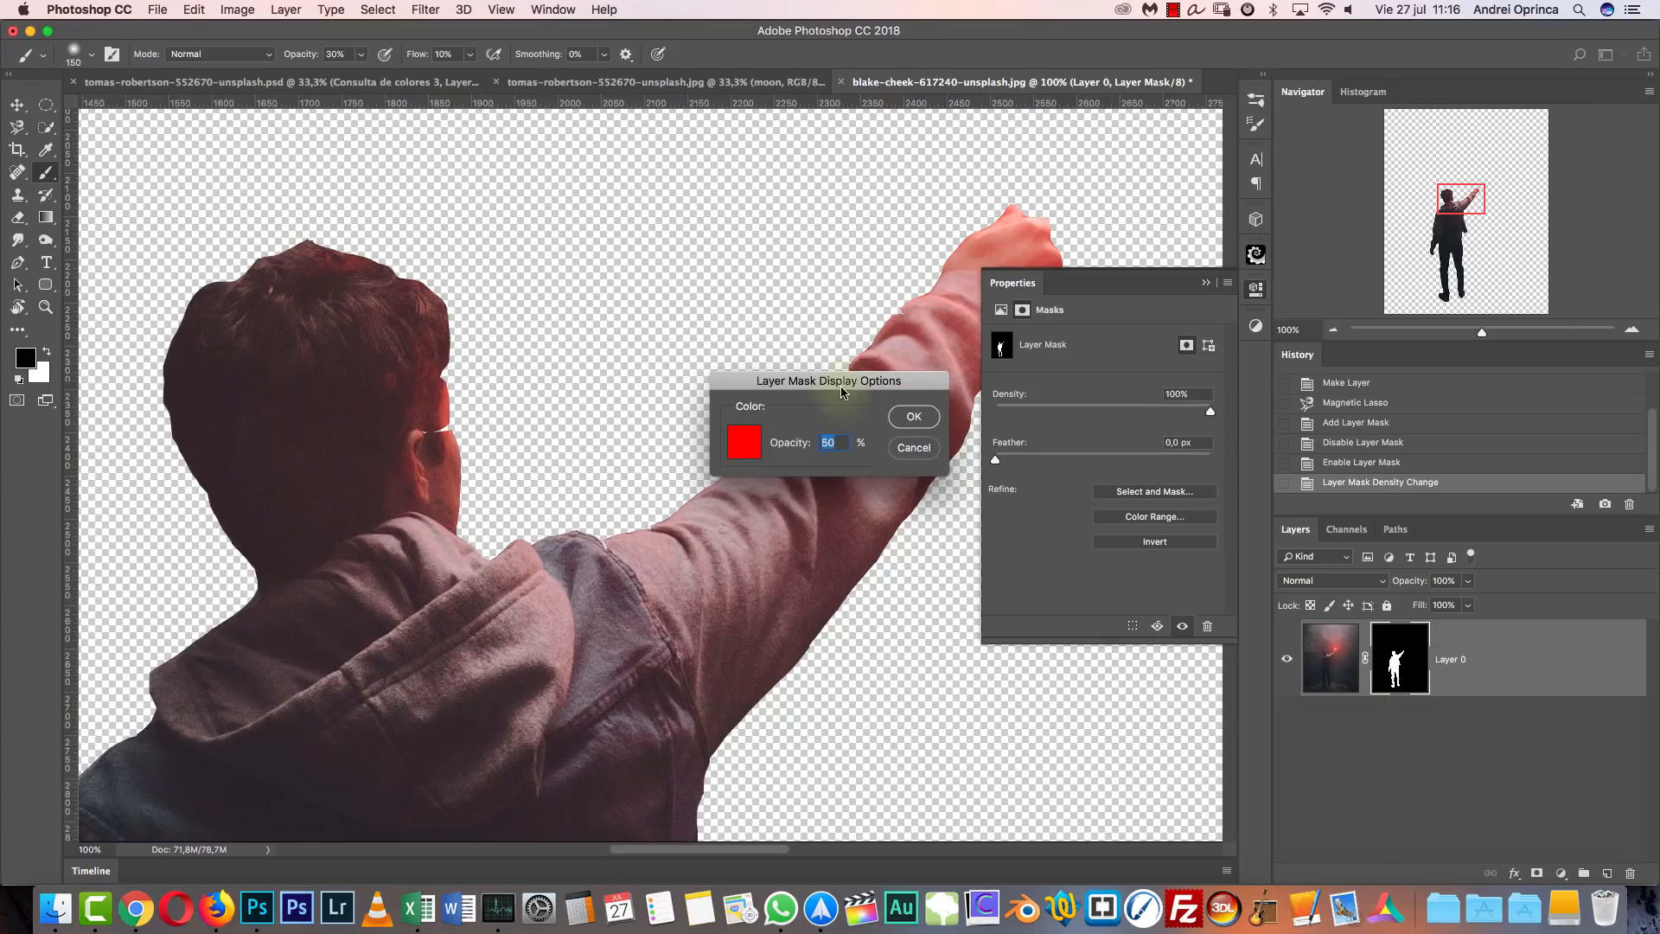
click(902, 440)
Try applying the layer mask permanently to the man's layer, and undo it.
right_click(1409, 641)
right_click(1189, 629)
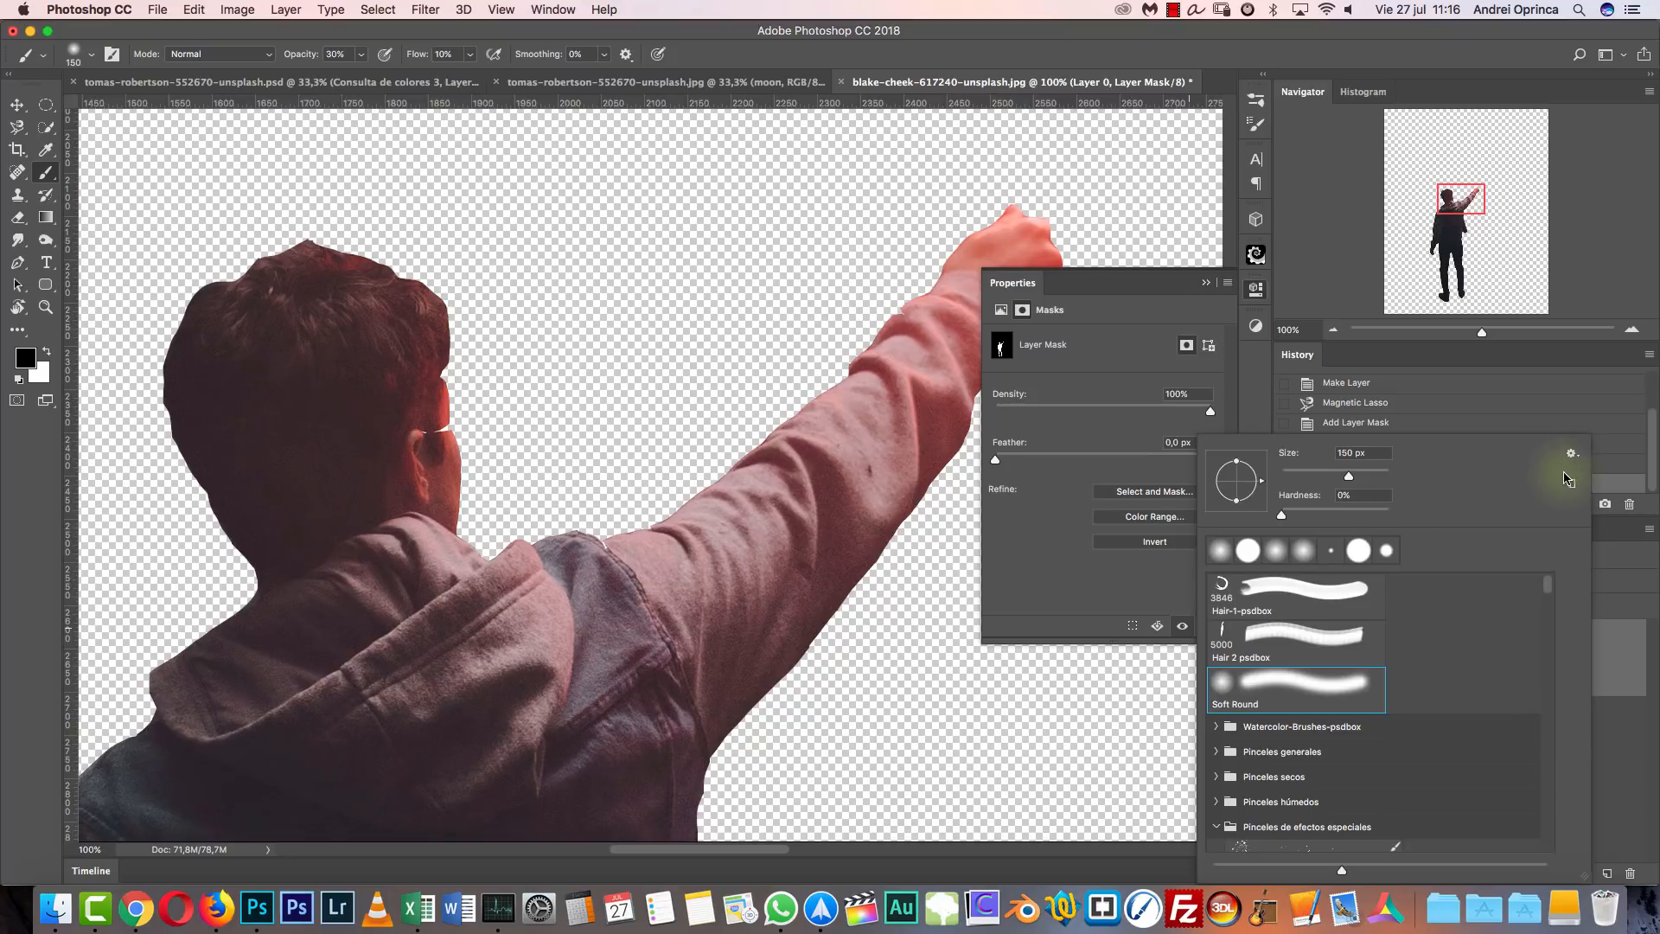
click(1606, 644)
click(1408, 659)
click(1336, 658)
click(1413, 659)
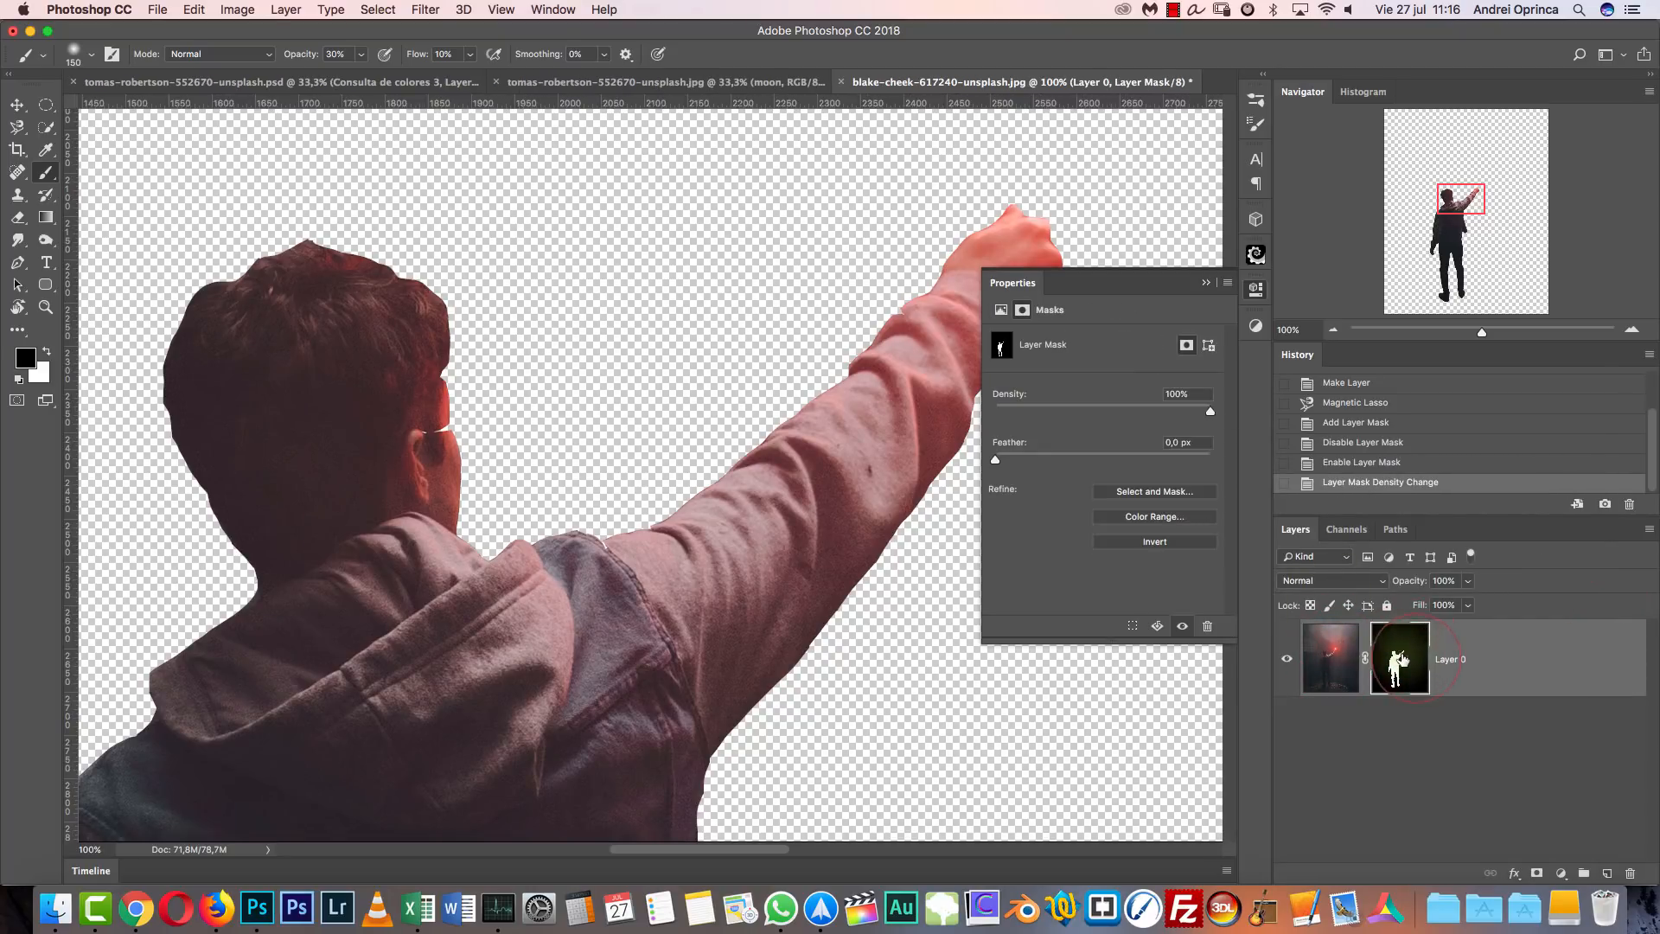
click(1156, 627)
key(super+z)
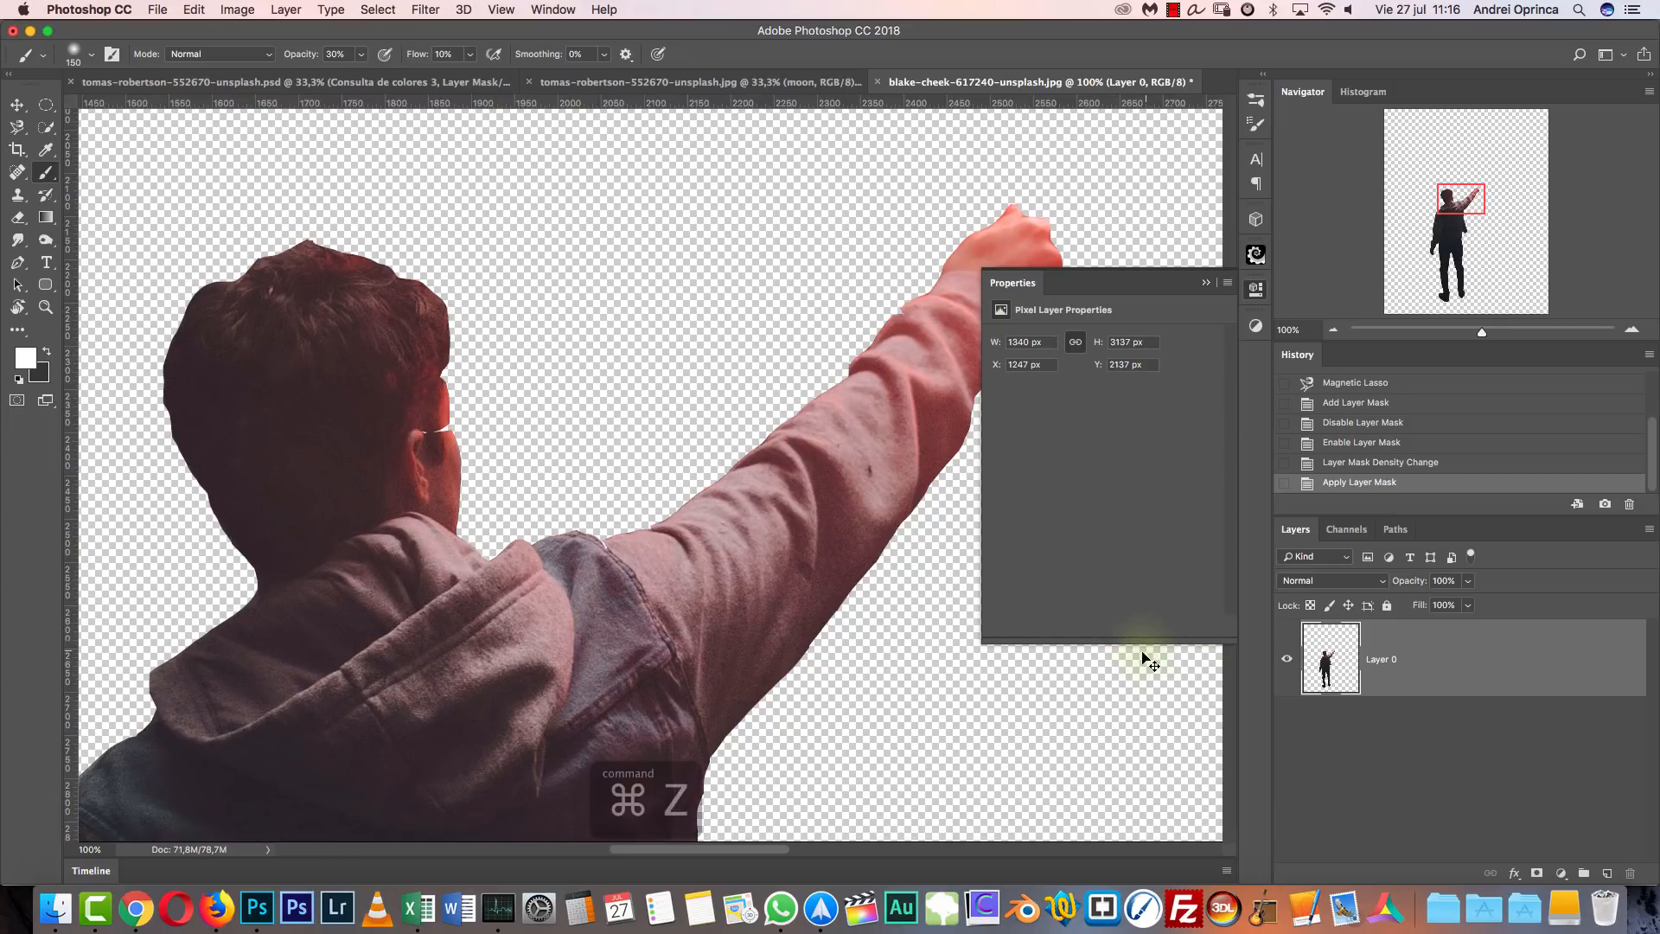
Lower the layer mask's density so the masked background shows through faintly, and set the brush opacity and flow to 100%.
click(1401, 659)
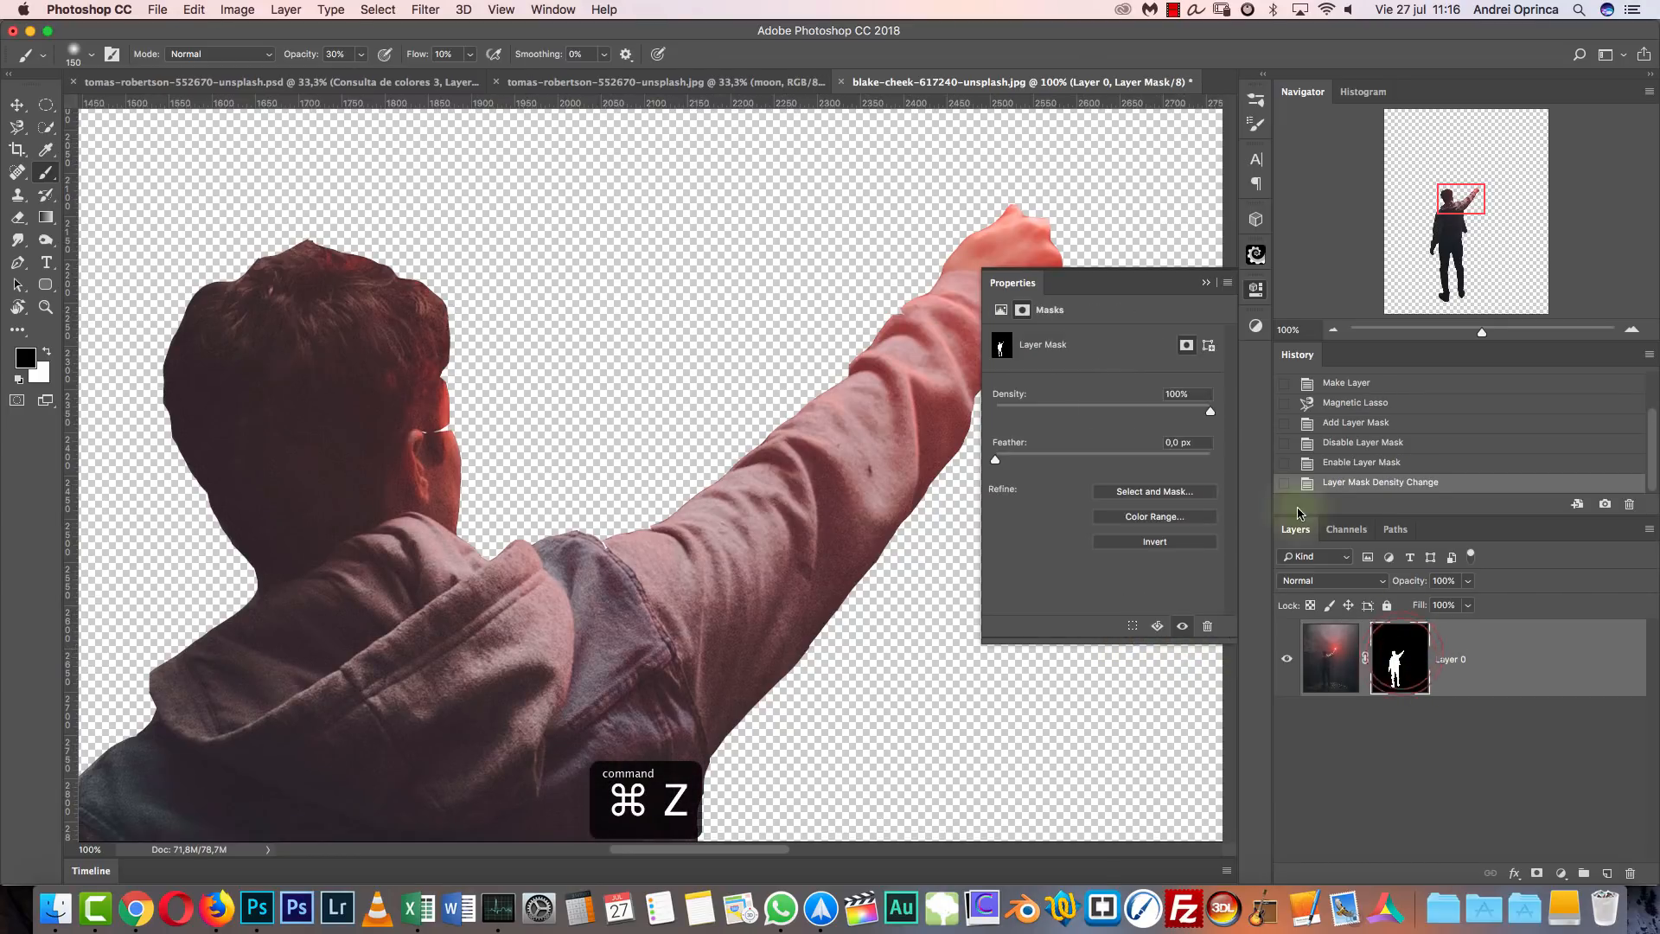
drag(1056, 407, 1036, 402)
click(1206, 283)
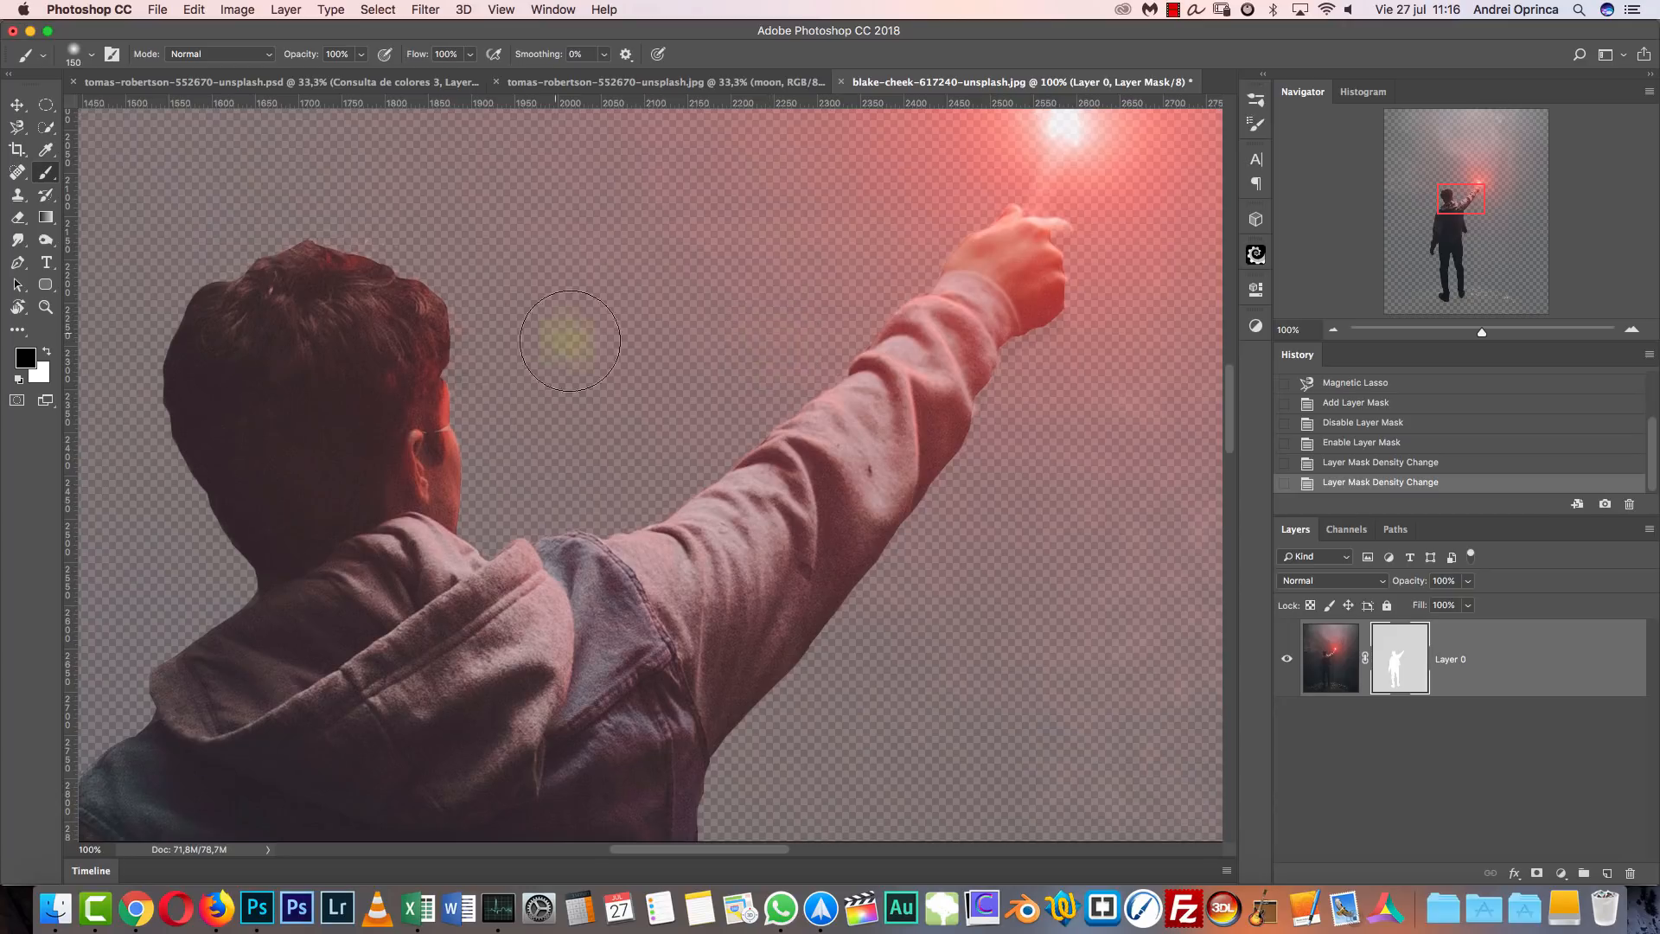
Reduce the brush size and raise its hardness for detailed mask retouching around the man's ear.
click(1632, 330)
click(1632, 330)
drag(359, 450, 1076, 568)
key(bracketleft)
key(bracketleft)
key(bracketleft)
key(bracketleft)
key(bracketleft)
key(bracketleft)
key(bracketleft)
key(bracketleft)
key(bracketleft)
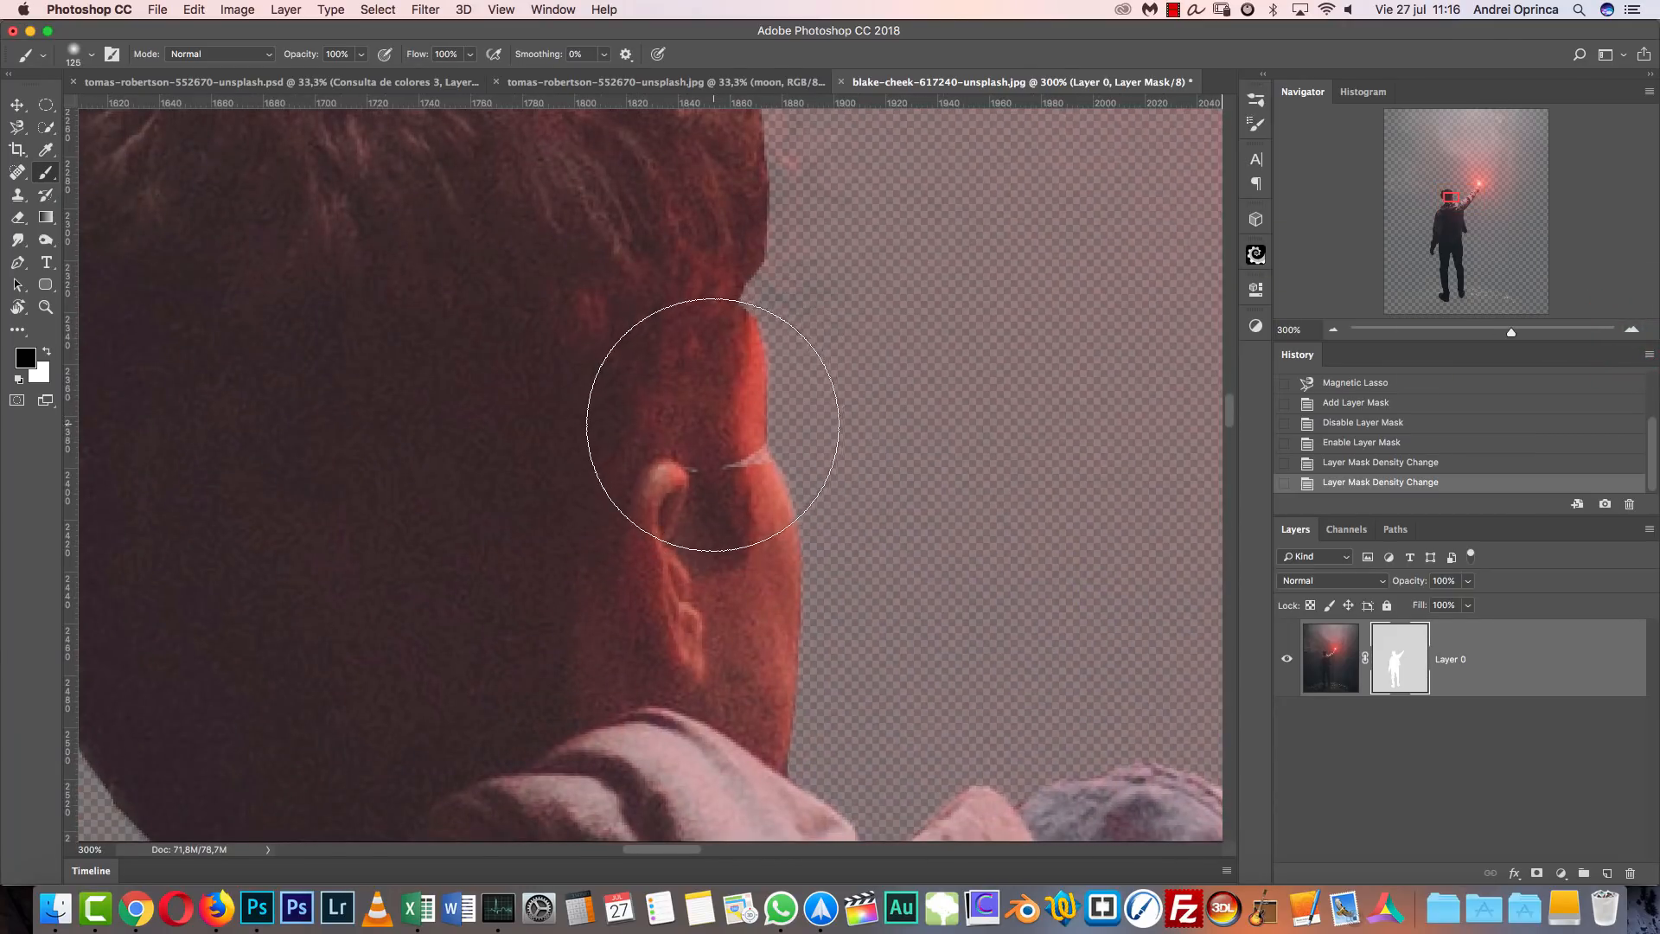
right_click(706, 381)
drag(886, 460, 965, 445)
Undo the stray brush attempt and paint white on the mask with a 9 px brush to restore the gap beside the man's ear.
drag(633, 439, 664, 468)
key(super+z)
key(x)
key(bracketleft)
key(bracketleft)
key(bracketleft)
key(bracketleft)
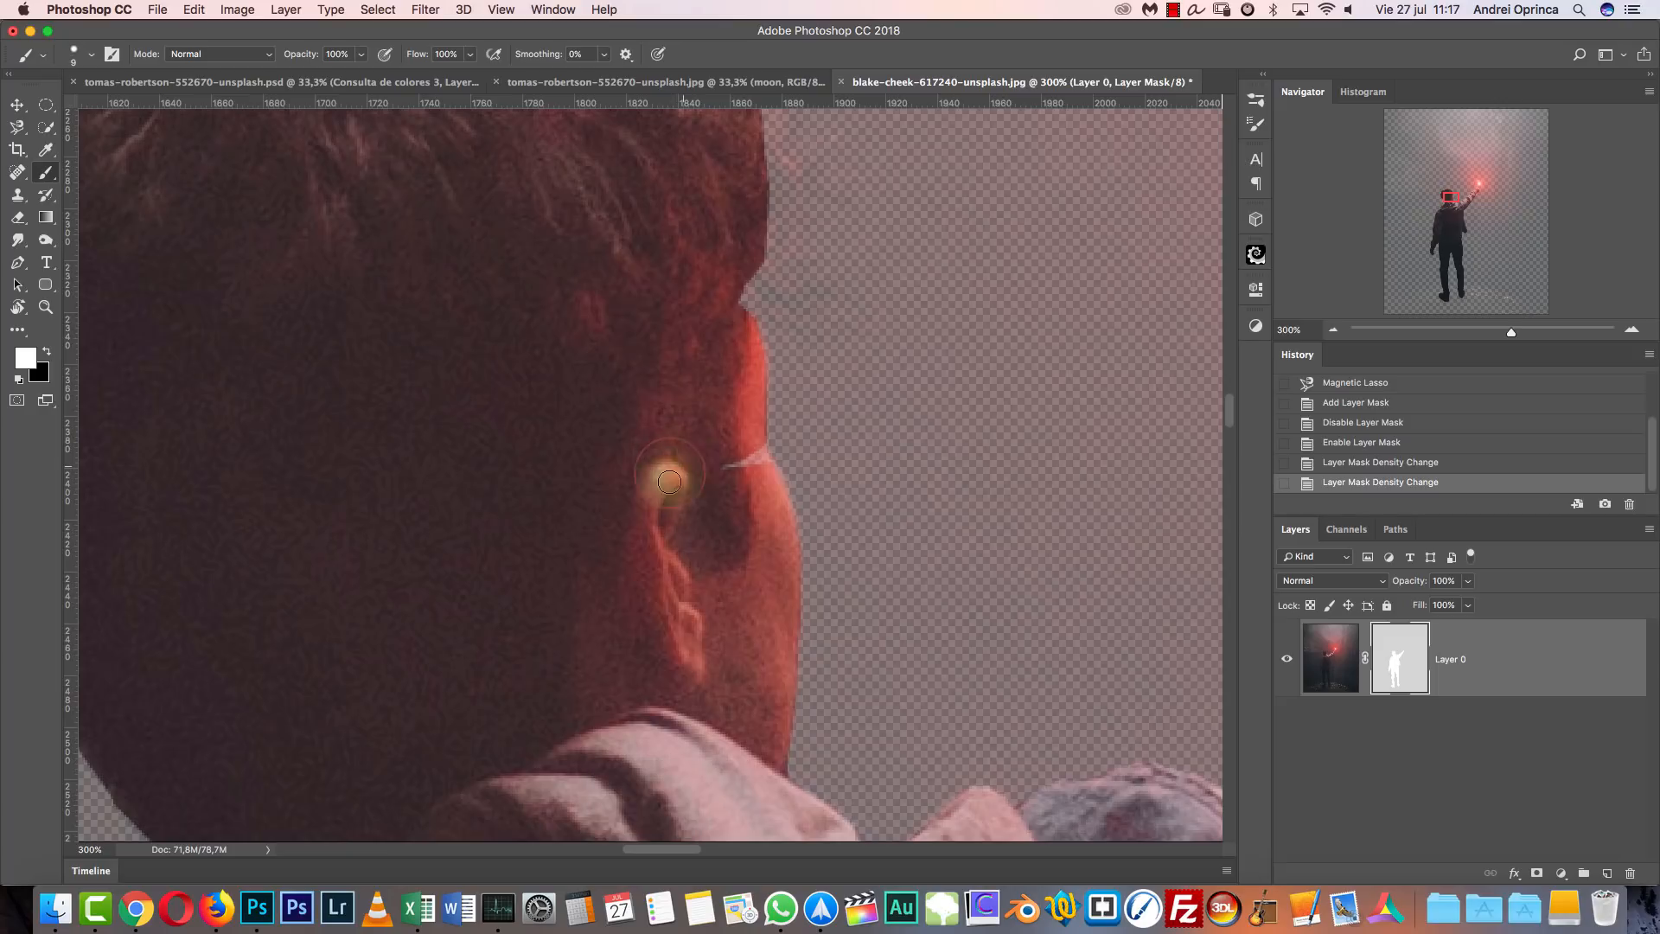
drag(757, 462, 738, 240)
Compare the hair with the unmasked photo and paint white on the mask with a 30 px brush to restore the top of the head.
mouse_move(751, 183)
mouse_down()
mouse_move(774, 429)
mouse_move(823, 604)
mouse_up()
key(bracketright)
key(bracketright)
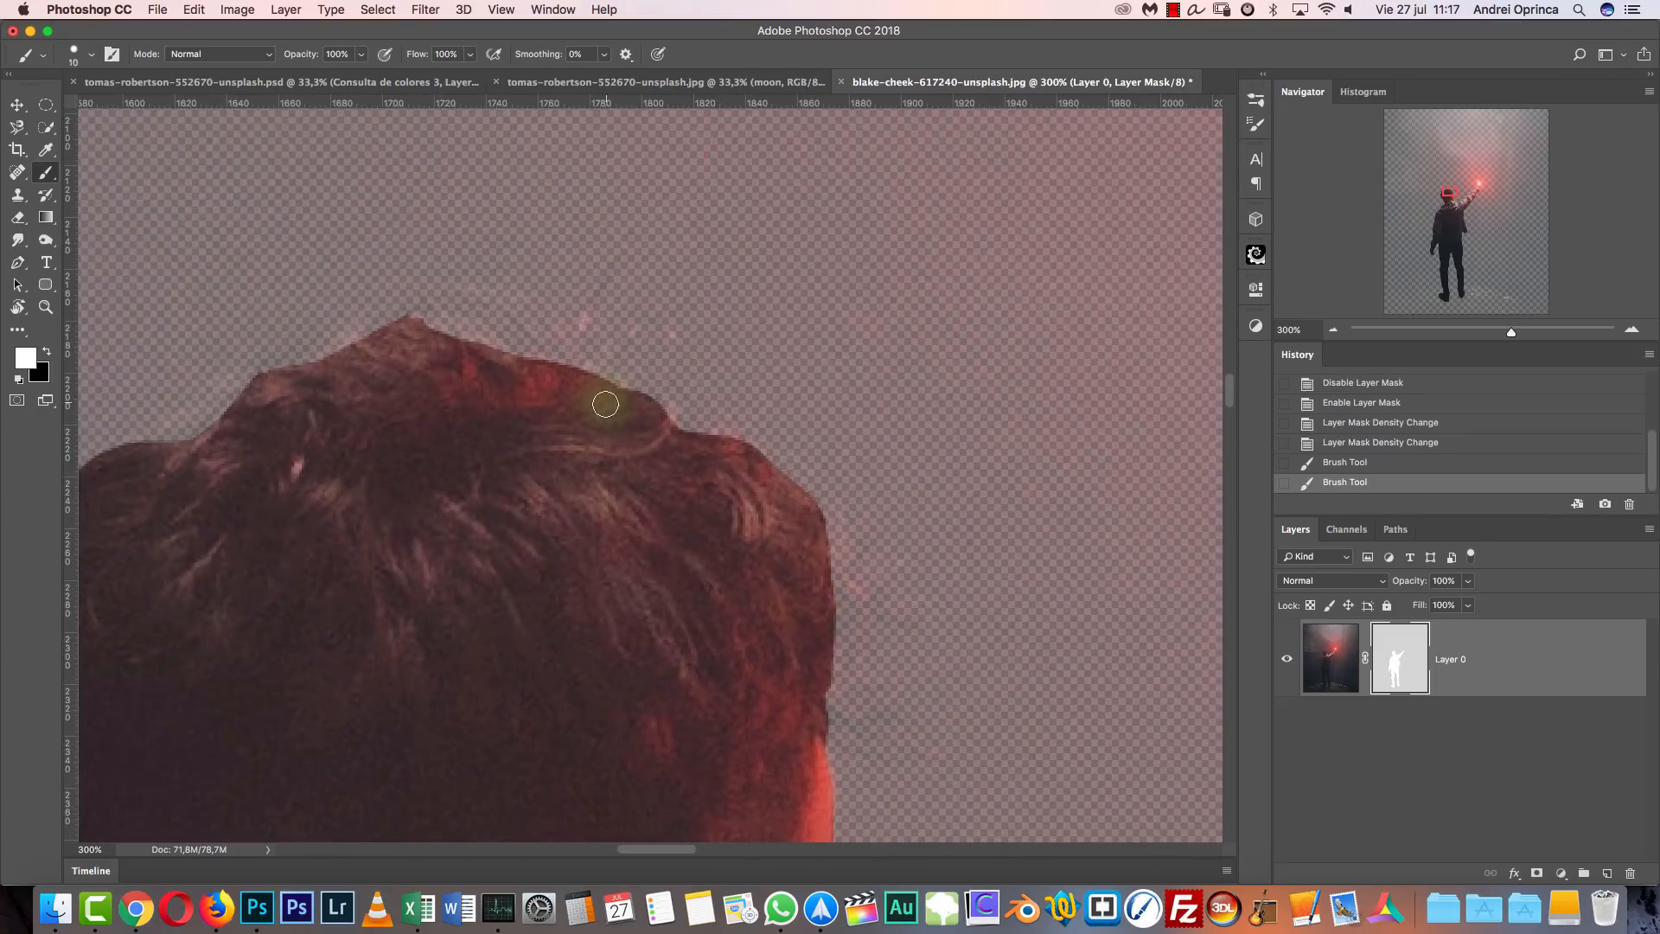
shift+click(1405, 654)
shift+click(1398, 654)
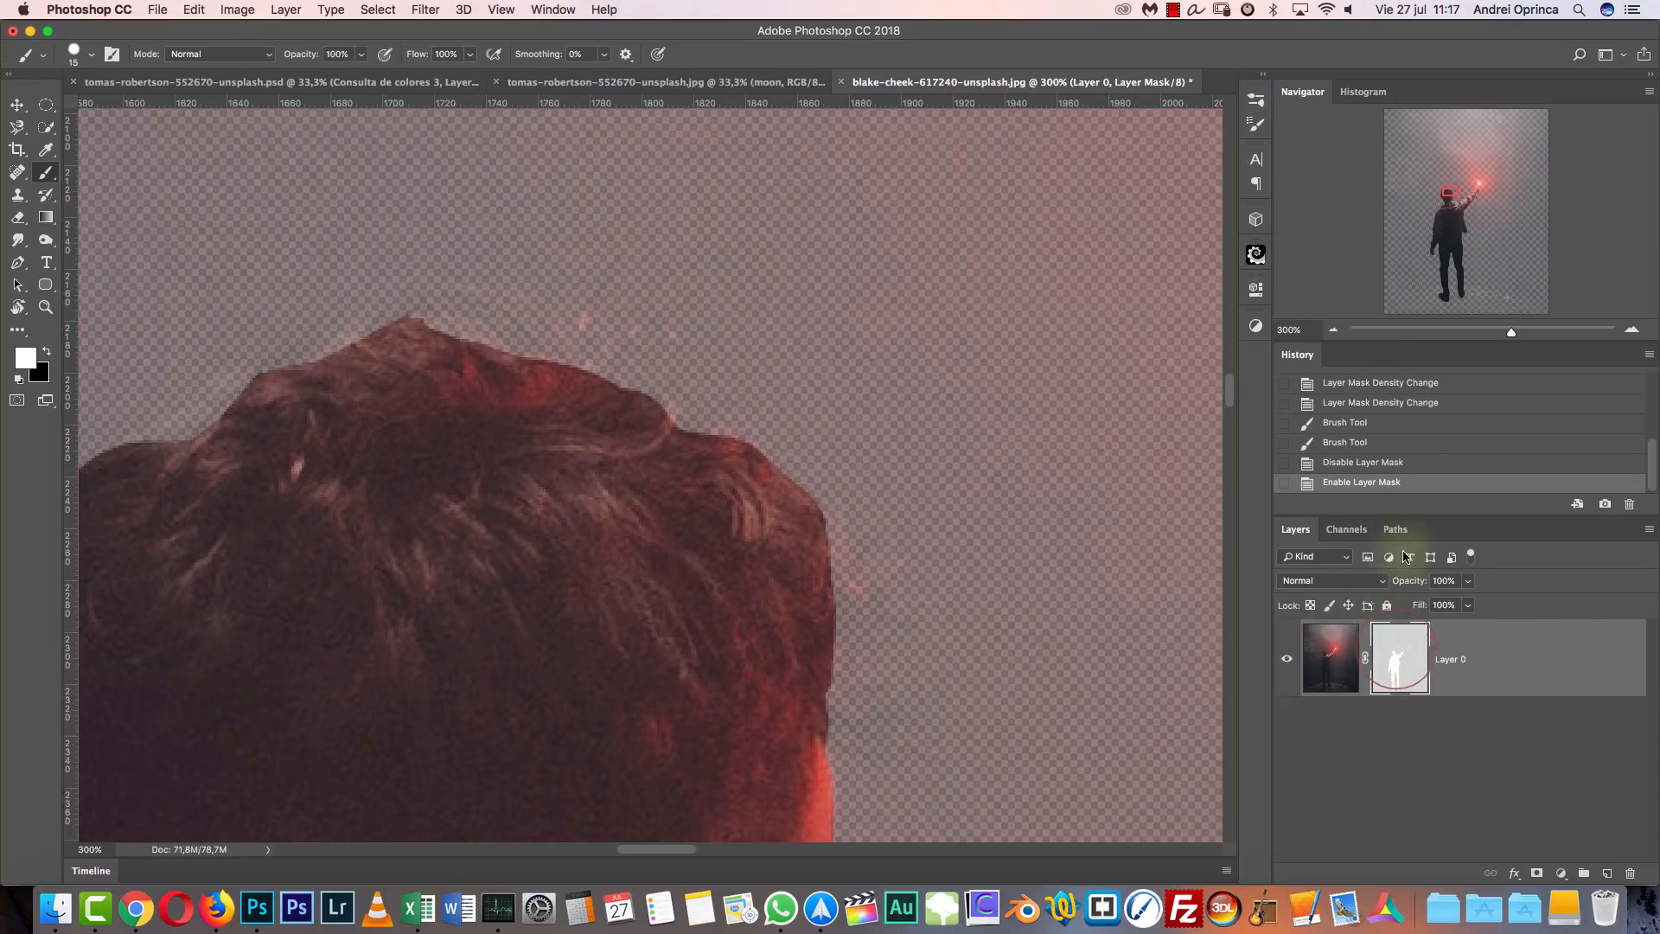
click(1333, 329)
drag(1147, 503, 1202, 444)
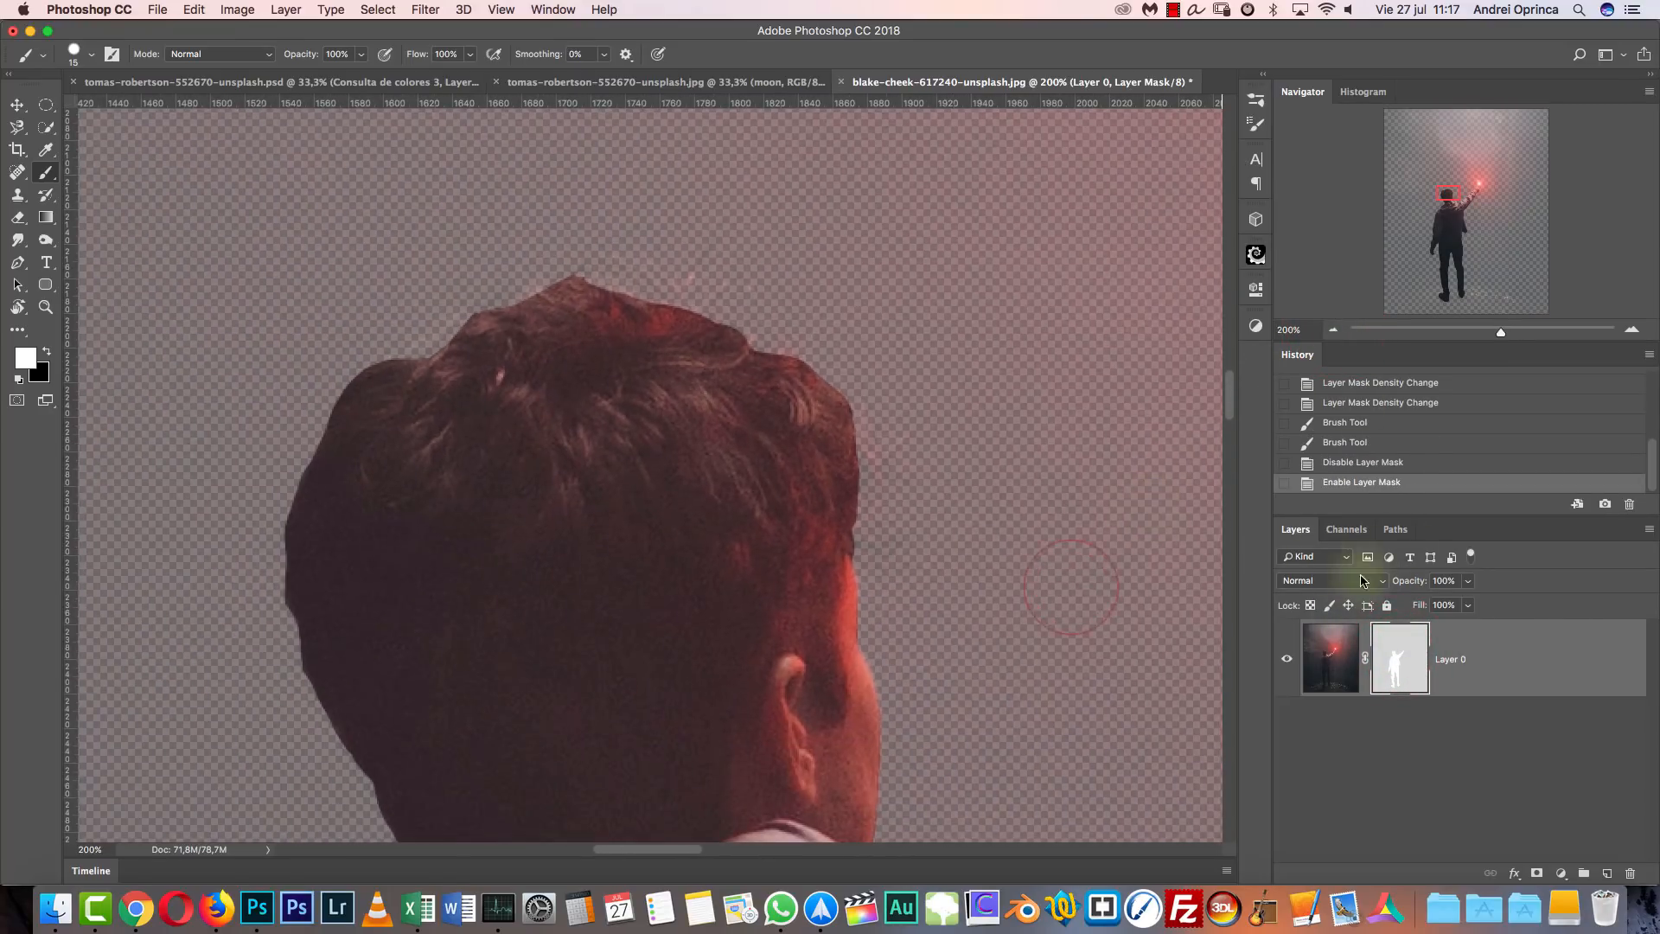
shift+click(1399, 676)
shift+click(1399, 676)
key(bracketright)
key(bracketright)
key(bracketright)
mouse_move(593, 296)
mouse_down()
mouse_move(661, 331)
mouse_move(585, 289)
mouse_up()
drag(586, 289, 558, 299)
mouse_move(559, 299)
mouse_down()
mouse_move(457, 371)
mouse_move(567, 368)
mouse_up()
drag(736, 367, 659, 308)
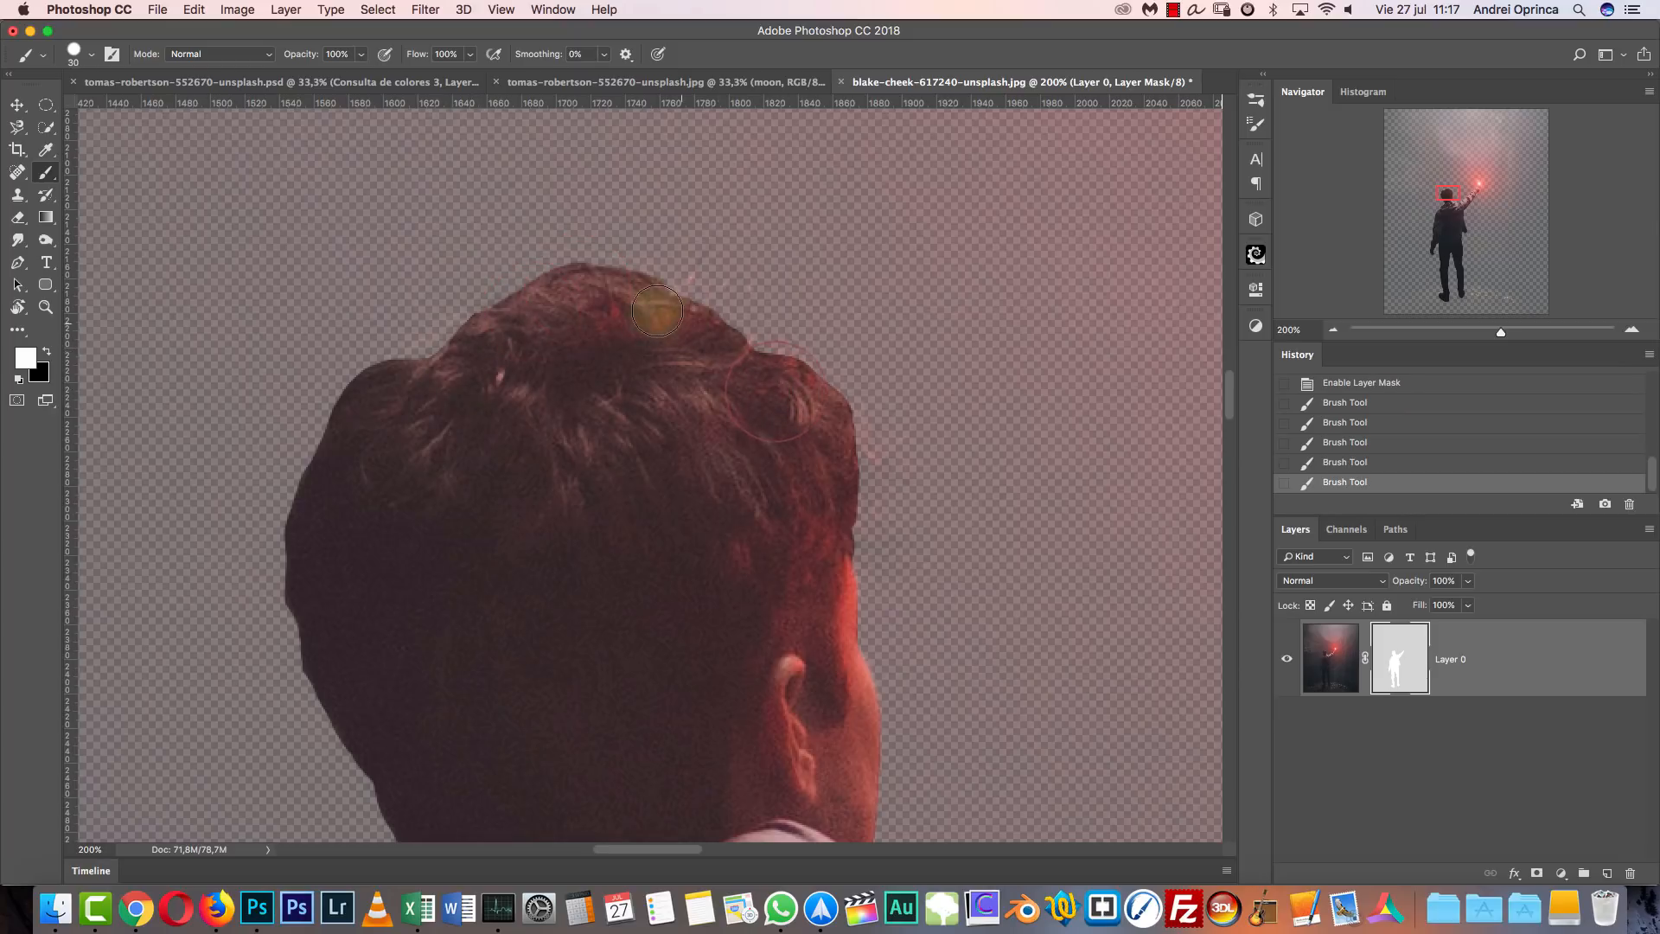
Paint white on the mask with a 10 px brush to restore the missing finger of the raised hand.
scroll(656, 501, down, 5)
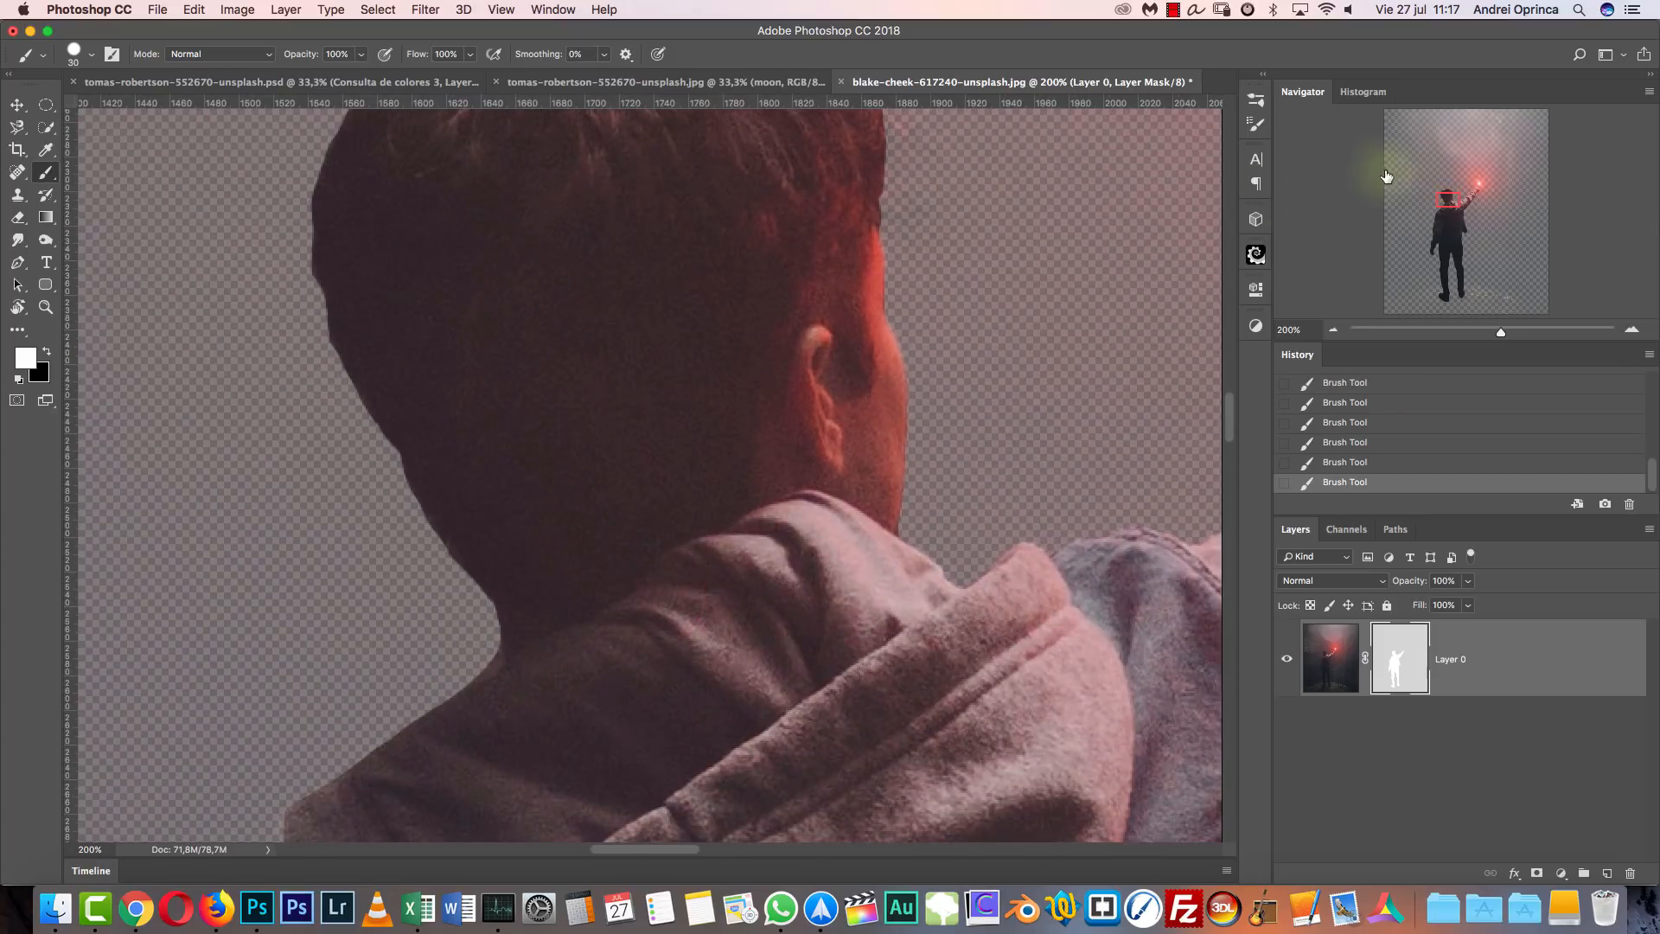
click(1475, 188)
drag(894, 397, 856, 216)
key(bracketleft)
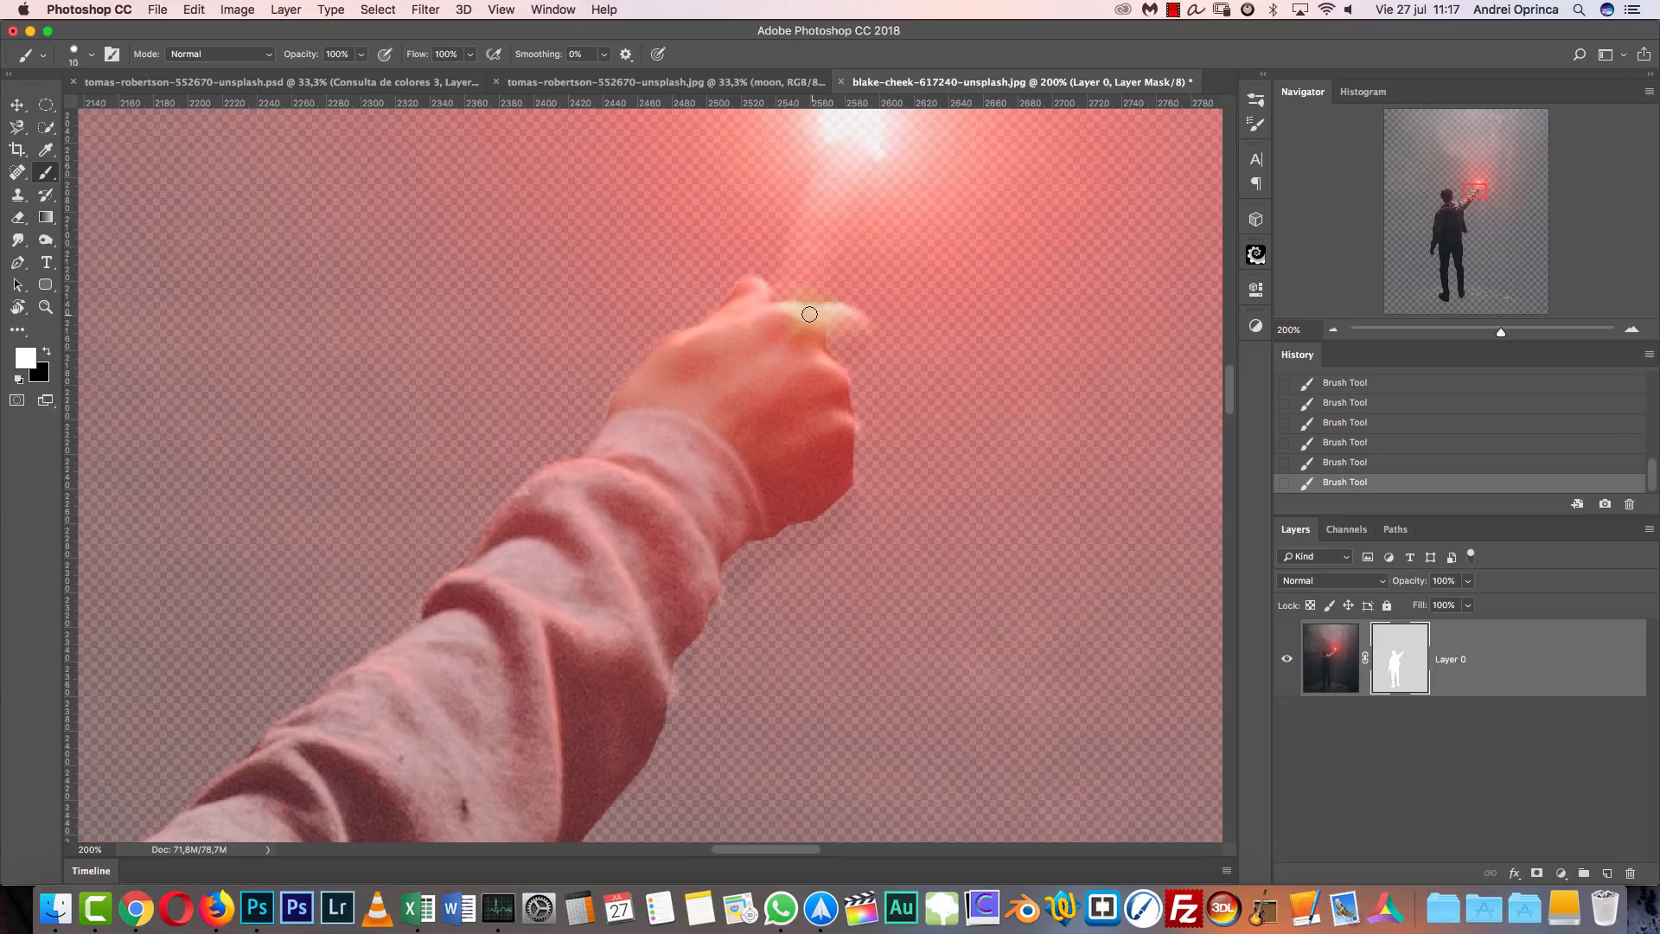
mouse_move(846, 312)
mouse_down()
mouse_move(844, 345)
mouse_move(833, 326)
mouse_up()
Check the unmasked photo and paint white on the mask with a 9 px brush along the edges of the raised hand and sleeve.
shift+click(1398, 661)
shift+click(1399, 662)
drag(716, 609, 711, 626)
drag(711, 625, 705, 643)
mouse_move(709, 638)
mouse_down()
mouse_move(673, 685)
mouse_move(701, 631)
mouse_up()
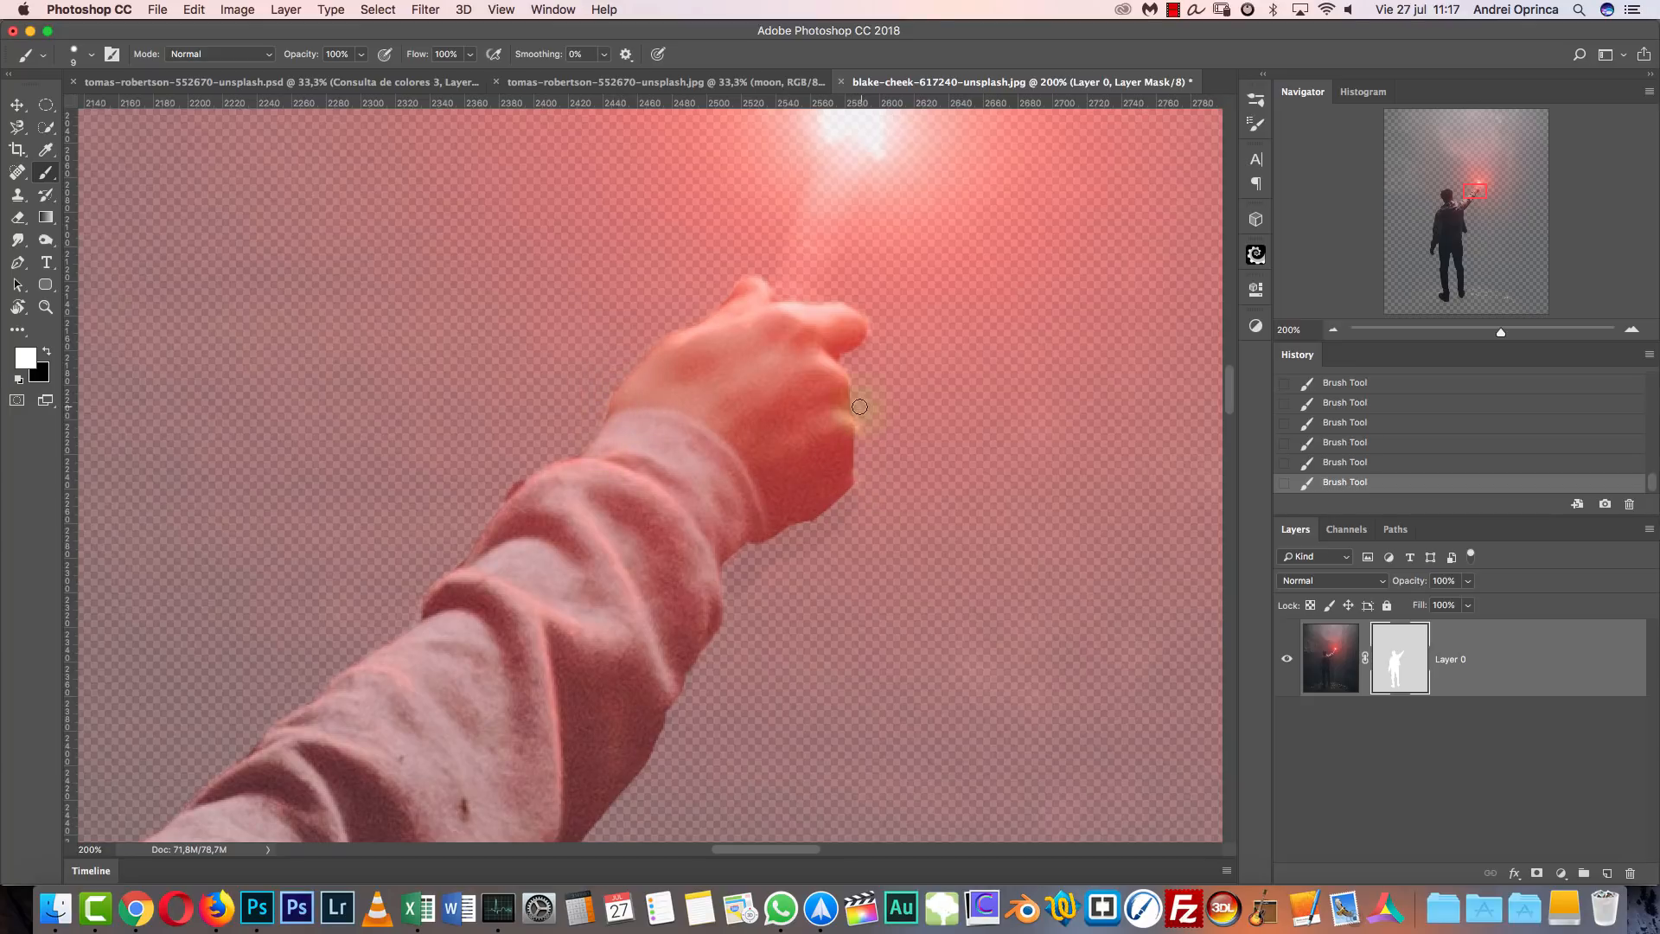
mouse_move(844, 380)
mouse_down()
mouse_move(844, 487)
mouse_move(799, 525)
mouse_move(839, 488)
mouse_move(833, 520)
mouse_move(730, 559)
mouse_move(768, 552)
mouse_move(707, 609)
mouse_move(667, 685)
mouse_up()
Examine the masked figure from the jacket down to the shoes at 33.33%.
key(super+1)
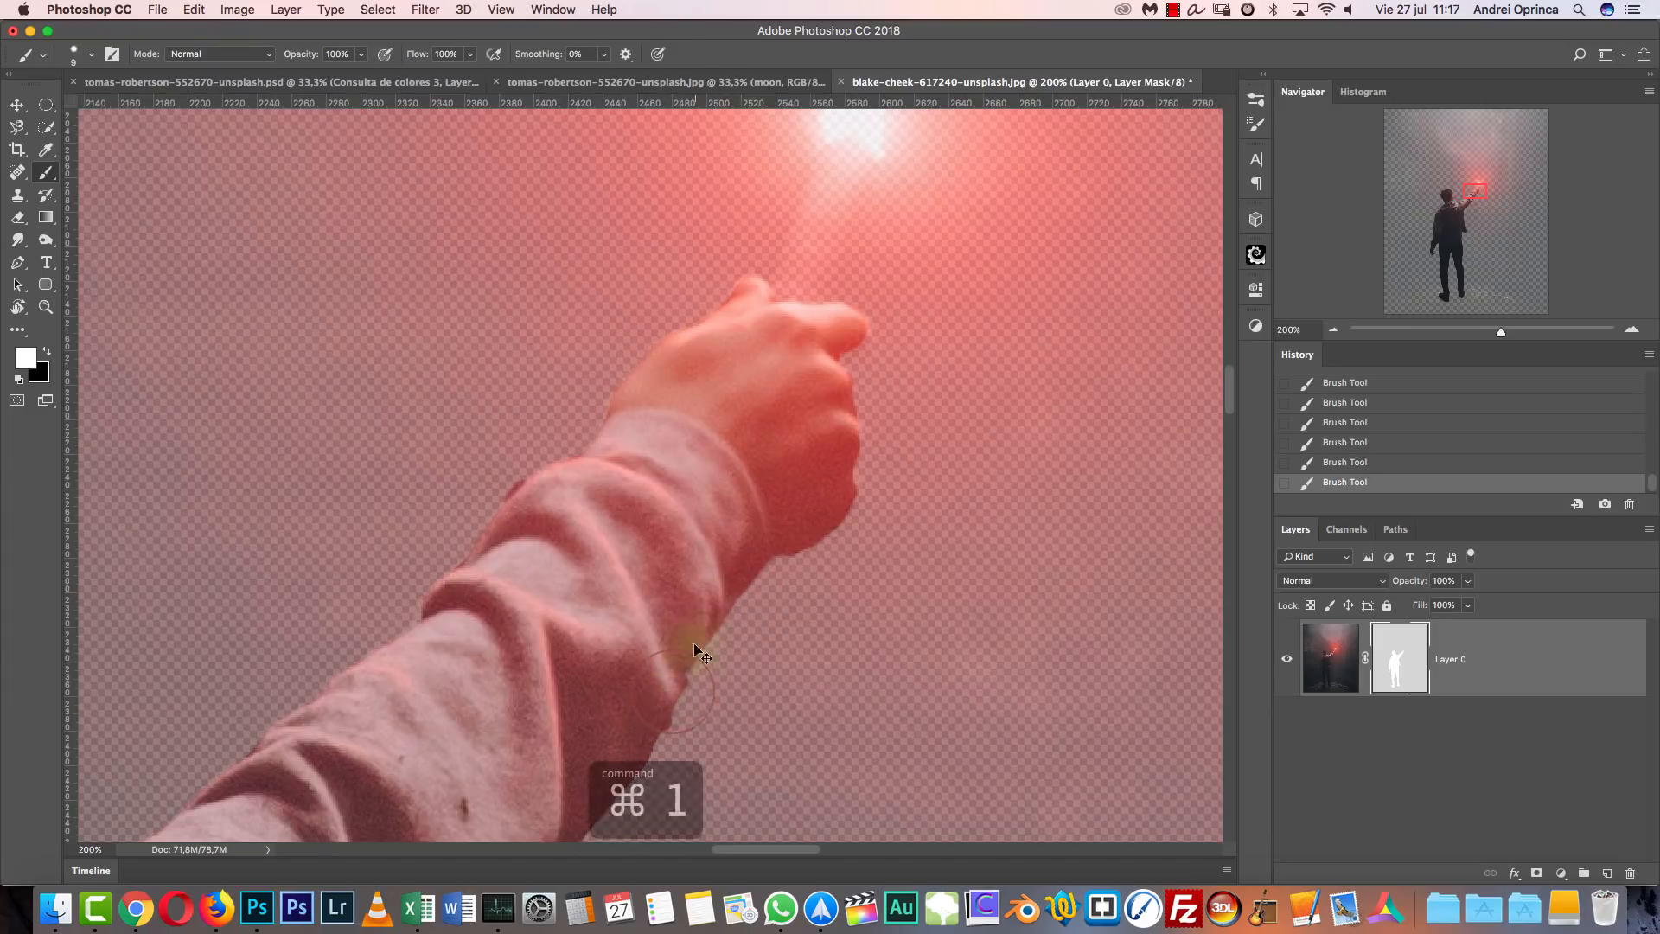
click(1333, 332)
click(1332, 332)
click(1333, 332)
drag(778, 567, 989, 300)
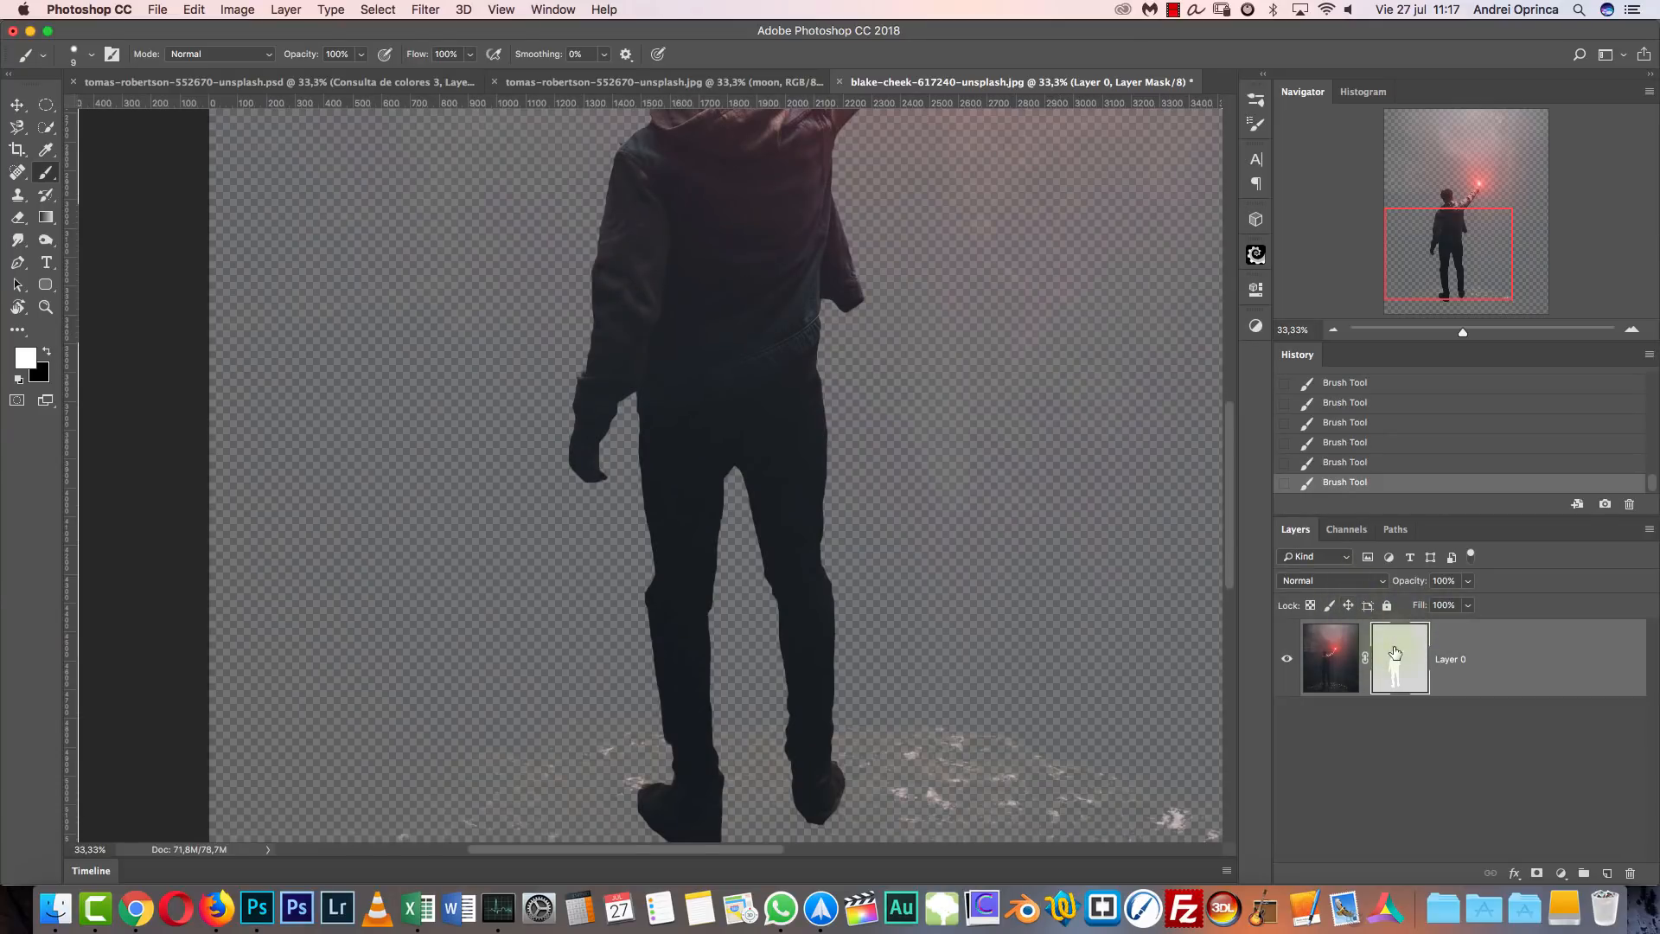
Set the density of the man's layer mask to 100%.
double_click(1388, 655)
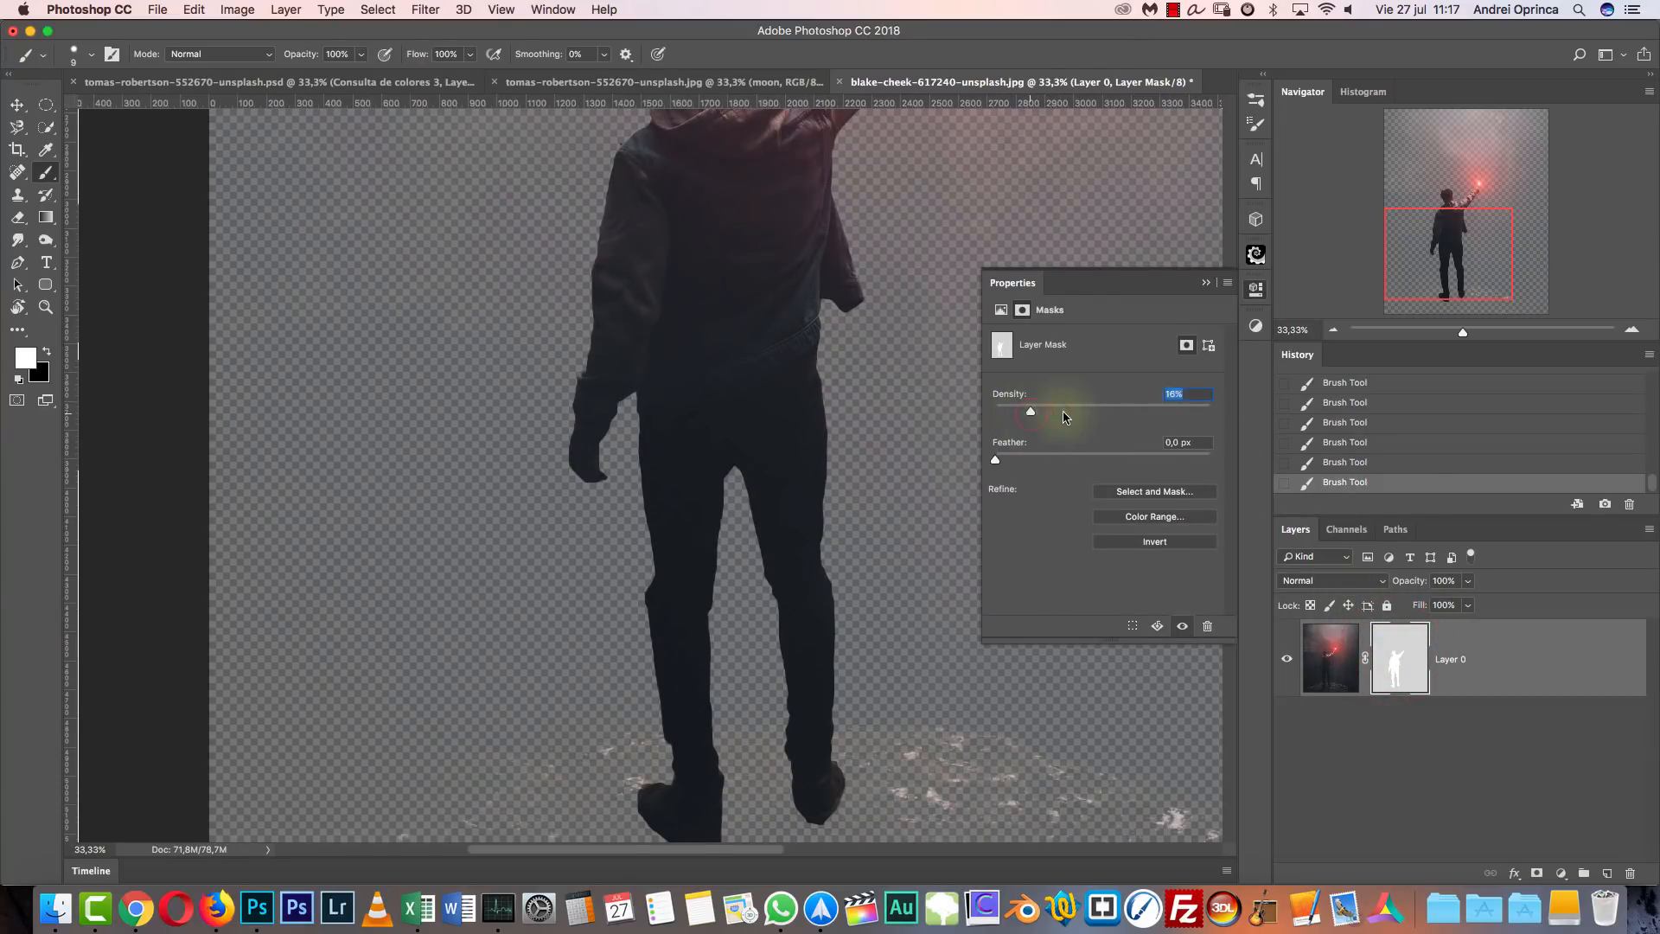
text(100)
key(Return)
click(1207, 284)
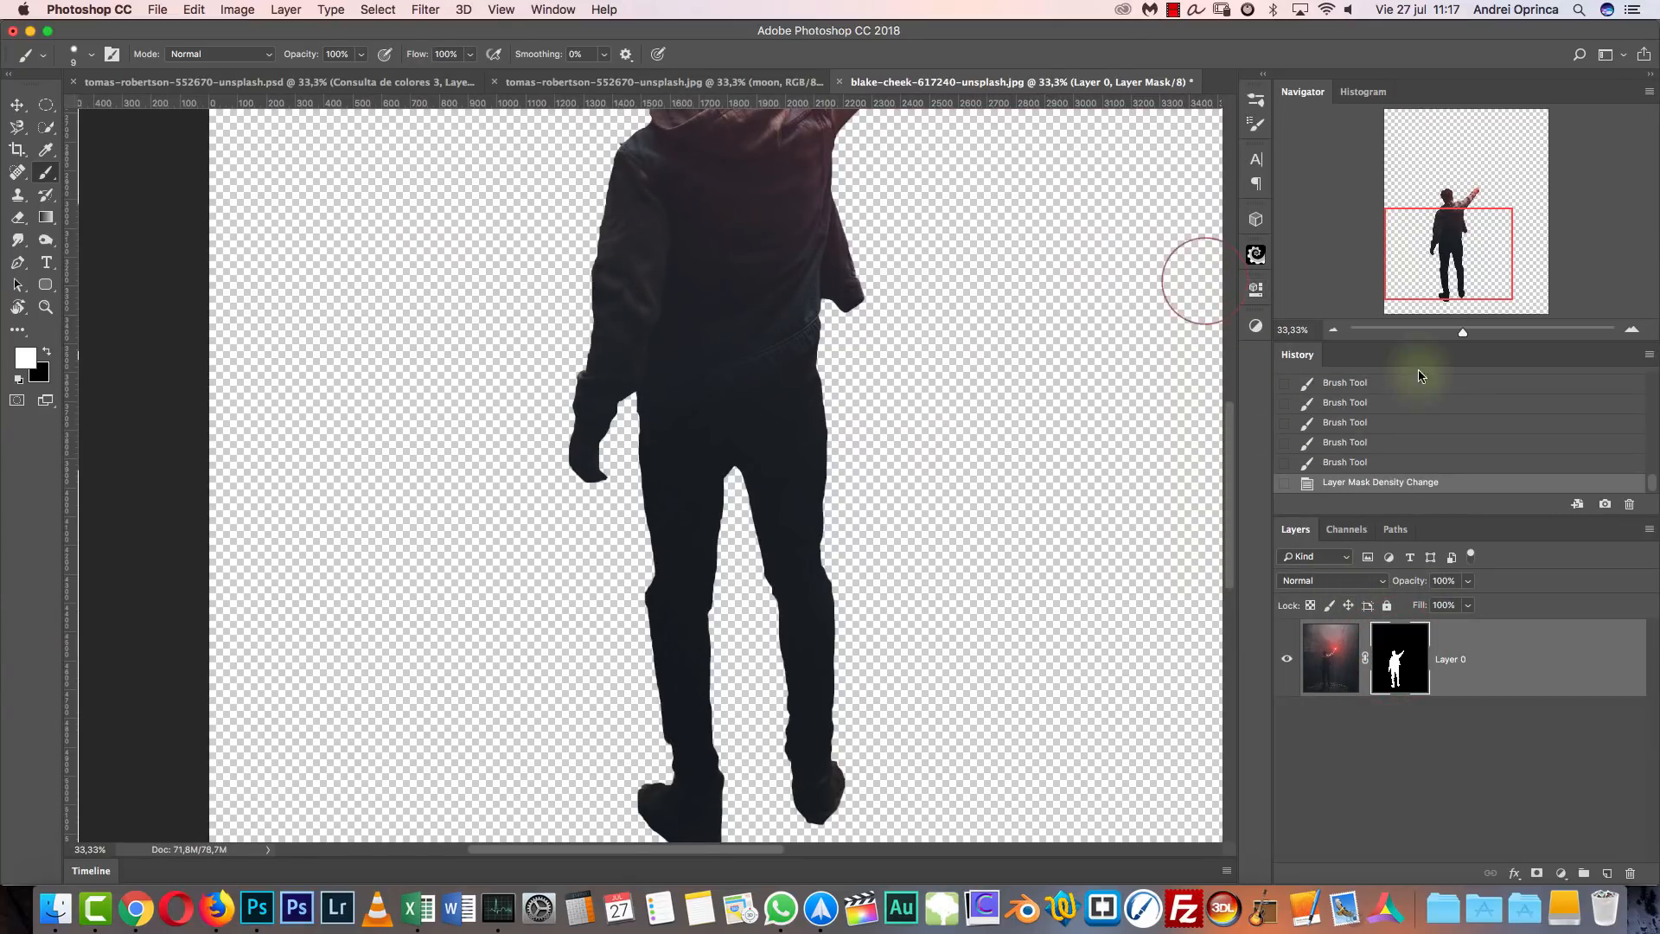
Apply the layer mask permanently to the man's layer.
click(1334, 330)
right_click(1402, 640)
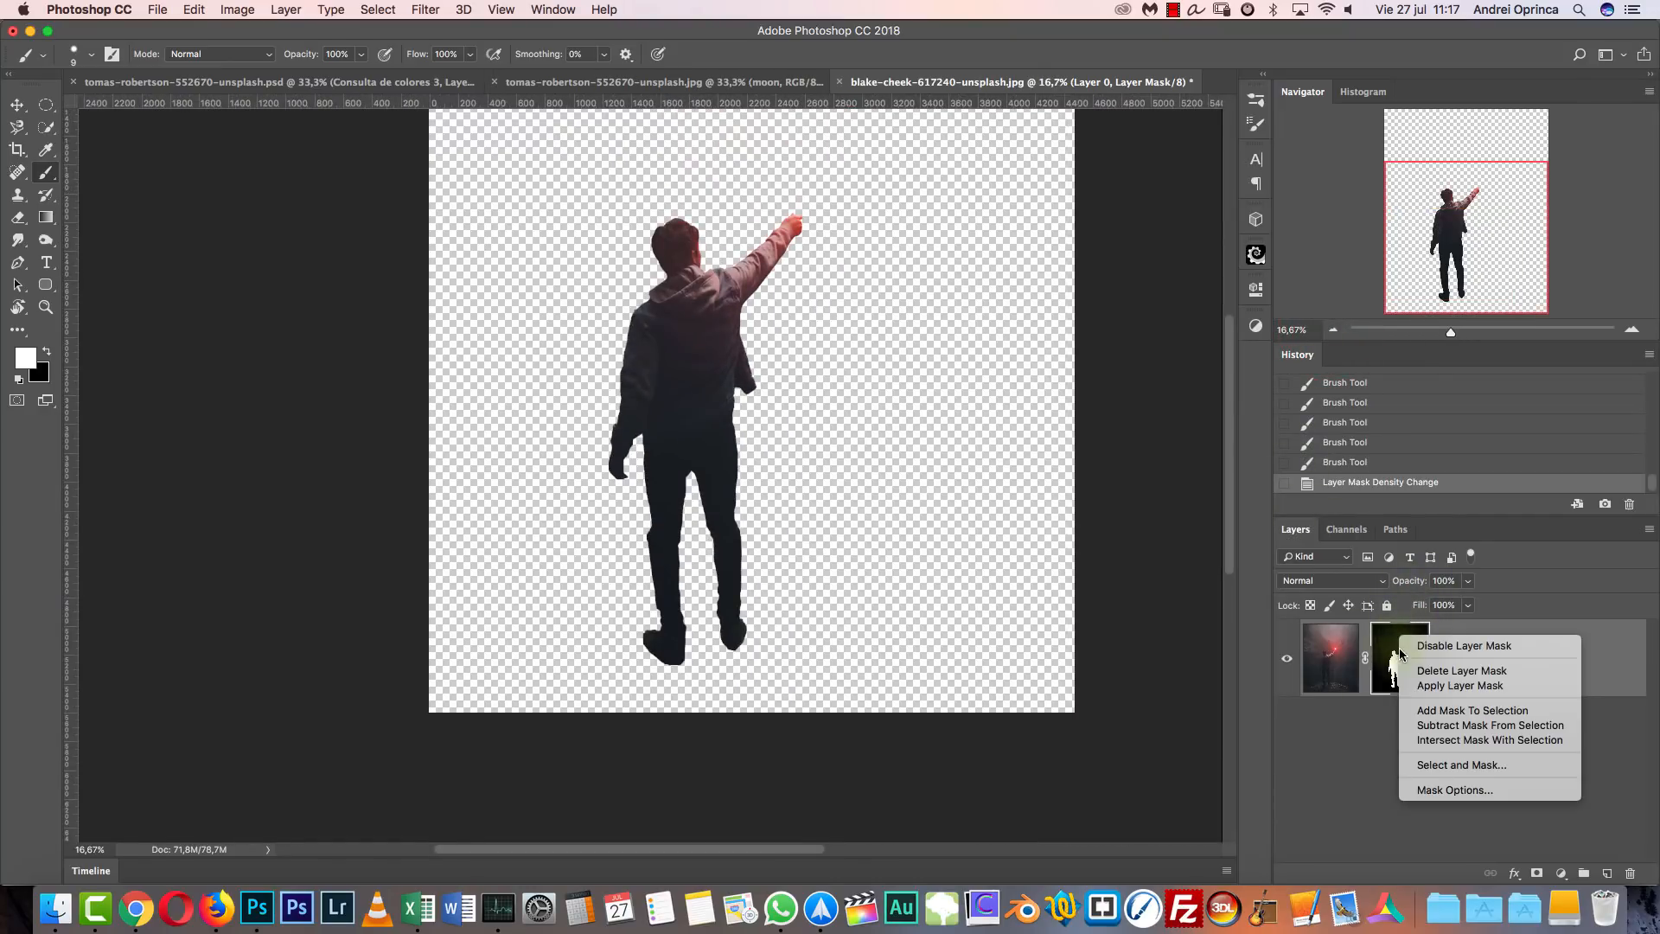
click(1462, 683)
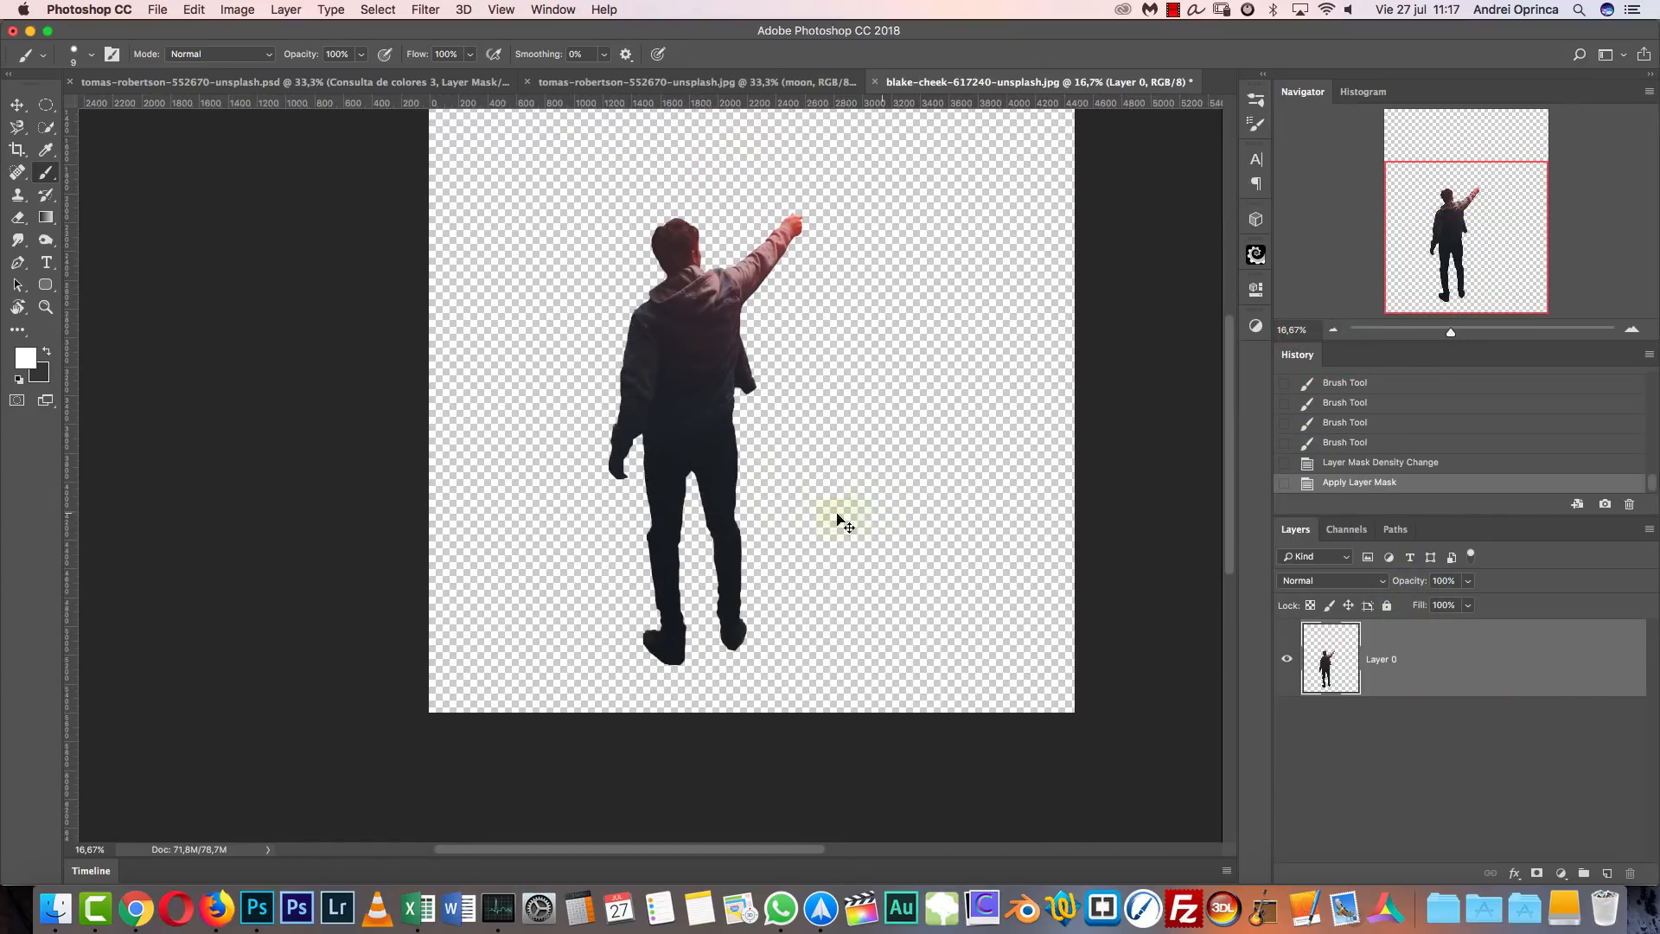
Cut the entire masked man and paste him into the triceratops composite above the Honda Quad Bike layer.
key(super+a)
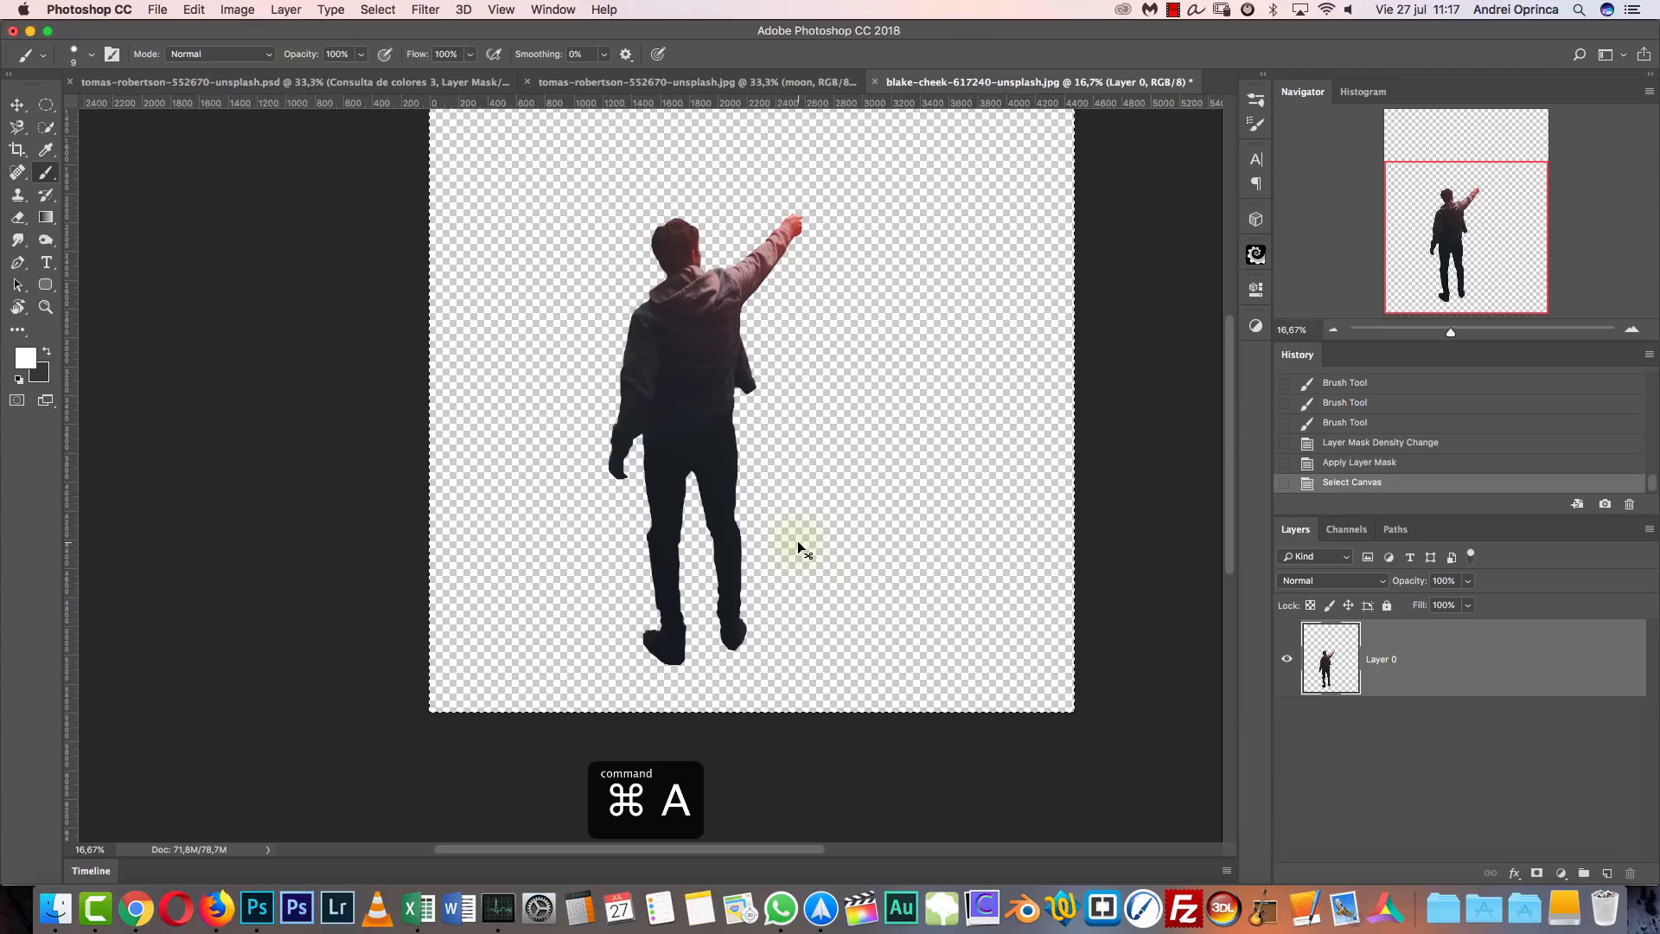
key(super+x)
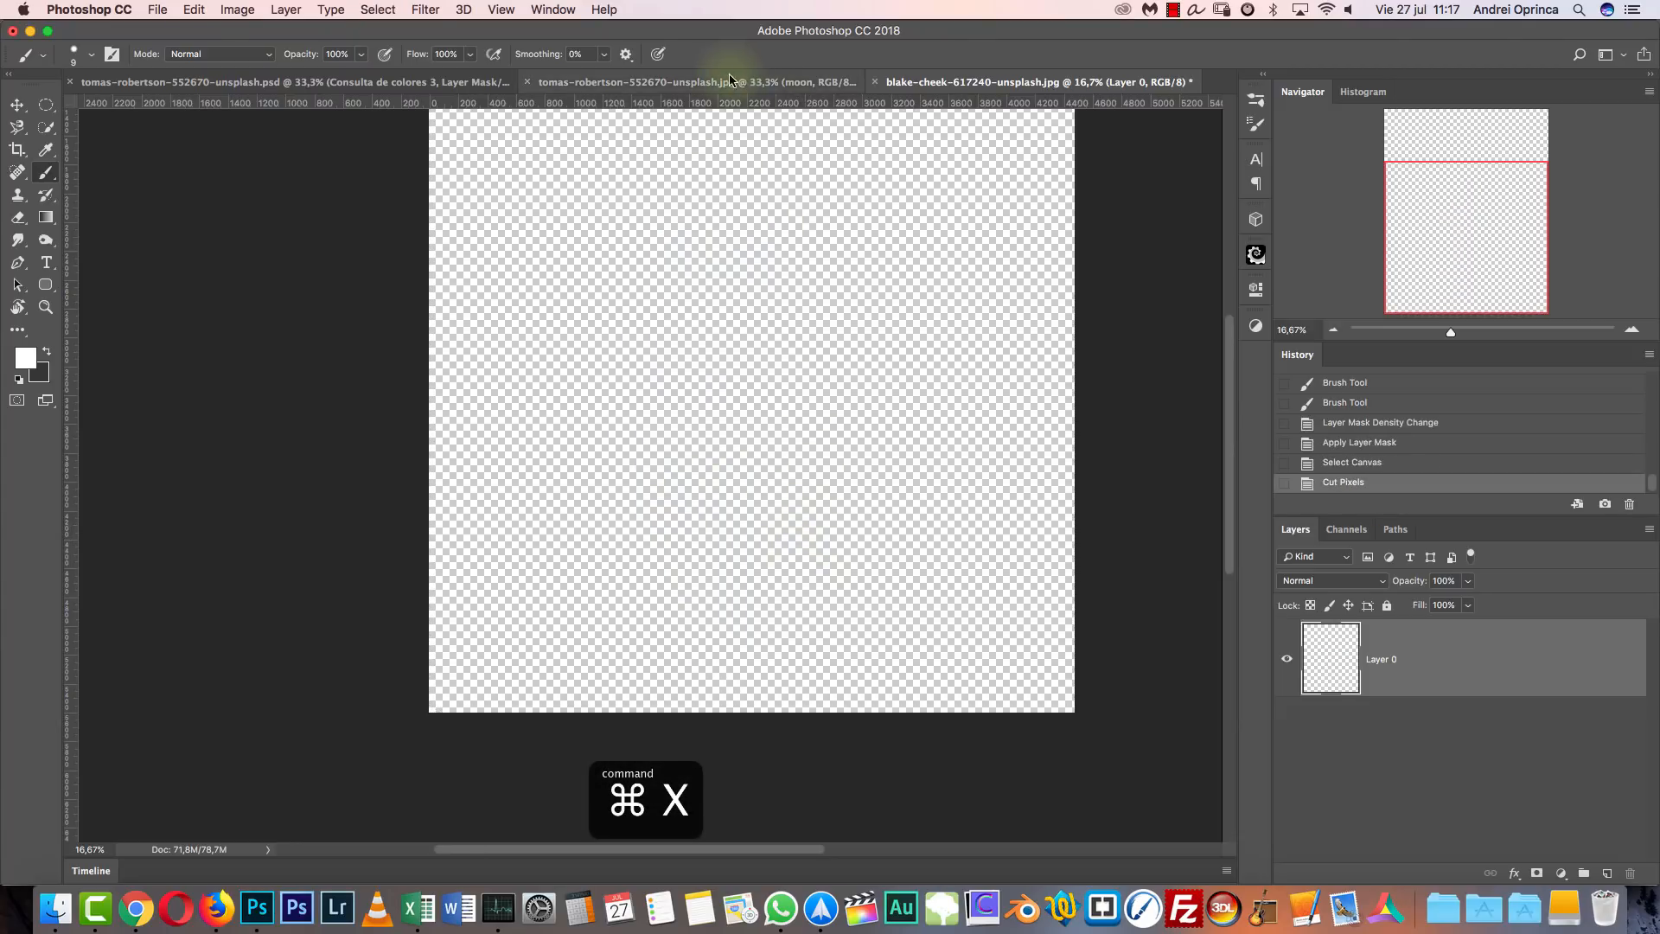
click(723, 82)
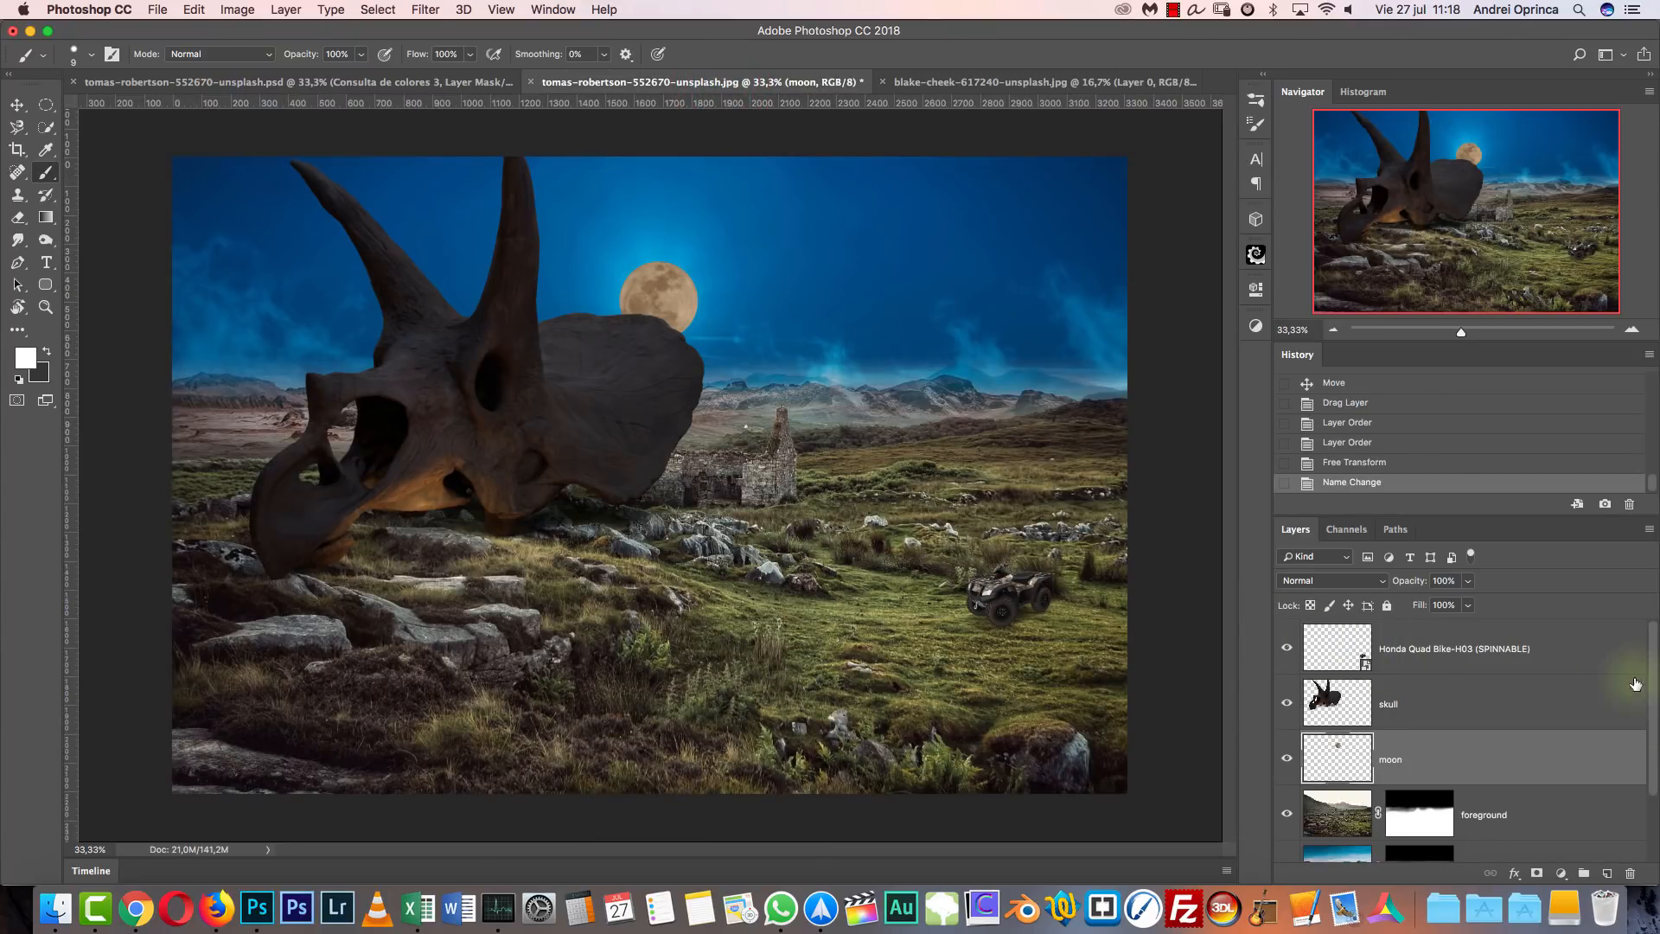
click(1562, 640)
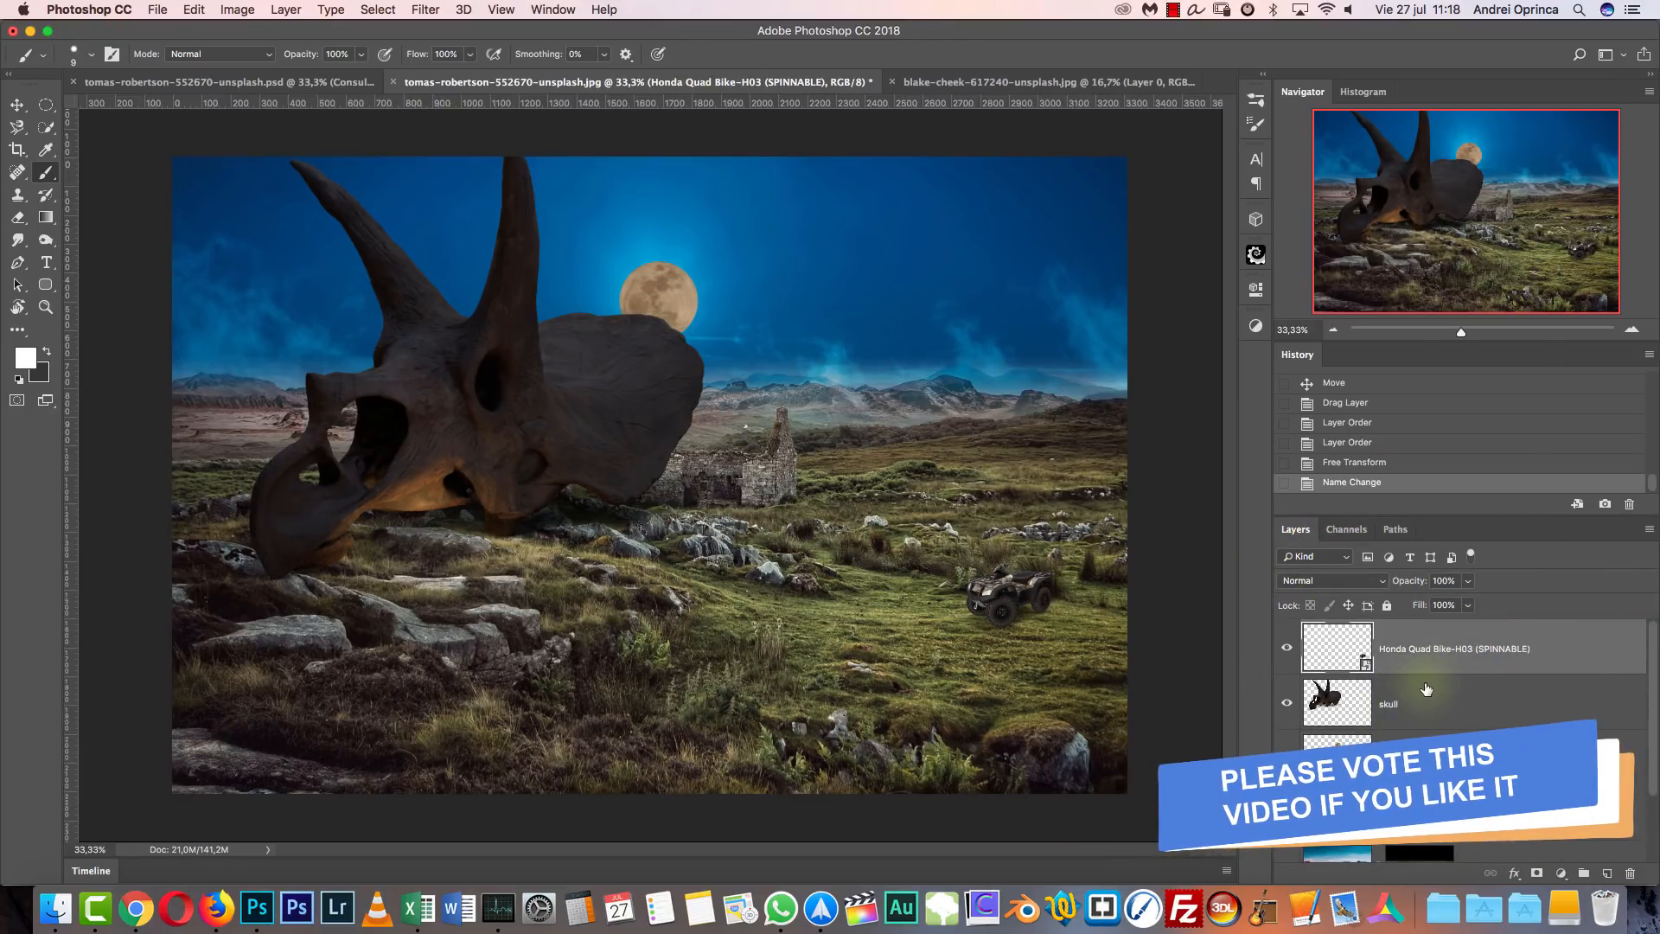
key(super+v)
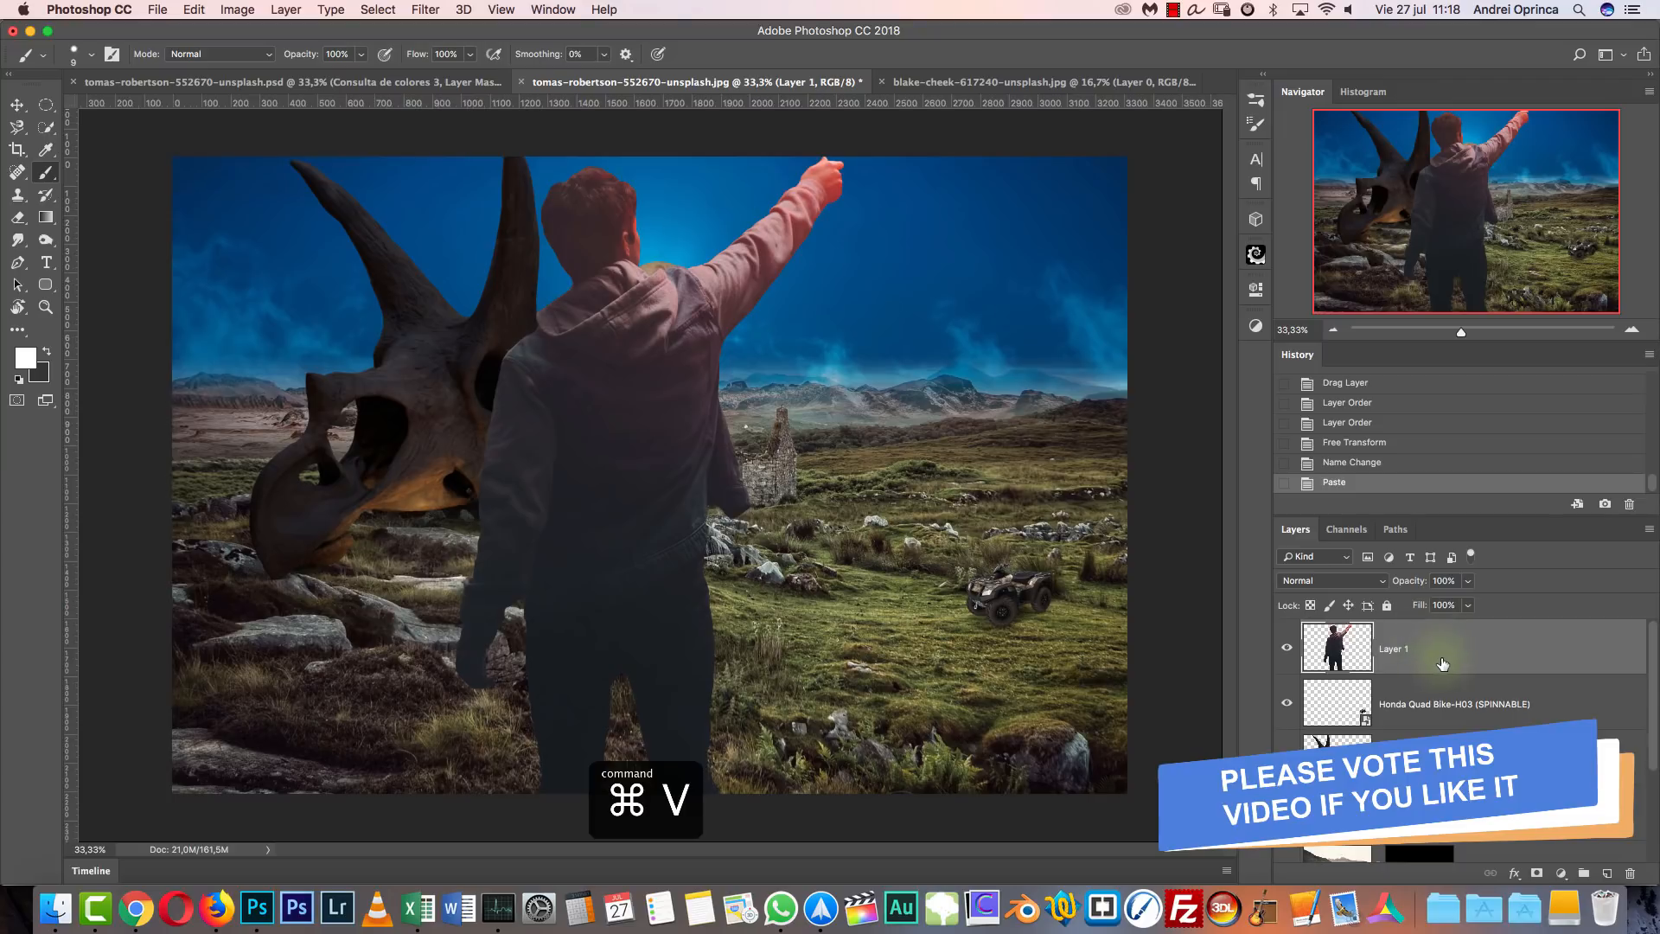
Convert the pasted man layer to a smart object and rename it "guy".
key(super+1)
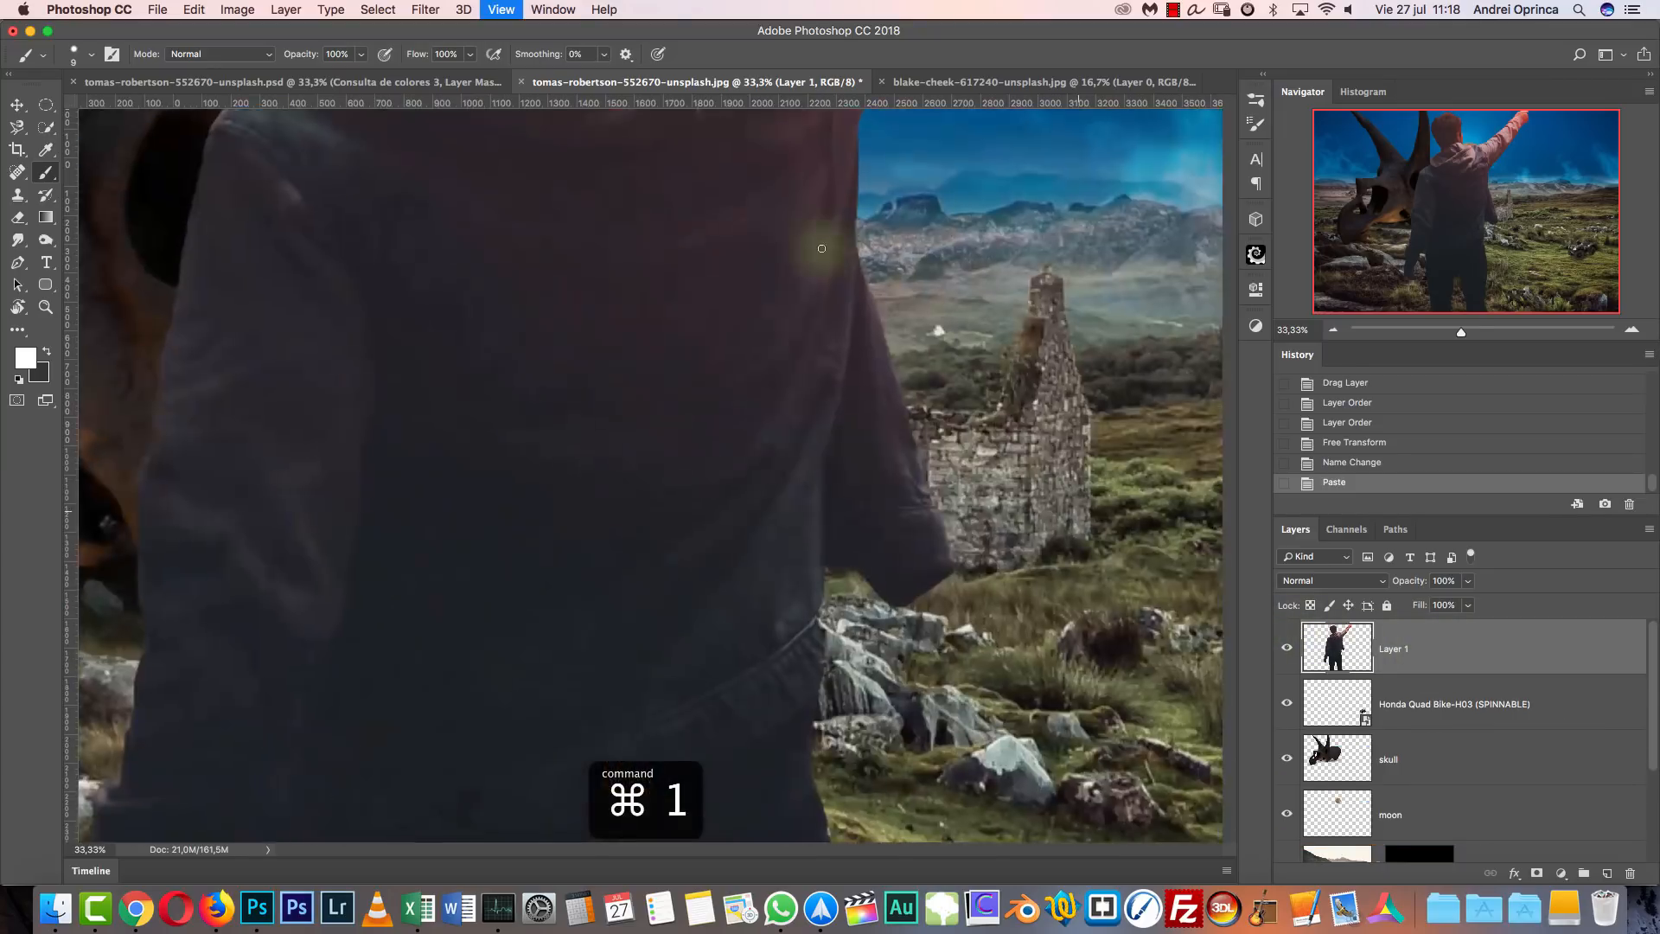
right_click(1452, 657)
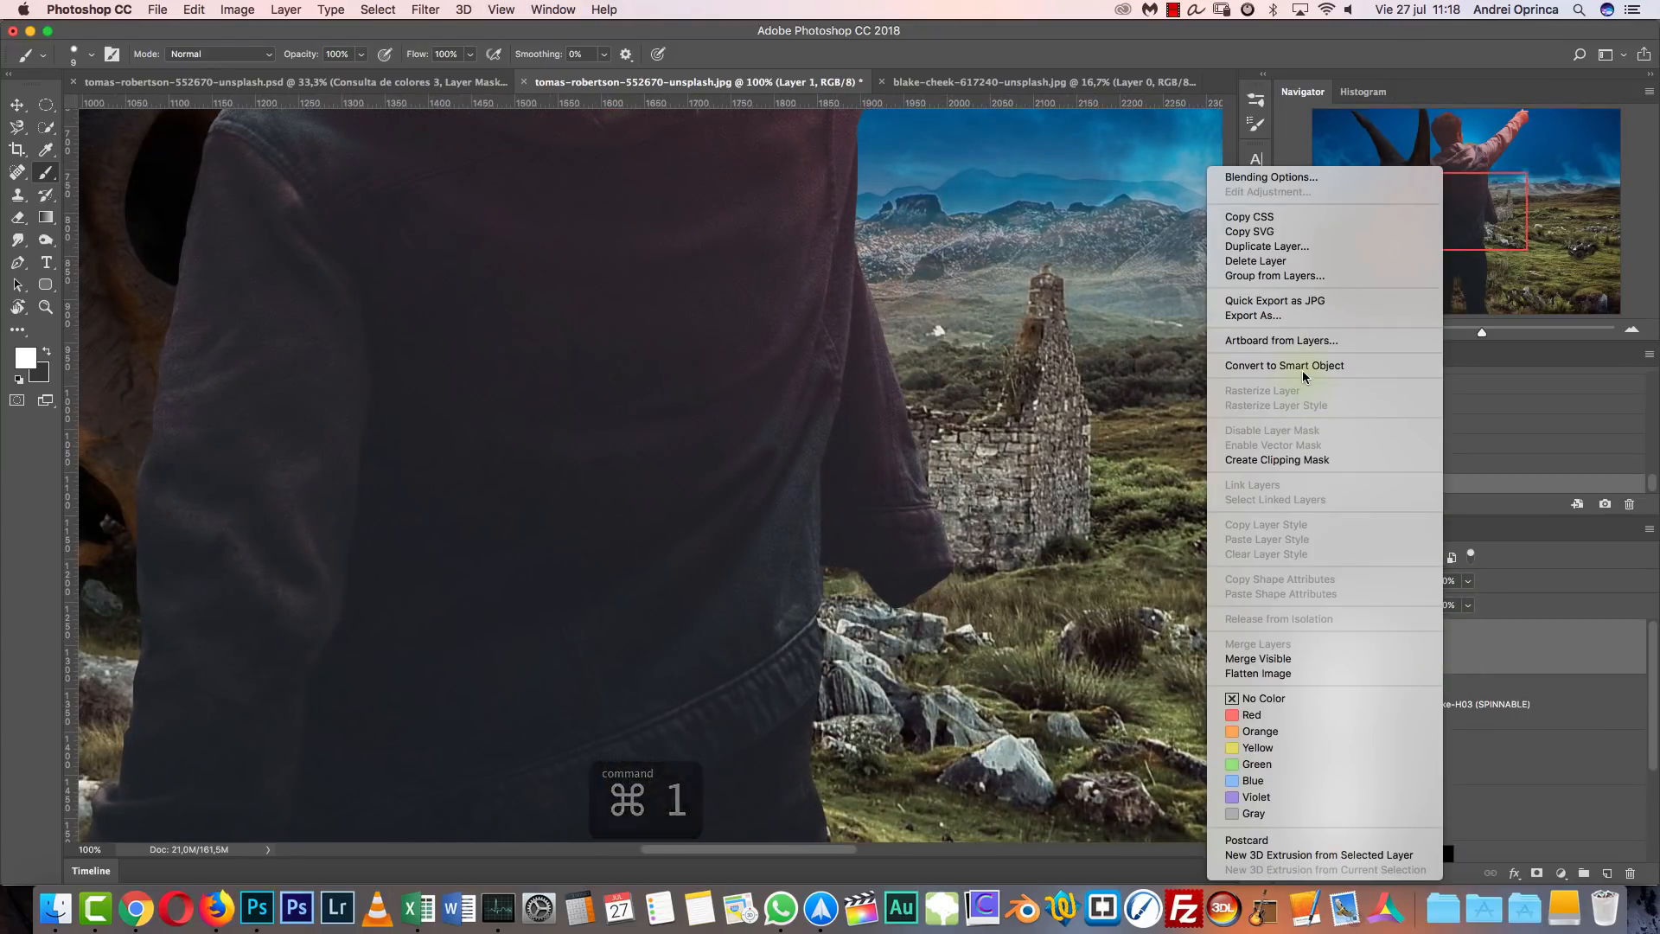
click(1280, 365)
right_click(1243, 609)
click(1561, 644)
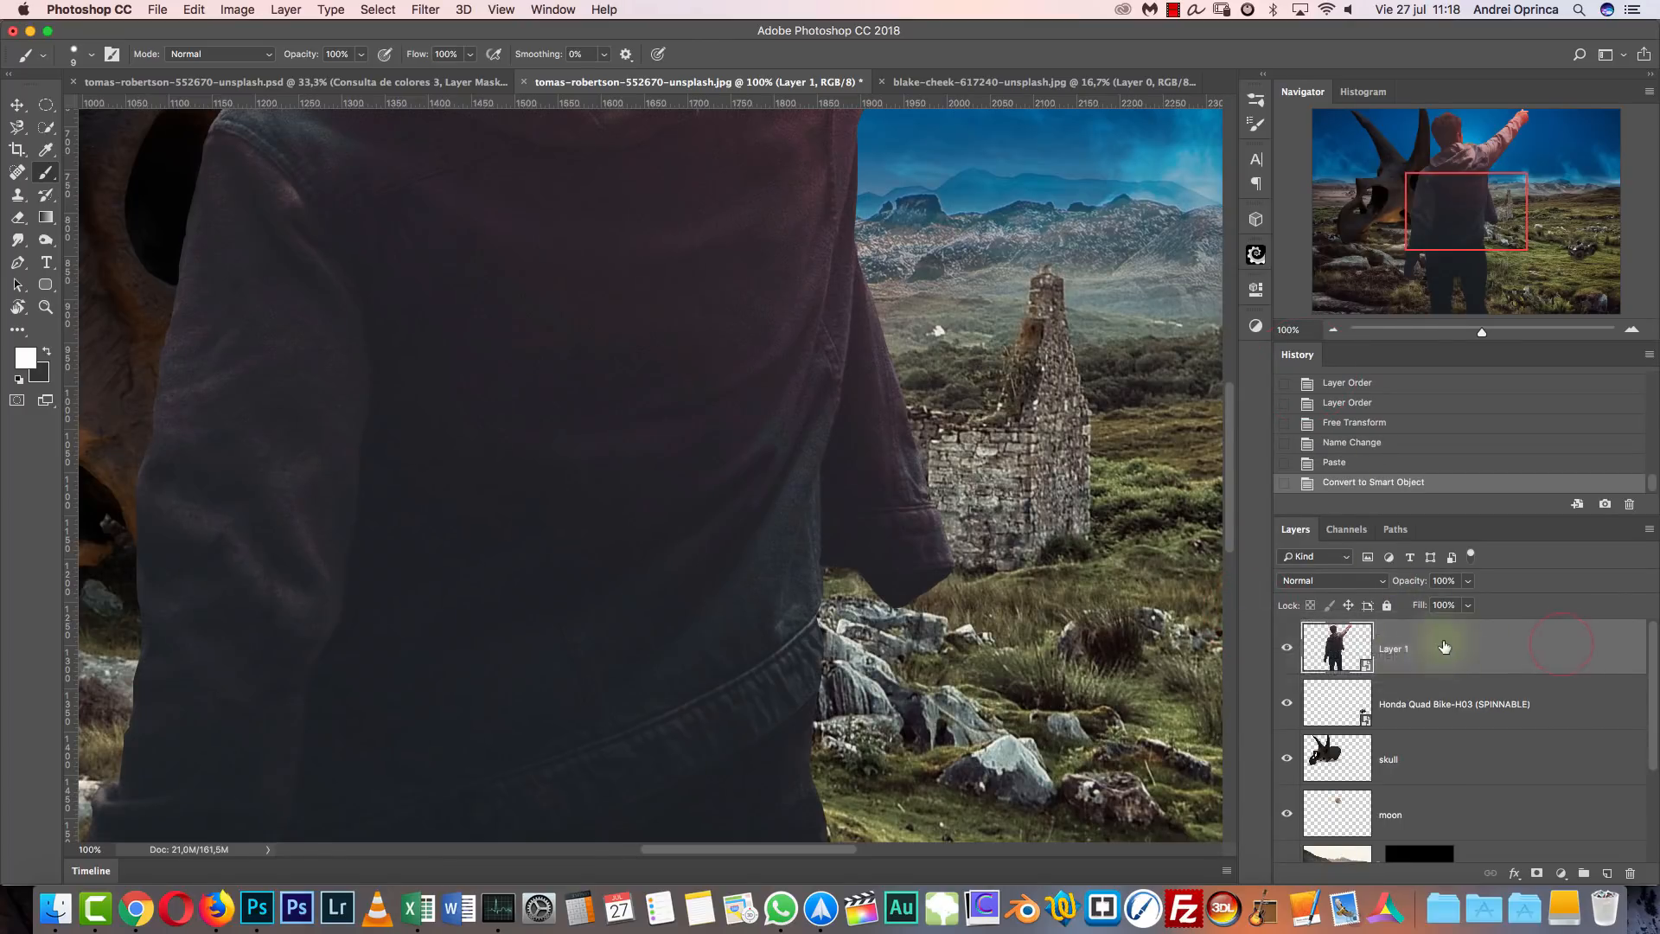
click(1387, 642)
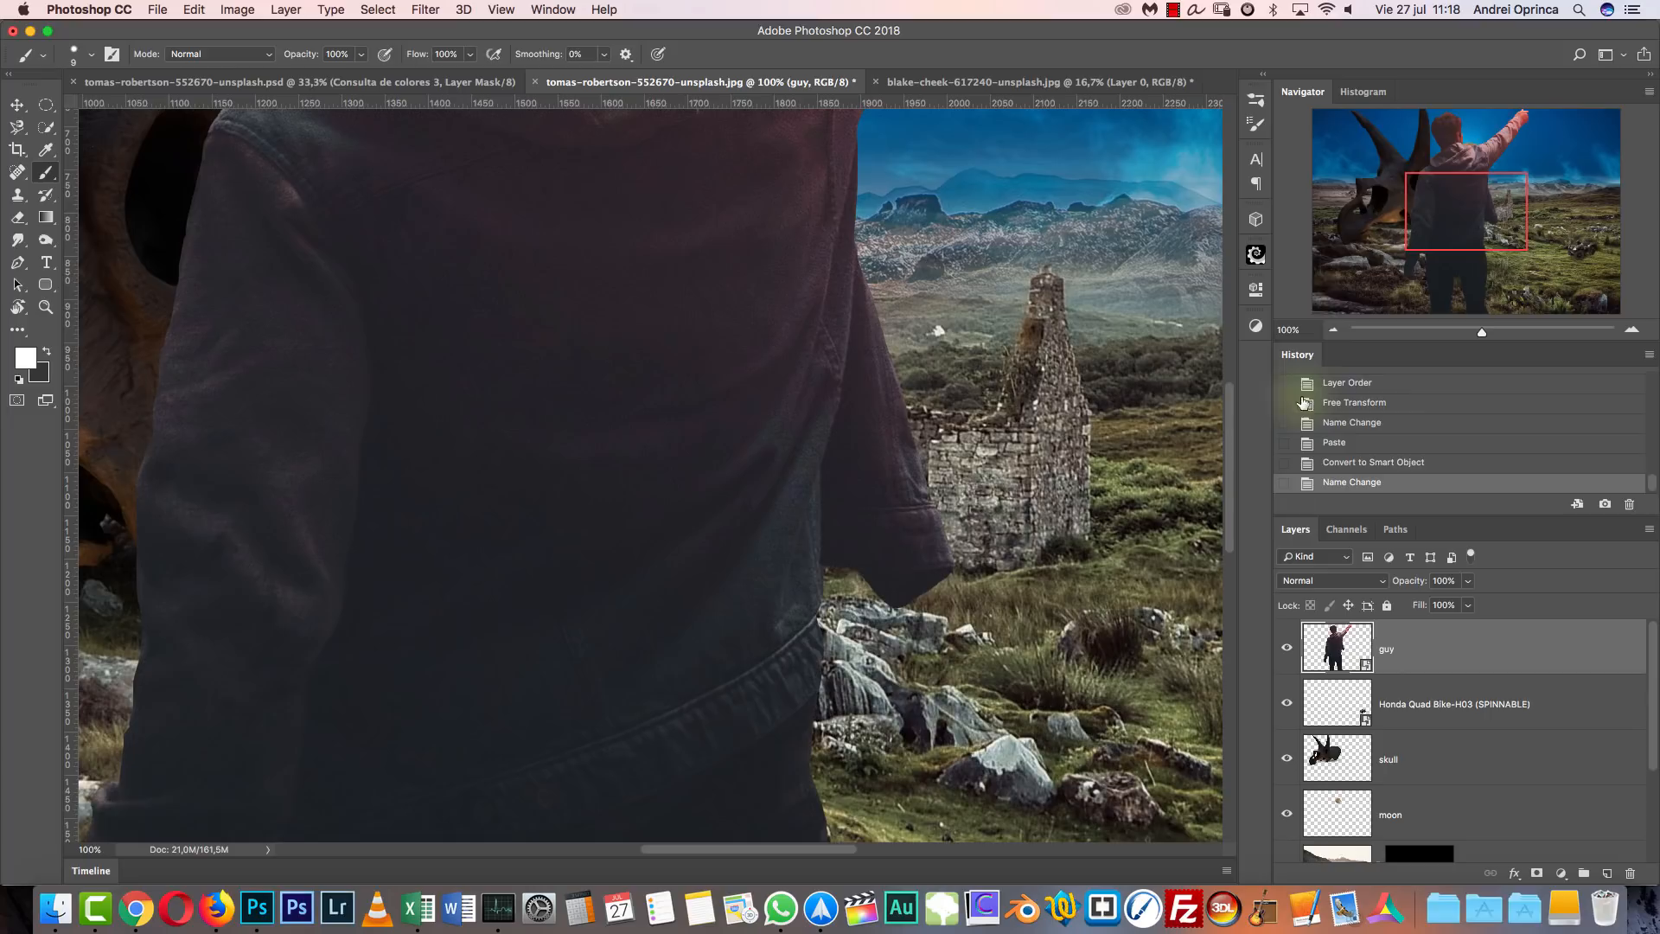
Free-transform the guy layer, scaling the man proportionally down to about 13.4%.
click(1333, 331)
click(1333, 331)
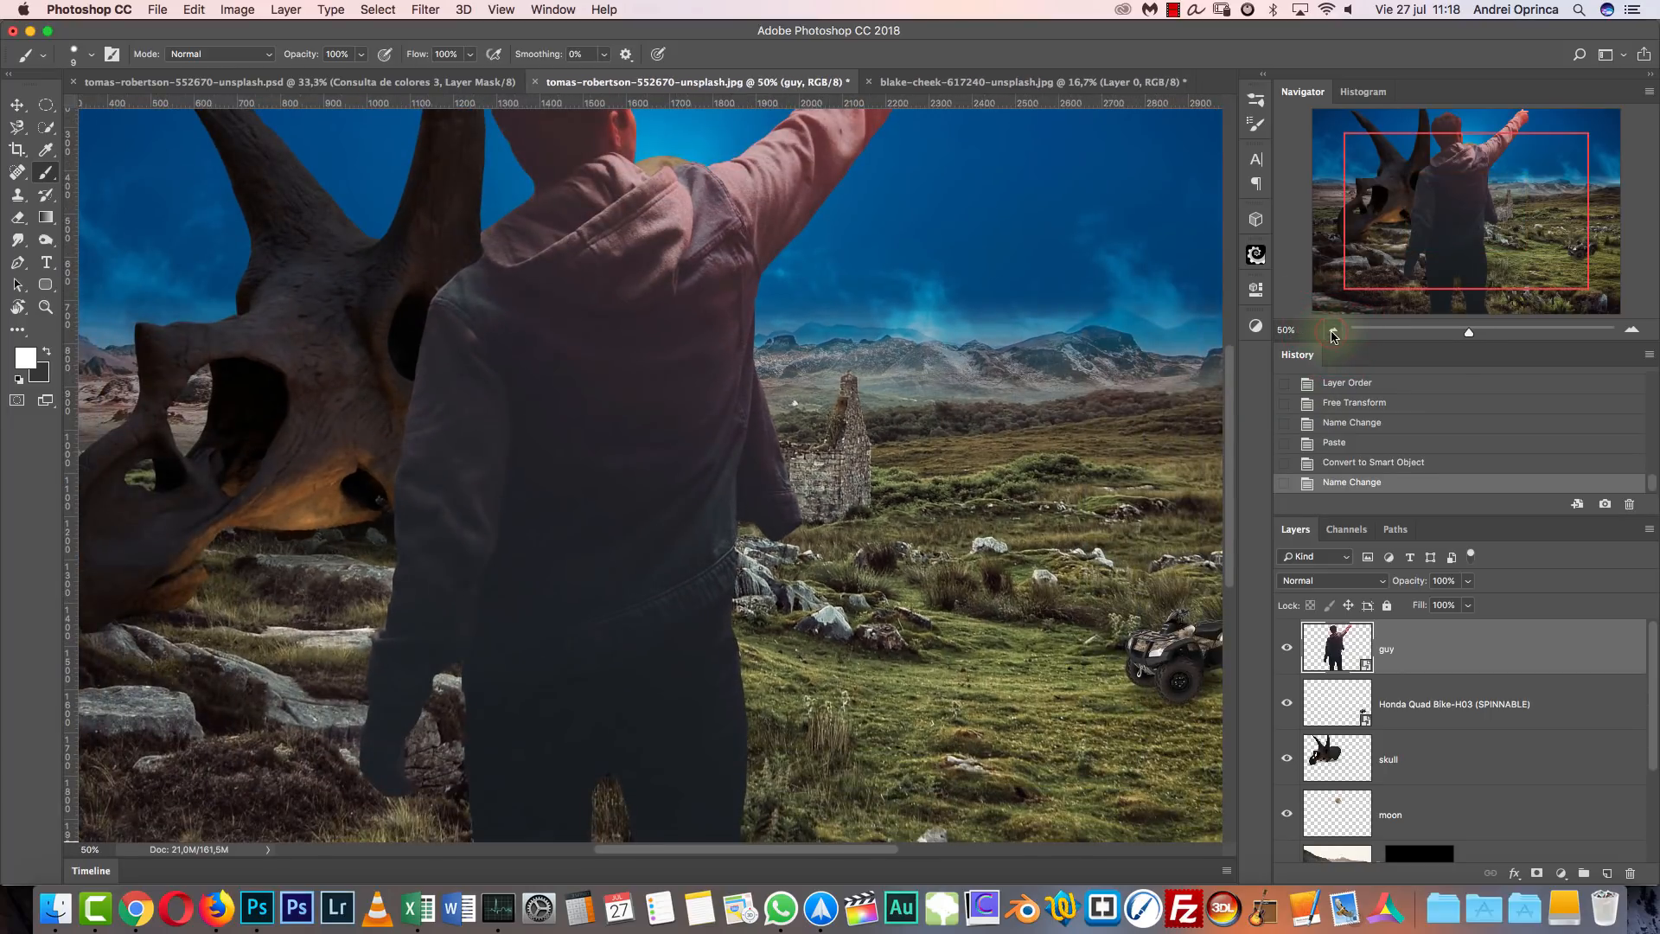
click(1332, 330)
key(super+t)
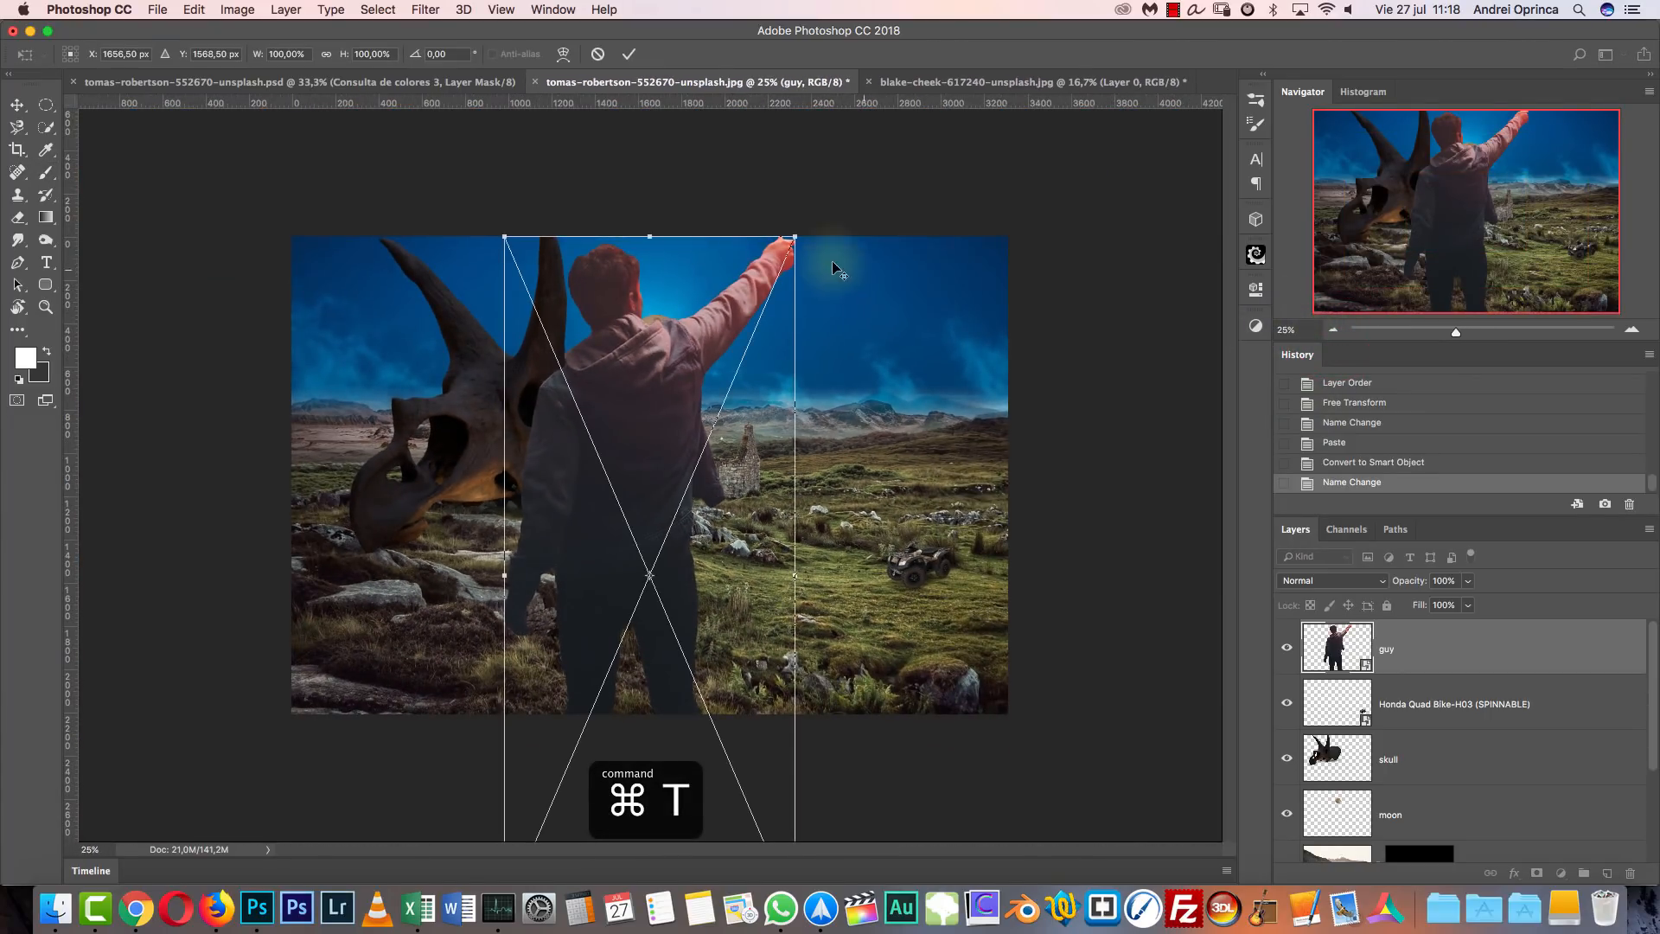
key(Escape)
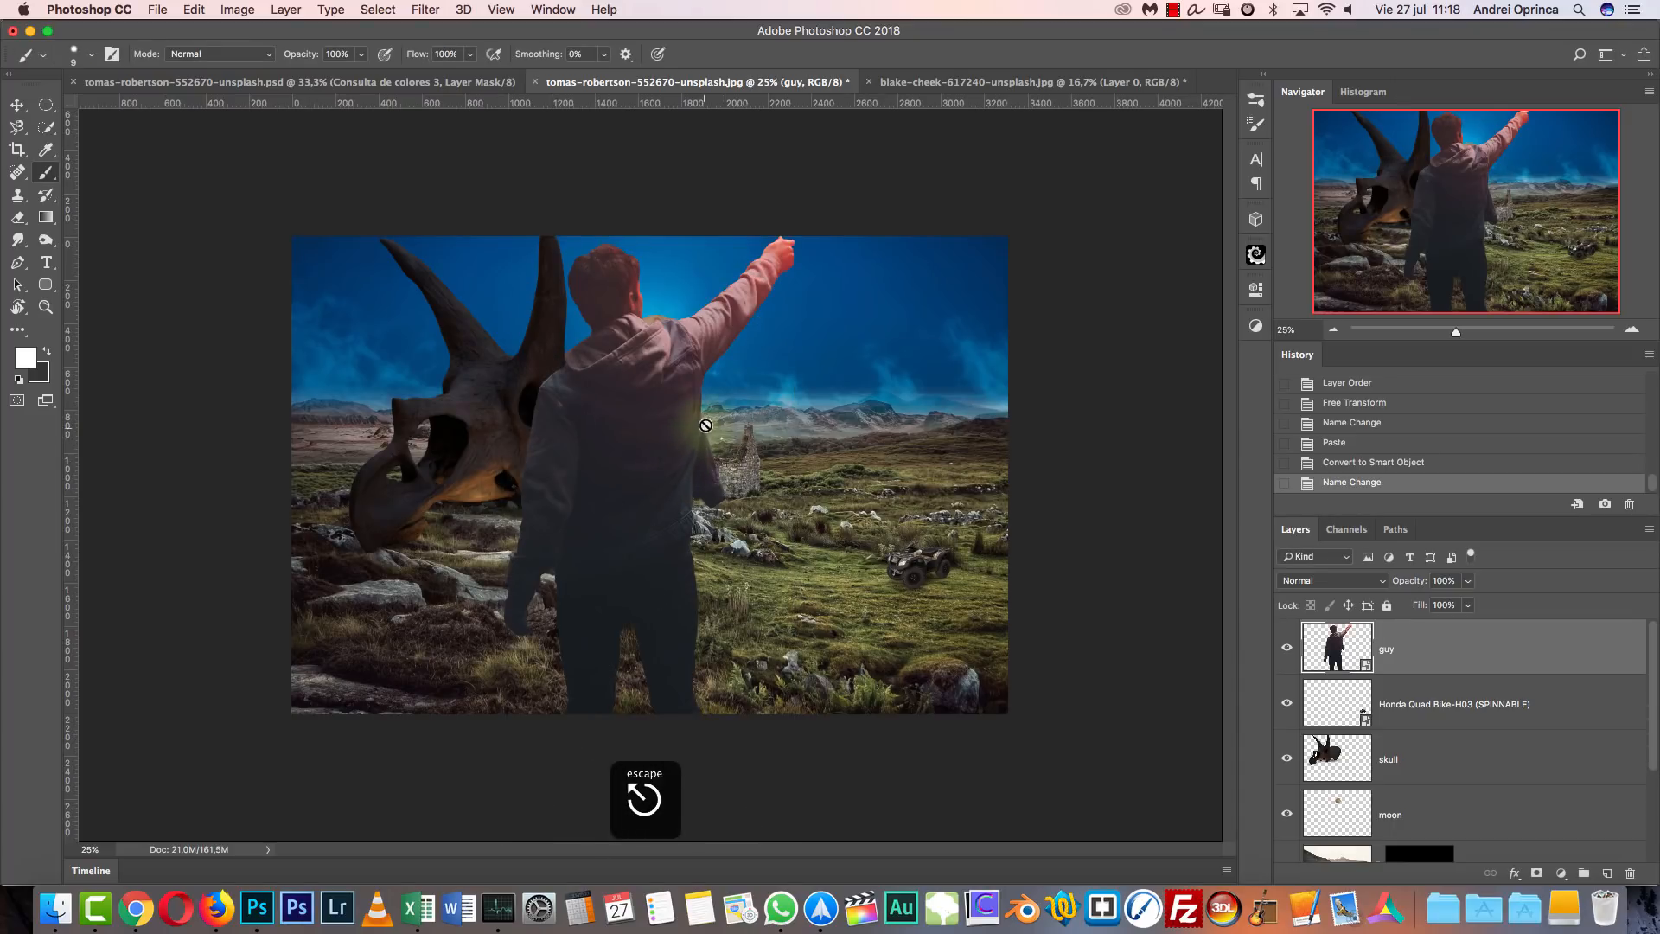
key(super+t)
drag(796, 232, 489, 500)
key(super+1)
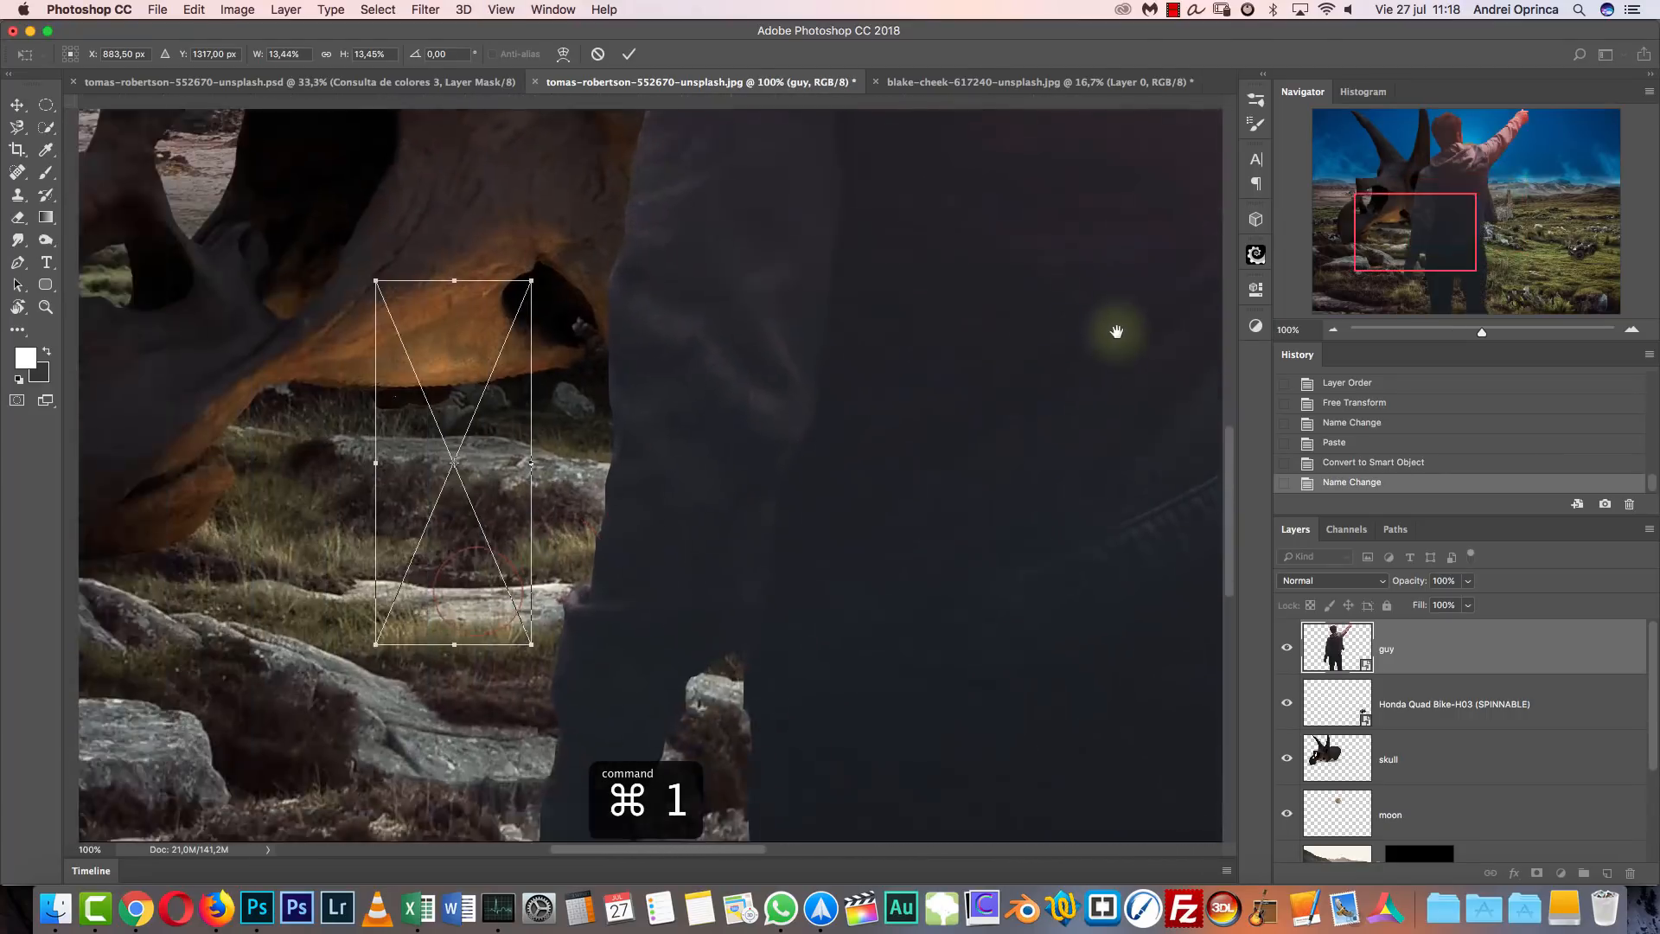
Scale the man further down to about 7.1%, place him on the rocks beneath the skull and apply the transform.
drag(755, 200, 681, 372)
drag(653, 442, 668, 476)
click(1332, 331)
click(1332, 331)
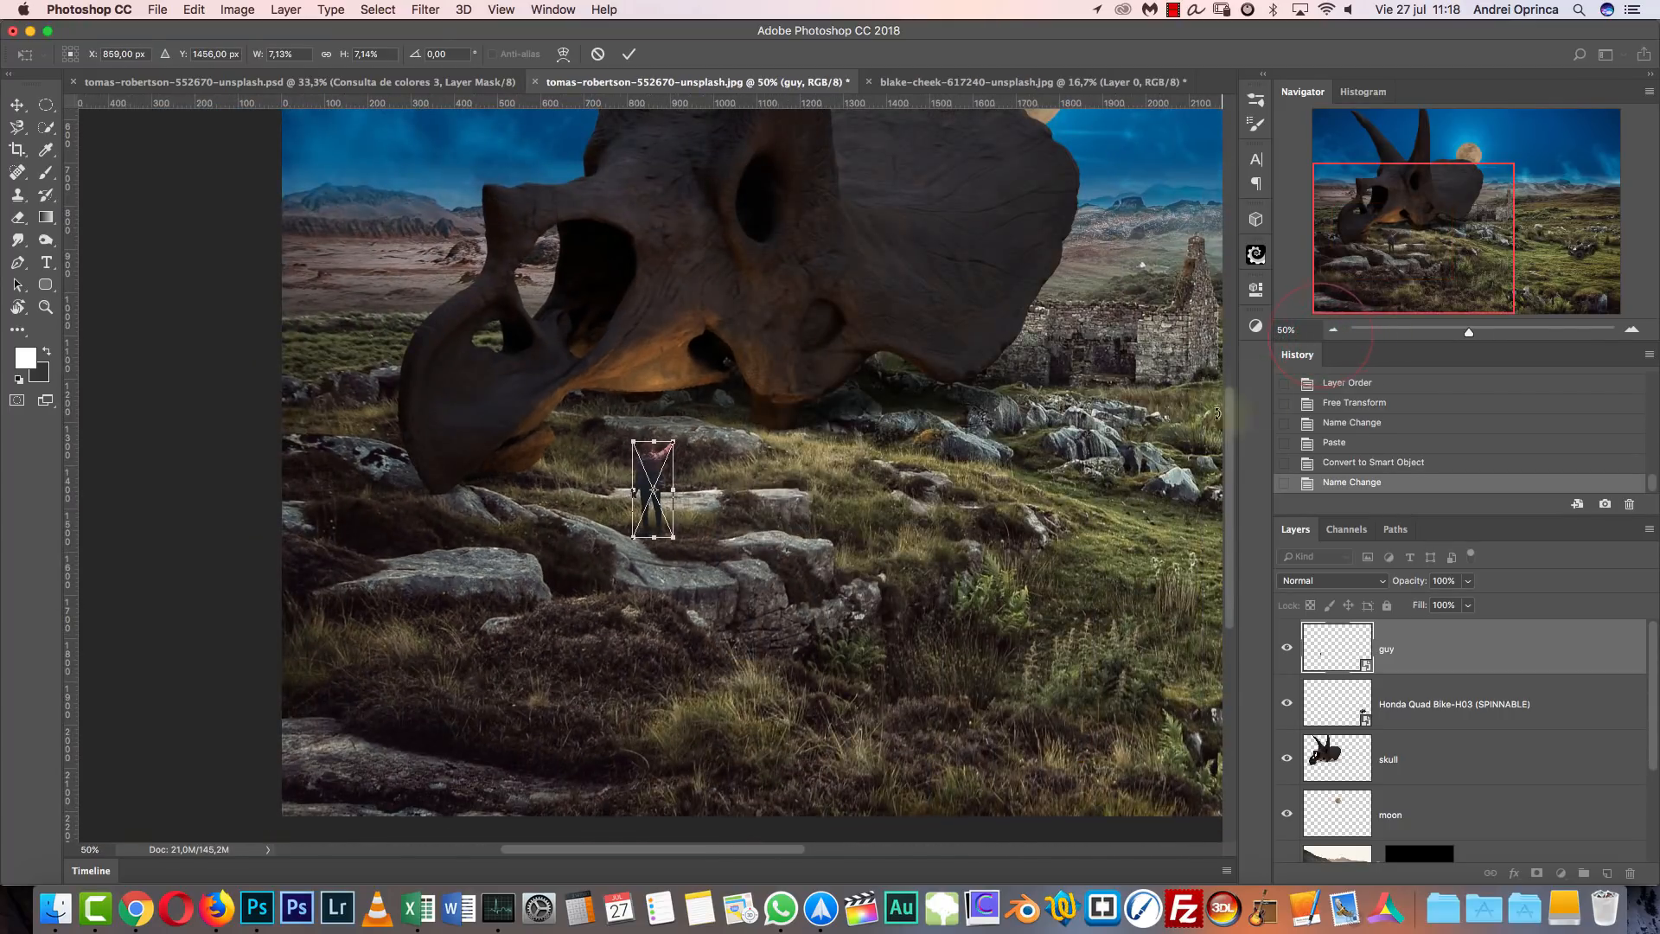
drag(1094, 577, 717, 580)
key(super+r)
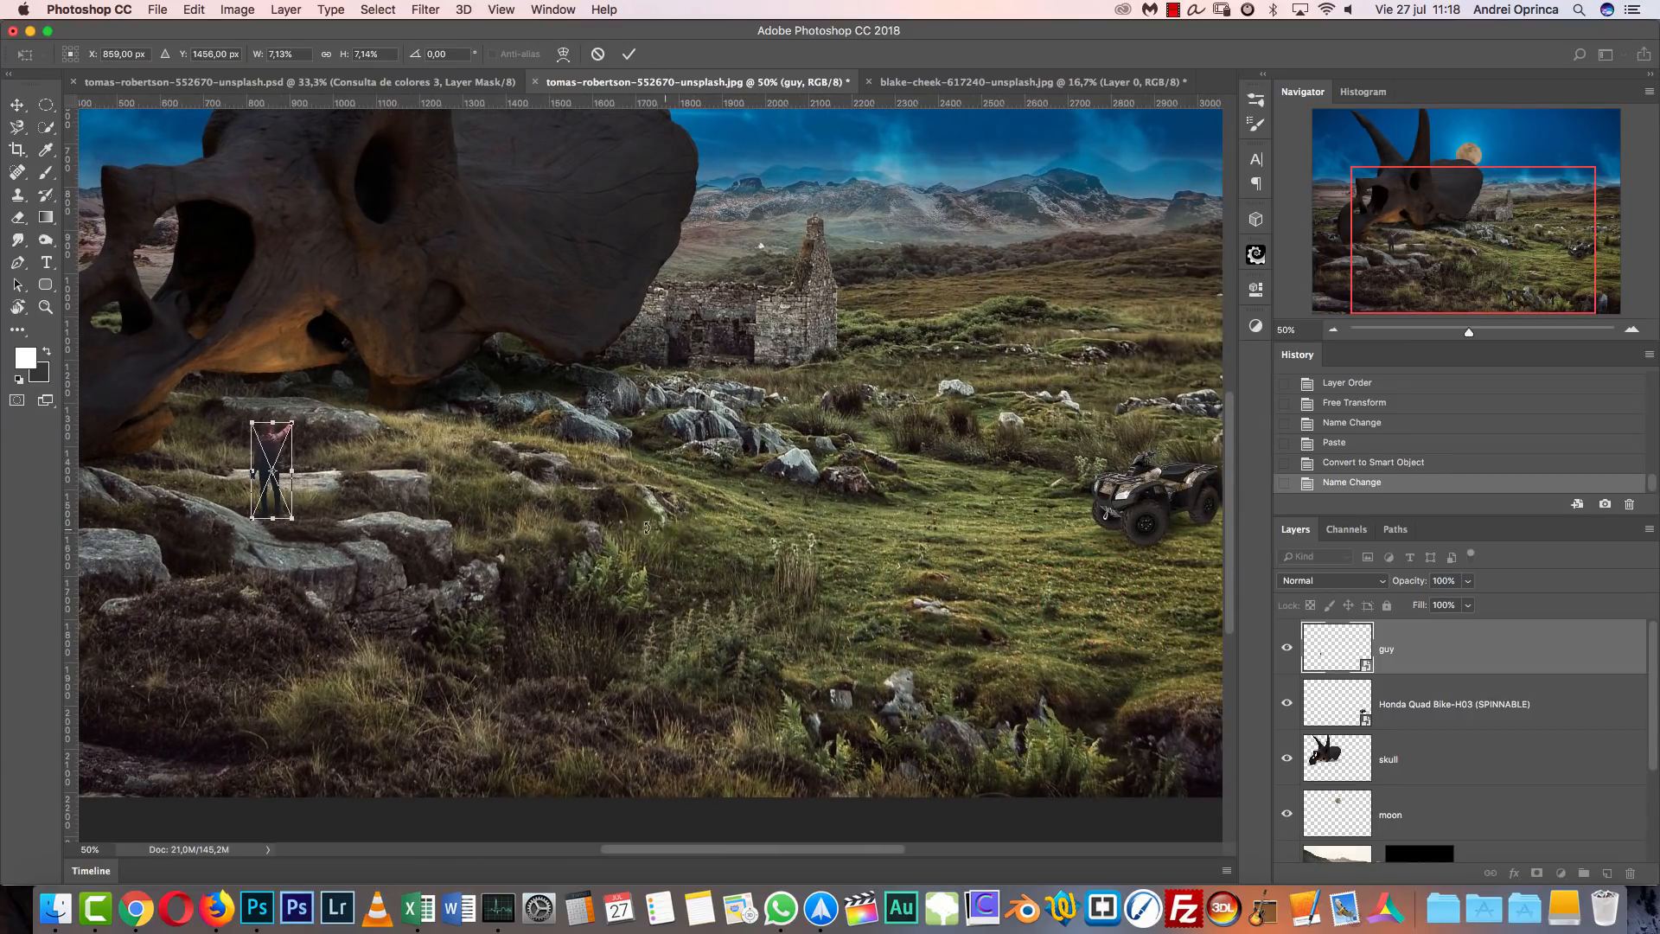
key(Return)
key(b)
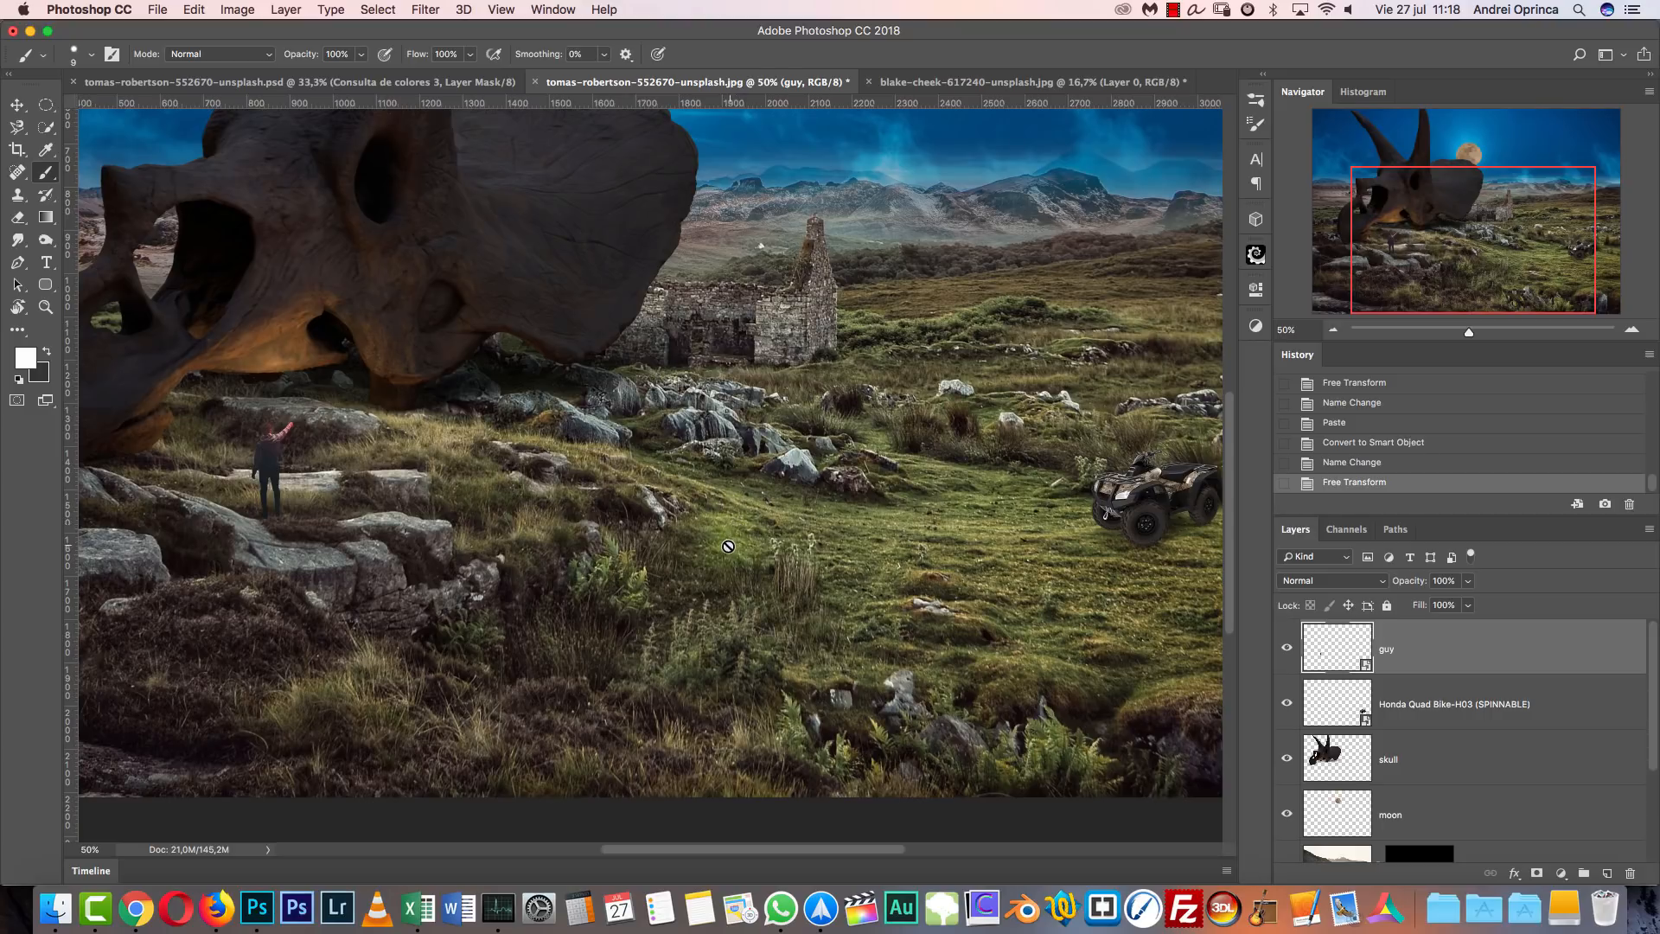
Move the man beside the quad bike and scale him to about 8.8% to suit the vehicle's size.
key(v)
drag(596, 569, 792, 538)
key(super+r)
drag(575, 515, 962, 541)
key(super+t)
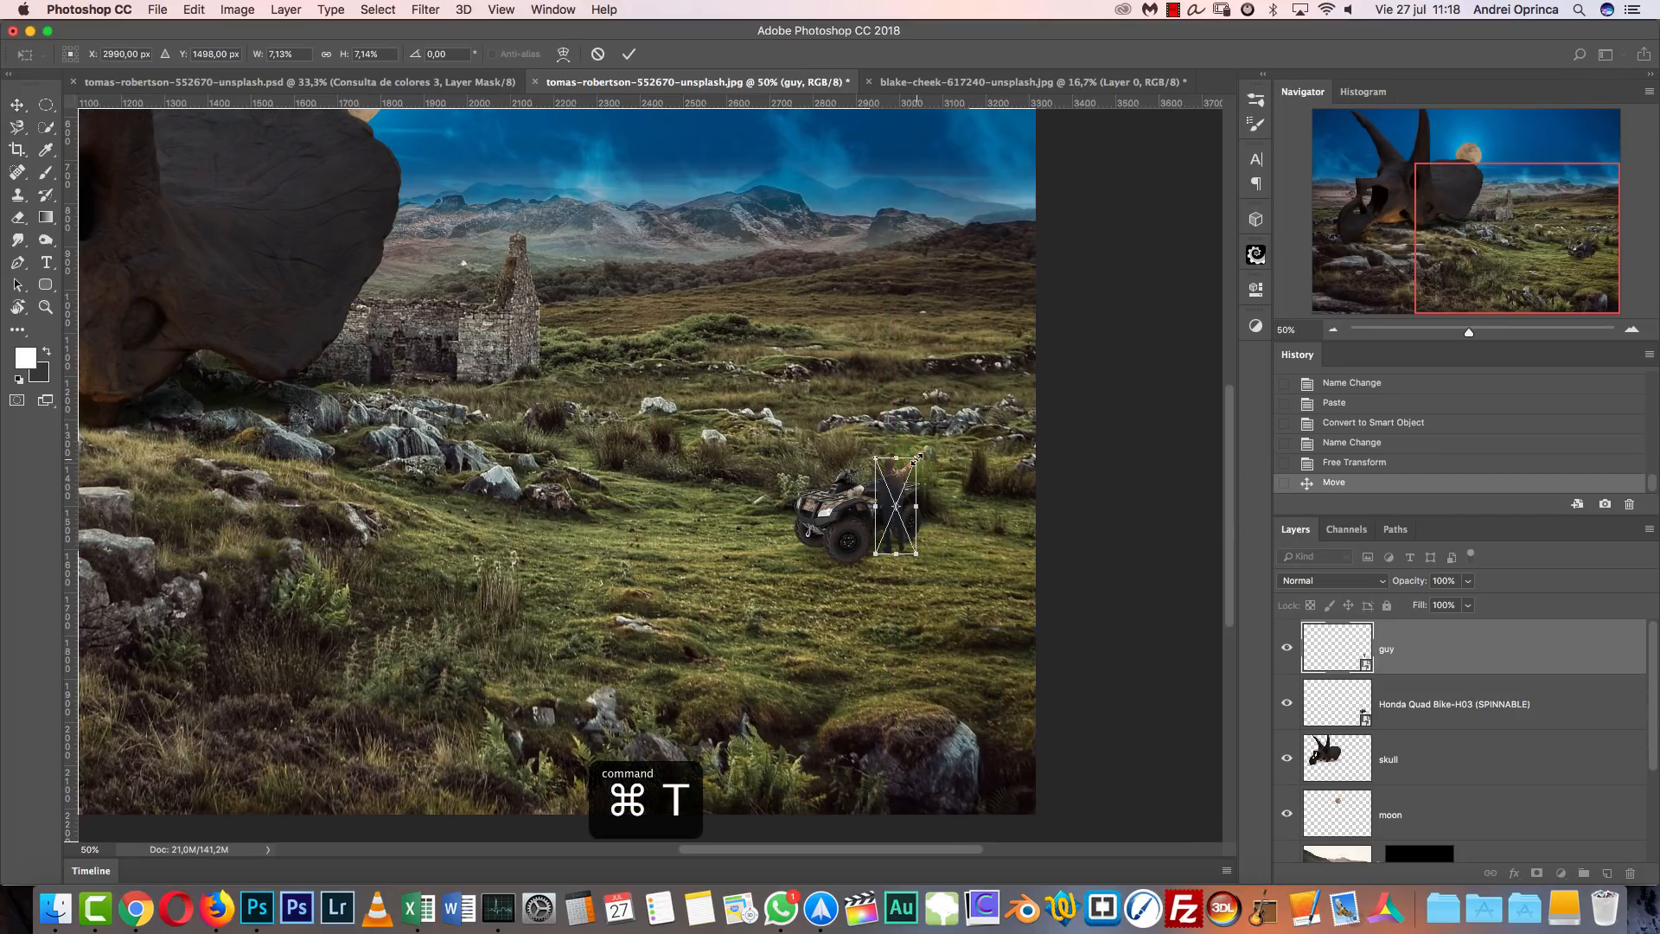
drag(917, 457, 931, 437)
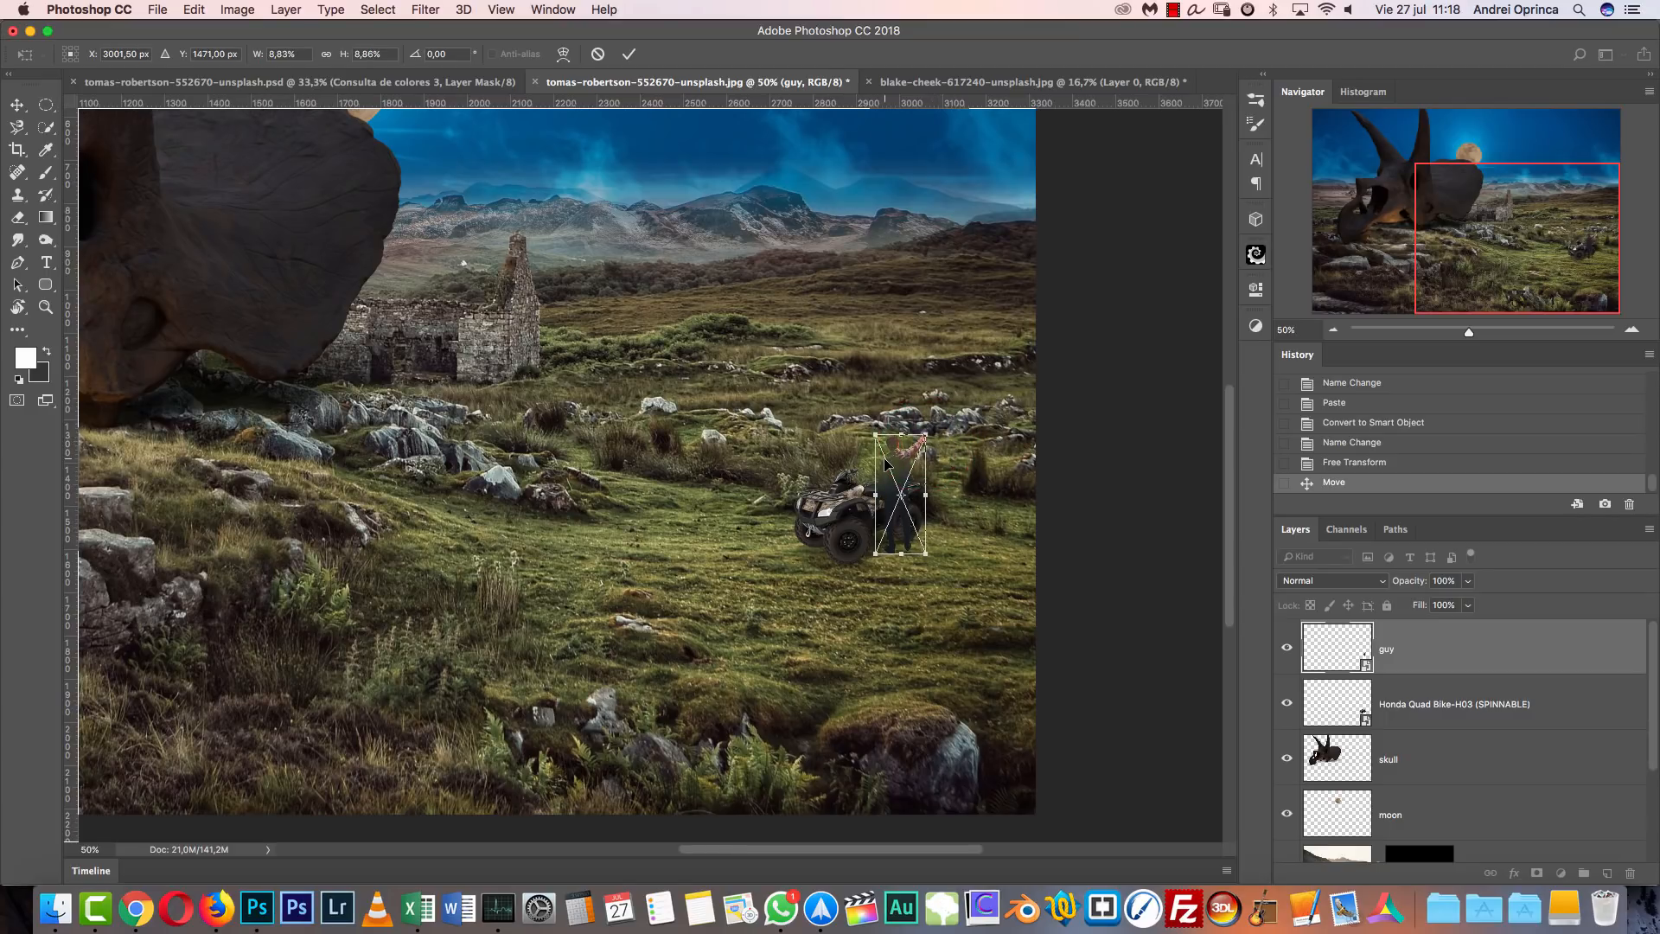
key(Return)
Move the man from the quad bike back onto the rocks beneath the triceratops skull.
drag(923, 503, 937, 504)
key(space)
drag(877, 643, 1144, 621)
key(super+r)
drag(1065, 529, 129, 554)
key(space)
drag(351, 431, 569, 445)
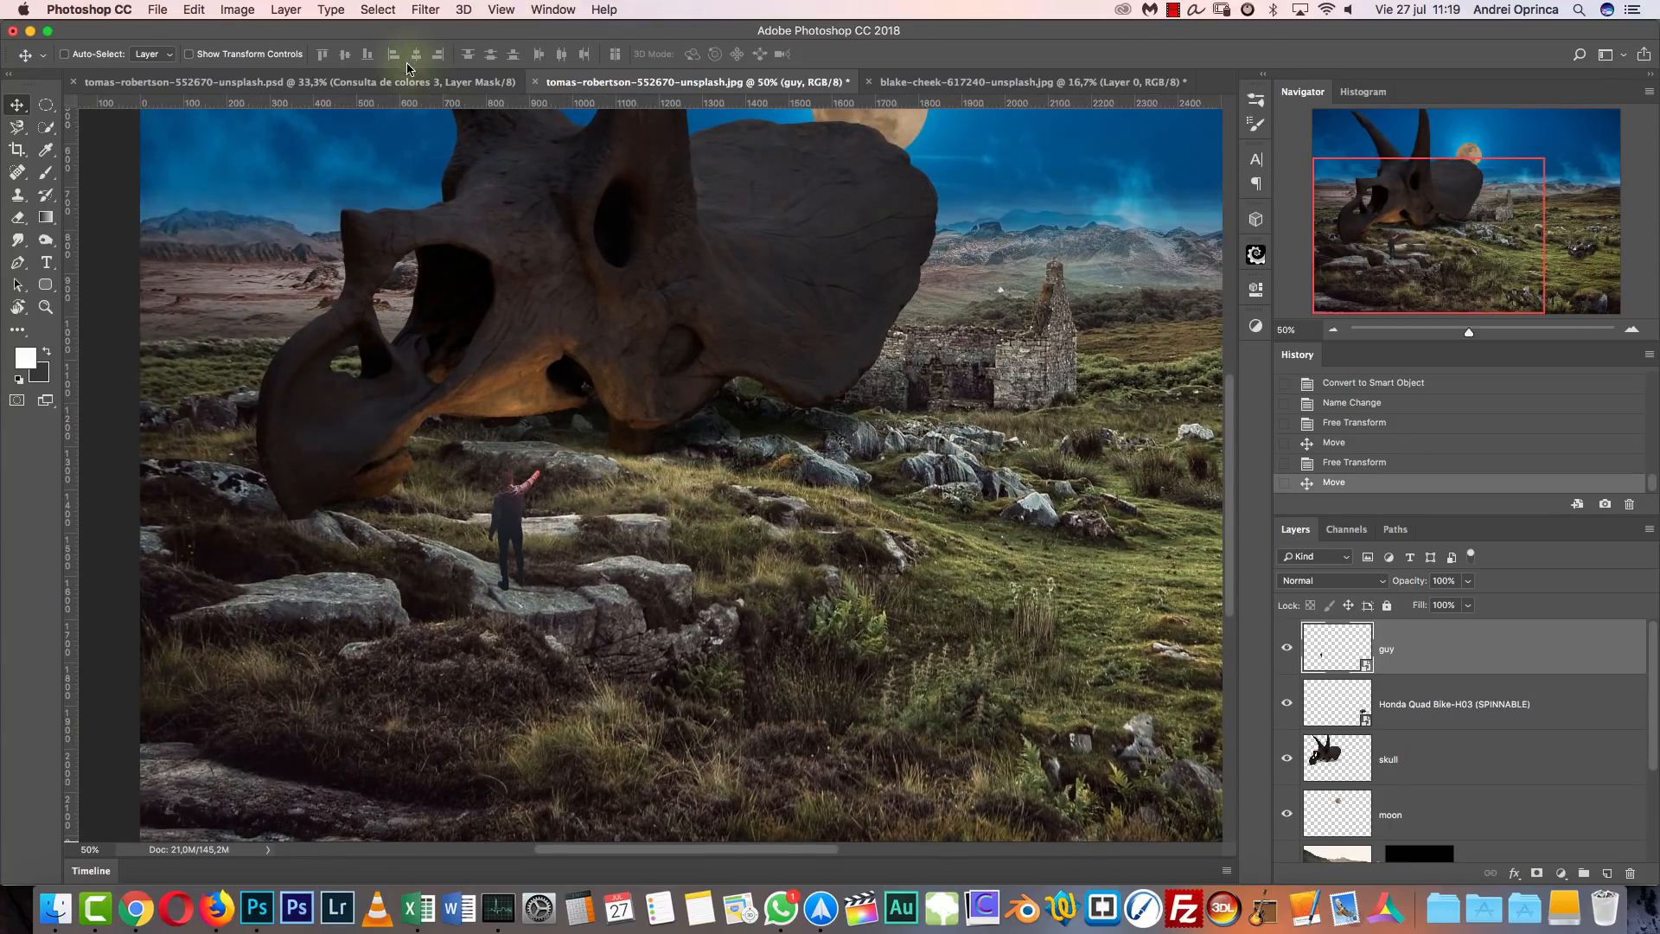
Check the man's placement in the finished reference PSD and close the blake-cheek photo document without saving.
click(405, 82)
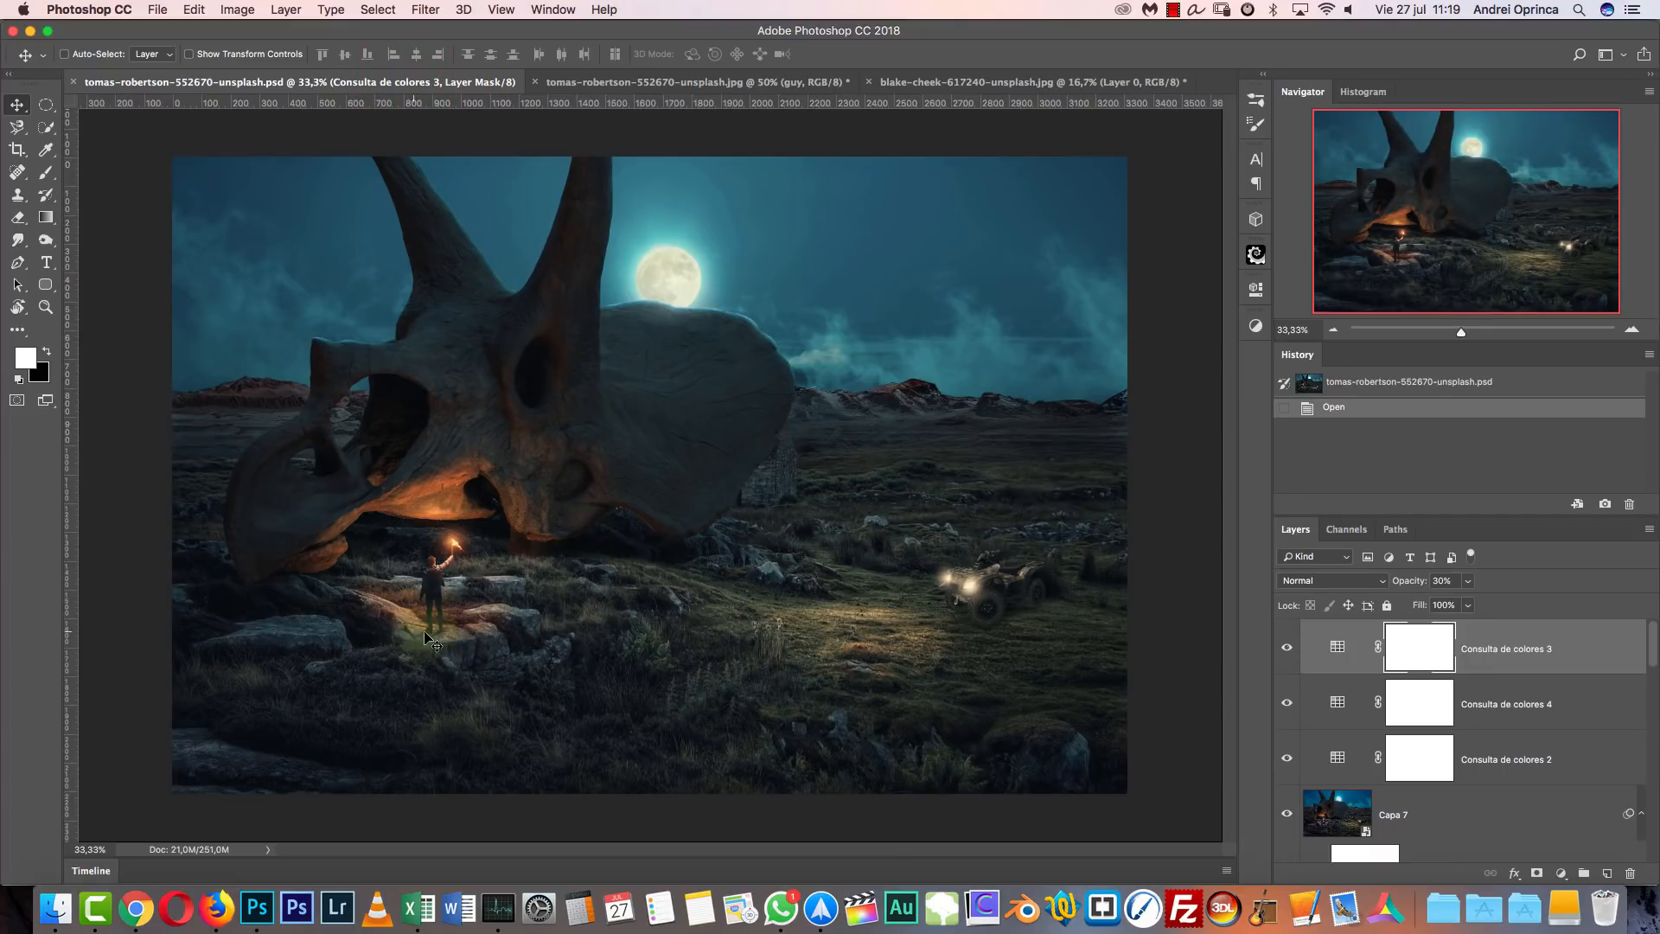
click(934, 81)
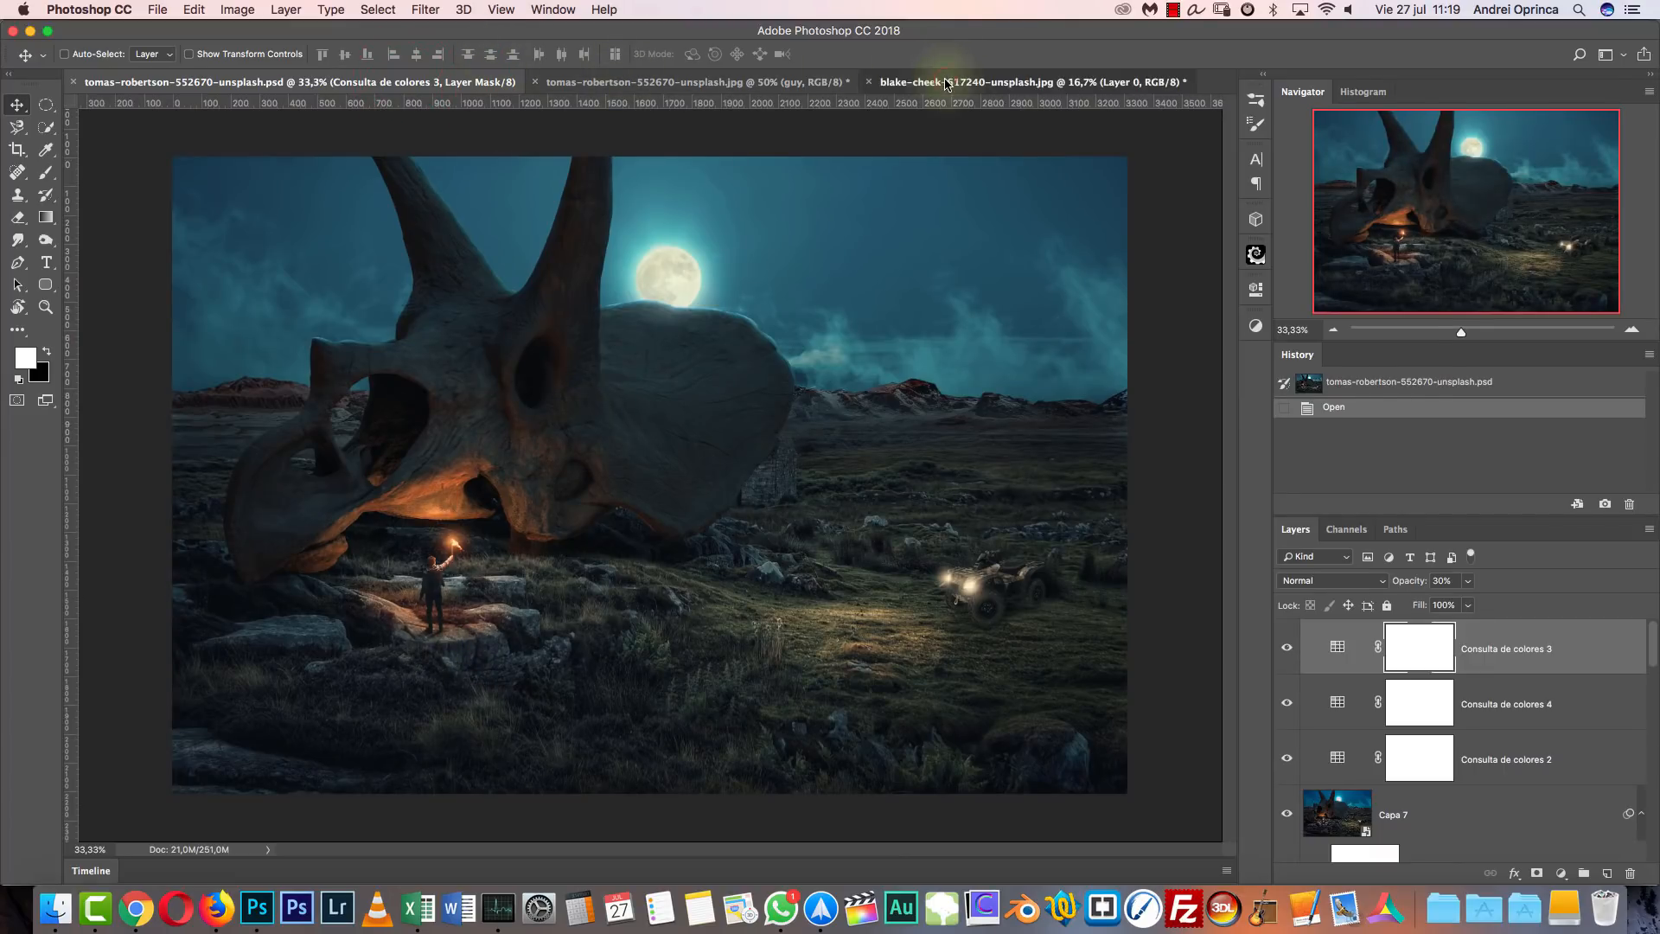
key(super+w)
click(811, 309)
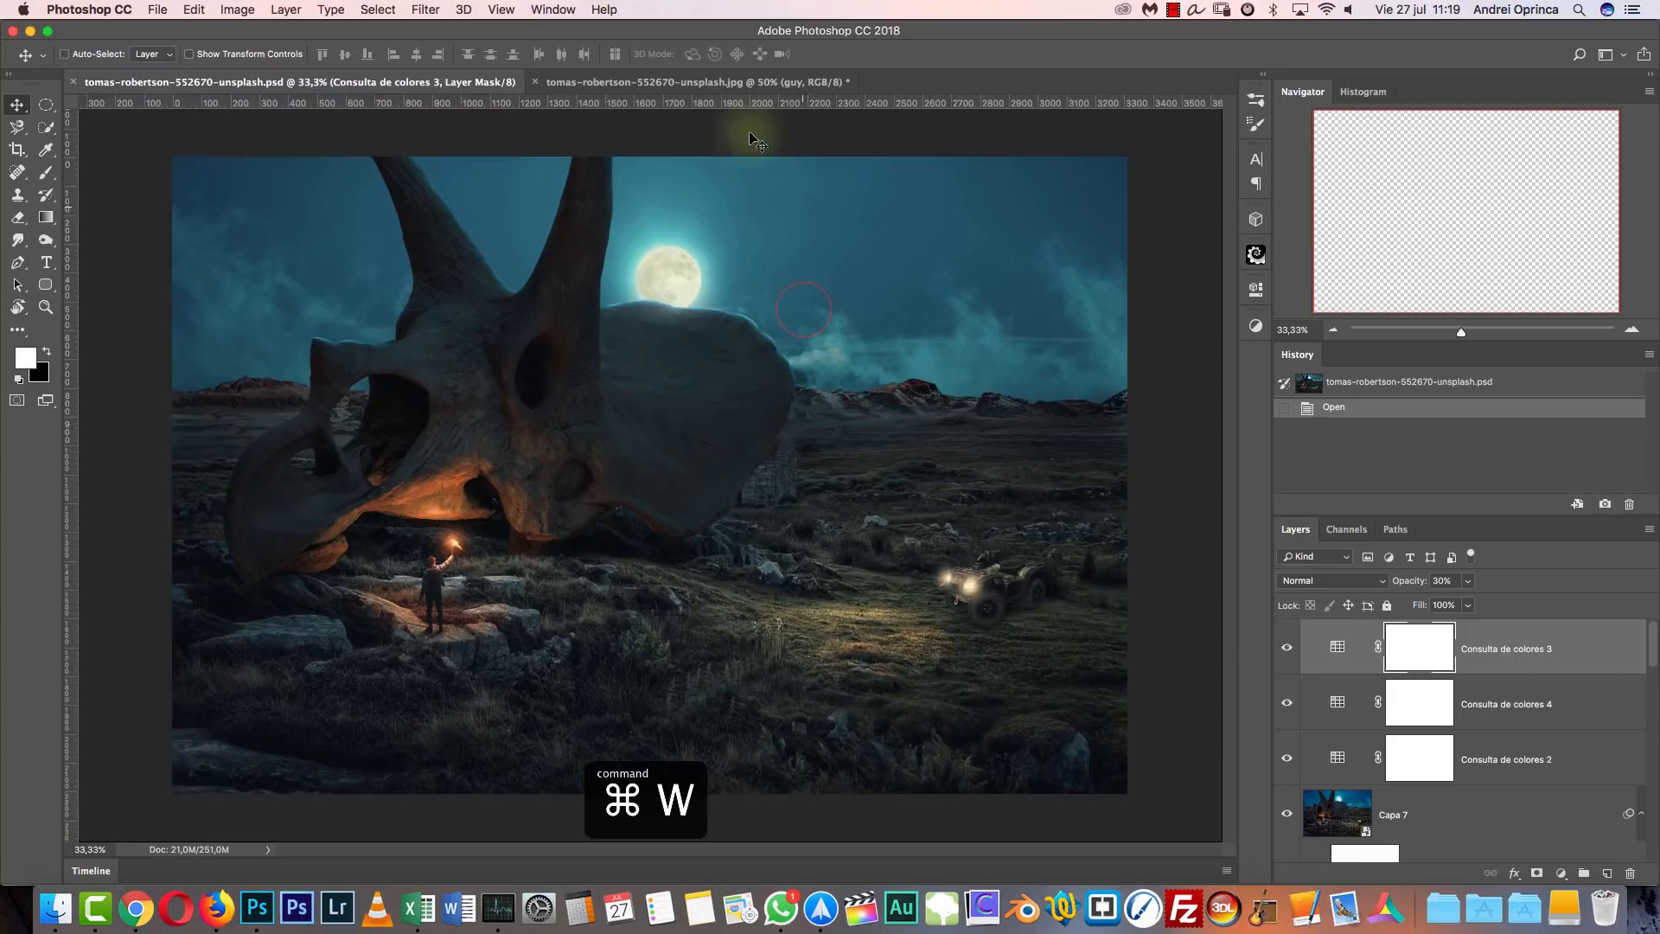
Return to the composite and nudge the man slightly upward on the flat rock beneath the skull.
click(696, 82)
drag(489, 527, 485, 513)
drag(651, 559, 846, 566)
key(super+1)
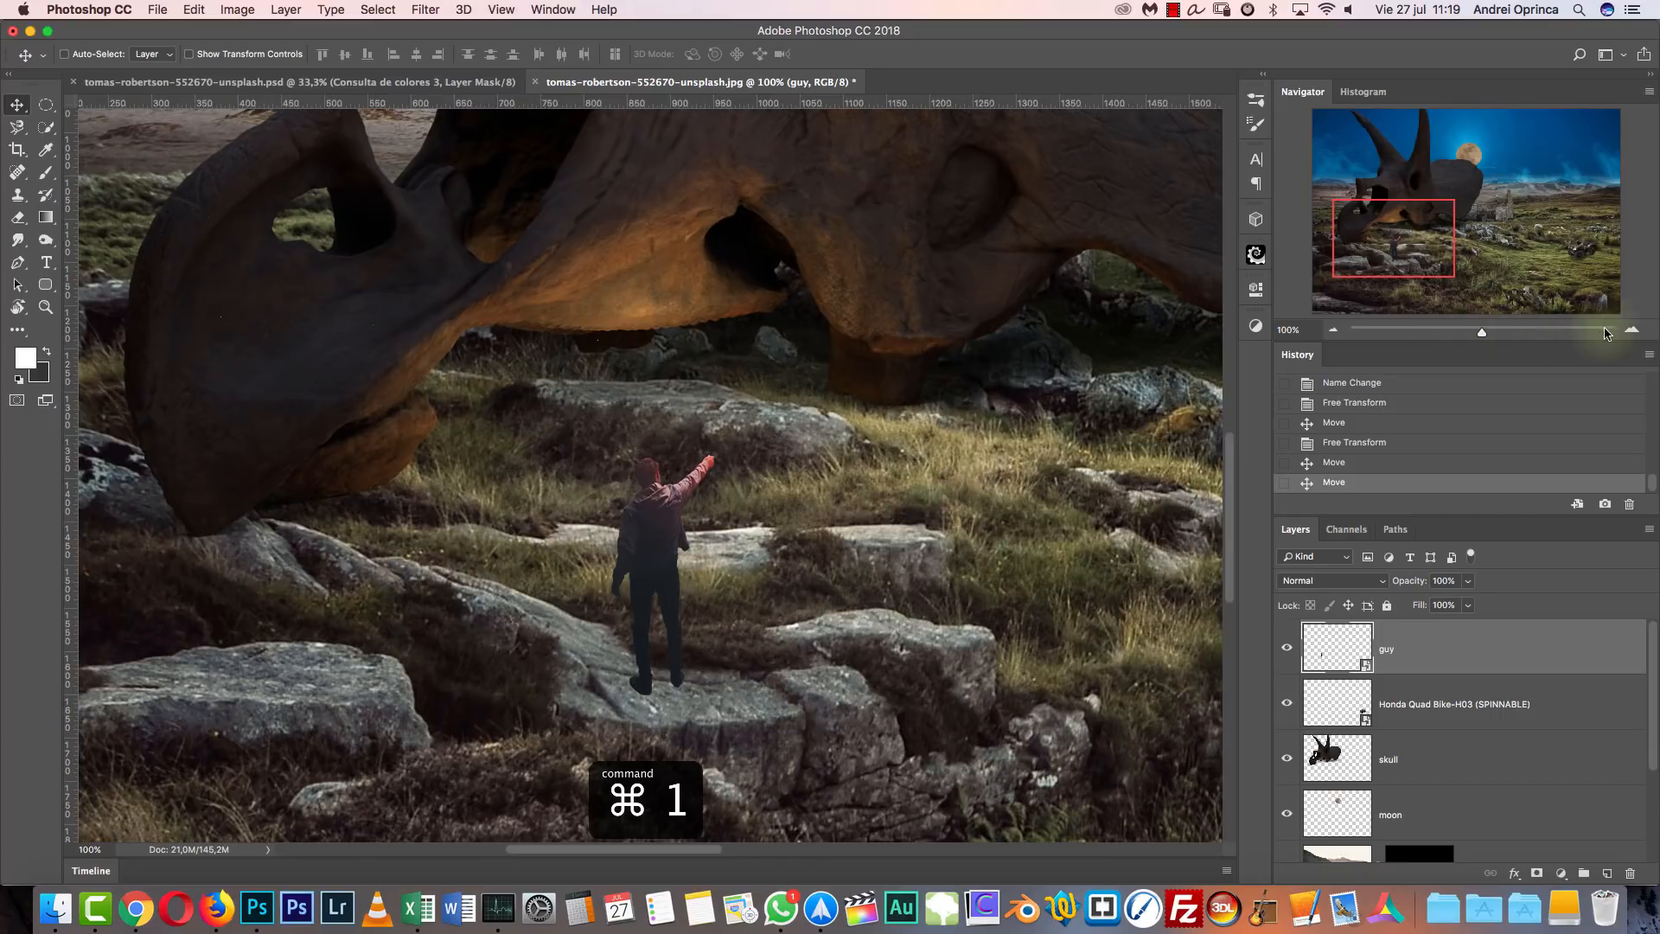
click(1634, 330)
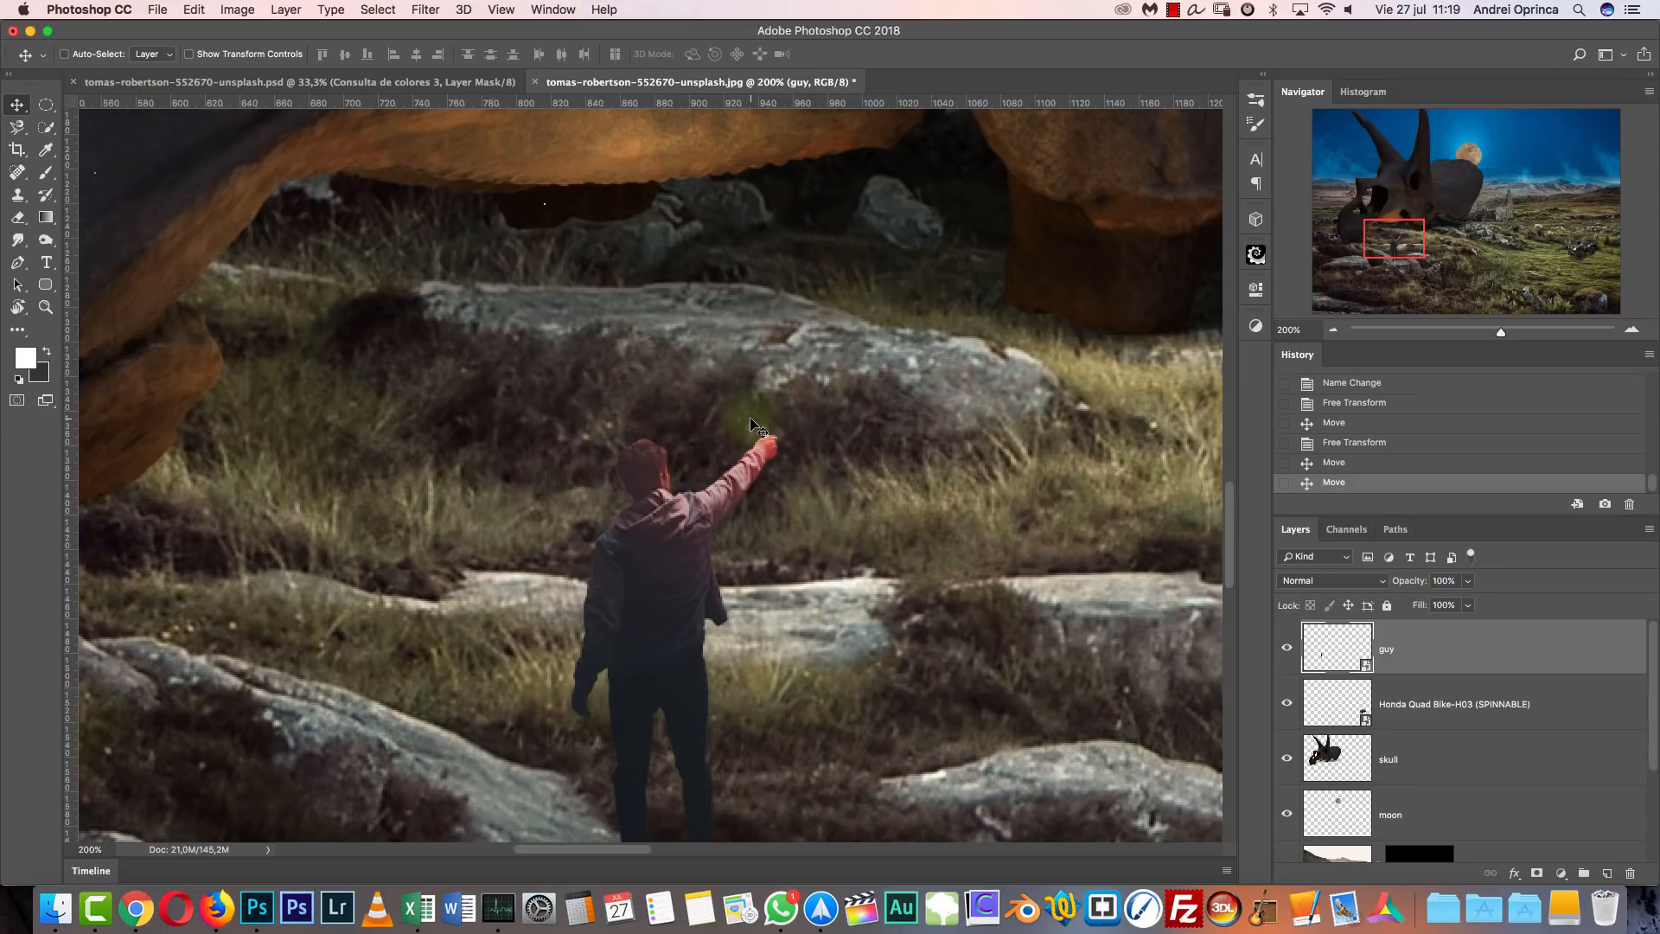
scroll(865, 501, up, 3)
scroll(865, 502, right, 3)
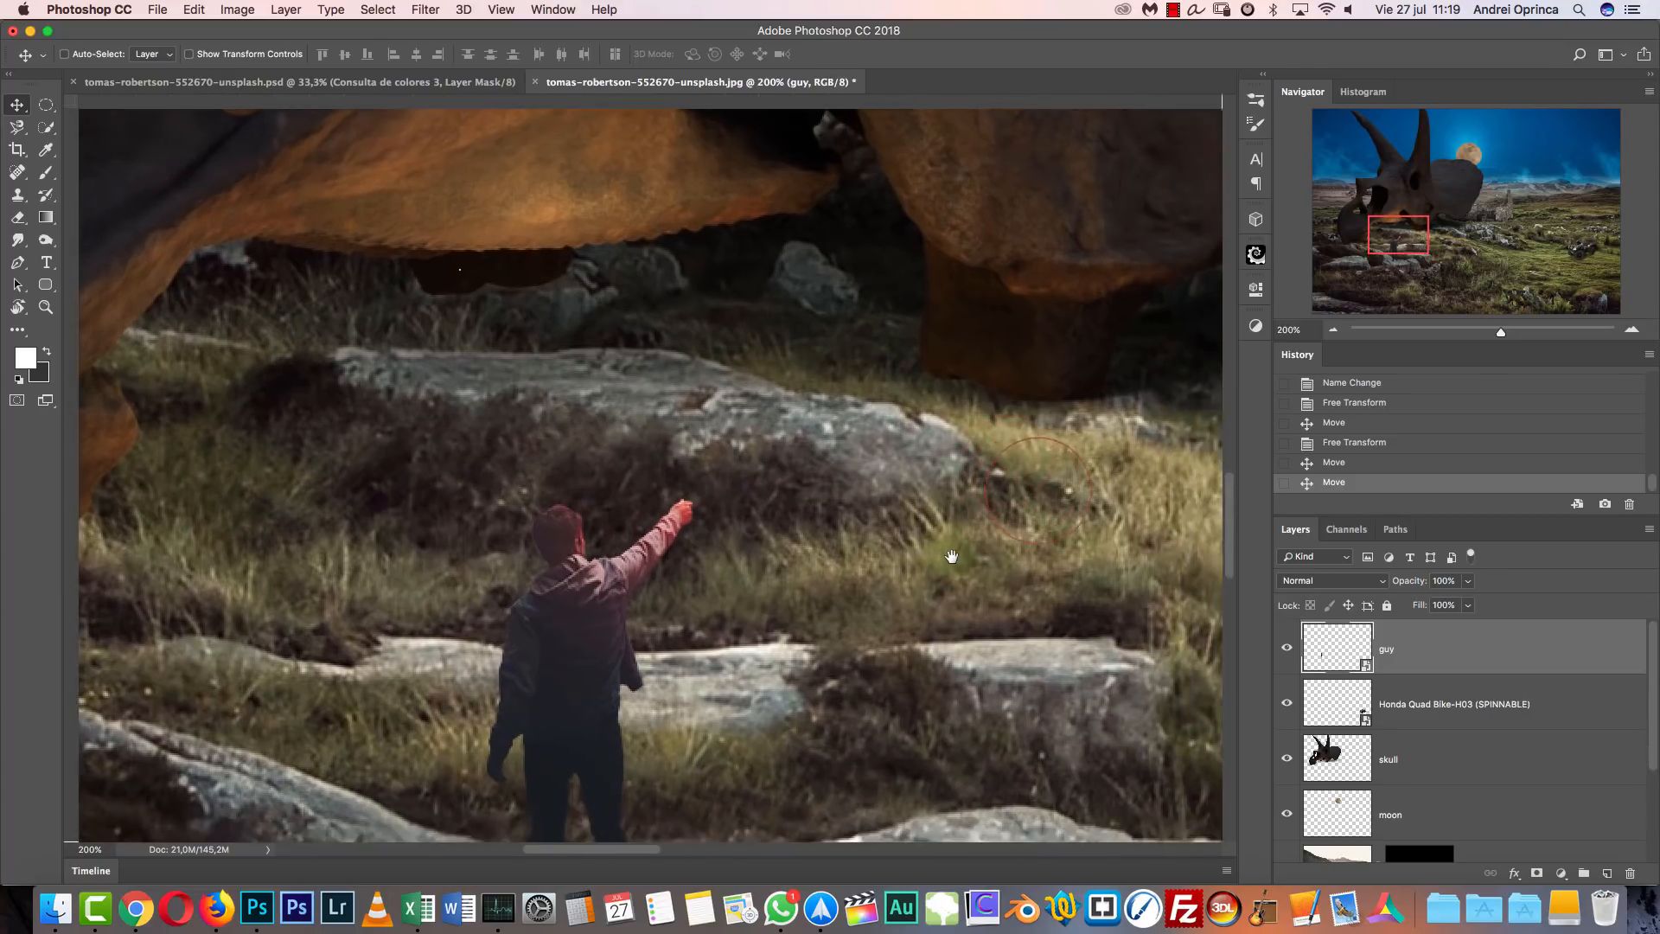
Open Torch.png from the Resources folder.
key(super+o)
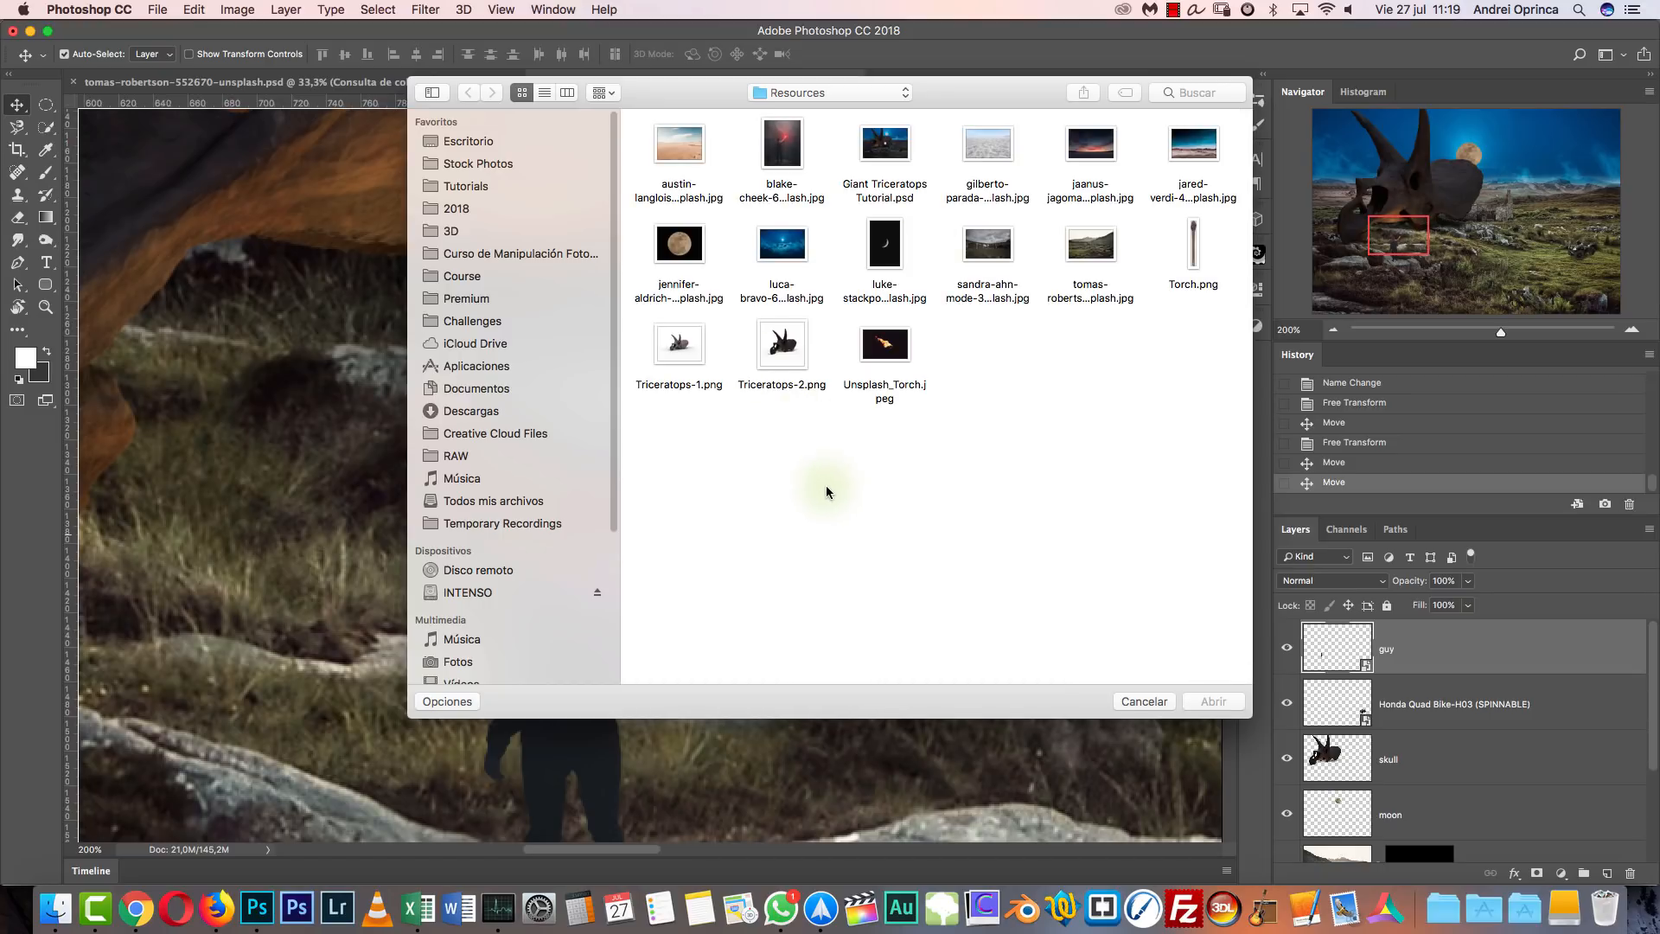
click(1190, 257)
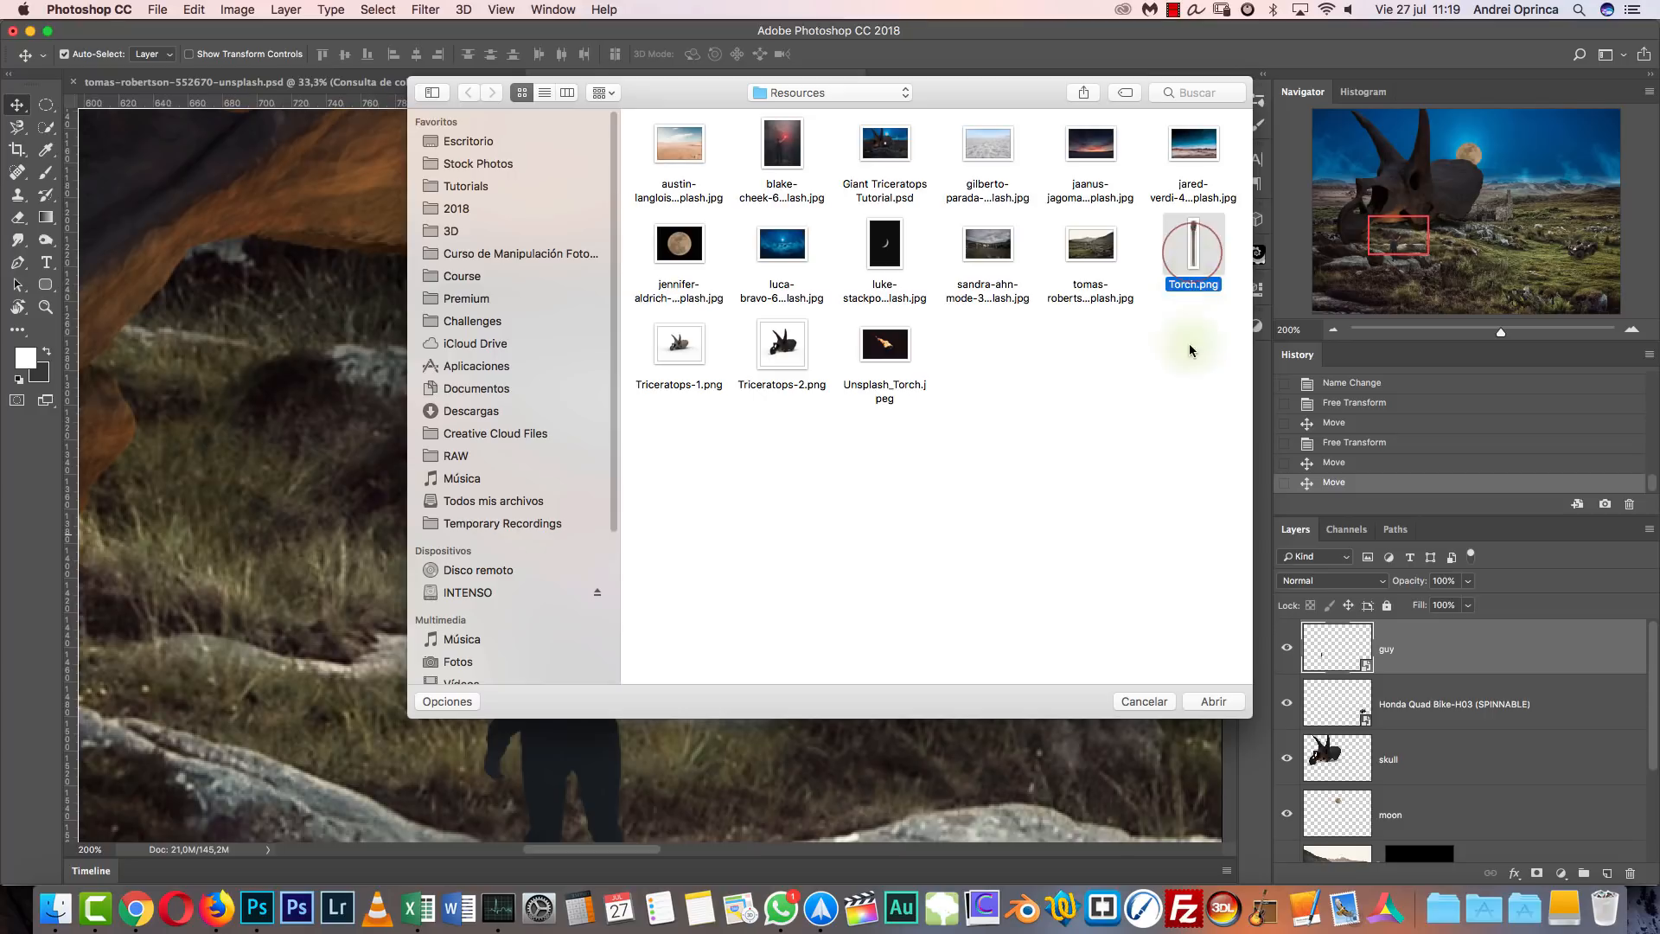
click(1214, 701)
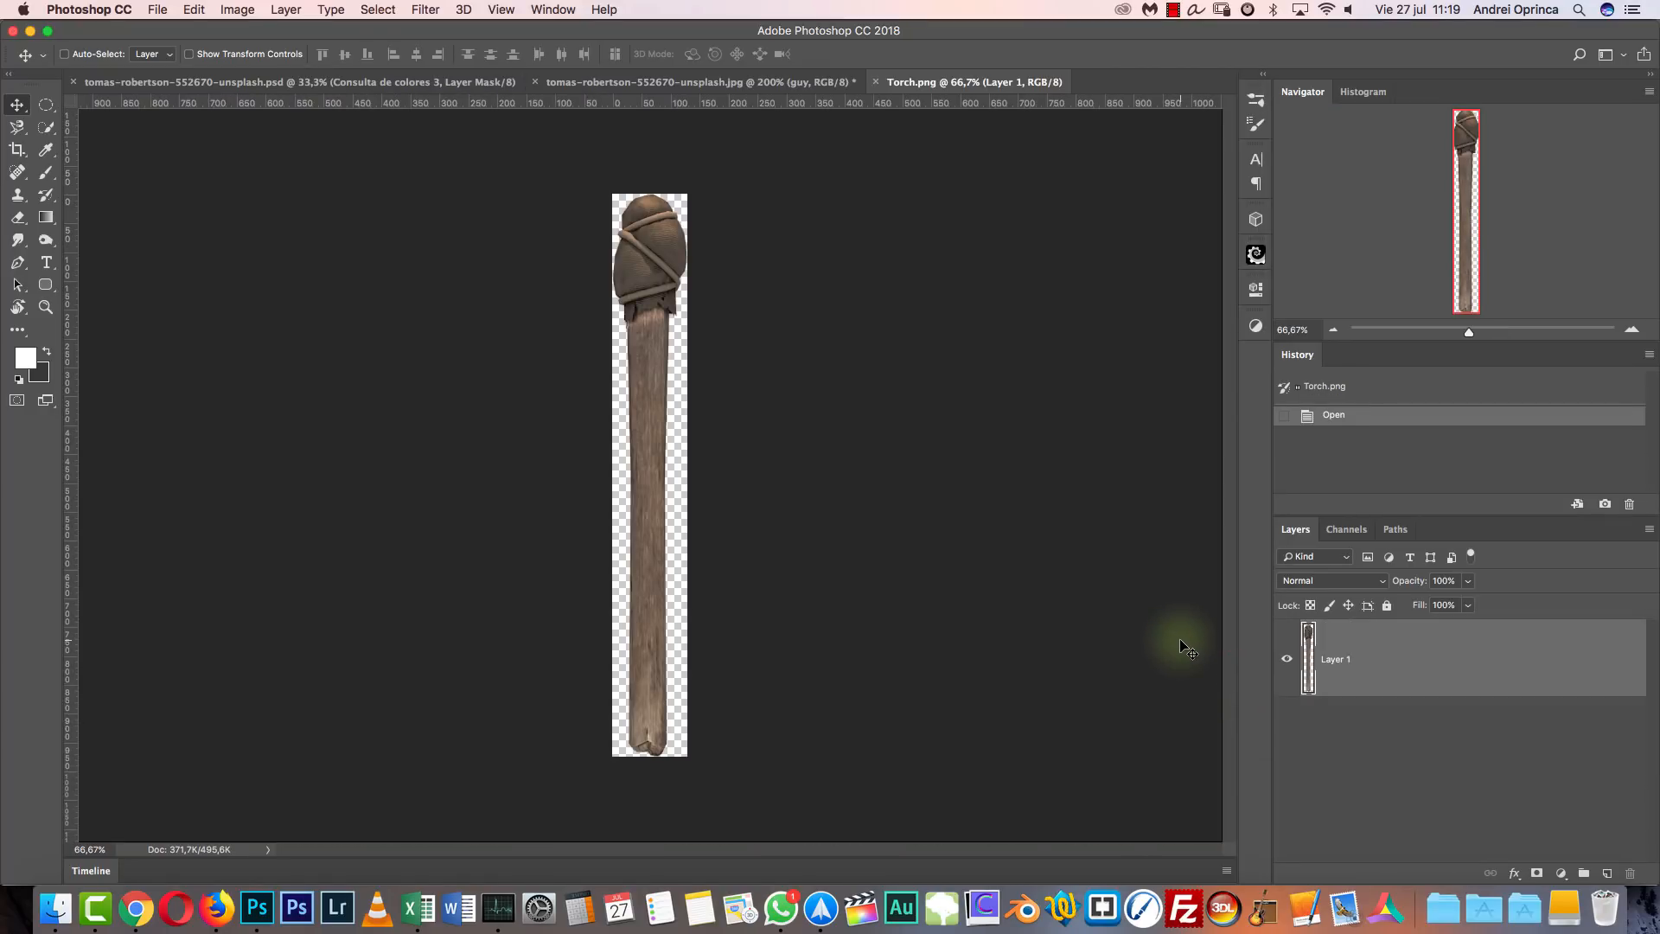
Cut the whole torch image from its canvas and close Torch.png without saving.
key(super+a)
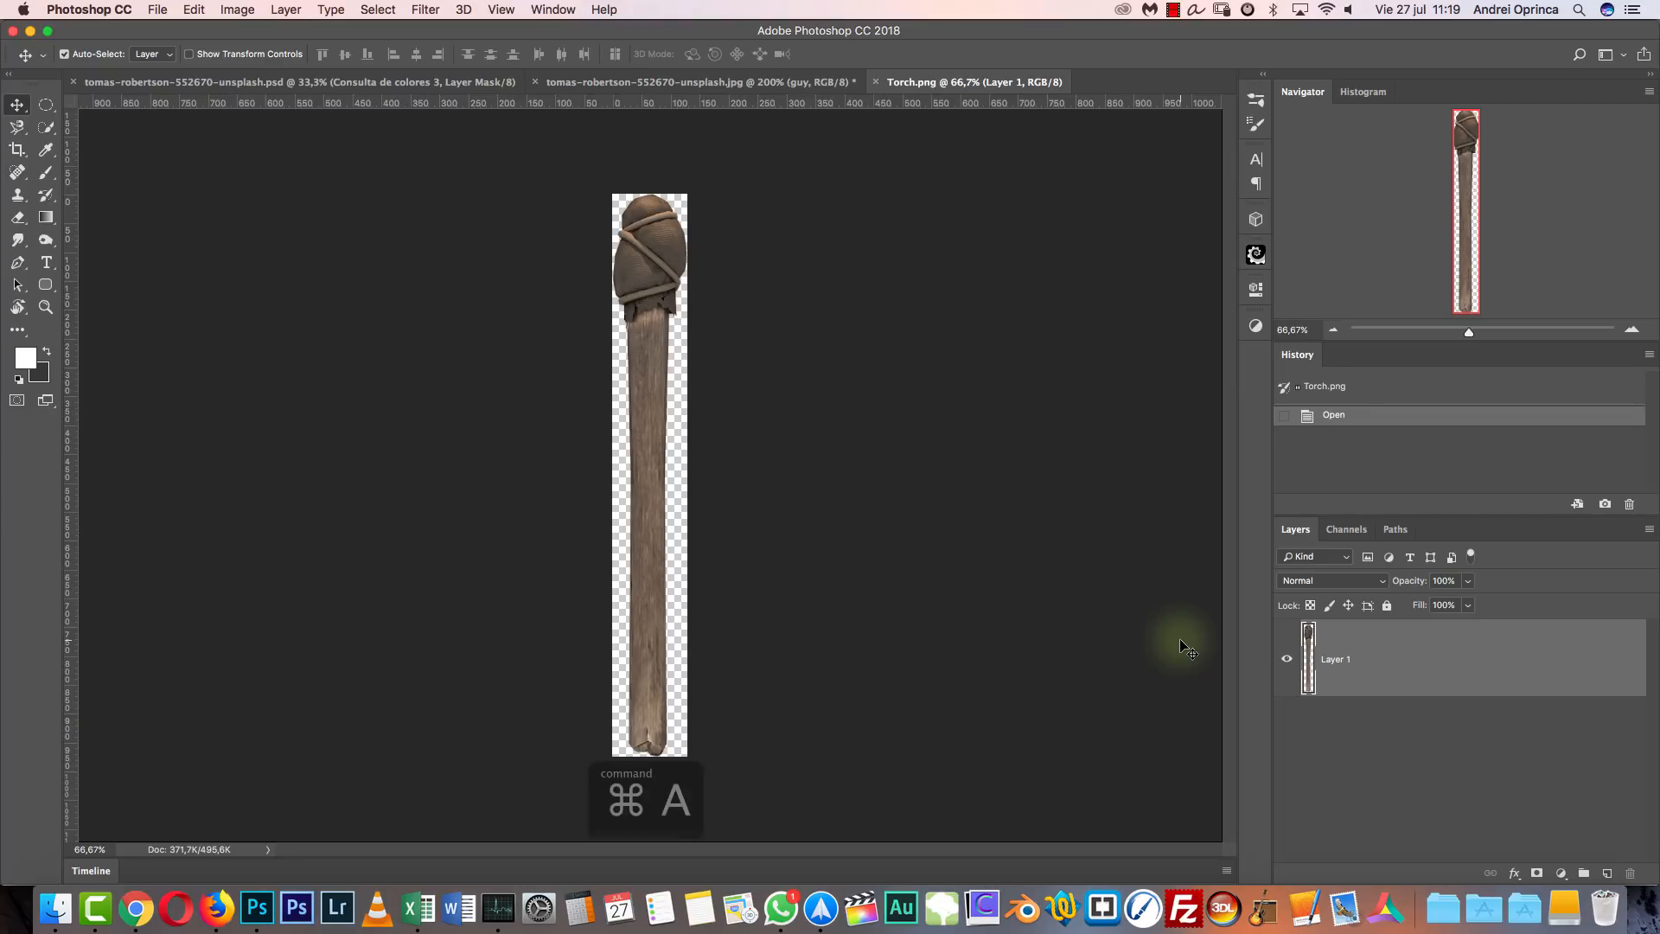
key(super+x)
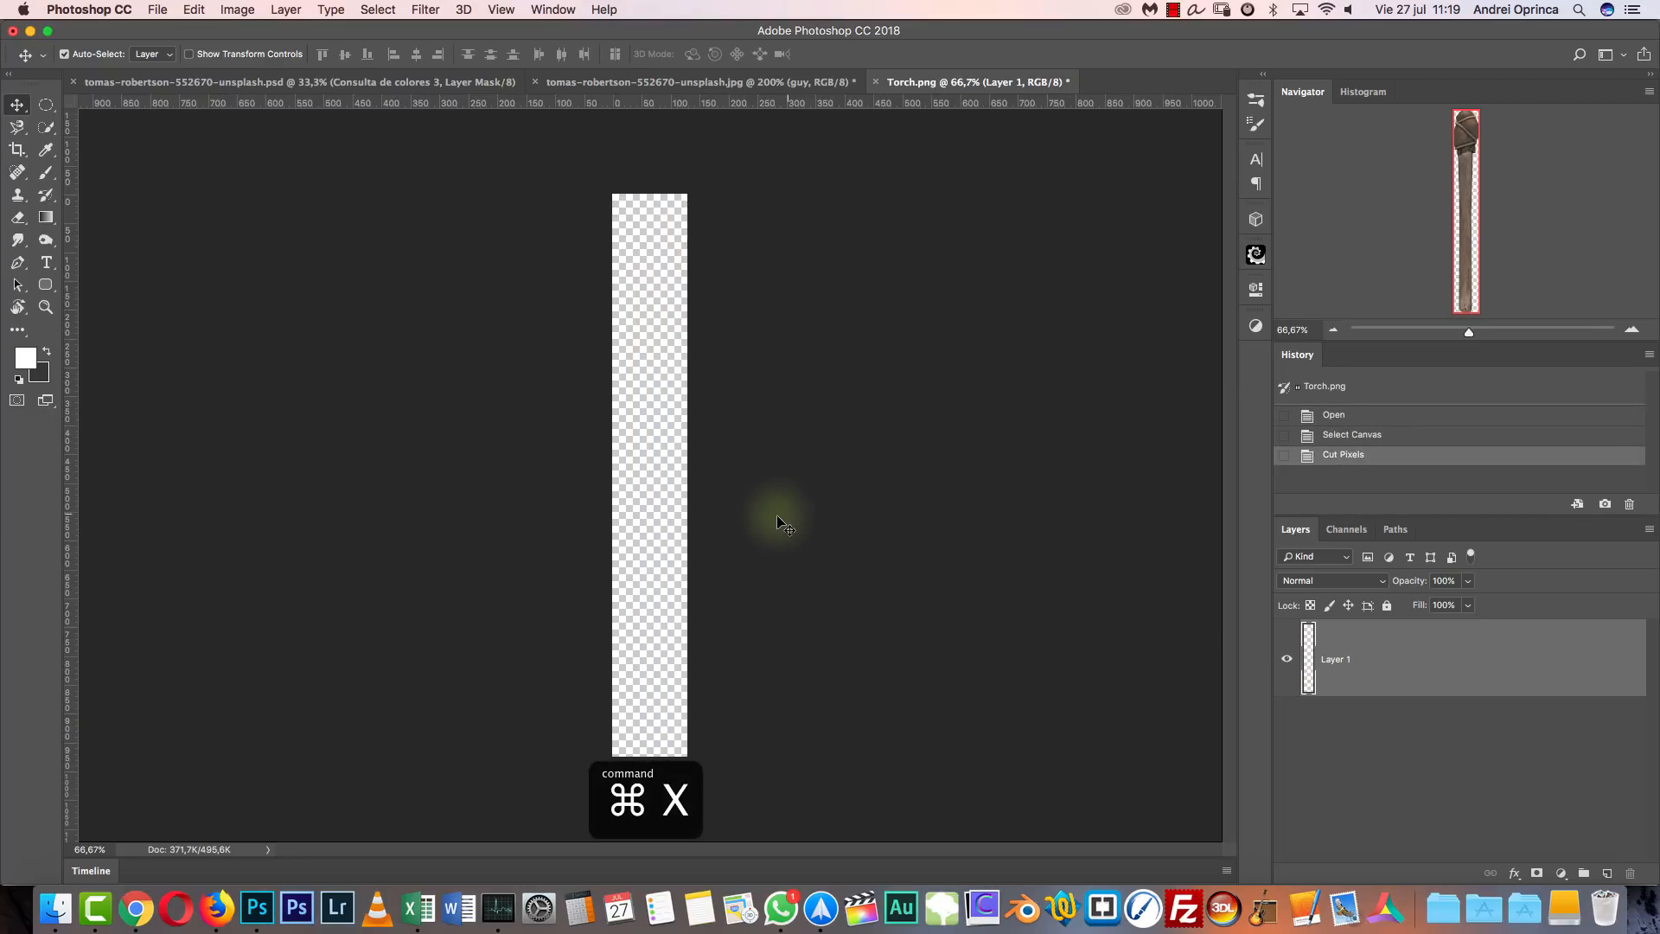
key(super+w)
click(768, 310)
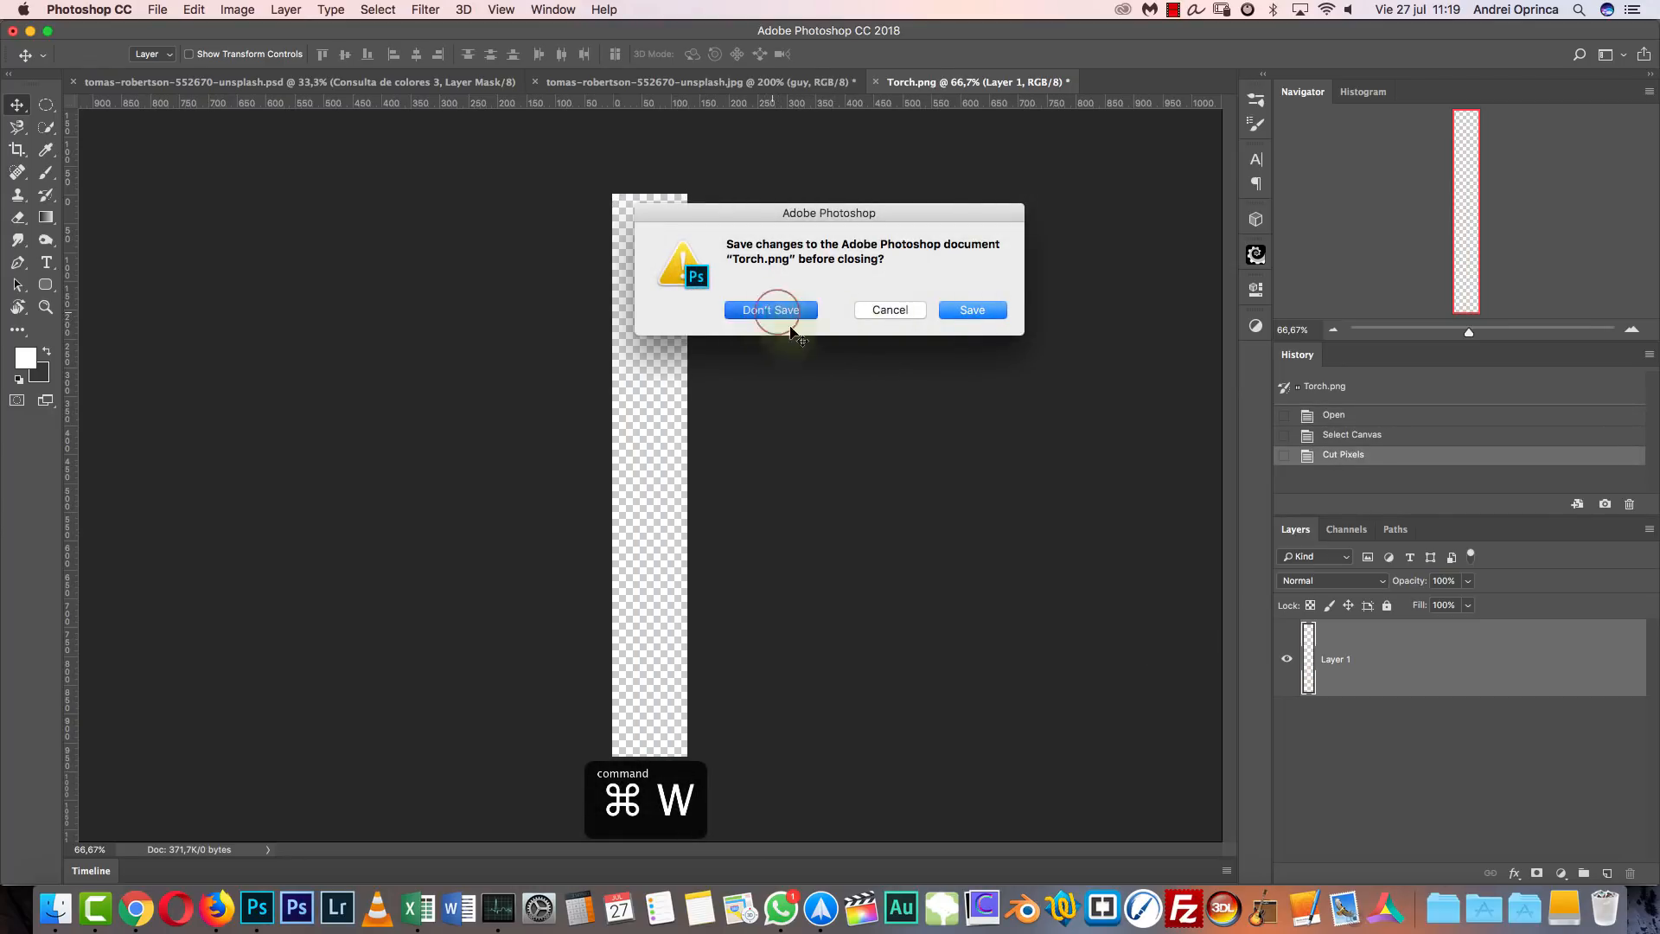
Paste the torch into the composite and scale it down to about 9% beside the man's raised arm.
key(super+v)
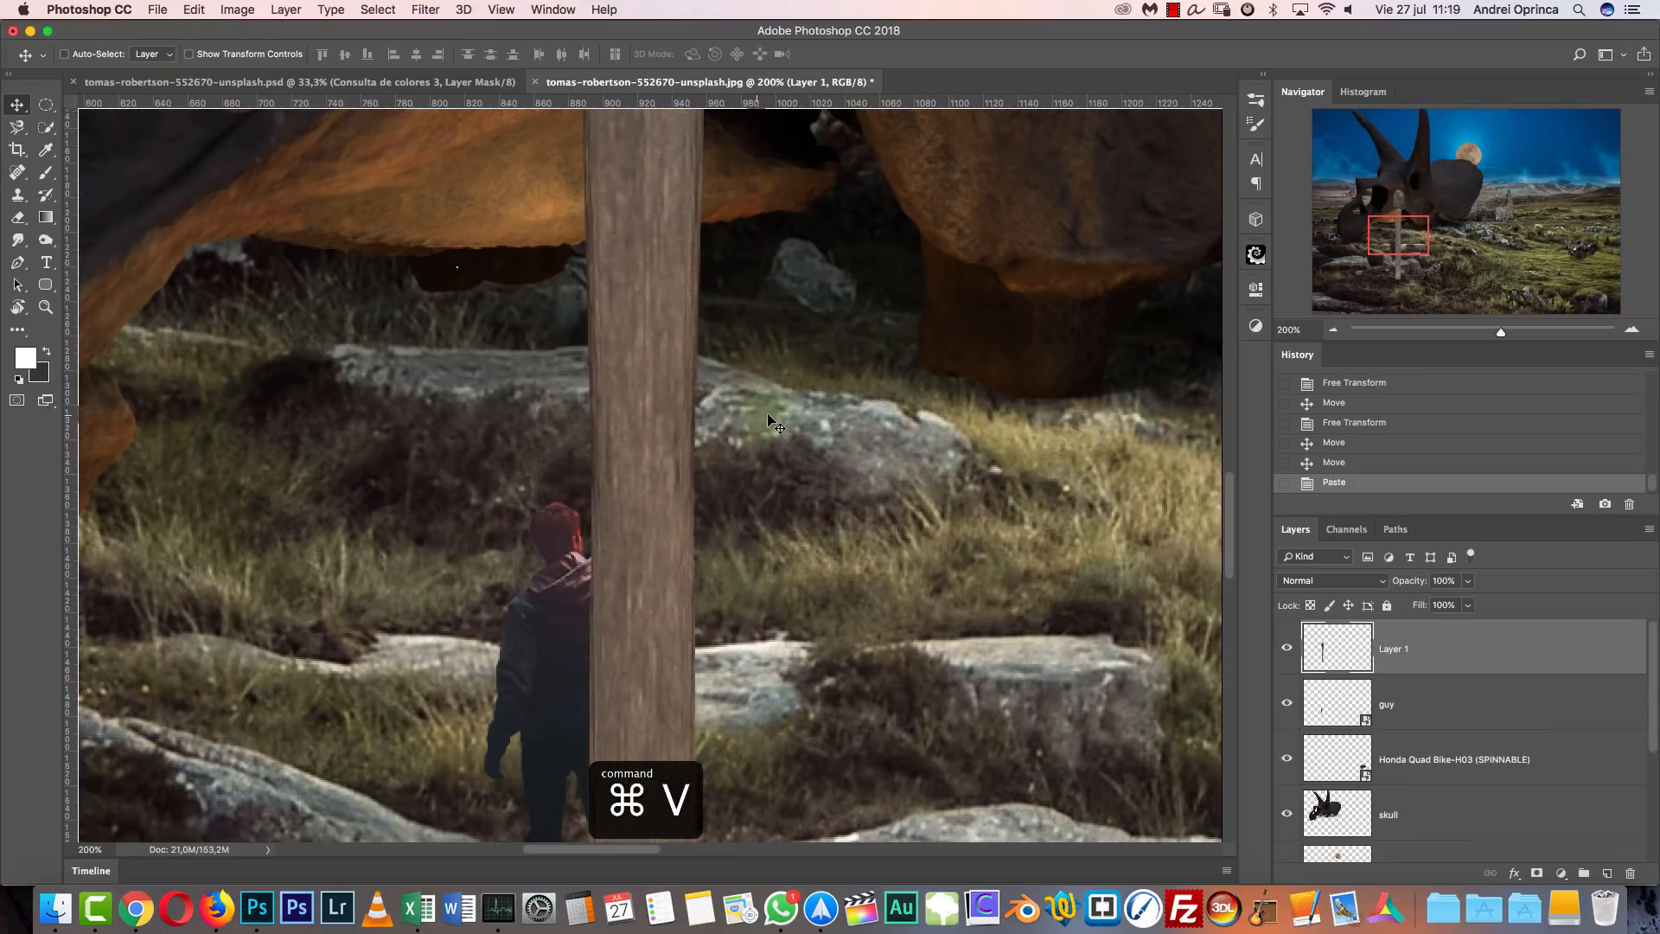
click(1333, 329)
click(1333, 329)
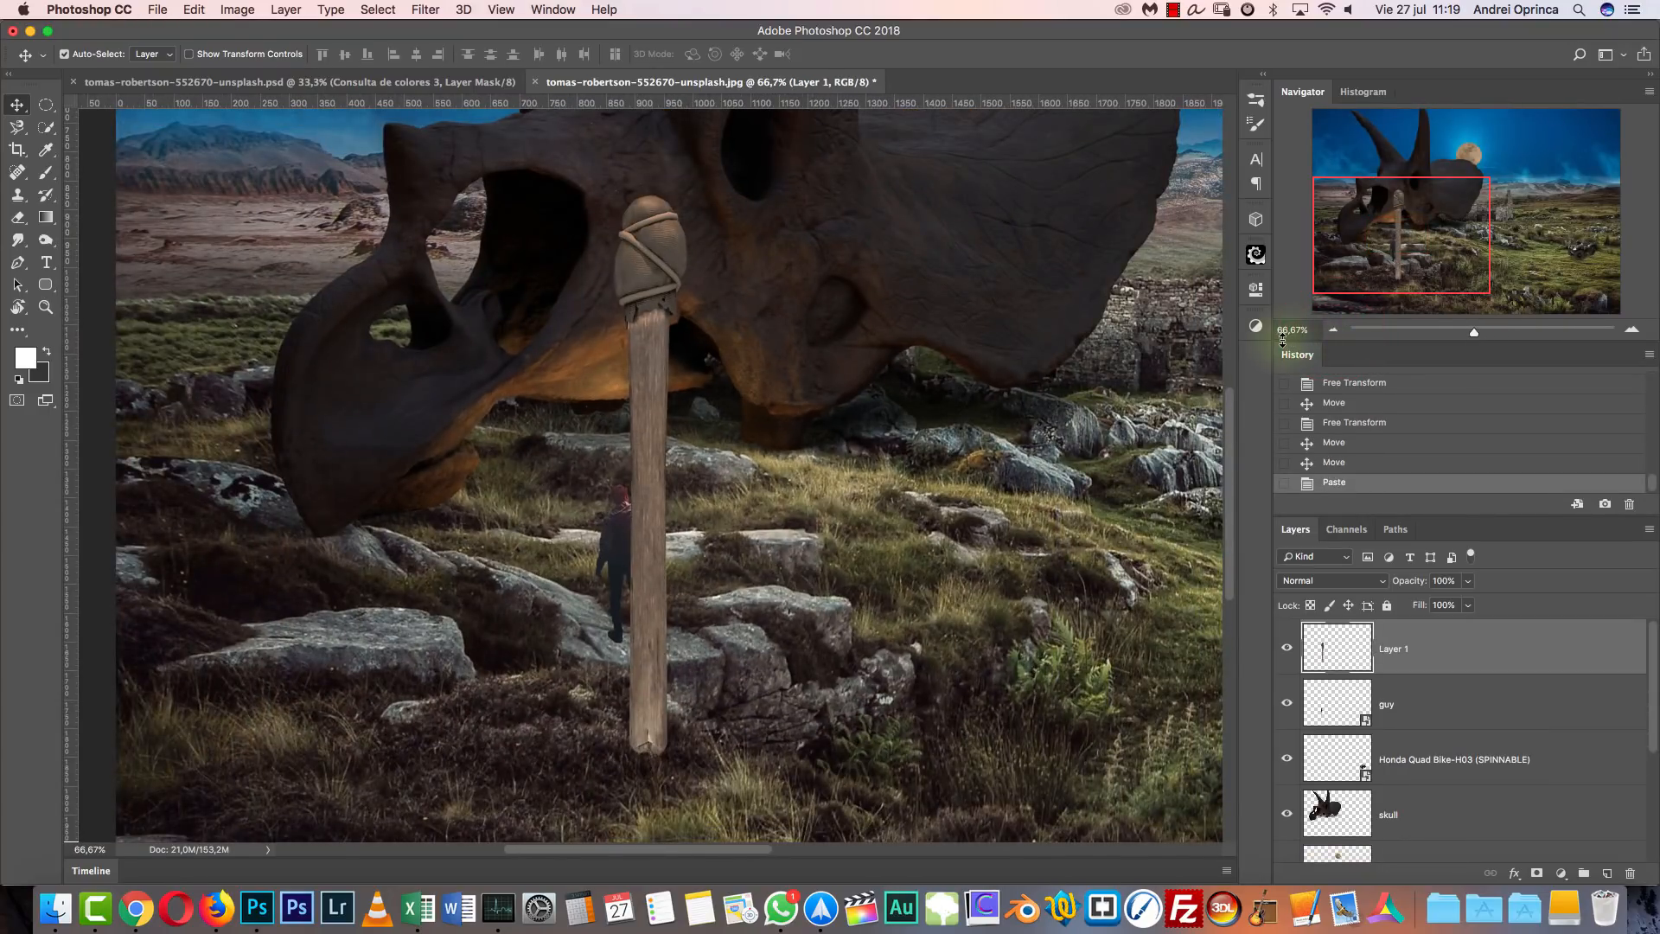
key(super+t)
drag(687, 187, 655, 450)
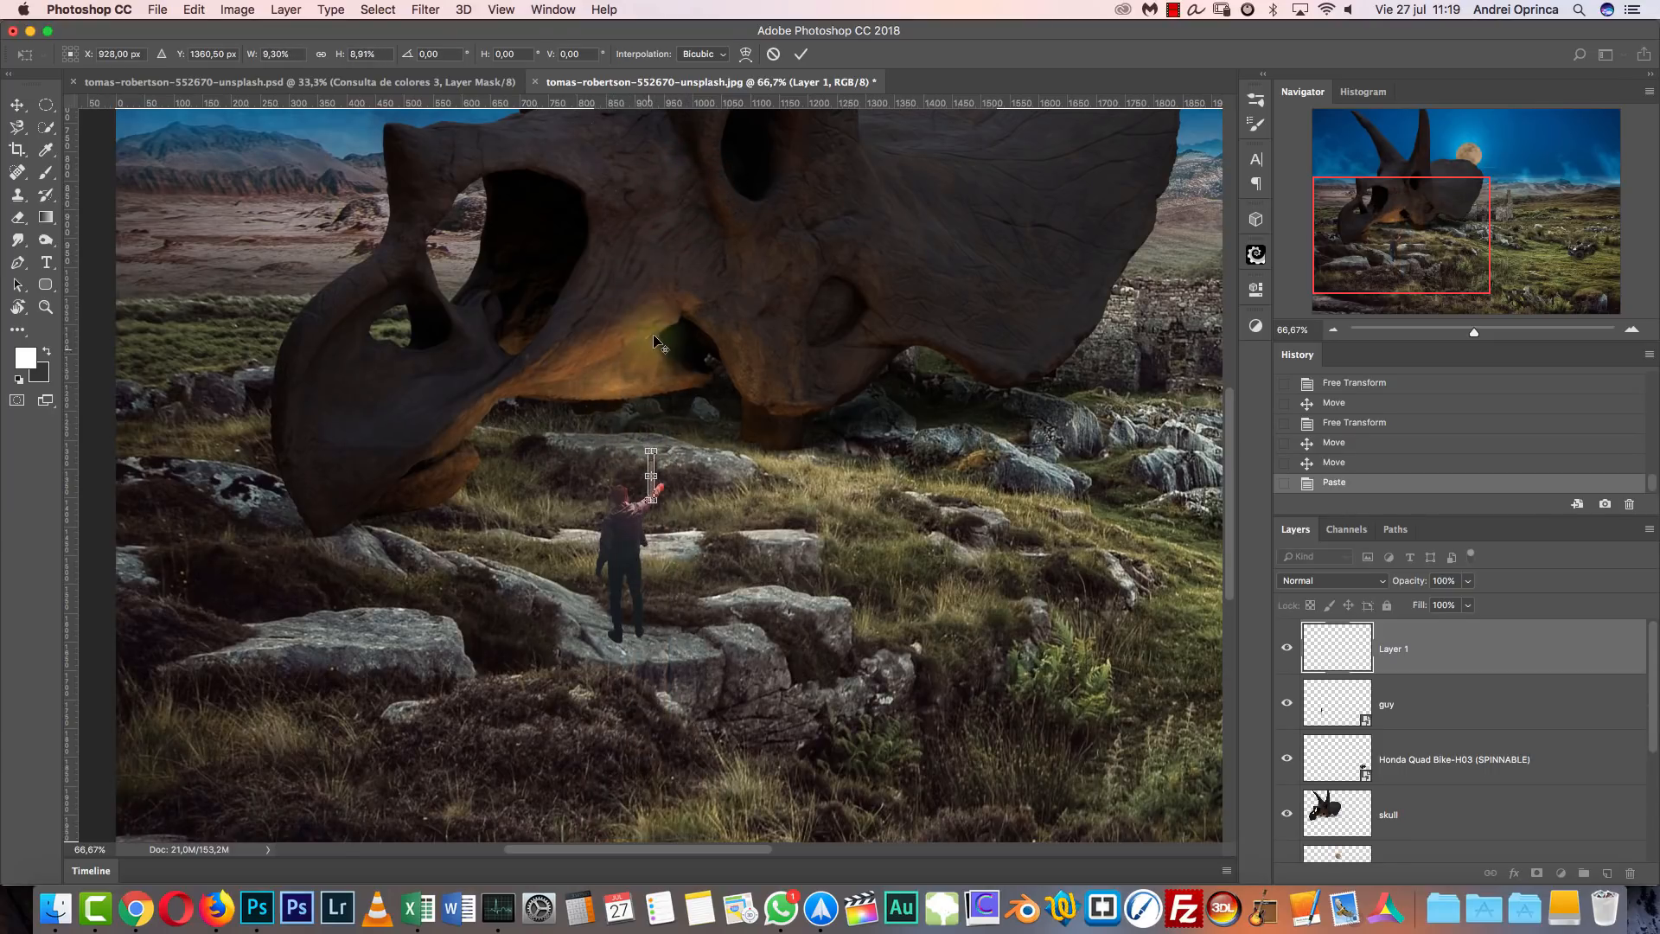
key(super+o)
key(super+1)
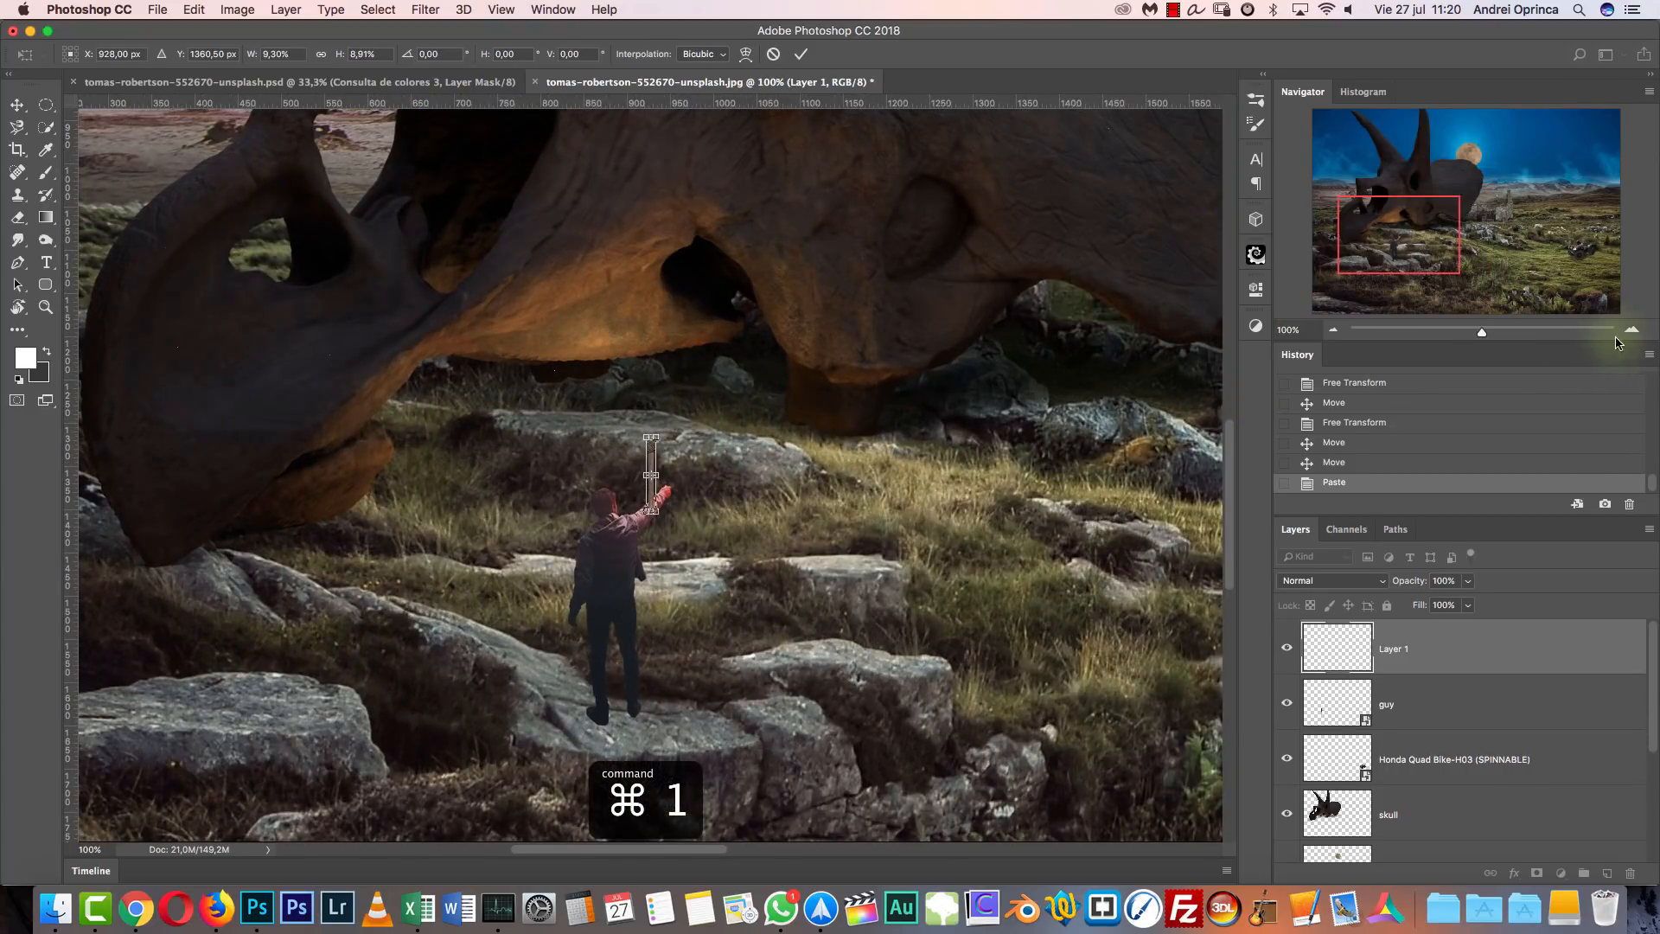
Enlarge the torch slightly, place it over the man's raised hand, and apply the transform.
click(1632, 330)
click(1632, 330)
click(1632, 329)
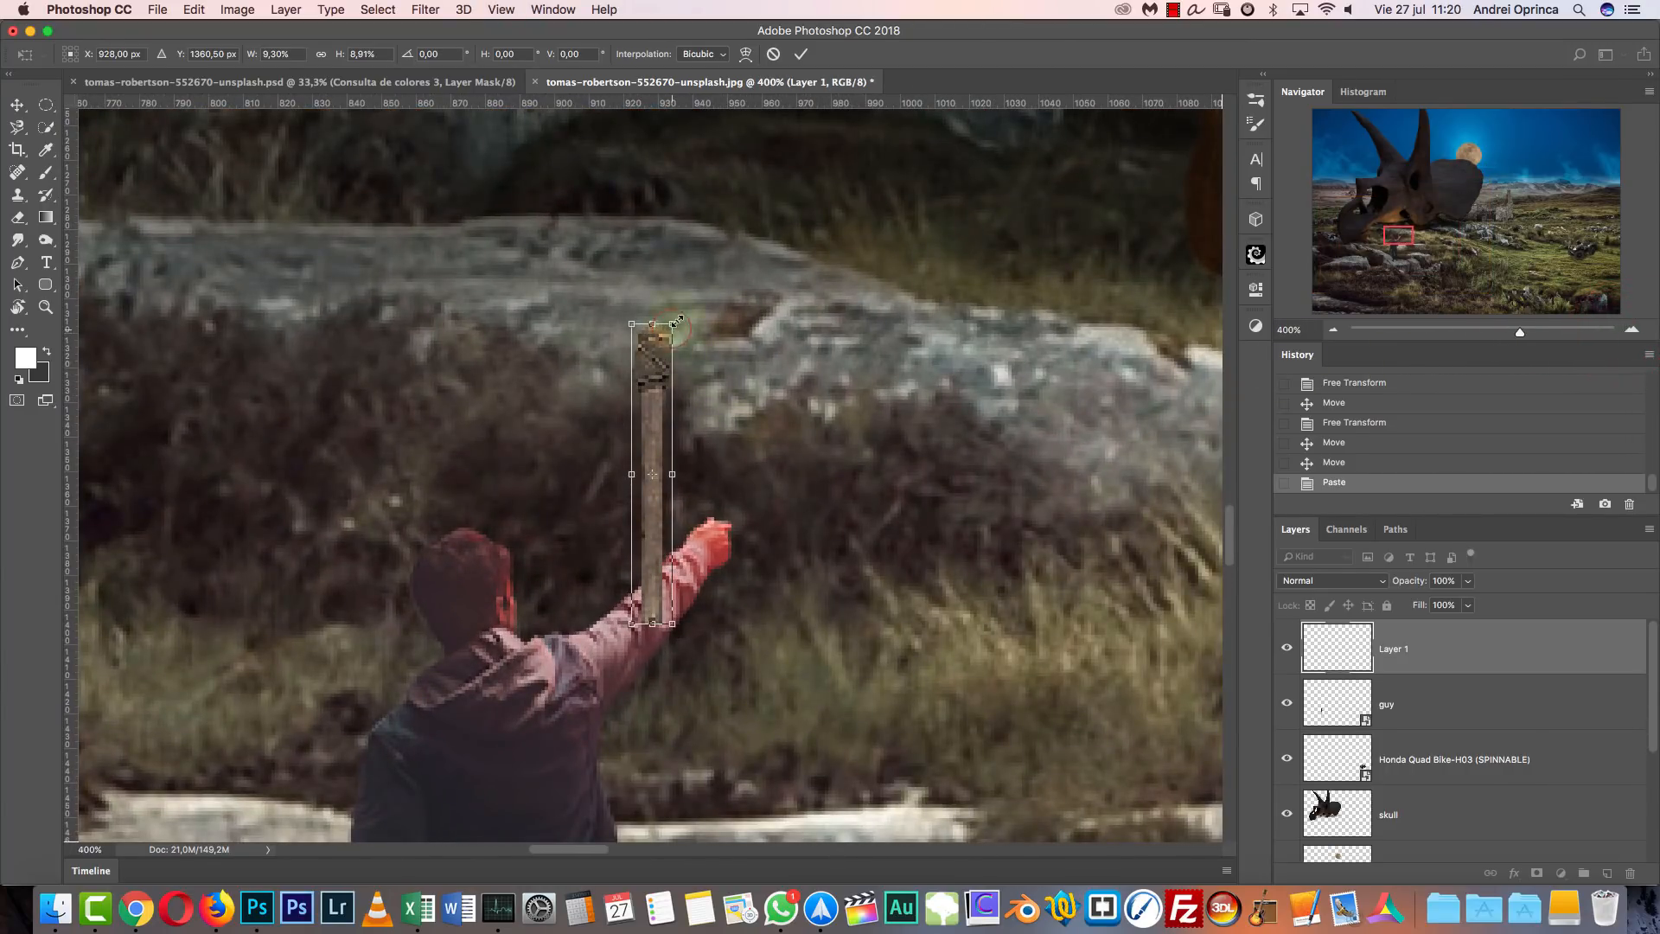
drag(677, 321, 678, 281)
drag(665, 399, 718, 427)
key(Return)
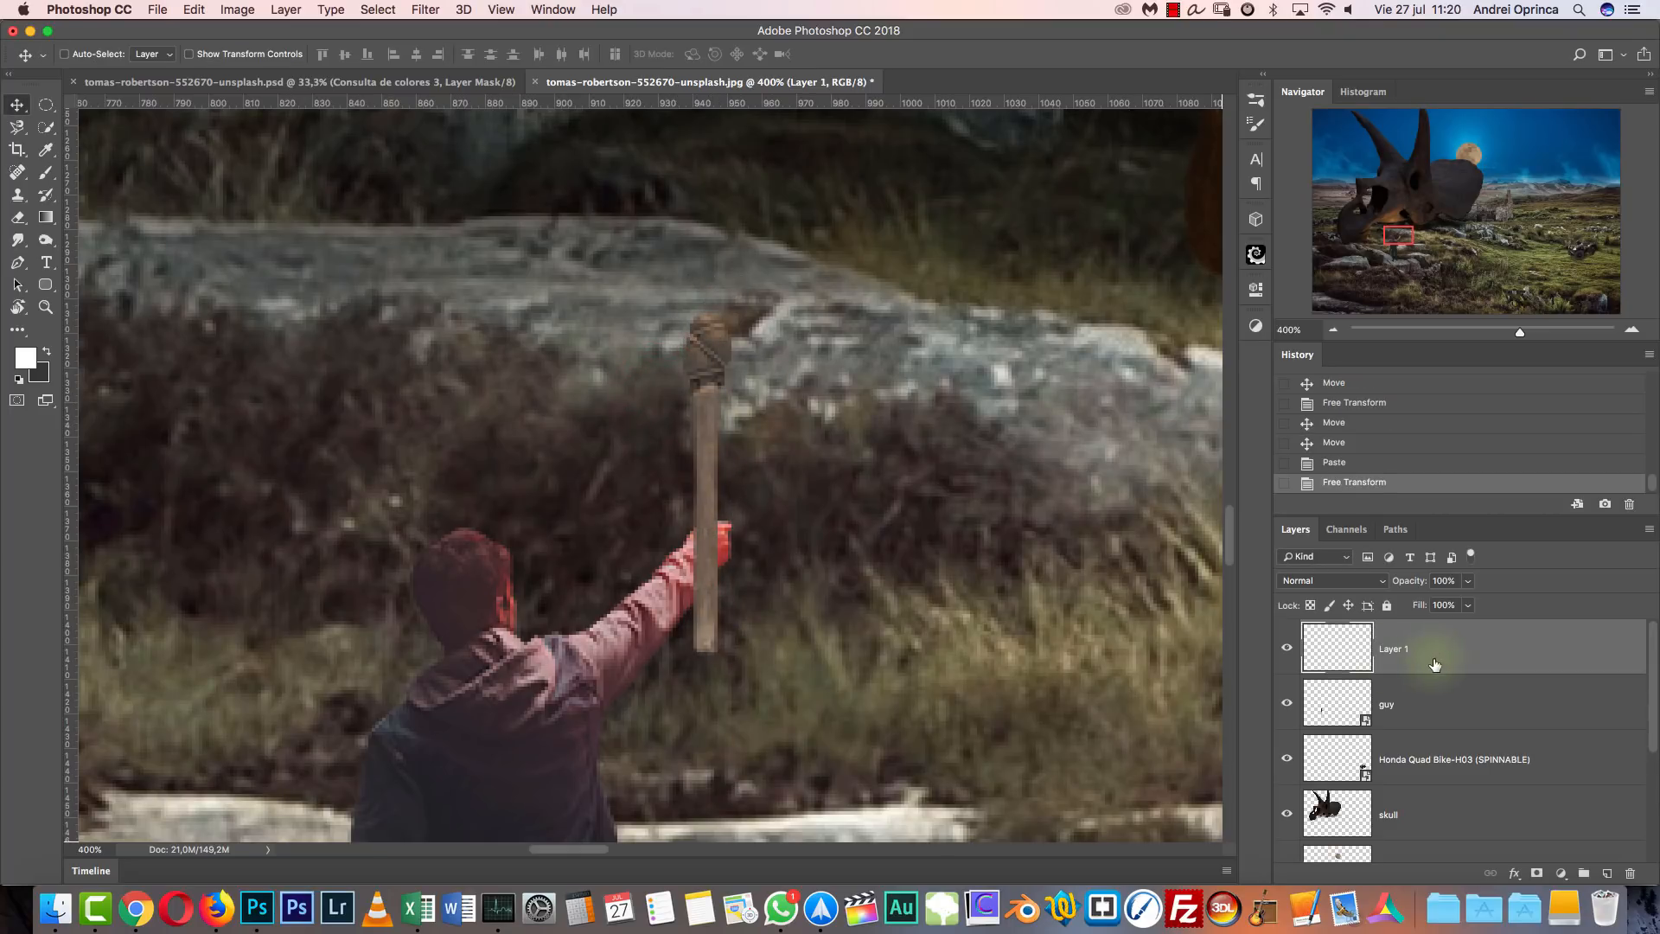
Place the torch layer beneath the guy layer and shift the torch slightly up behind the man's fist.
drag(1441, 661, 1418, 746)
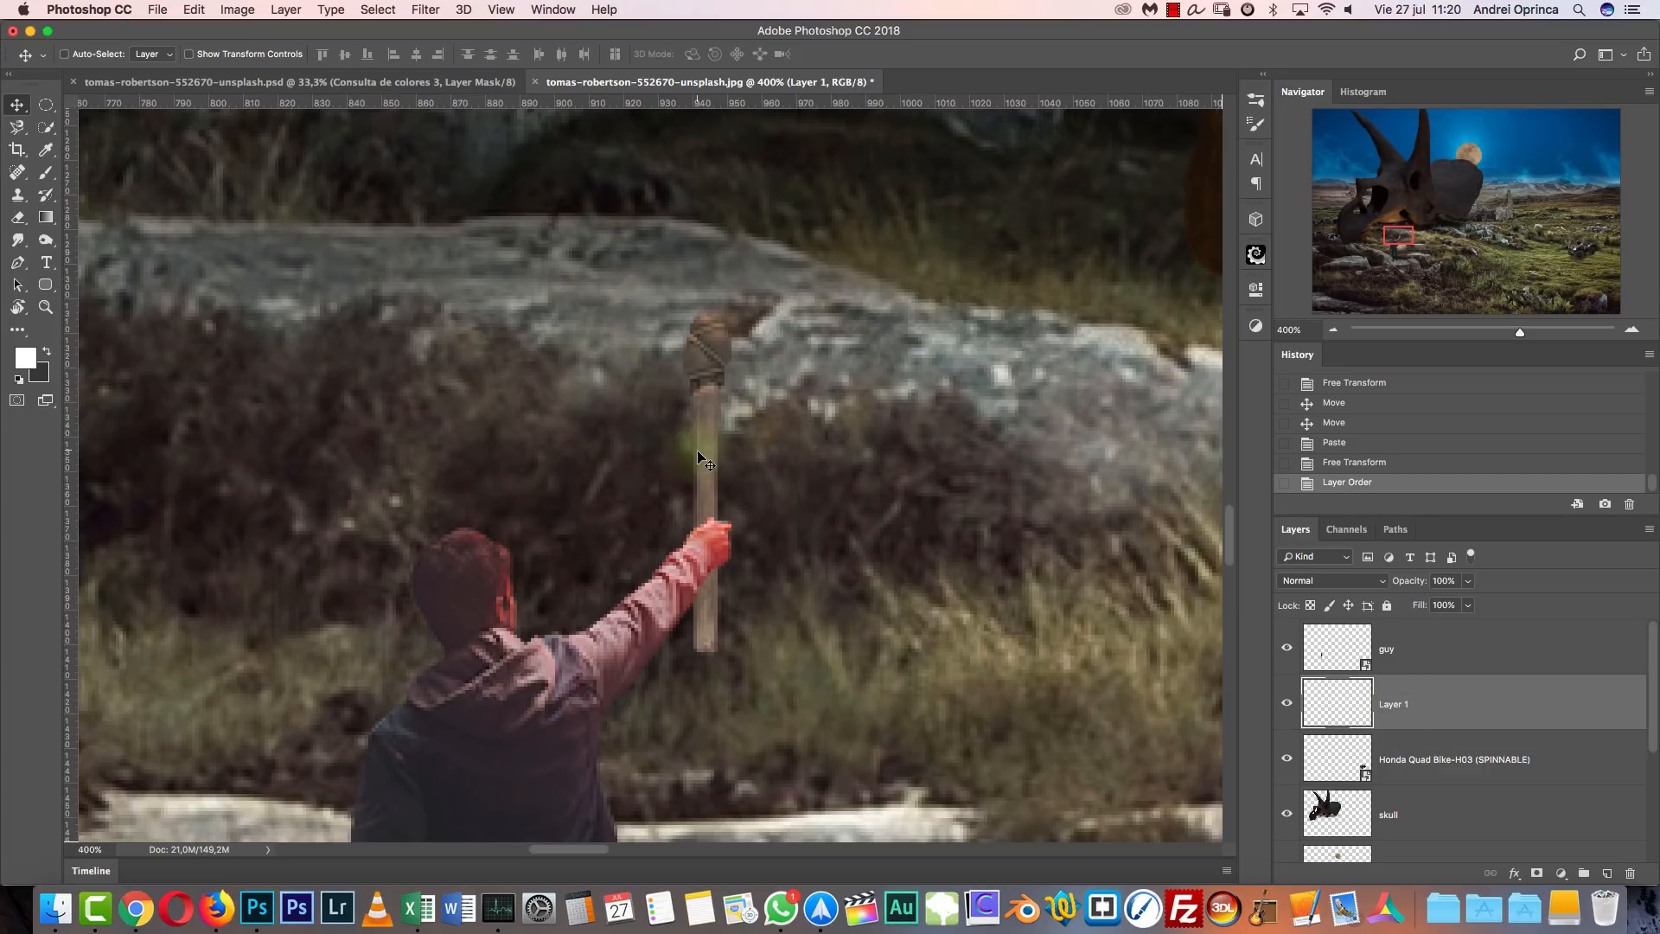
mouse_move(712, 472)
mouse_down()
mouse_move(727, 367)
mouse_move(727, 448)
mouse_up()
Shrink the torch and reseat it in the man's fist, and rename its layer torch.
key(super+t)
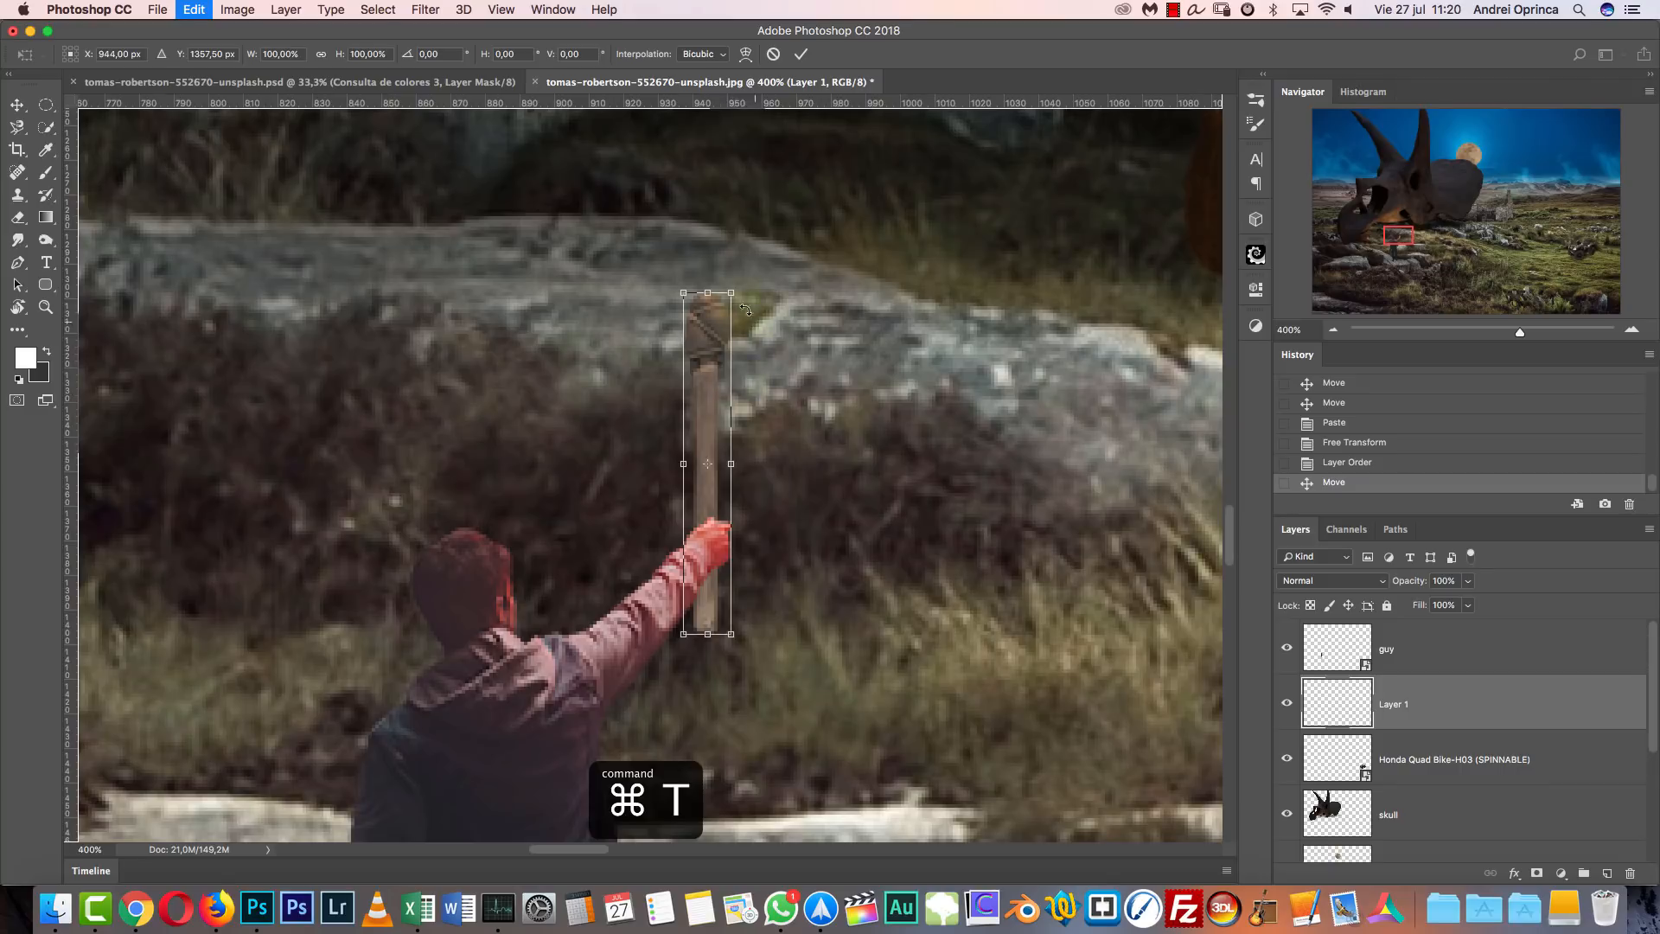
drag(731, 286, 725, 358)
drag(711, 437, 718, 461)
key(Return)
key(super+1)
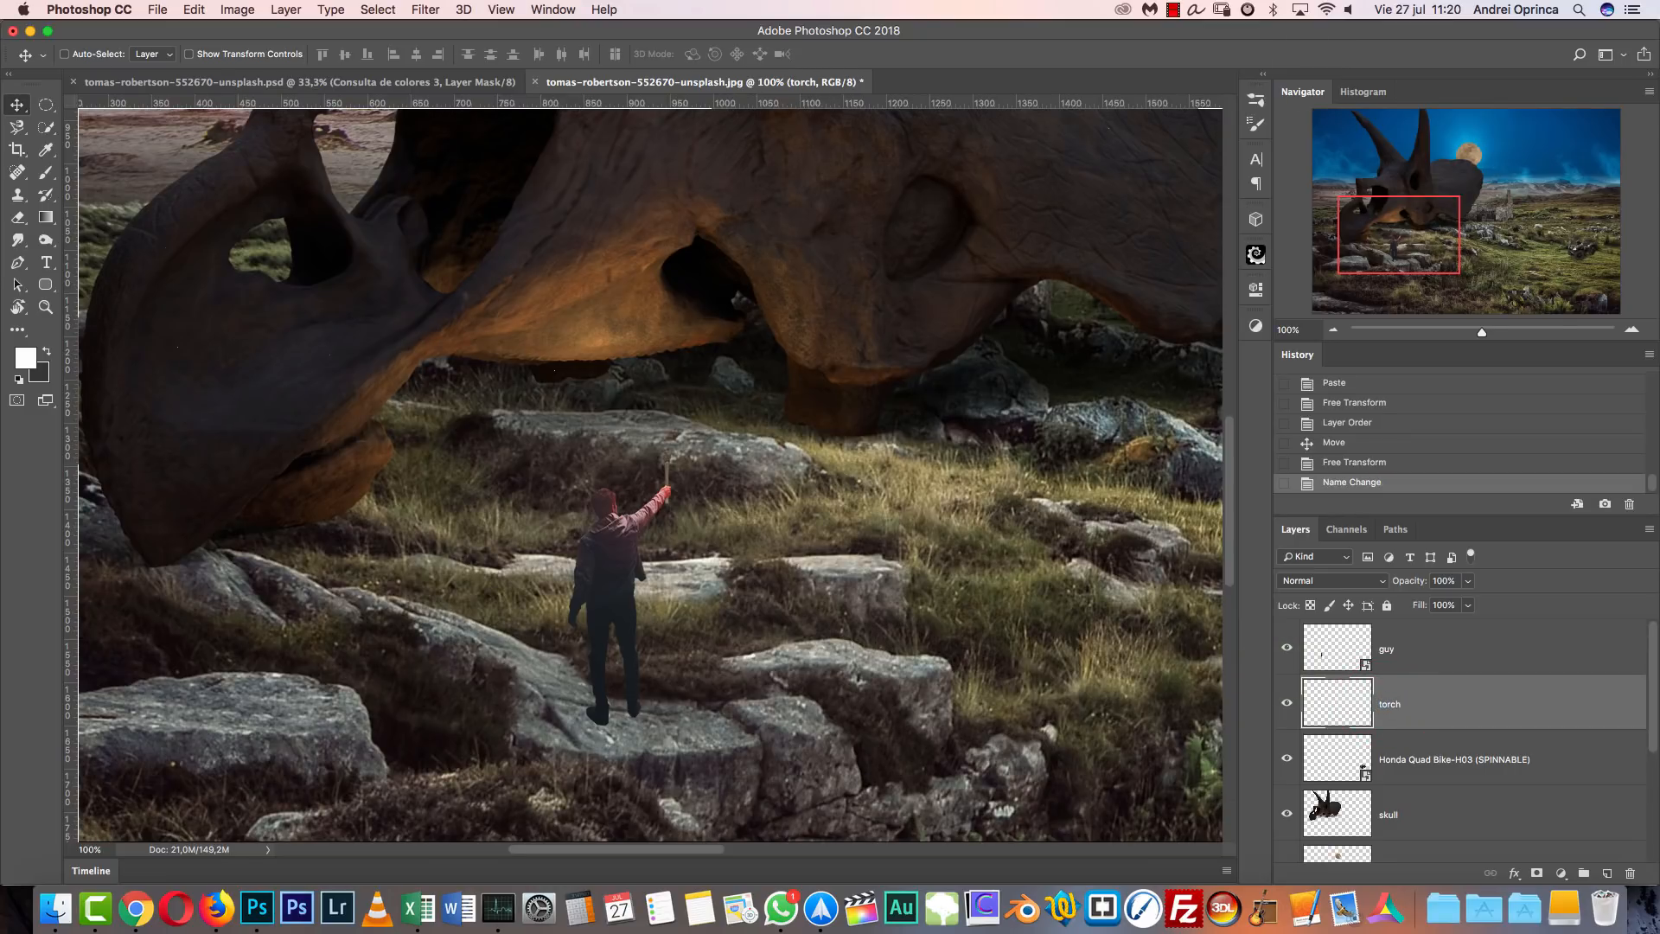
key(super+1)
Preview Unsplash_Torch.jpeg and the crescent moon photo in the Resources folder.
key(super+o)
click(886, 343)
key(space)
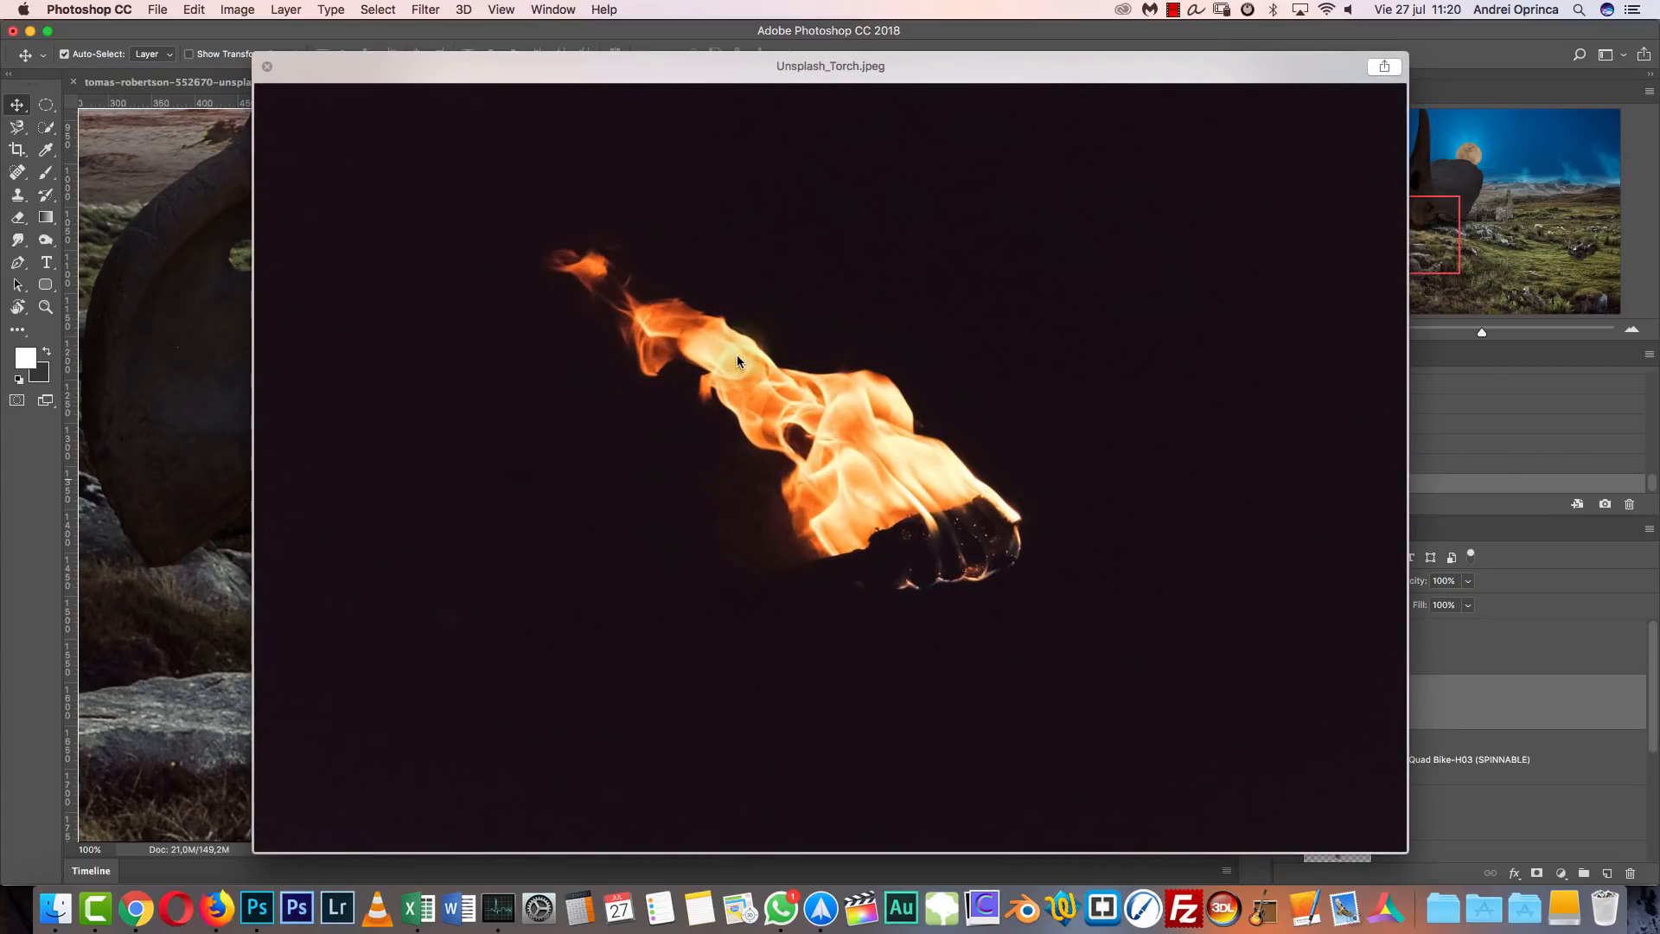
key(space)
click(897, 251)
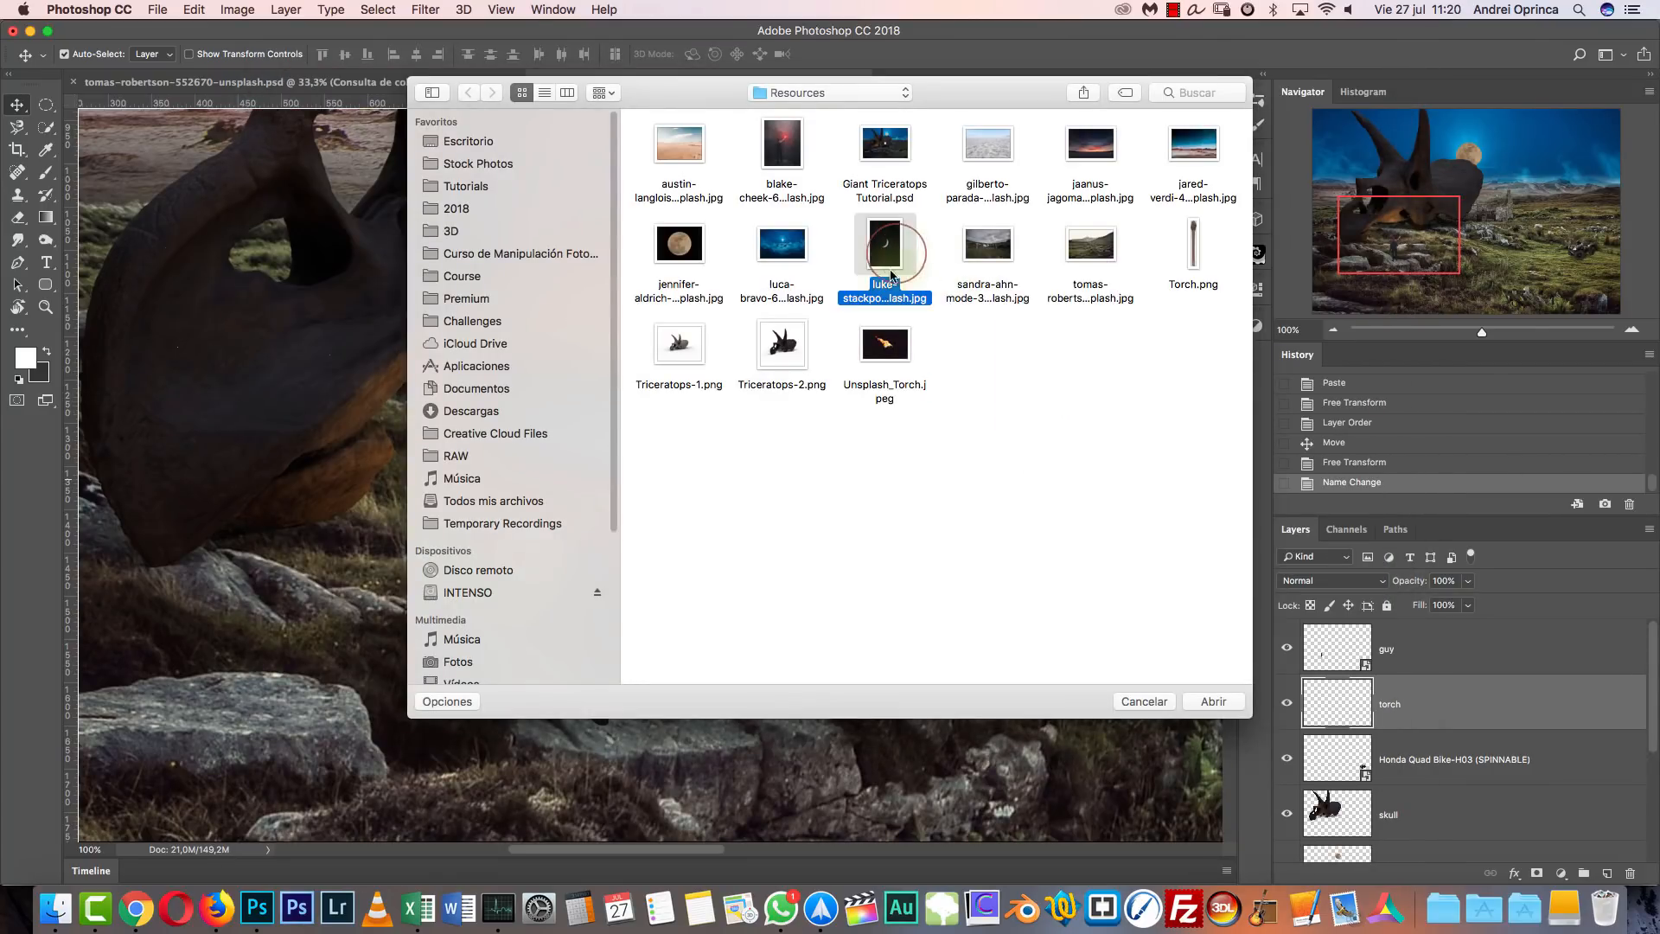
key(space)
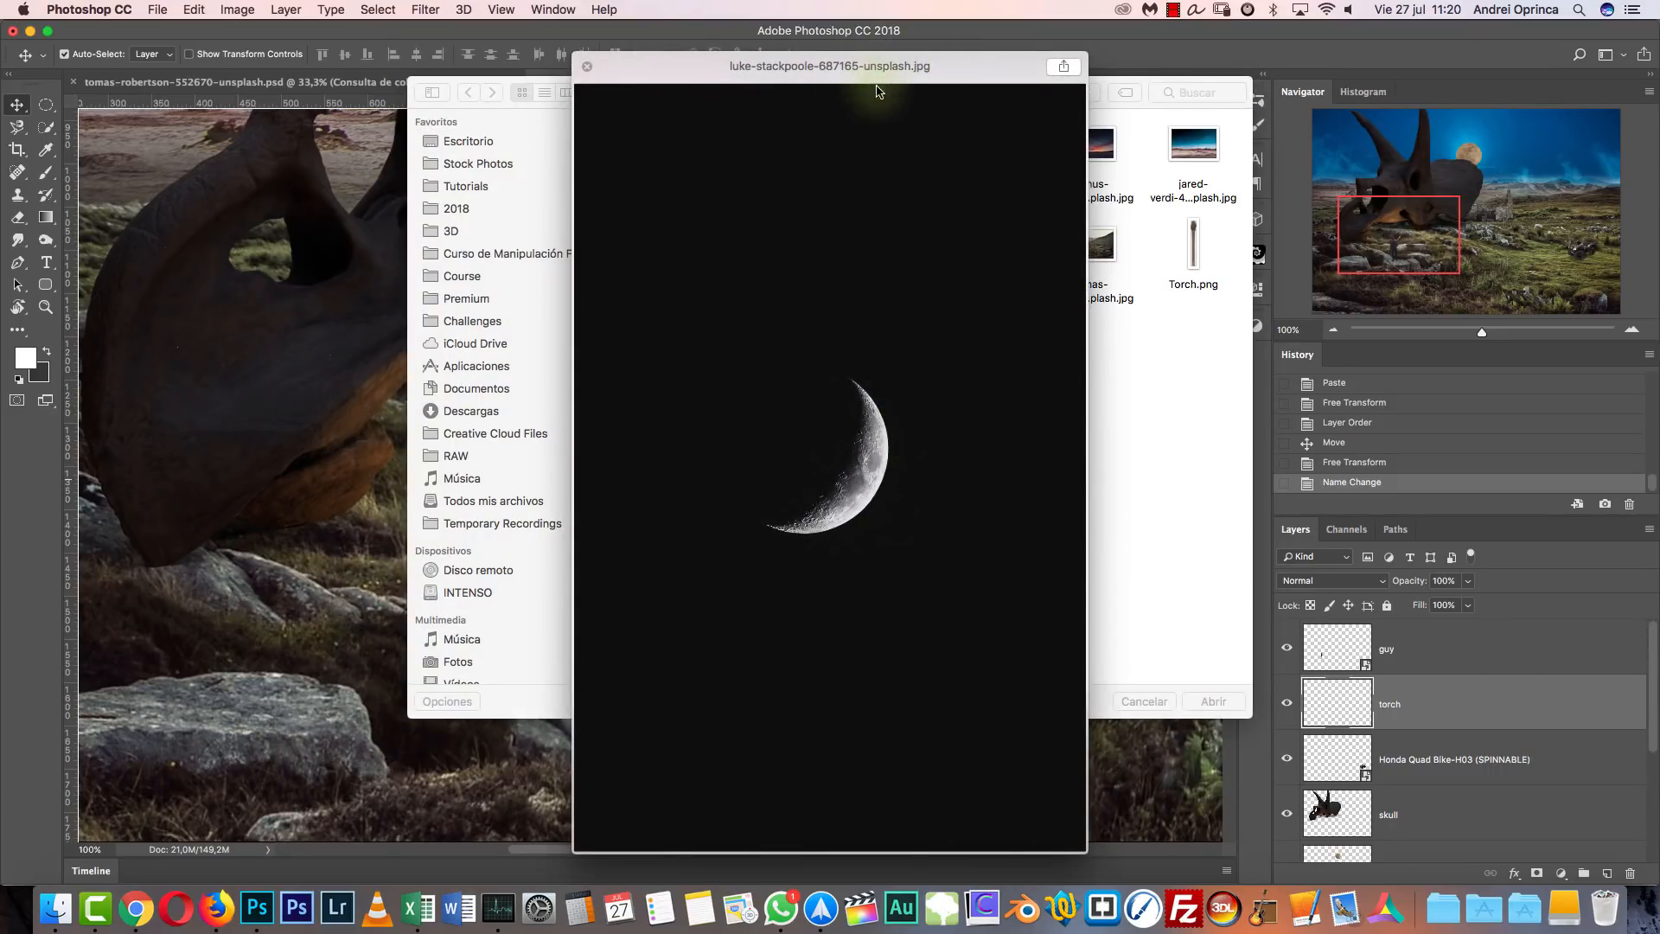
click(1148, 370)
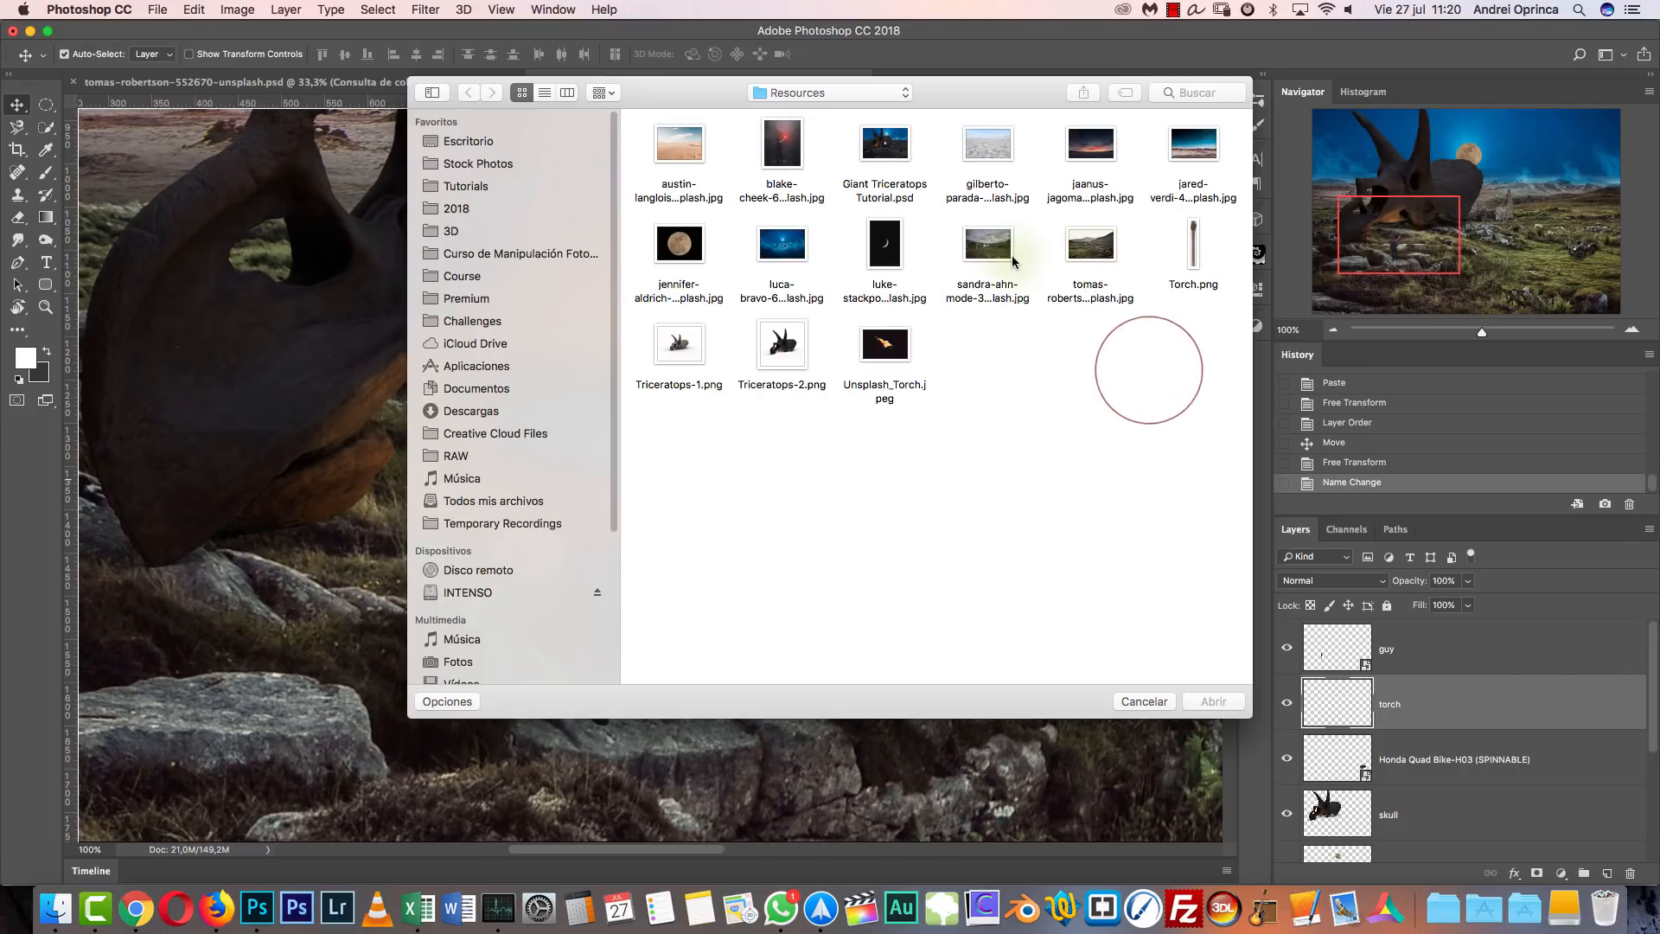
click(1091, 146)
key(space)
key(space)
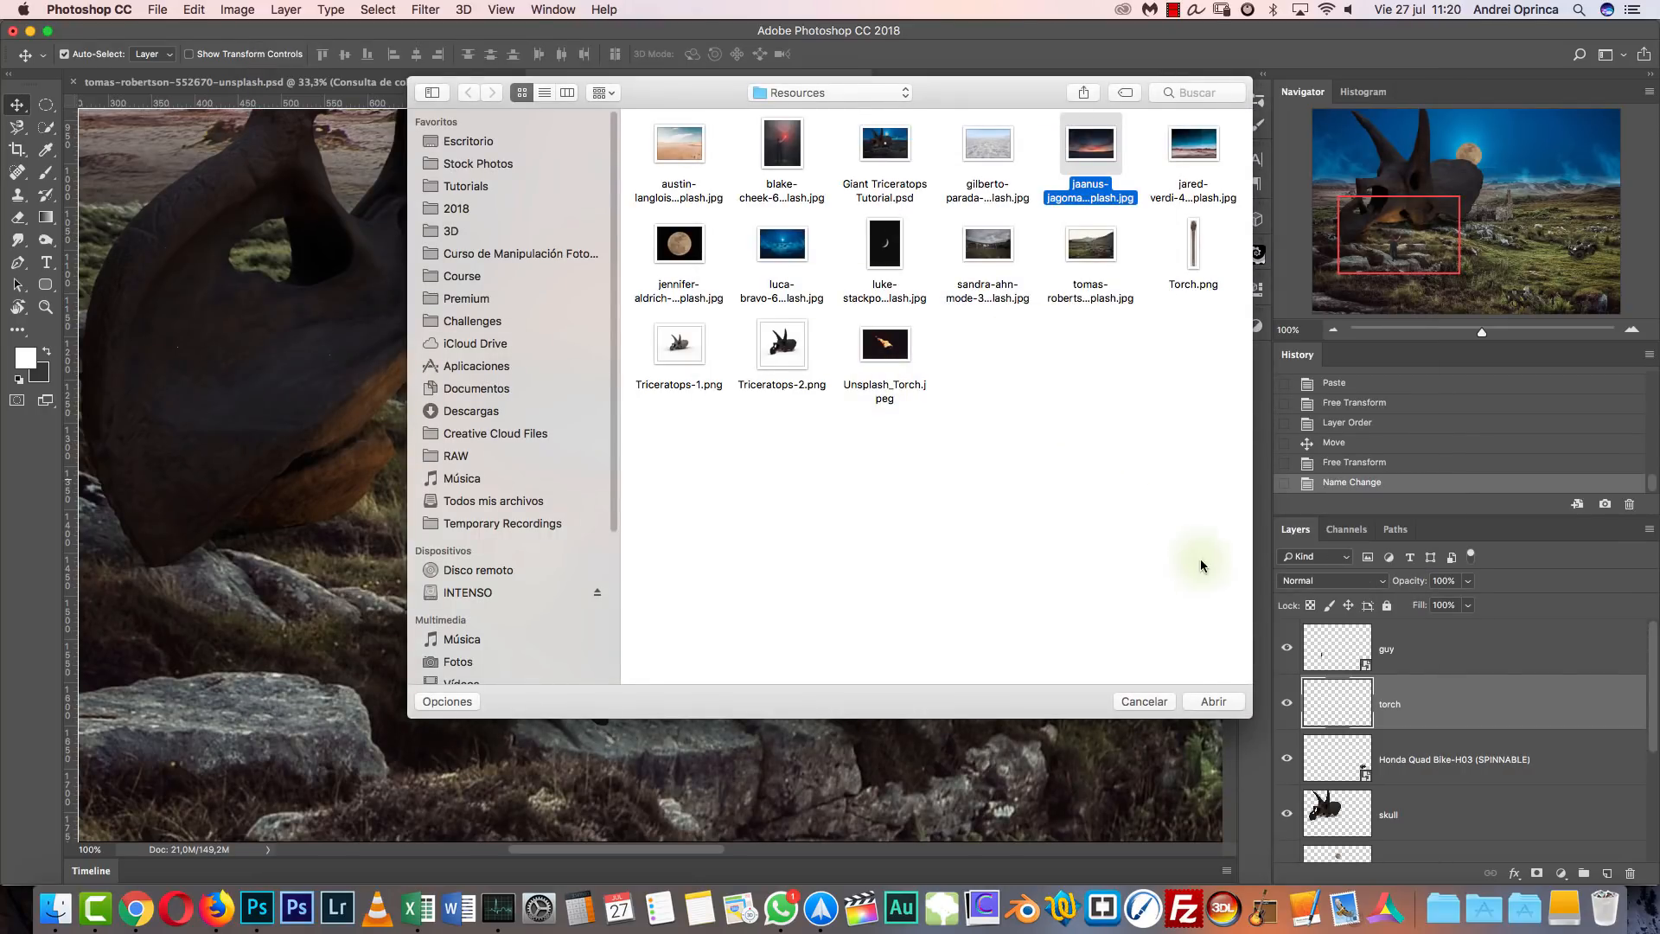
click(1213, 701)
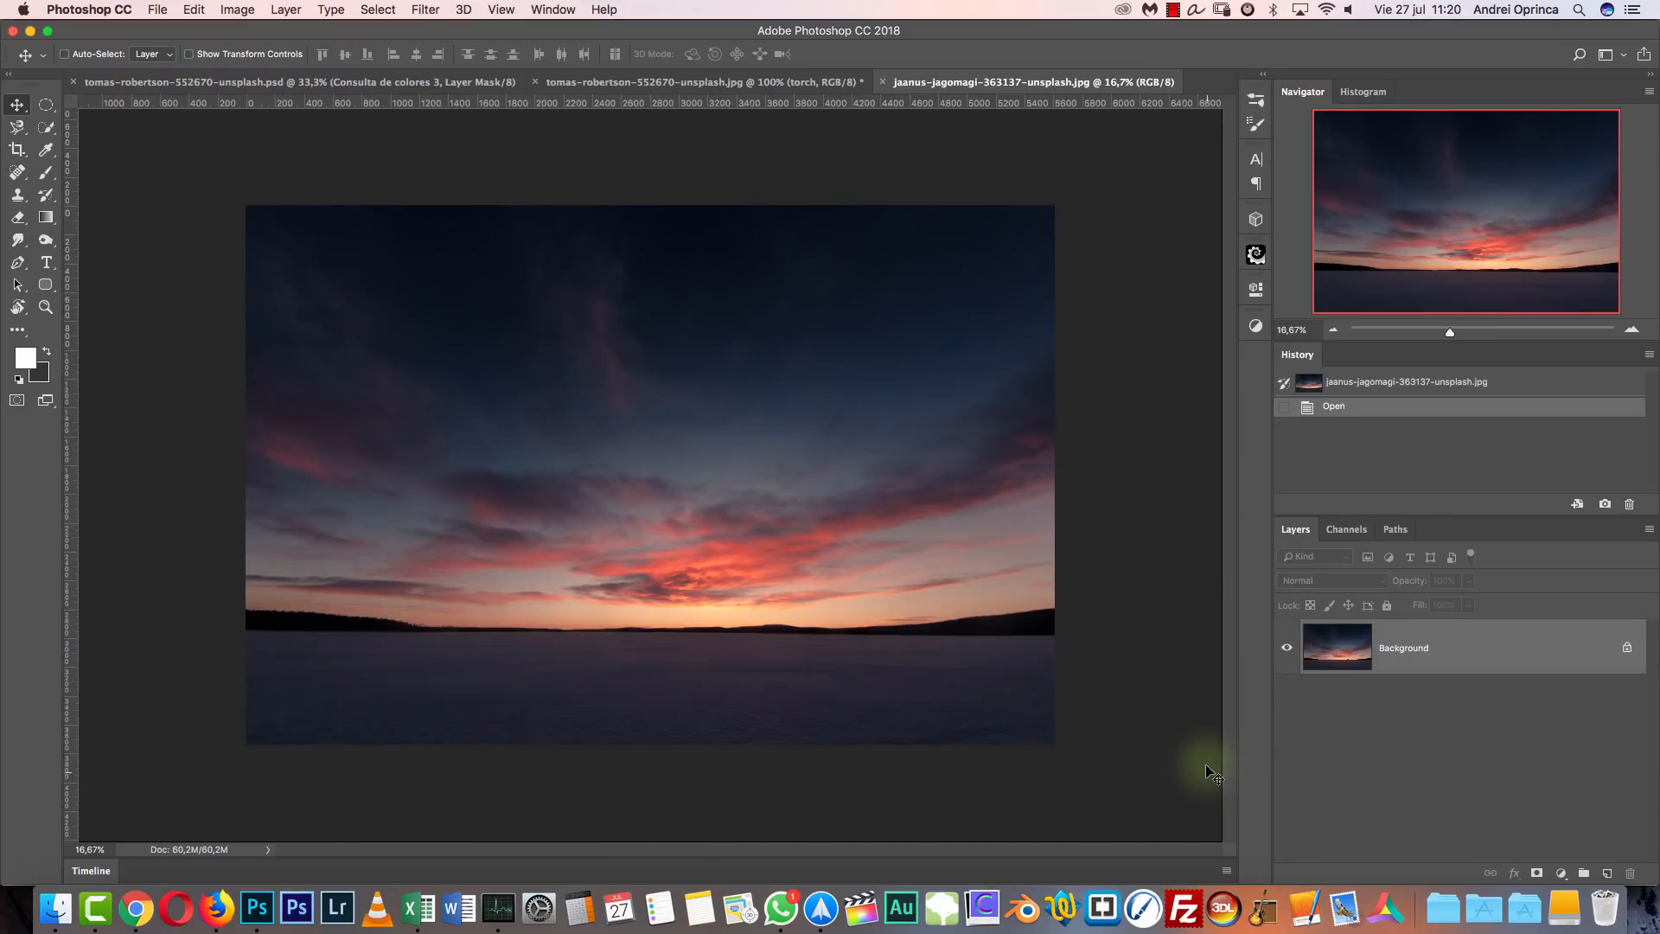
key(super+w)
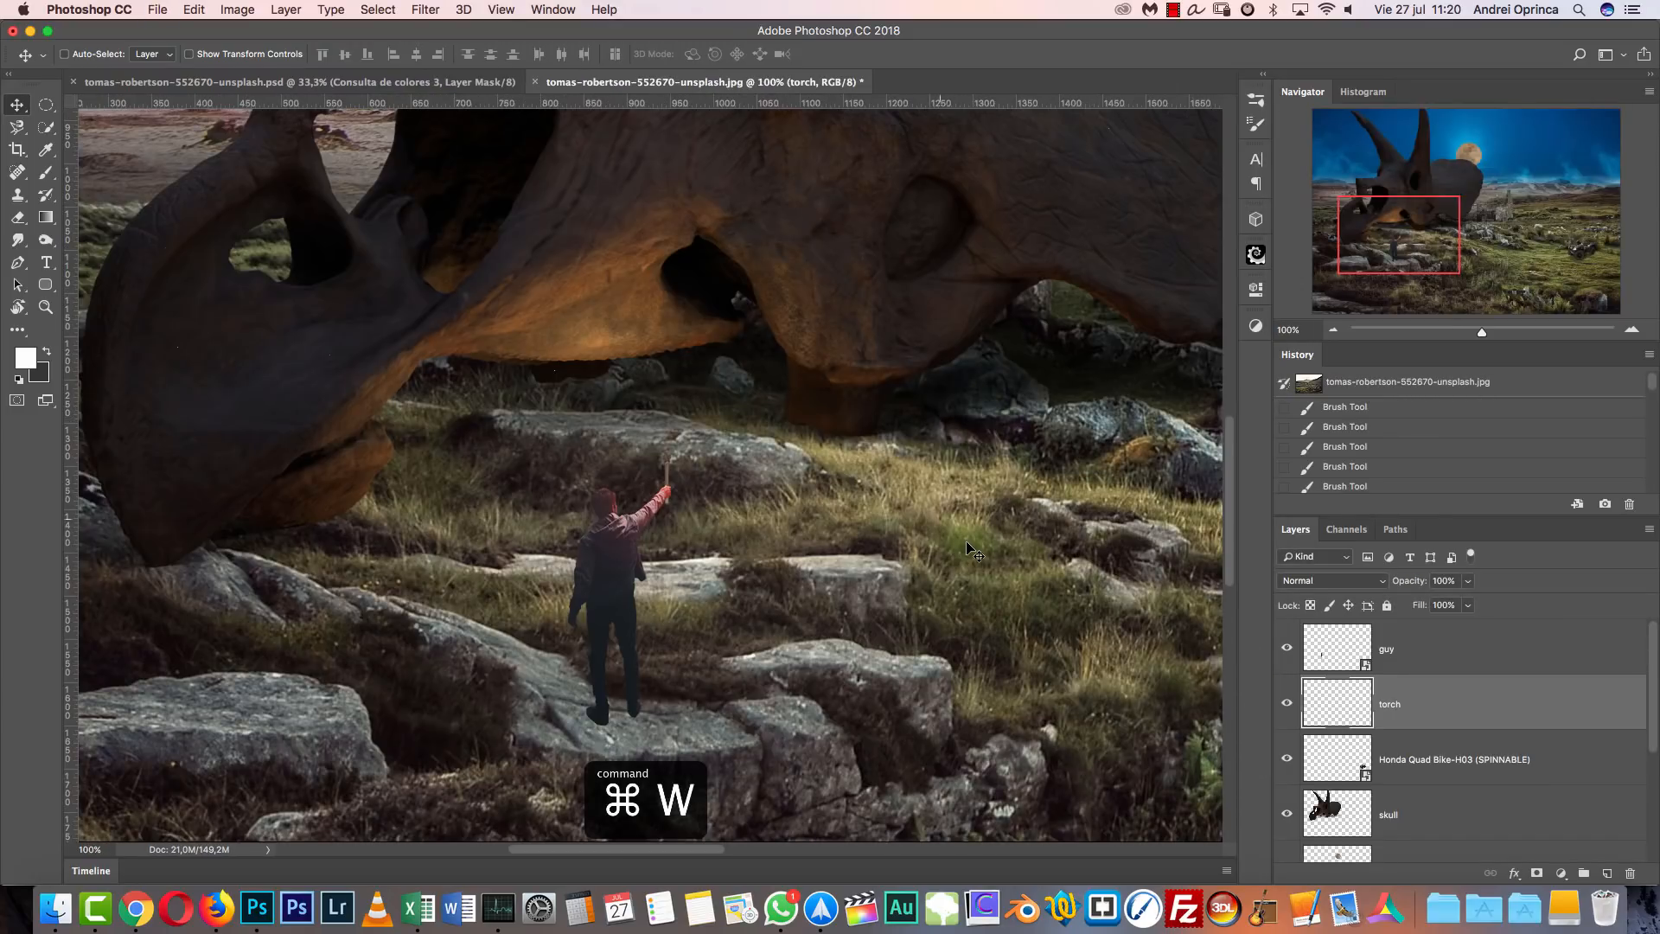
Open Unsplash_Torch.jpeg from the Resources folder.
key(super+o)
click(882, 348)
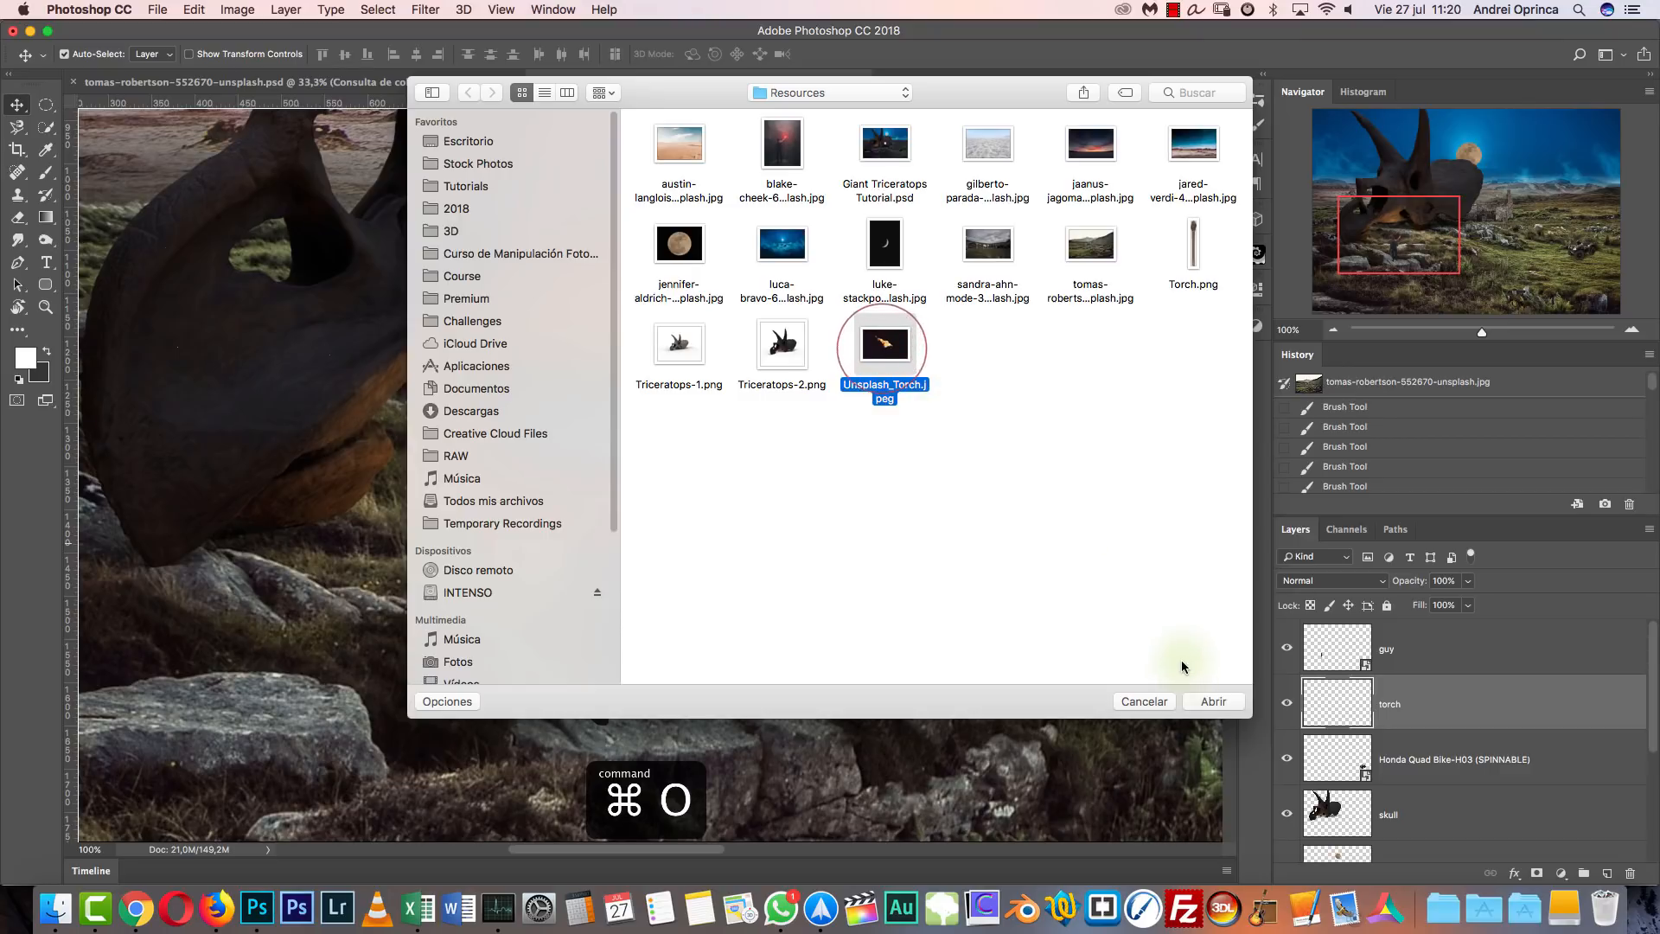
click(1213, 702)
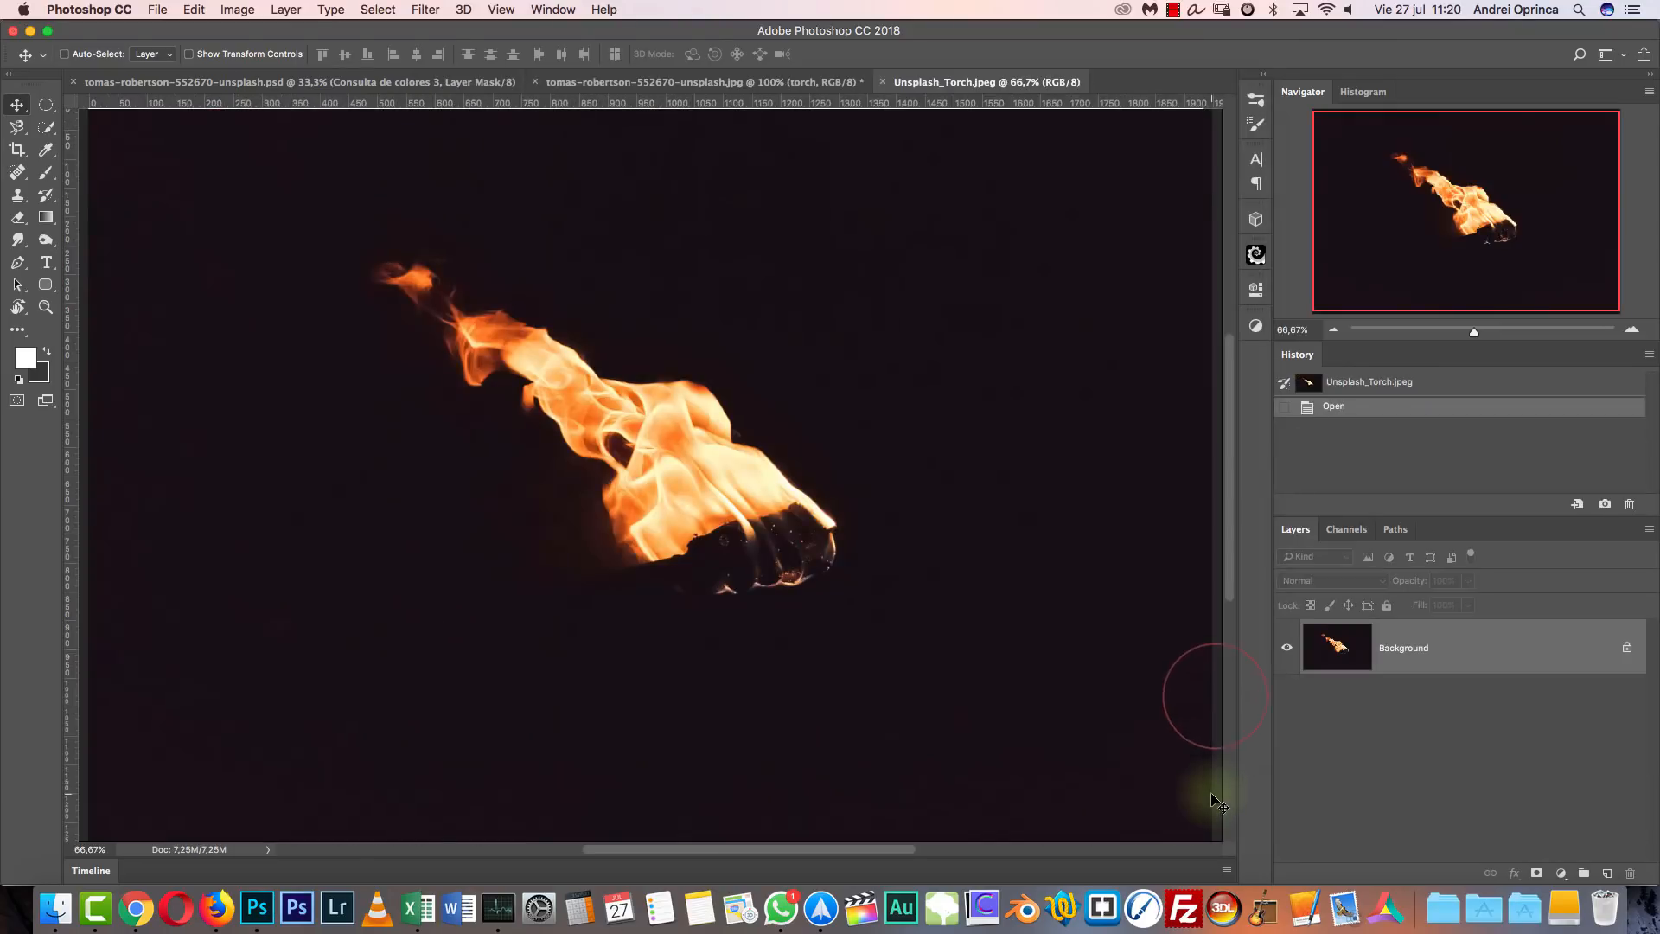
Cut a rectangular area around the whole flame and close Unsplash_Torch.jpeg without saving.
click(52, 109)
click(98, 106)
drag(344, 205, 935, 633)
key(cmd+x)
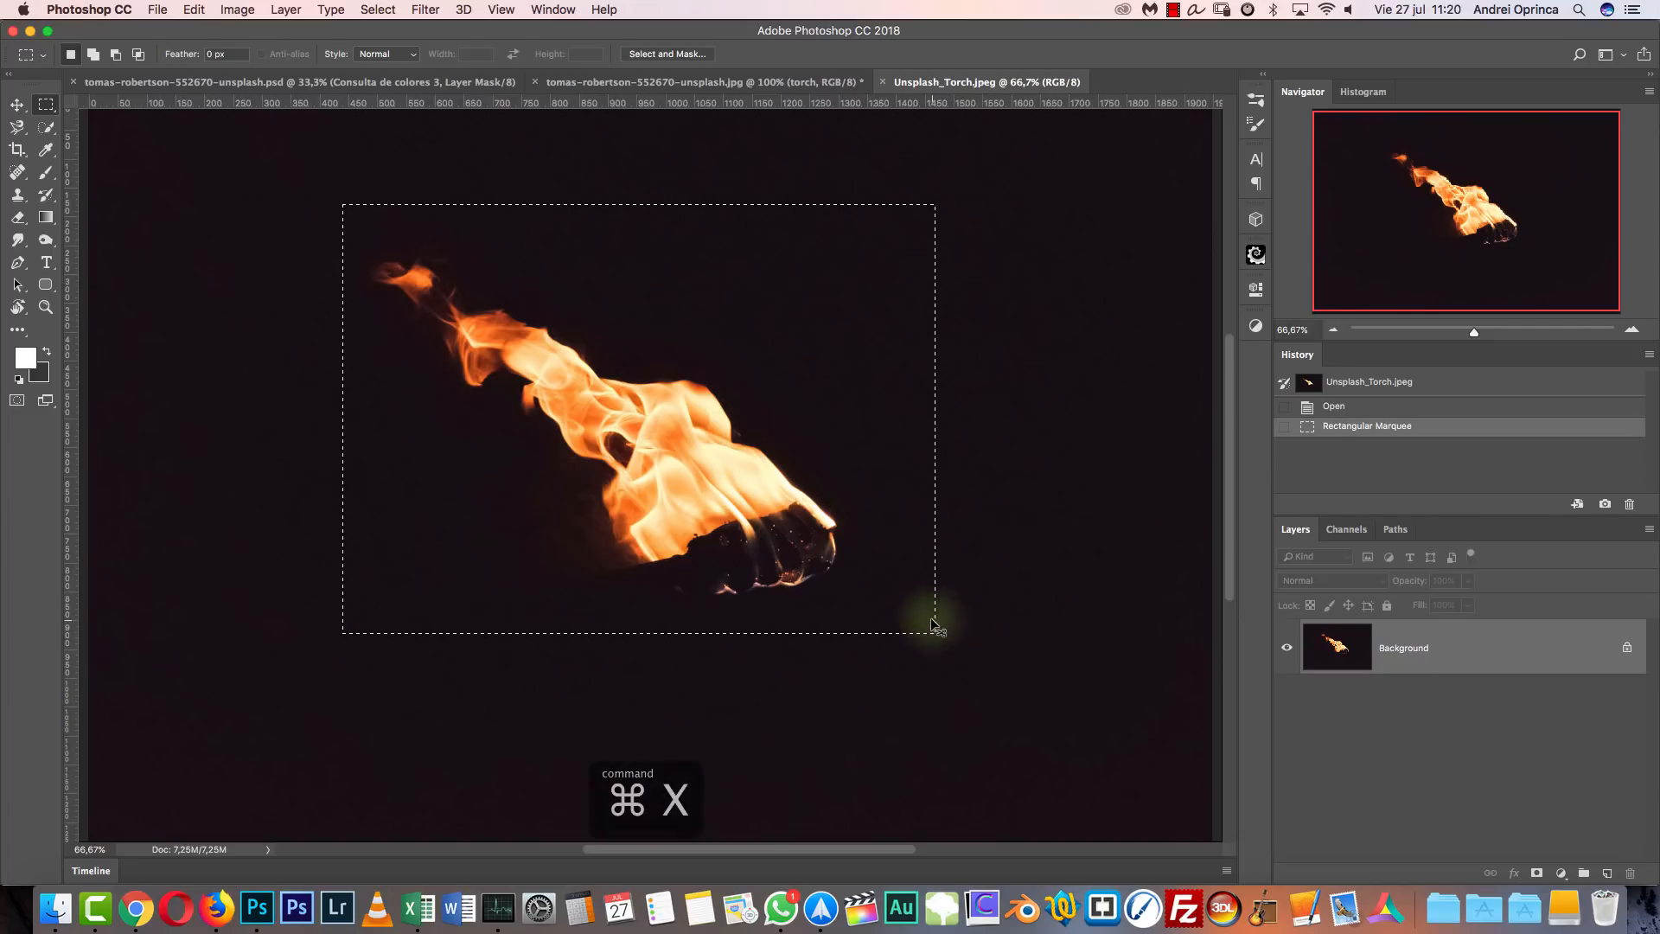
key(cmd+w)
click(790, 309)
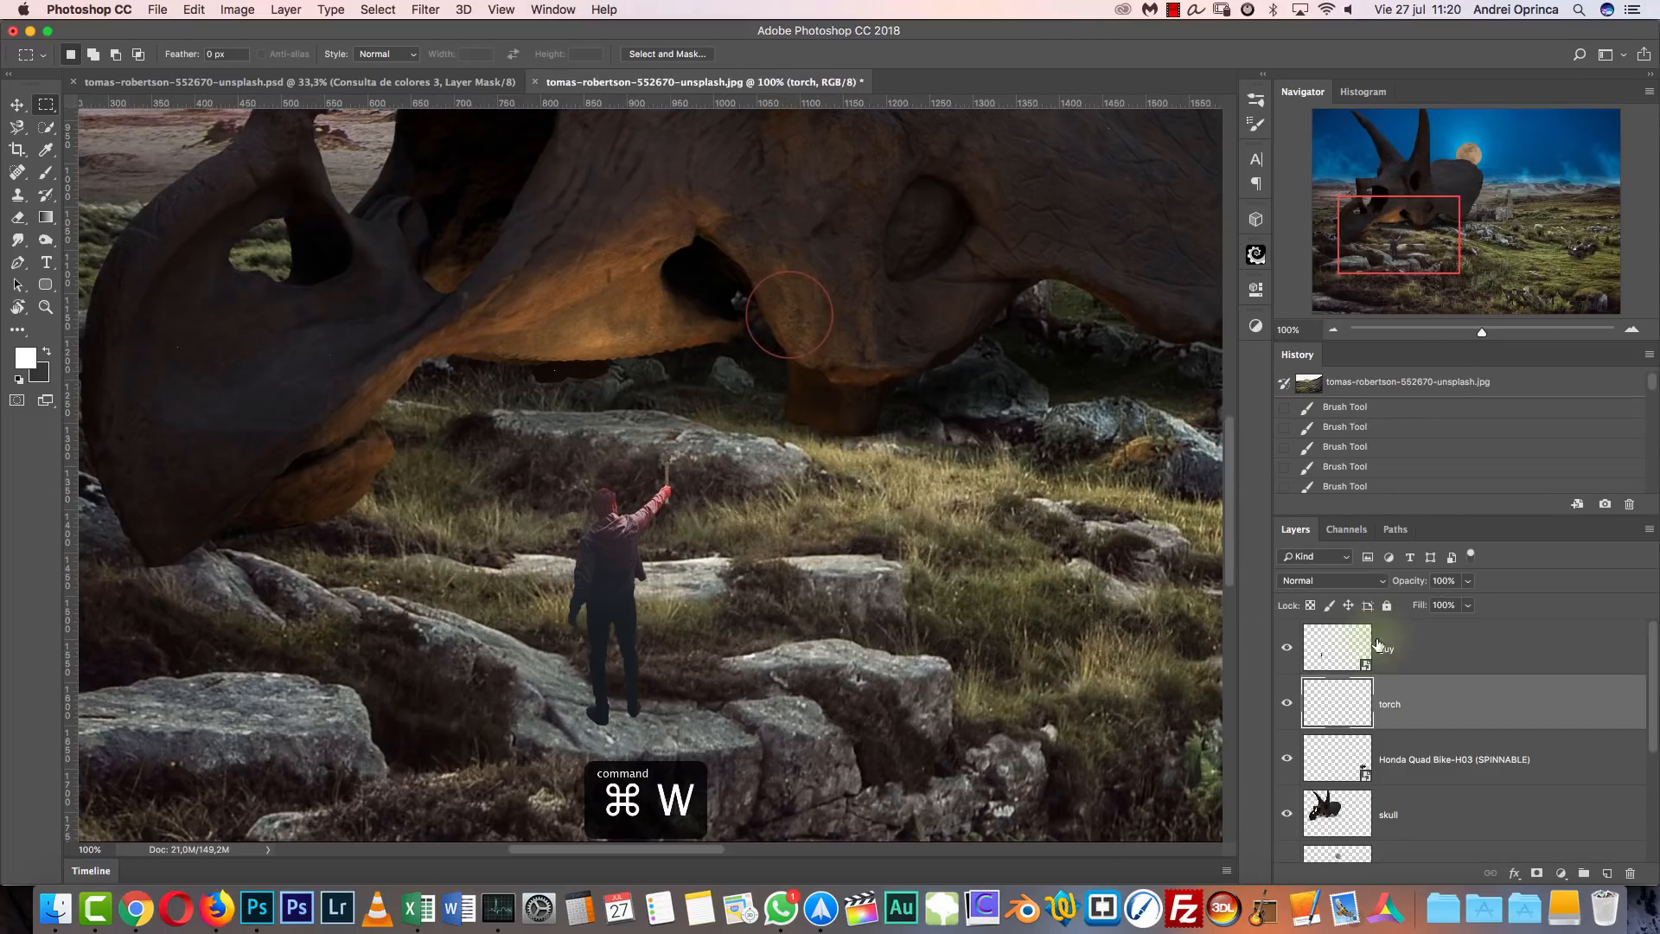
Paste the flame above the guy layer and scale it down around the man's upper body.
click(1431, 670)
key(super+v)
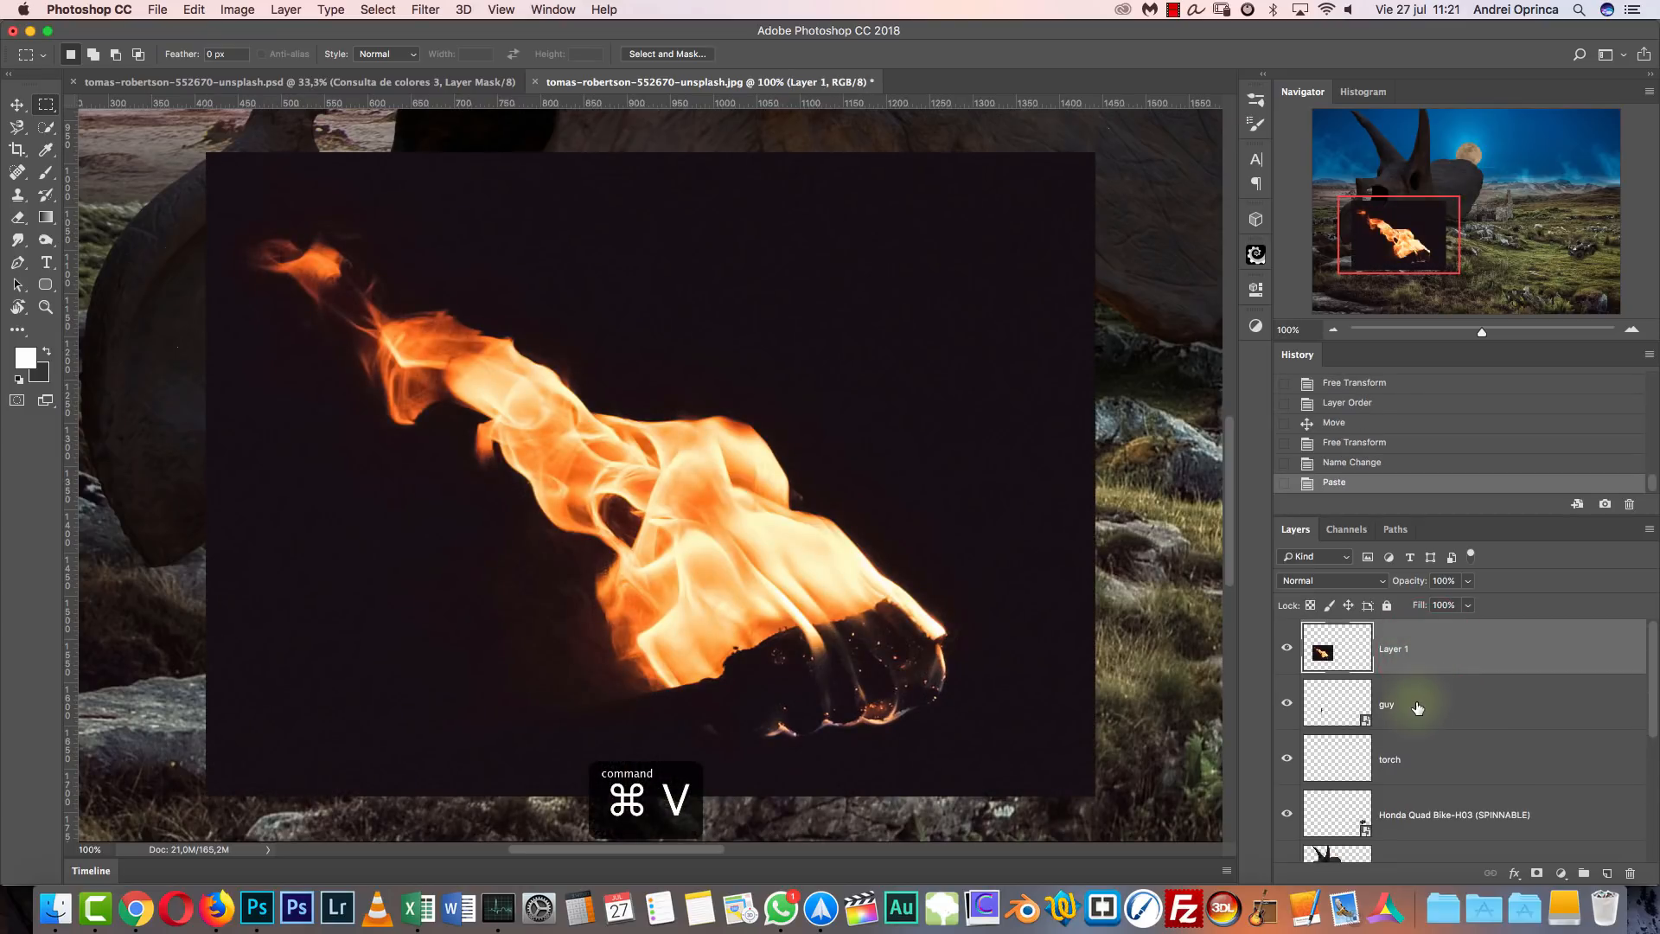
key(super+t)
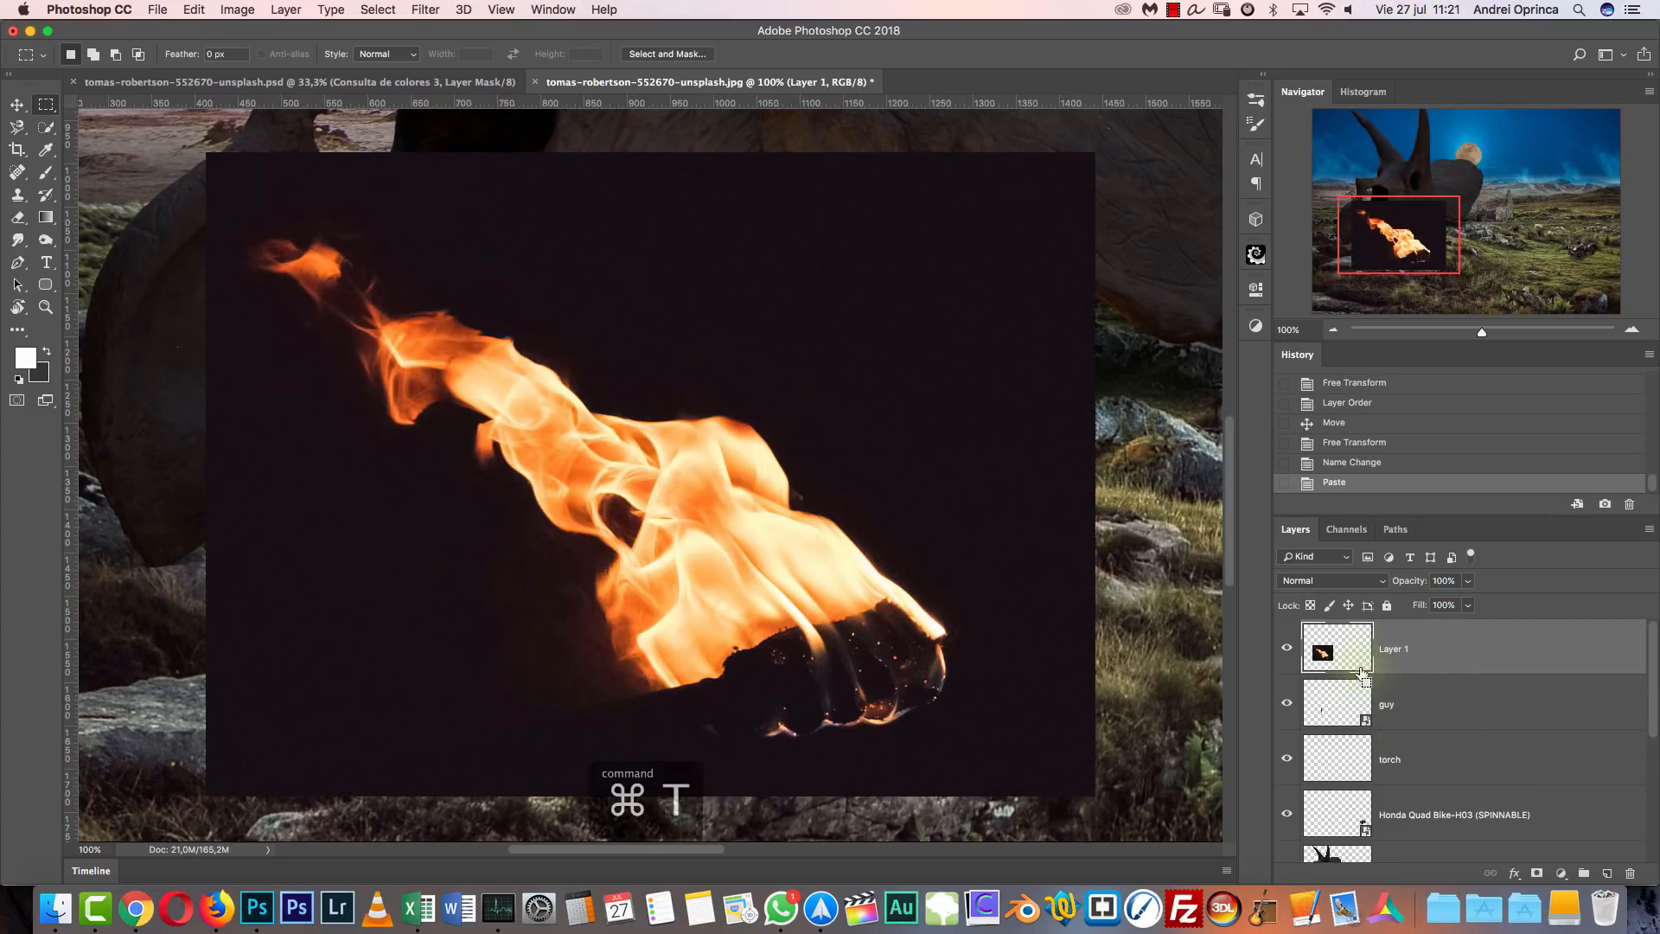
drag(1095, 152, 886, 422)
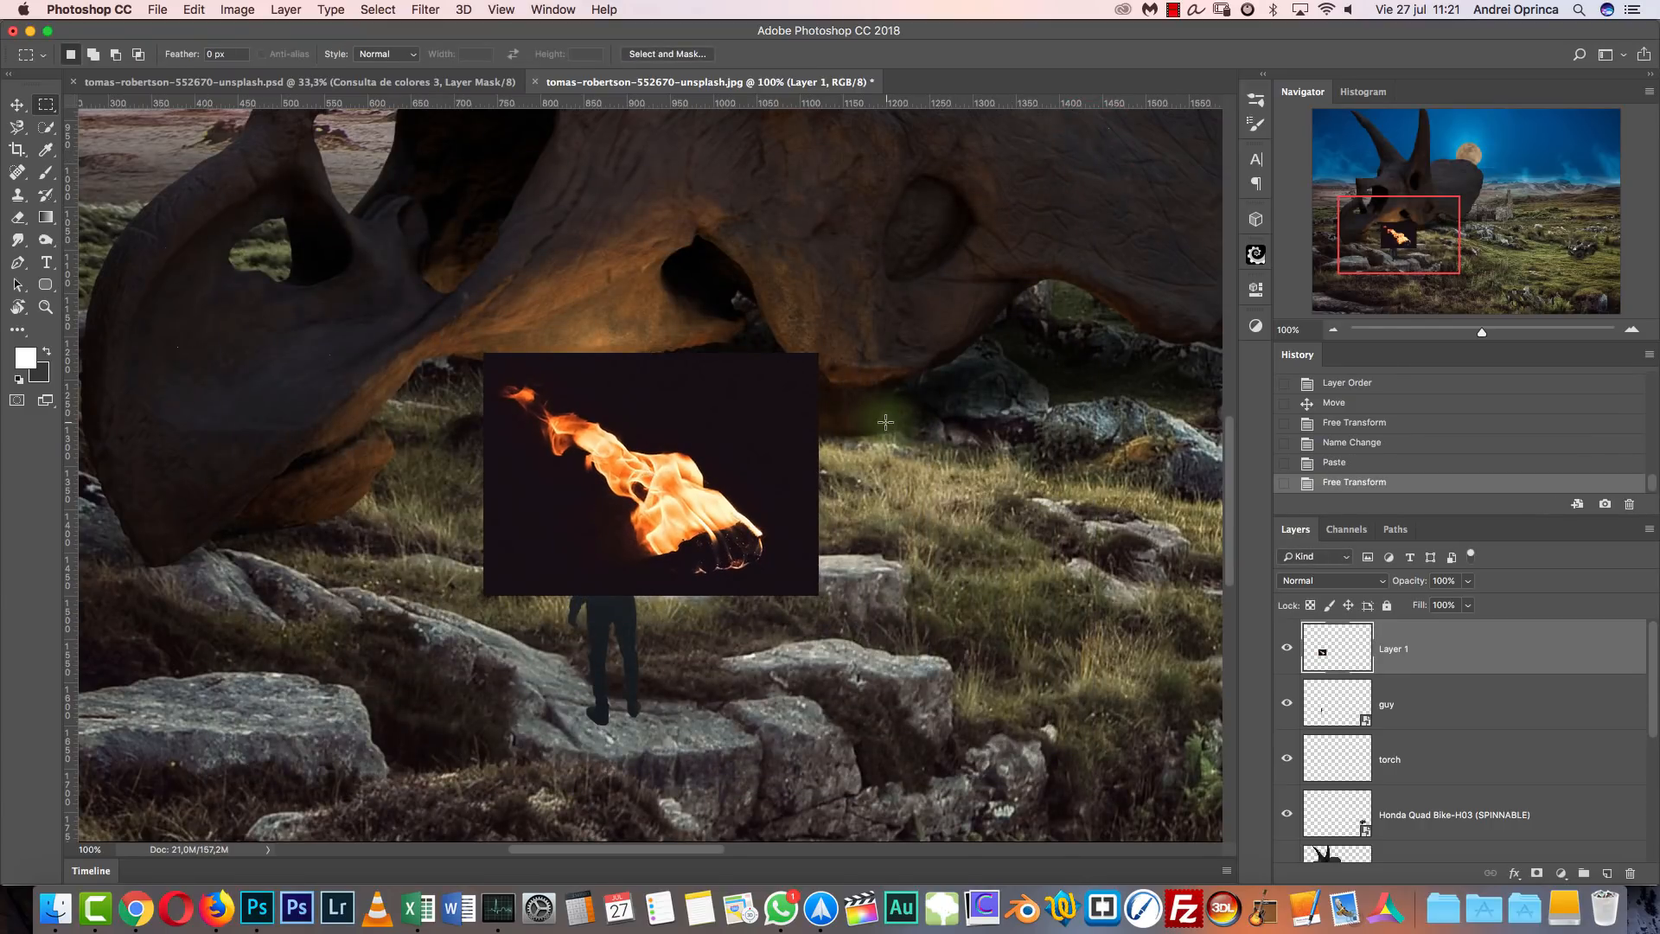
Set the flame layer's blending mode to Screen.
click(1355, 582)
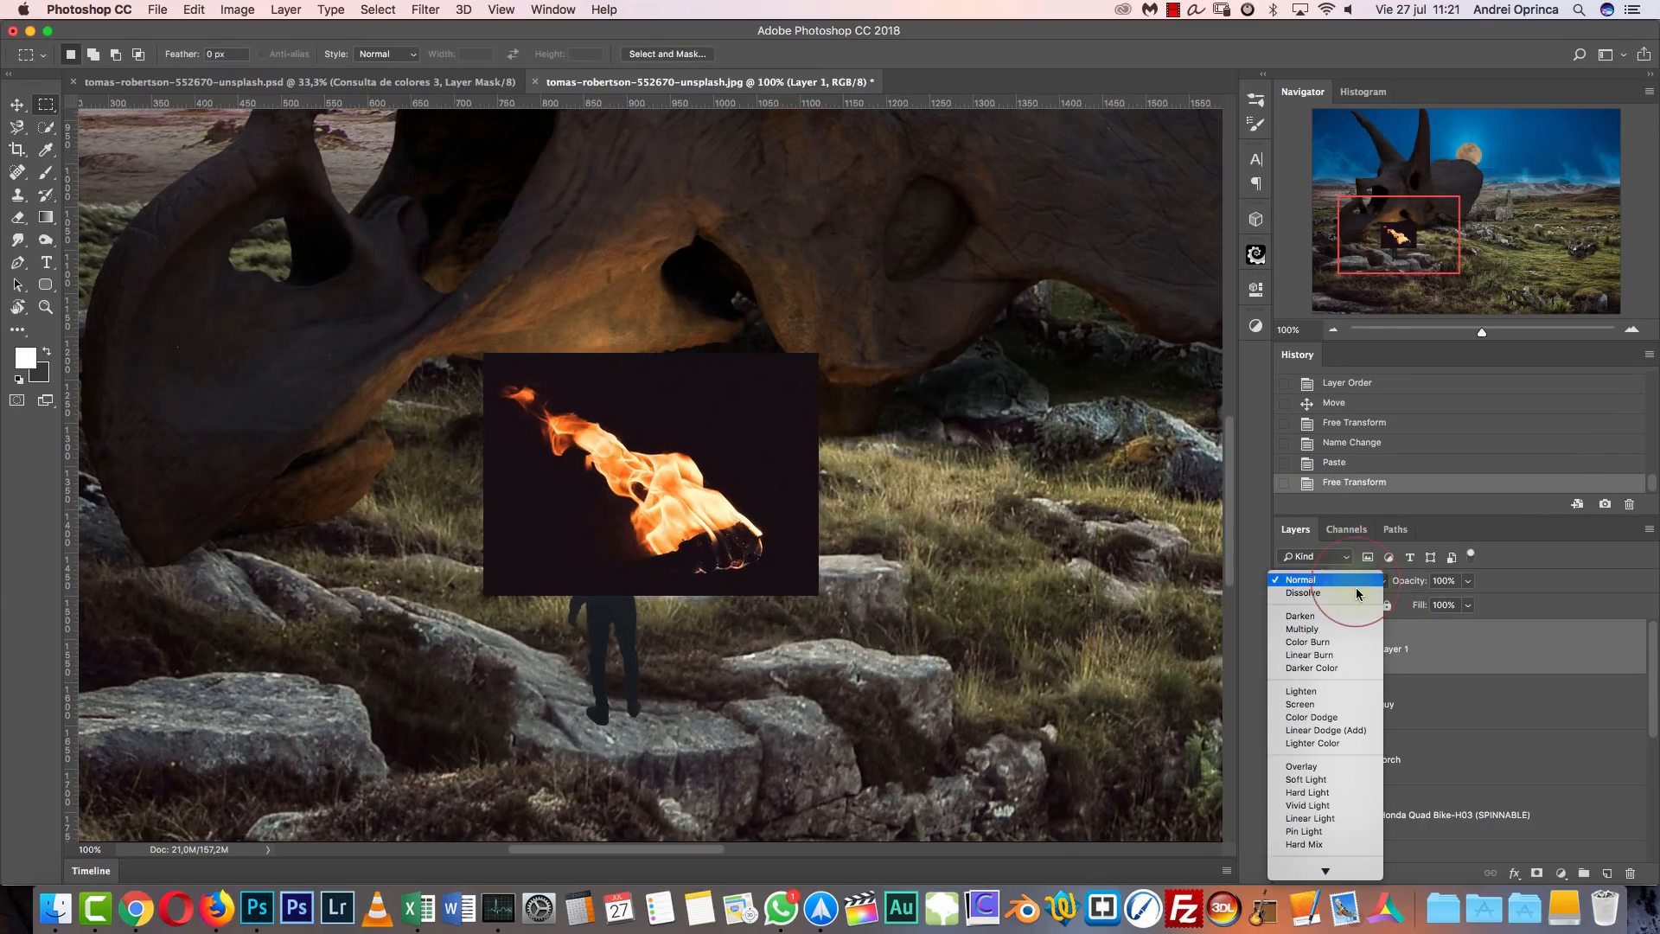
click(1429, 645)
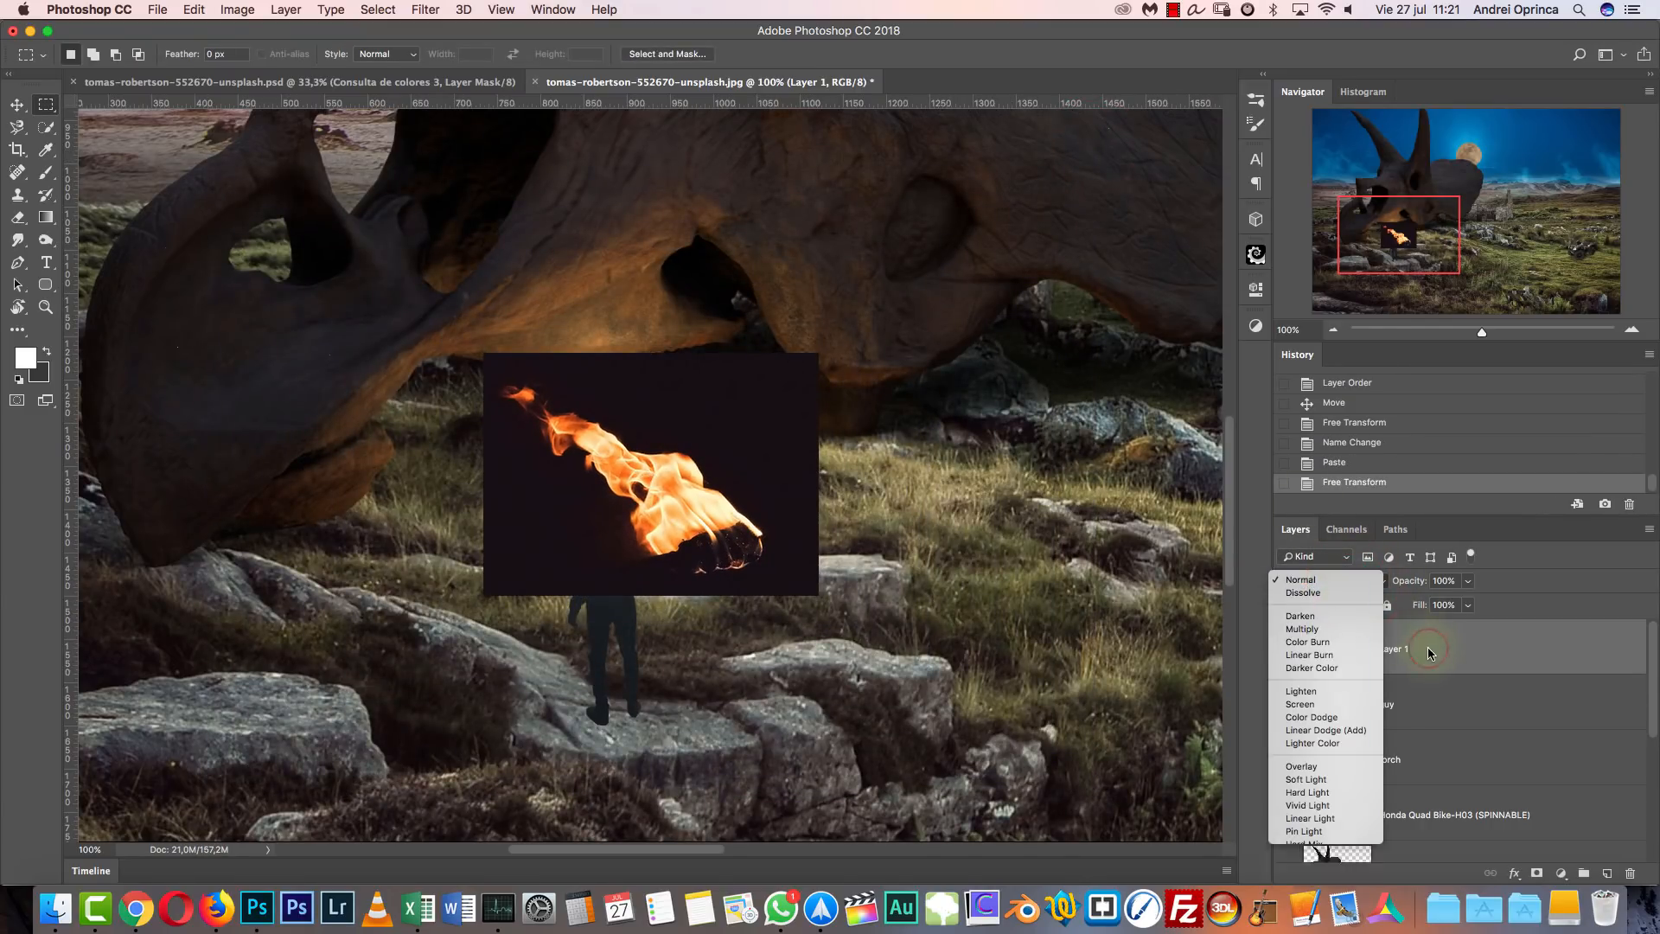
click(1633, 332)
click(1632, 332)
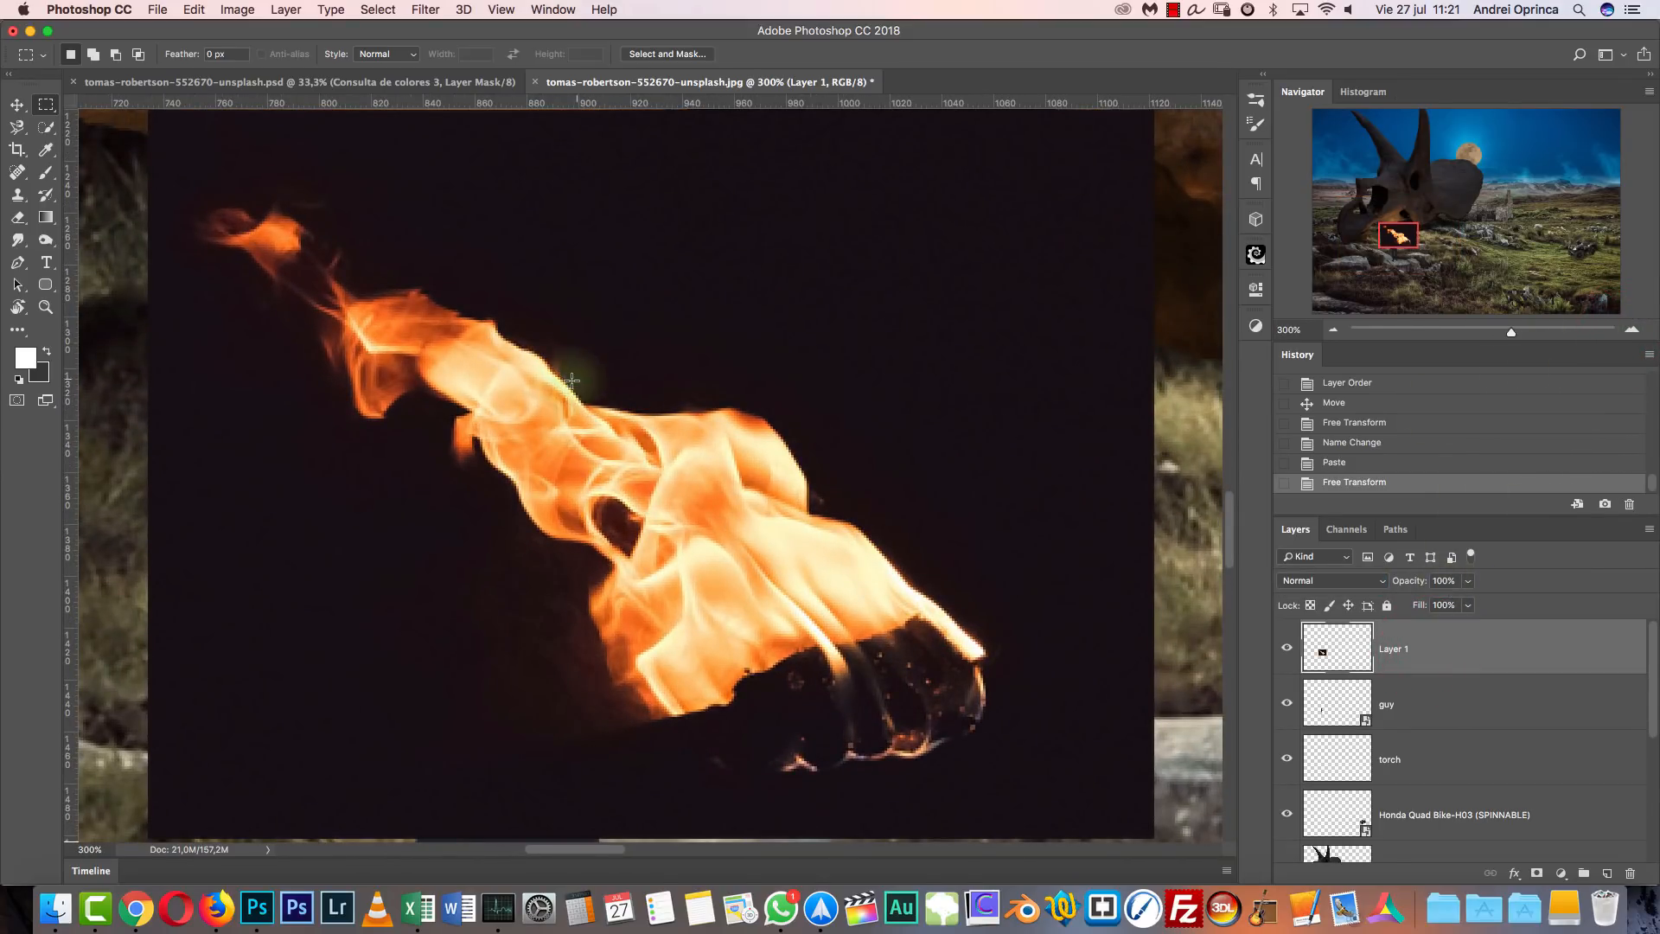
click(1332, 580)
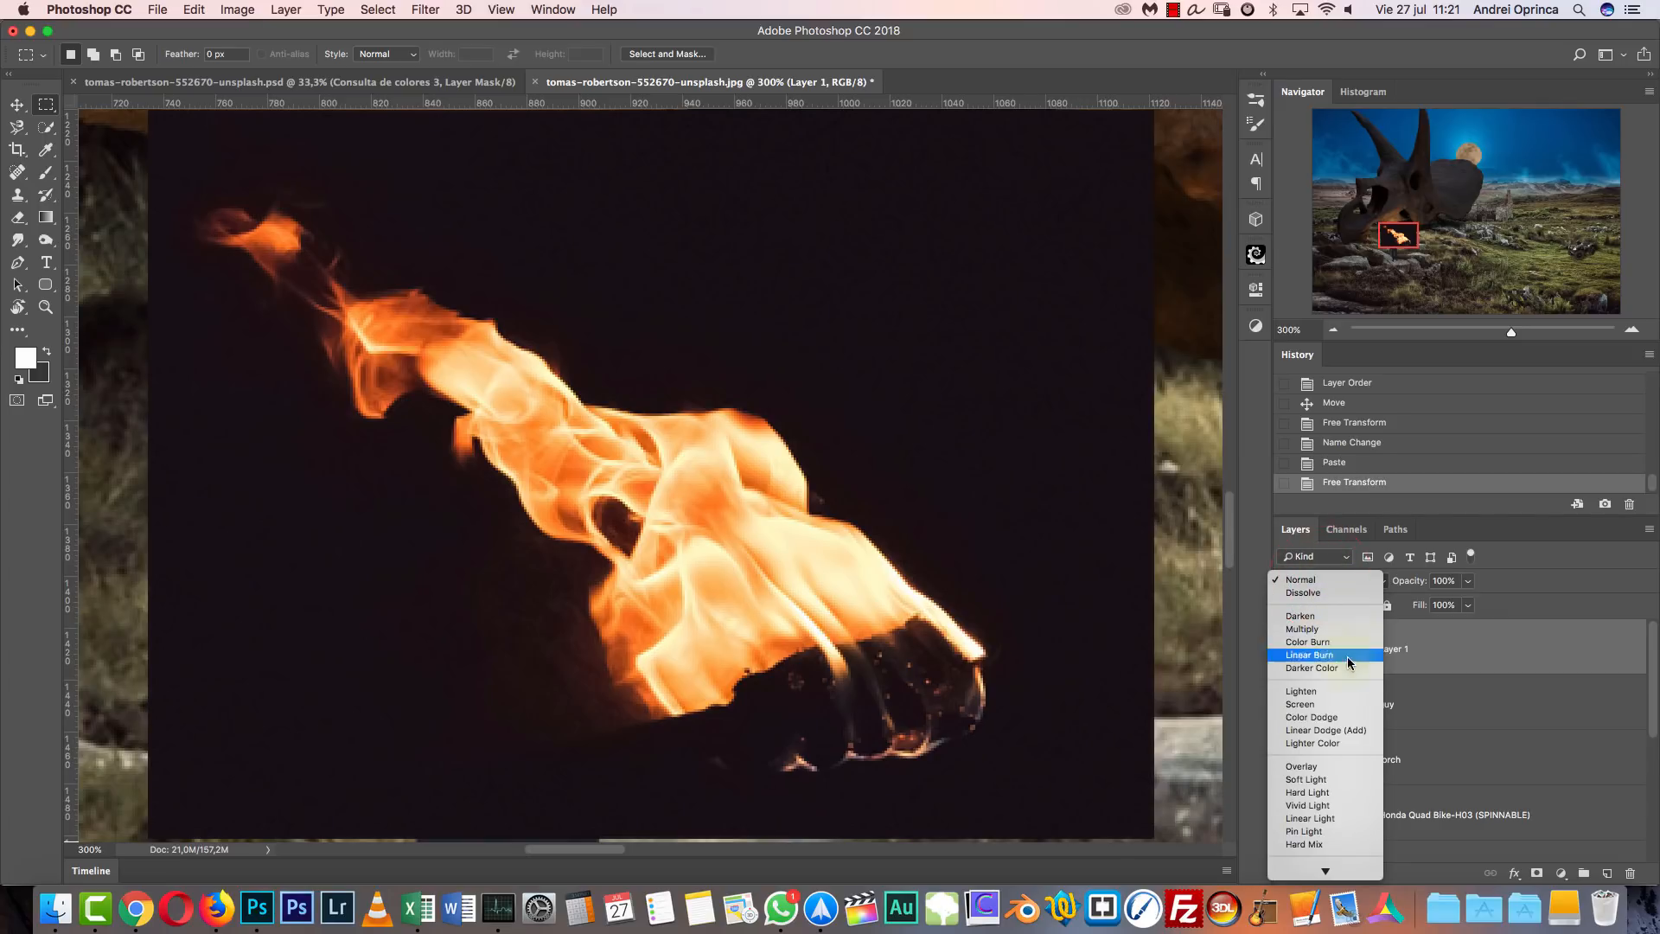
click(1320, 706)
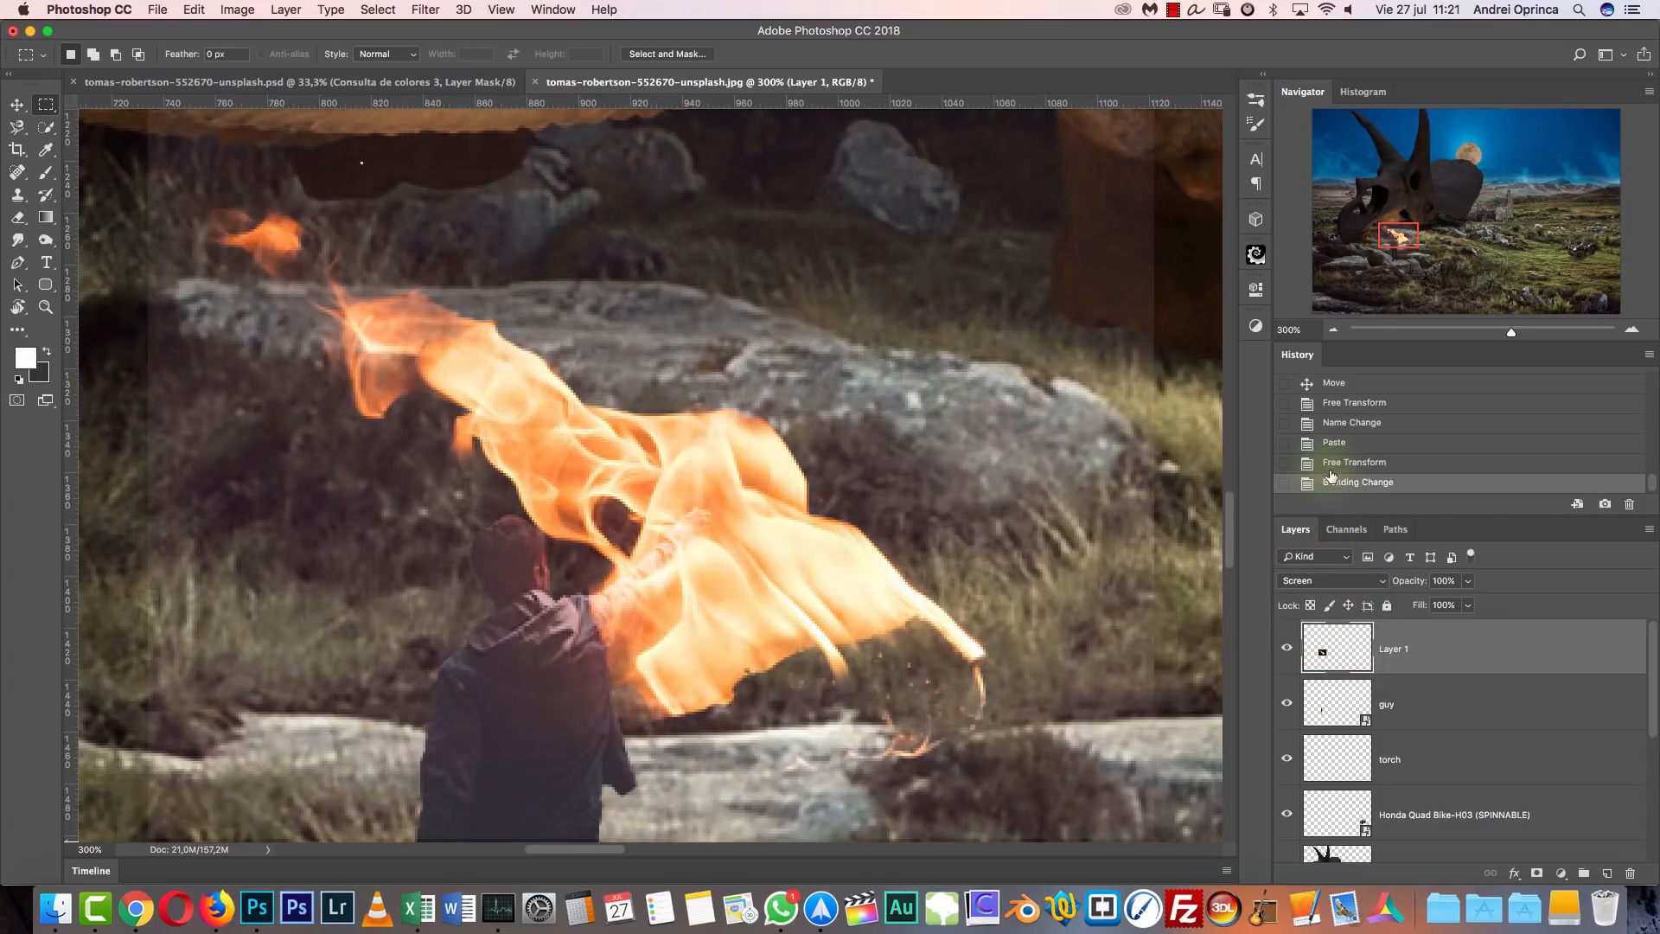
Move the flame clear of the man, up and to the right of the torch, and rename its layer flame.
click(1332, 334)
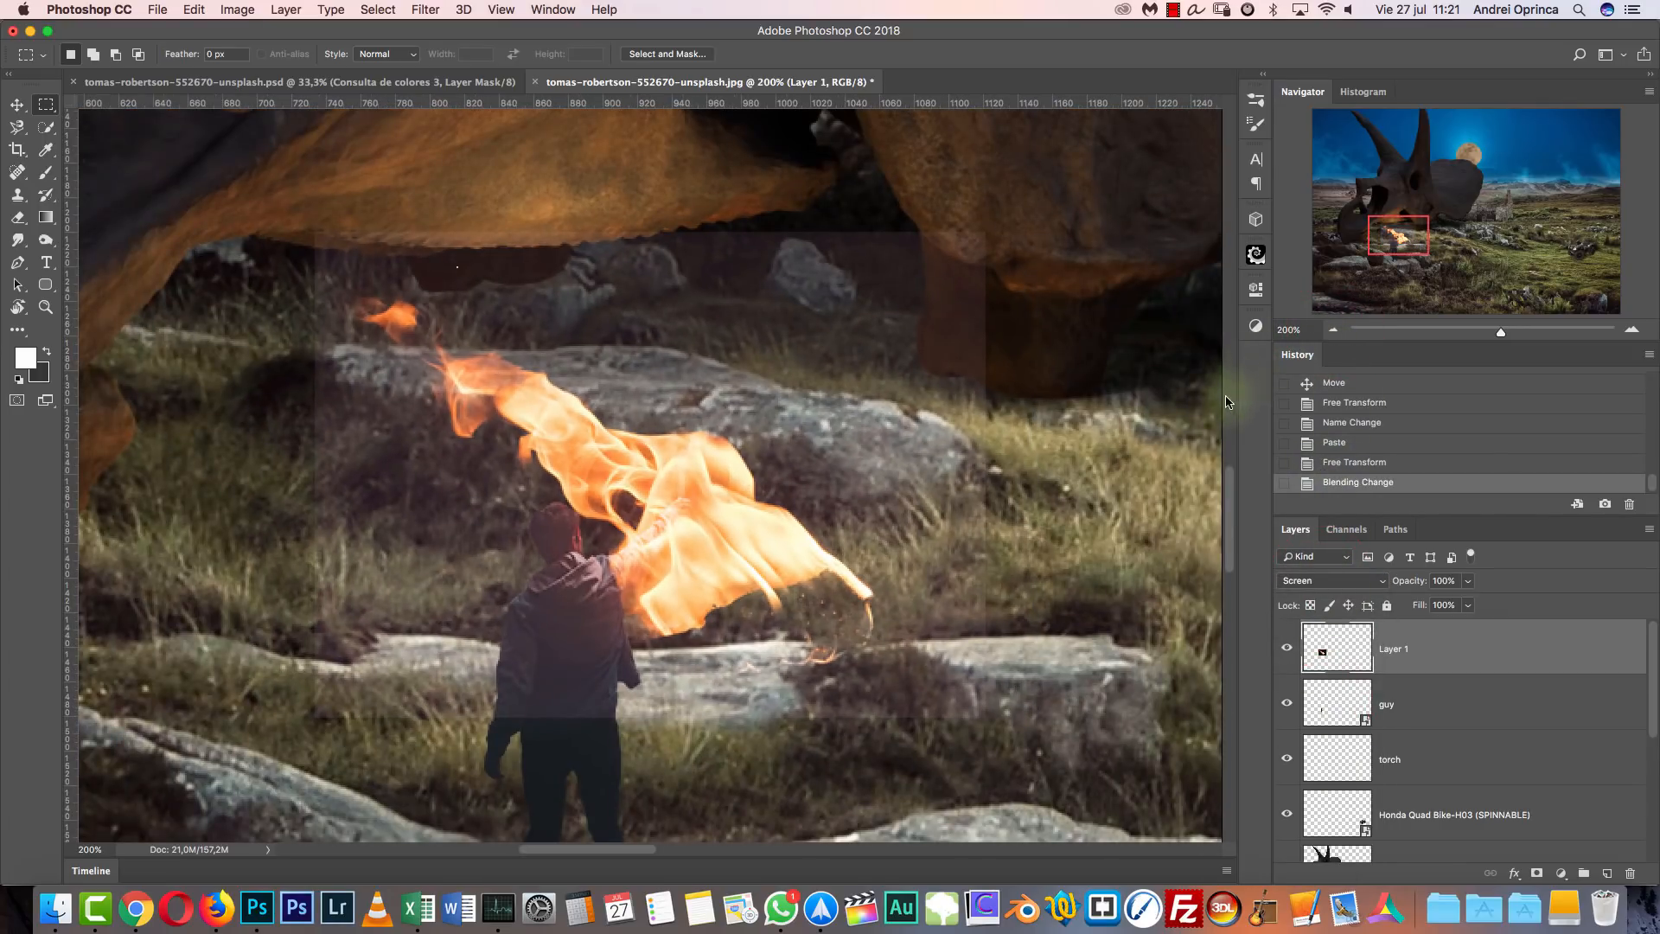
key(v)
drag(852, 491, 1126, 378)
drag(1055, 386, 832, 565)
key(super+r)
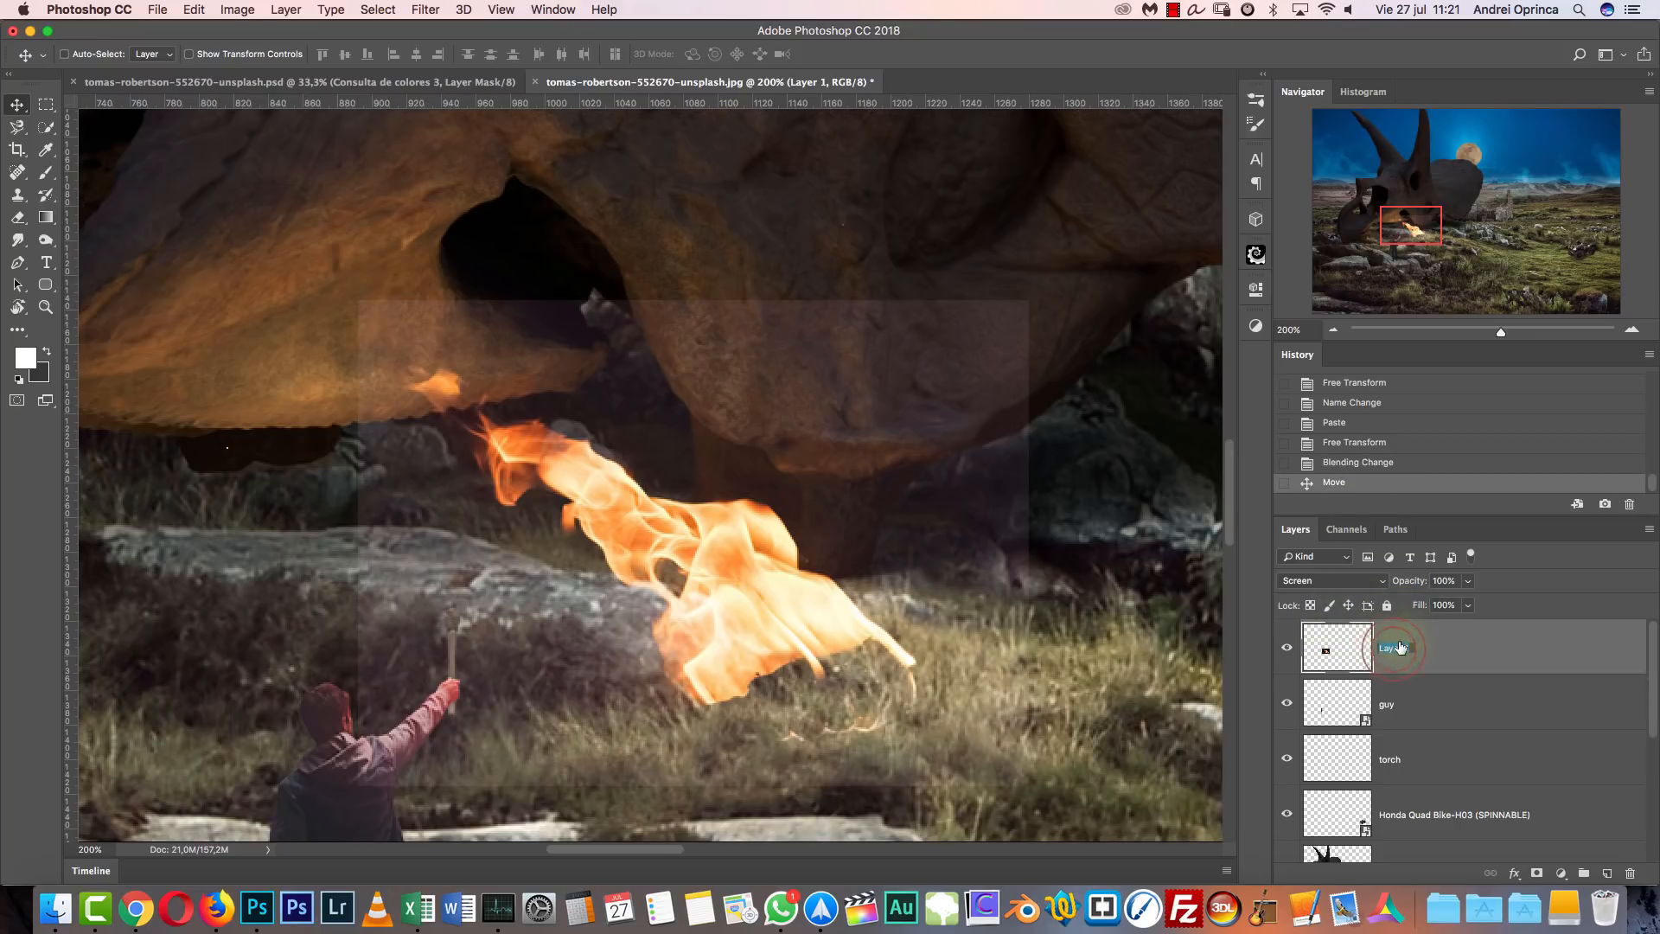
key(Return)
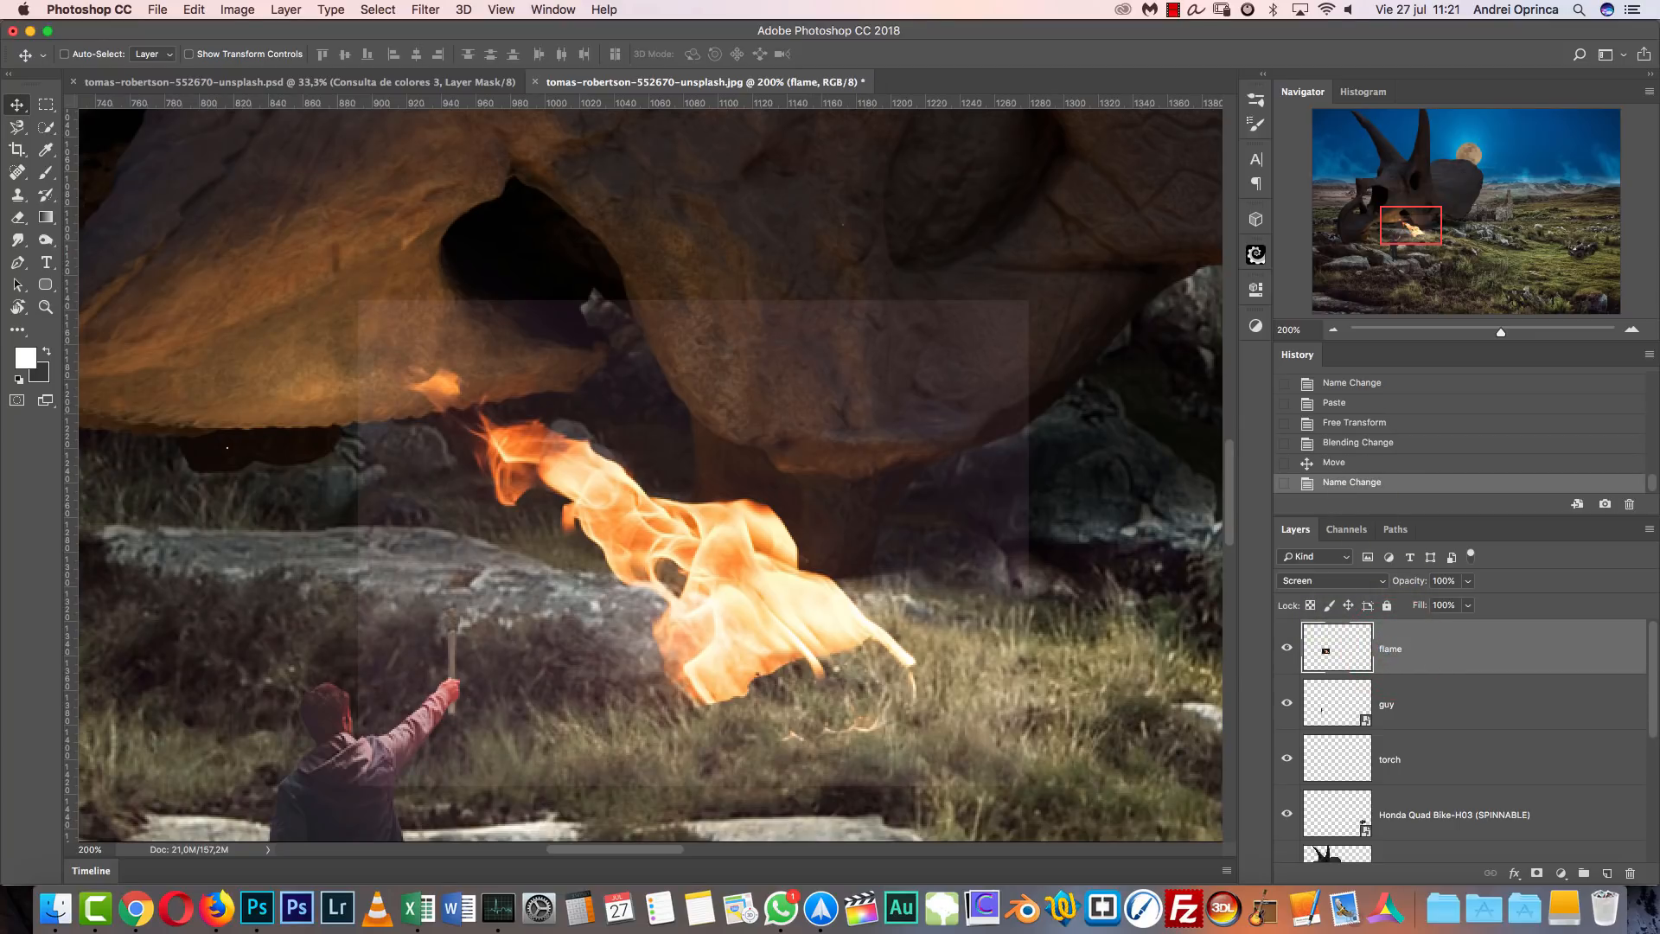
Apply Levels to the flame layer with the black input level at 33.
key(super+l)
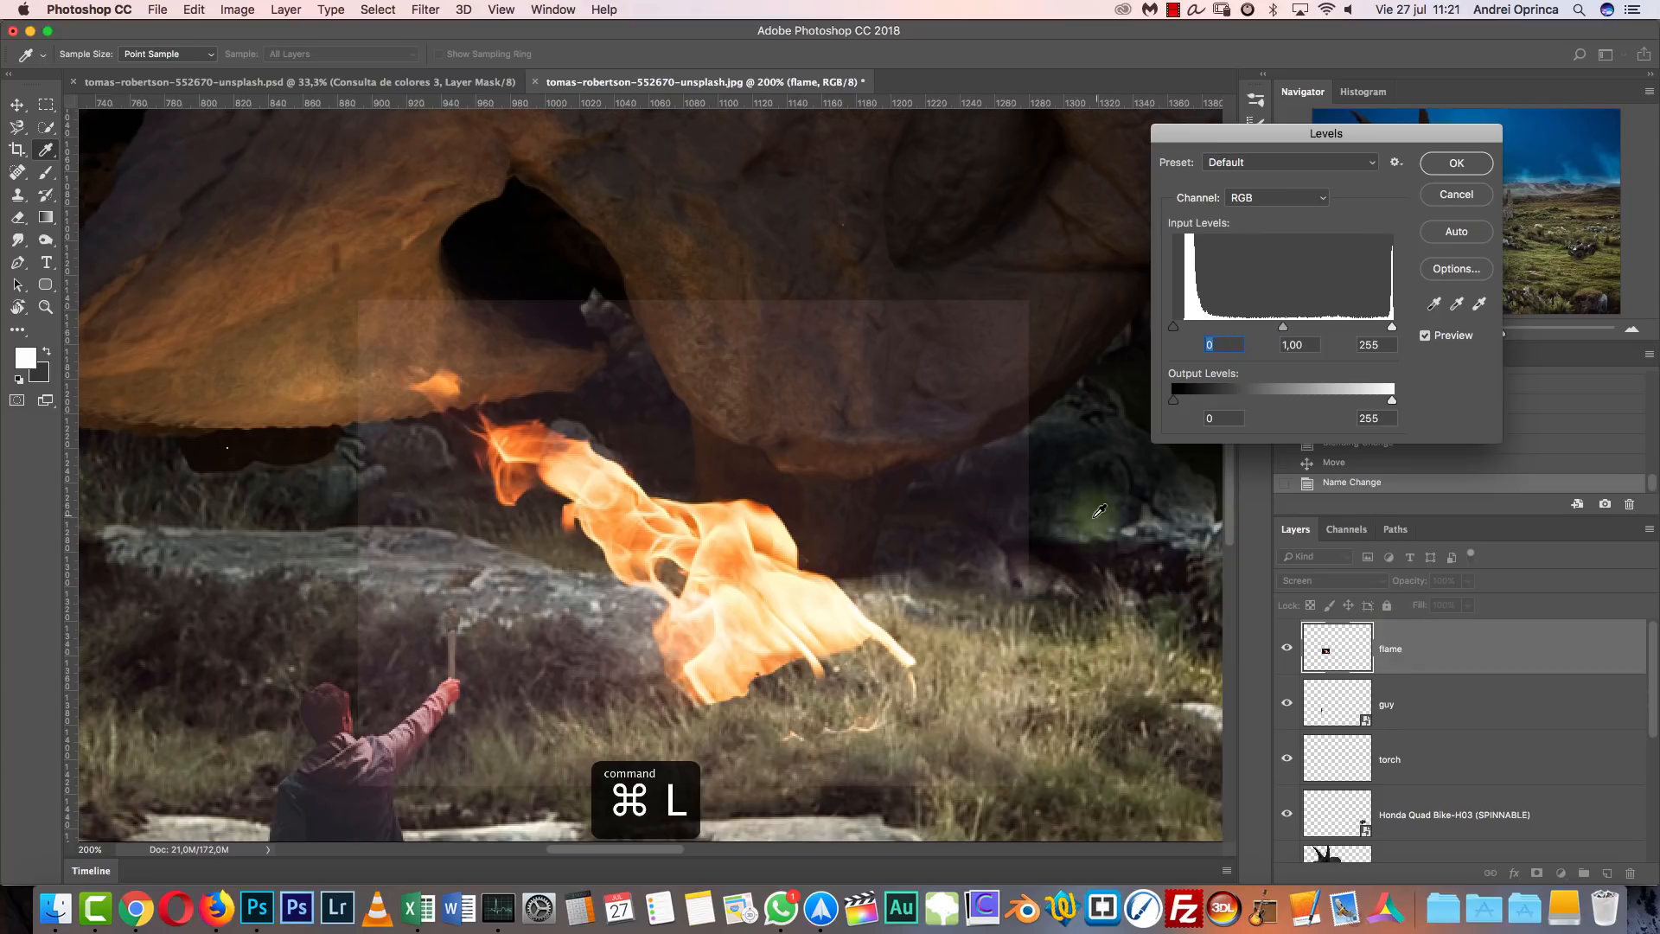
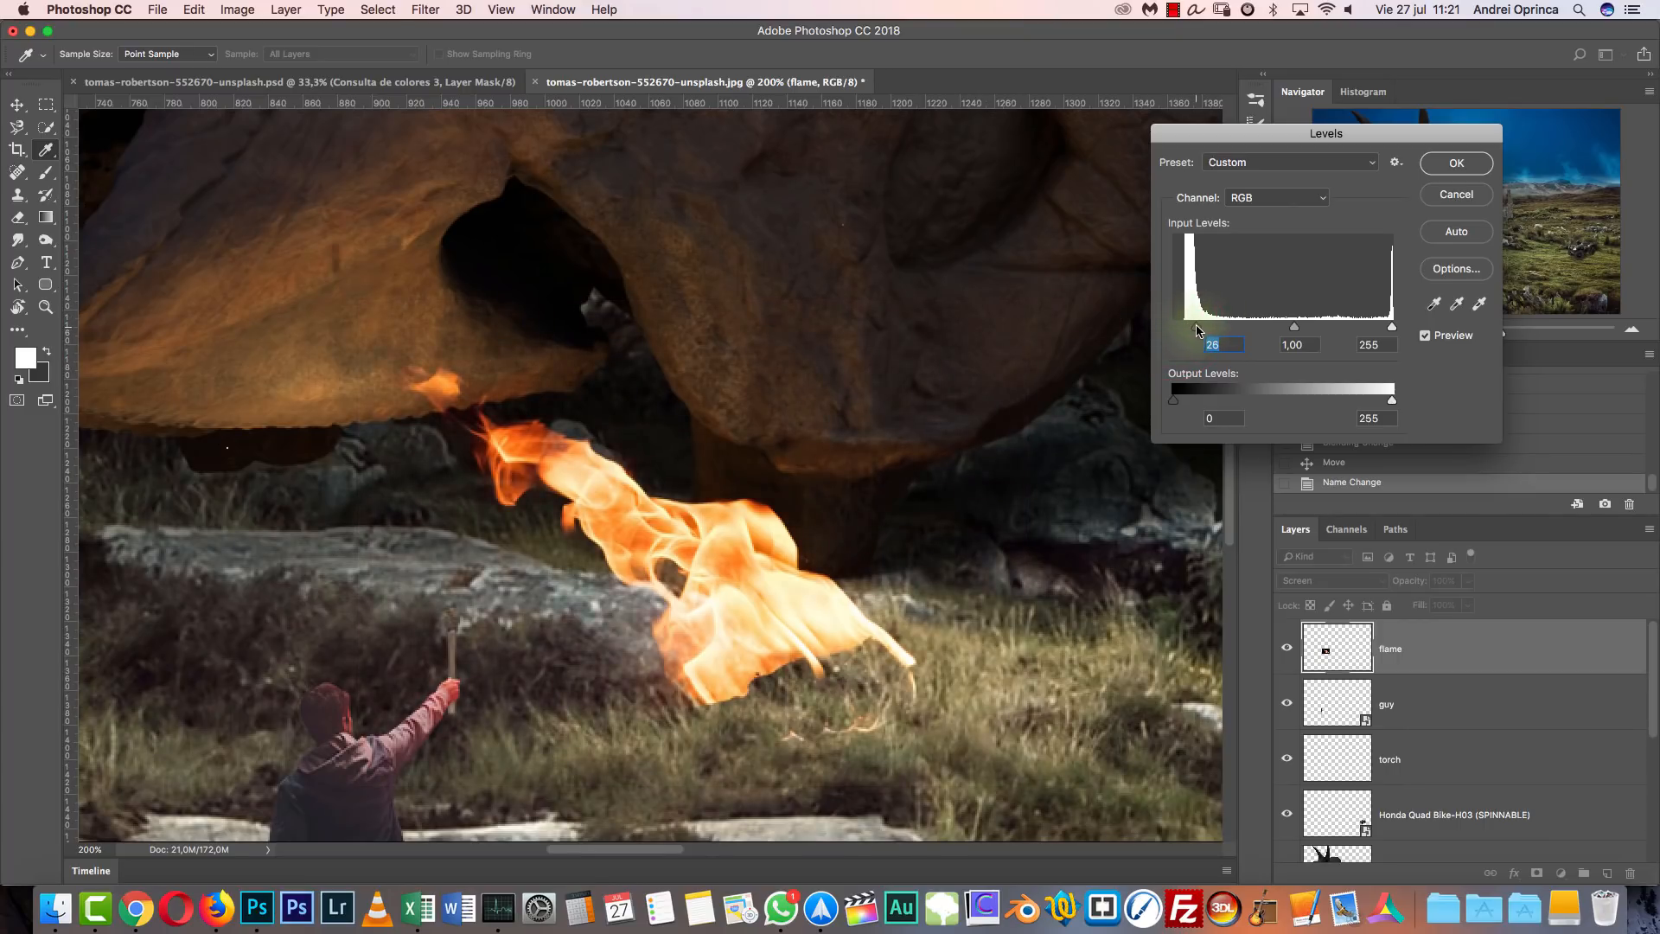
drag(1200, 331, 1203, 330)
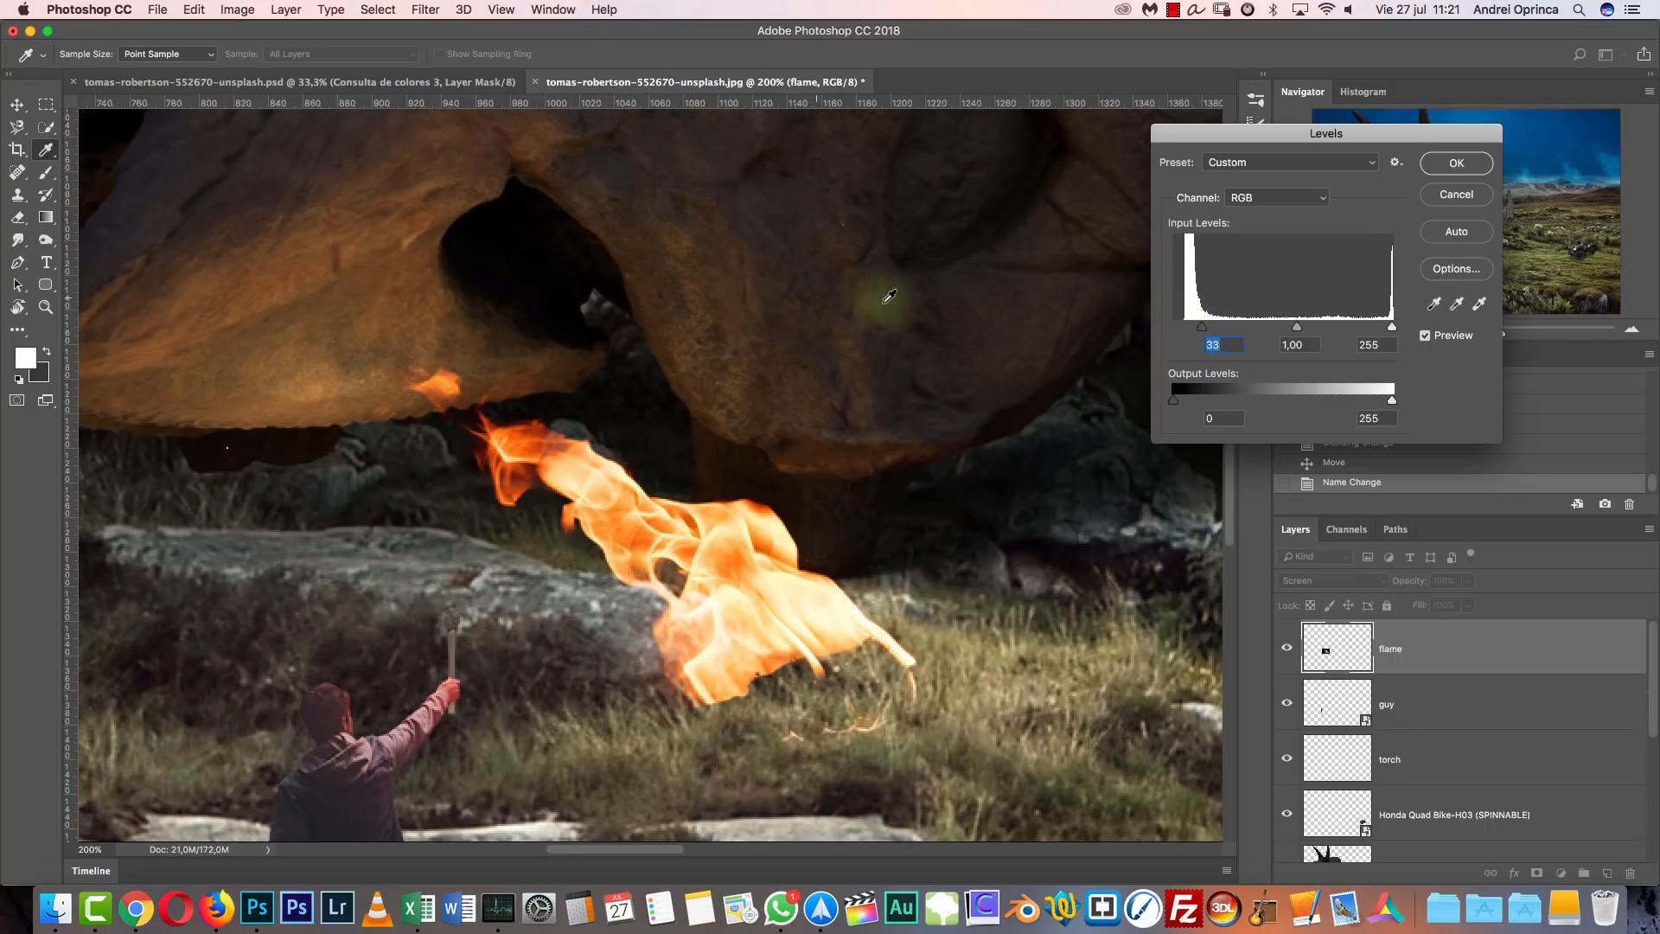
click(1454, 165)
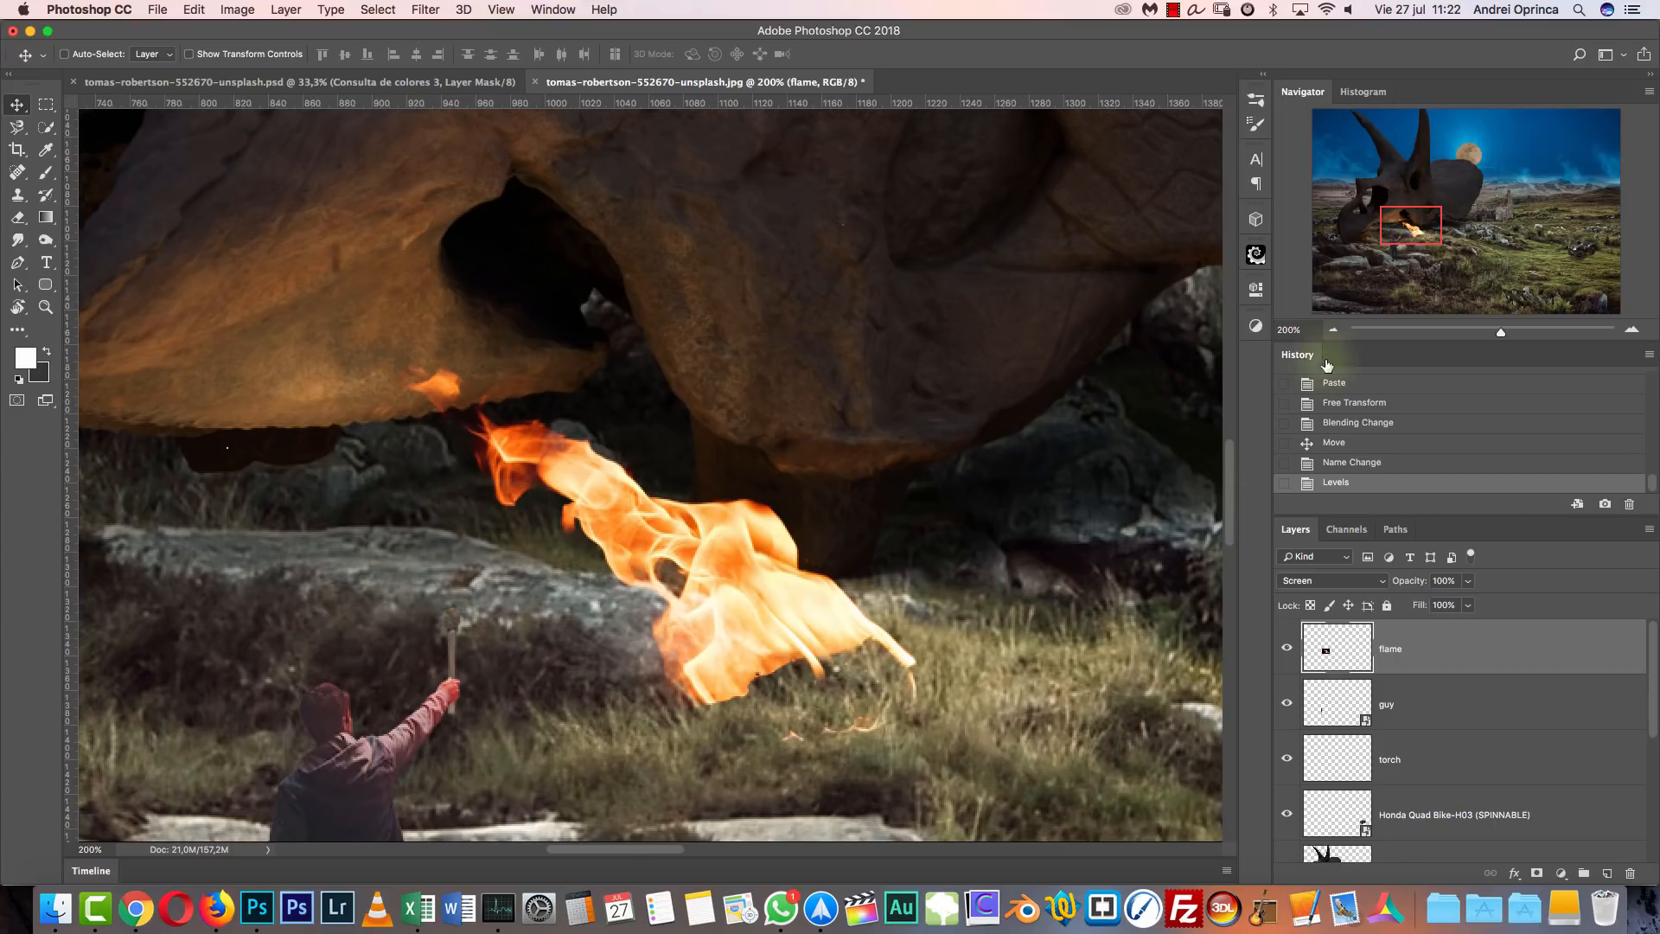
Flip the flame horizontally and rotate it so its tail points down and away from the man, moving it clear of the torch.
click(1331, 329)
scroll(921, 554, left, 5)
scroll(921, 553, down, 3)
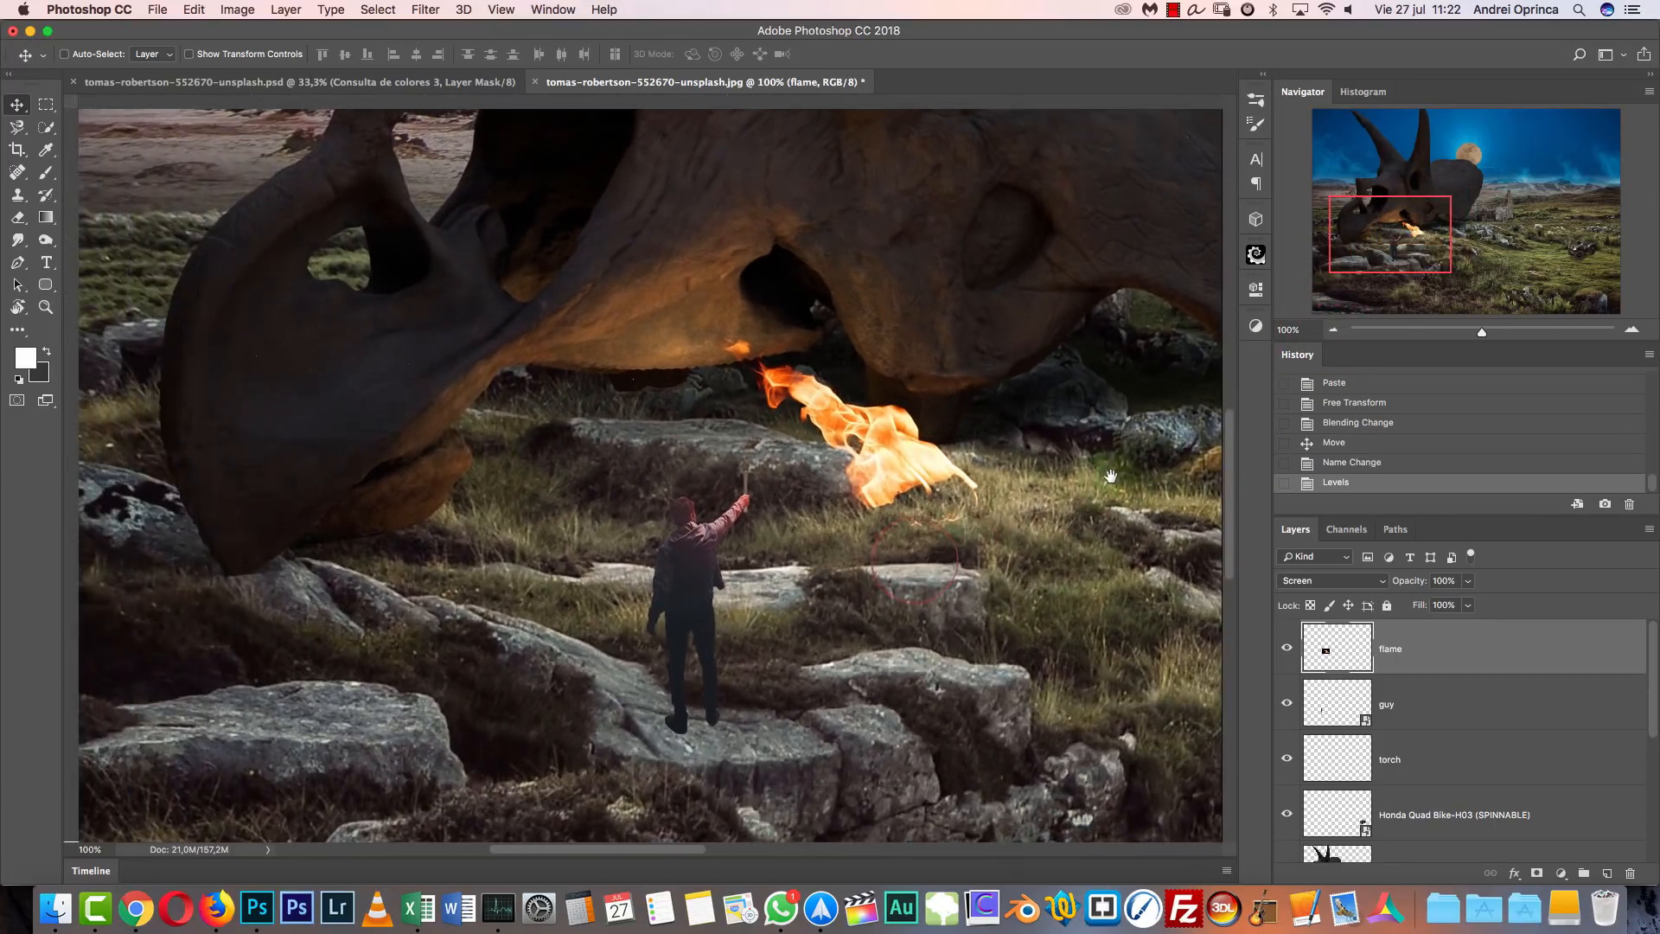
key(super+t)
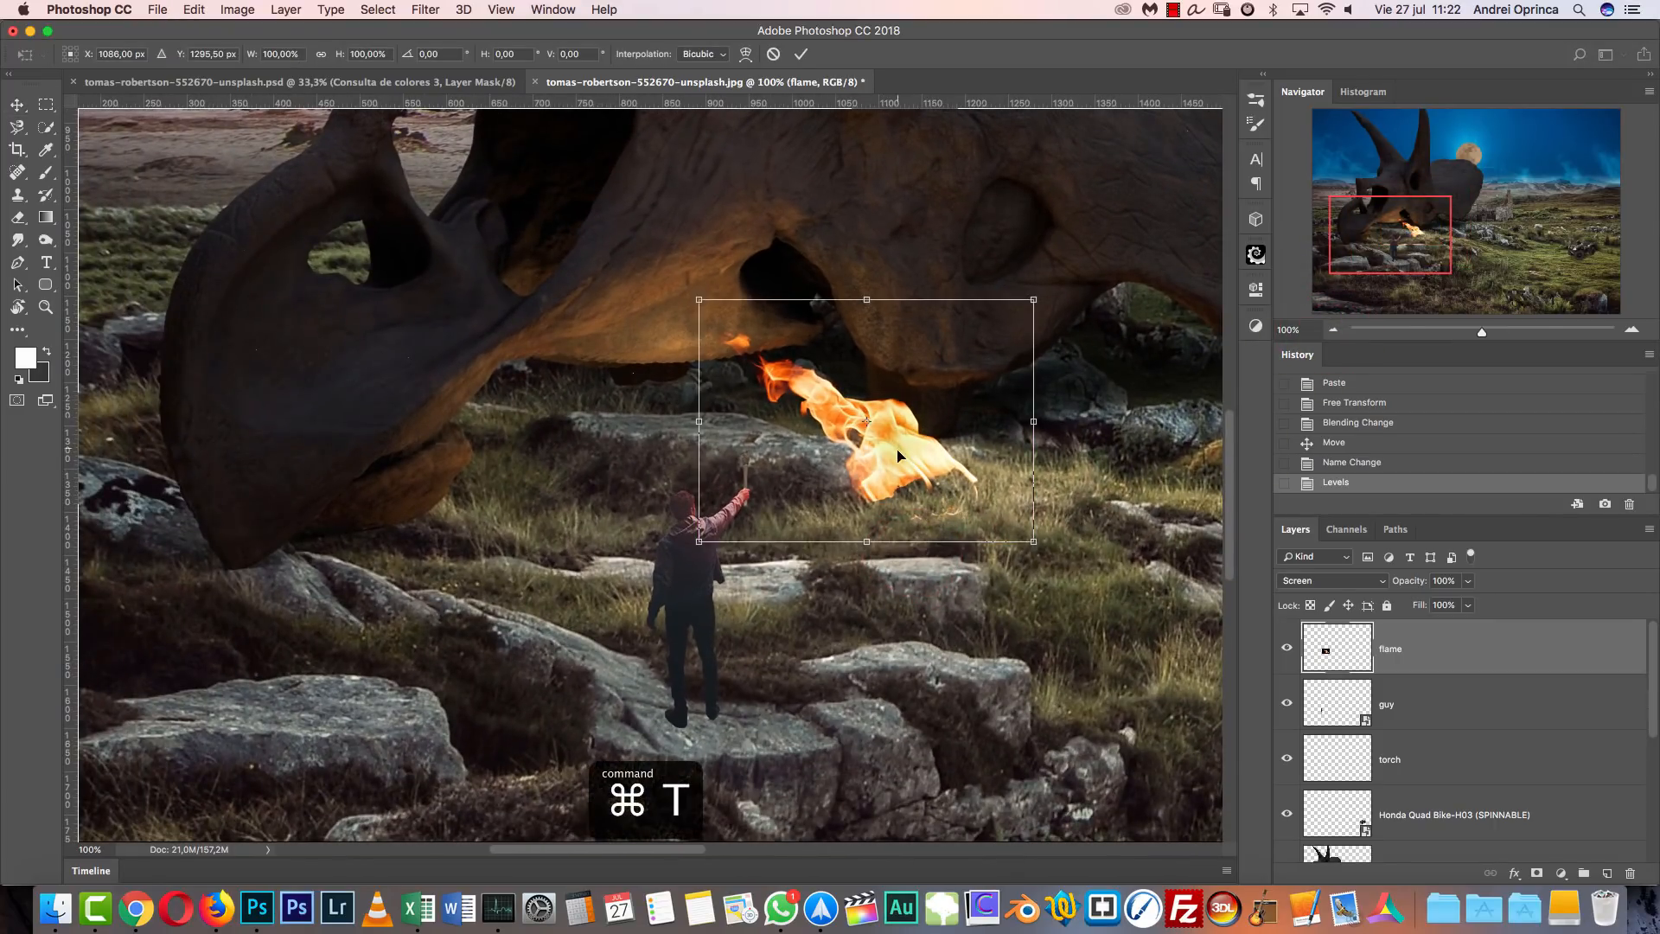
right_click(897, 457)
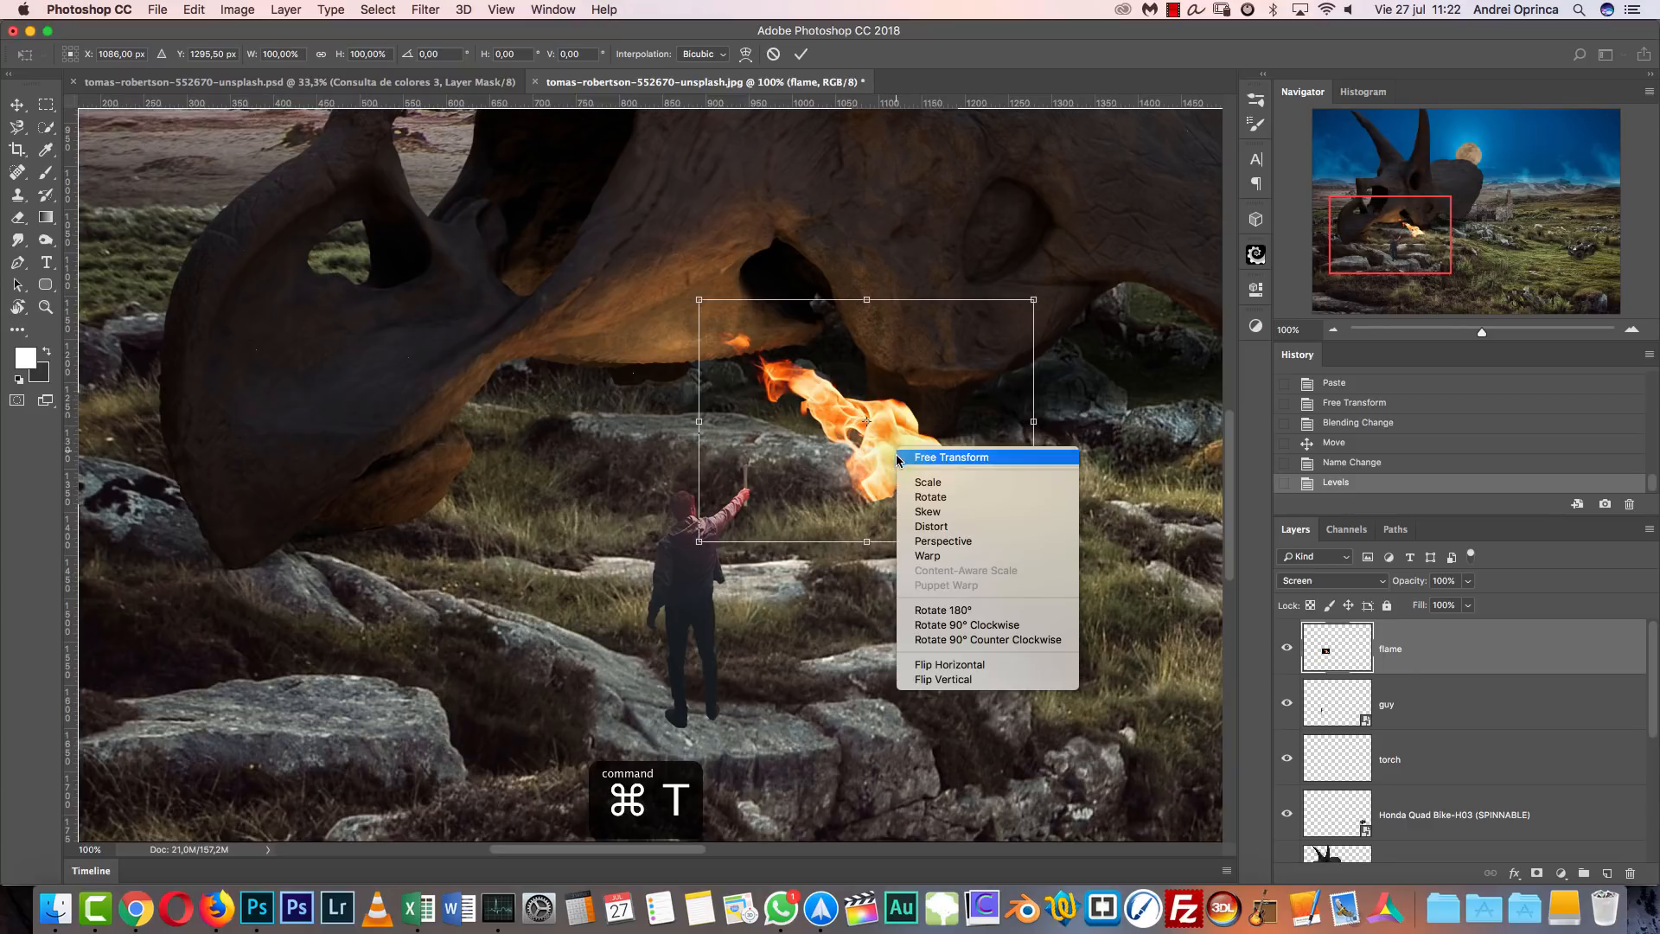
click(950, 665)
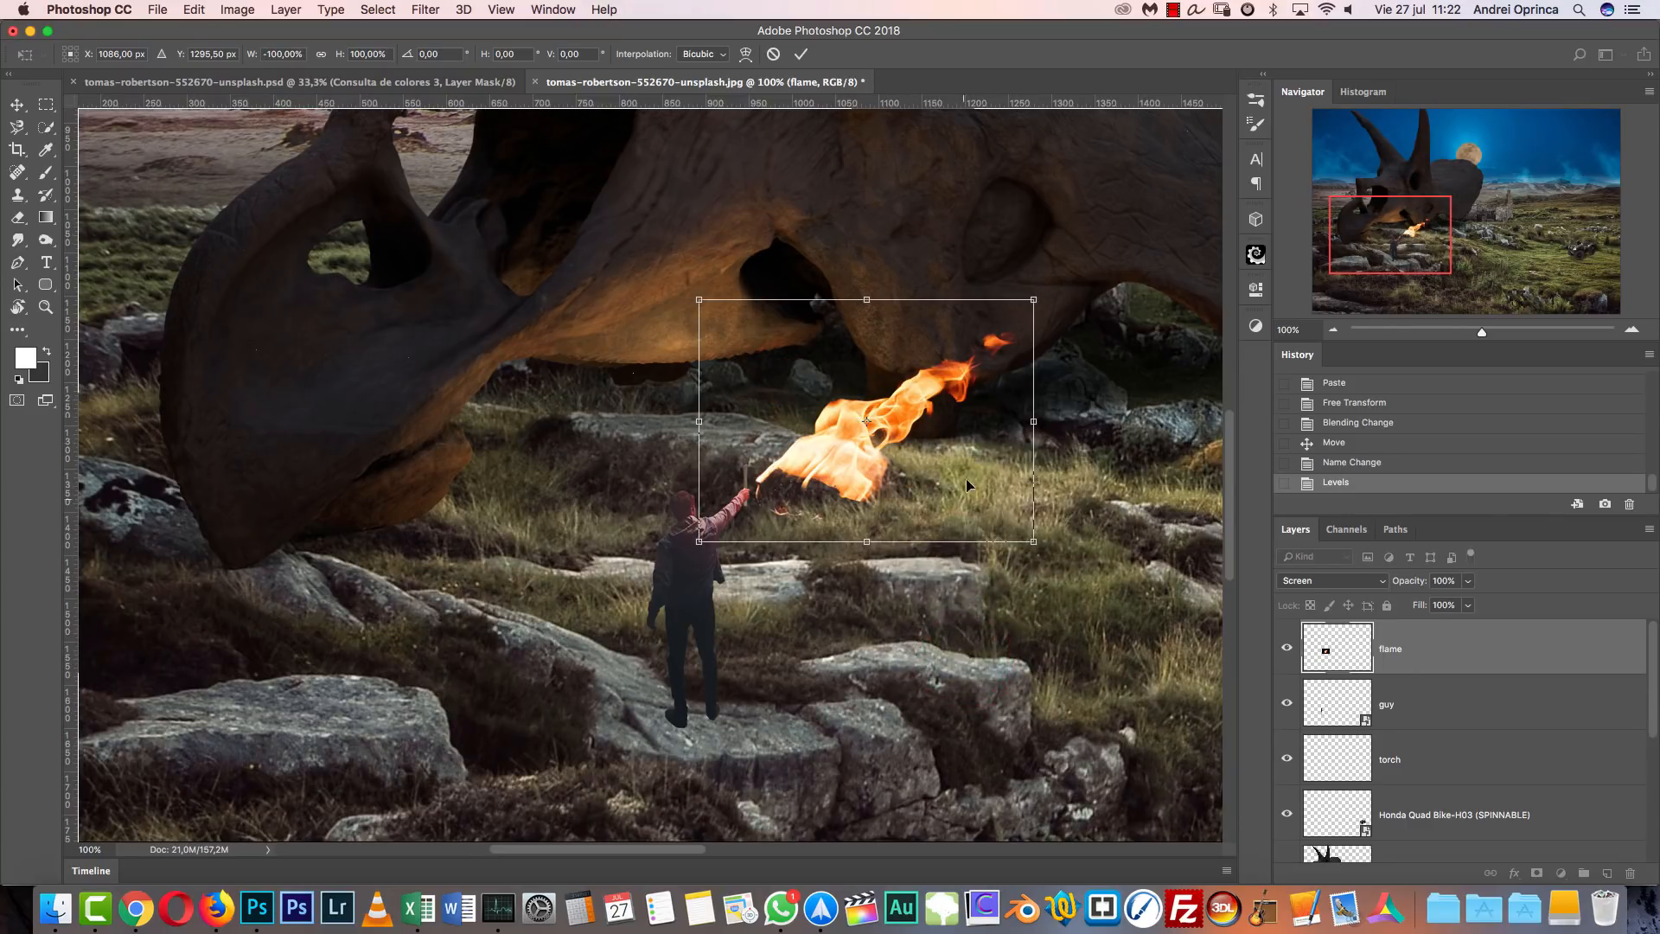
drag(1078, 250, 1059, 548)
drag(811, 429, 887, 488)
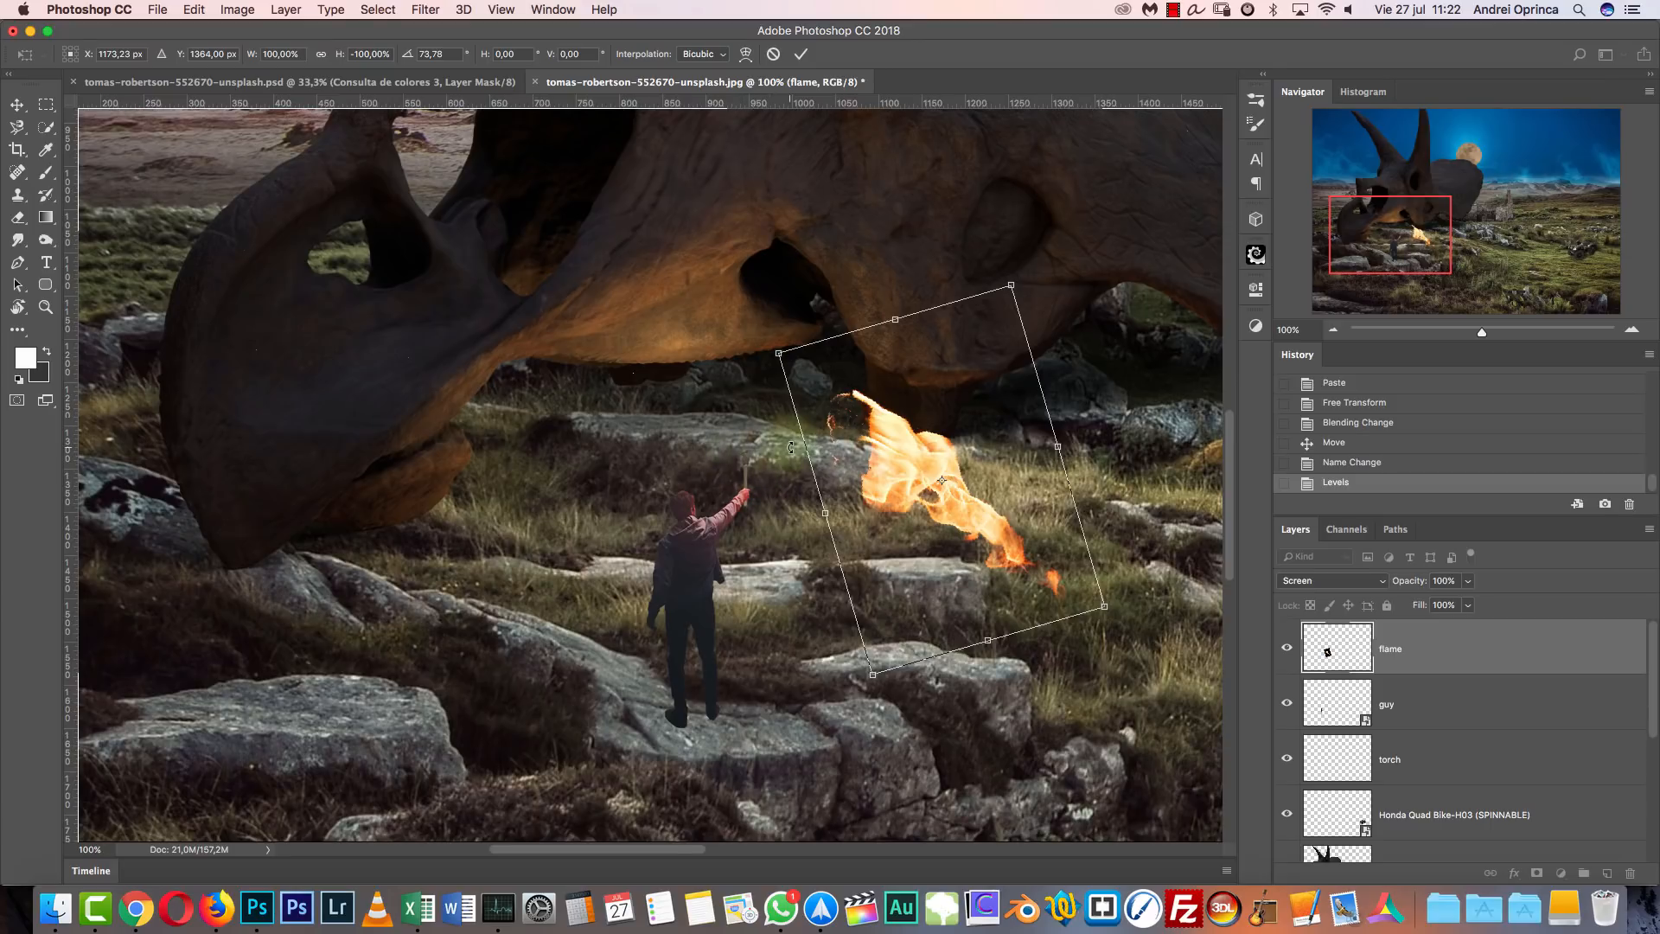
key(super+Return)
Scale the flame down to about 25% and place it just beside the torch head.
key(super+t)
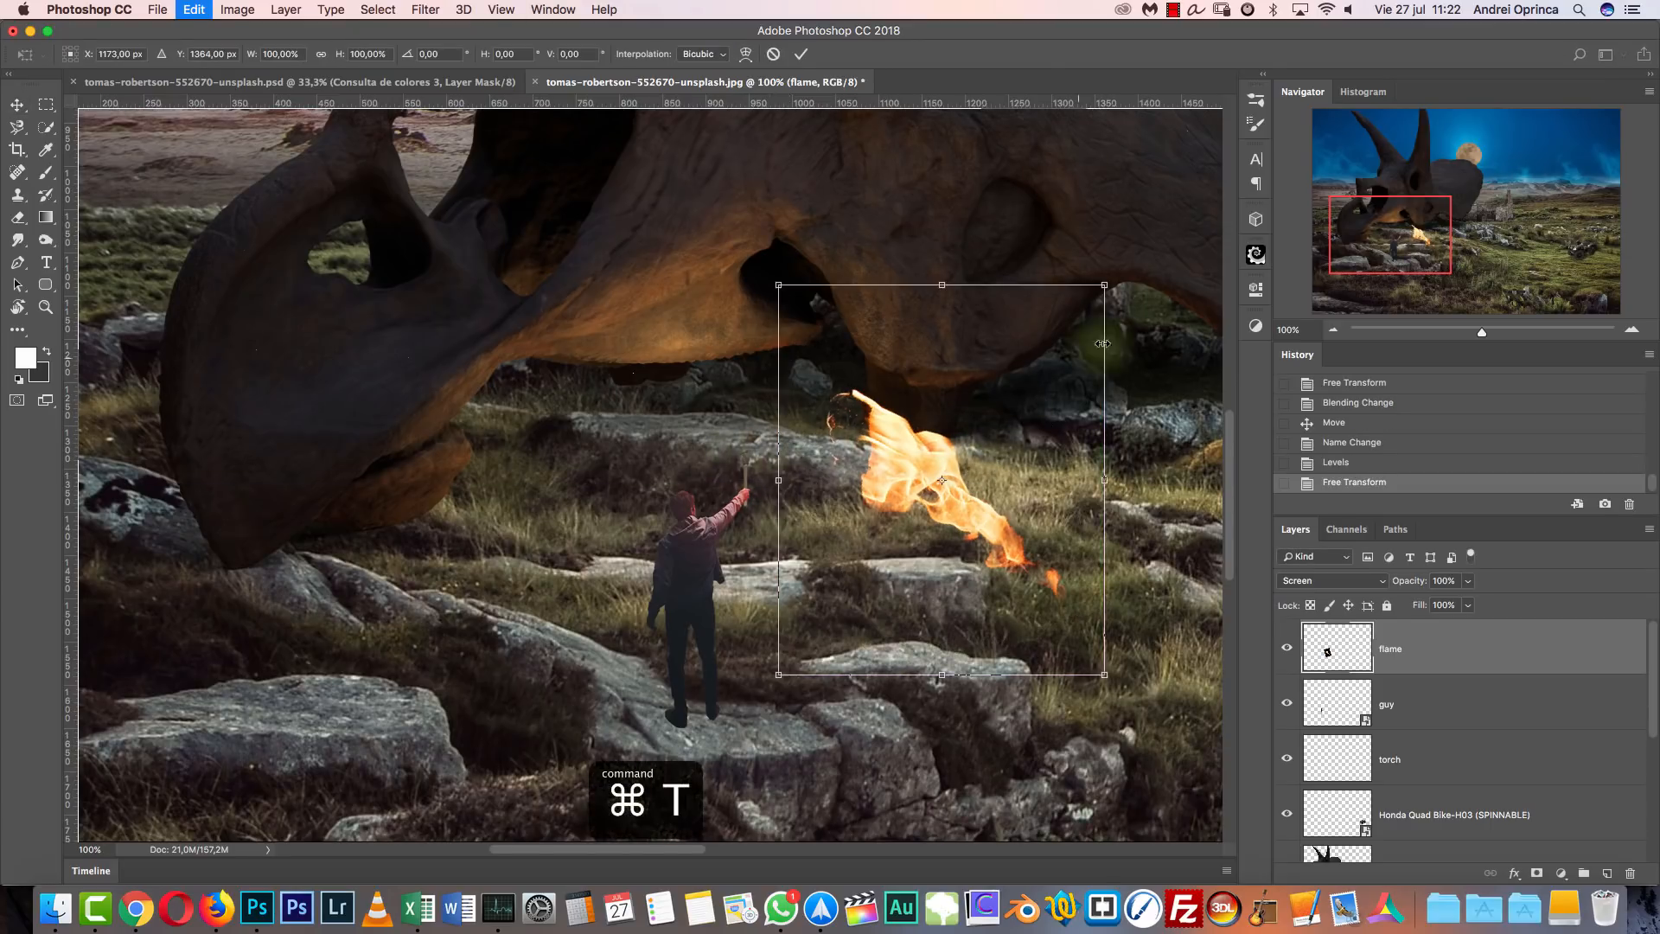
drag(1104, 284, 743, 451)
key(super+1)
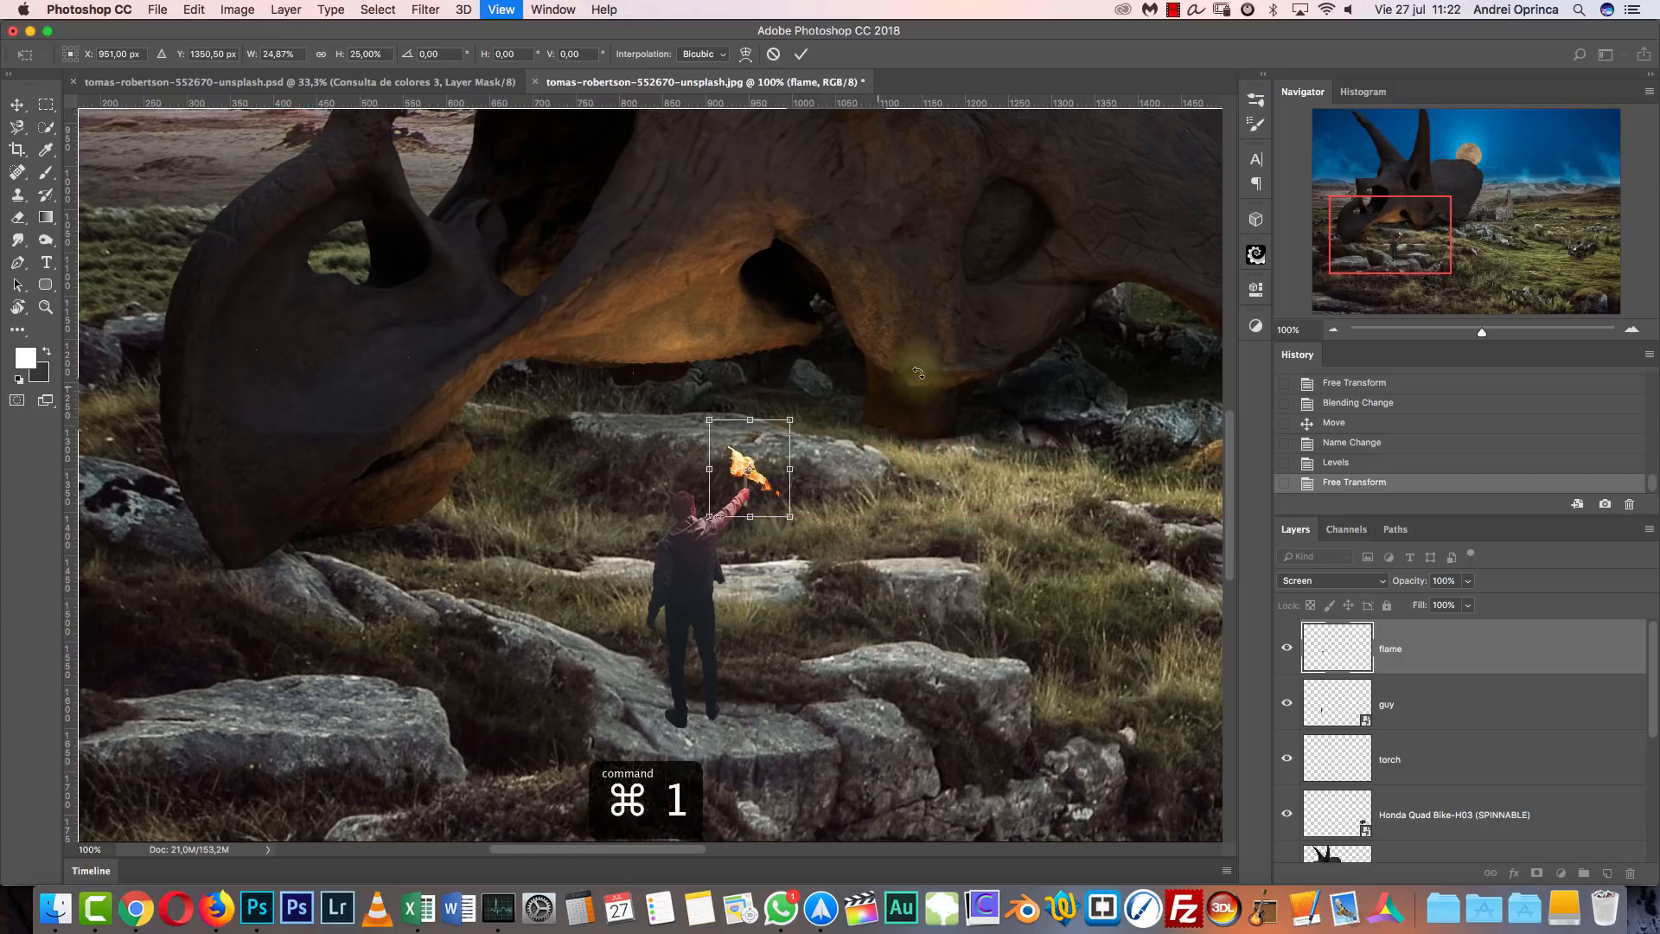
click(1632, 332)
click(1632, 332)
click(1632, 332)
click(1632, 332)
click(1632, 332)
drag(762, 598, 327, 604)
drag(809, 412, 929, 422)
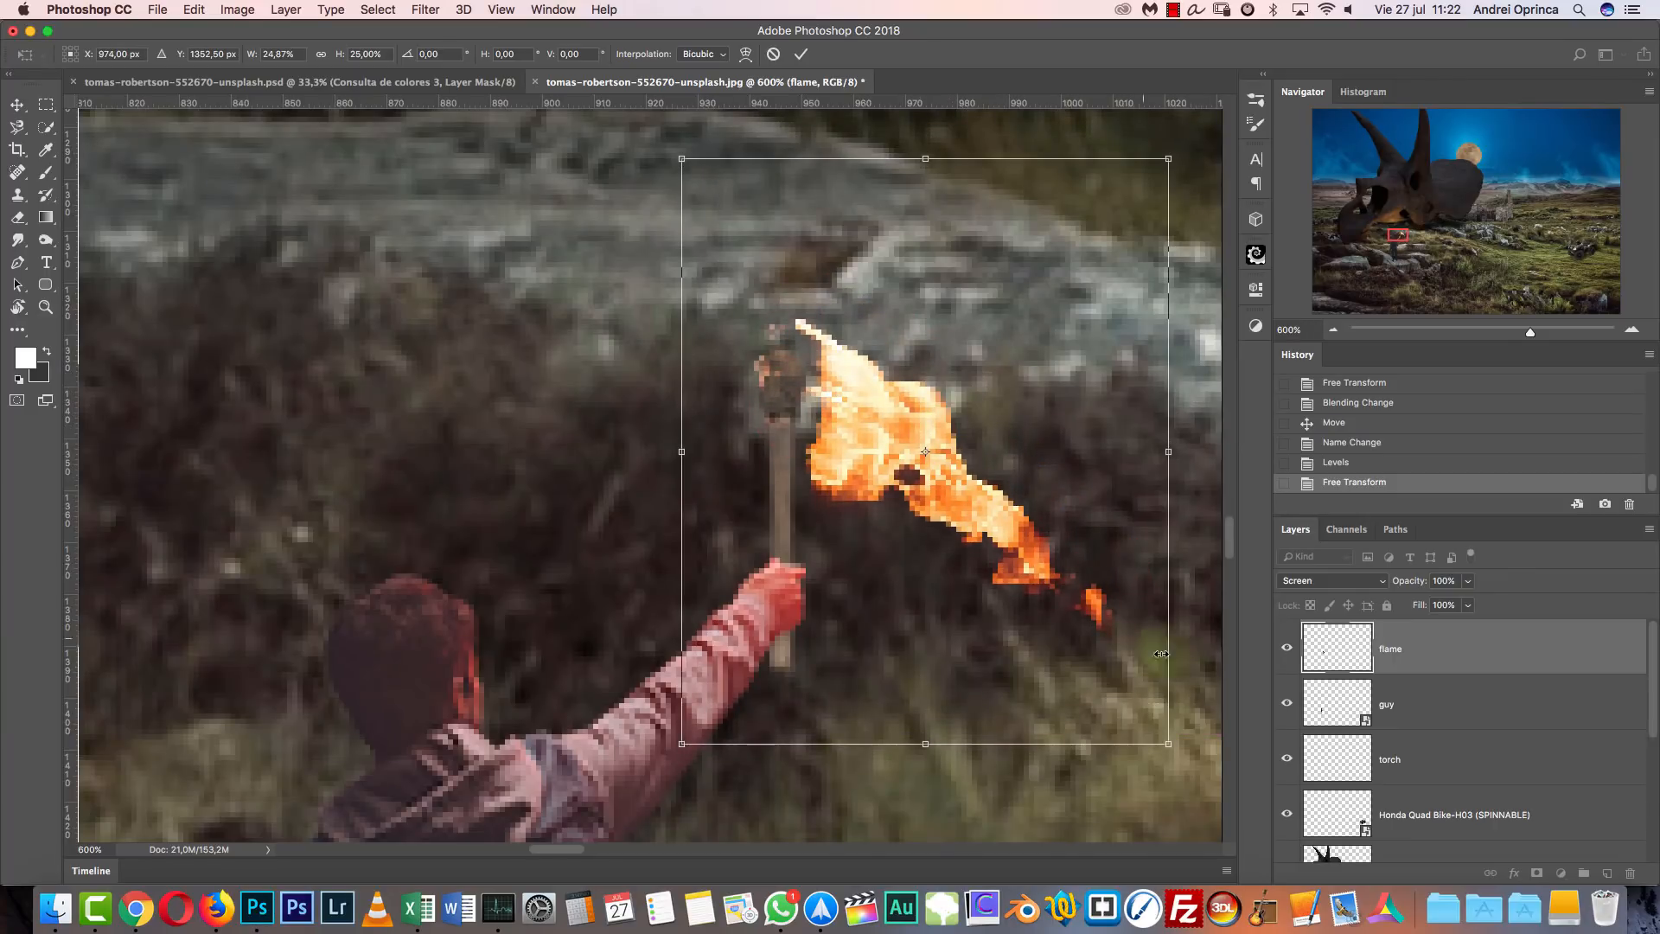
Reduce the flame's scale to about 17% and nudge it against the torch head.
drag(1169, 744, 1018, 567)
drag(899, 490, 915, 547)
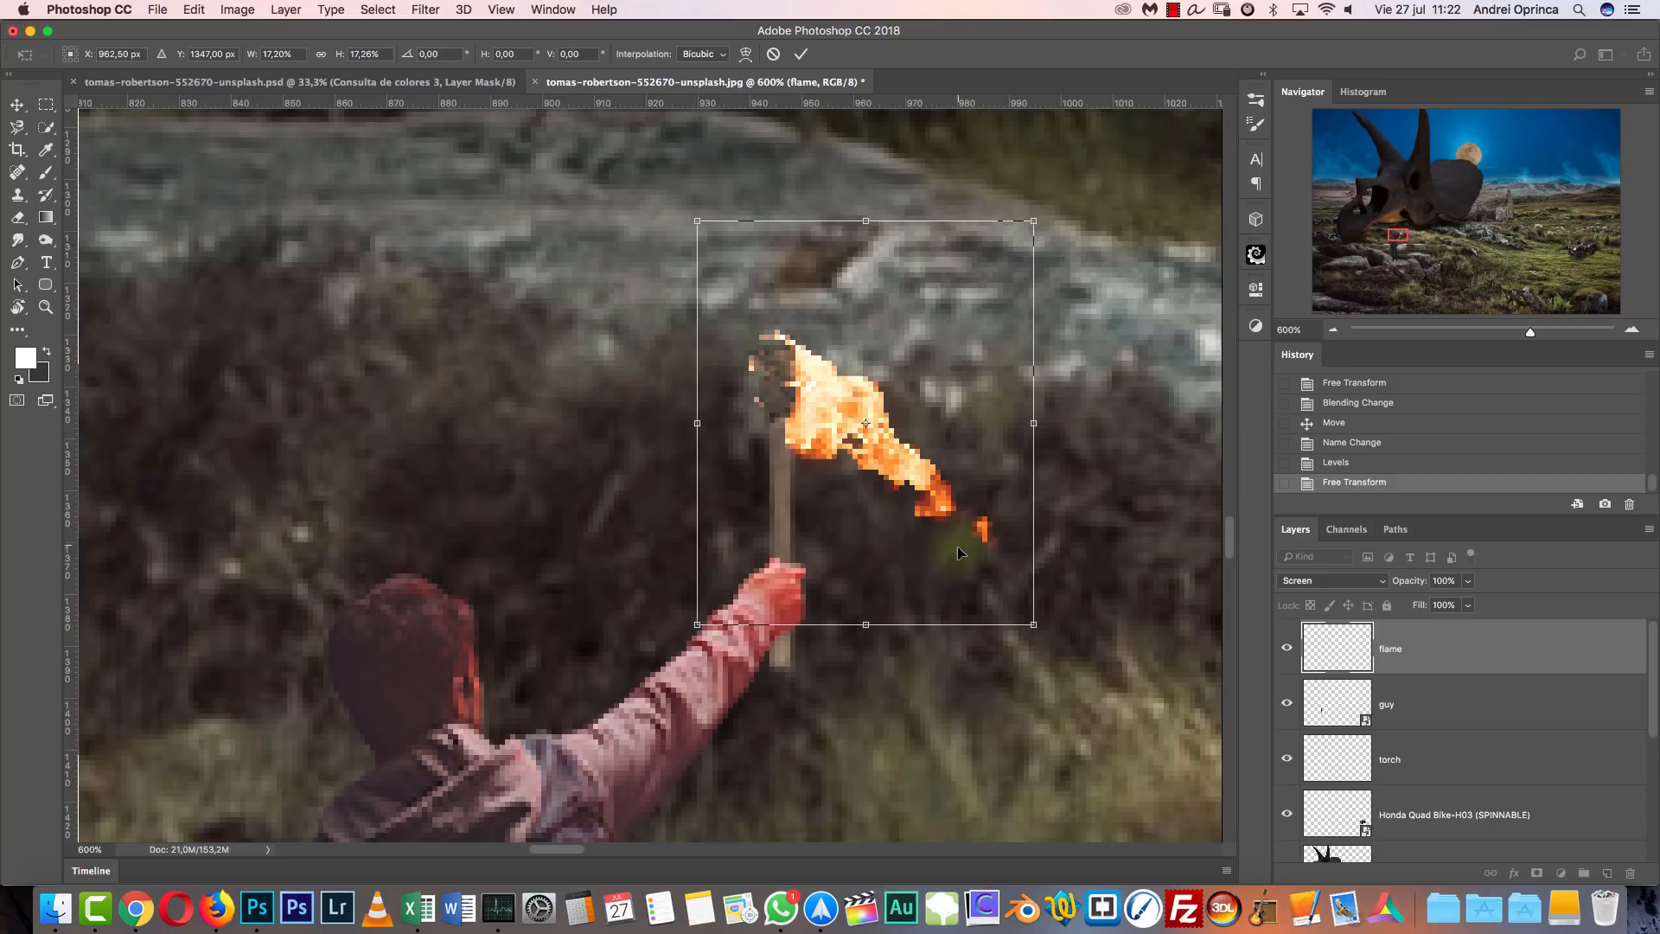
key(Right)
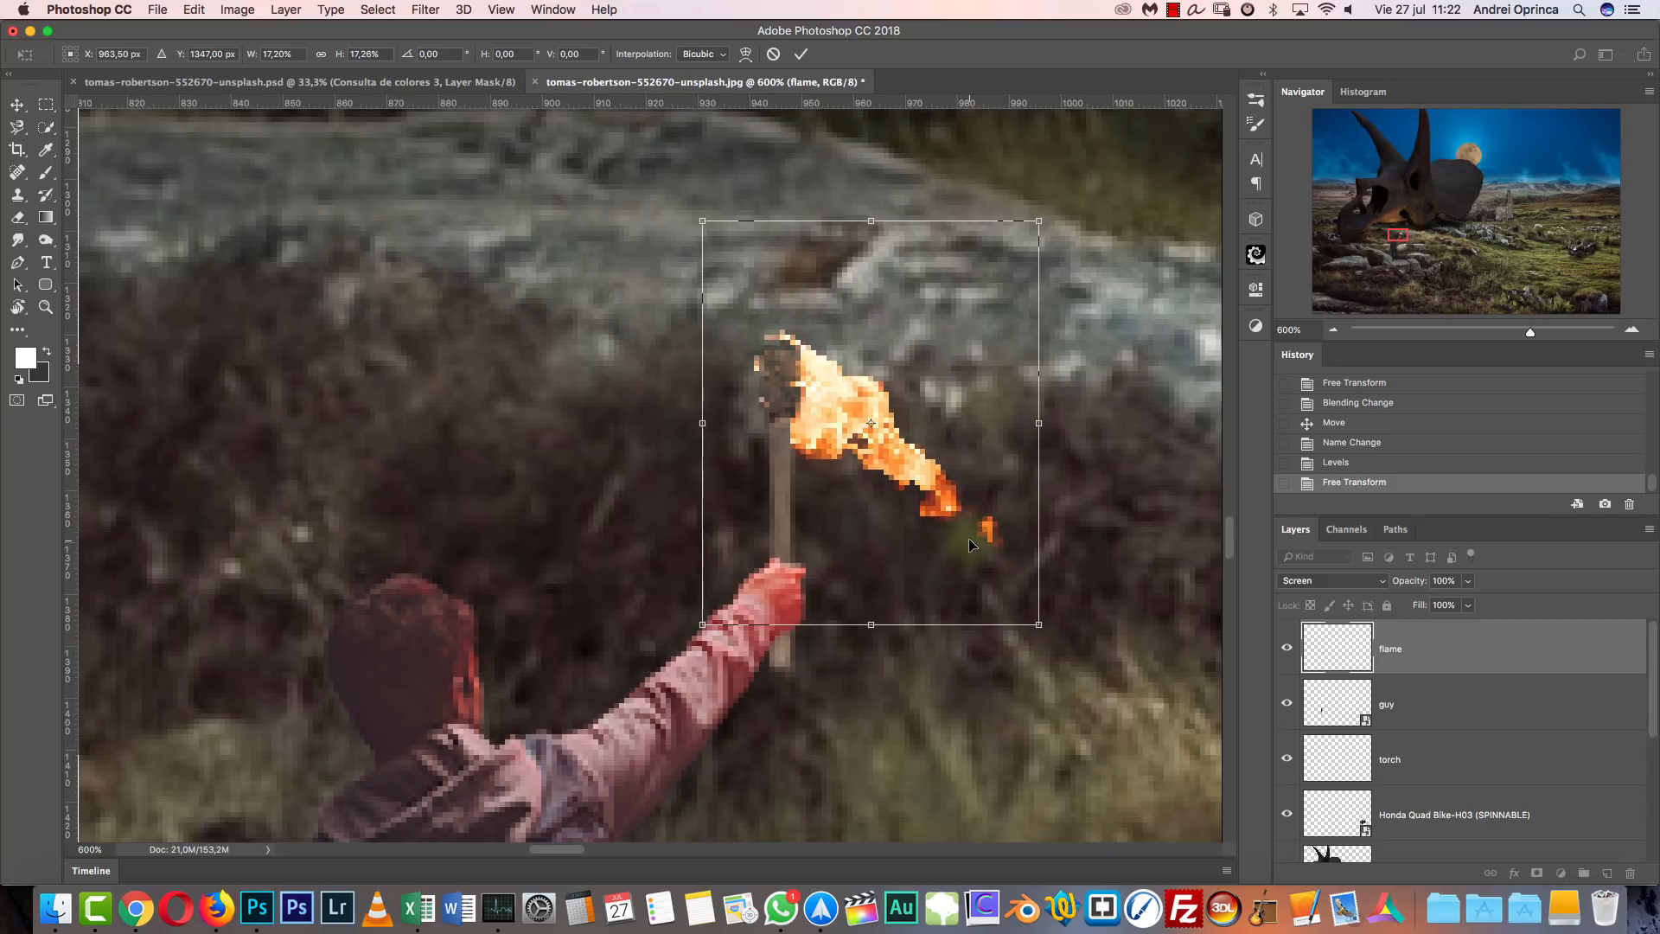
key(Return)
Show only the sky, mountains, foreground and moon layers, hiding all the other layers.
key(super+1)
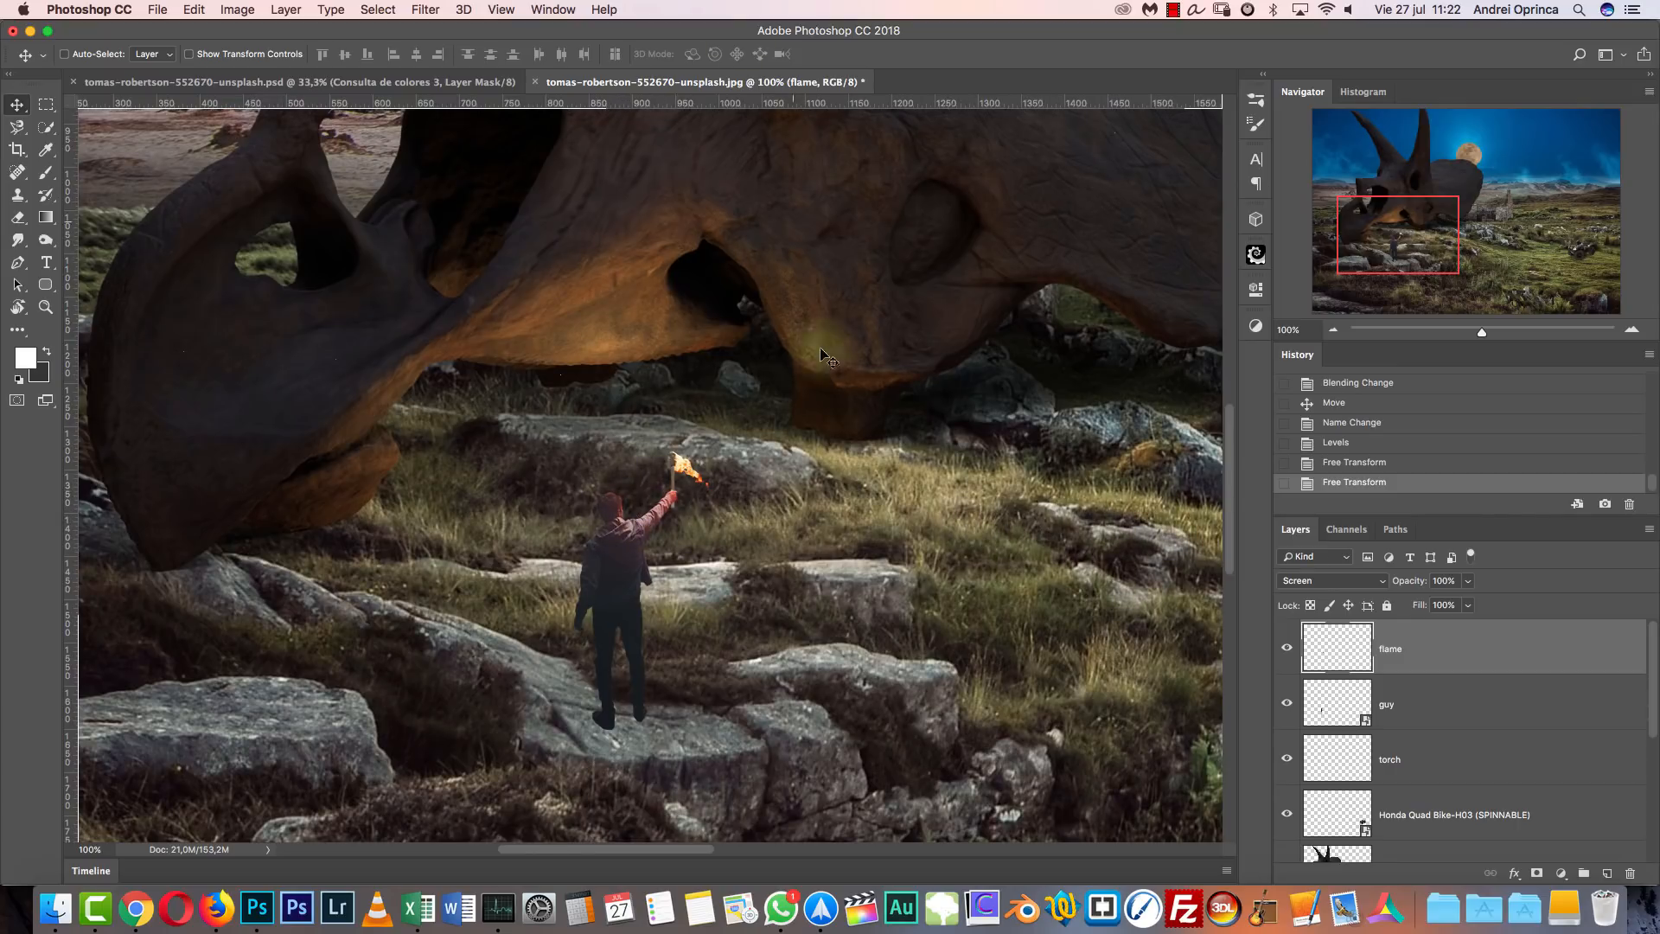
click(1333, 329)
drag(1111, 621, 1009, 586)
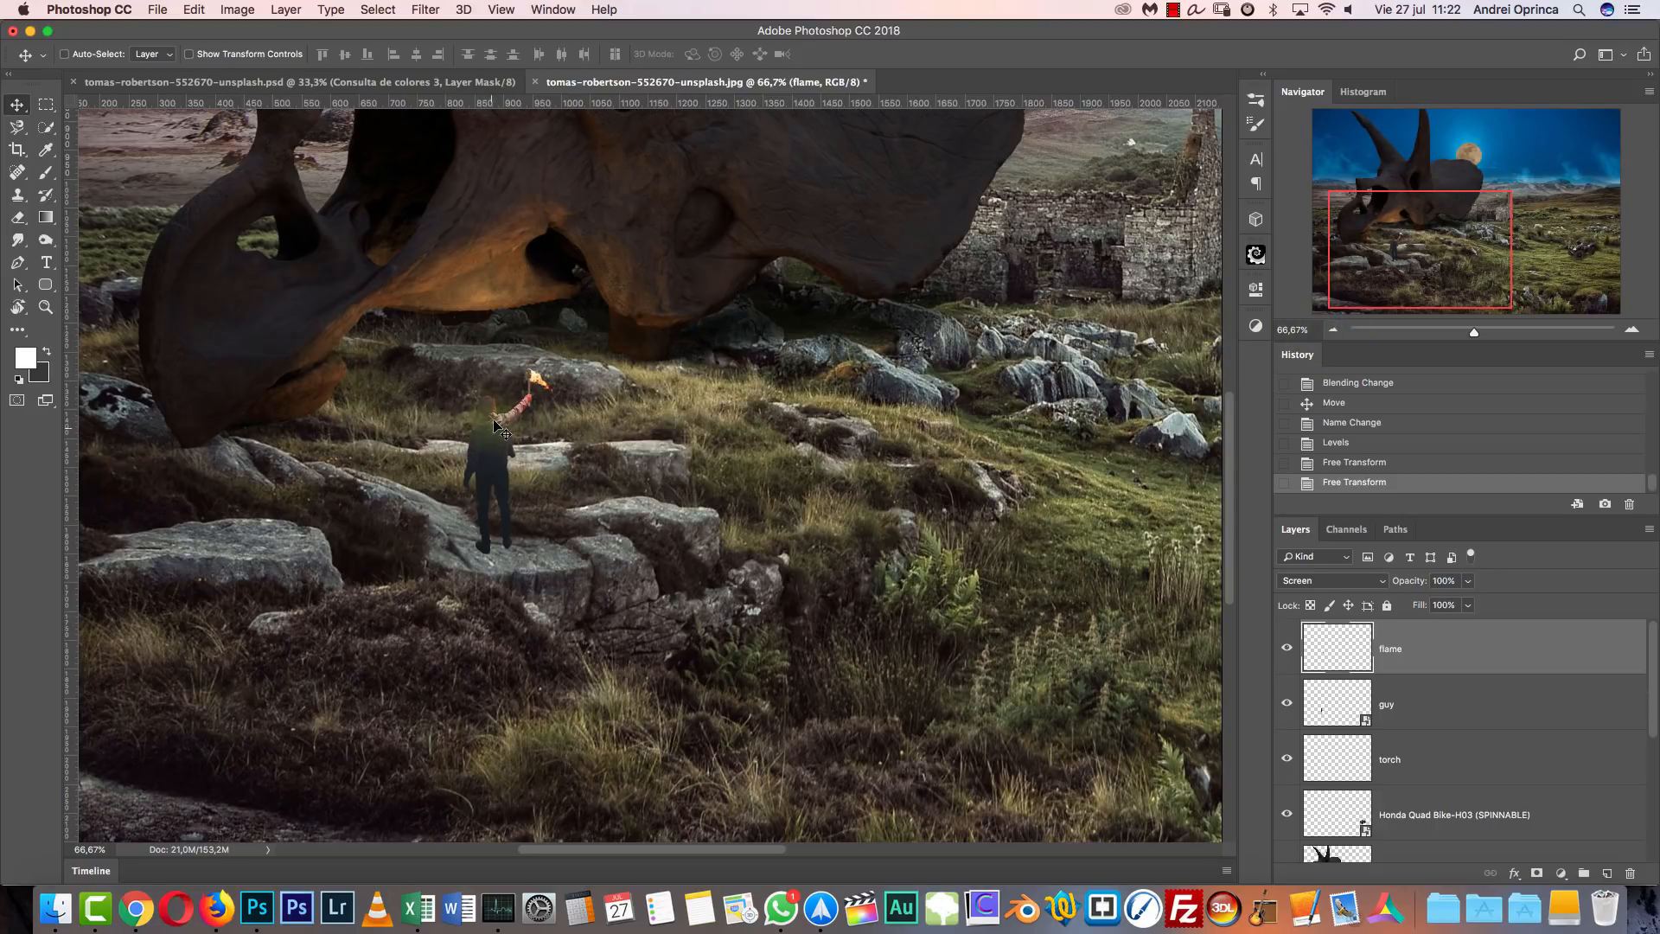
click(1333, 332)
click(1333, 332)
click(1333, 331)
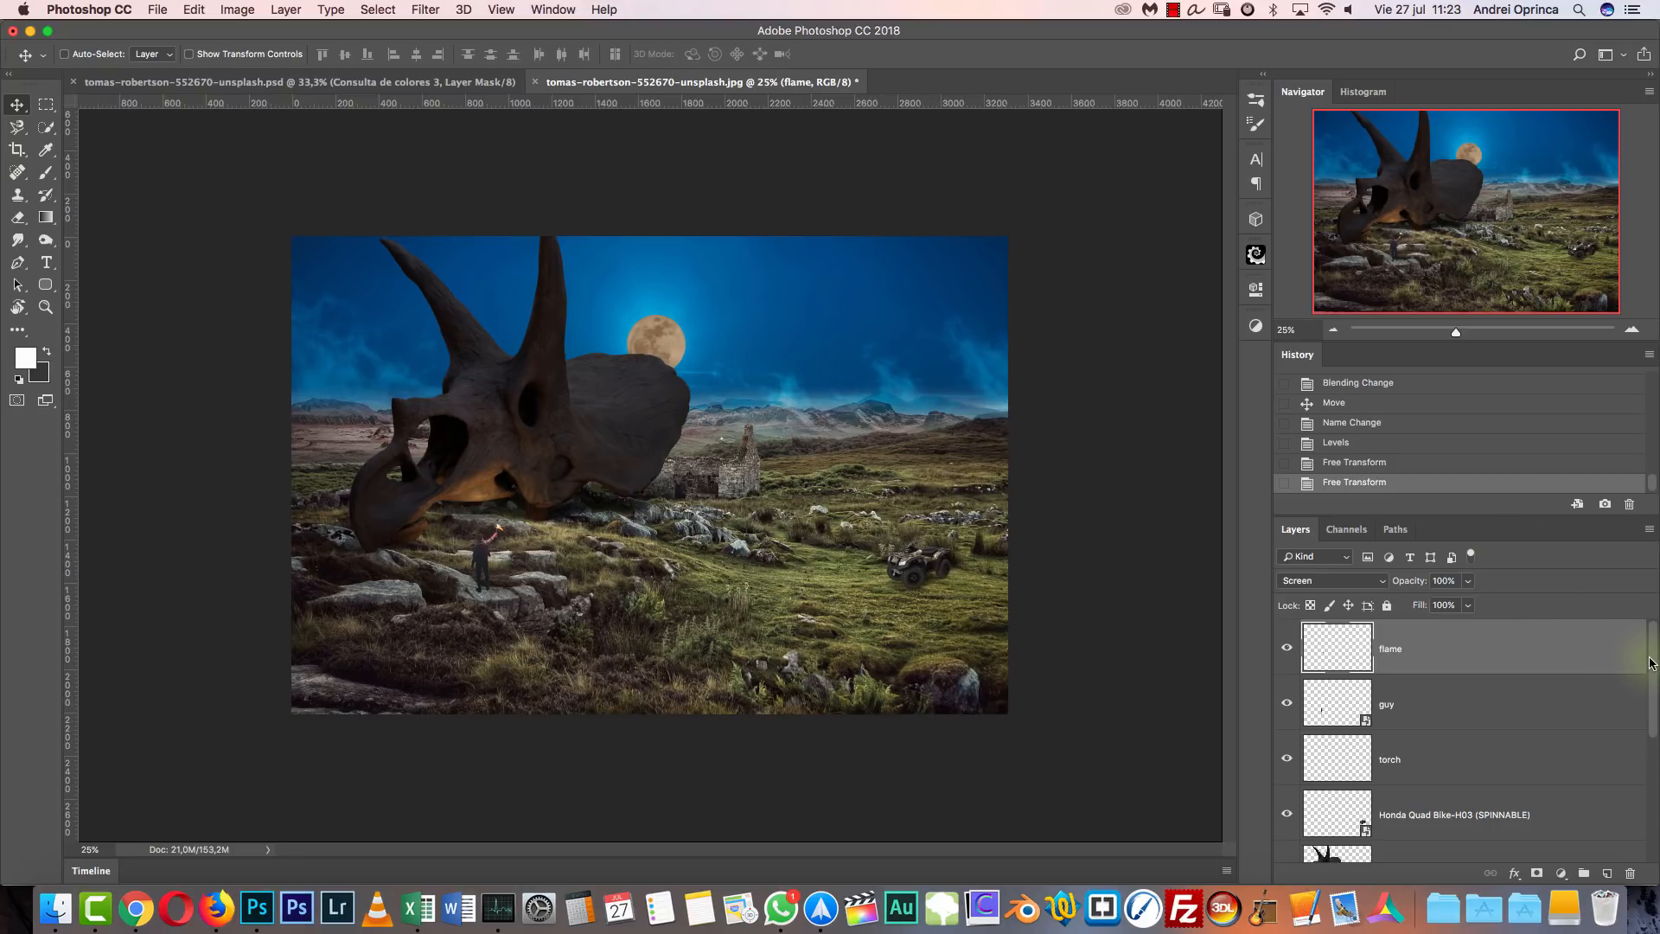
drag(1653, 654, 1654, 775)
click(1486, 837)
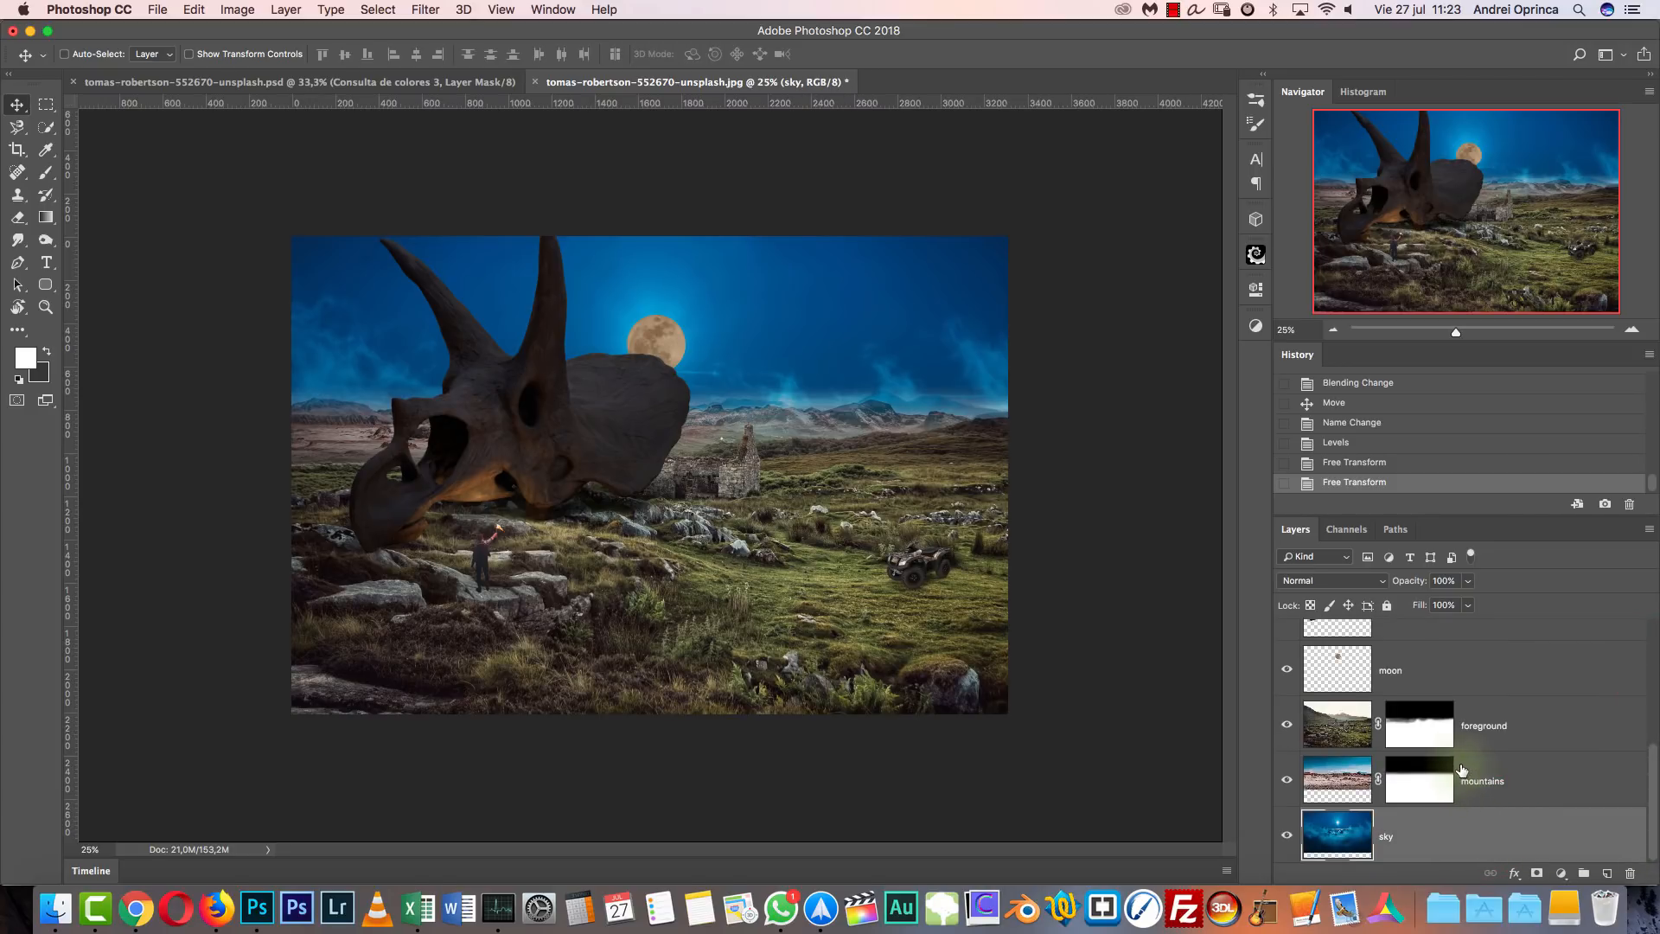
alt+click(1287, 836)
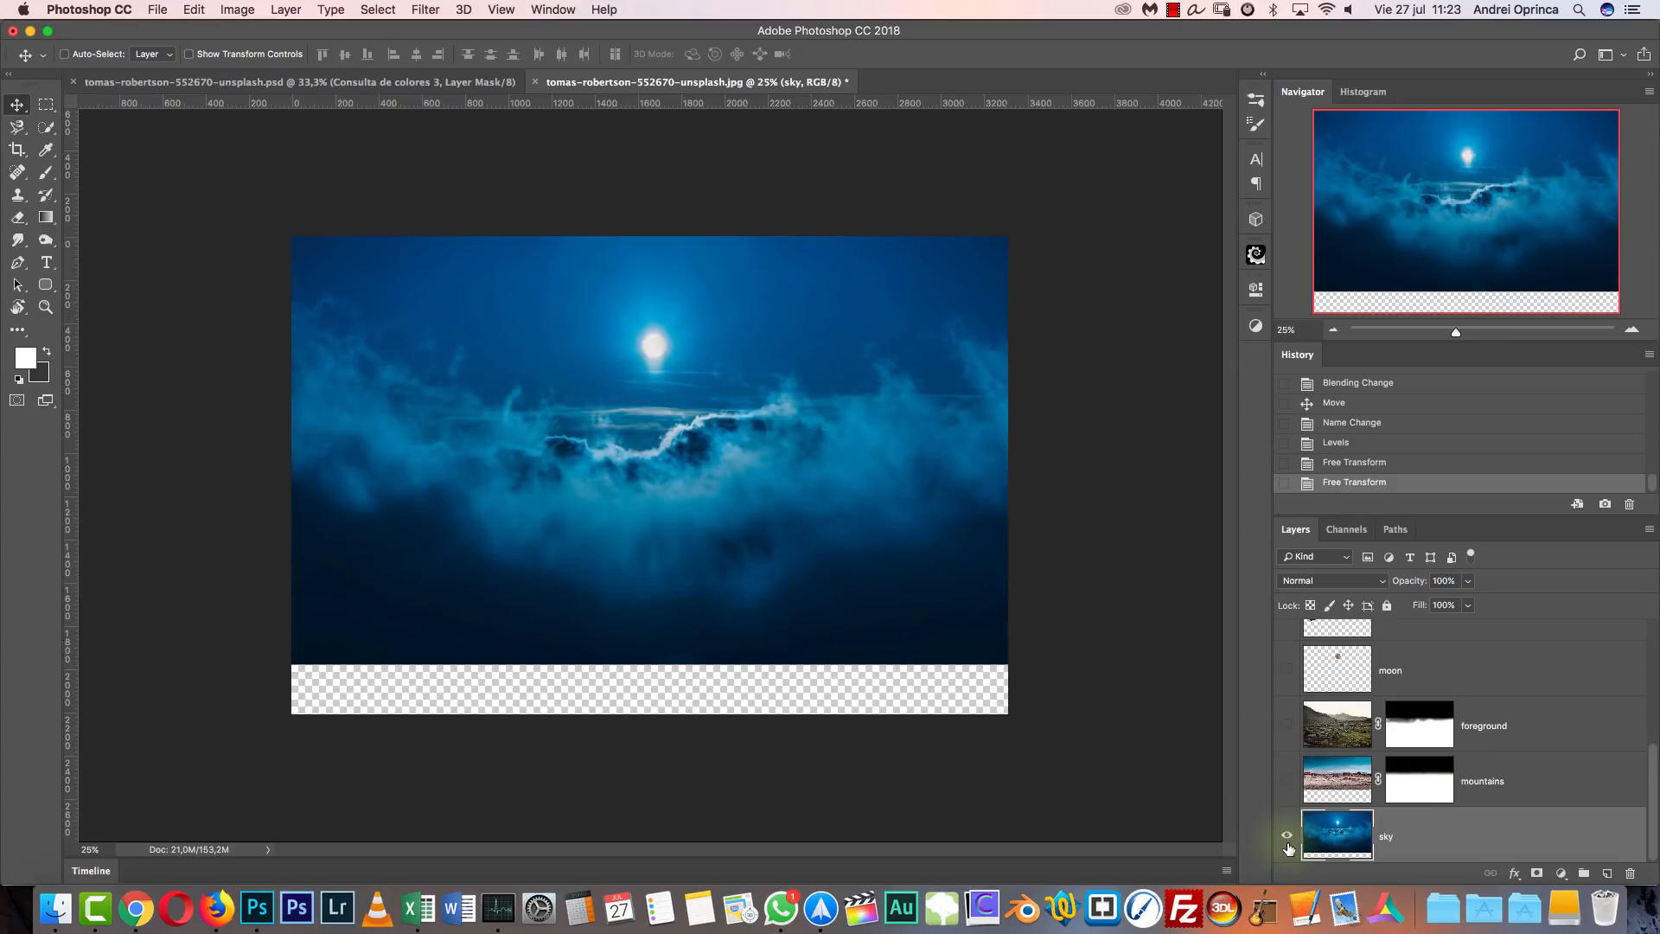
click(1287, 779)
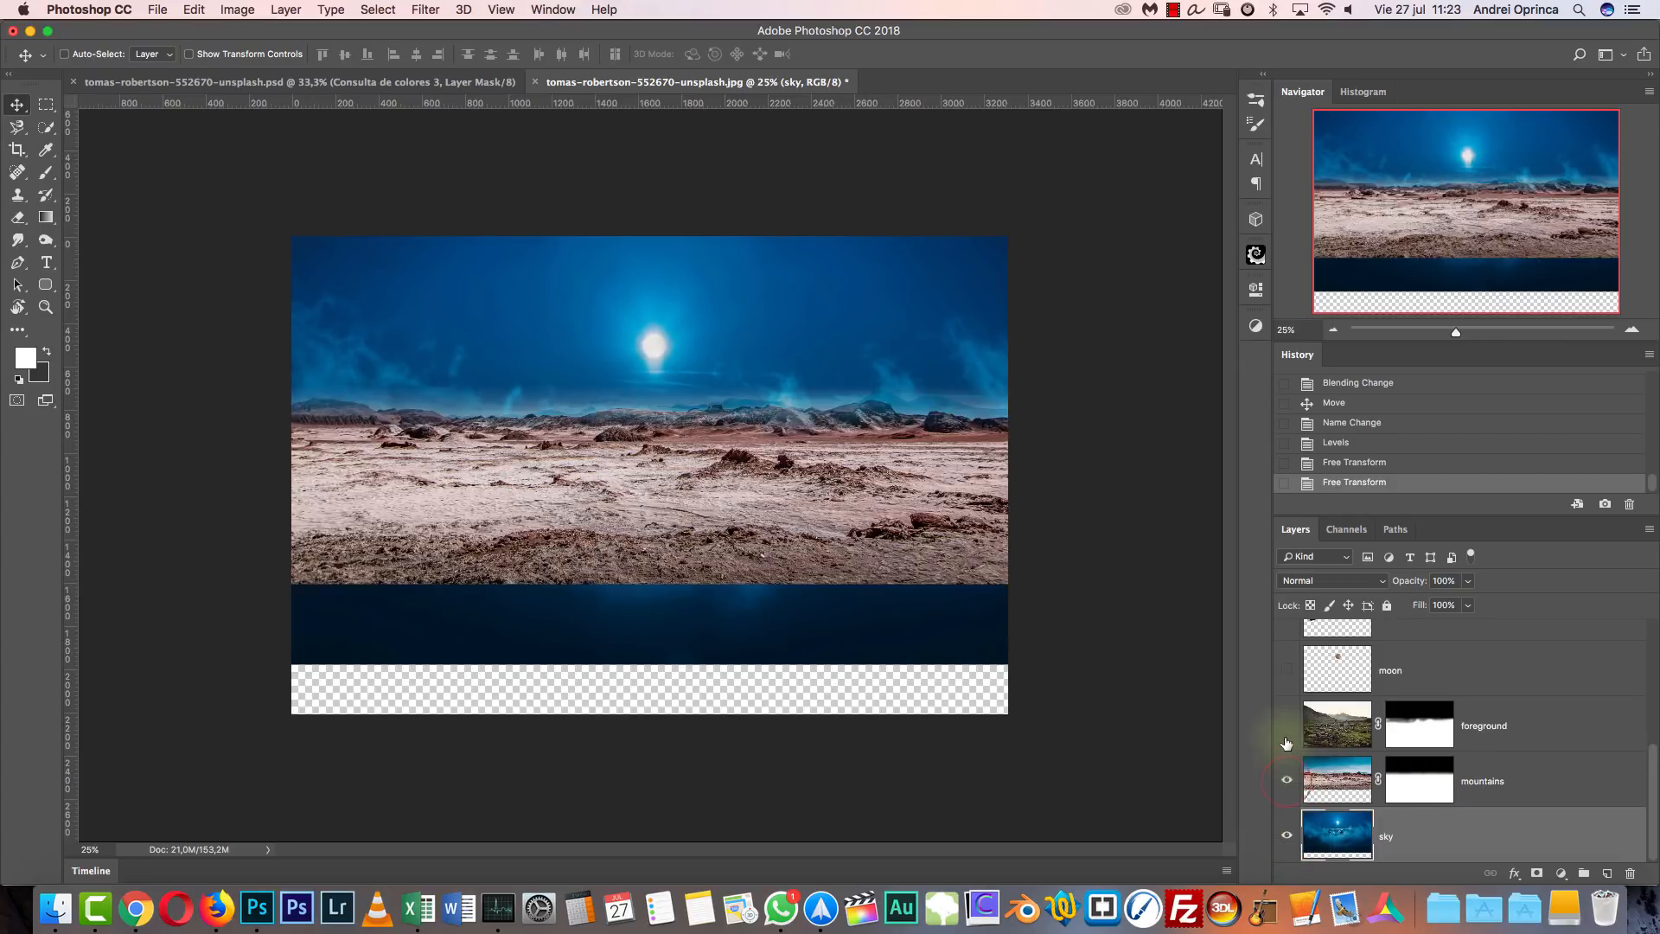
click(1286, 725)
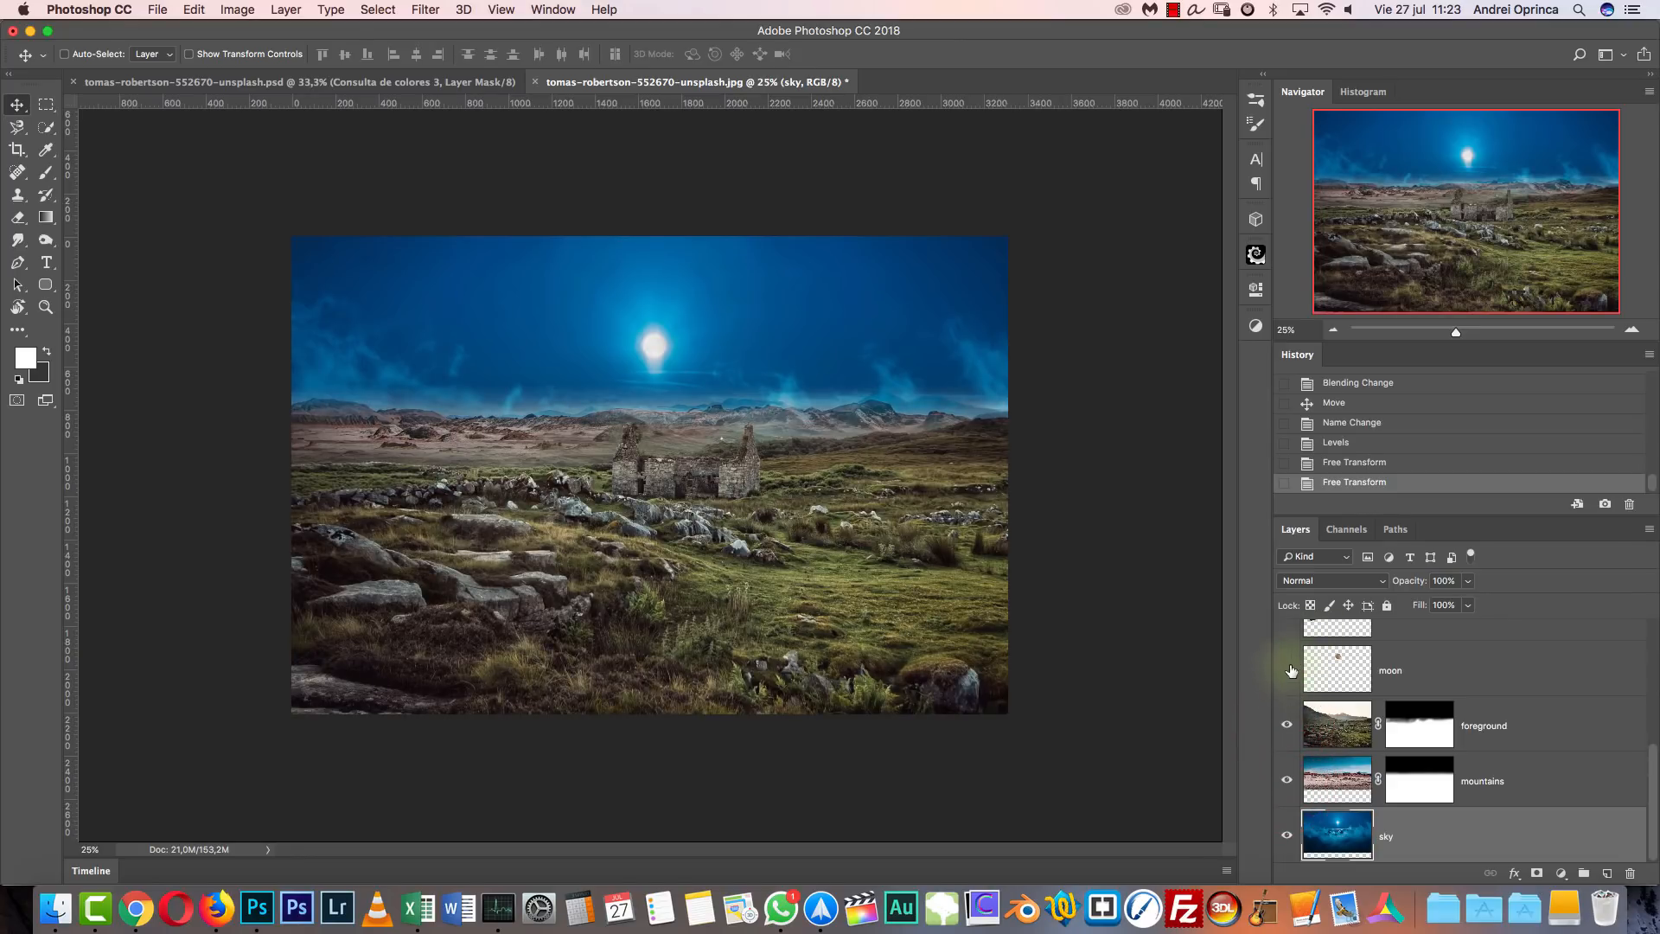
click(1289, 671)
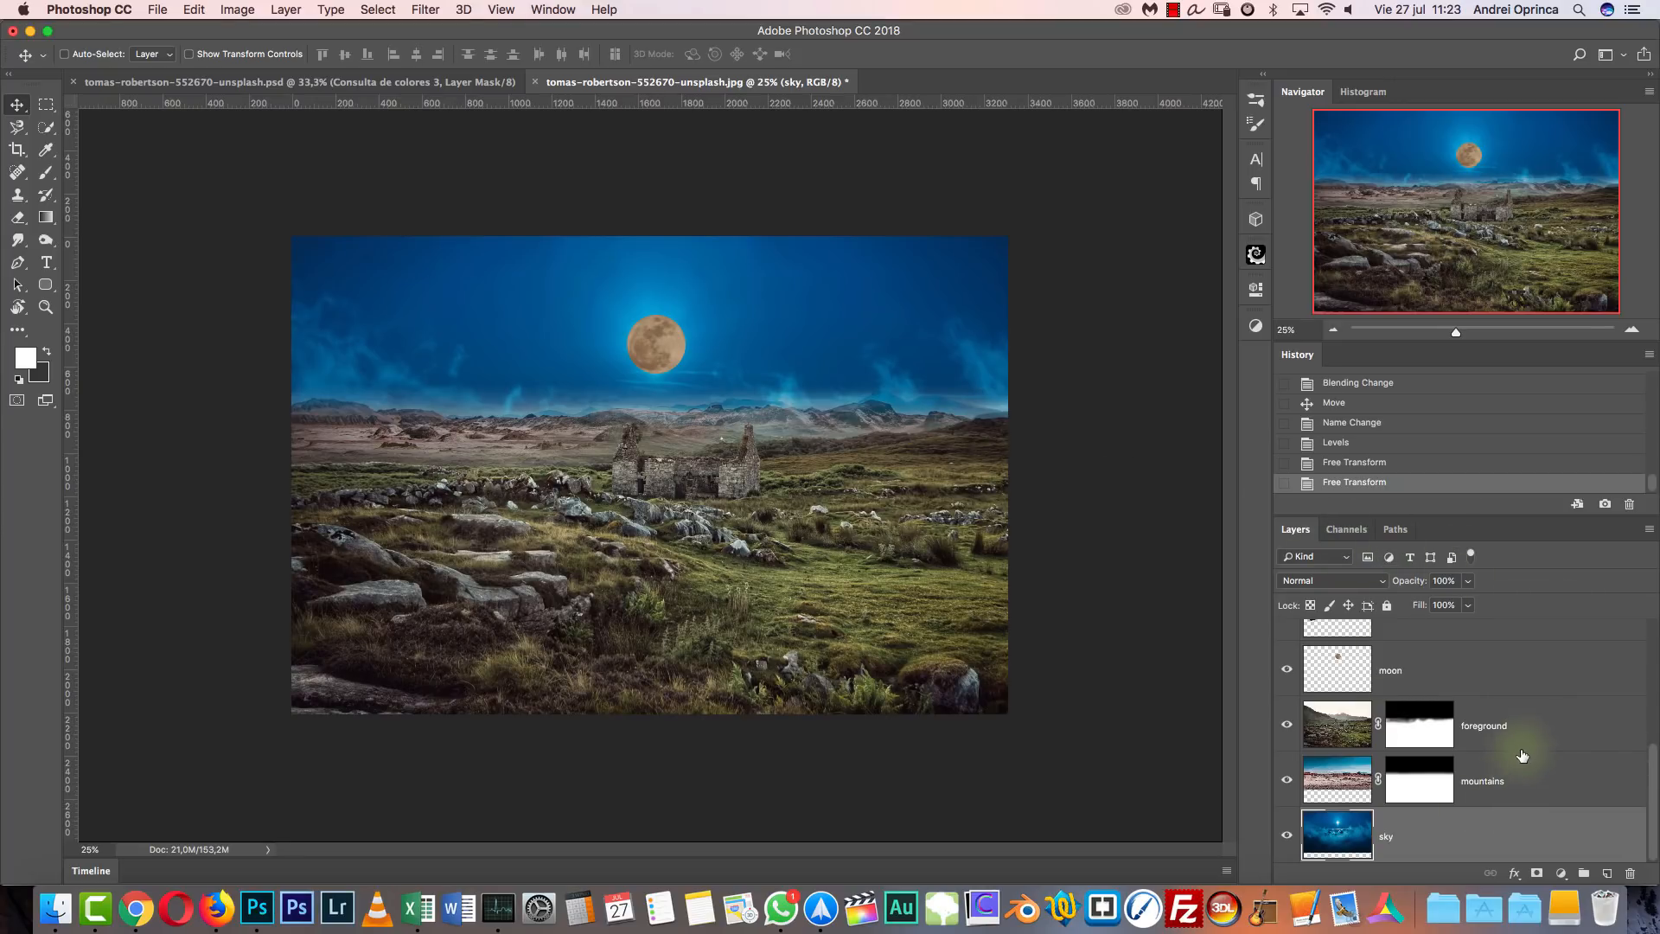
Add a Color Lookup adjustment layer above the foreground layer and clip it to that layer.
click(1526, 722)
click(1287, 725)
click(1286, 725)
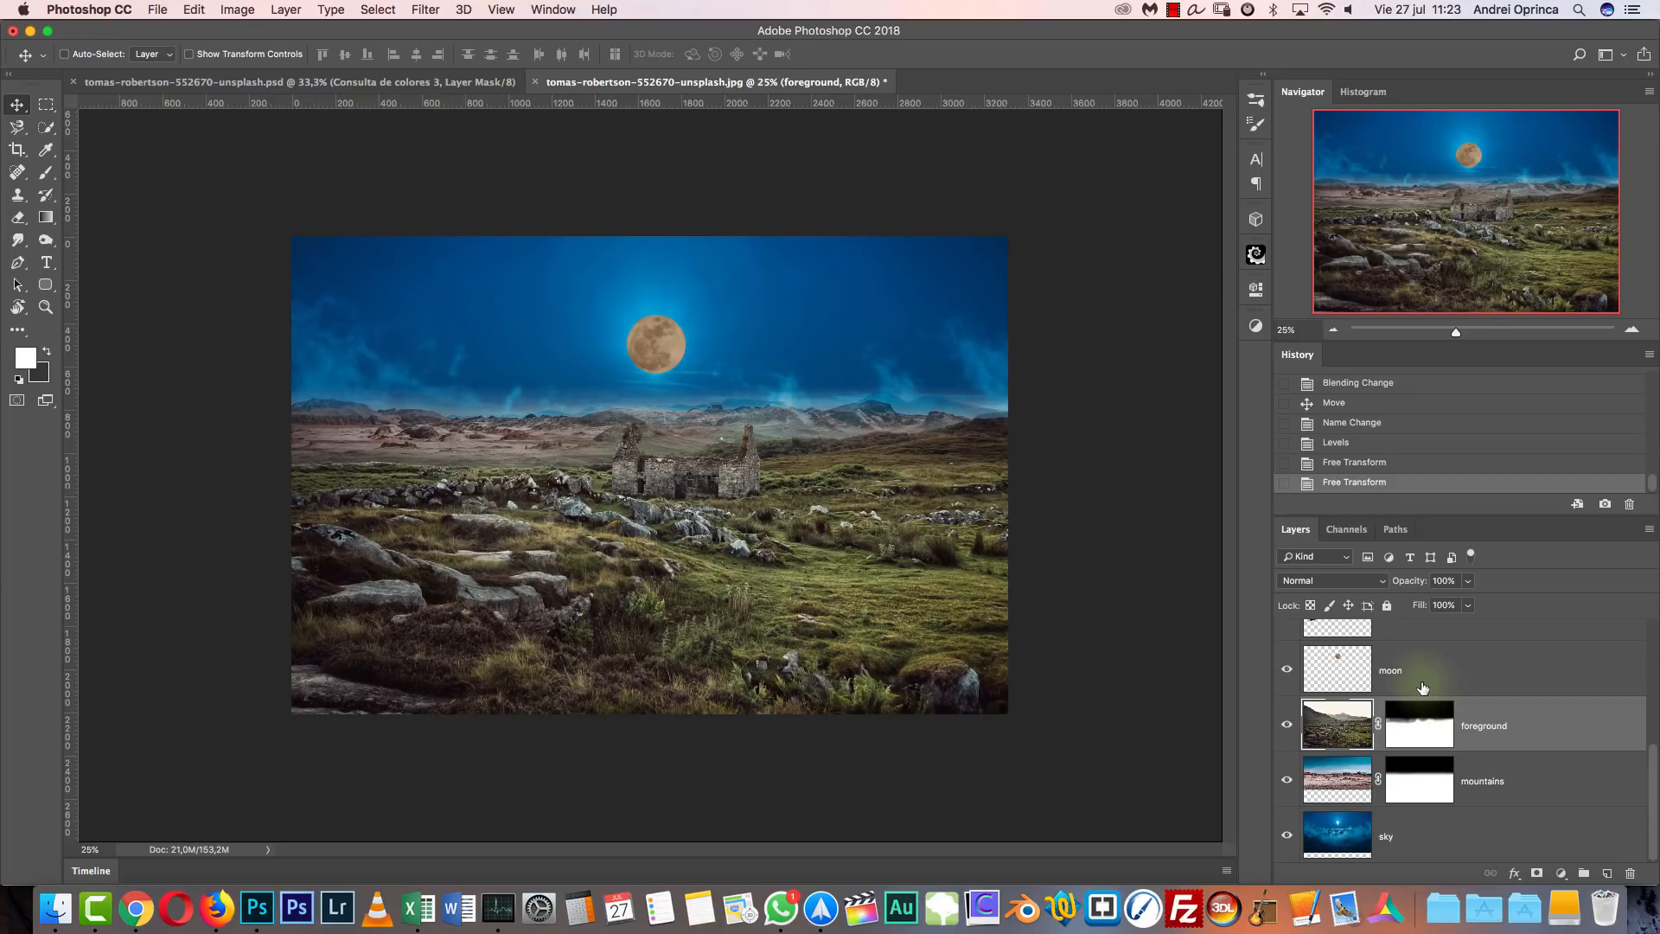
click(1561, 873)
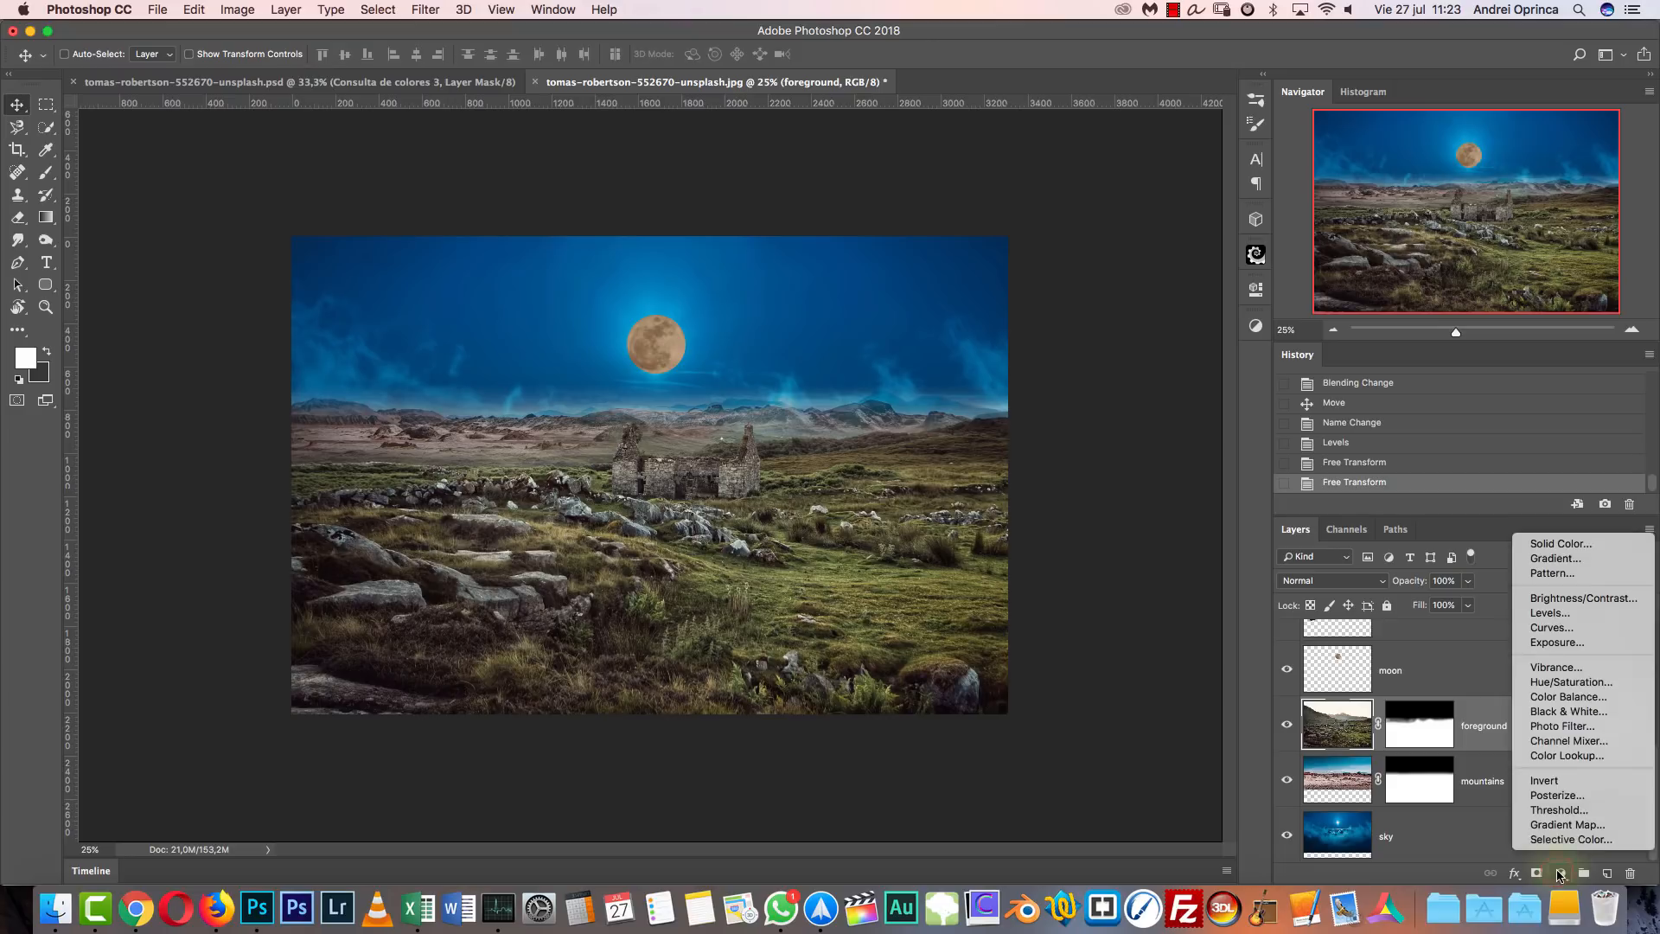
click(1566, 755)
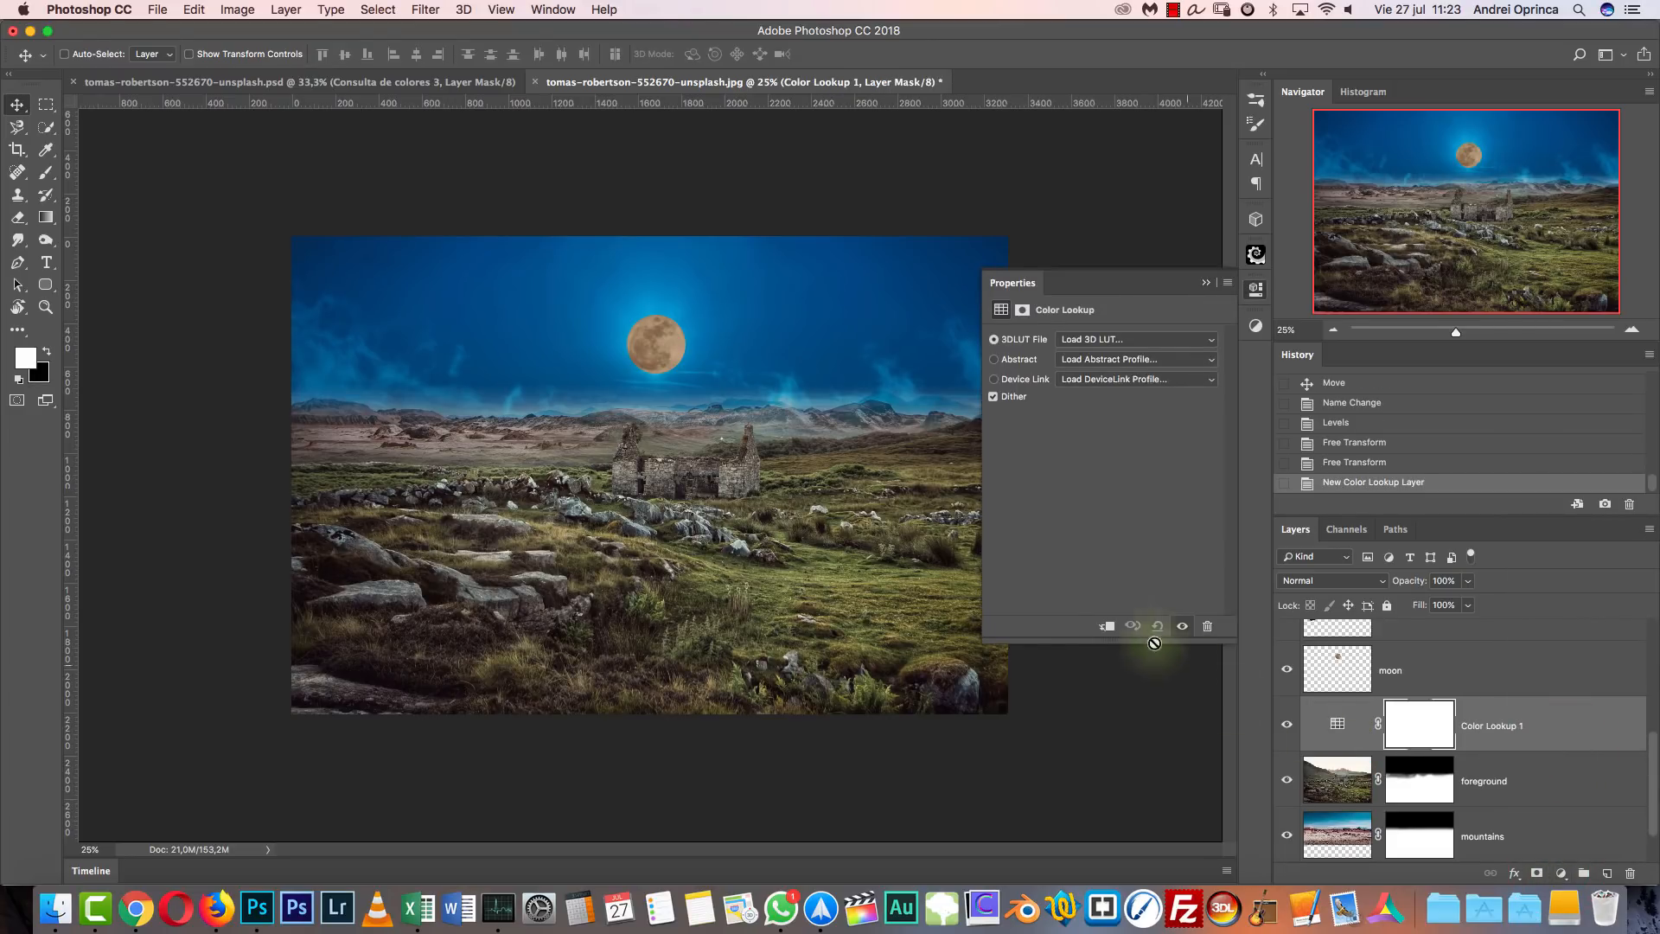
click(1107, 626)
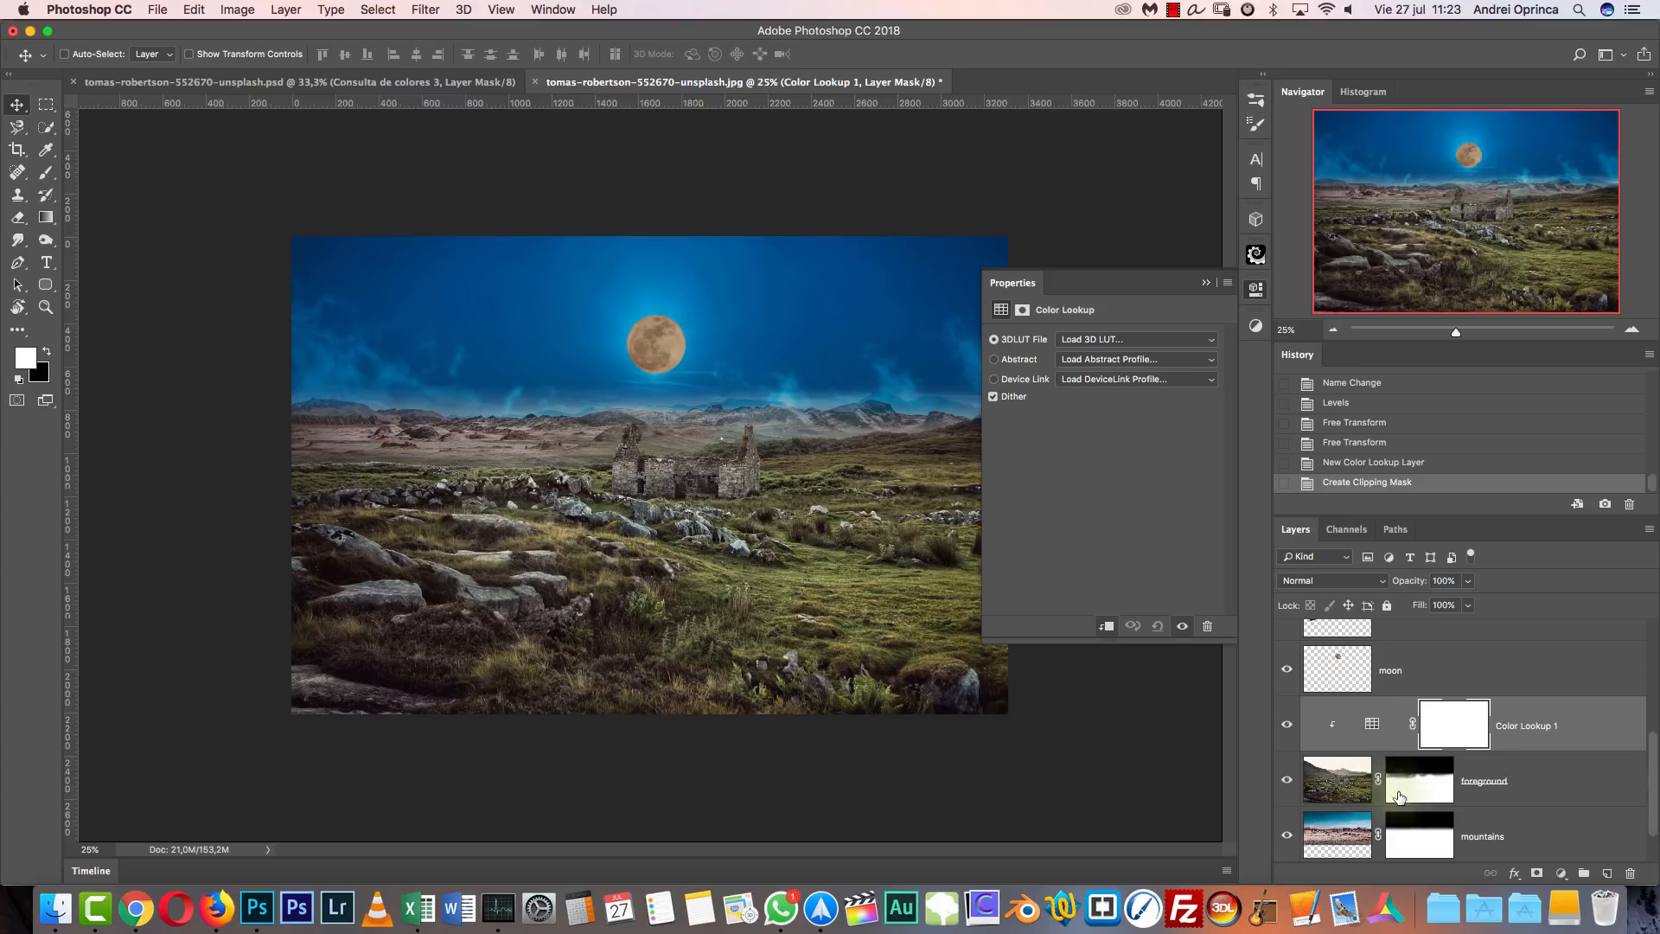
Load the NightFromDay.CUBE 3D LUT into the Color Lookup adjustment and hide that adjustment layer.
click(1132, 342)
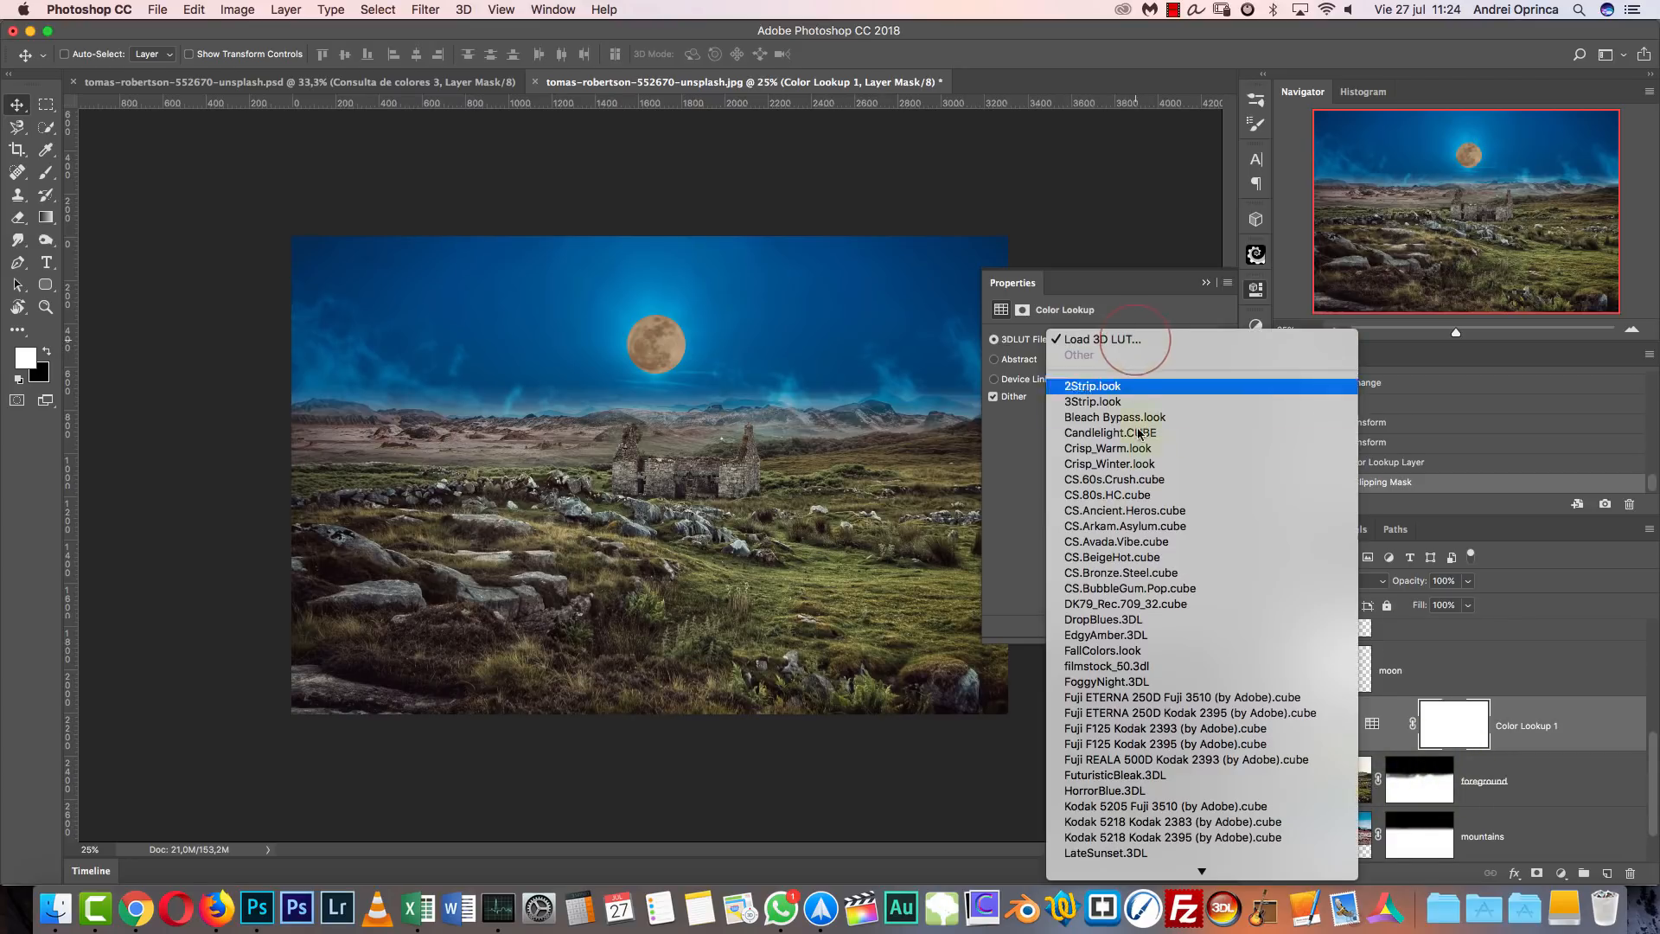
key(n)
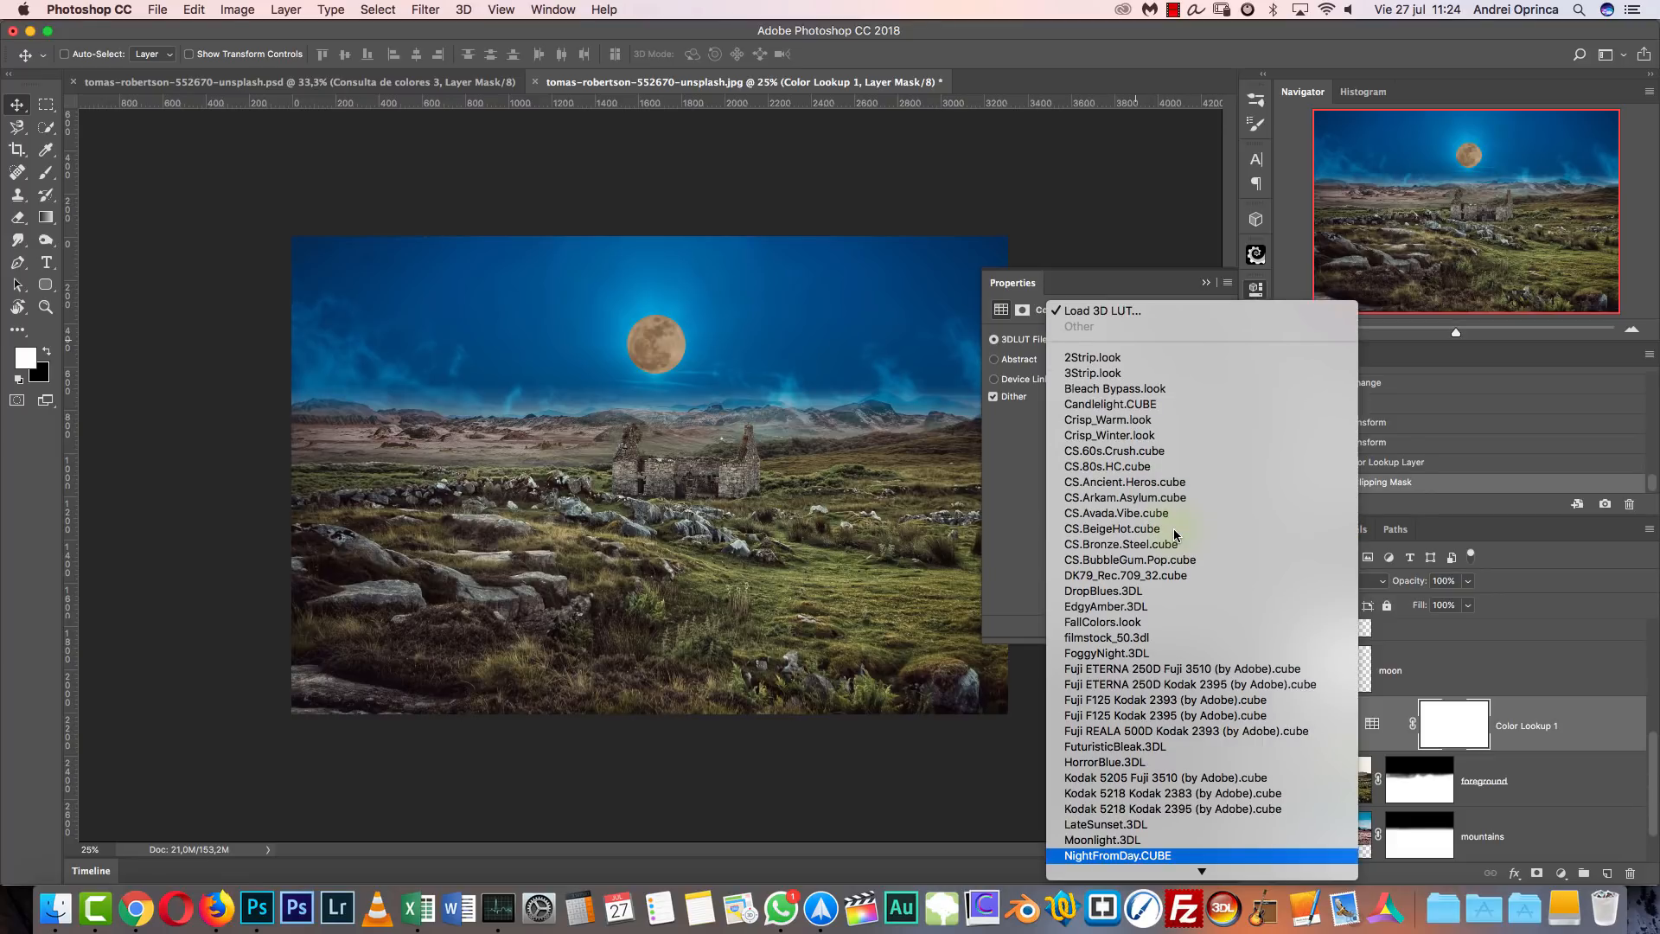
key(Return)
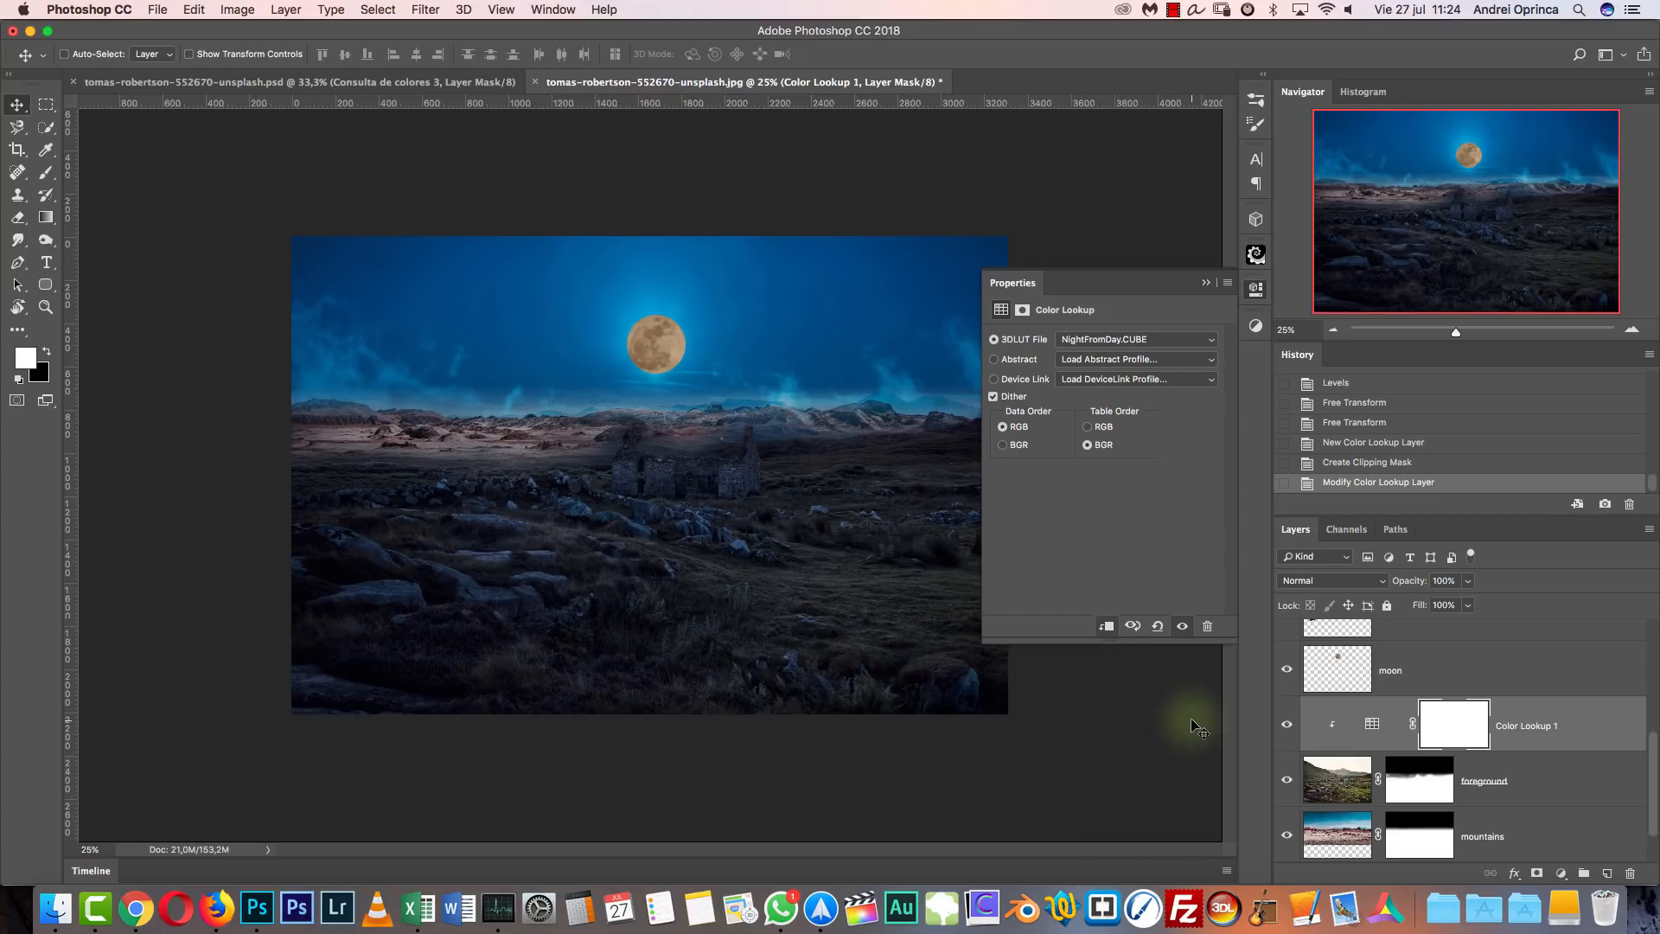
click(1207, 283)
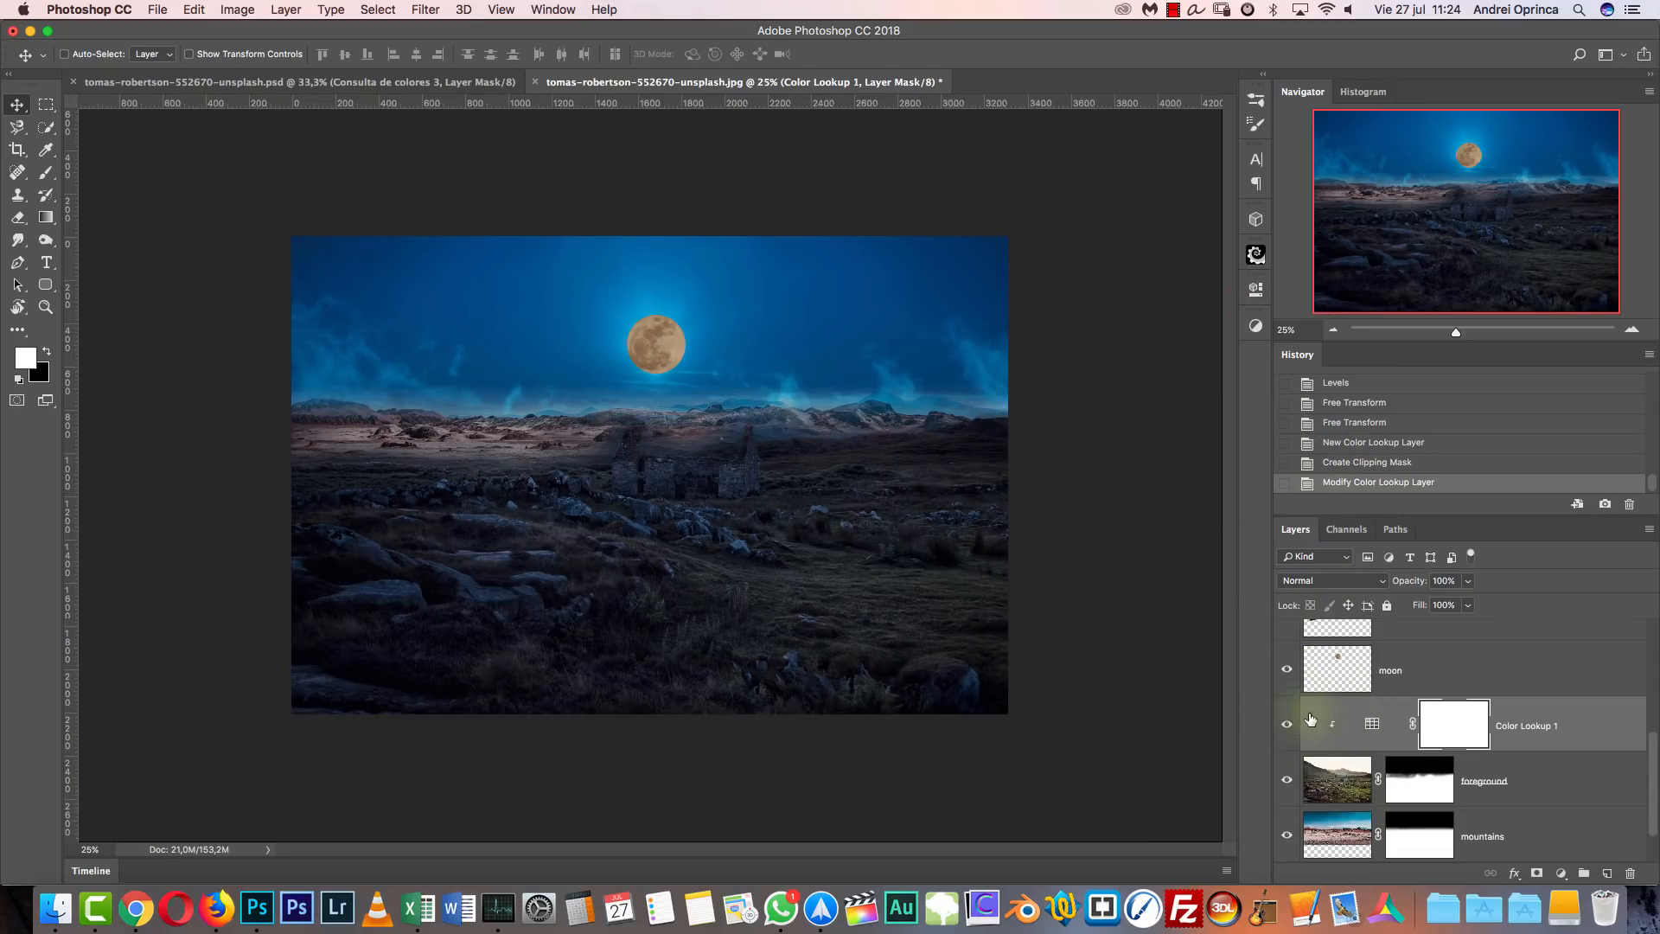
click(1287, 726)
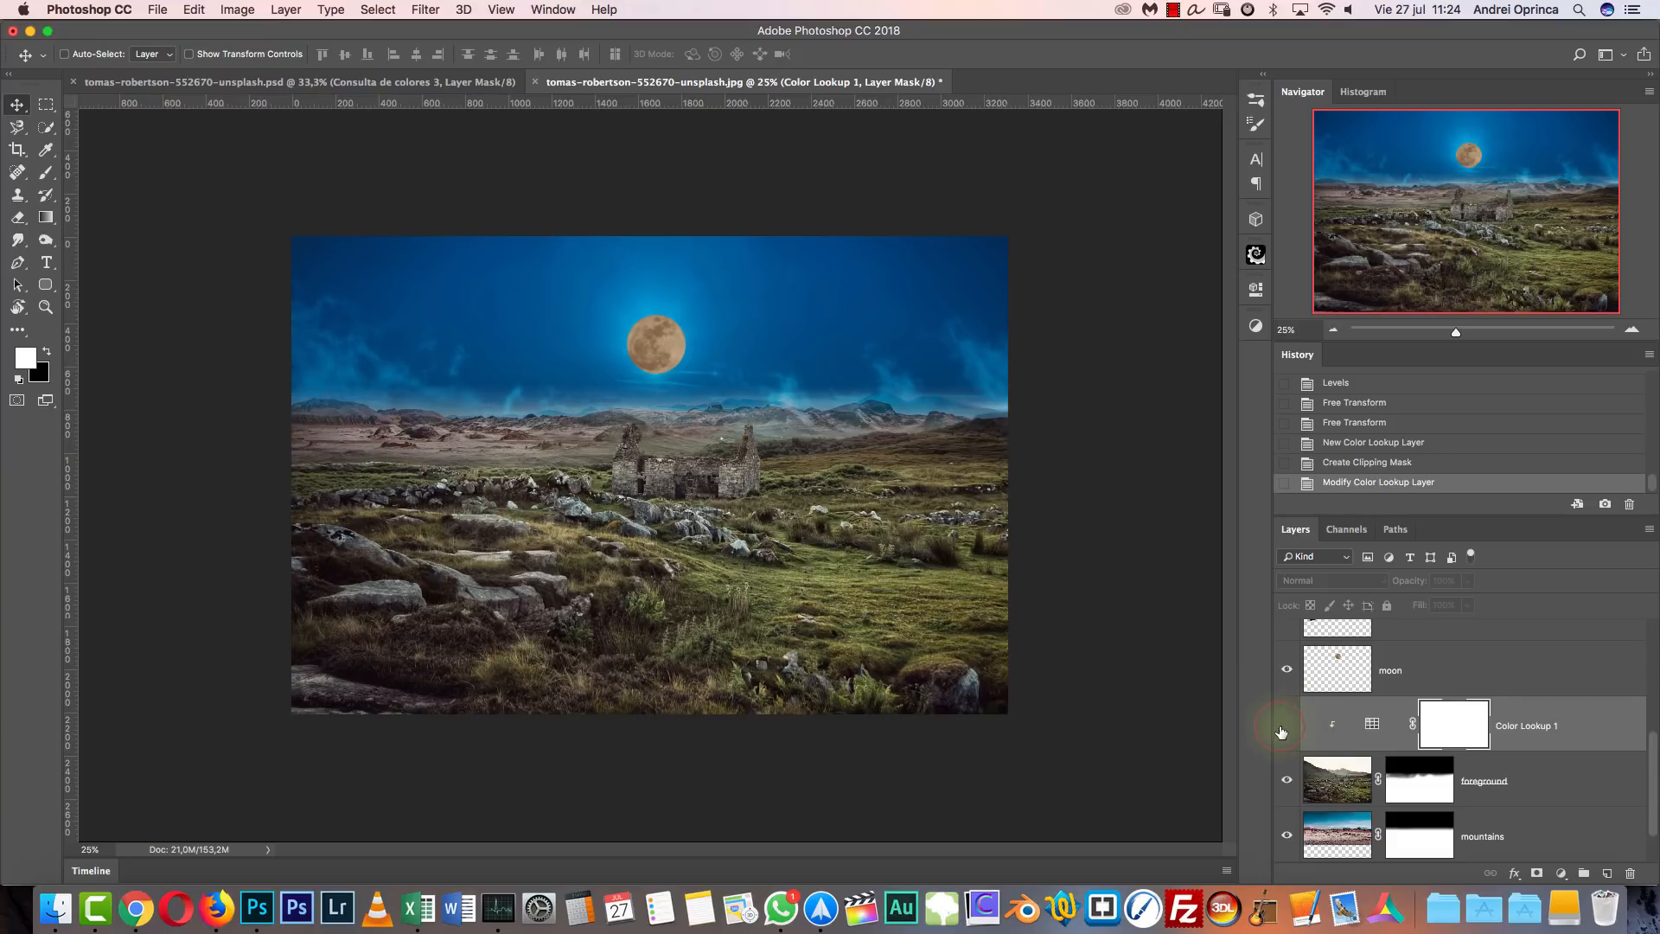
Add a Solid Color fill of #3d5363 clipped to the foreground layer and set its blending mode to Multiply.
click(1574, 778)
click(1562, 876)
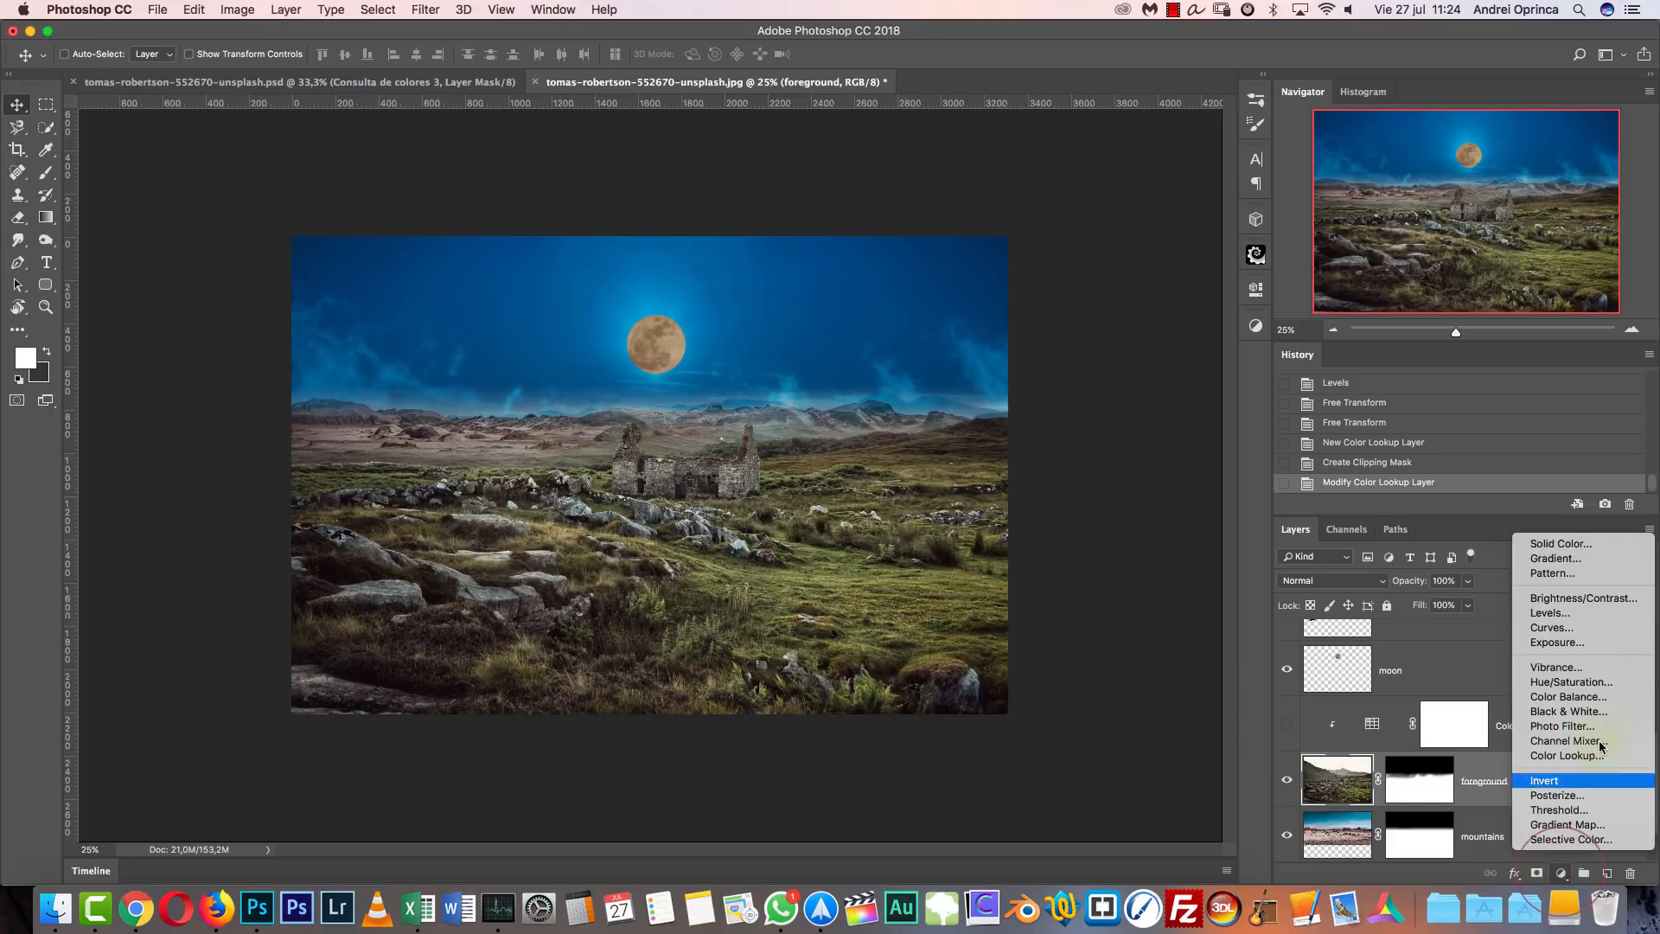
click(1575, 546)
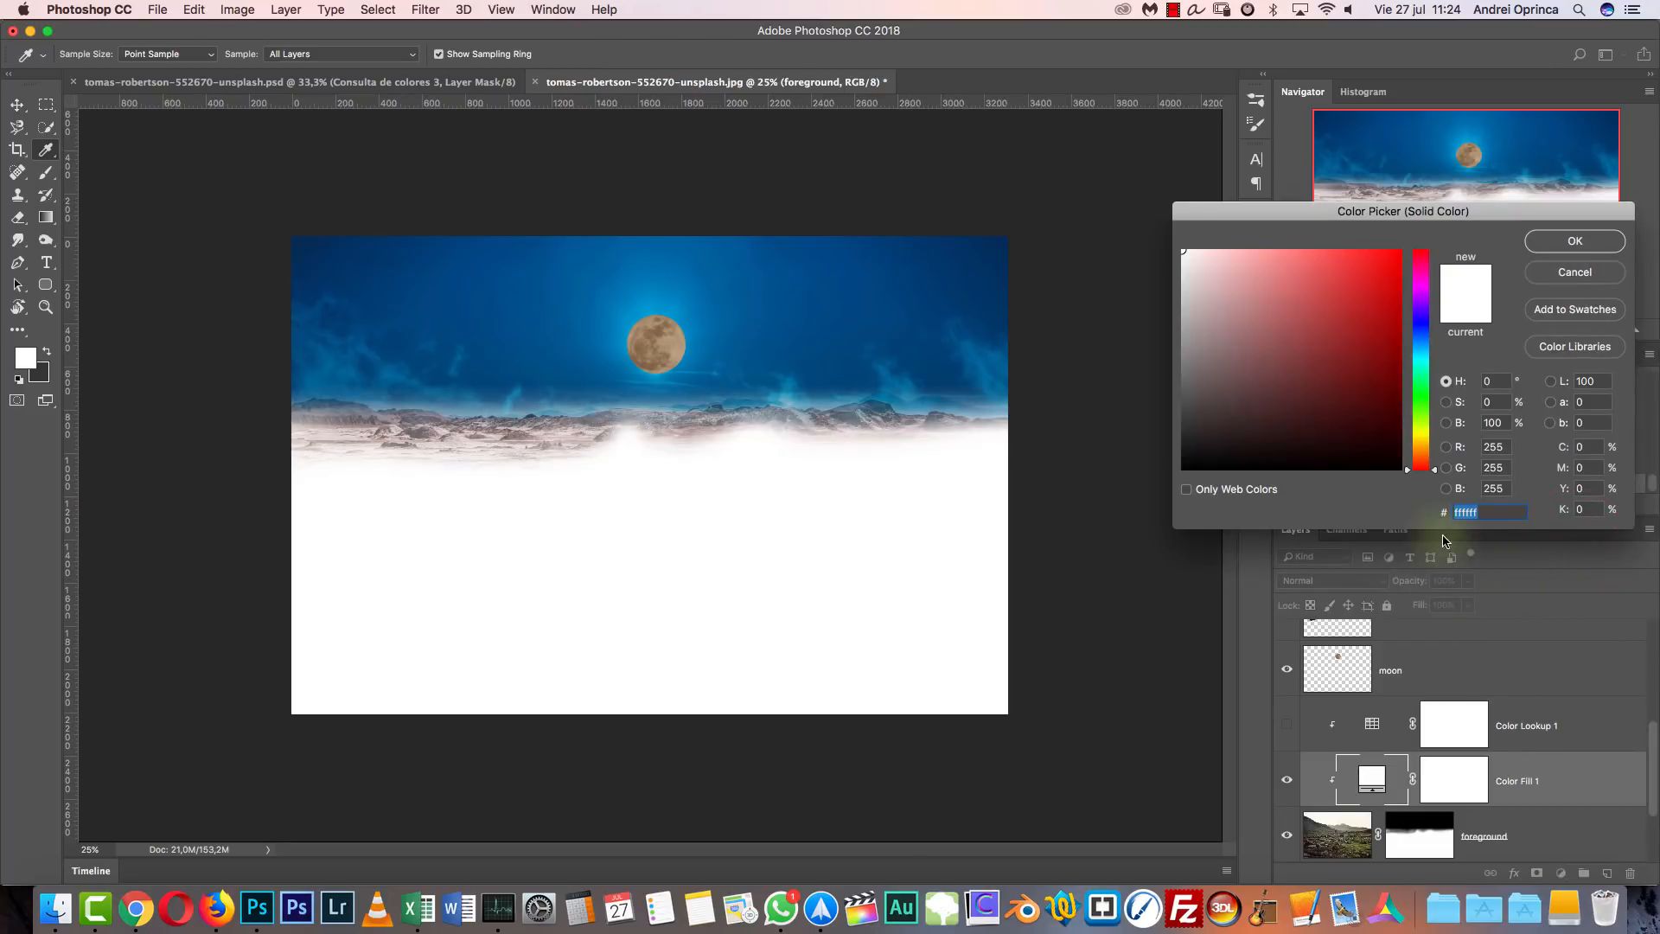
click(1415, 345)
drag(1281, 407, 1266, 384)
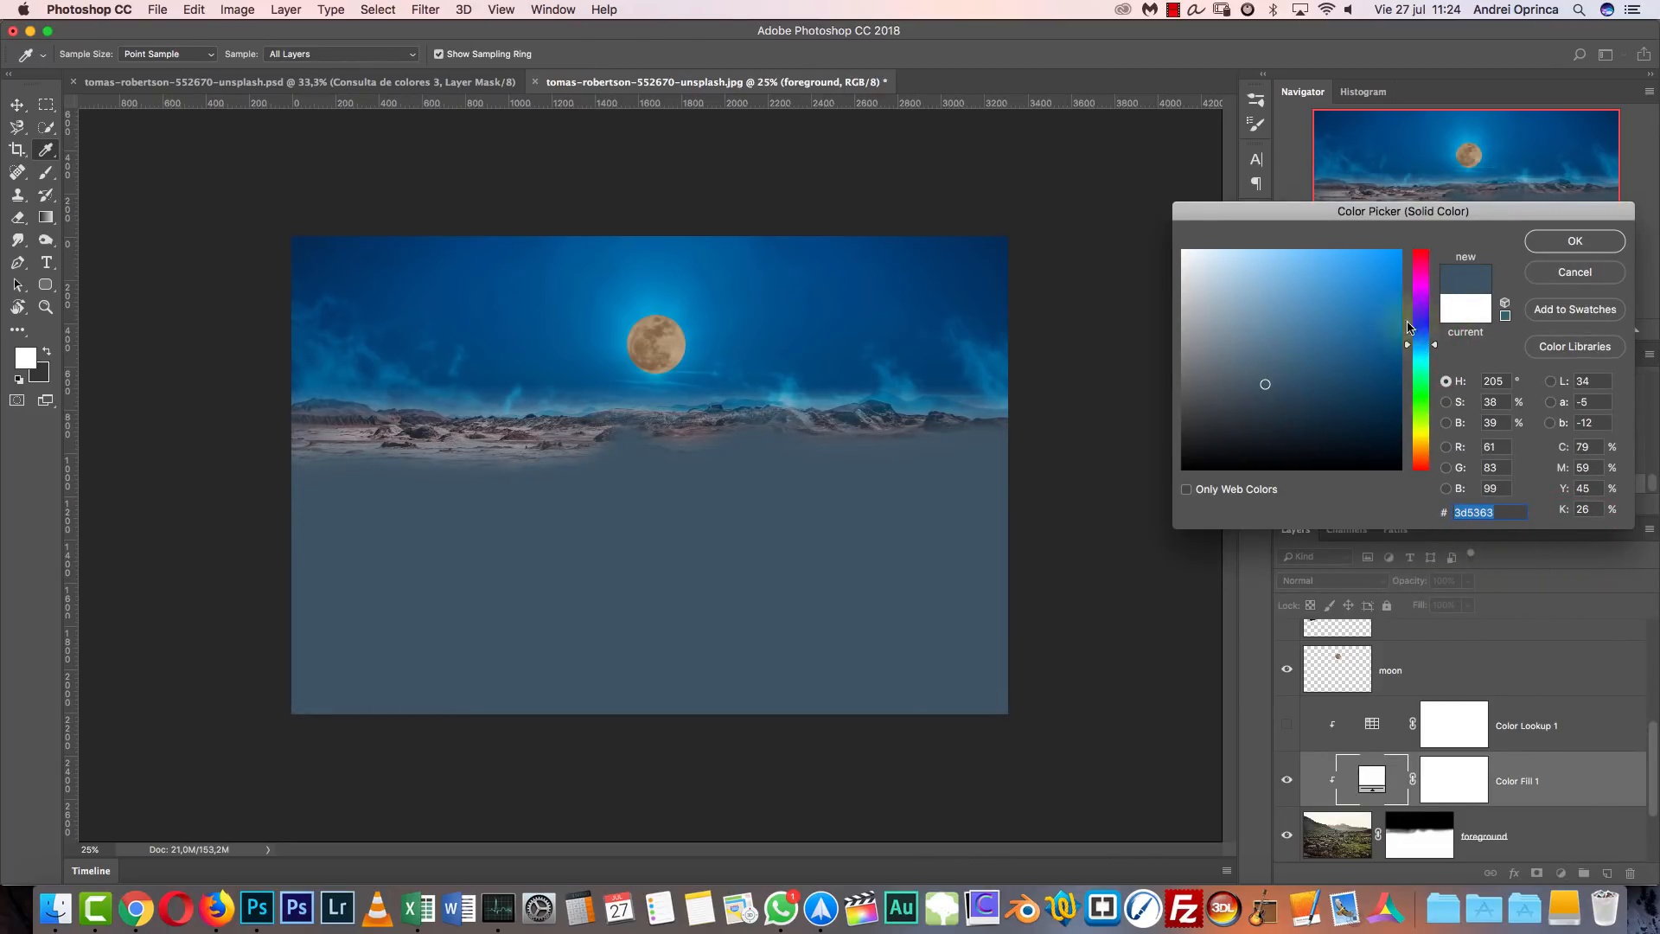
click(1562, 246)
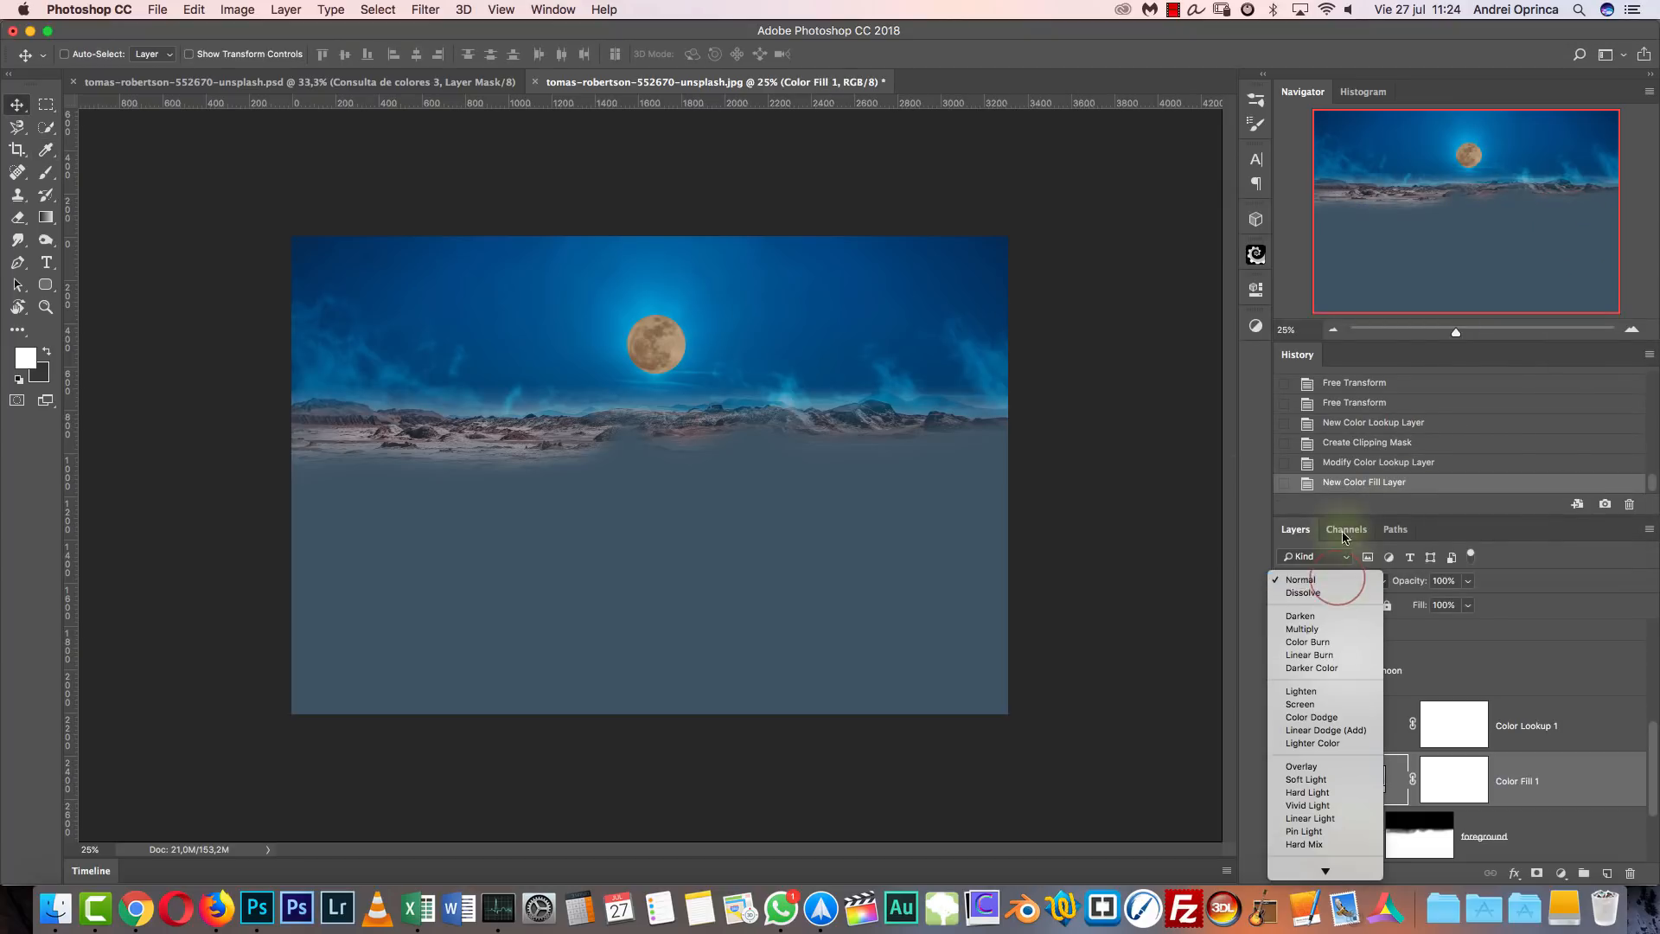
click(1332, 580)
click(1331, 673)
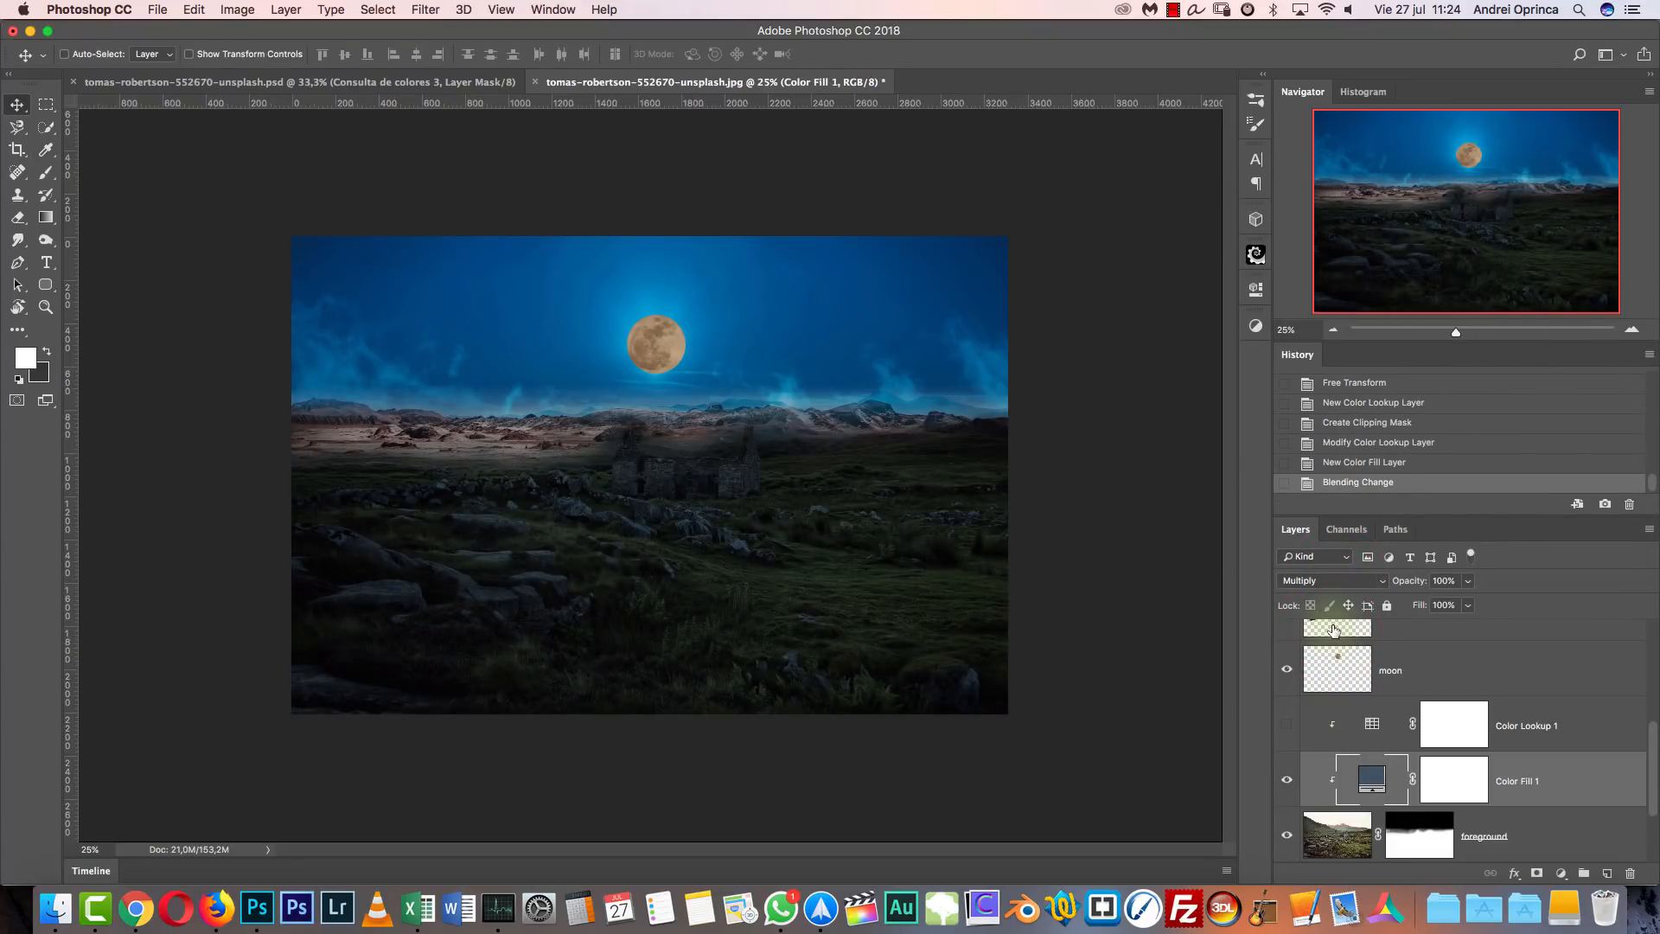
Change the Solid Color fill to #4b606e and select the foreground layer.
double_click(1370, 780)
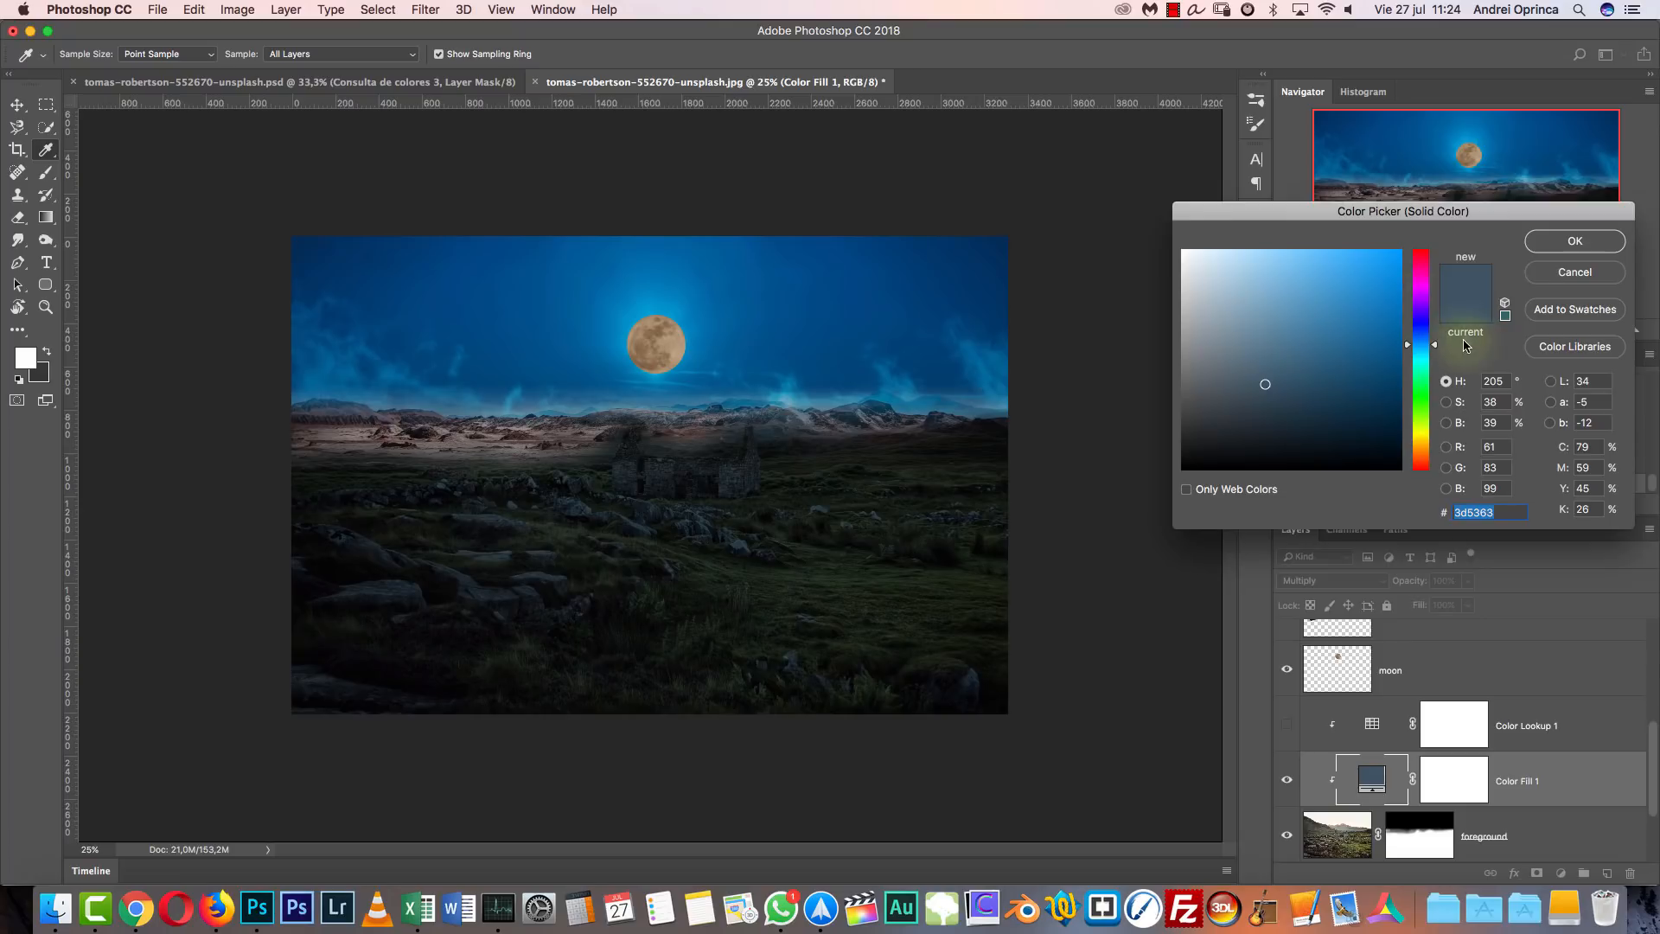
mouse_move(1293, 406)
mouse_down()
mouse_move(1238, 385)
mouse_move(1256, 373)
mouse_up()
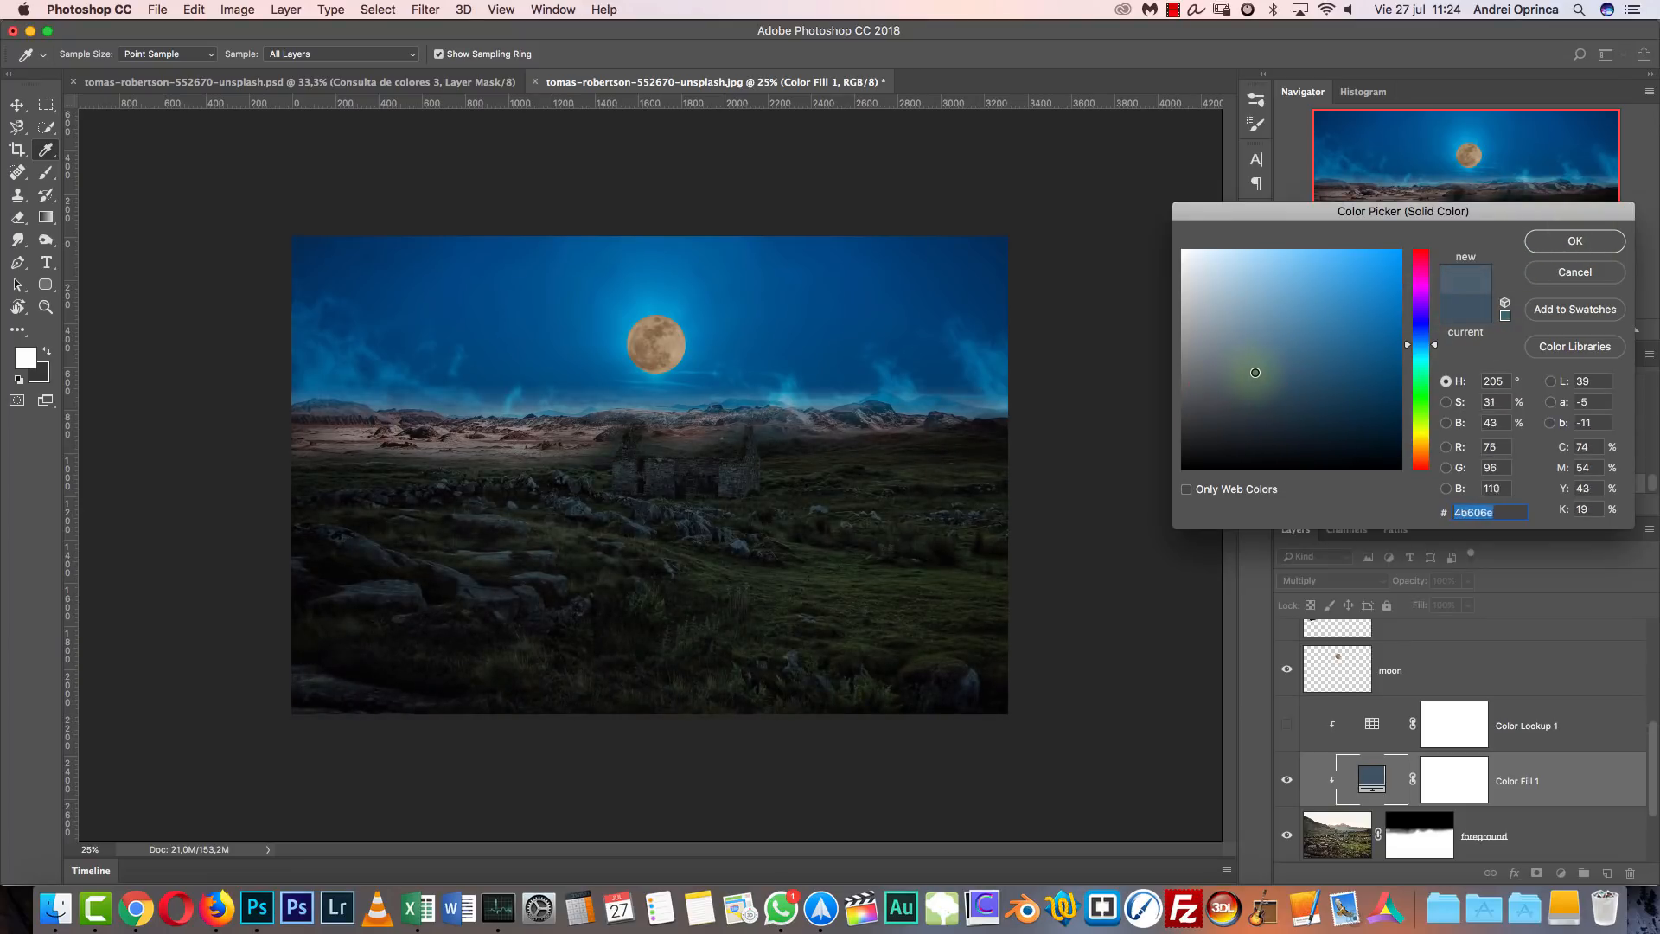
click(1576, 241)
click(1362, 832)
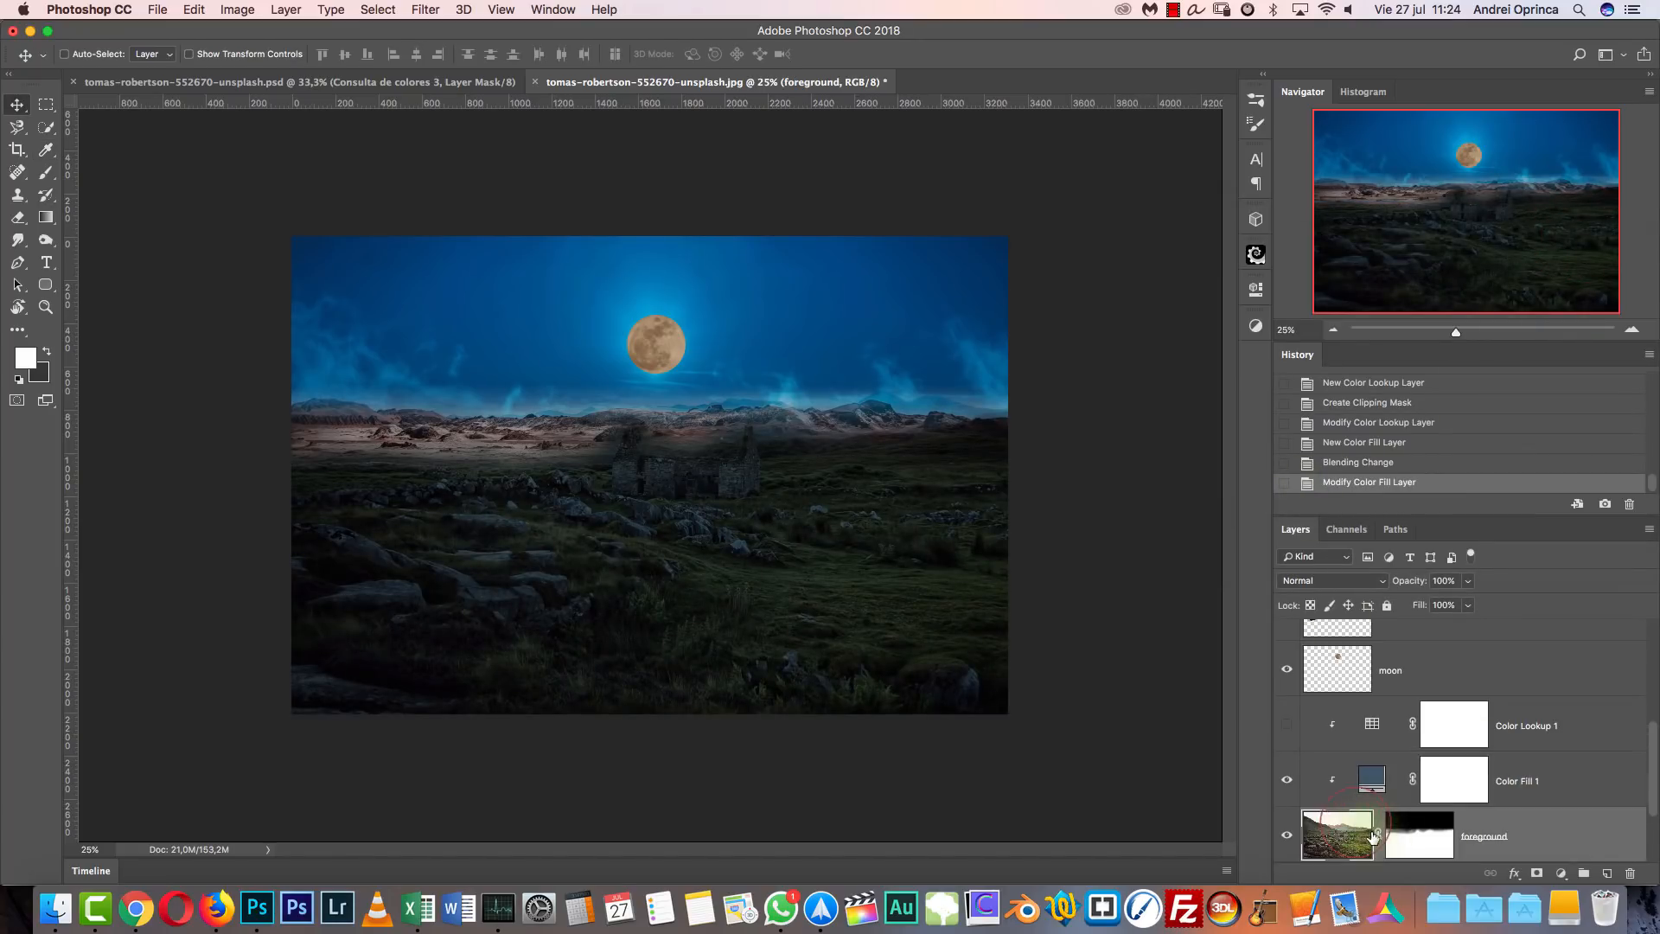
key(super+u)
drag(562, 279, 1320, 253)
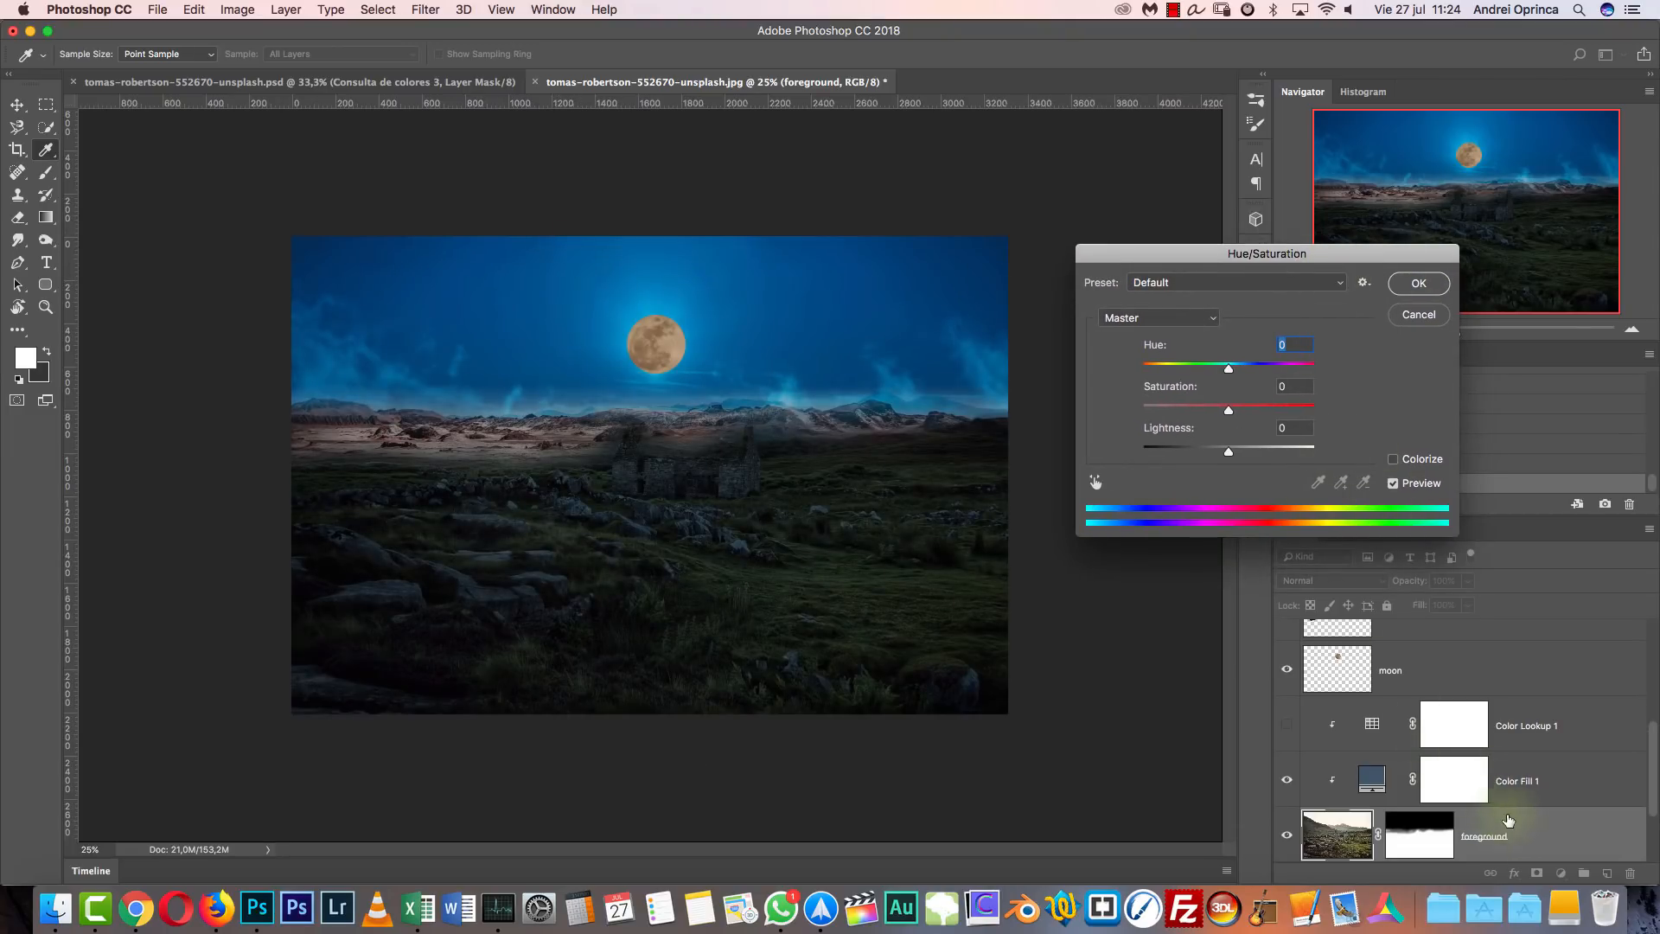
drag(1220, 408, 1176, 406)
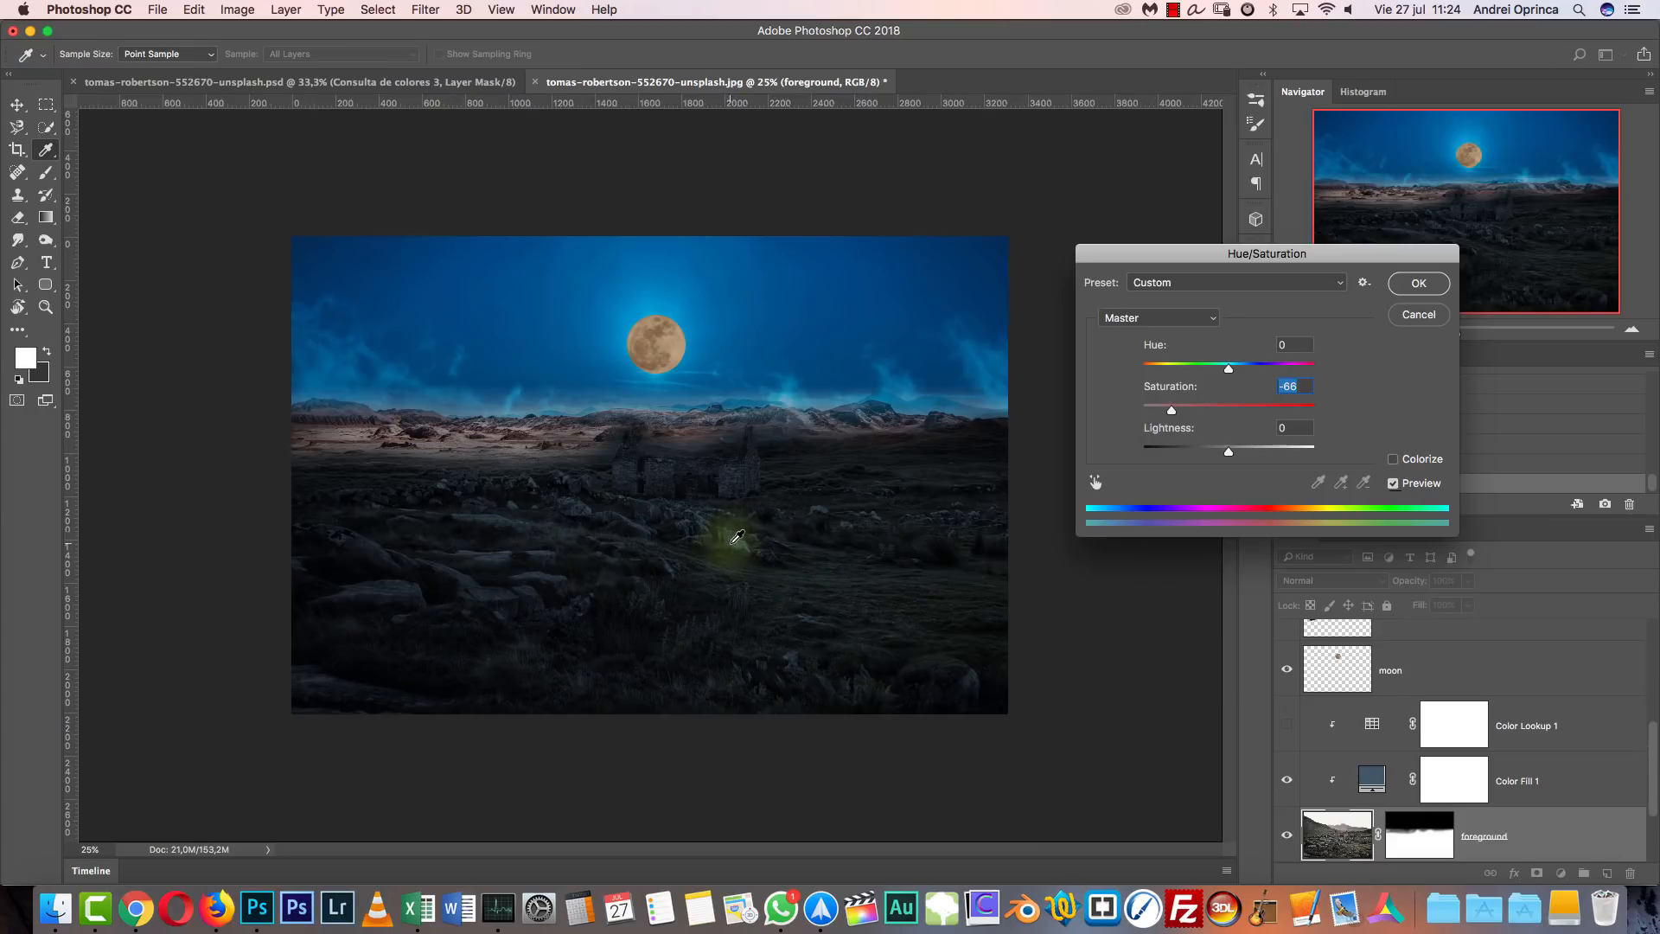
click(1427, 323)
Delete the Color Fill 1 layer and show the Color Lookup 1 adjustment layer at 75% opacity.
drag(1614, 788, 1630, 874)
click(1288, 724)
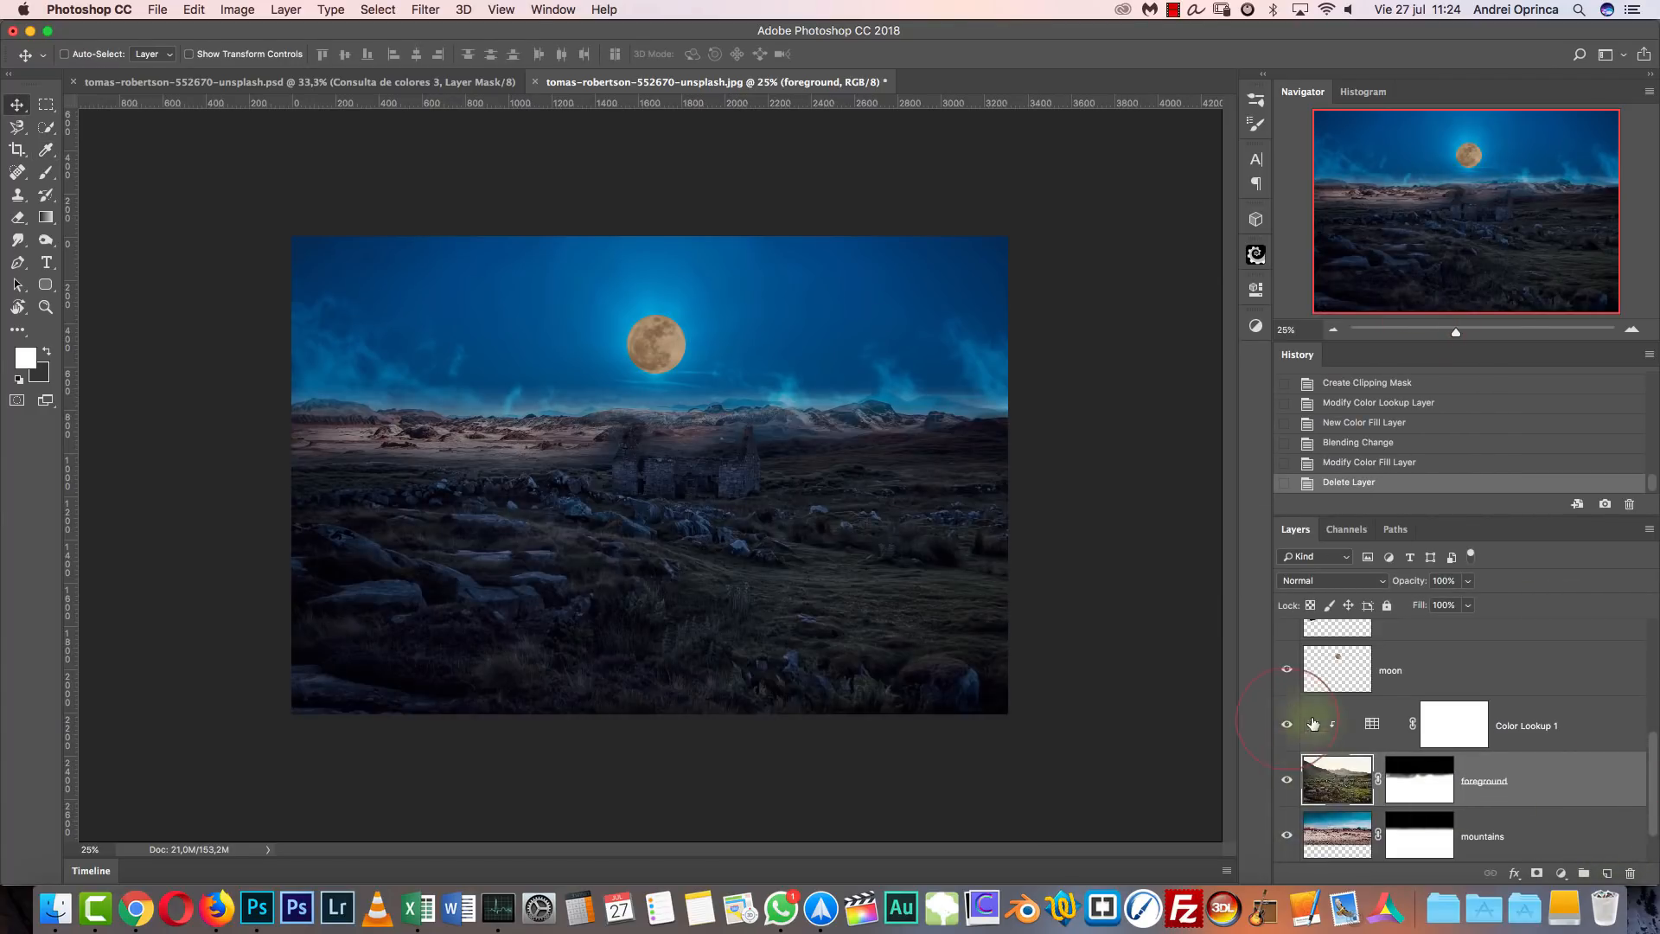
click(1567, 745)
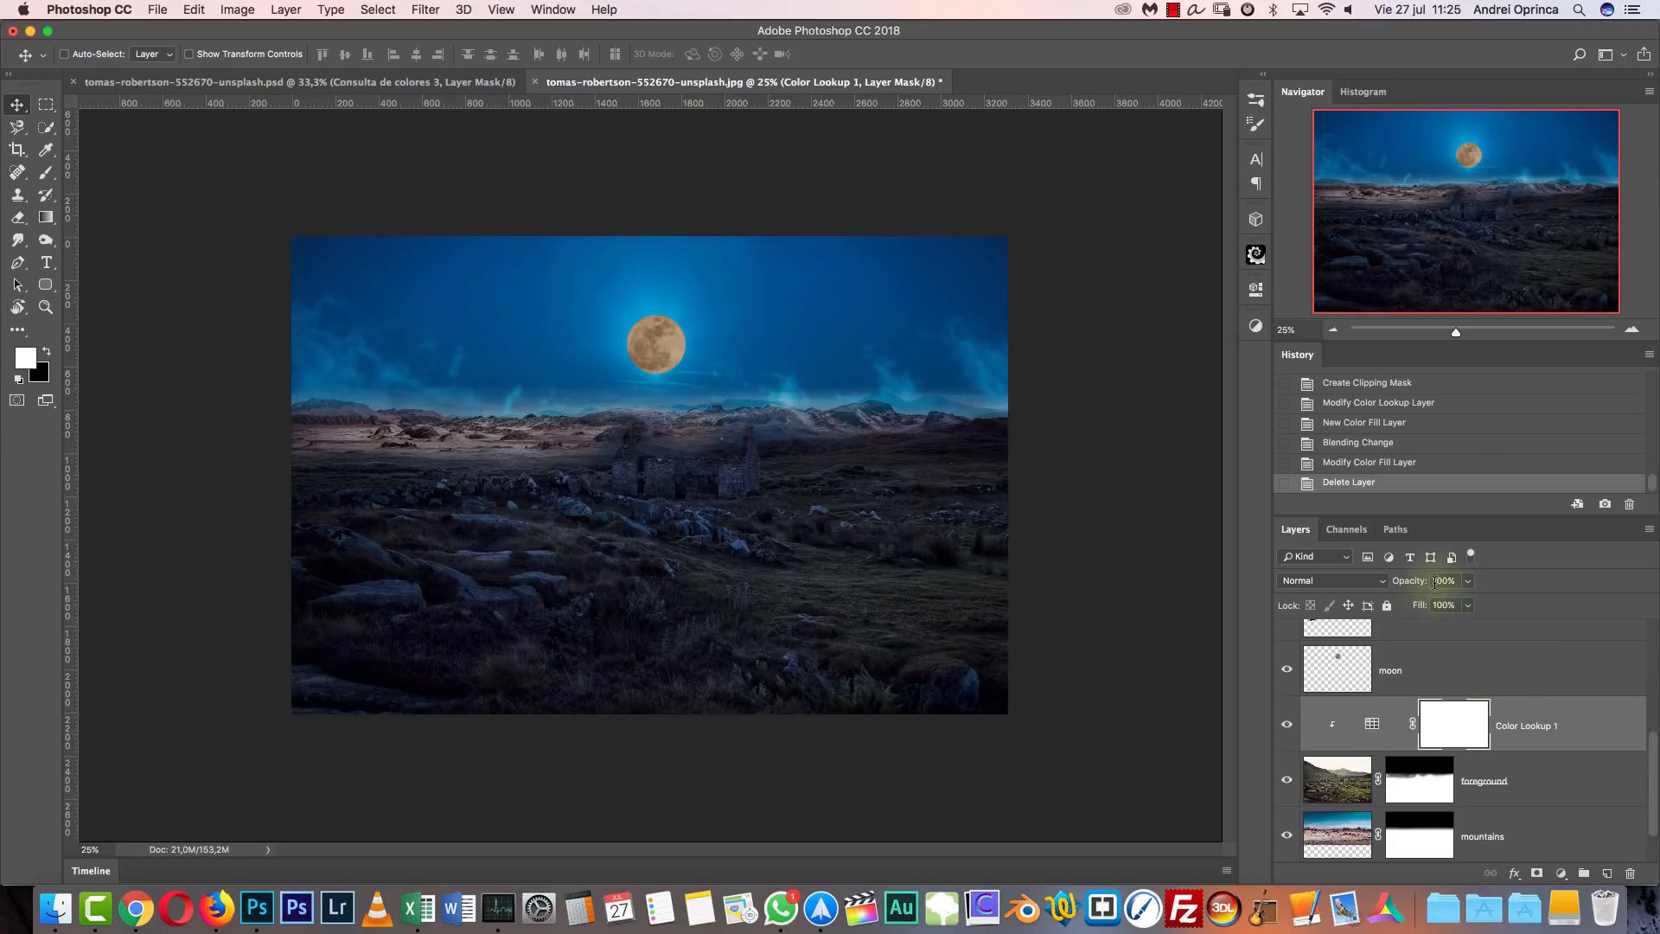
click(1449, 582)
text(75)
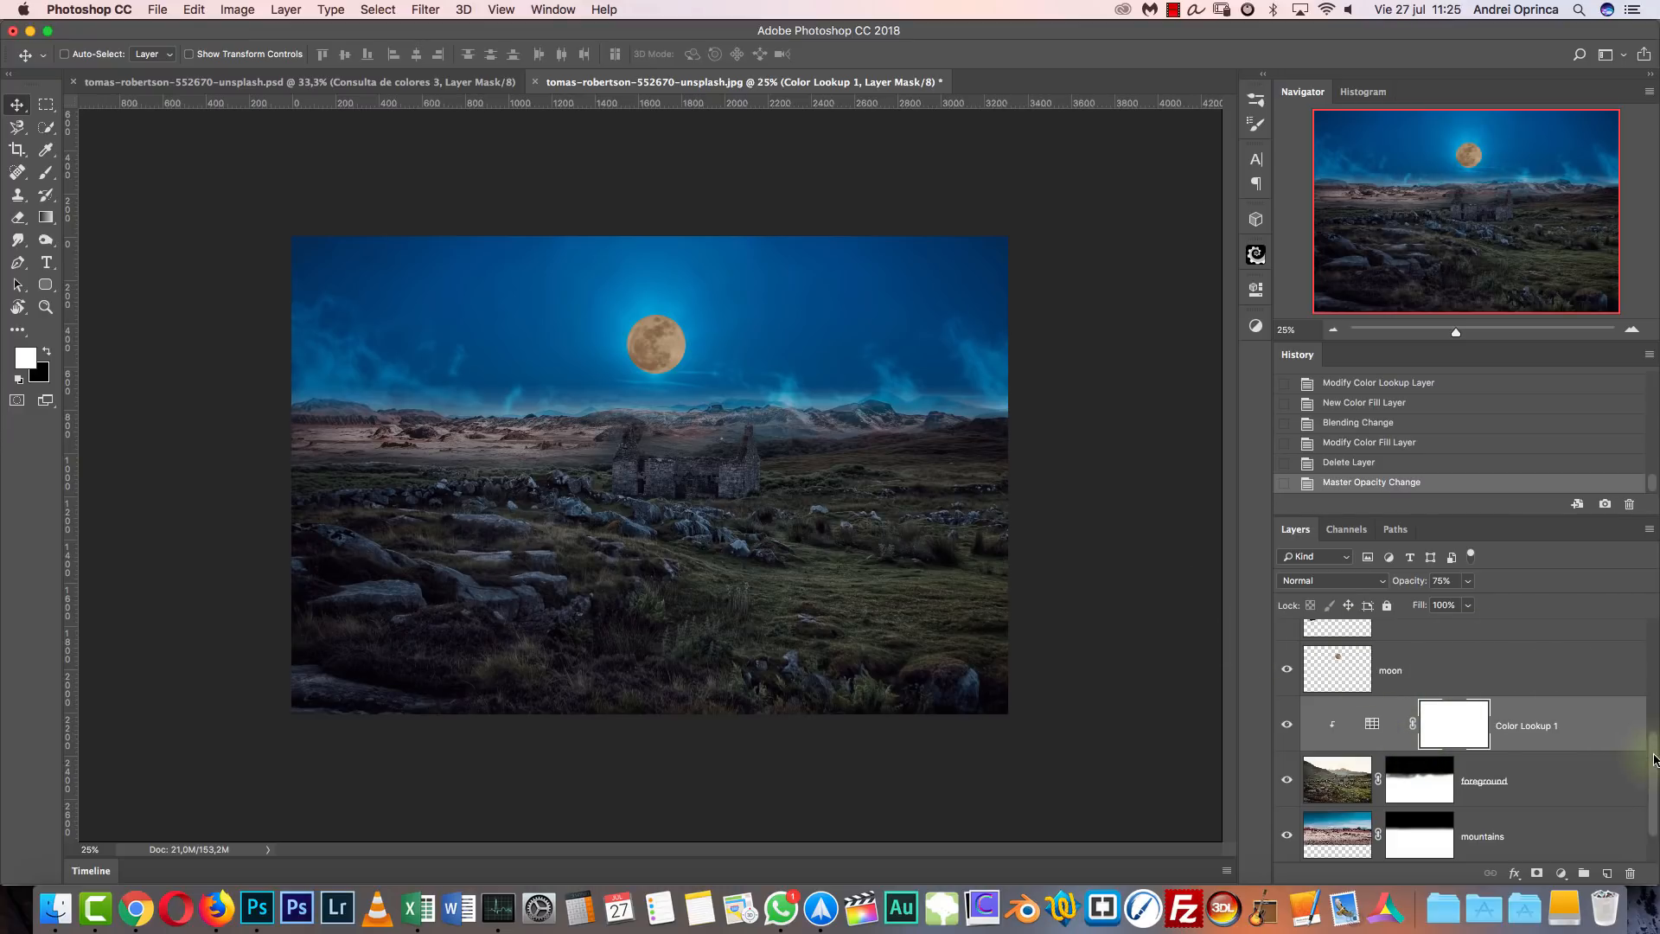
Select the mountains layer and open its layer style settings.
scroll(1652, 770, up, 1)
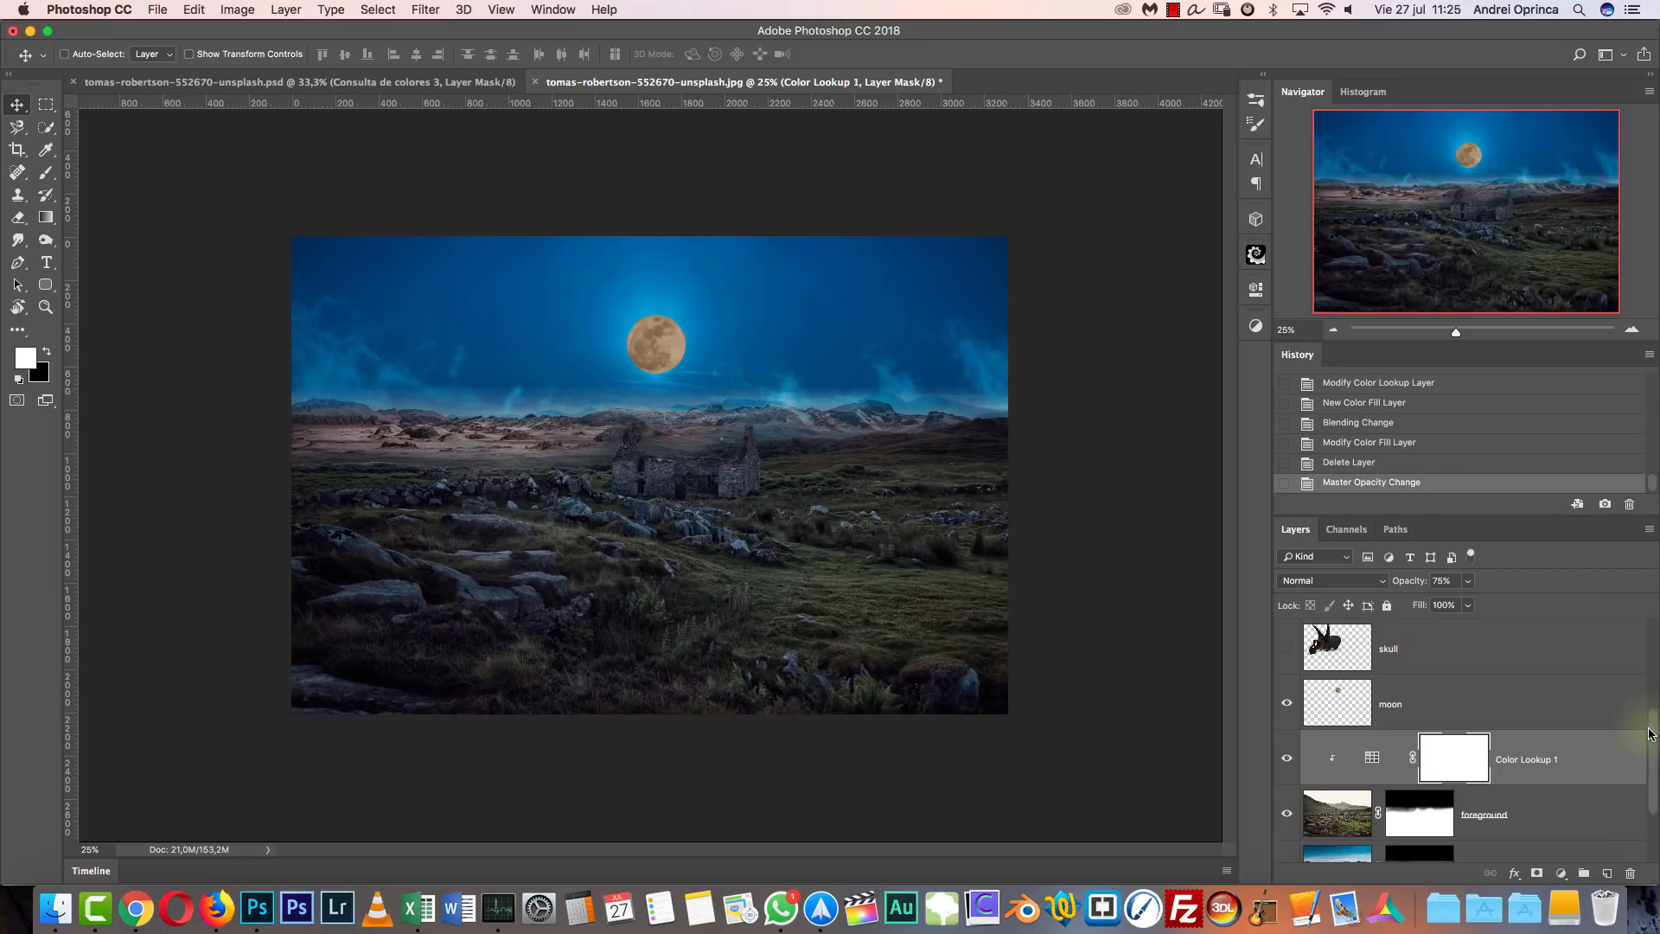
scroll(1655, 753, down, 2)
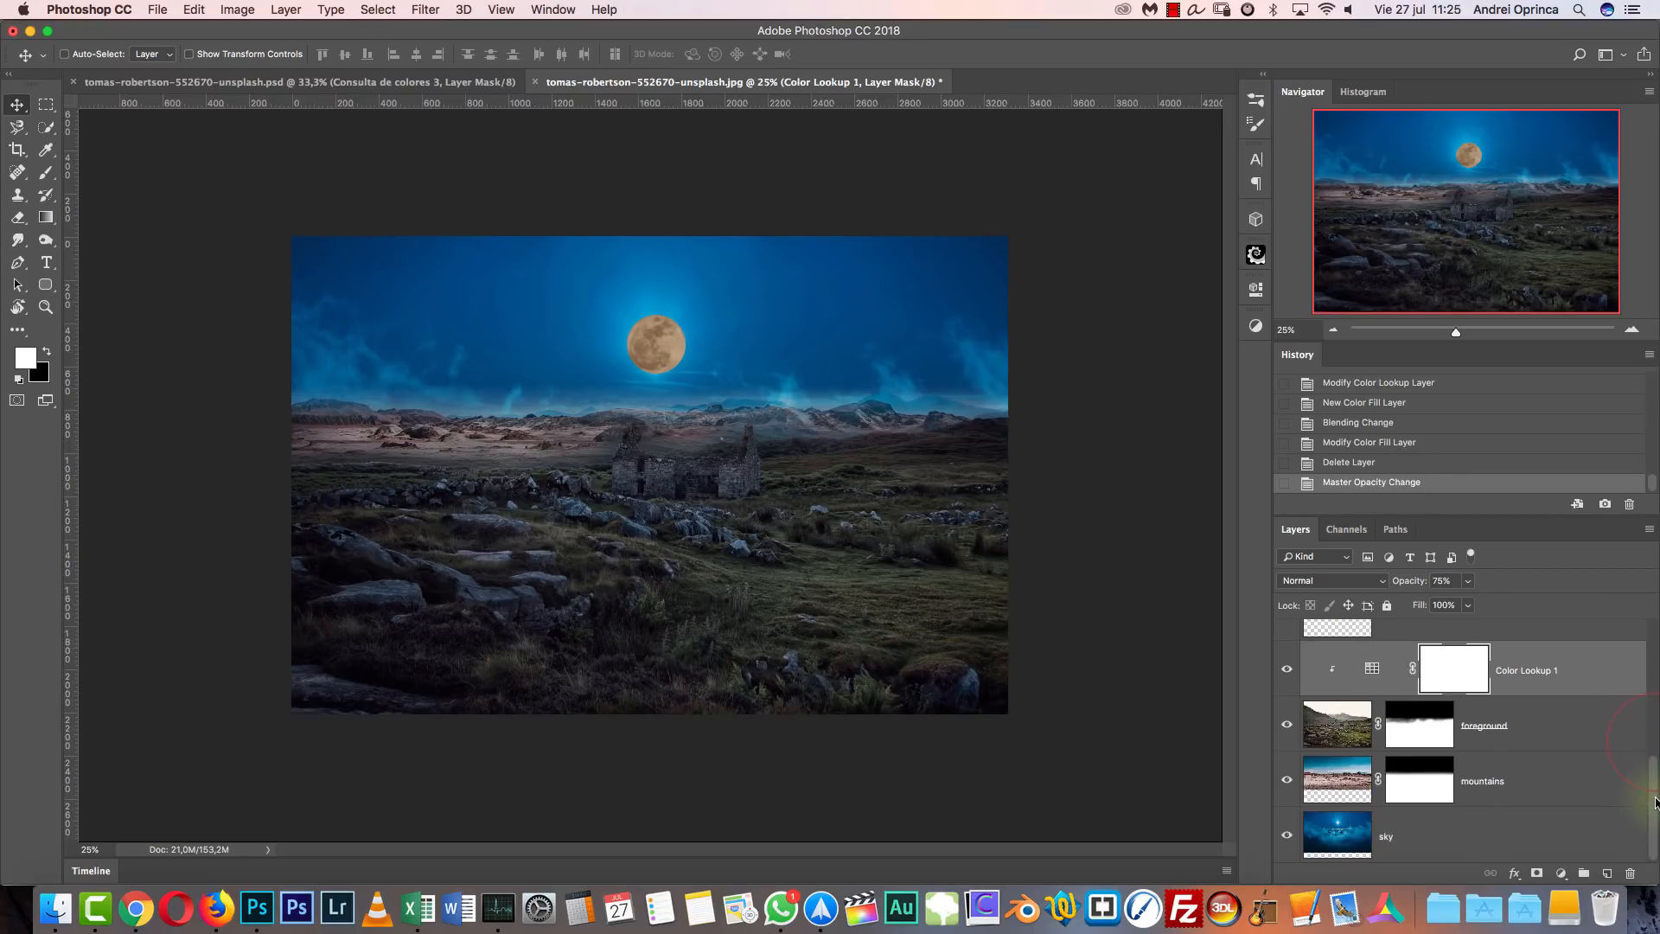
click(1567, 796)
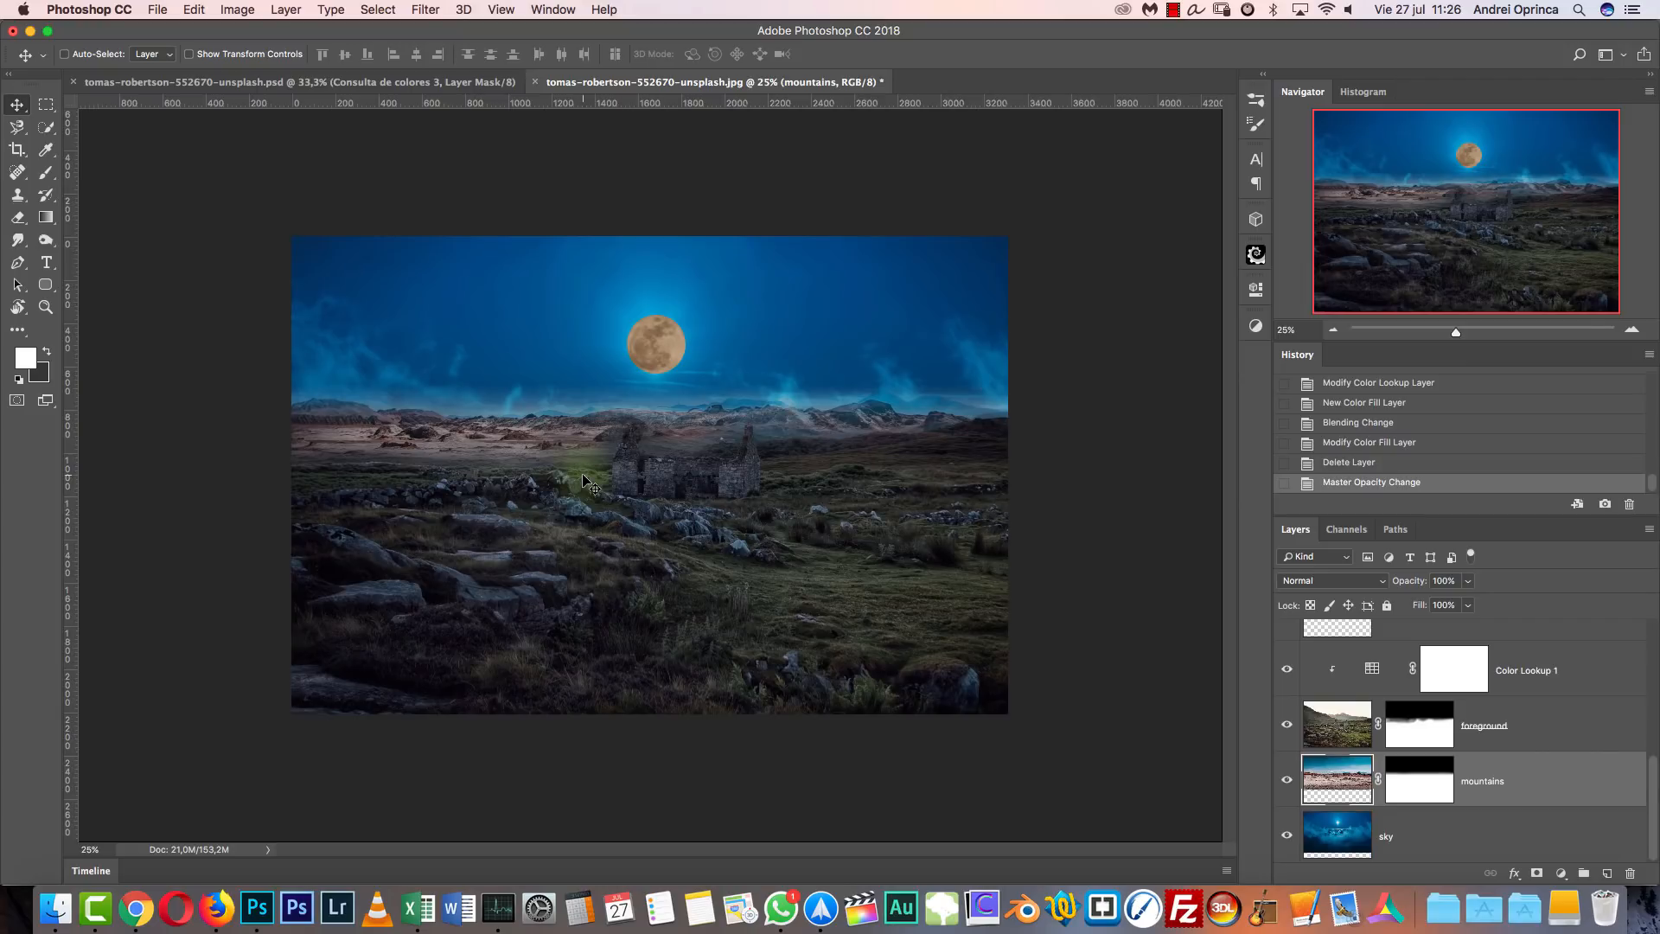
double_click(1580, 786)
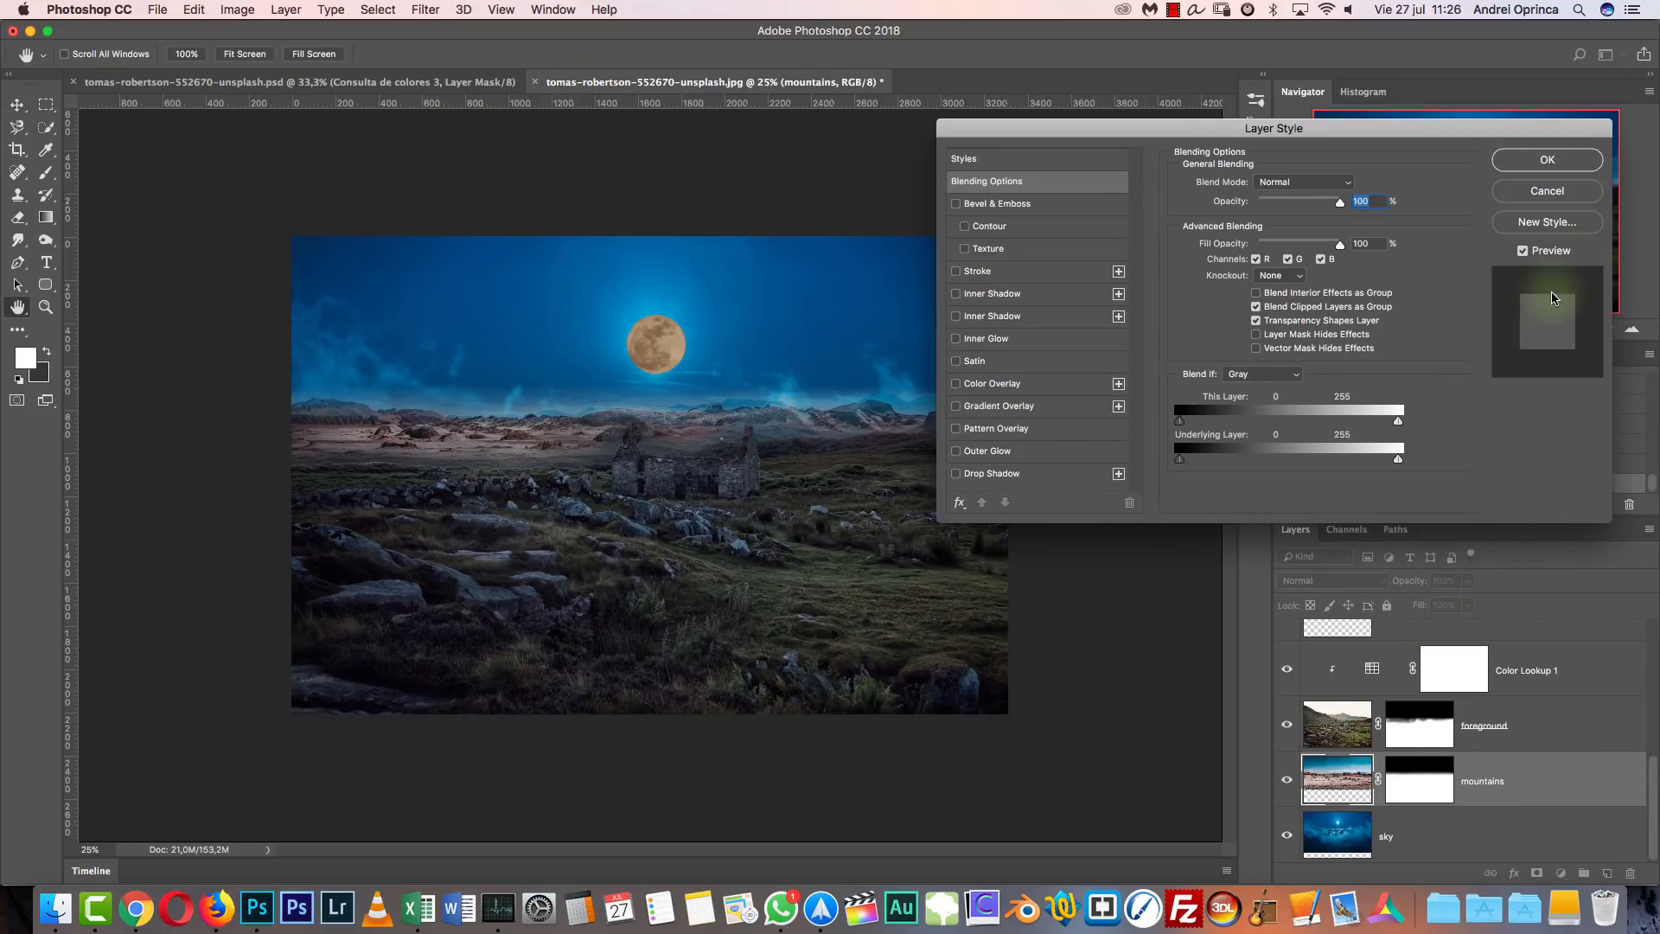
key(Return)
double_click(1571, 782)
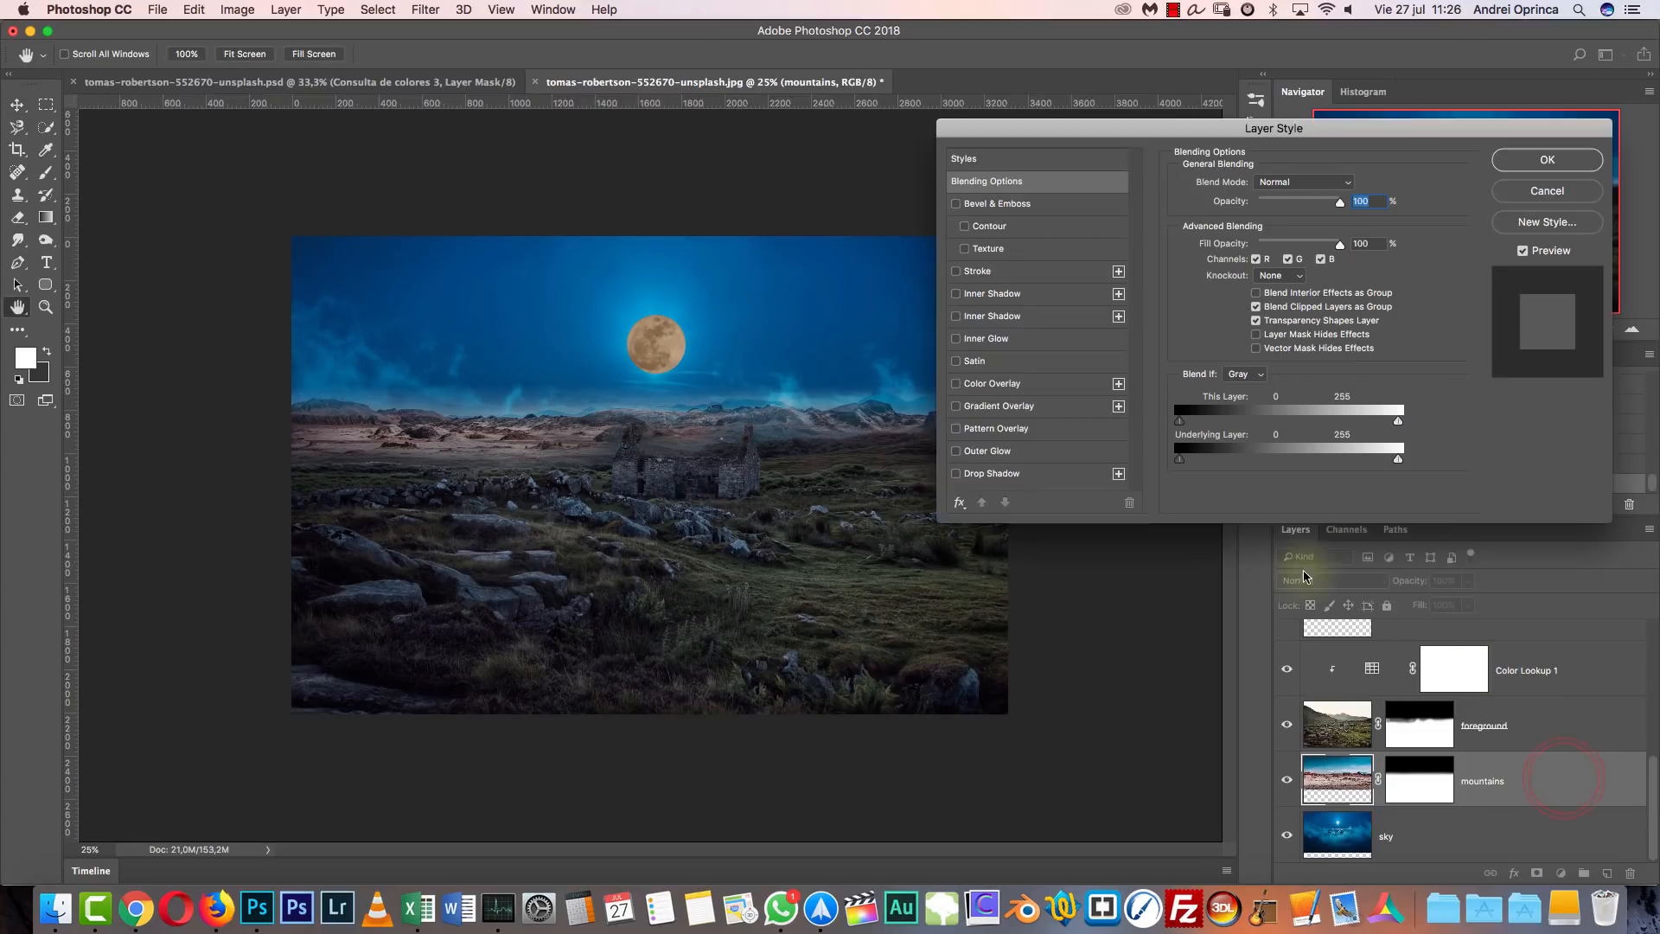
Try a Pattern Overlay, and a blue Color Overlay in Normal mode, on the mountains layer.
click(1014, 430)
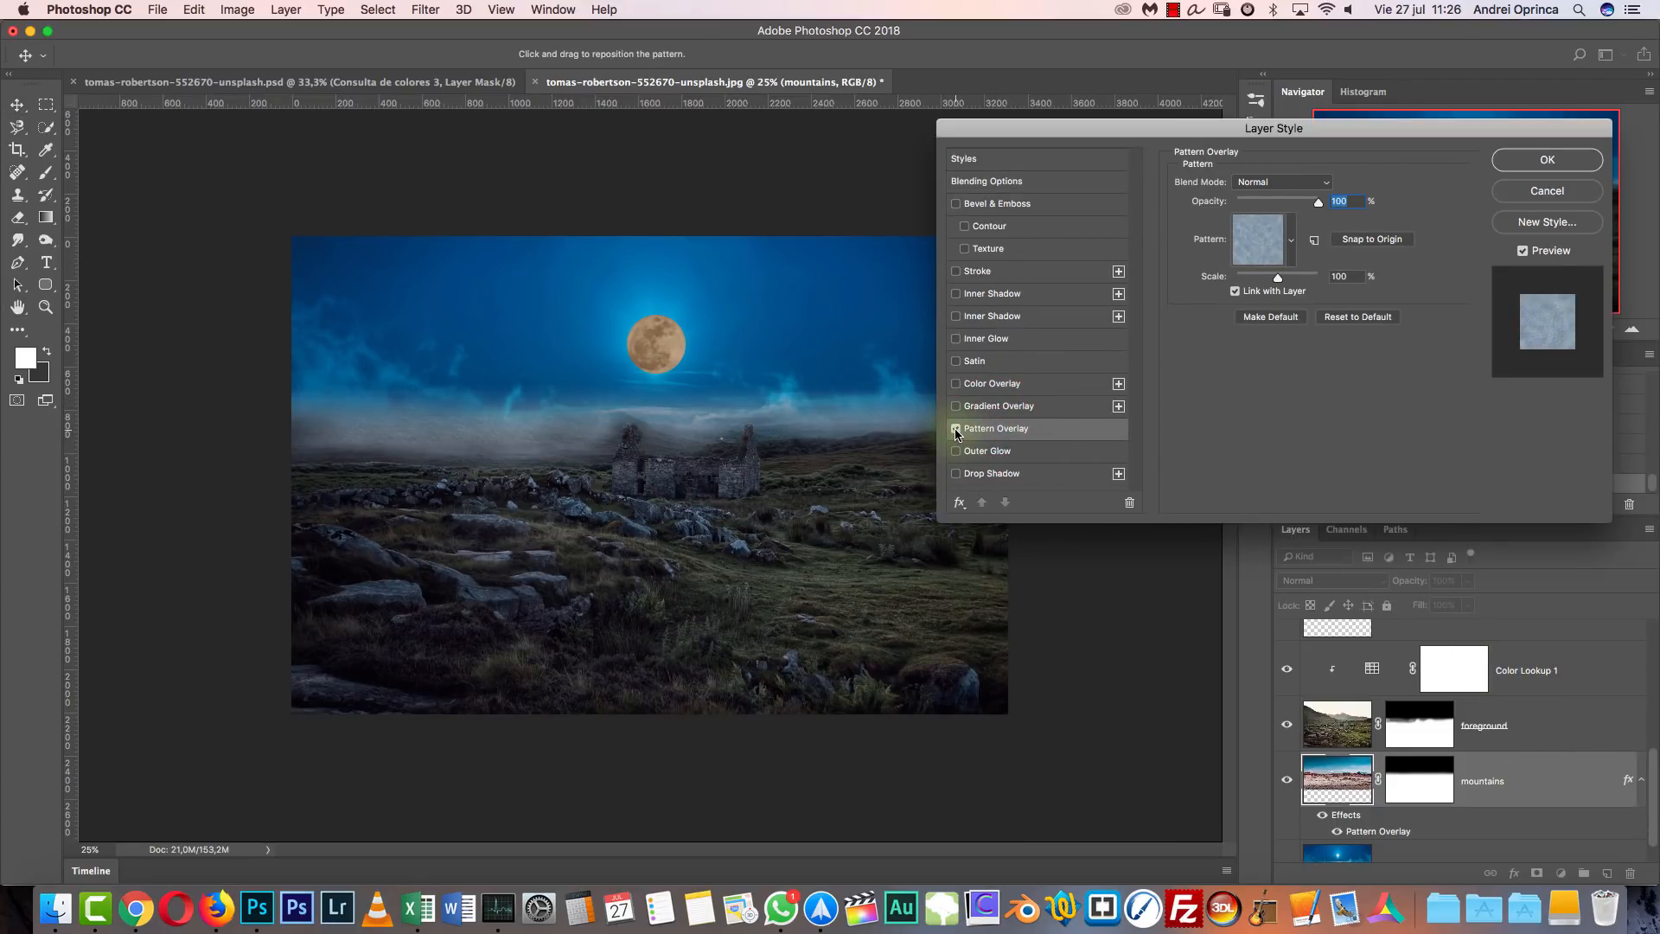
click(956, 430)
click(956, 383)
click(994, 383)
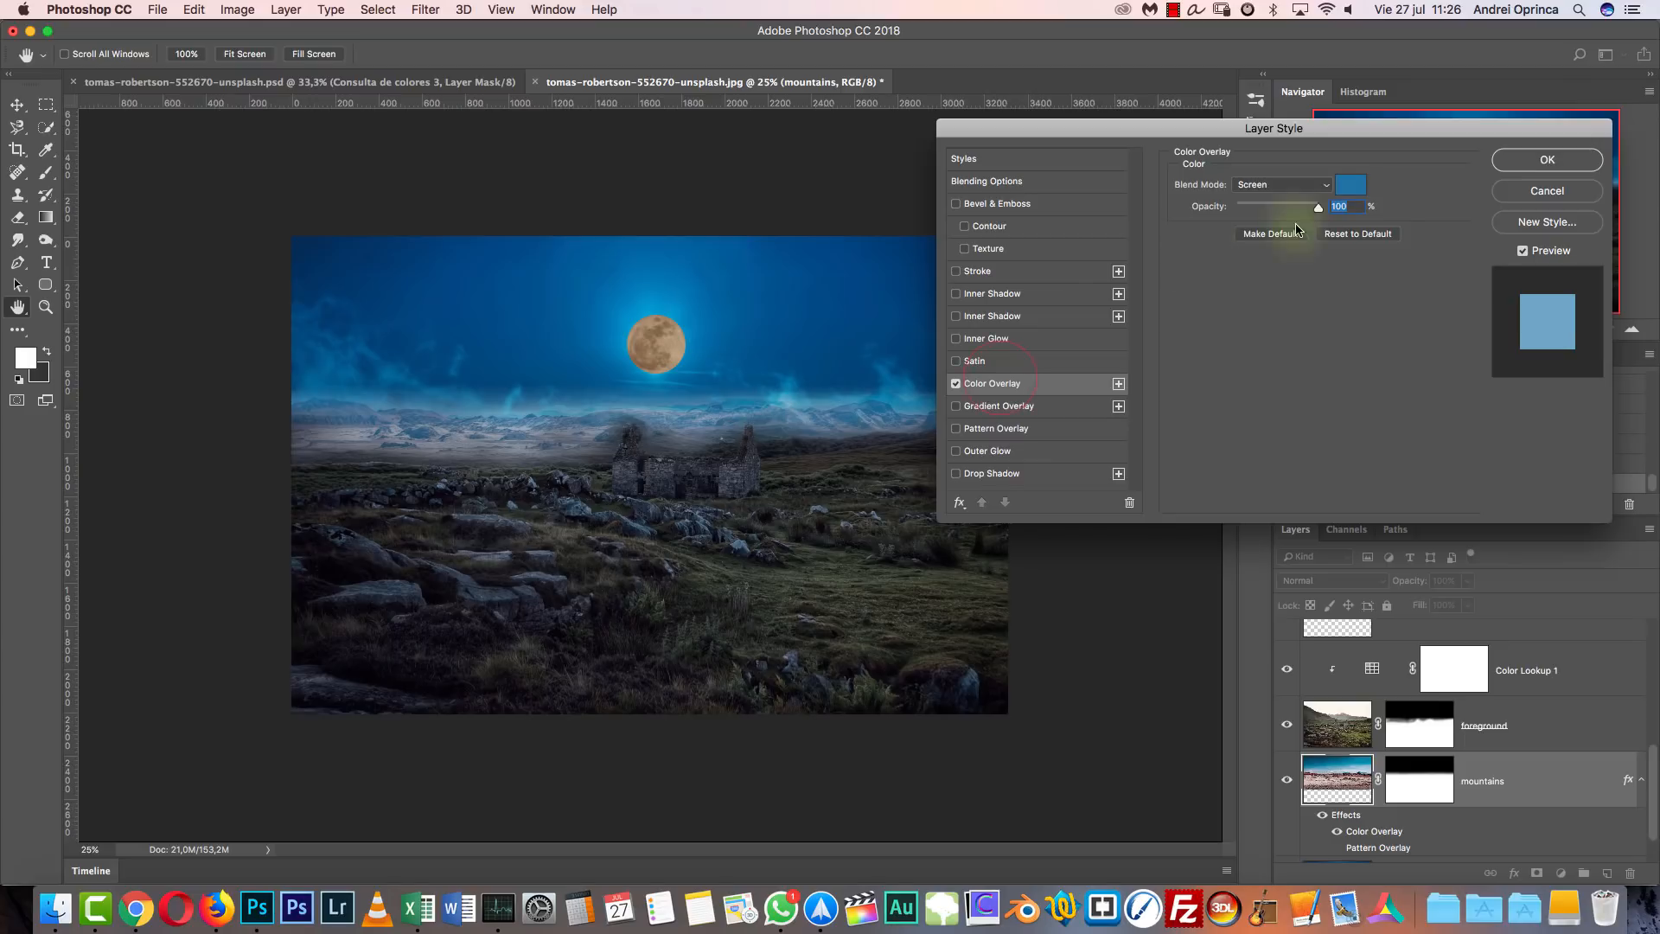
click(1282, 184)
click(1284, 61)
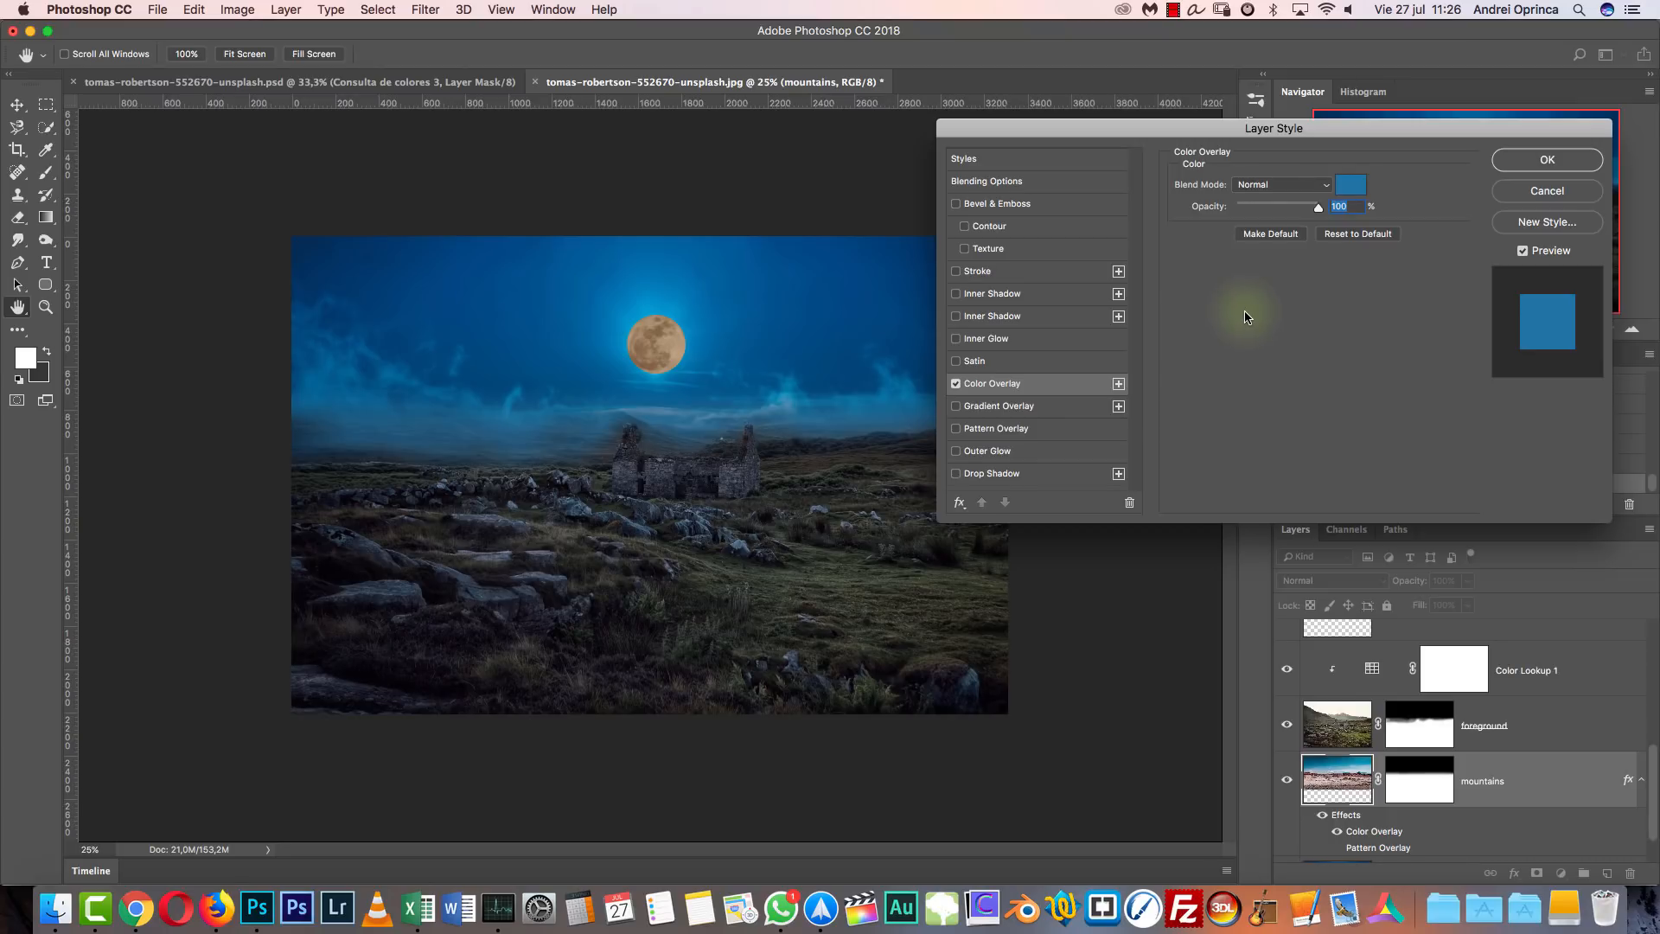
click(957, 383)
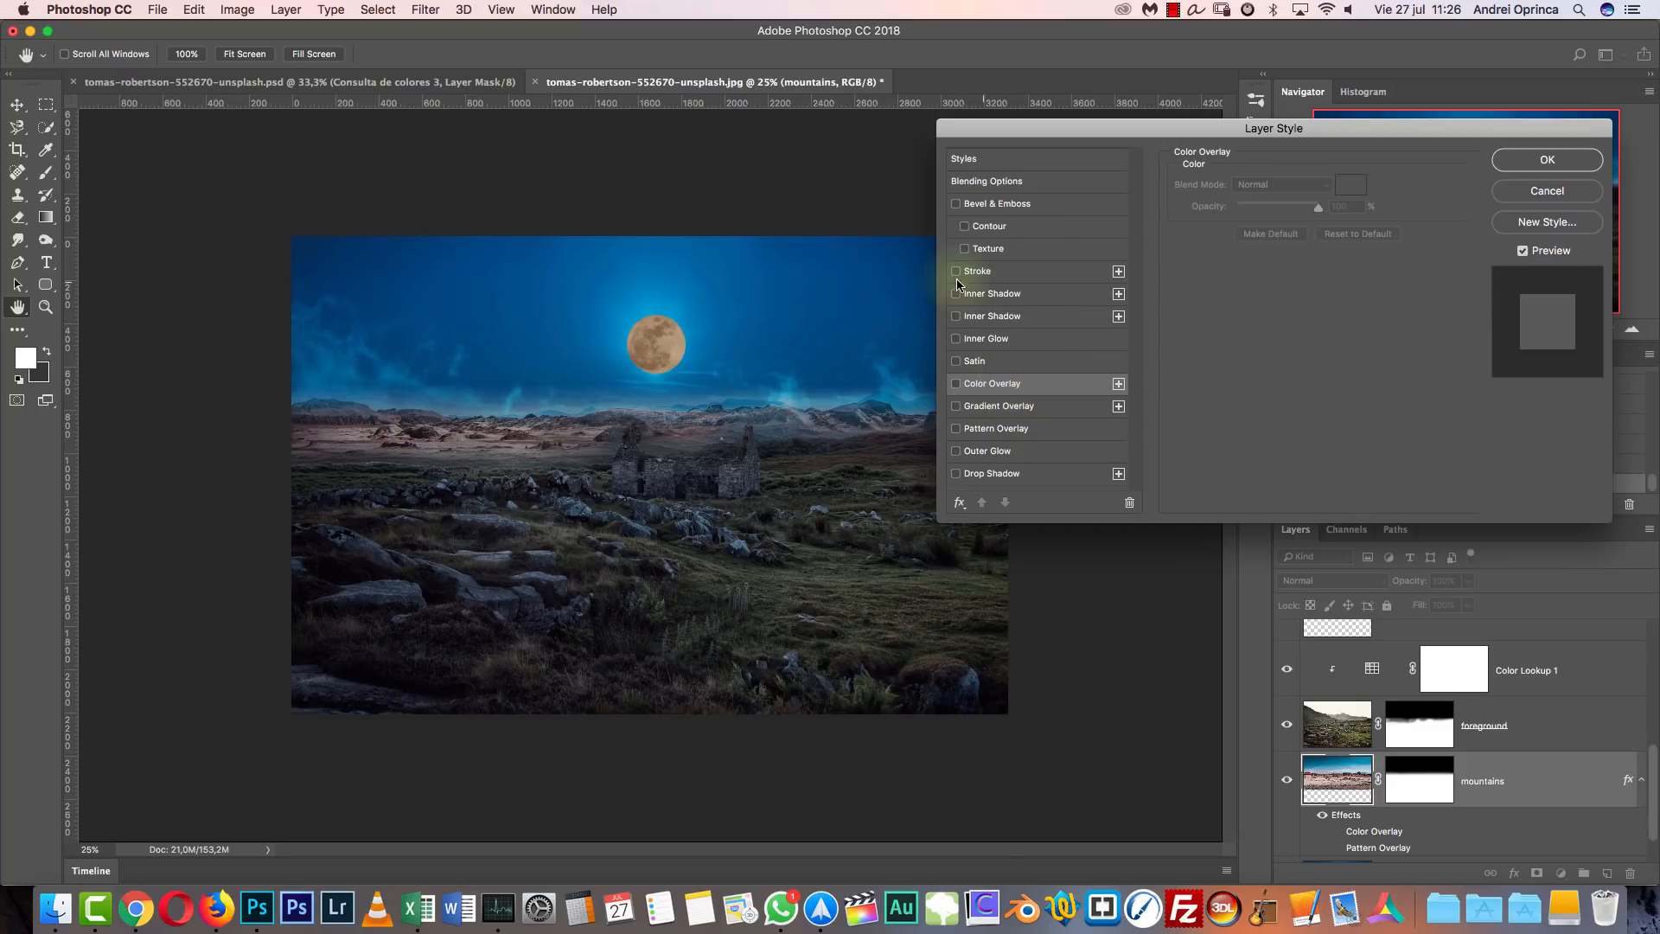
Add a light blue Inner Shadow in Color Dodge mode to the mountains layer, with a 90° angle and 50% opacity.
click(980, 295)
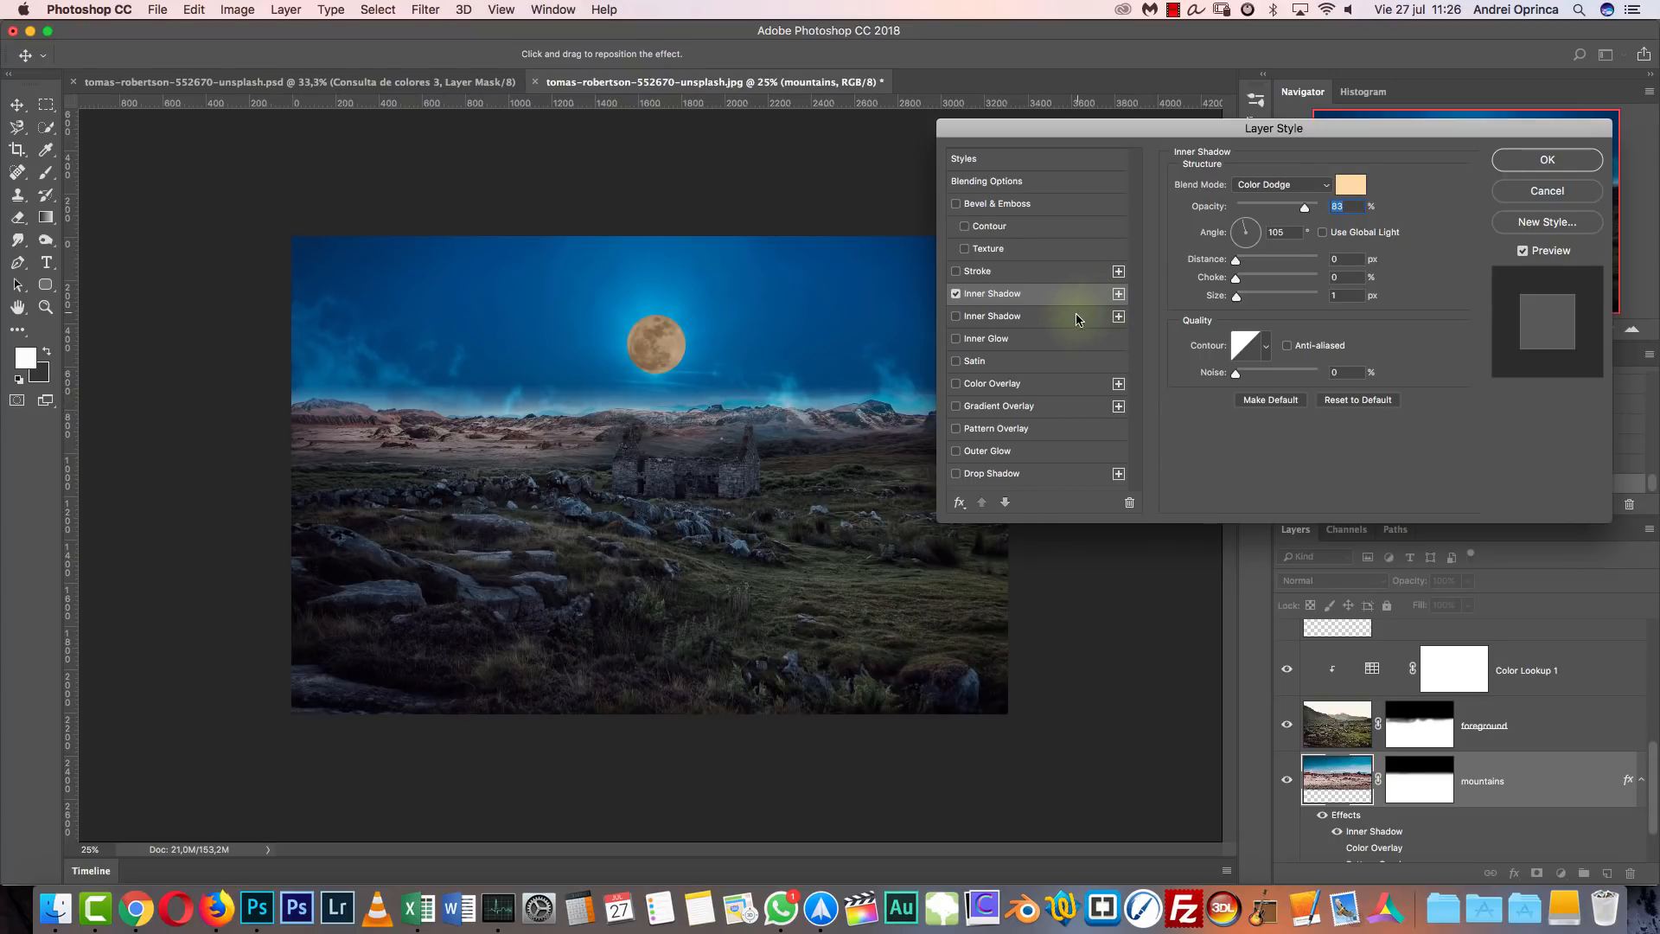
click(1351, 187)
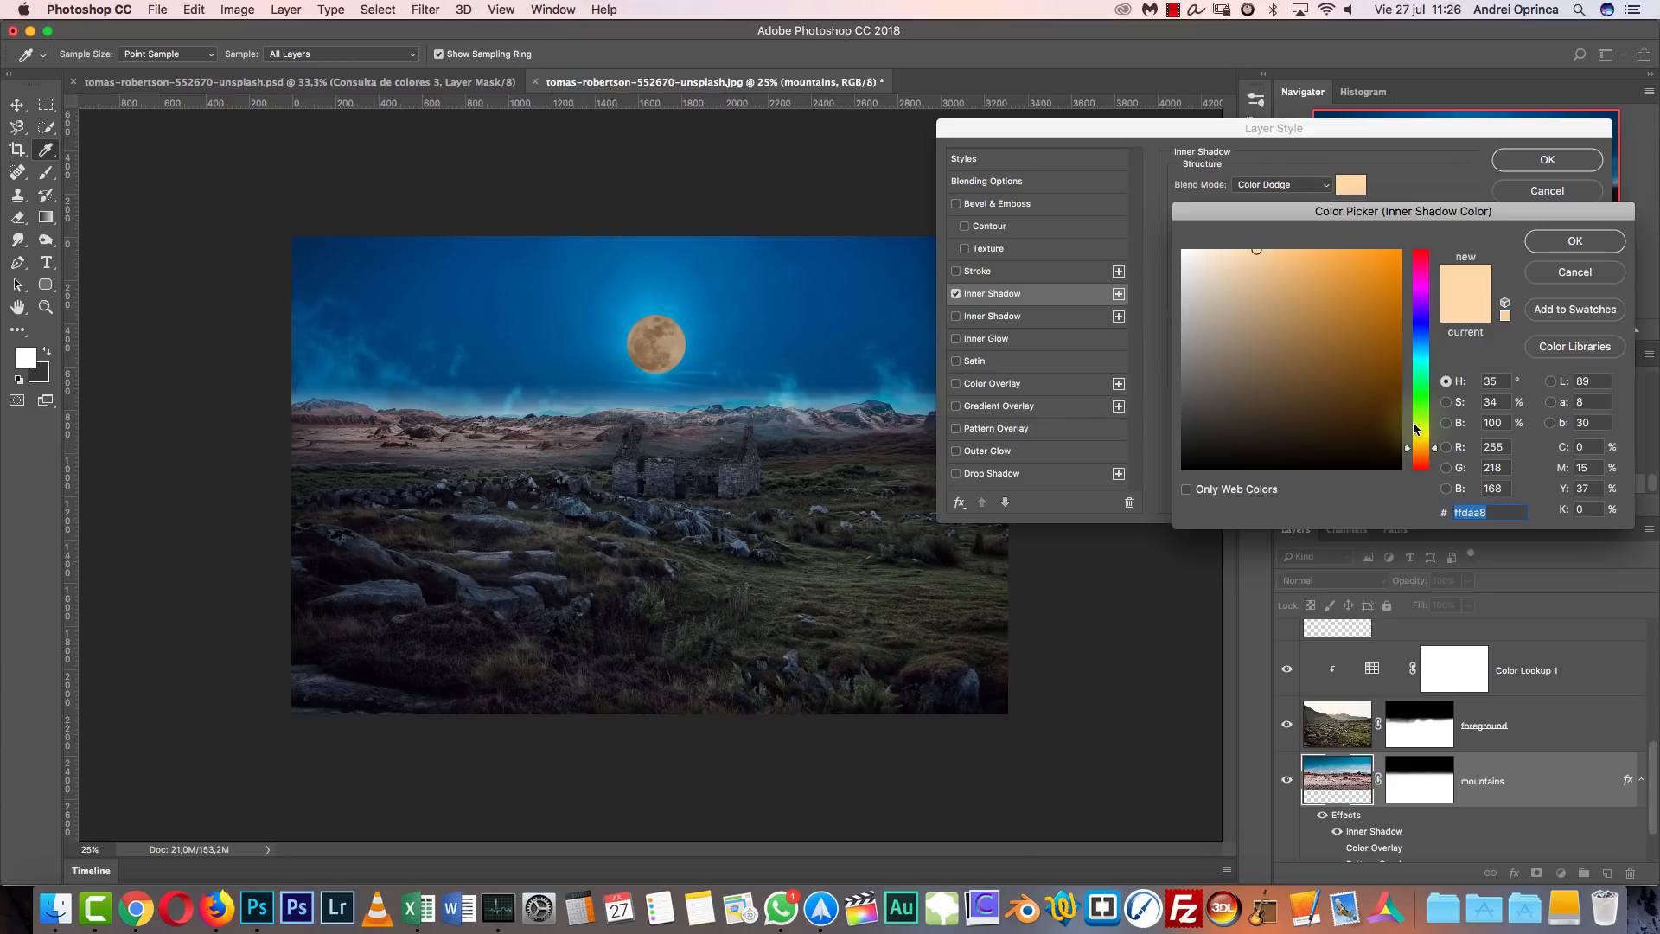
click(1575, 241)
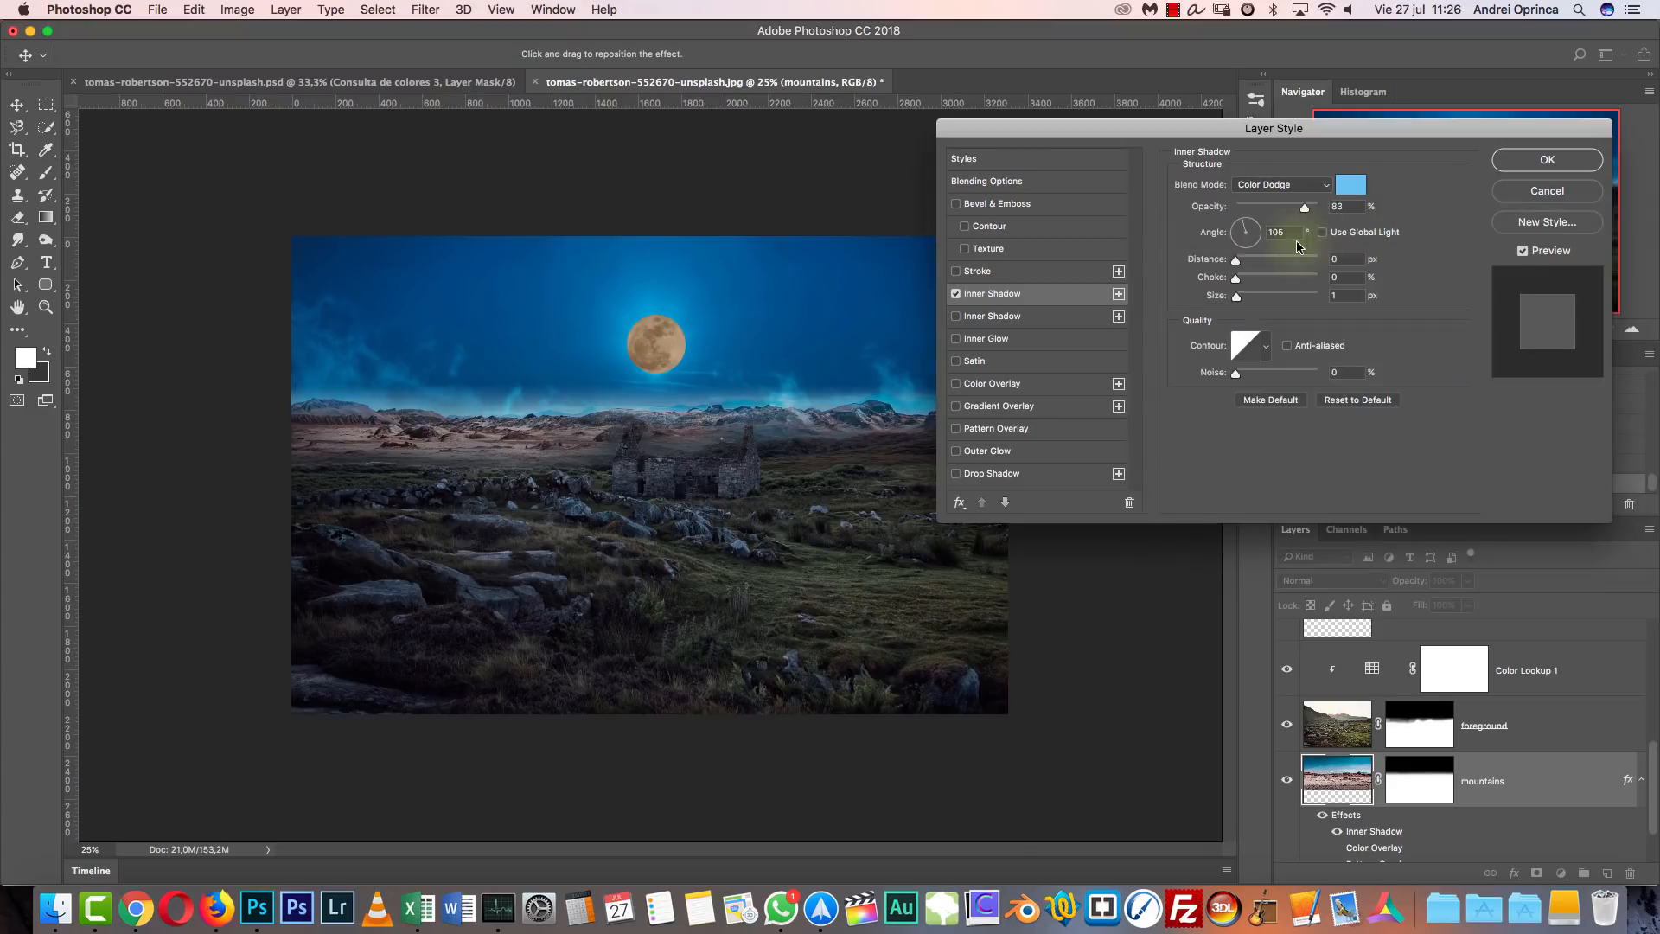
click(1246, 216)
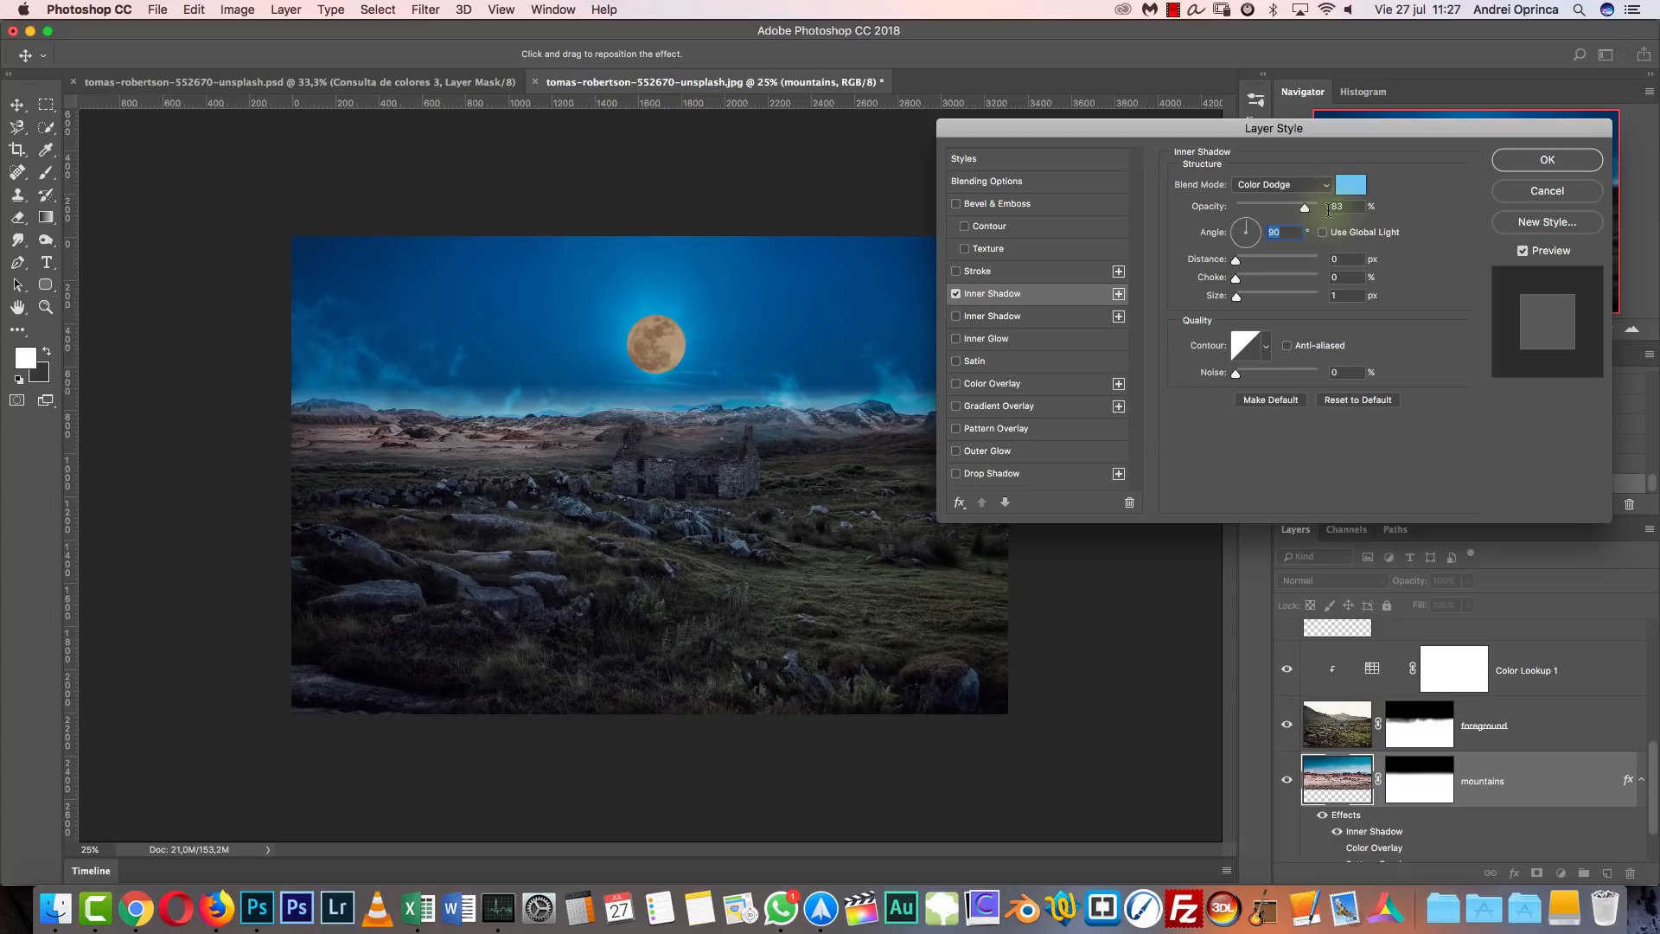
text(50)
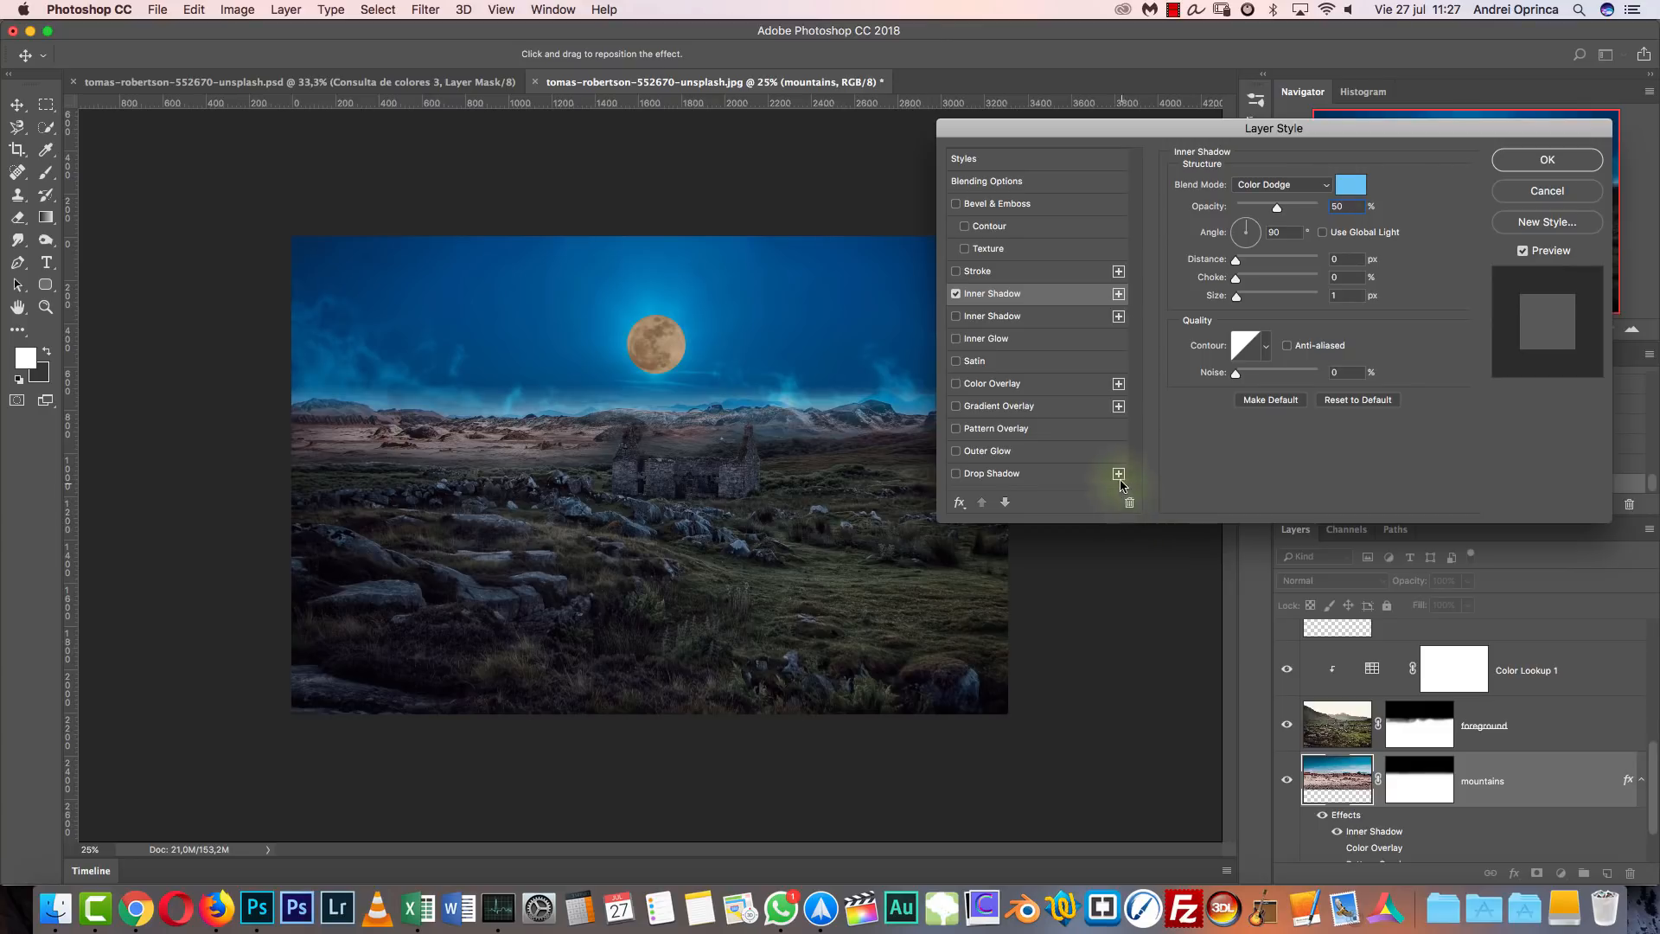
Enable a Color Overlay on the mountains layer and set its blend mode to Multiply.
click(988, 388)
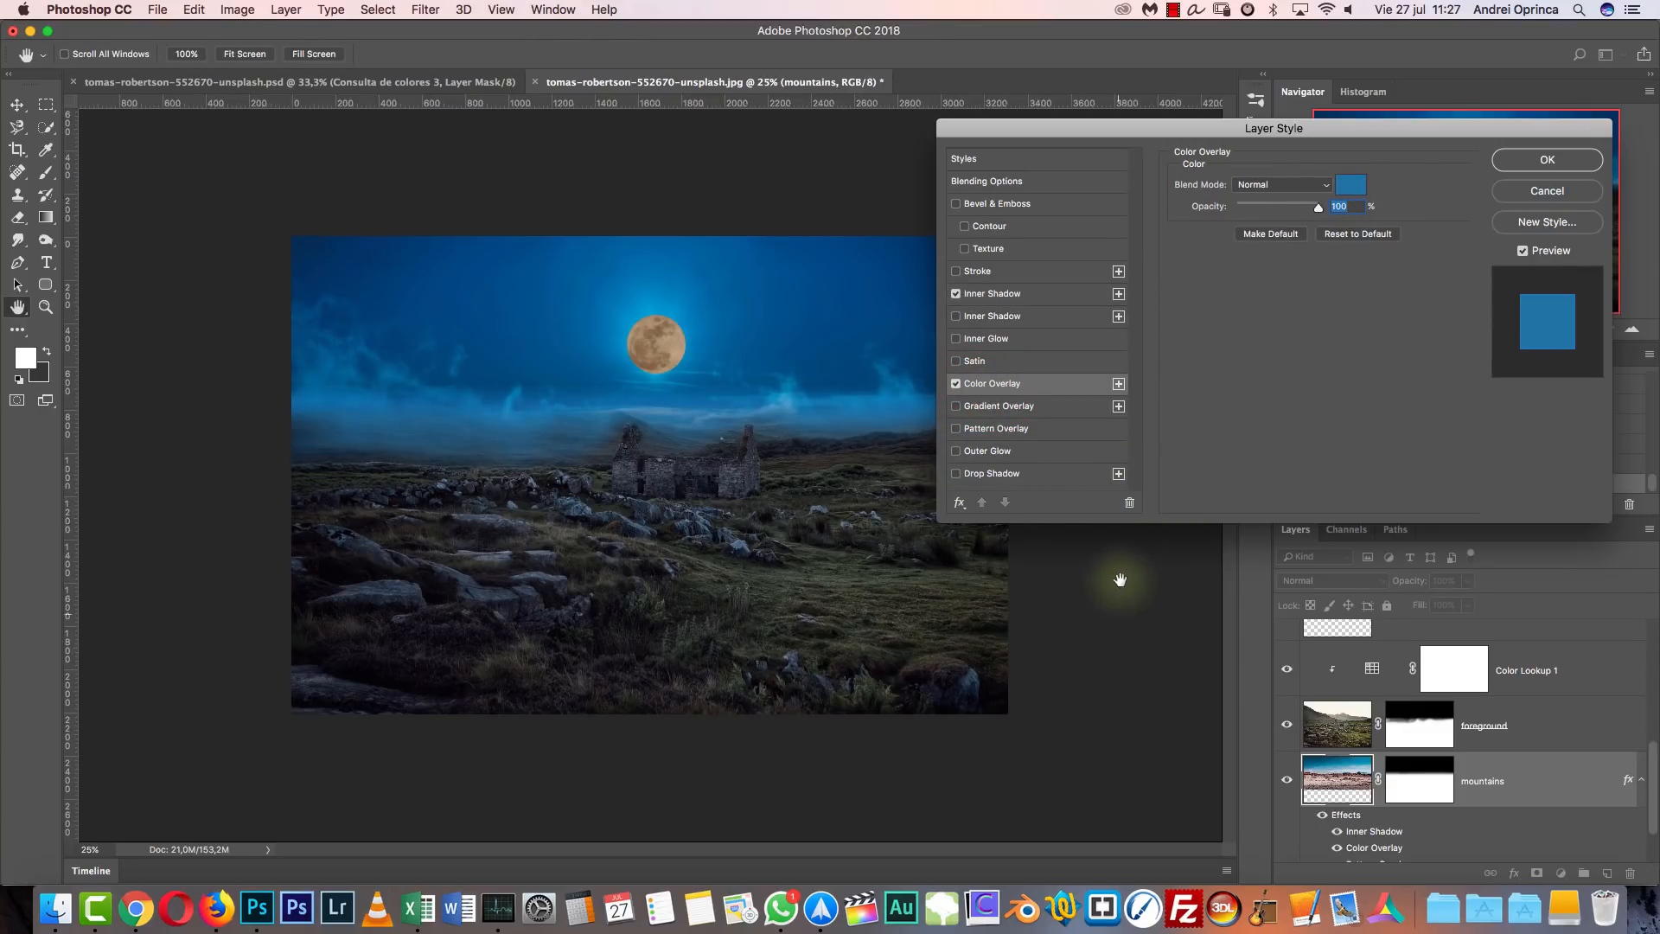
click(955, 383)
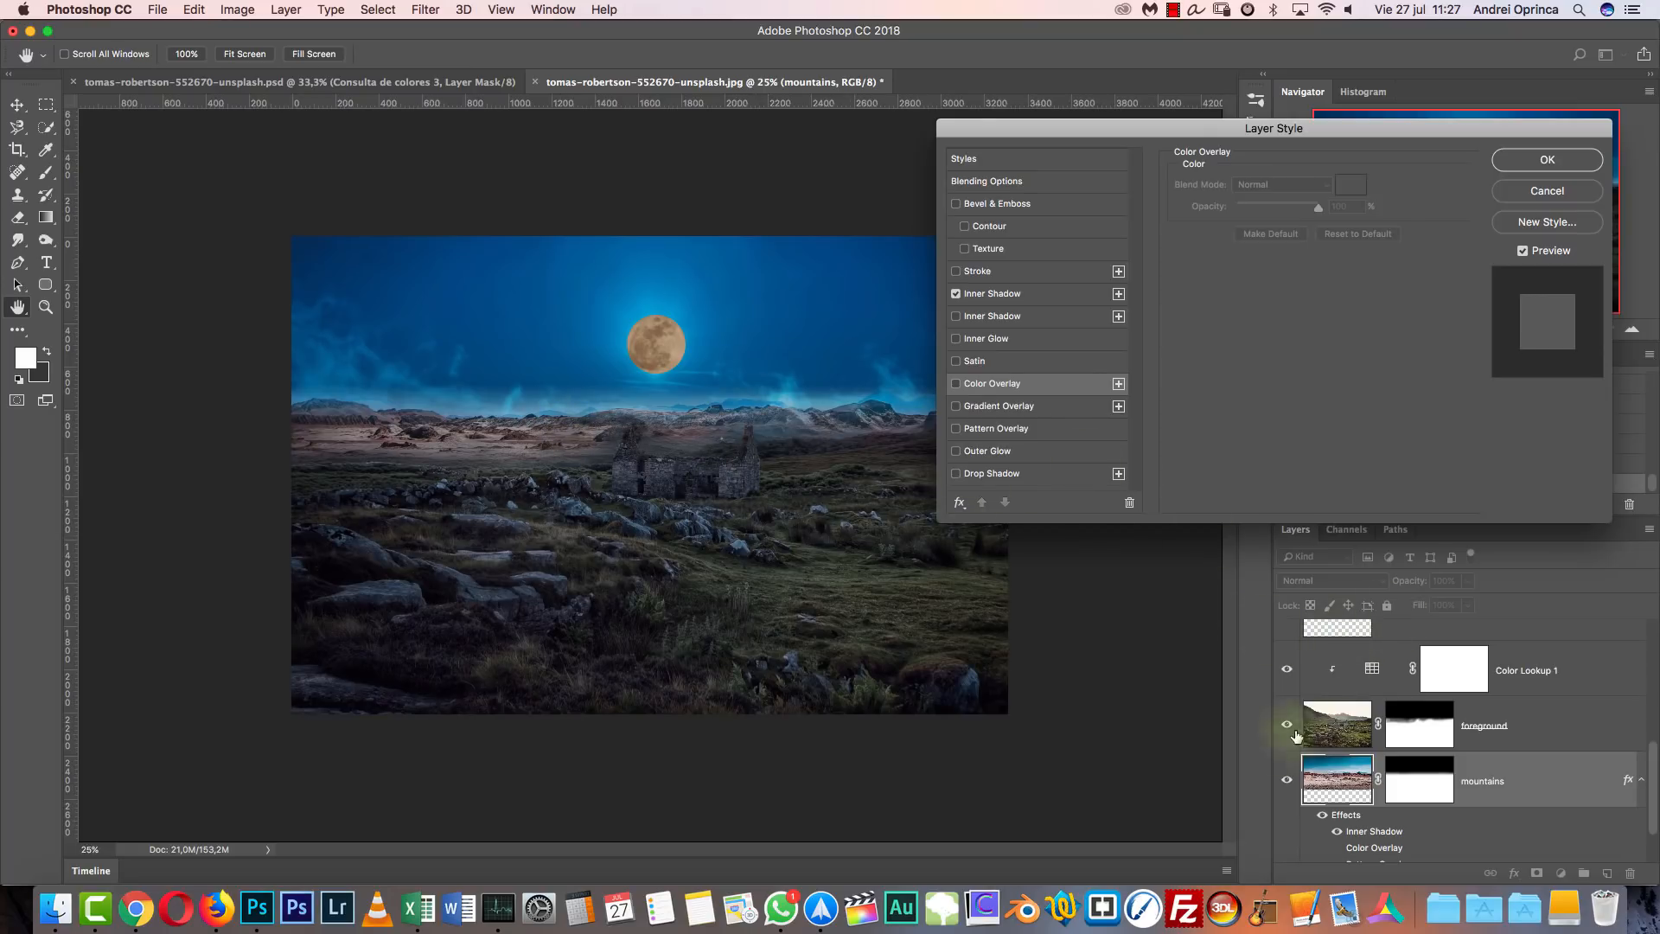
click(956, 383)
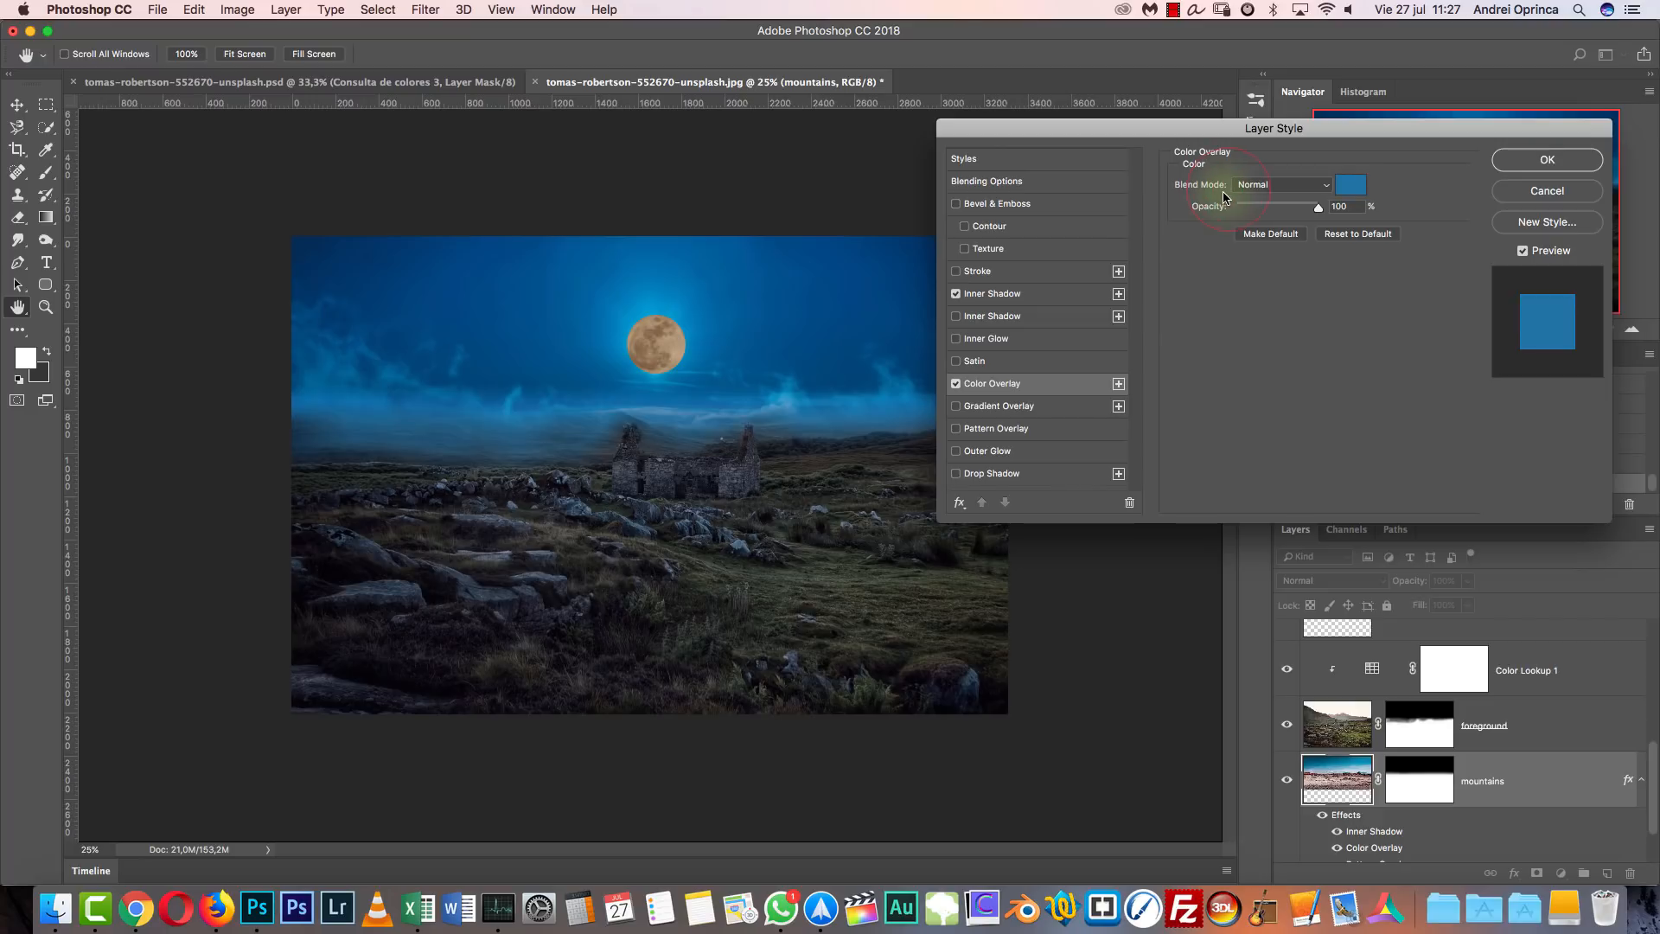
click(1280, 184)
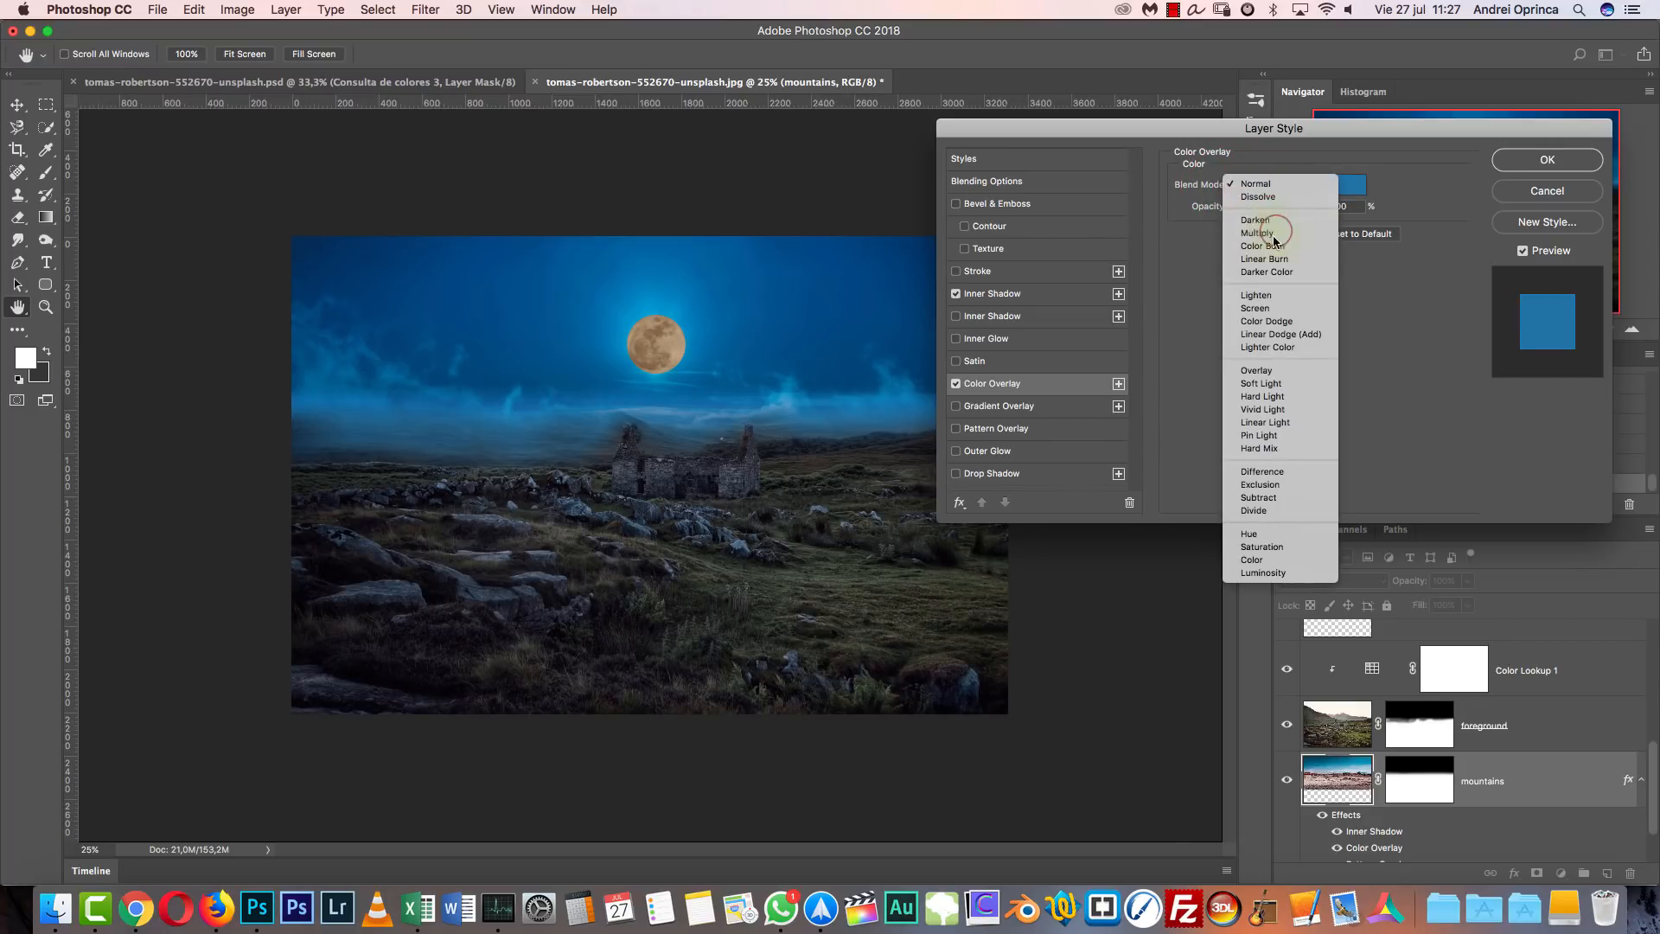
click(1271, 233)
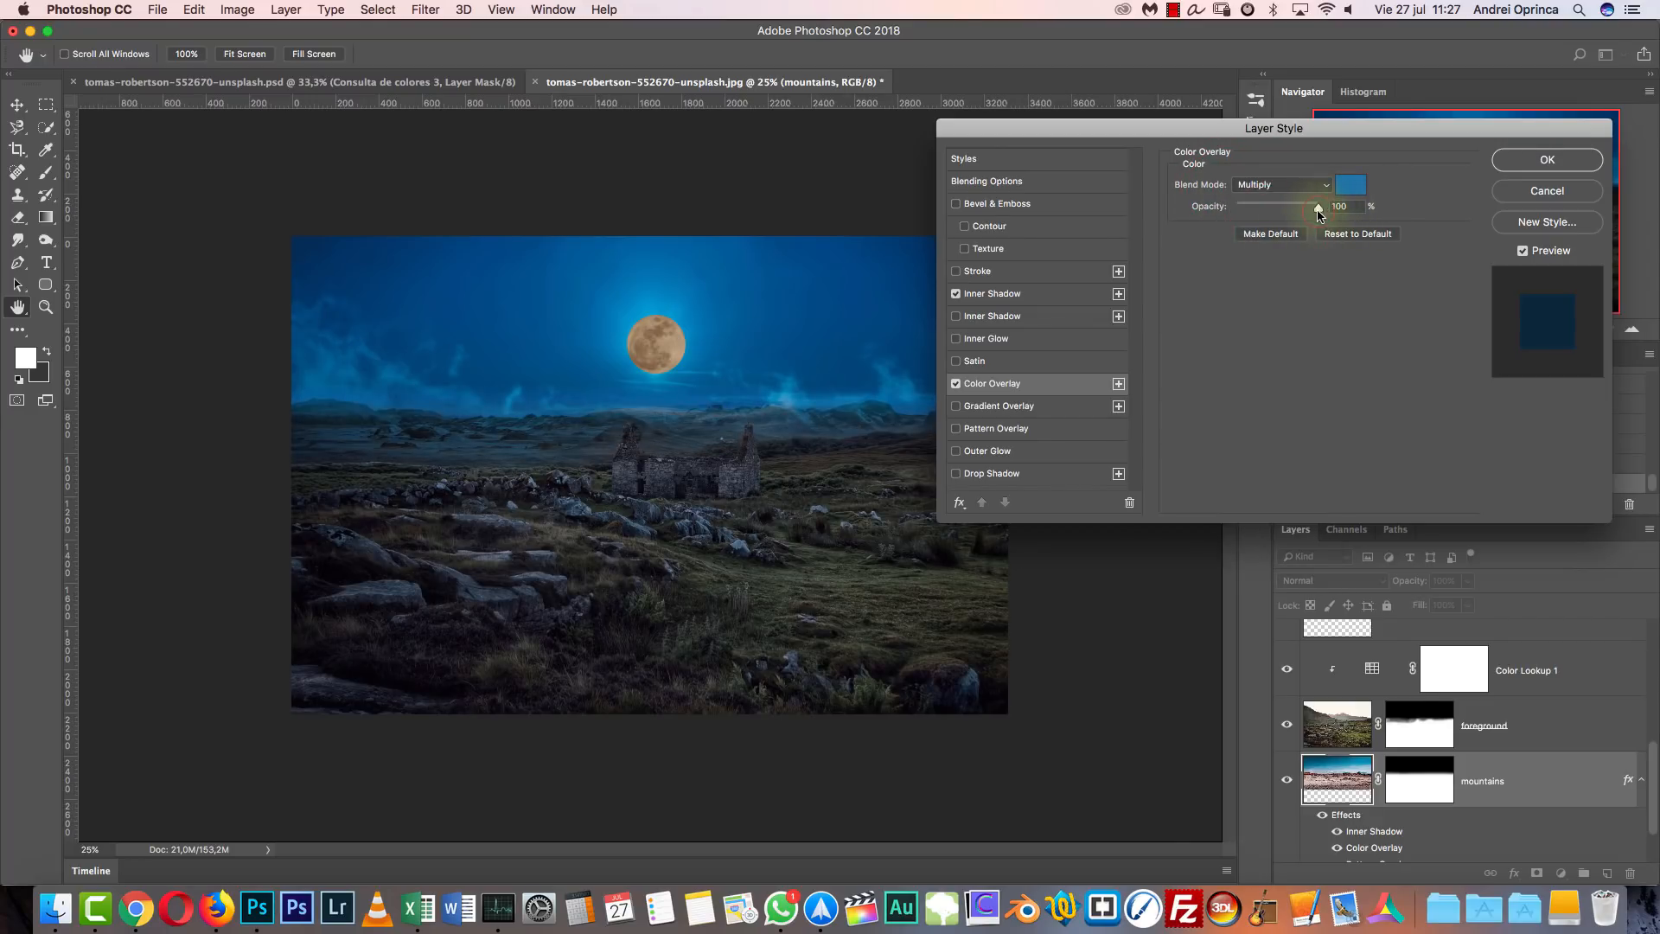
Set the Color Overlay to #3c515b at 74% opacity and apply the layer style to the mountains layer.
click(1350, 184)
drag(788, 392, 1305, 366)
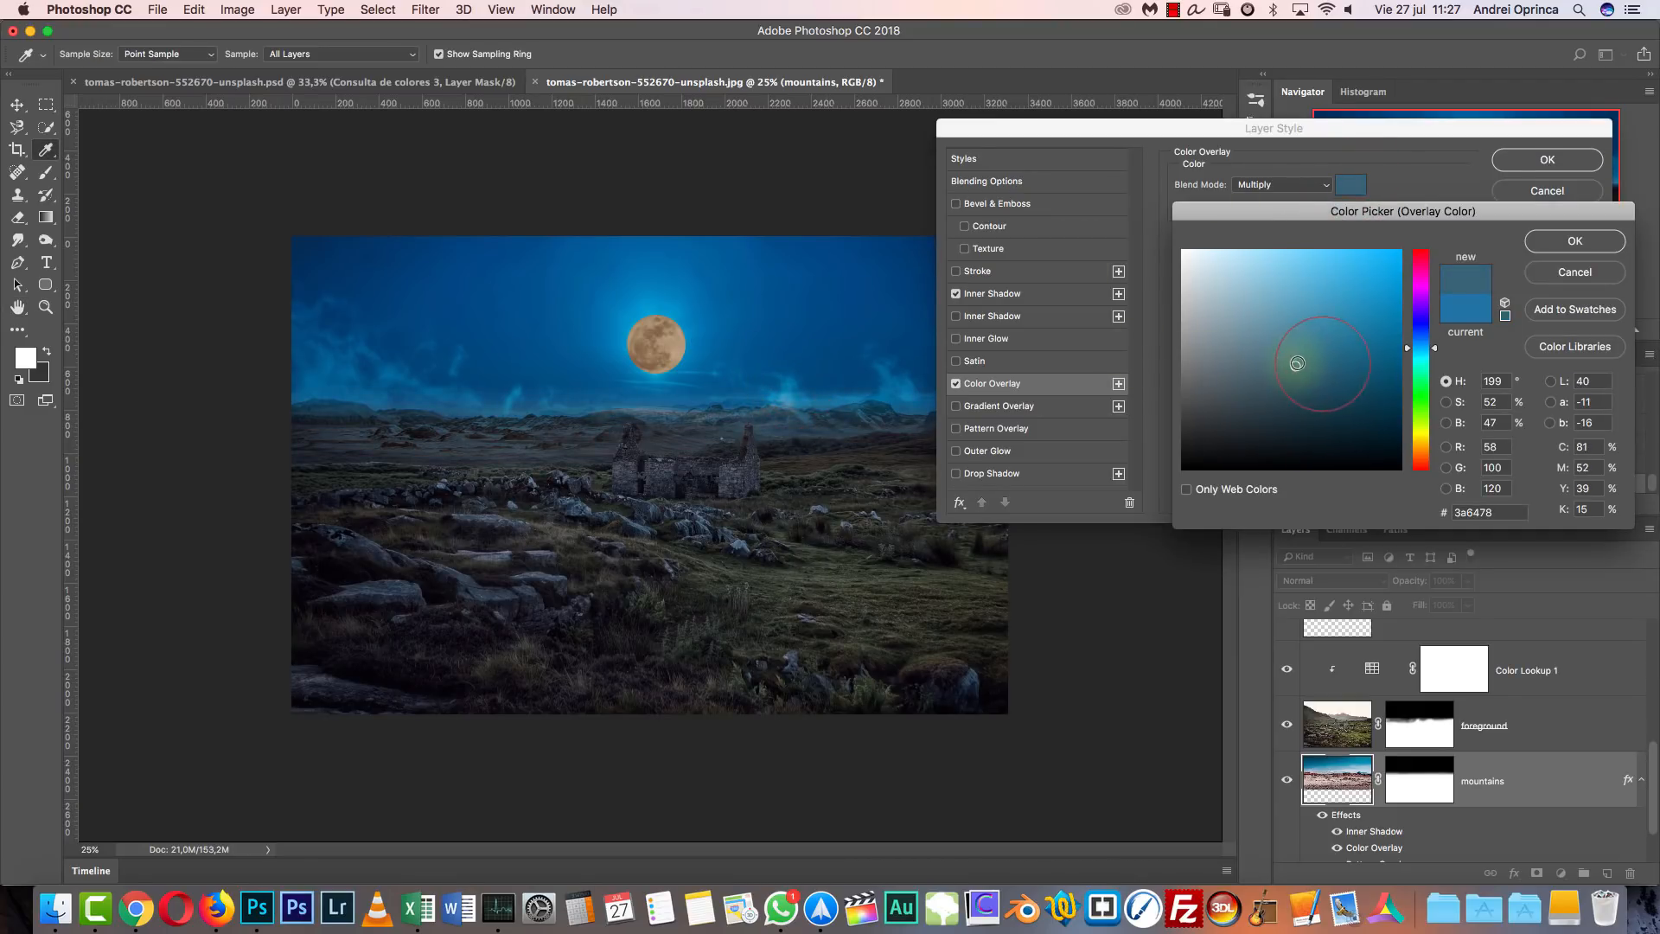
mouse_move(1297, 363)
mouse_down()
mouse_move(1294, 439)
mouse_move(1264, 455)
mouse_up()
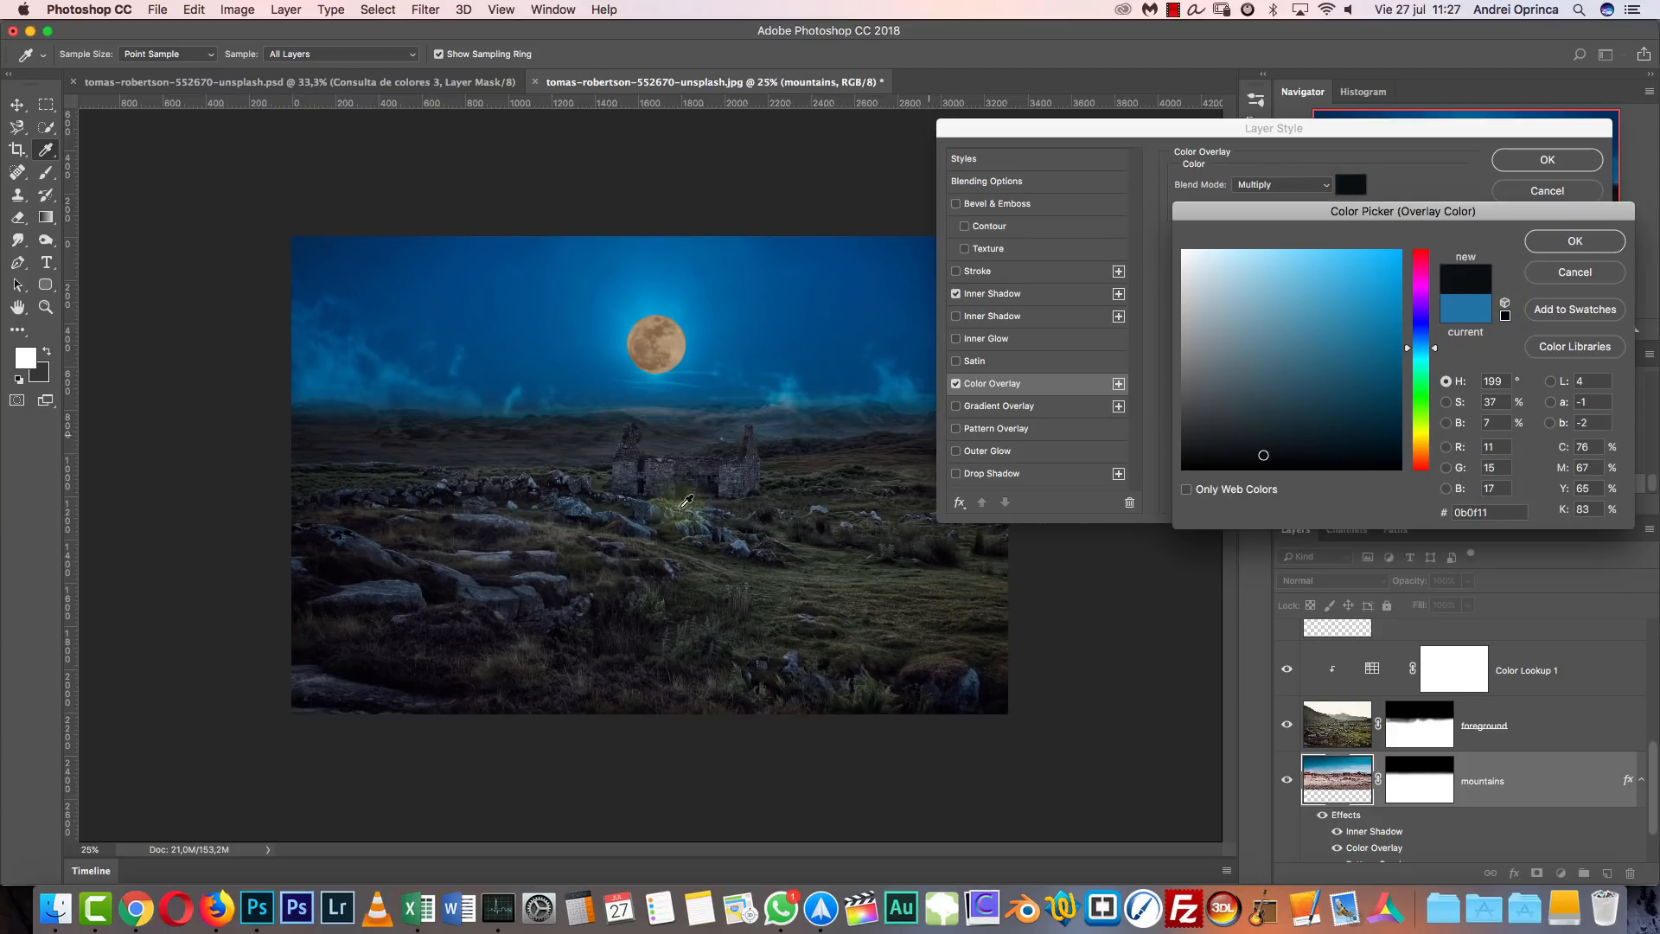
drag(562, 439, 1258, 387)
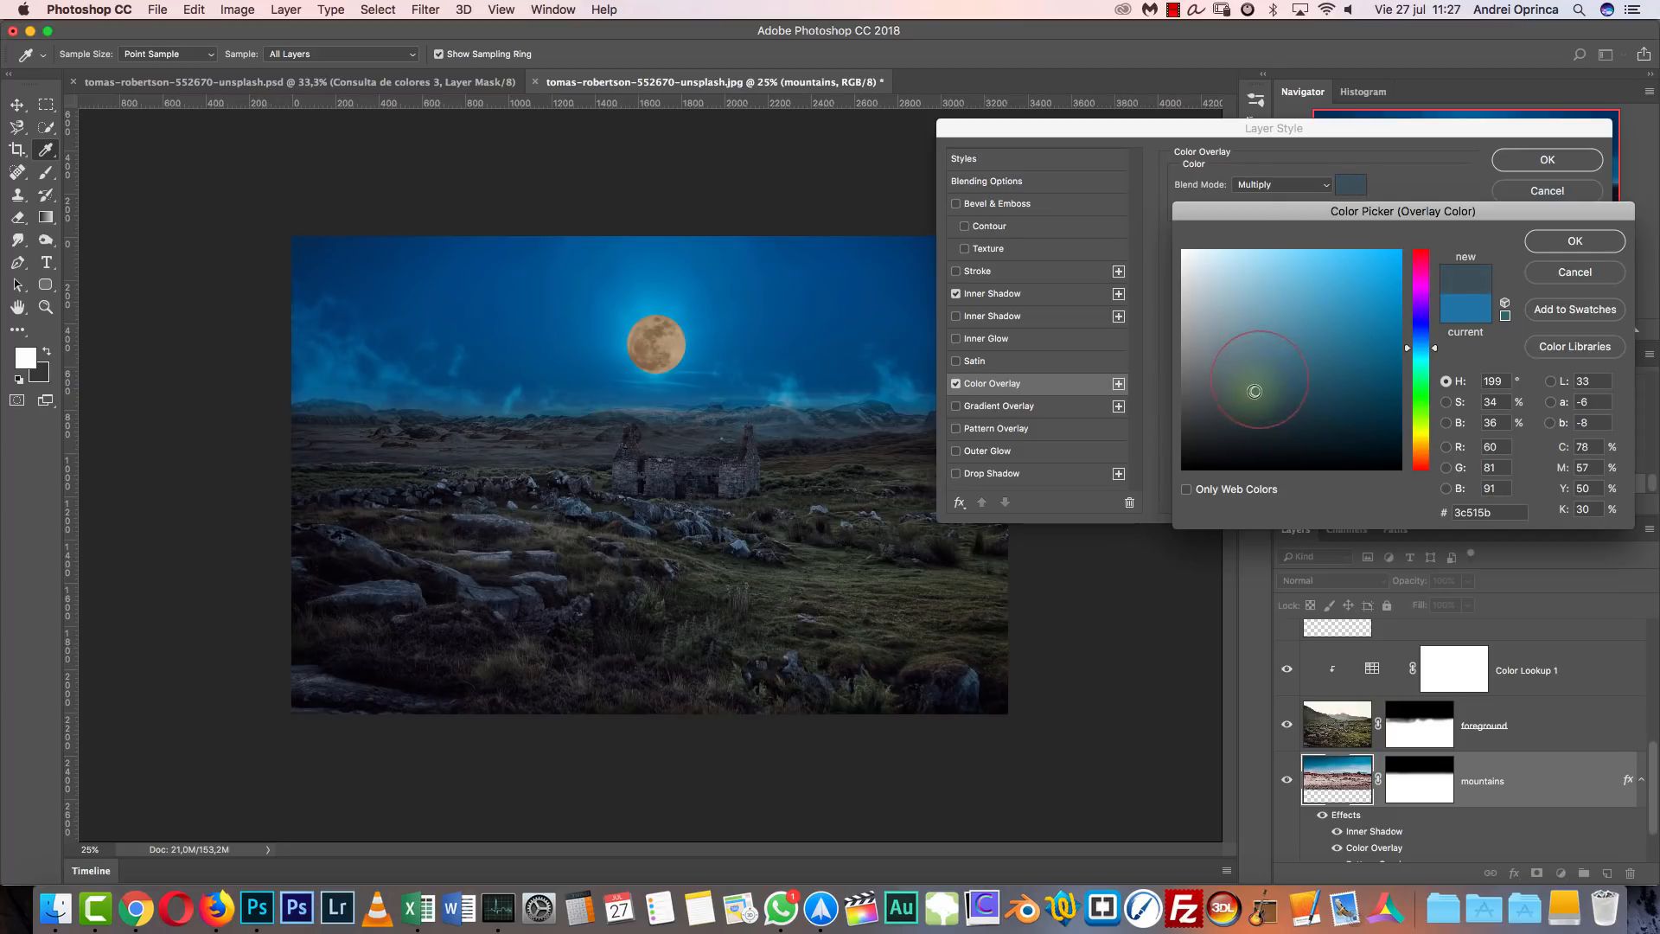
click(1575, 240)
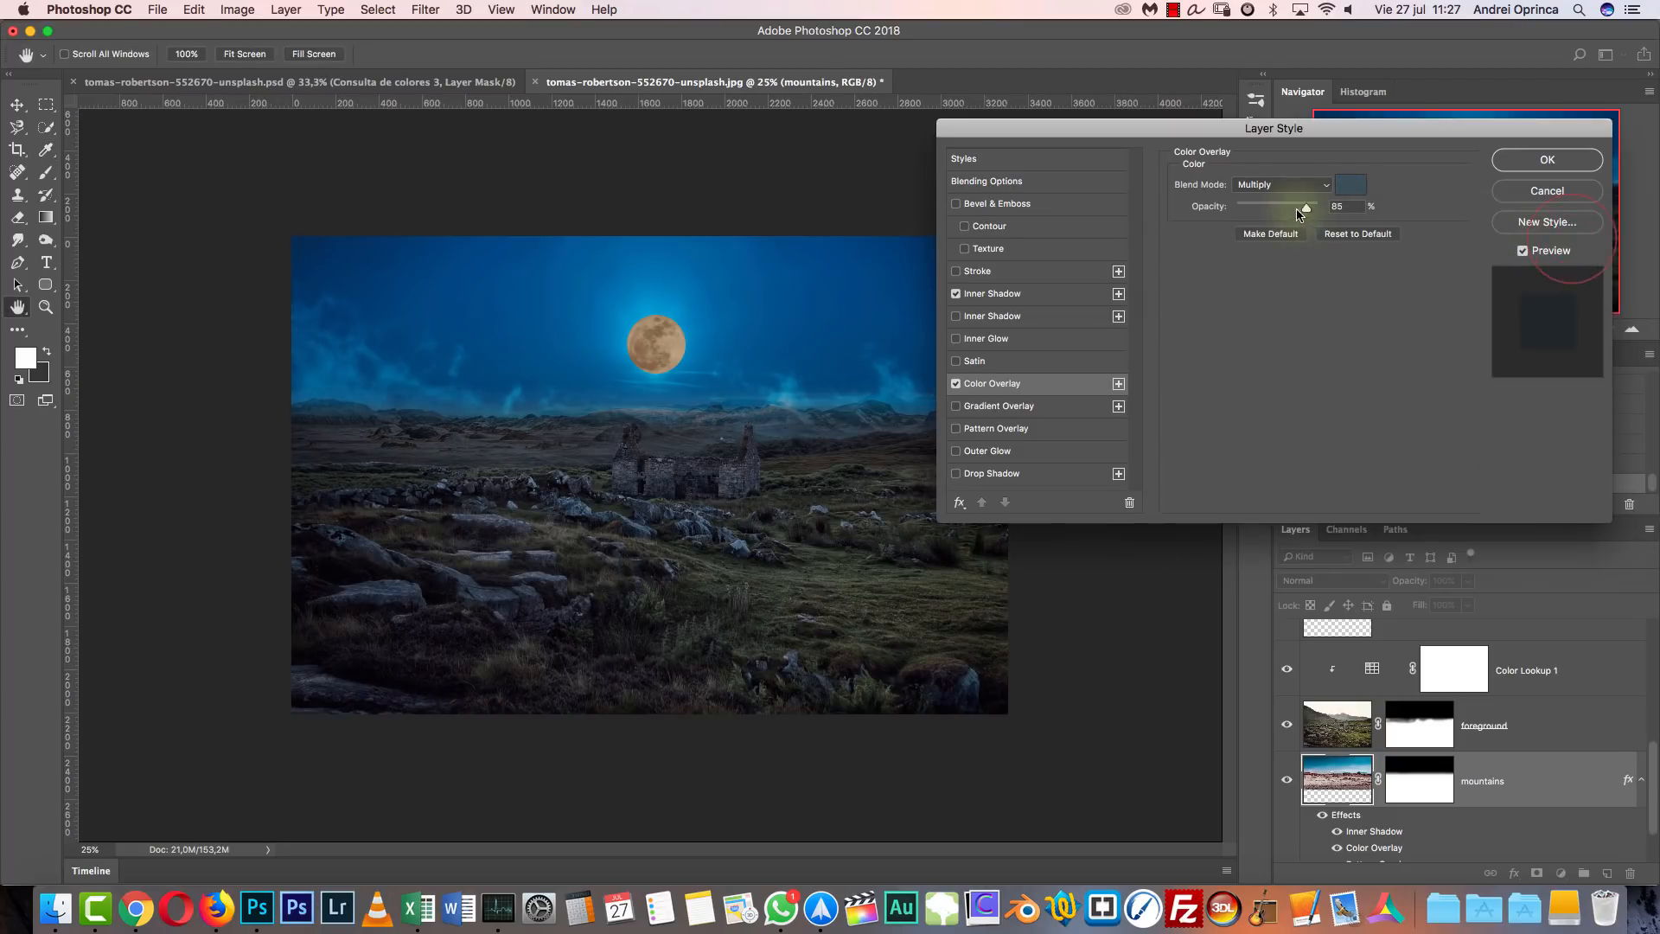
drag(1289, 210, 1292, 213)
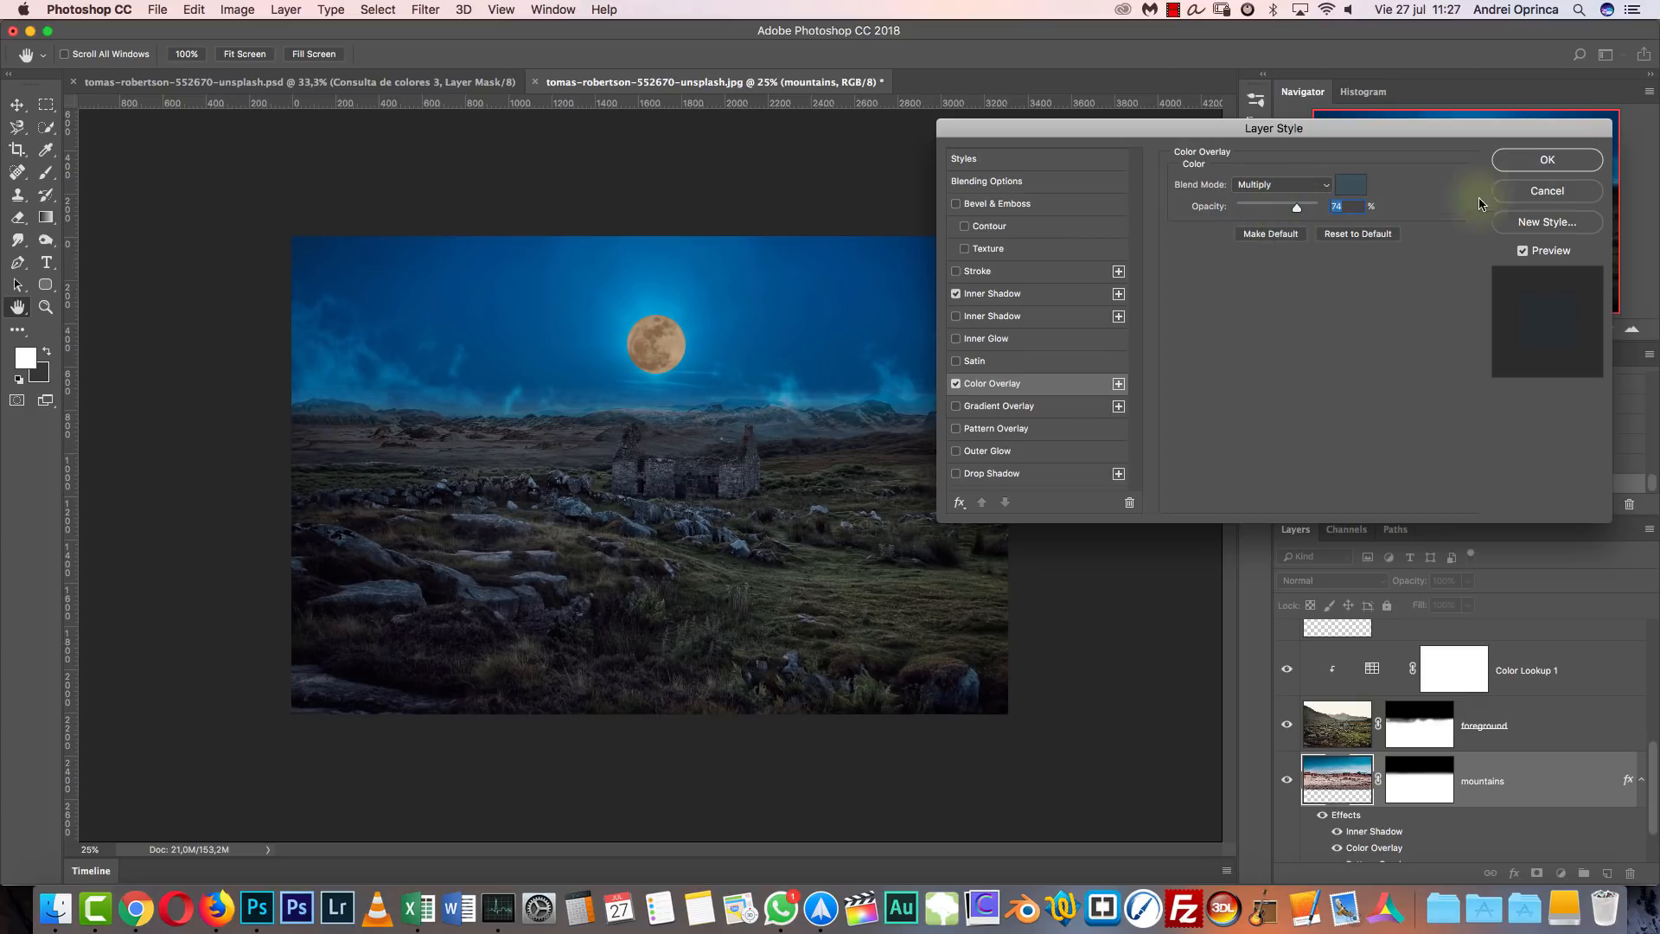
click(1557, 161)
Paint black on the mountains layer mask just above the horizon with a 250 px brush at 50% opacity and 20% flow.
click(1421, 779)
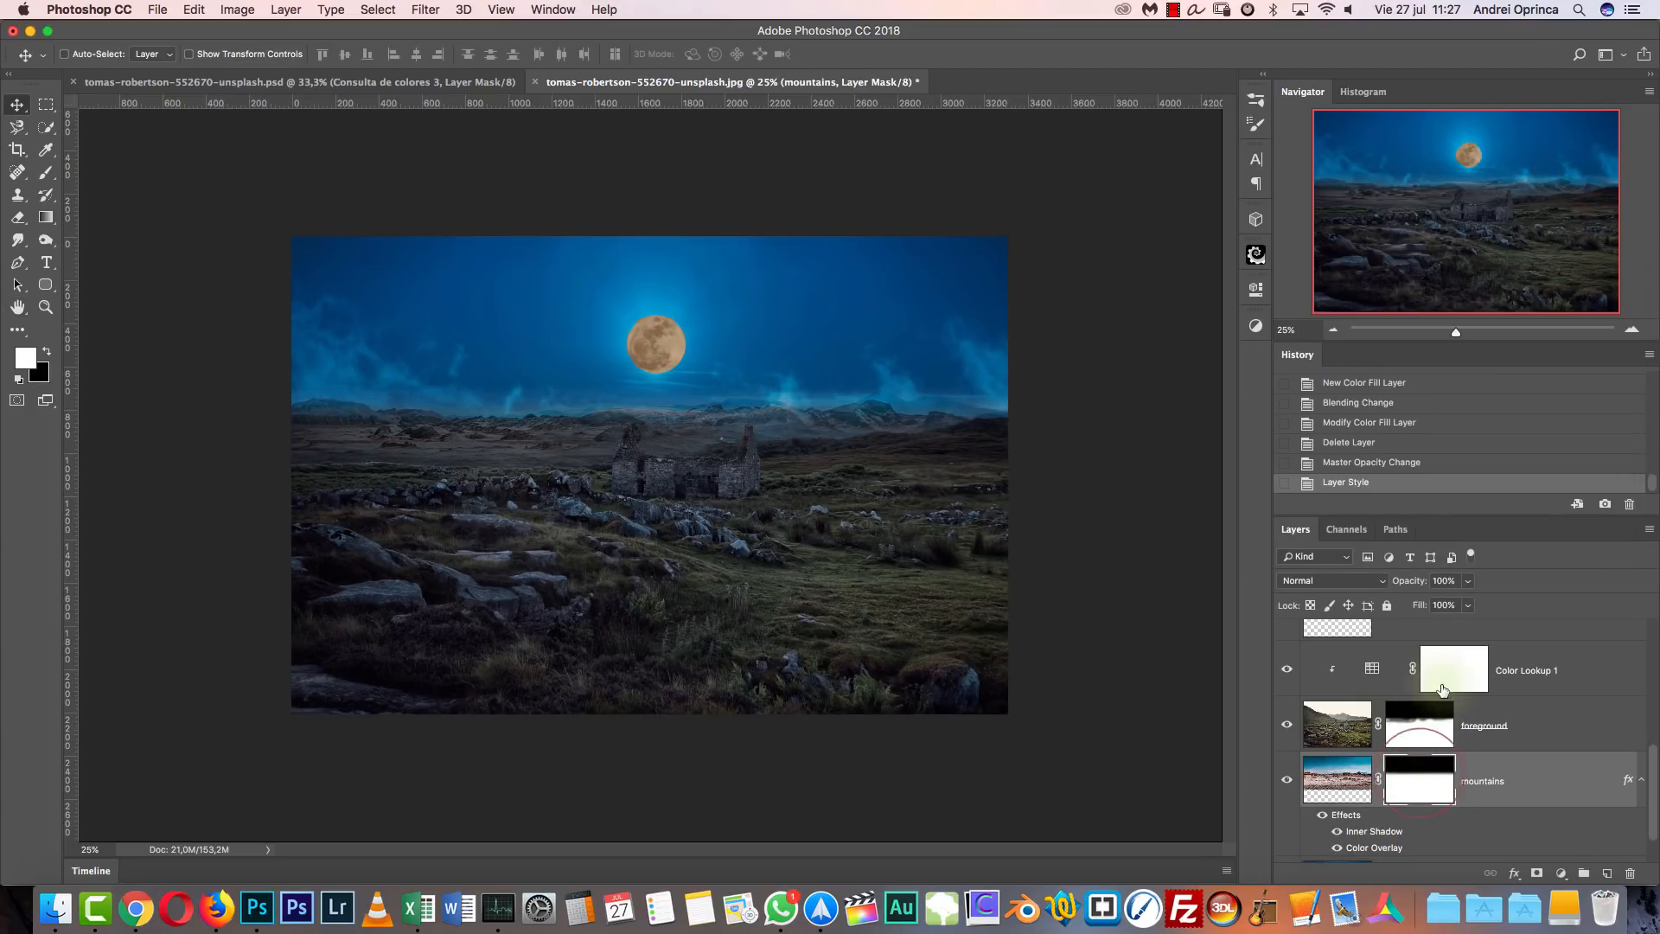
key(b)
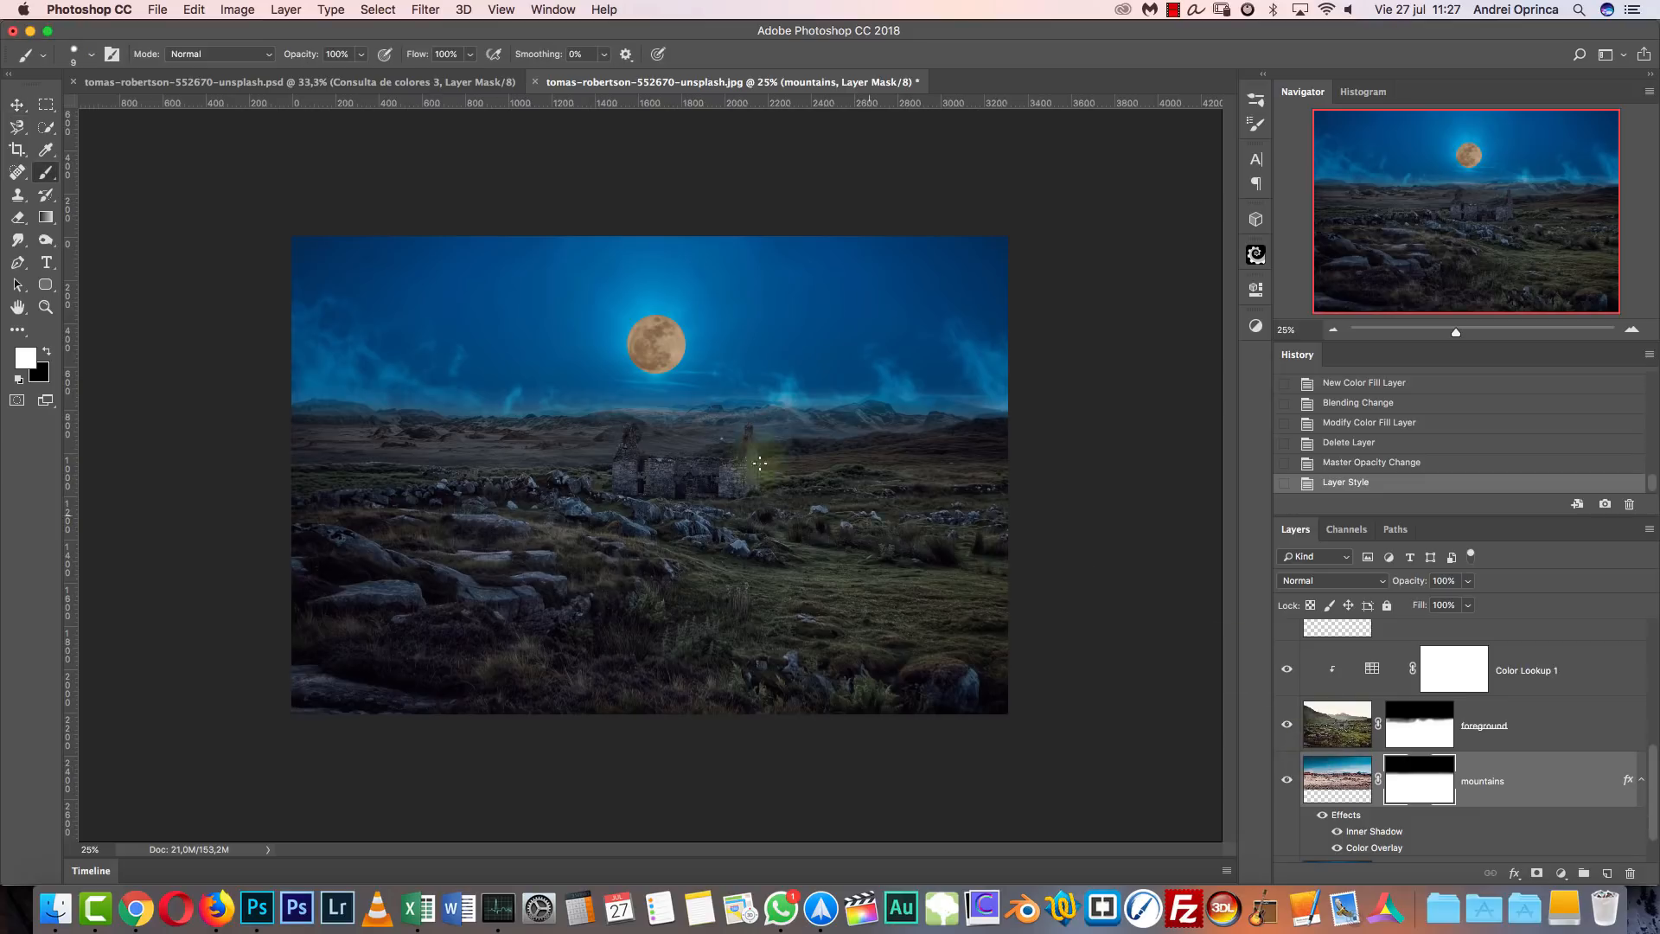
key(bracketright)
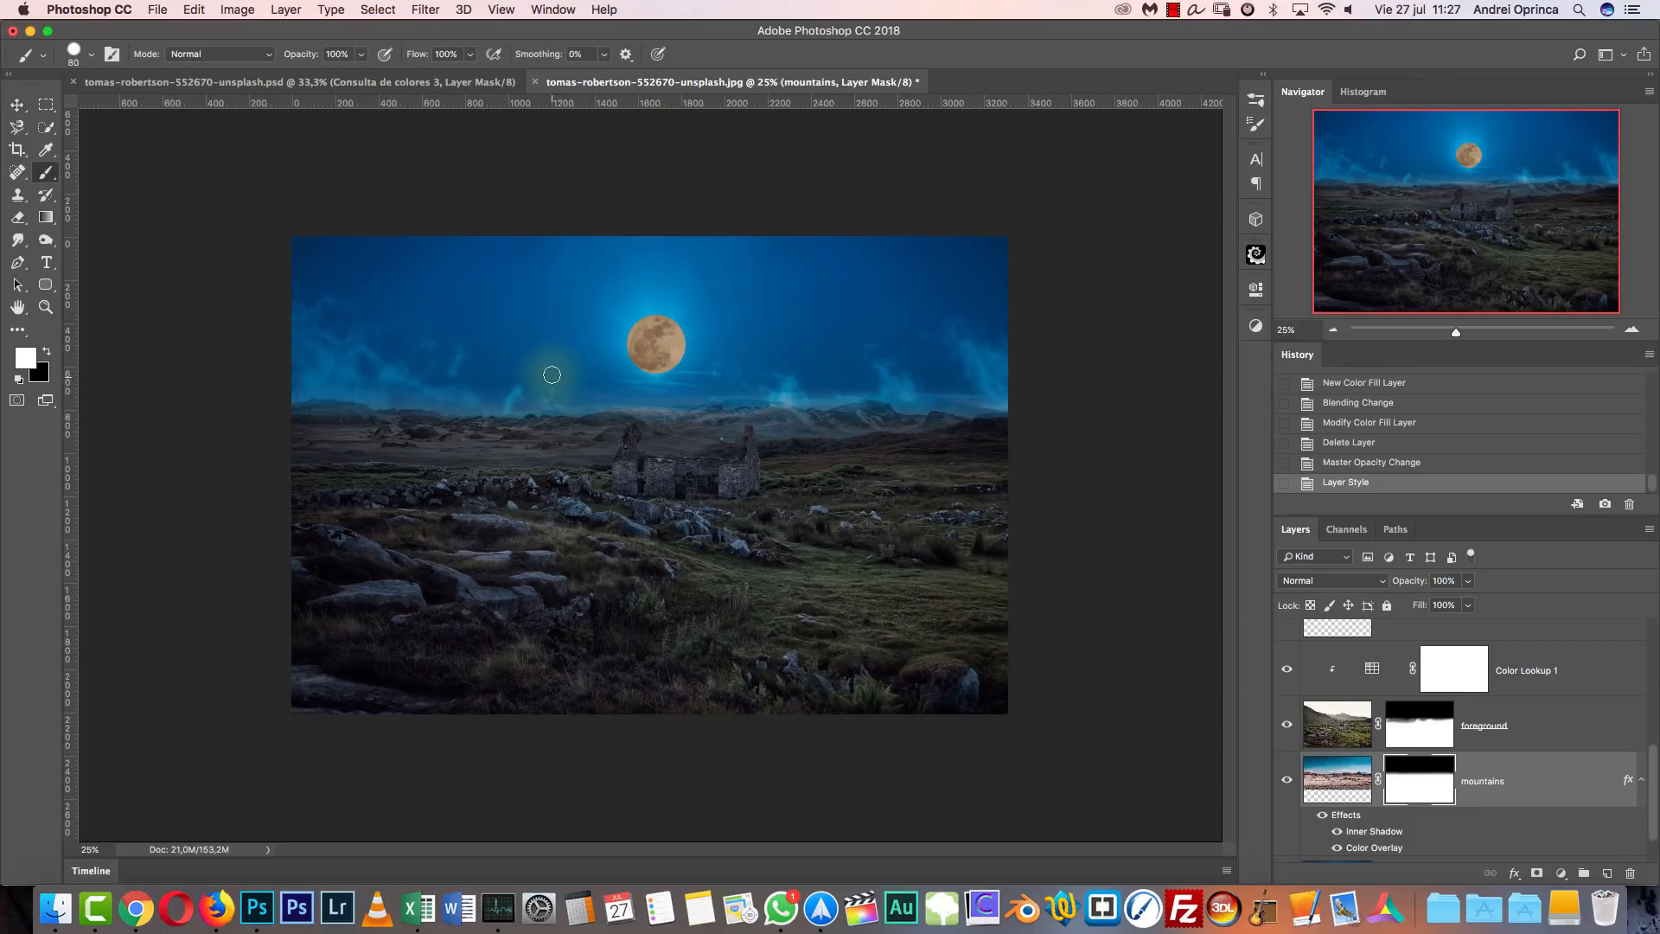
key(bracketright)
key(bracketright)
key(bracketright)
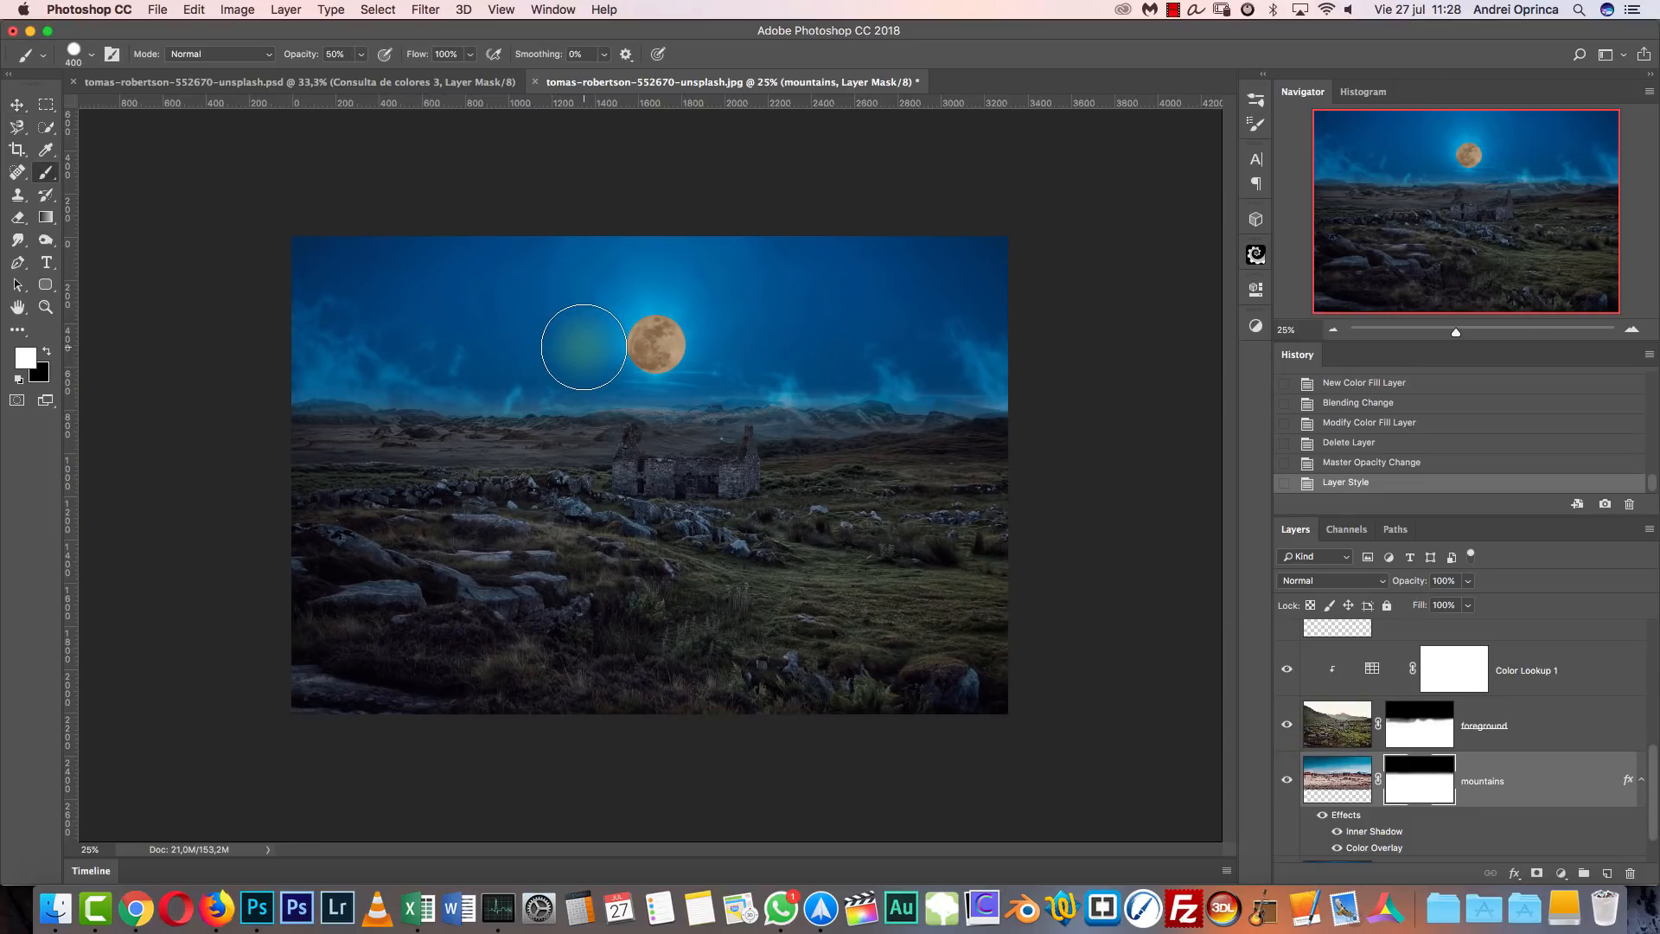
key(bracketleft)
key(bracketleft)
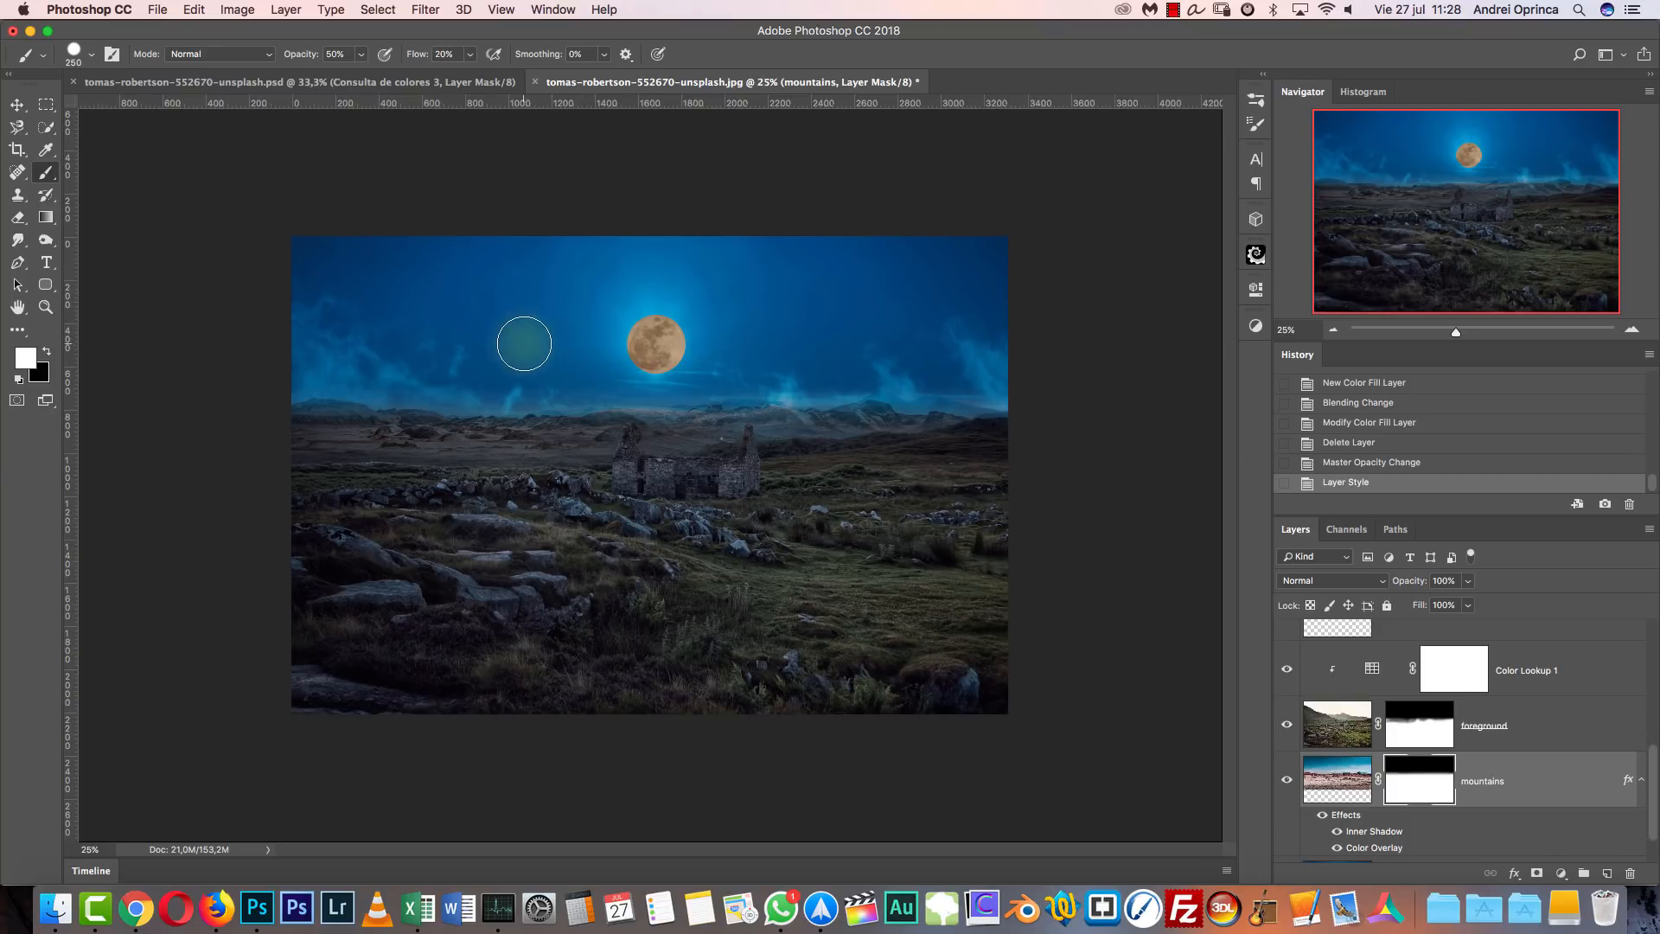
key(x)
drag(457, 355, 553, 358)
drag(515, 363, 467, 372)
mouse_move(441, 365)
mouse_down()
mouse_move(408, 366)
mouse_move(455, 359)
mouse_up()
drag(652, 354, 644, 355)
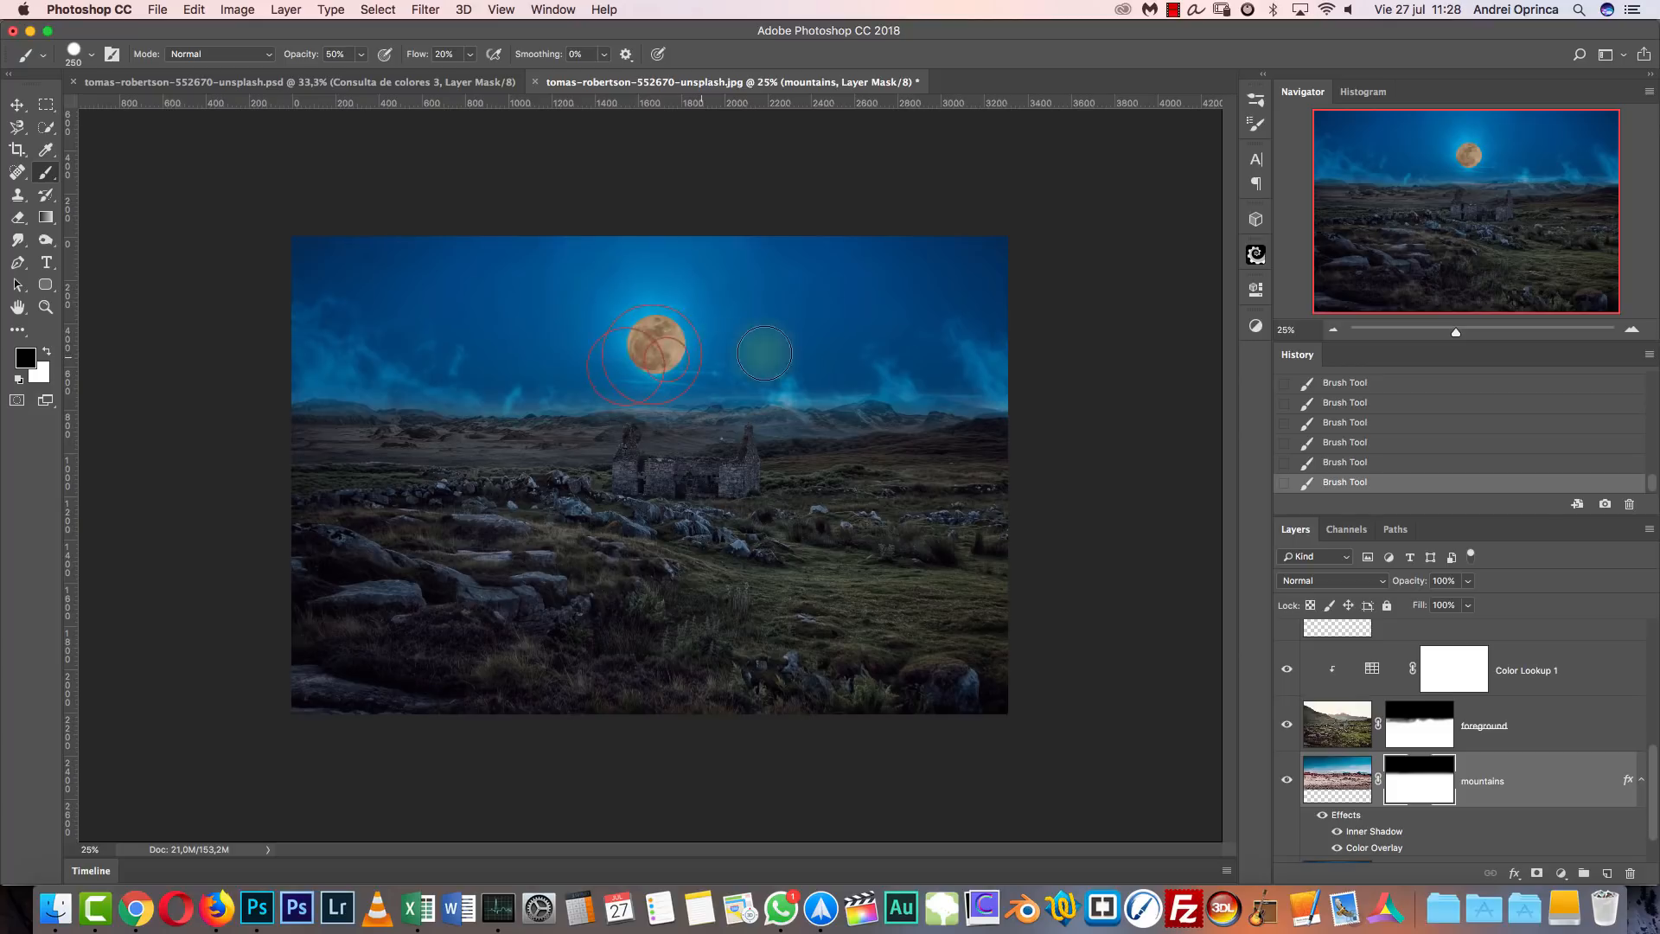
Toggle the mountains layer's Inner Shadow off and on to compare its effect, leaving it enabled.
click(1338, 831)
double_click(1362, 831)
key(Escape)
click(1338, 831)
click(1337, 831)
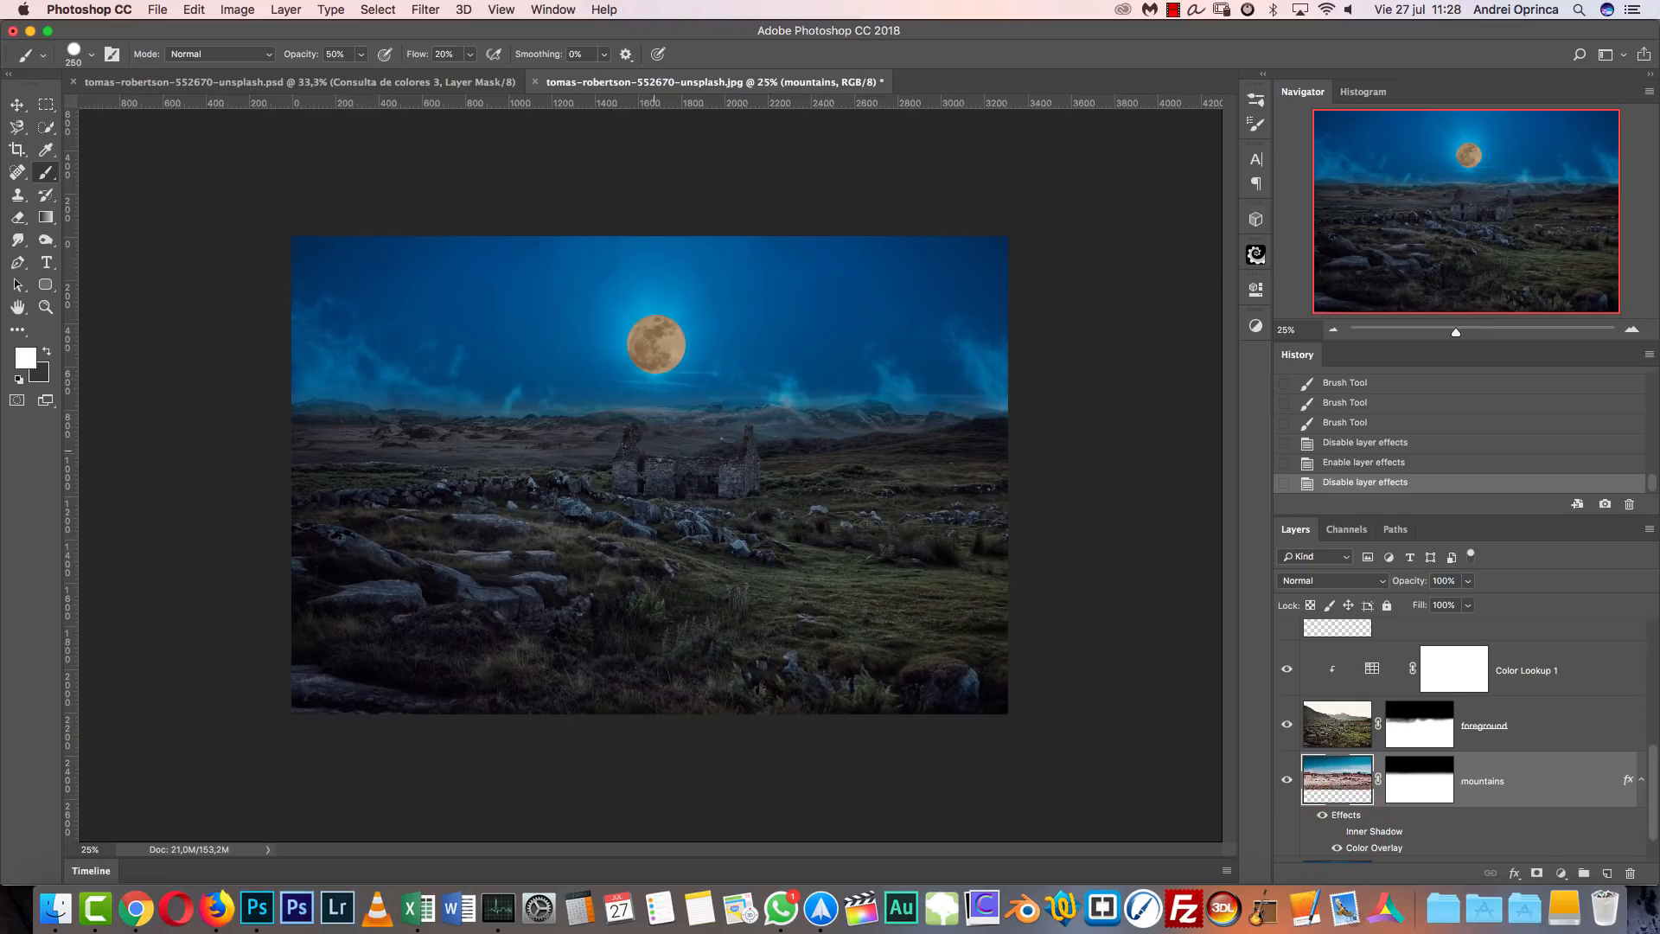
click(1338, 831)
Dab over the far end of the mountain horizon with a 150 px brush at 50% opacity and 20% flow.
click(971, 360)
click(968, 372)
click(969, 374)
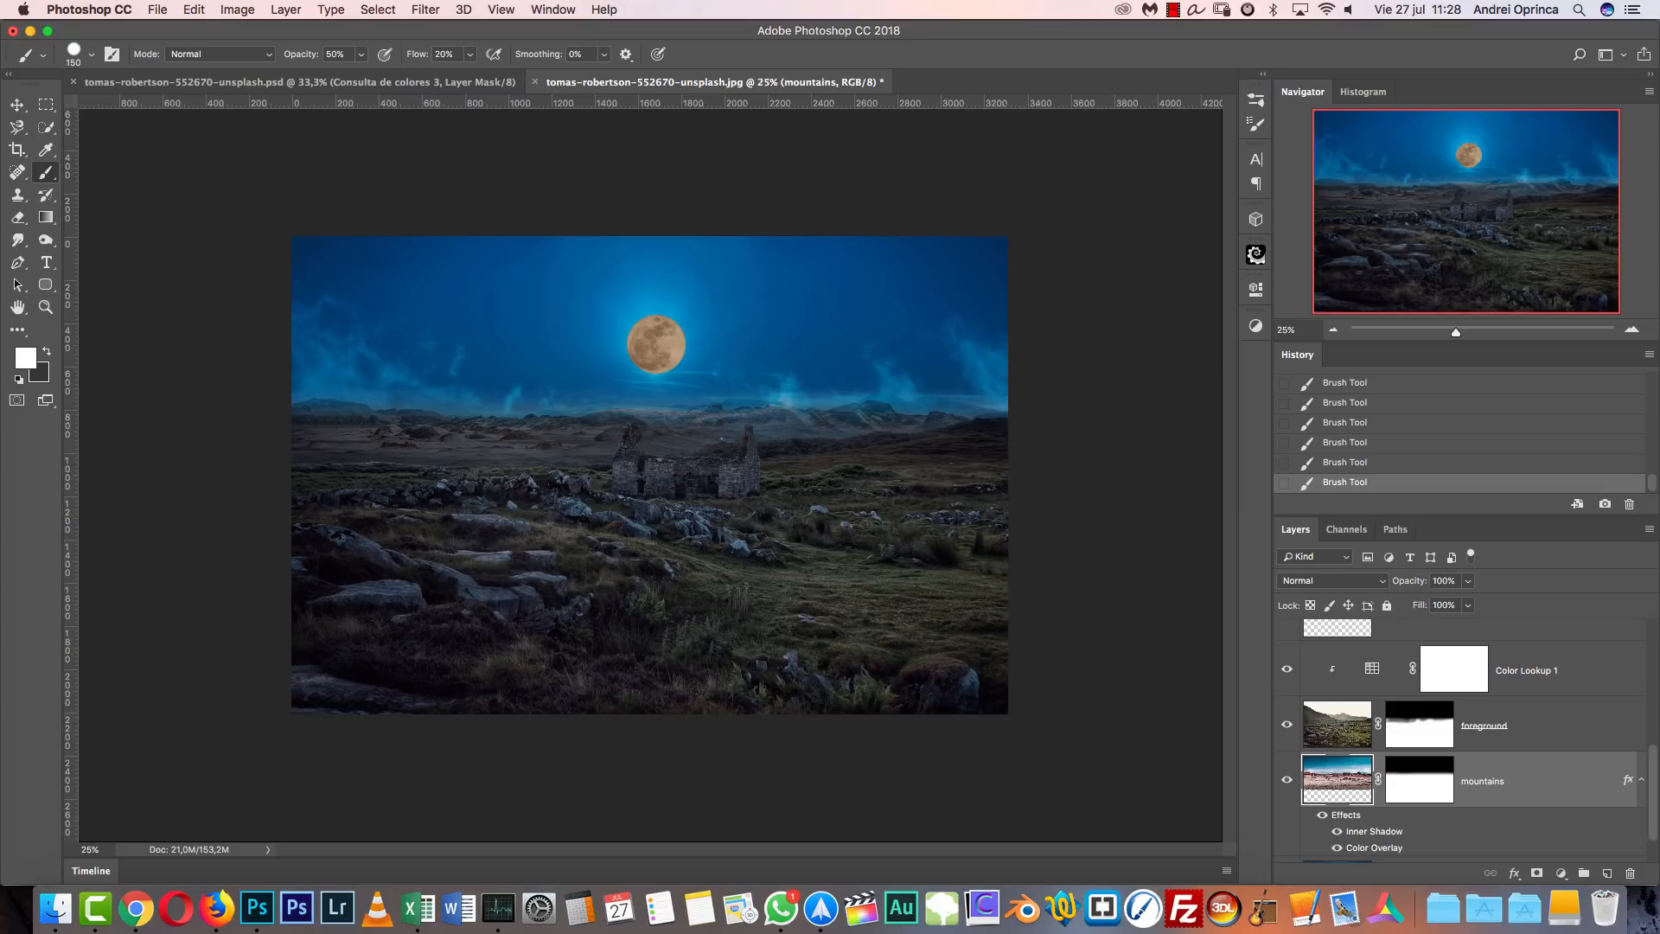
Add a light blue Inner Shadow to the moon layer in Screen mode at 100% opacity and apply it.
drag(1653, 782, 1655, 757)
click(1529, 709)
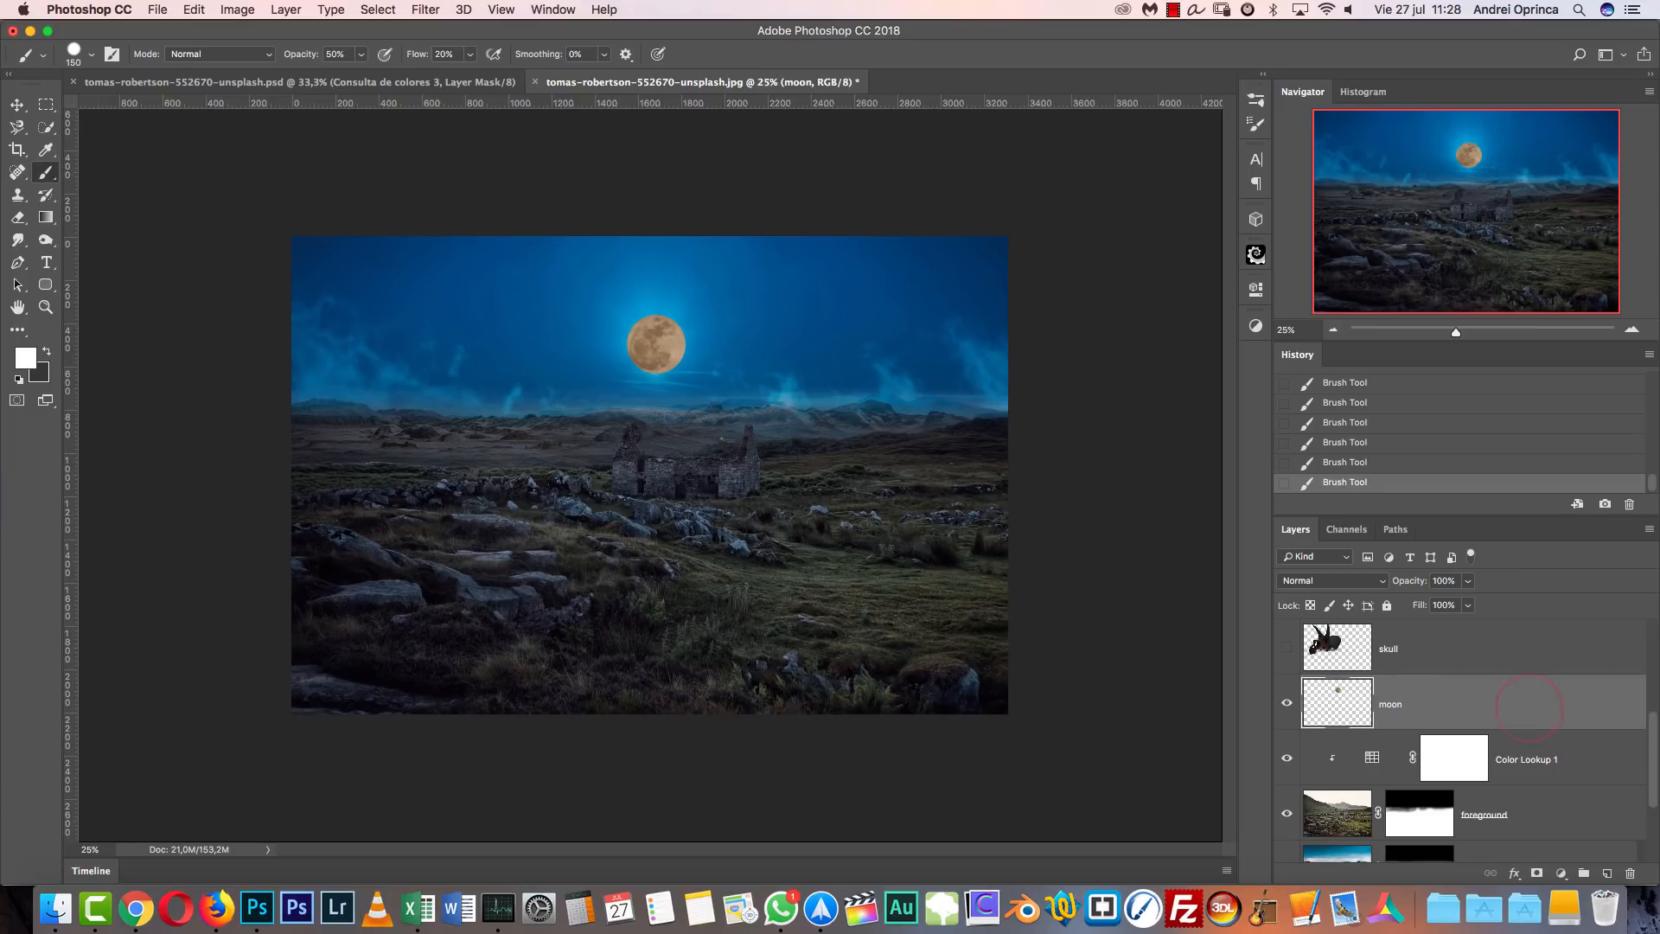
double_click(1561, 697)
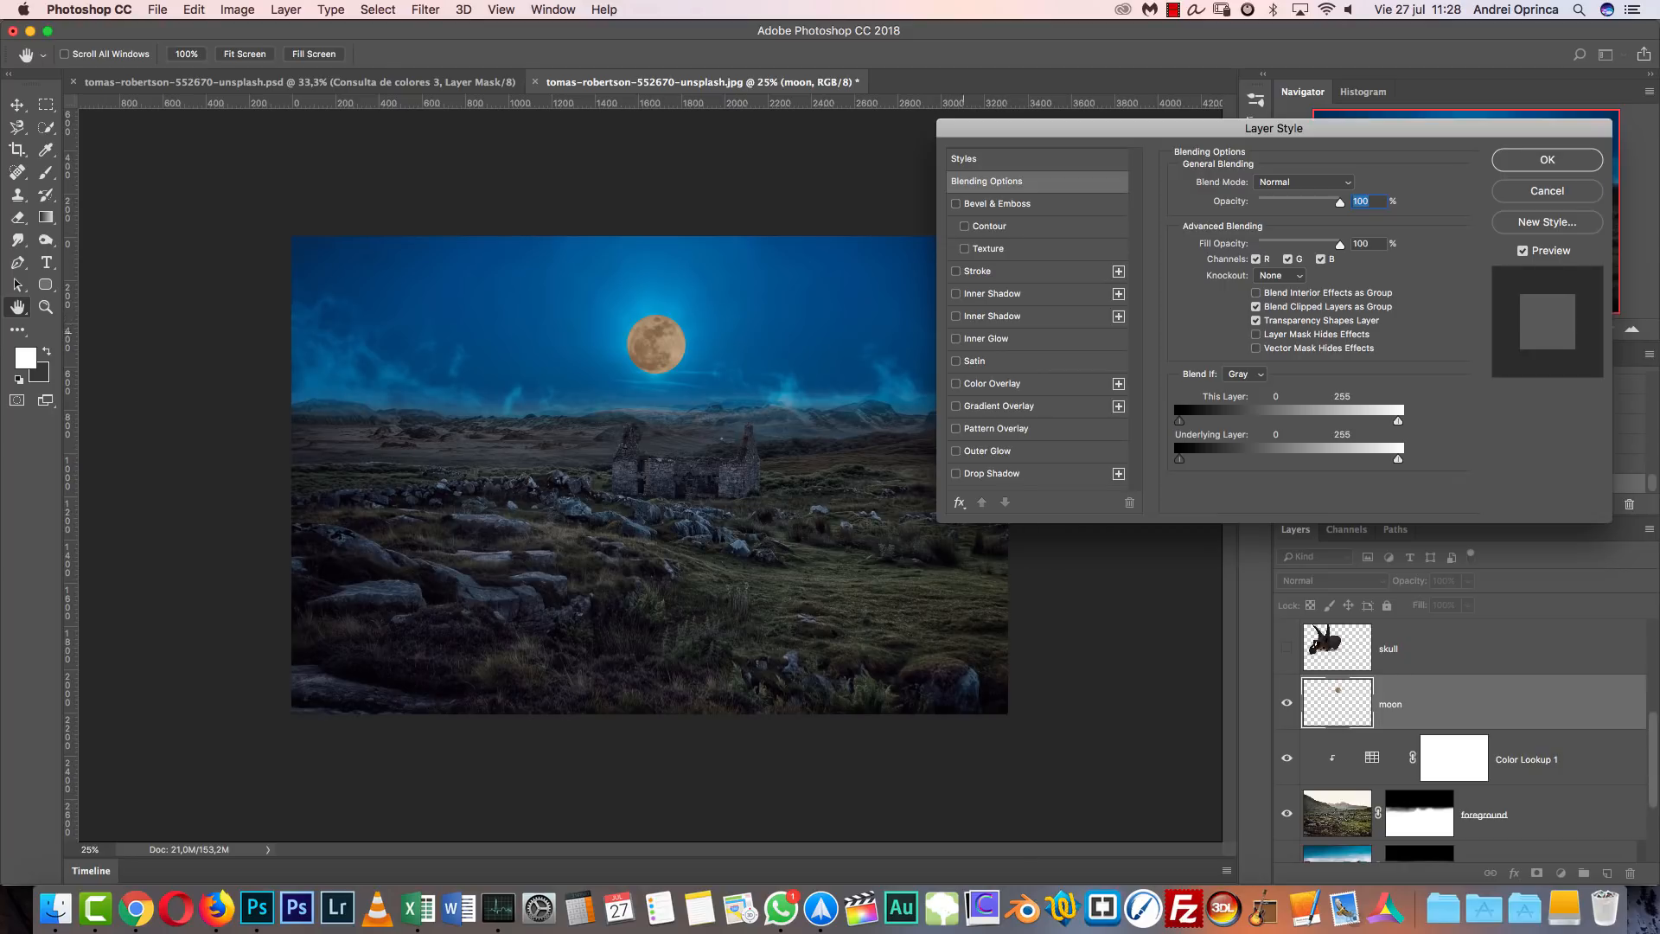
click(956, 293)
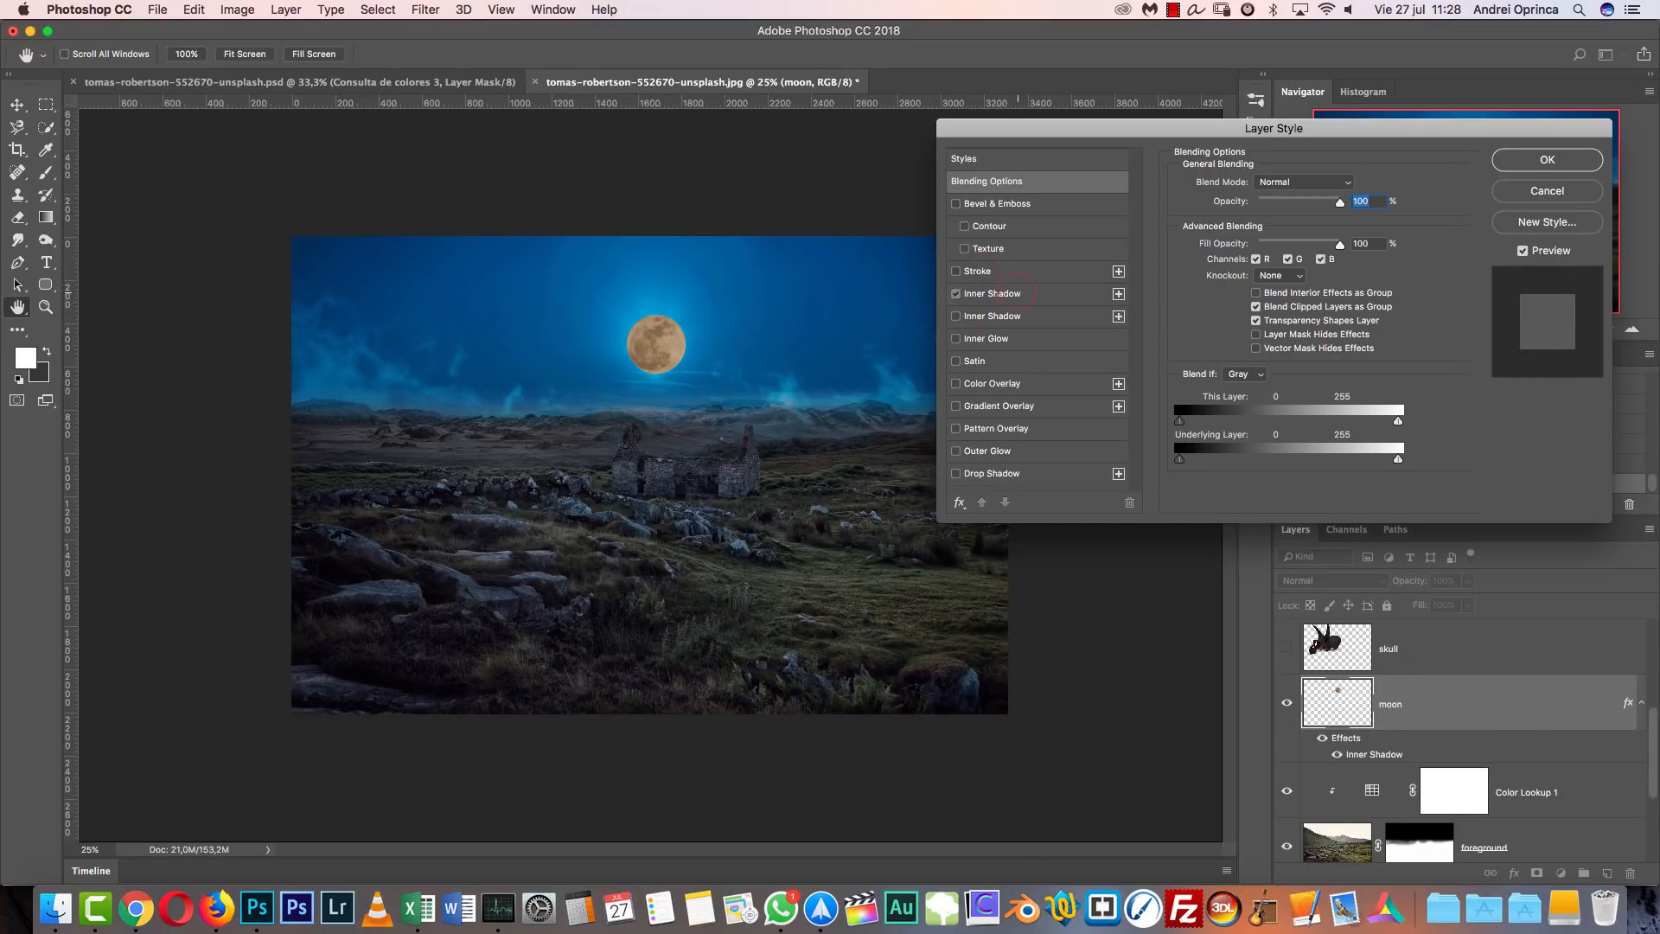
click(1016, 293)
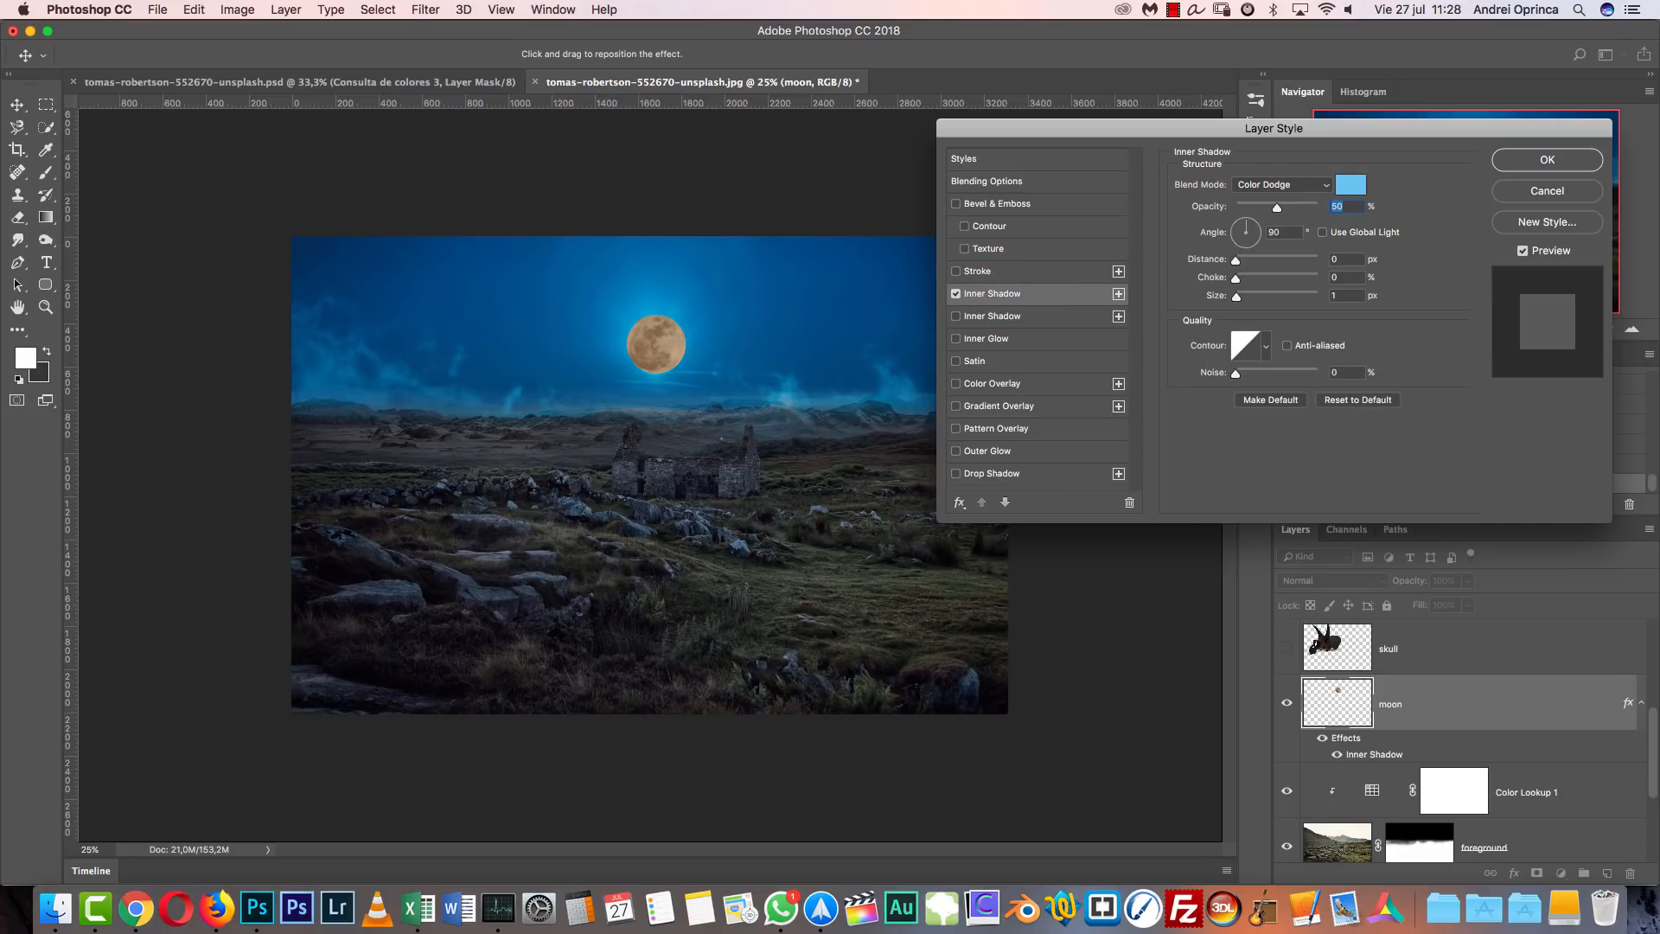
click(1276, 184)
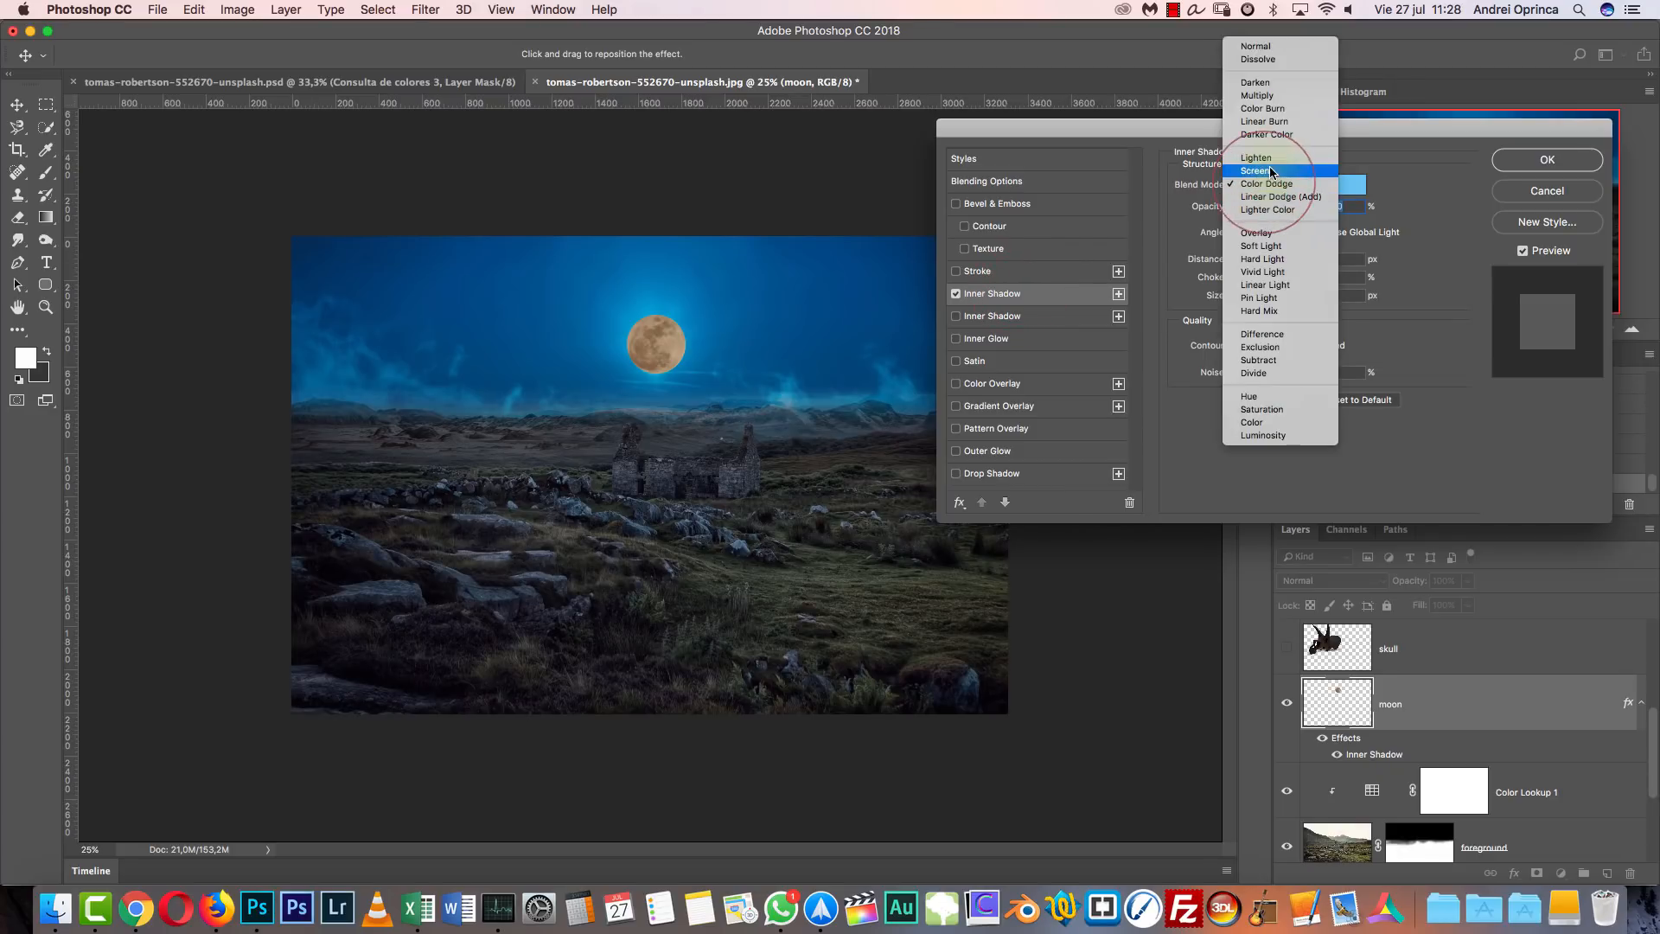
click(1267, 166)
drag(1271, 207, 1359, 204)
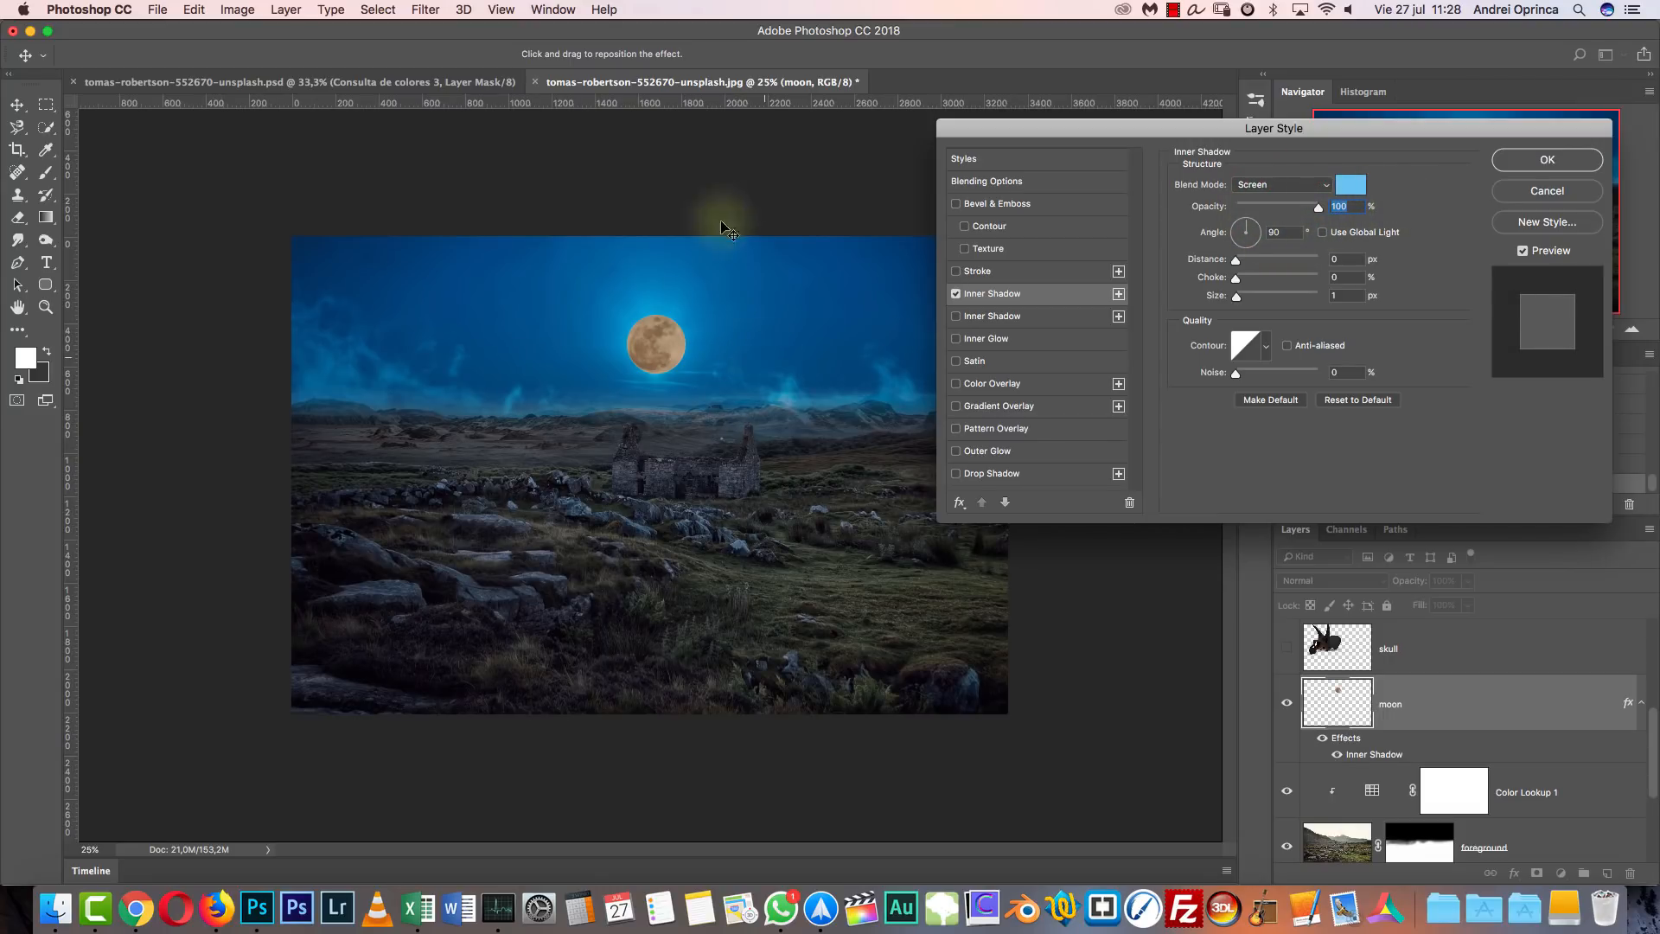
key(super+1)
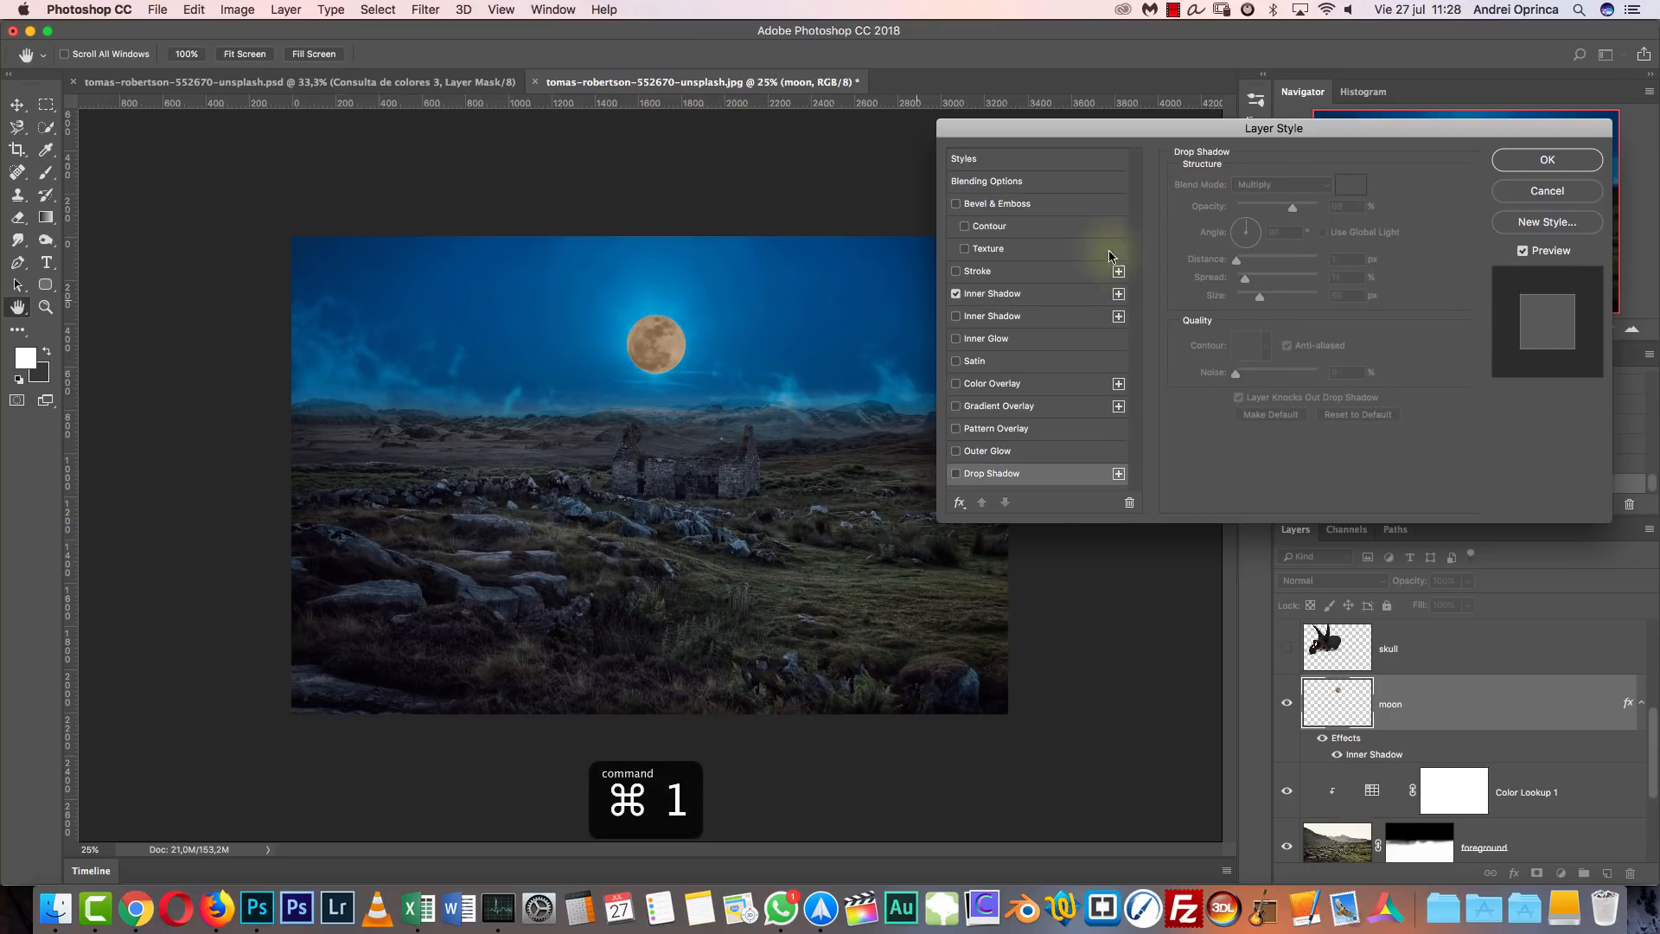
click(1547, 160)
Reopen the moon's layer style and set its Inner Shadow size to 49 px, keeping the distance at 0 px.
key(super+1)
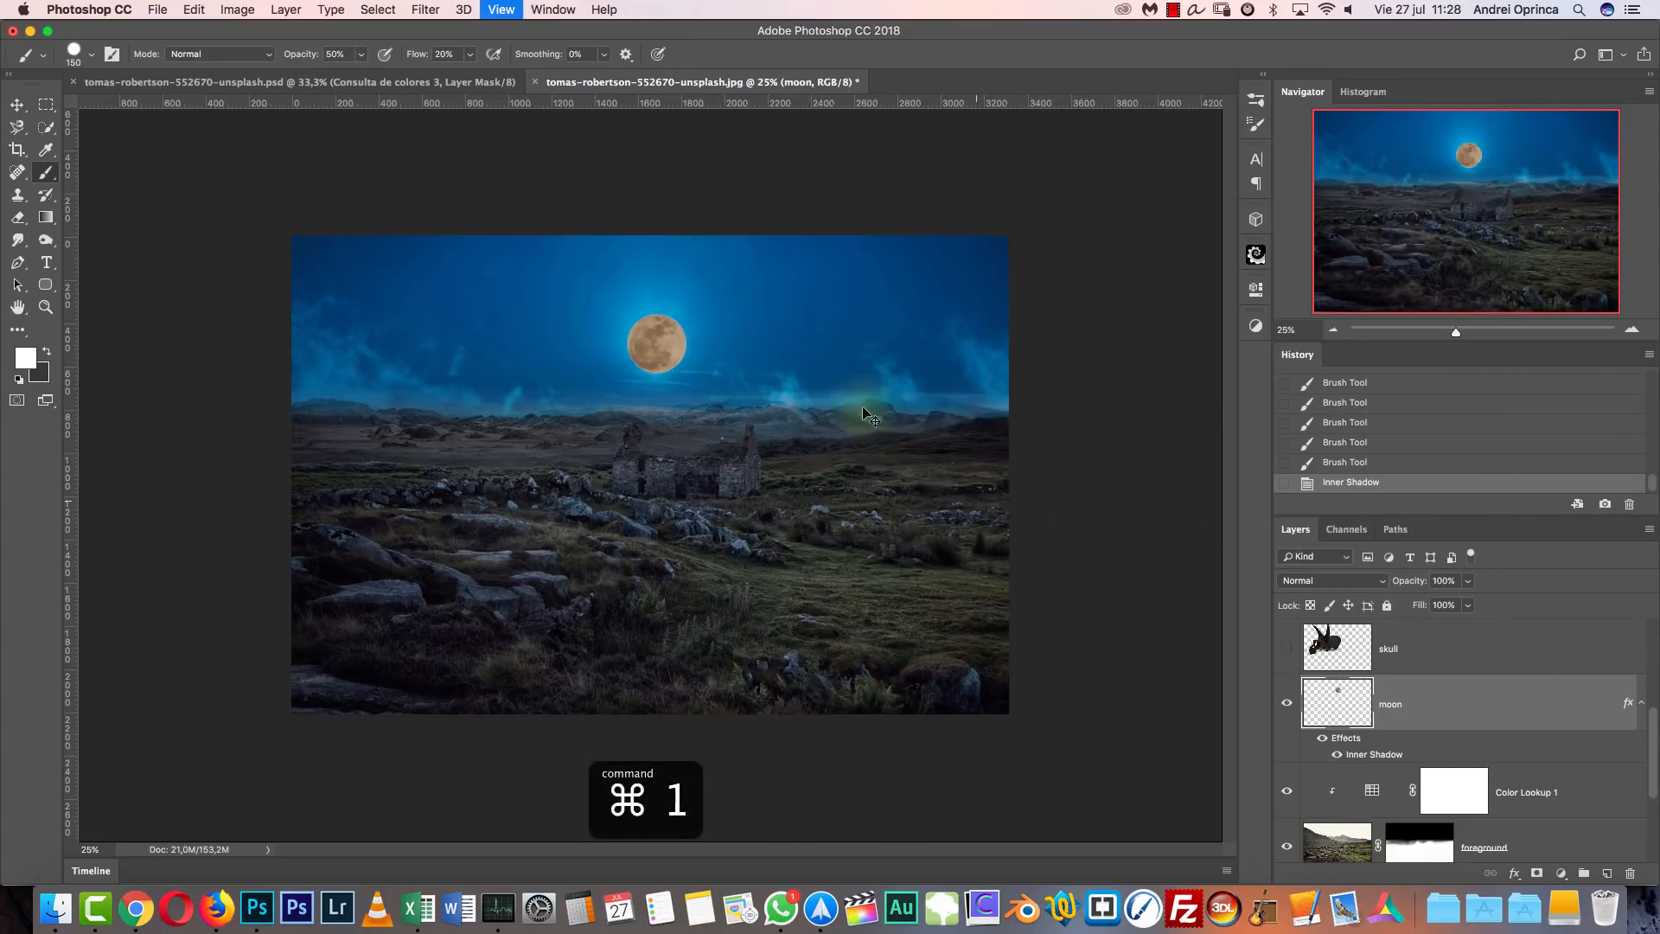
drag(856, 228, 874, 786)
drag(850, 508, 869, 439)
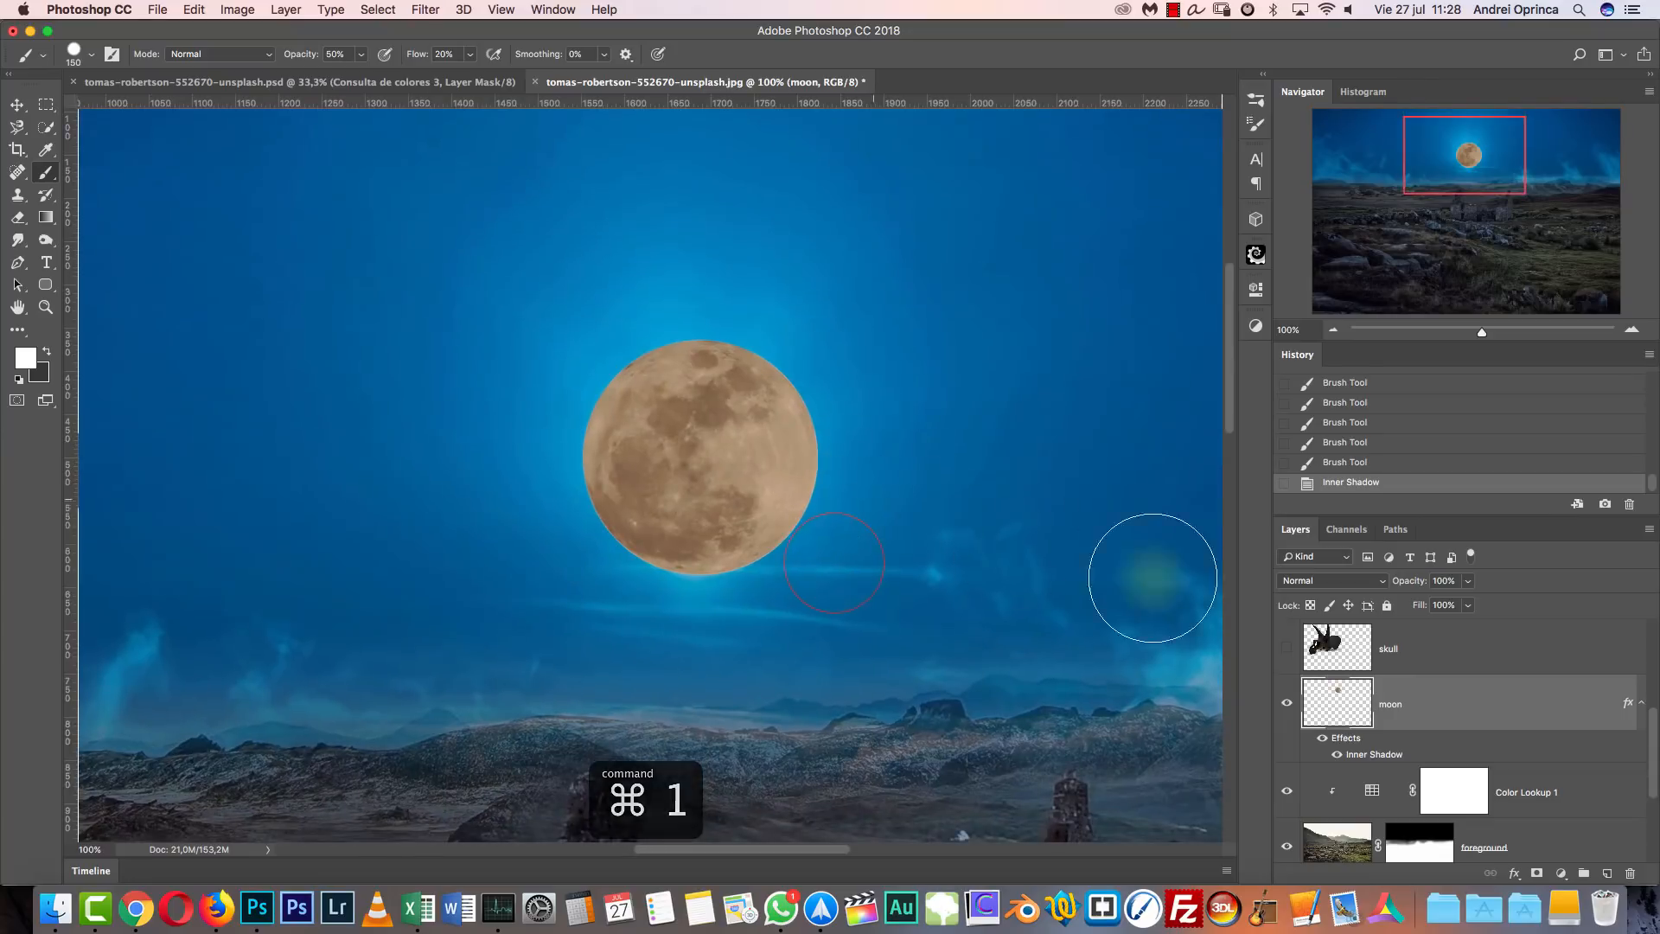
drag(889, 602, 619, 459)
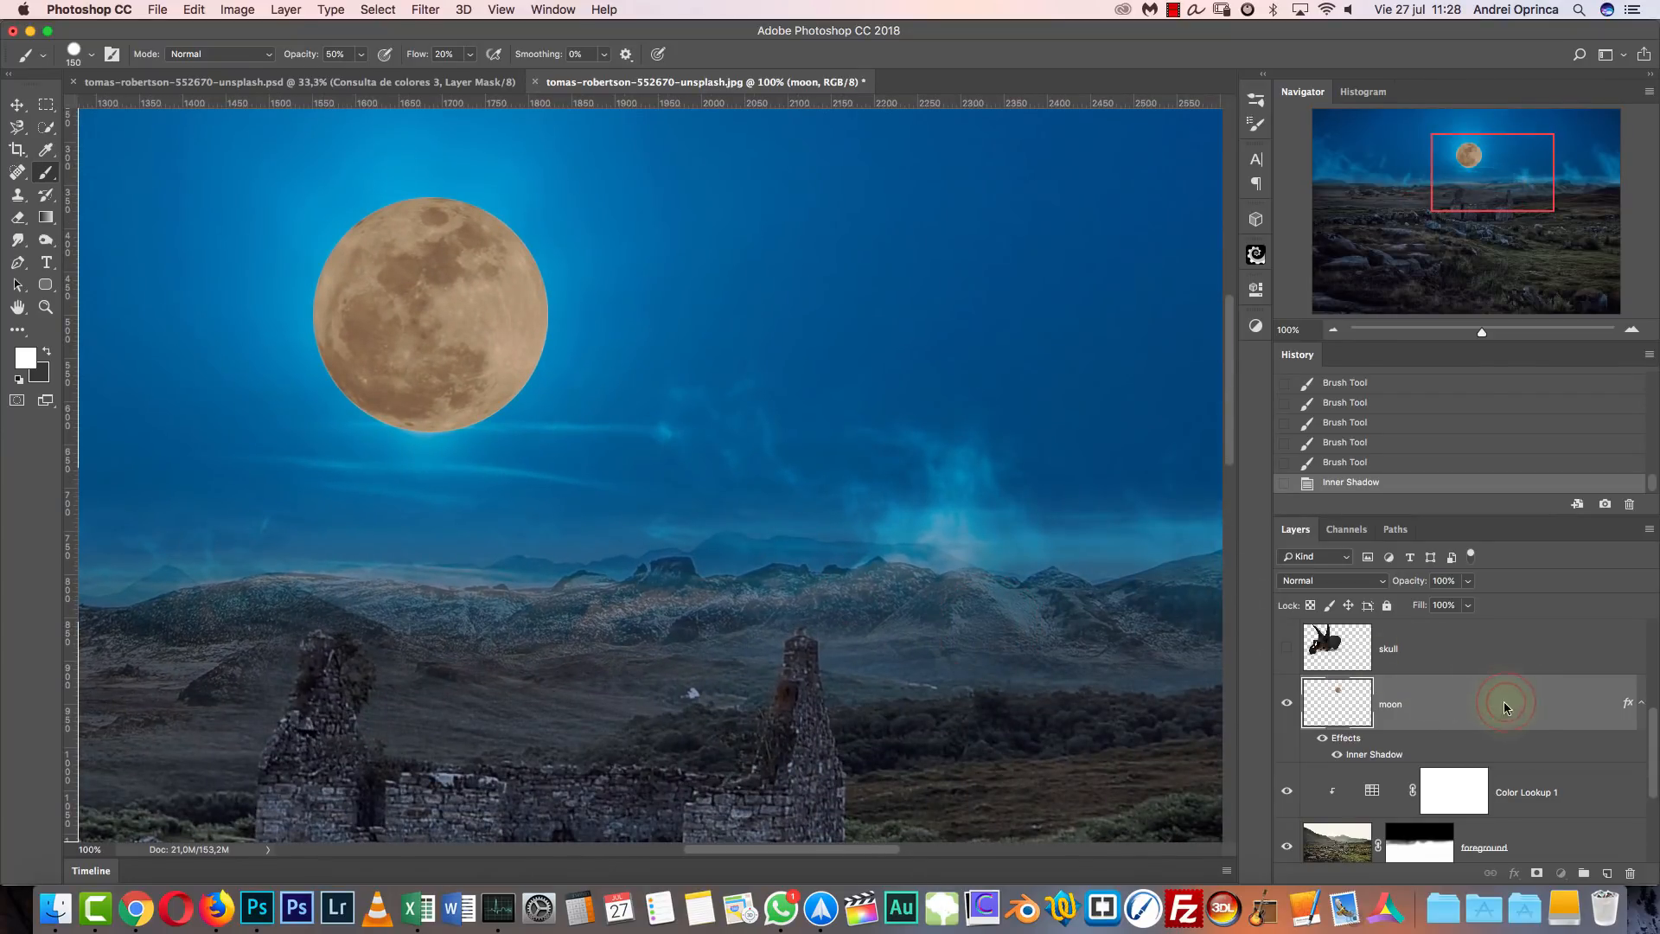
double_click(1503, 702)
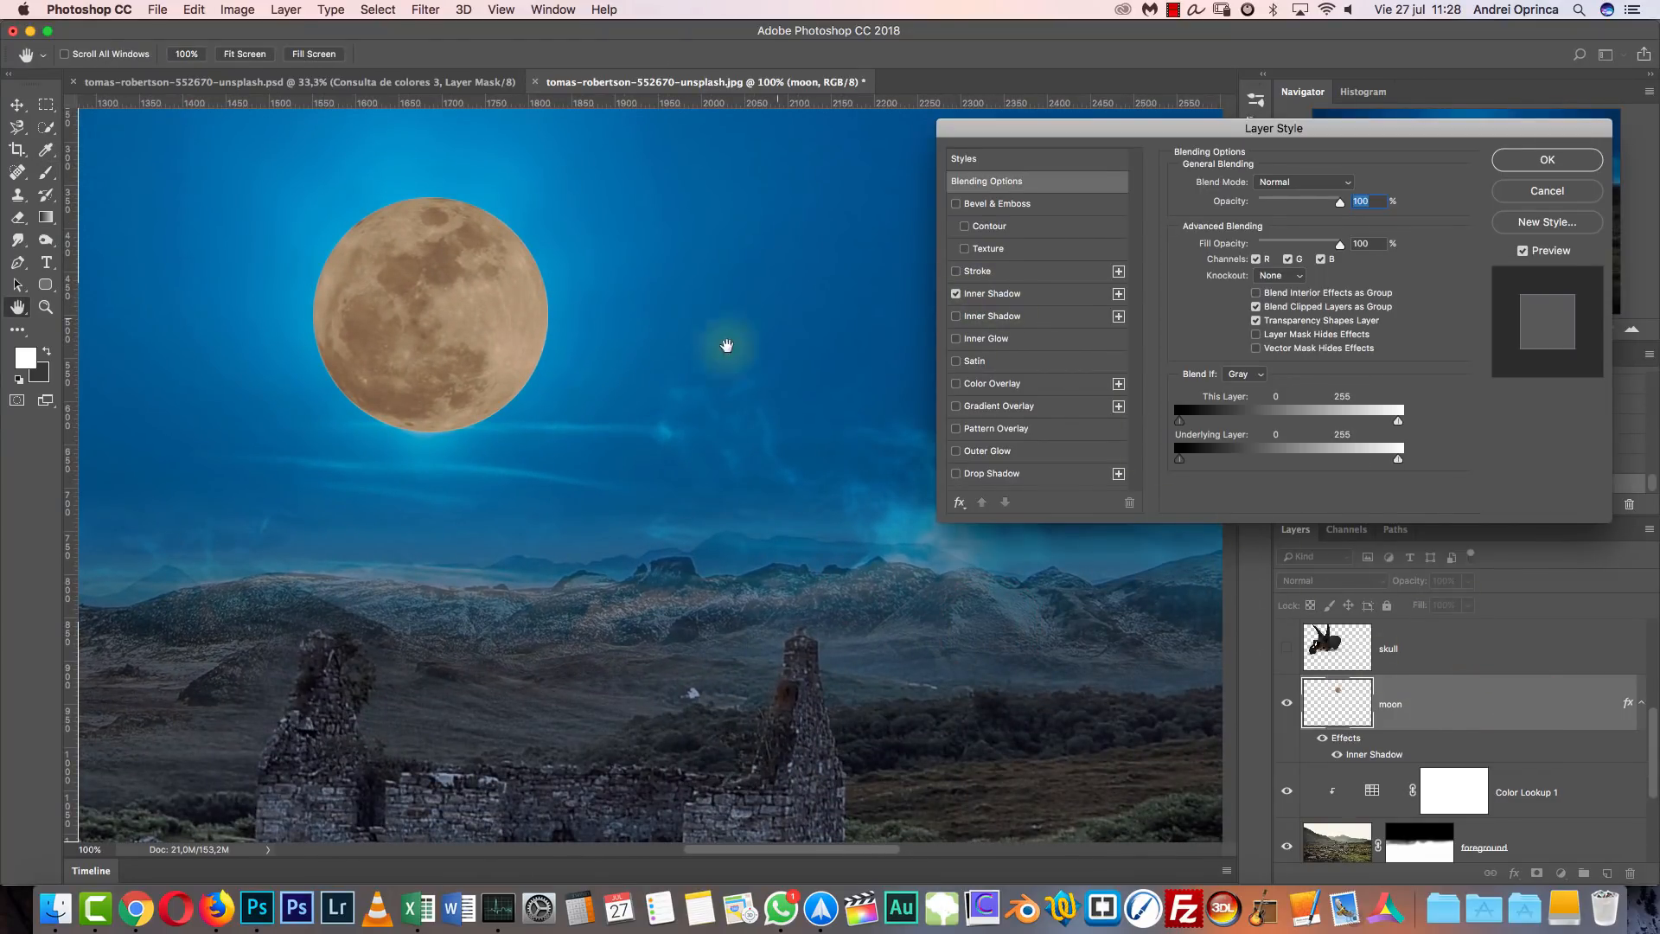
drag(622, 411, 845, 397)
key(super+r)
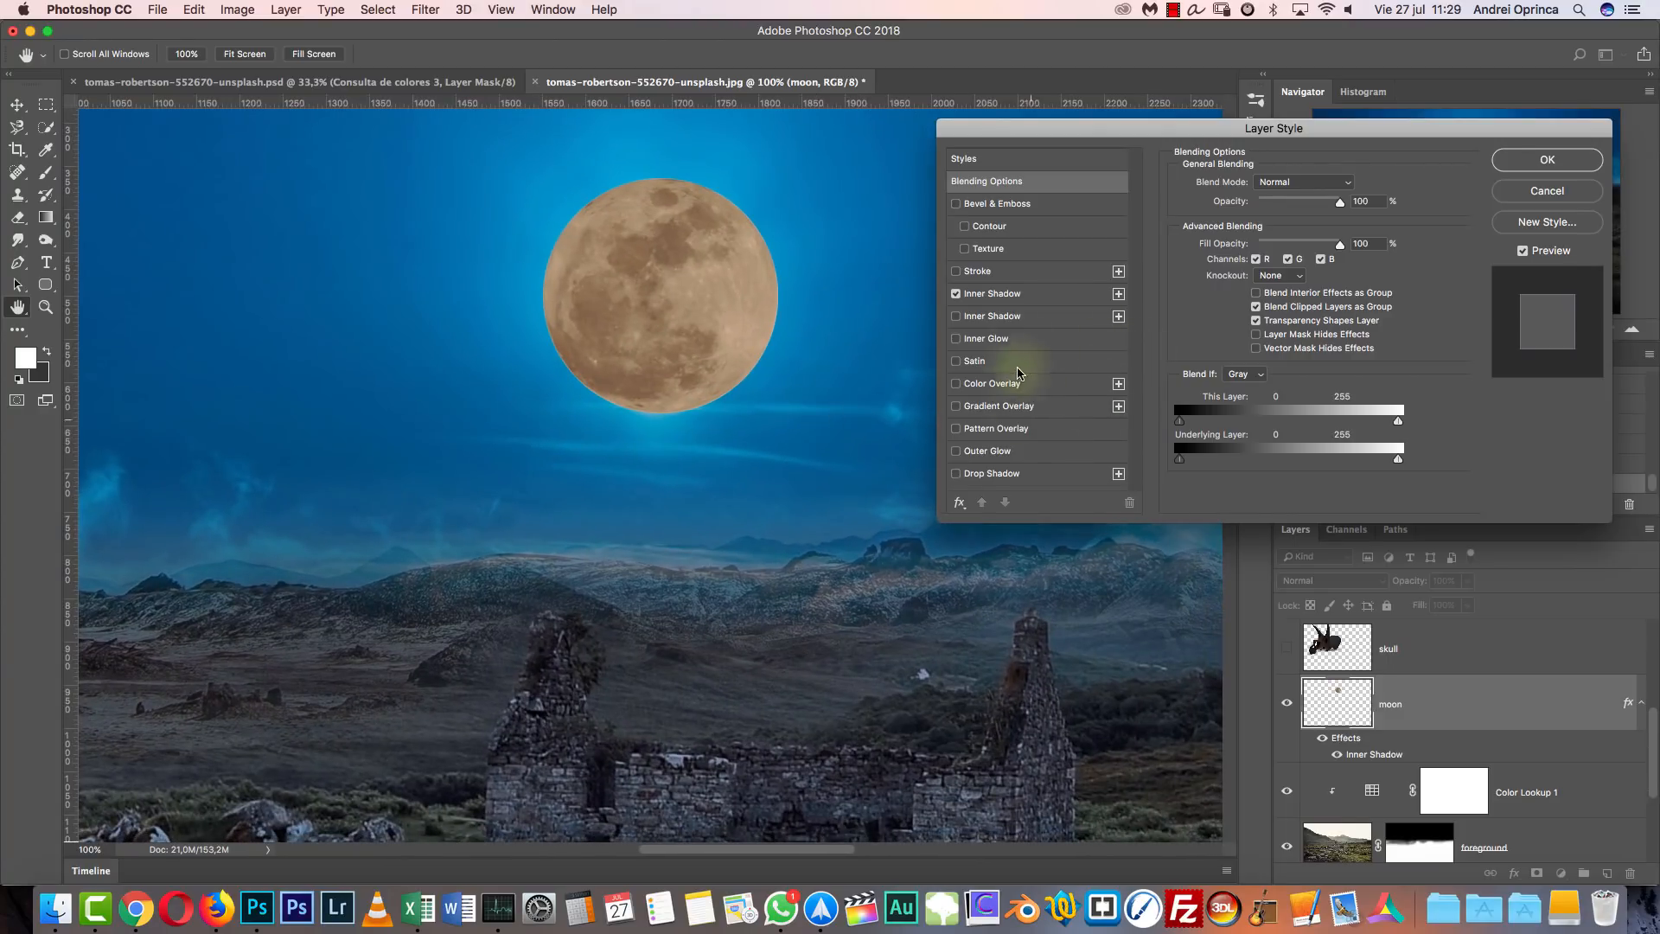
click(1028, 295)
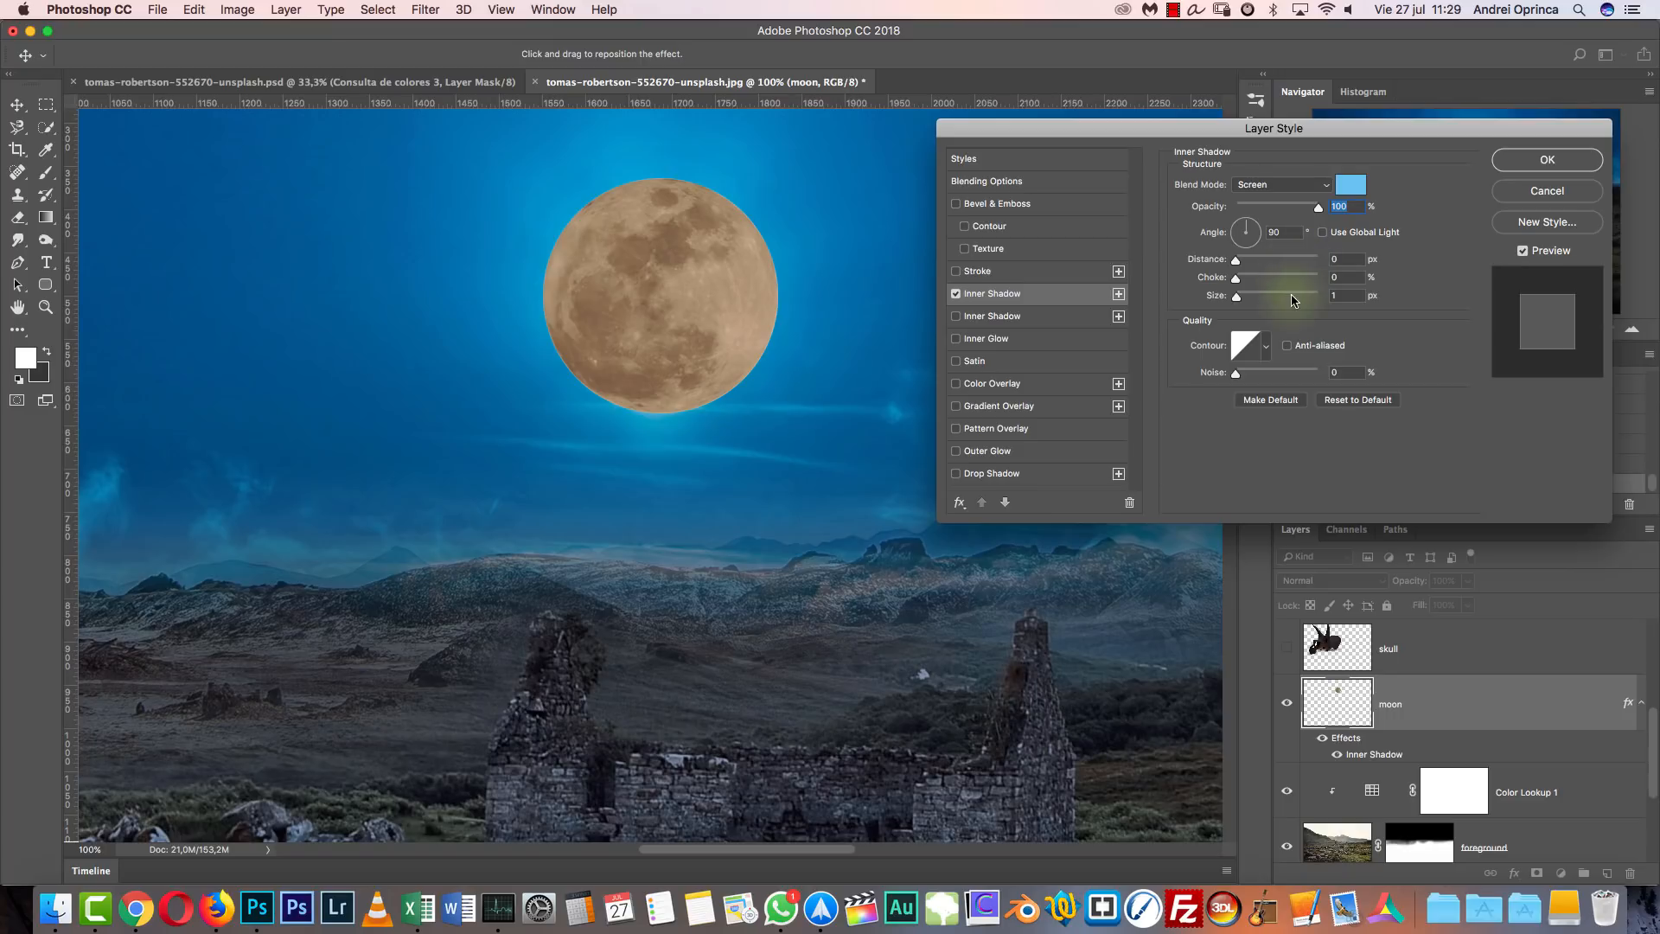
click(1214, 270)
click(1218, 284)
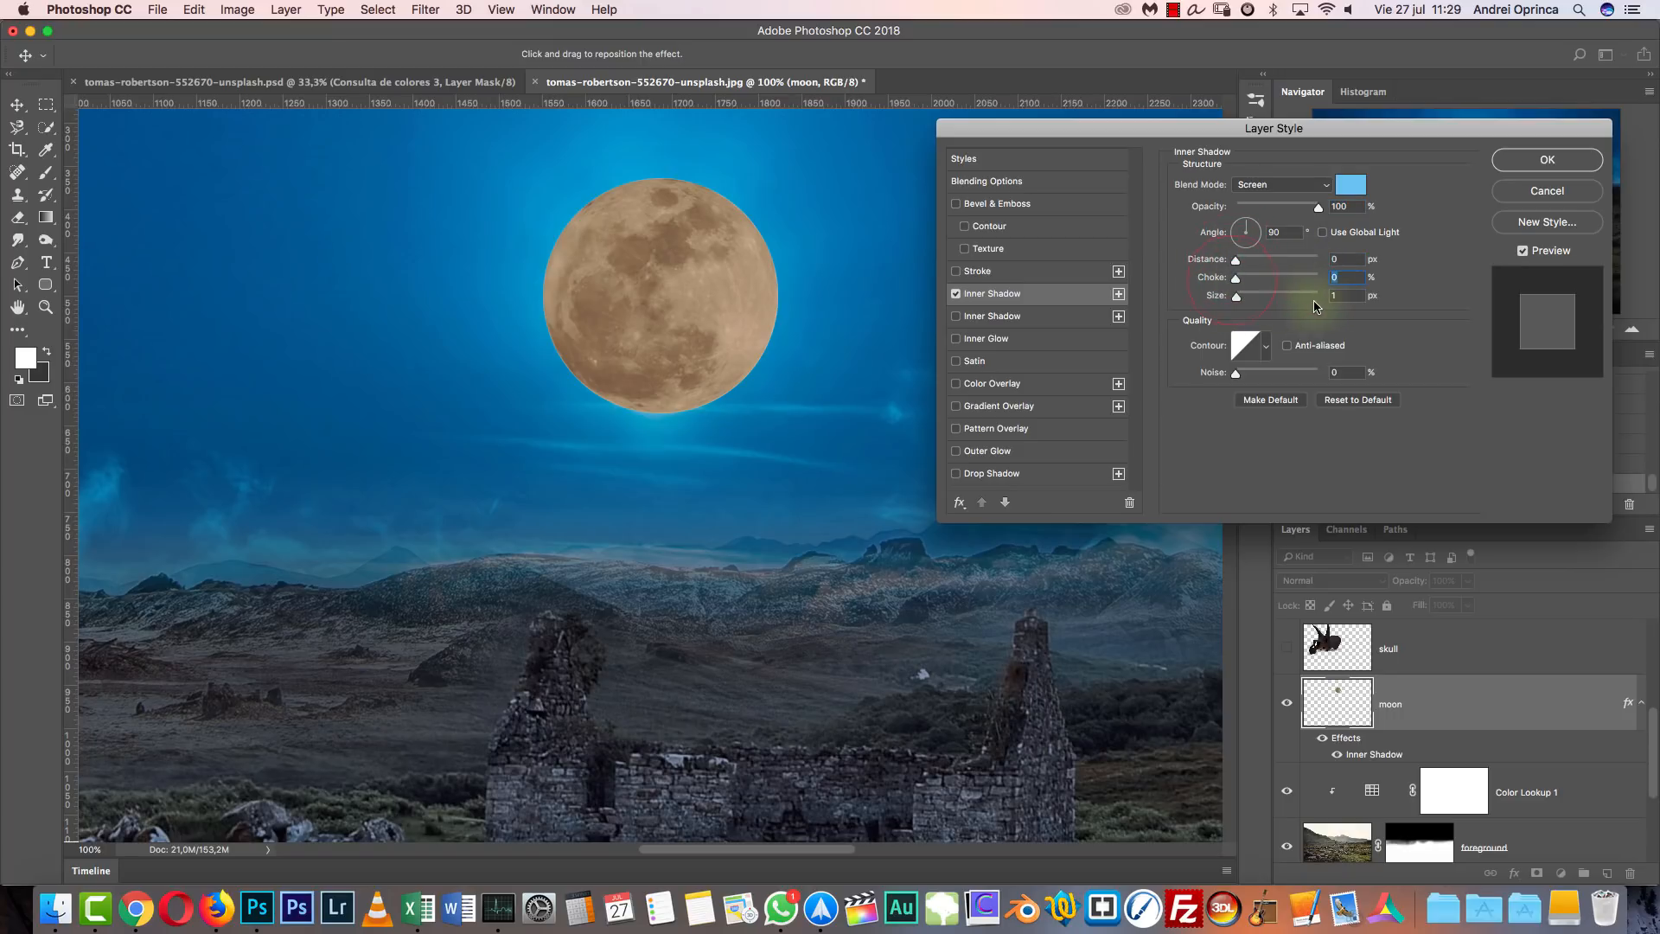
click(1330, 296)
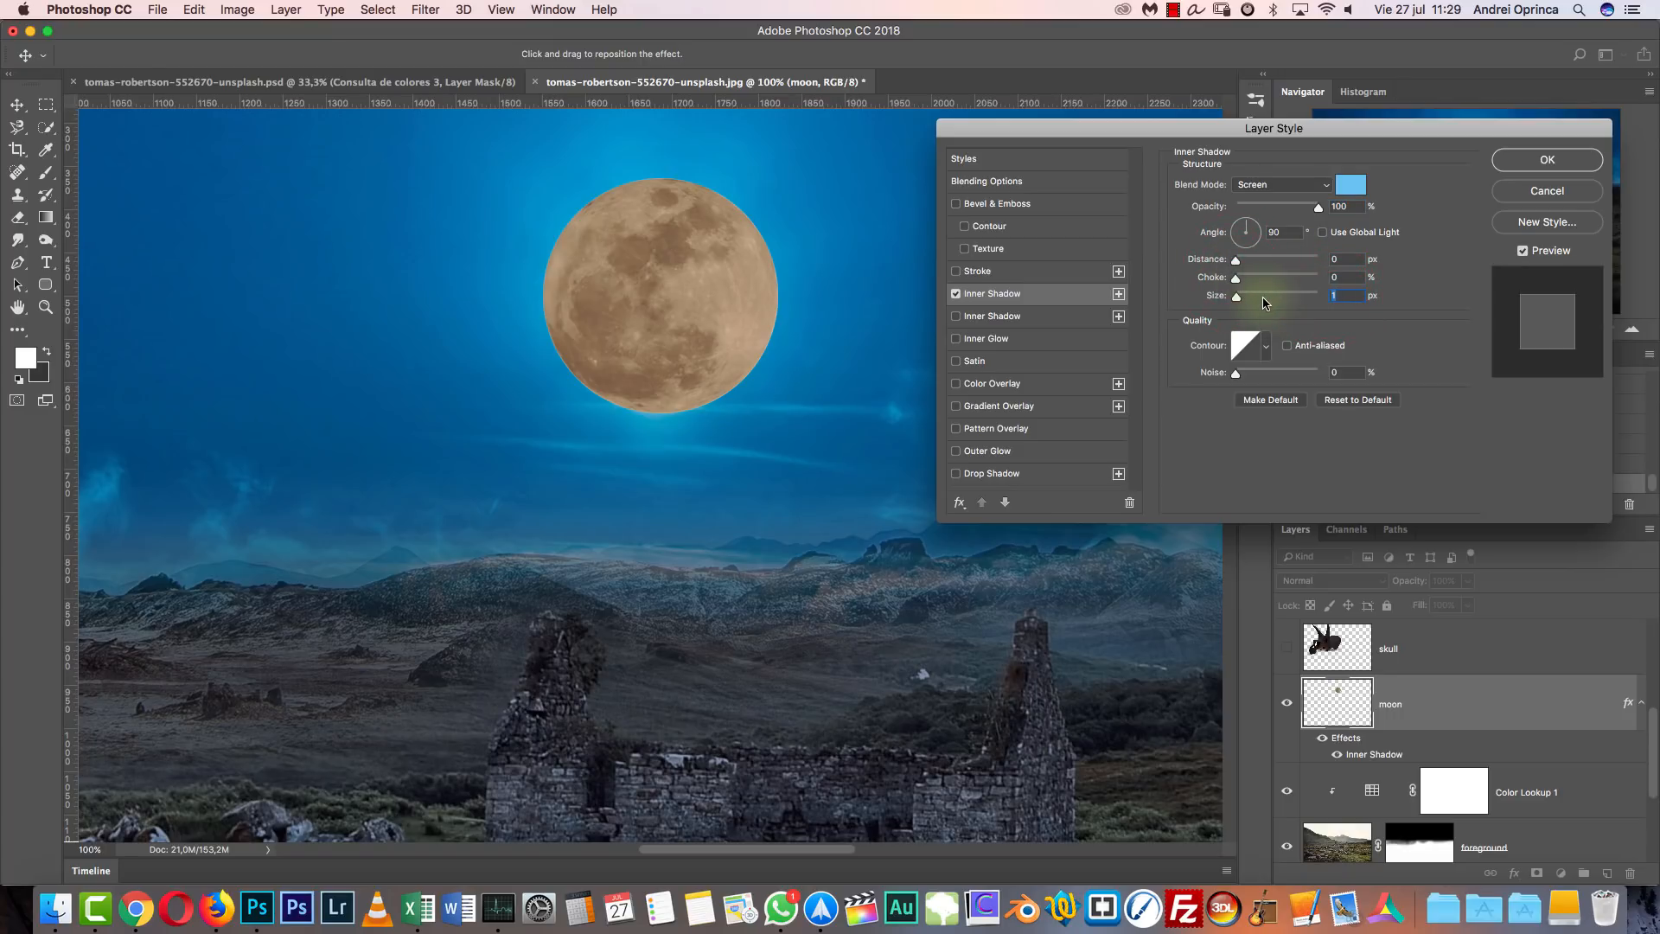
text(49)
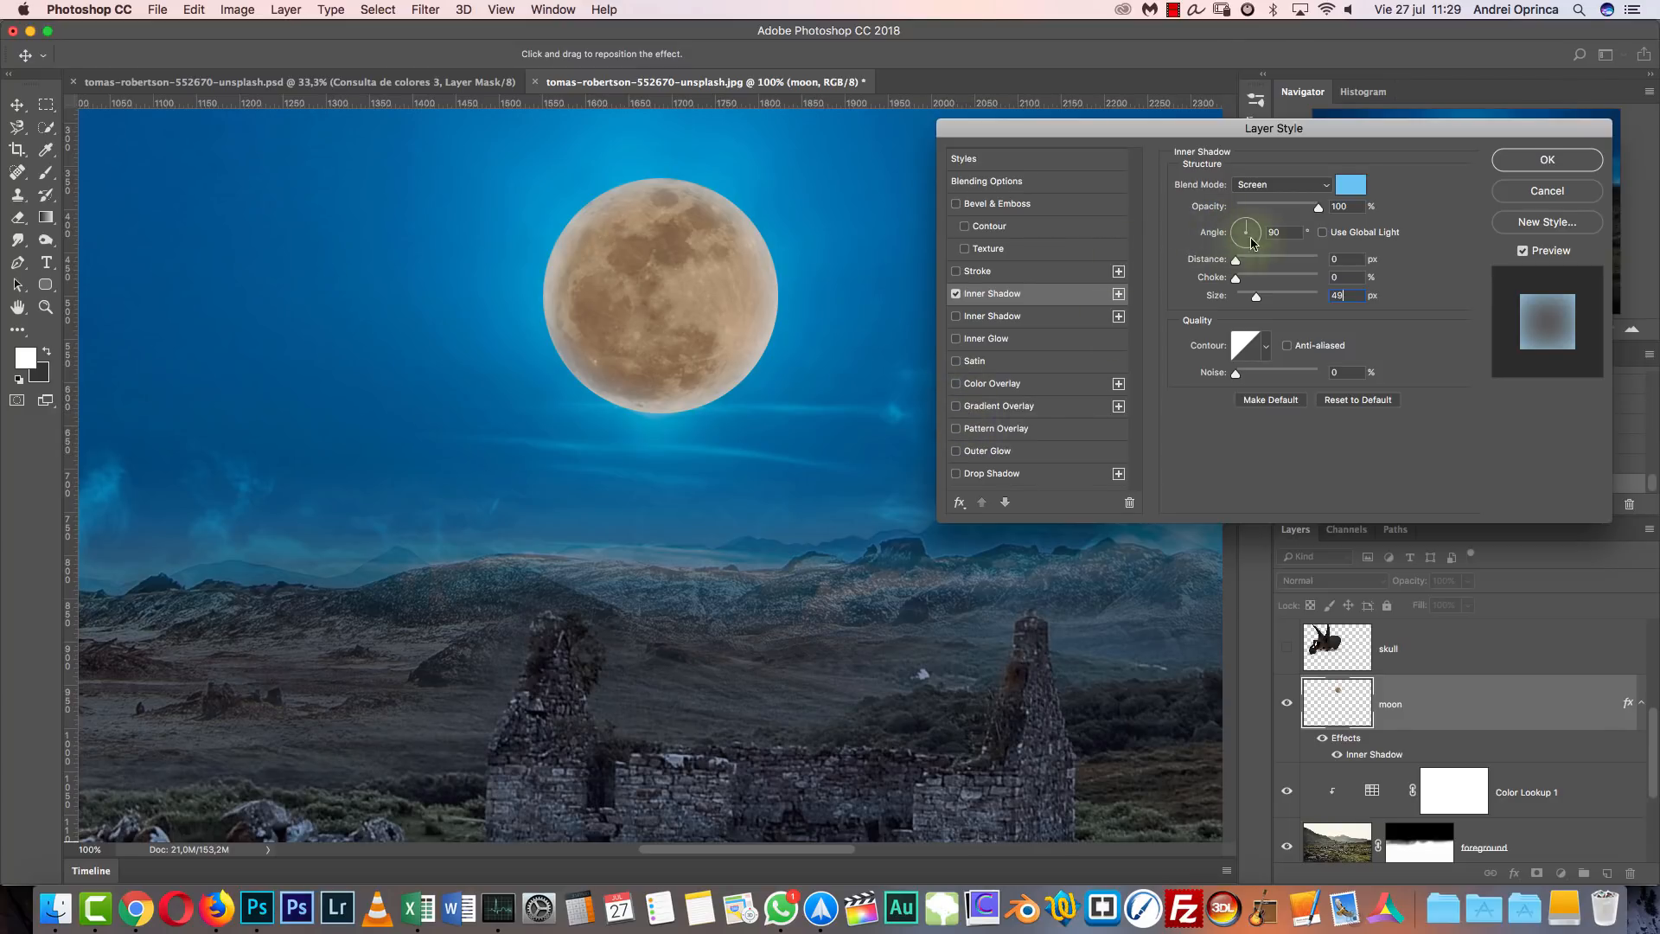
drag(1238, 264, 1141, 263)
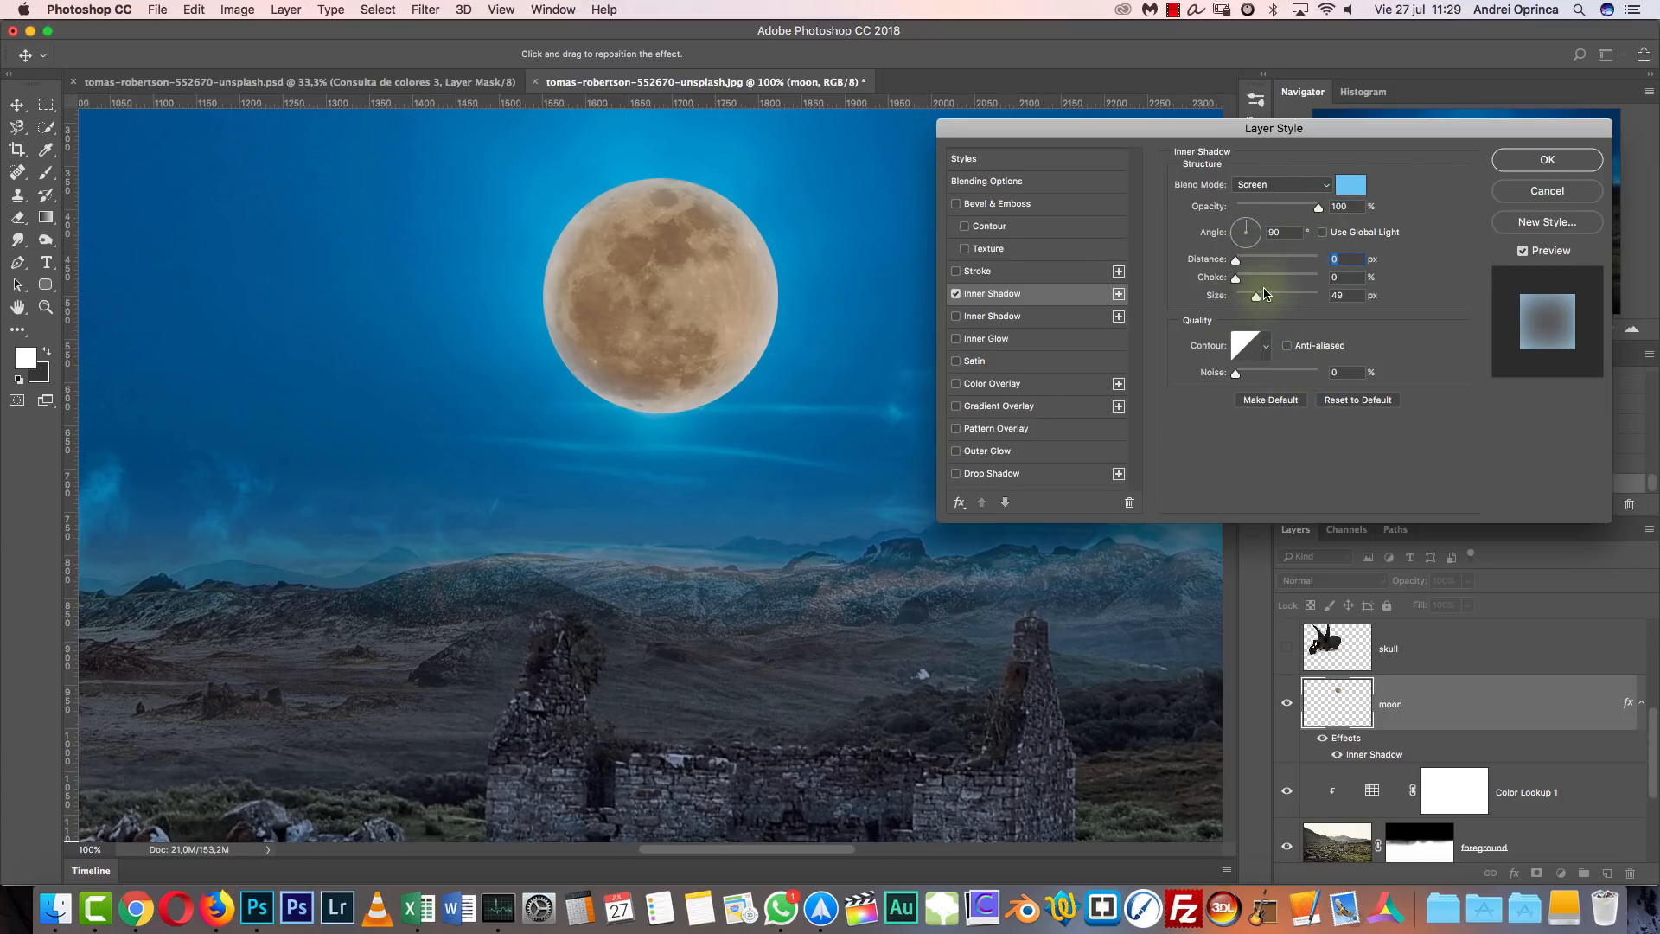
Add a Color Overlay to the moon in Screen mode with colour #6a99af at 74% opacity, and apply the layer style.
click(970, 385)
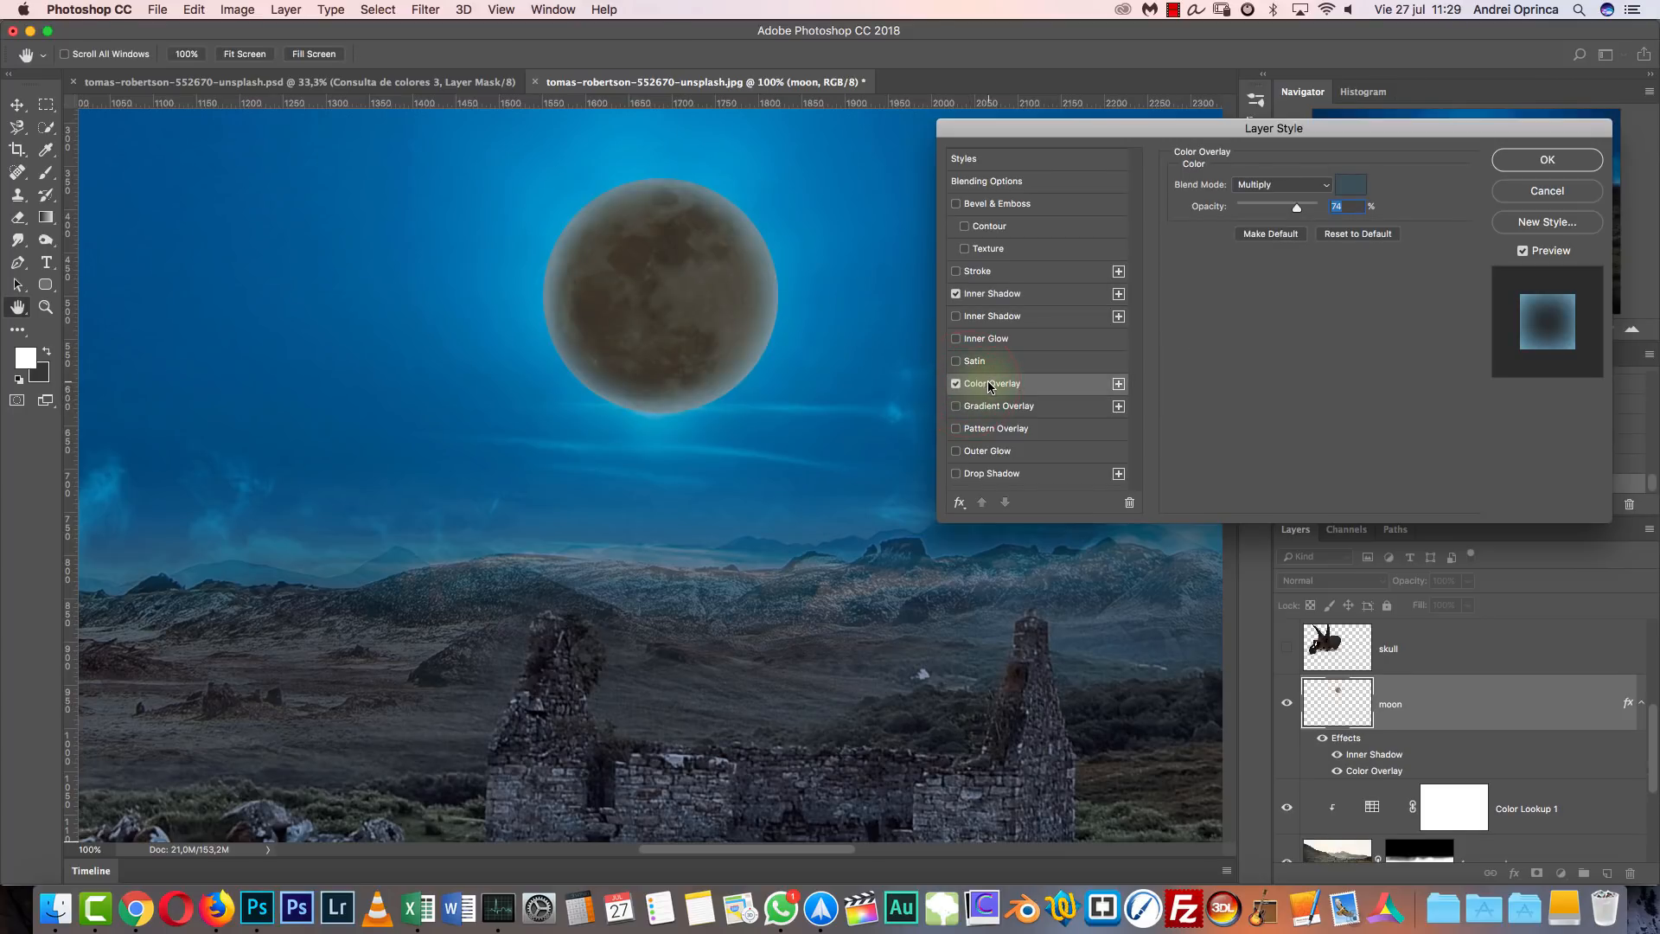
click(1271, 184)
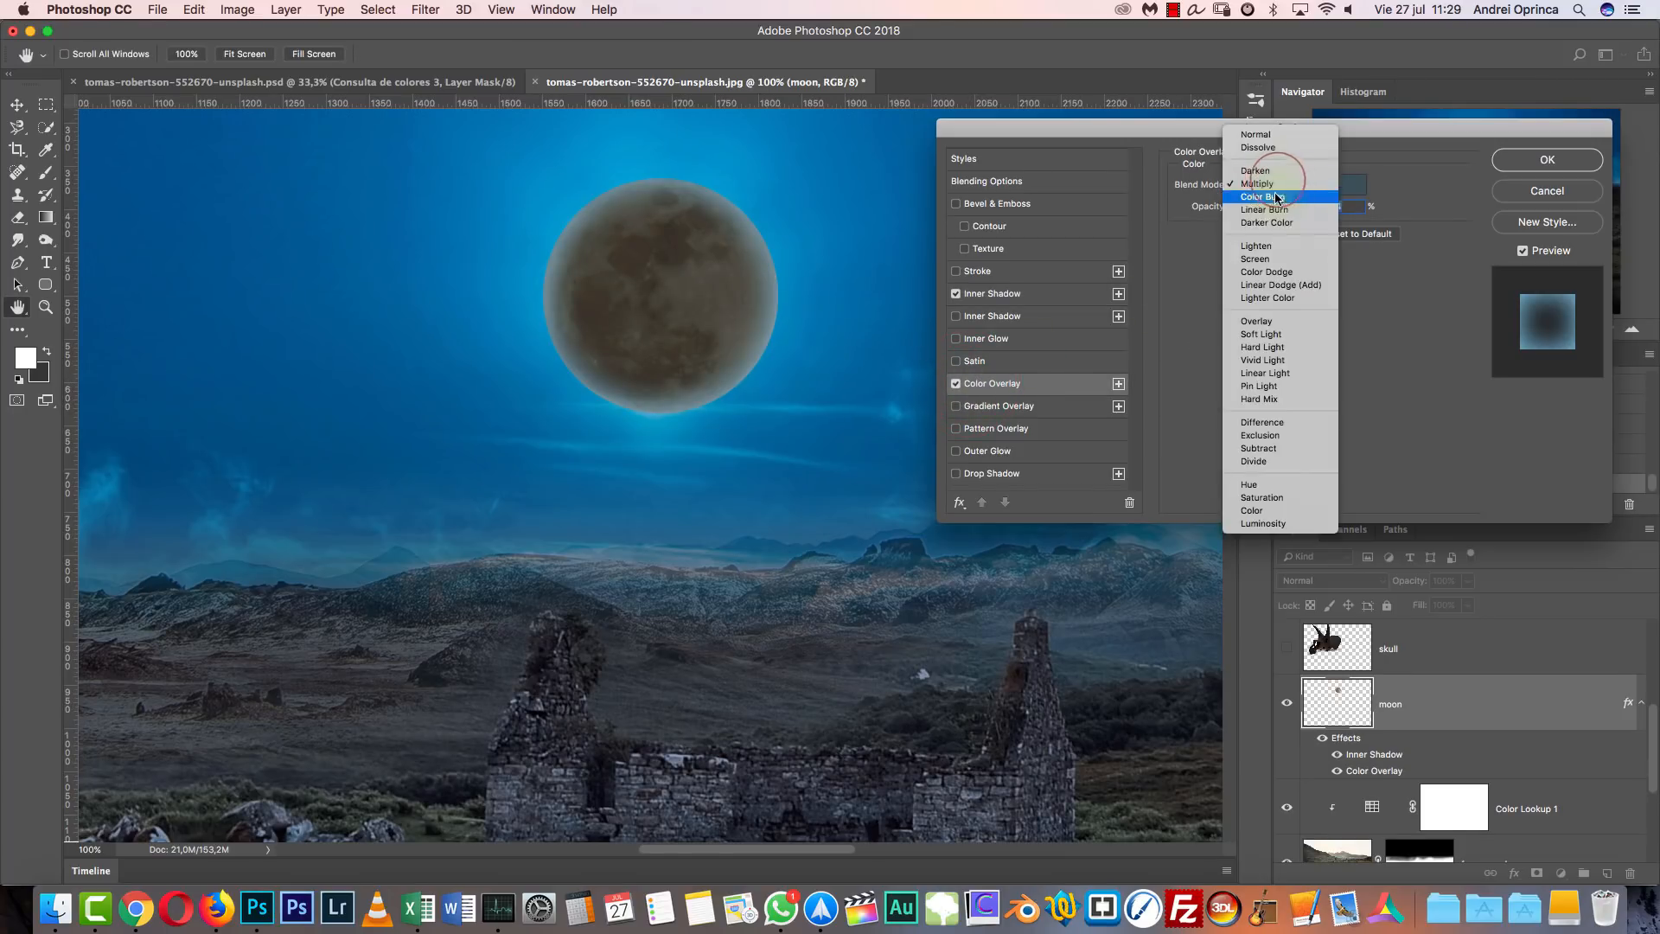
click(1261, 259)
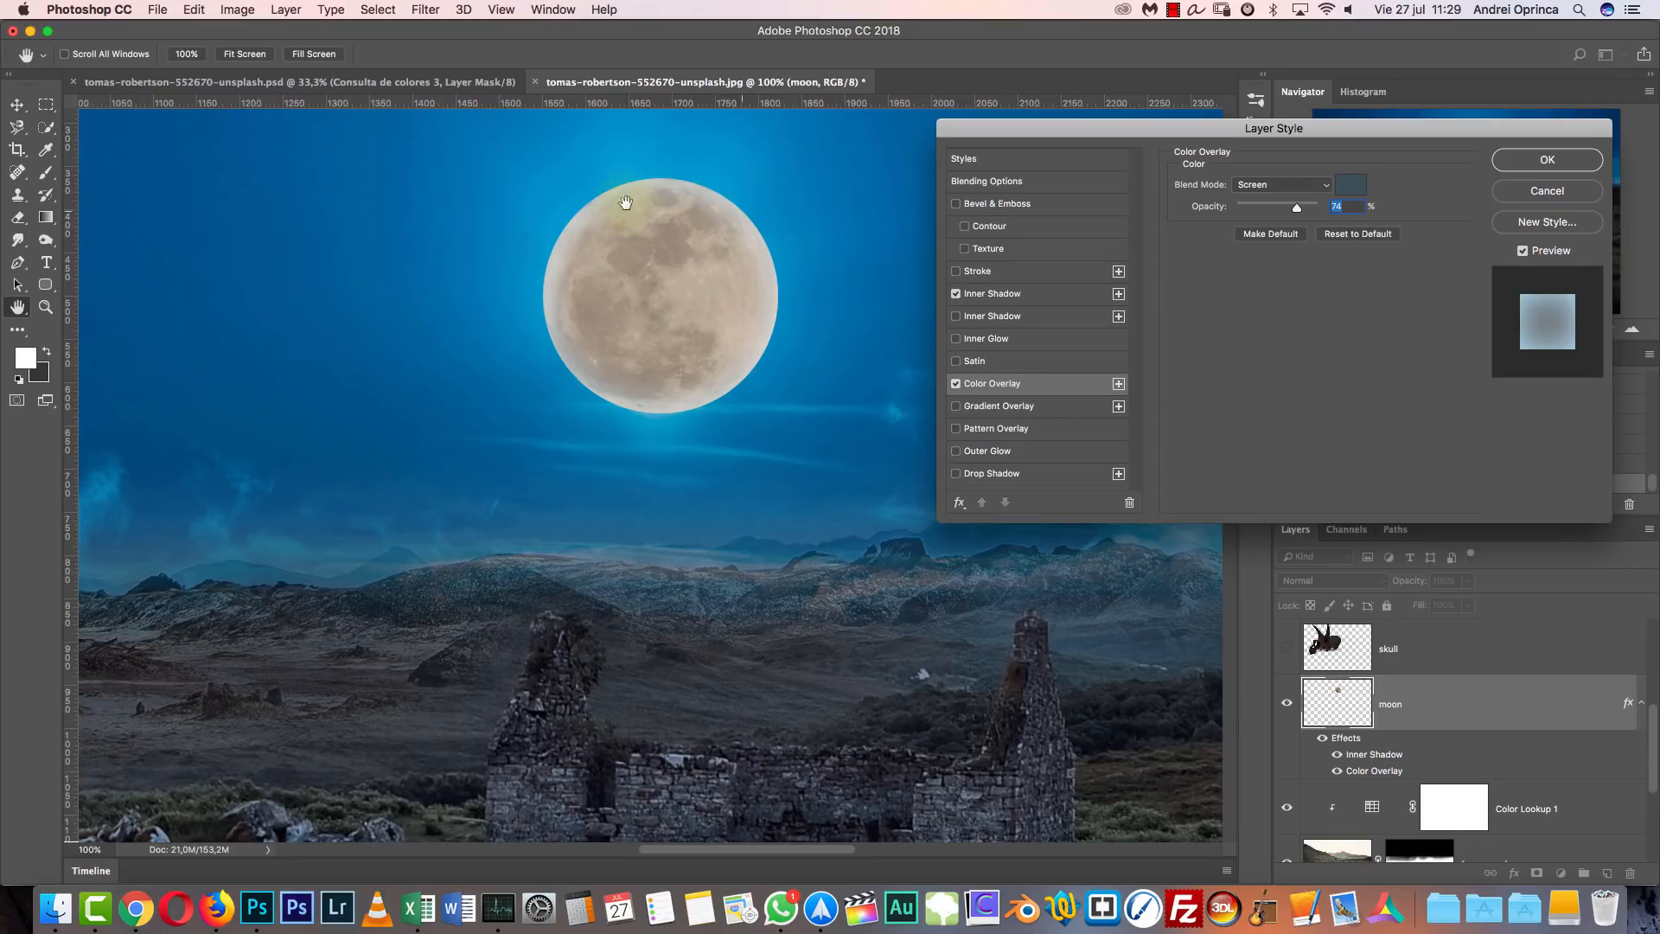
click(1351, 184)
click(1262, 304)
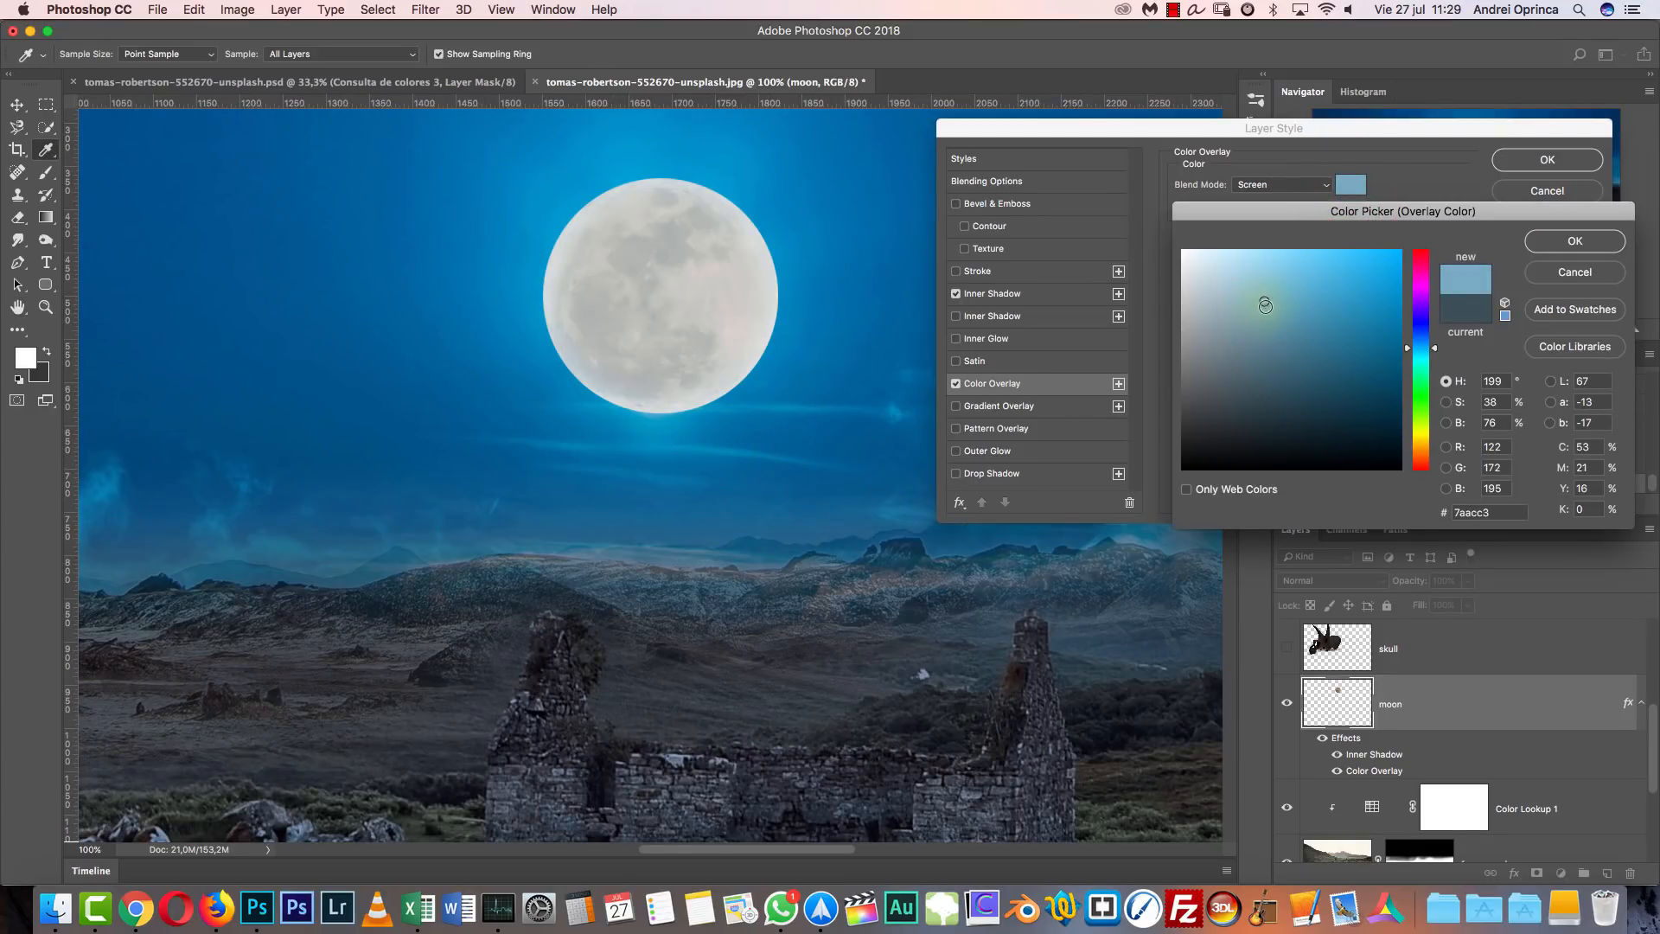
click(1269, 318)
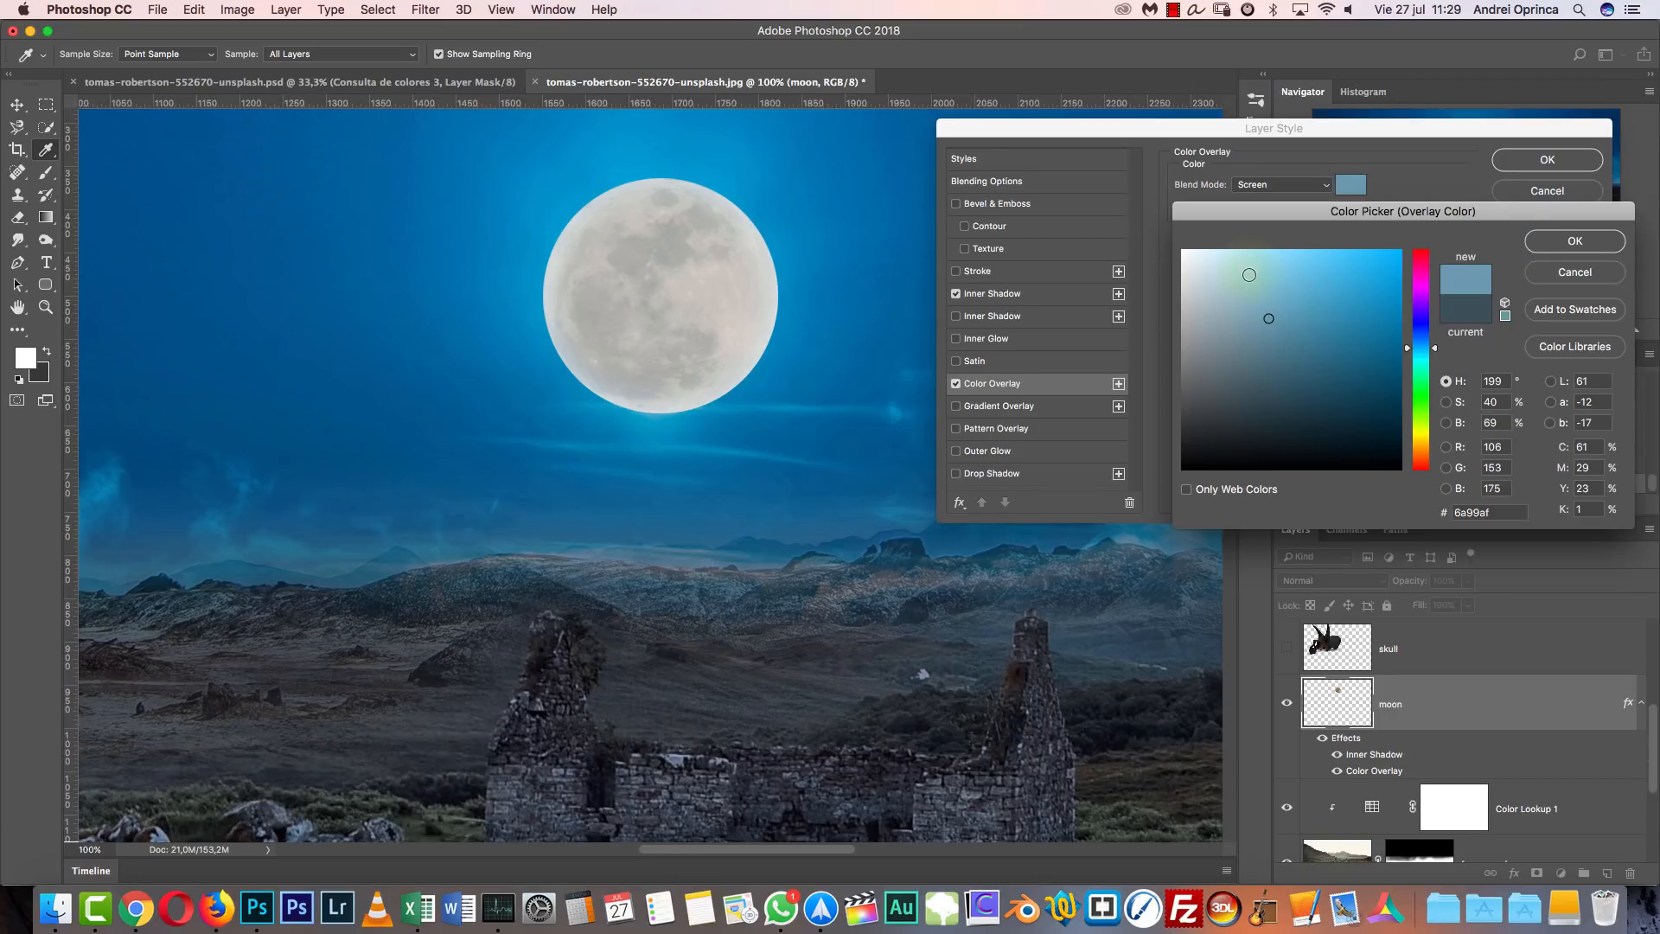
click(1571, 243)
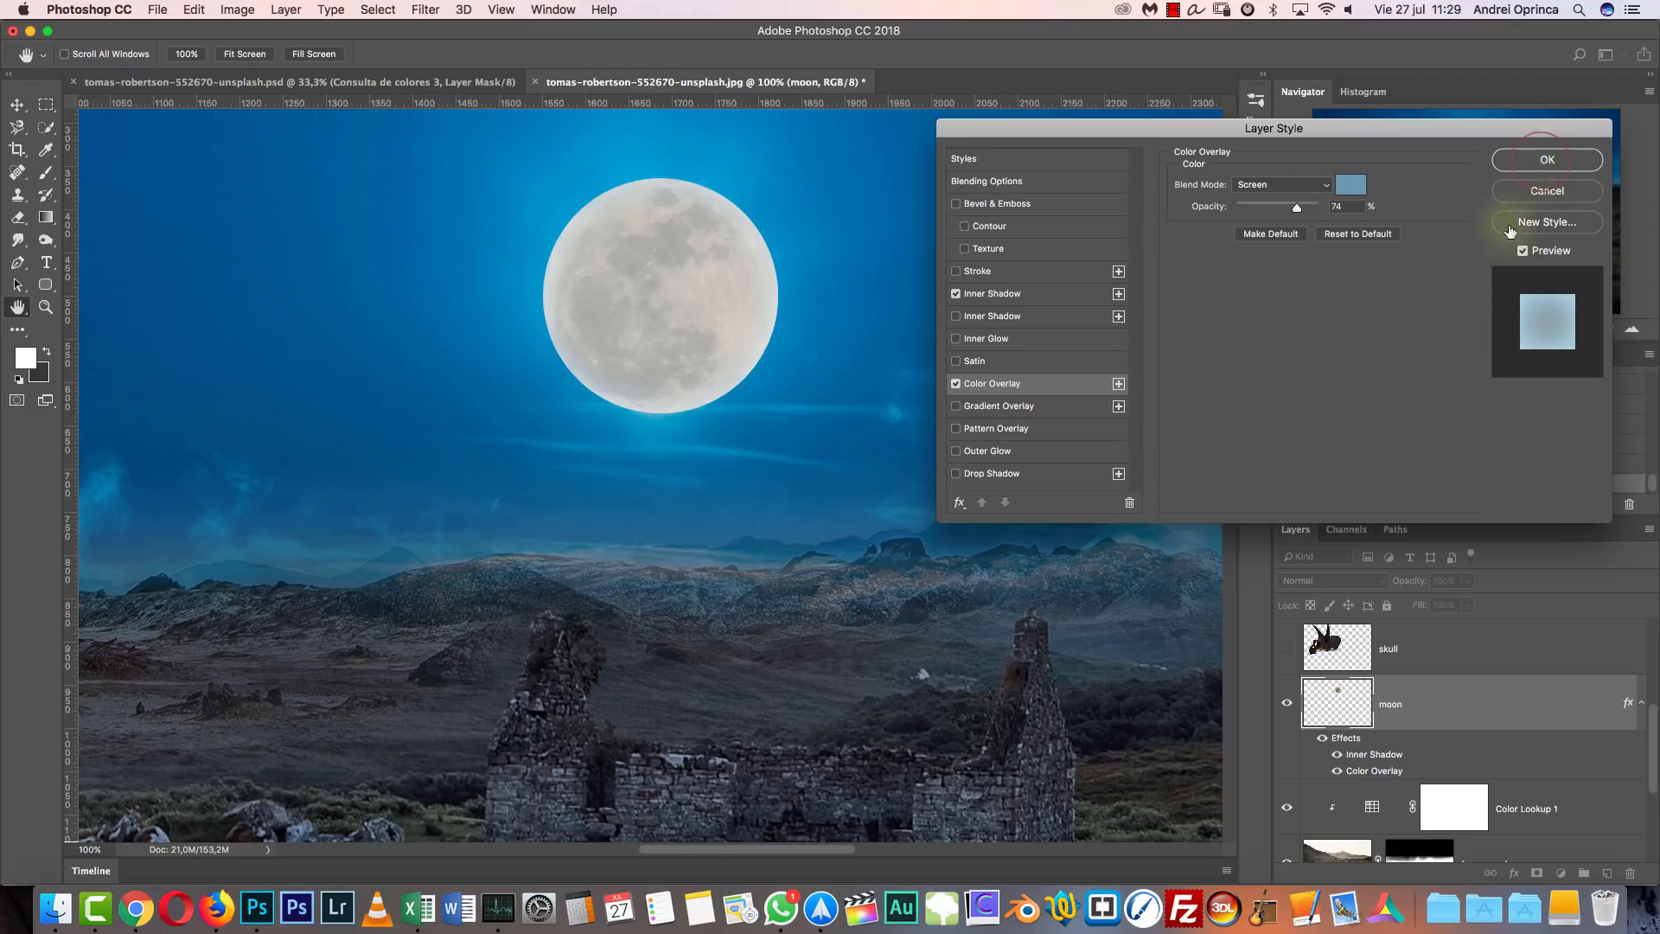
click(1544, 162)
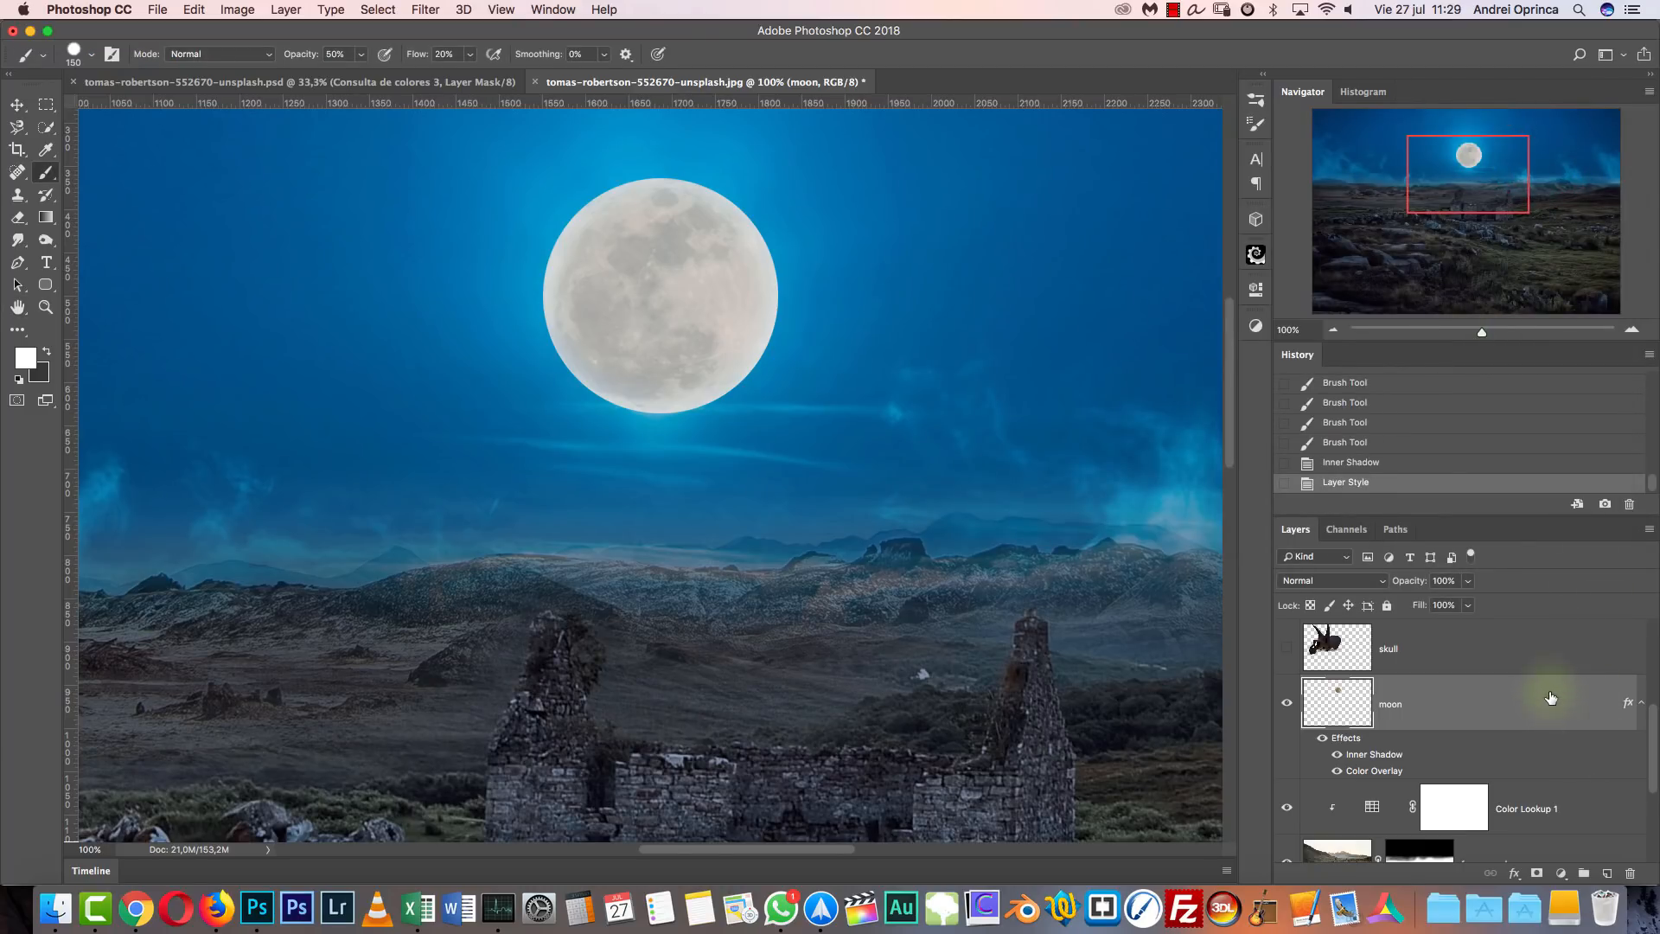
Collapse the moon layer's effects list and add a Levels adjustment layer clipped to the moon.
click(1641, 702)
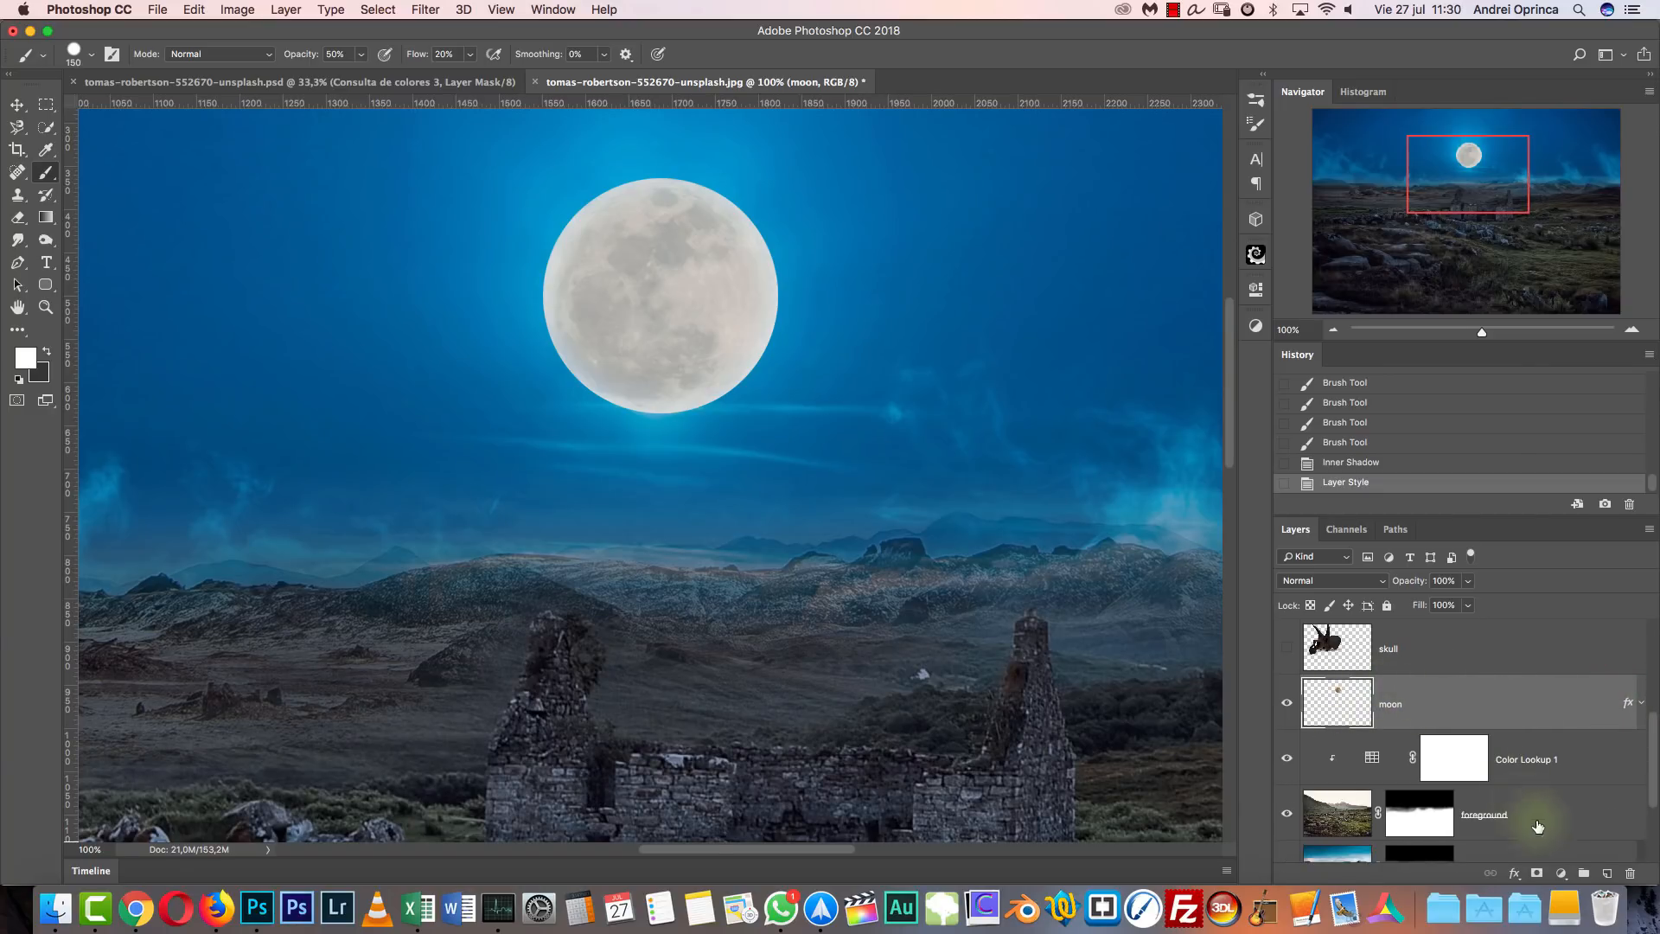
click(1564, 873)
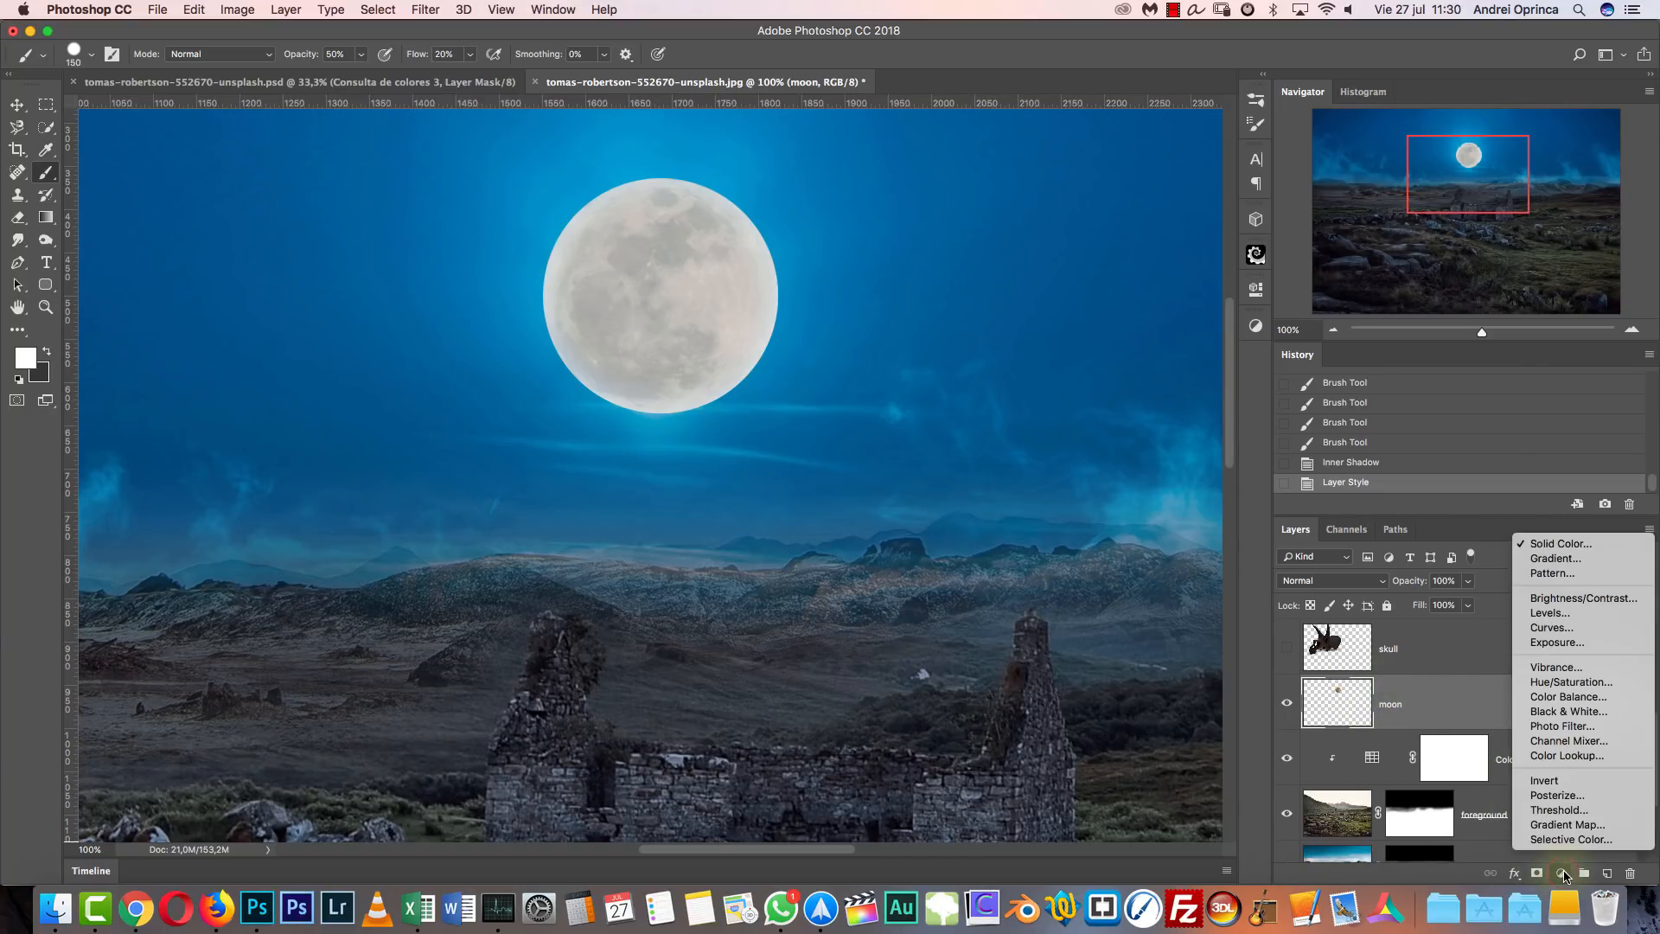
click(1575, 620)
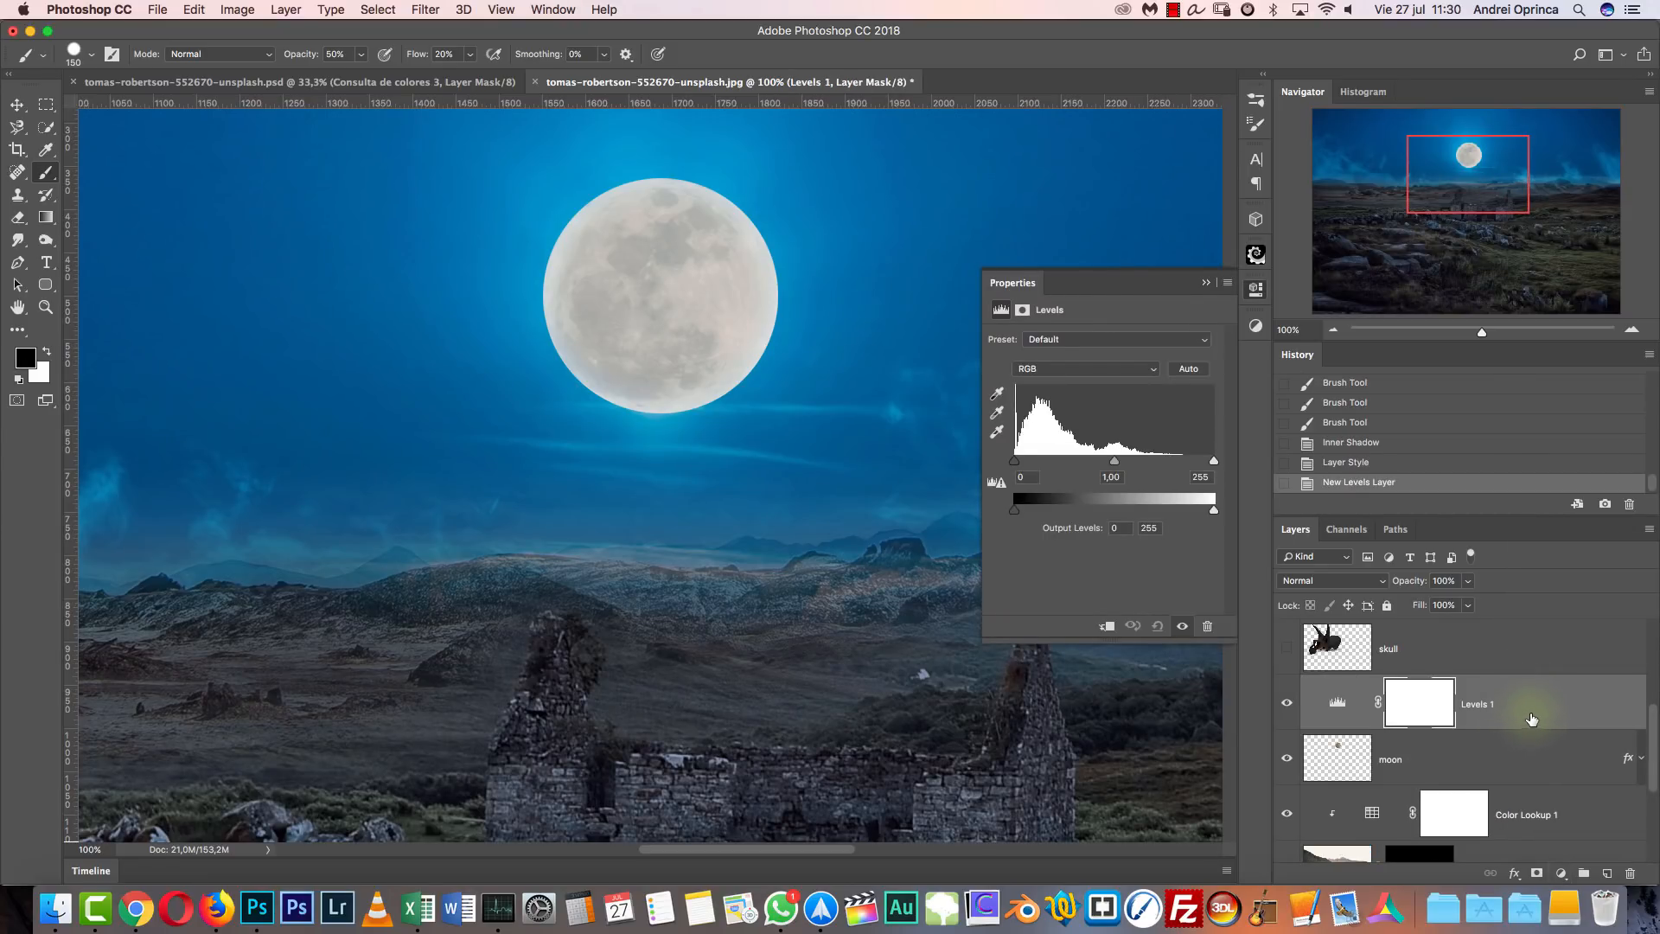
click(1107, 625)
alt+click(1522, 727)
alt+click(1524, 725)
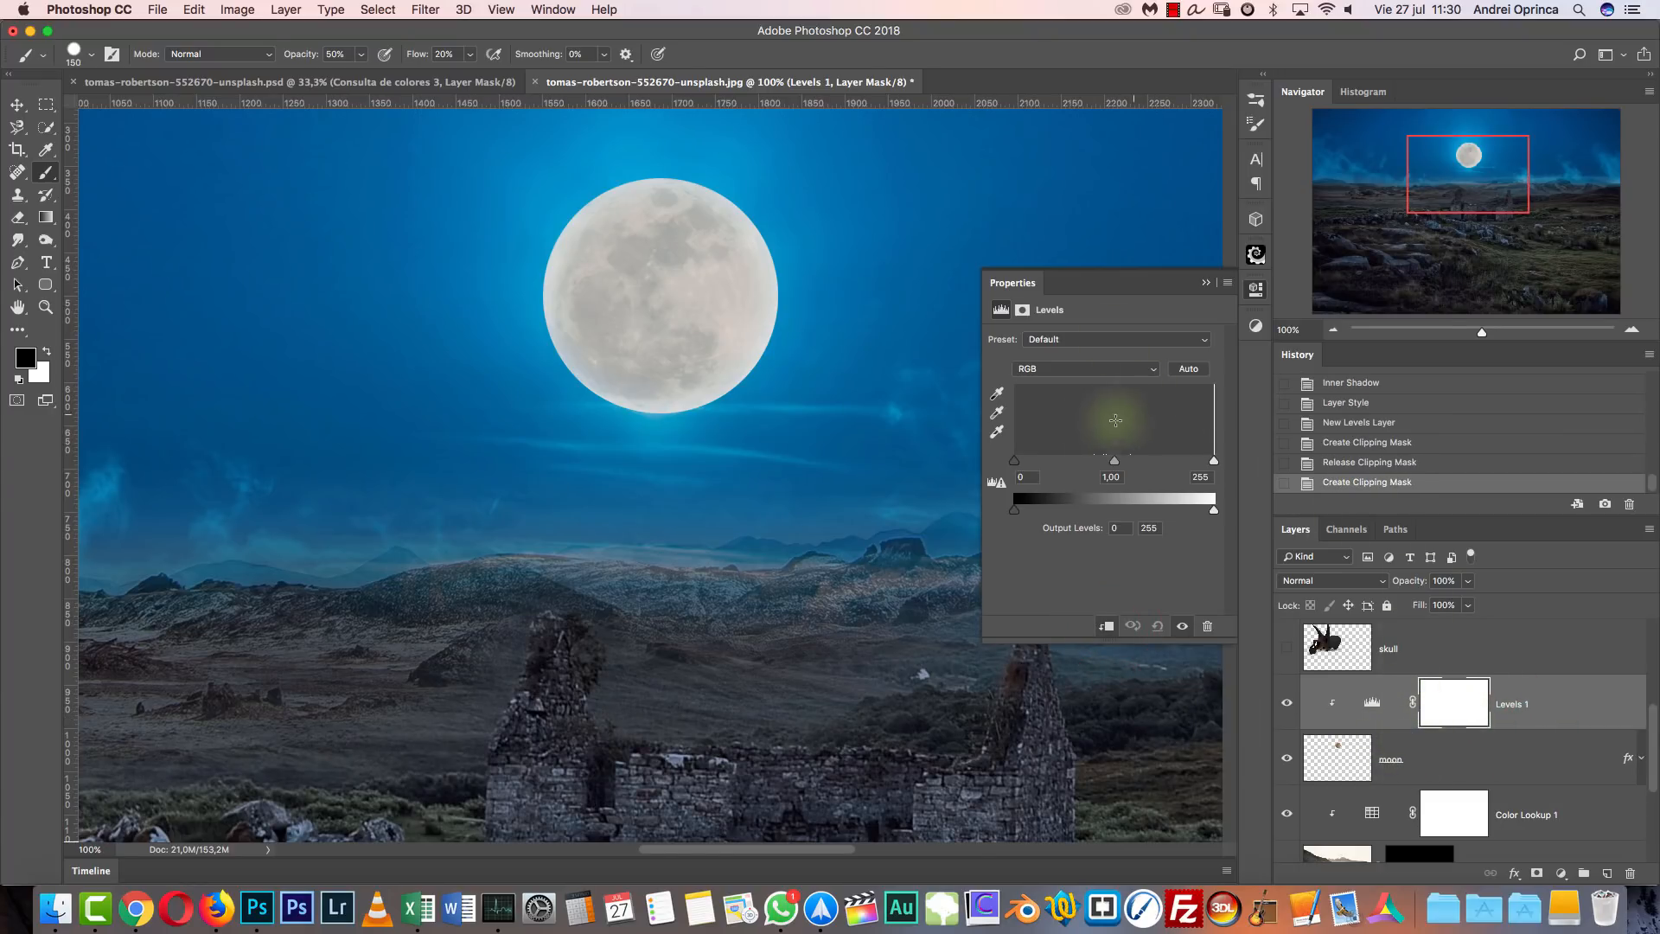
Increase the moon's contrast in the Levels 1 adjustment with black input 70 and midtones 1.76.
mouse_move(1114, 465)
mouse_down()
mouse_move(1141, 461)
mouse_move(1066, 452)
mouse_move(1121, 461)
mouse_up()
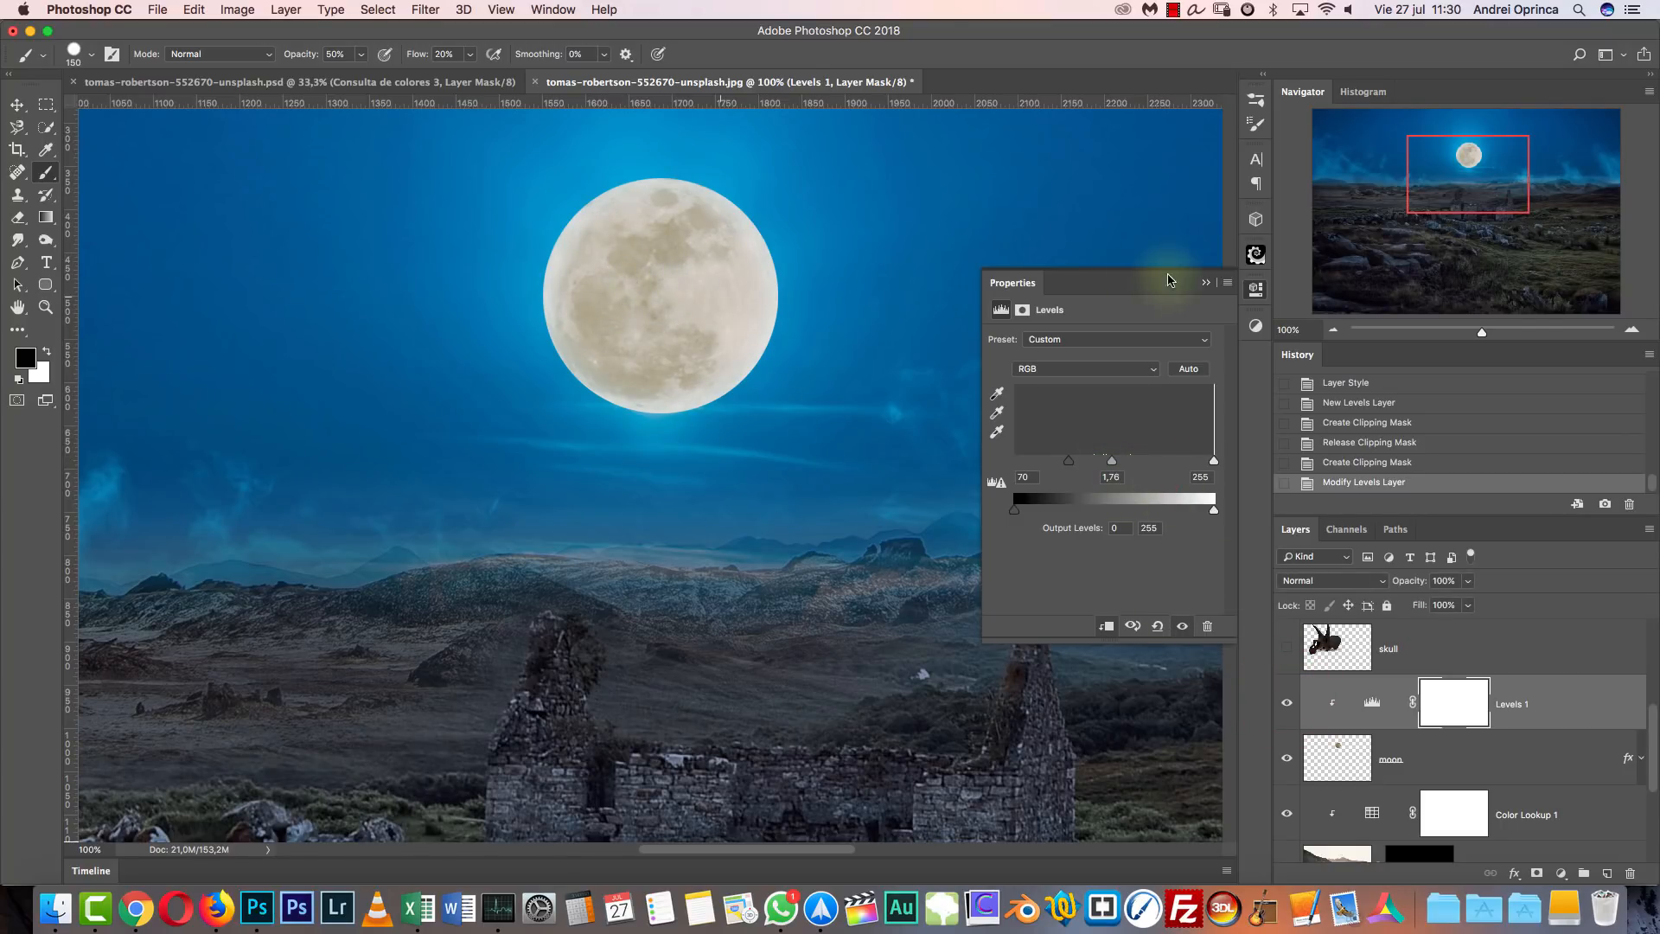
click(1206, 284)
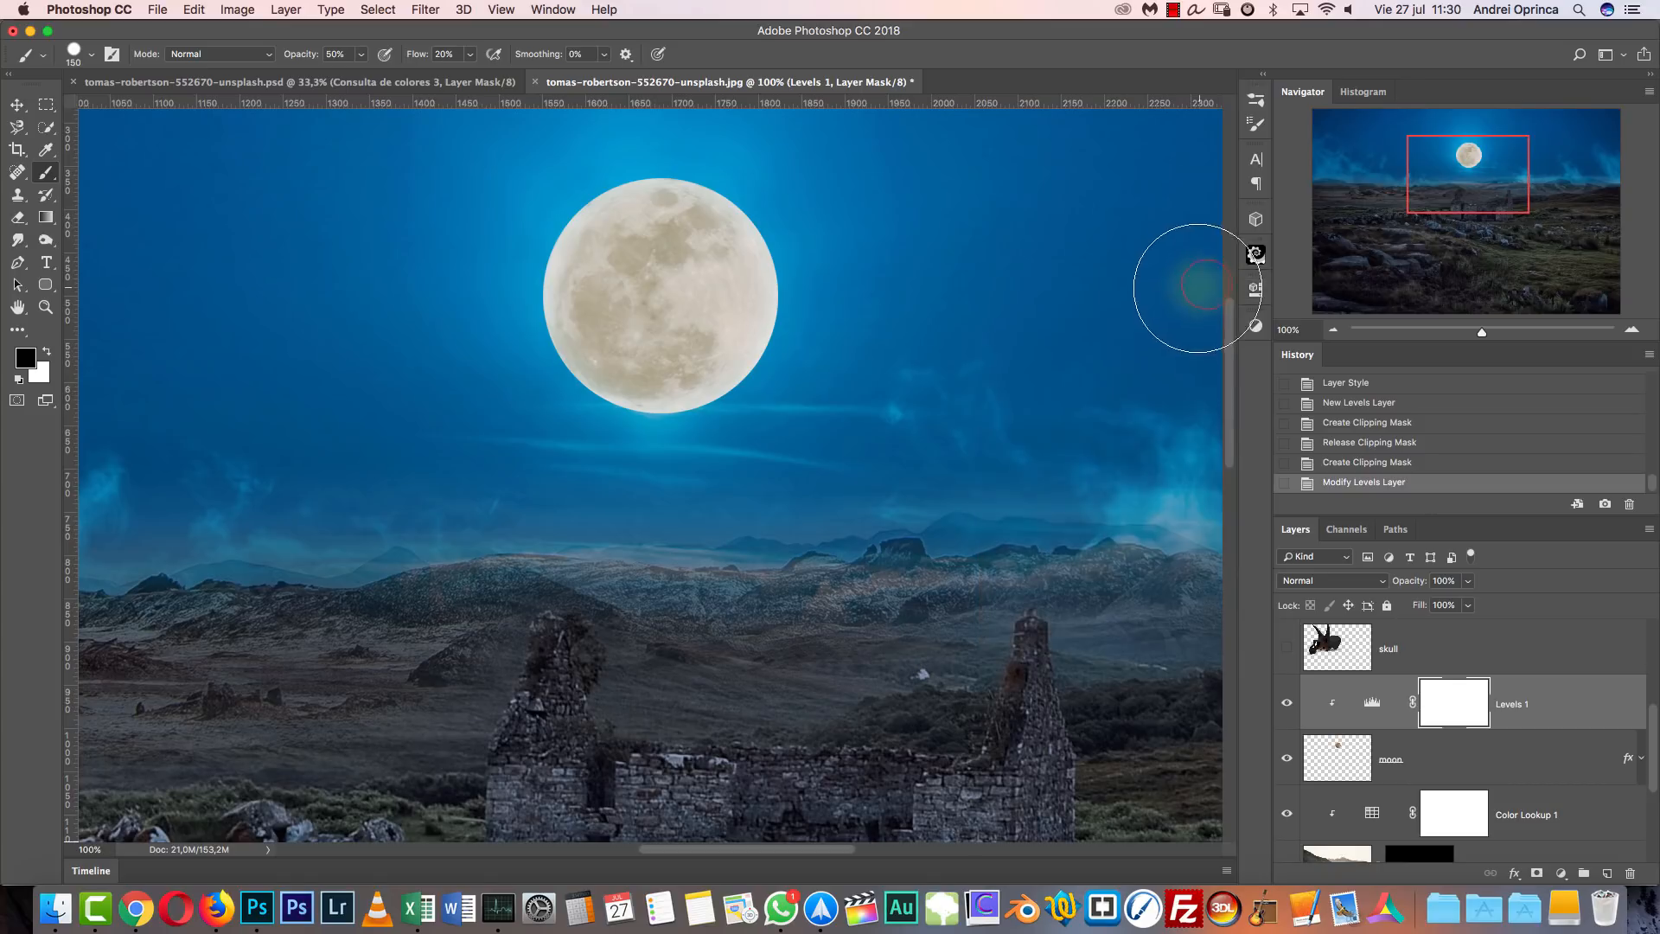
Change the moon layer's Color Overlay to a more saturated blue, about #359ccc, and apply the layer style.
double_click(1529, 745)
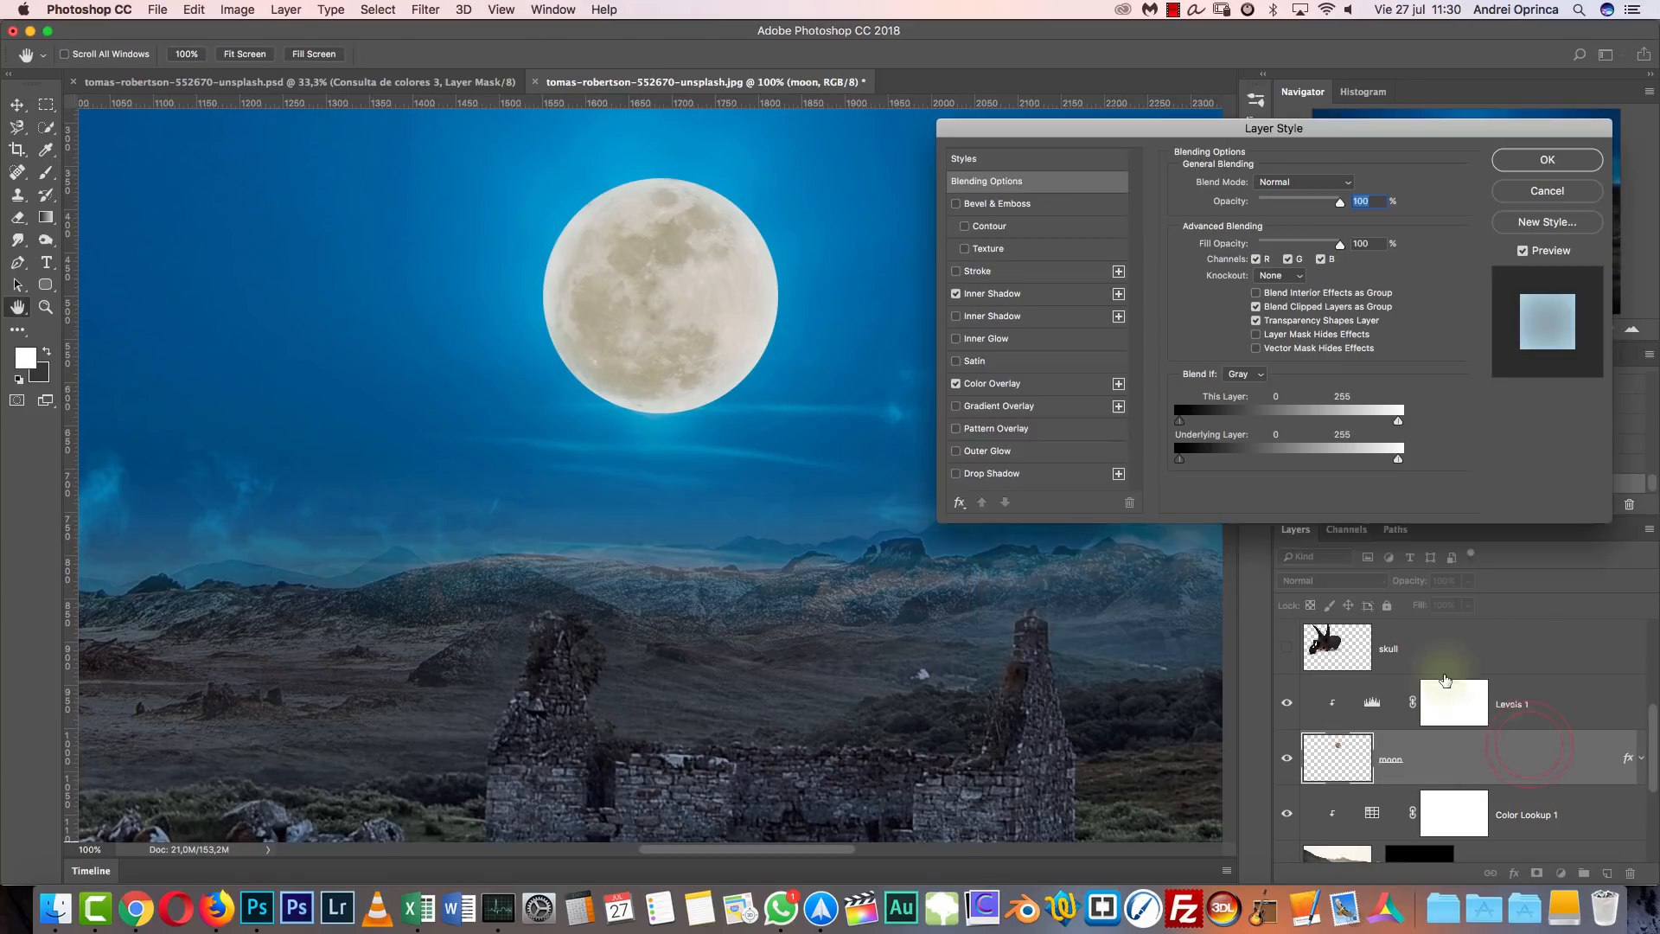
click(1009, 386)
click(1351, 184)
drag(1302, 310, 1331, 298)
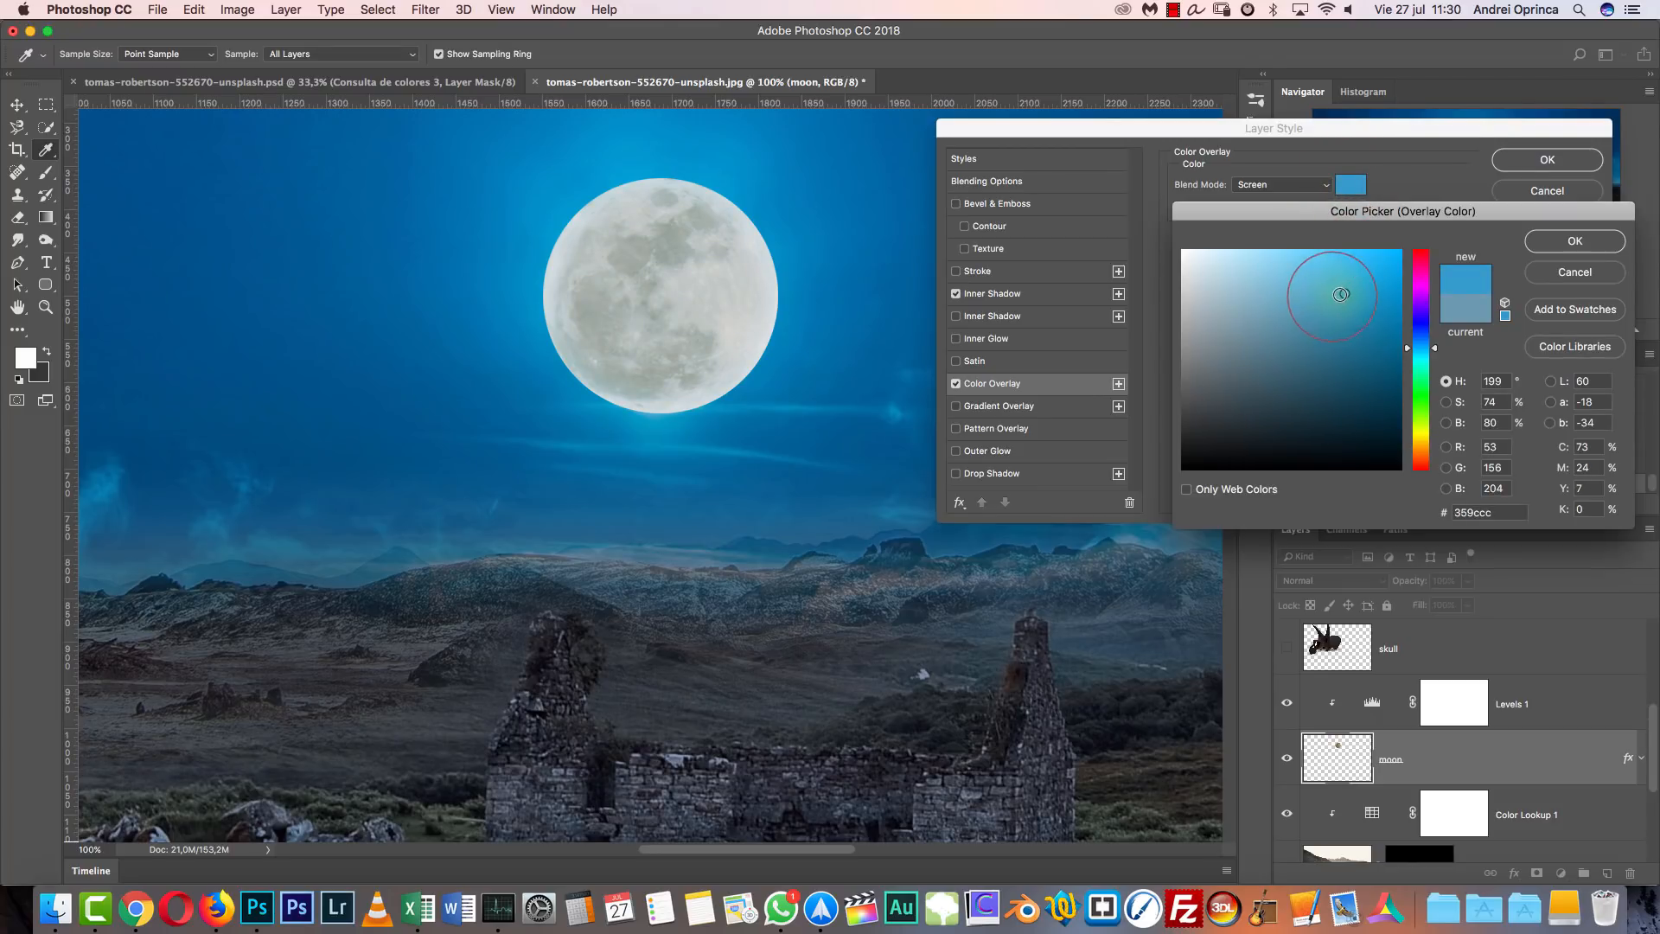
click(1575, 241)
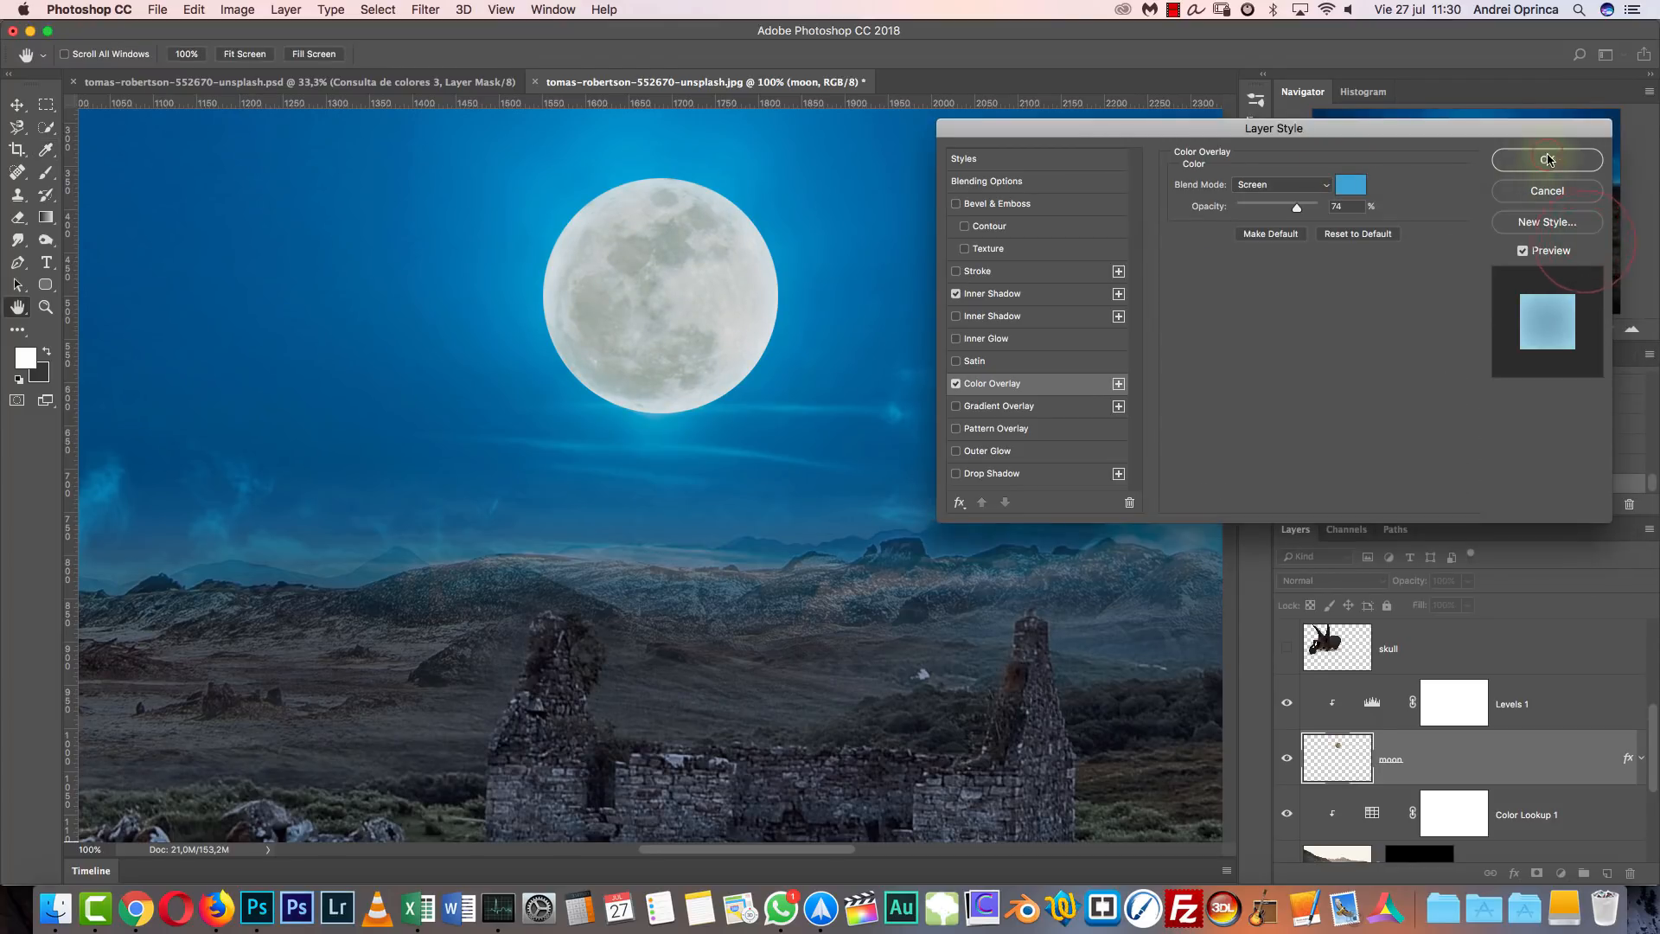
click(1548, 160)
click(1333, 329)
click(1332, 329)
click(1333, 329)
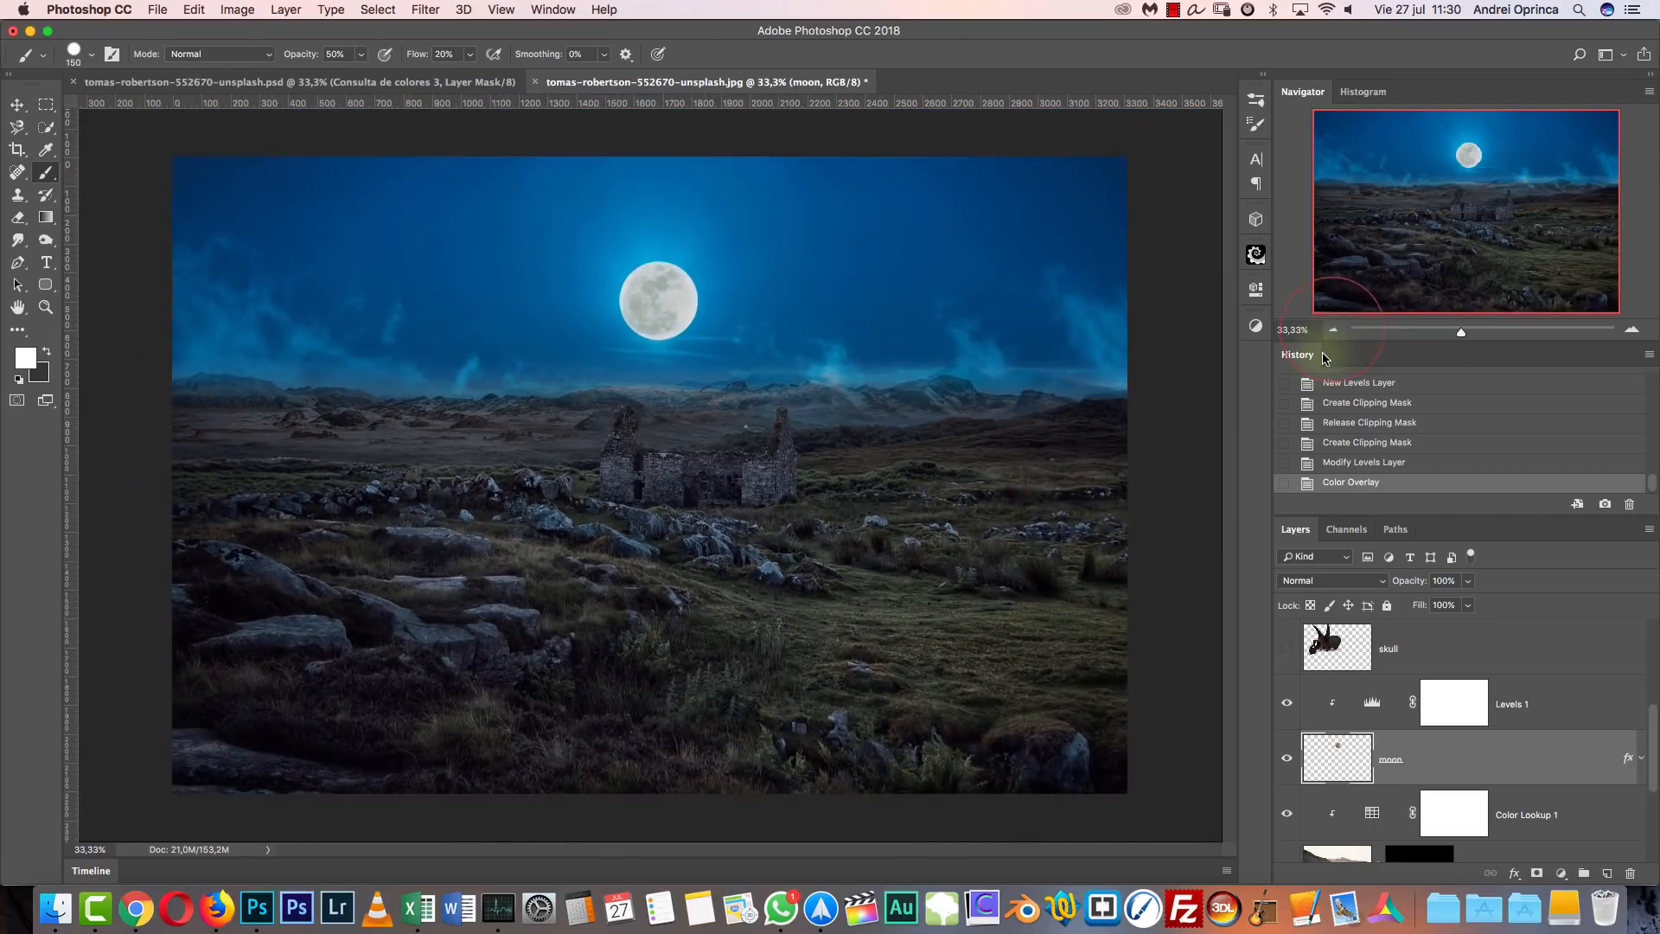
Add an Outer Glow to the moon layer with a white colour and the Screen blend mode.
key(super+1)
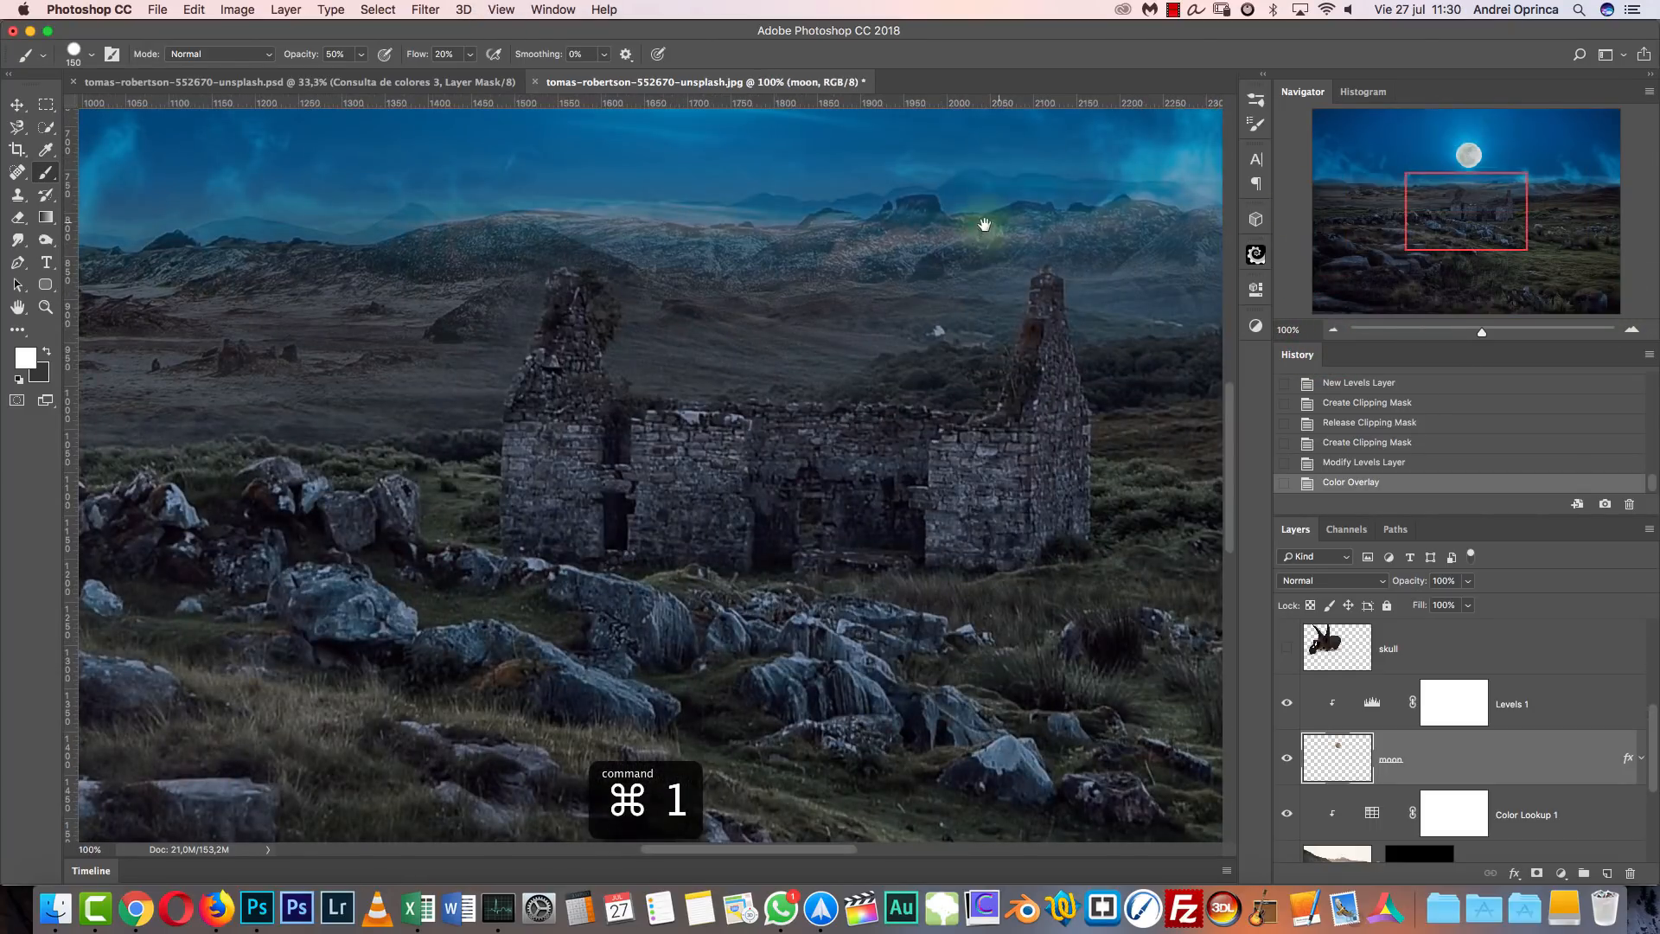
scroll(984, 224, up, 10)
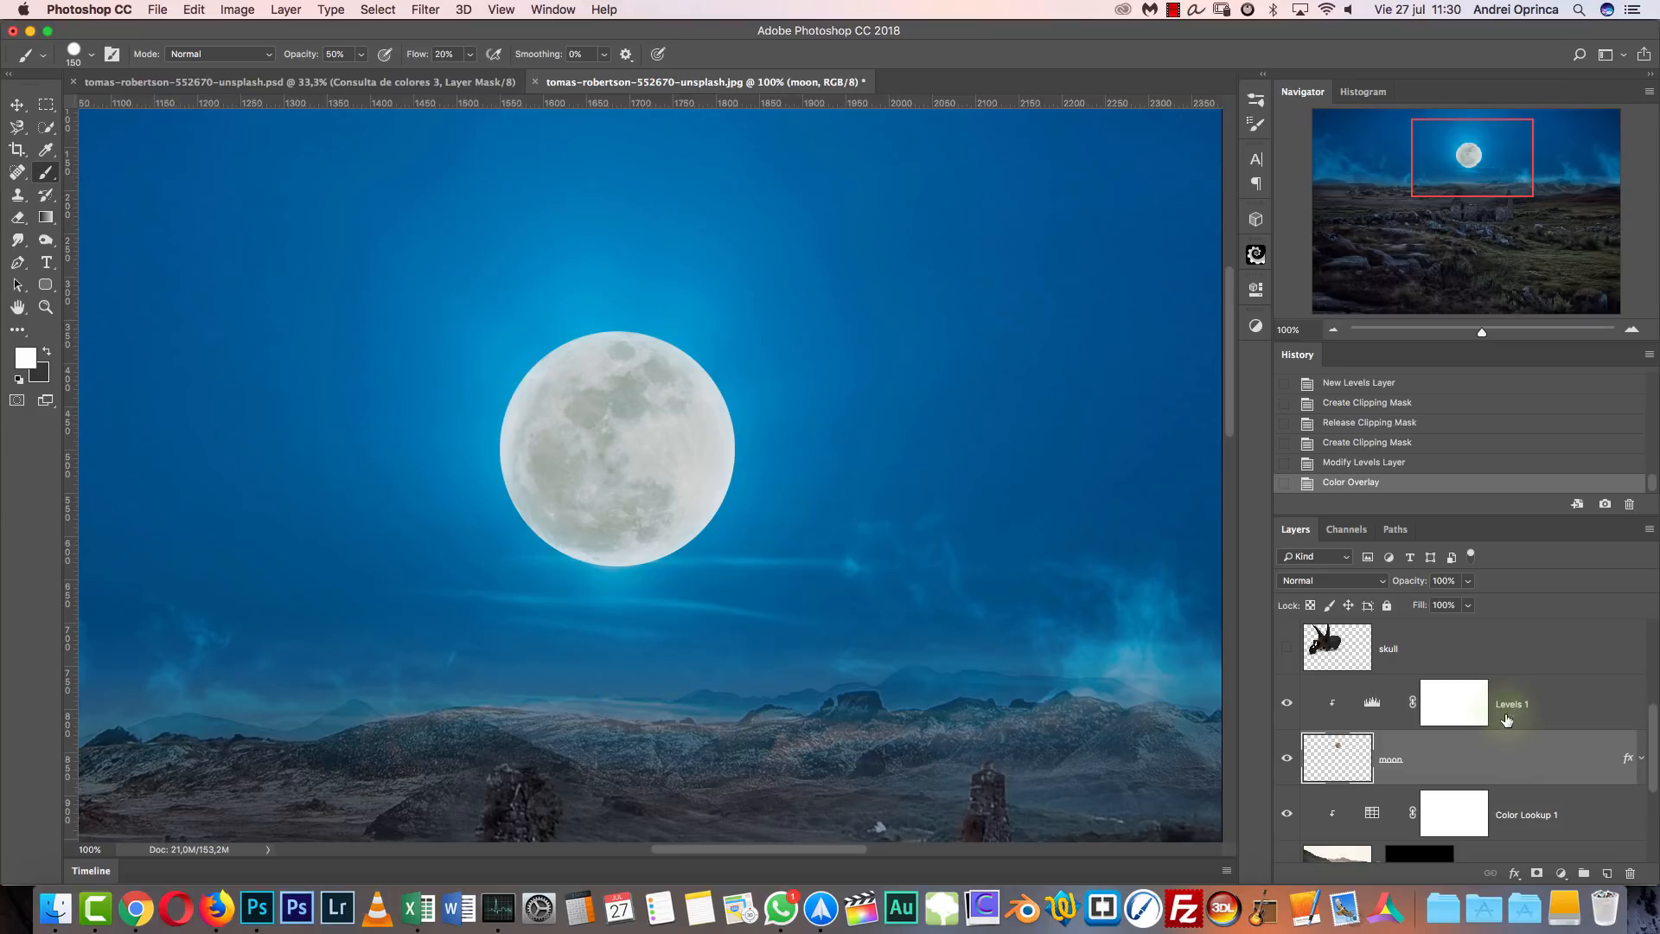
double_click(1513, 763)
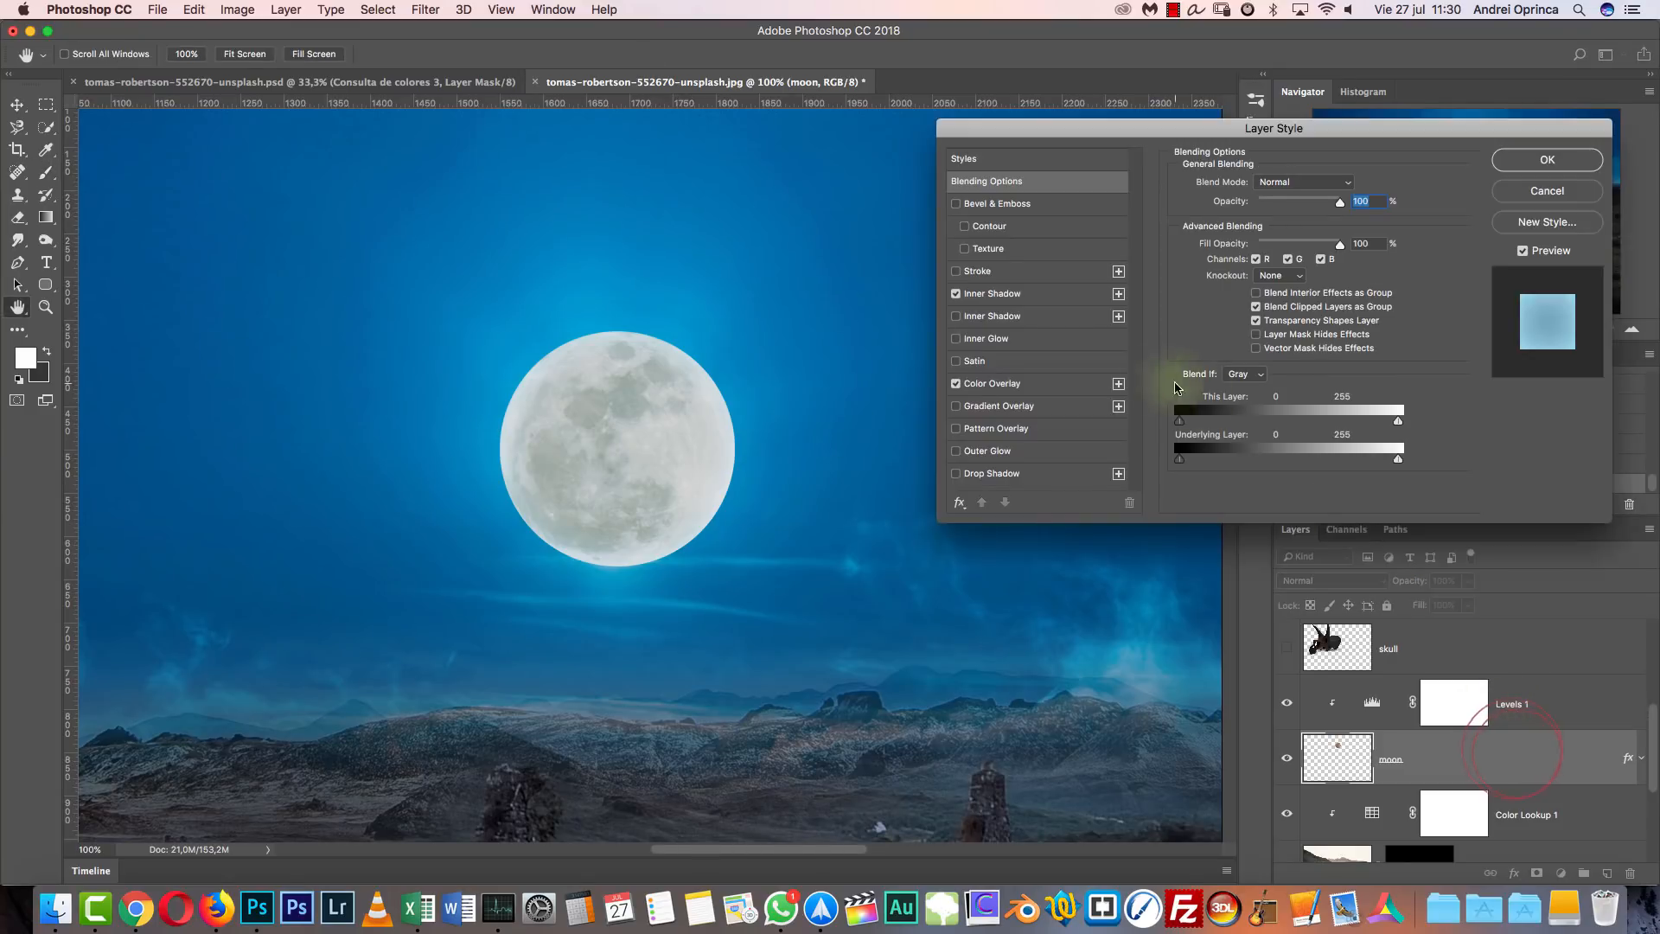
click(994, 451)
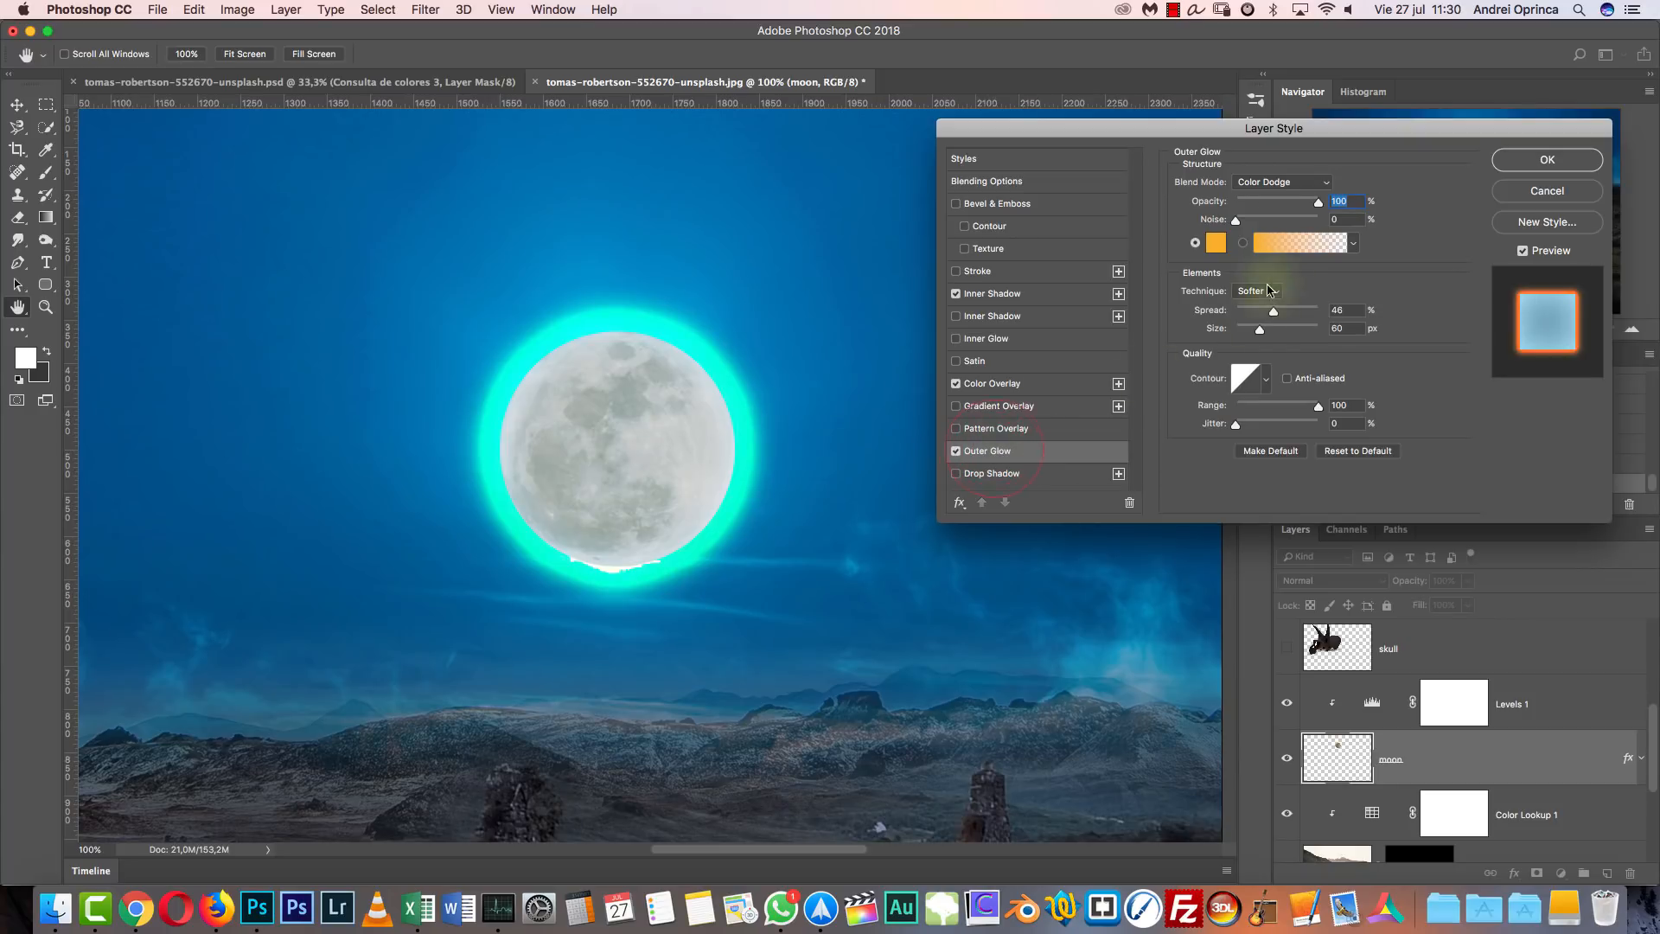
click(1216, 240)
click(1185, 253)
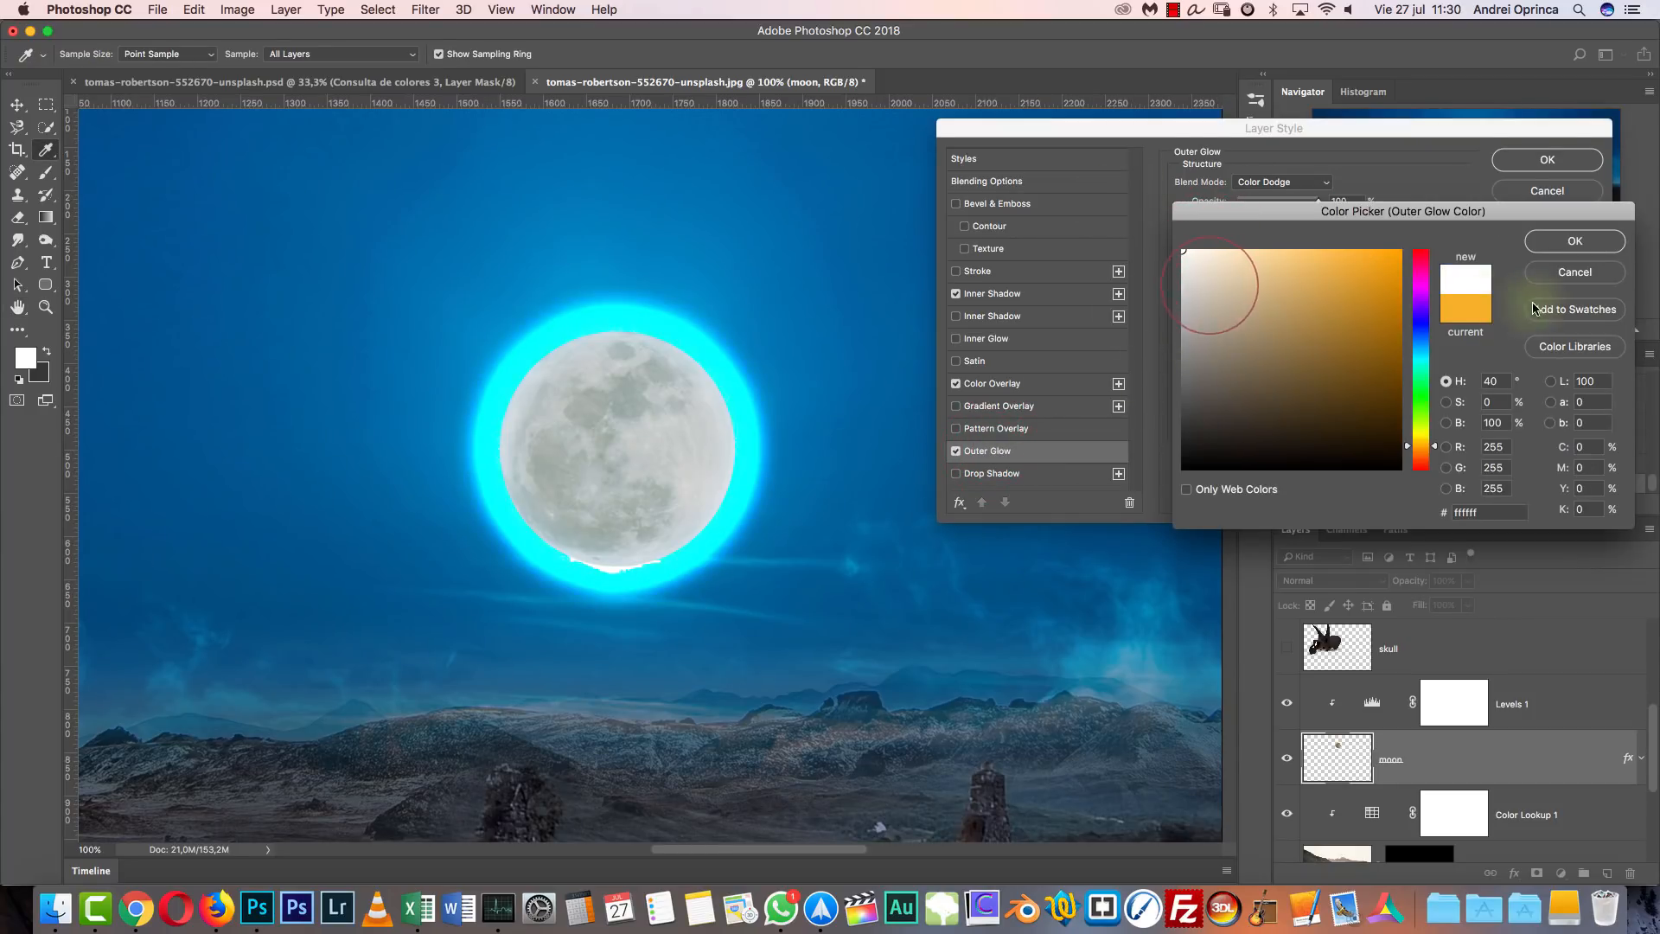
click(1576, 243)
click(1269, 182)
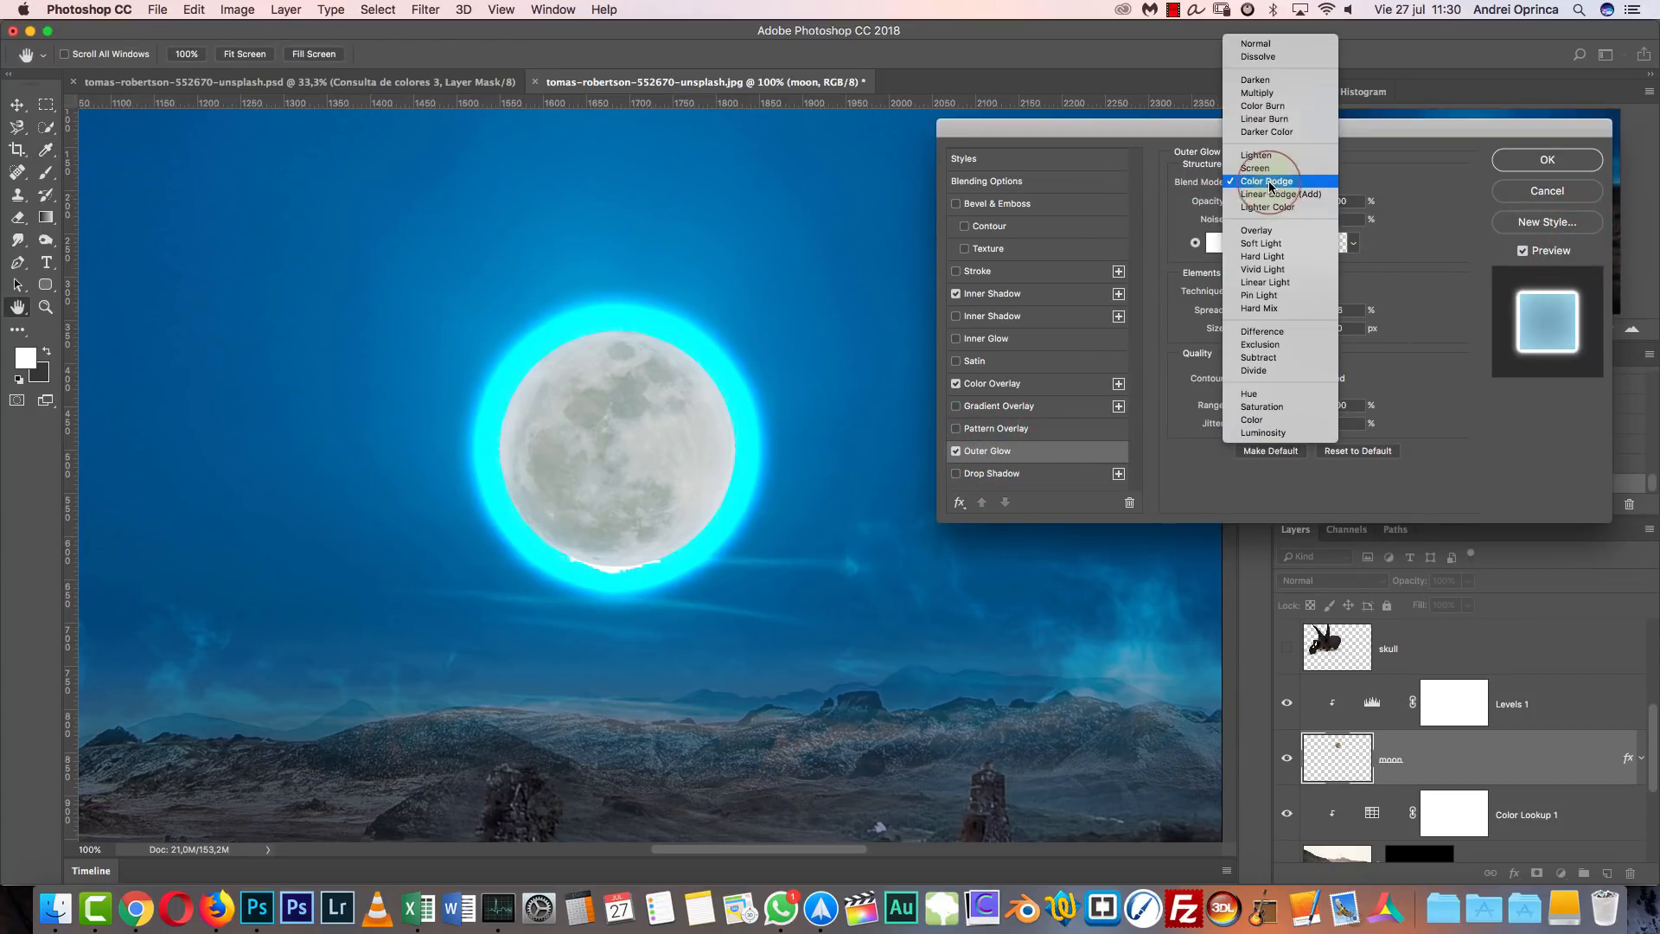
click(1263, 170)
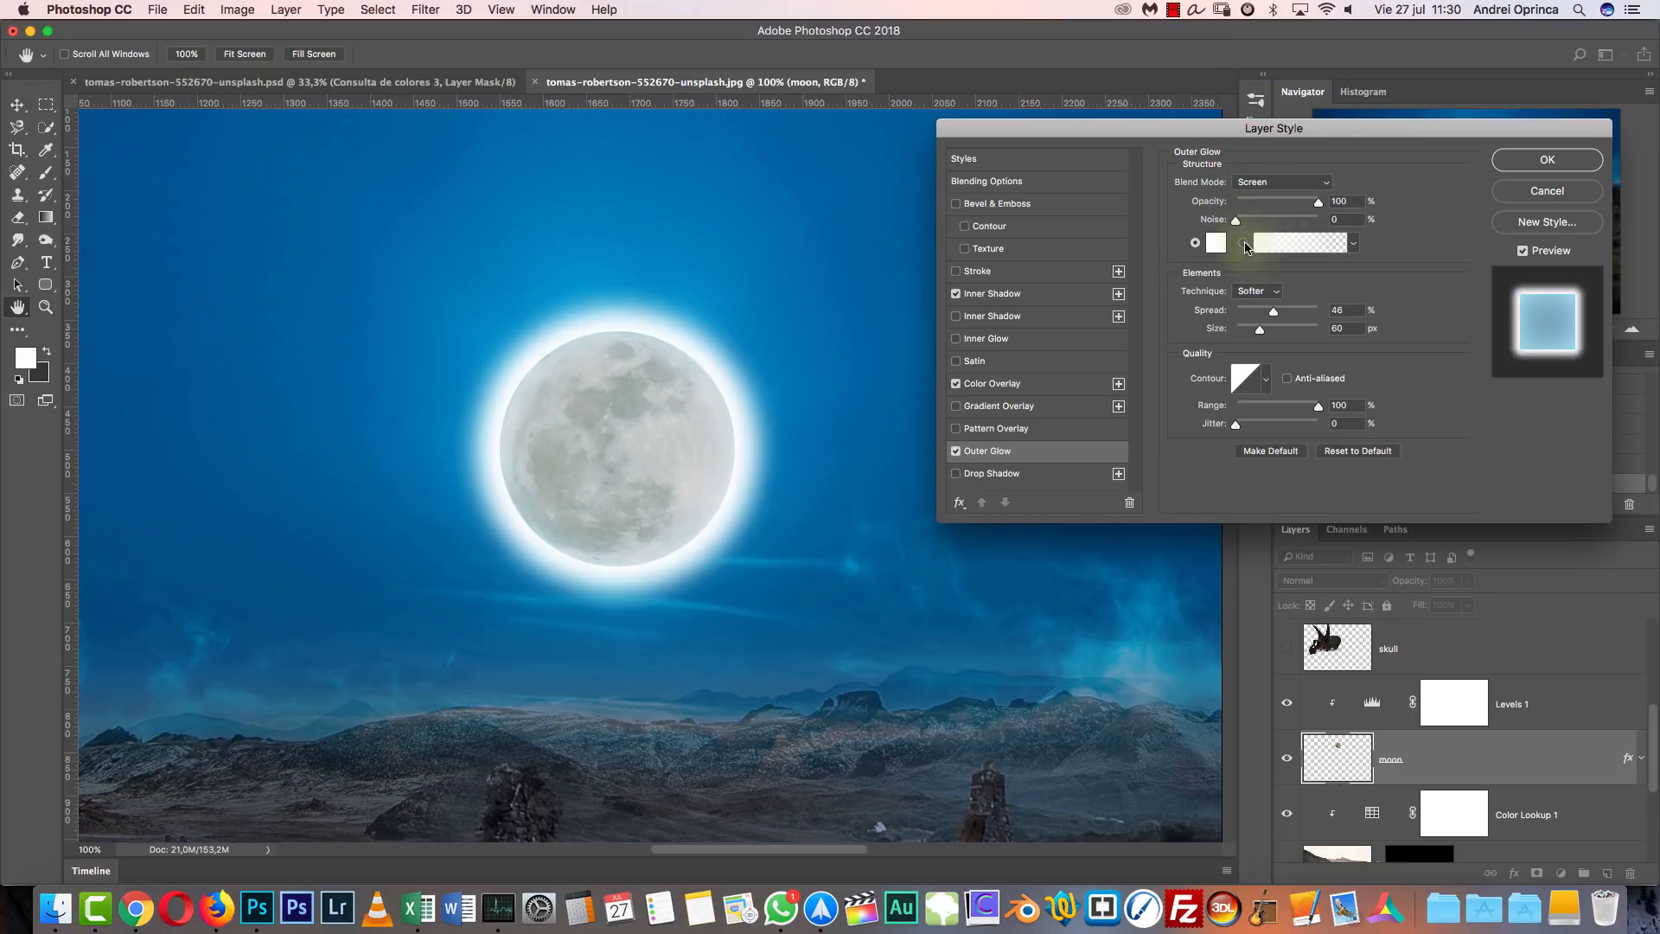
Recolour the moon's outer glow pale blue and soften it with 0% spread and a size of 229 px.
click(1216, 242)
click(1421, 350)
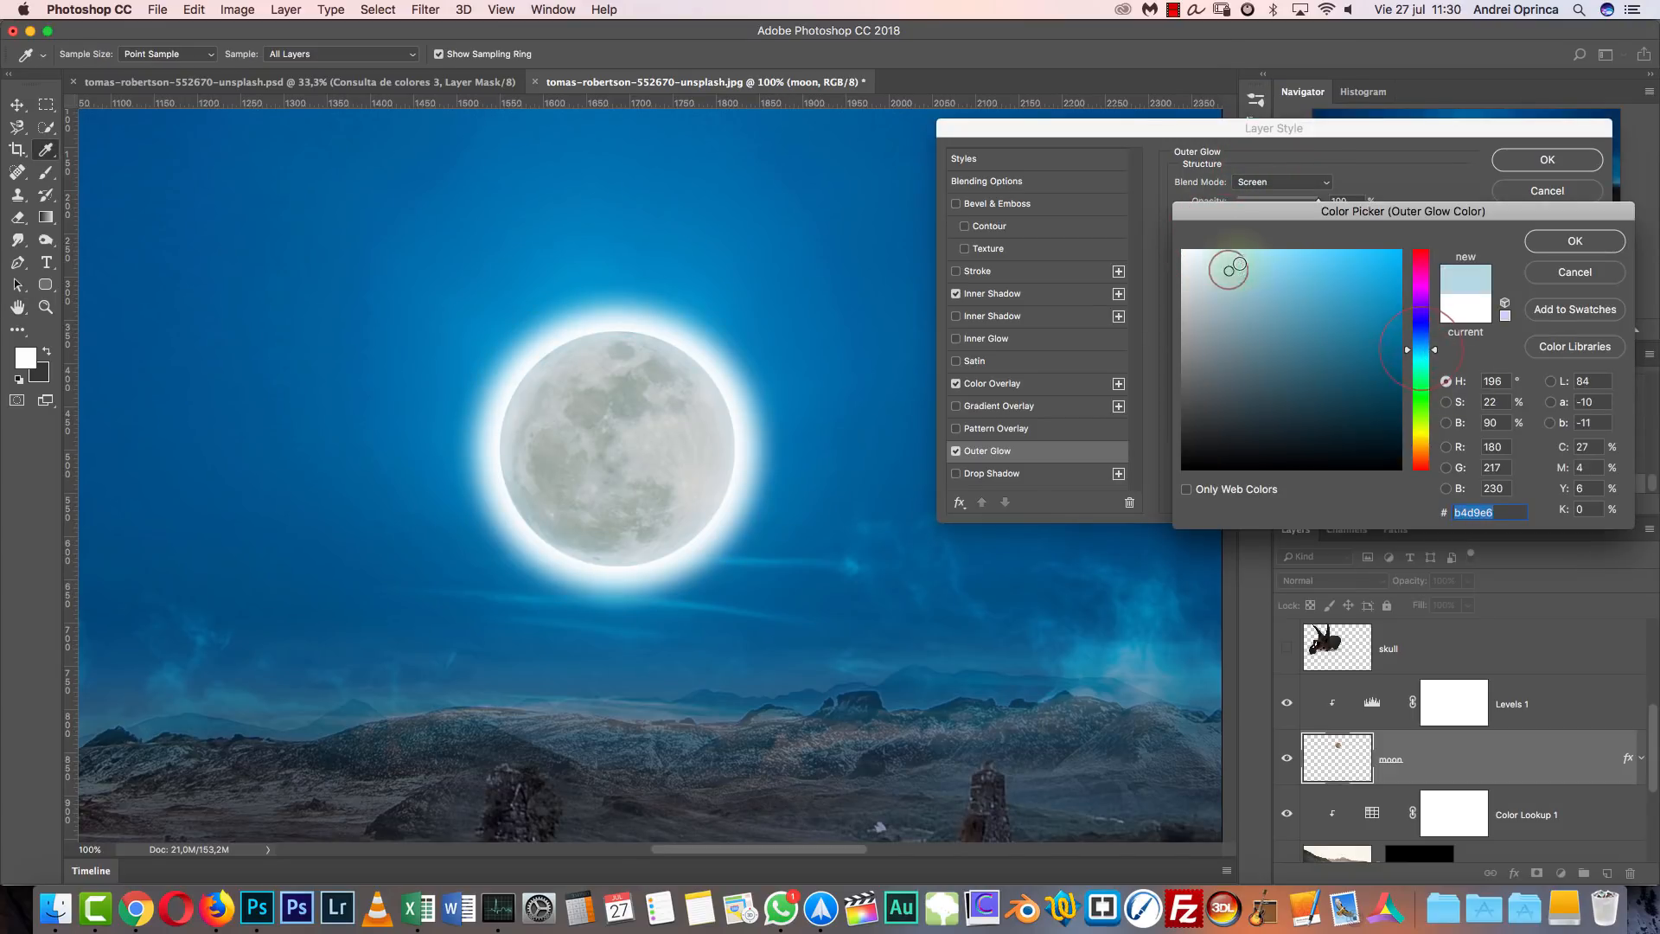
click(1238, 261)
click(1554, 241)
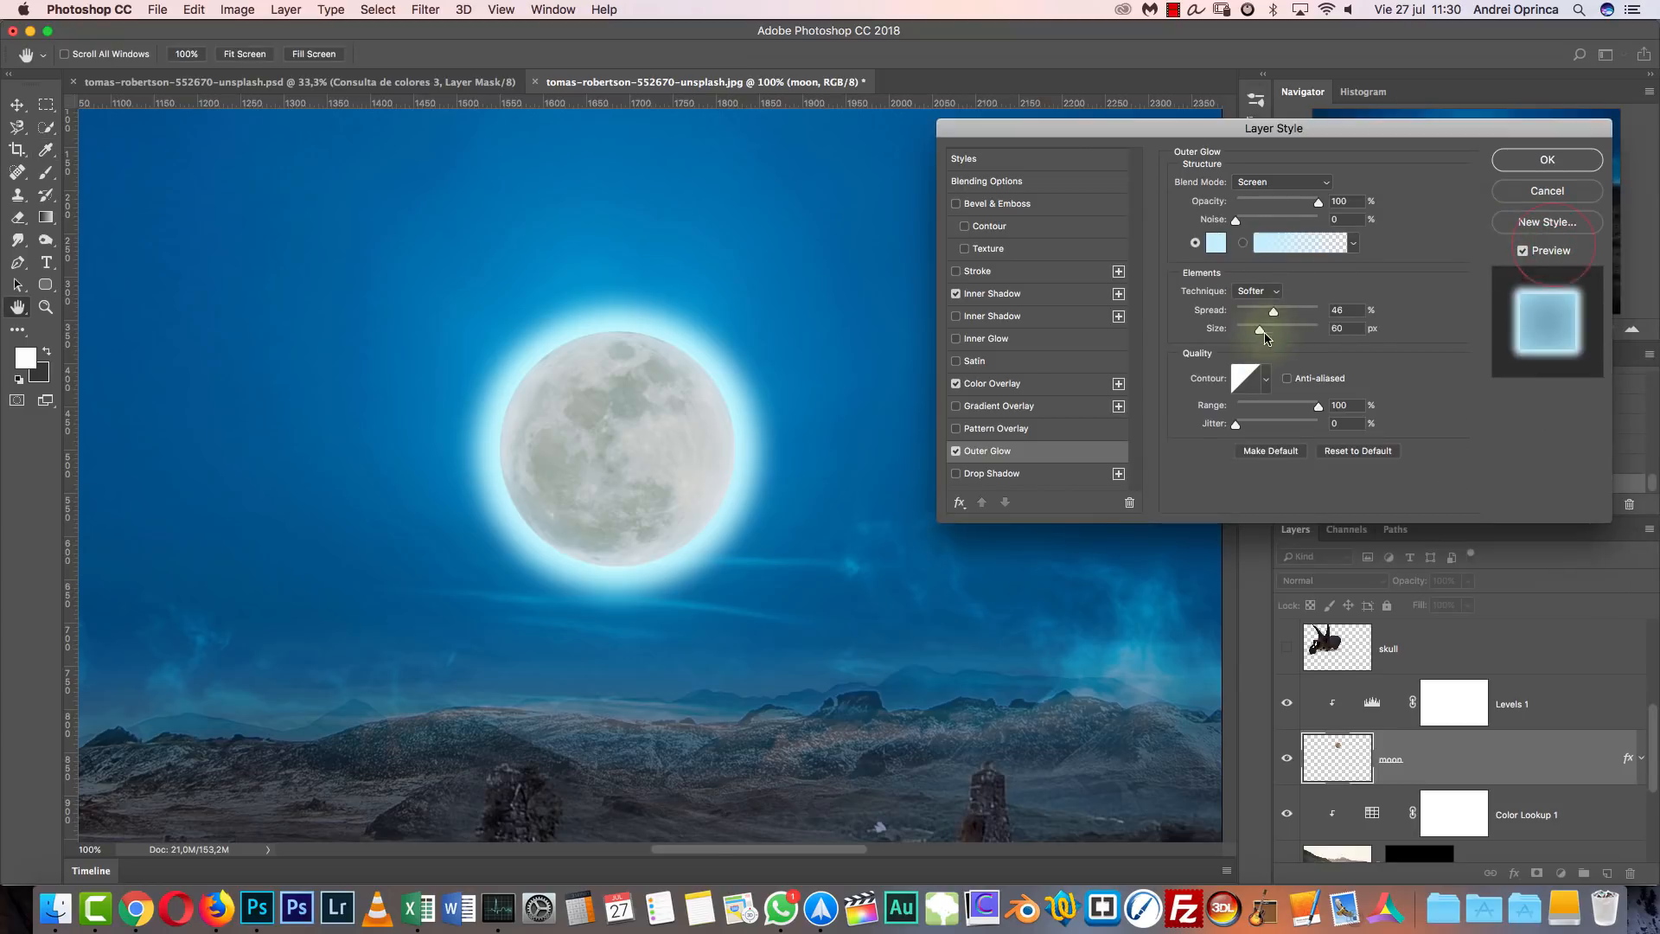
drag(1274, 312, 1155, 347)
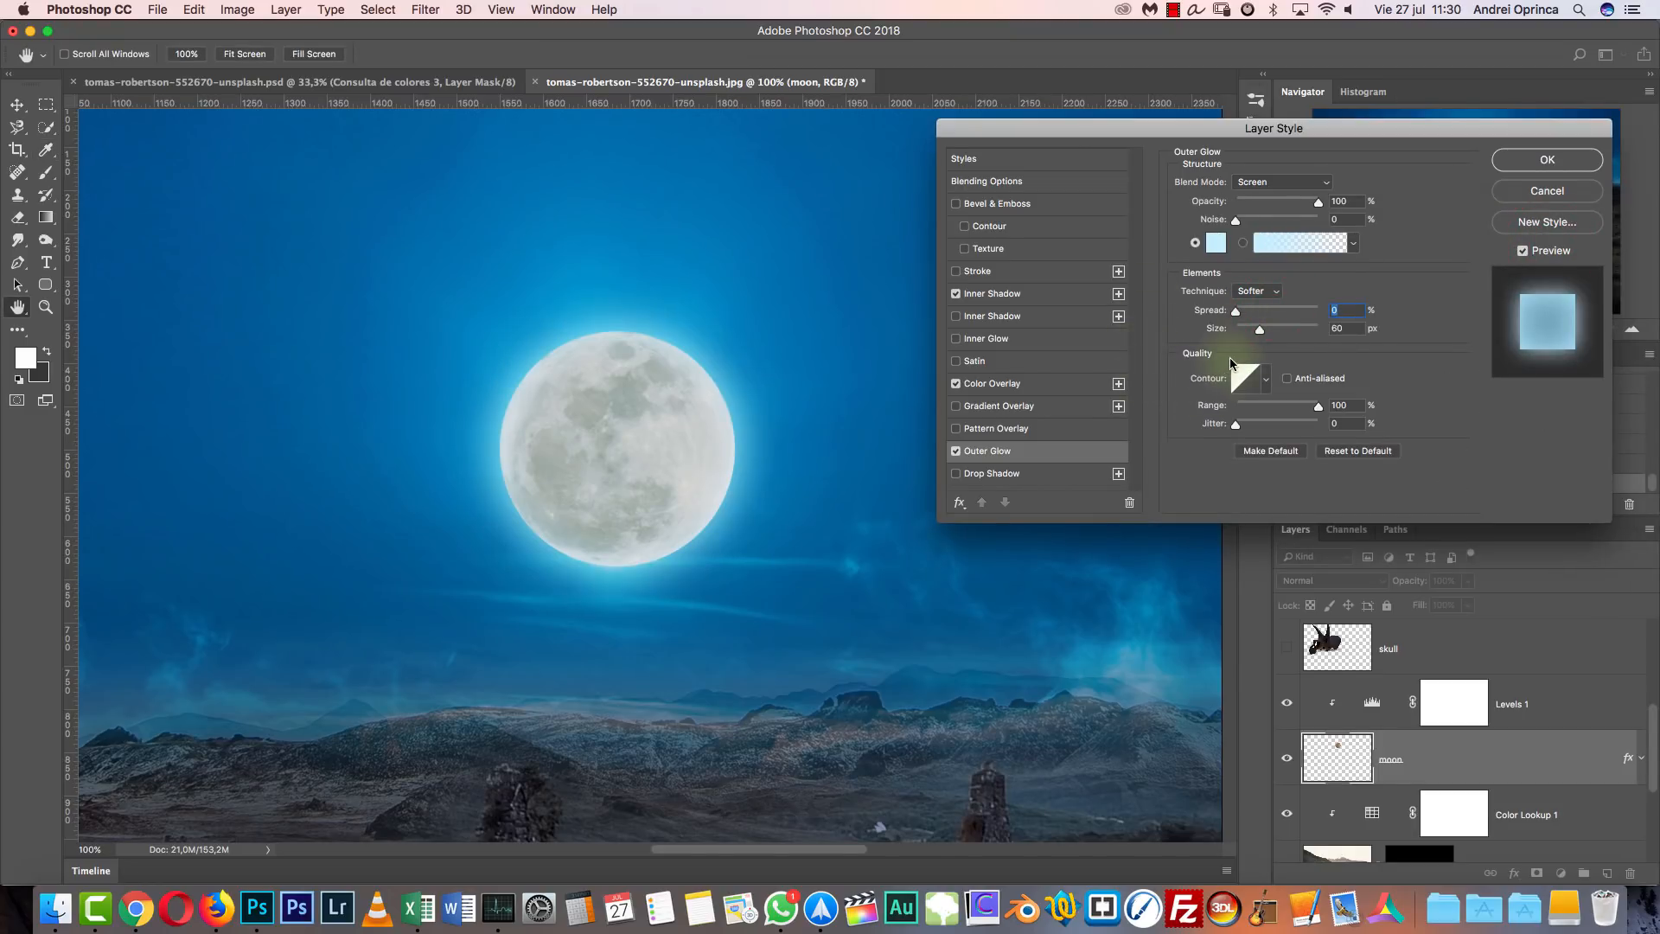
drag(1260, 329, 1313, 332)
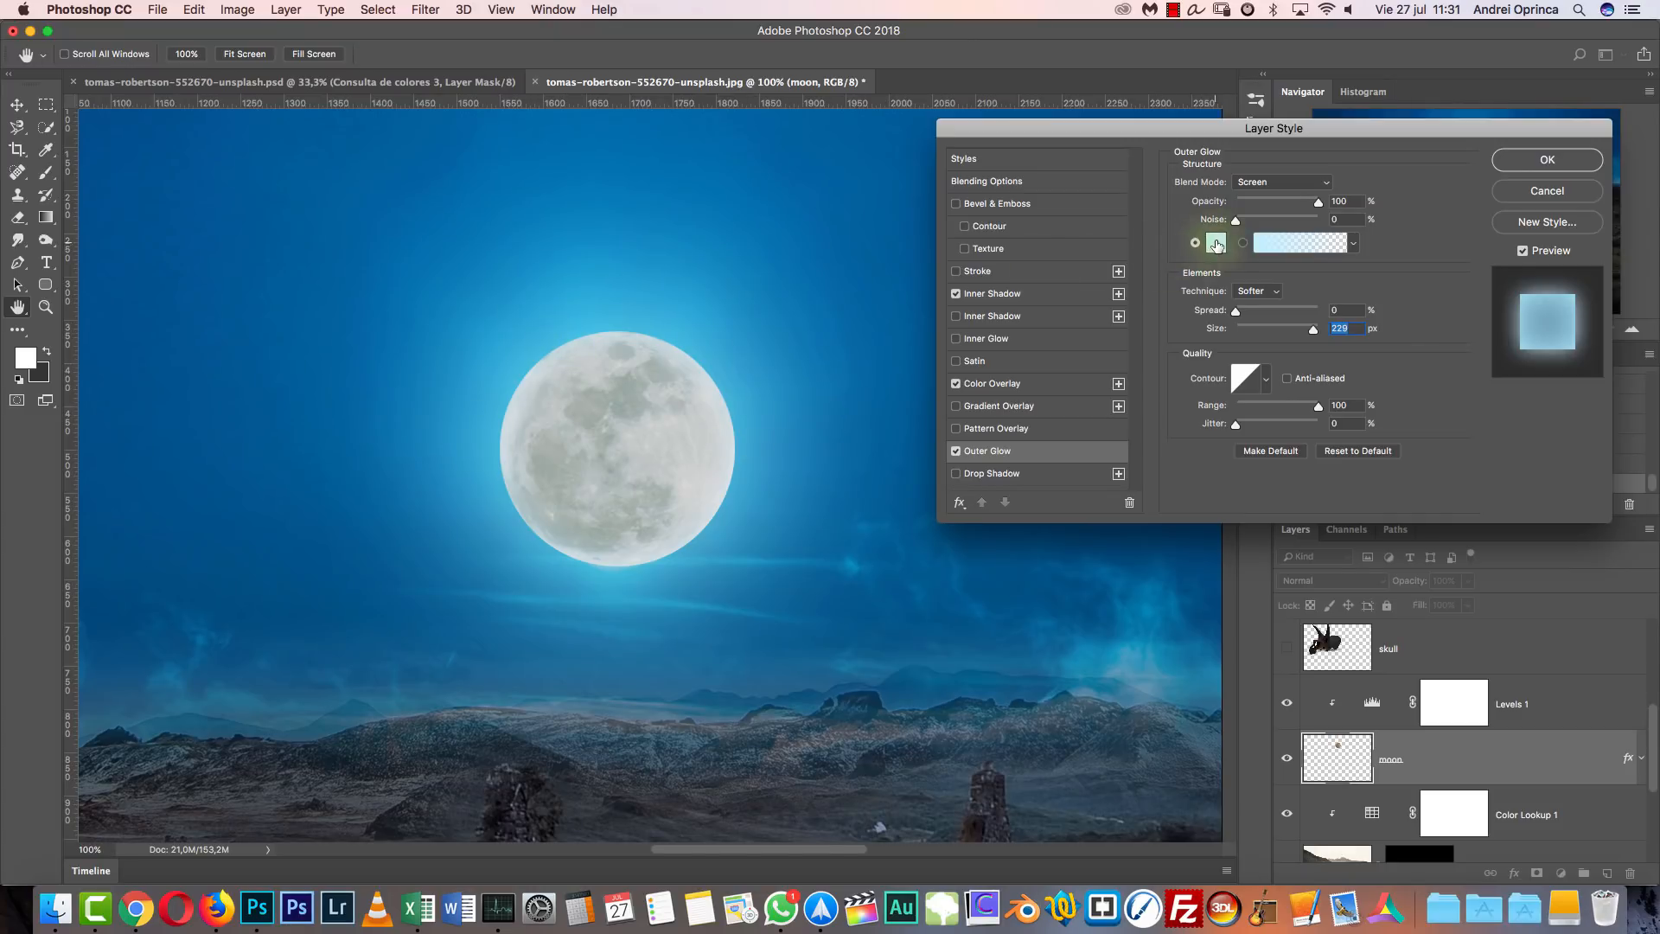
Mute the outer glow's colour to a greyish blue and set its range to 81%.
click(1214, 242)
drag(1222, 260, 1239, 332)
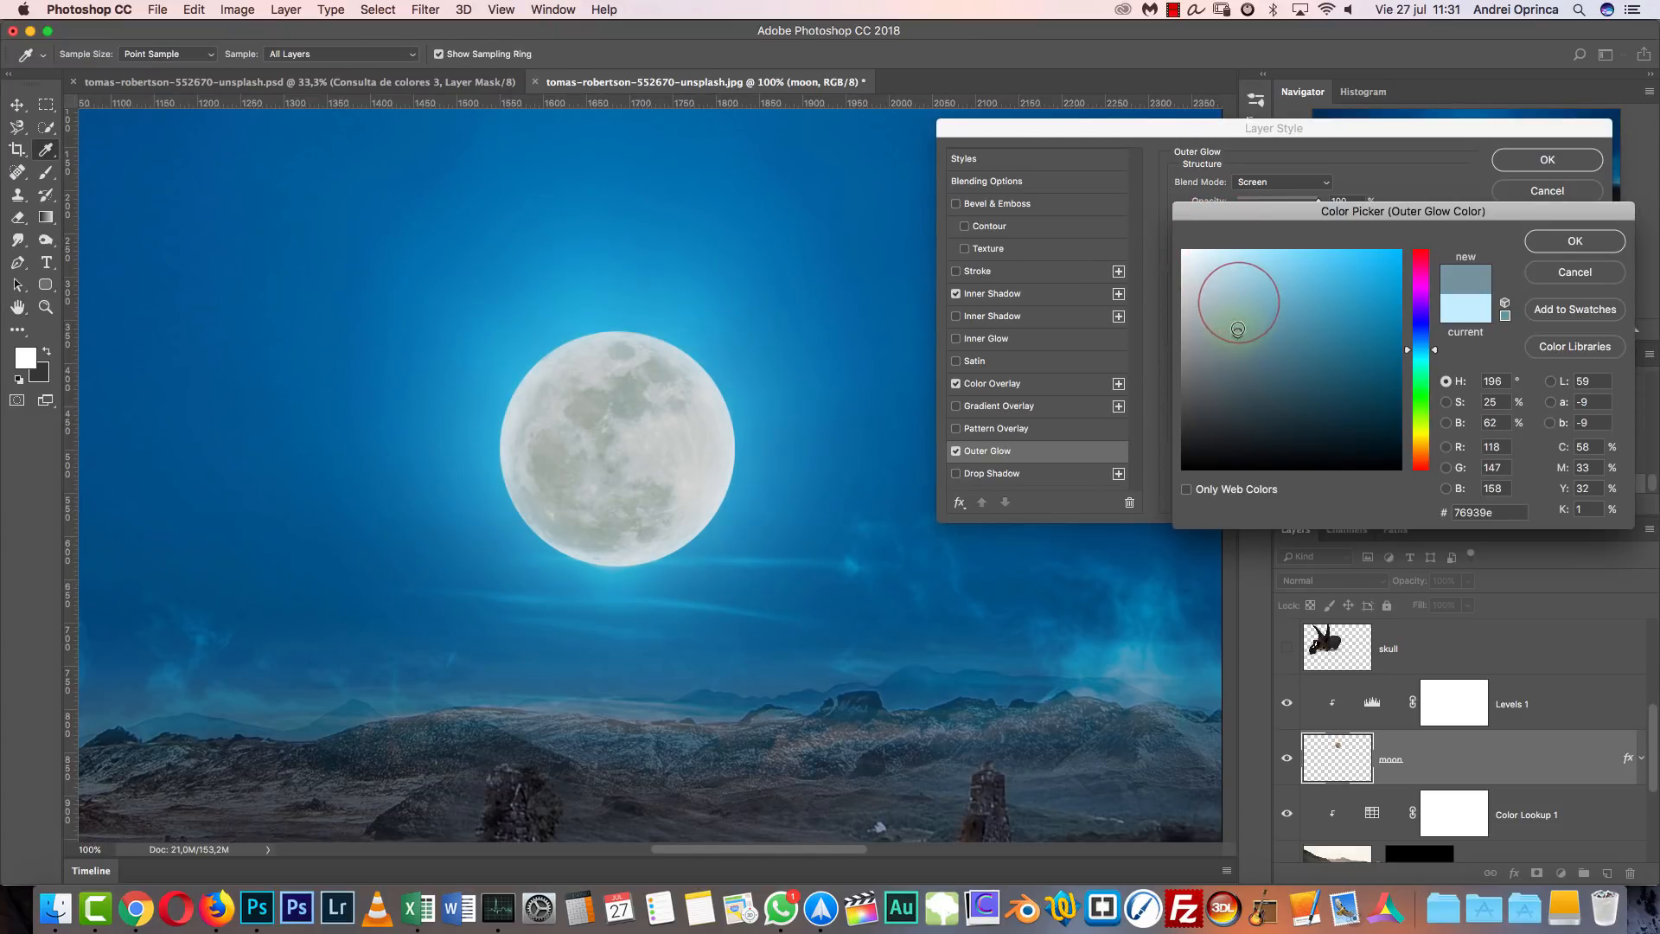
click(1566, 239)
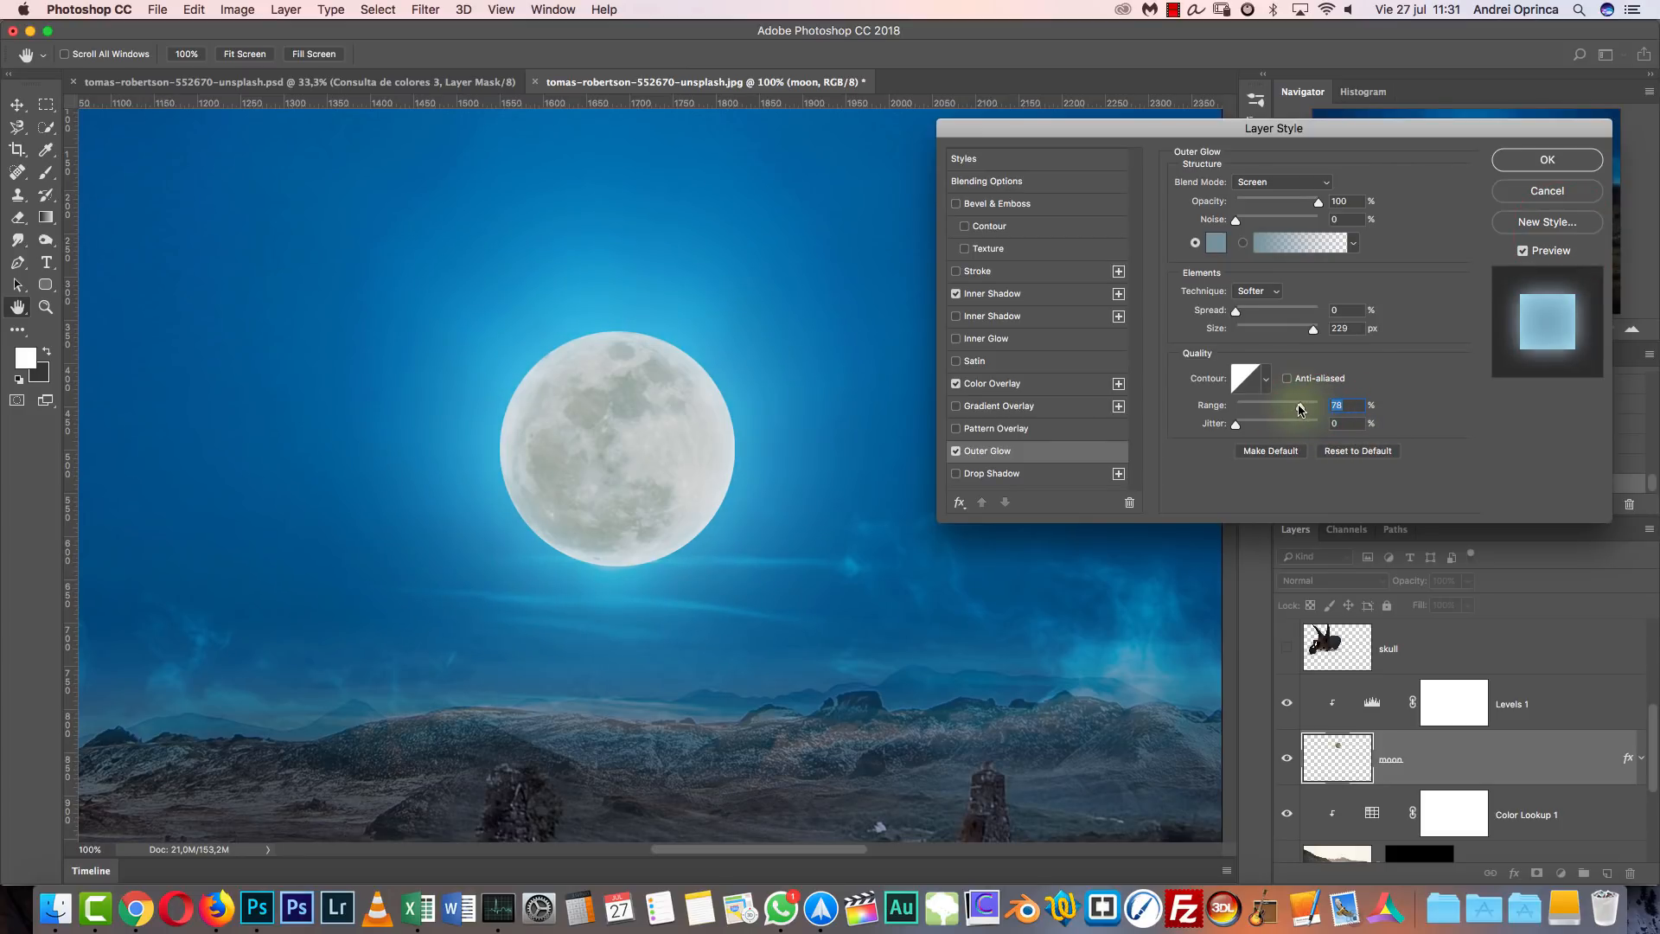
drag(1294, 409, 1338, 410)
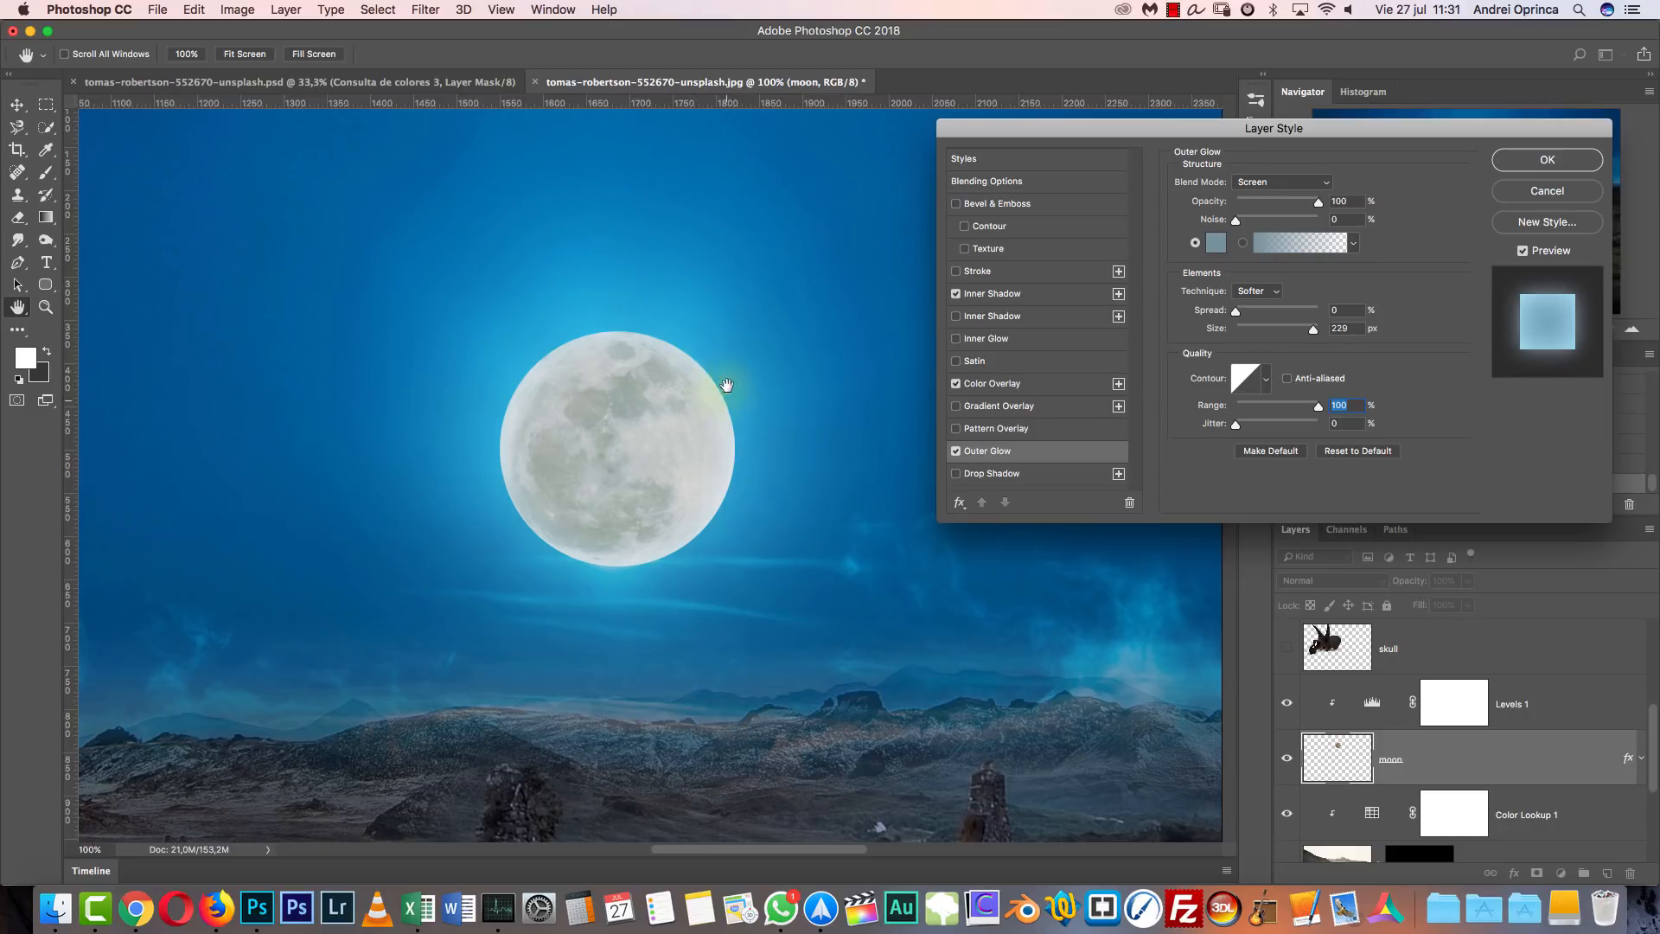
drag(1318, 407, 1354, 410)
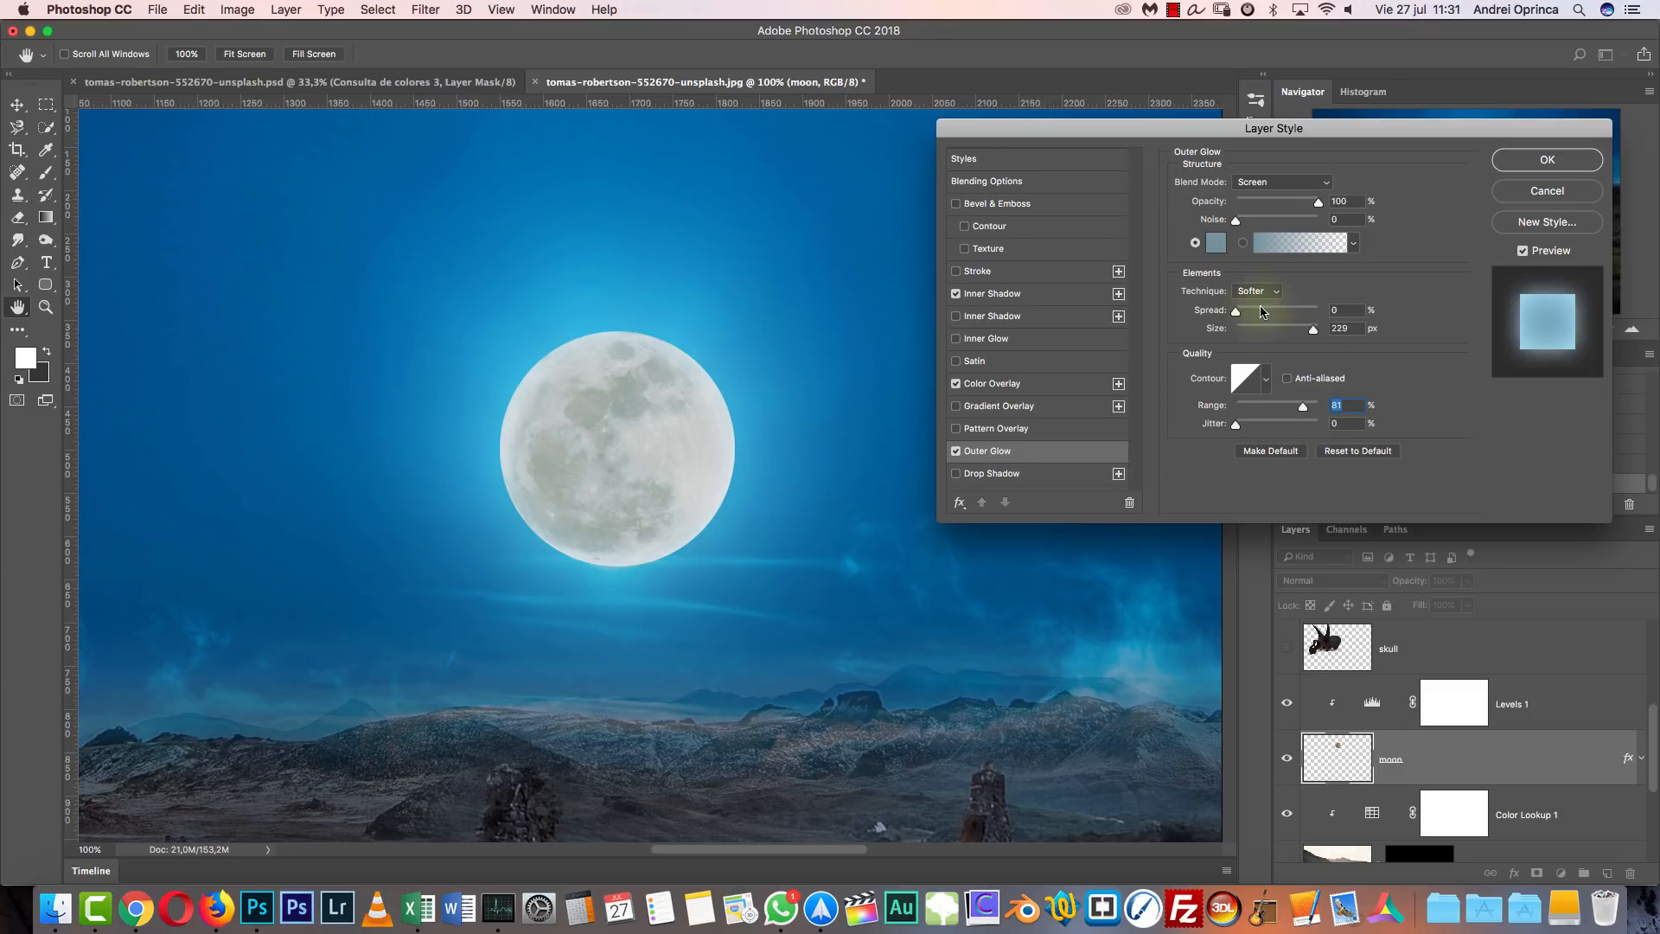
Darken the outer glow to a deeper slate blue, compare the moon with the glow off and on, and apply the style.
click(1216, 243)
click(1569, 244)
click(956, 452)
click(955, 452)
click(956, 451)
click(956, 452)
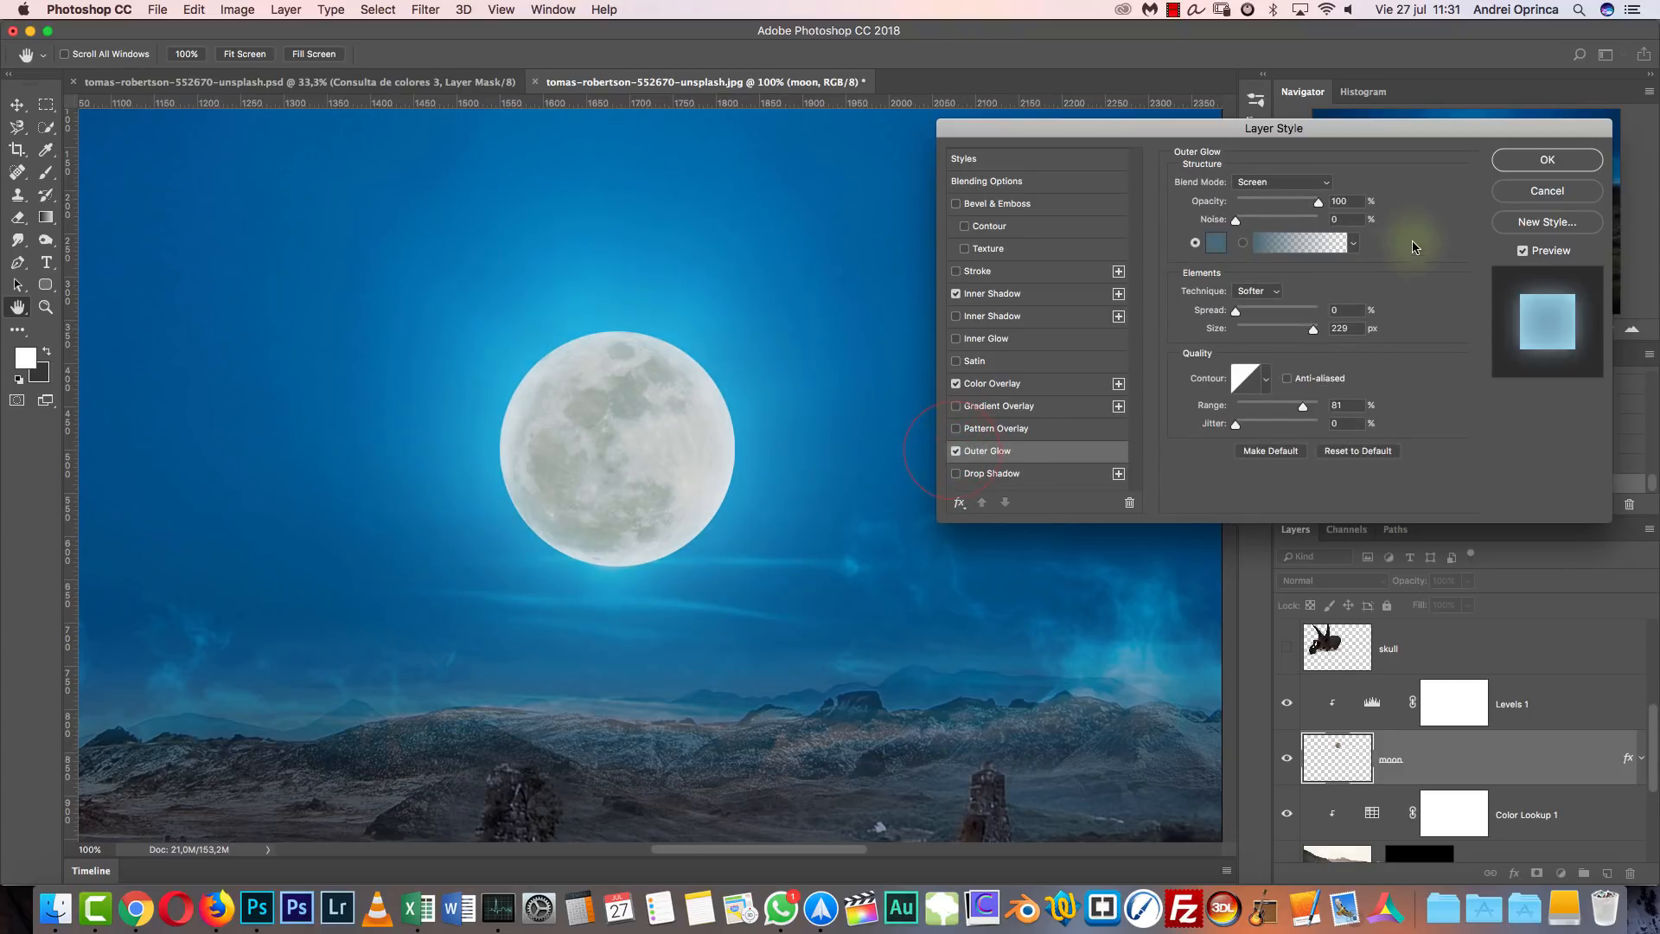
click(1333, 331)
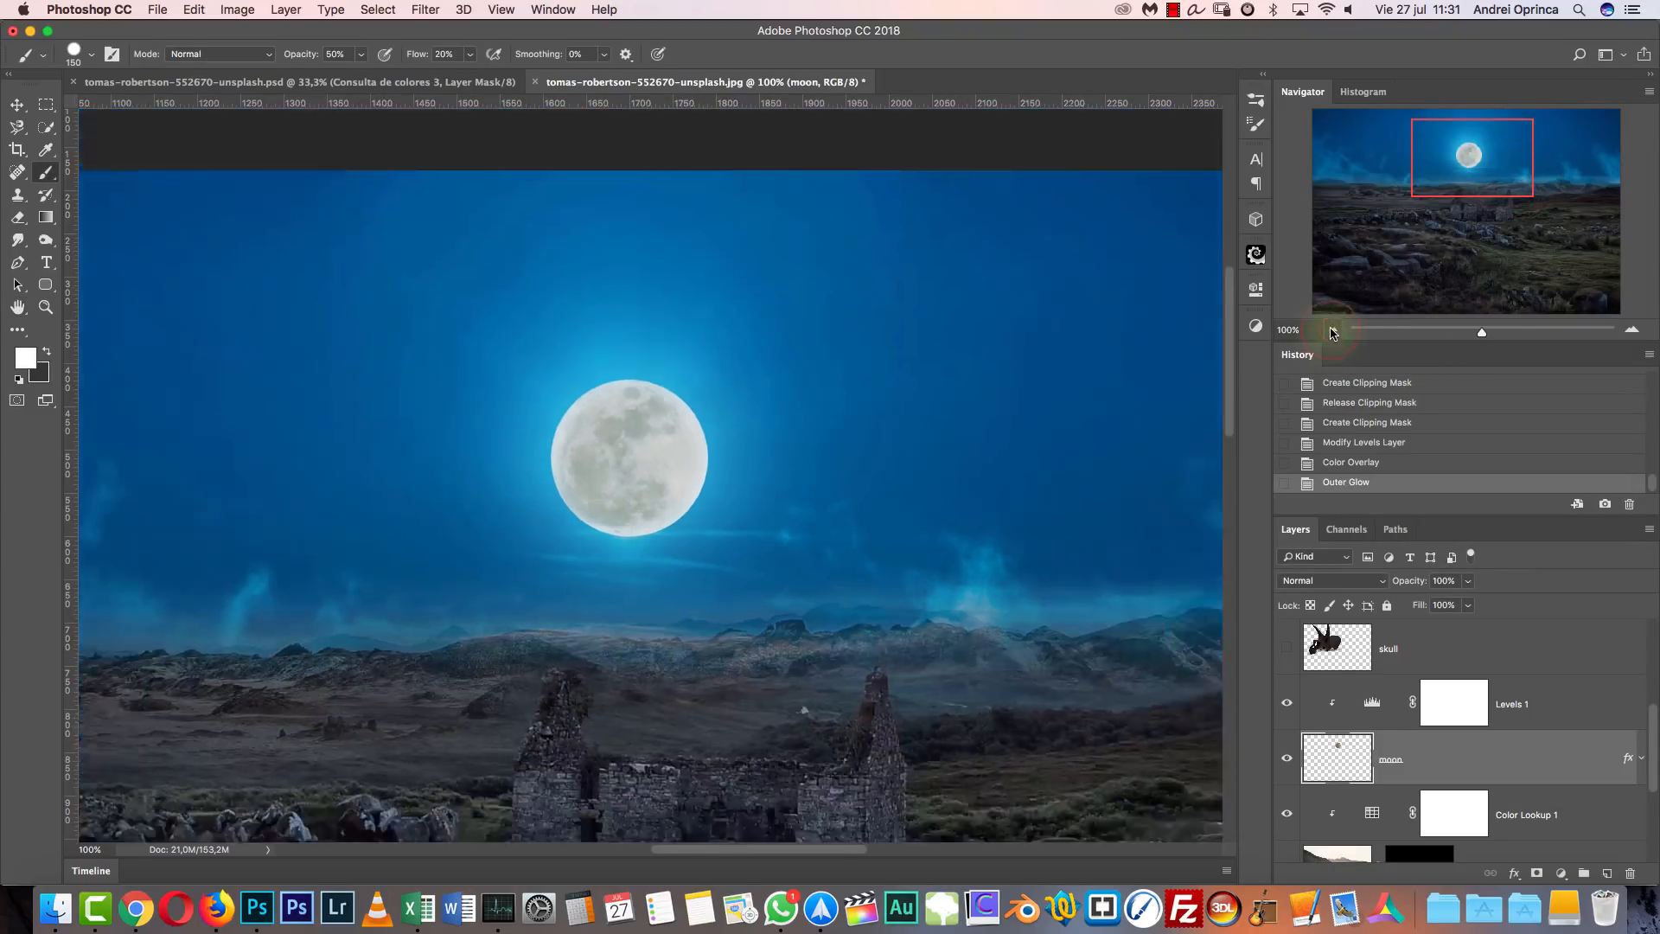
click(1334, 331)
click(1333, 331)
click(1333, 332)
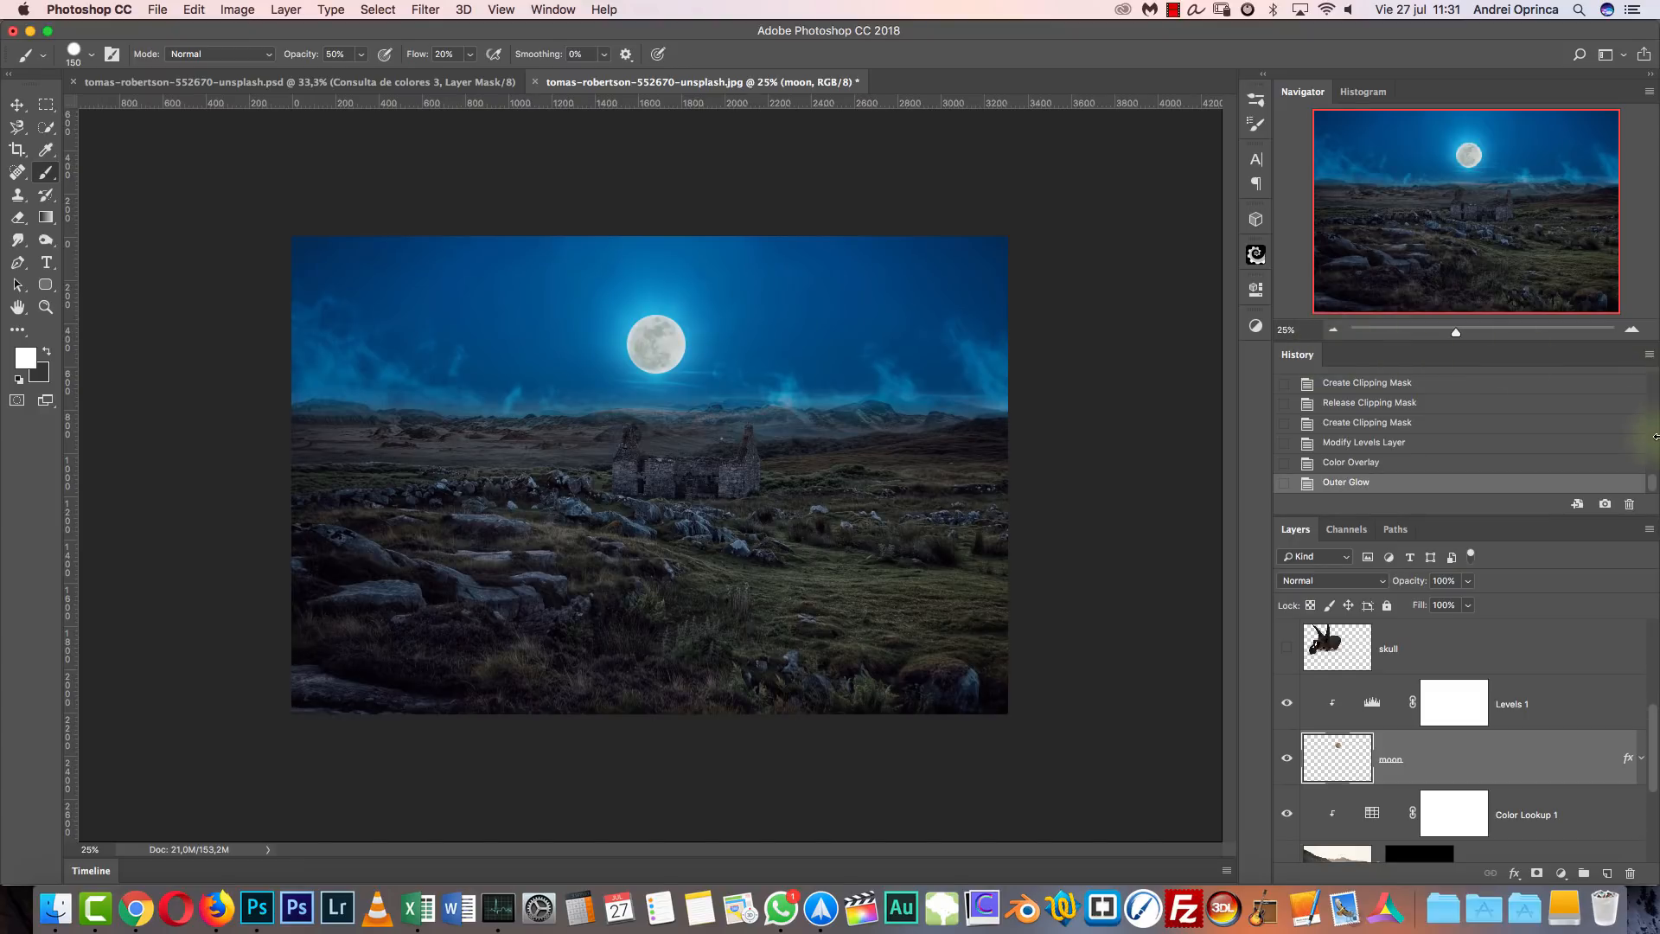
click(1637, 332)
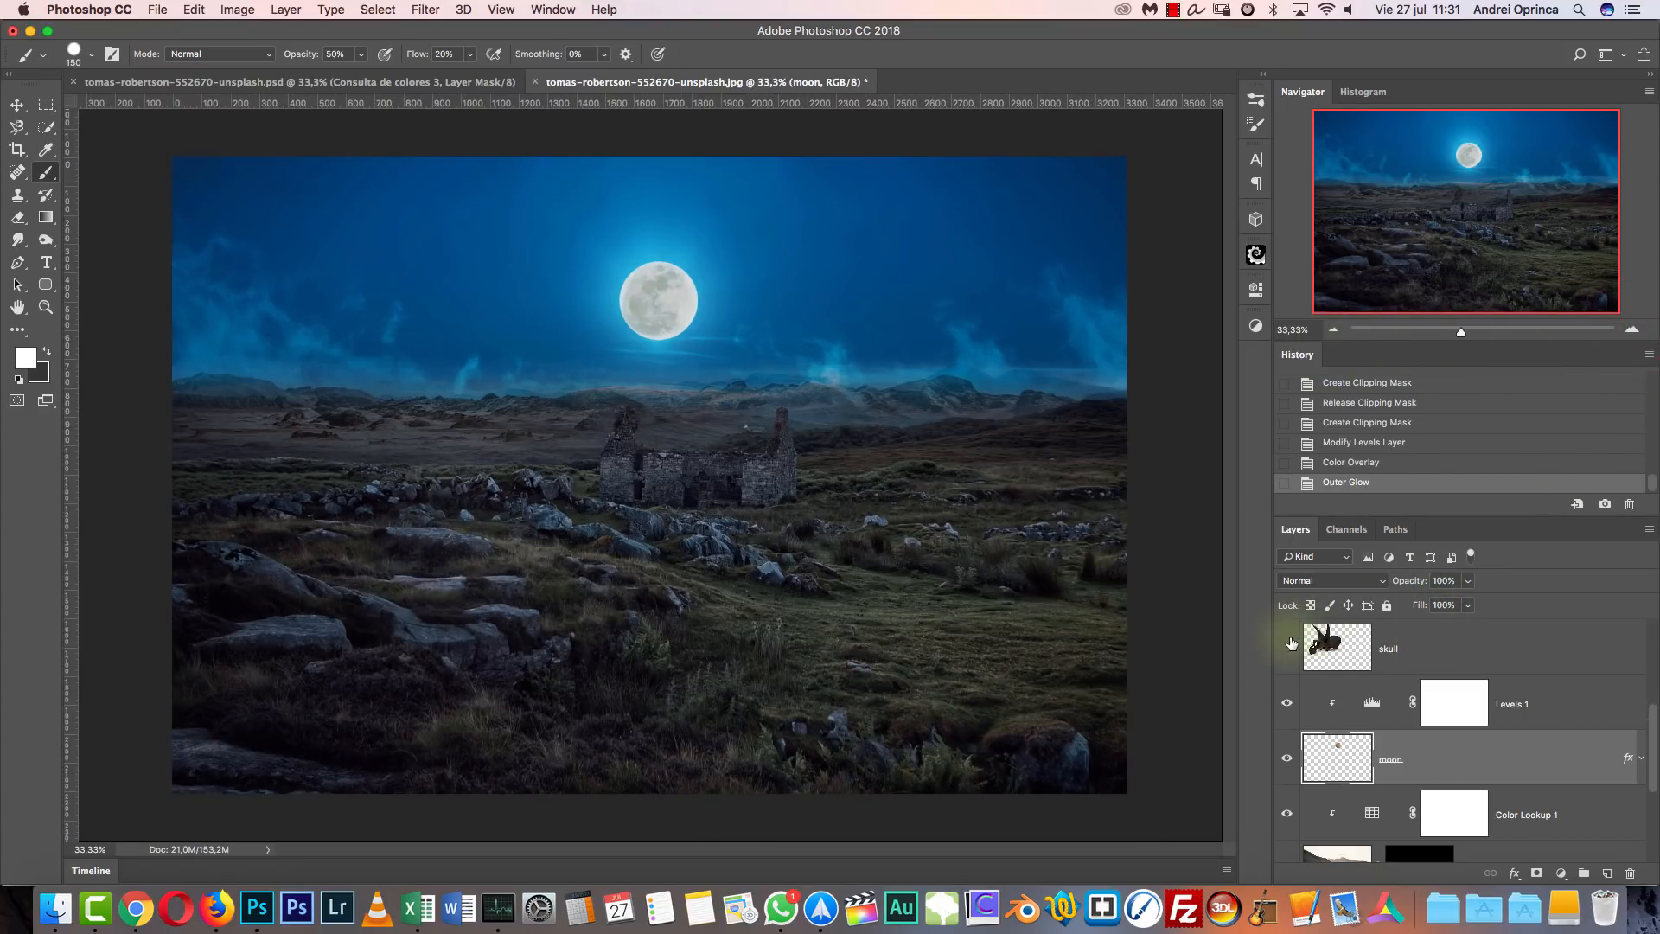
Show the skull layer and make it the active layer.
click(1288, 649)
click(1431, 648)
key(super+1)
drag(548, 429, 1019, 612)
drag(800, 580, 981, 639)
click(1632, 330)
click(1632, 329)
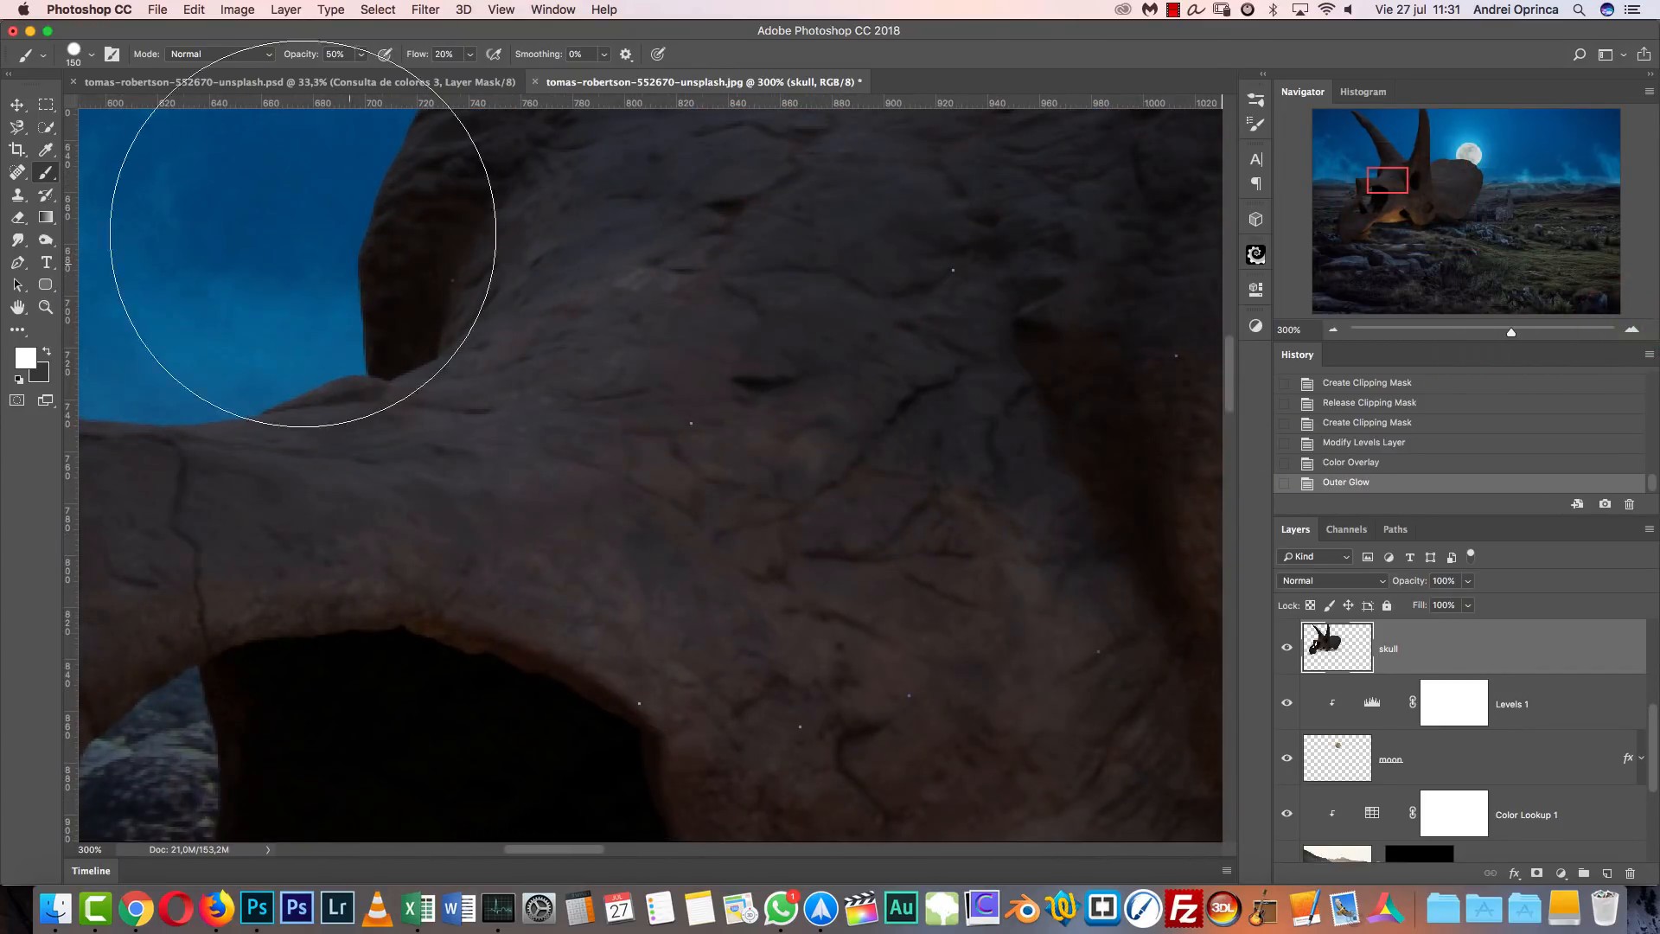
Examine the skull's surface between the horns and around the eye socket at 300% zoom for flaws.
click(16, 105)
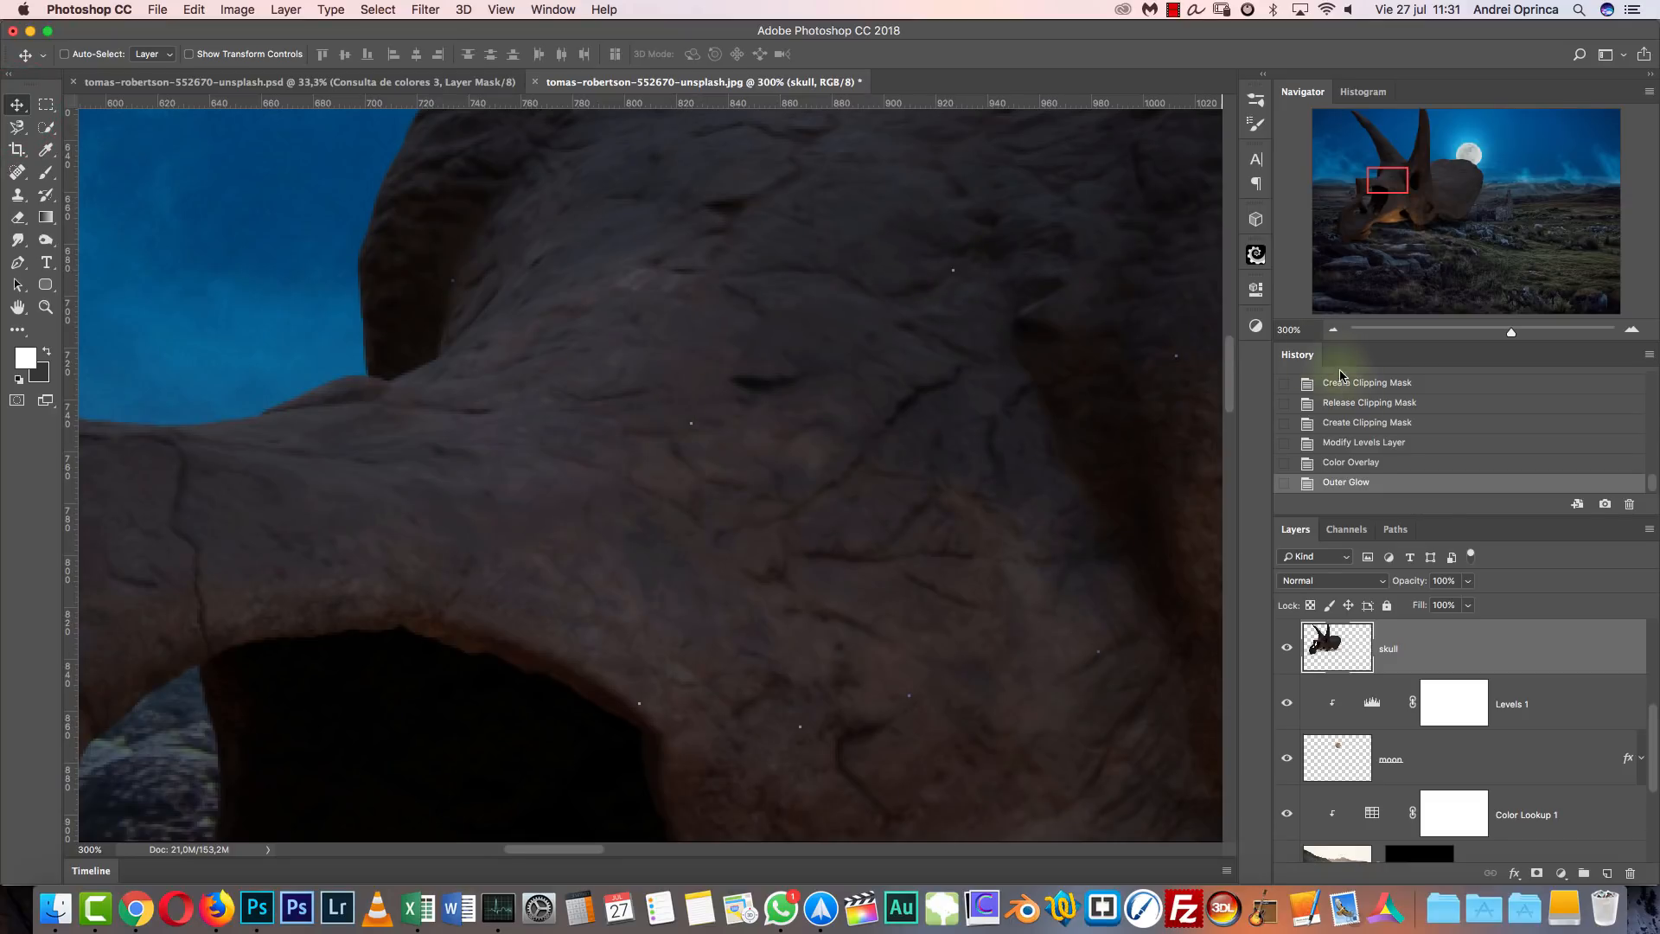
click(1333, 331)
key(super+1)
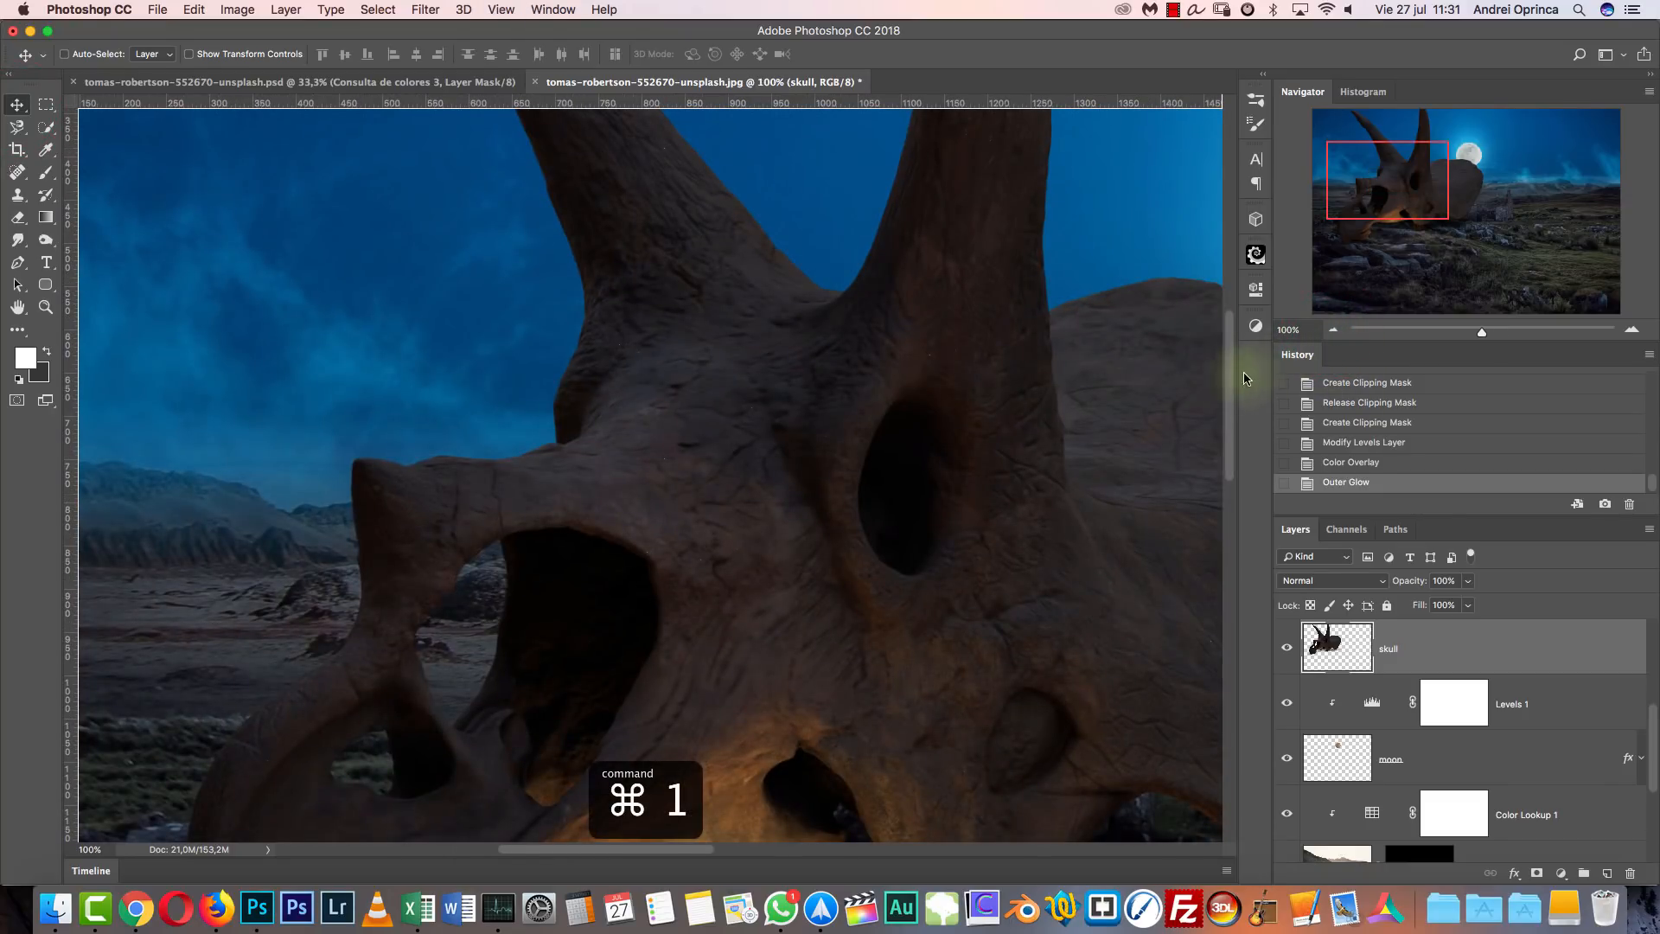
click(1633, 332)
click(1632, 331)
drag(1061, 378, 695, 641)
drag(1064, 484, 678, 674)
drag(796, 597, 1038, 524)
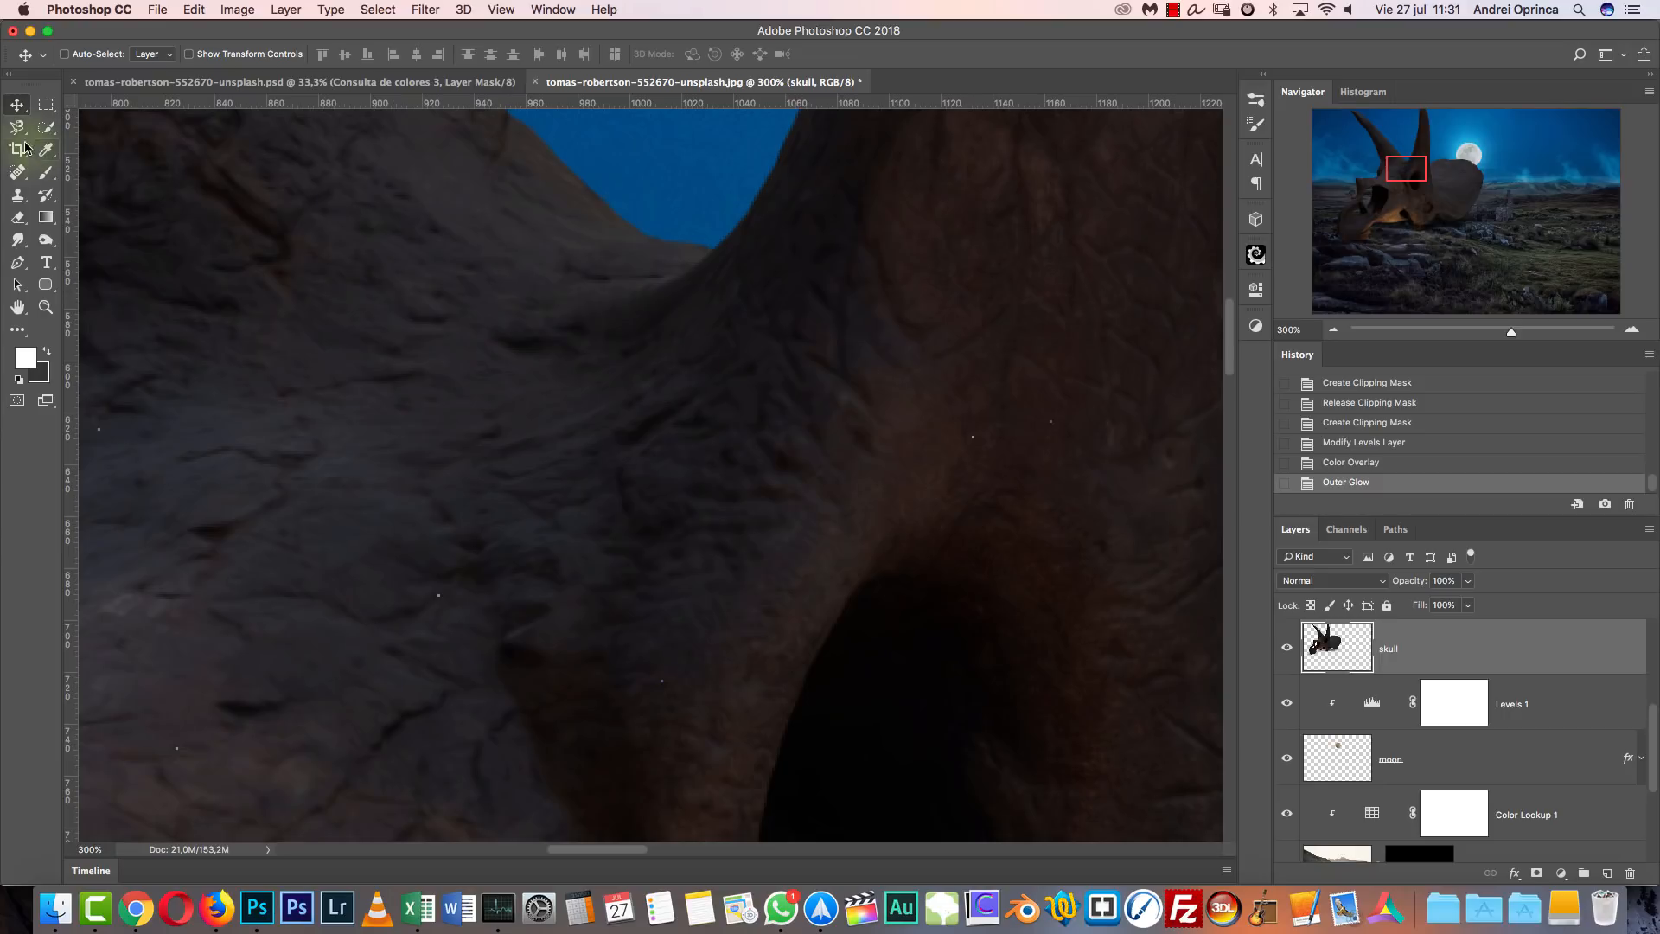
Remove the white specks between the skull's horns and above the eye socket using the Spot Healing Brush with a reduced brush size.
click(26, 168)
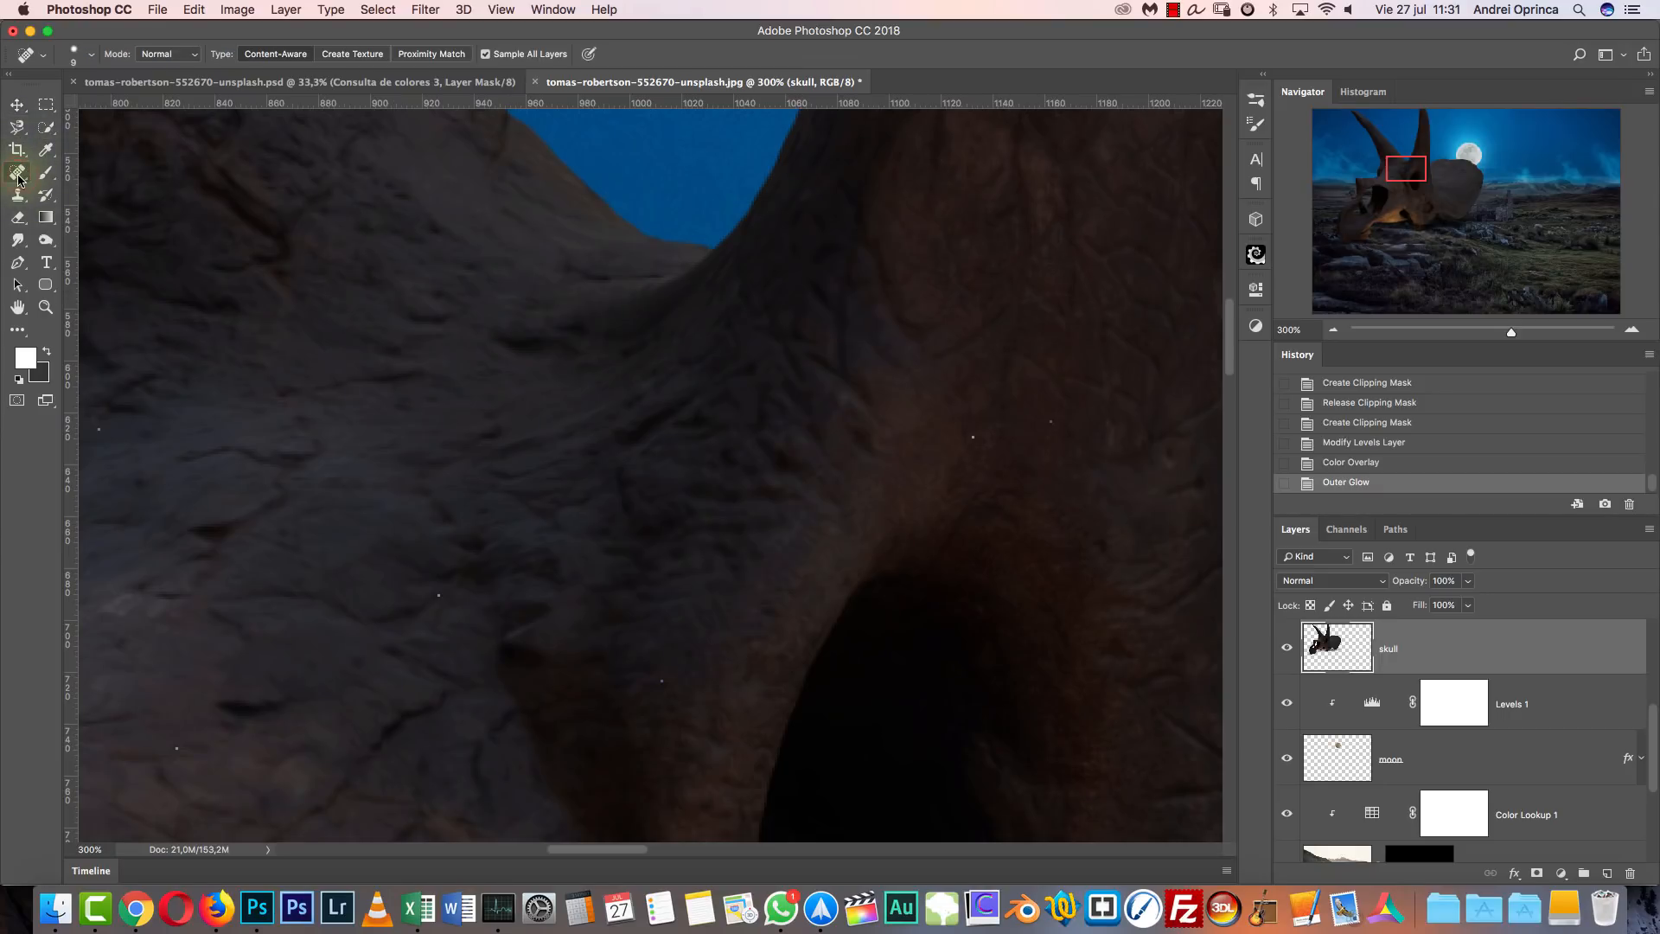
click(62, 173)
key(bracketleft)
key(bracketleft)
key(bracketleft)
key(bracketleft)
click(974, 435)
click(1051, 421)
click(662, 681)
click(439, 594)
click(654, 682)
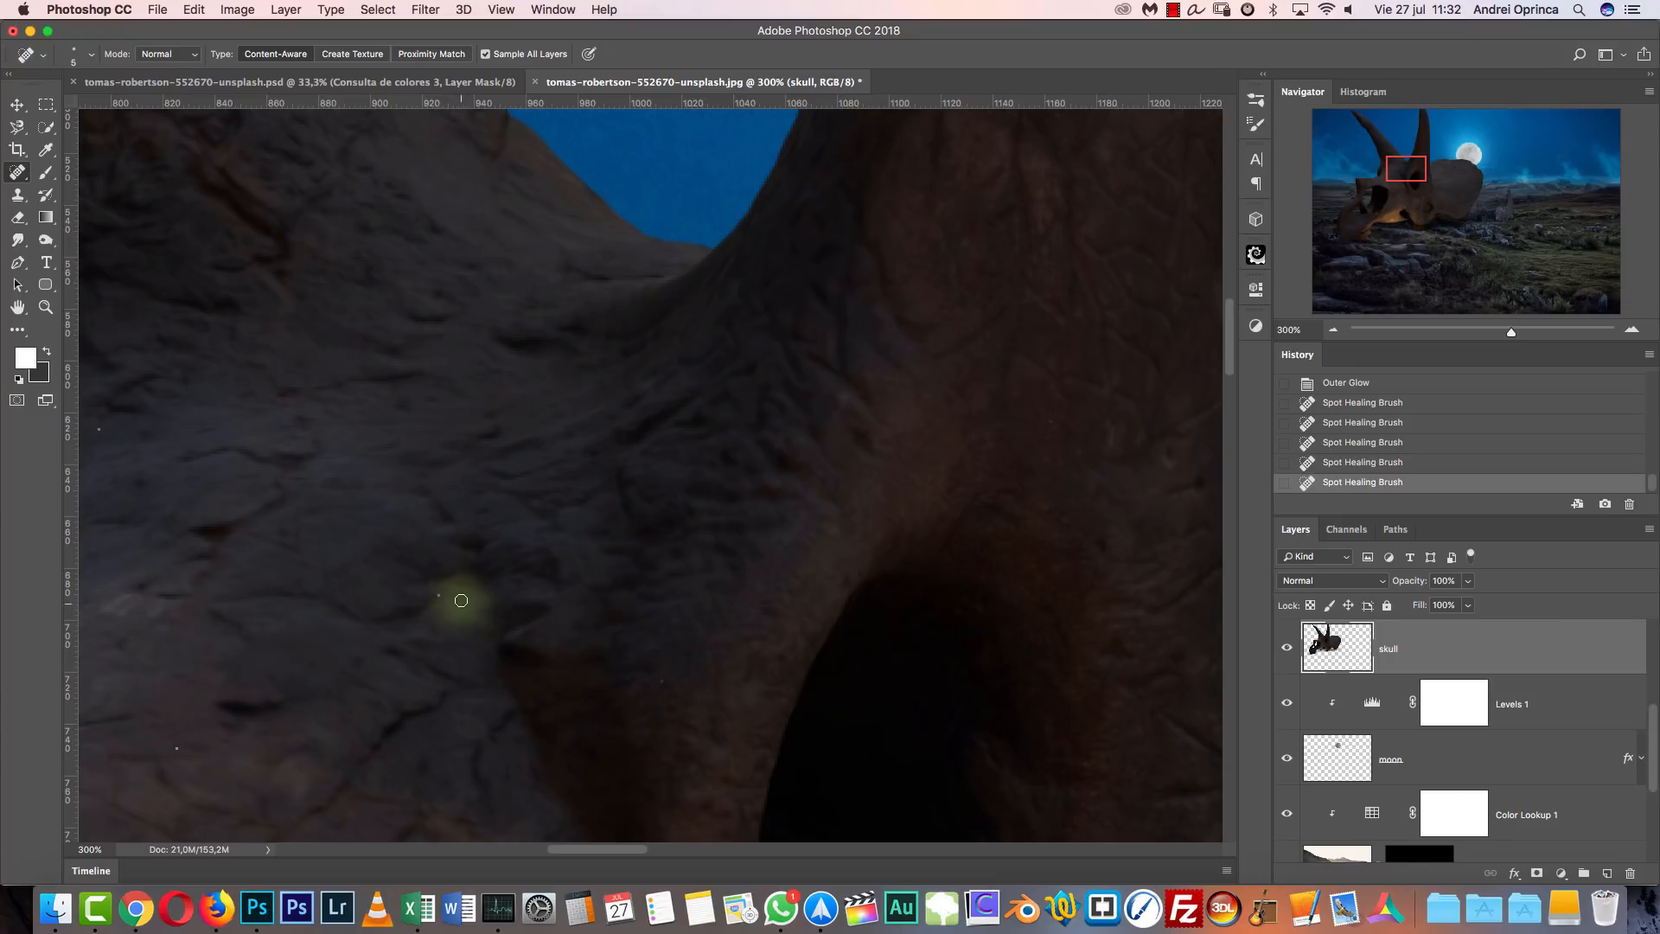
click(437, 594)
Heal the remaining white specks on the skull's brow, snout and the edge of the nasal opening.
scroll(426, 708, left, 10)
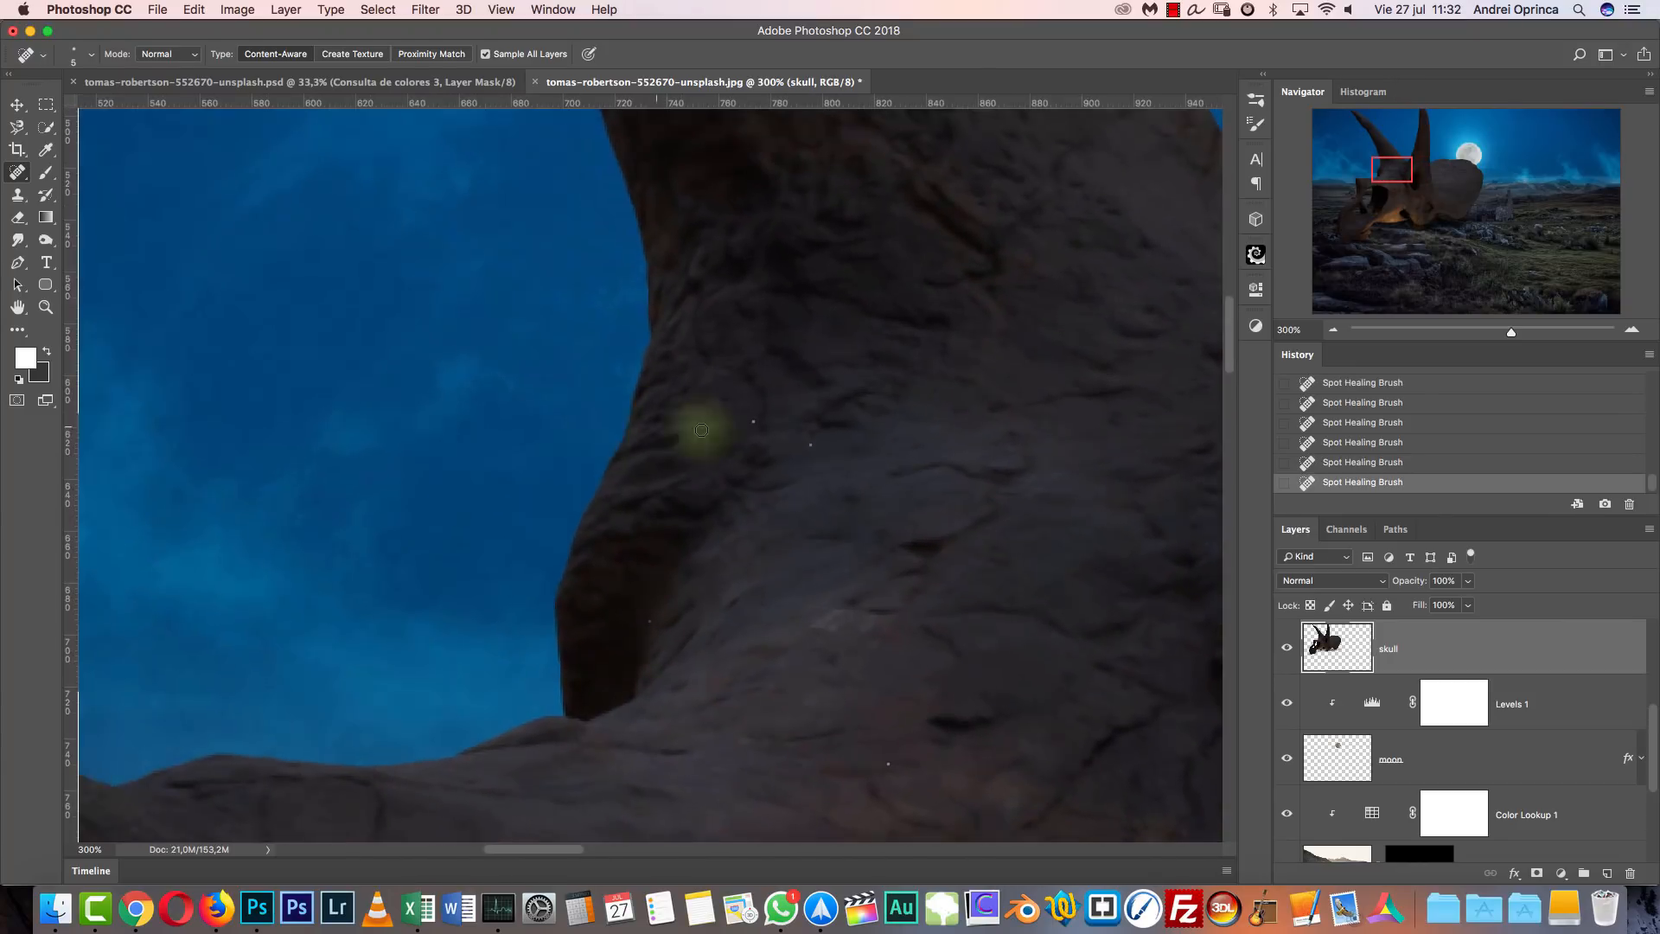
click(753, 421)
click(811, 444)
click(887, 765)
mouse_move(1071, 759)
mouse_down()
mouse_move(1001, 702)
mouse_move(777, 359)
mouse_up()
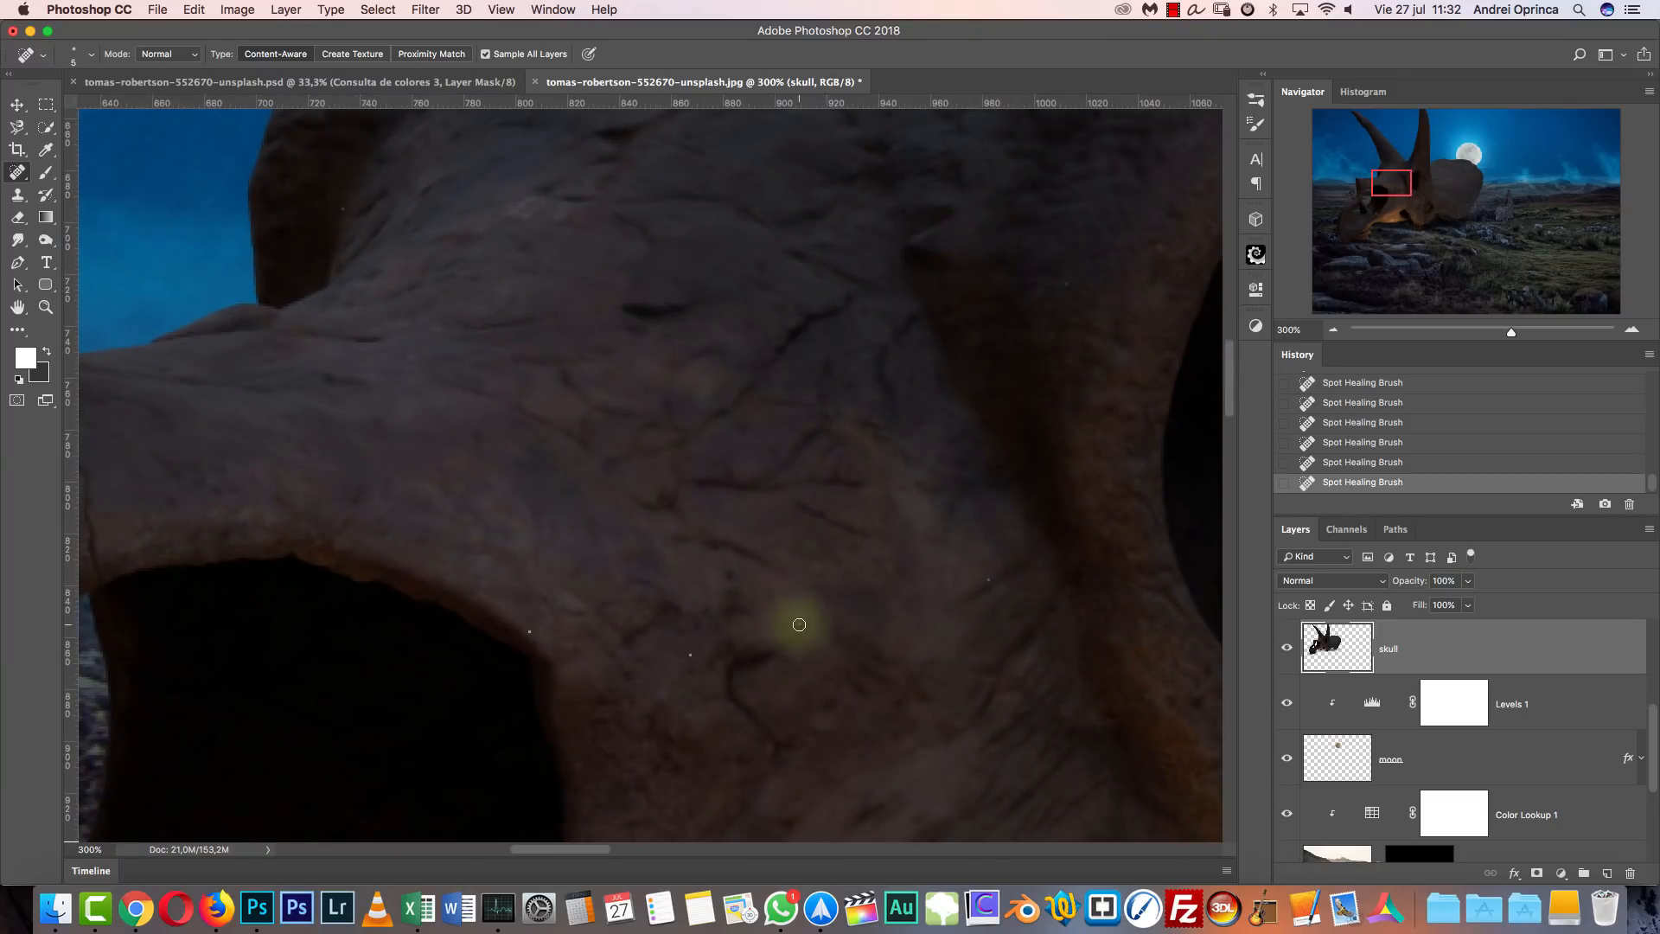
click(988, 579)
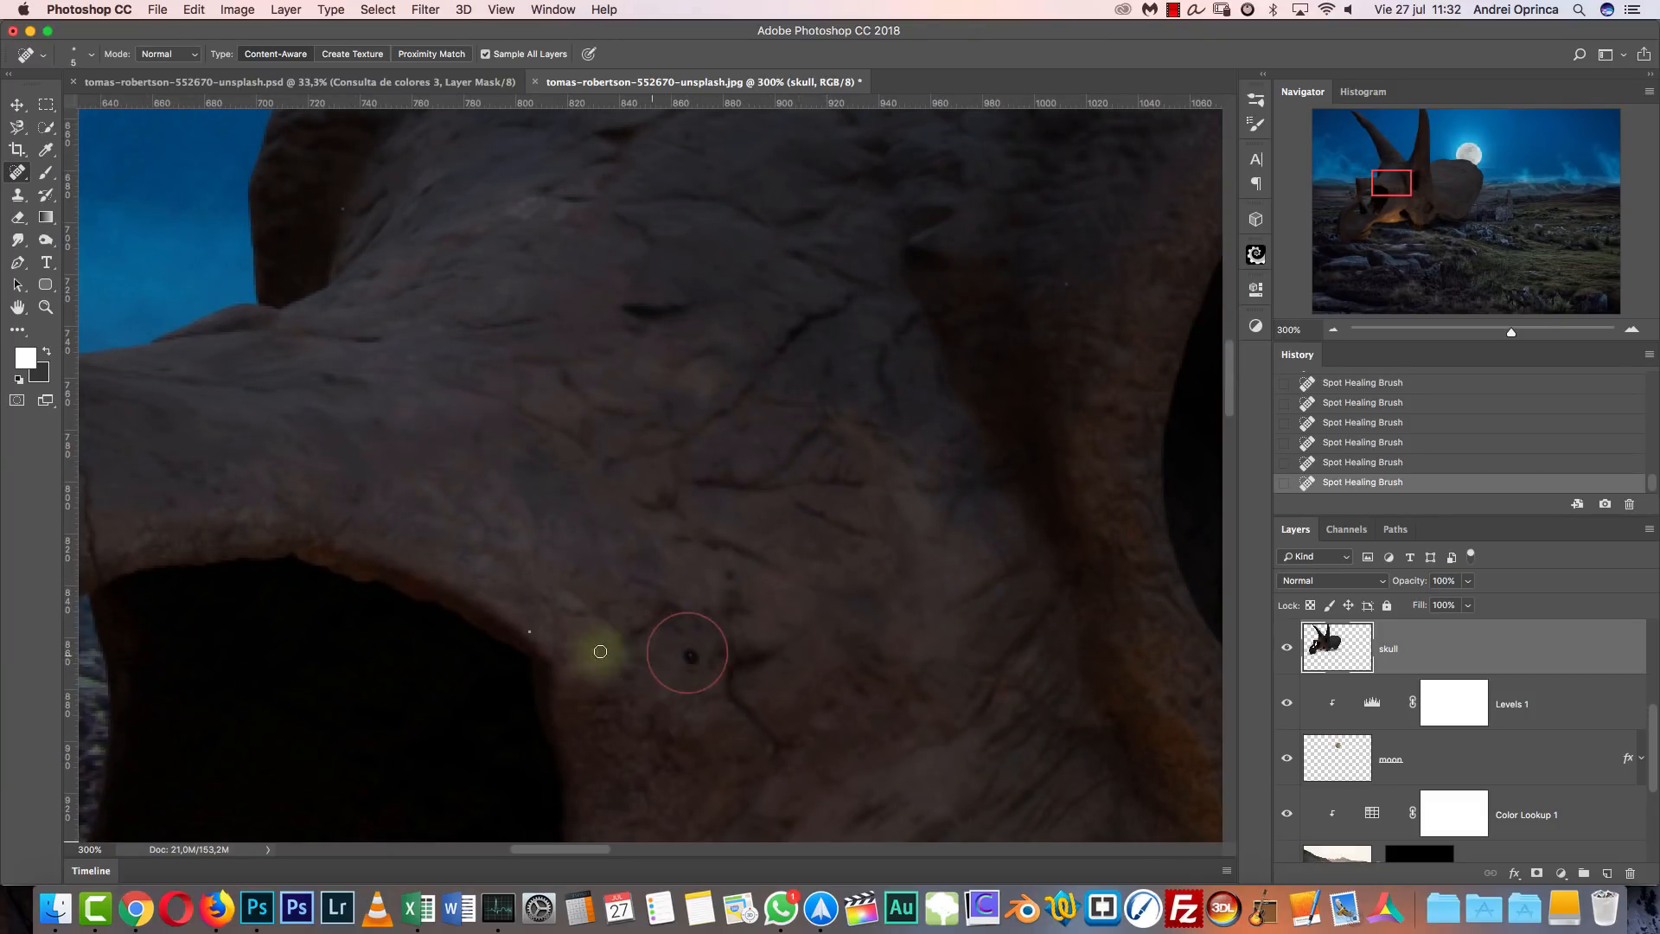
click(529, 631)
key(super+1)
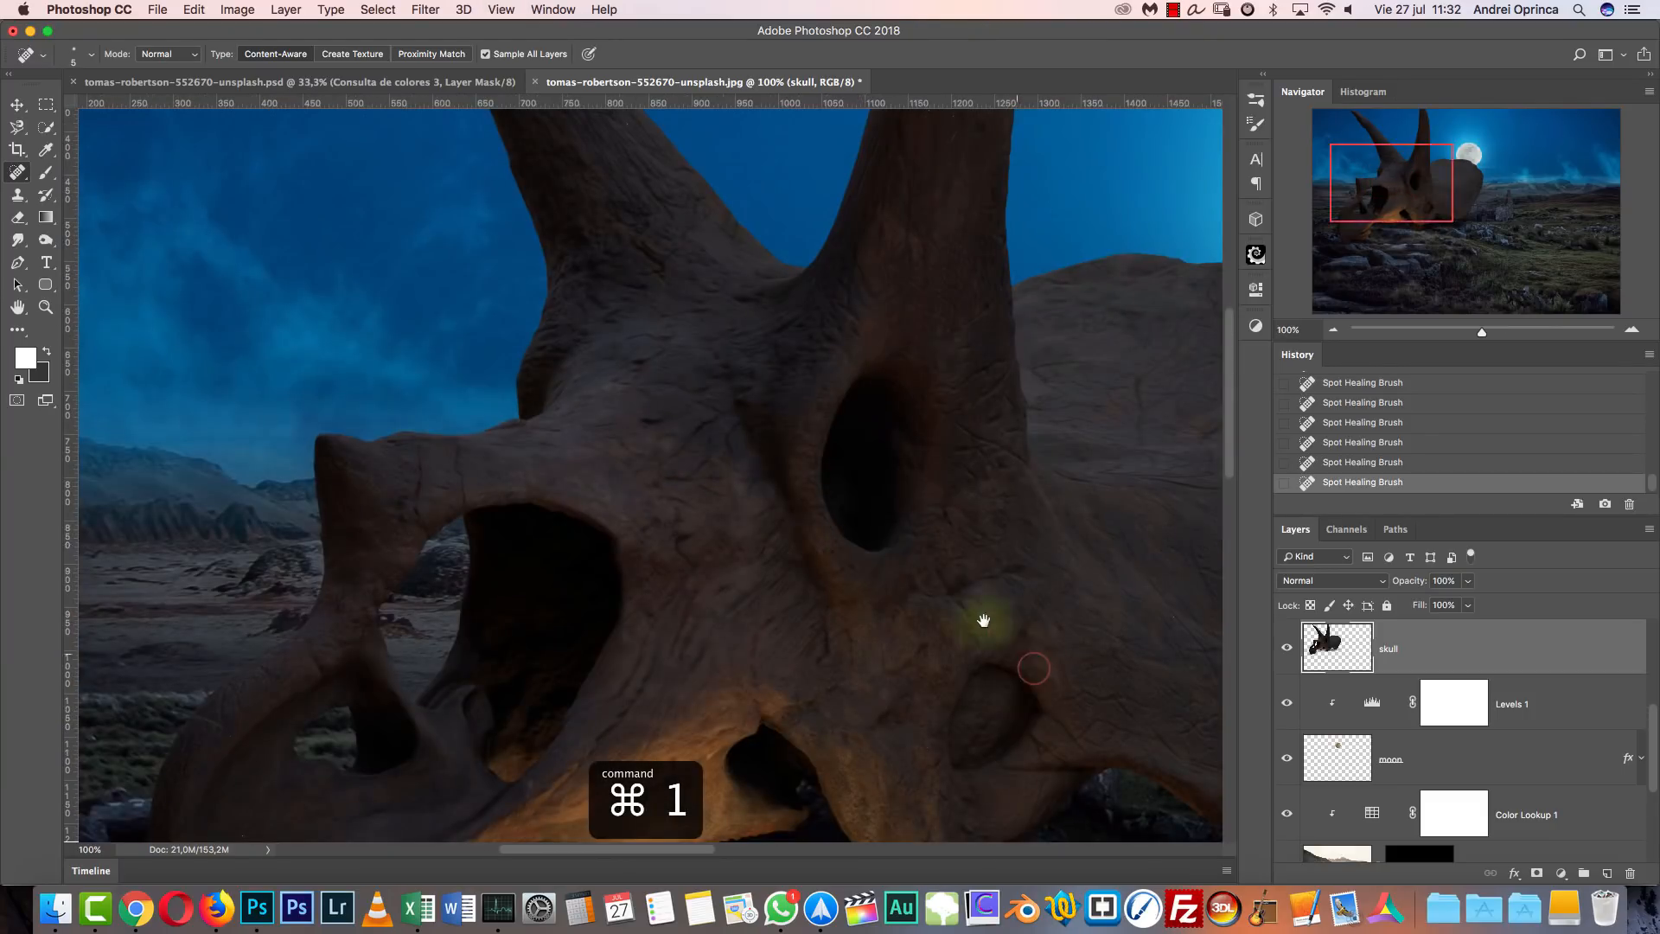
Examine the healed skull from snout to frill at 100% zoom and within the whole composition for leftover specks.
drag(984, 620, 638, 540)
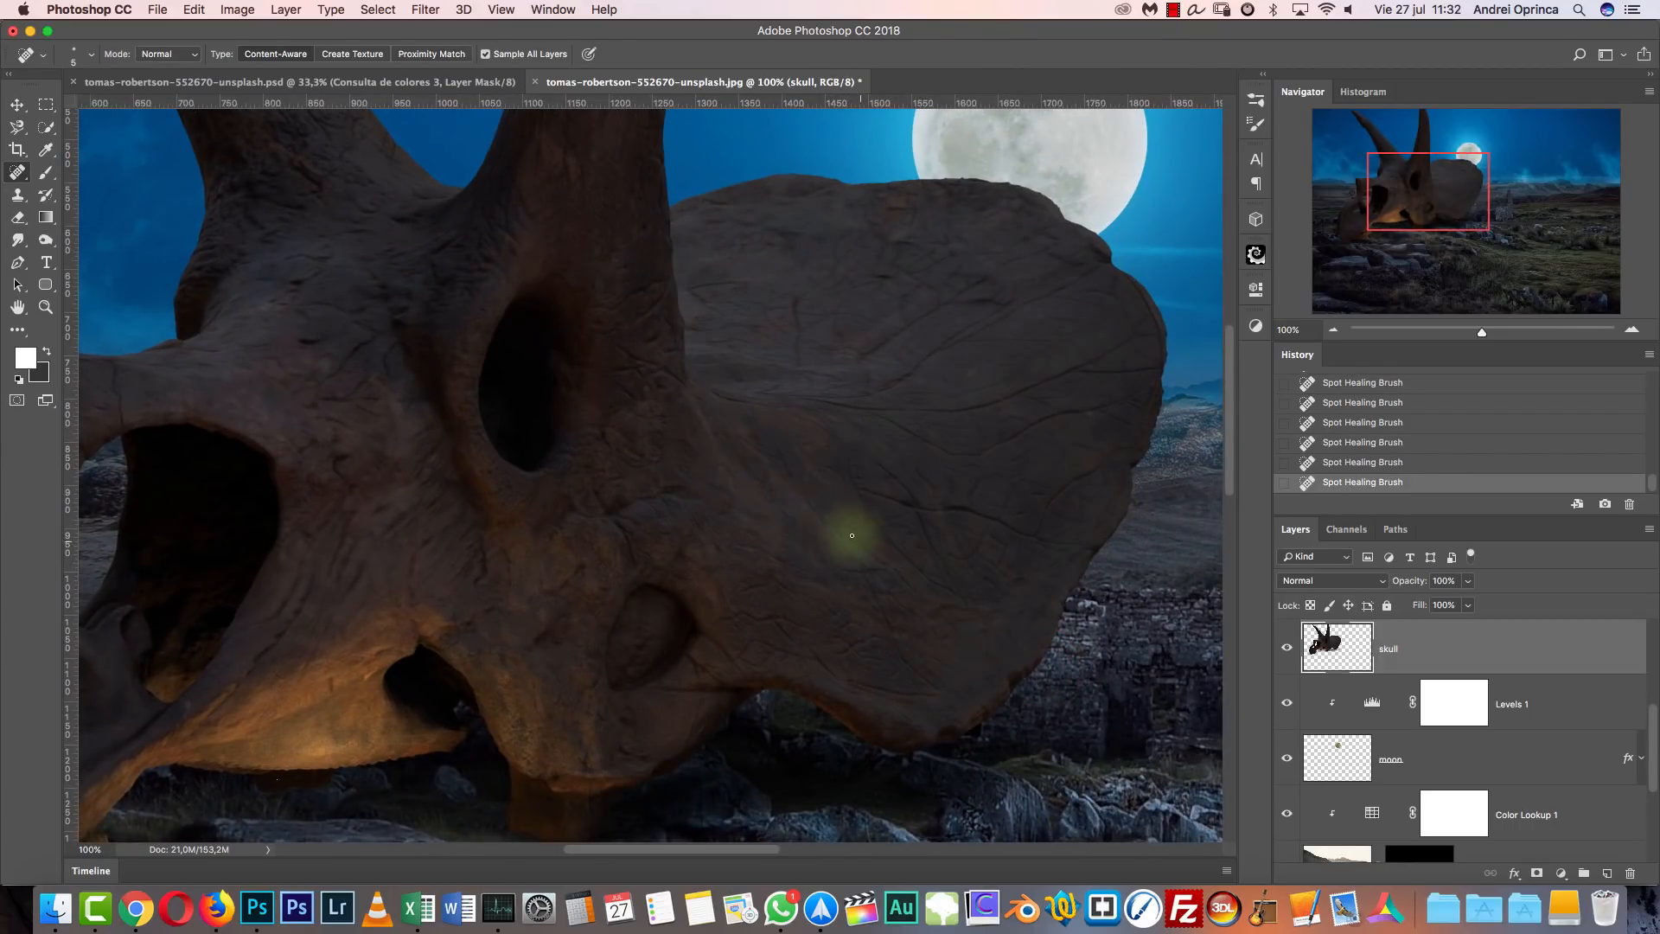
drag(837, 595, 1030, 585)
key(super+r)
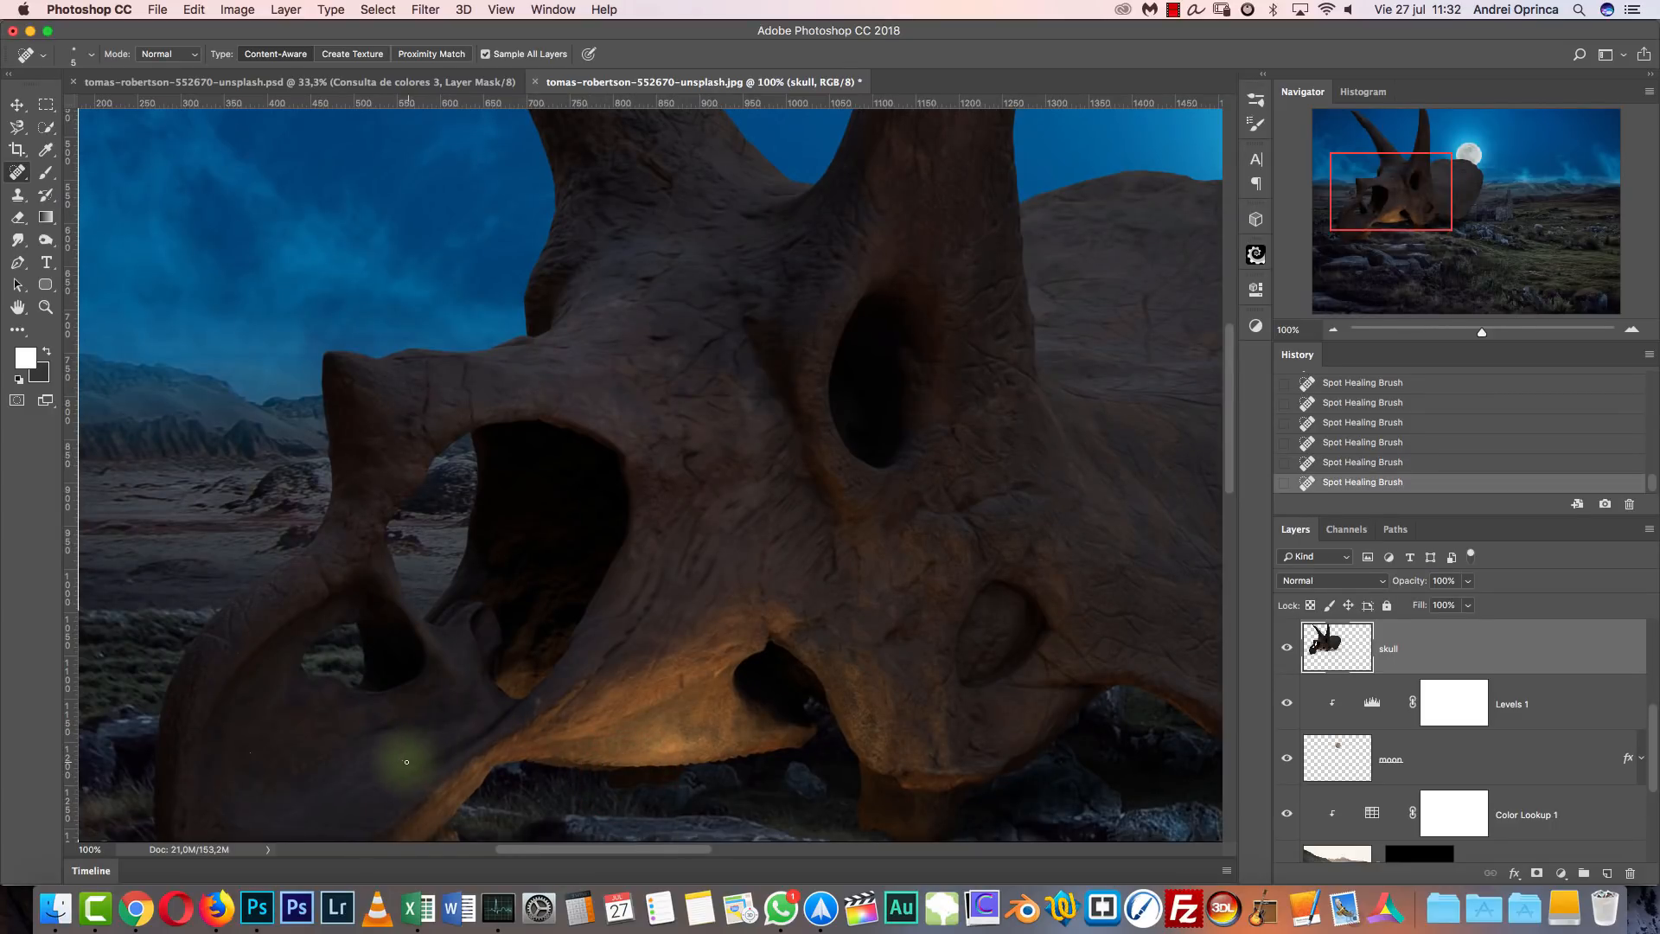
key(super+1)
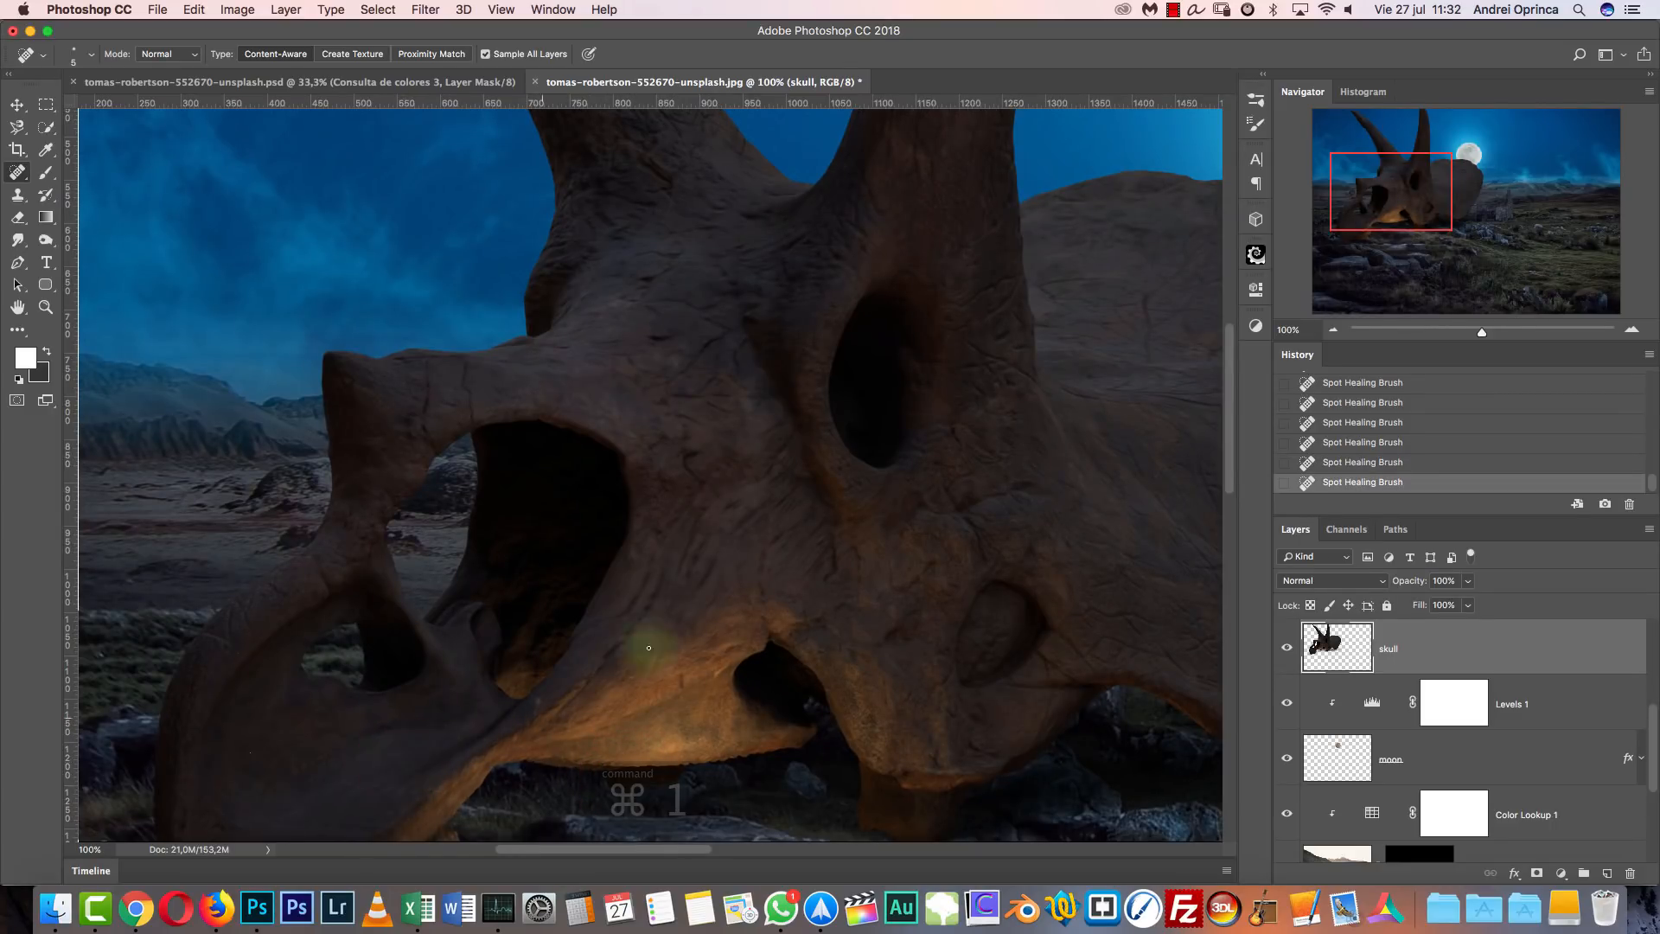
click(1333, 330)
click(1332, 331)
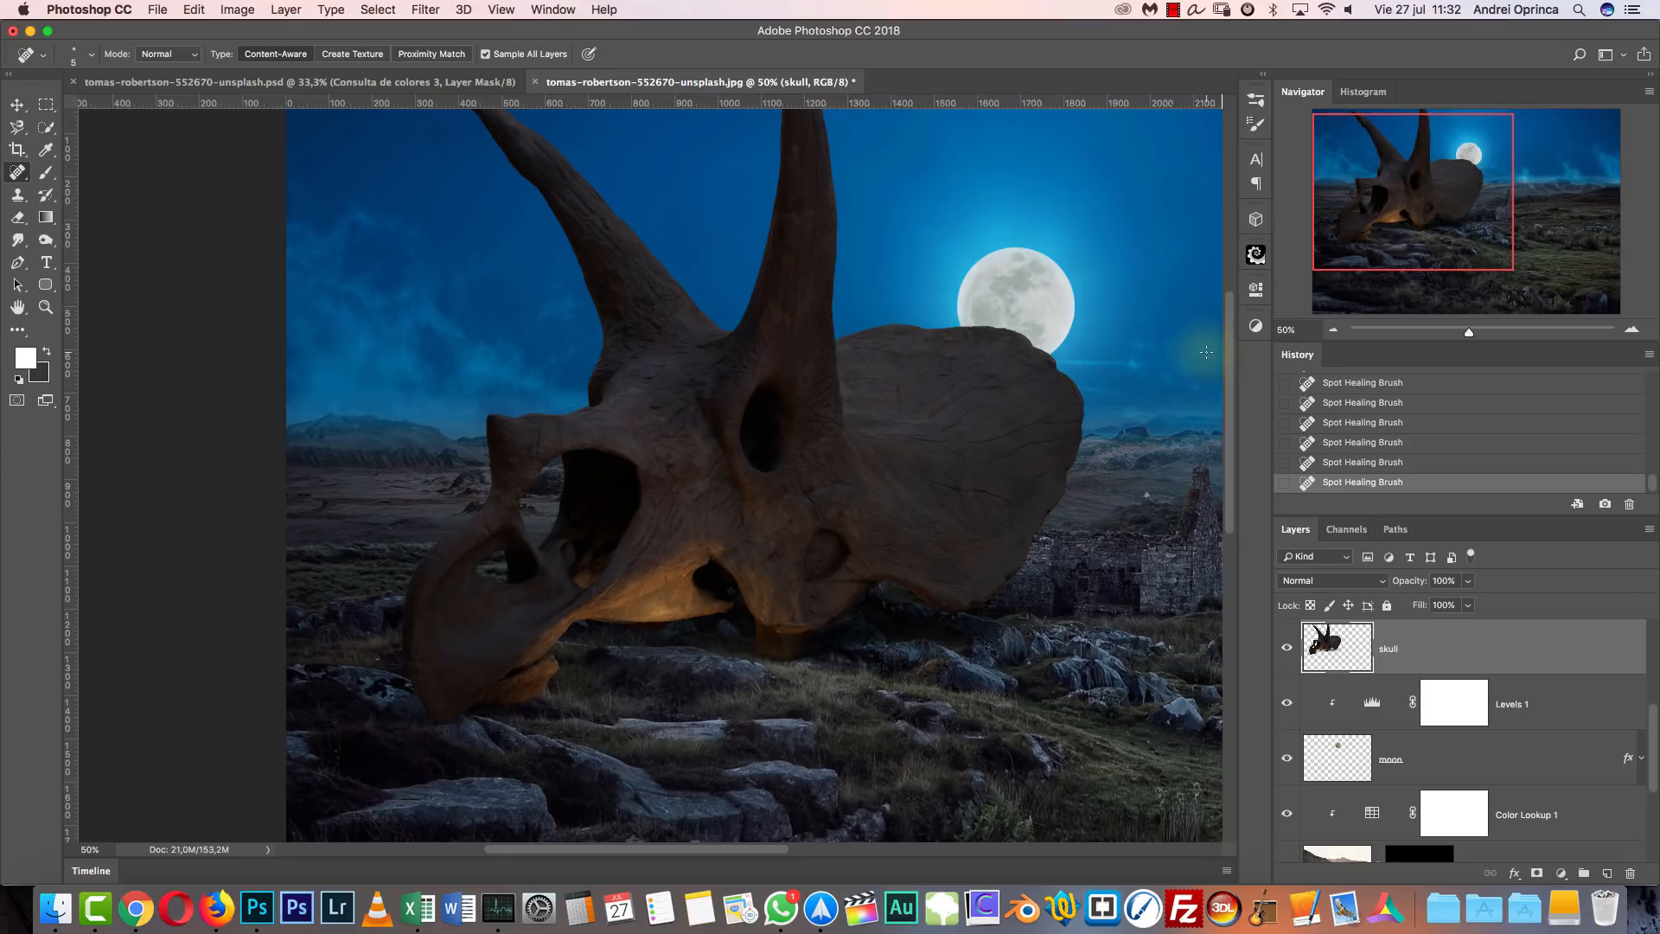
click(1332, 330)
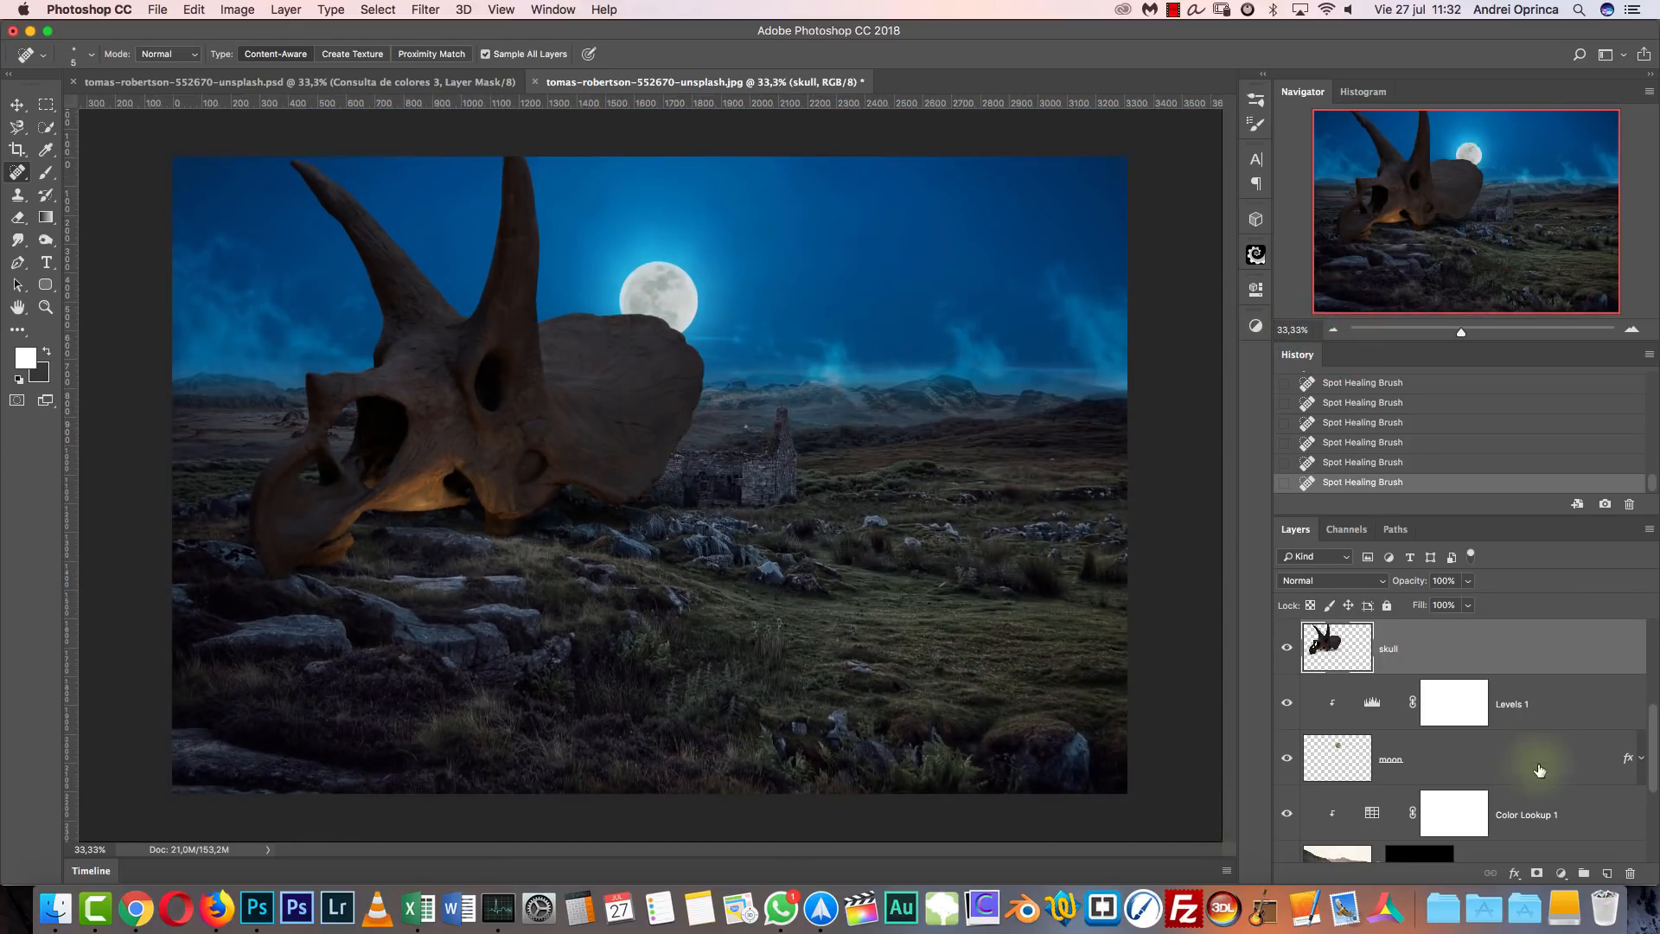
Add a Selective Color adjustment layer above the skull, set cyan to 4% for the Neutrals, and compare with the adjustment off.
click(1562, 873)
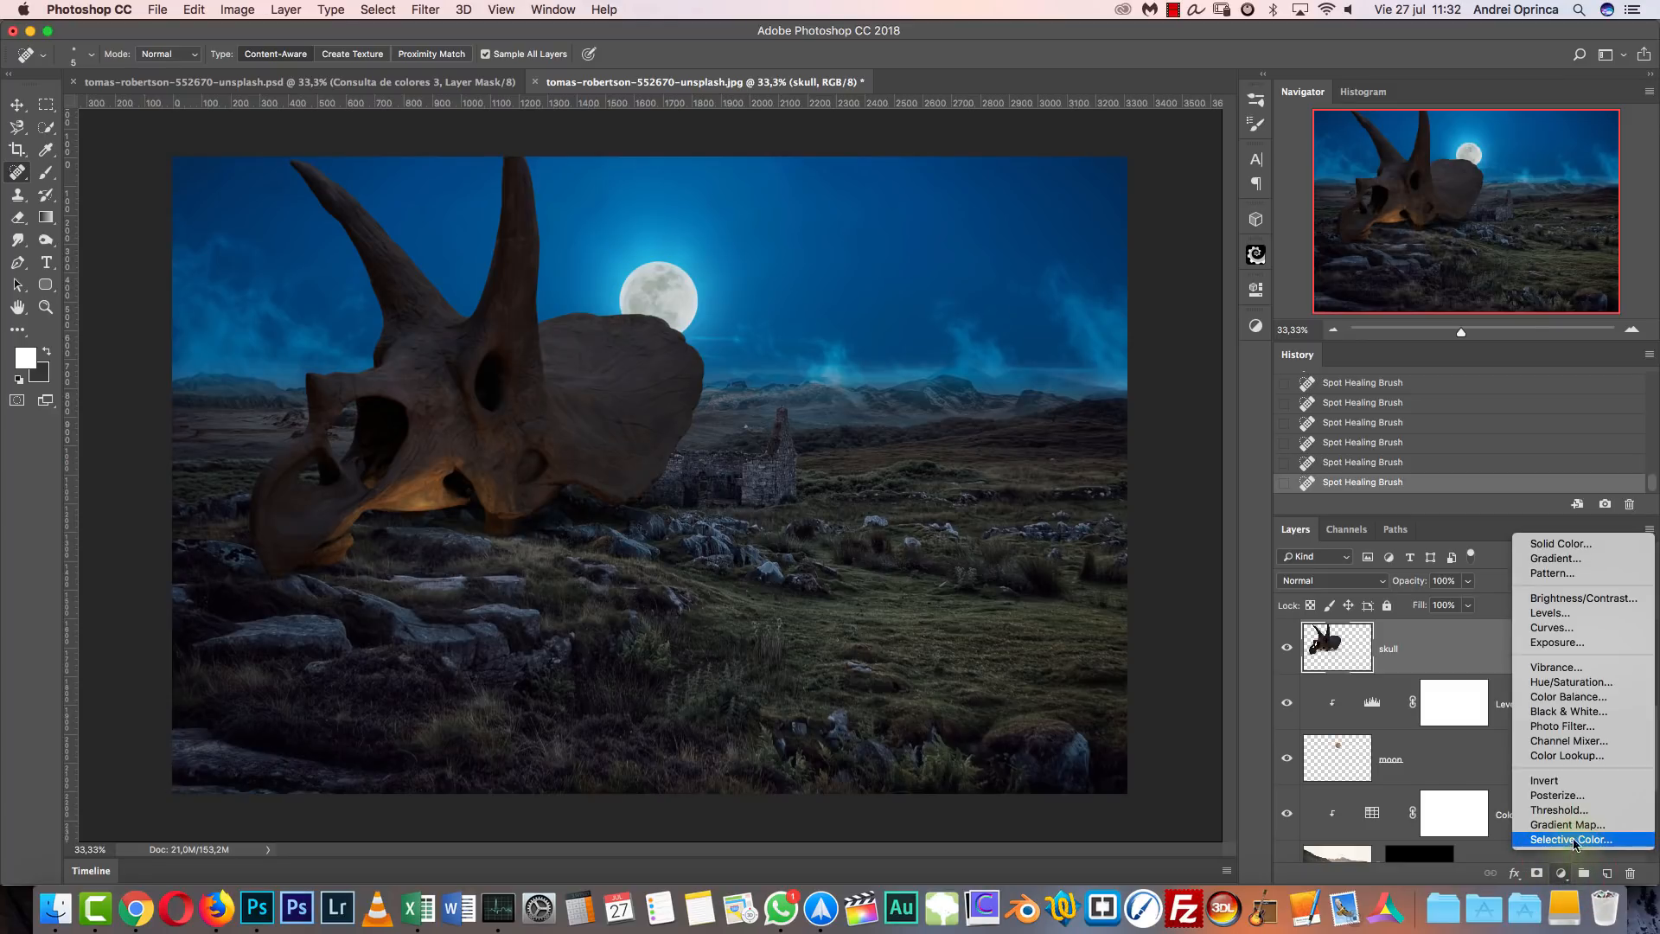
click(1572, 839)
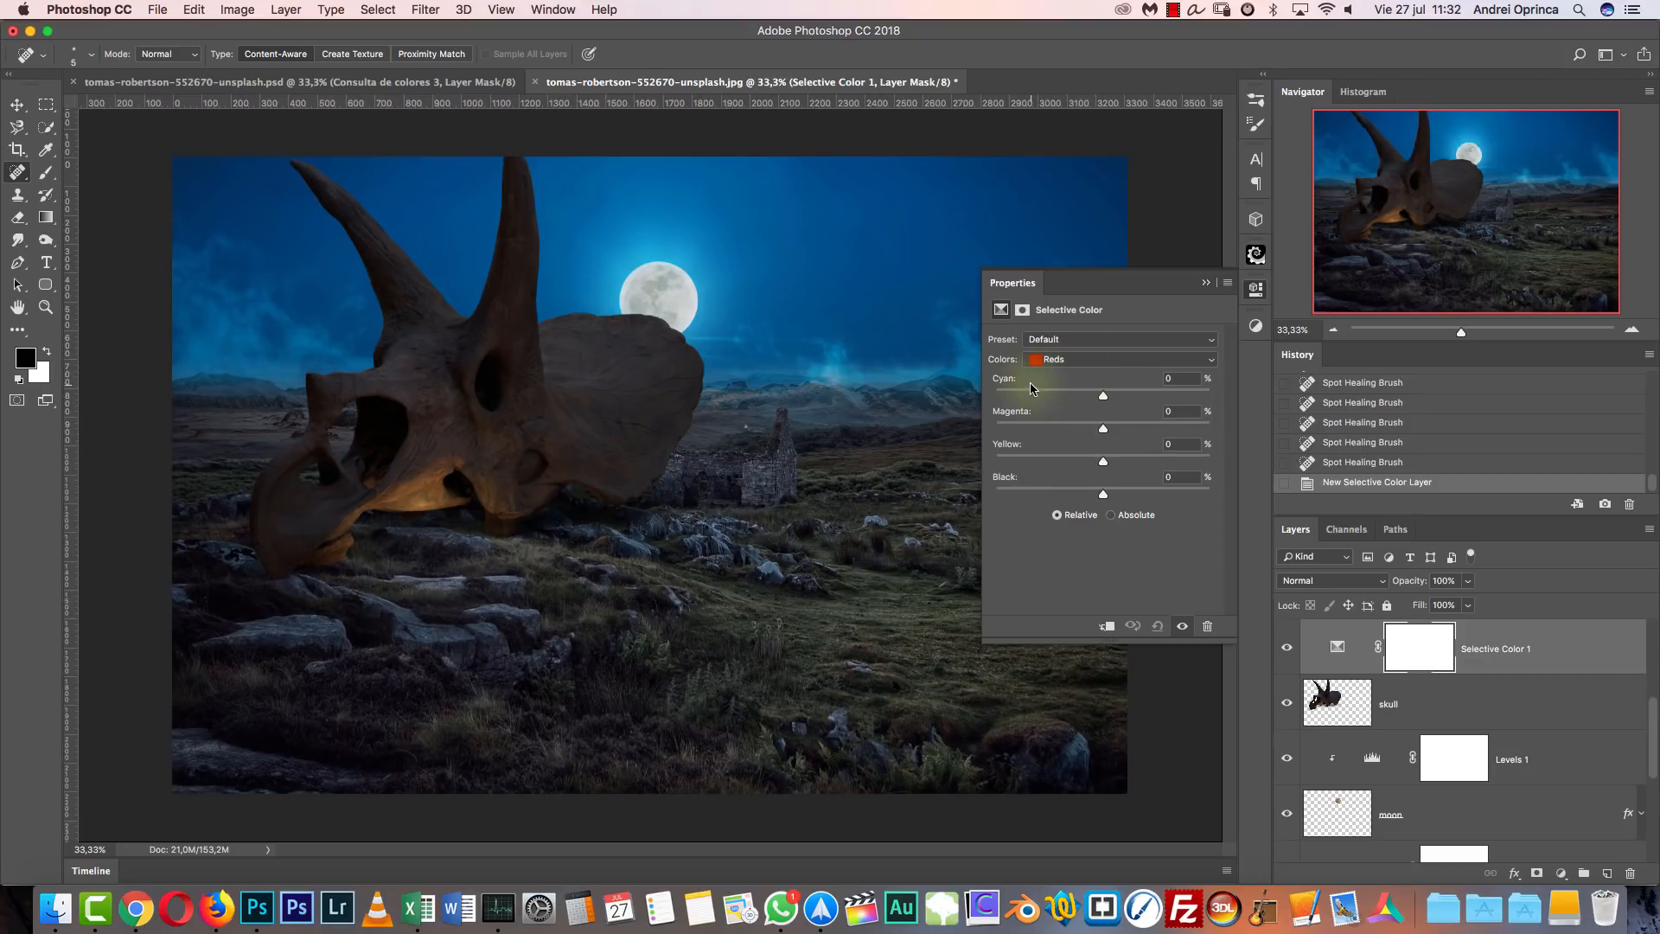
click(1063, 356)
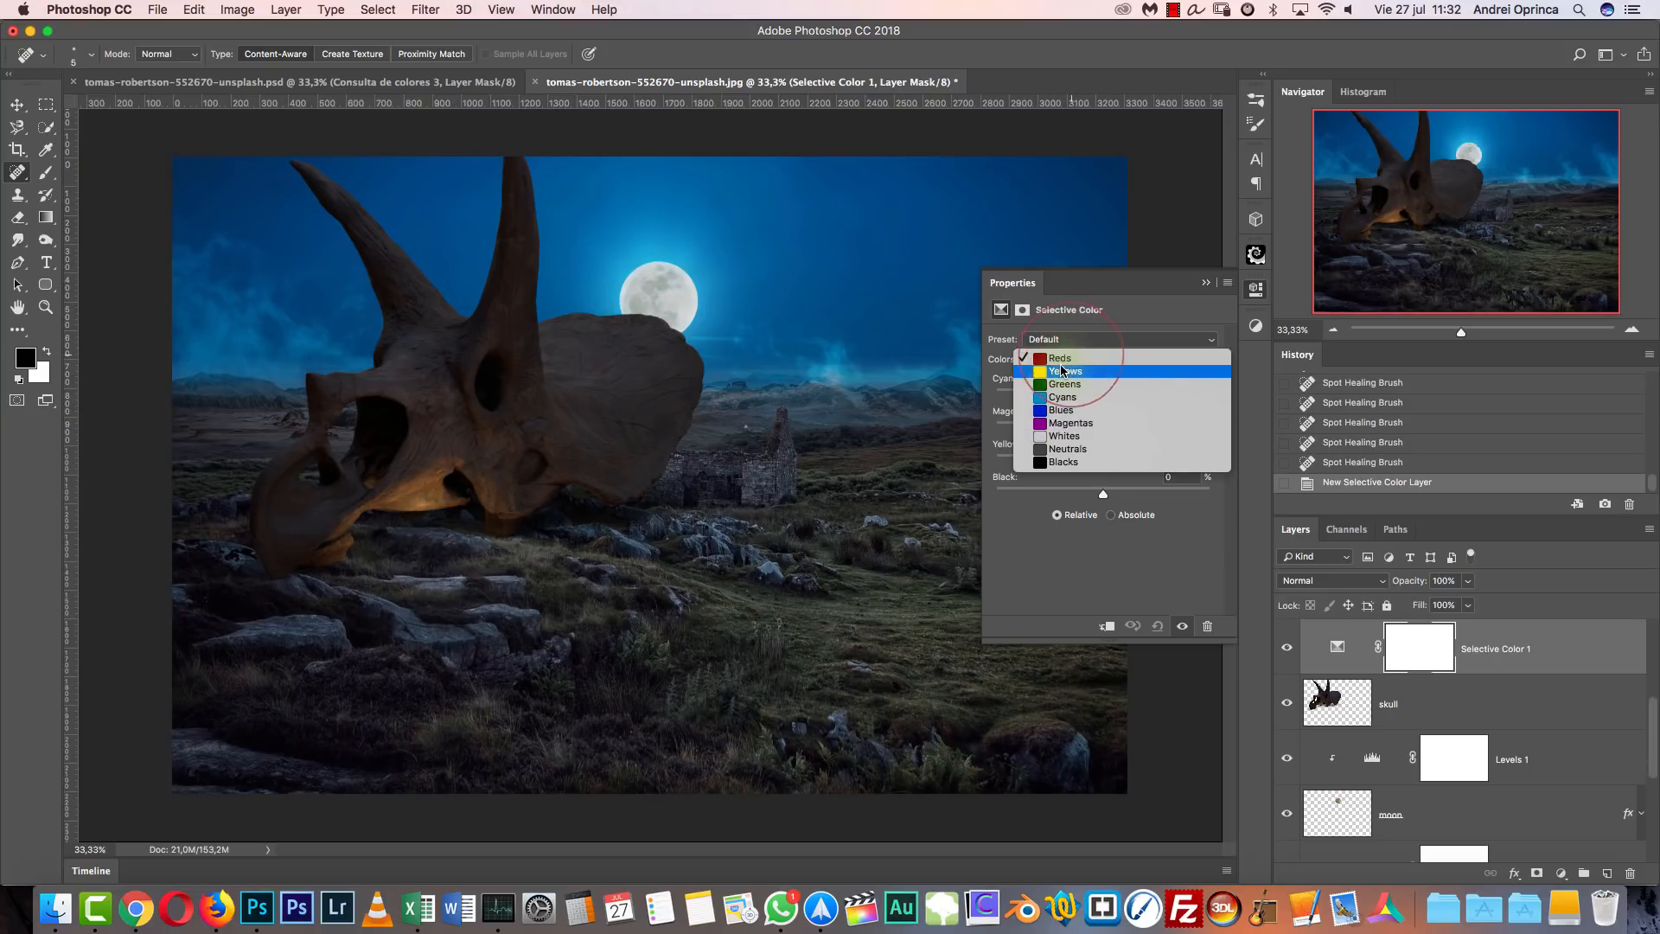
click(1052, 450)
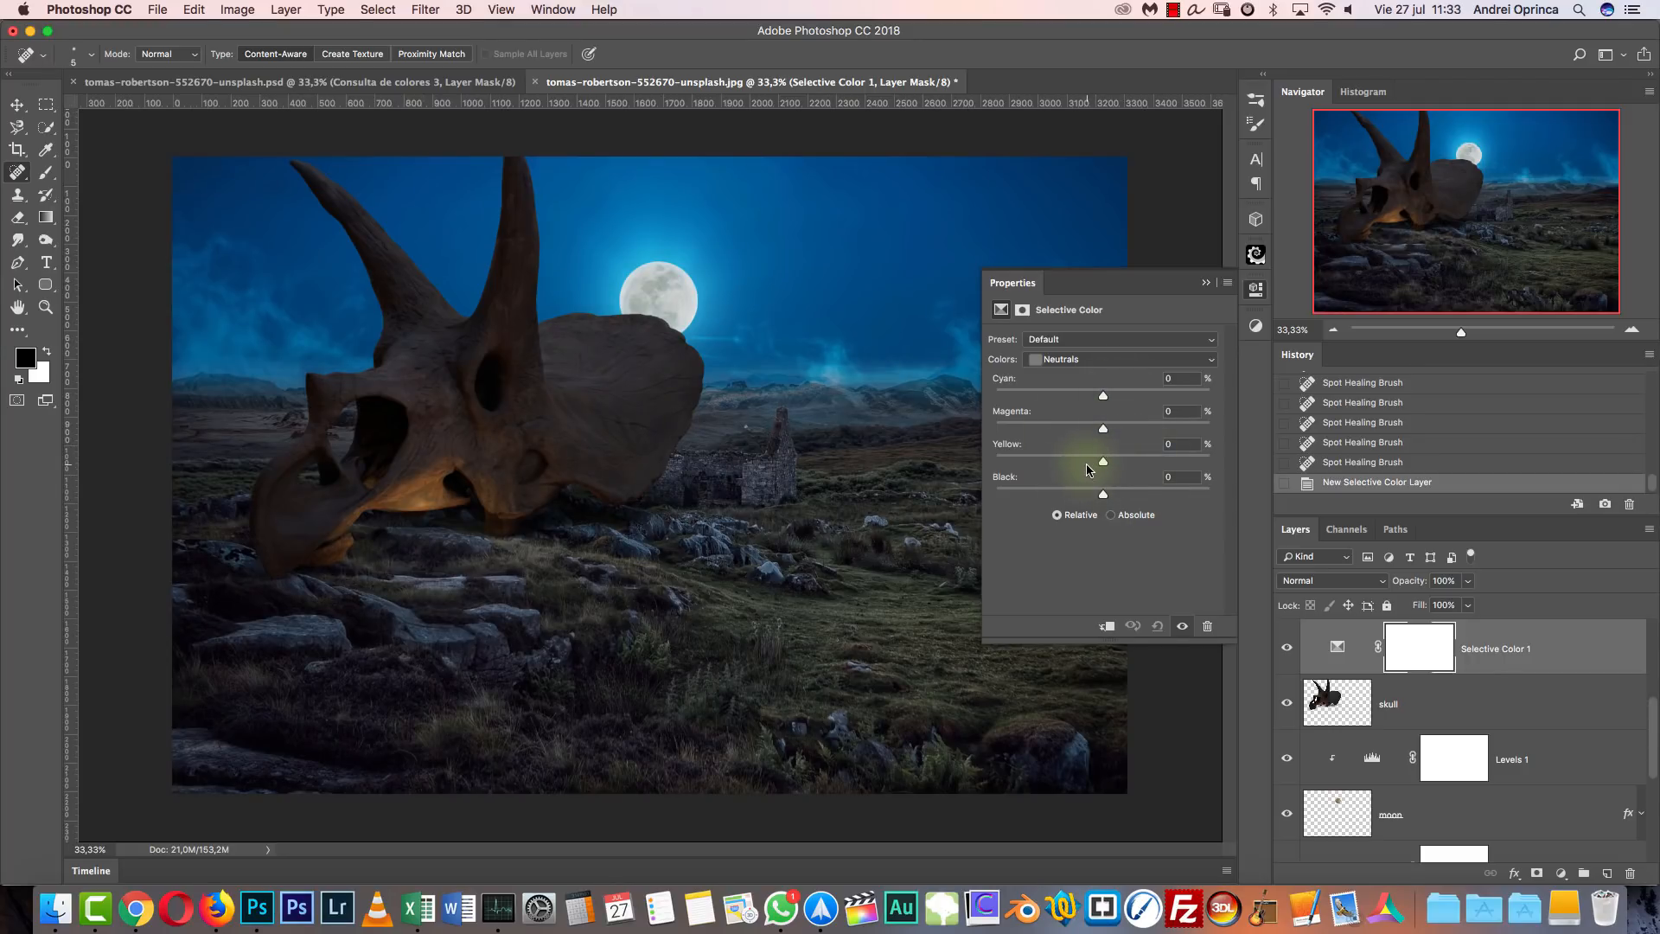
click(1178, 378)
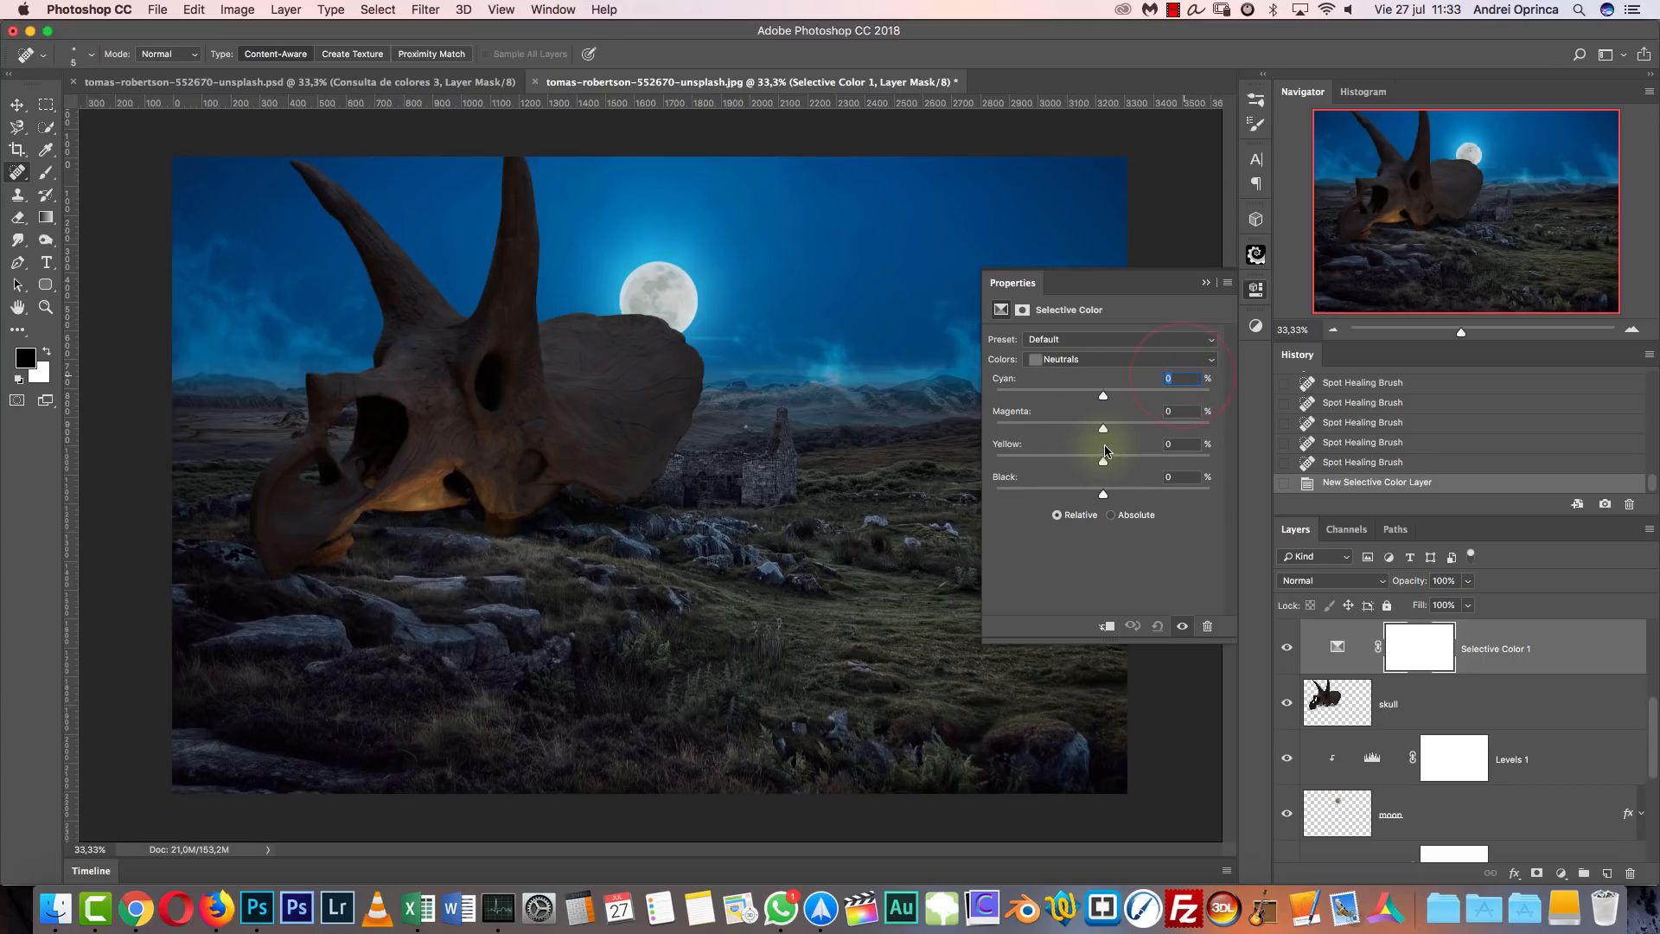
text(4)
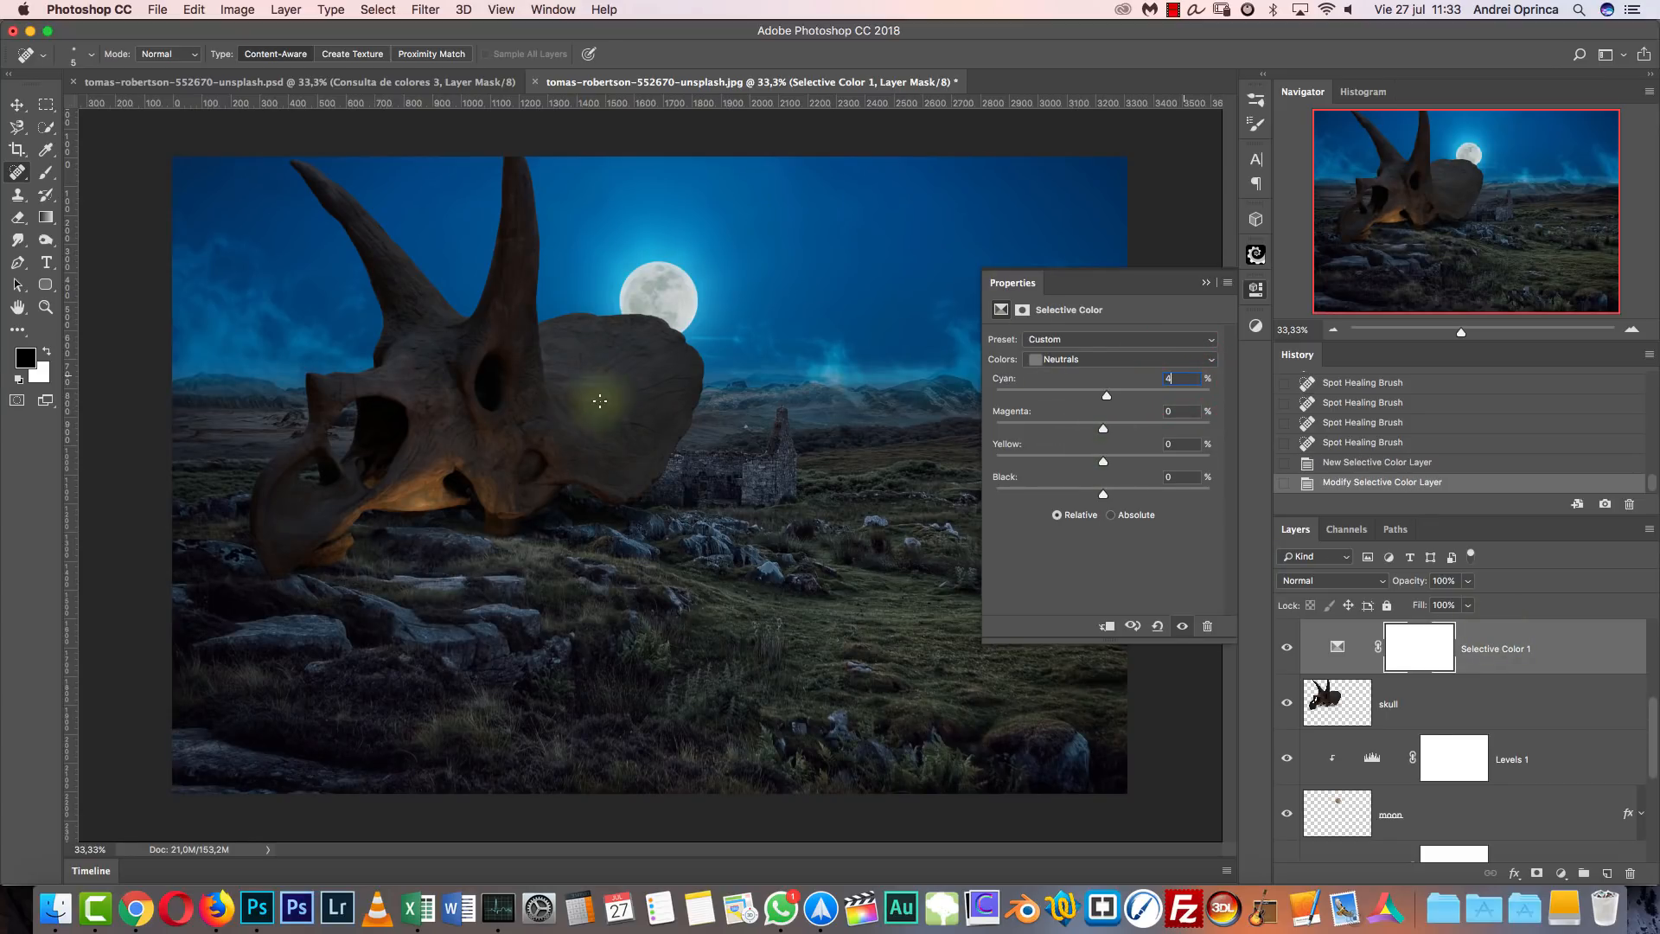
click(1288, 649)
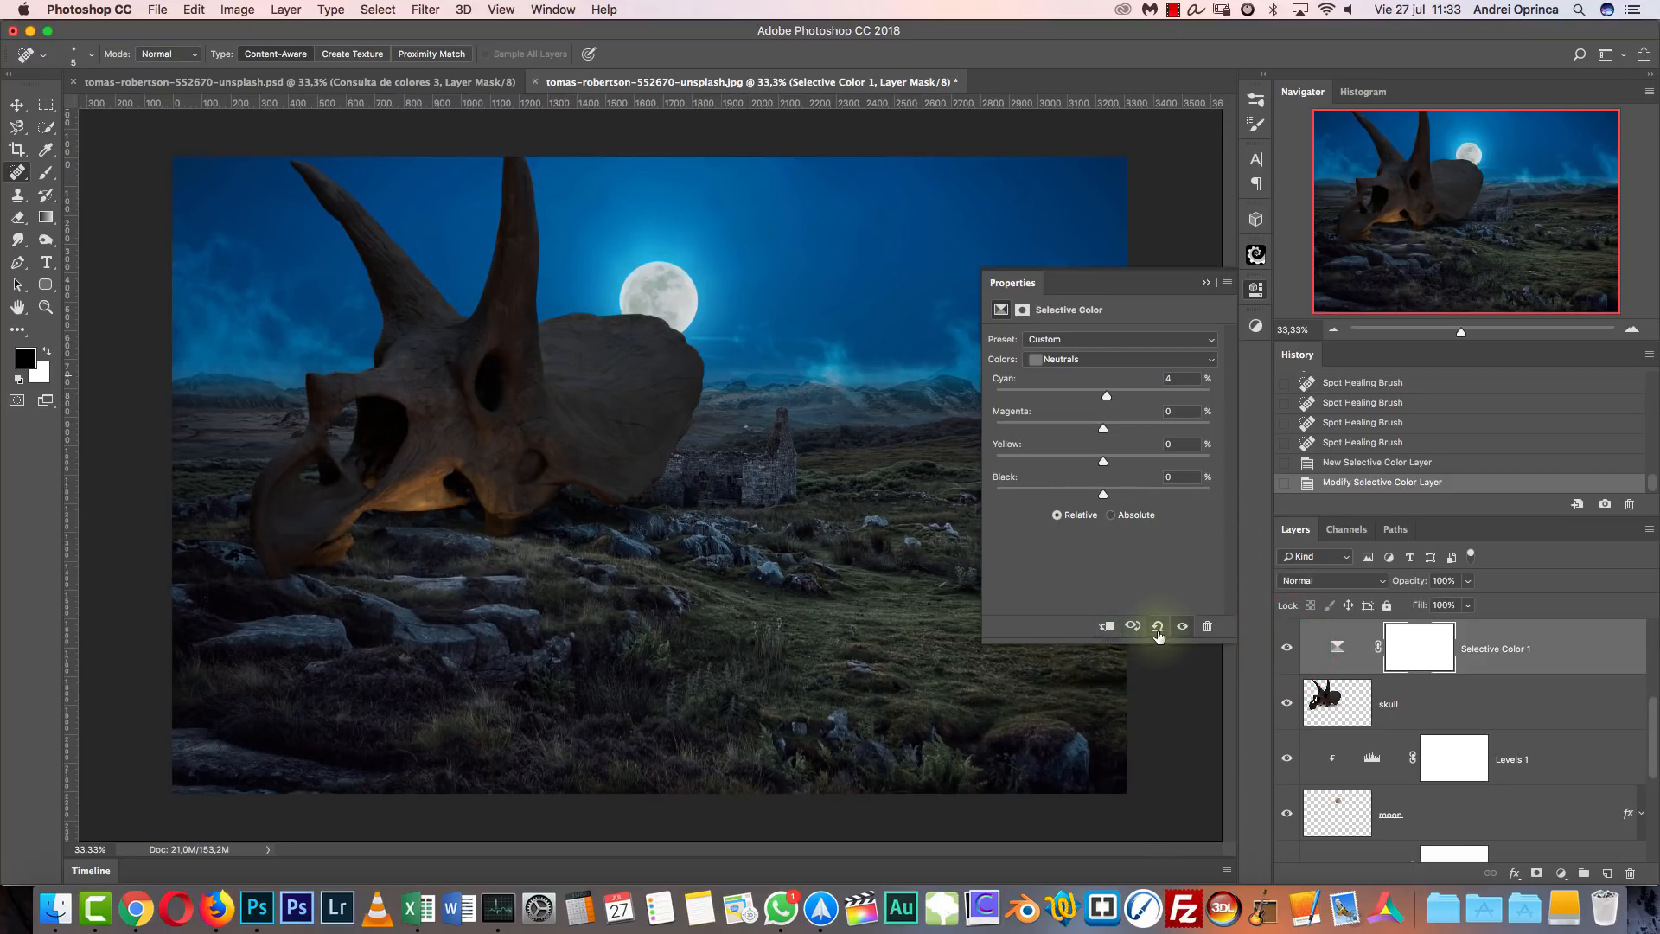
click(1185, 627)
Set the Neutrals to magenta -6%, yellow -10% and black 16%, and clip the Selective Color adjustment to the skull layer.
key(super+1)
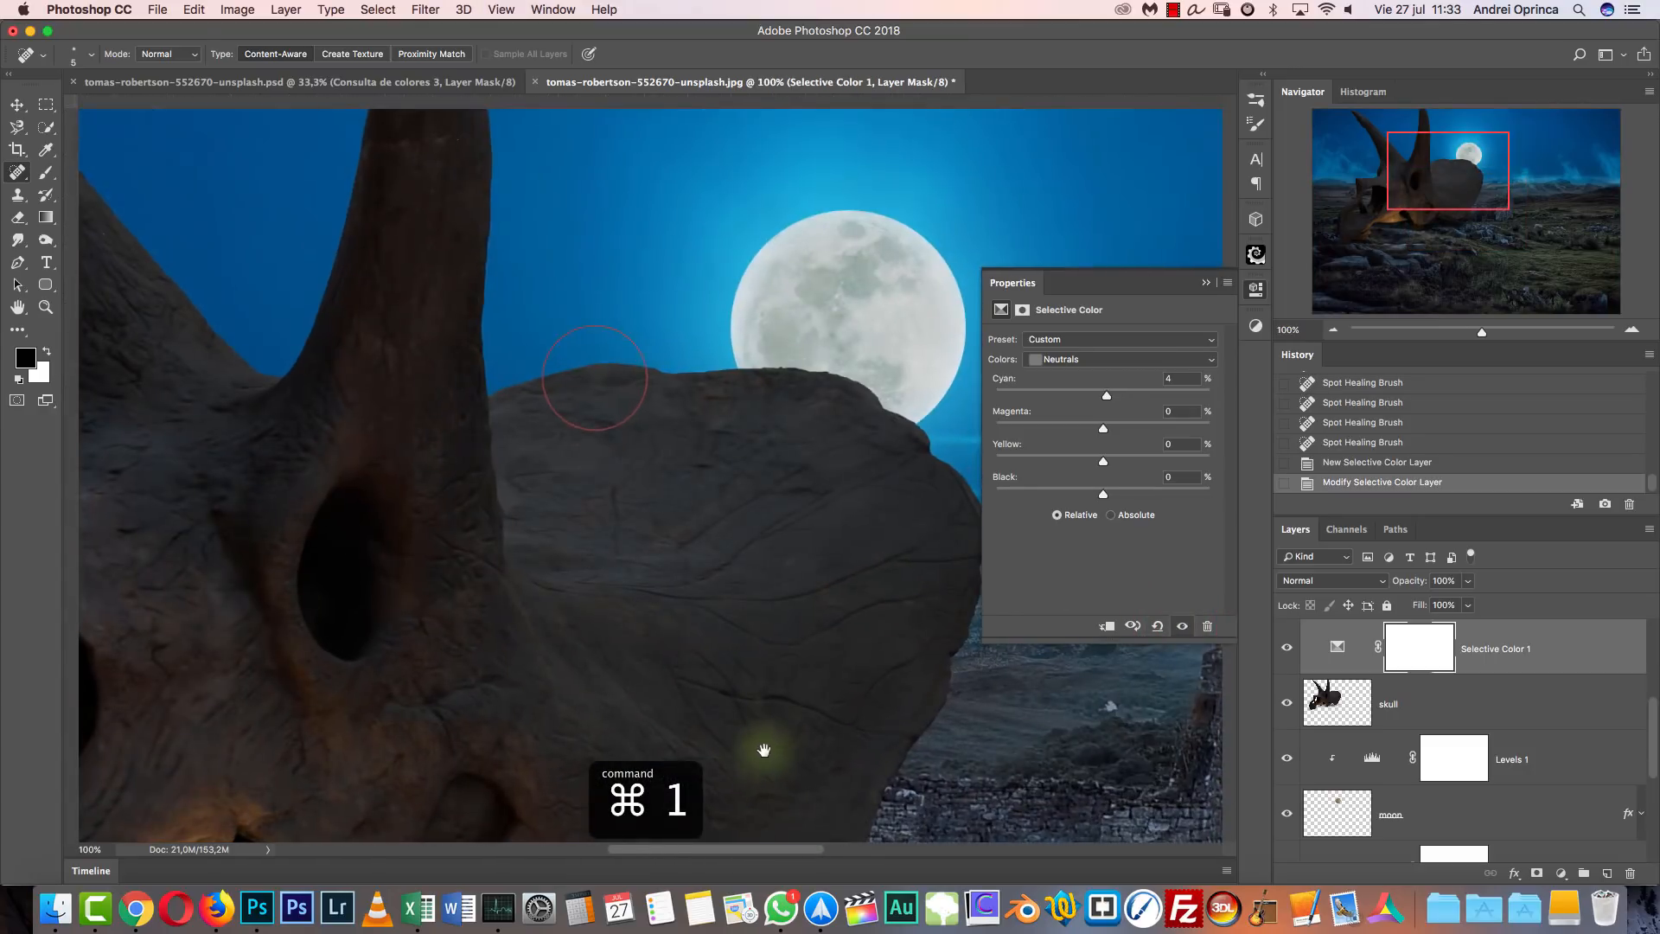
click(1185, 626)
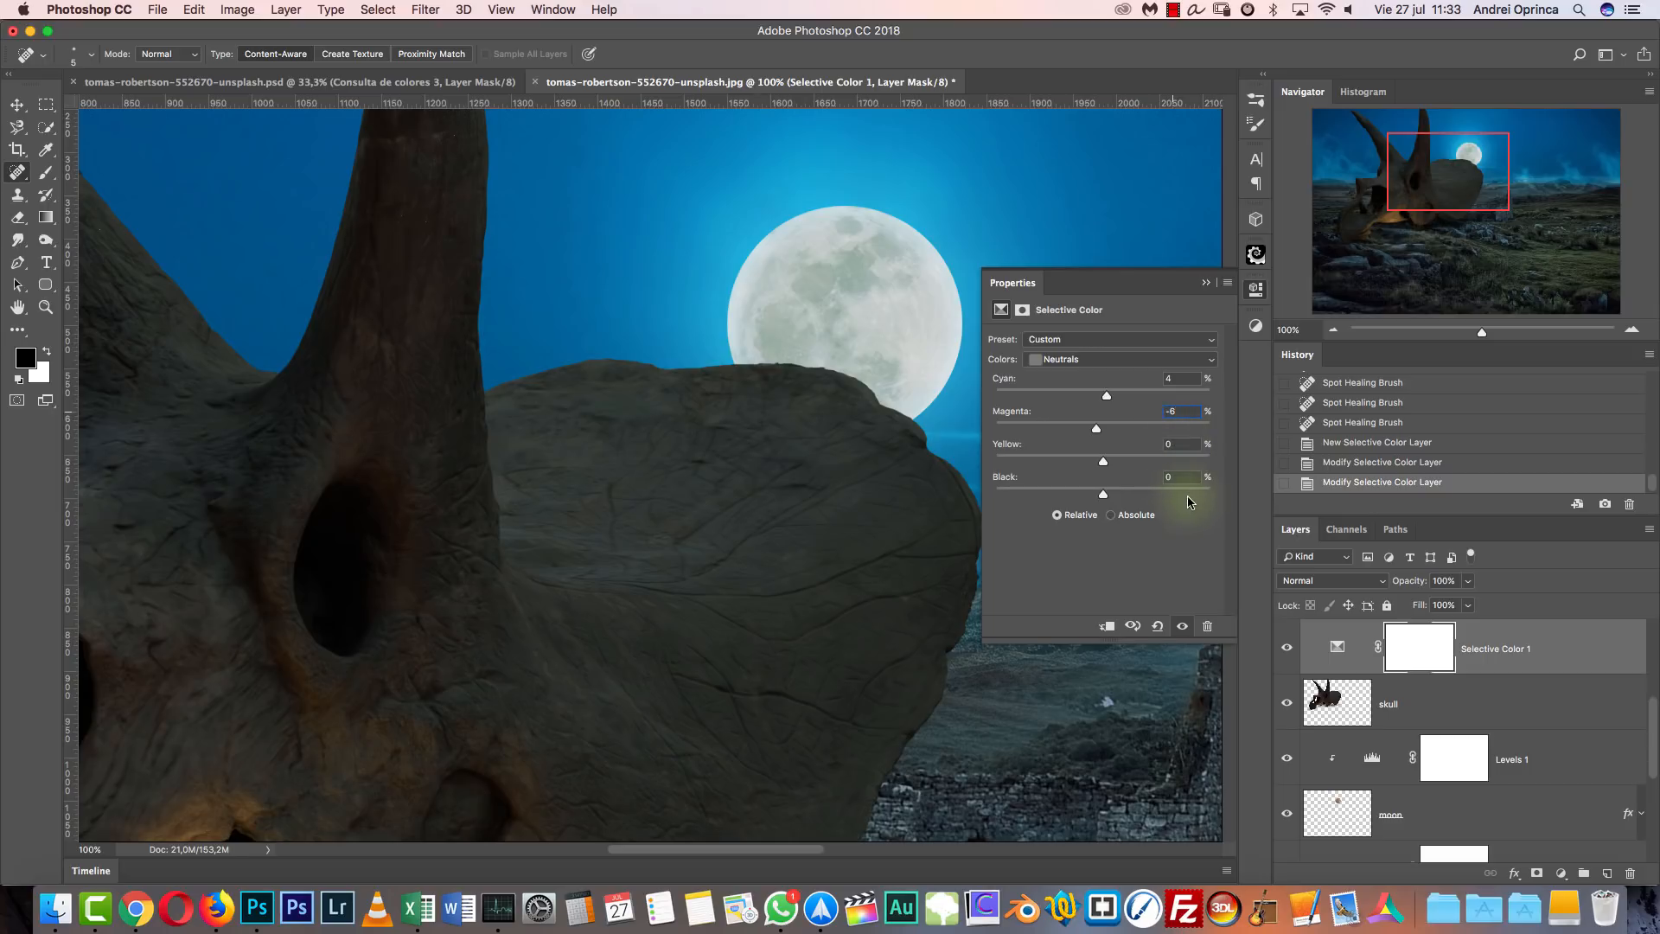
click(1107, 625)
click(1181, 443)
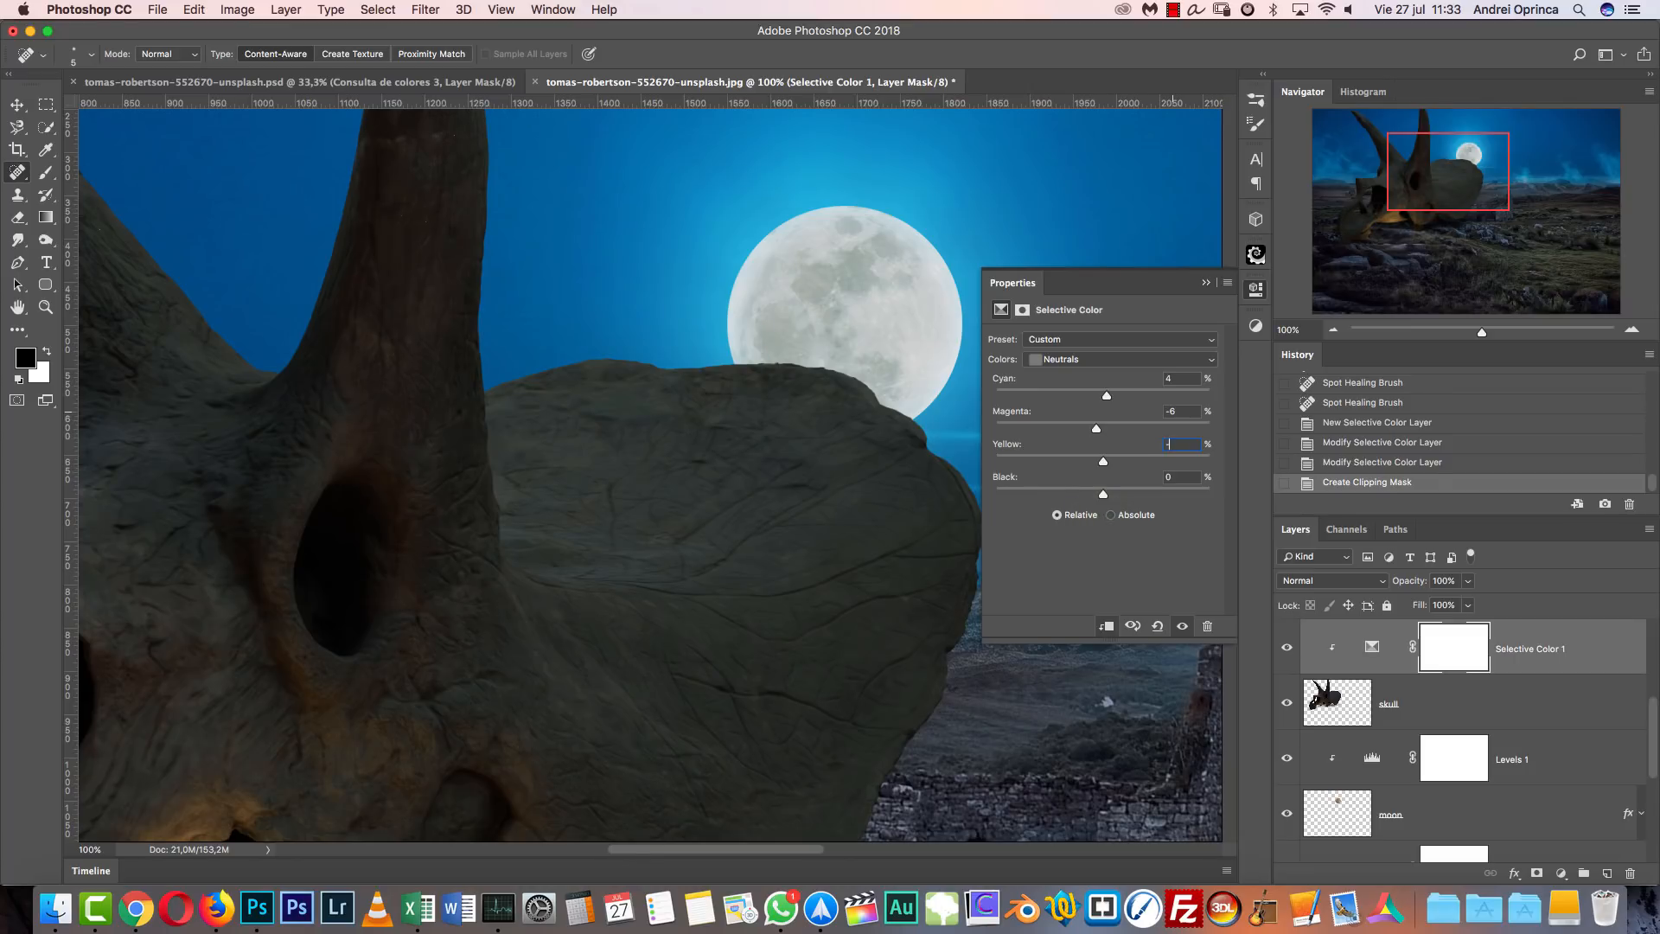
key(Tab)
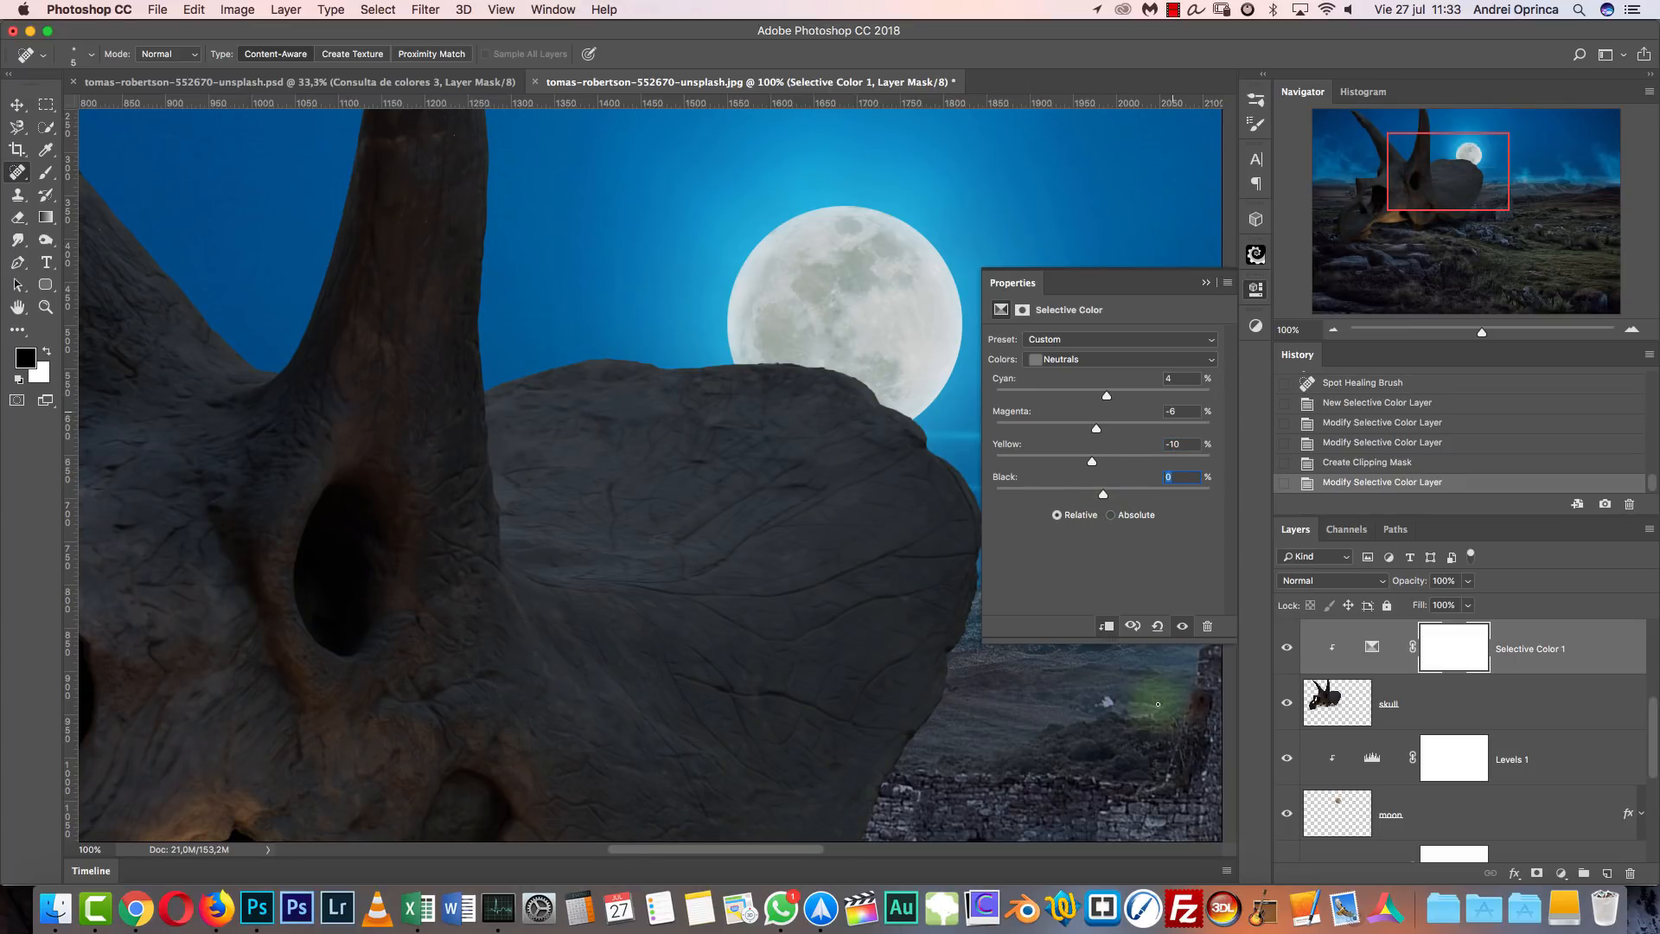
text(16)
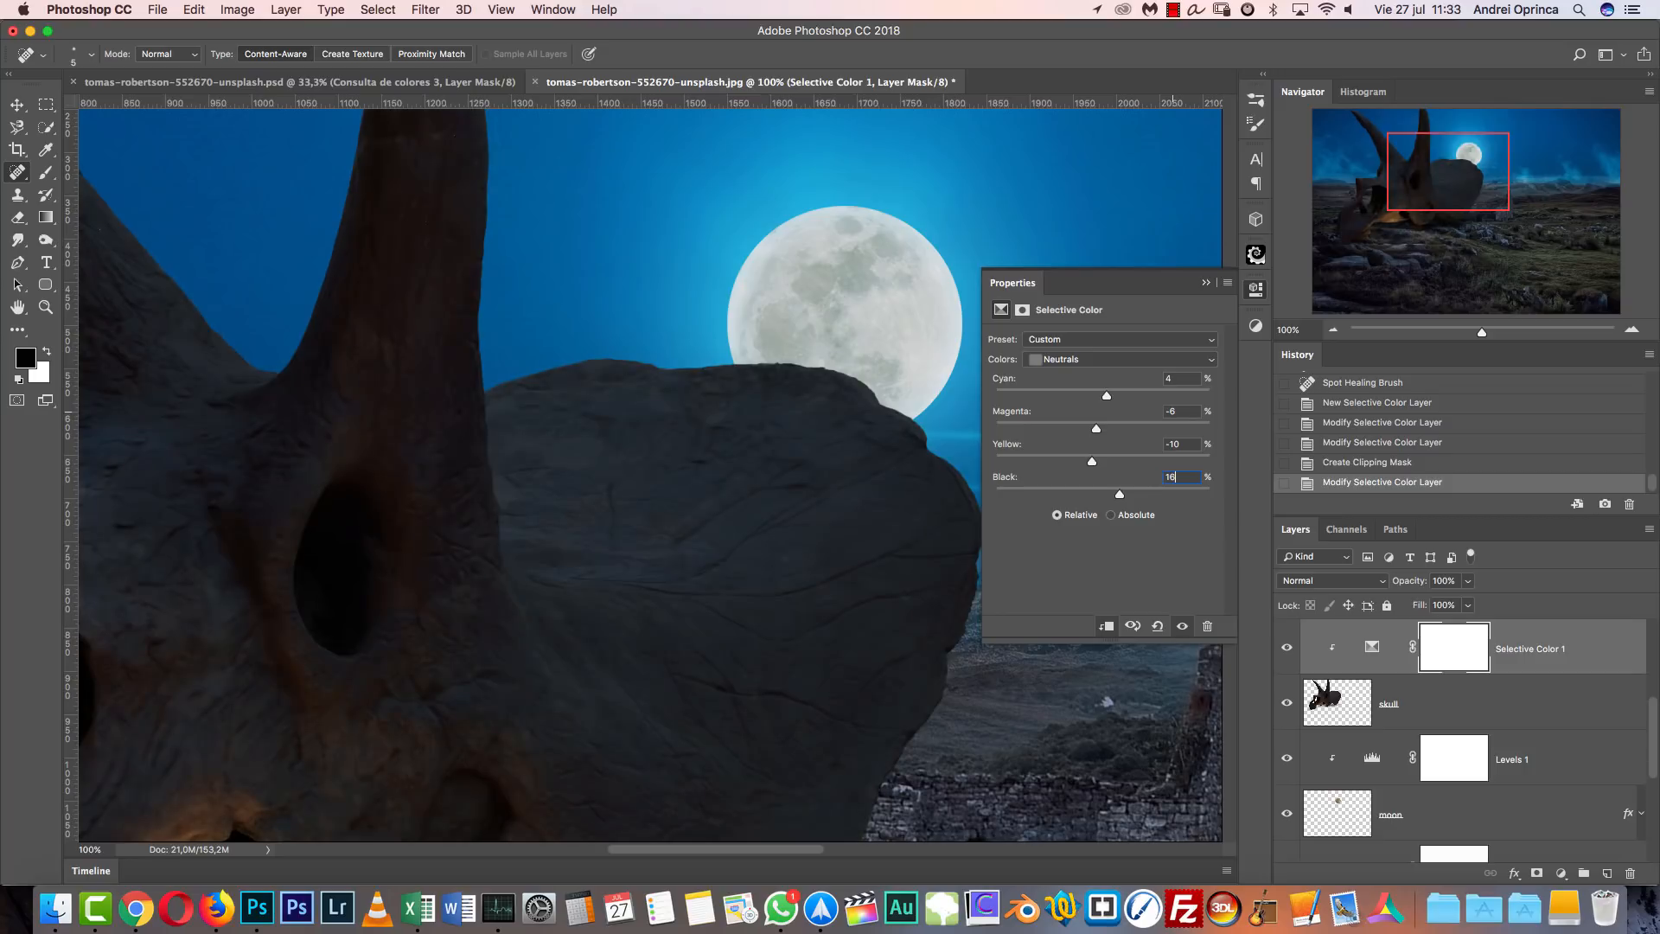
Compare the skull against the landscape with the Selective Color adjustment hidden and shown, and review the available color ranges.
click(1333, 330)
click(1334, 331)
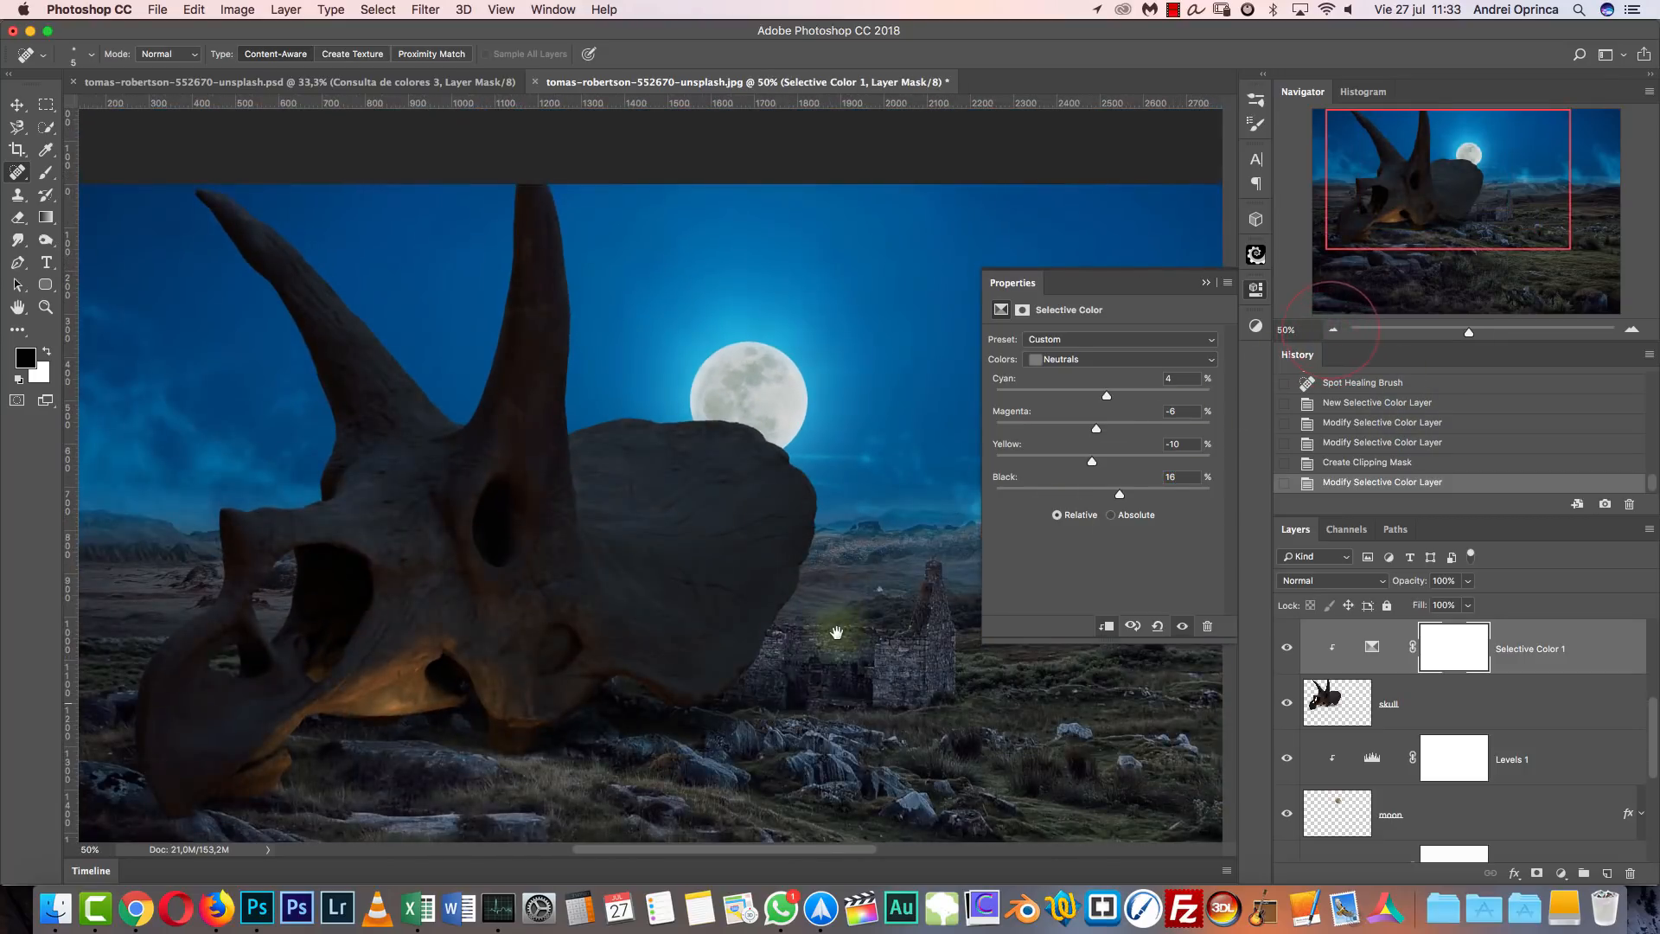
drag(827, 667, 953, 603)
key(super+r)
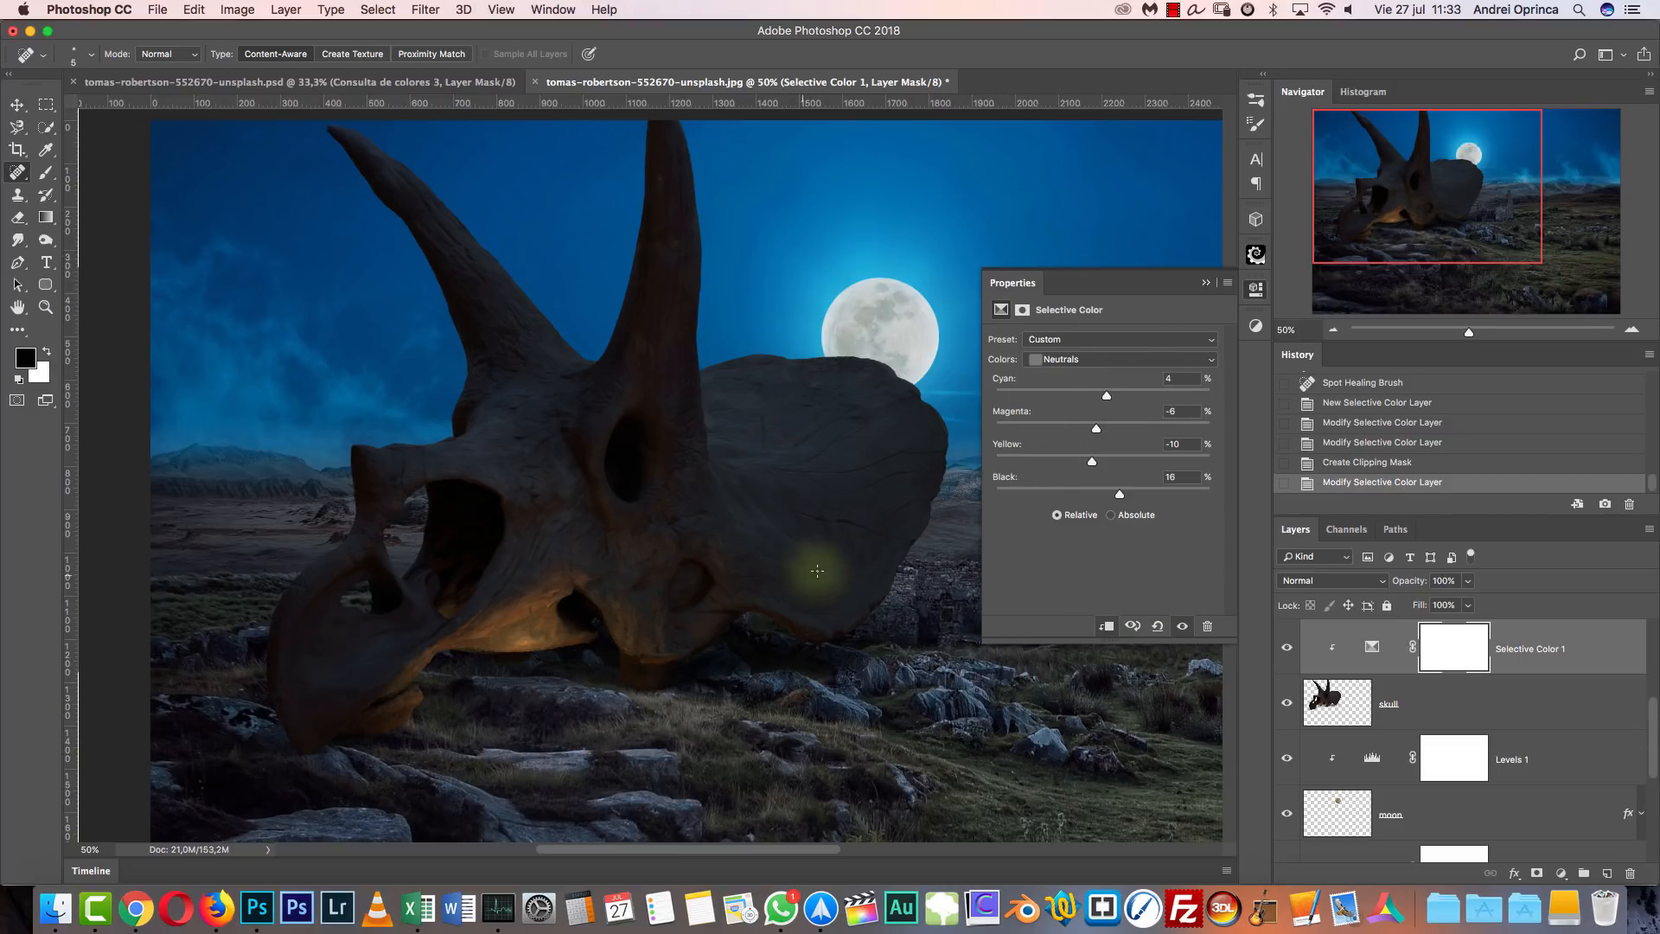
click(1081, 359)
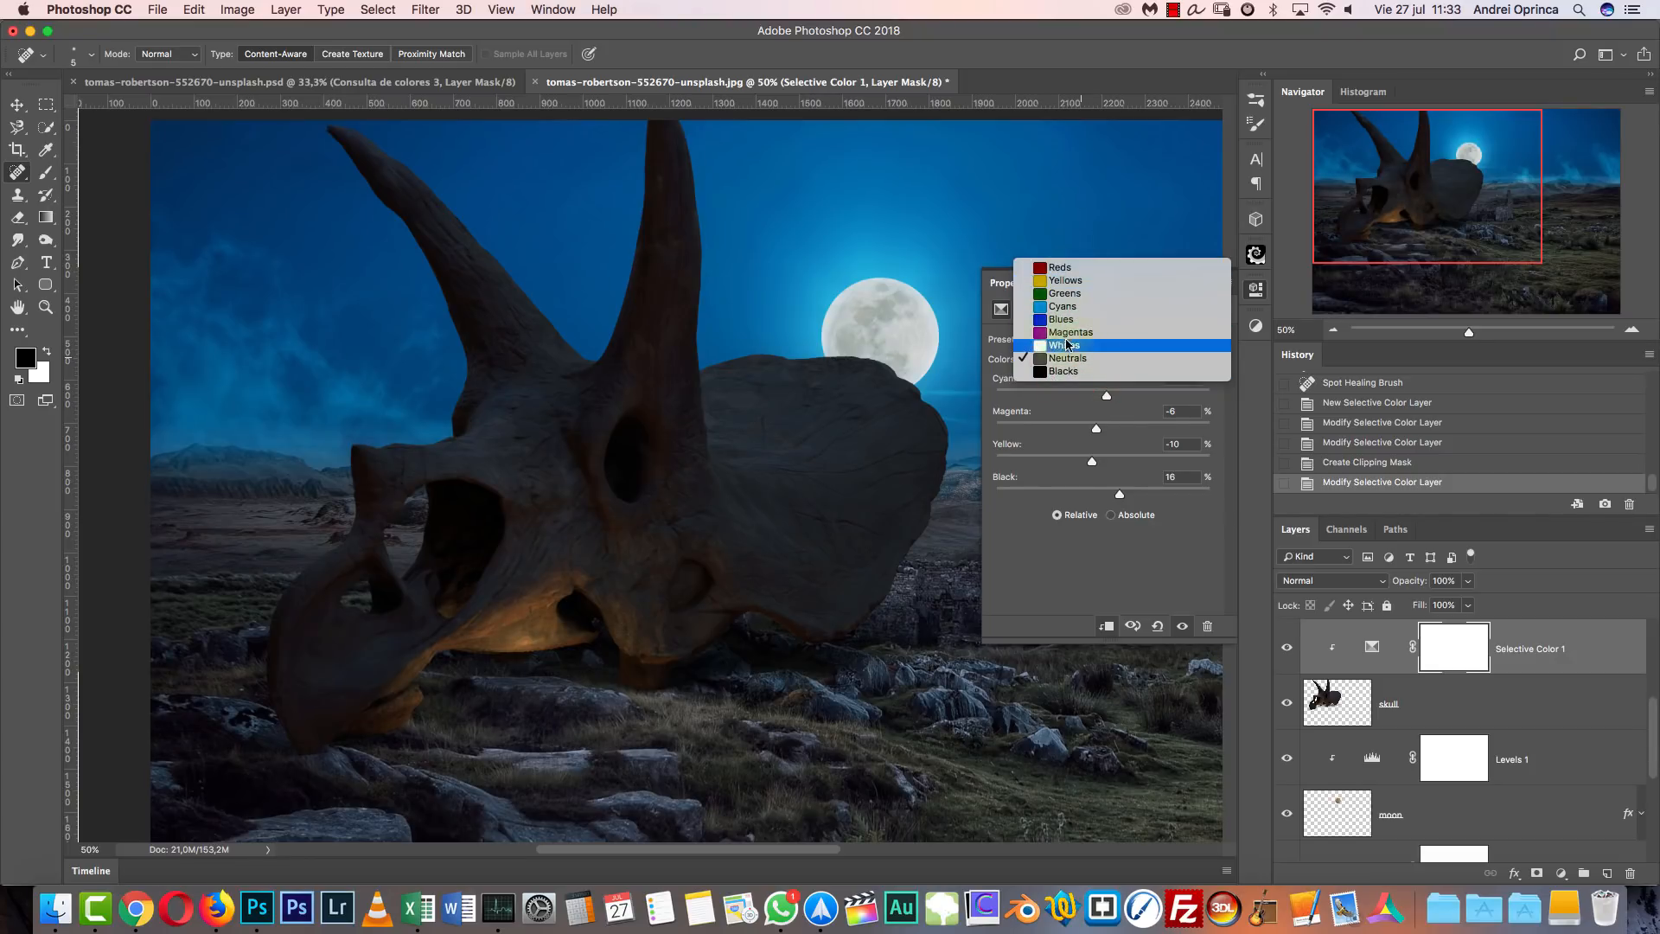
click(1196, 537)
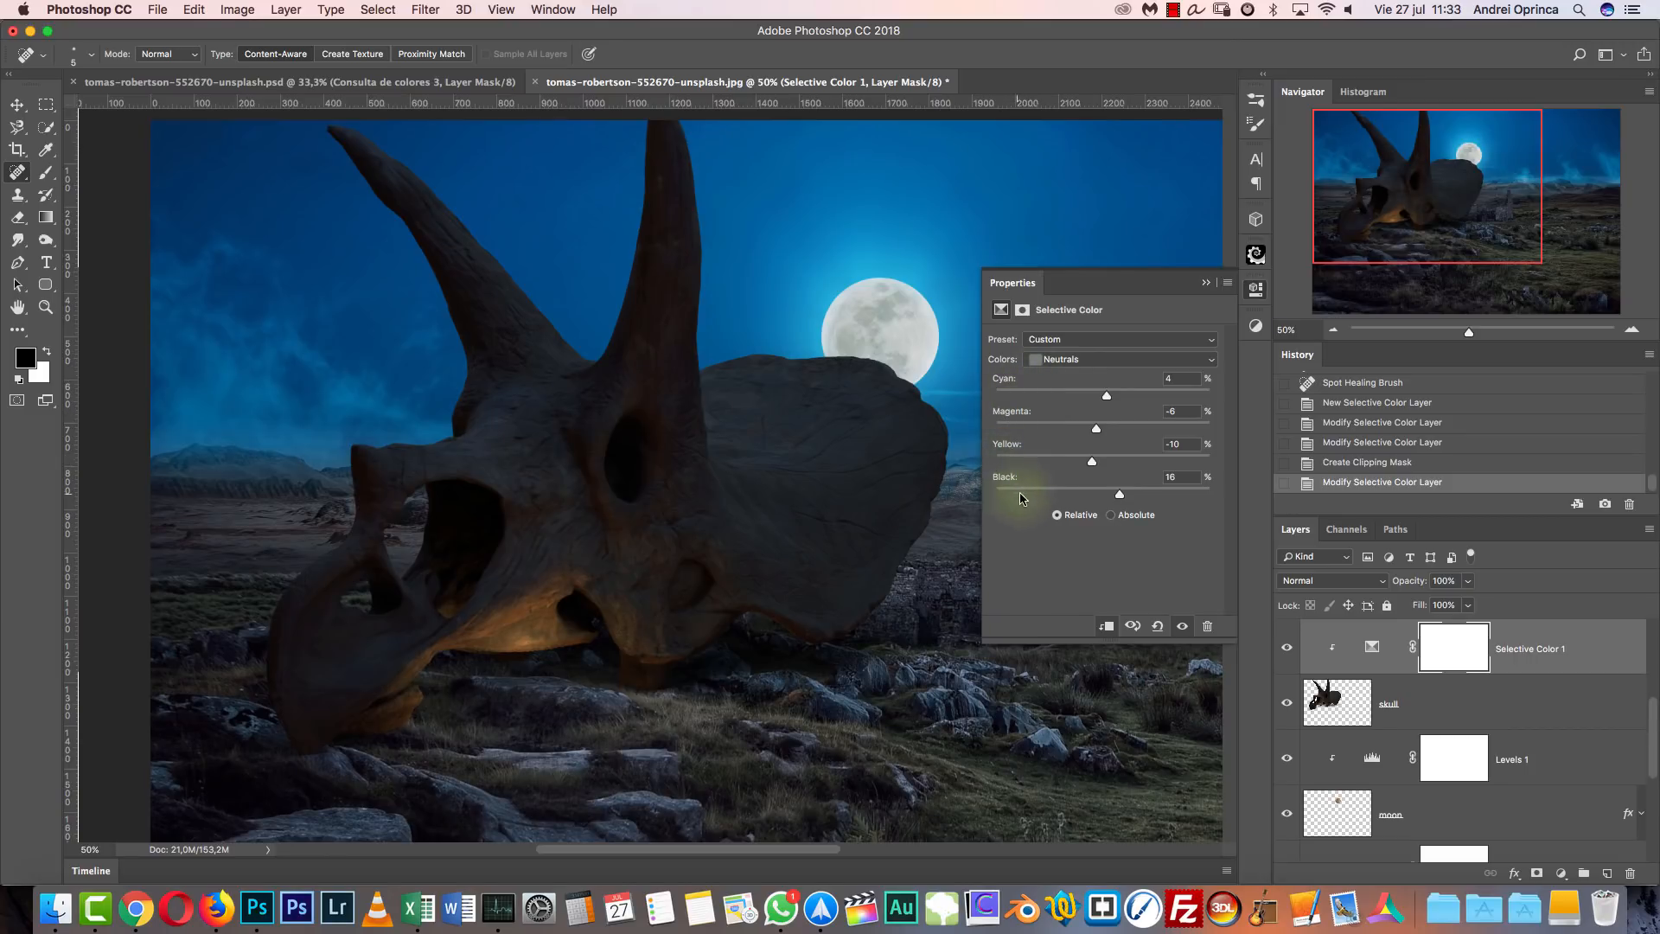
click(1077, 359)
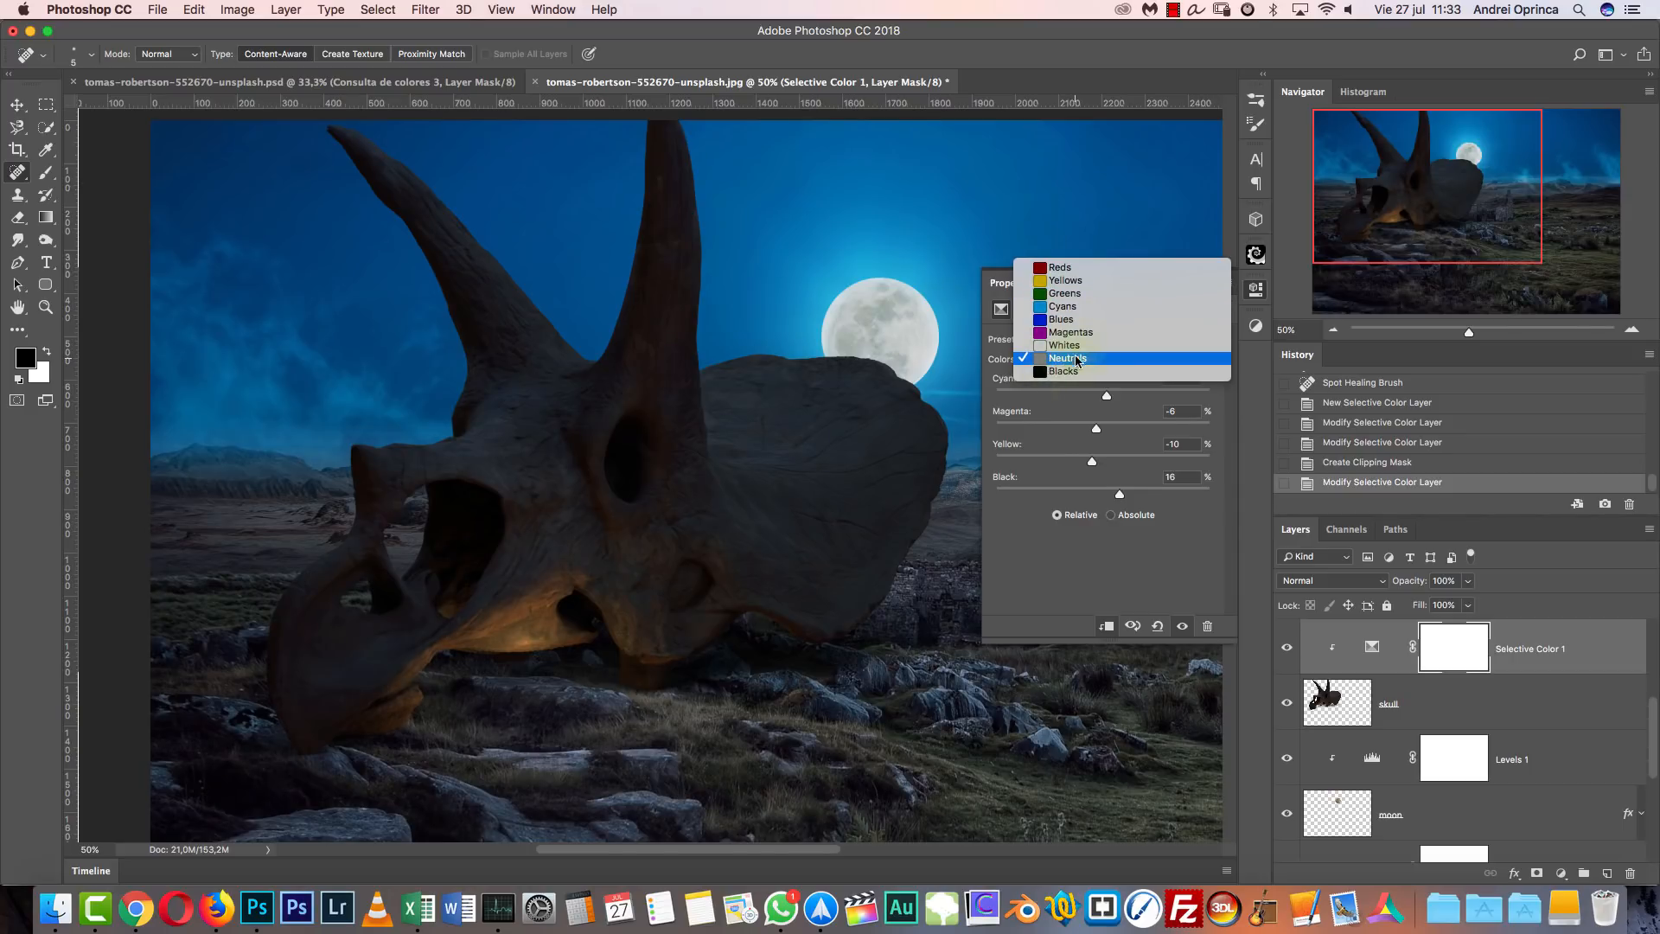
click(1293, 646)
click(1286, 654)
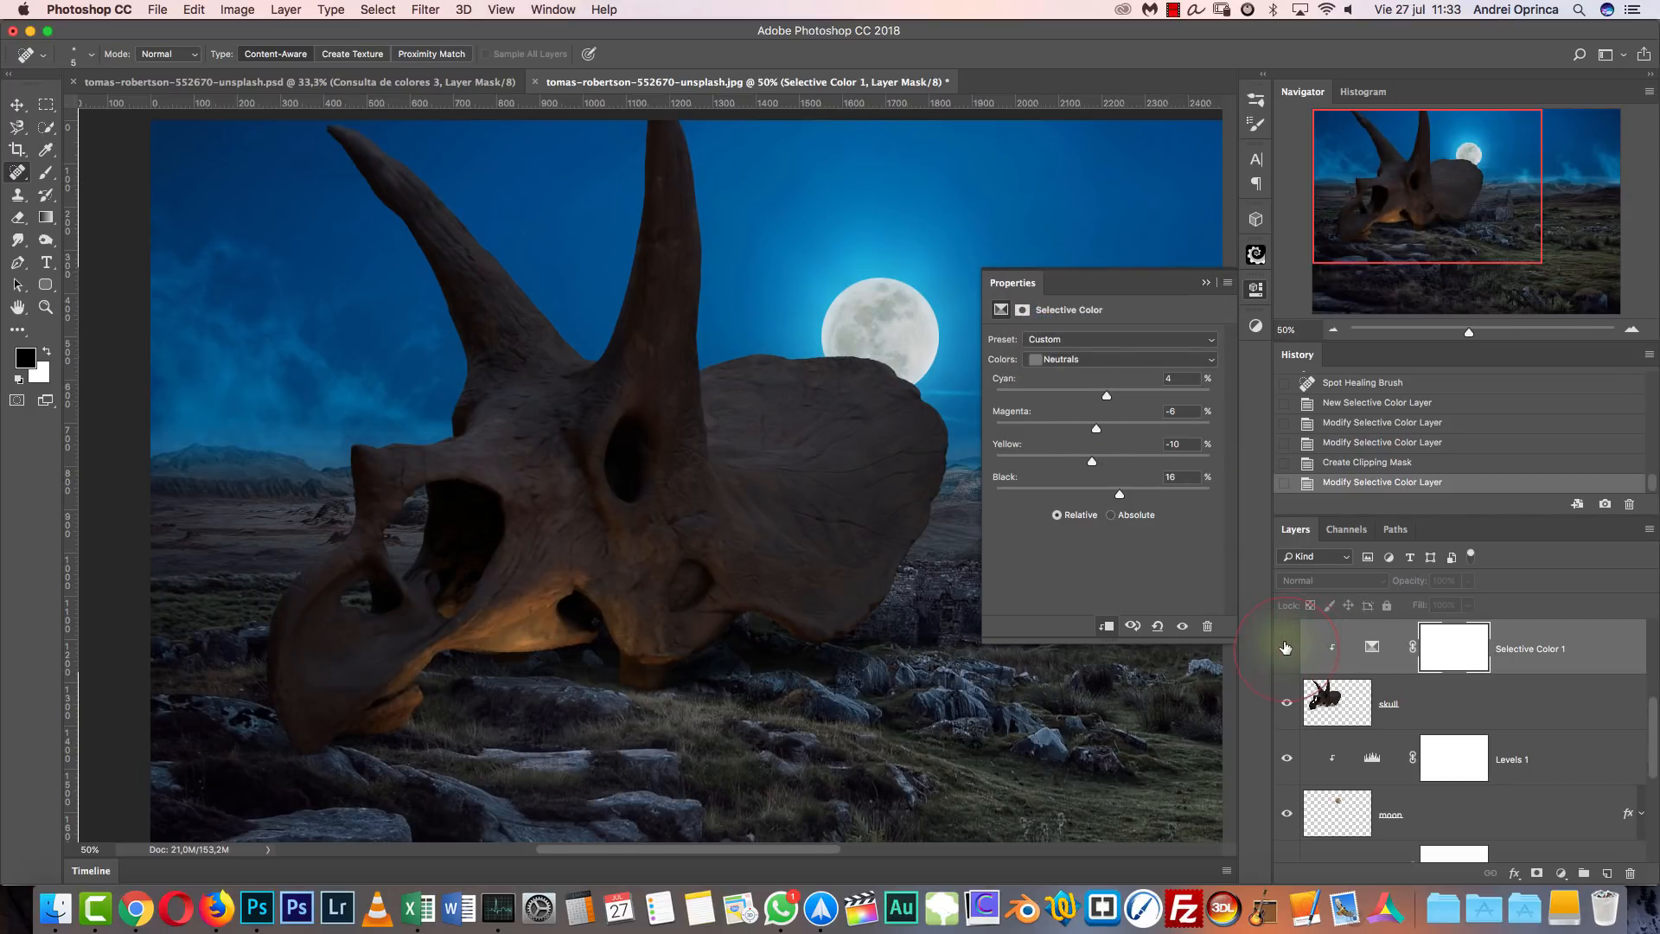
click(1287, 655)
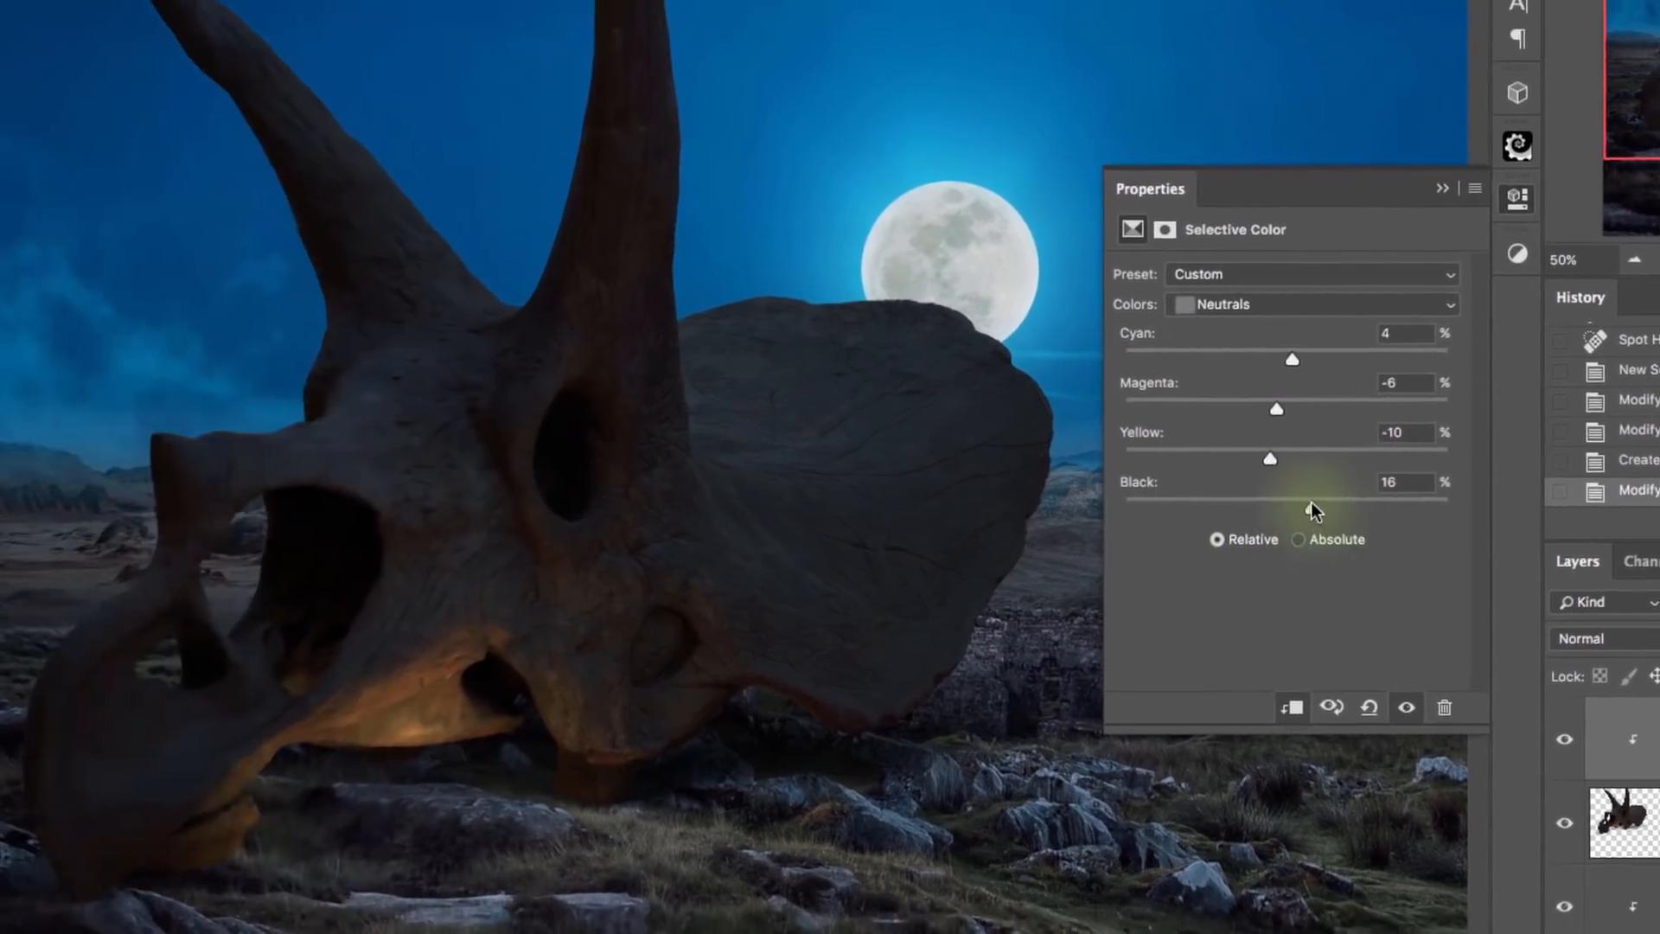
Try the Neutrals' black at +71% and -100% on the skull, and return it to 16%.
drag(795, 511, 892, 511)
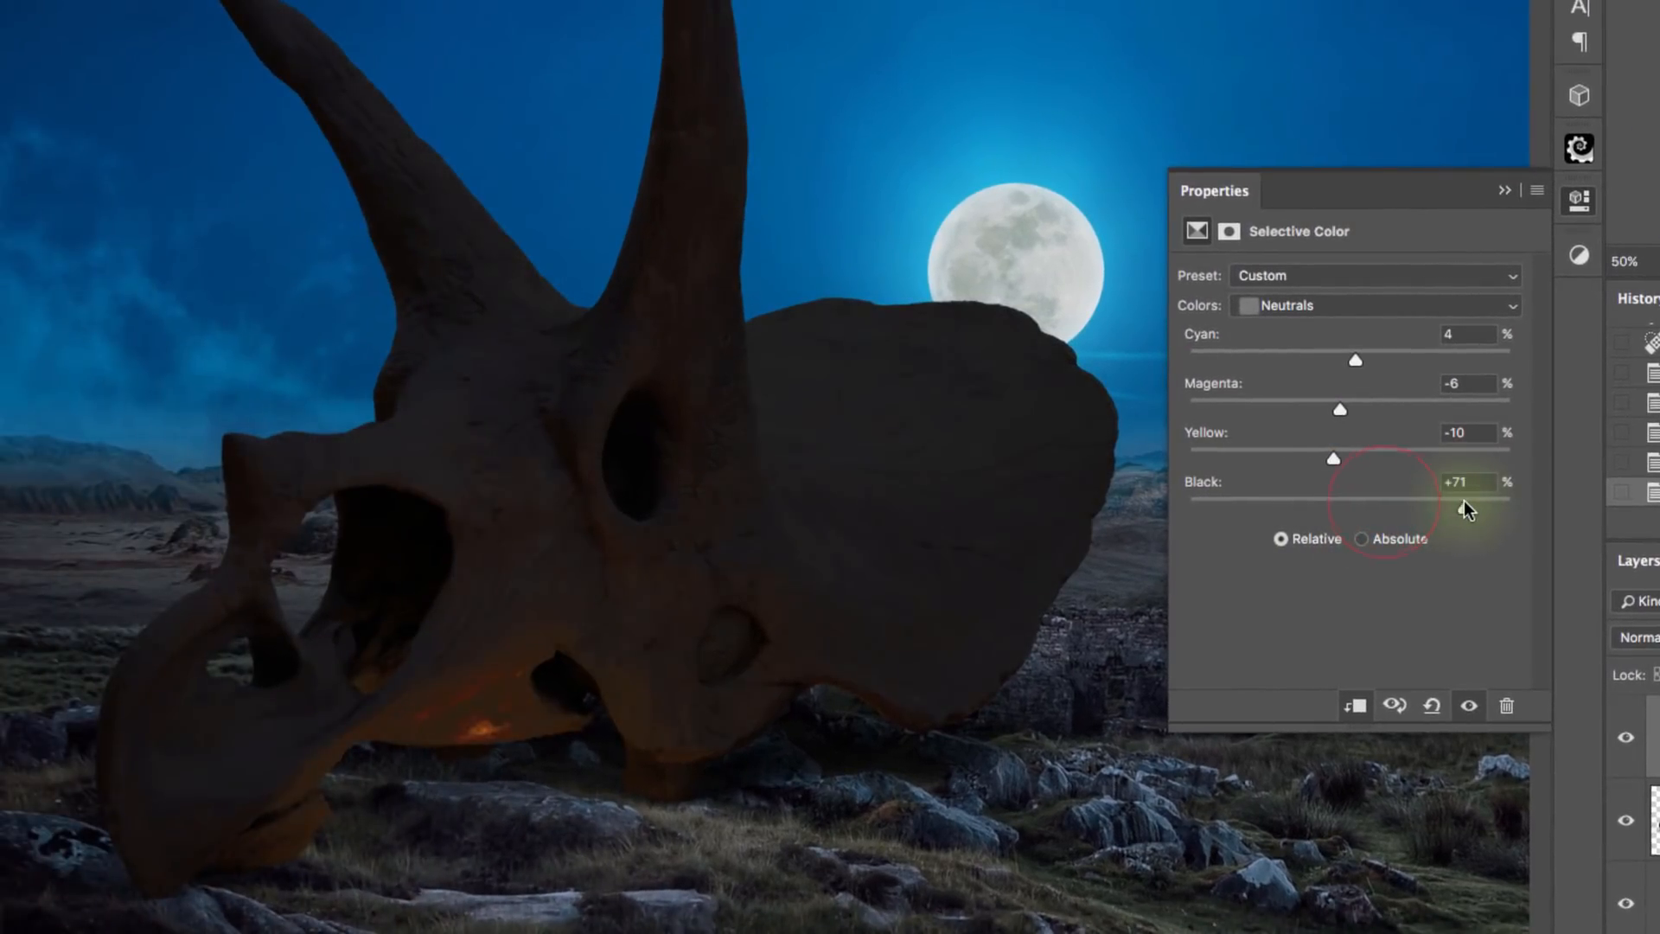
drag(1464, 502, 1153, 503)
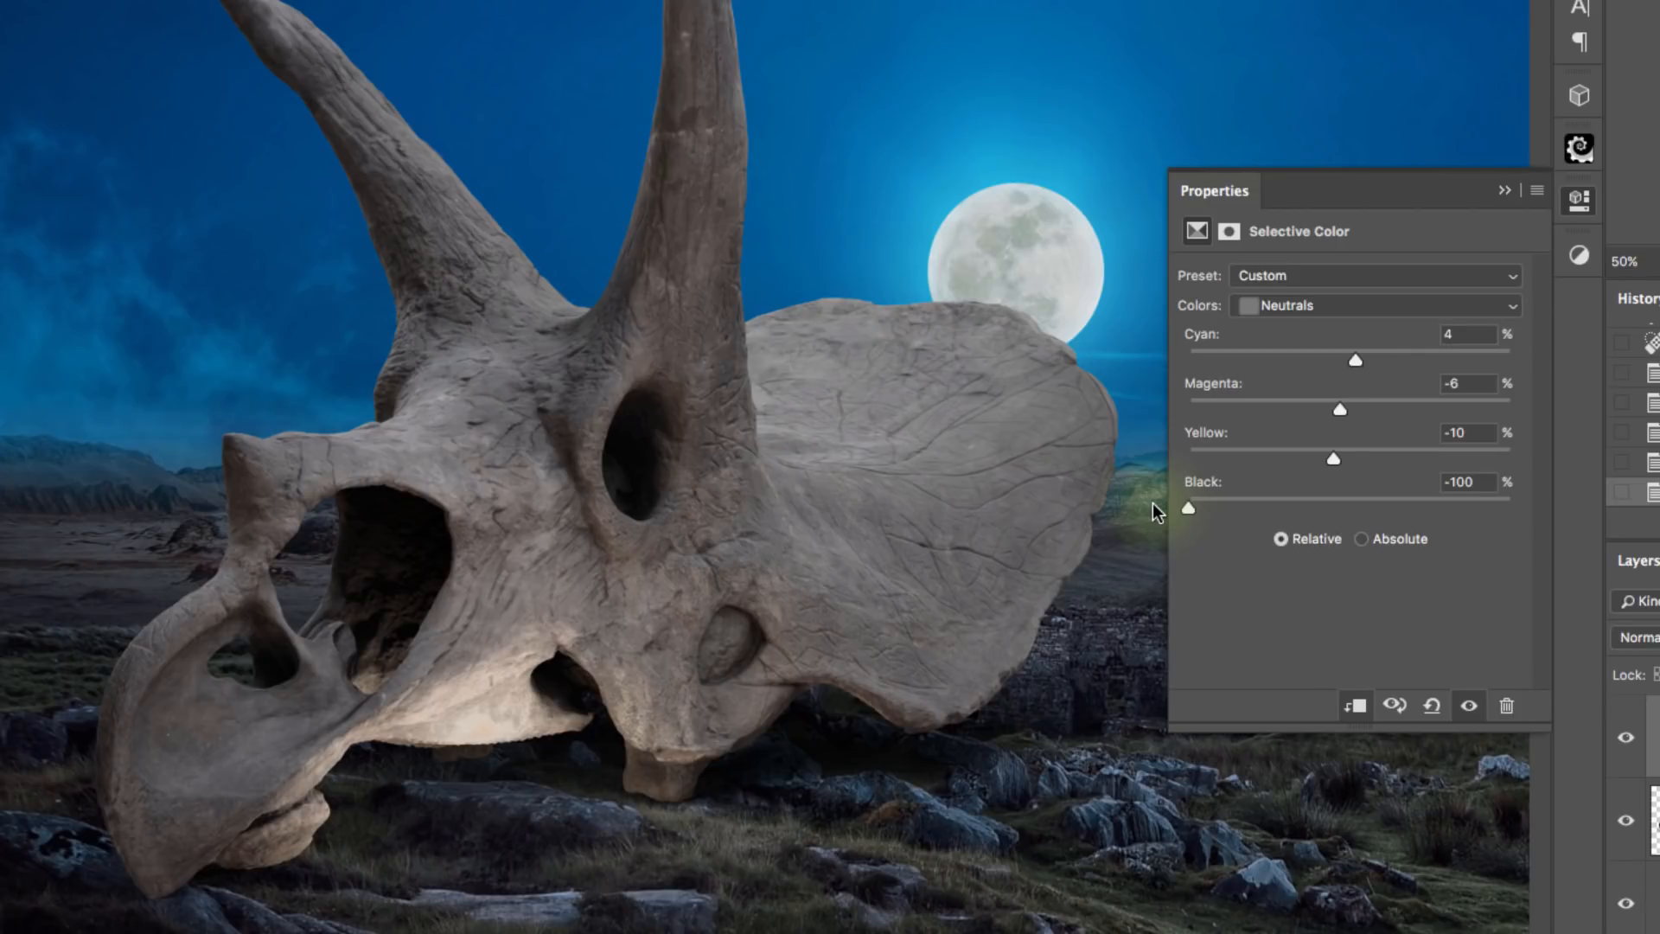
click(1480, 480)
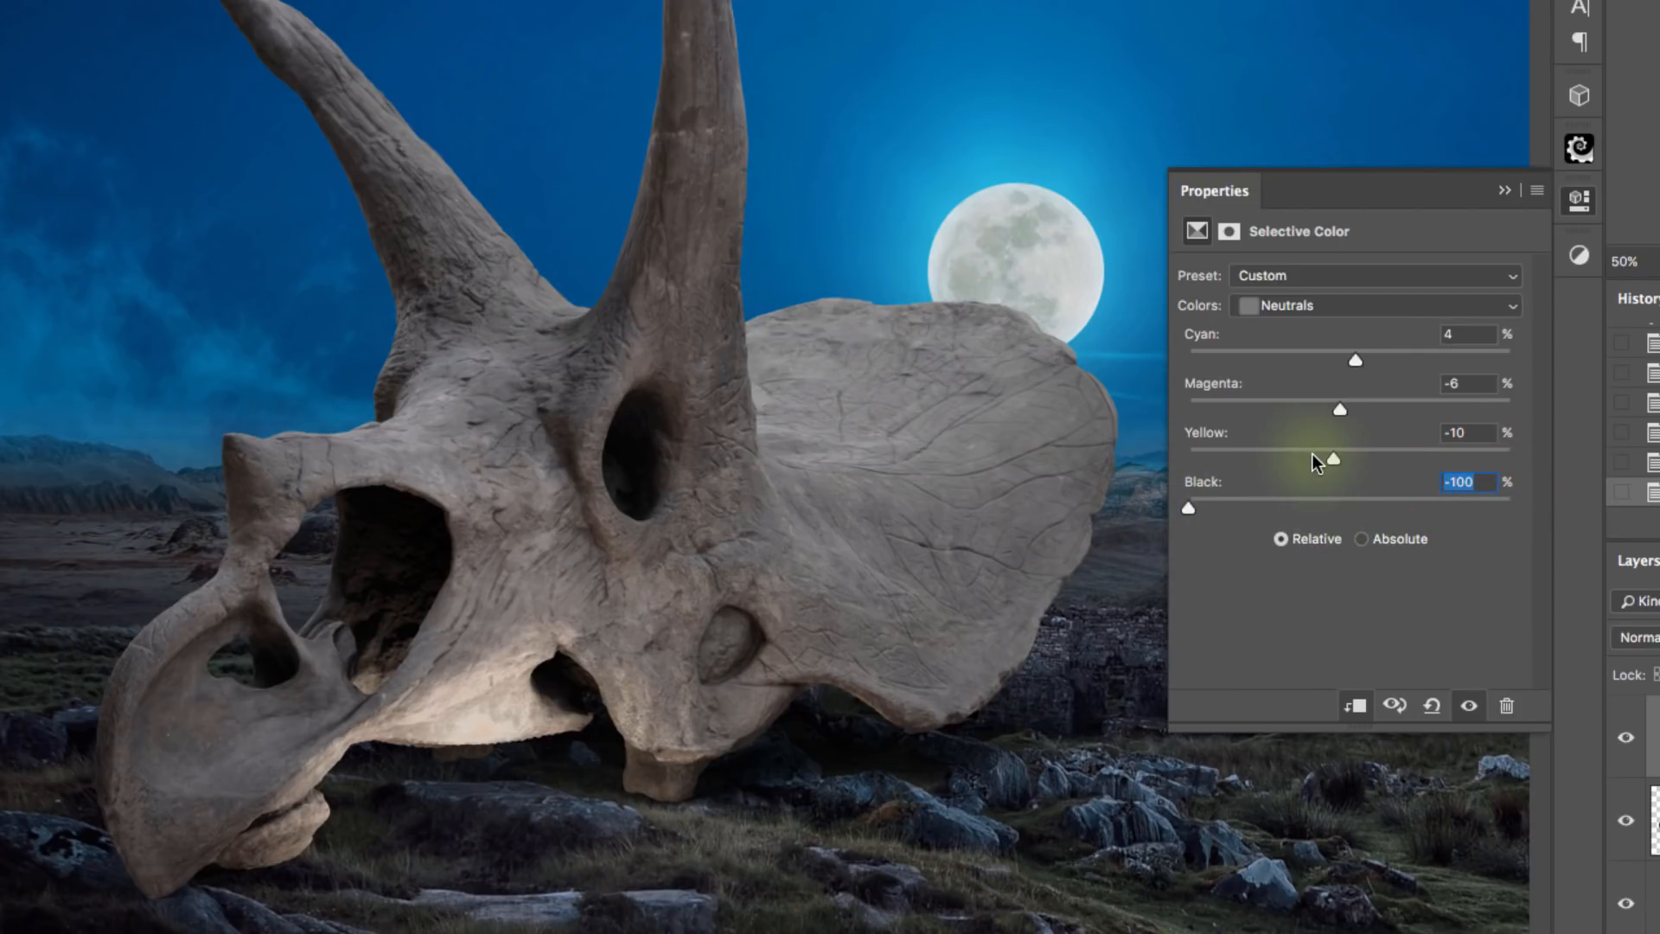
text(16)
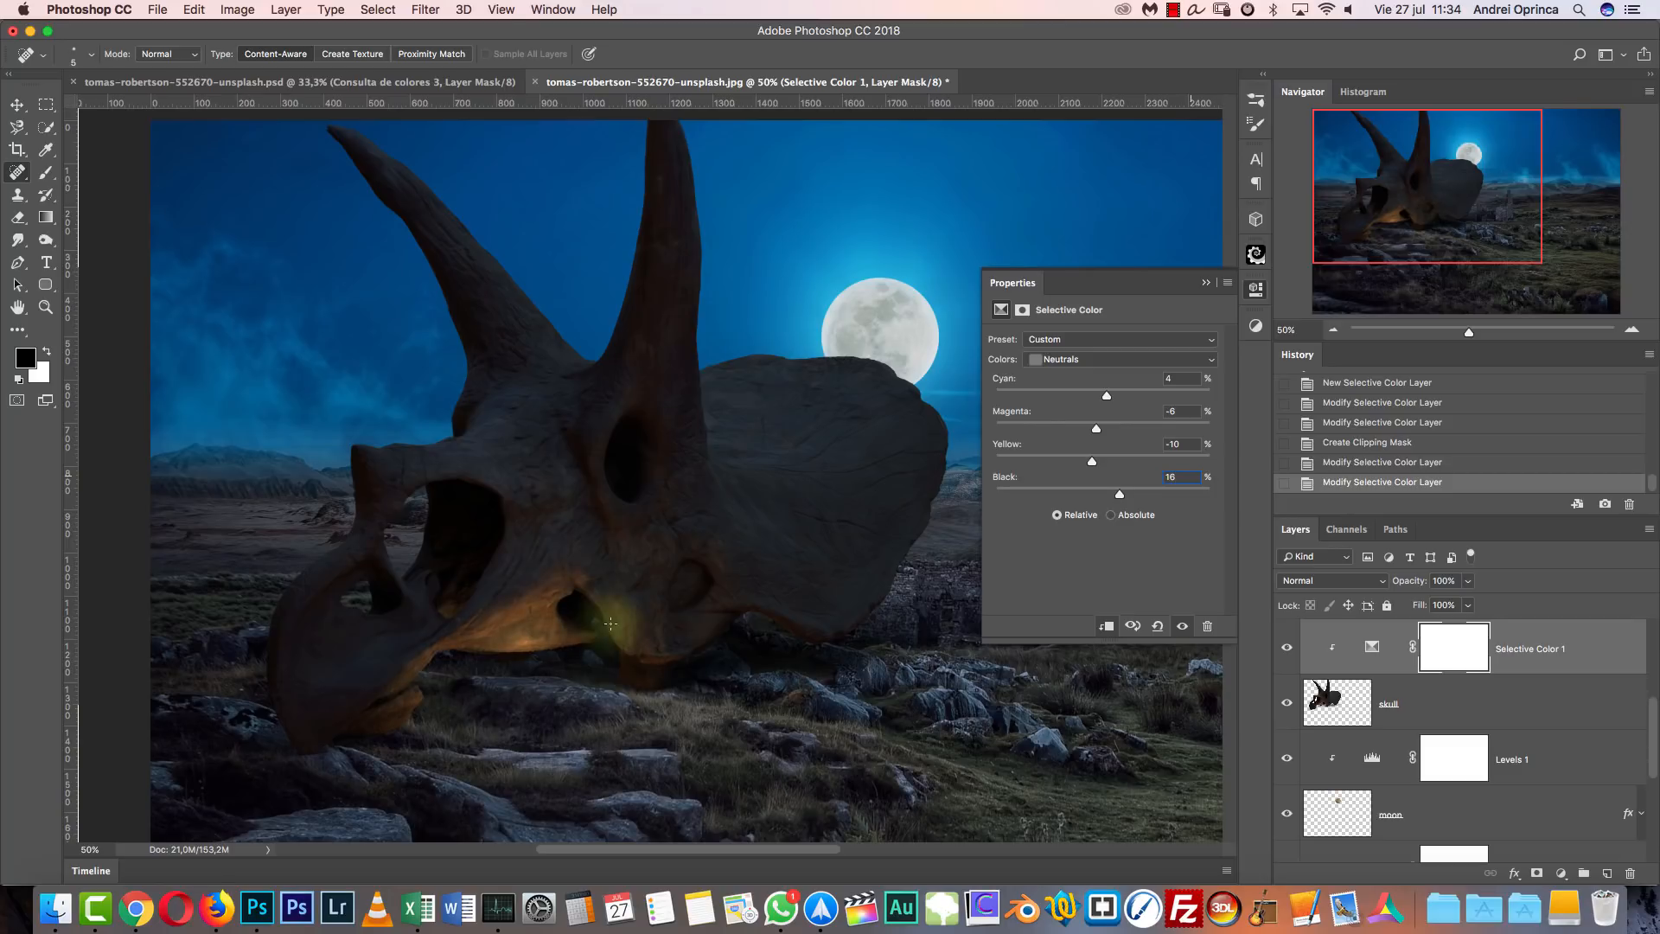
Set the Yellows of the skull's Selective Color adjustment to cyan -16%, magenta +16%, yellow -3% and black 0%.
click(1044, 363)
click(1059, 275)
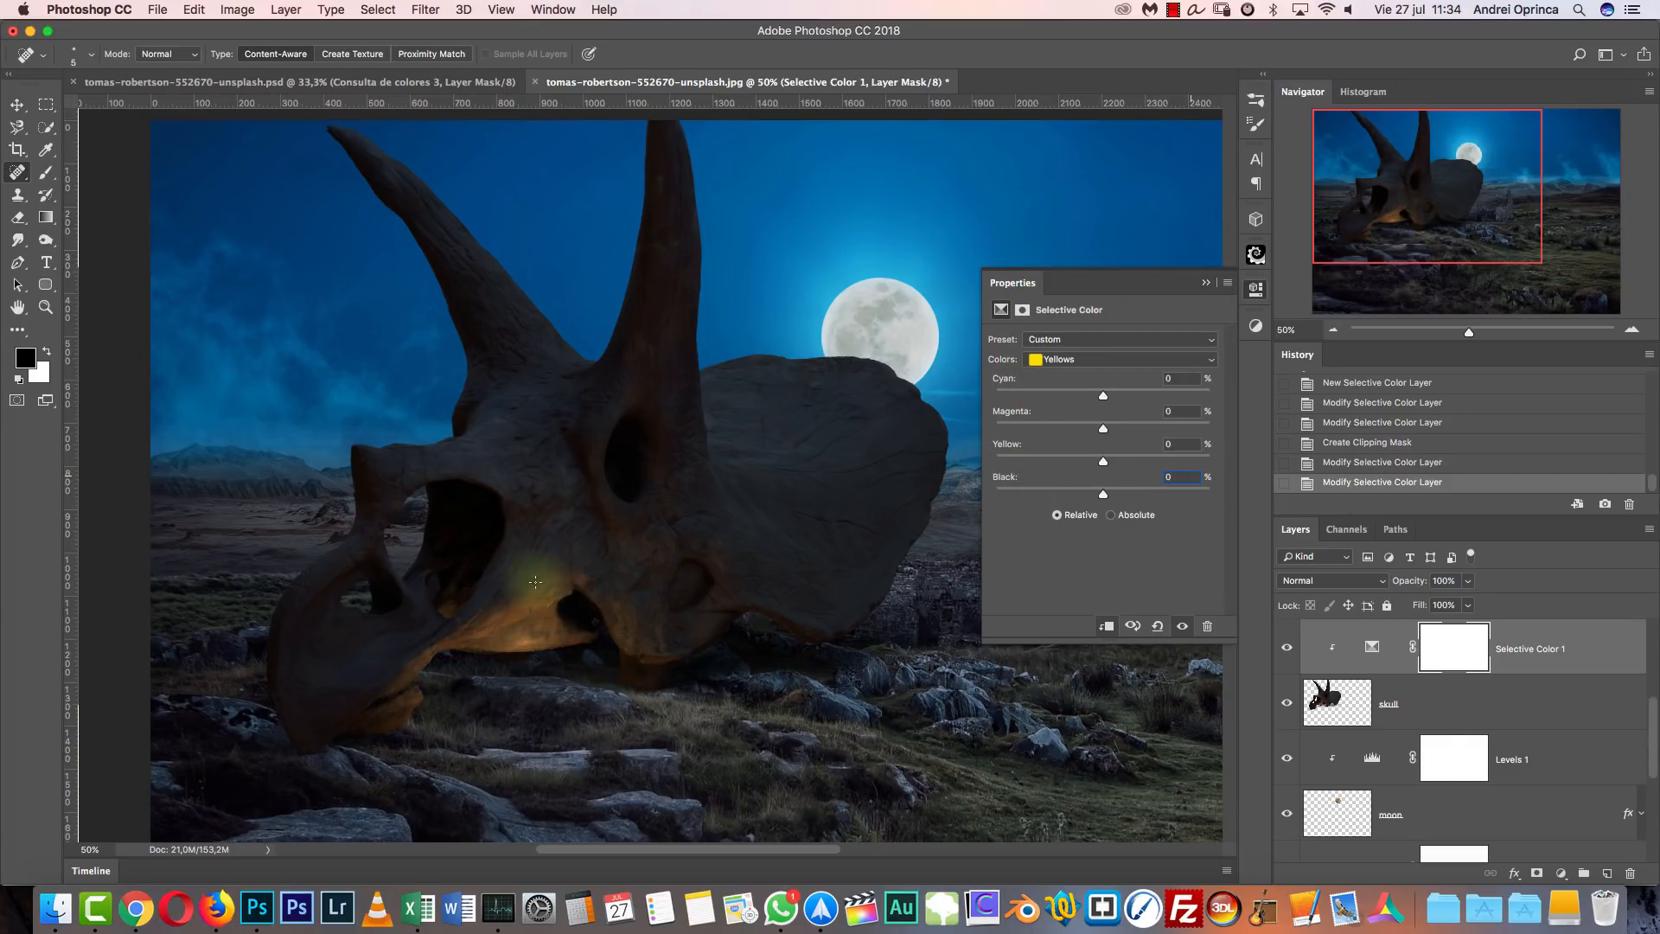
mouse_move(1103, 398)
mouse_down()
mouse_move(990, 394)
mouse_move(1090, 395)
mouse_up()
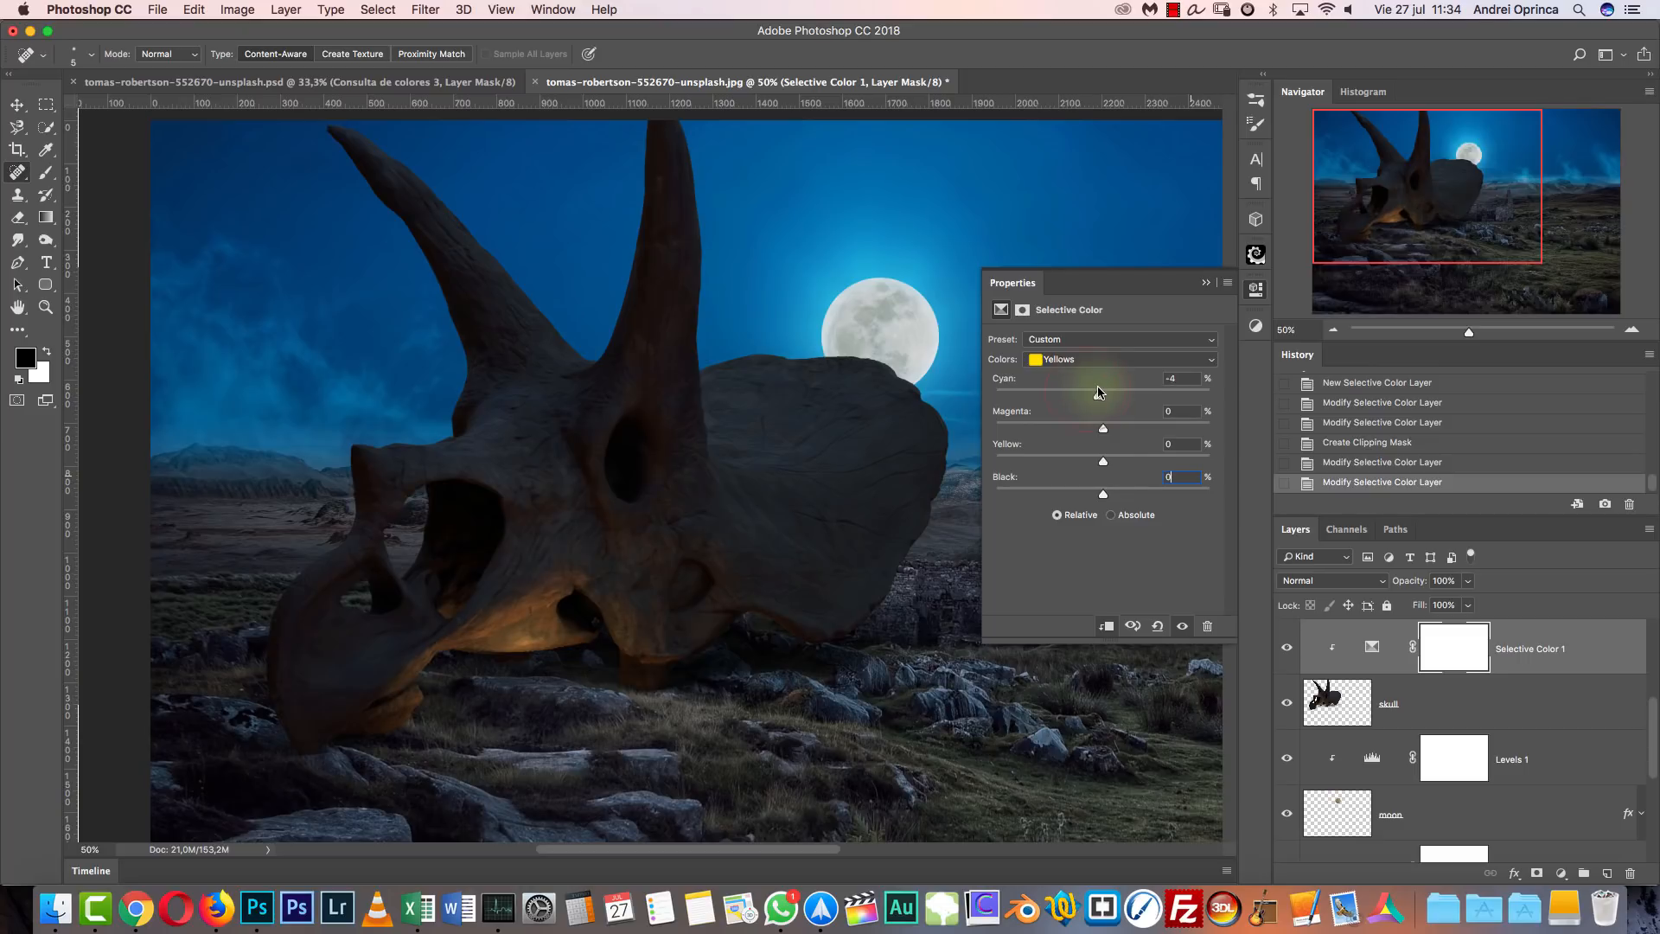
mouse_move(1117, 429)
mouse_down()
mouse_move(1185, 431)
mouse_move(1114, 436)
mouse_up()
mouse_move(1127, 434)
mouse_down()
mouse_move(1047, 402)
mouse_move(1104, 397)
mouse_move(1086, 398)
mouse_move(1202, 460)
mouse_move(1001, 464)
mouse_up()
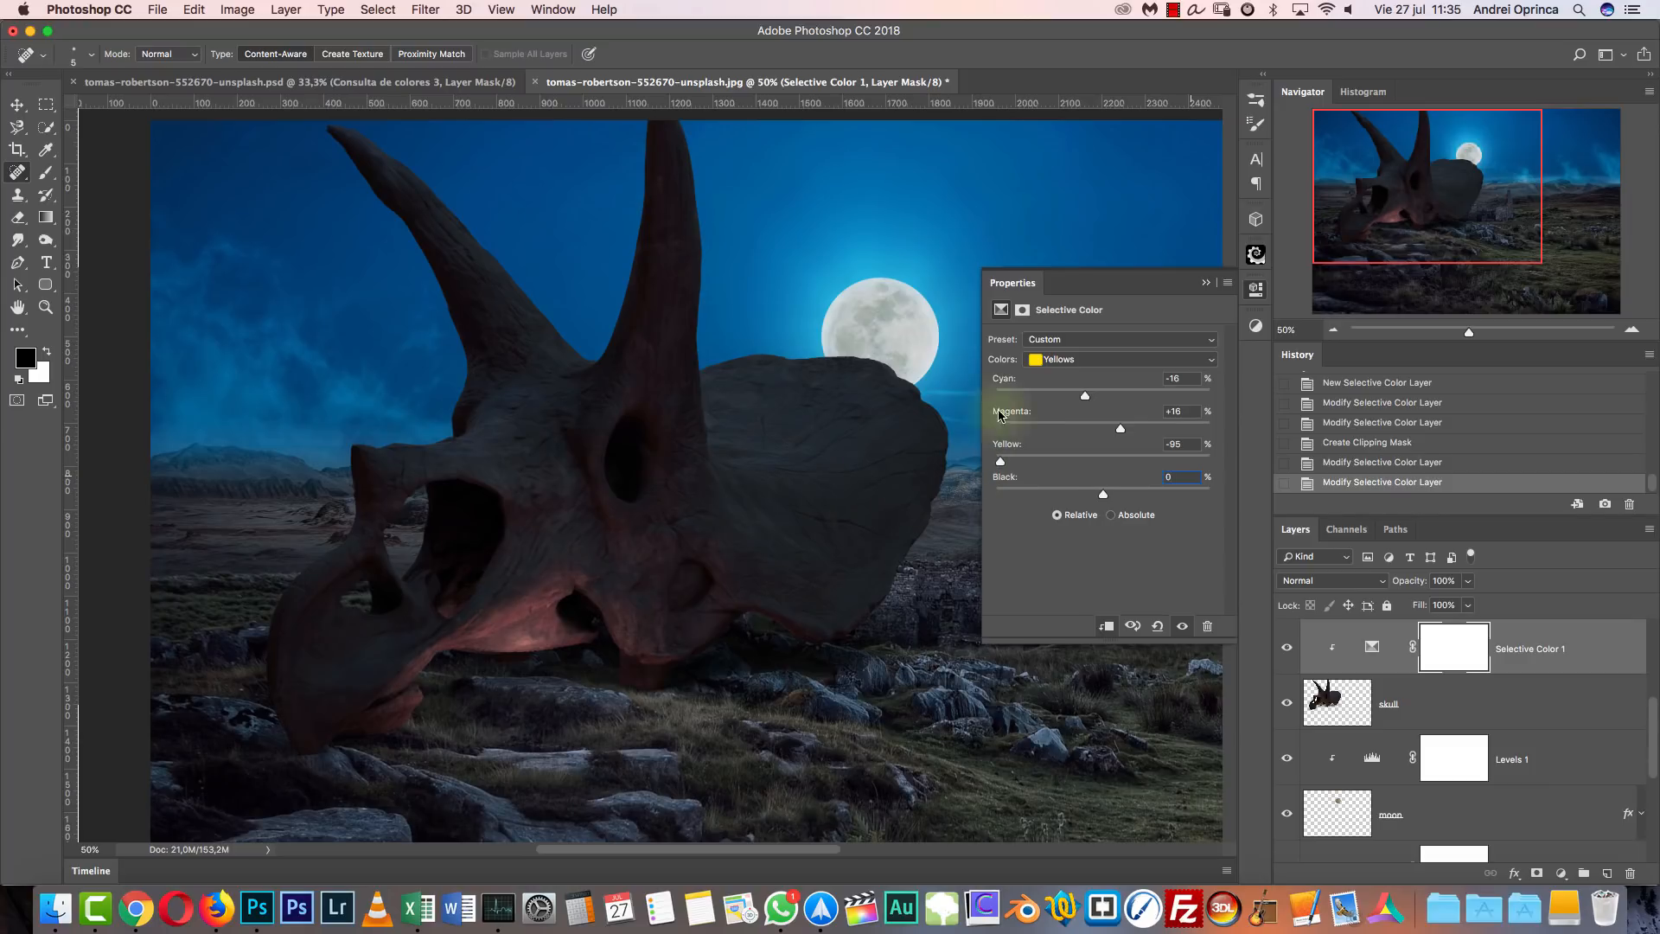
drag(1000, 461, 1100, 461)
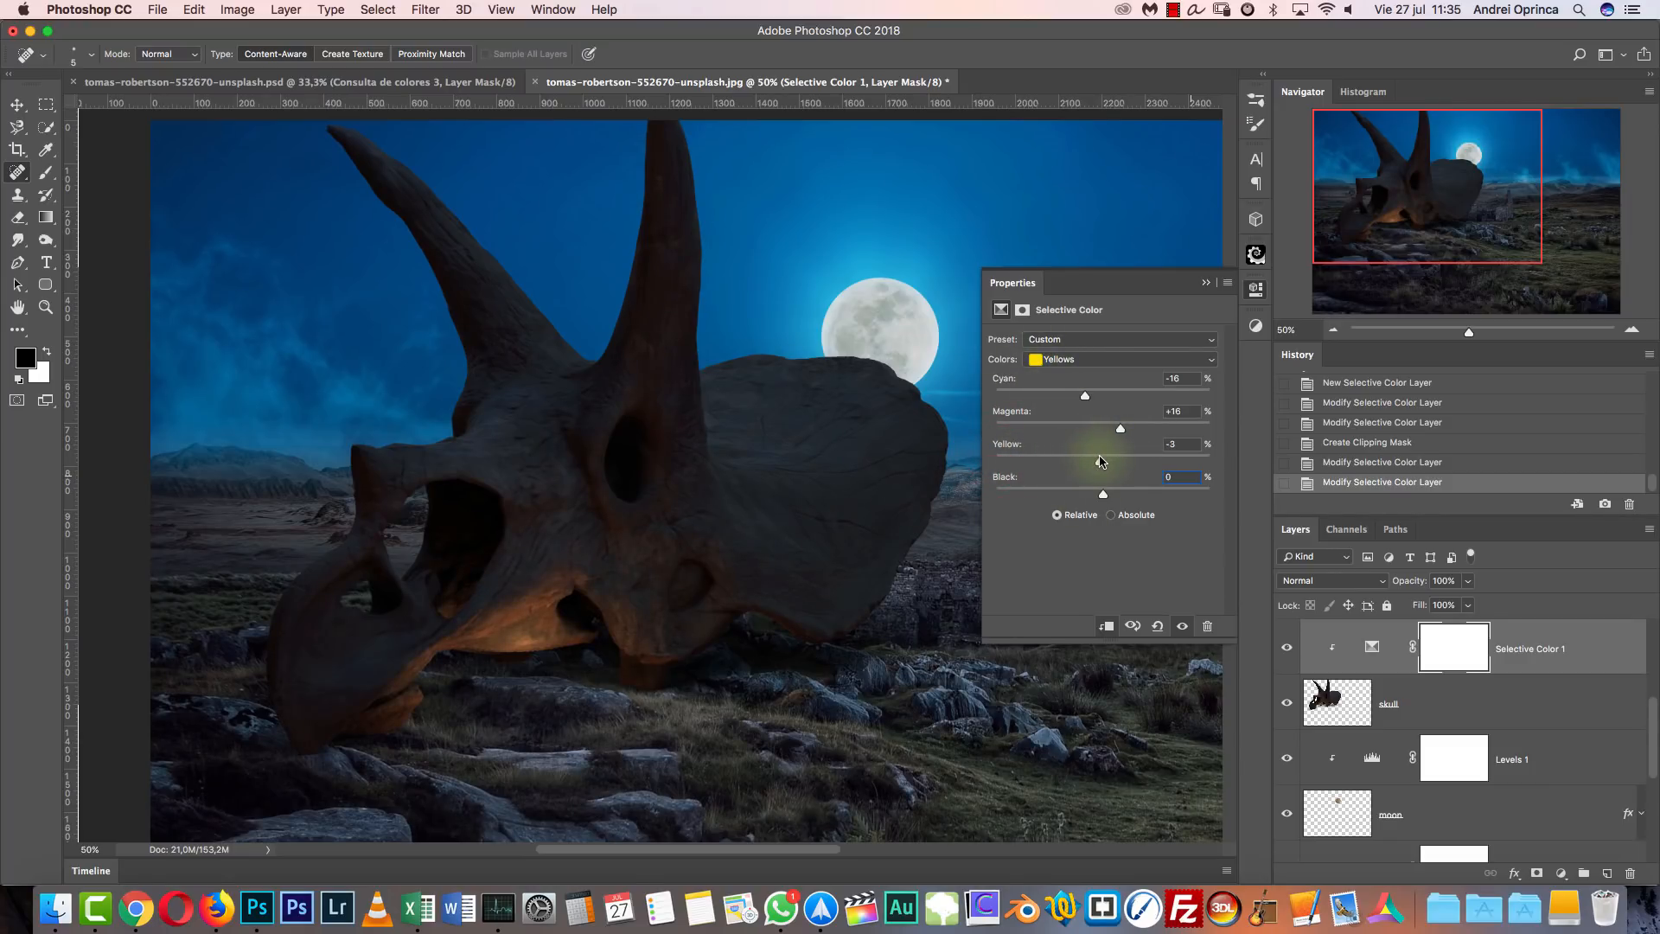
drag(1103, 494, 1078, 494)
text(0)
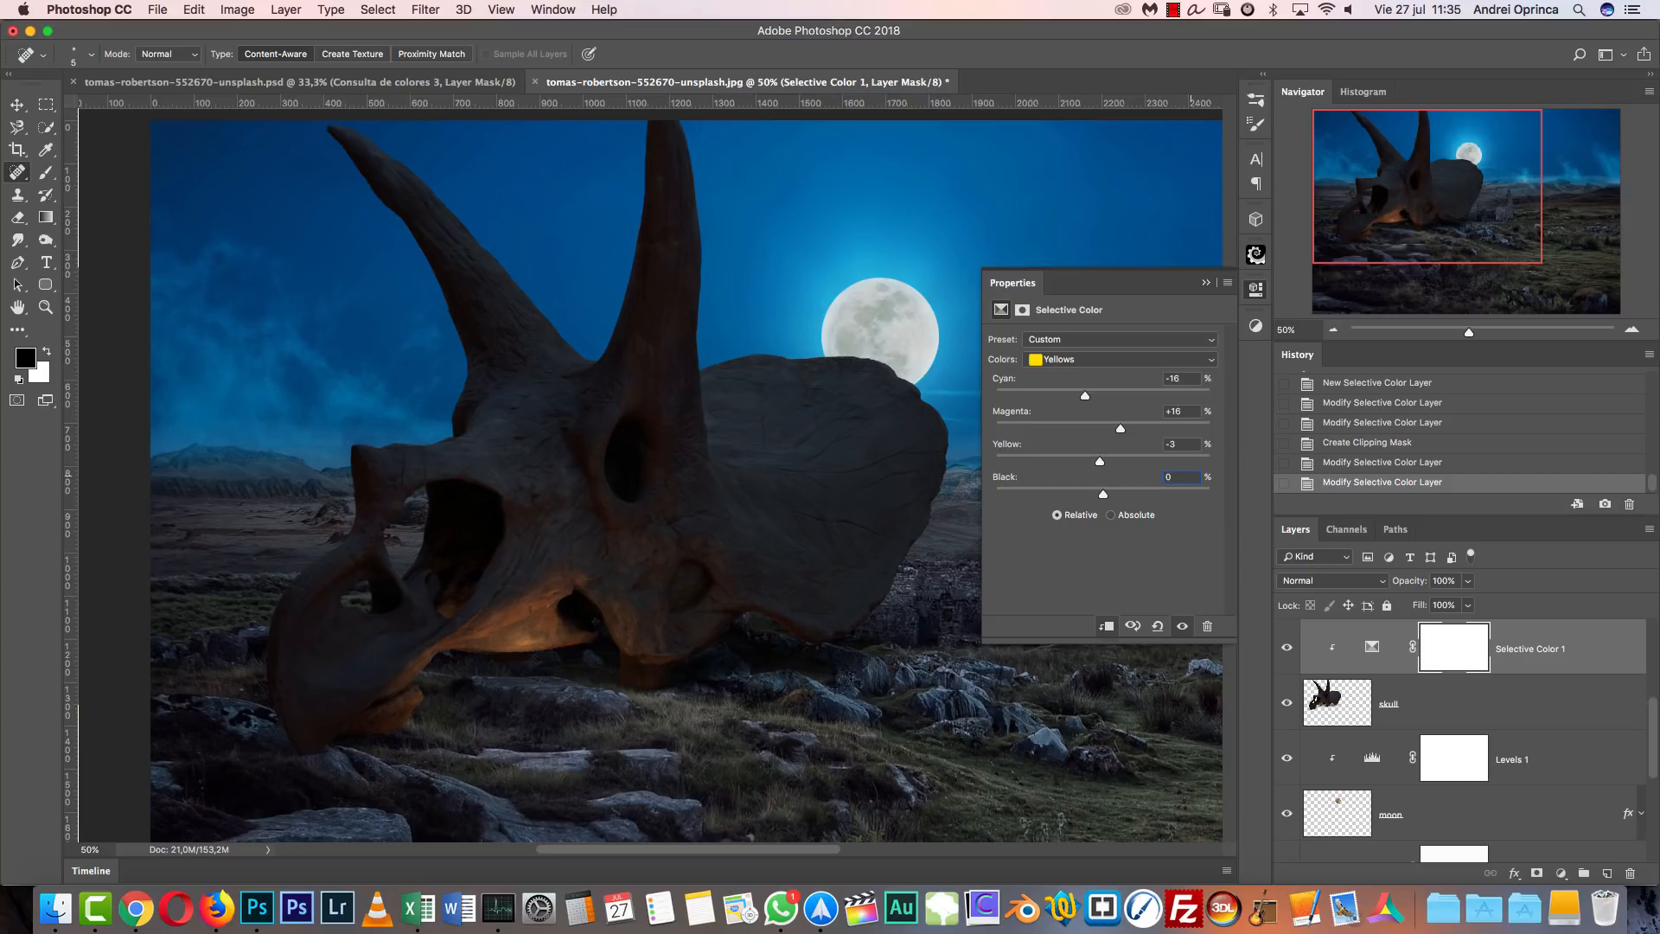
key(Return)
key(super+minus)
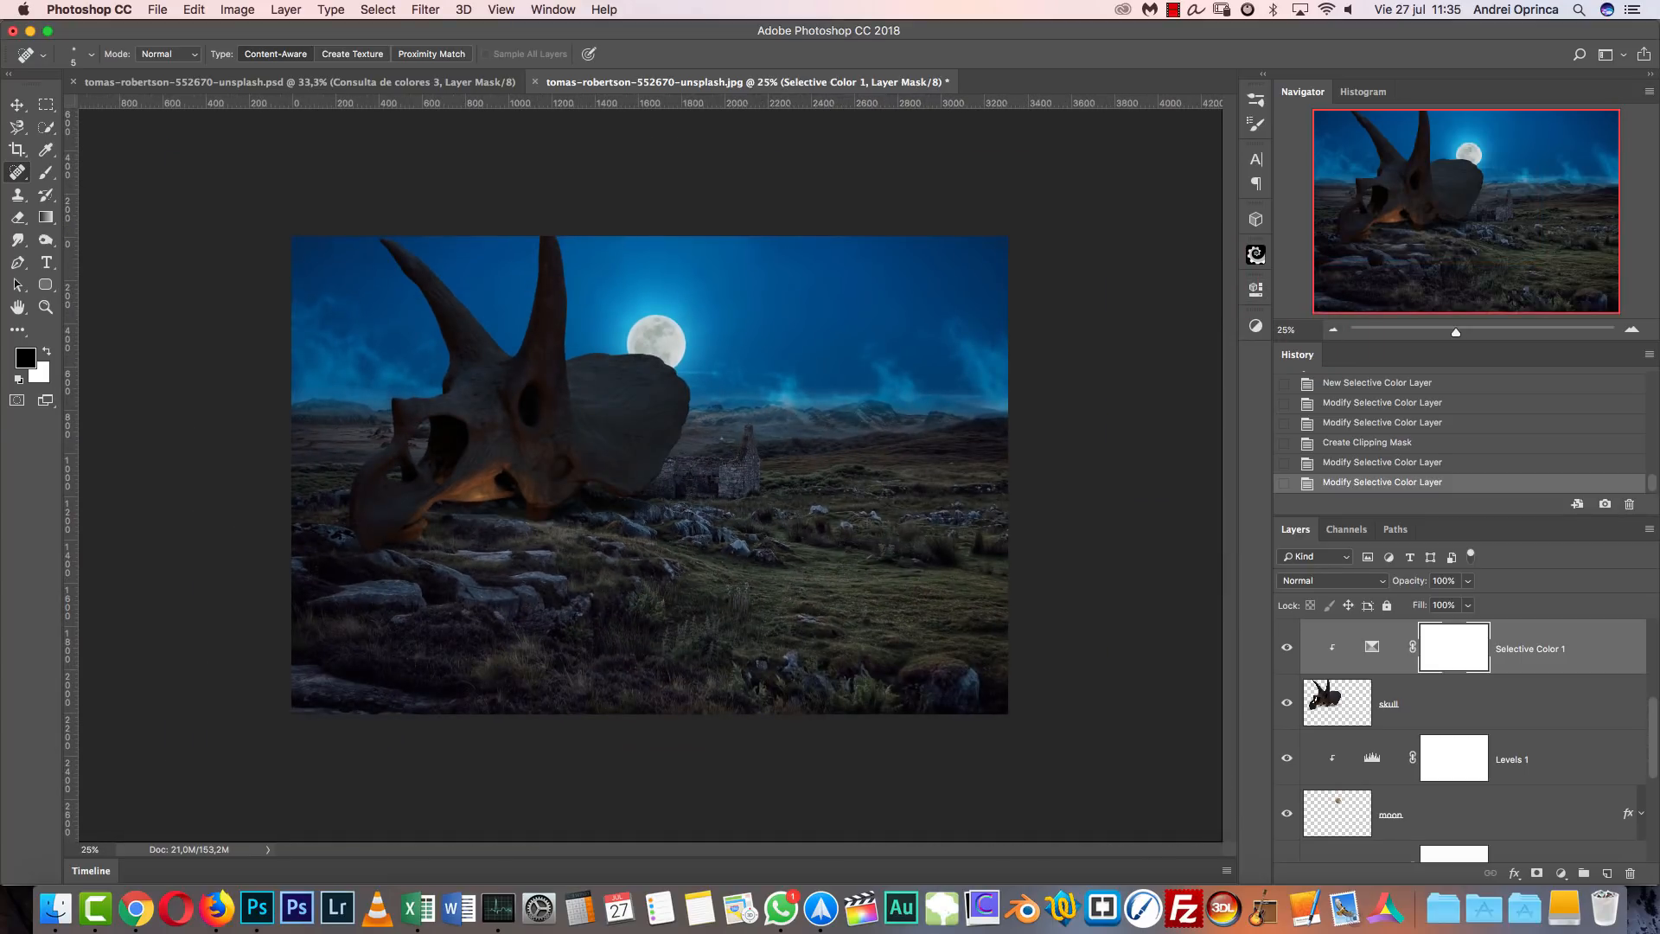
key(super+plus)
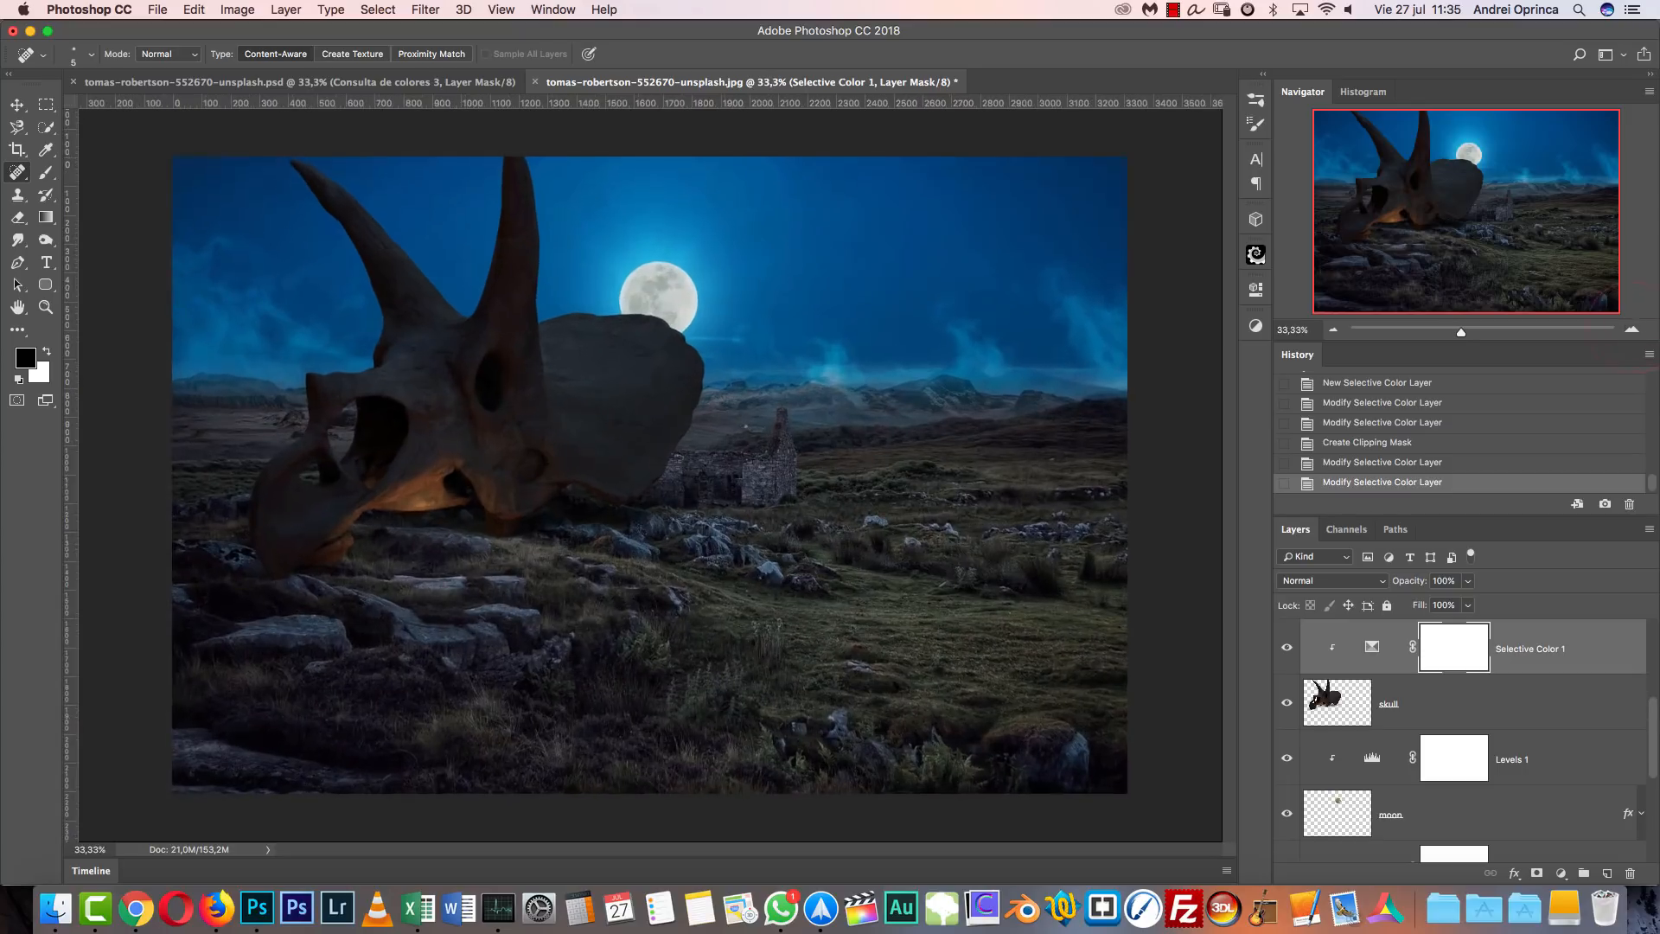
key(super+1)
drag(748, 283, 1041, 668)
drag(926, 523, 1023, 628)
key(super+r)
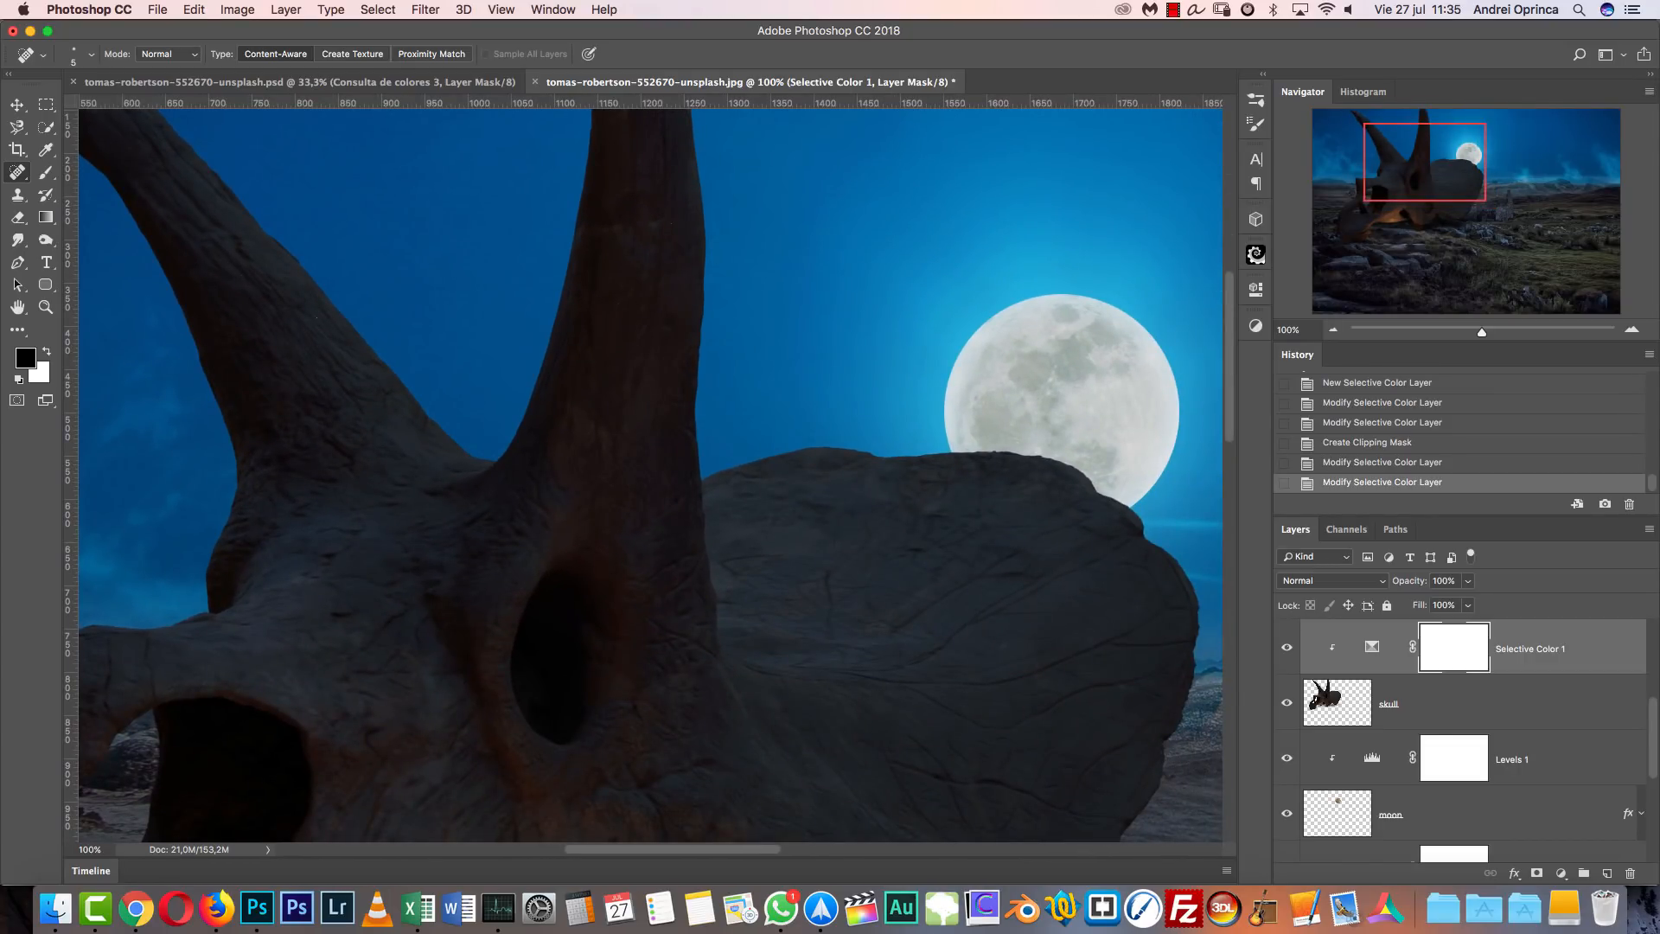
click(1542, 697)
click(1542, 697)
click(1540, 694)
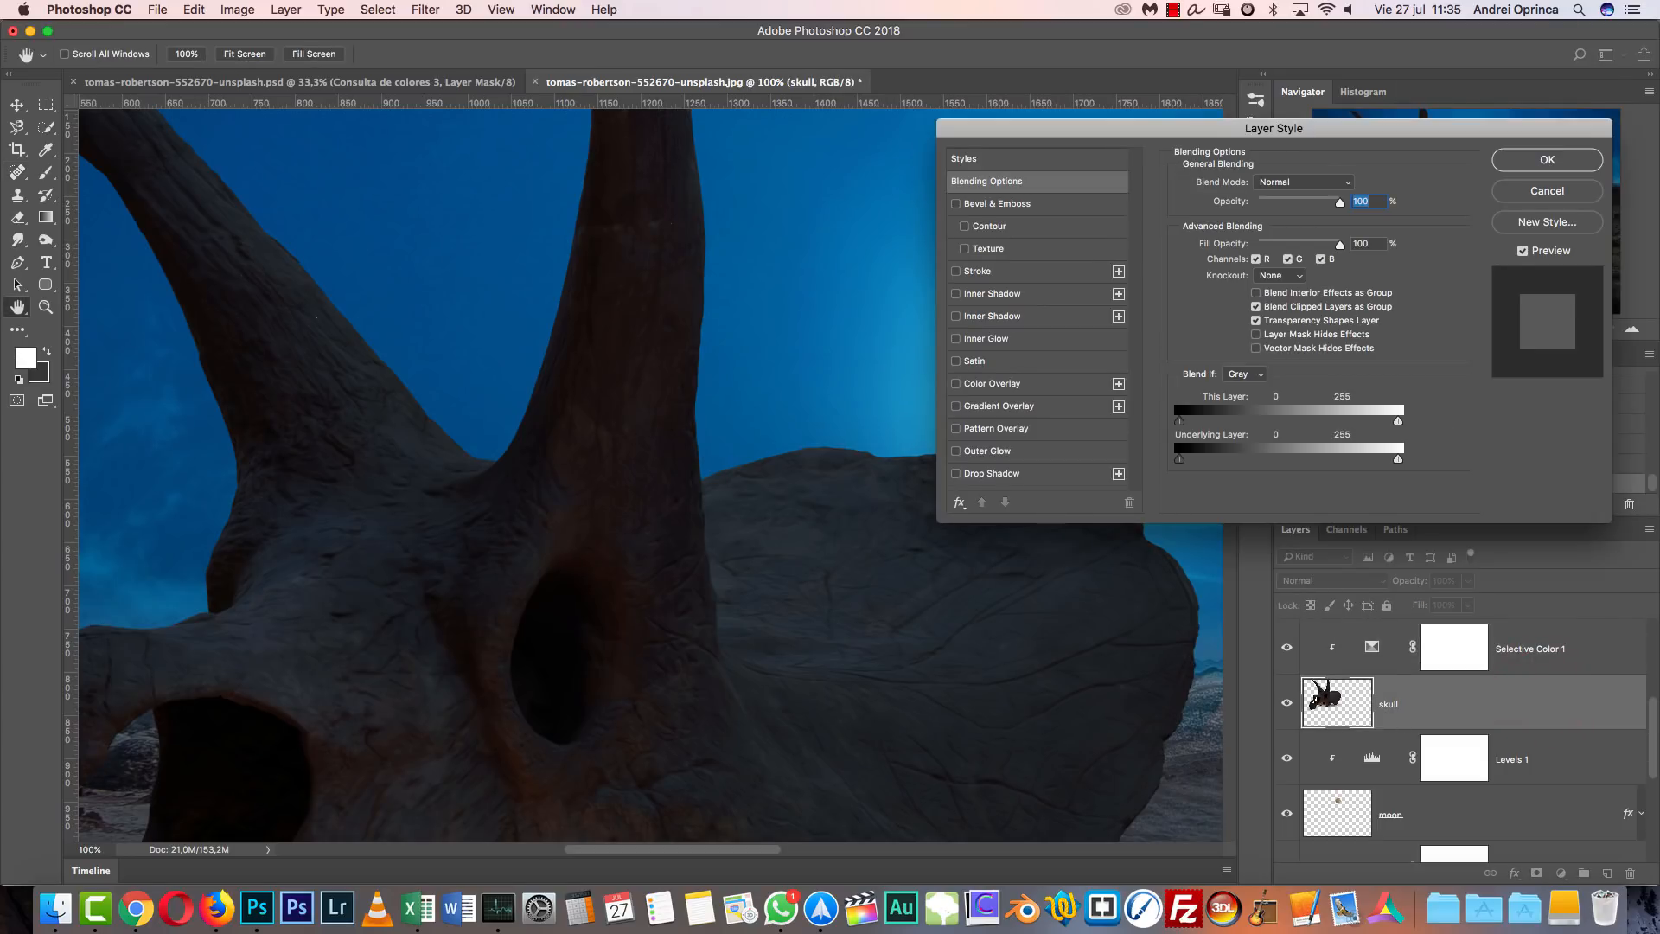
click(1547, 190)
key(super+minus)
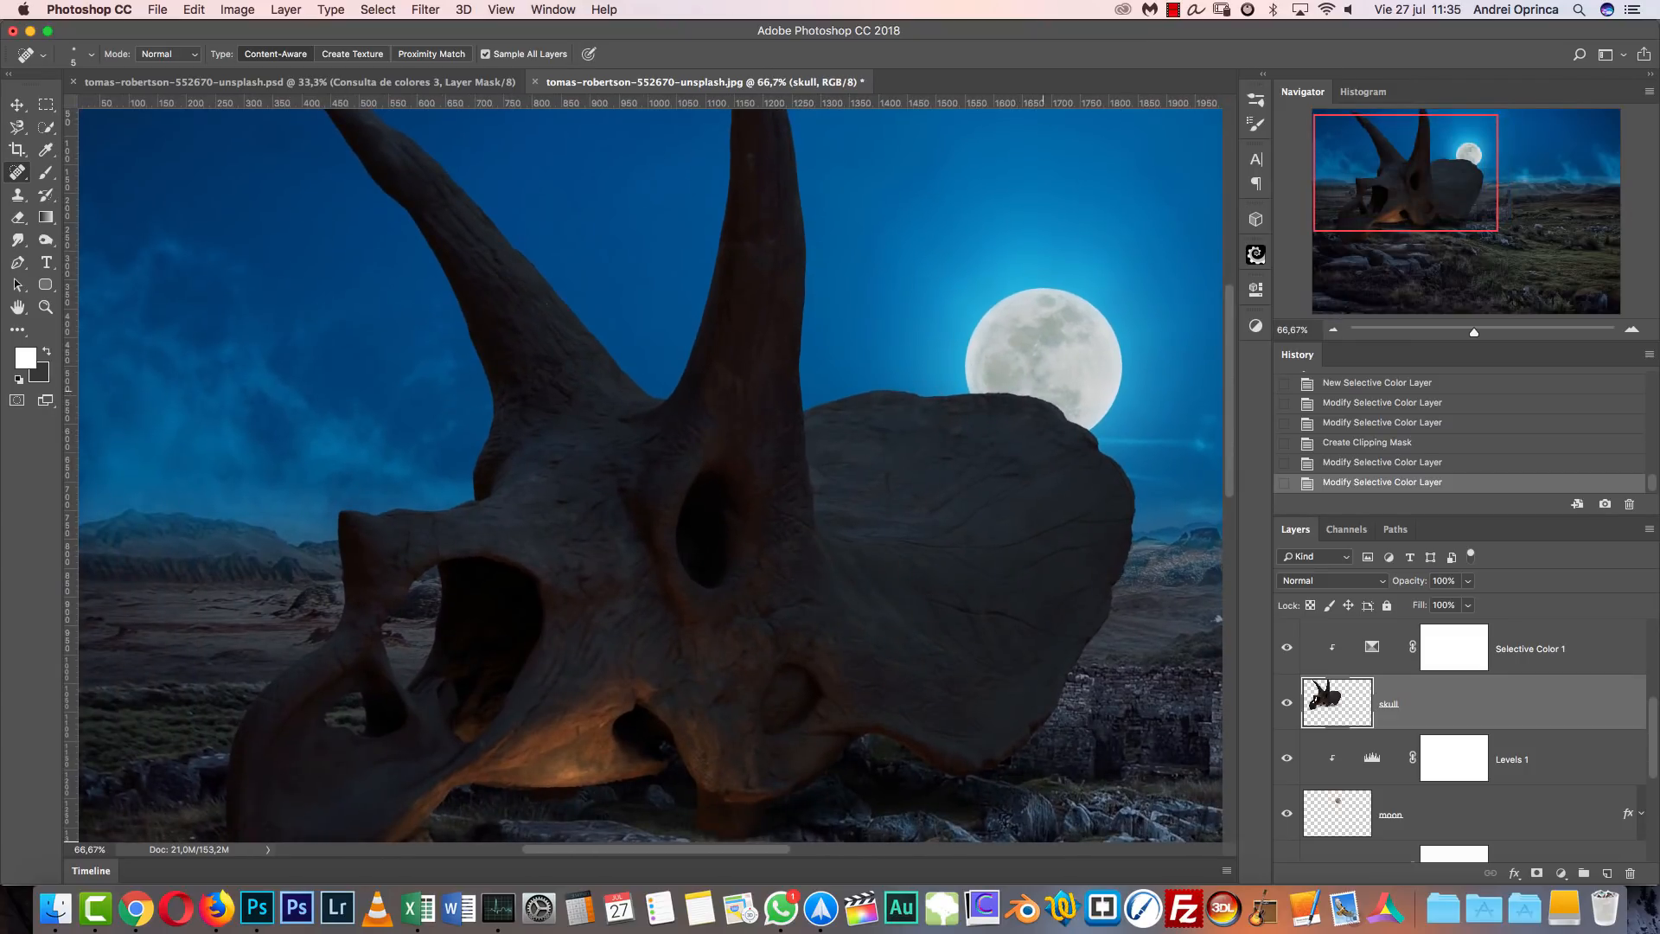
Add an Inner Shadow effect to the skull layer.
double_click(1542, 702)
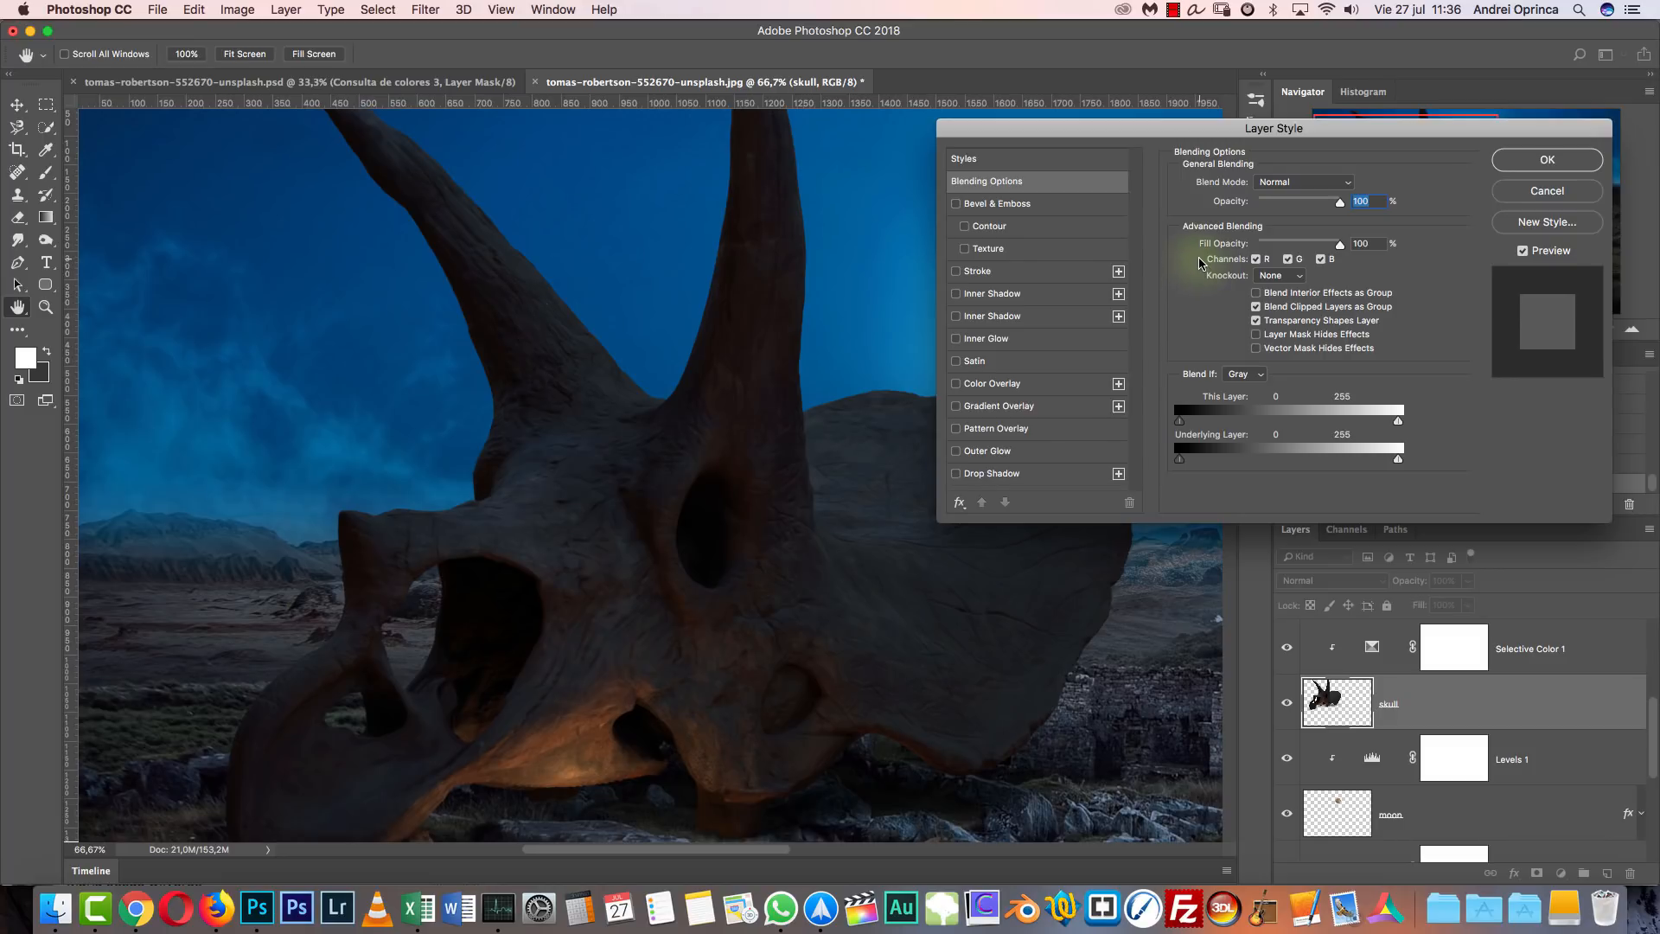
click(1005, 295)
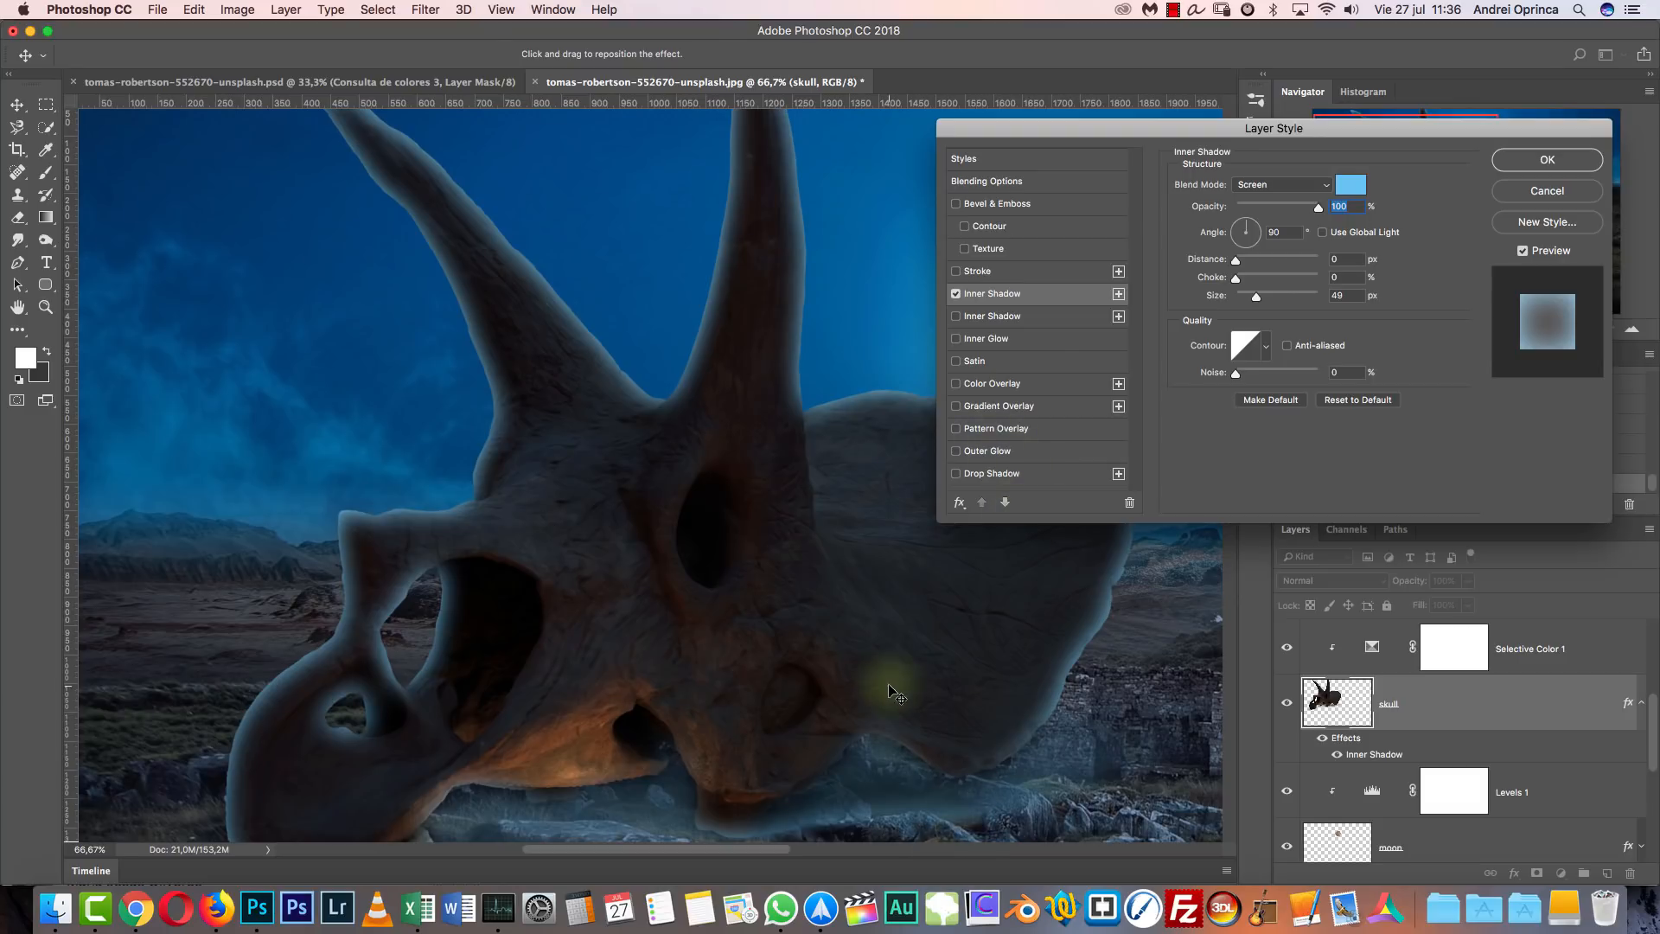
drag(871, 659, 821, 551)
key(super+r)
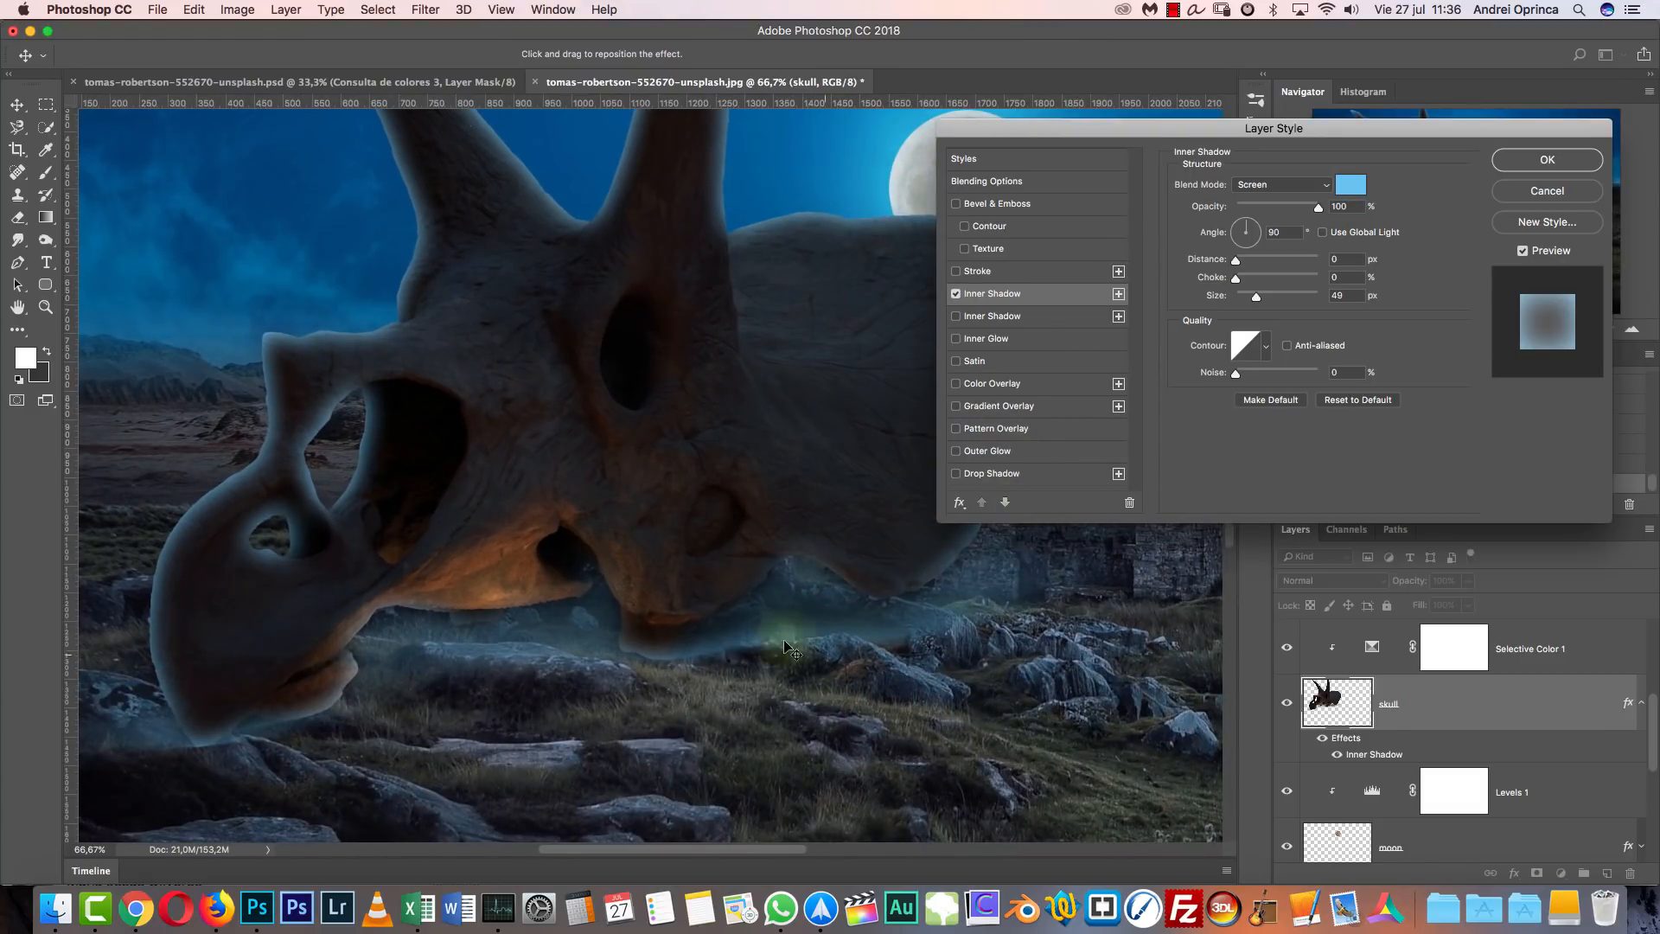
drag(864, 582, 971, 761)
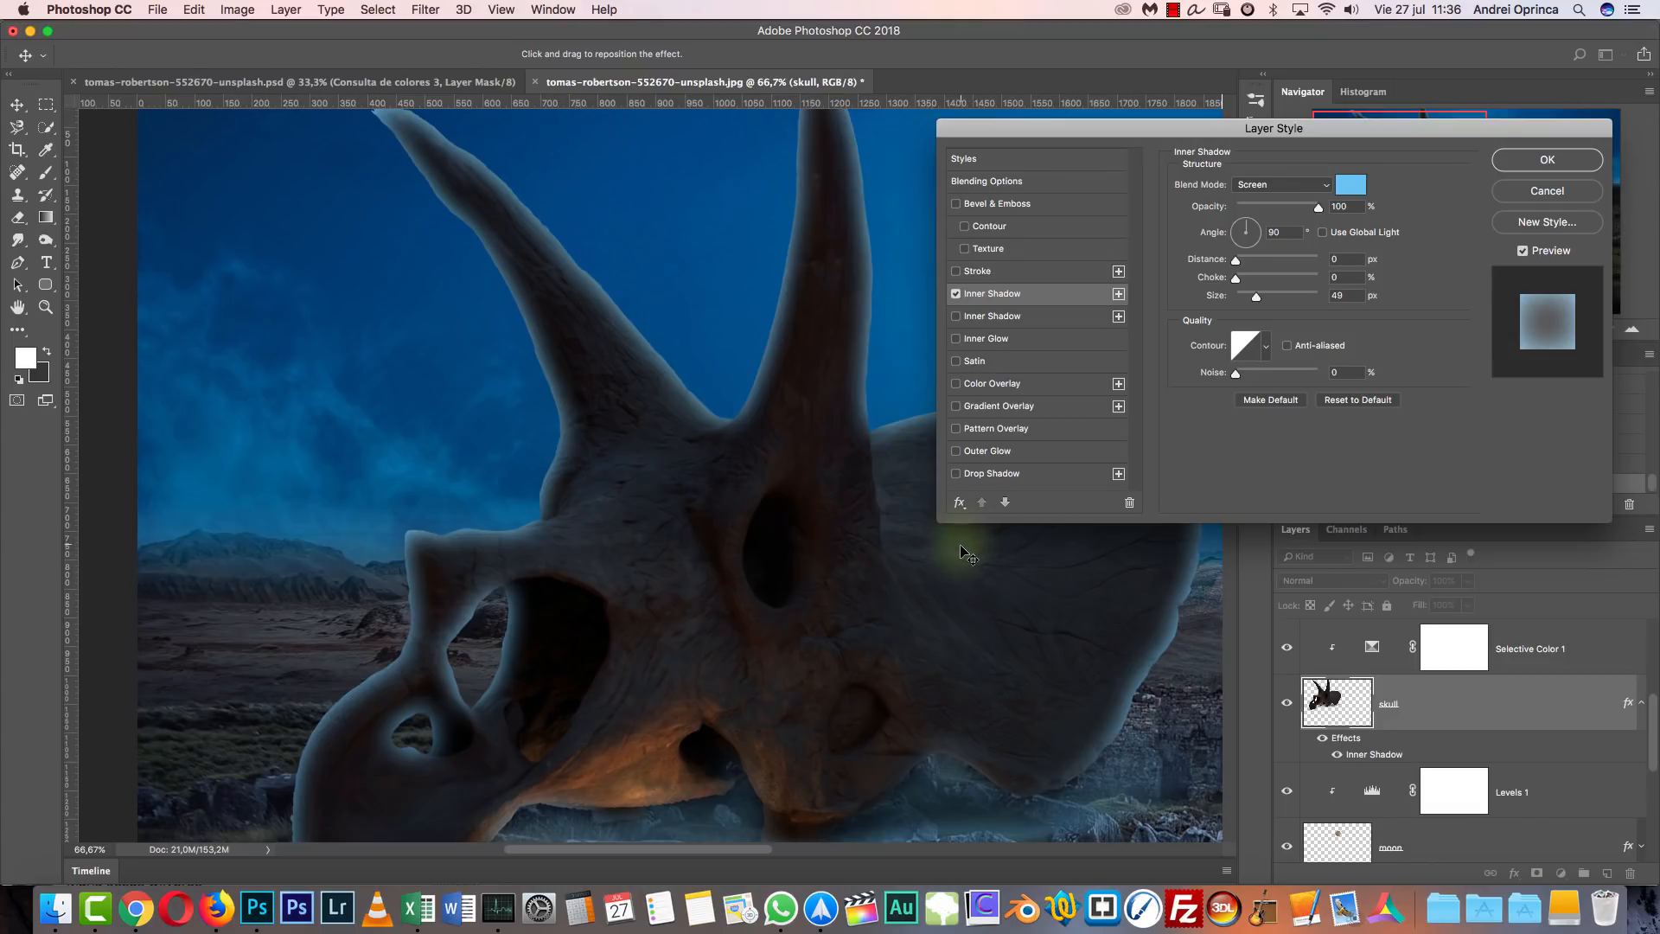
drag(994, 582, 797, 636)
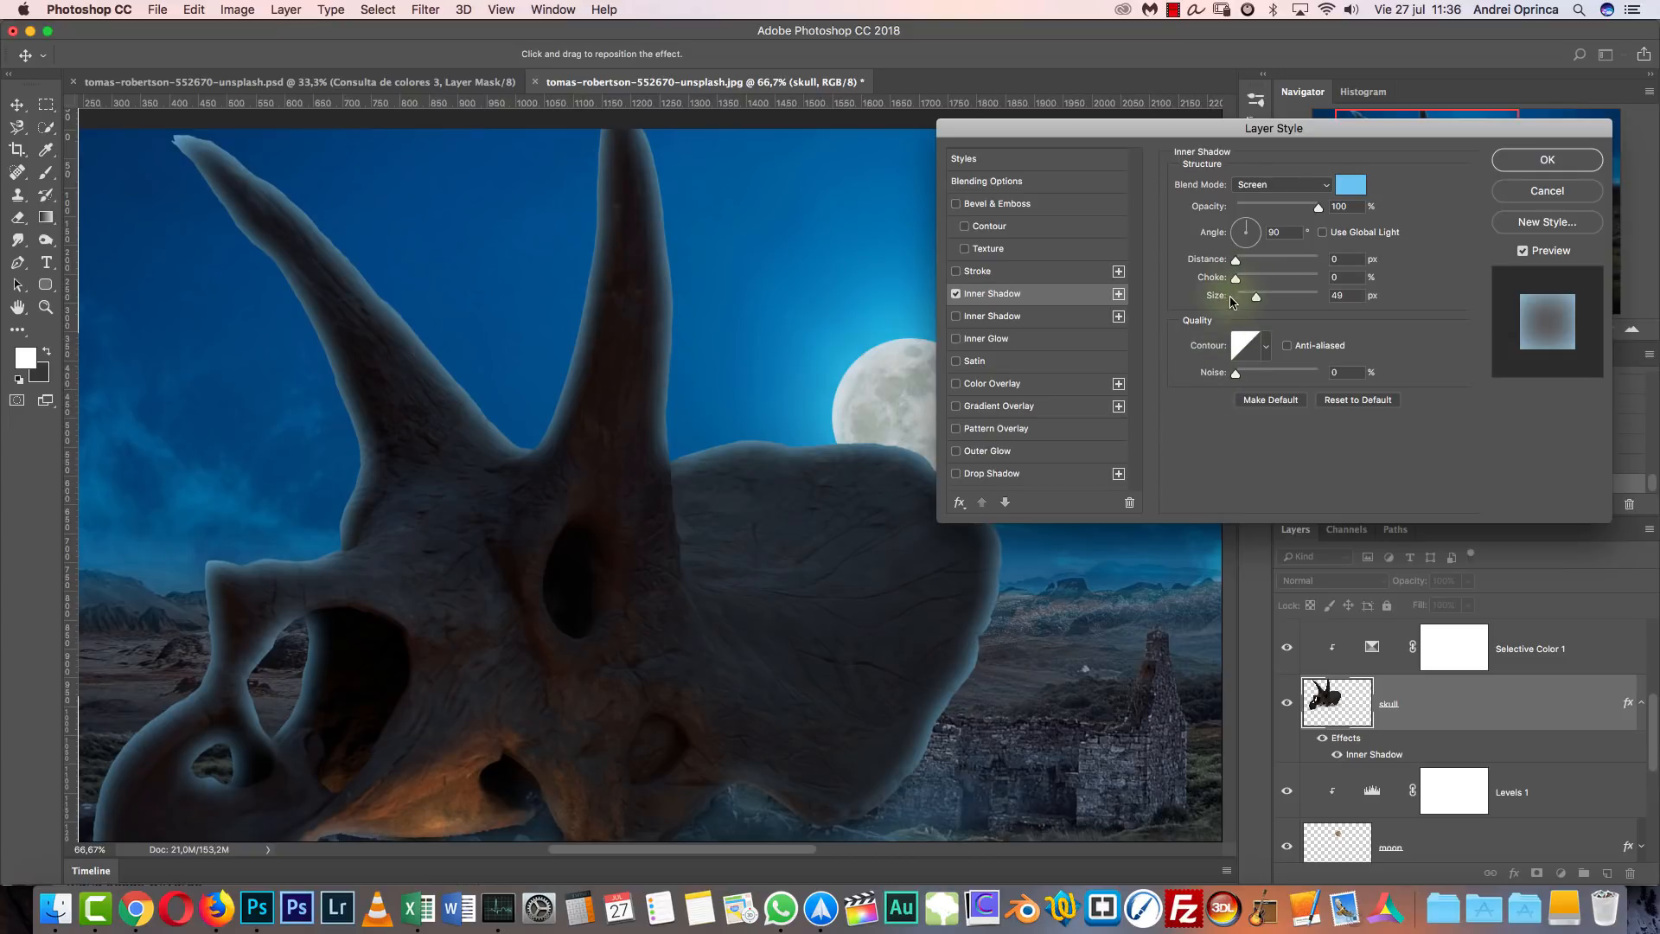
Set the skull's inner shadow to size 0 px and blend mode Color Dodge, keeping its light blue color.
drag(1258, 298, 1131, 326)
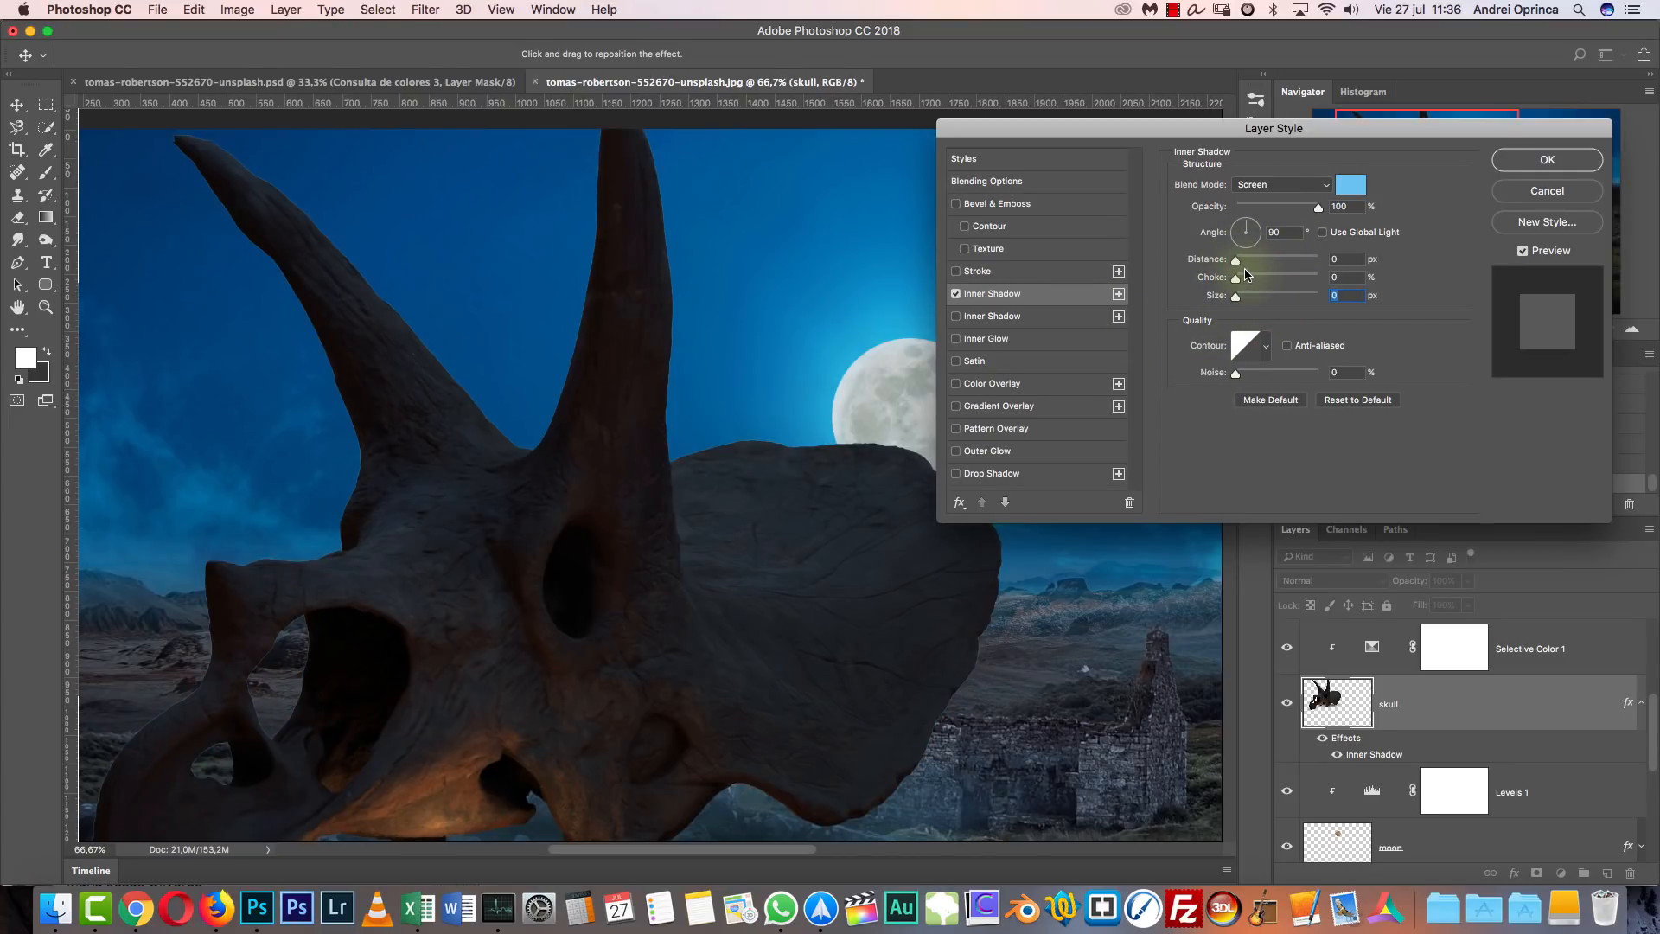
click(1270, 186)
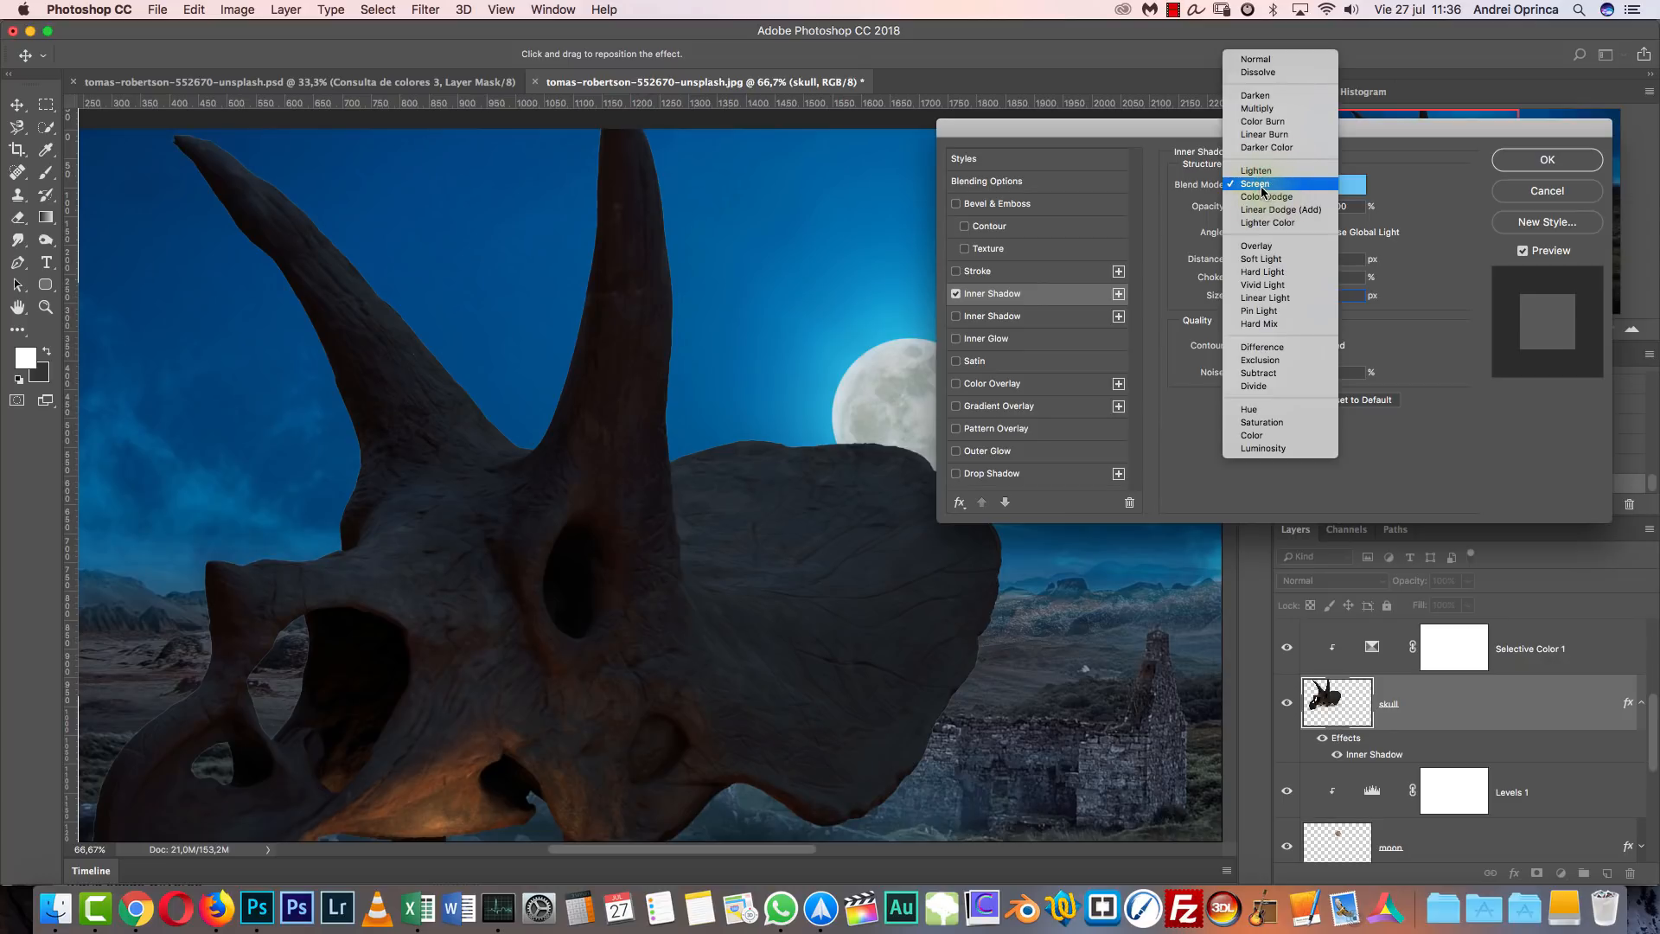
click(1267, 196)
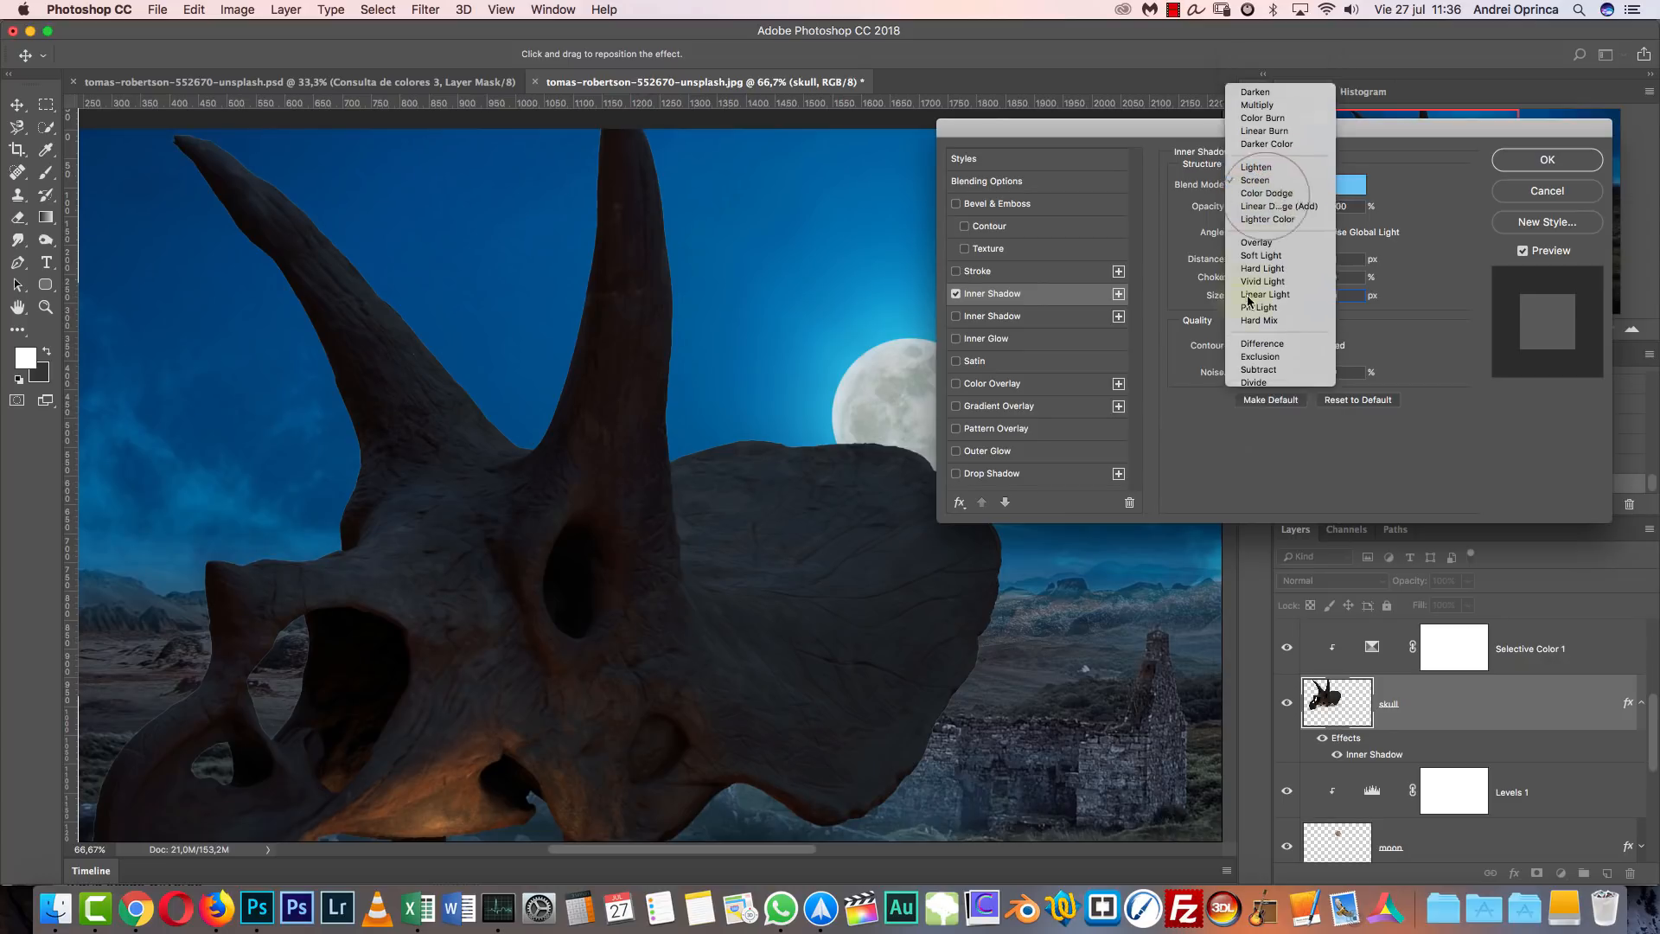
click(1351, 183)
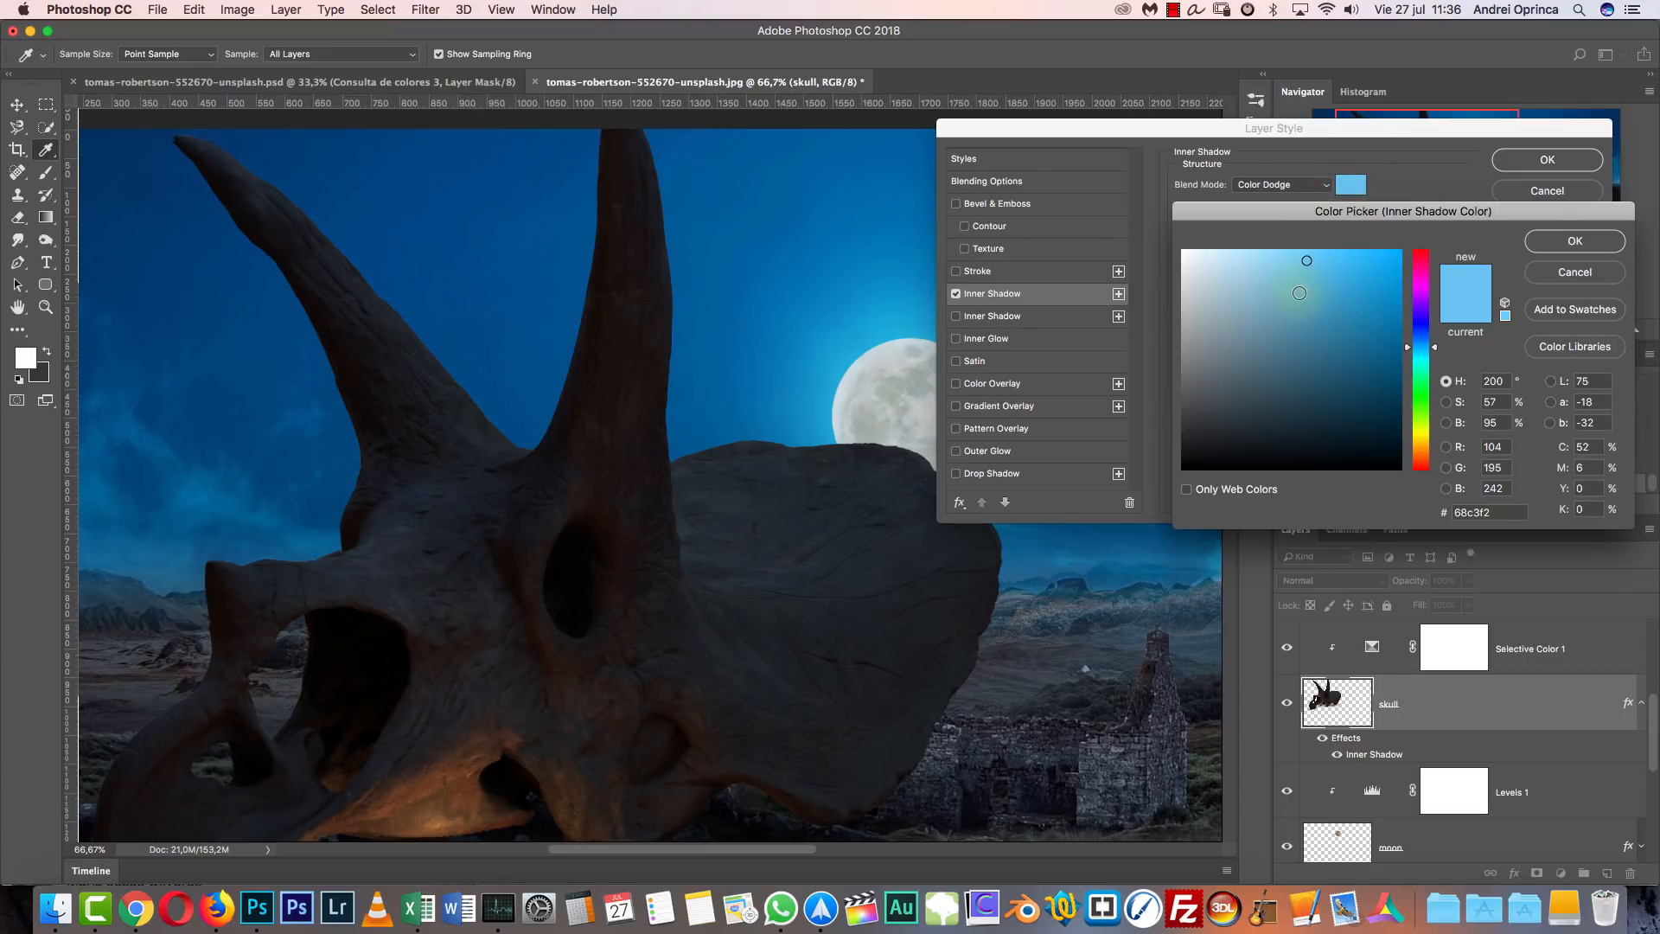
click(1557, 238)
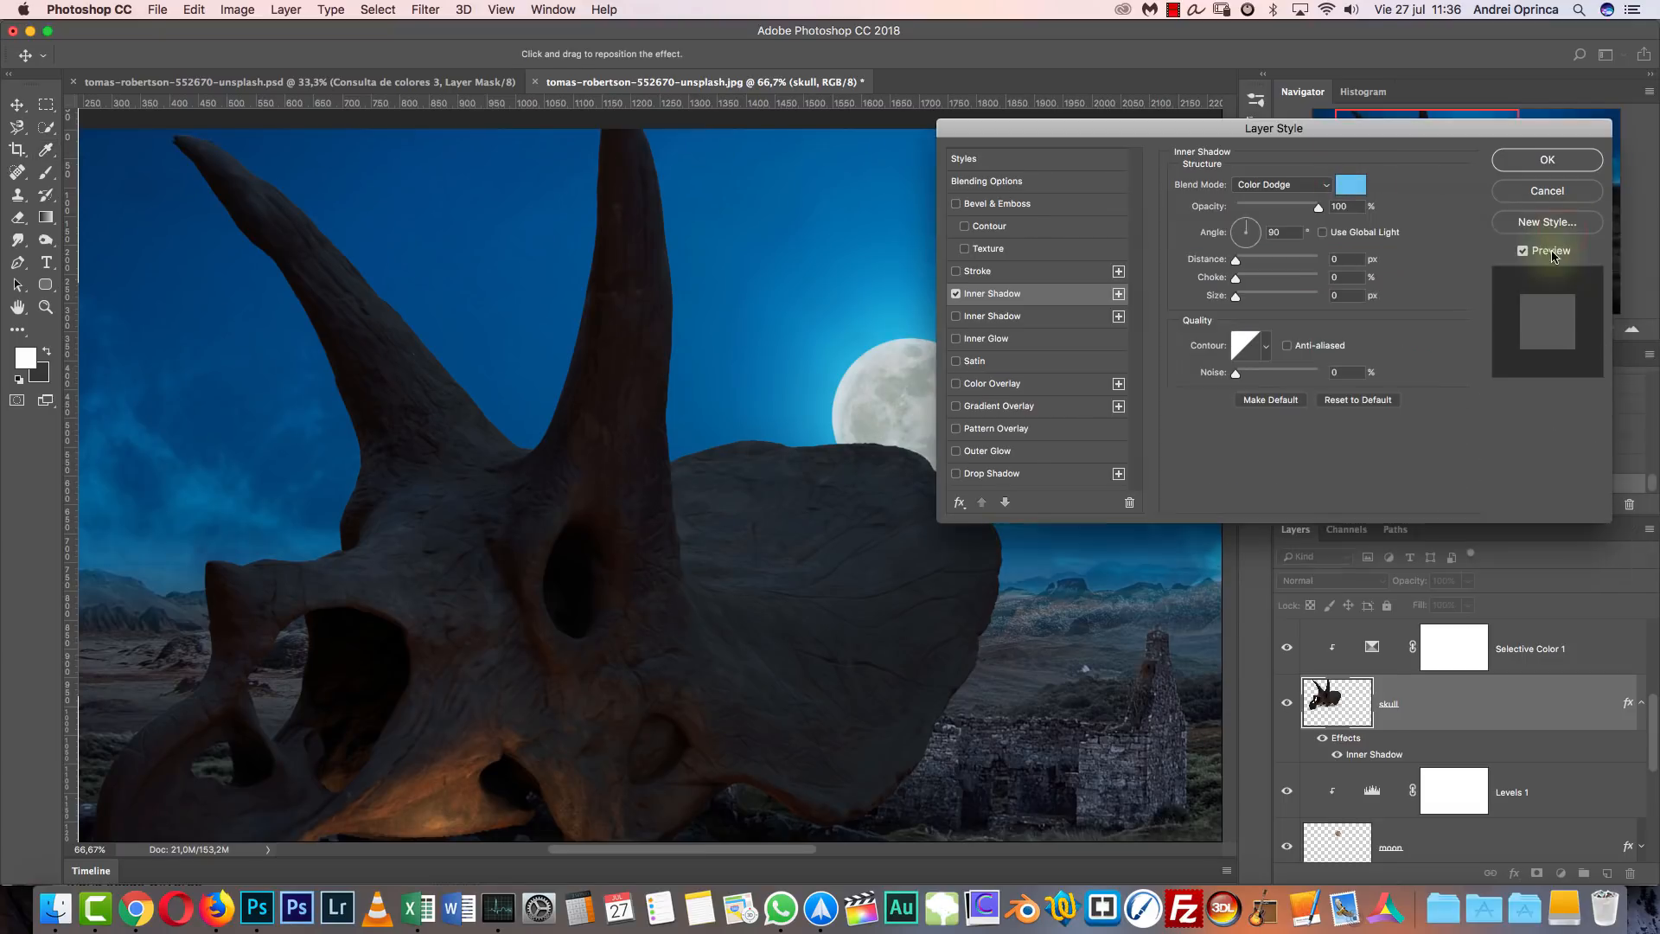
Set the inner shadow's color to light blue #67c2f1, its distance to 20 px and its size to 46 px.
click(1351, 184)
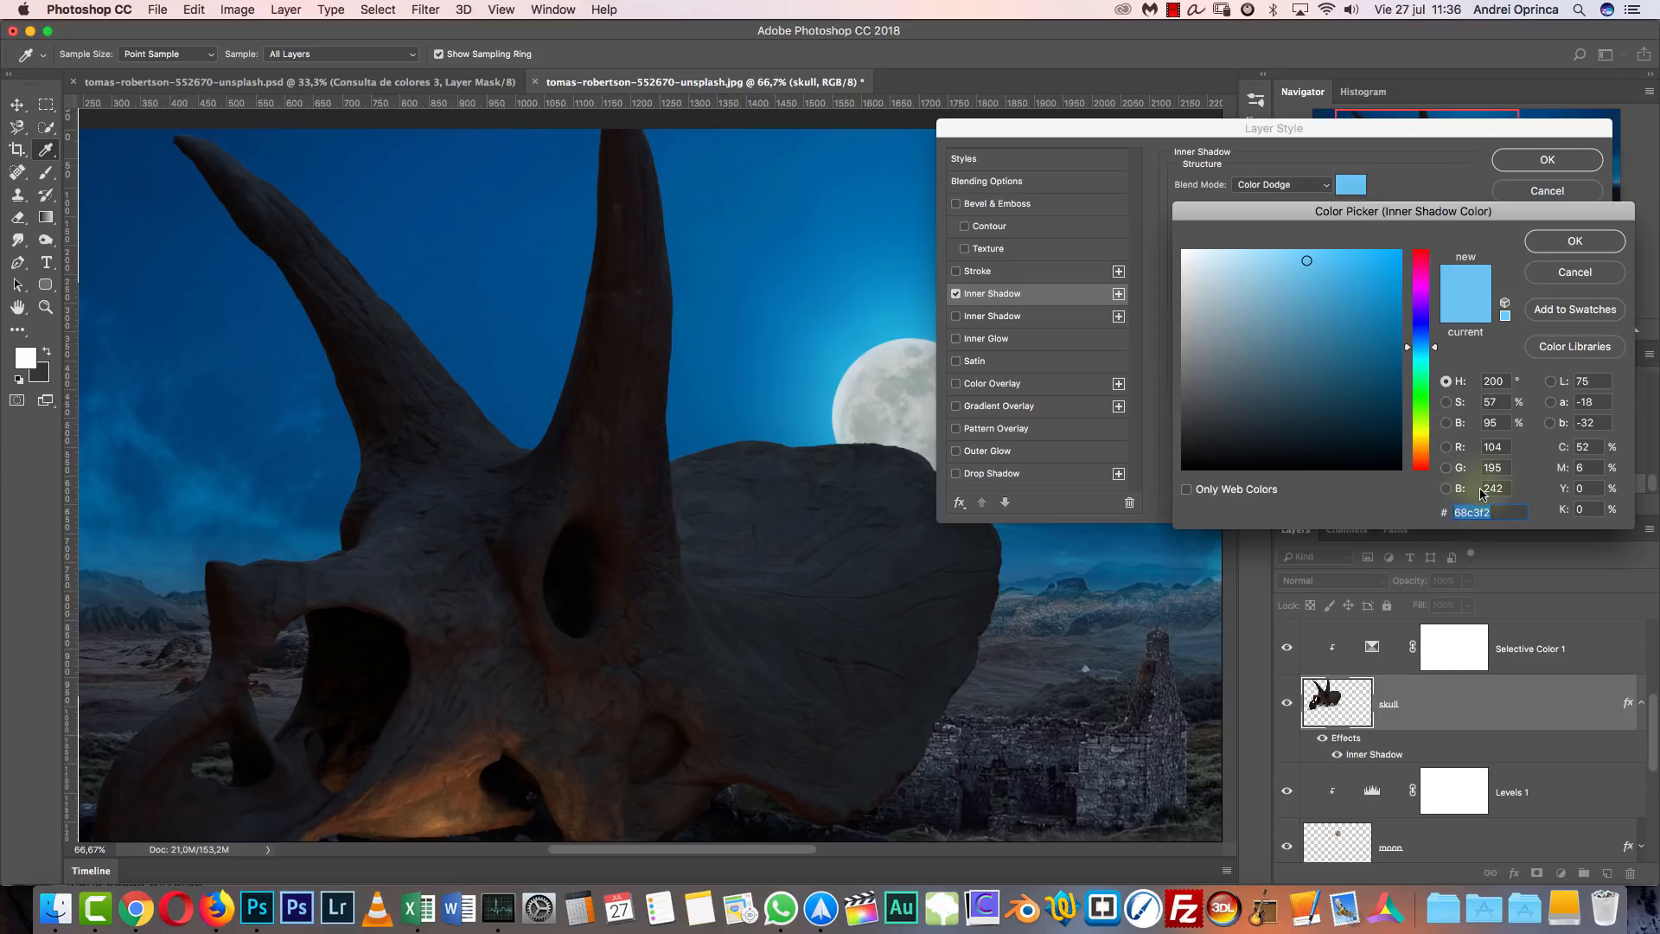
drag(1291, 285, 1304, 273)
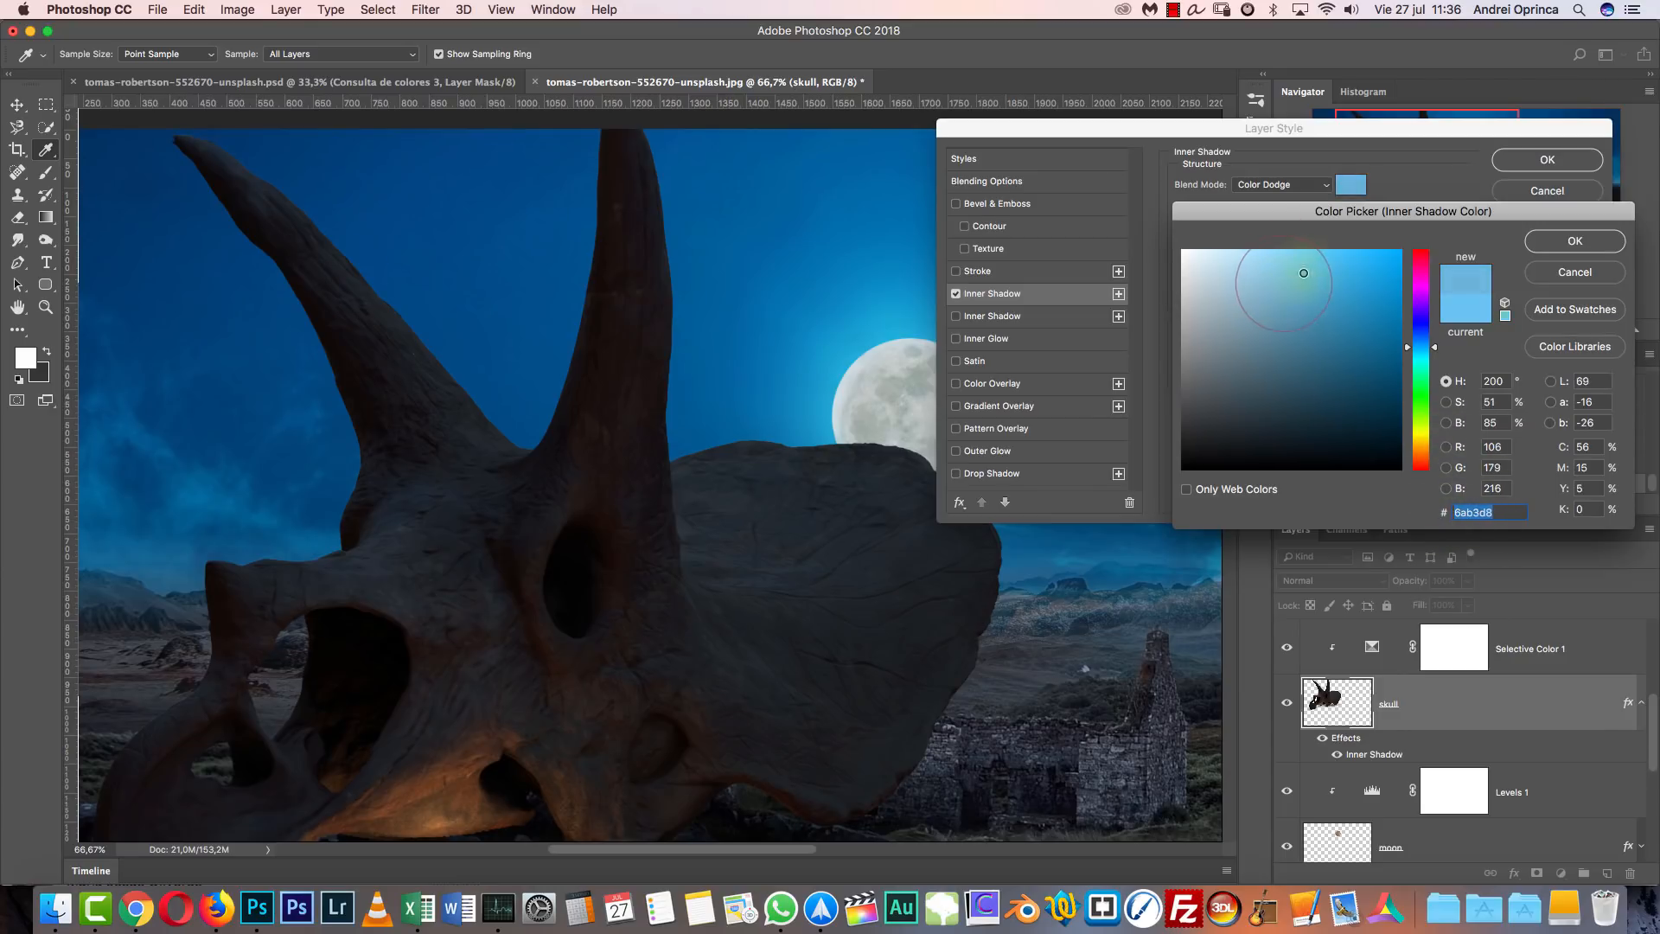
click(1563, 242)
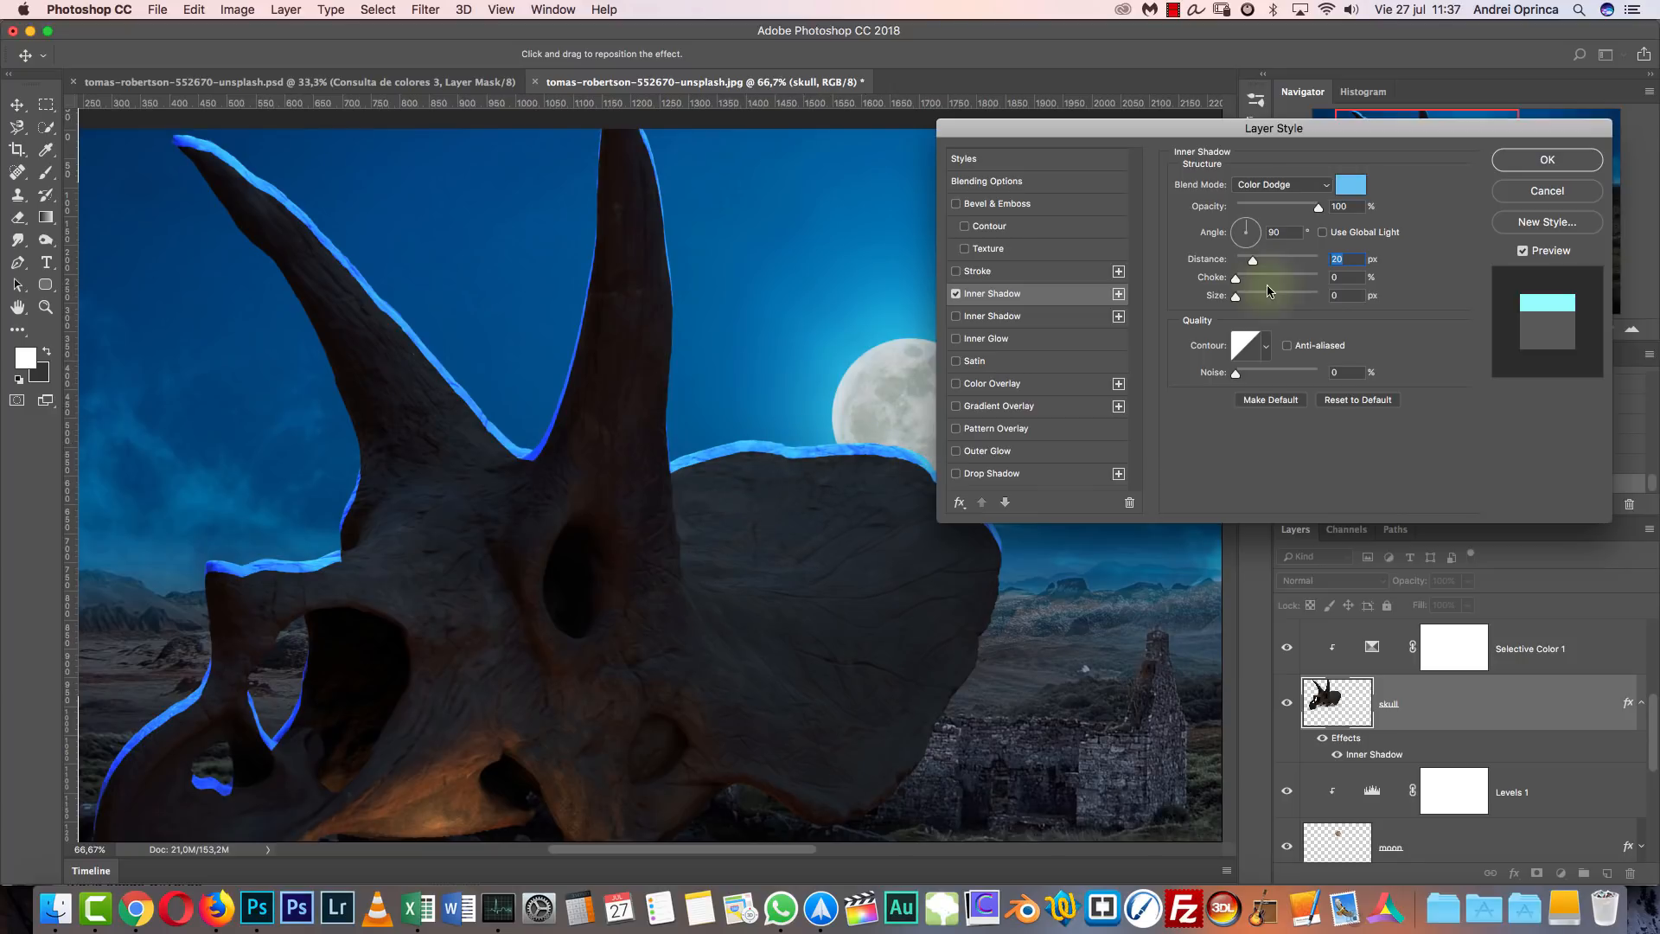
drag(1246, 301, 1255, 305)
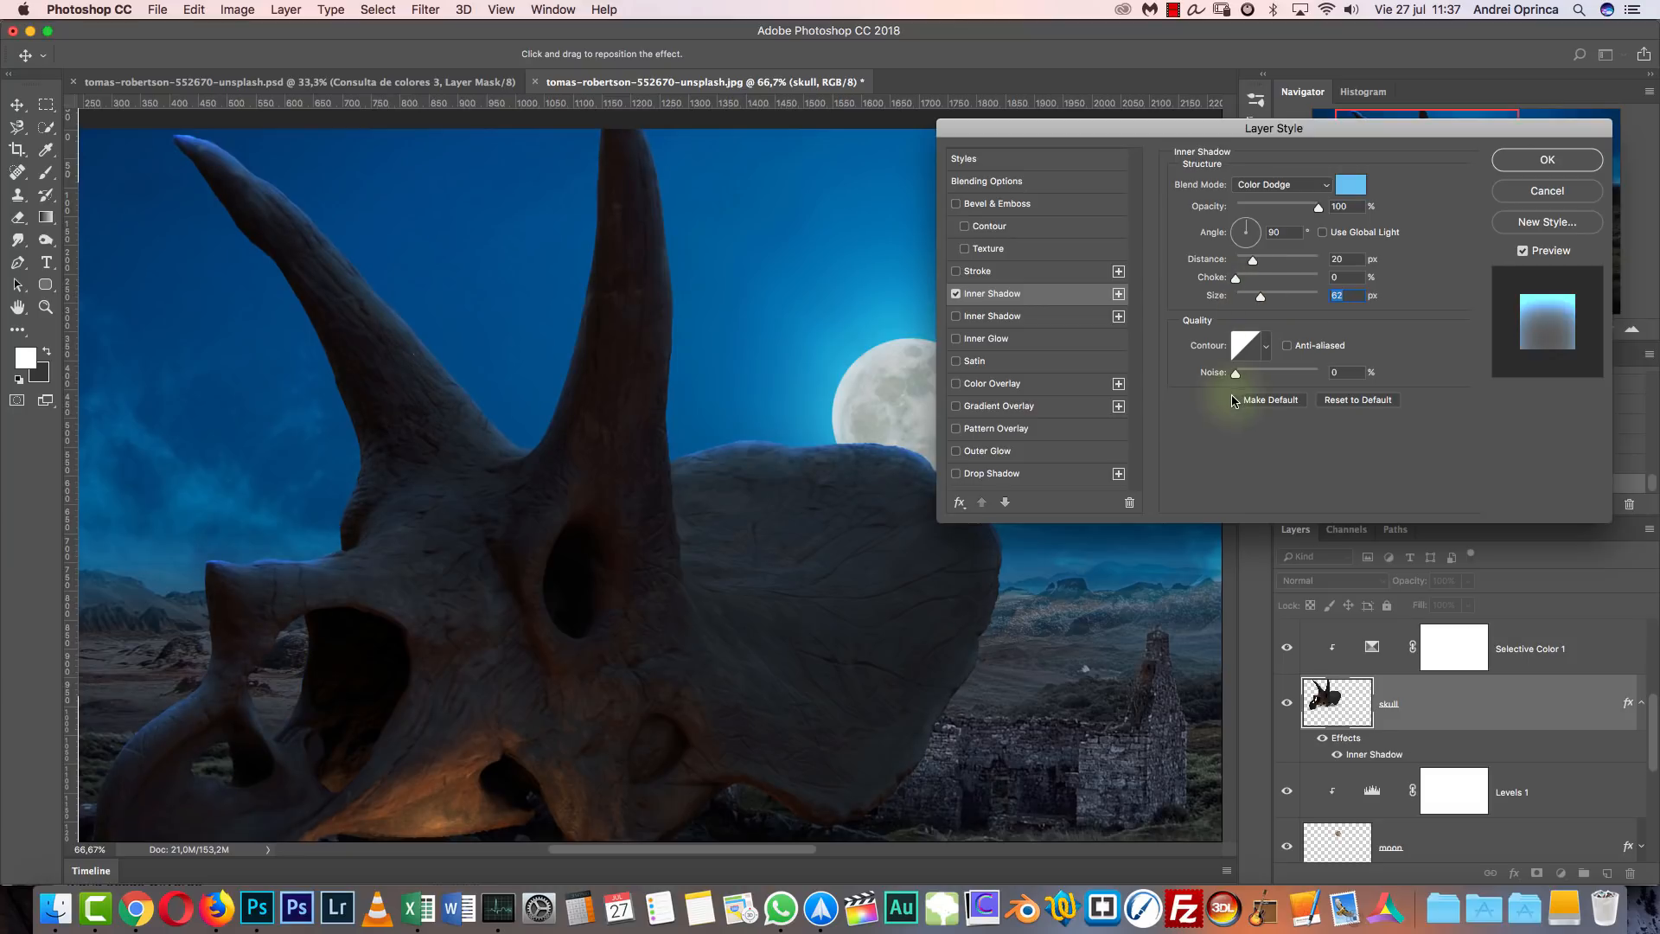
drag(1259, 299, 1254, 300)
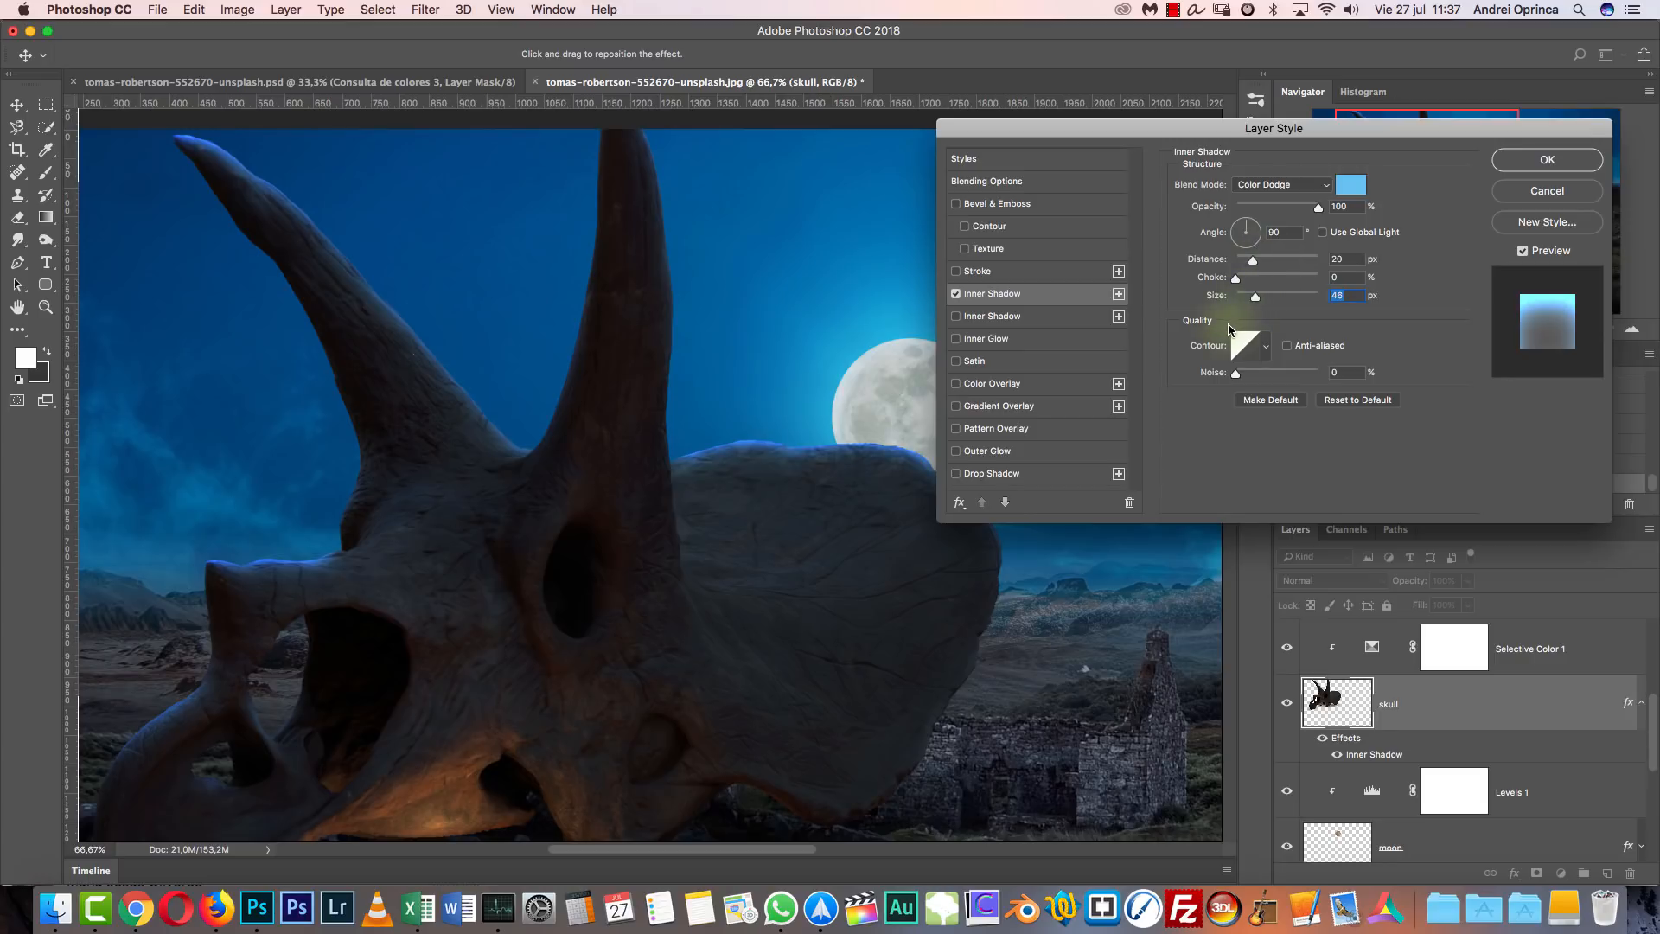
Try a darker blue, #3e718c, for the inner shadow and choose the pale grey-blue #a5c0ce.
click(1345, 186)
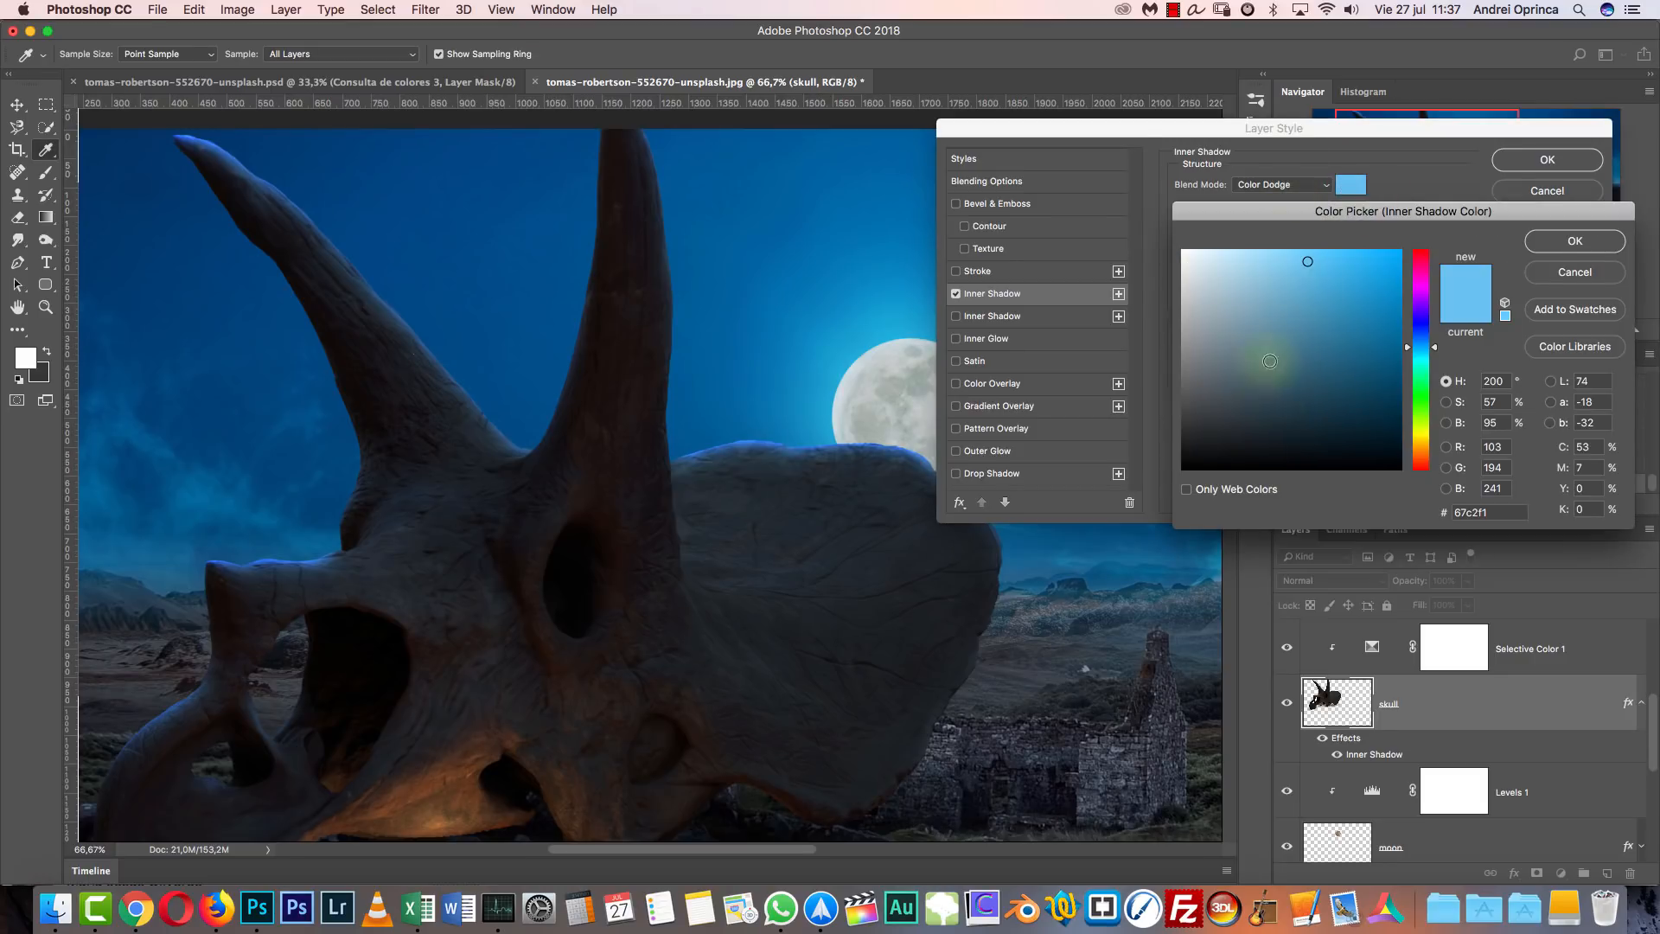
click(1303, 355)
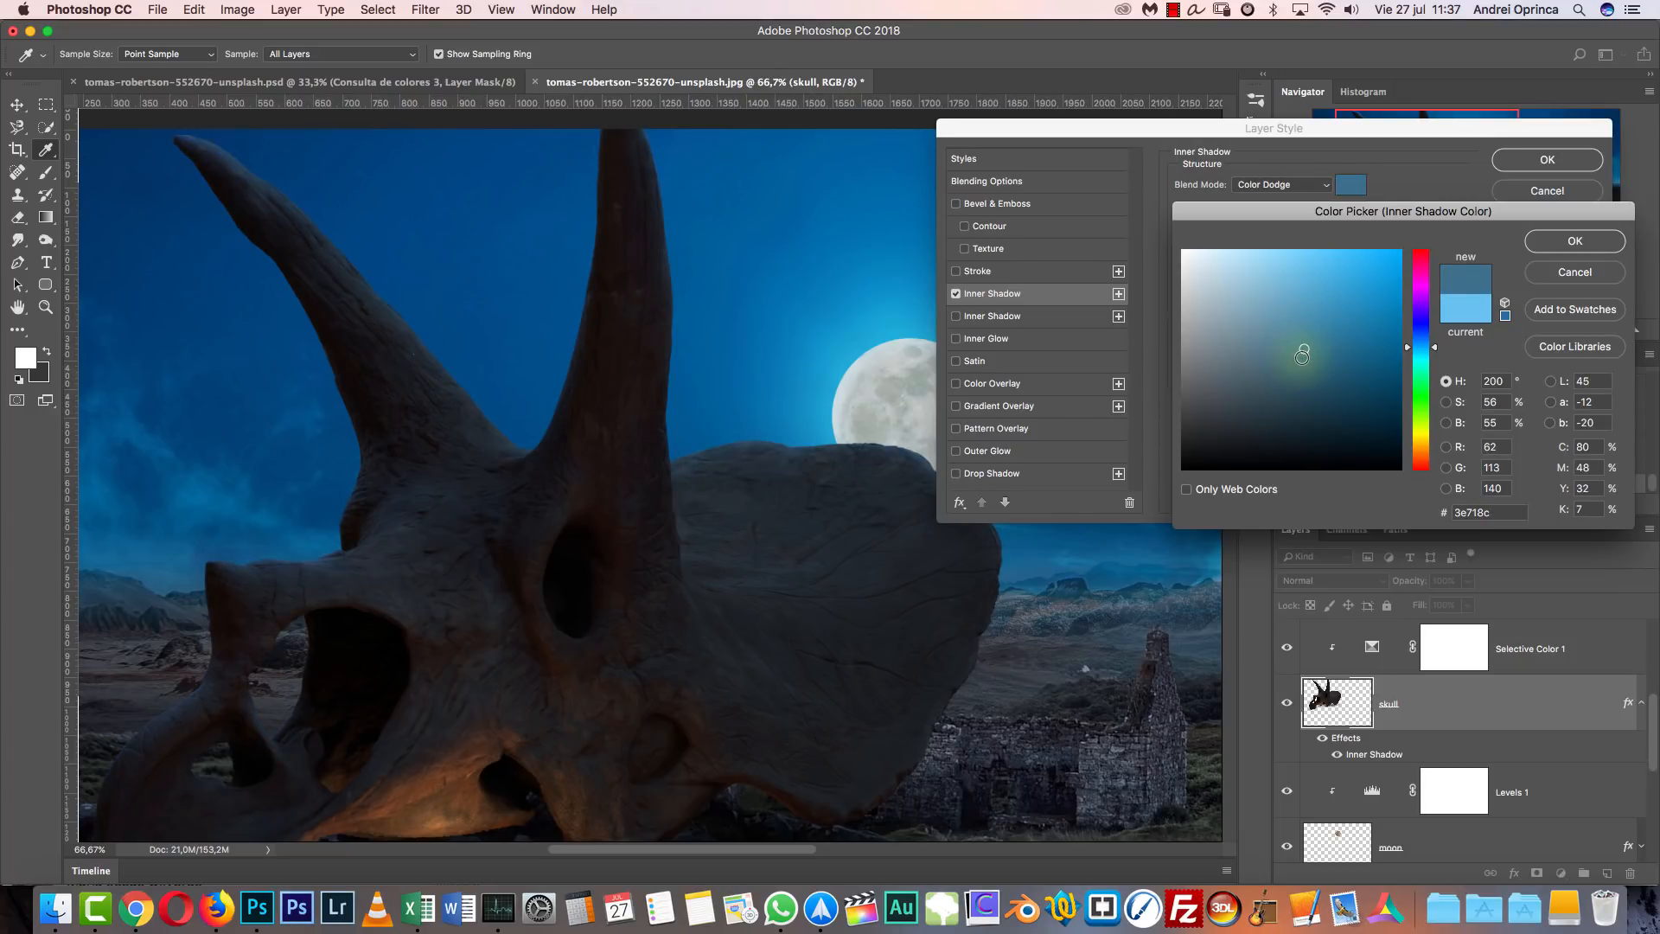
drag(1305, 348, 1153, 293)
click(1223, 291)
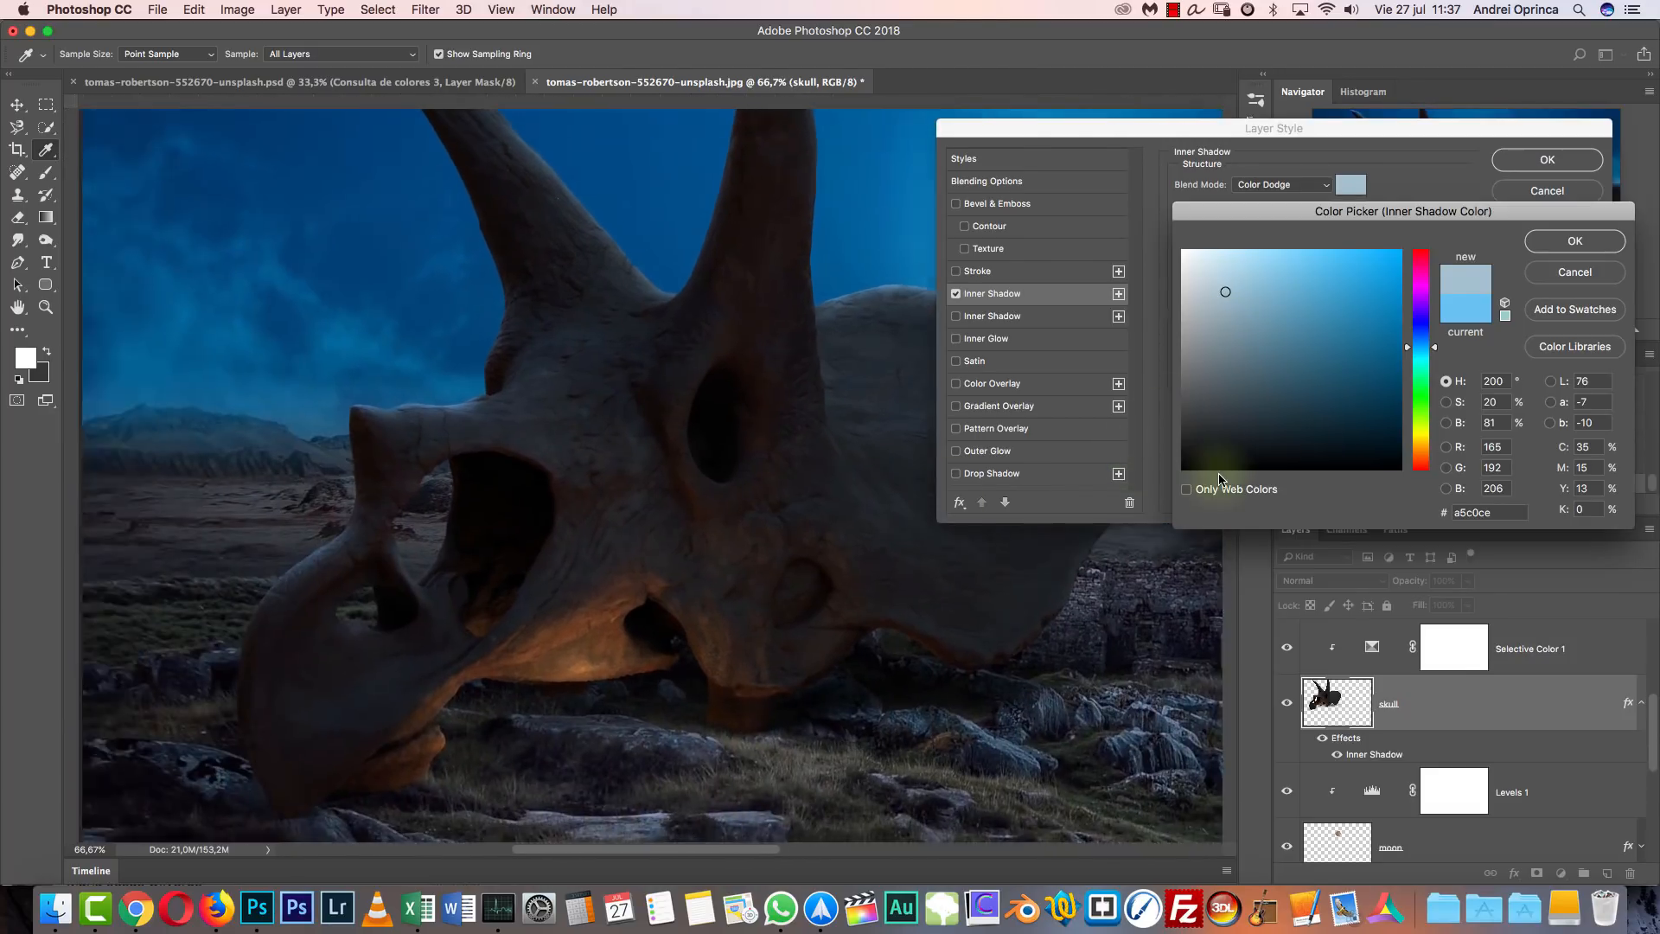
scroll(1219, 480, left, 3)
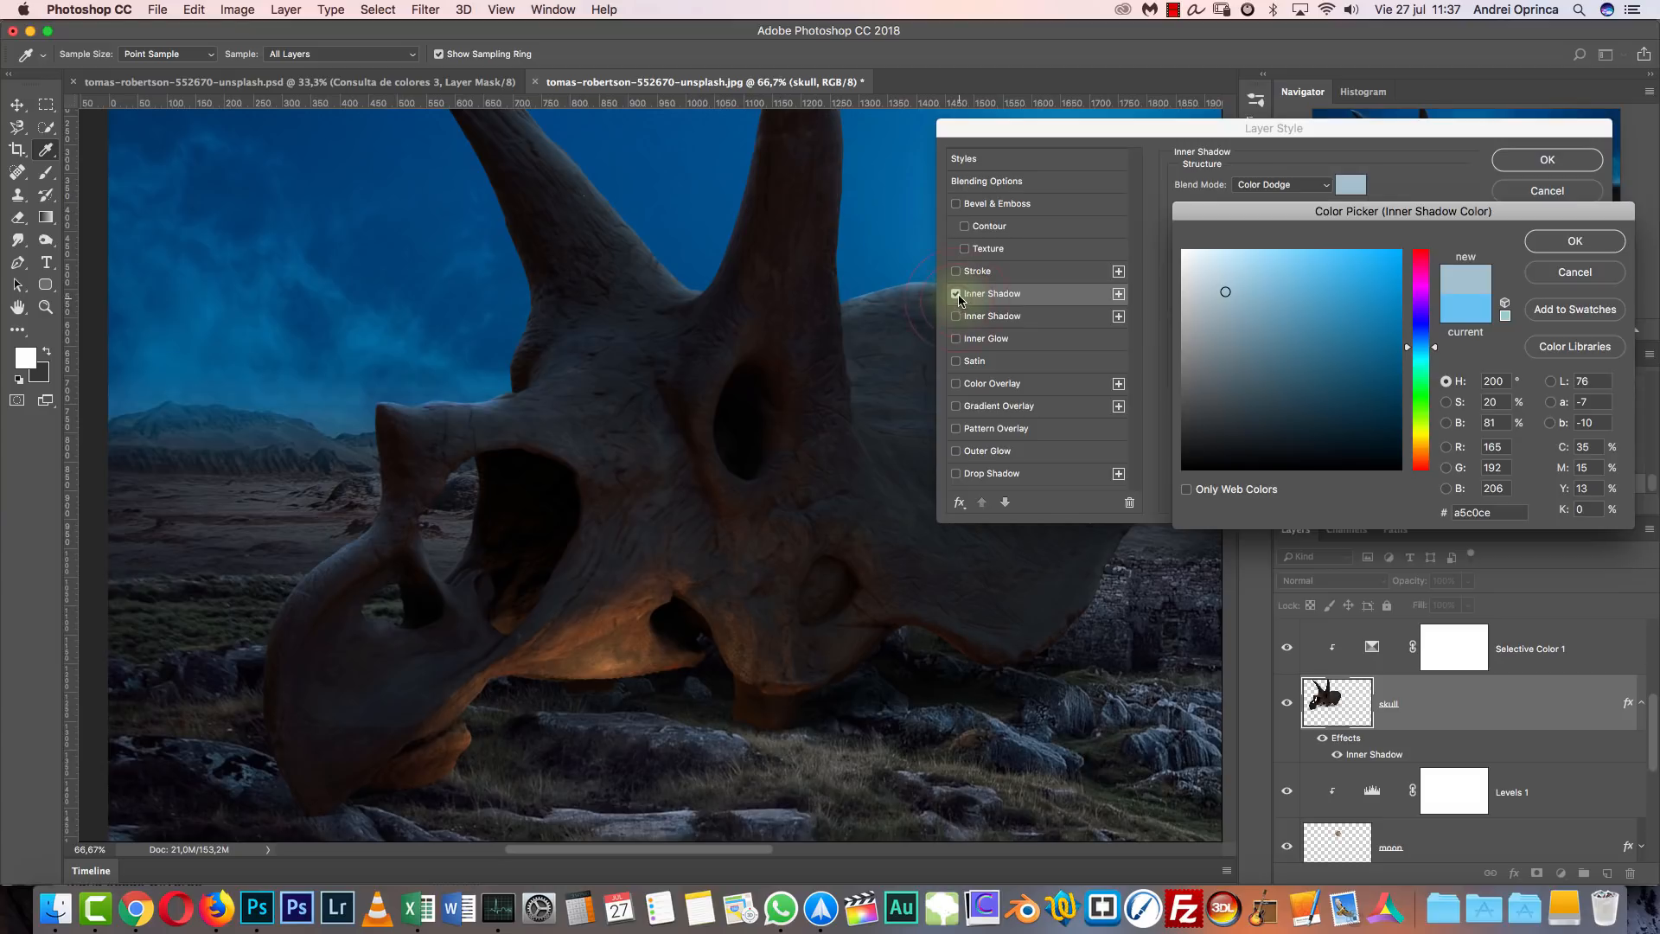
click(1575, 242)
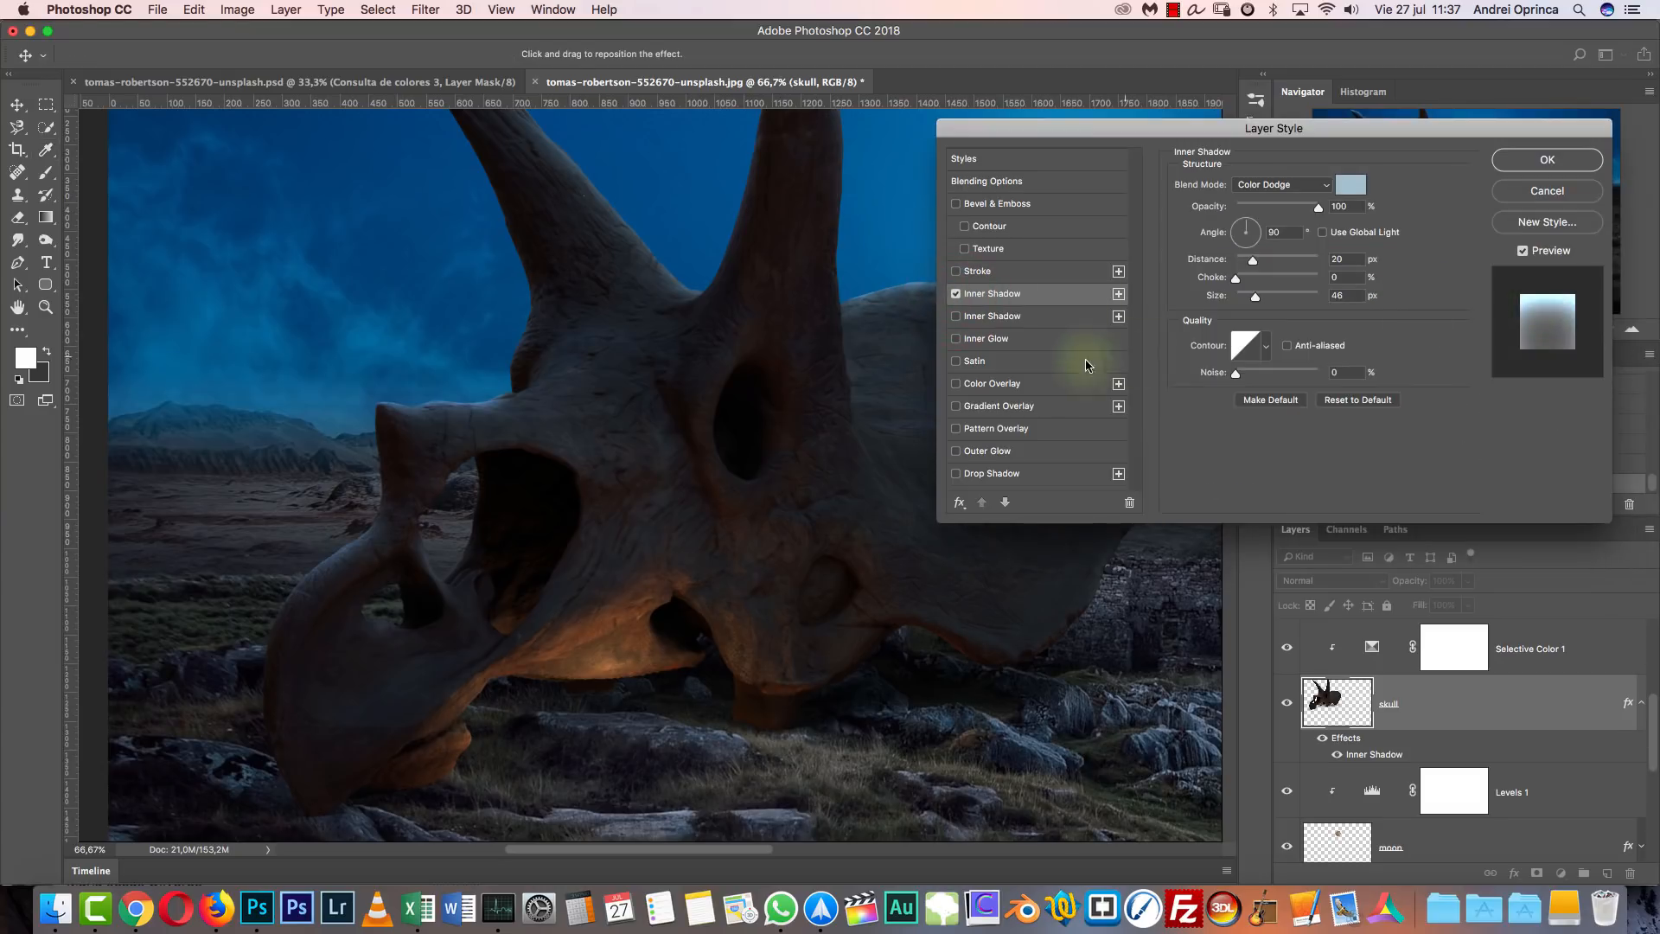
Compare the skull with the inner shadow switched off and on, checking the horns and the edge near the moon.
click(956, 294)
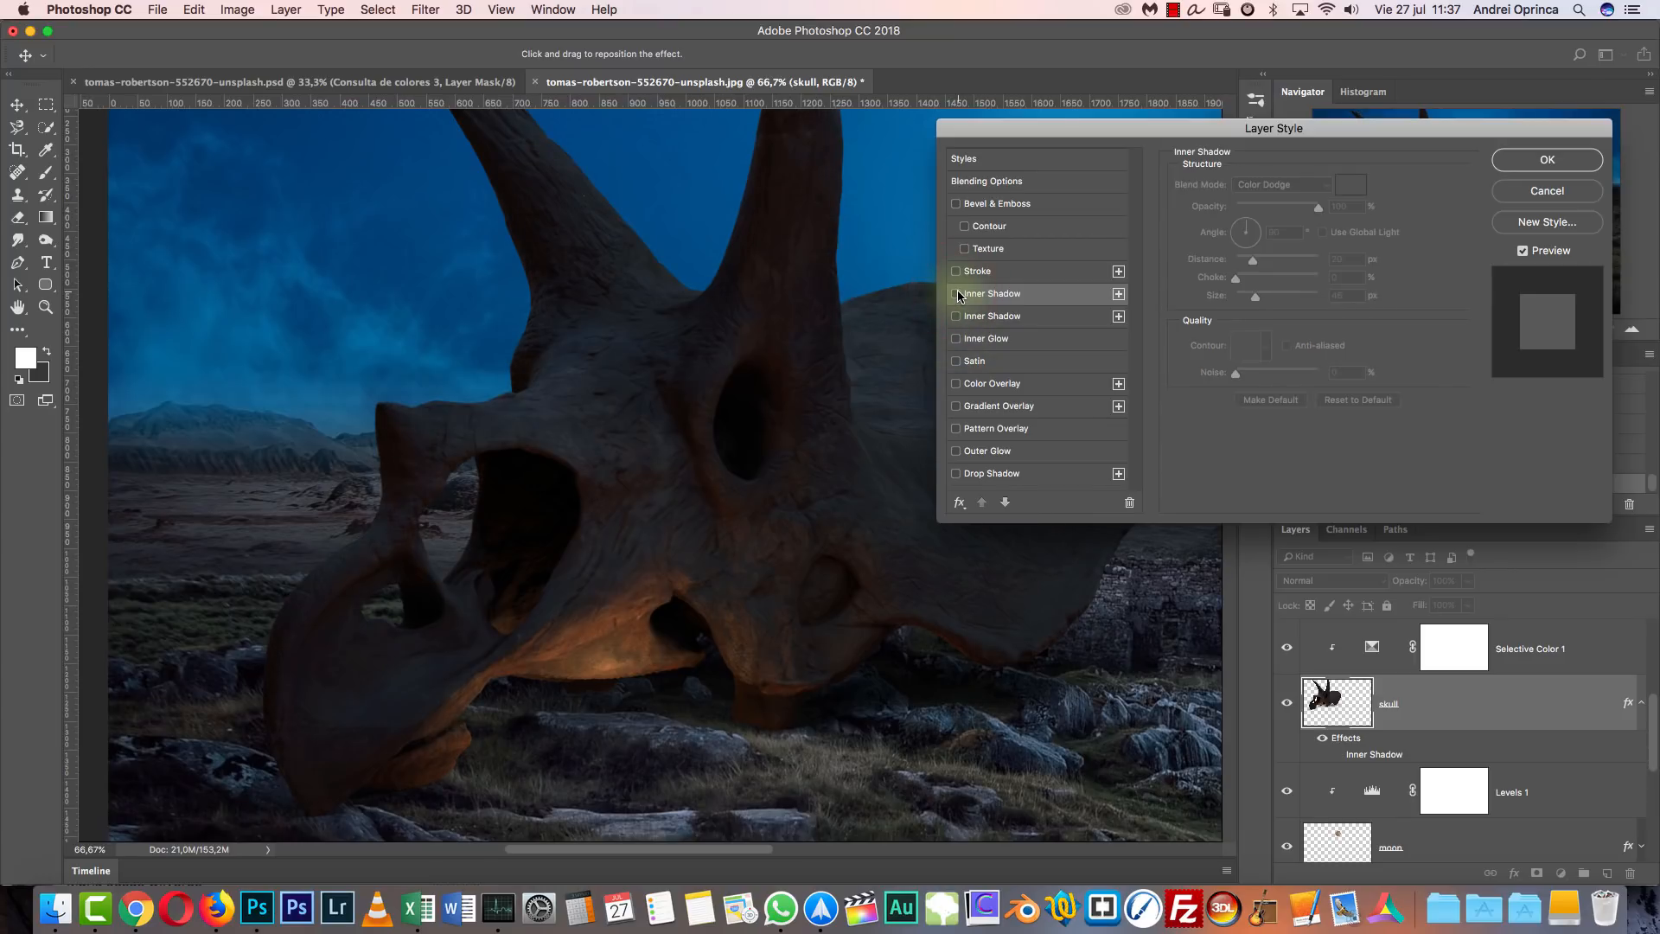
click(956, 294)
click(957, 294)
click(957, 294)
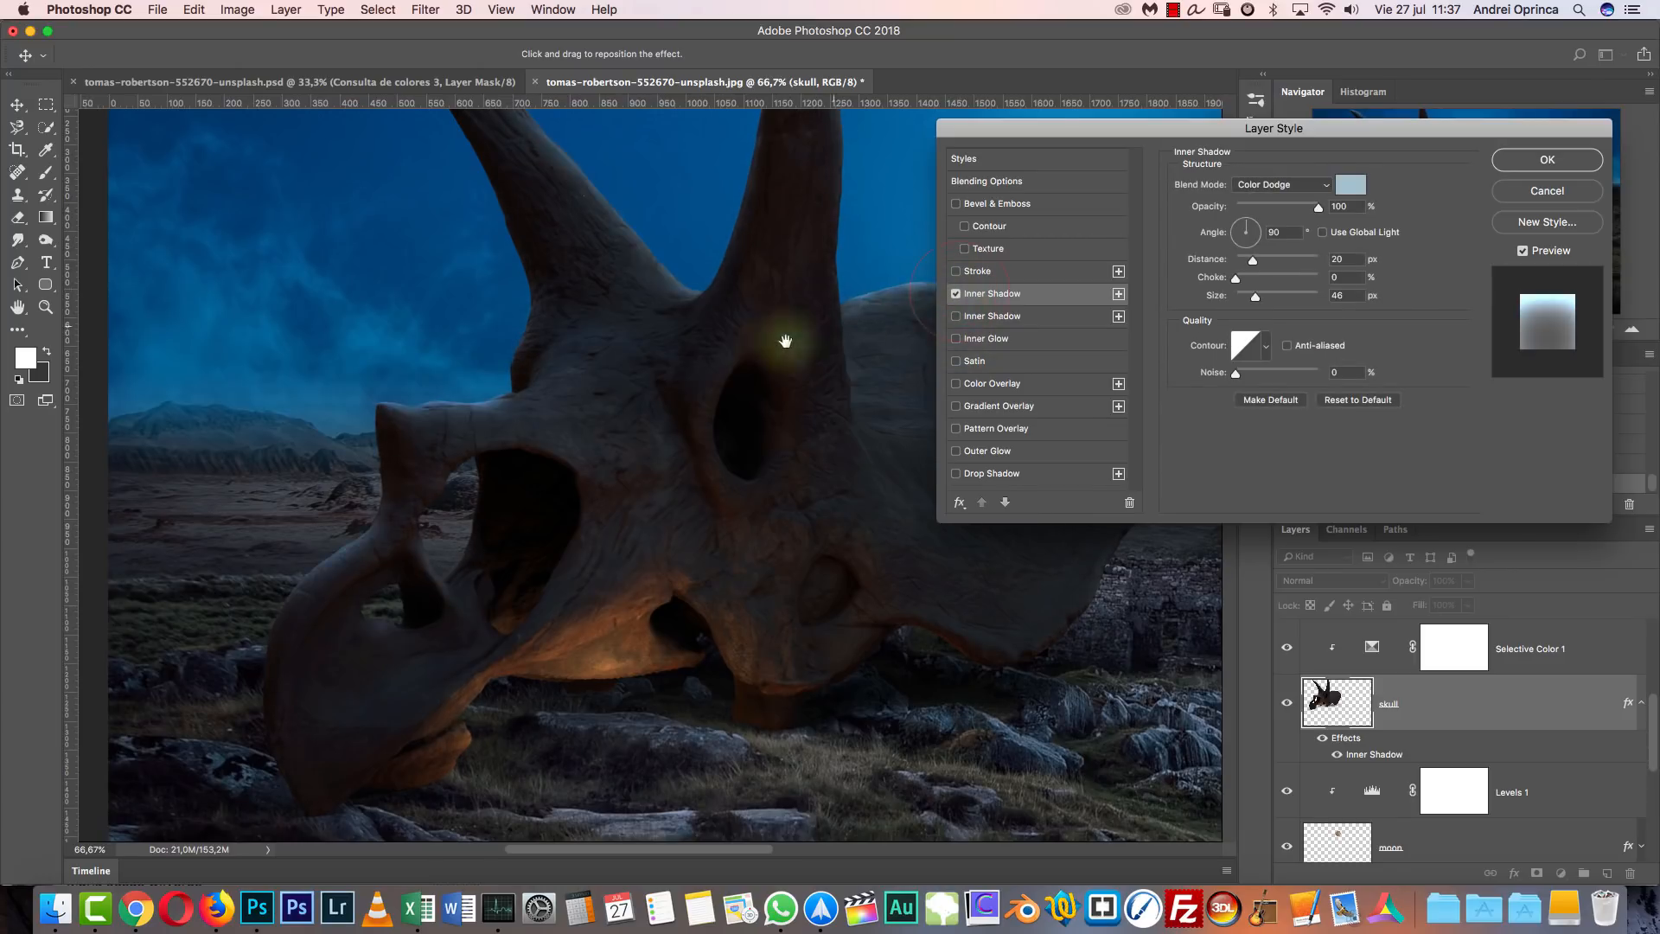
drag(786, 341, 574, 475)
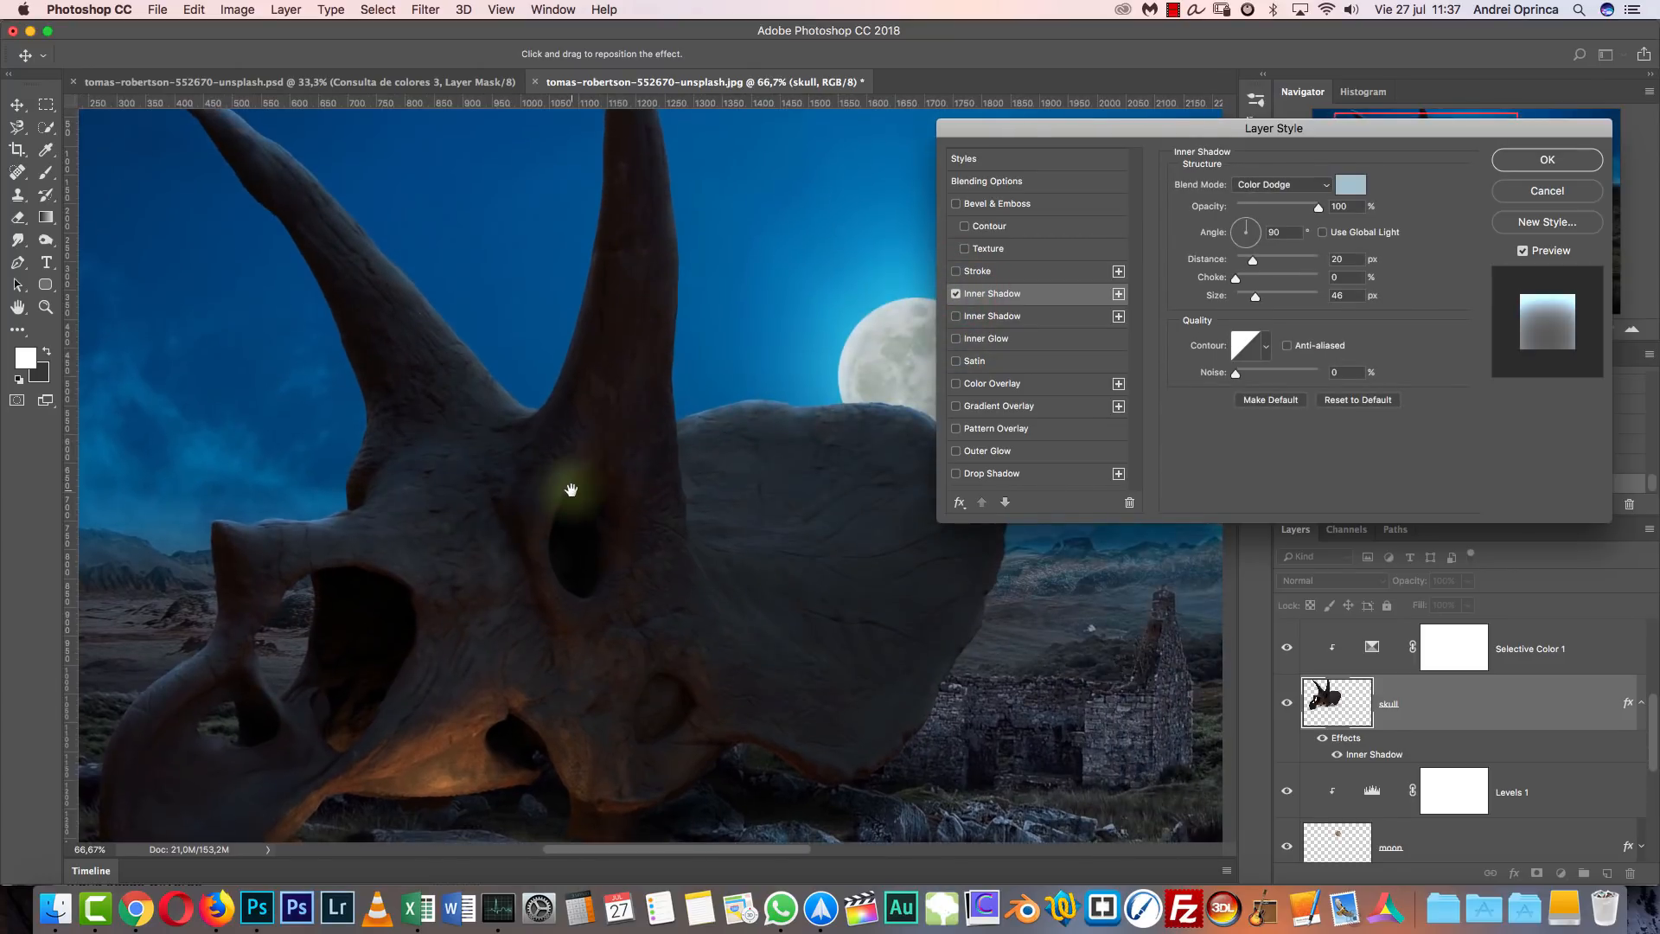
Set the inner shadow's color to the muted grey-blue #8ba3af and apply the layer style.
click(1351, 184)
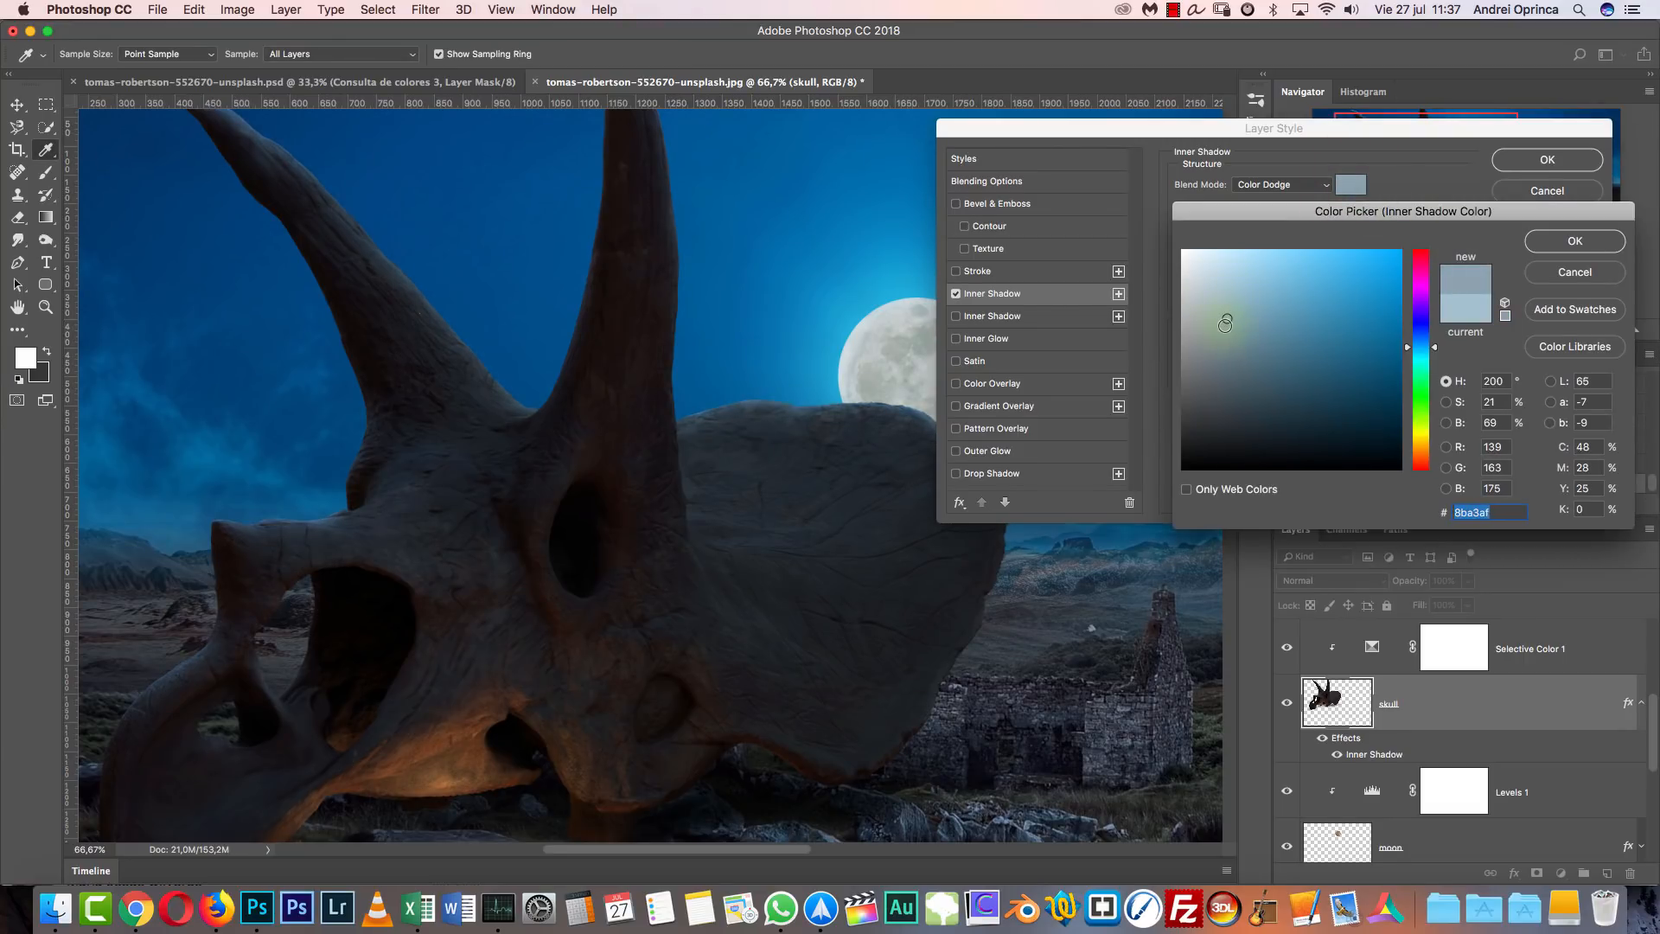
click(1575, 241)
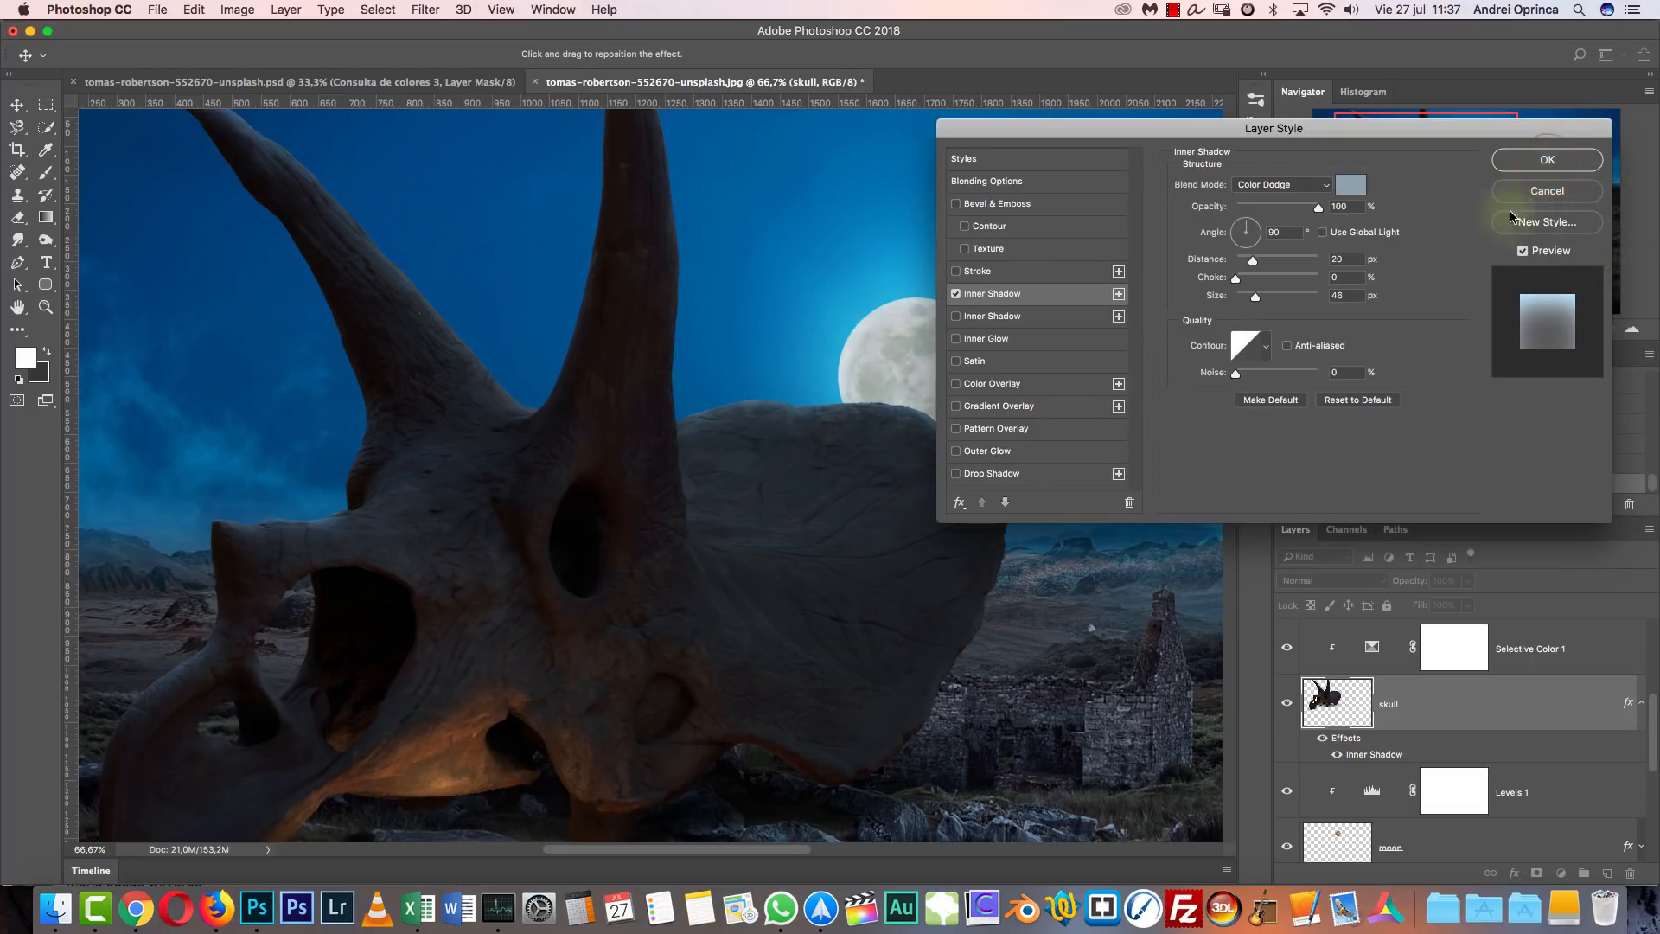
click(1547, 160)
Compare the skull with its layer effects hidden and shown.
click(1333, 329)
drag(1068, 404, 1172, 426)
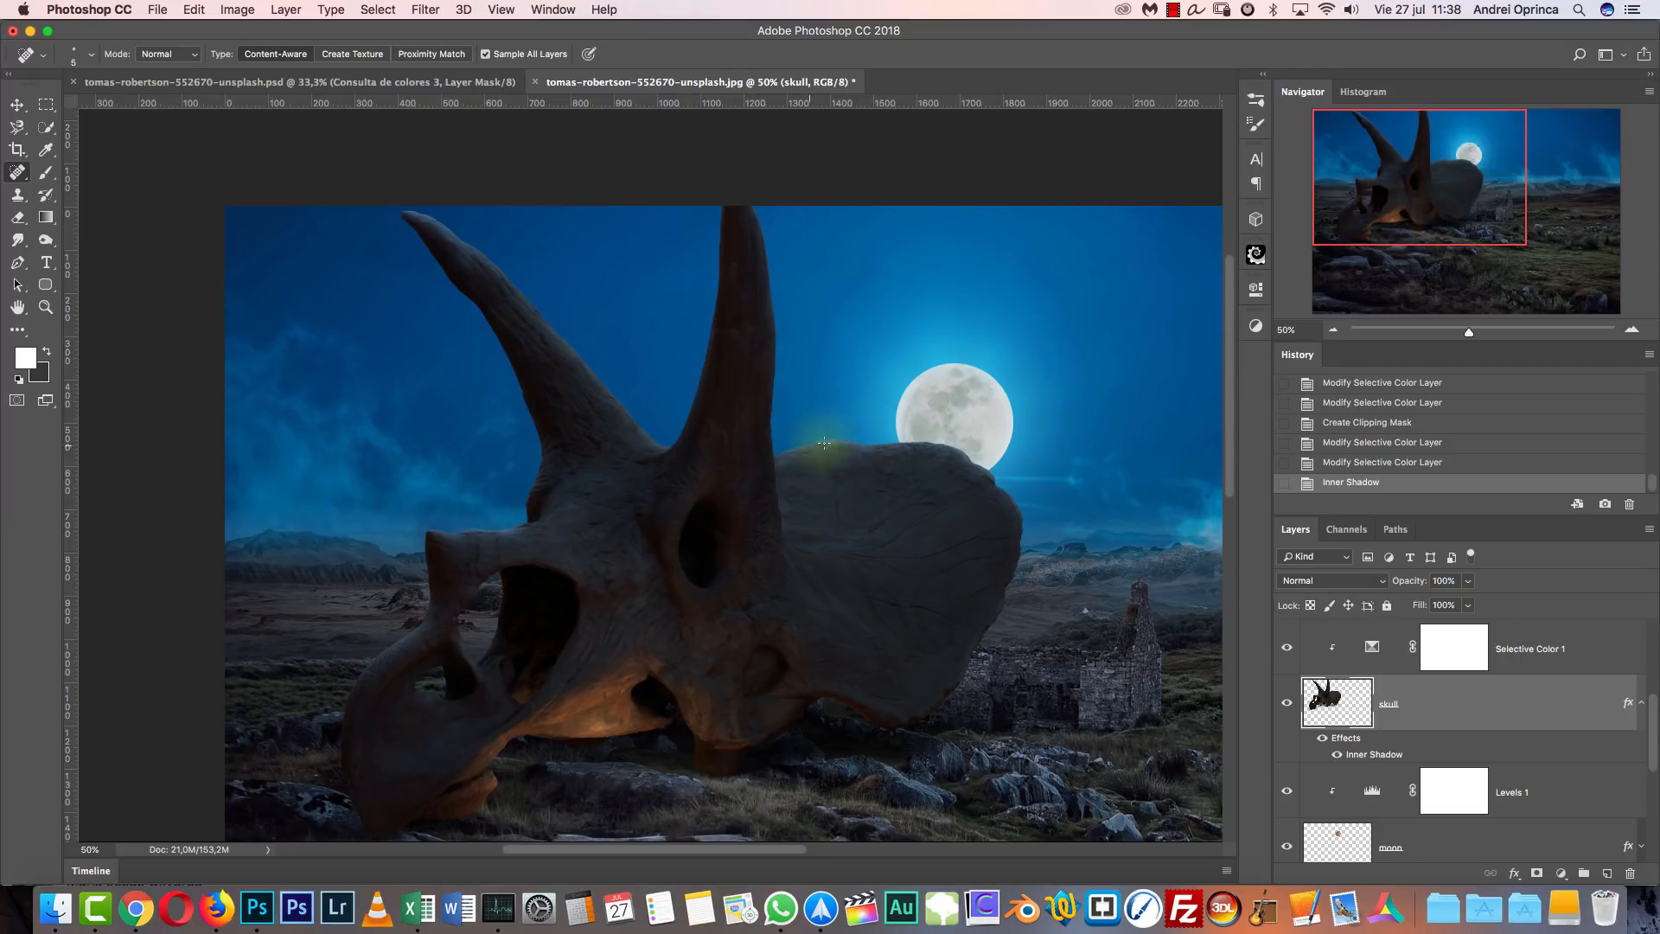
click(1321, 740)
click(1322, 739)
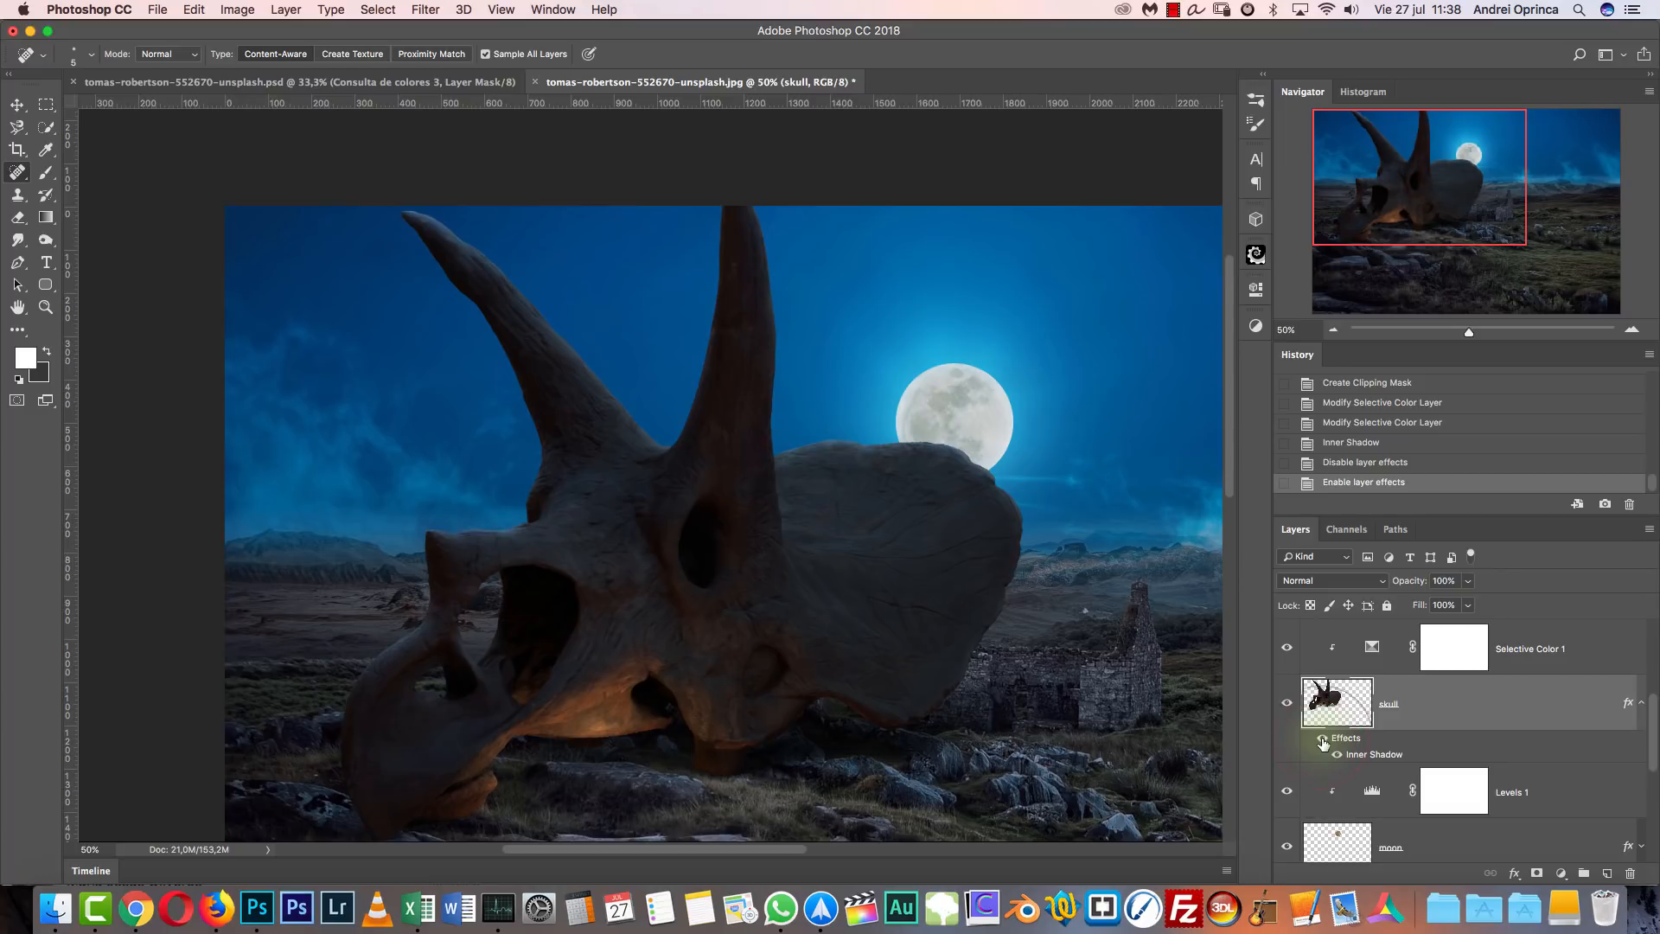
Convert the skull's inner shadow effect into its own separate layer.
click(1632, 331)
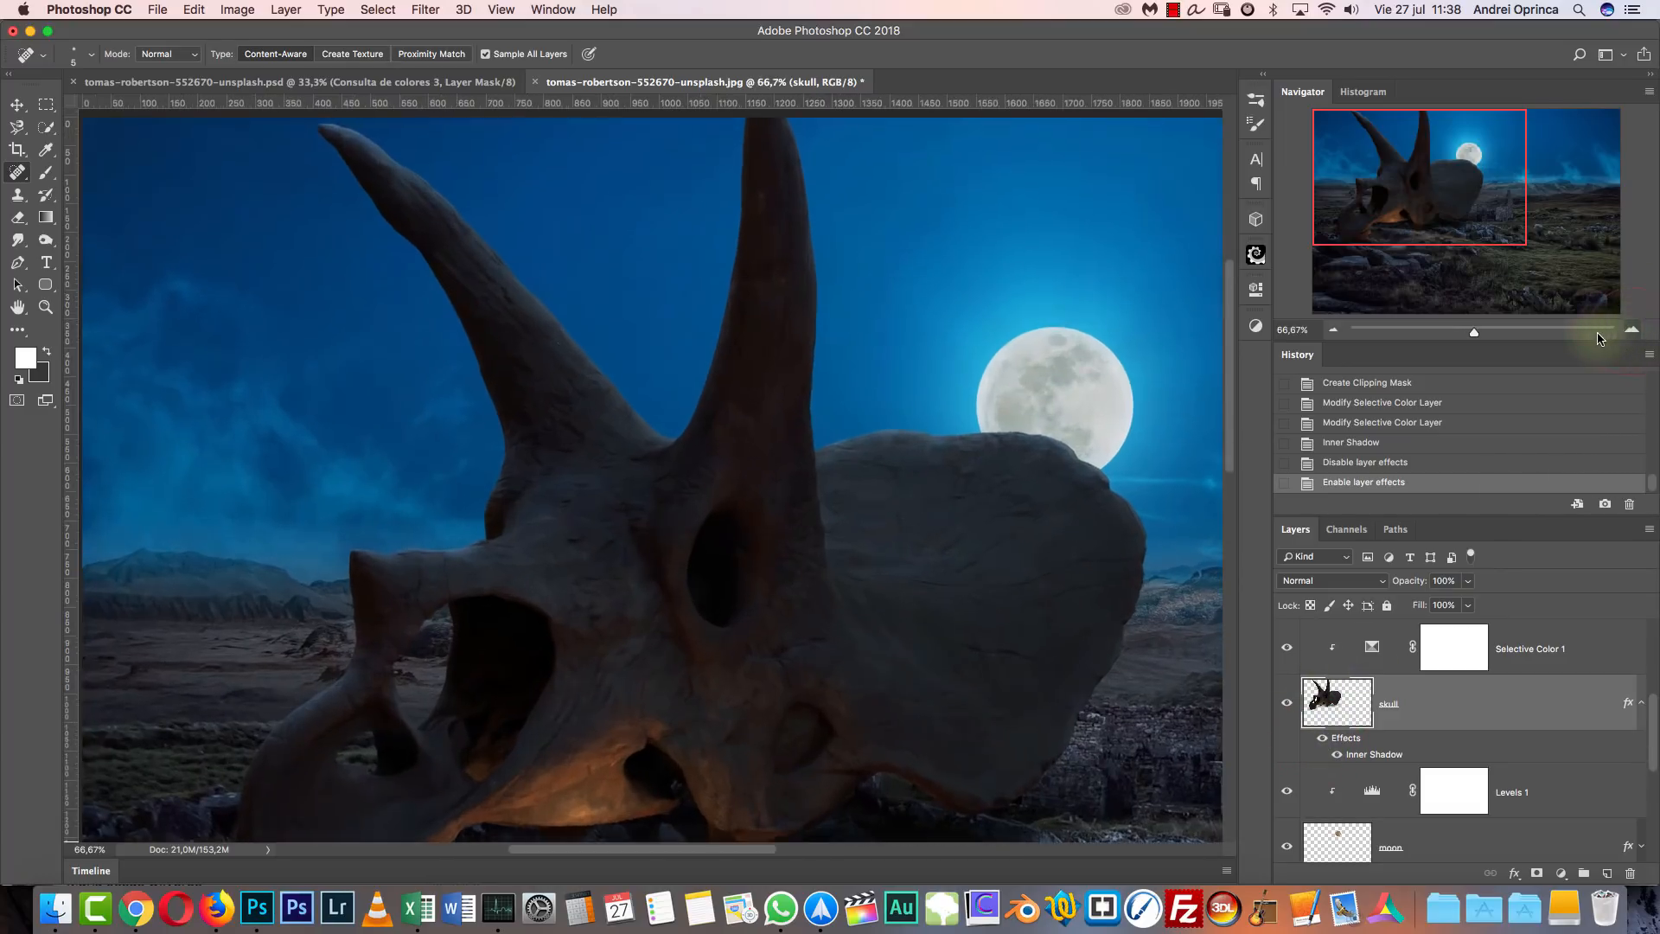
key(super+plus)
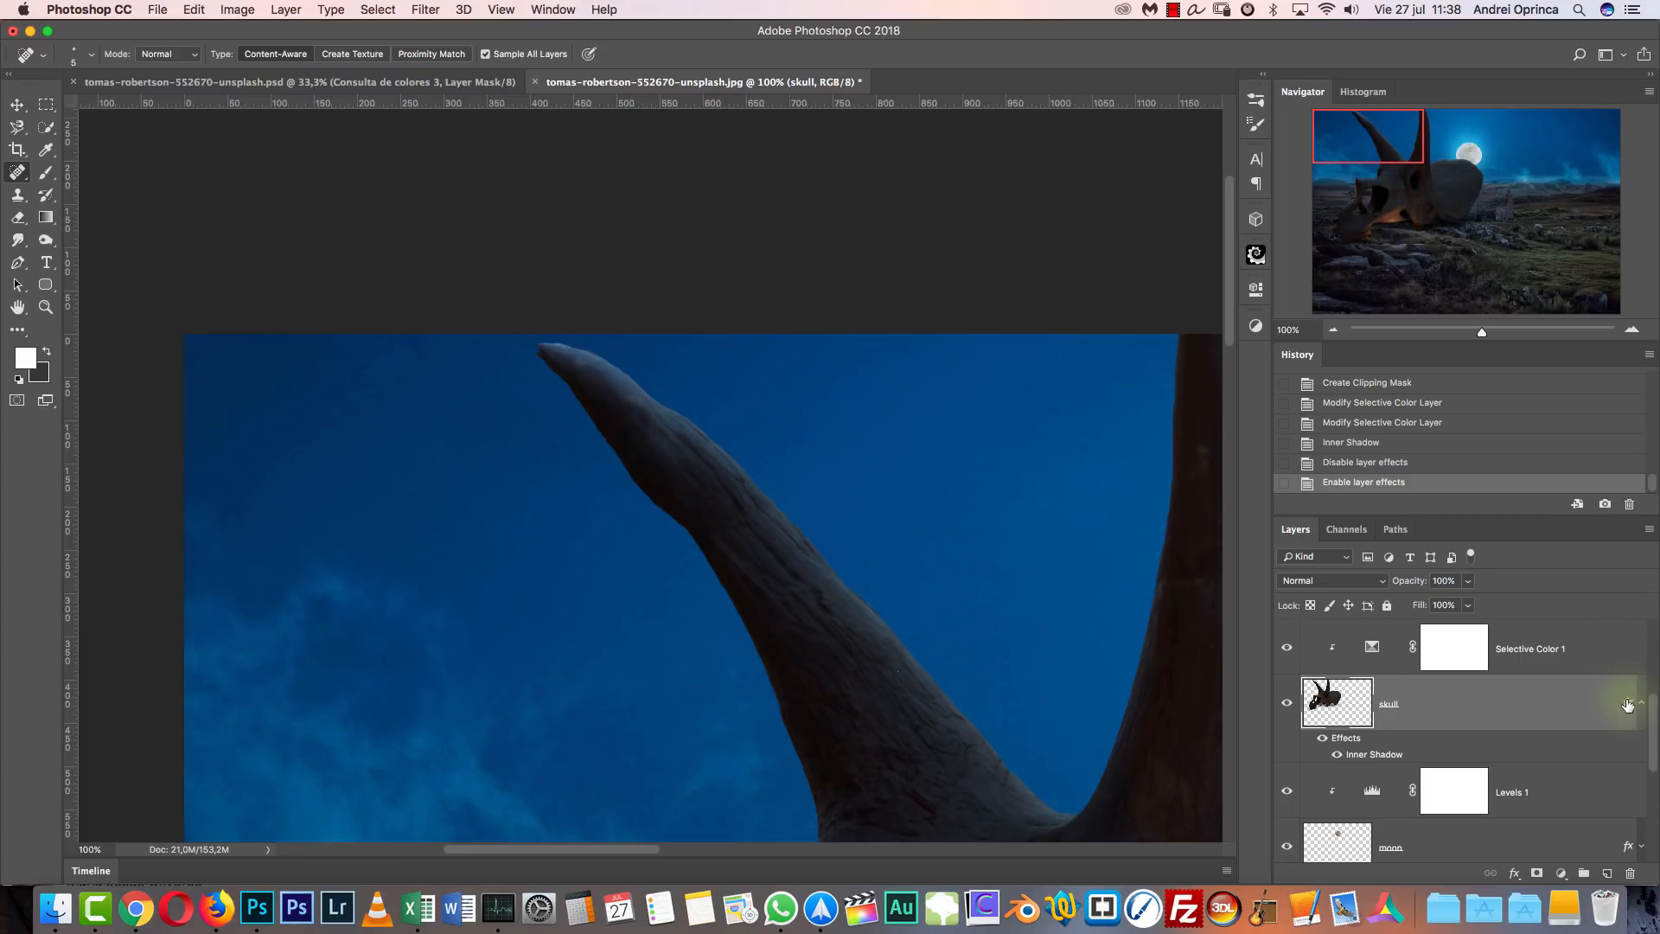
right_click(1628, 704)
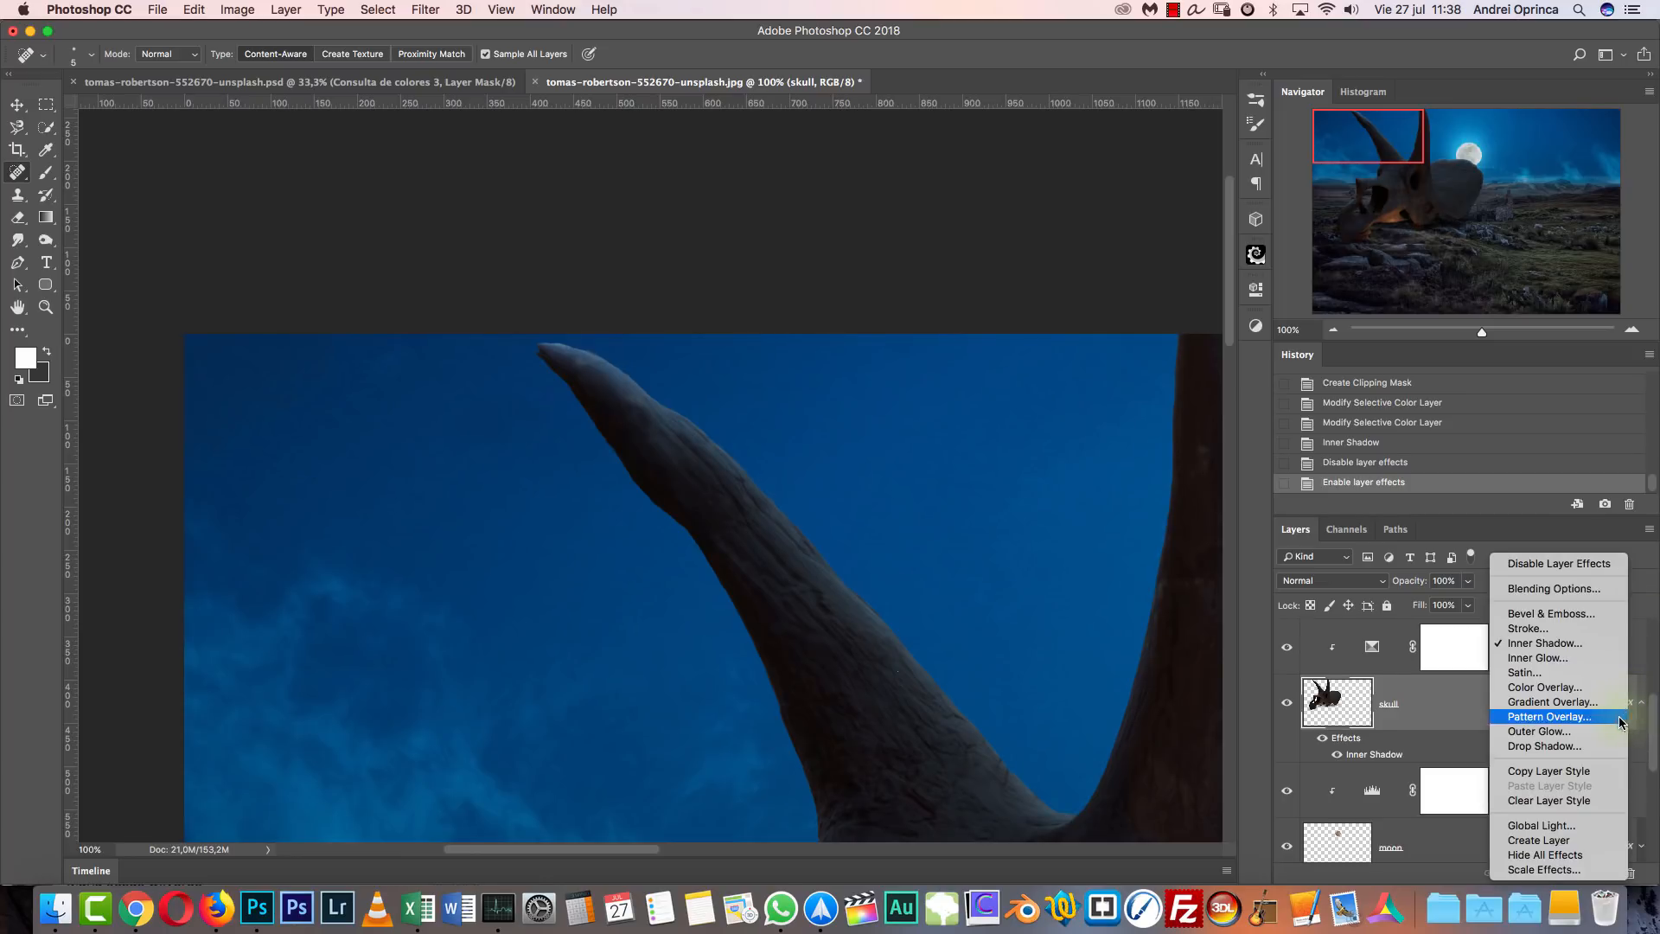
click(1529, 841)
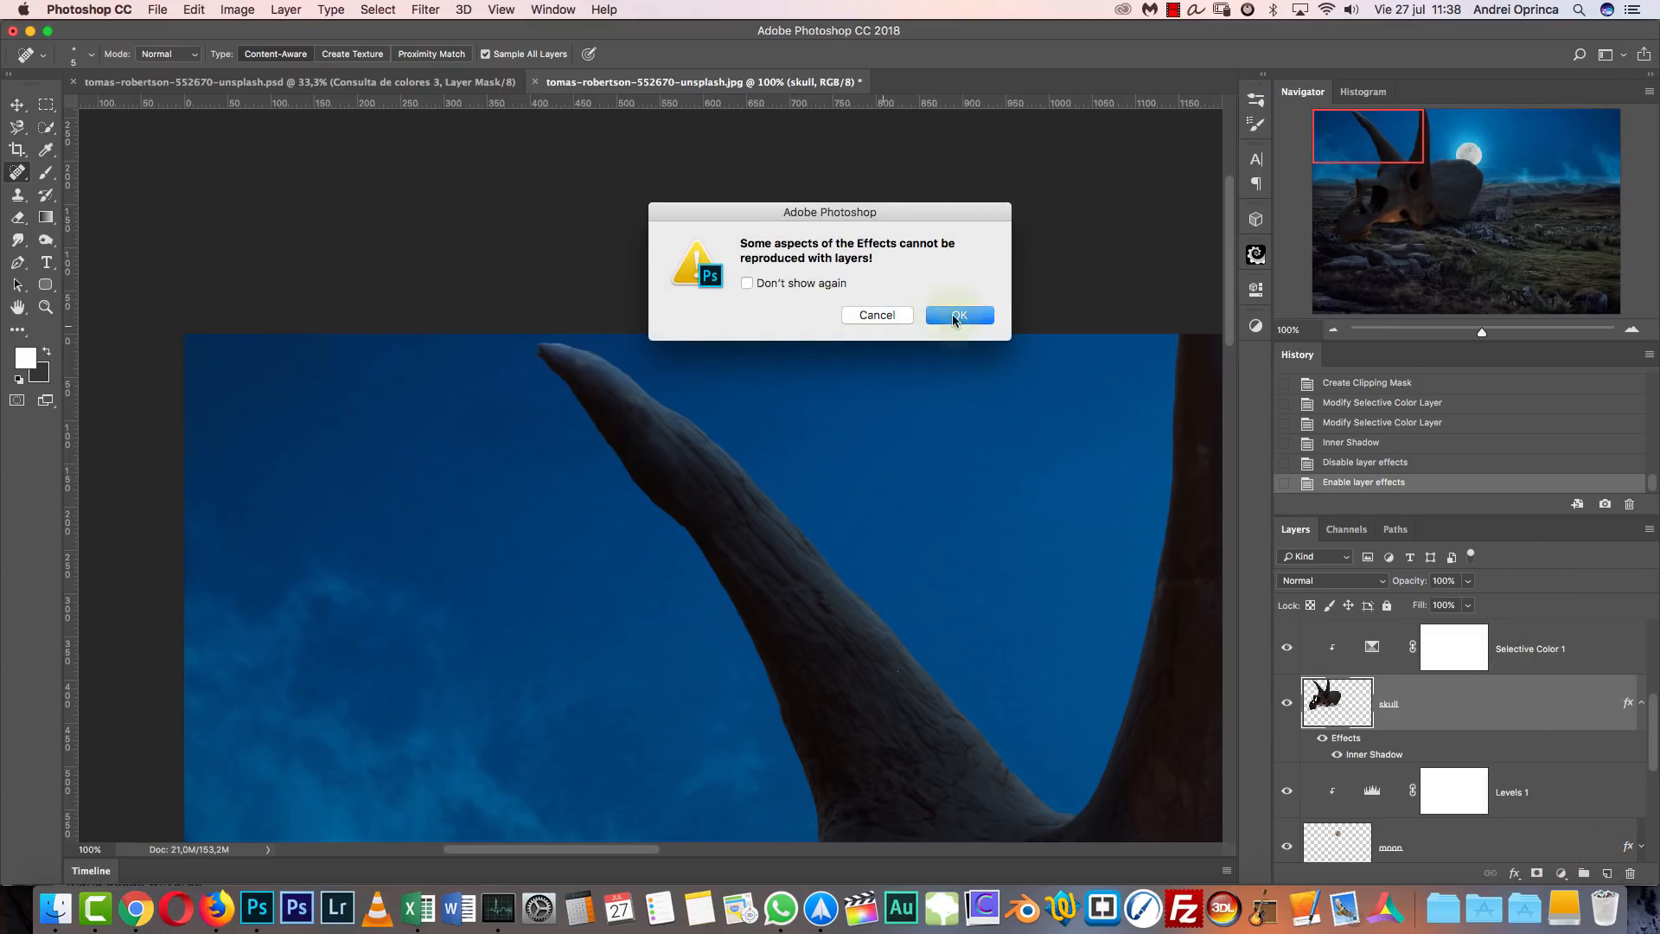
click(958, 318)
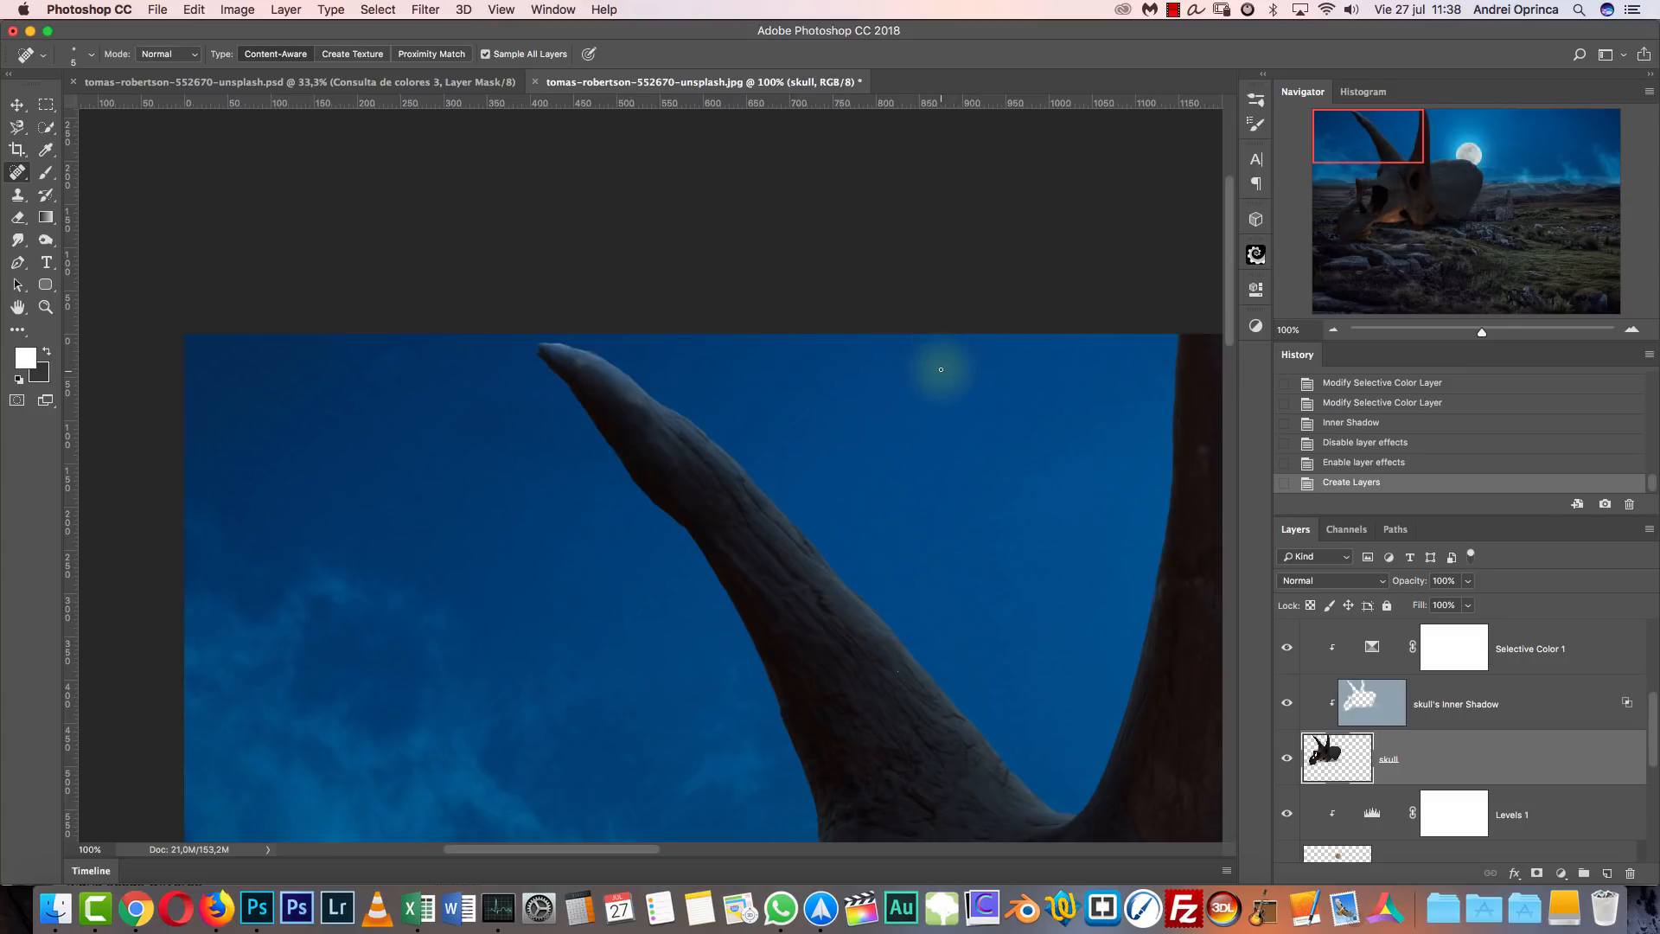
Add a layer mask to the skull's Inner Shadow layer and paint black over the highlight along the front horn's side away from the moon.
click(1480, 716)
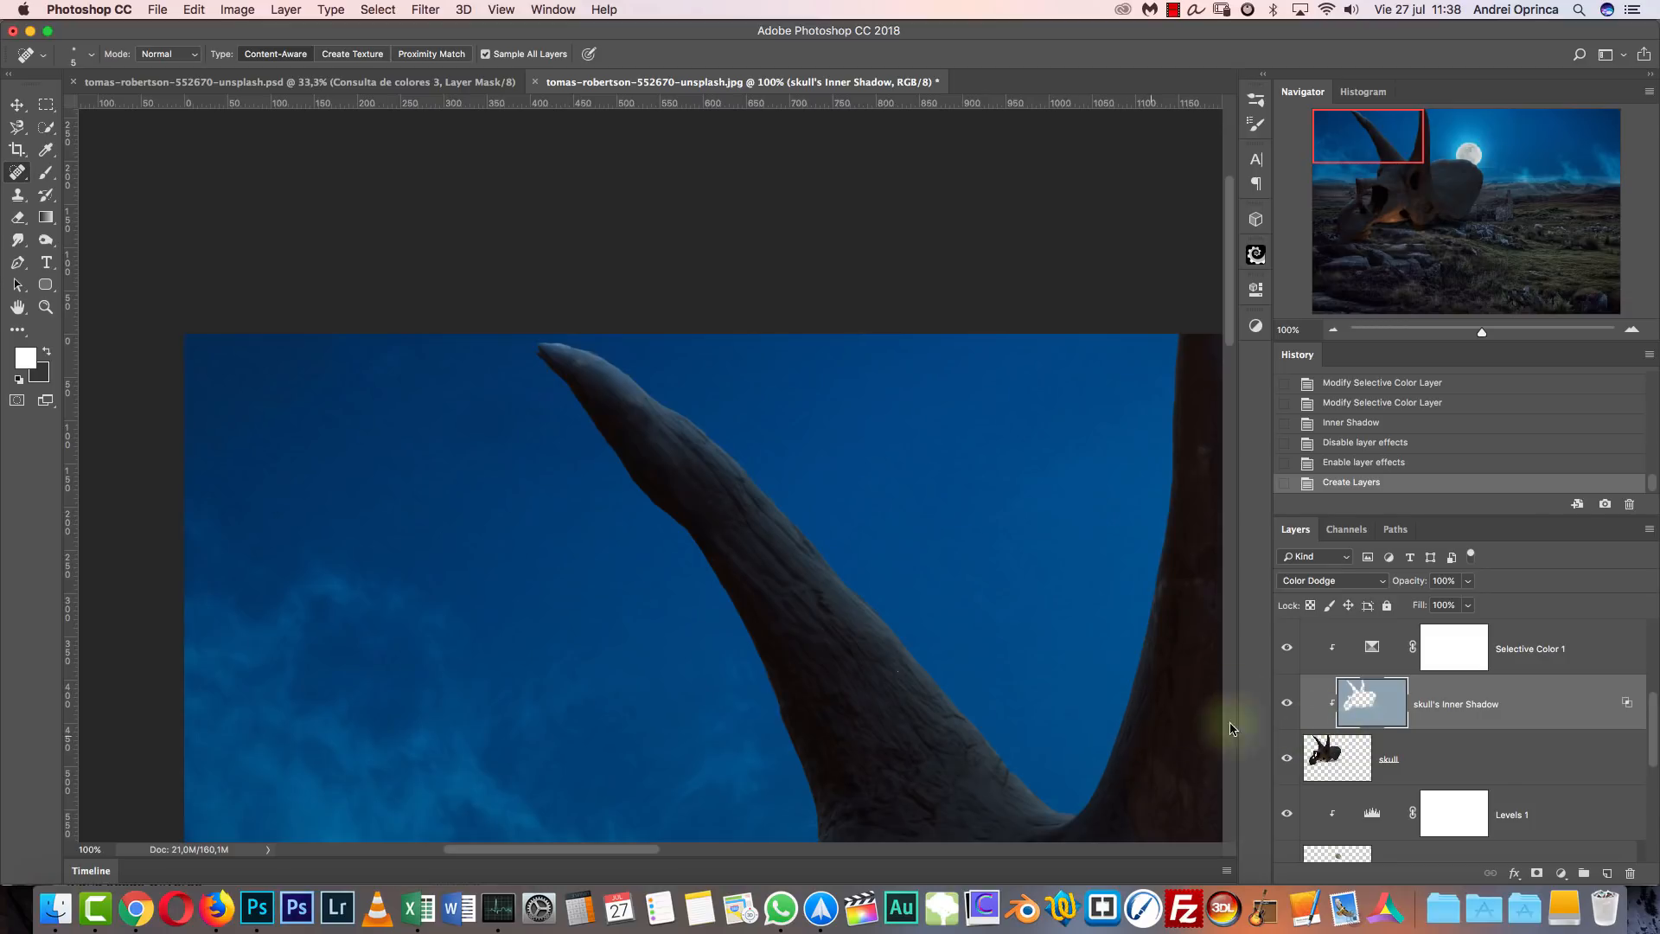
click(1538, 873)
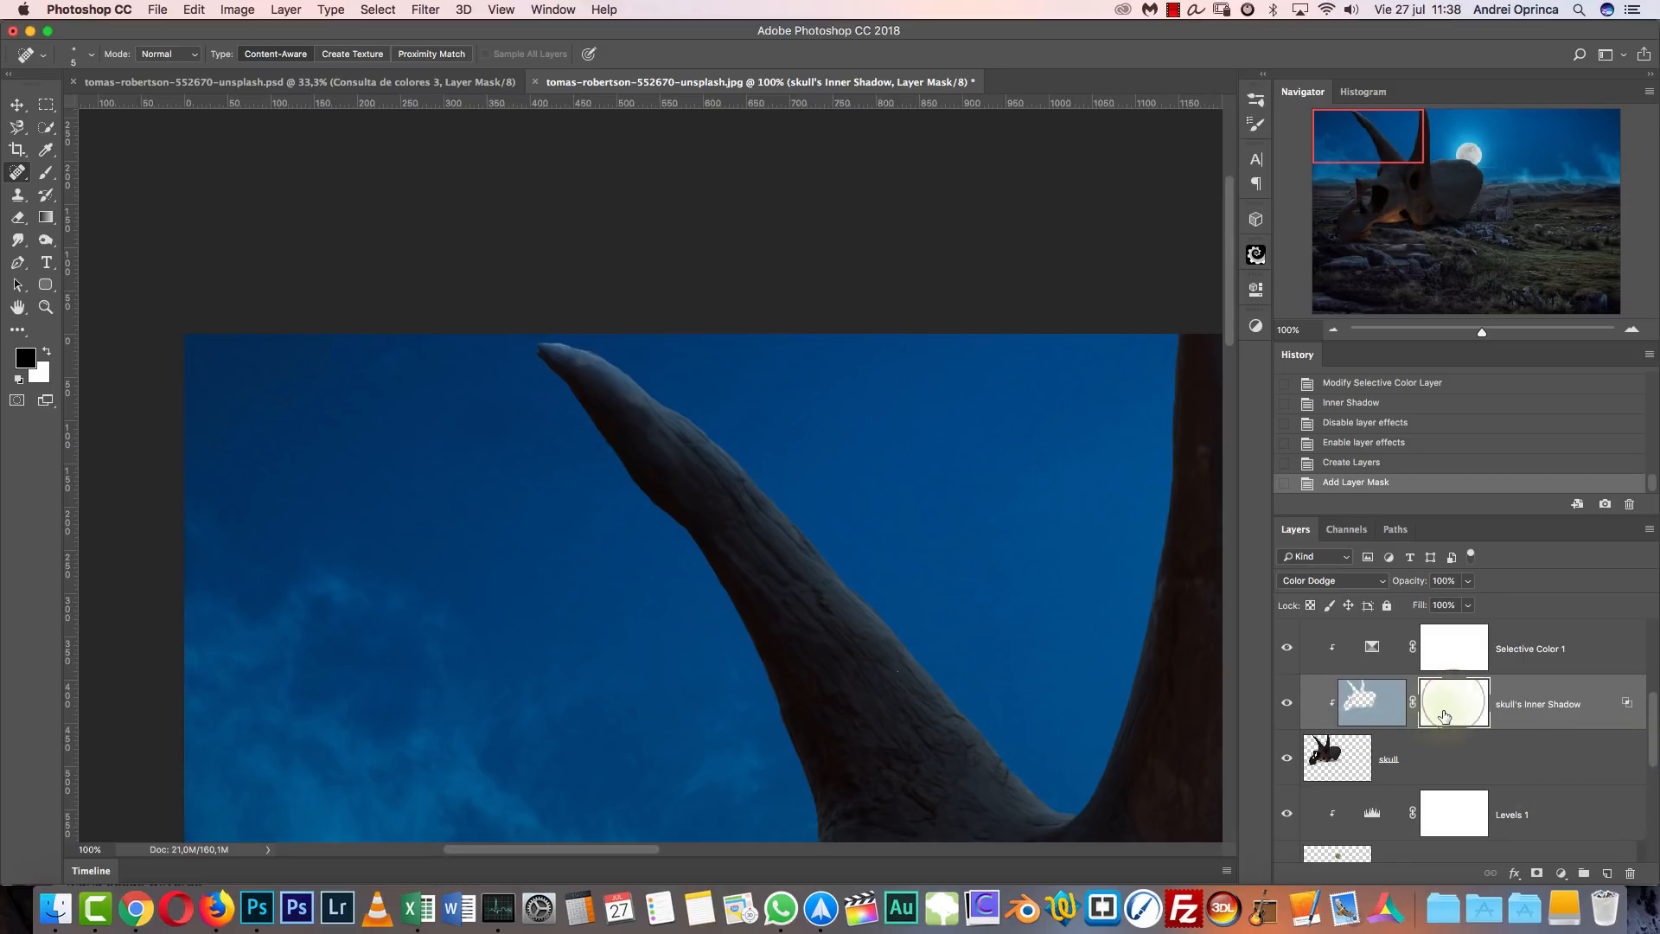
key(b)
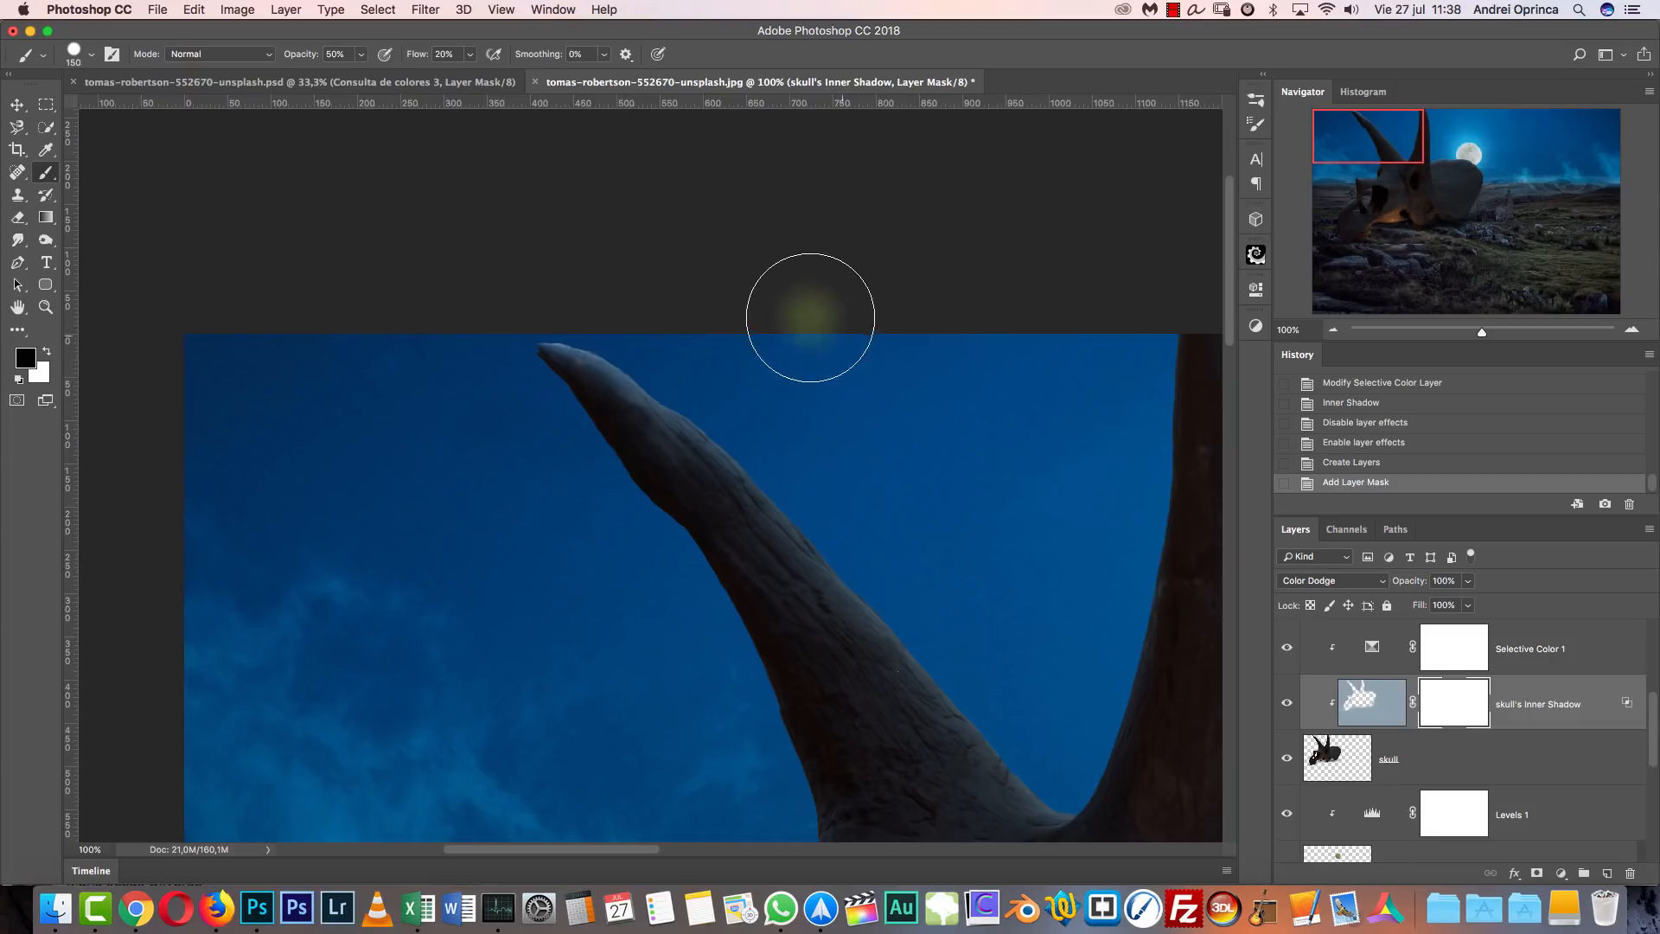
mouse_move(590, 439)
mouse_down()
mouse_move(503, 406)
mouse_move(541, 448)
mouse_move(563, 437)
mouse_move(547, 414)
mouse_move(592, 430)
mouse_move(536, 384)
mouse_move(570, 414)
mouse_move(503, 384)
mouse_move(688, 499)
mouse_move(666, 518)
mouse_move(515, 397)
mouse_move(577, 444)
mouse_move(577, 414)
mouse_move(650, 477)
mouse_move(823, 677)
mouse_up()
drag(529, 434, 681, 534)
drag(611, 470, 746, 597)
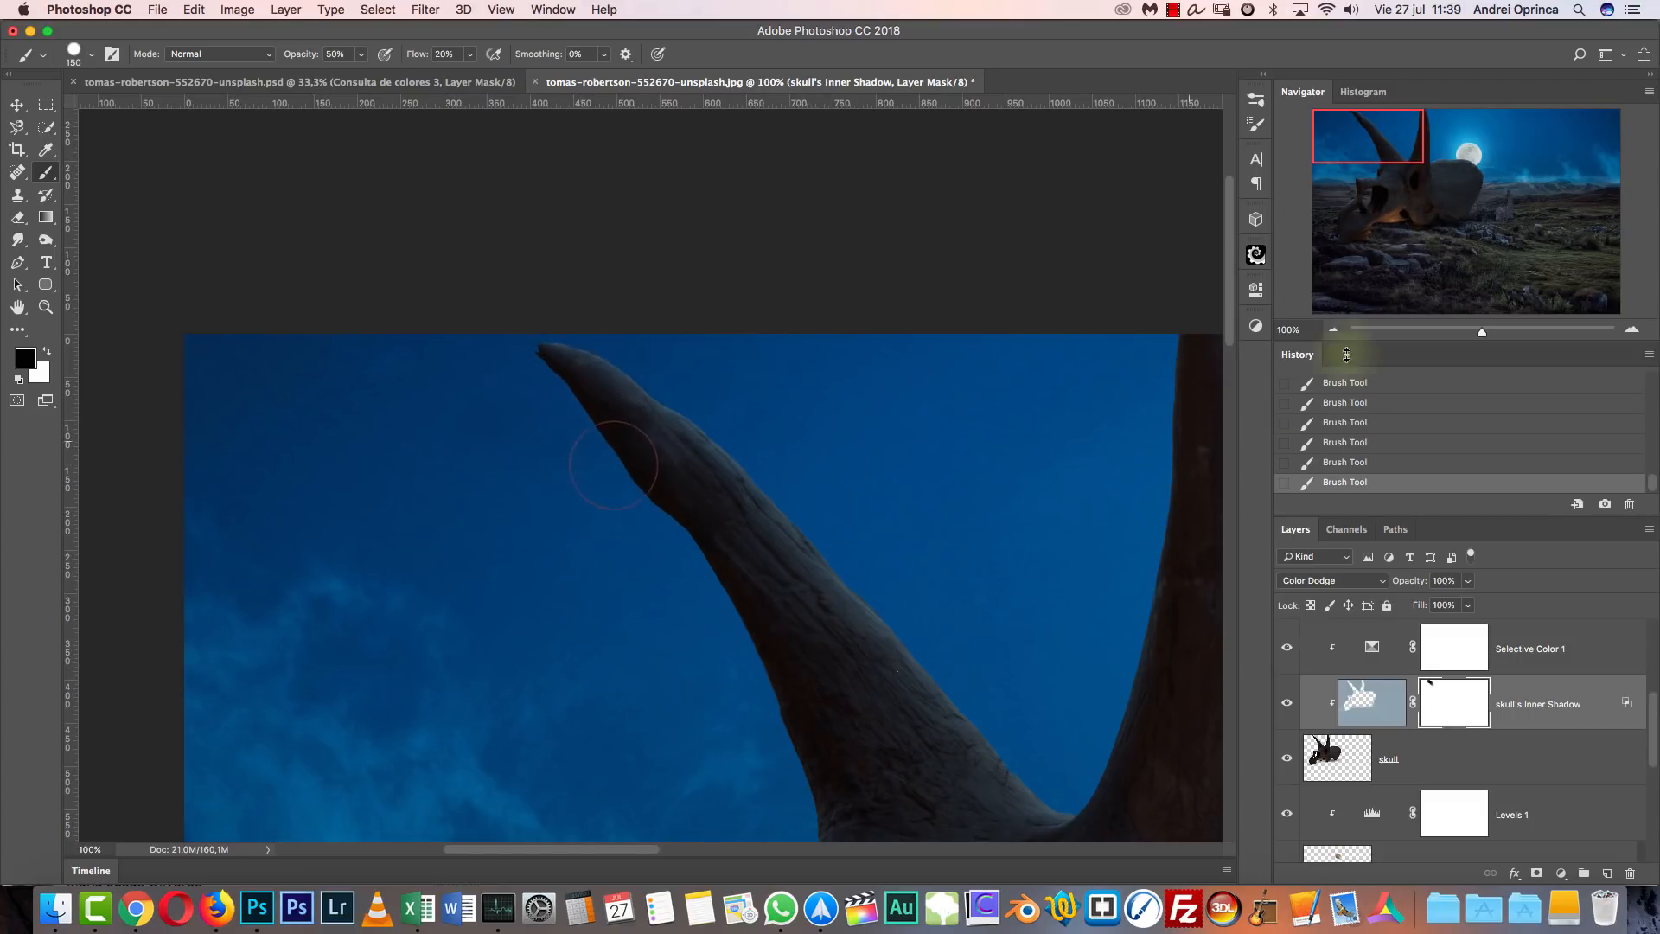
Compare the skull with the inner shadow layer's mask disabled and enabled, checking the masked horn and the whole composite.
click(1332, 332)
click(1332, 331)
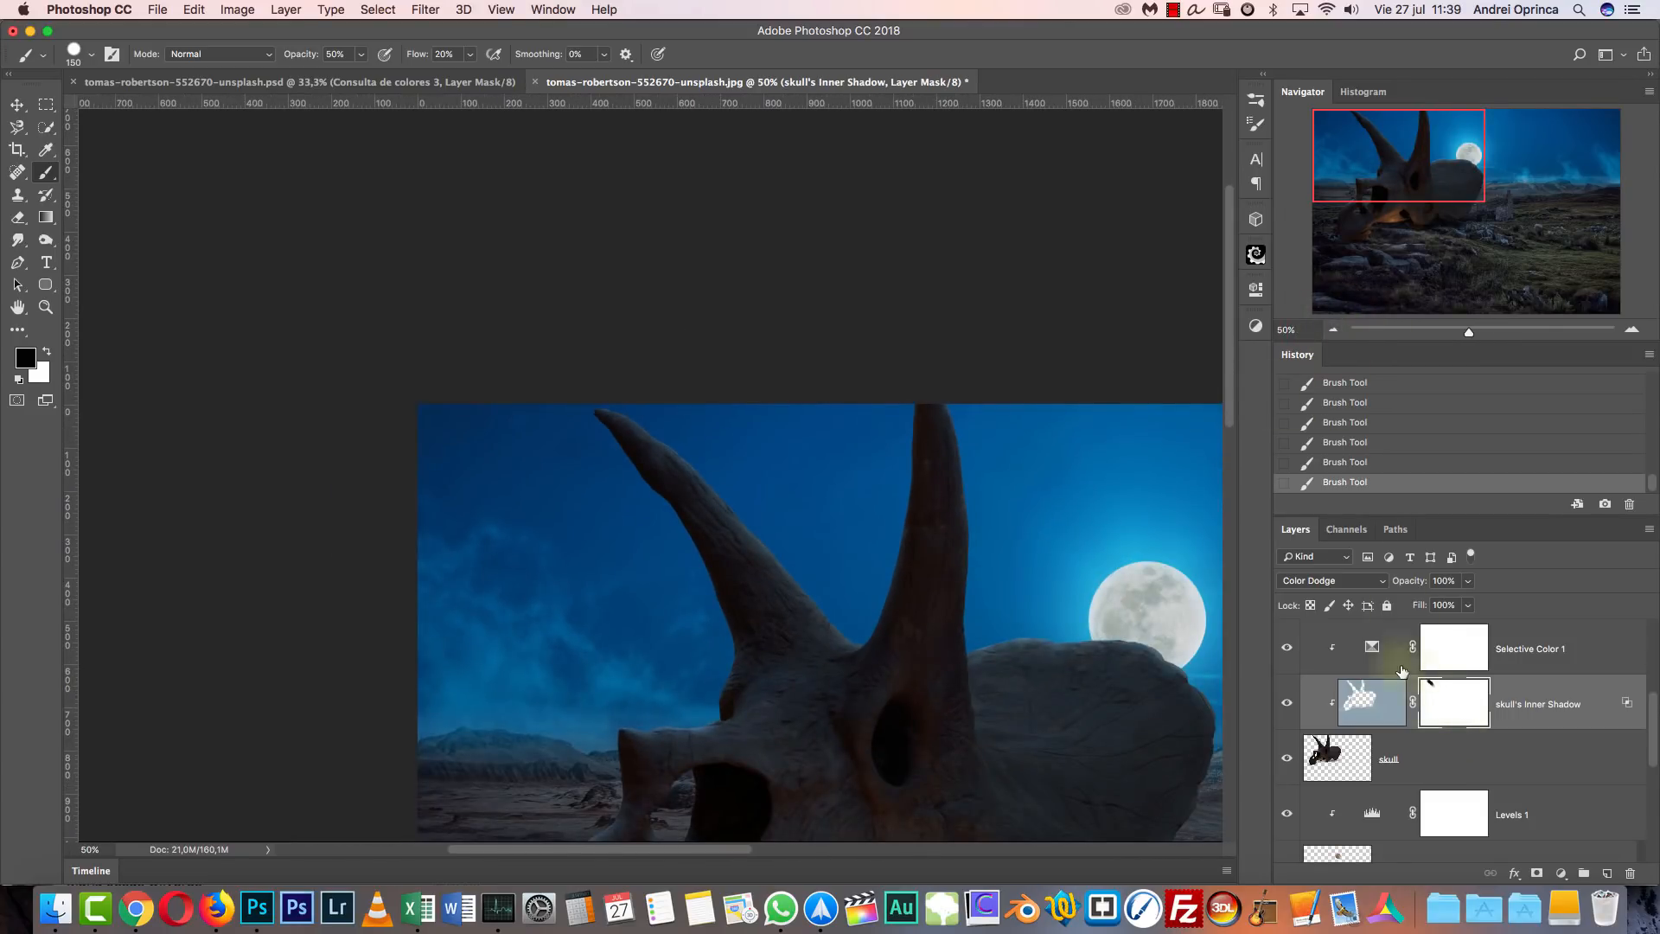
shift+click(1465, 702)
shift+click(1466, 699)
shift+click(1467, 694)
shift+click(1467, 691)
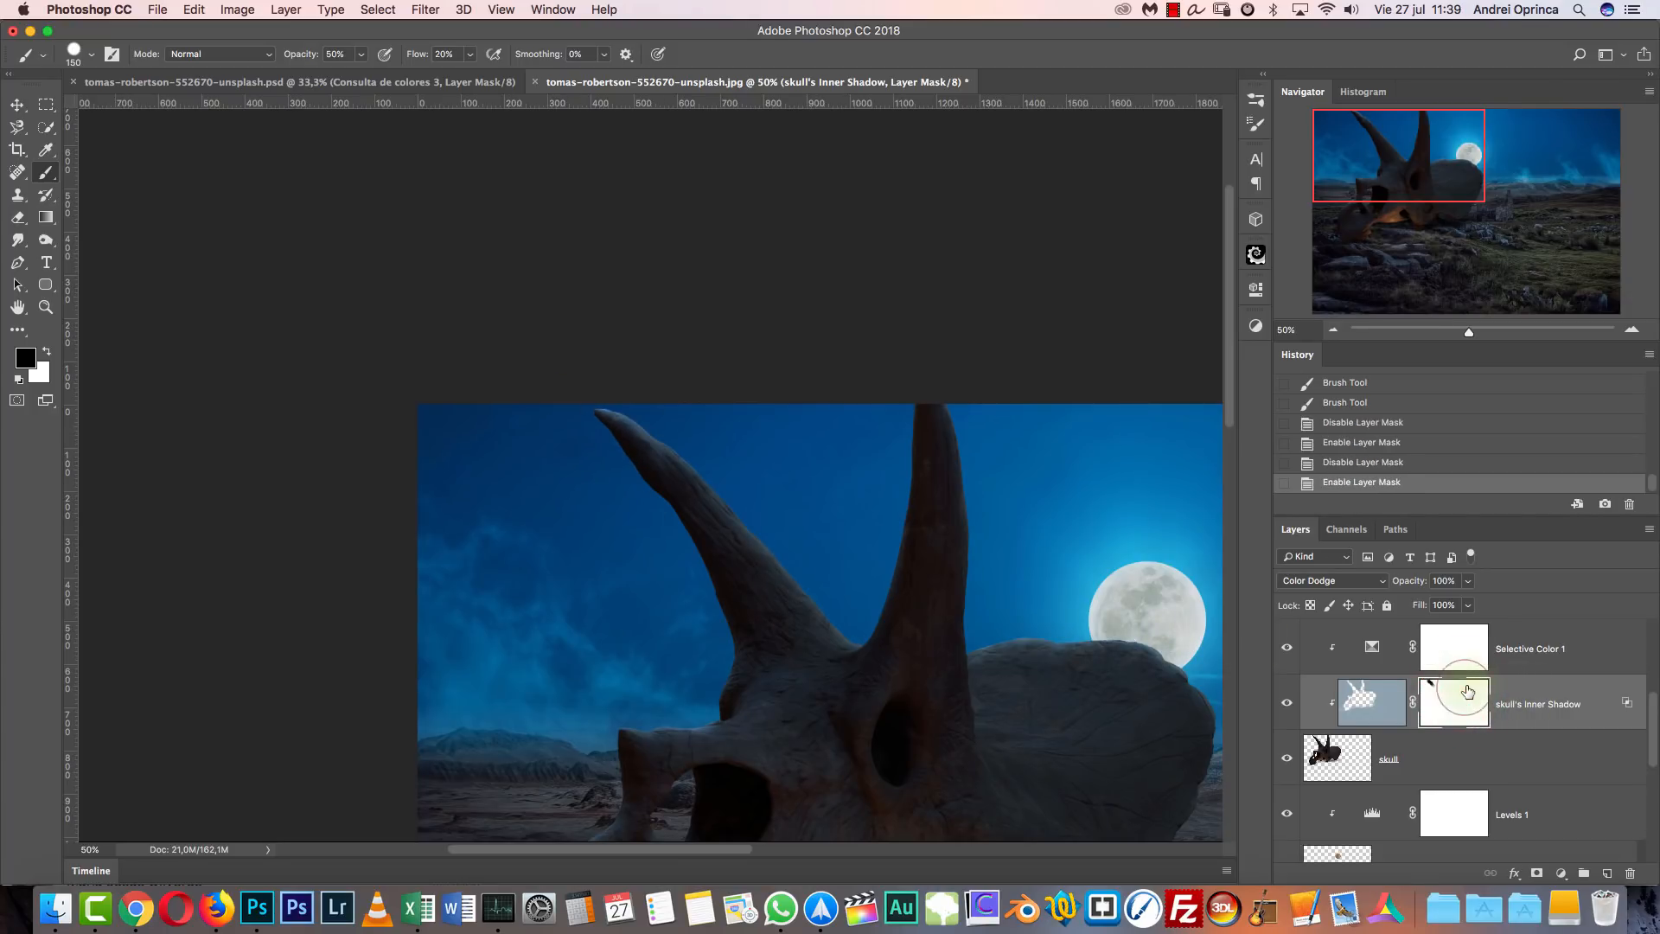
drag(1463, 178, 1471, 202)
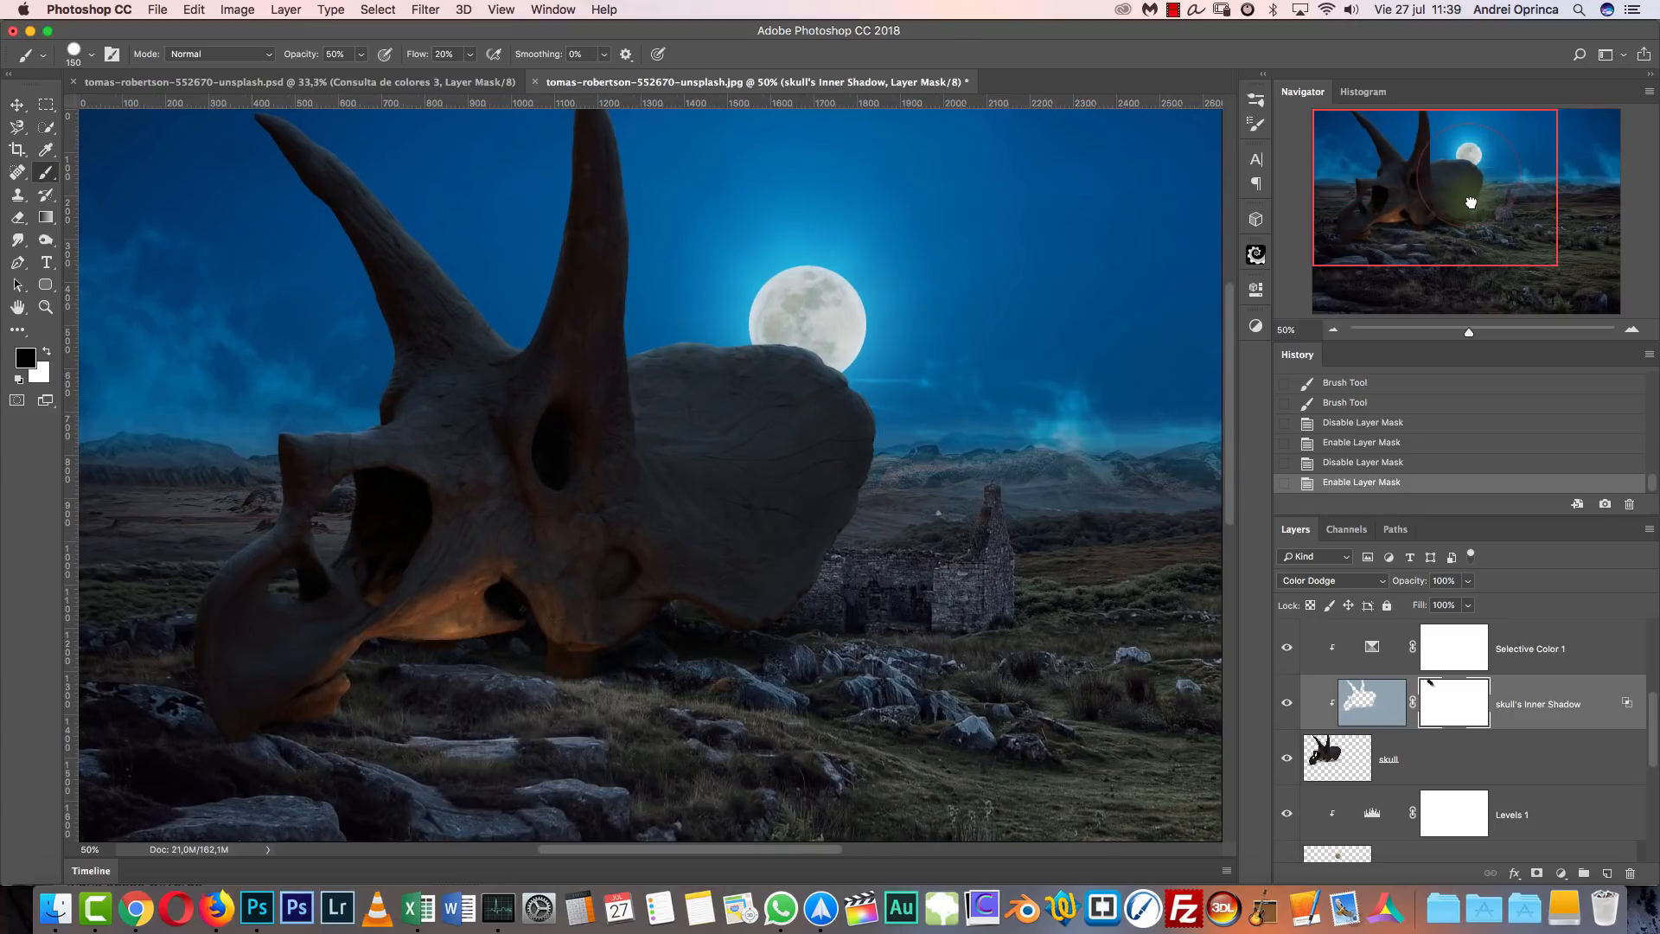
click(1334, 330)
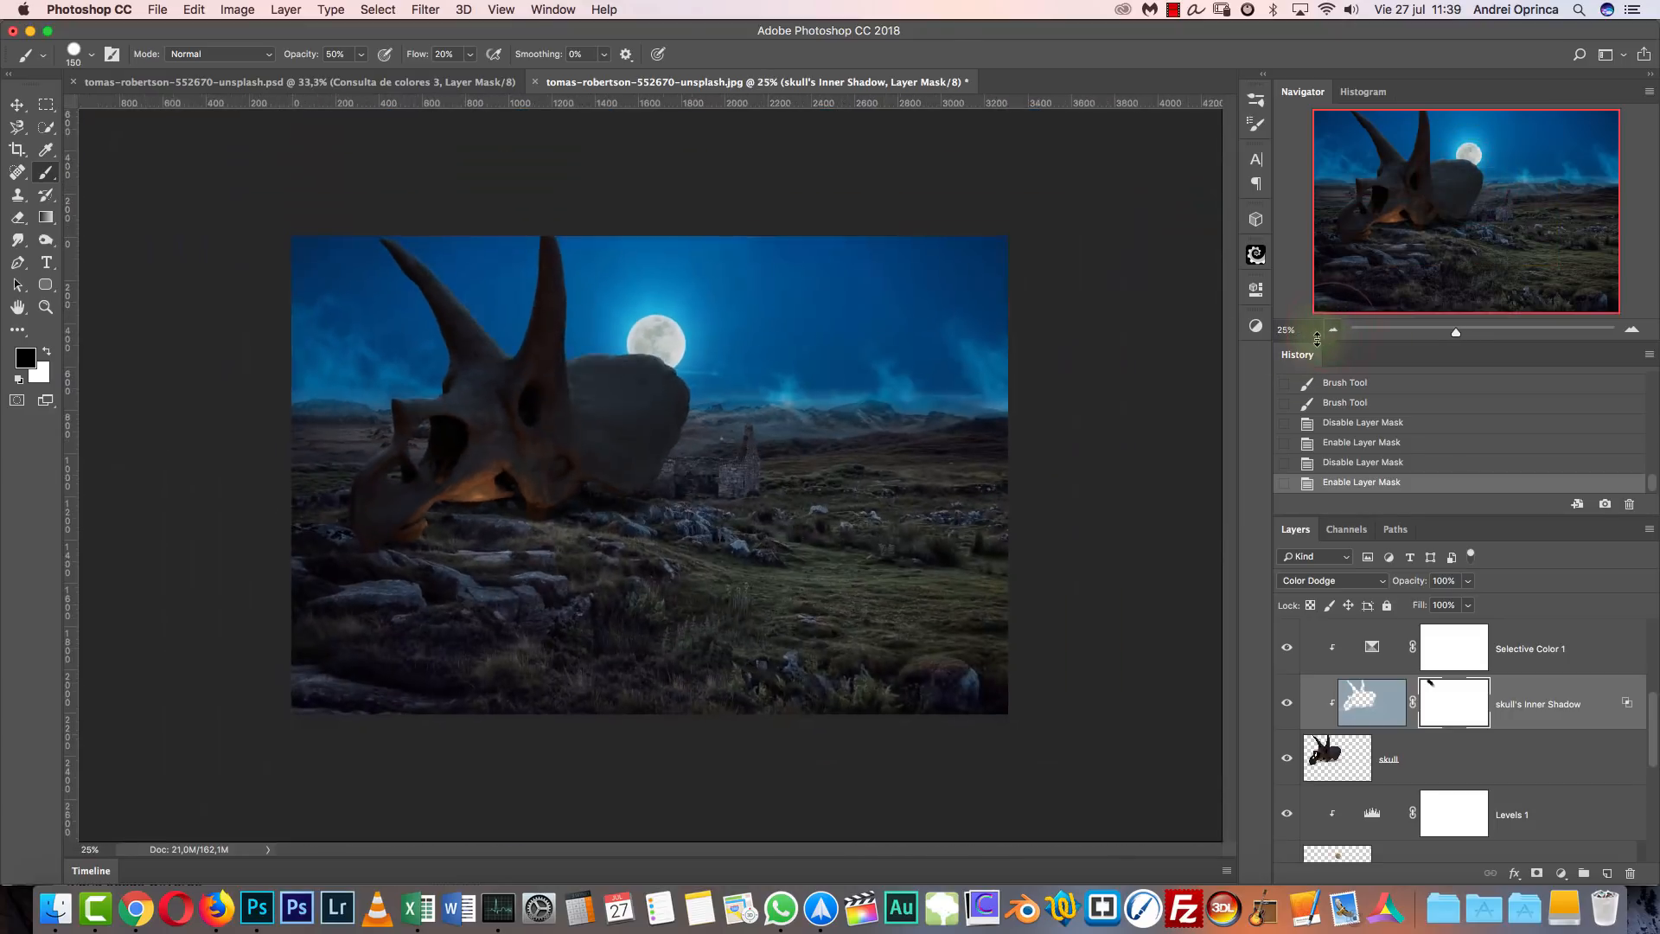
Show the Honda Quad Bike layer and select it for editing.
drag(1654, 724, 1657, 659)
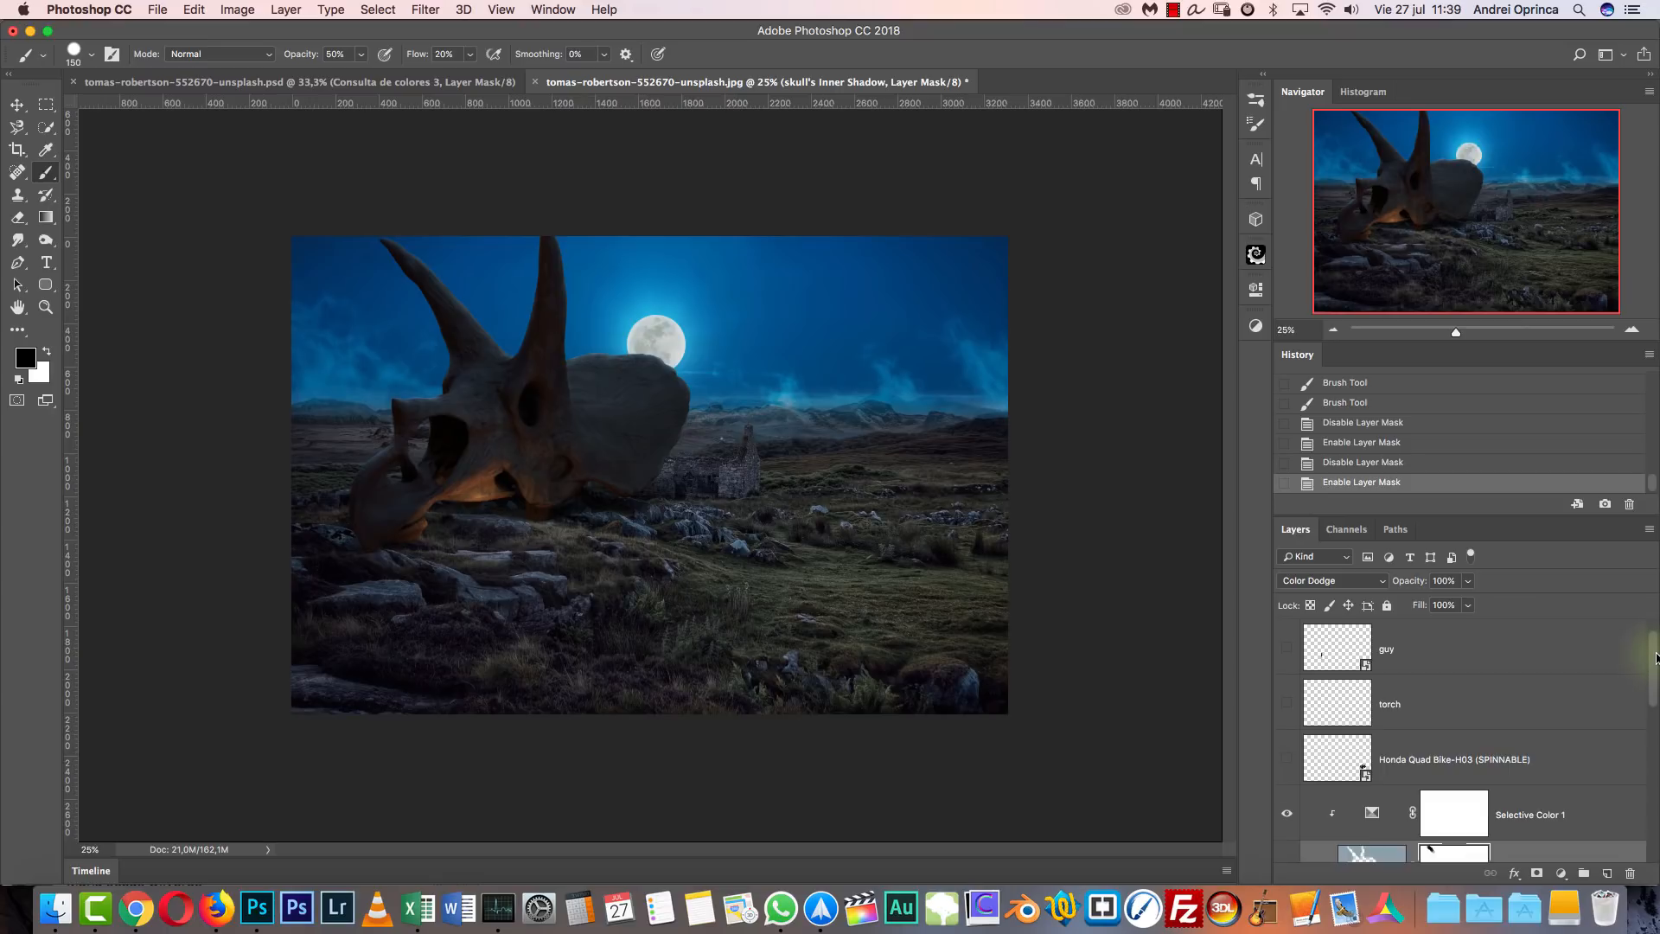
click(1287, 759)
key(super+1)
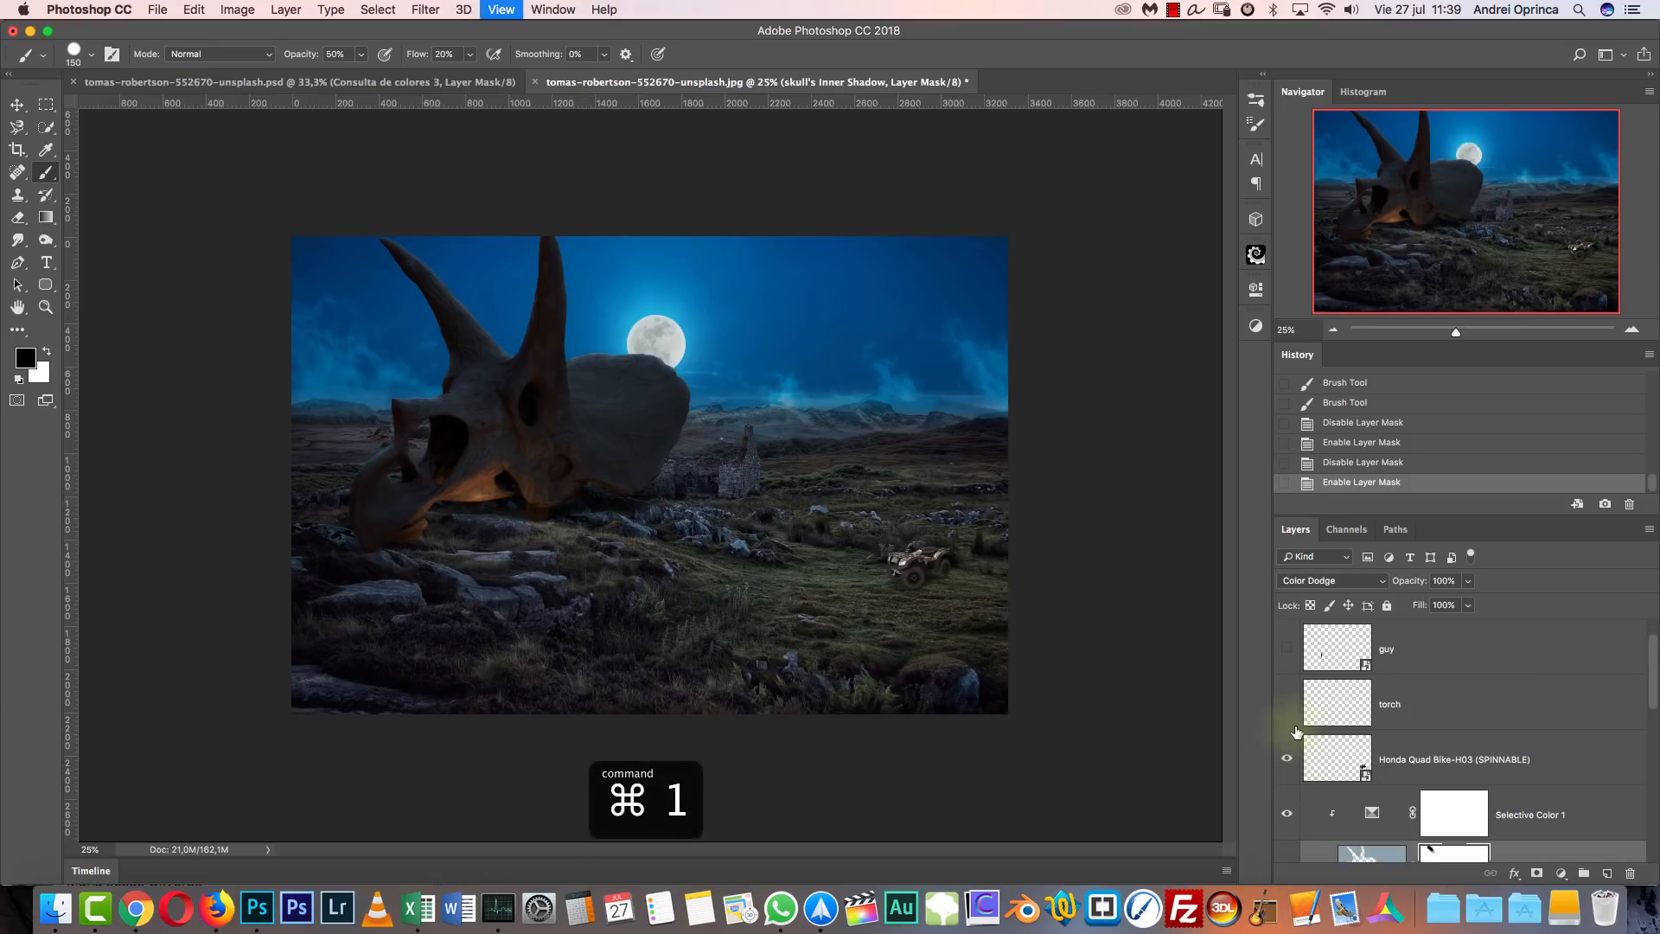
drag(1464, 214, 1548, 249)
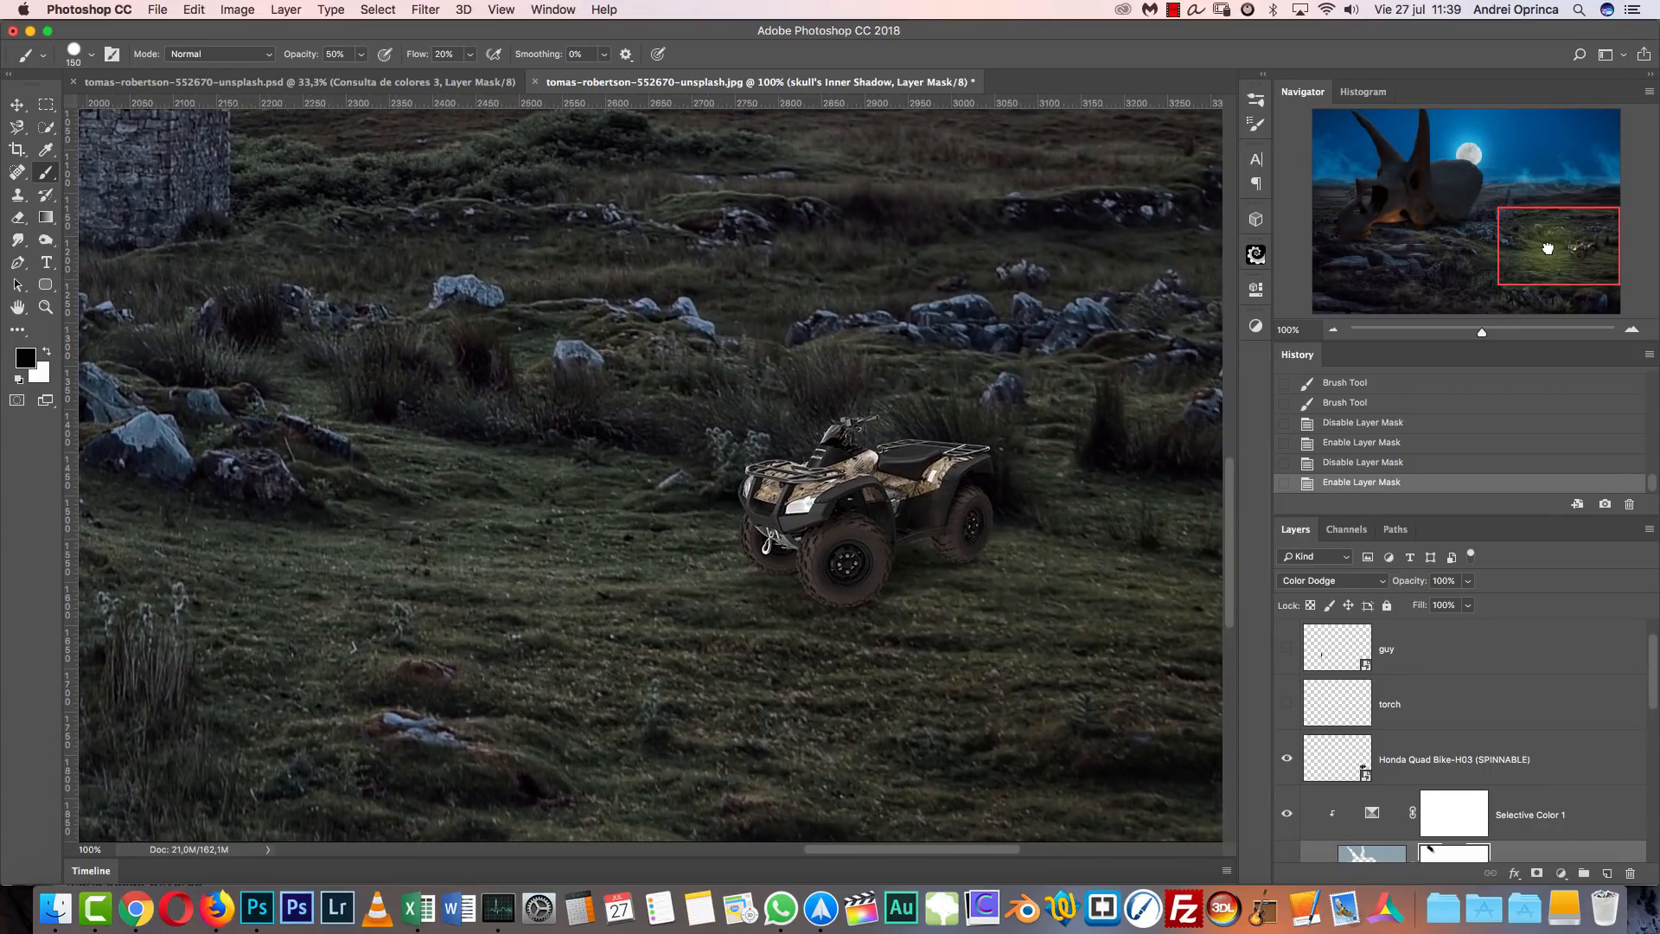
key(x)
click(1581, 755)
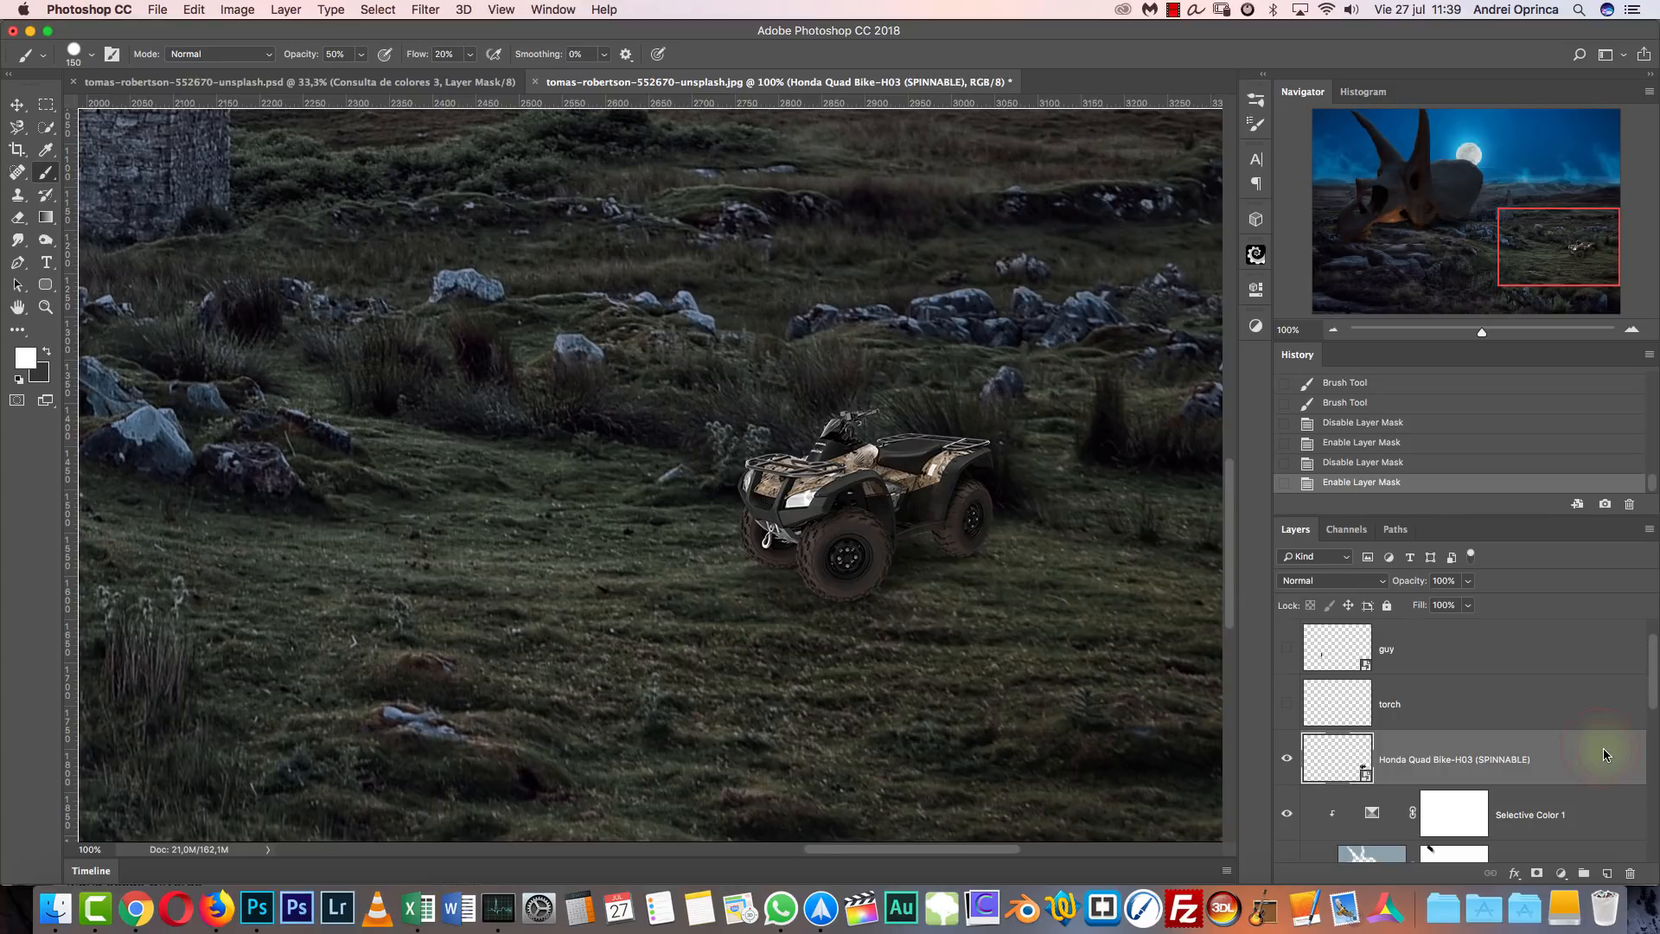
Add a Color Overlay effect to the quad bike layer with the Multiply blend mode.
double_click(1604, 755)
click(993, 383)
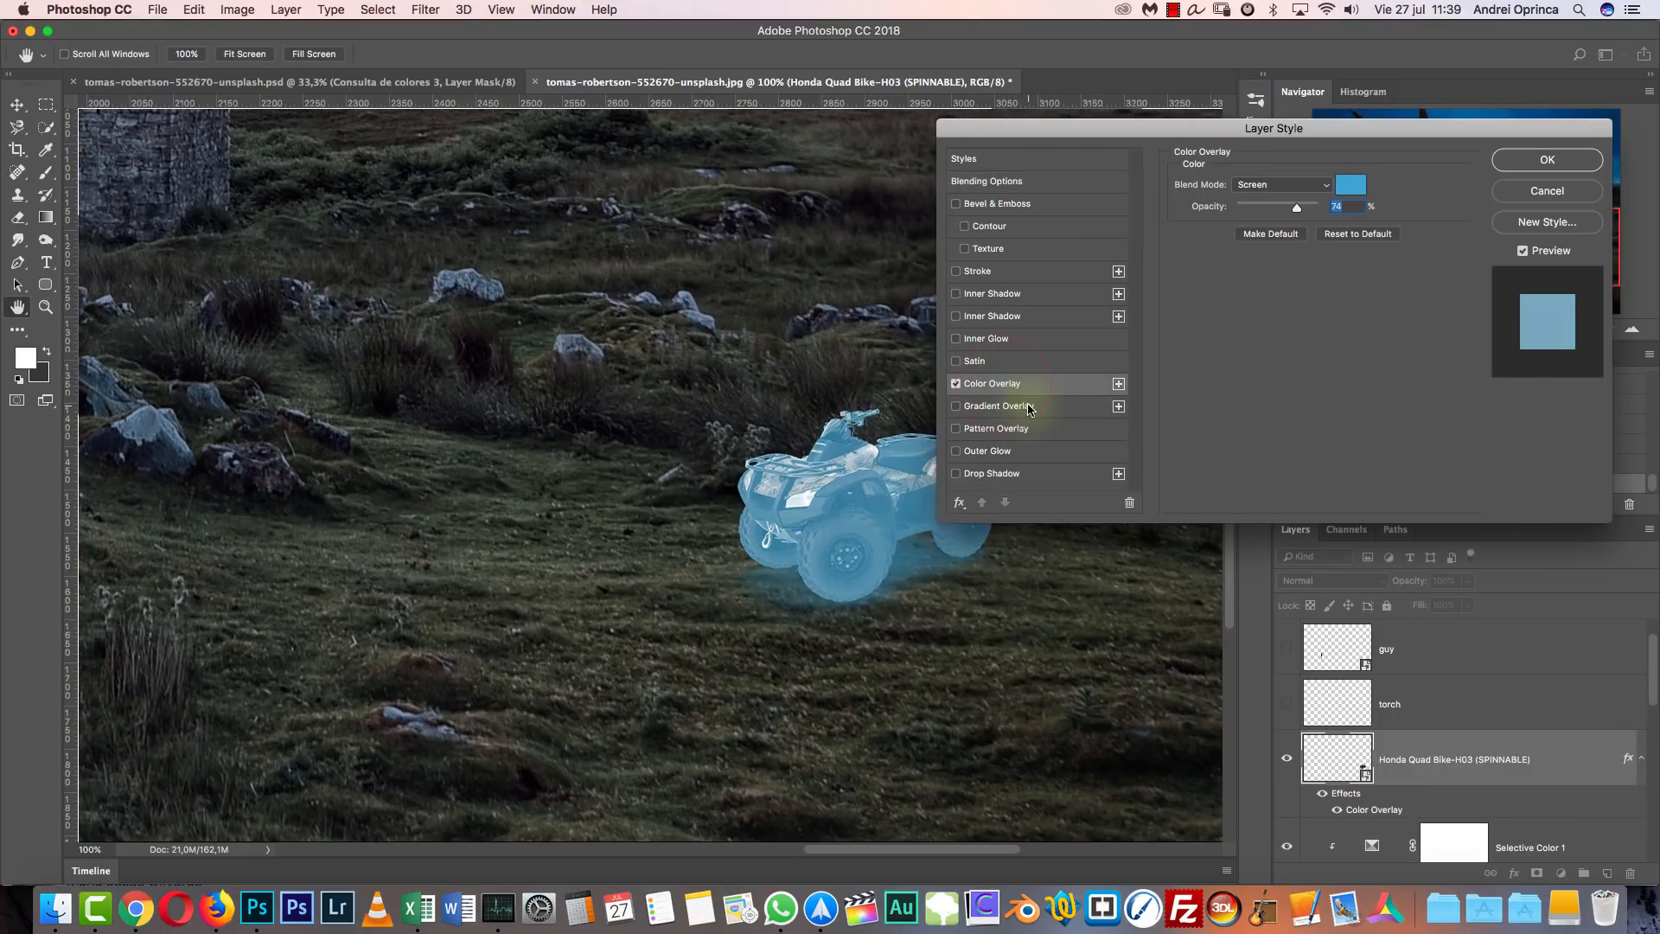
click(1306, 184)
click(1311, 110)
drag(1310, 126, 1414, 130)
Set the quad bike's overlay color to grey-blue #607a85, compare the effect off and on, and apply the layer style.
click(1453, 190)
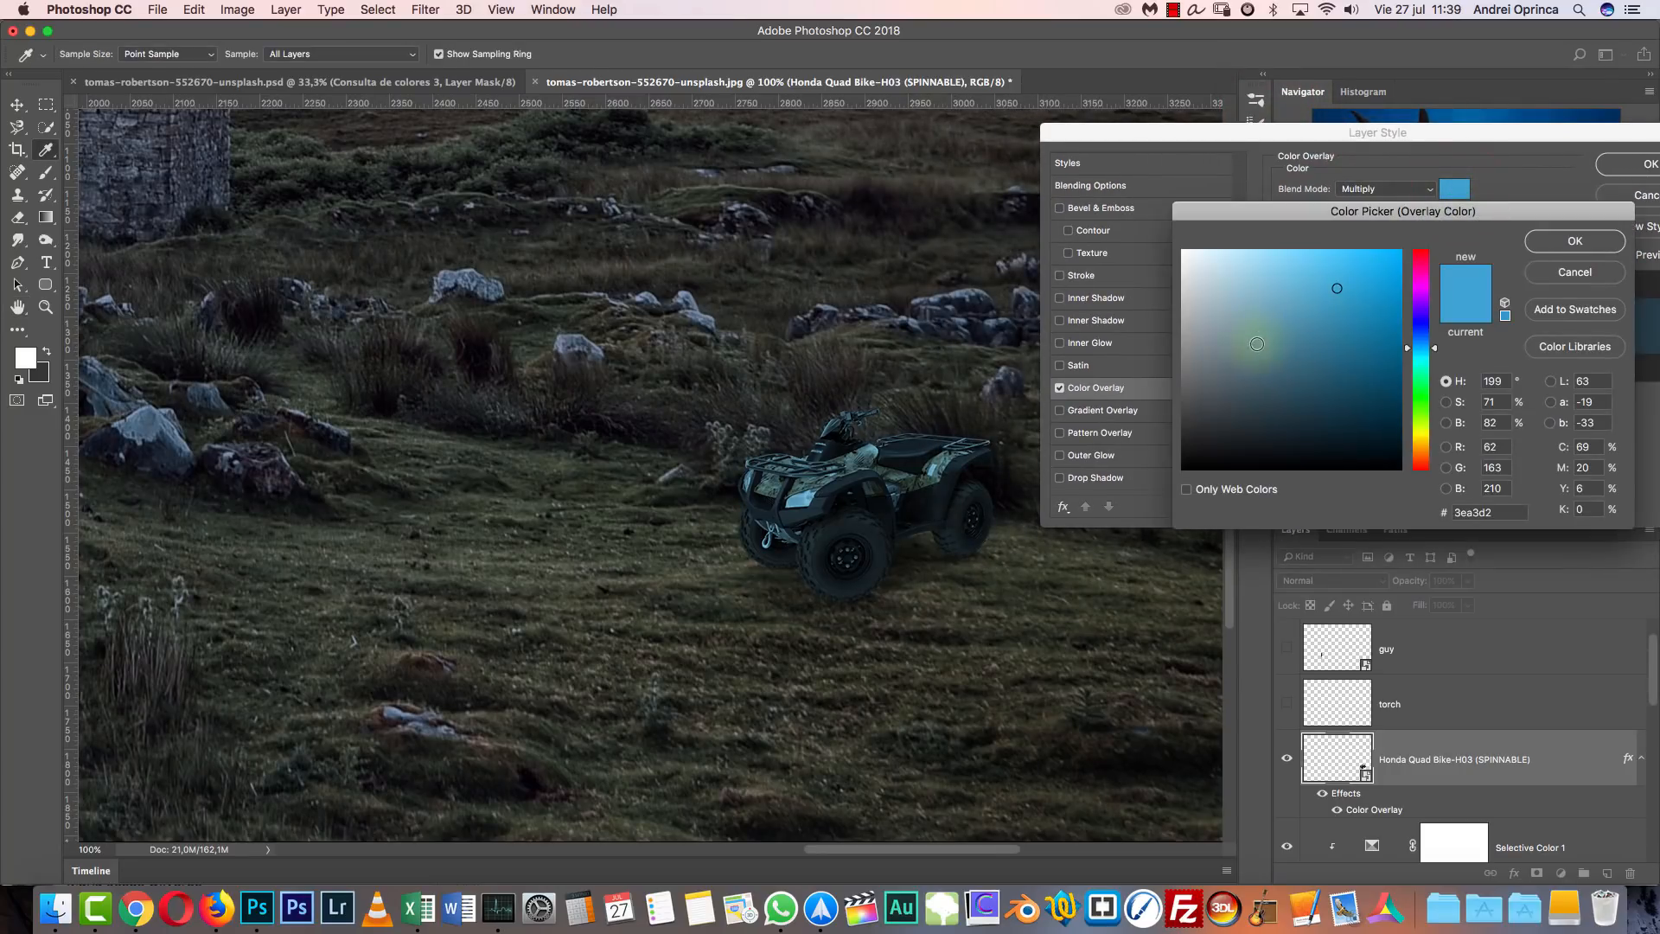
click(1242, 353)
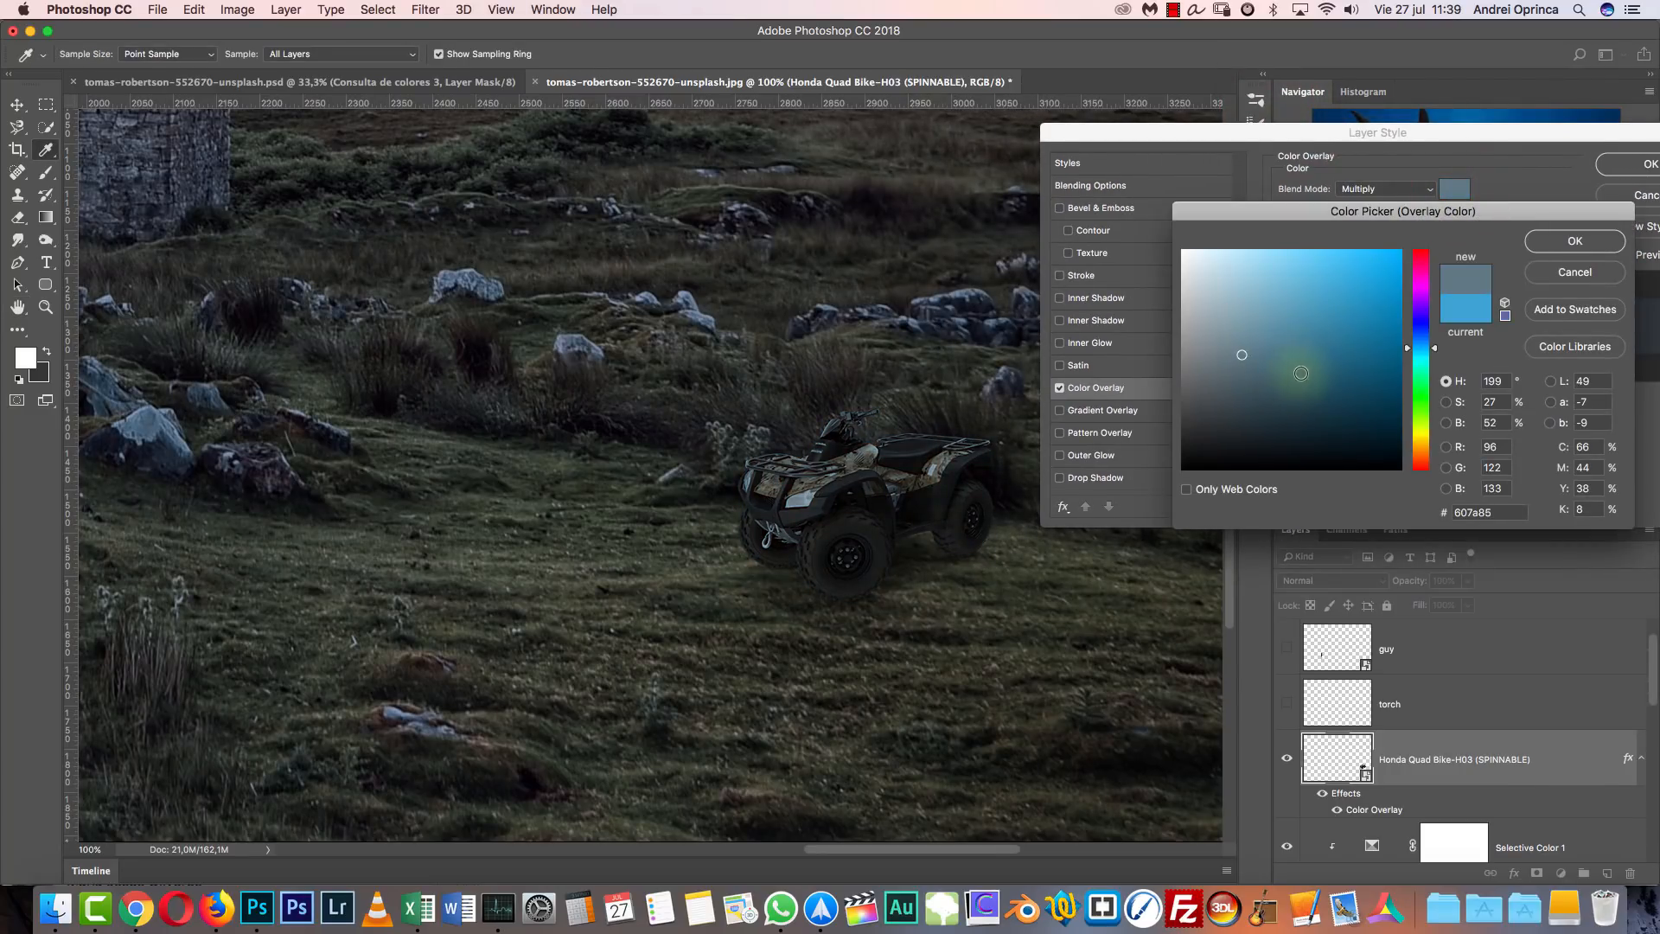
click(1565, 247)
click(1059, 388)
click(1059, 388)
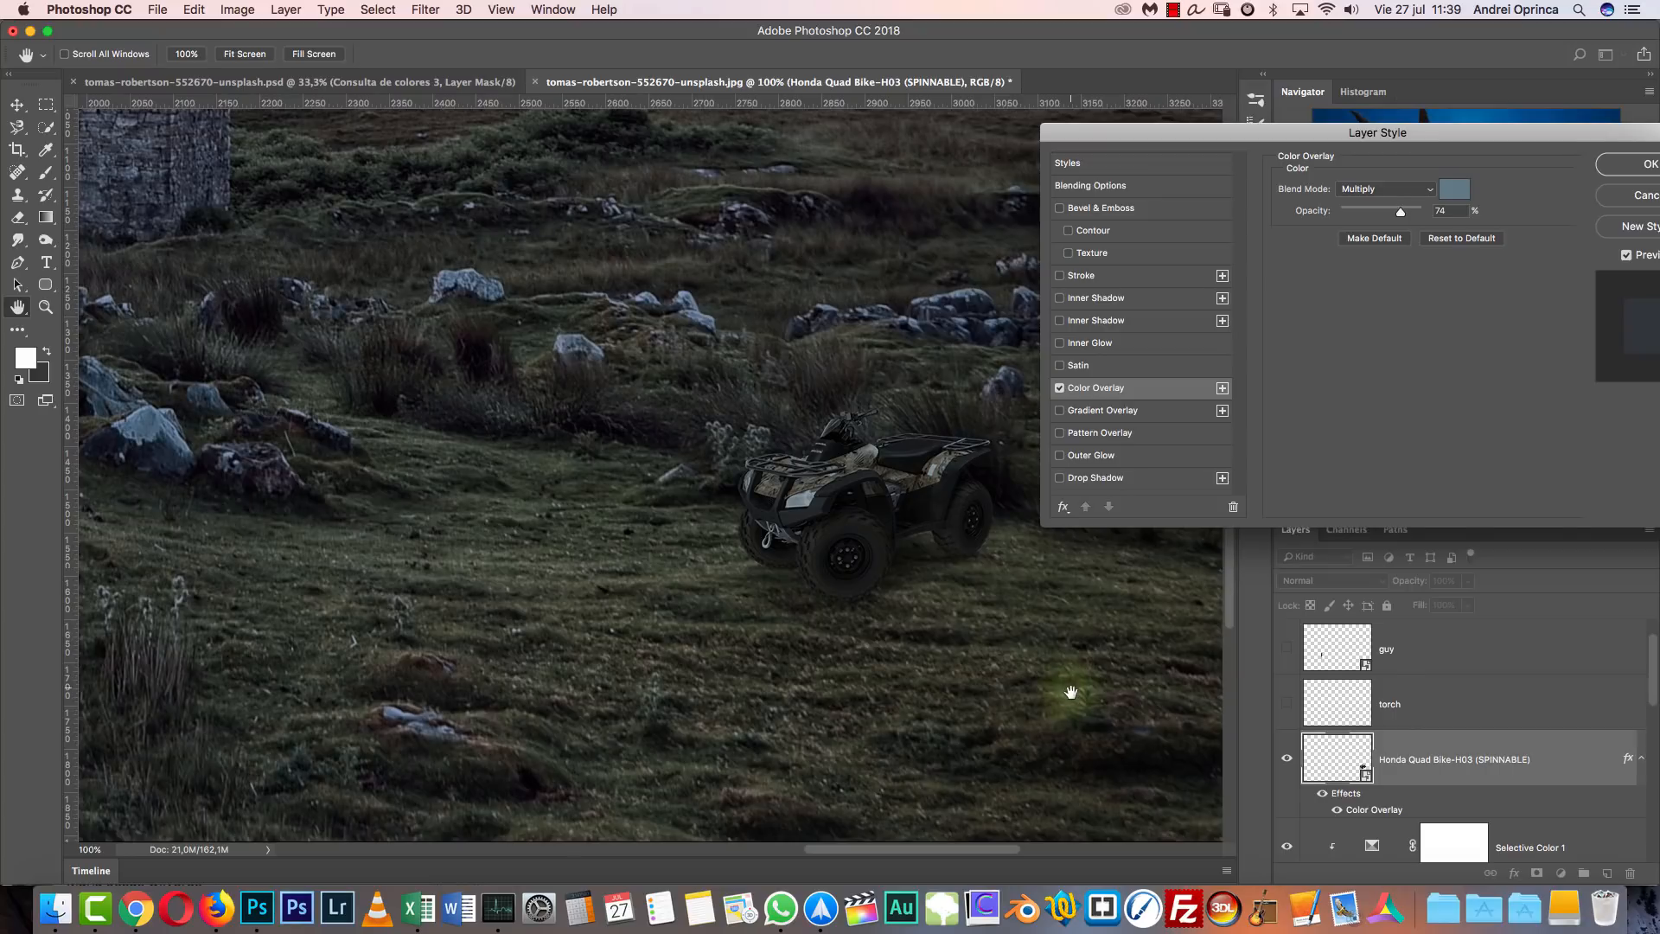
click(1637, 164)
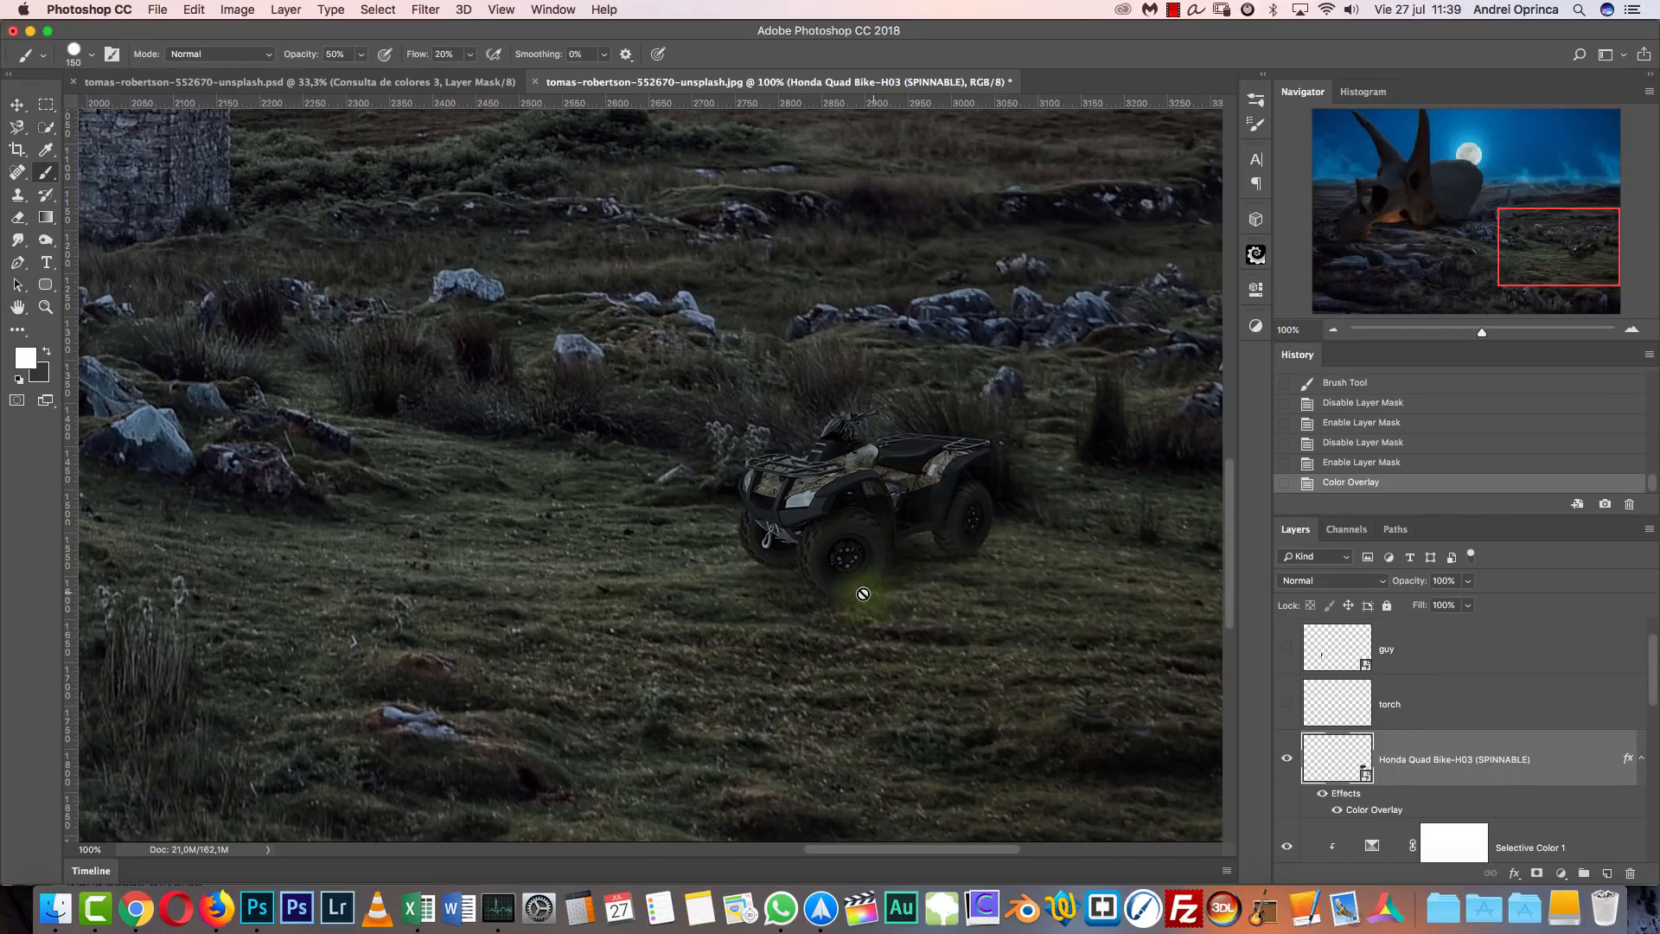
Examine how the darkened quad bike blends with the surrounding grass and the whole composite.
drag(931, 656, 1171, 619)
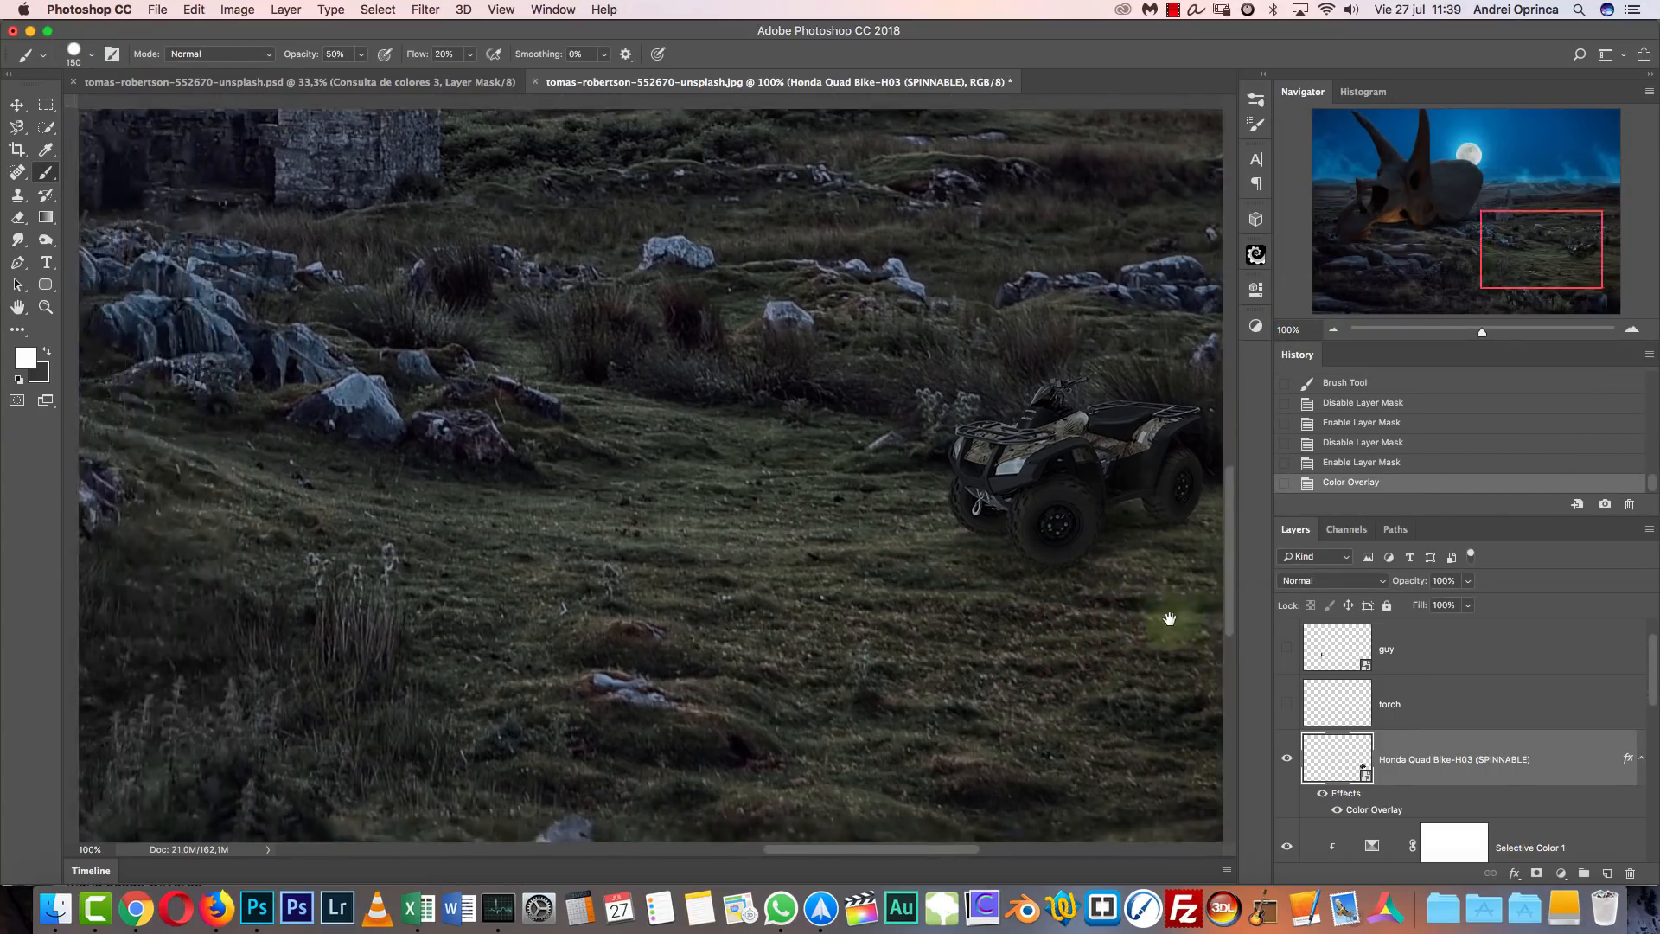
click(1333, 330)
click(1334, 330)
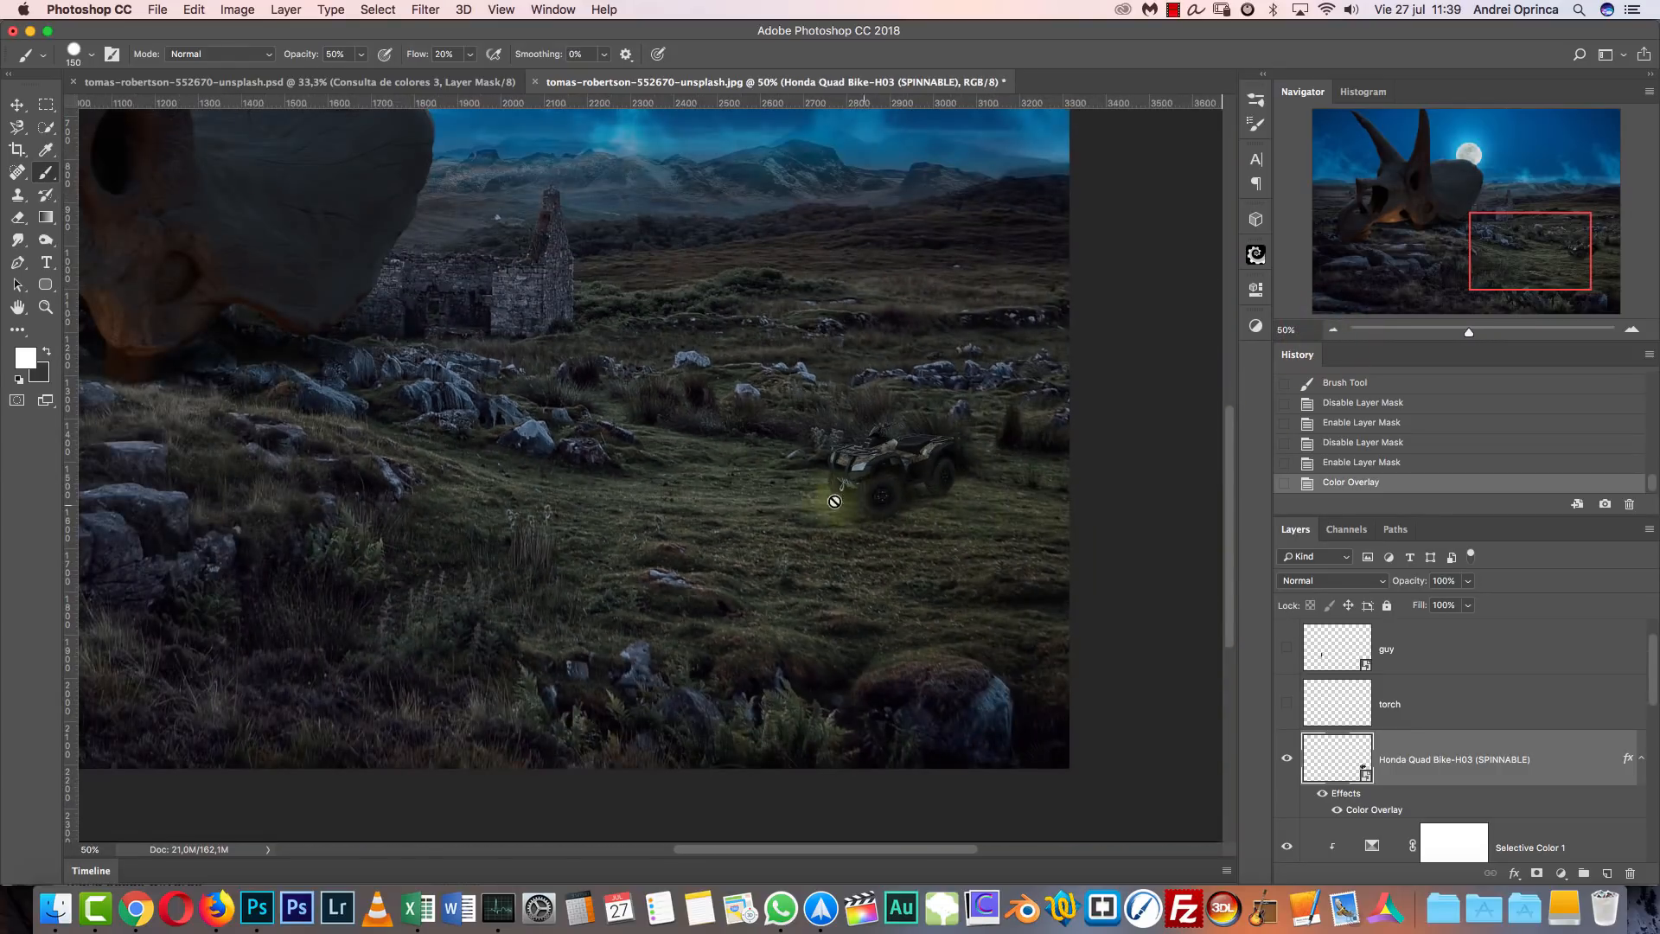
drag(772, 501, 1138, 594)
drag(1028, 499, 1116, 414)
drag(981, 547, 899, 612)
click(1332, 330)
click(1333, 331)
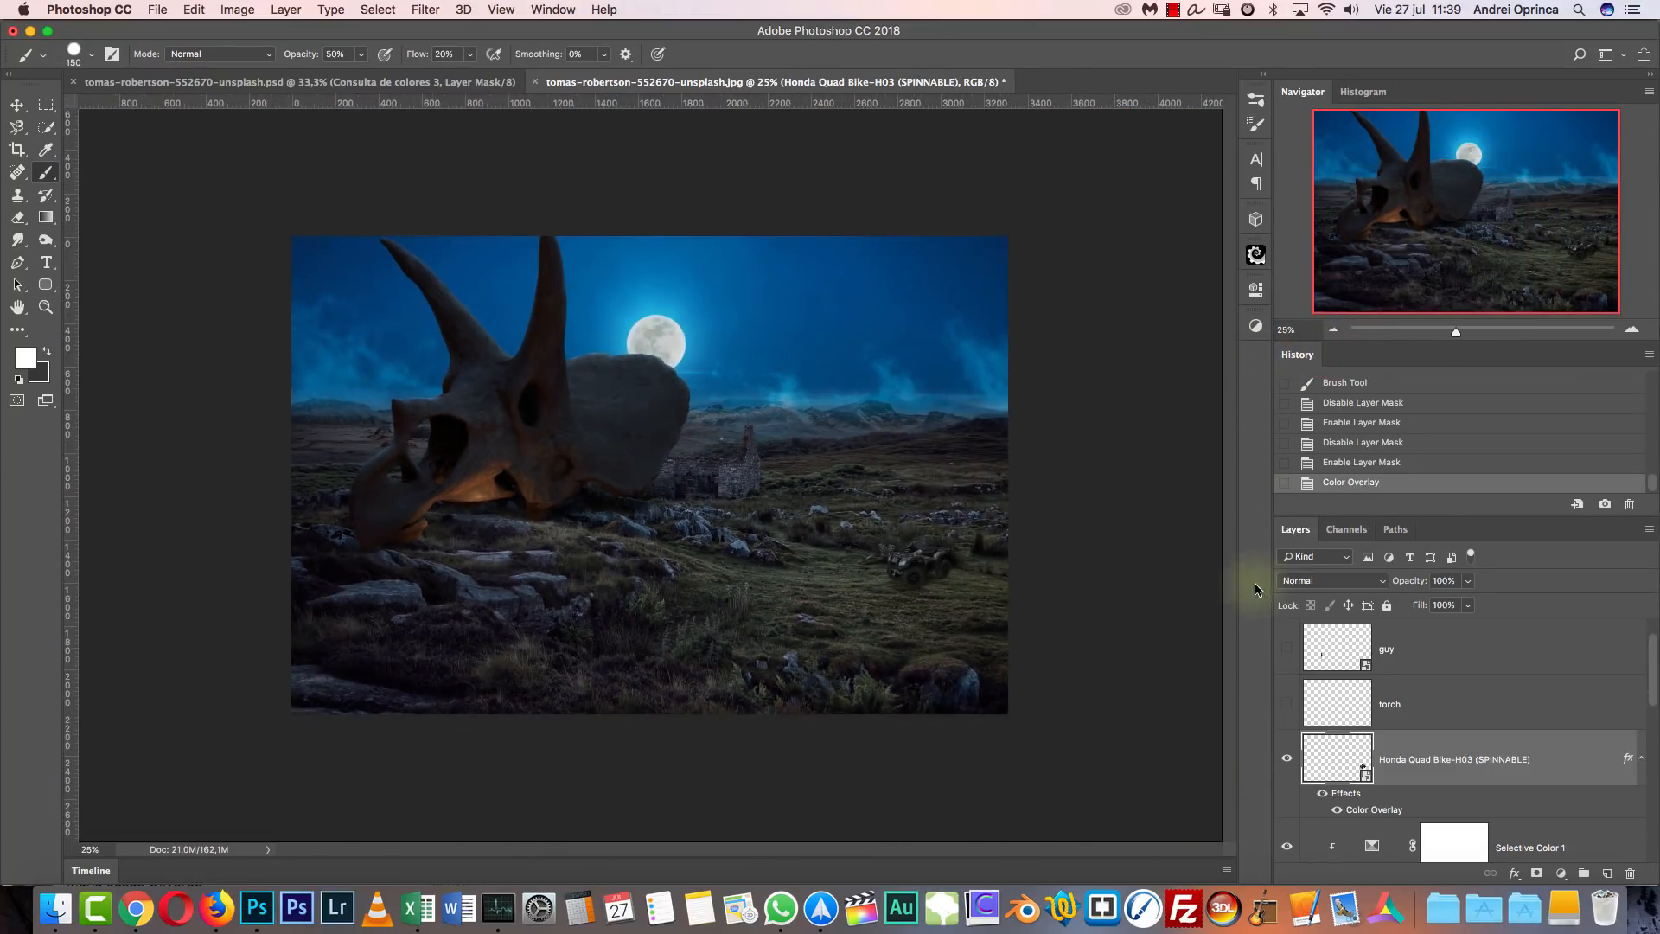
Show and select the guy layer, bringing the man on the rocks below the skull into close view.
click(1429, 647)
key(super+1)
scroll(890, 482, left, 10)
scroll(890, 482, down, 5)
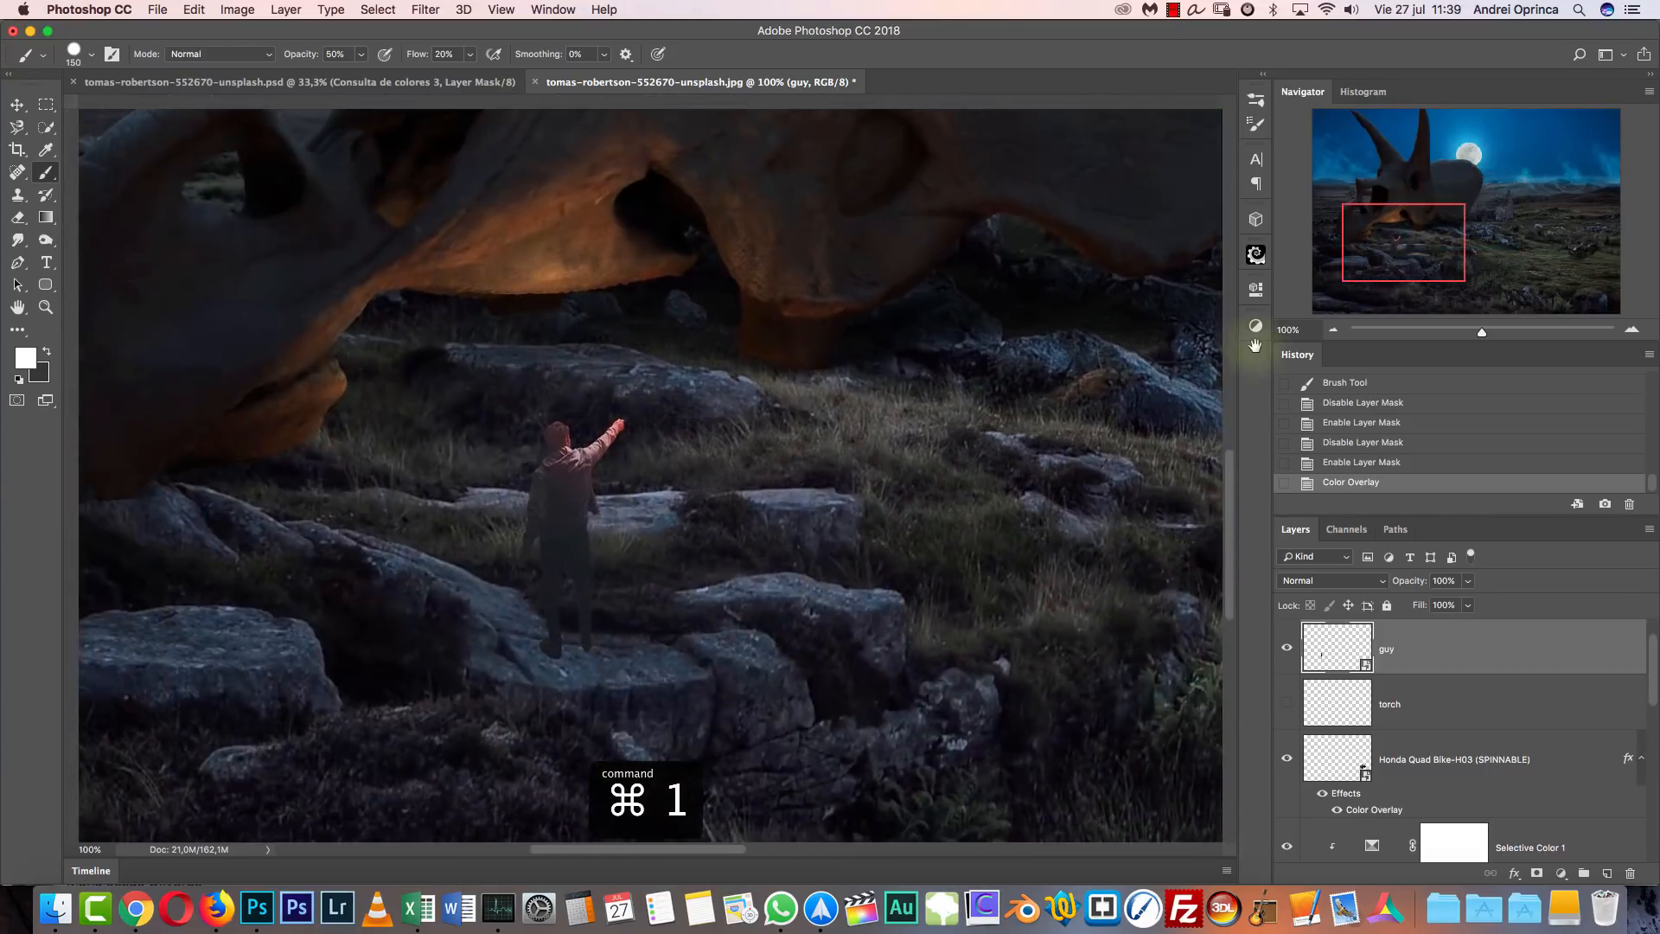
key(super+r)
scroll(939, 530, up, 3)
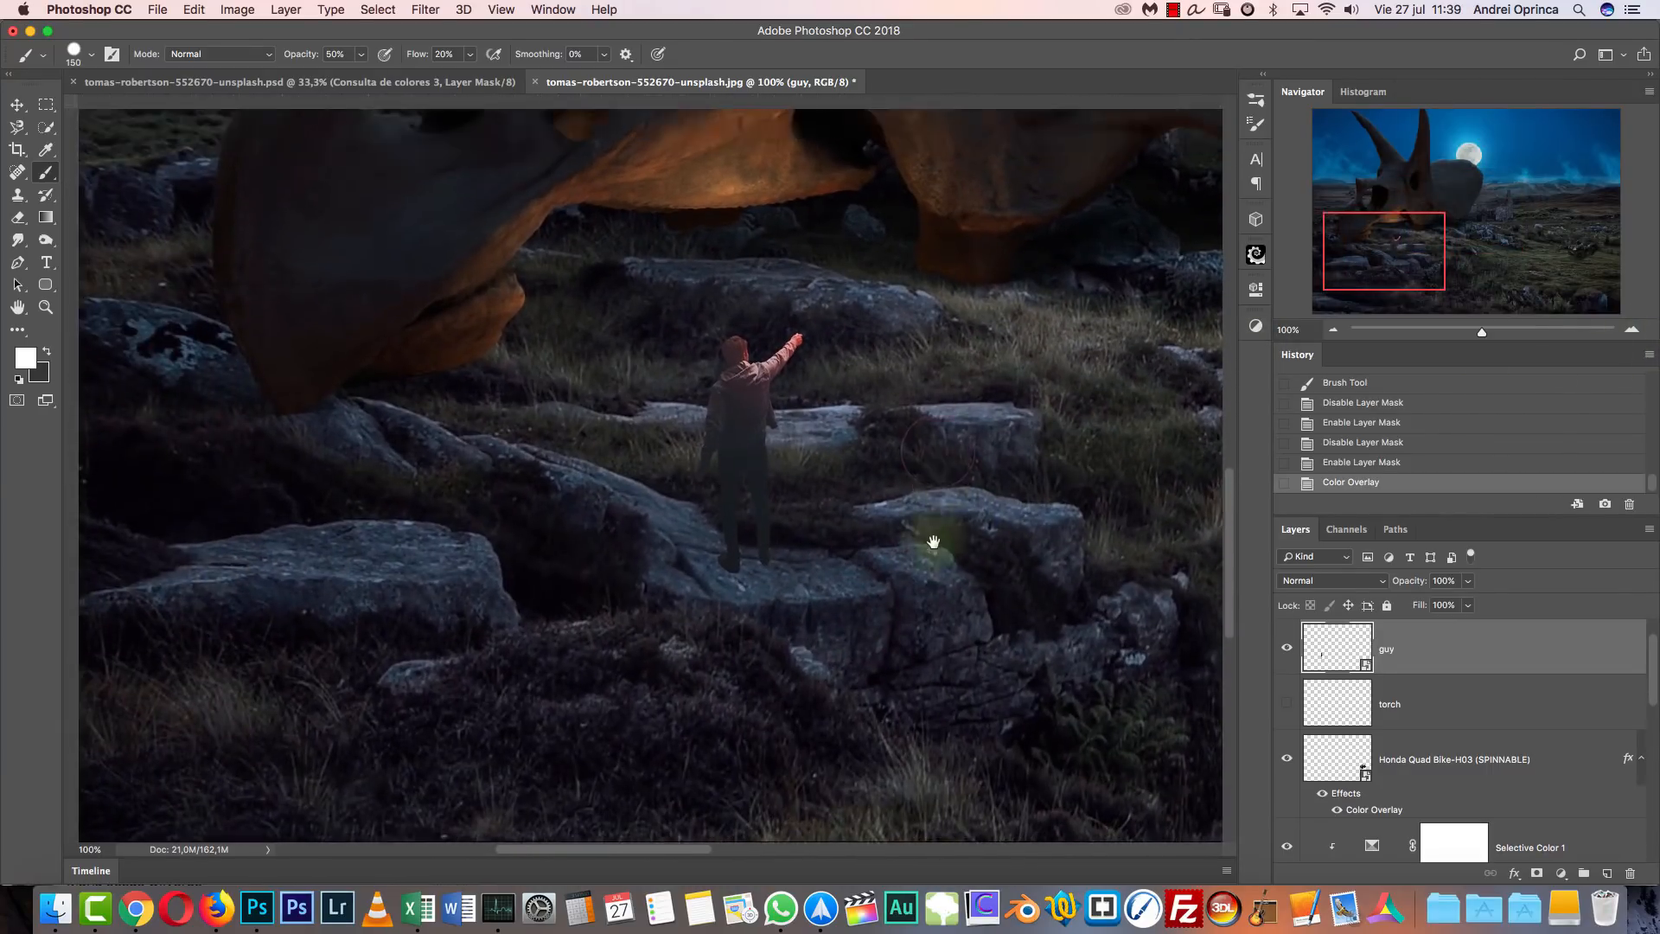
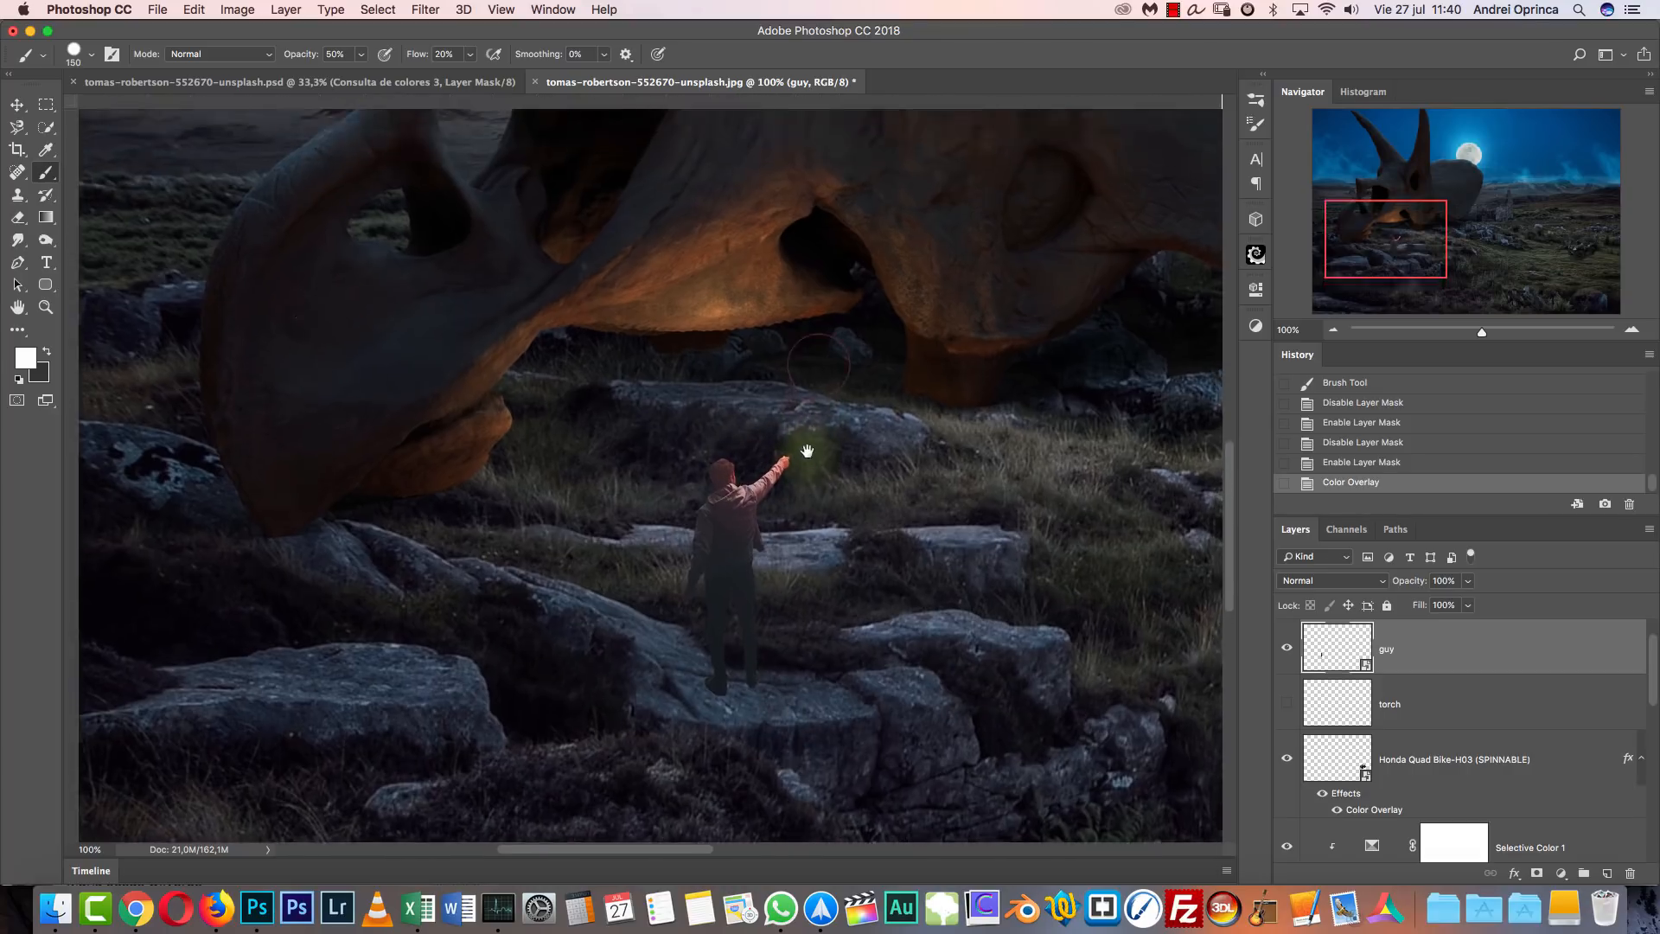
scroll(766, 402, up, 3)
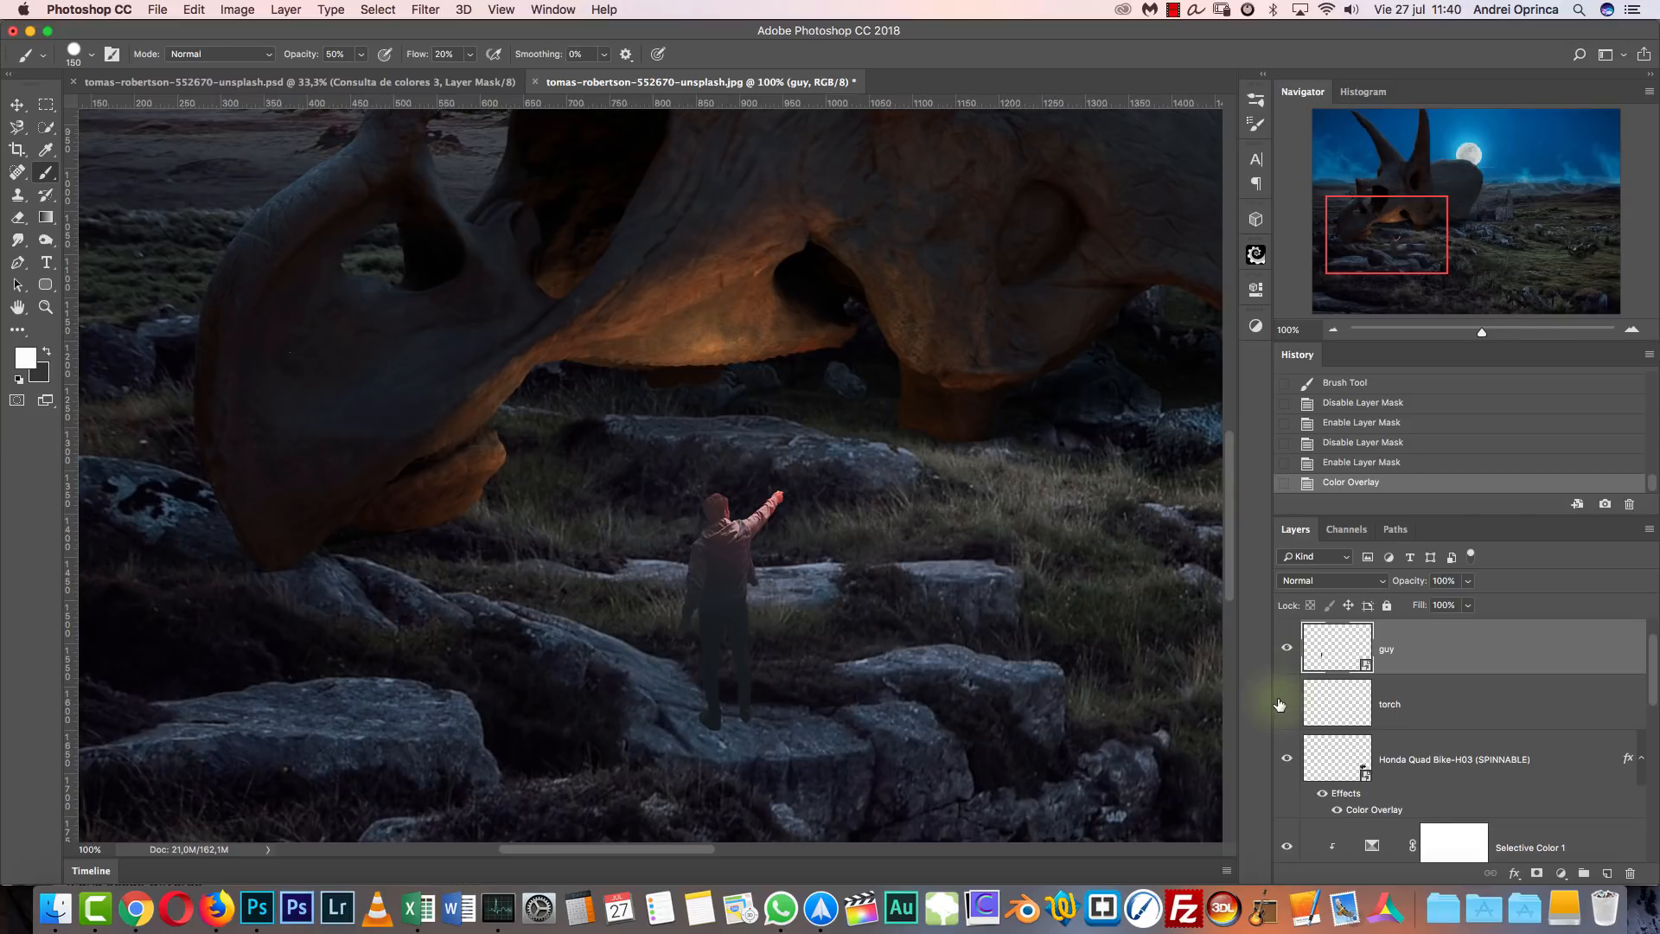
Show the torch and flame layers so the man holds a burning torch.
drag(1652, 672, 1653, 643)
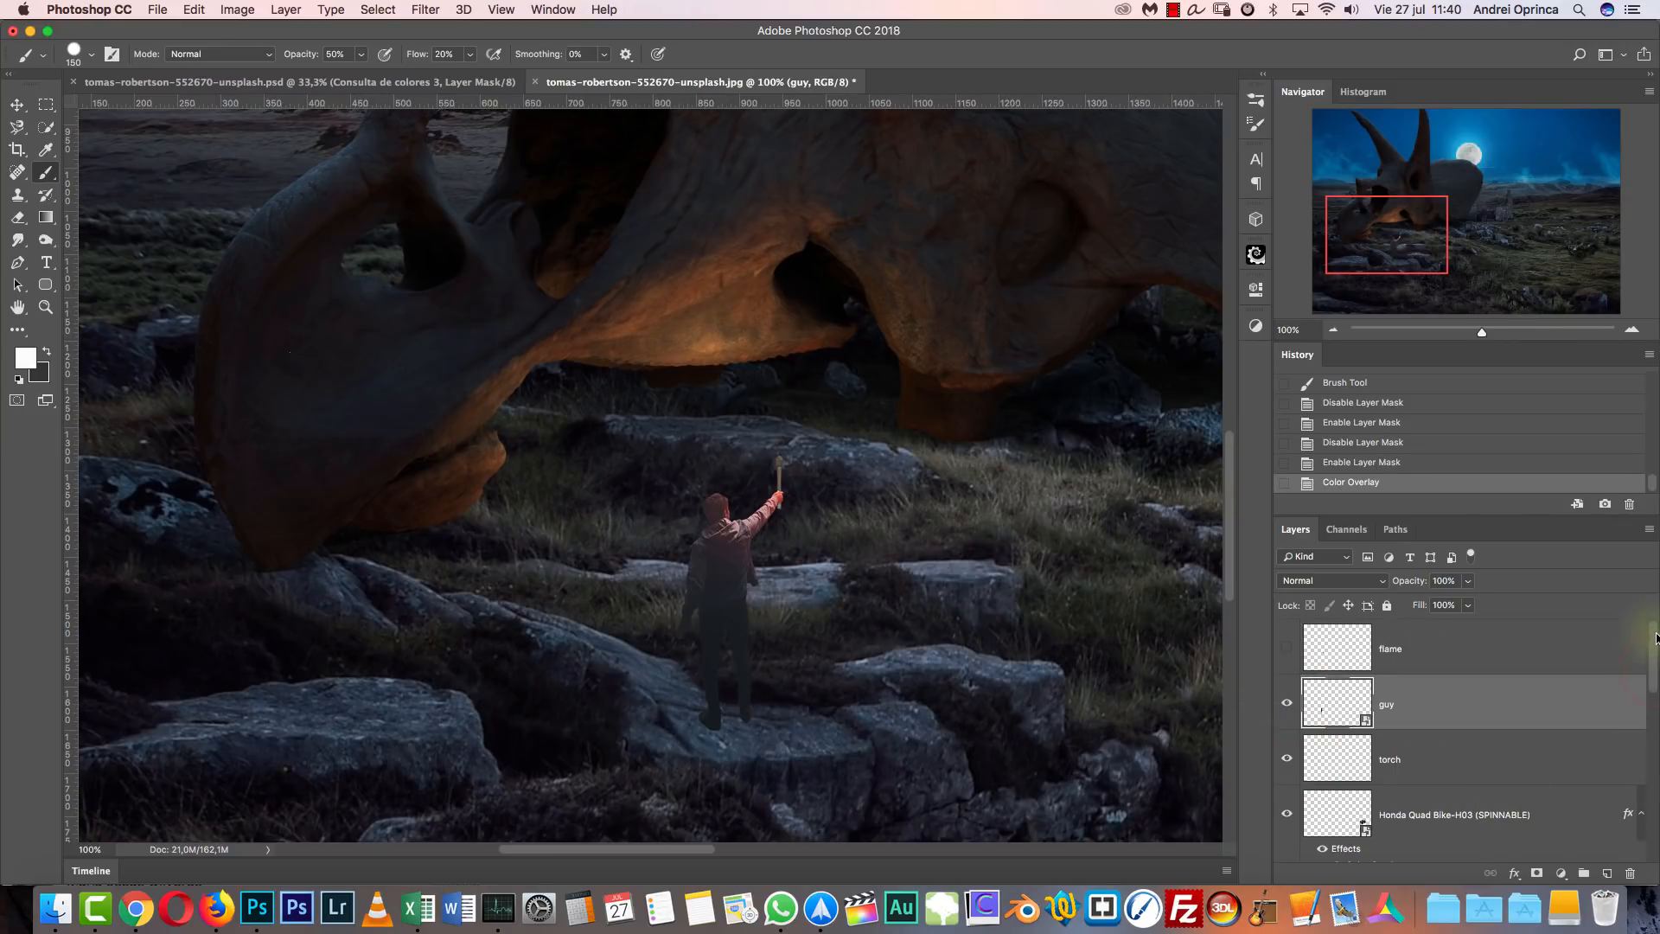
click(1287, 649)
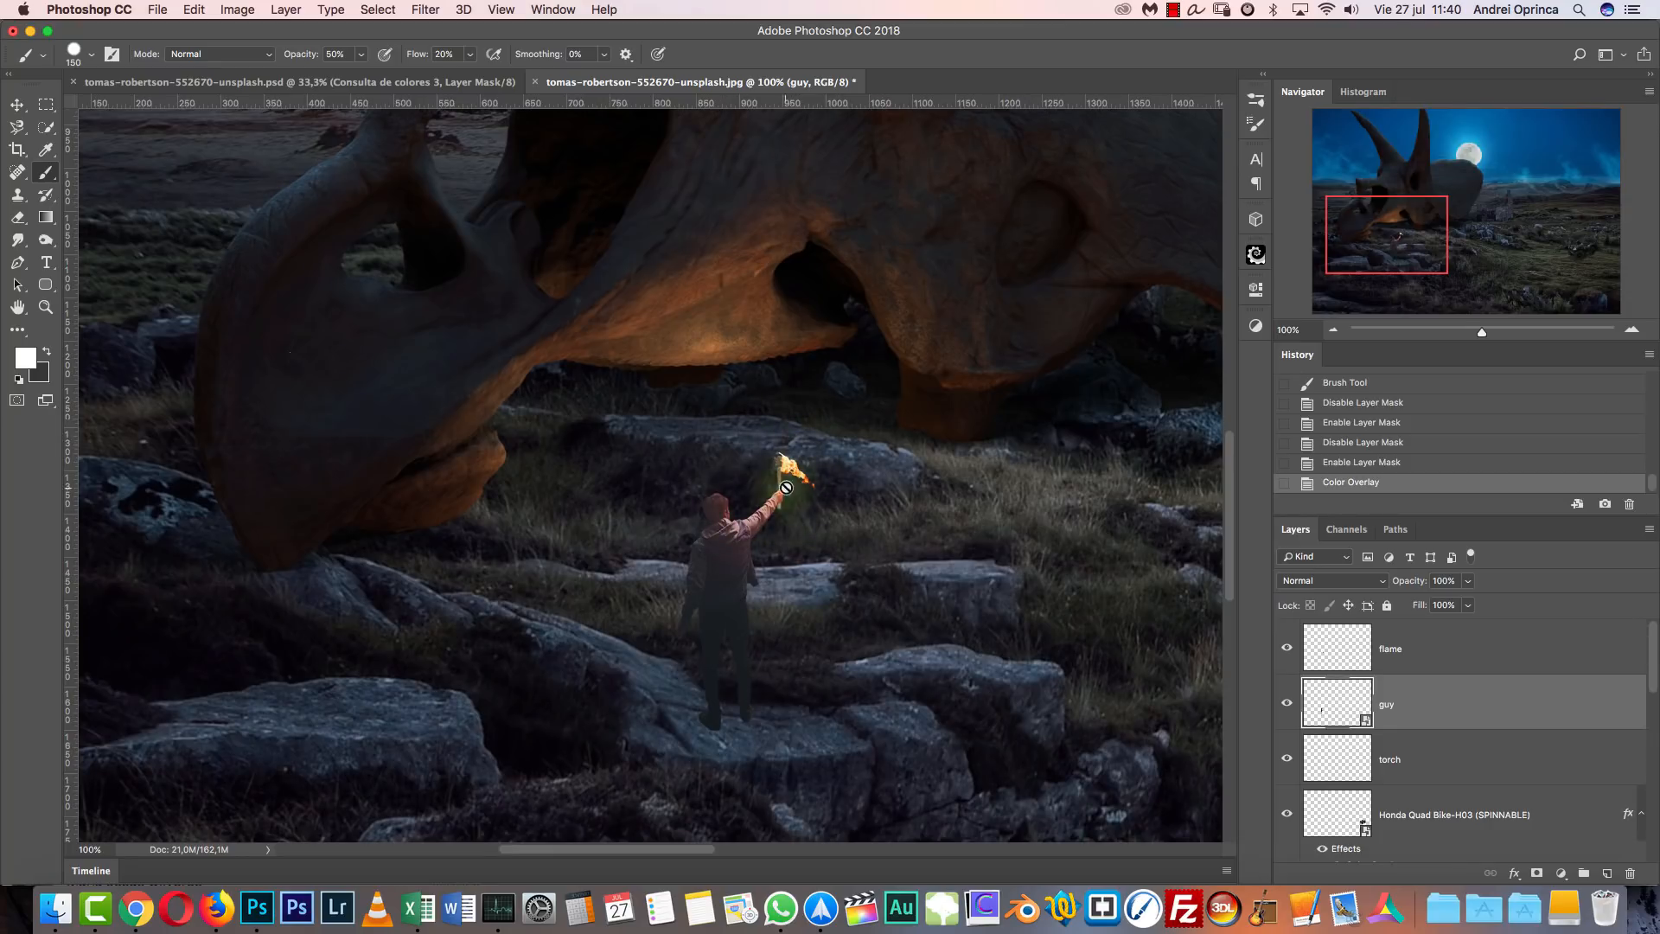
drag(779, 577, 784, 433)
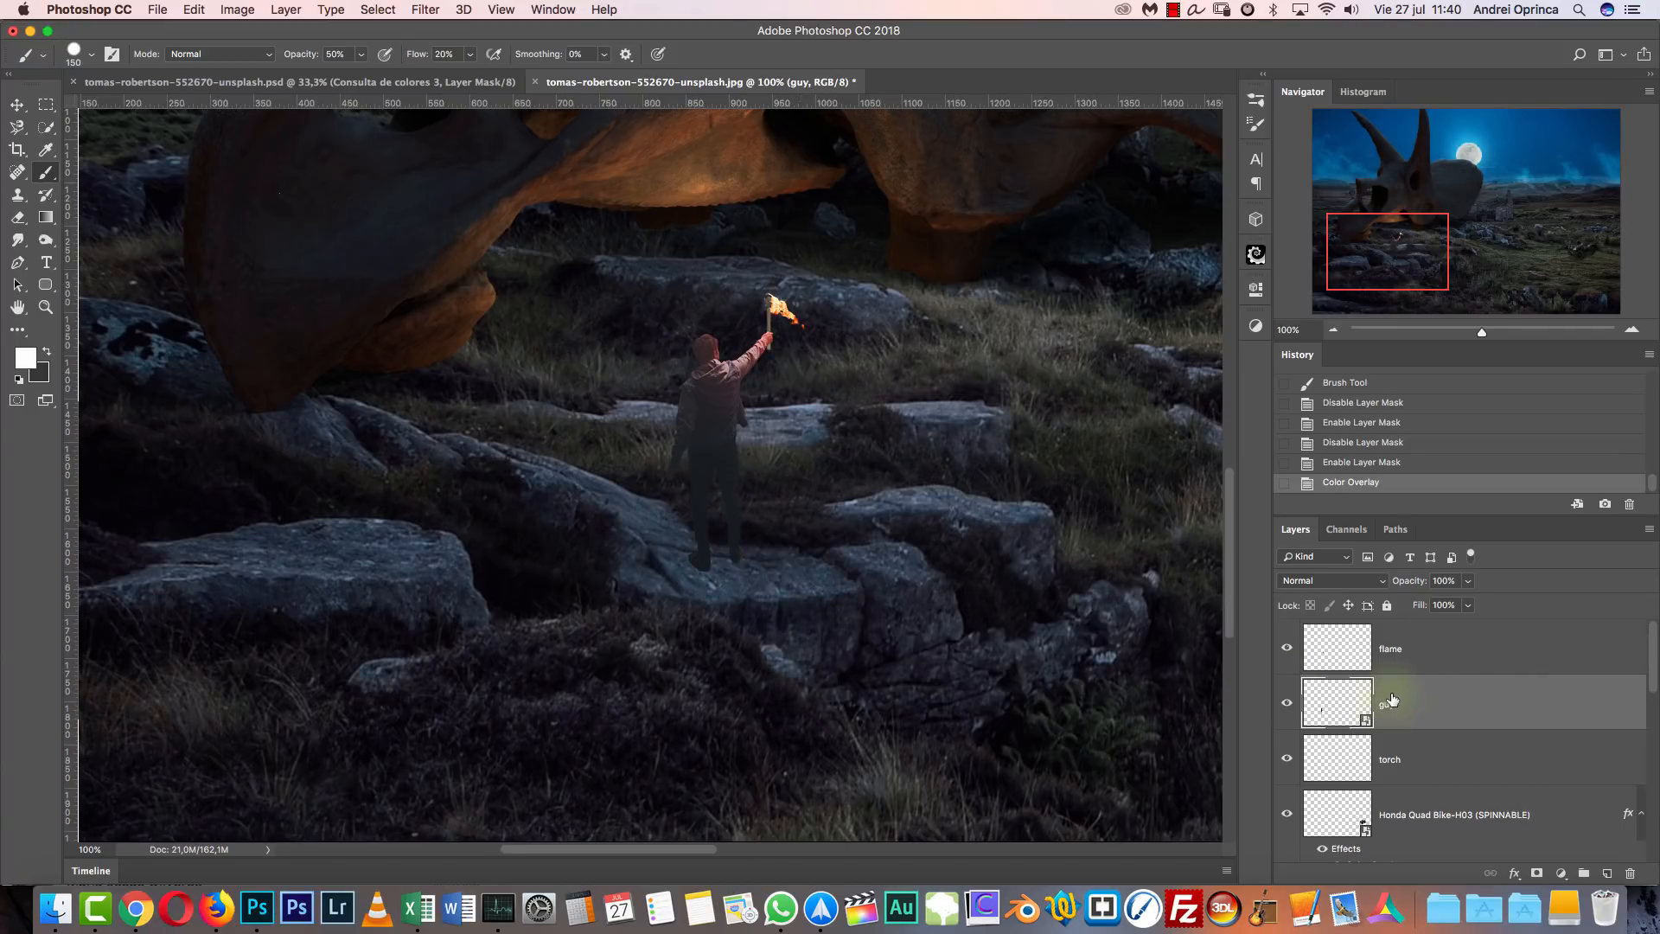
Add a Levels adjustment layer above the guy layer and clip it to that layer.
key(super+l)
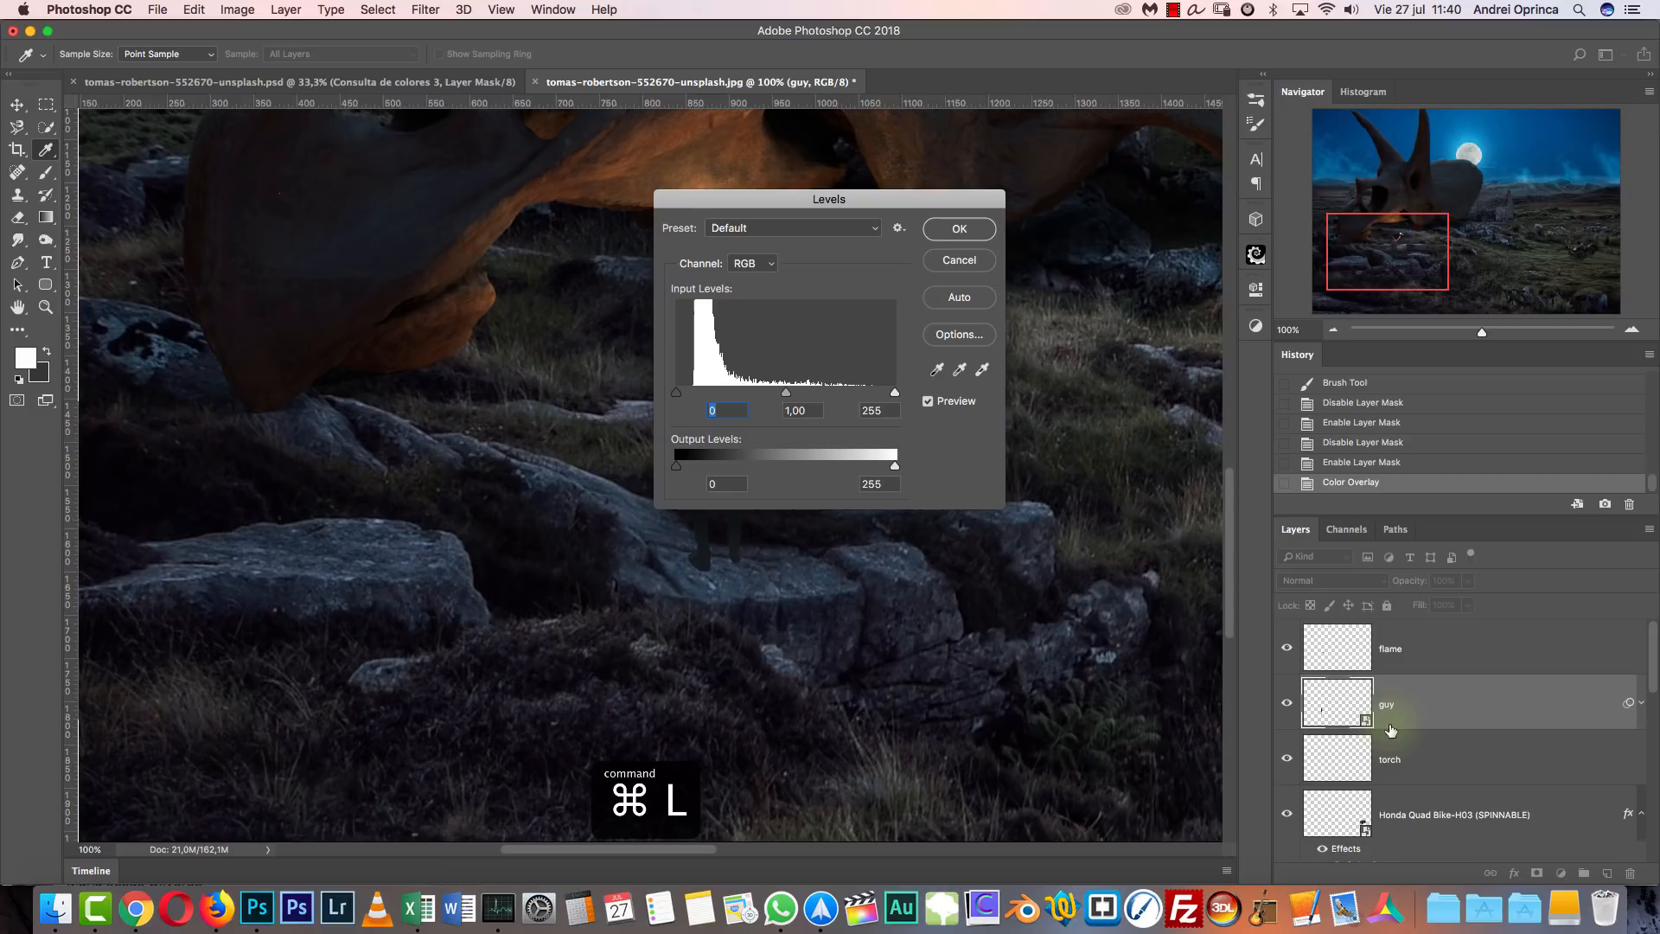
key(Escape)
click(1561, 873)
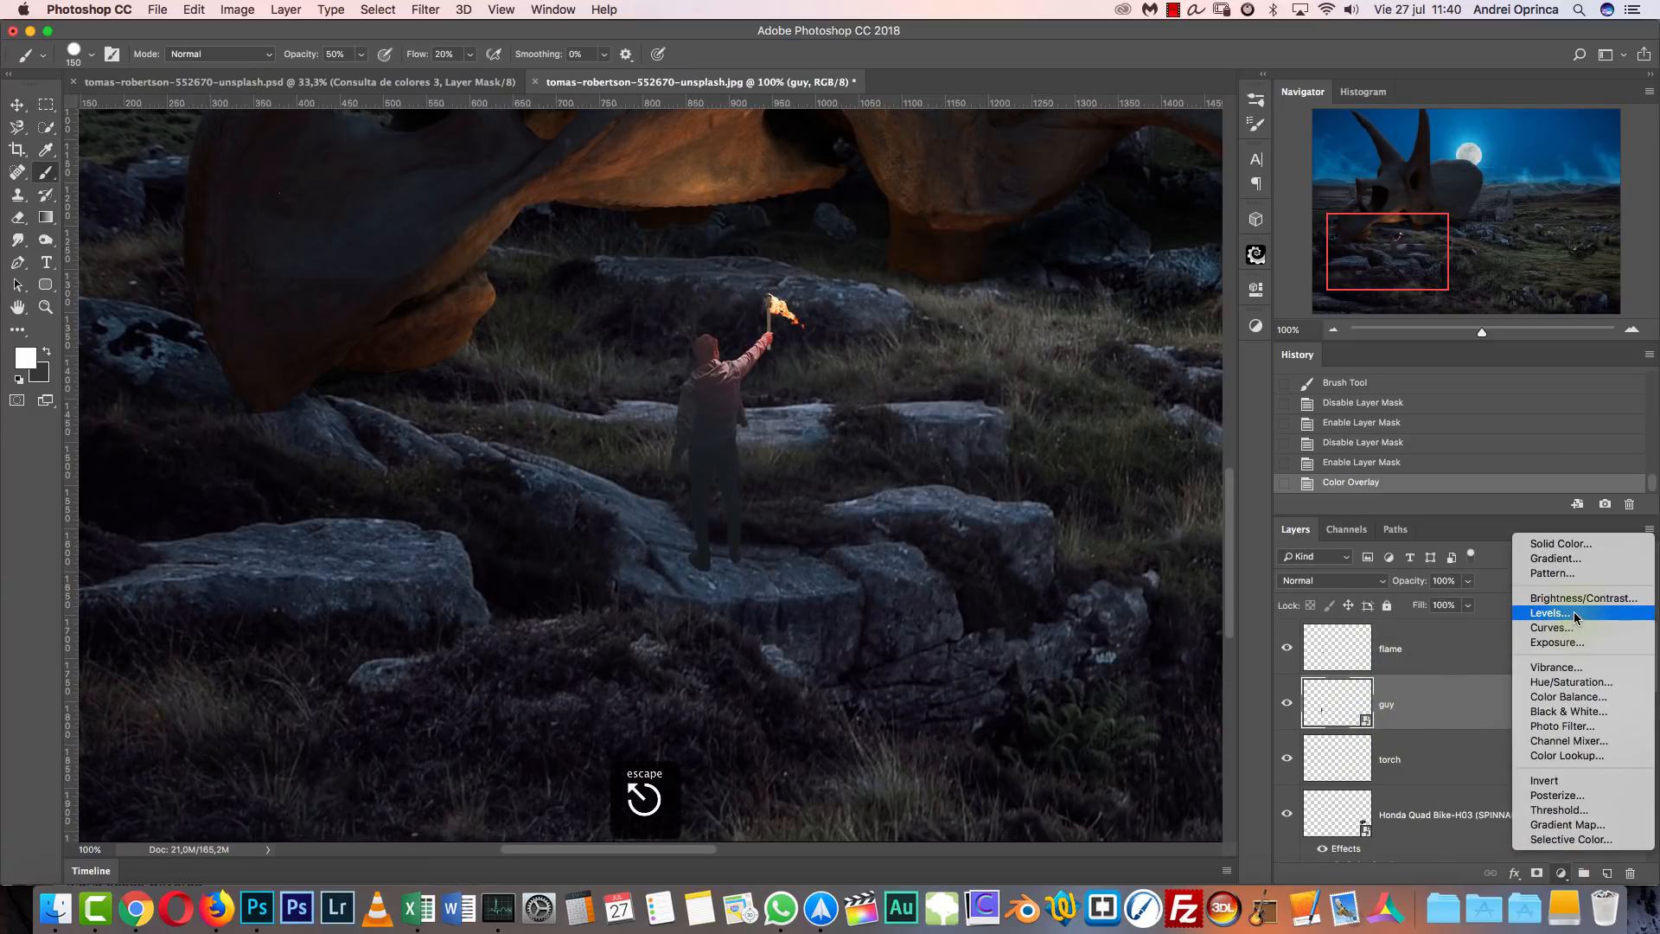
click(1573, 614)
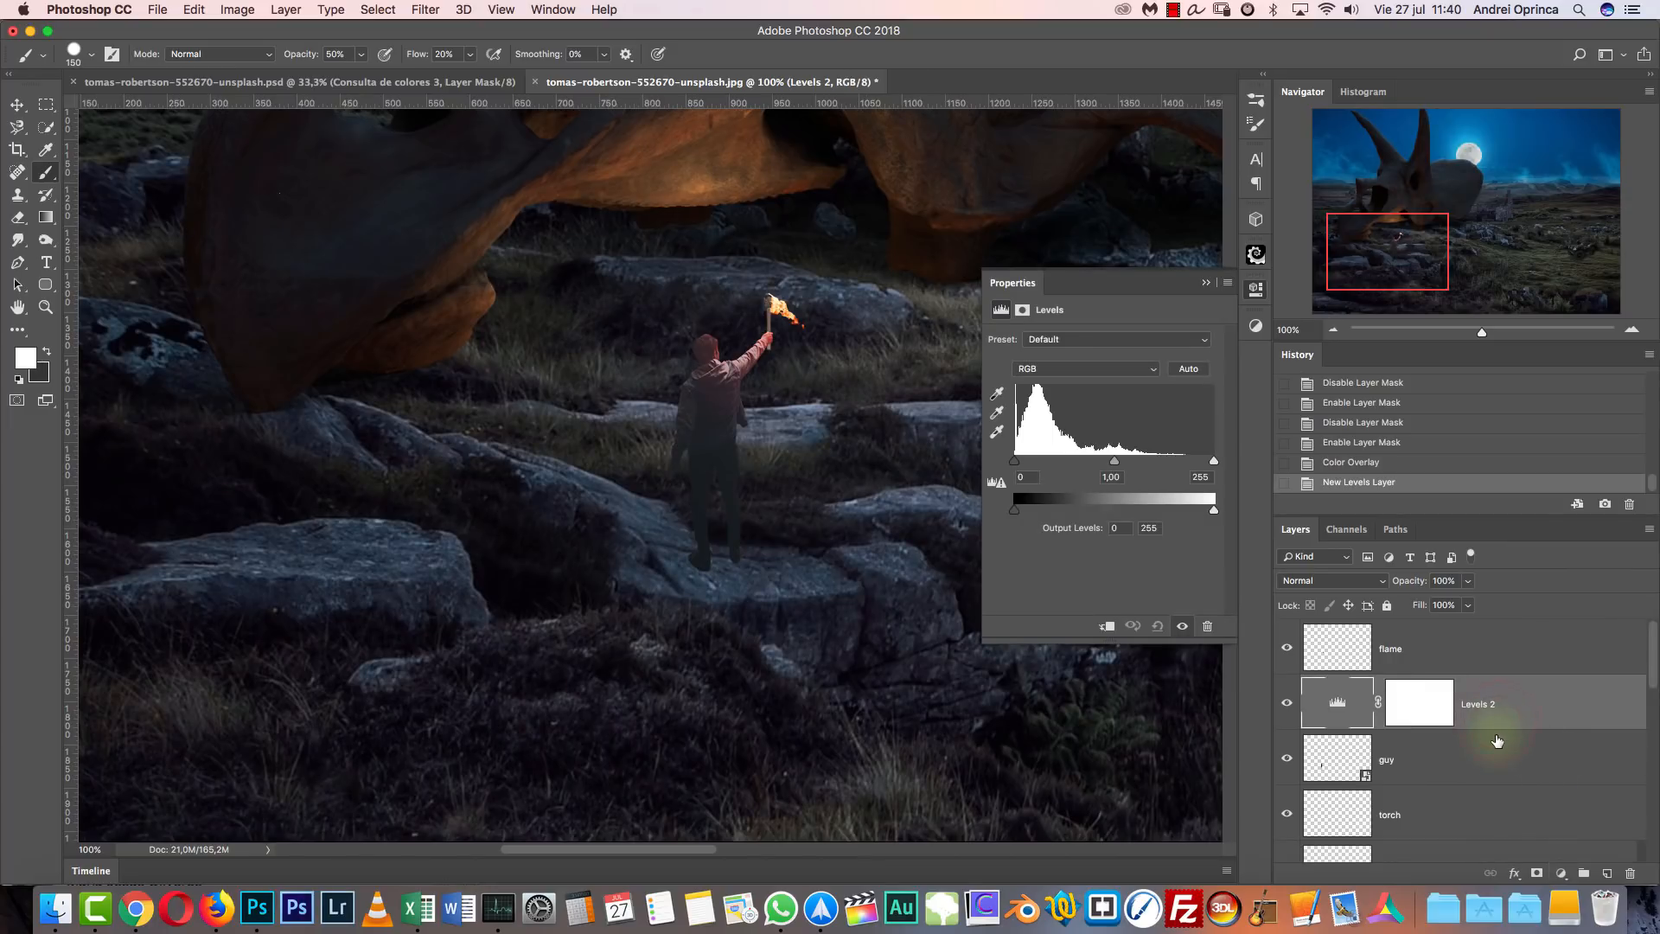
click(1106, 626)
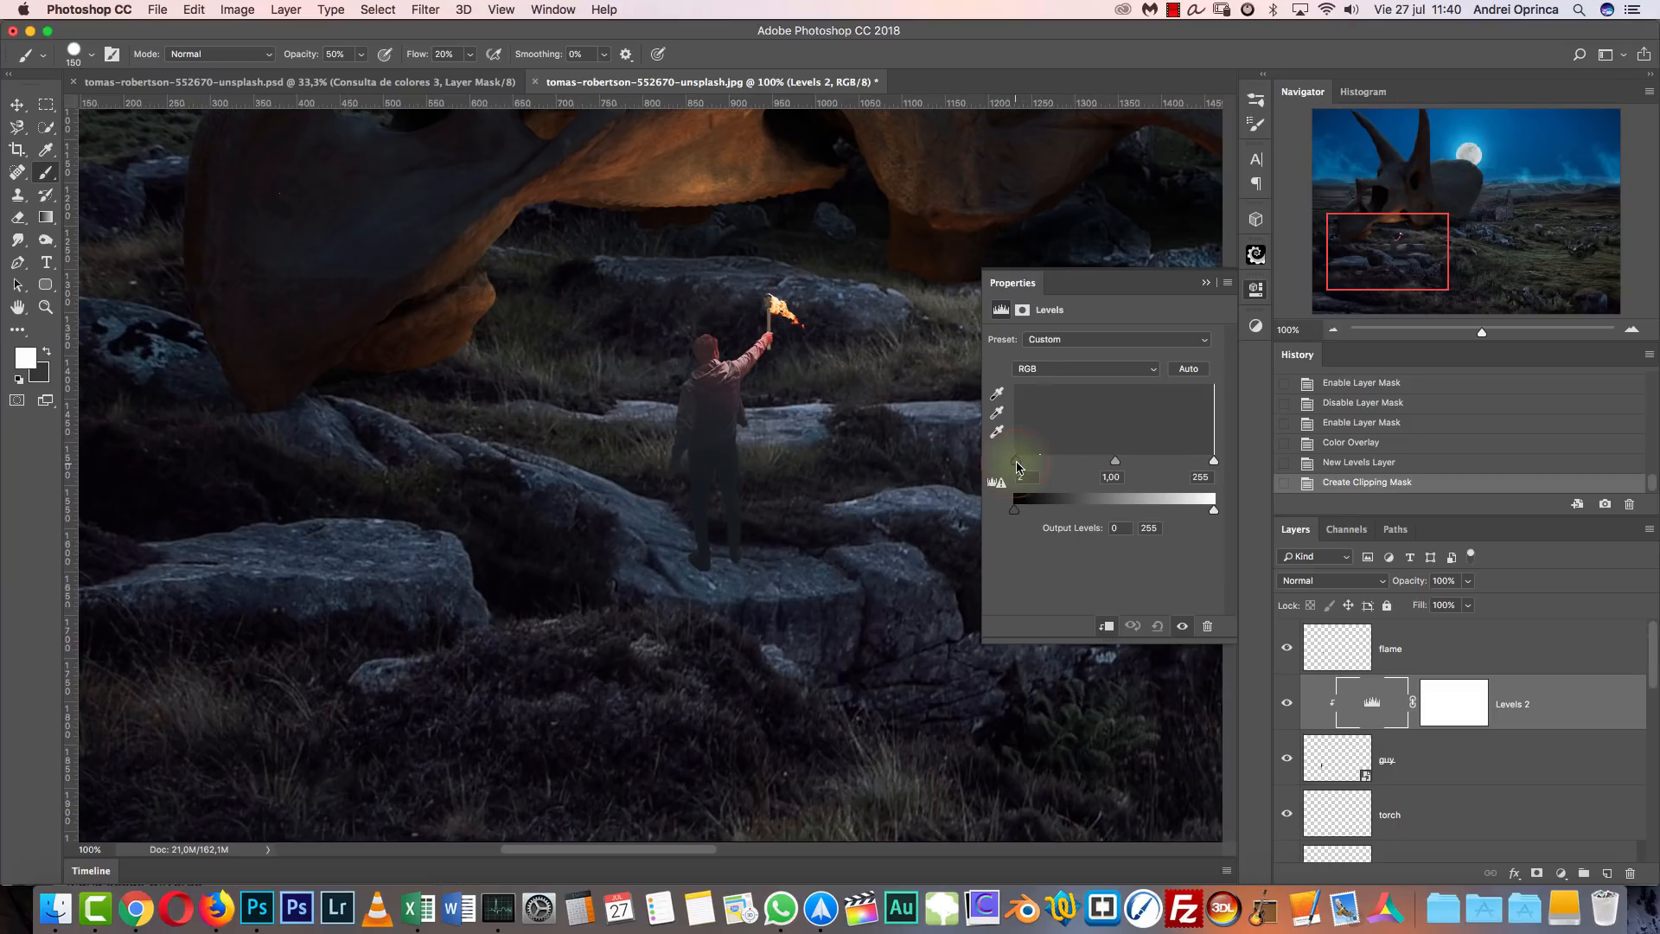
Increase the man's contrast in Levels by raising the shadow input past 21, with midtones about 1.22 and highlights at 224.
mouse_move(1024, 465)
mouse_down()
mouse_move(1102, 459)
mouse_move(1028, 465)
mouse_up()
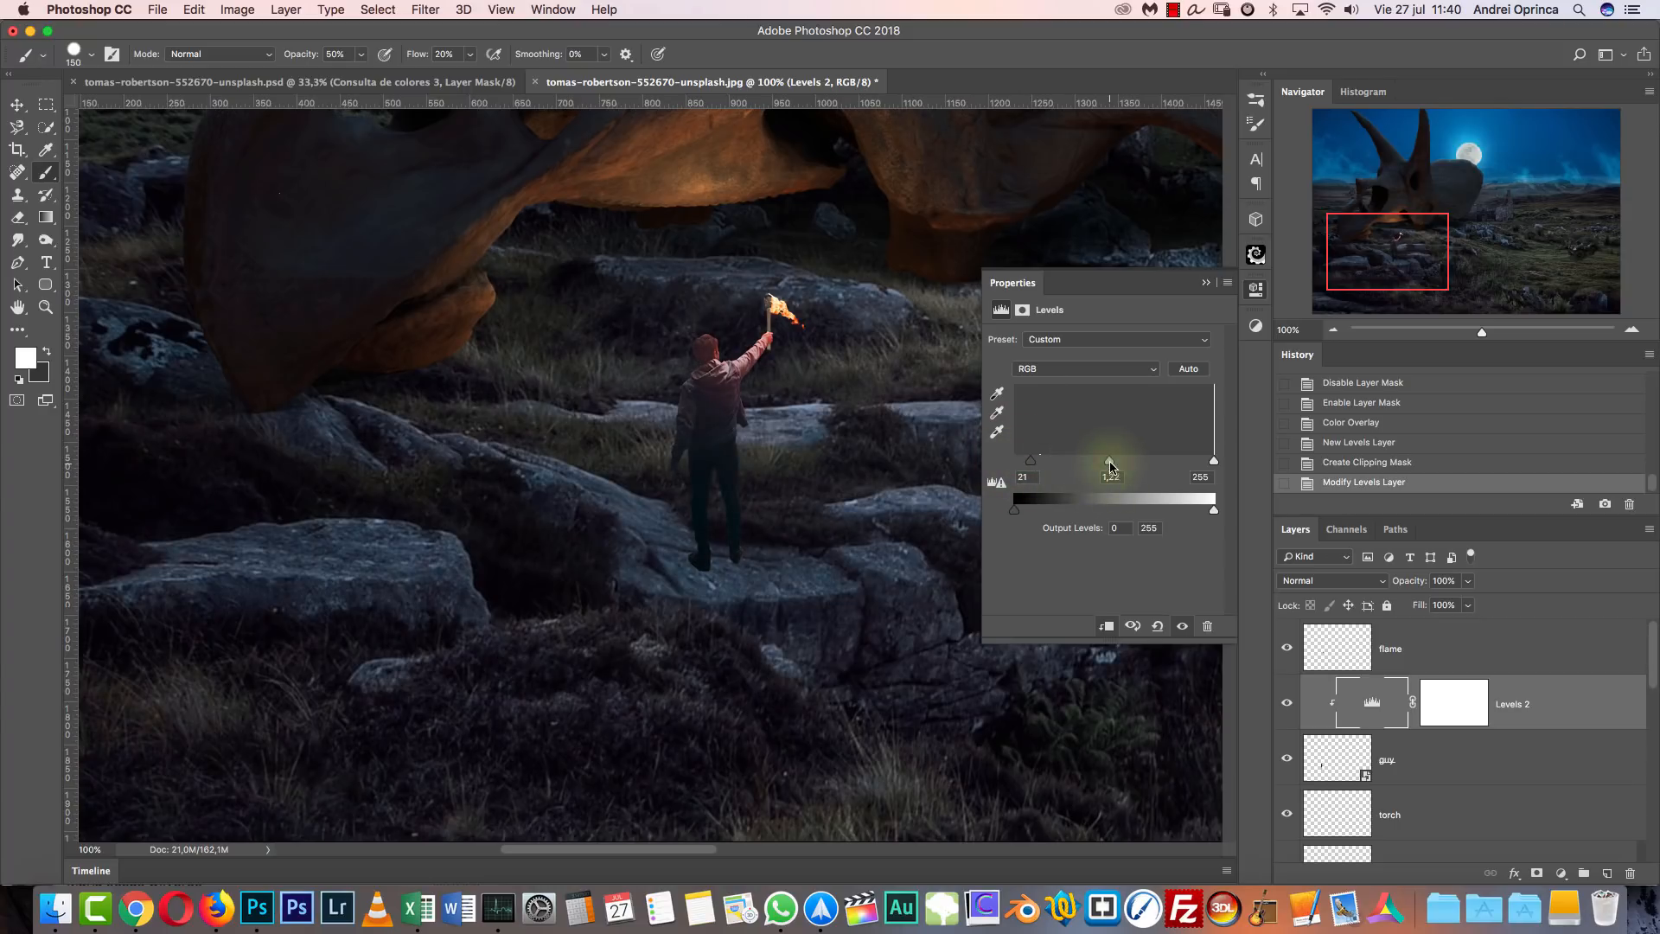
drag(1024, 464, 1030, 465)
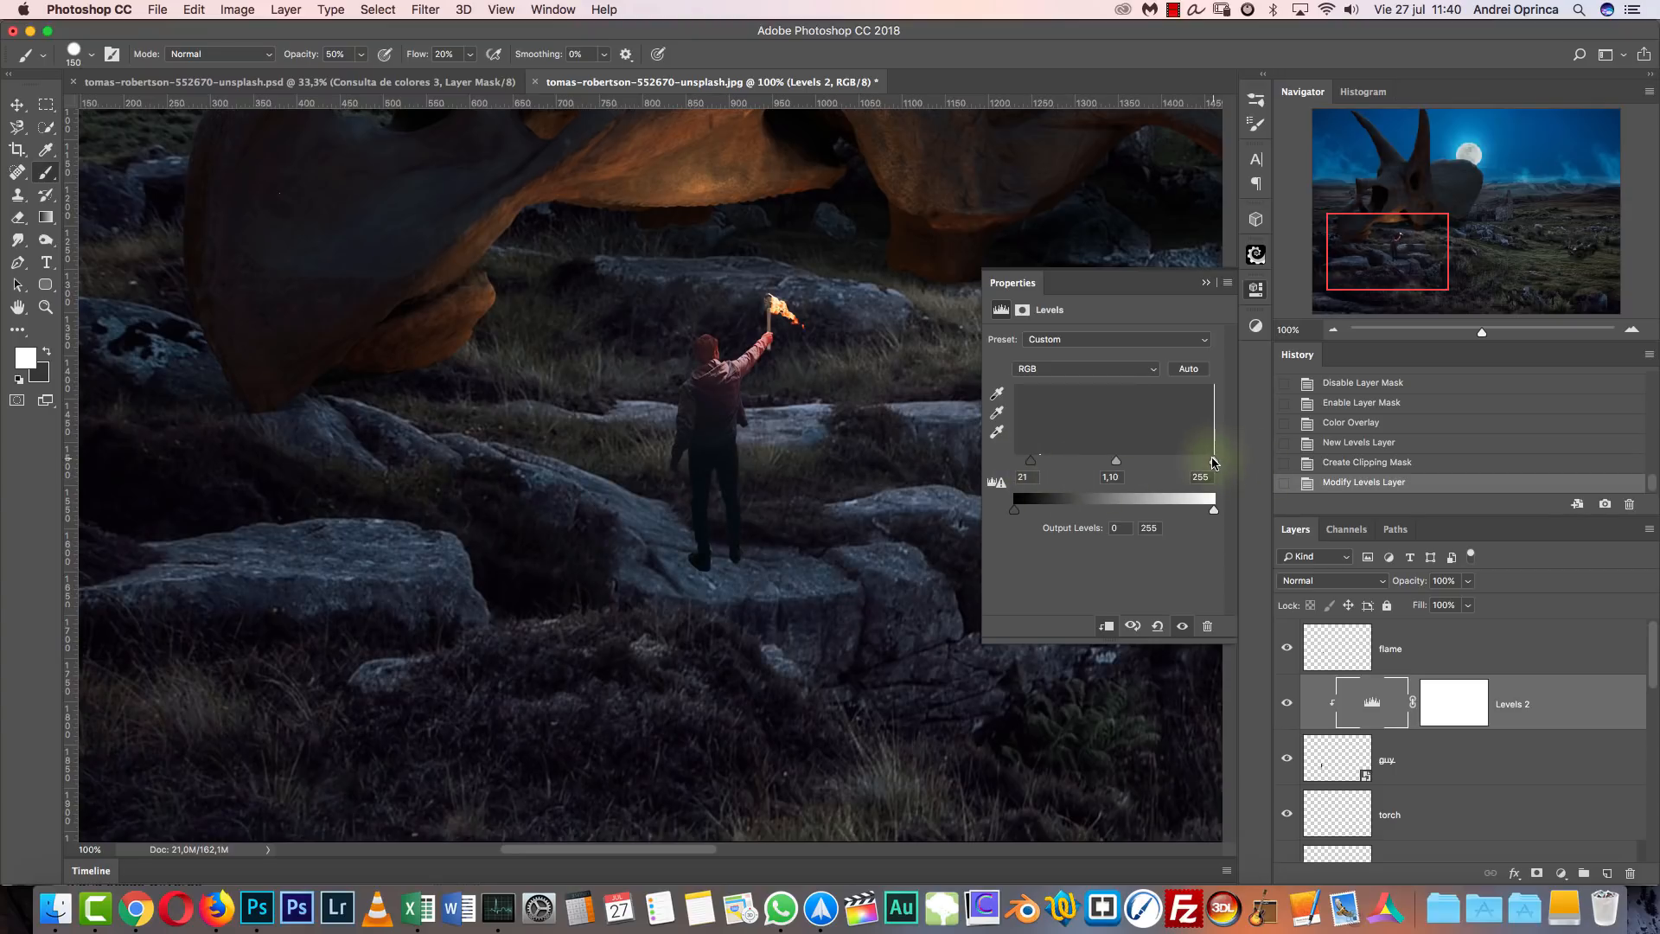
drag(1189, 465, 1190, 465)
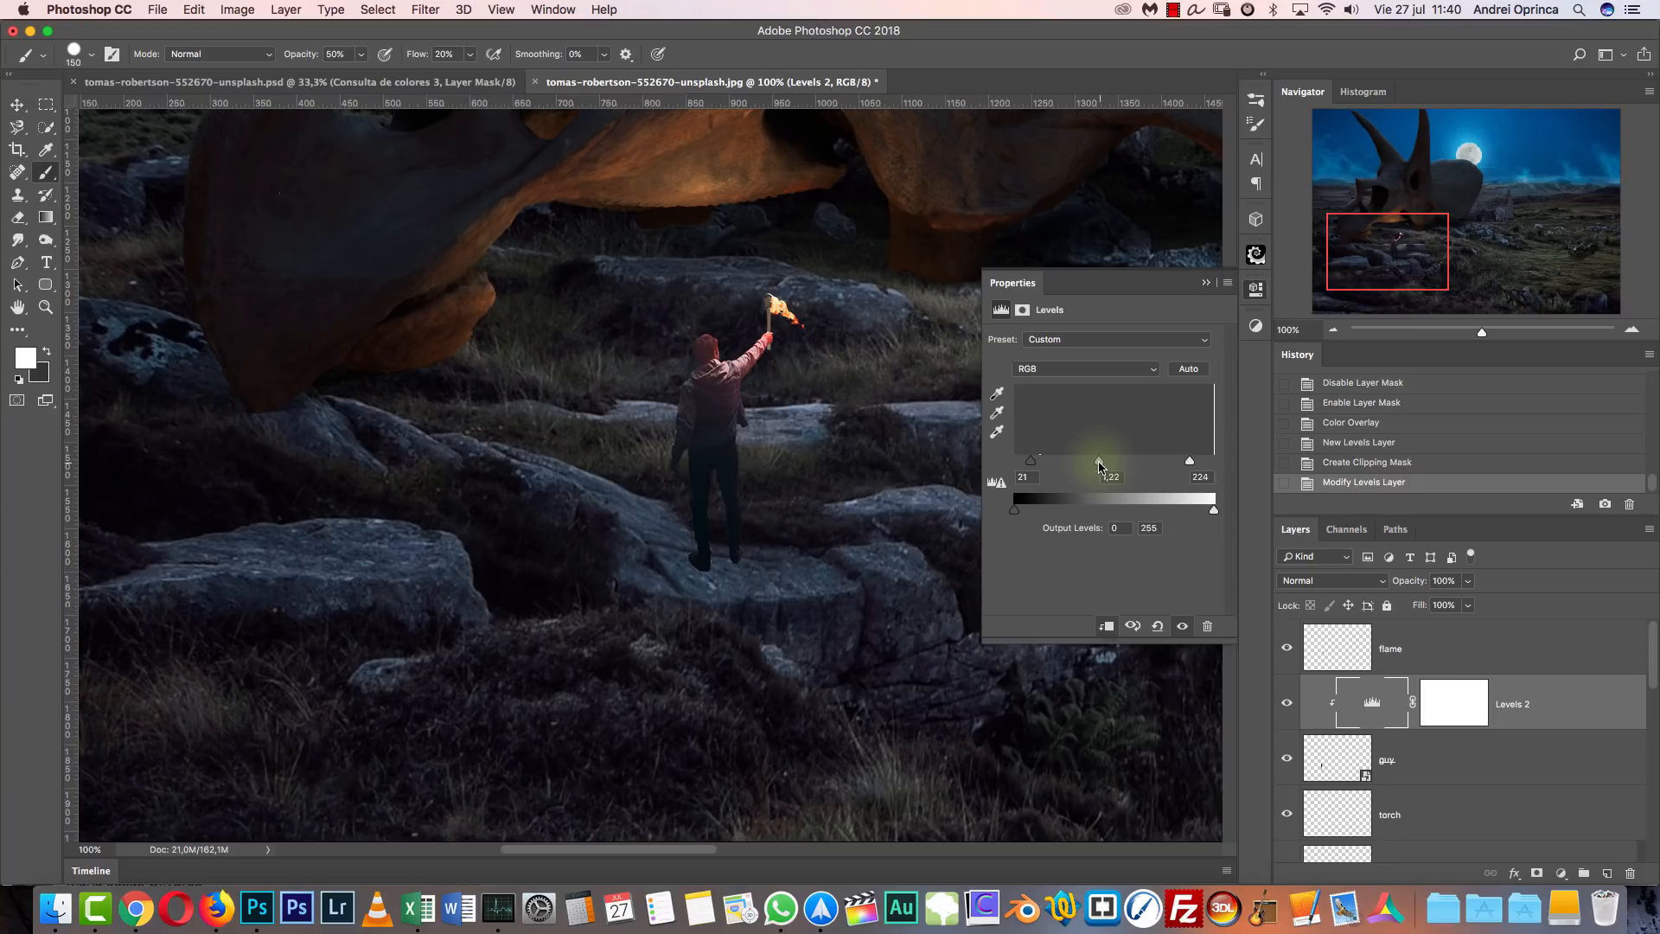
drag(1029, 462, 1037, 461)
click(1207, 284)
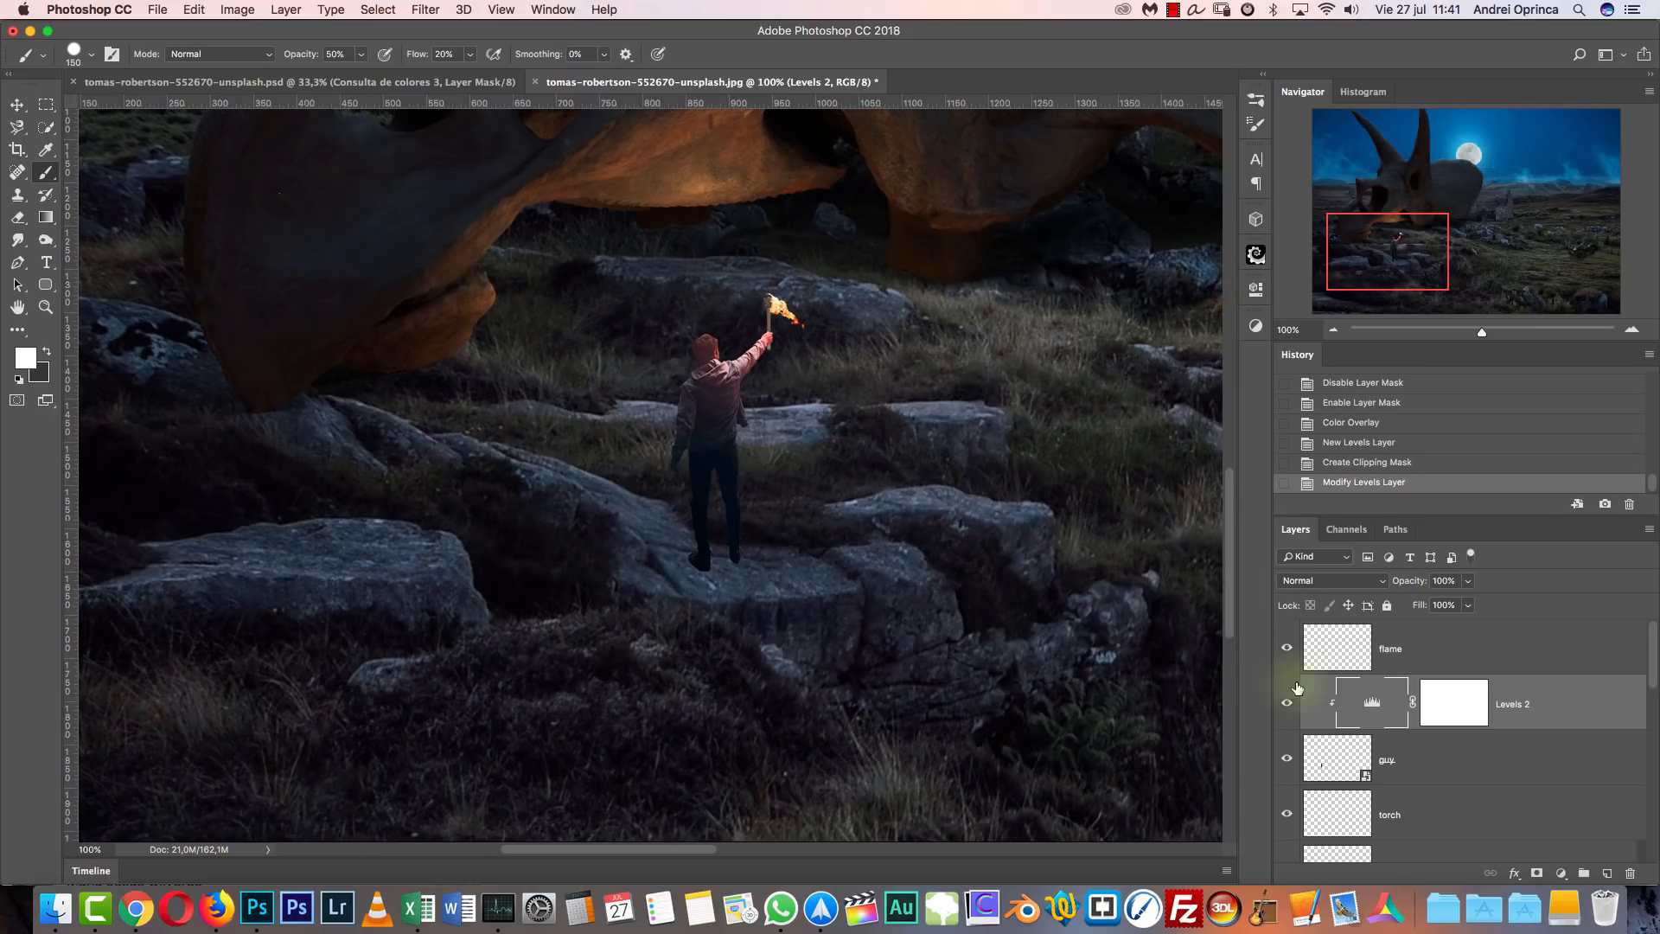
Toggle the clipped Levels adjustment off and on to compare its effect on the man.
click(1288, 703)
click(1287, 705)
click(1285, 705)
drag(907, 340, 931, 487)
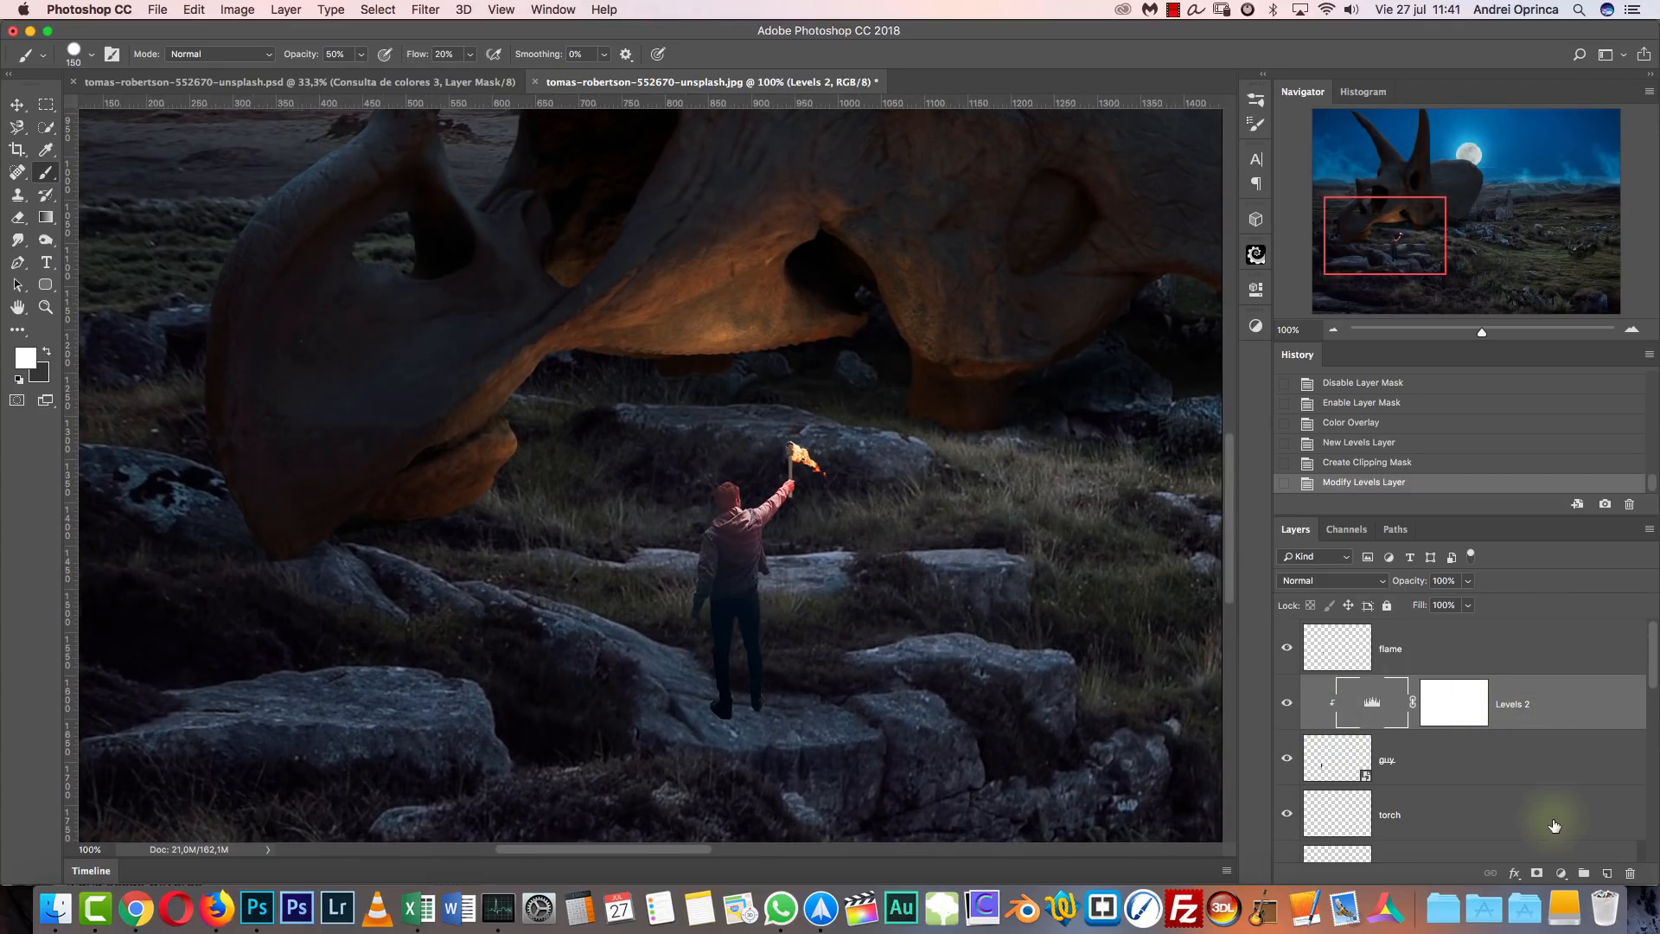
Add a Hue/Saturation adjustment layer above Levels 2, clip it to the guy layer and keep it selected.
click(1560, 870)
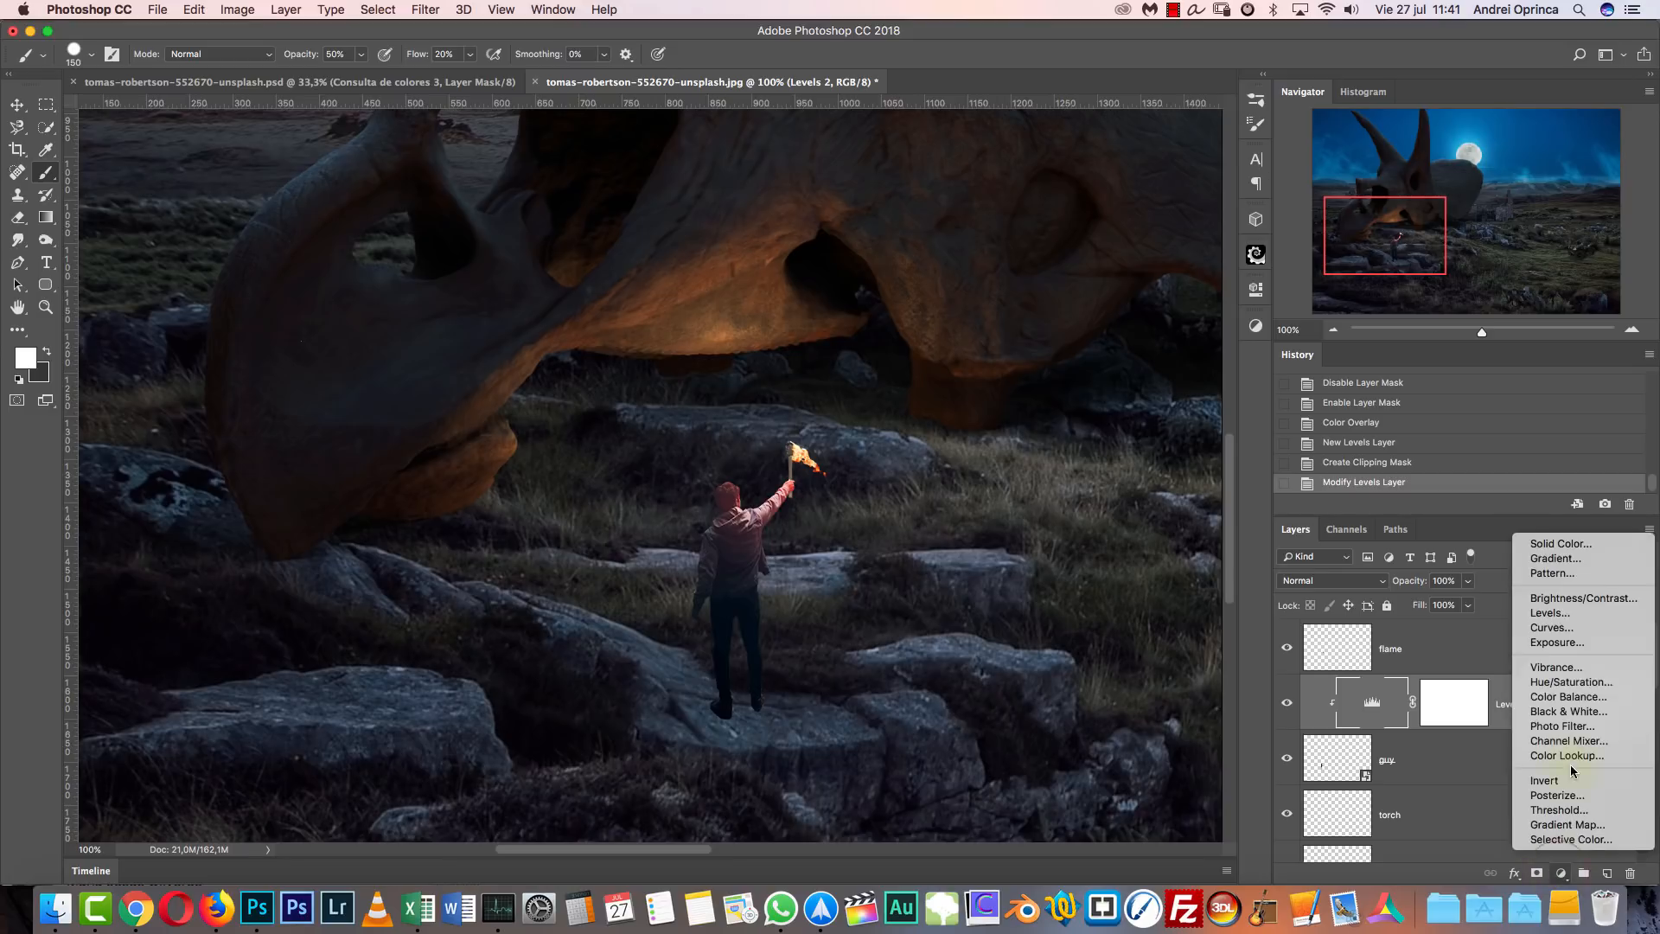
click(1600, 684)
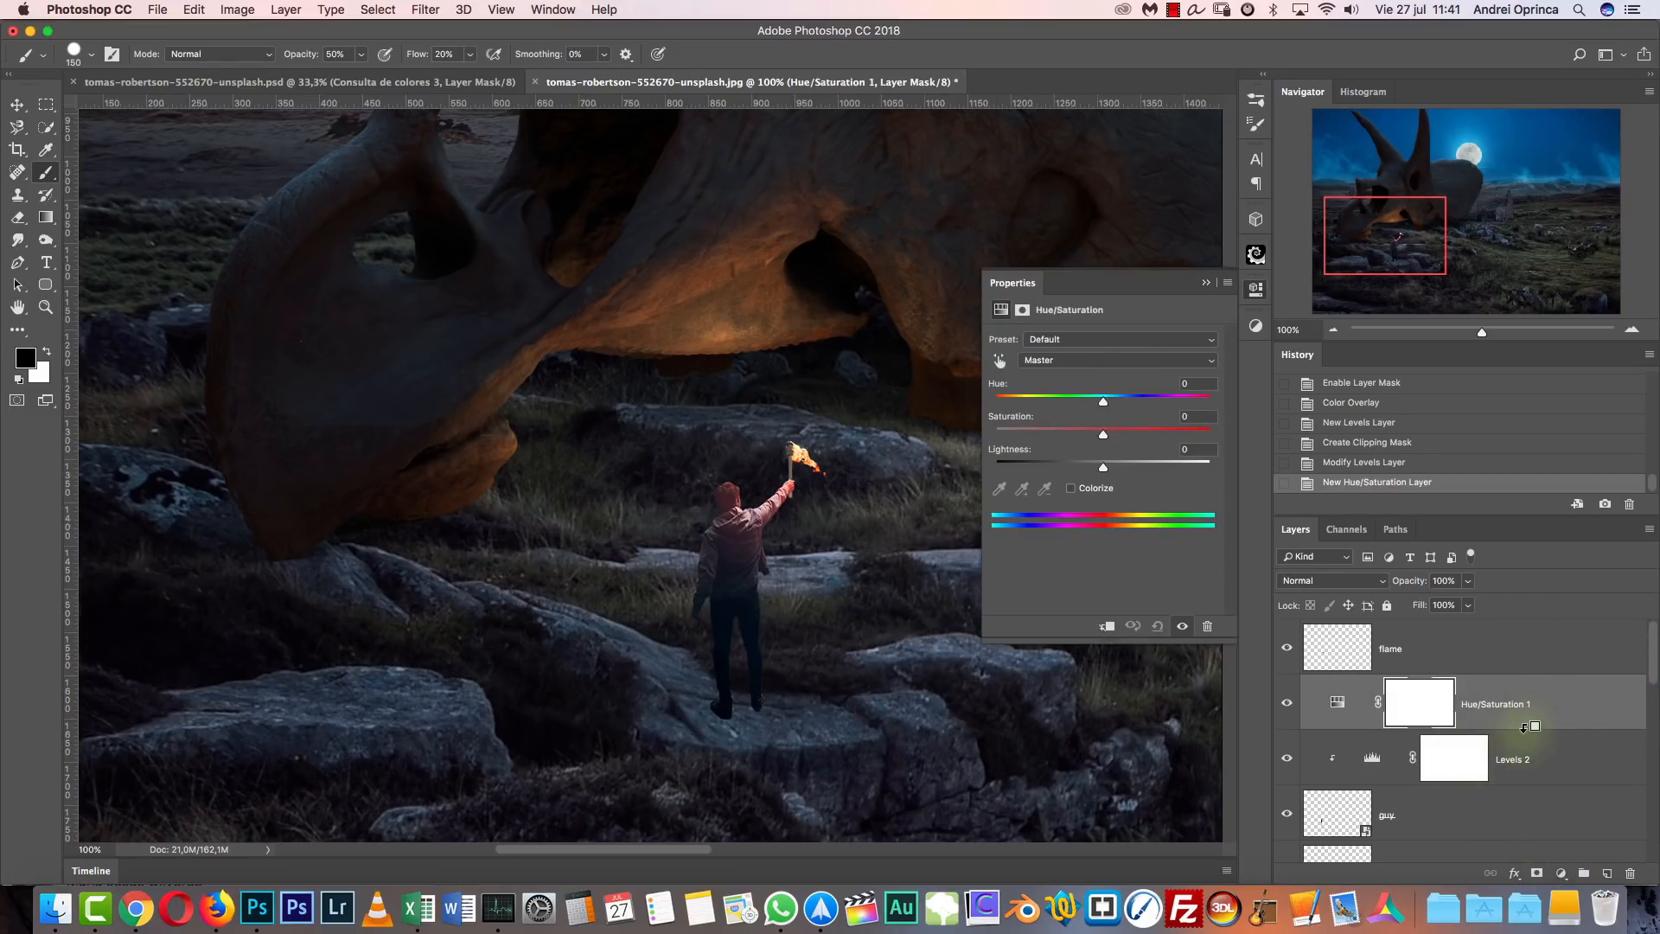
alt+click(1527, 724)
click(1492, 813)
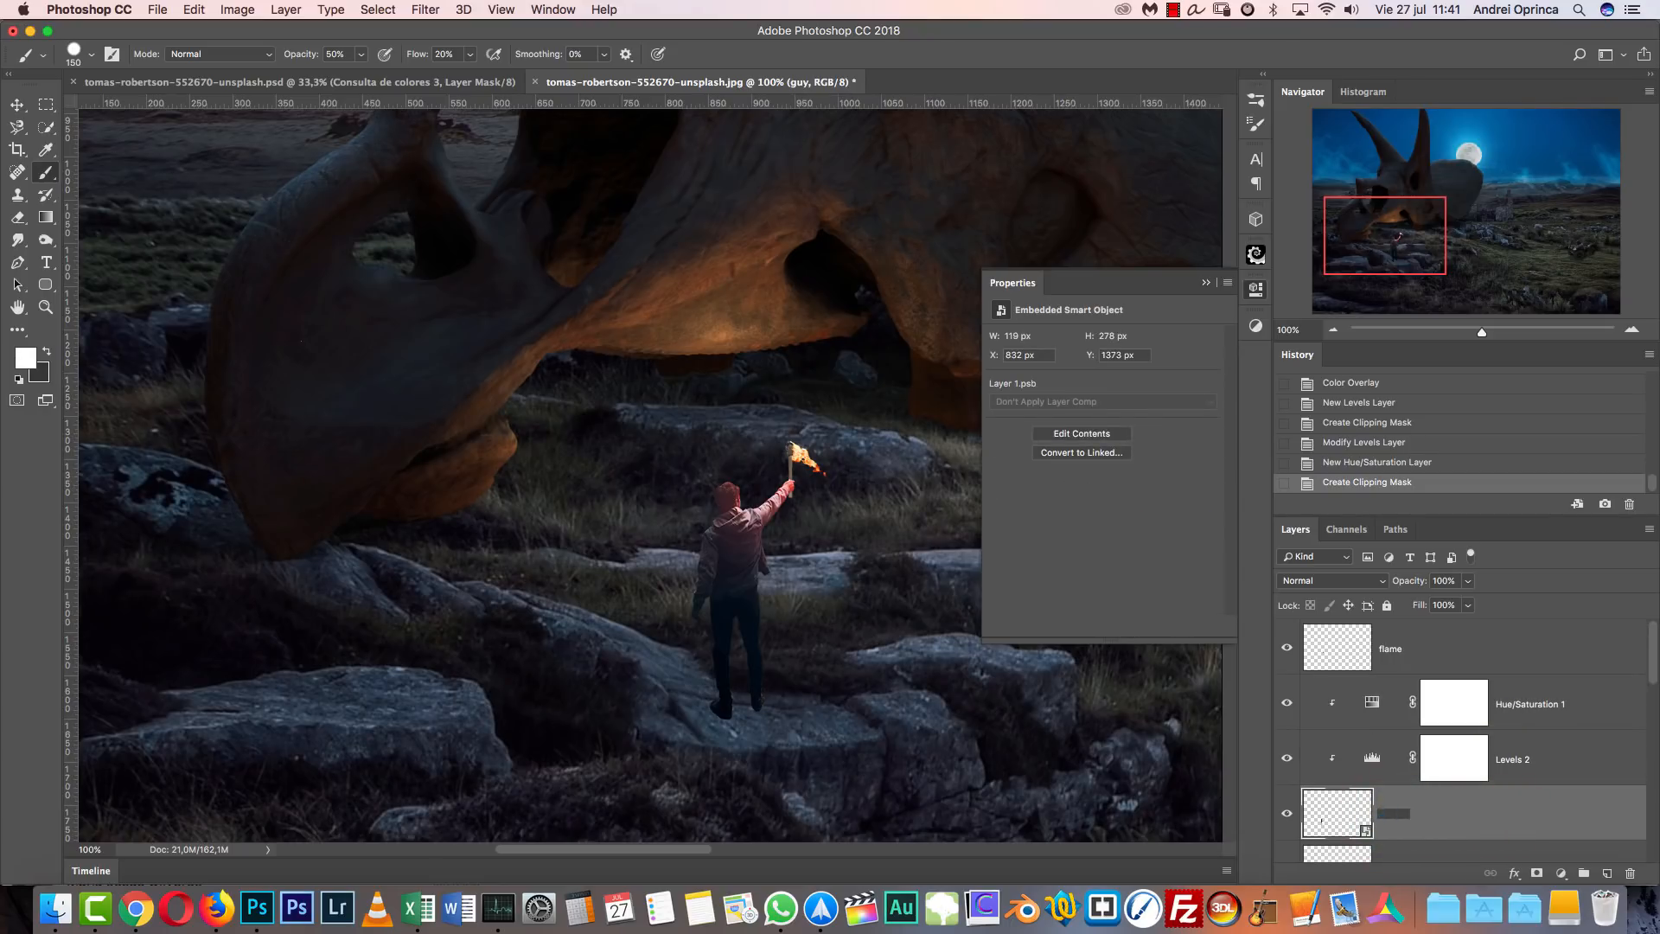
key(Escape)
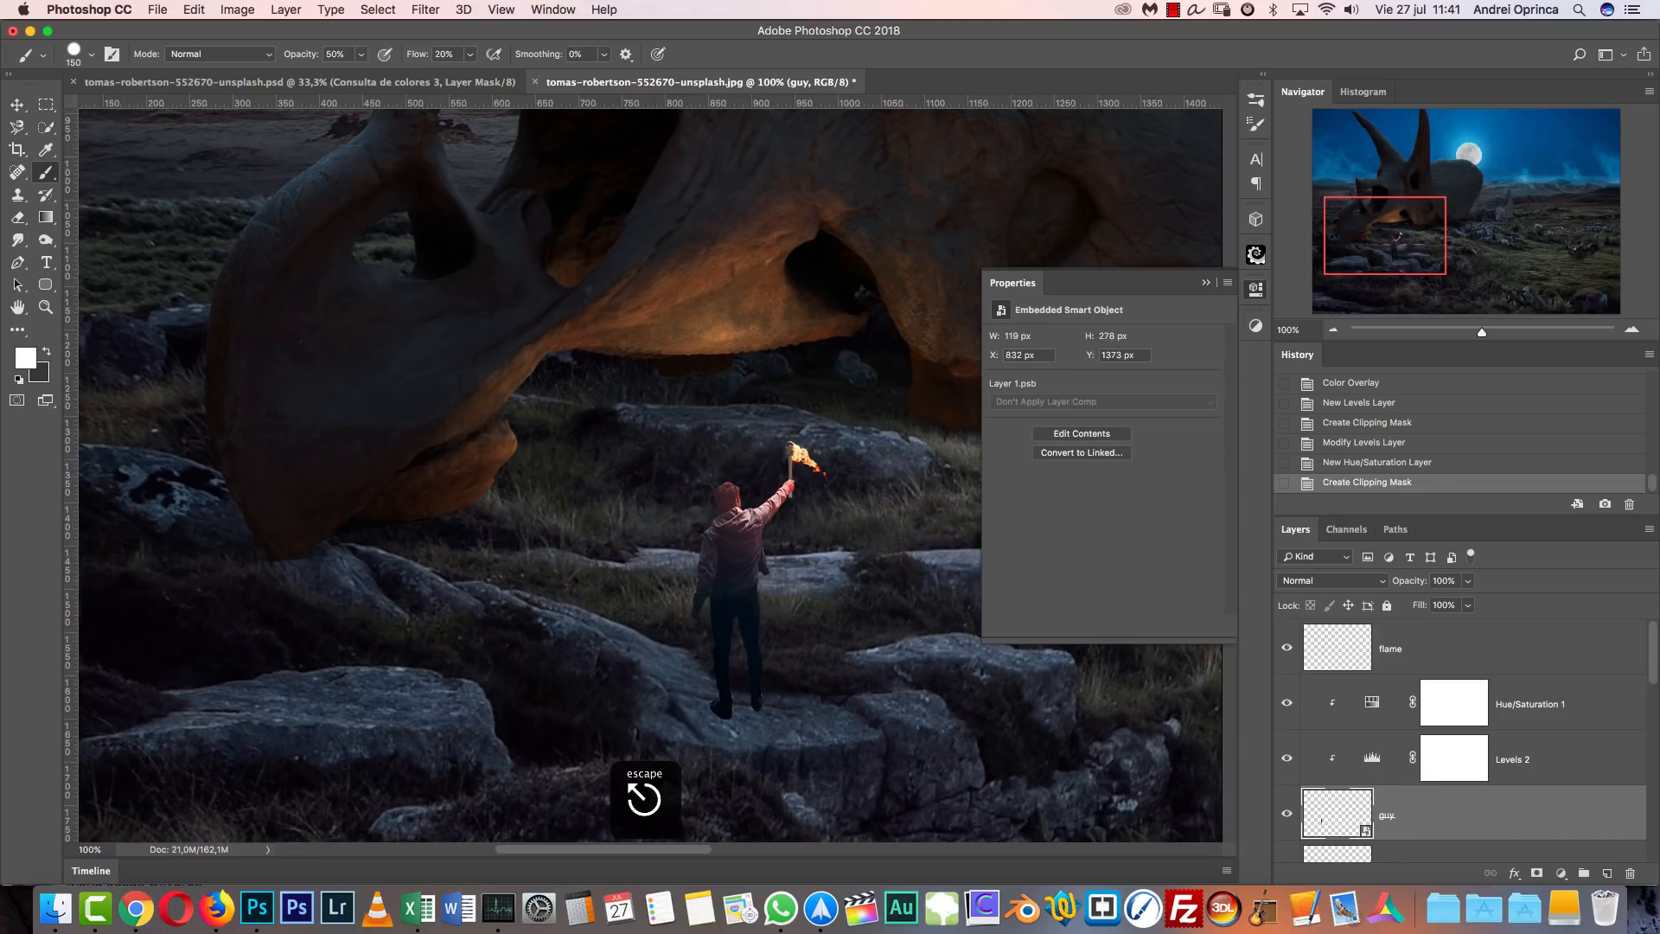
click(1538, 706)
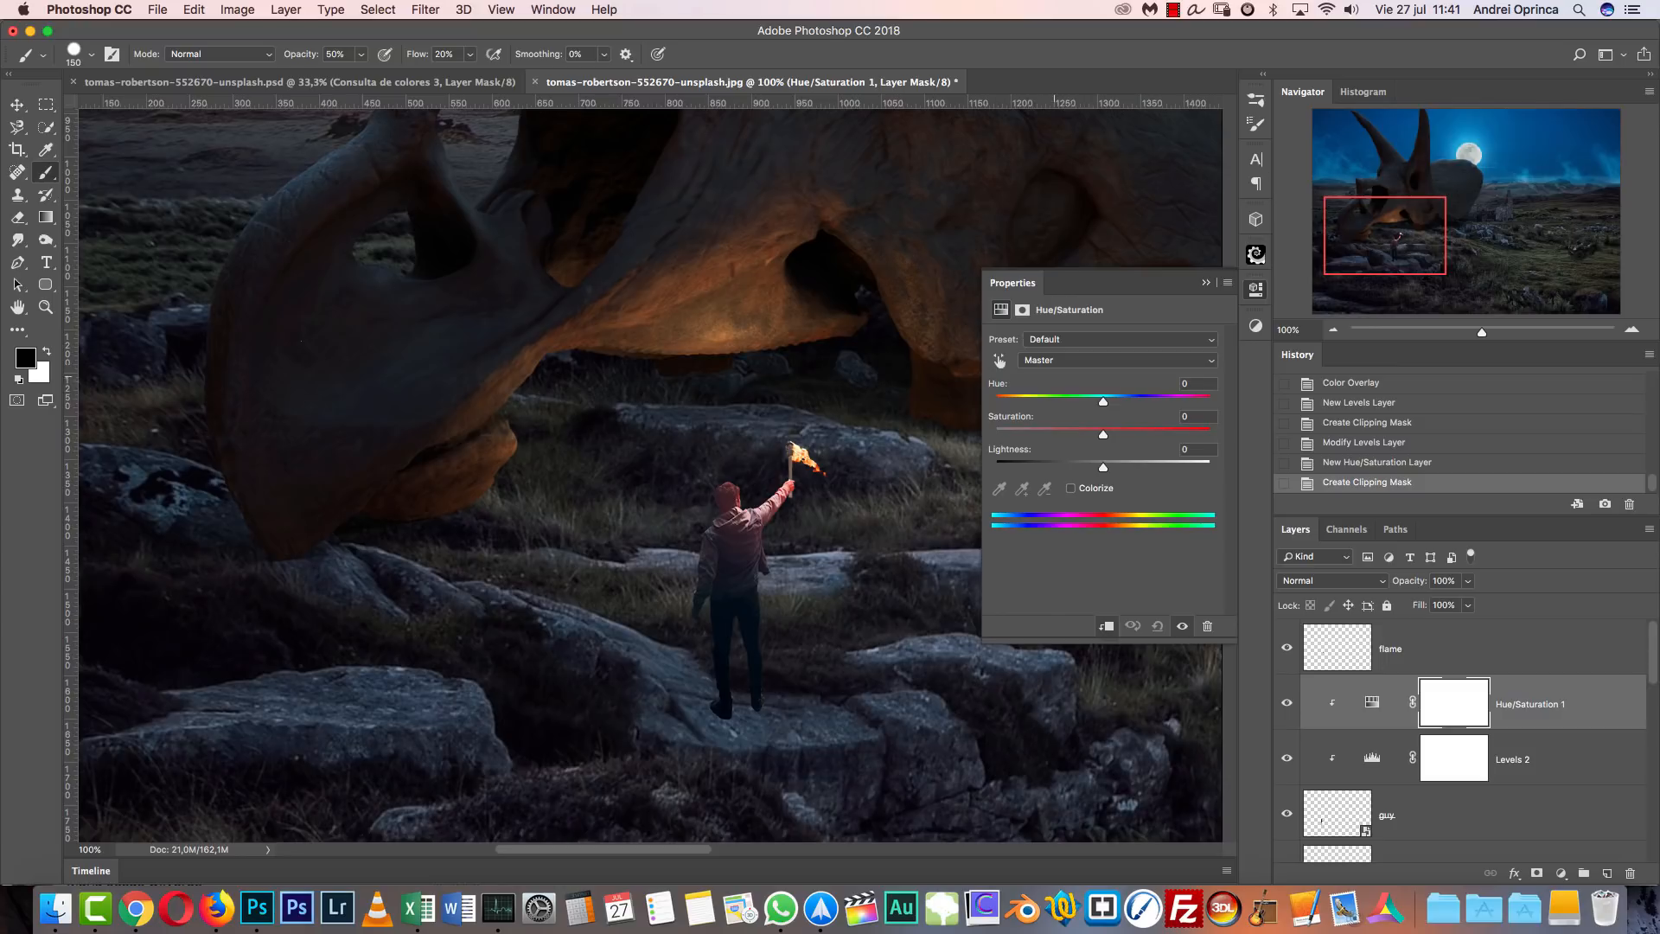
Shift the man's Reds to hue +12 and saturation +20 in the Hue/Saturation adjustment.
key(super+plus)
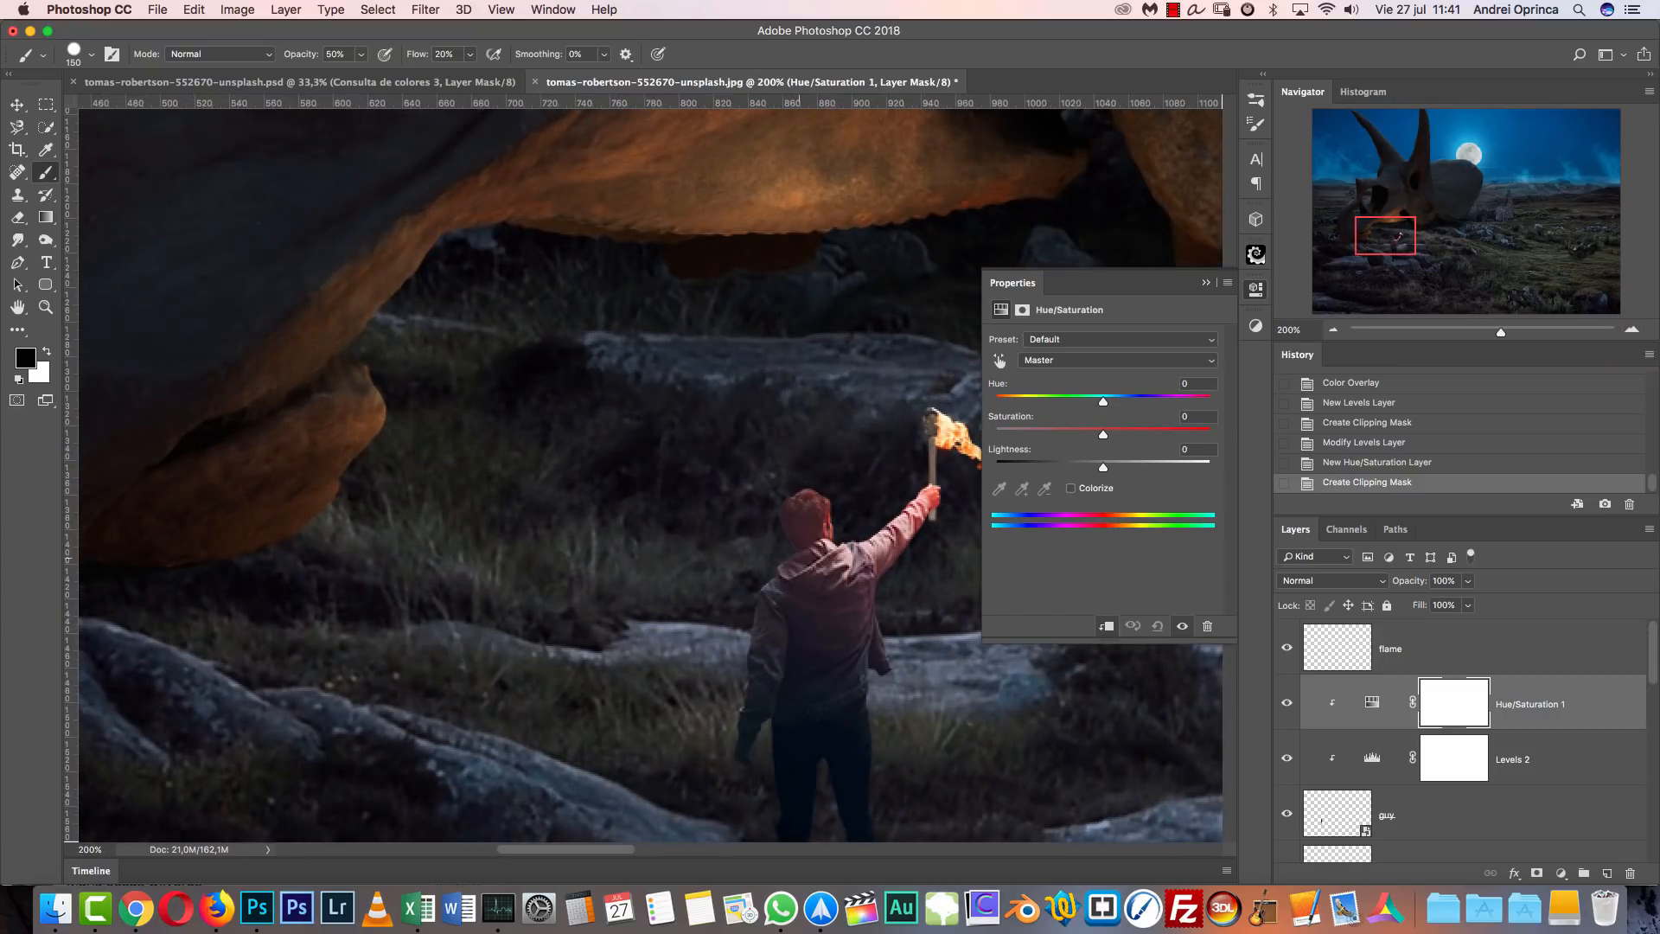
drag(902, 419, 737, 377)
click(1001, 362)
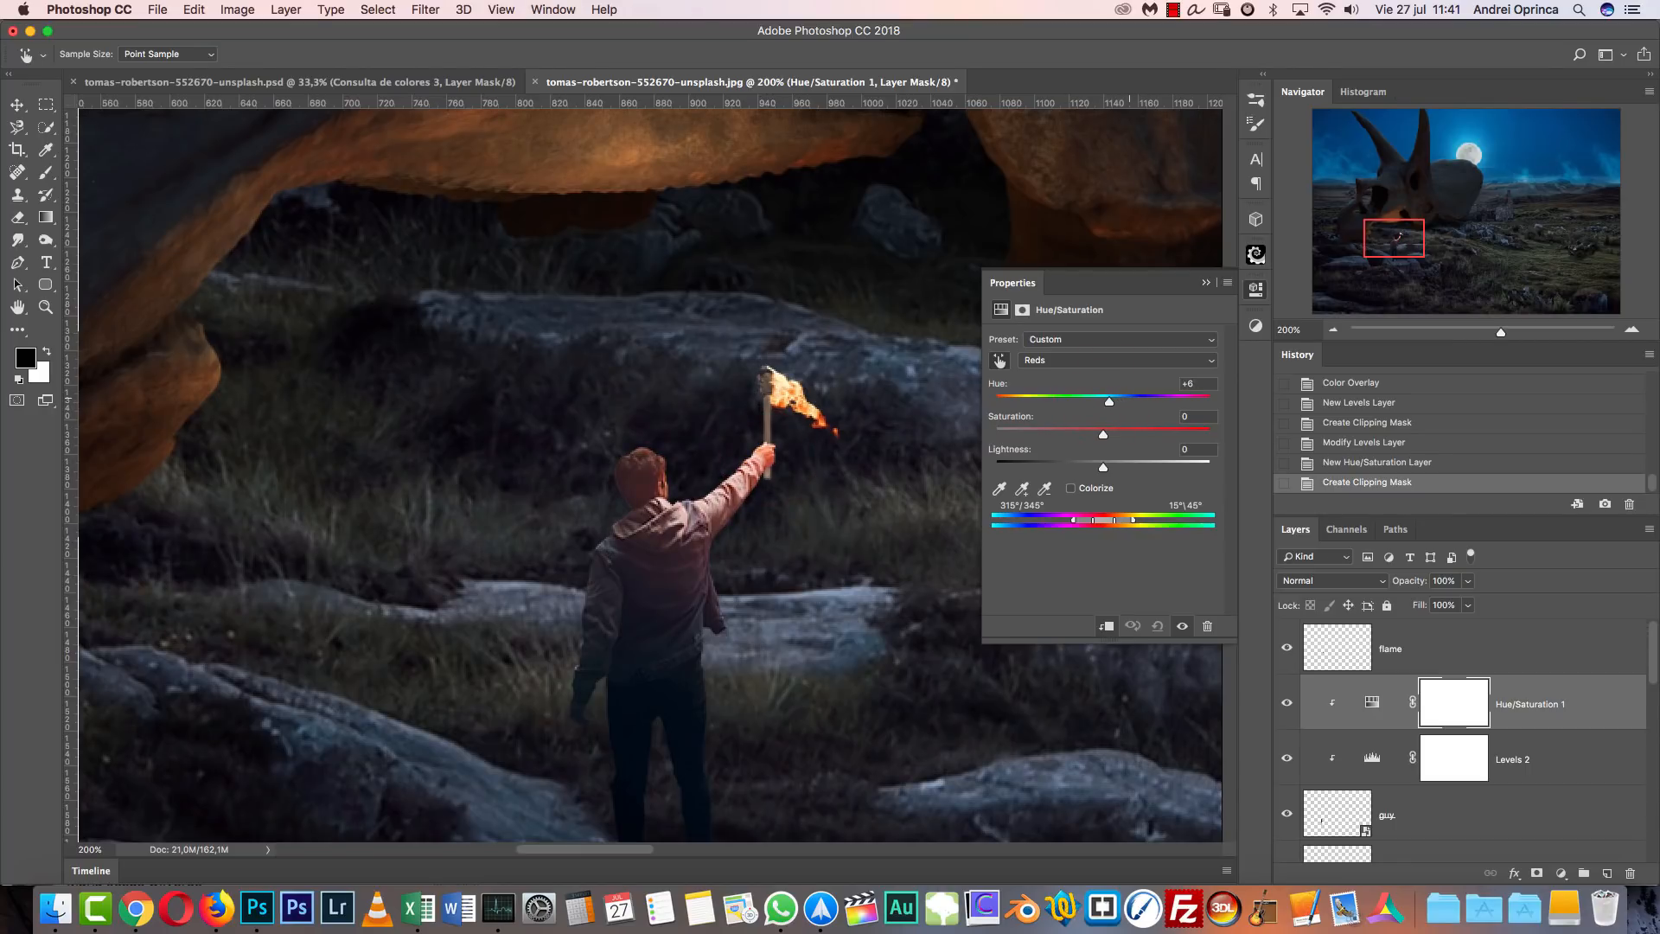
drag(1112, 400, 1113, 401)
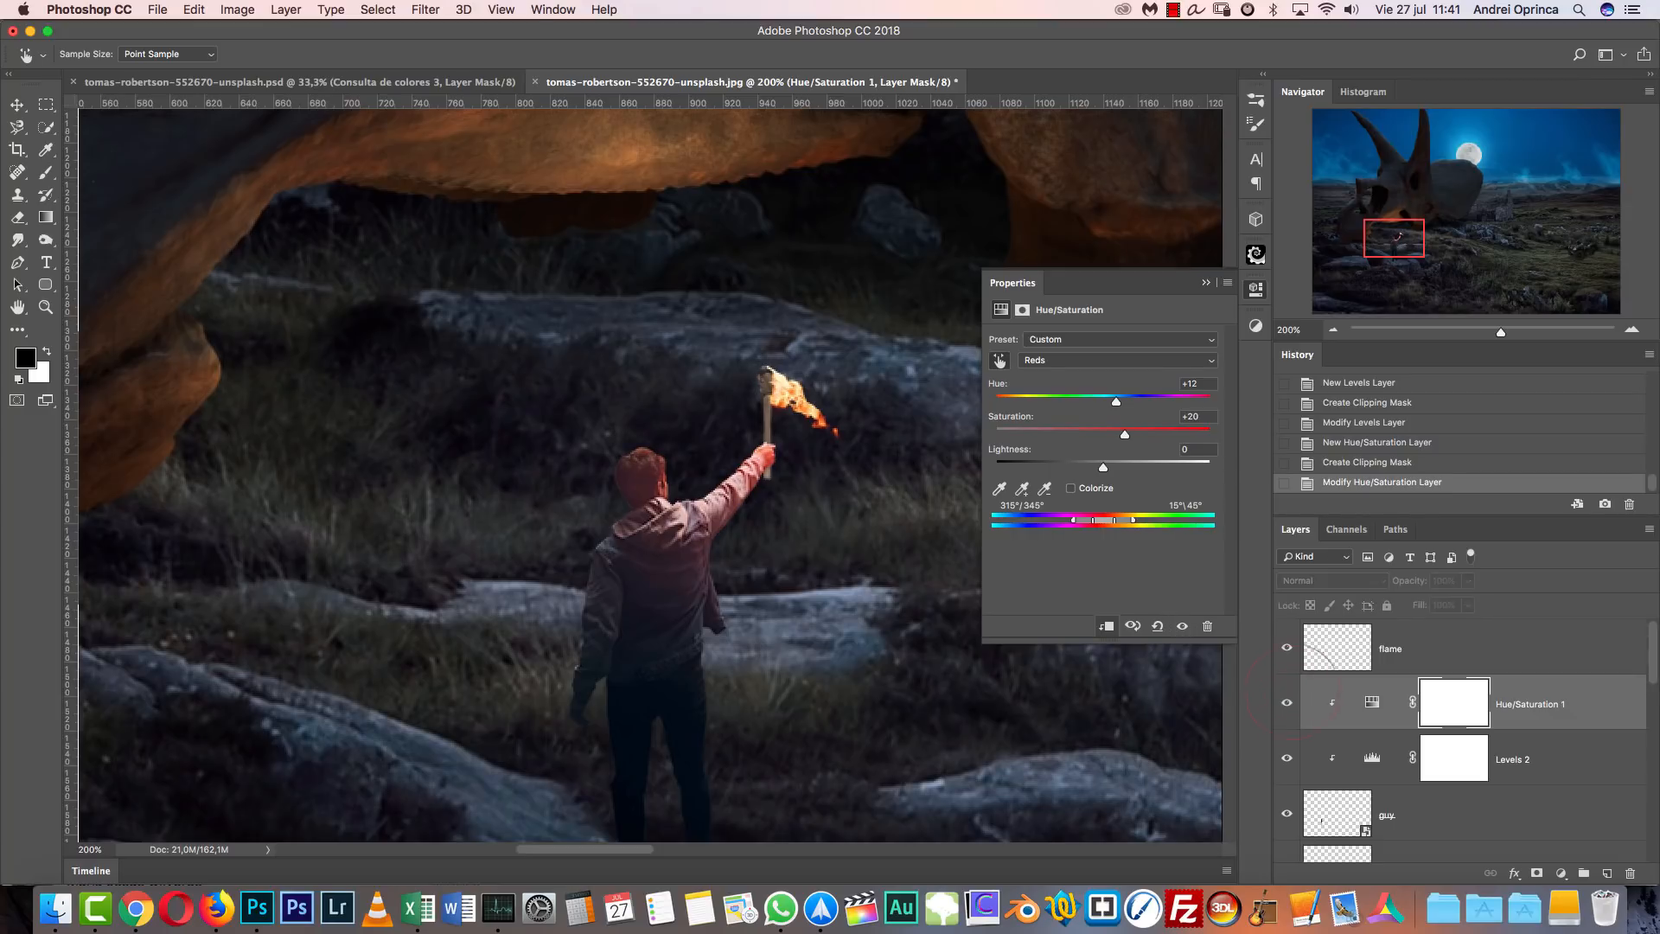
click(1208, 283)
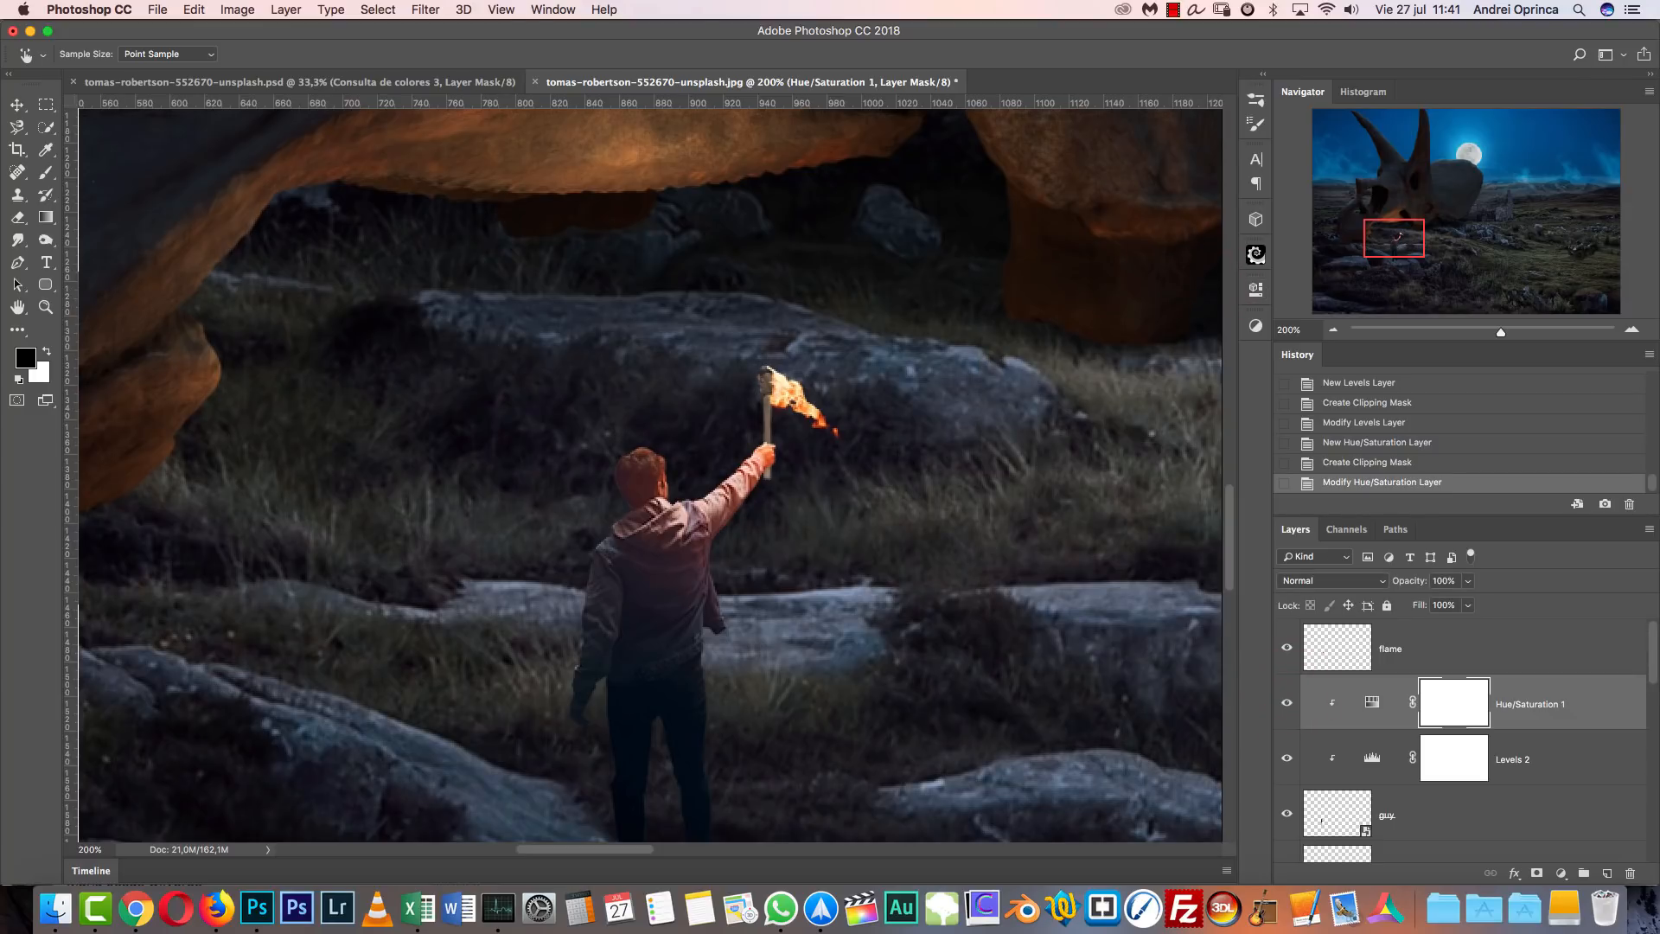
Create a new layer between the skull and Levels 1 layers and name it shadows, with the whole composite in view.
click(1334, 329)
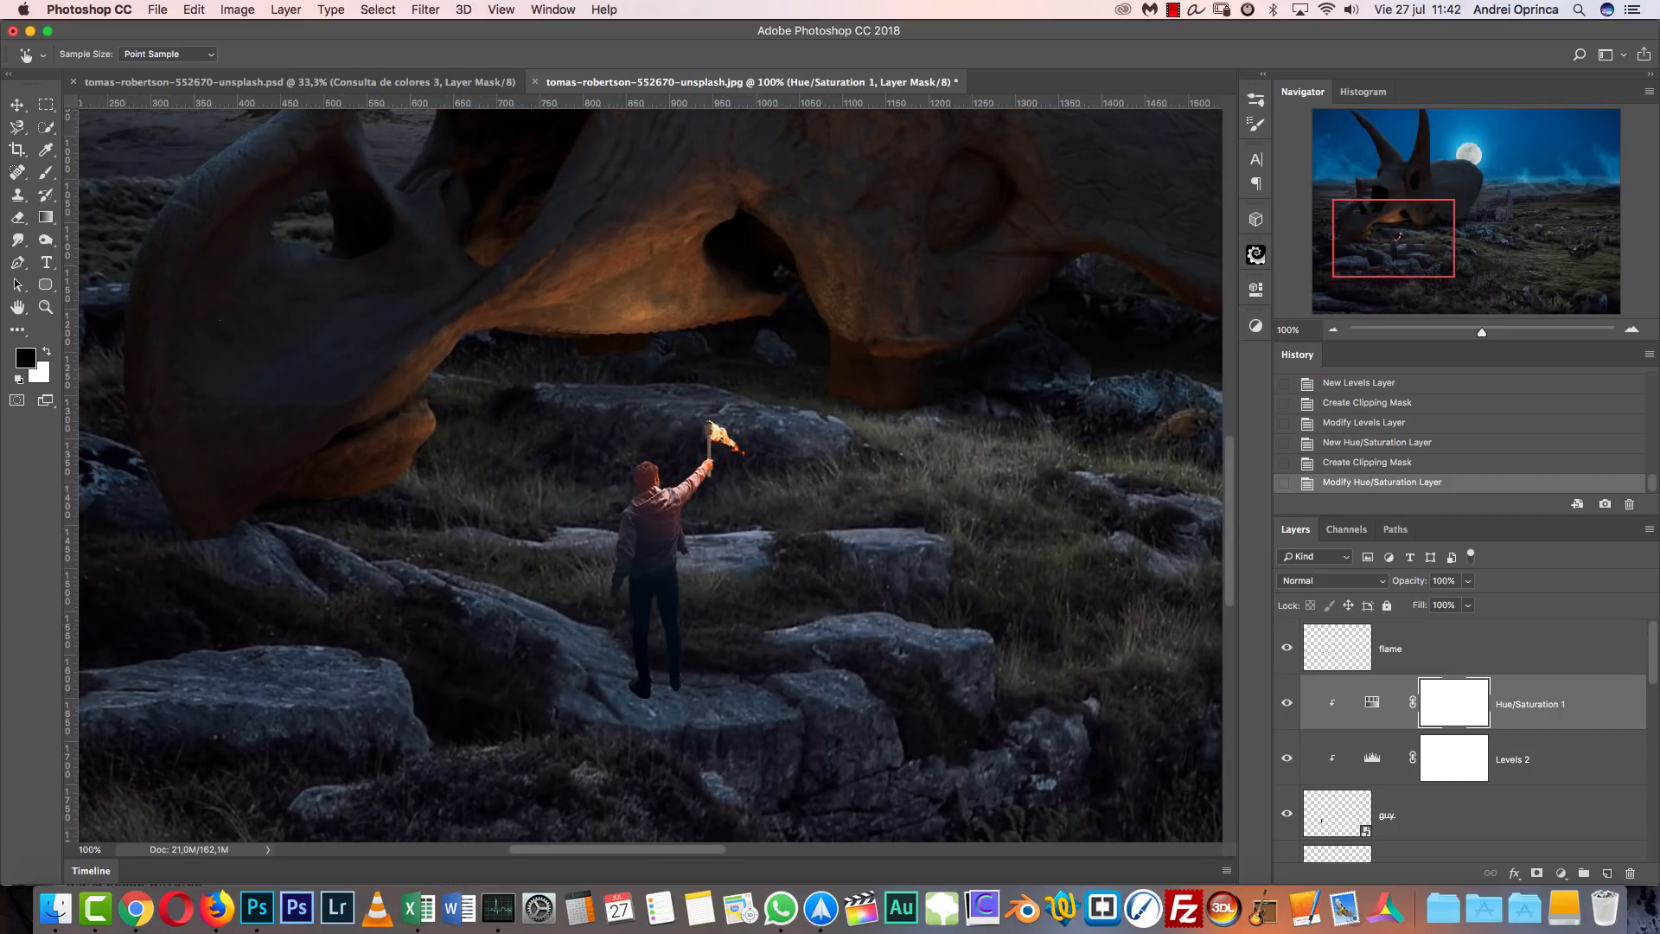
click(1333, 329)
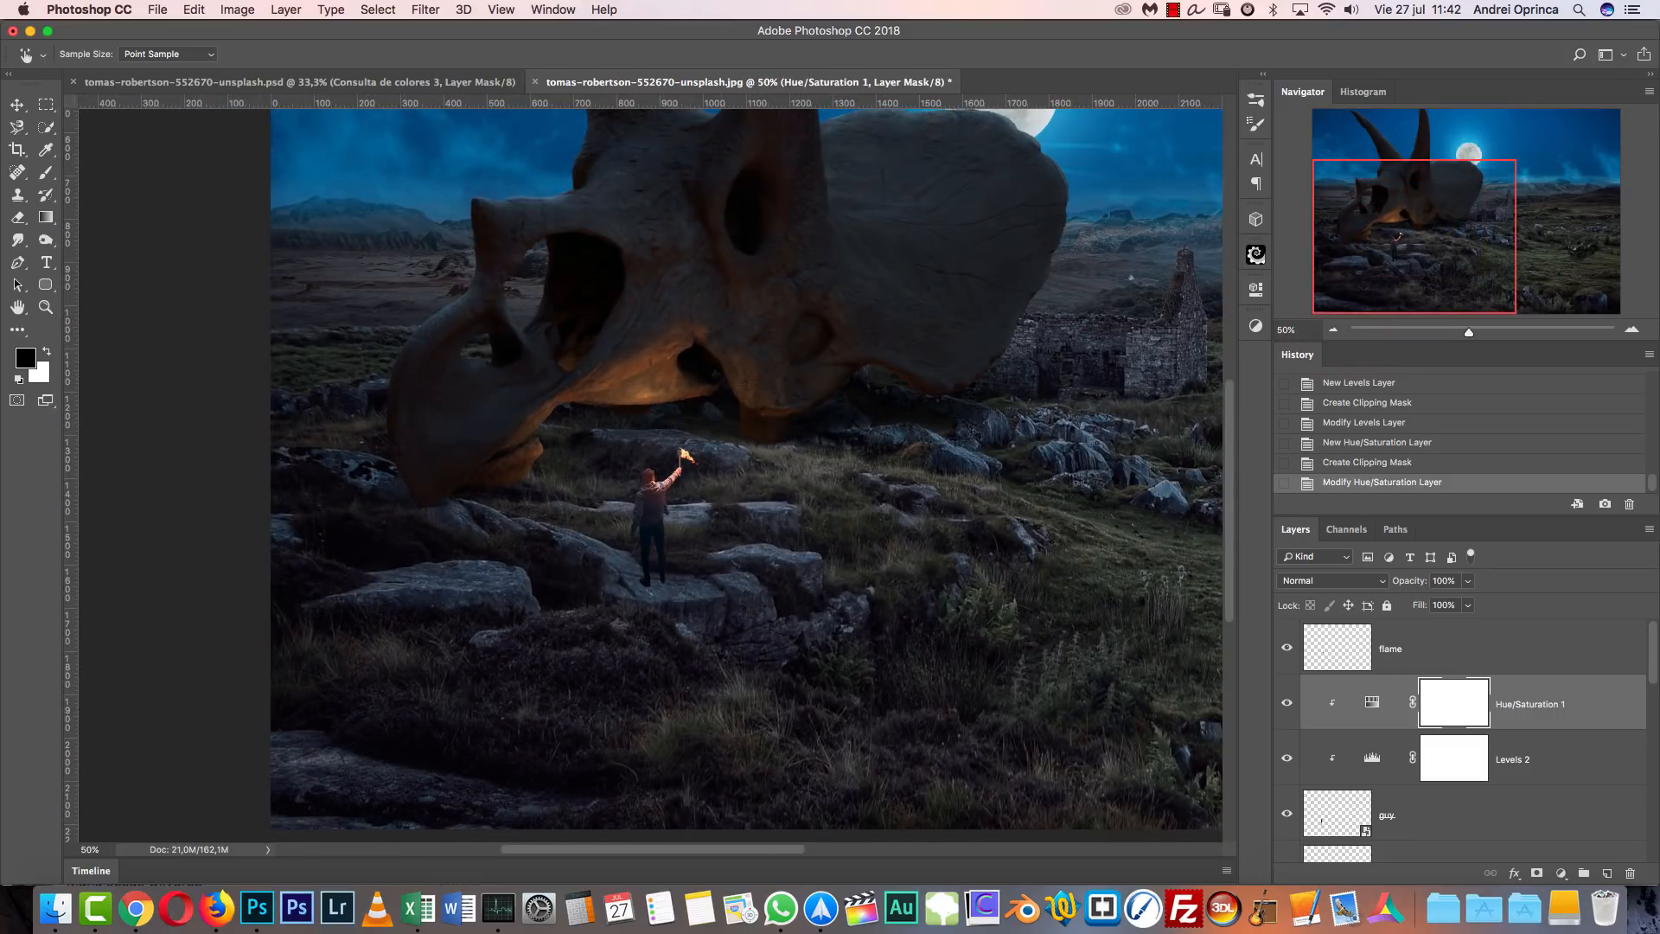
click(1333, 330)
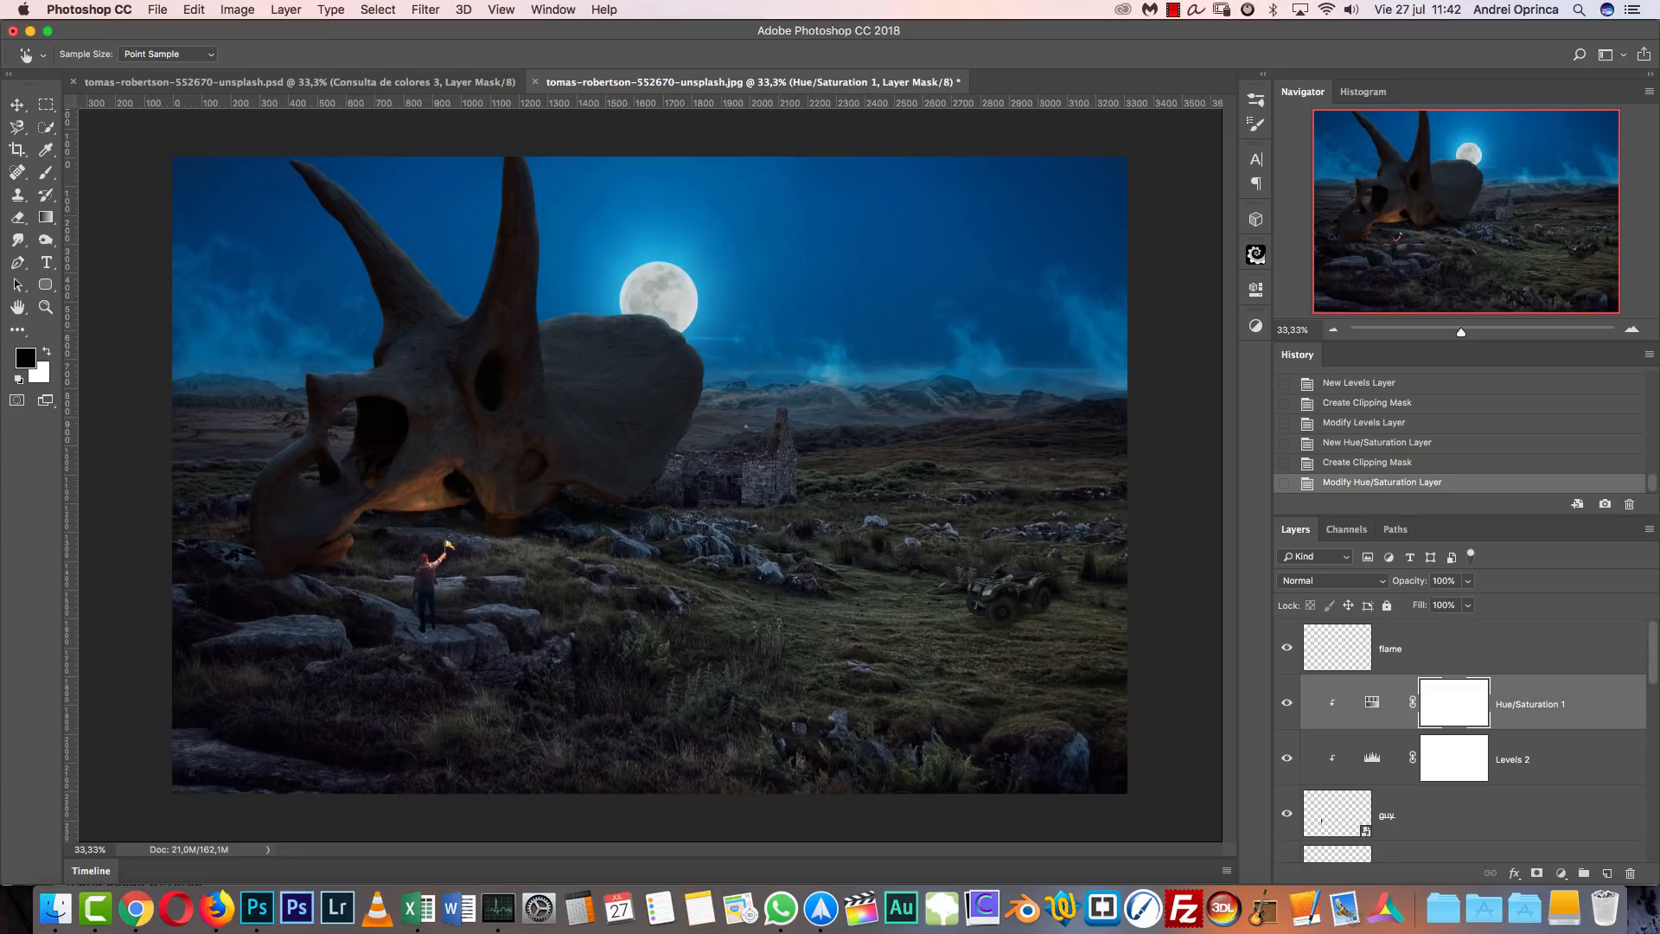
click(1503, 648)
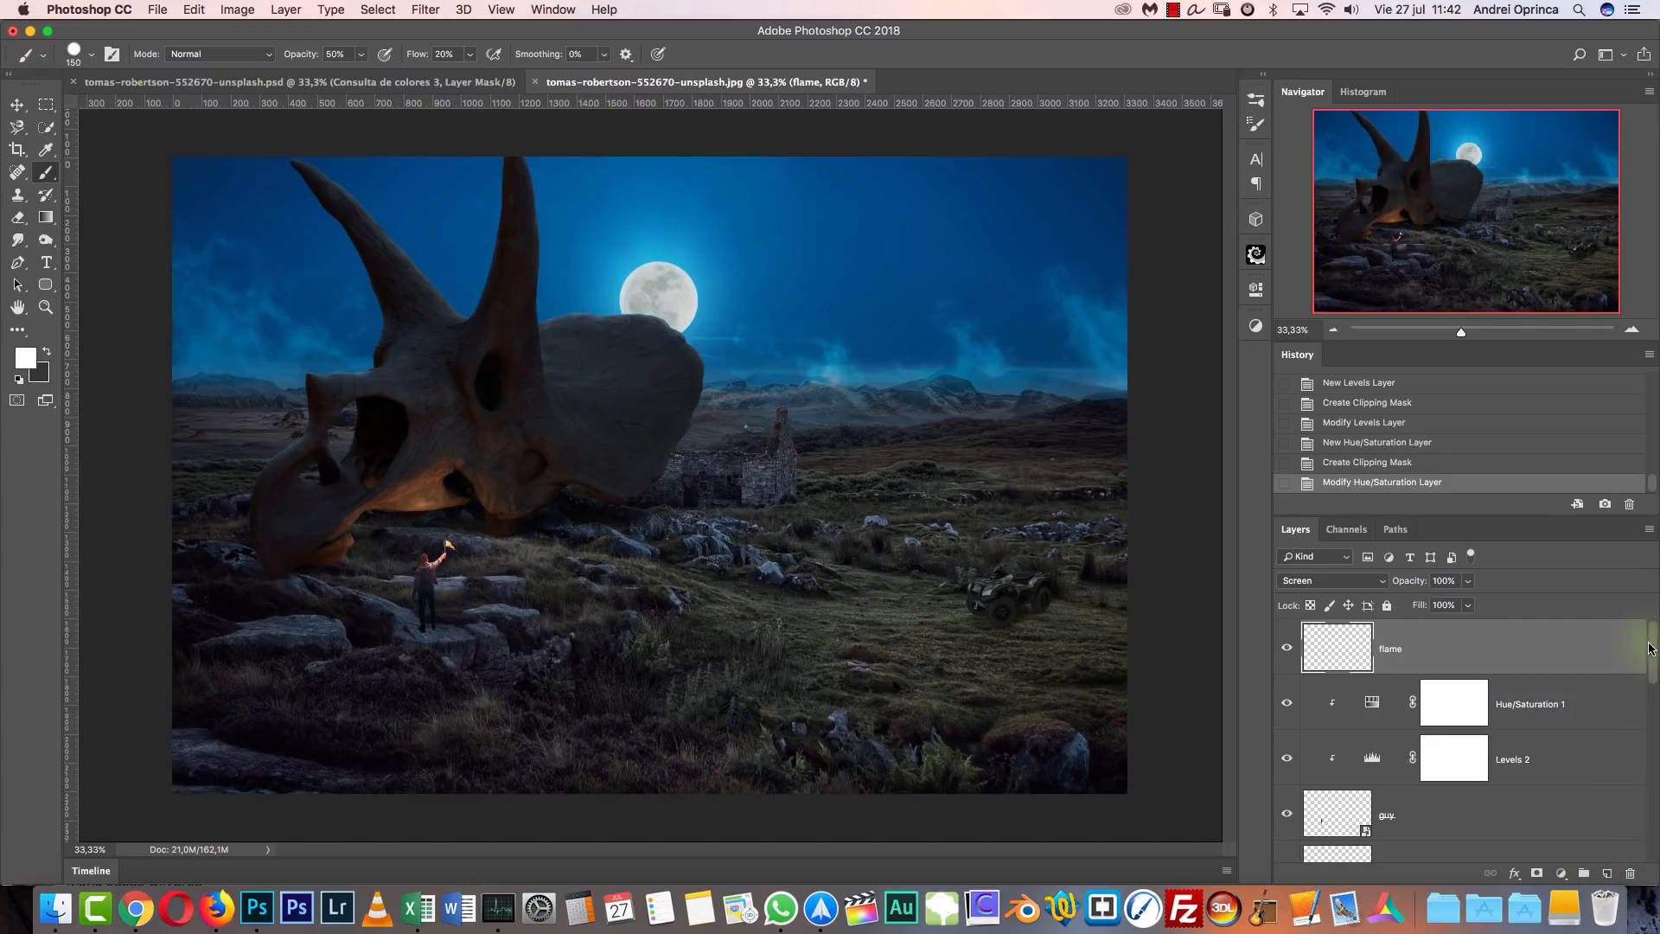
drag(1652, 644, 1617, 711)
click(1645, 697)
click(1584, 749)
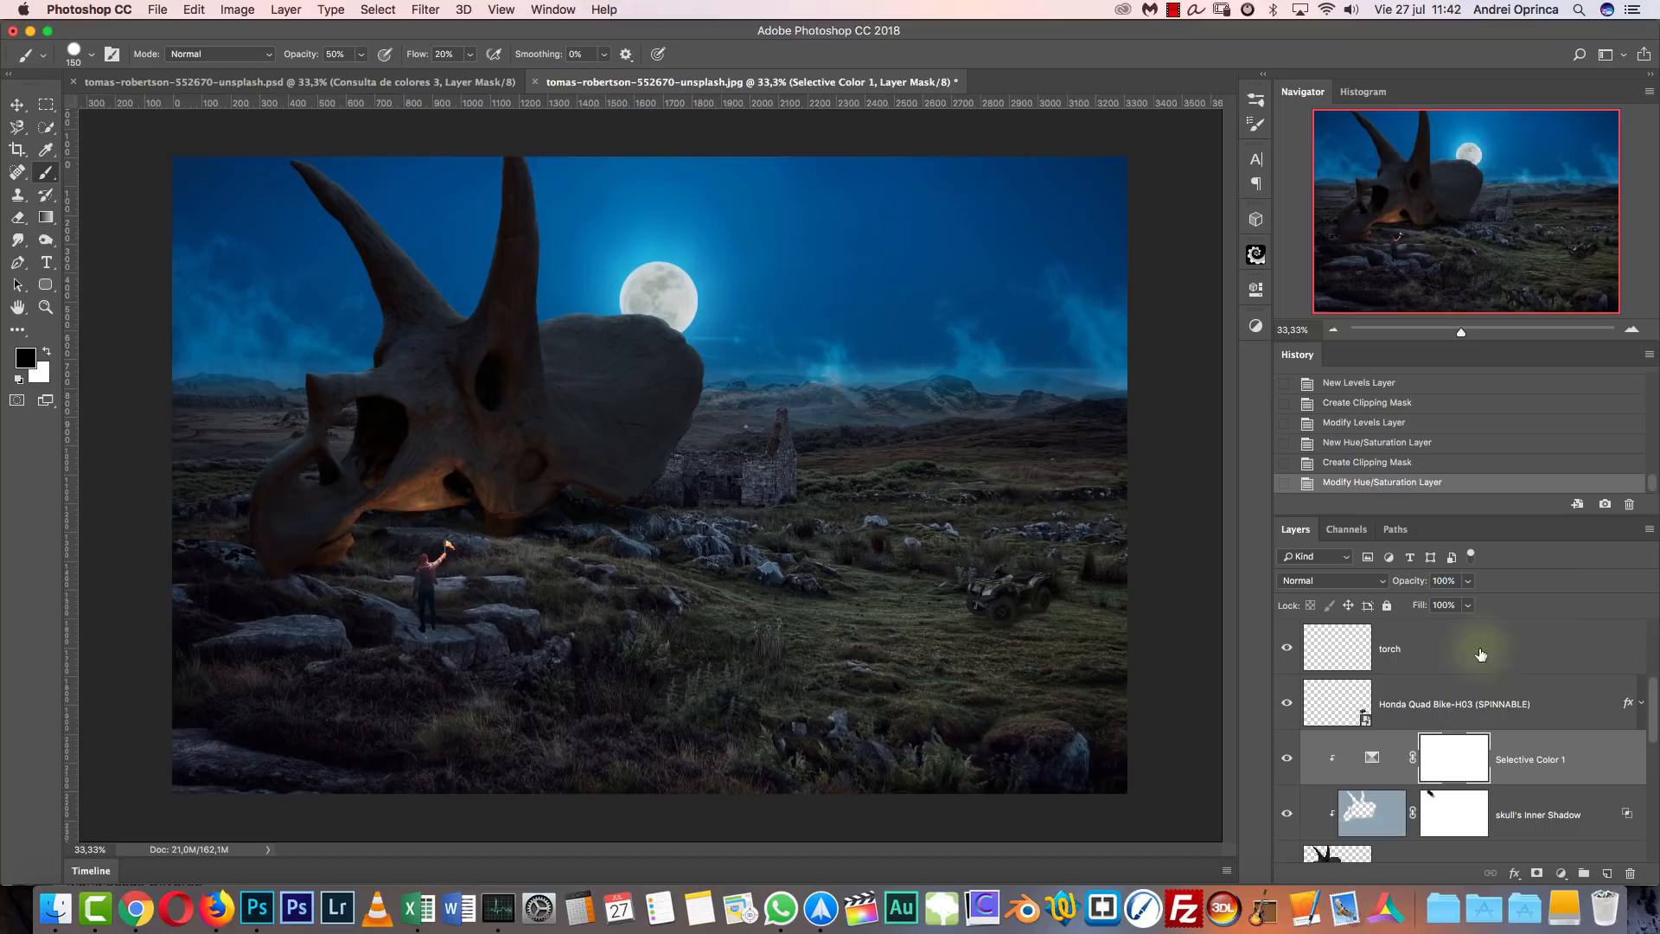
scroll(1652, 709, down, 2)
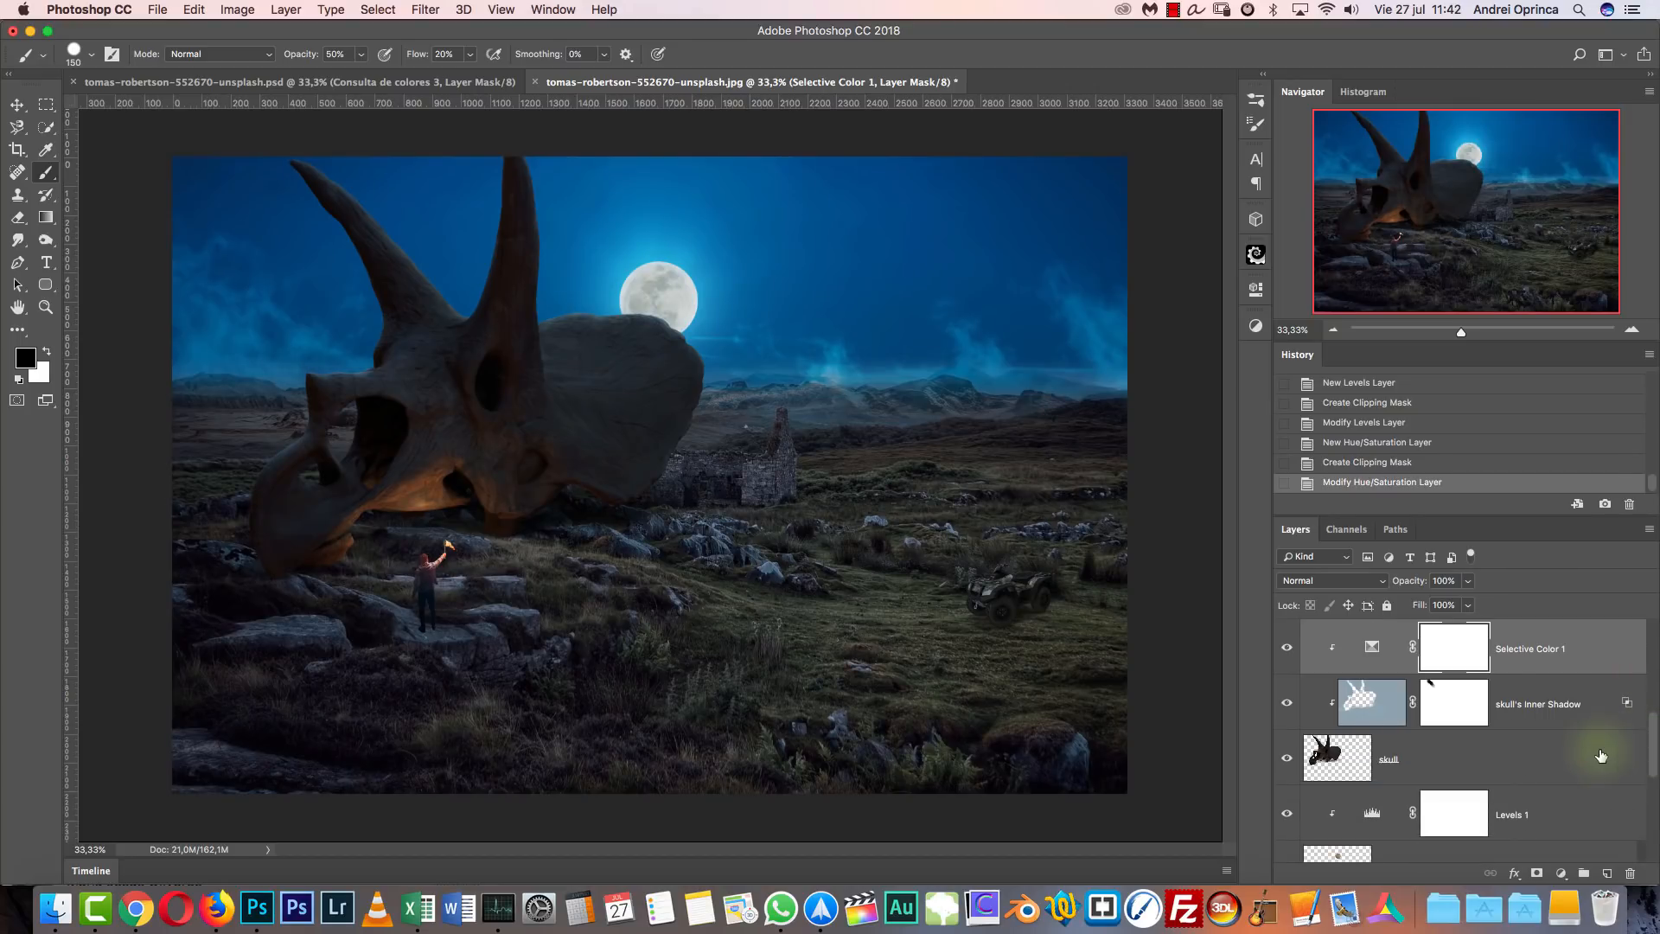
click(1584, 805)
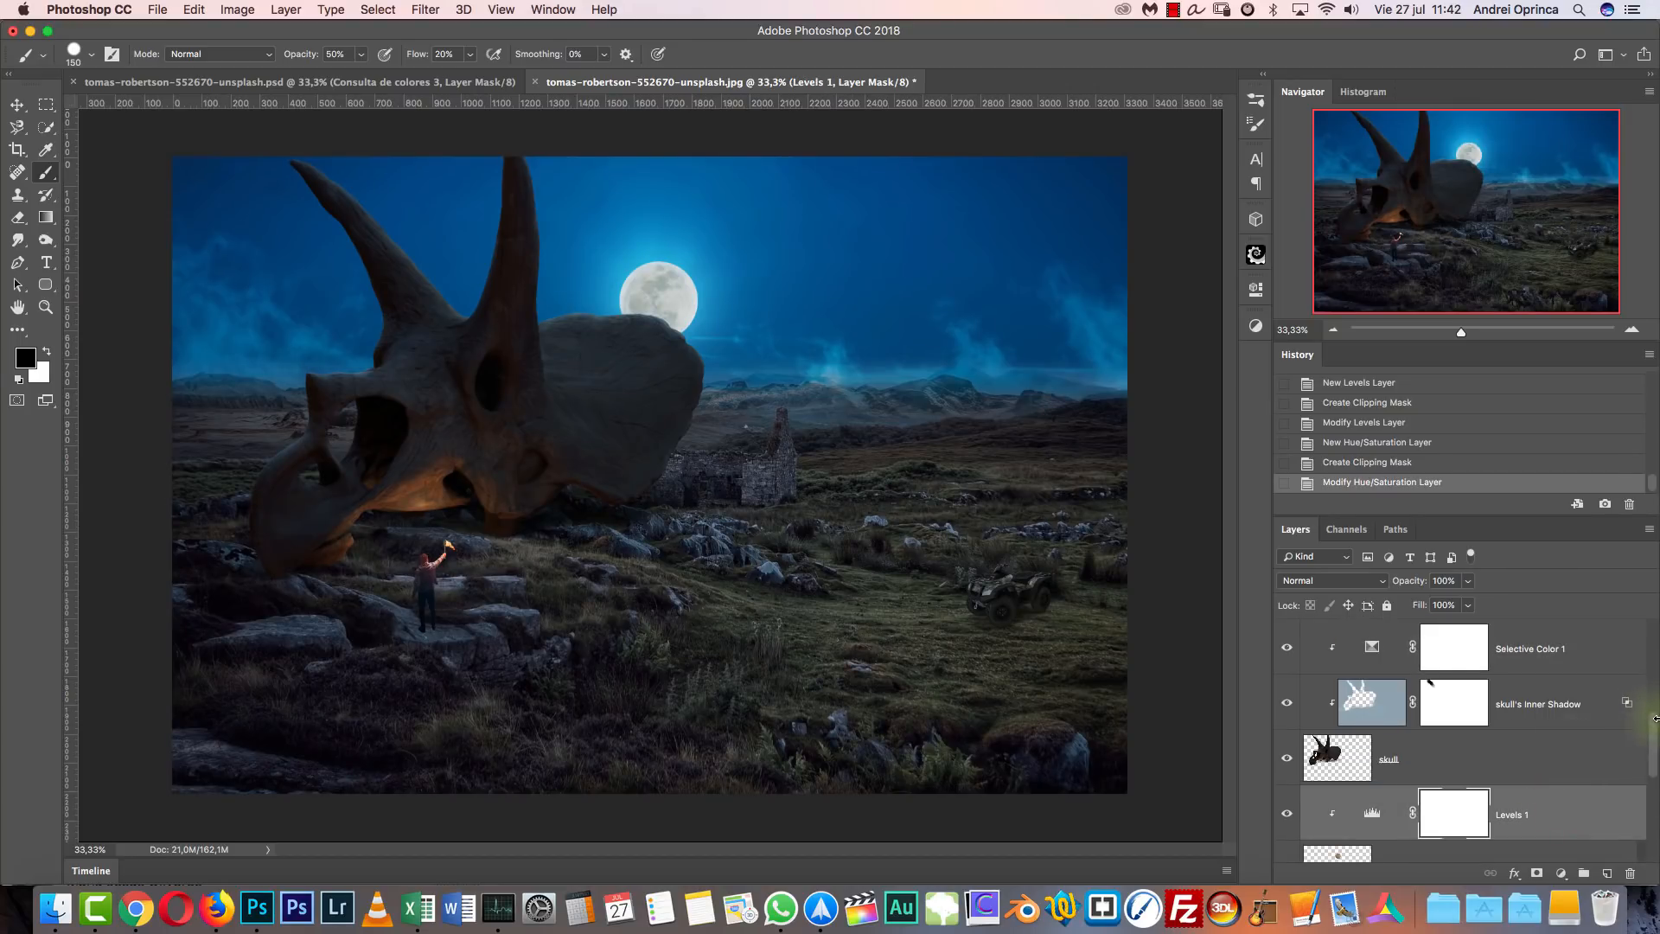
scroll(1652, 749, down, 1)
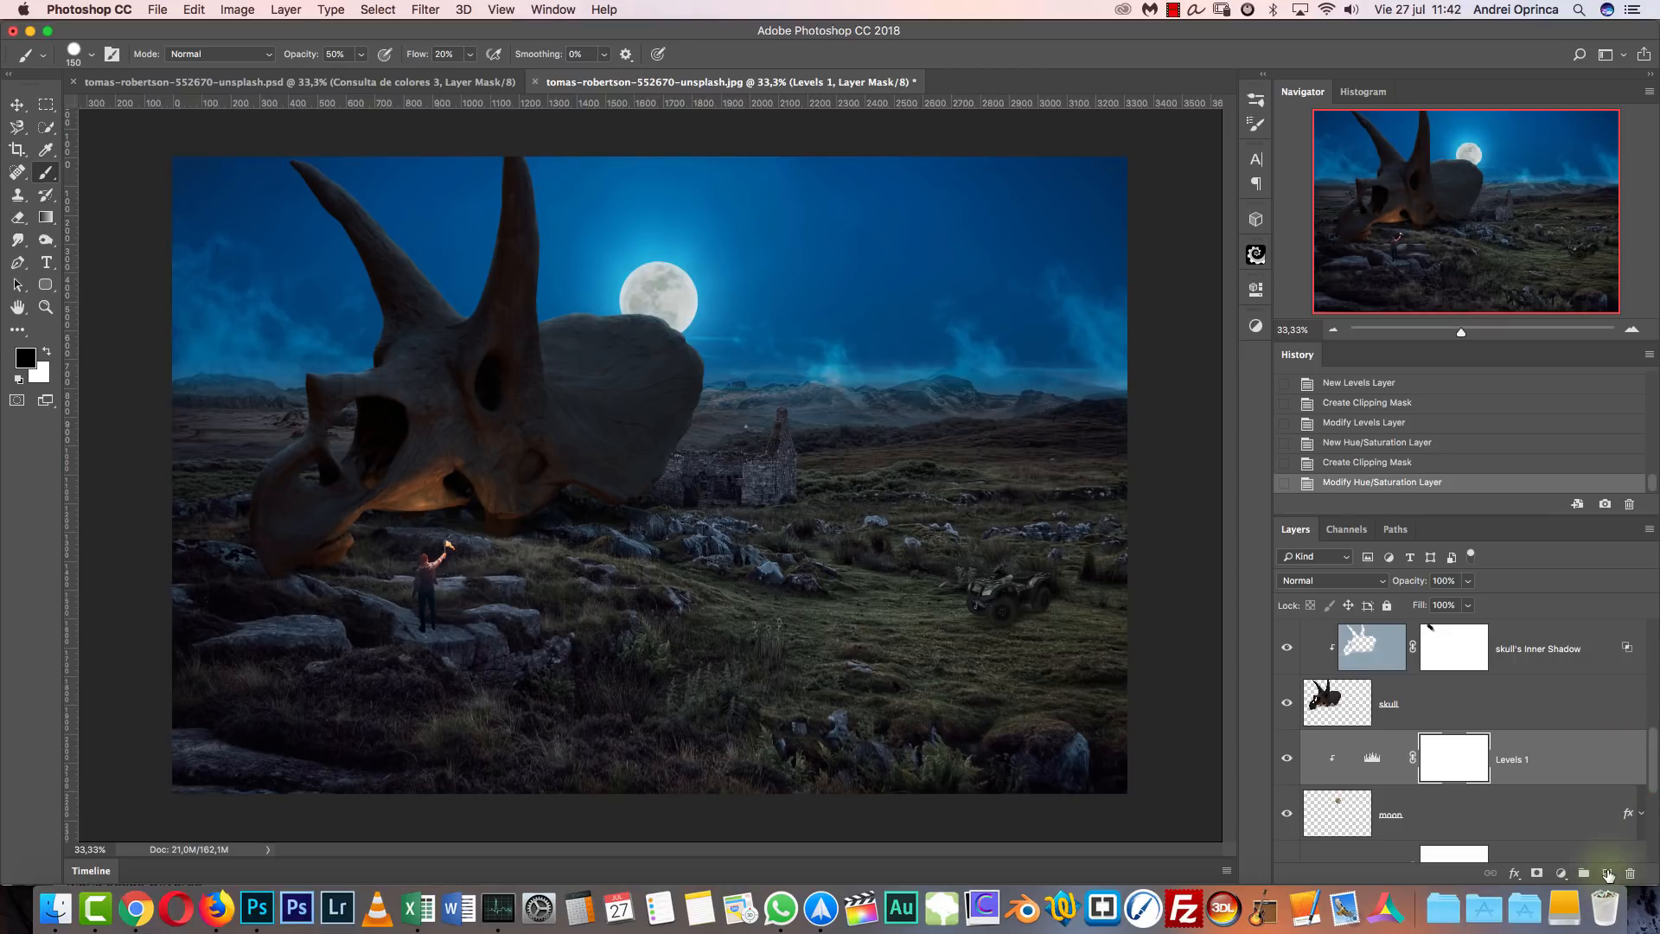
click(1608, 875)
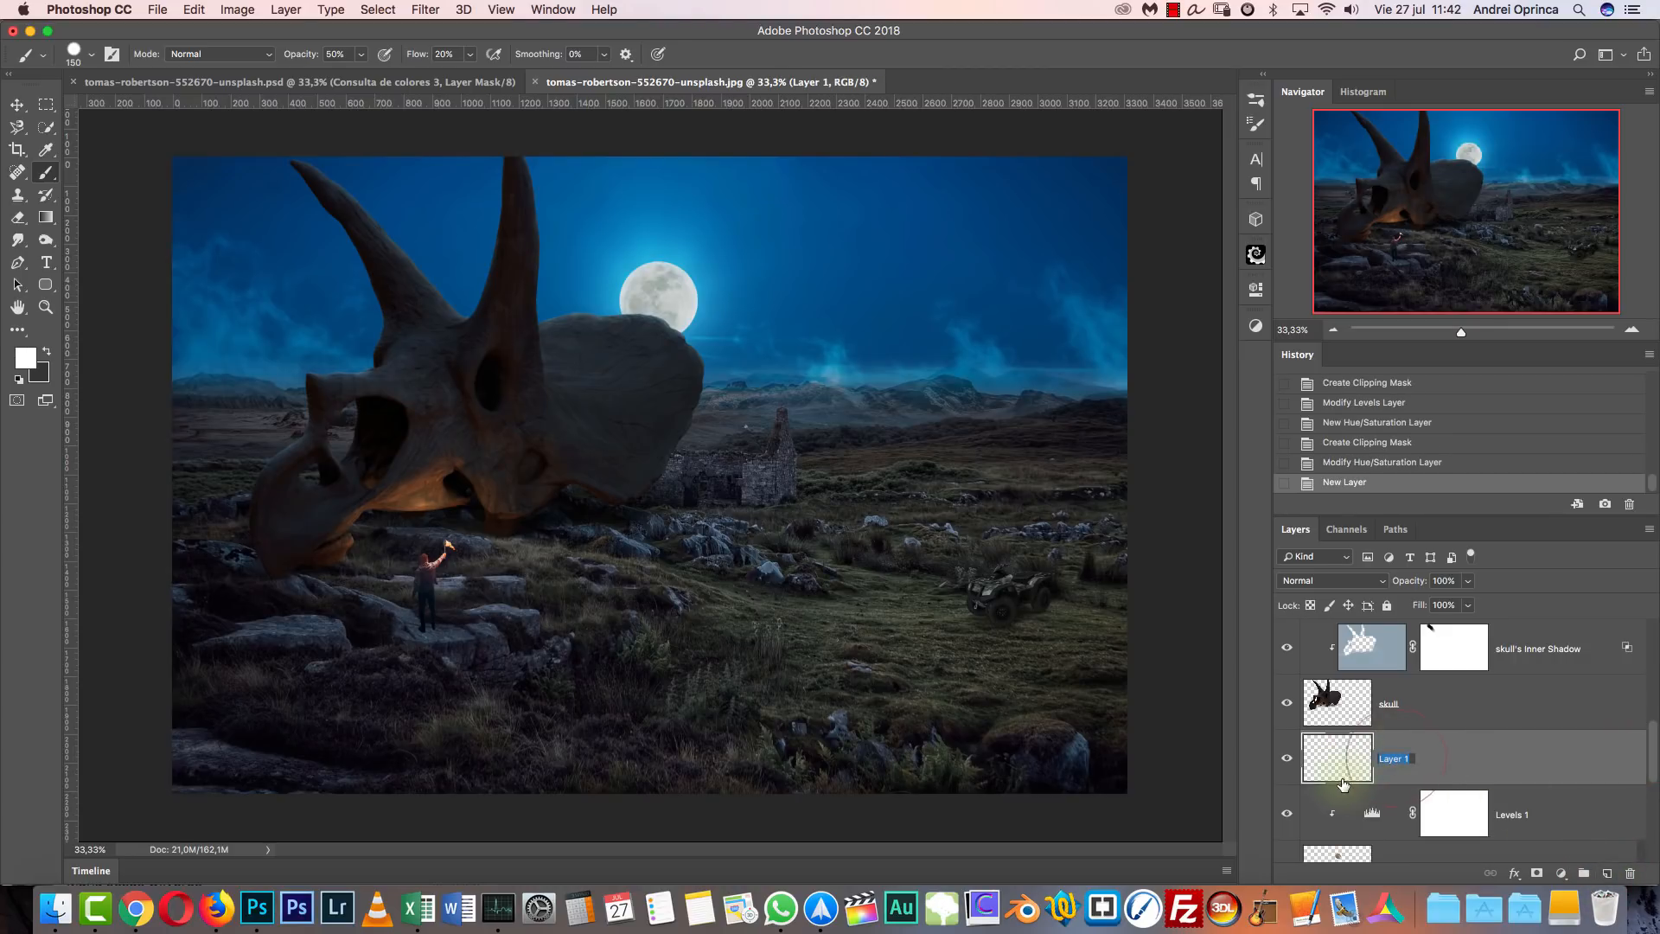
key(Return)
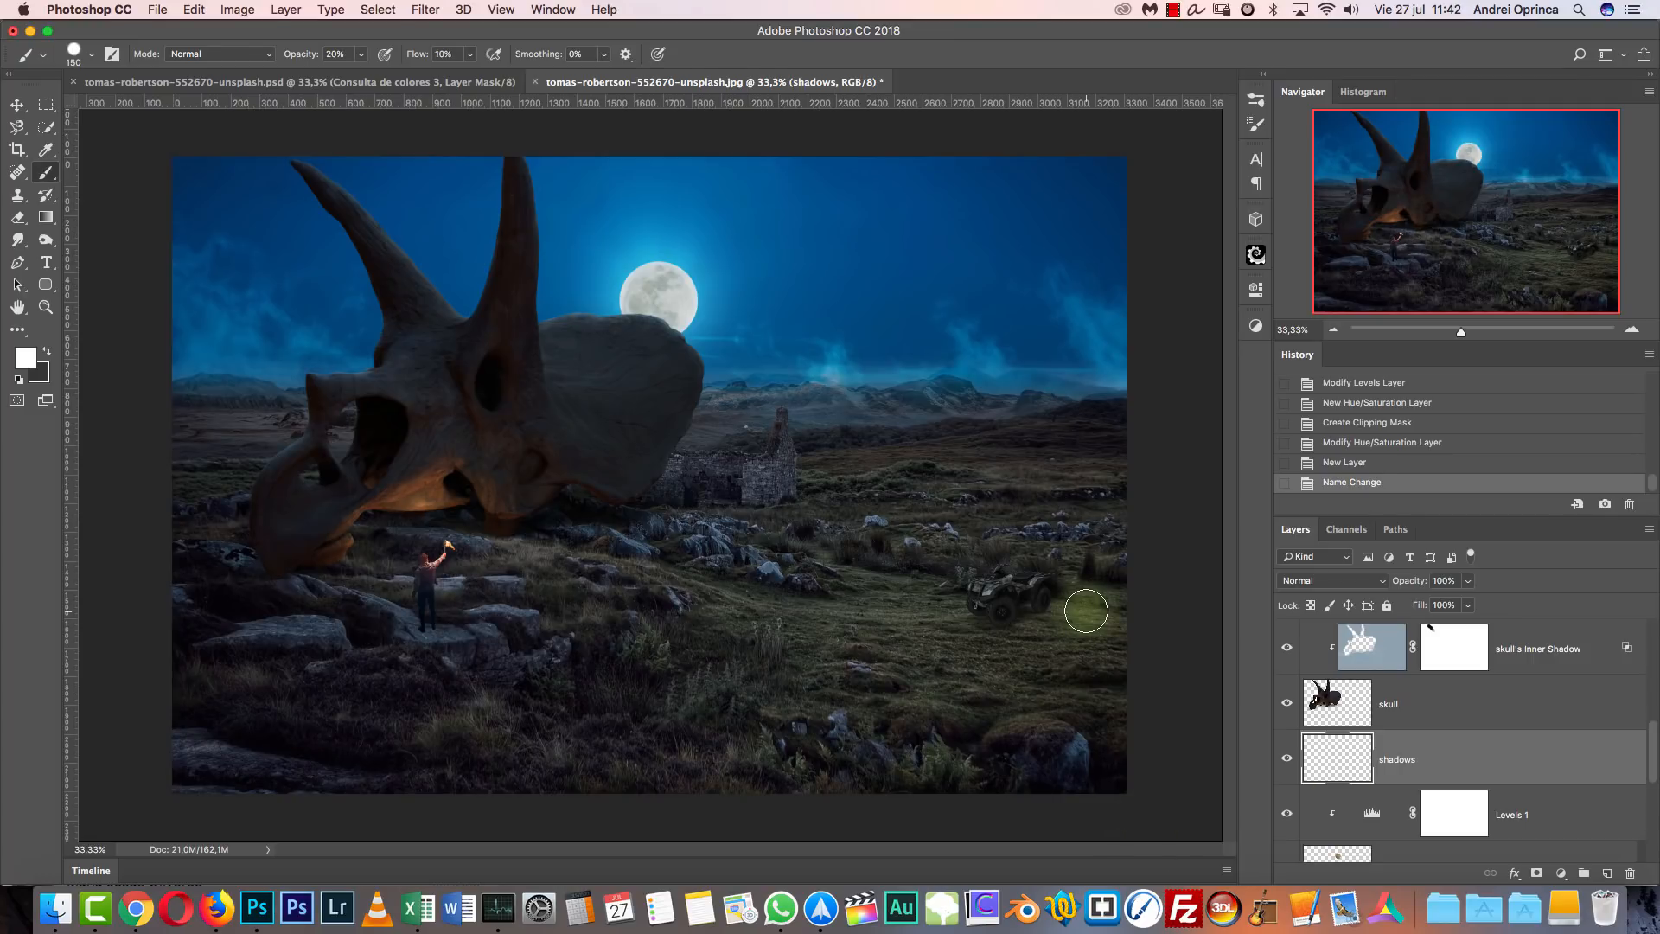
Prepare a soft black brush of about 700 px with 20% opacity and 10% flow for painting shadows.
key(bracketright)
key(bracketright)
key(bracketright)
key(bracketright)
key(bracketright)
key(bracketright)
key(bracketright)
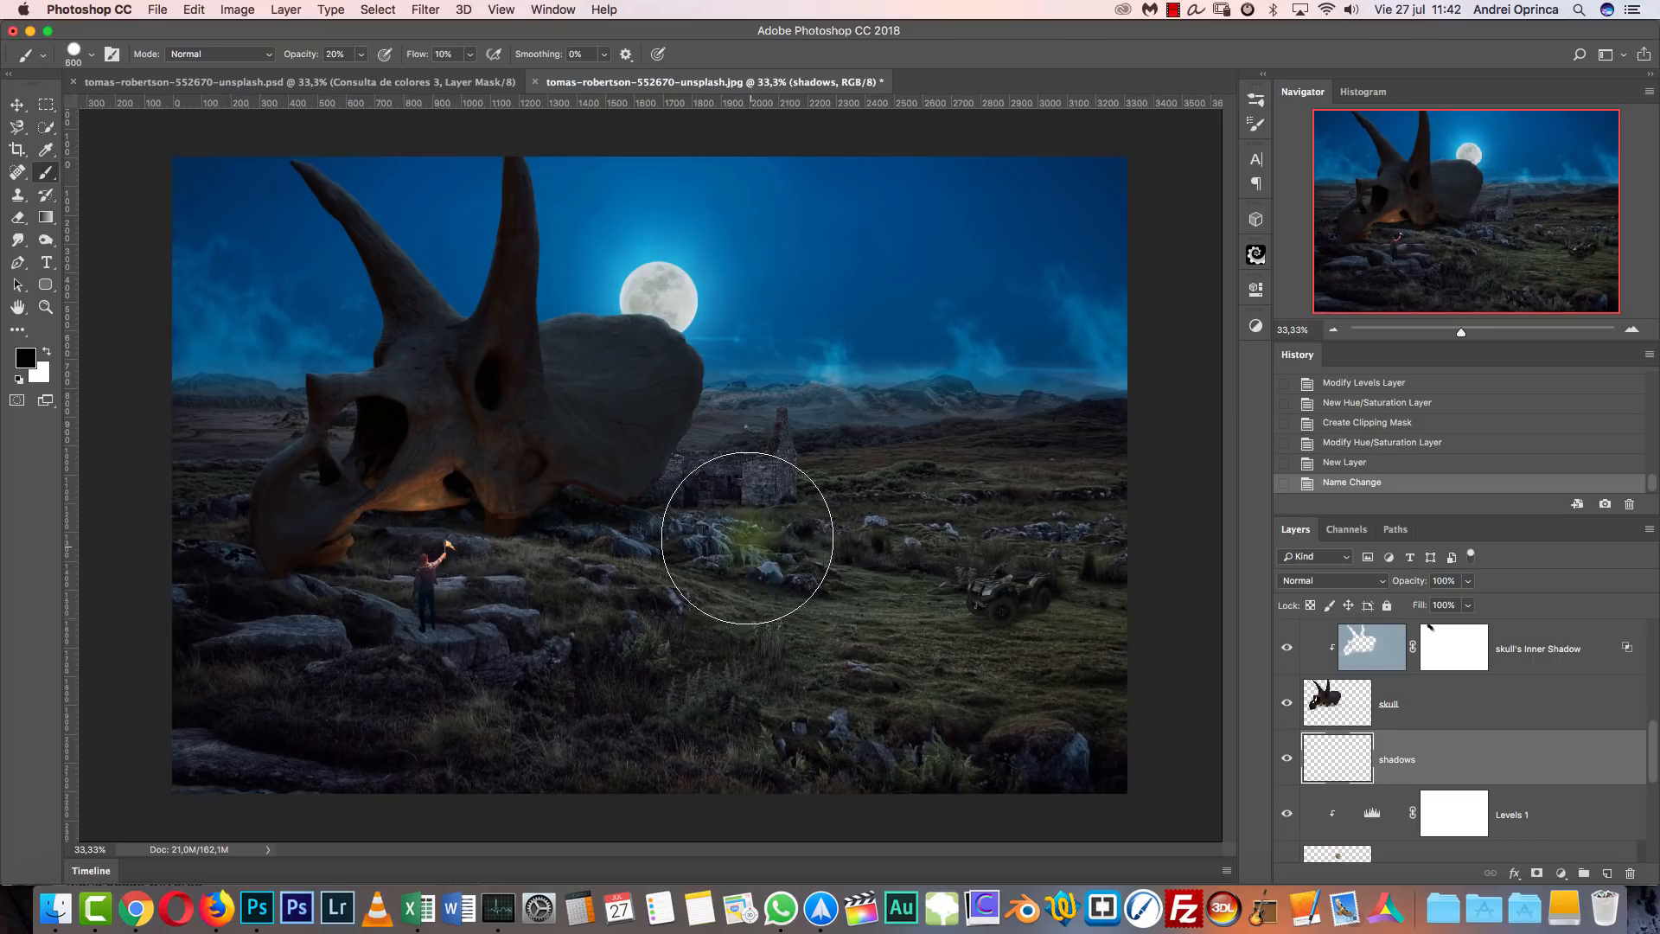
key(d)
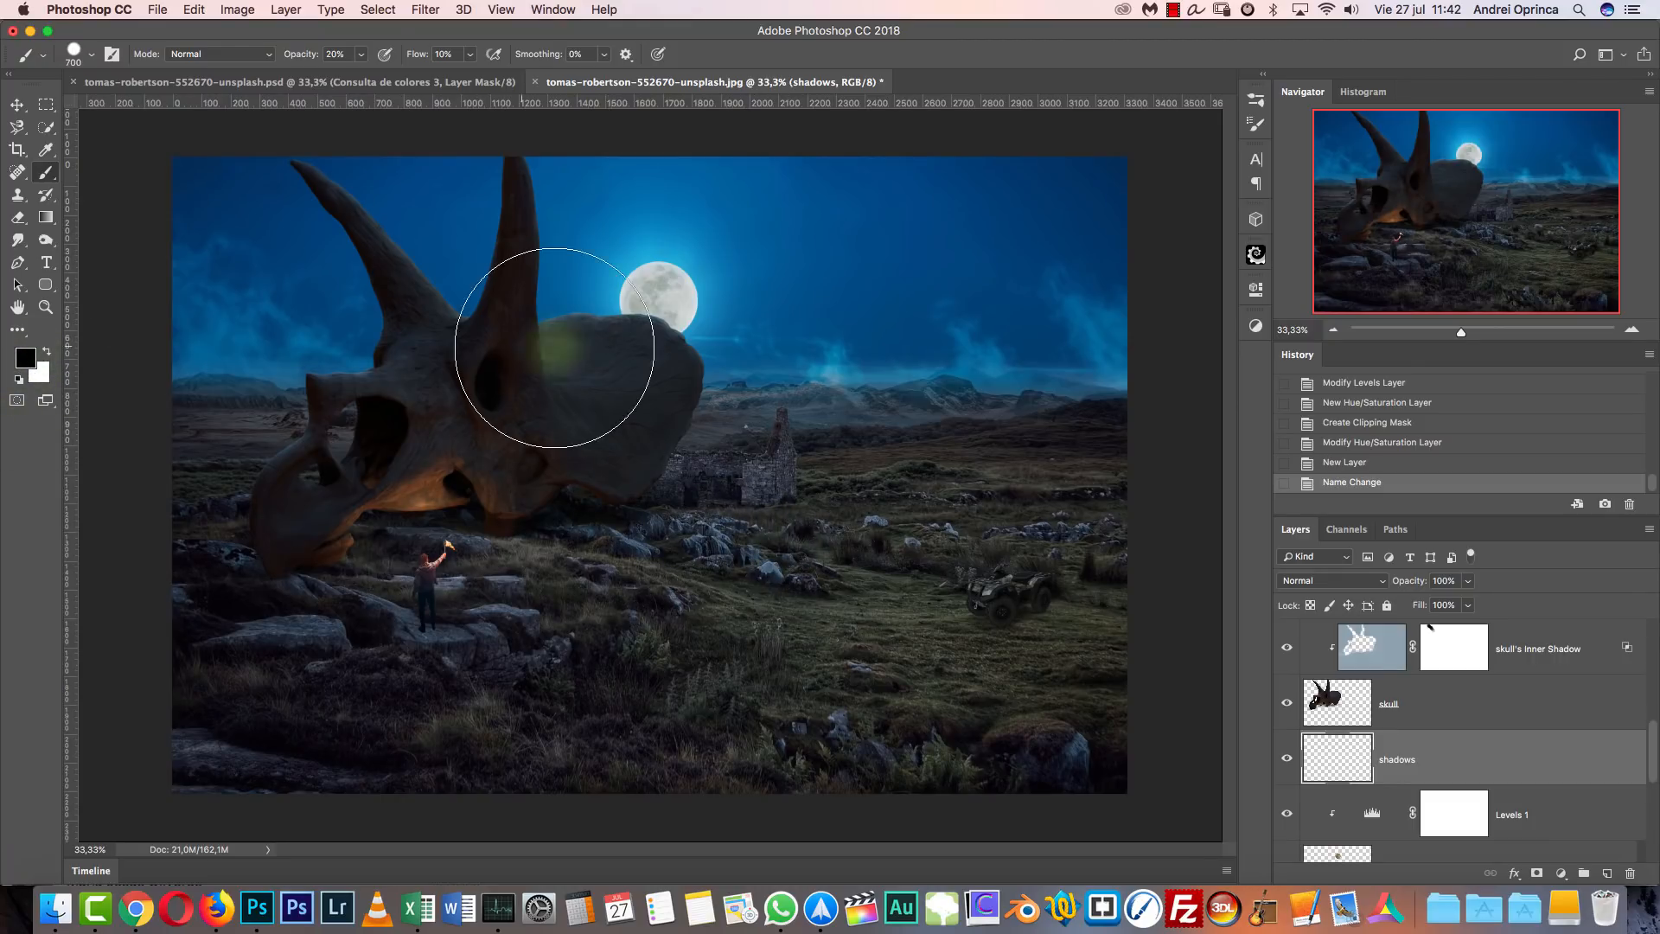
right_click(978, 431)
drag(1092, 487, 1007, 499)
click(1503, 743)
Paint soft black shadows around the right, bottom and left edges of the landscape.
click(1149, 527)
click(1098, 630)
click(1053, 675)
click(1010, 711)
click(907, 742)
click(352, 724)
click(279, 694)
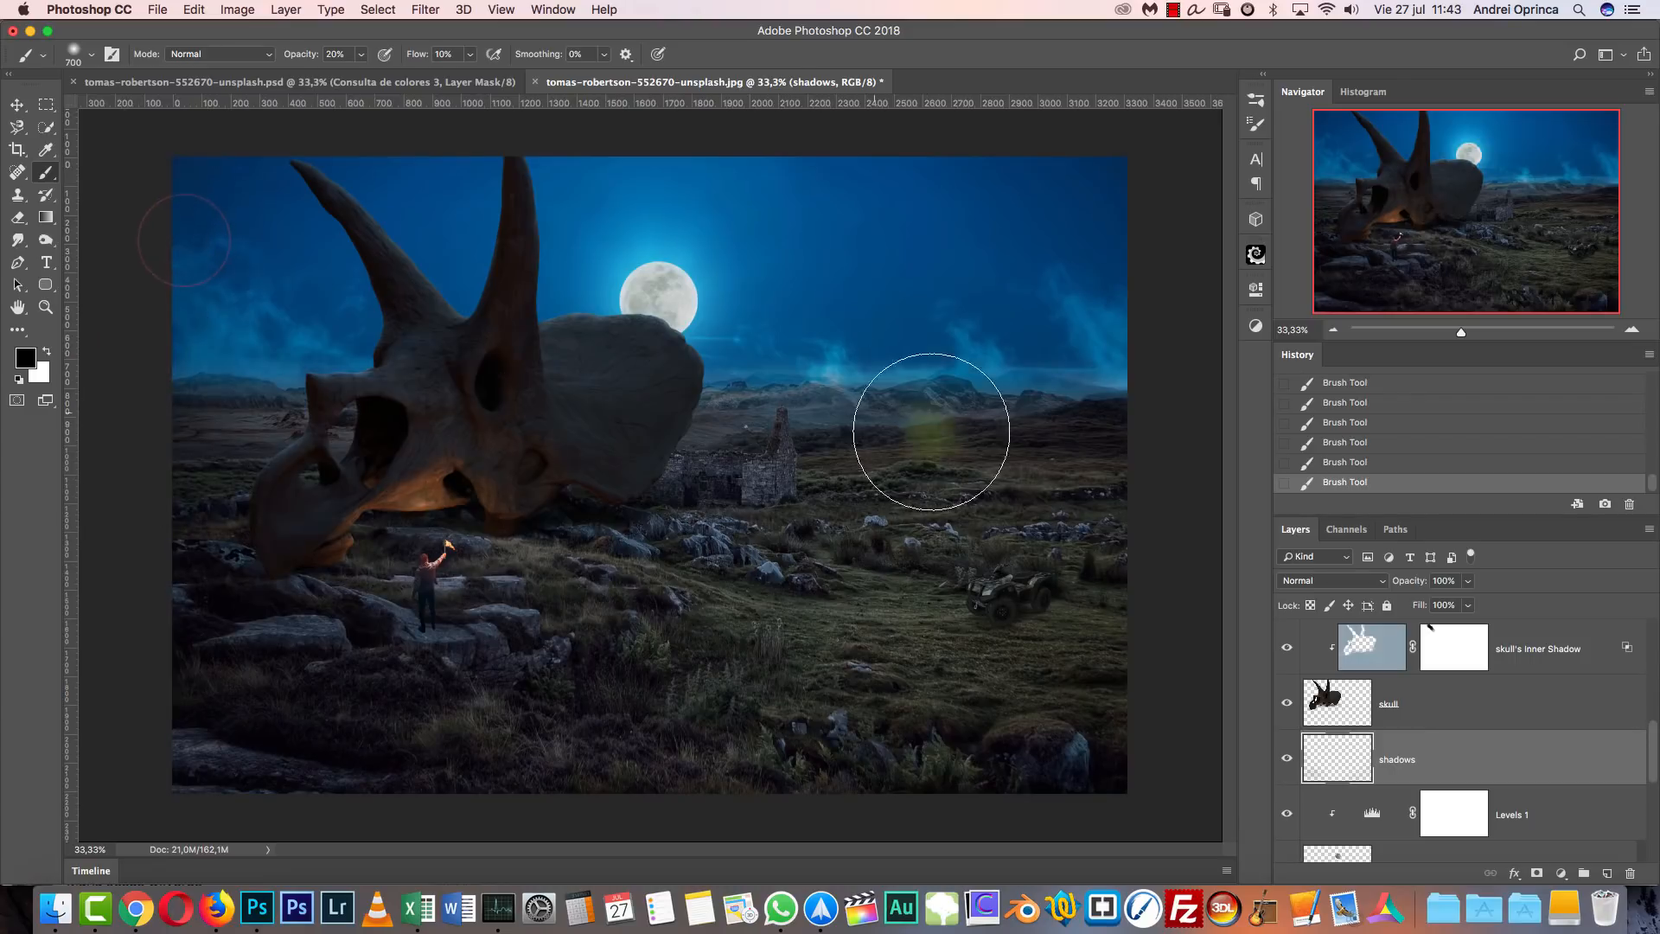
Paint a soft shadow on the ground beneath the skull, reducing the brush to about 250 px for finer strokes.
mouse_move(670, 504)
mouse_down()
mouse_move(733, 531)
mouse_move(640, 519)
mouse_up()
key(bracketleft)
key(bracketleft)
key(bracketleft)
key(bracketleft)
key(bracketleft)
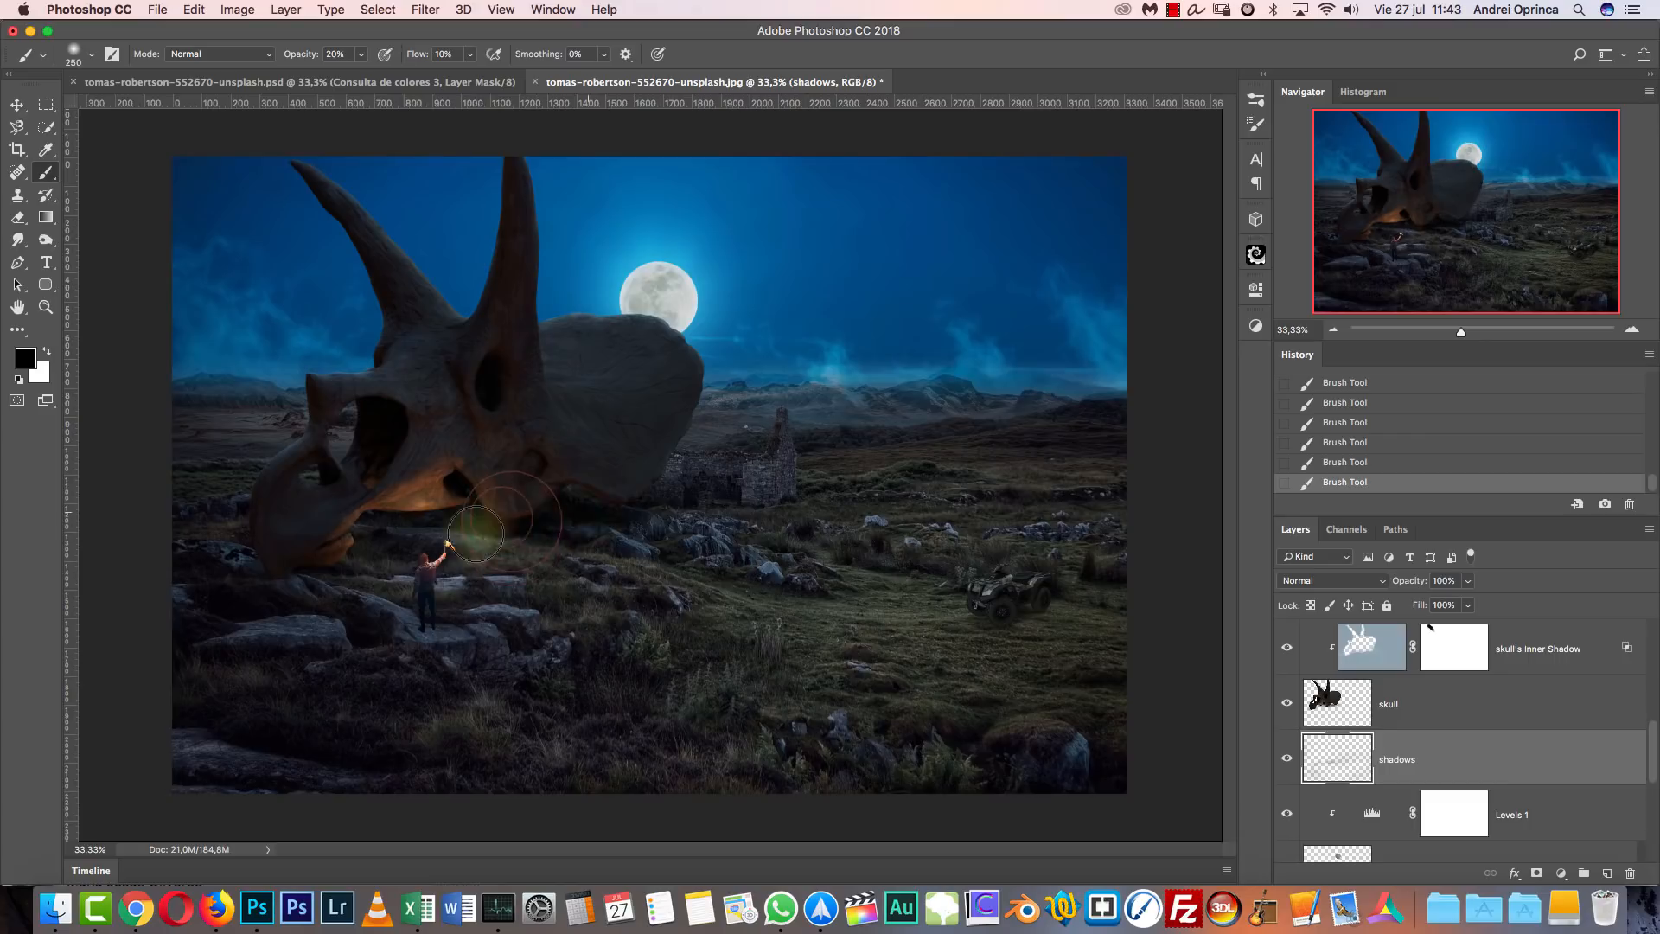
Darken the foreground grass and the ground around the quad bike with black brush strokes of about 700 and 400 px.
key(bracketright)
key(bracketright)
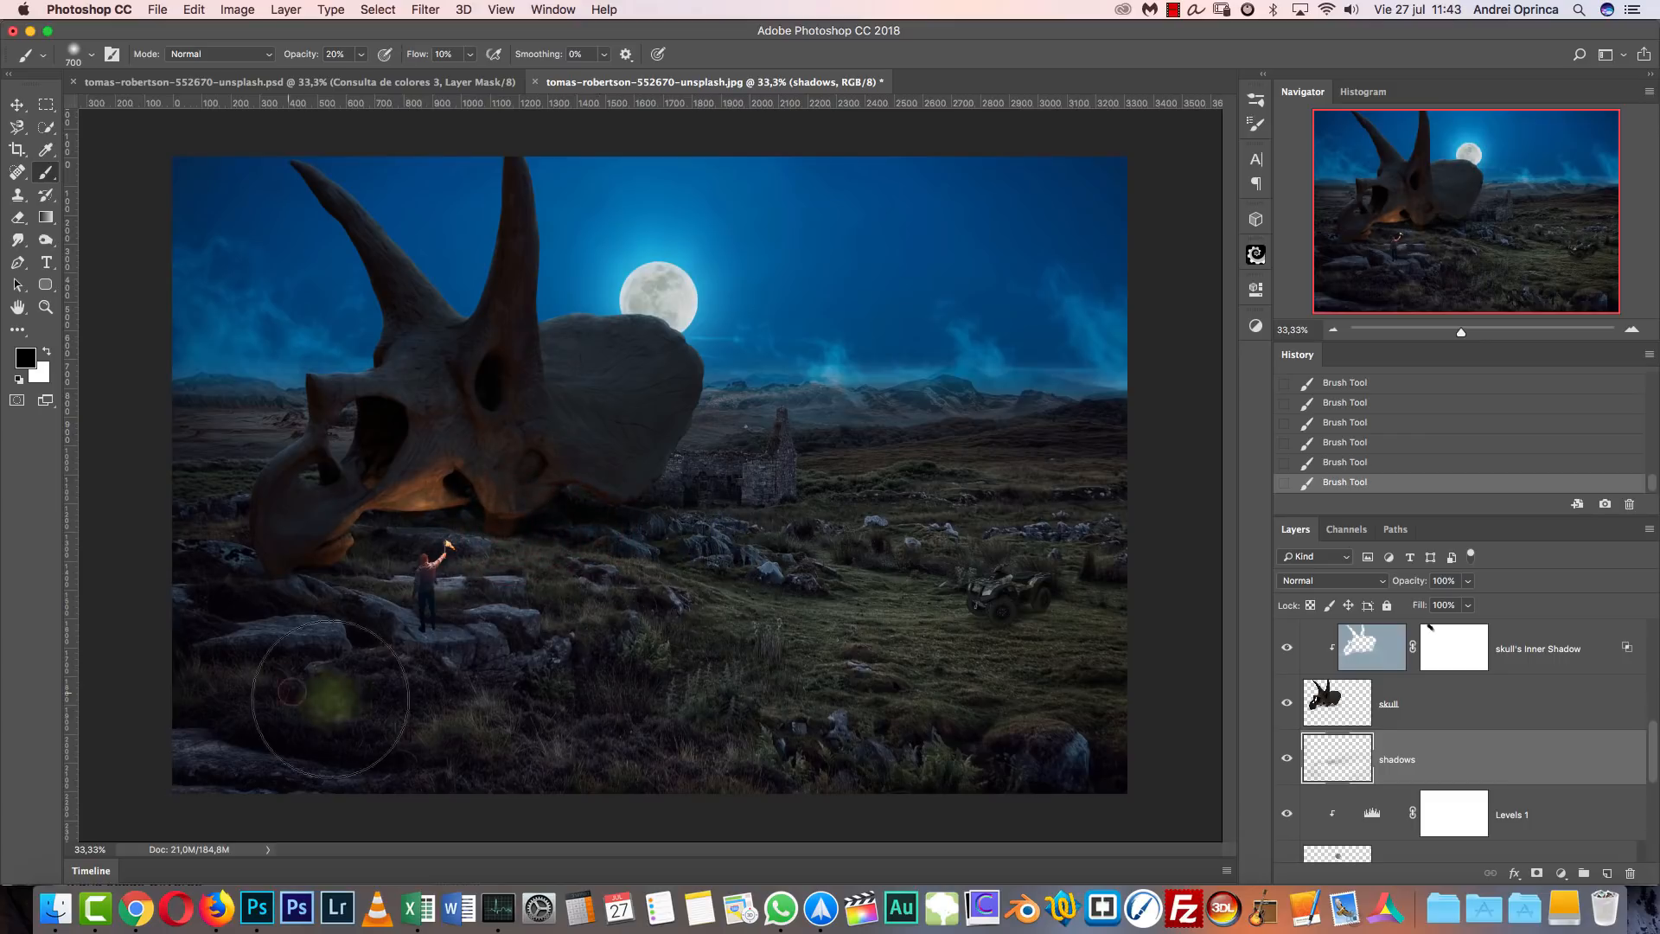
key(bracketright)
key(bracketright)
key(bracketright)
key(bracketleft)
key(bracketleft)
key(bracketleft)
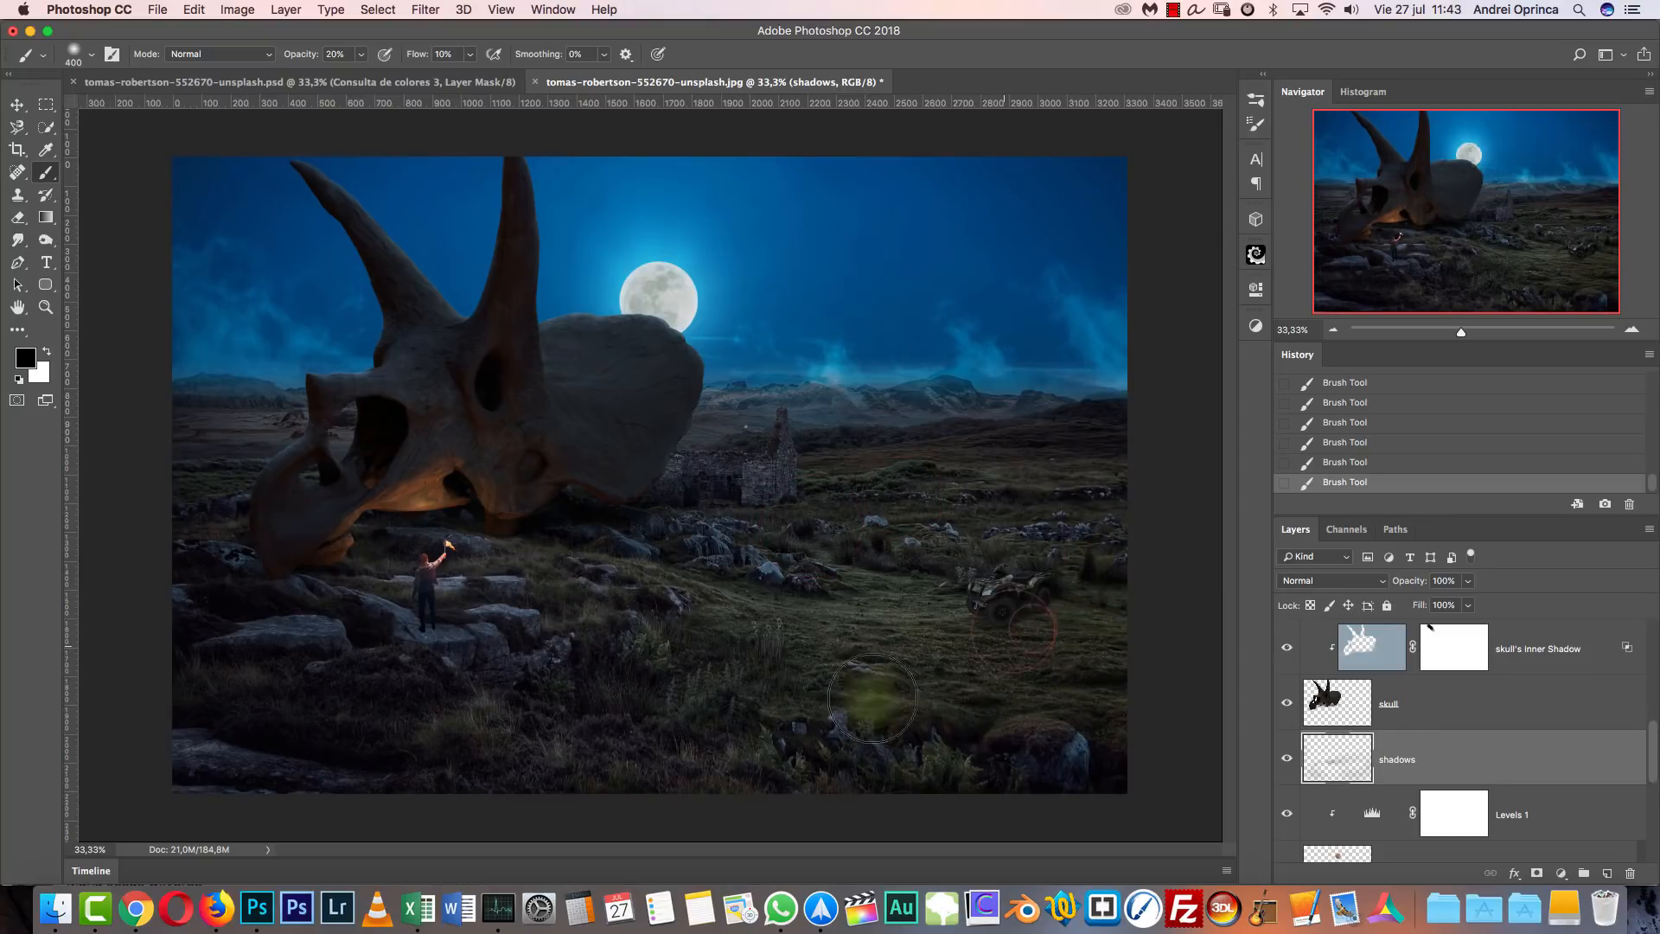
Toggle the shadows layer off and on to compare the scene with and without the painted darkening.
click(1287, 758)
click(1287, 758)
click(1287, 758)
click(1287, 759)
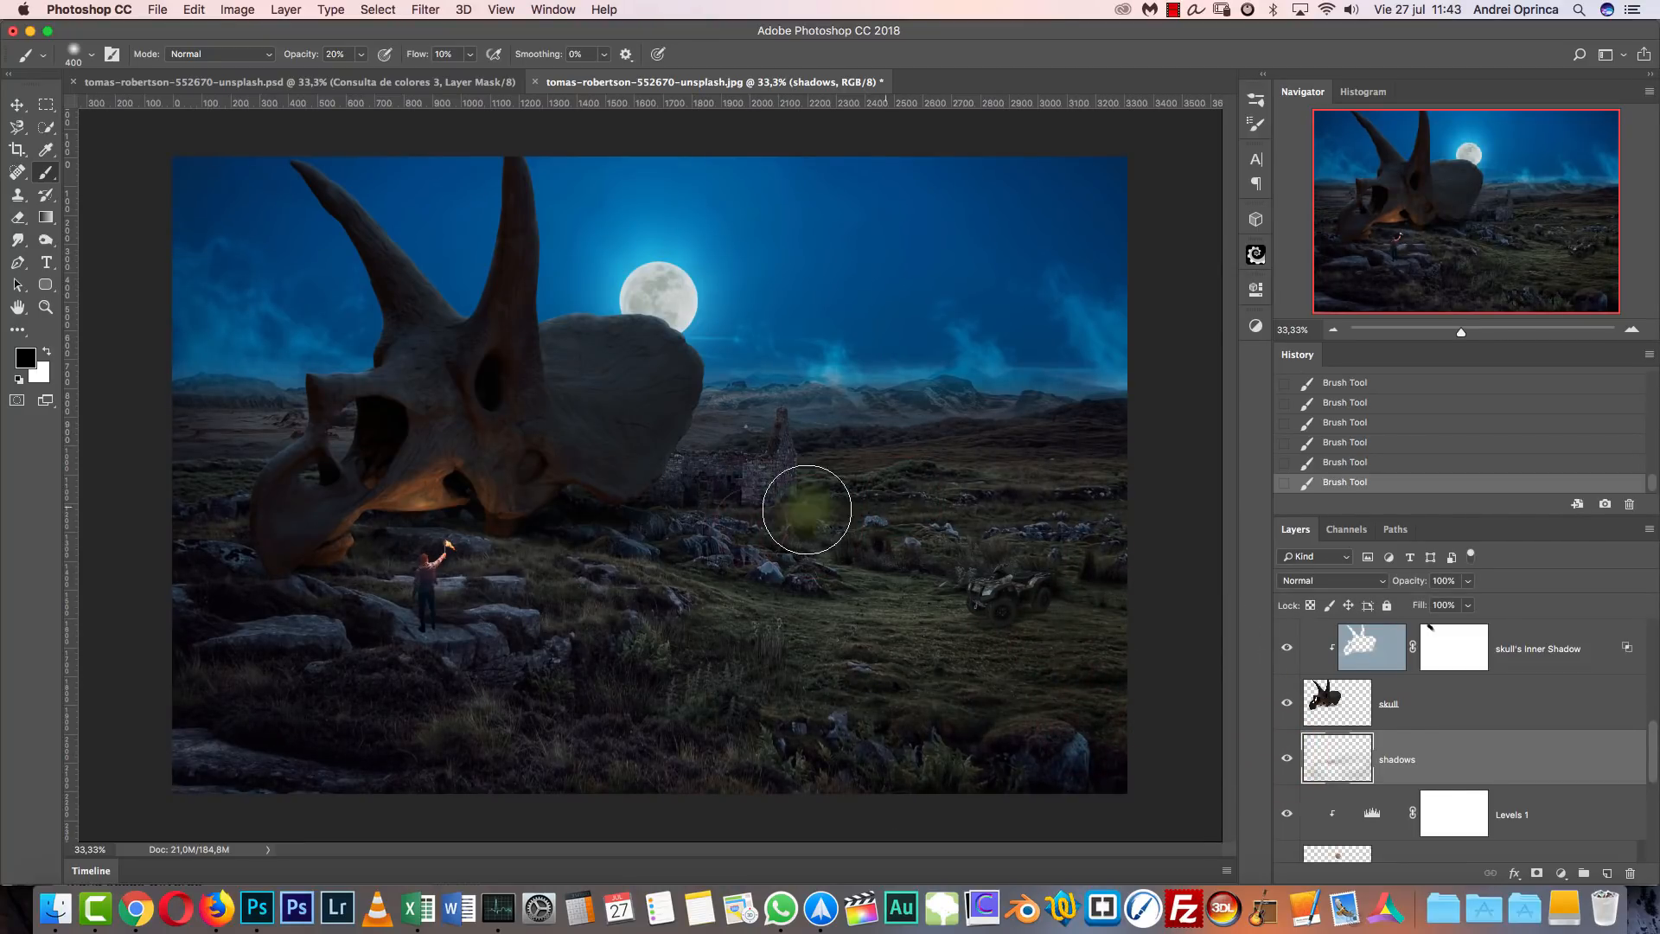
Try to lighten the darkened ruin with a white brush of about 125 px, and undo the strokes.
key(bracketleft)
key(bracketleft)
key(bracketleft)
key(bracketleft)
key(bracketleft)
key(x)
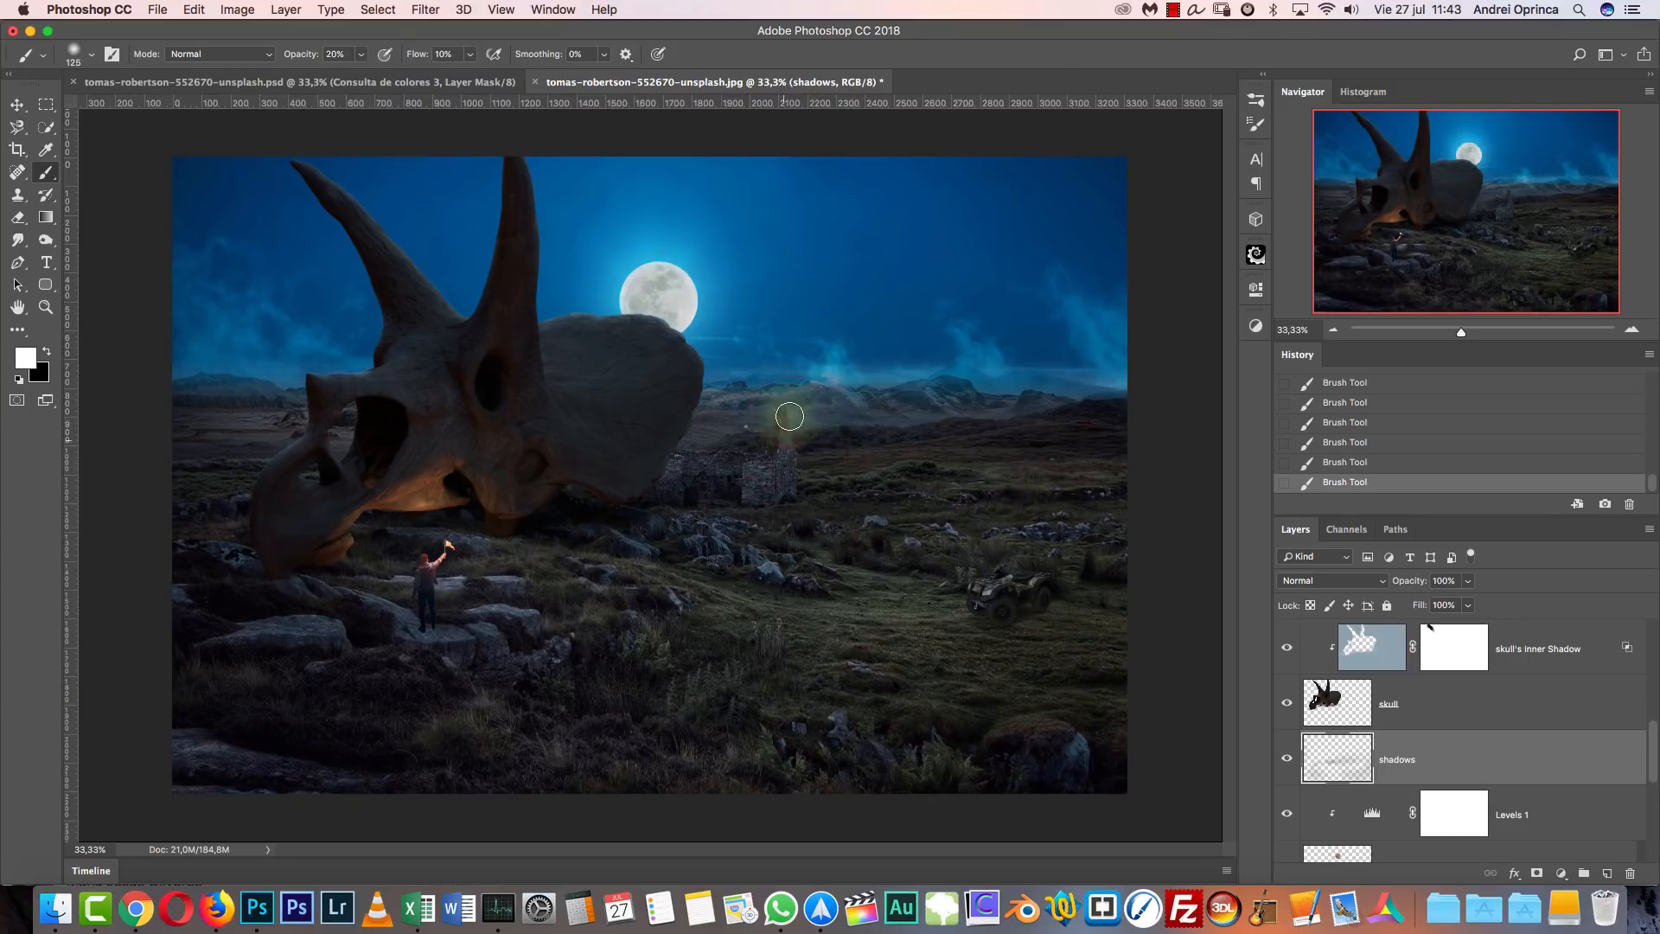
key(alt+super+z)
key(alt+super+z)
key(alt+super+z)
key(alt+super+z)
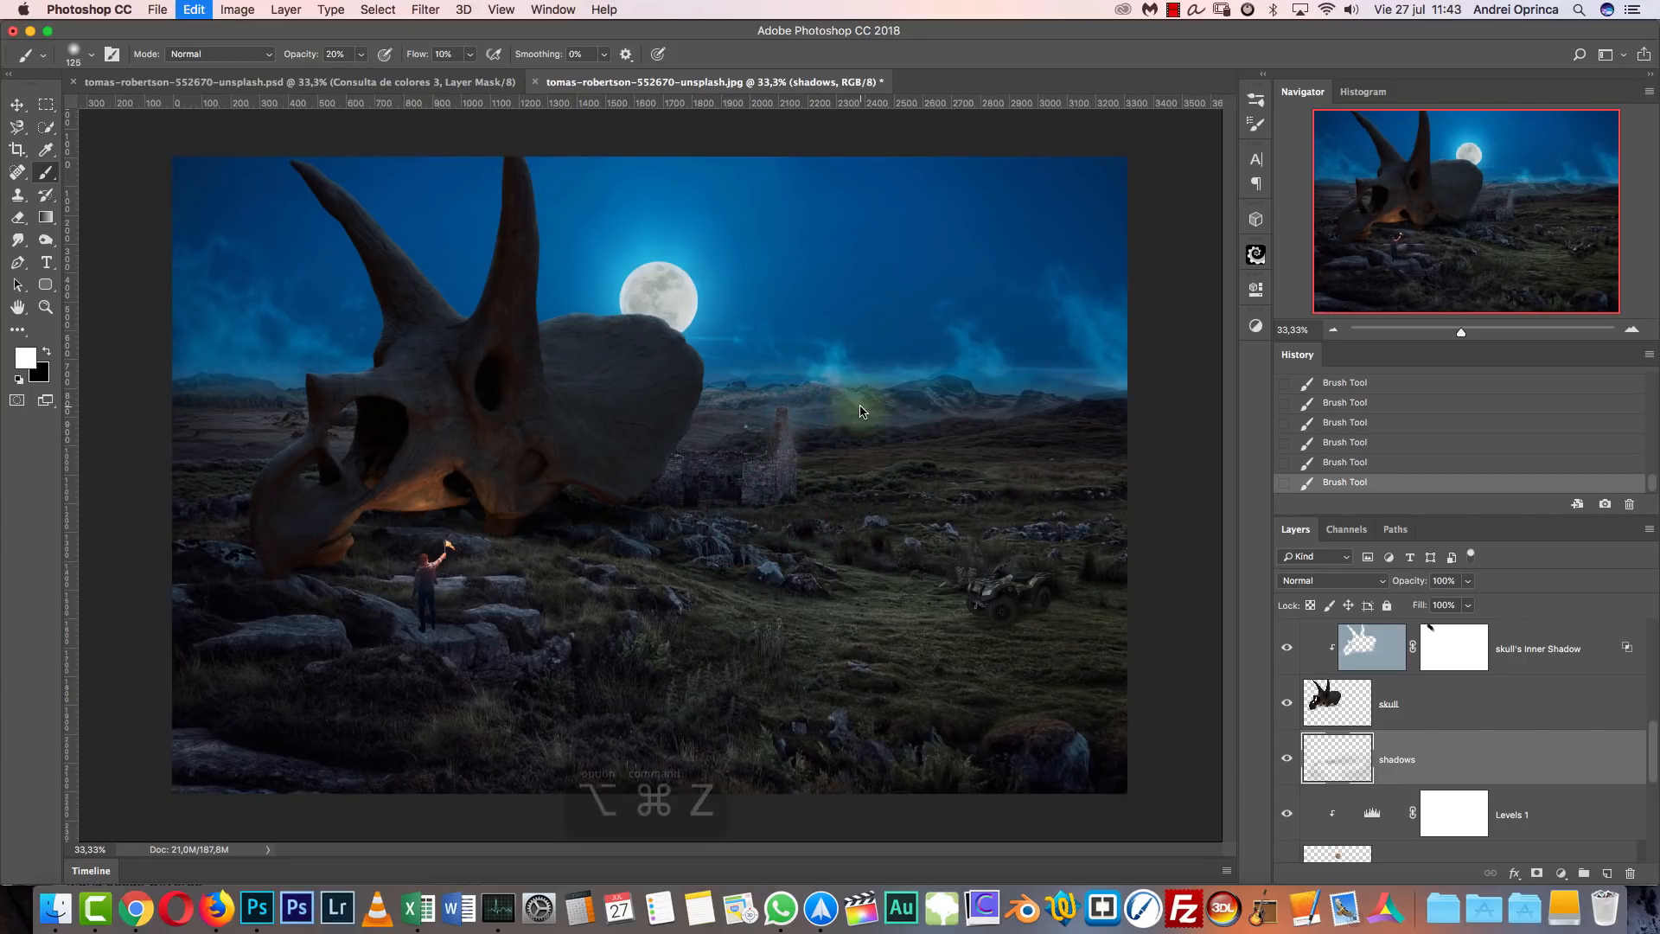
Try to erase the painted shadow from the ruin's tower with a hard 175 px eraser, and undo the erasing.
key(e)
click(781, 419)
click(780, 439)
click(785, 452)
click(795, 451)
key(alt+super+z)
key(alt+super+z)
key(alt+super+z)
key(alt+super+z)
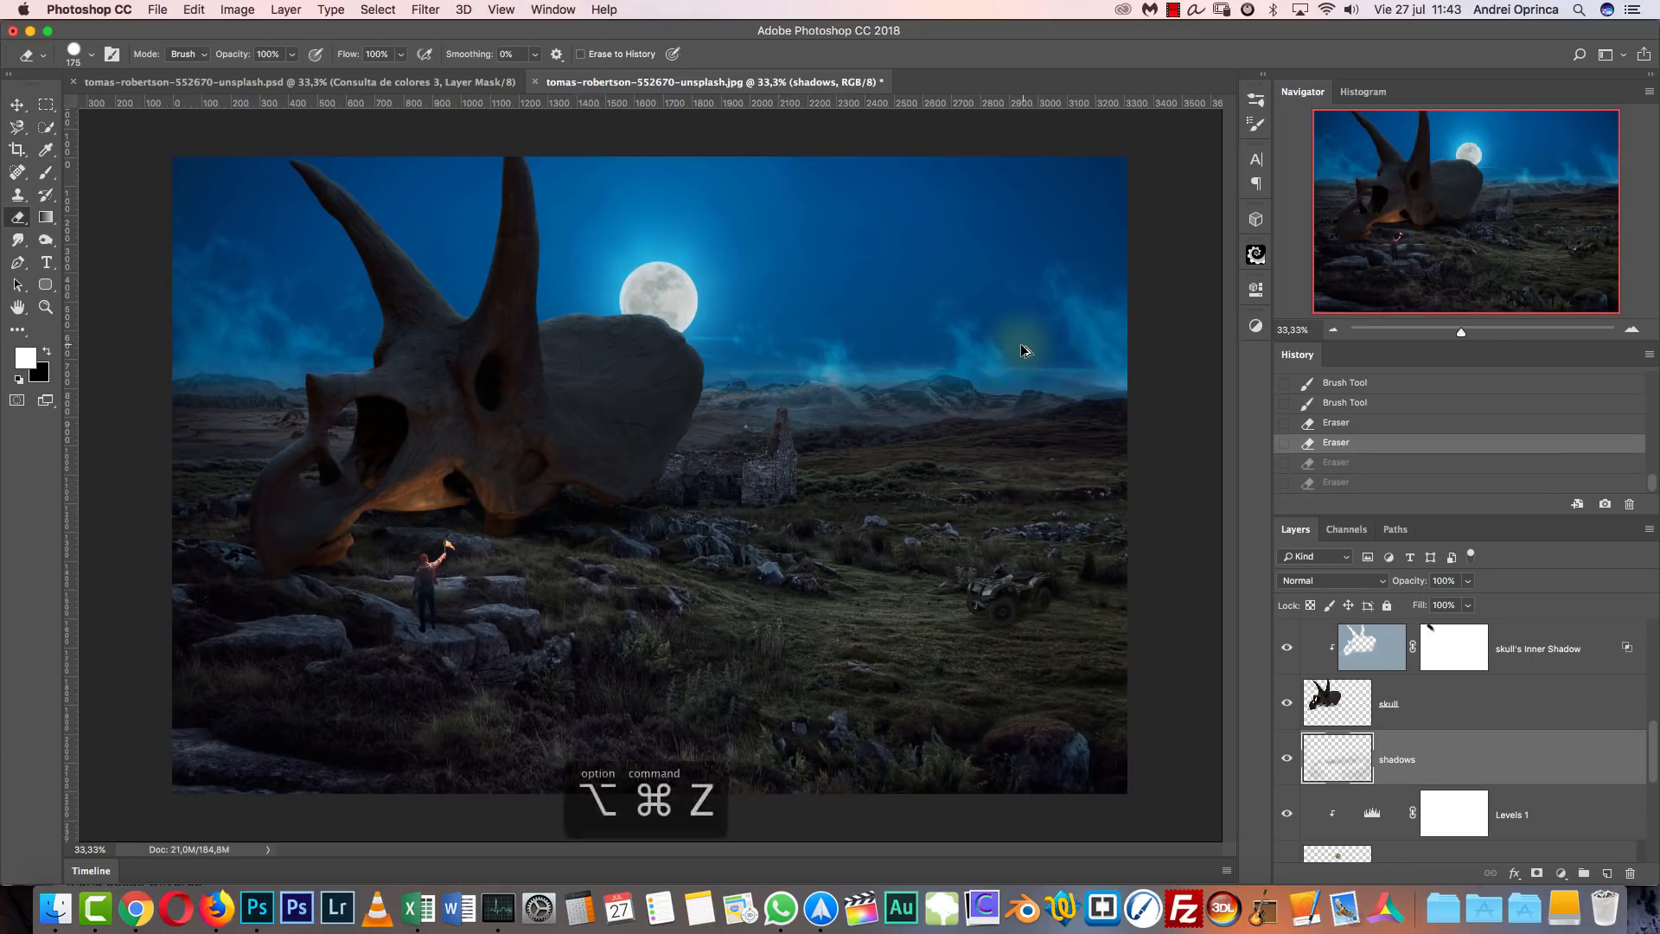
Erase the painted shadow from the ruined building with a soft 175 px eraser at 0% hardness.
right_click(993, 362)
click(1081, 441)
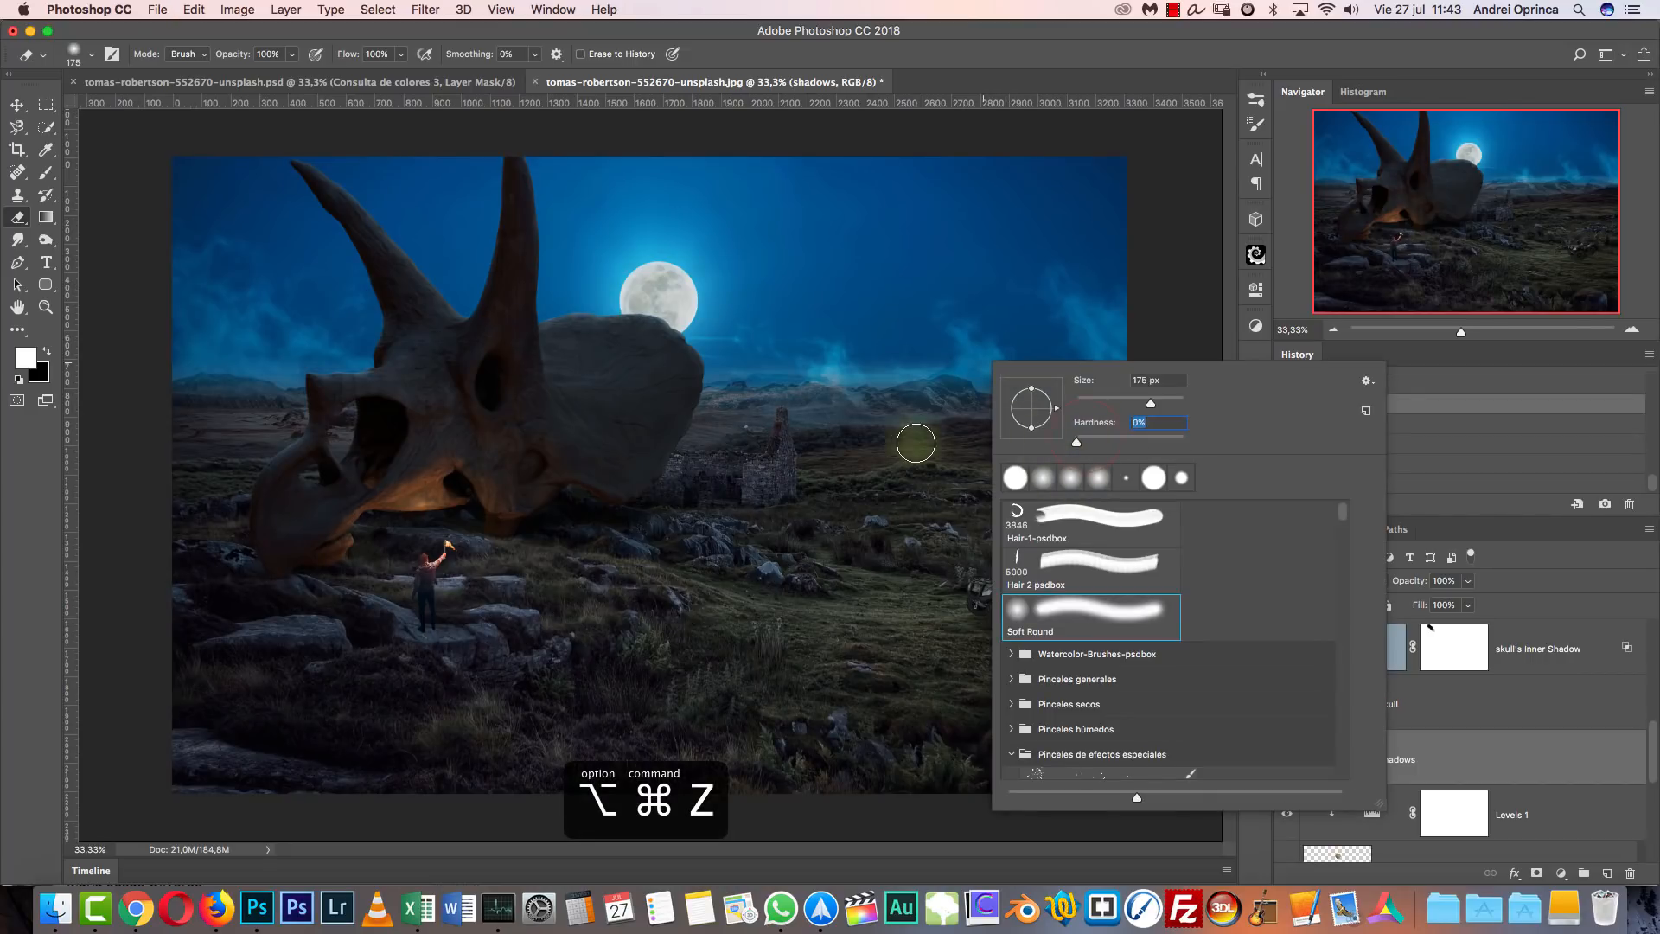
click(777, 438)
click(777, 439)
click(781, 424)
click(785, 434)
click(783, 458)
click(767, 475)
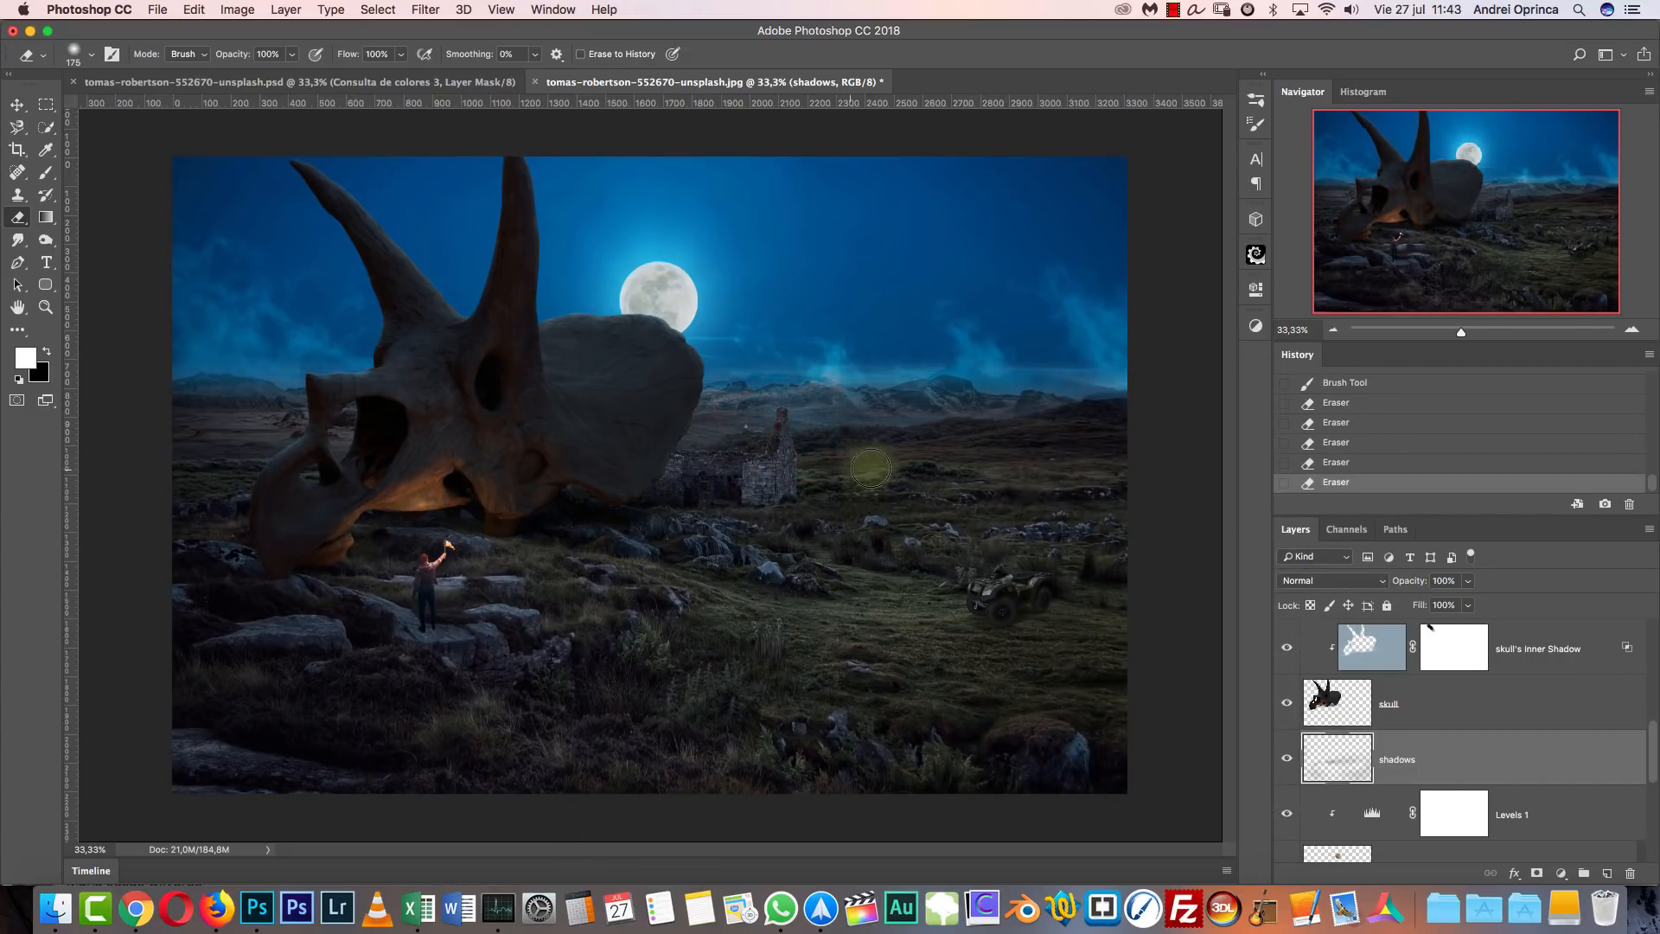
key(b)
drag(760, 525, 694, 522)
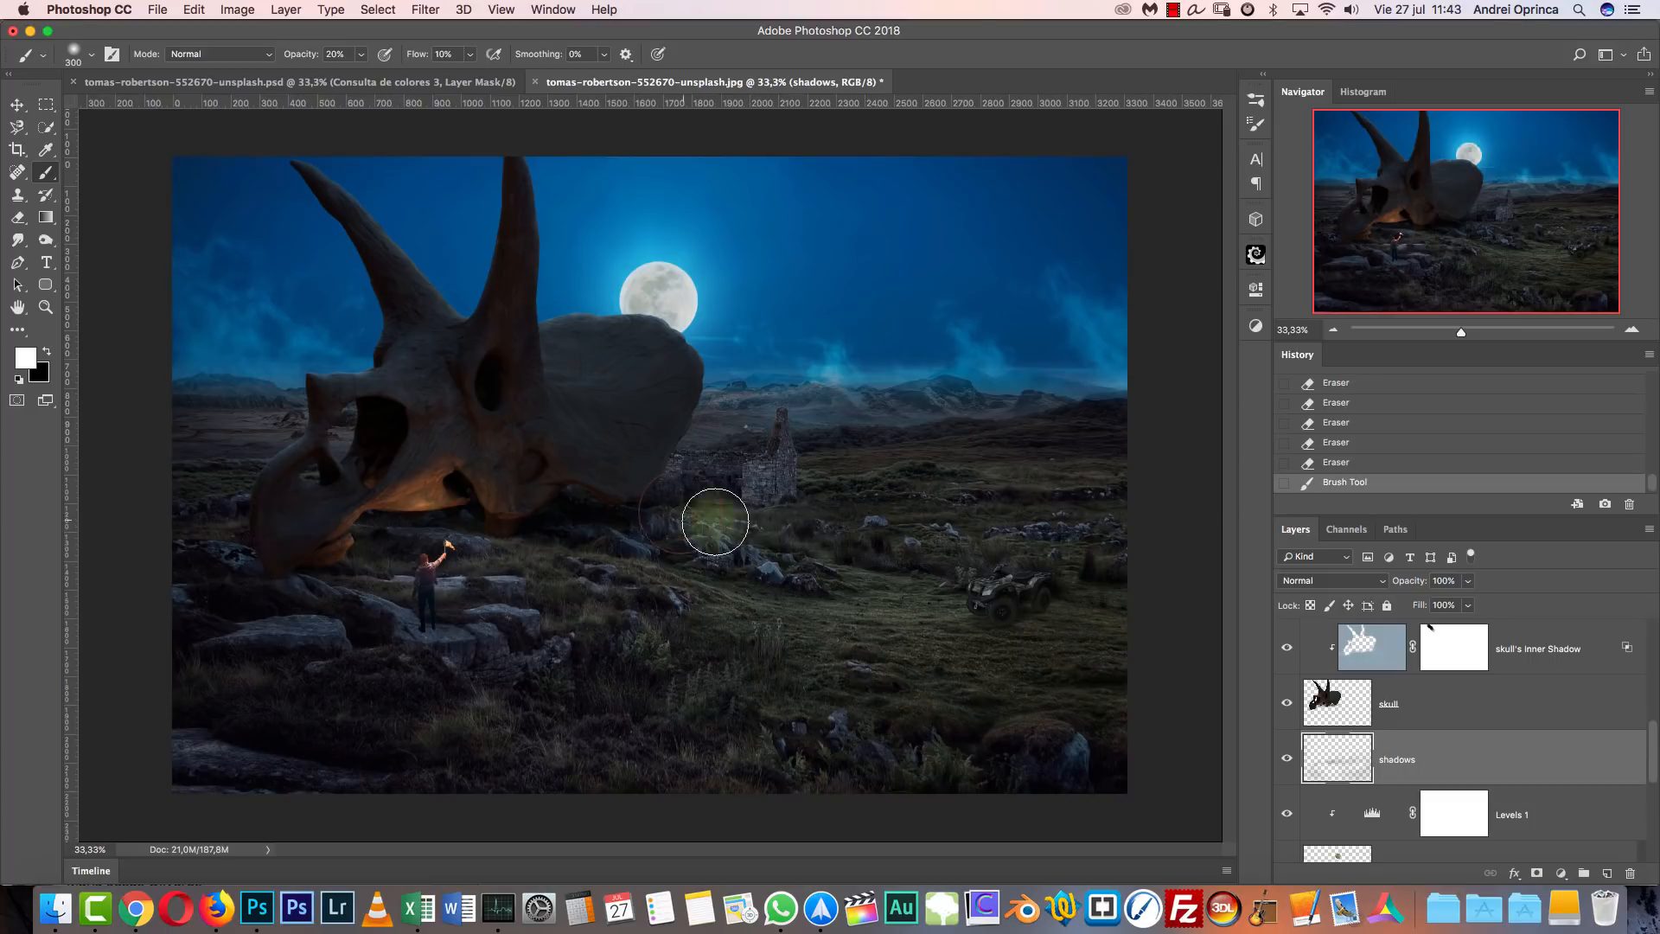
click(719, 523)
key(alt+super+z)
key(alt+super+z)
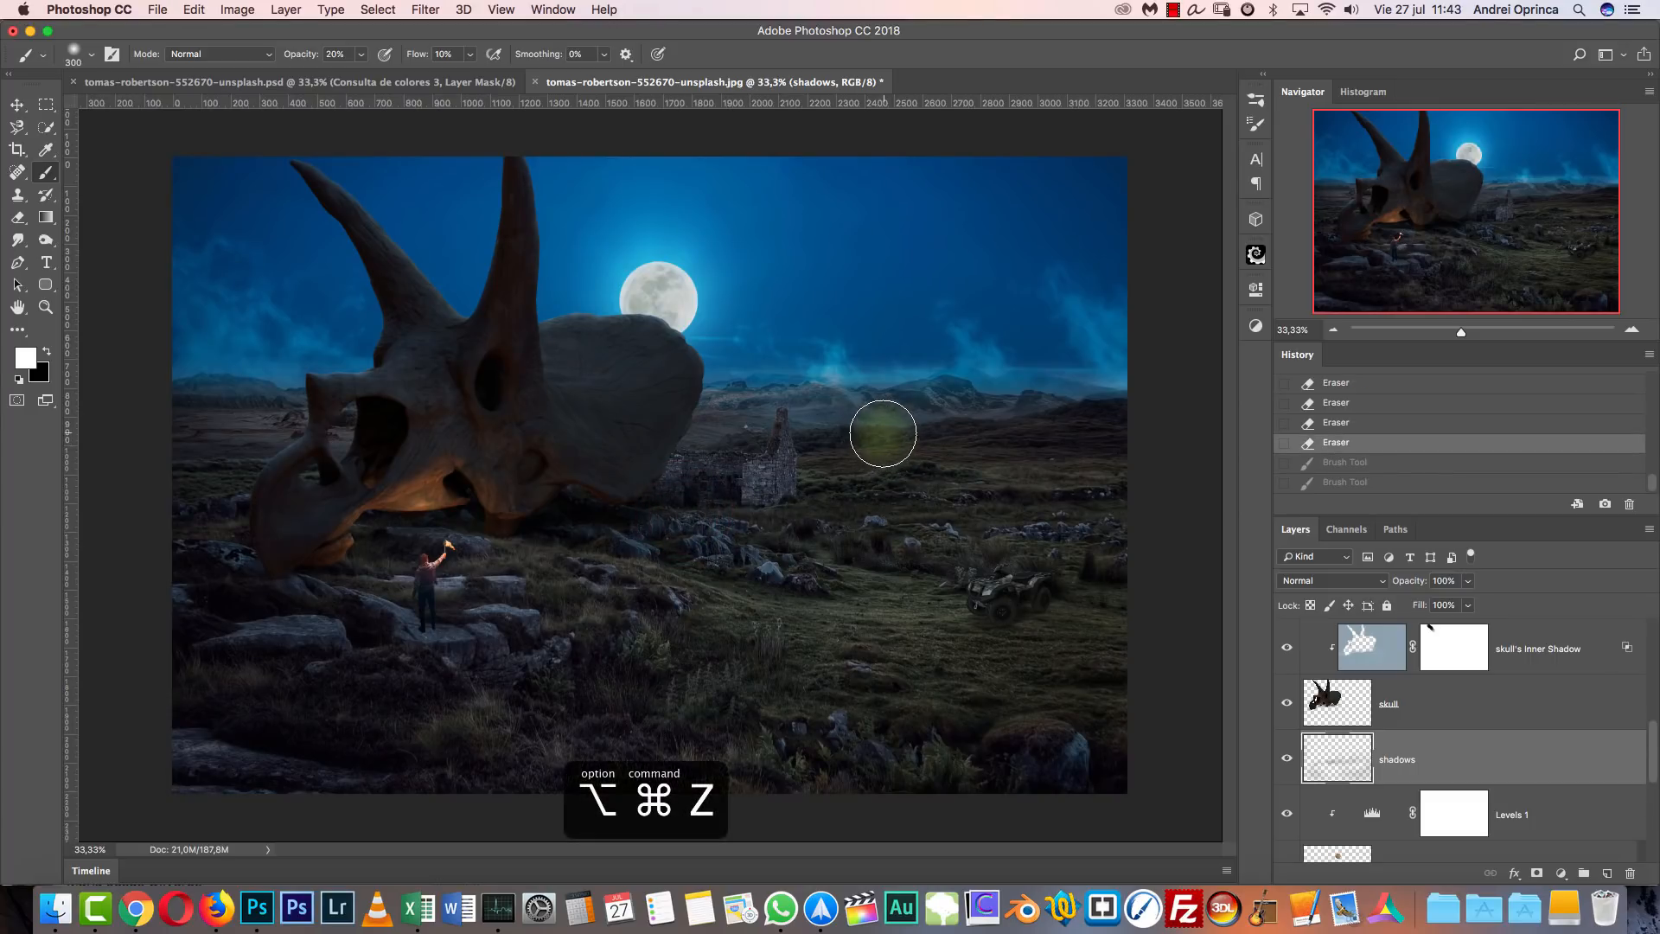
Darken the landscape's right edge and the grassy foreground with soft black strokes, enlarging the brush along the way.
click(1085, 598)
click(1118, 650)
click(1116, 707)
click(1119, 737)
click(795, 760)
key(bracketright)
key(bracketright)
key(bracketright)
key(bracketright)
click(949, 729)
click(739, 745)
click(559, 725)
click(446, 705)
Paint soft black shadows across the middle ground, from the left-hand rocks to the grass near the quad bike, with a 600 px brush.
key(bracketleft)
click(189, 605)
click(530, 601)
click(688, 586)
click(839, 600)
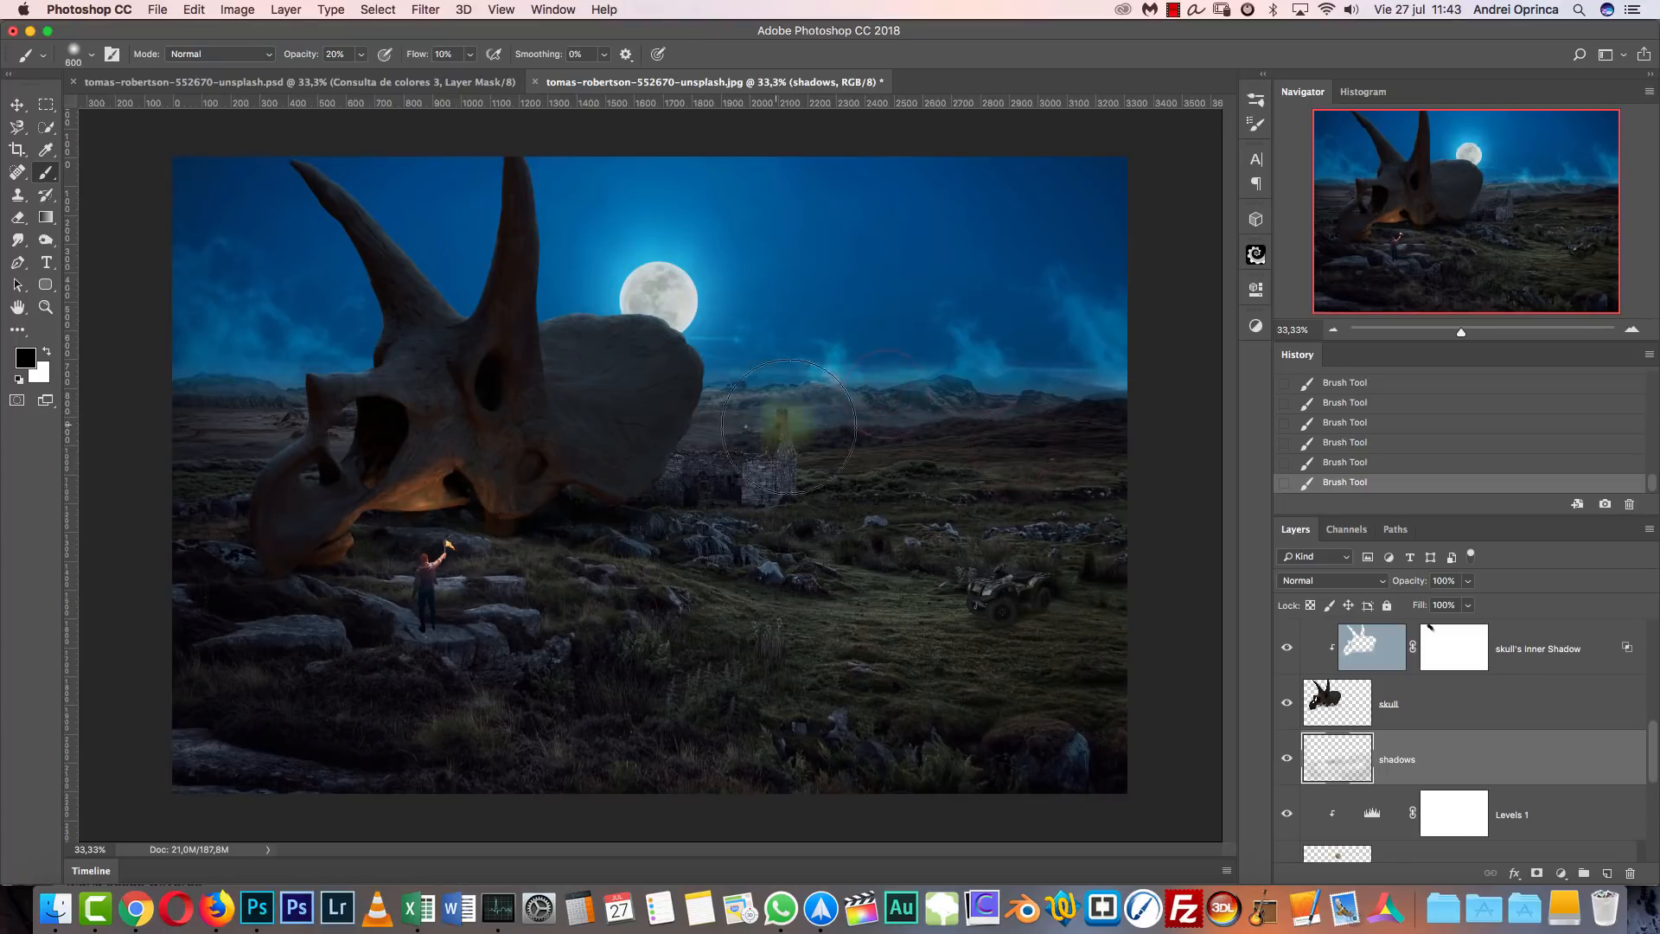
Compare the landscape with and without the painted shadows by toggling the shadows layer's visibility.
click(1284, 758)
click(1284, 758)
click(1284, 757)
click(1284, 758)
Paint small soft black contact shadows around the man's feet on the rock with a 20 px brush at 0% hardness.
key(super+1)
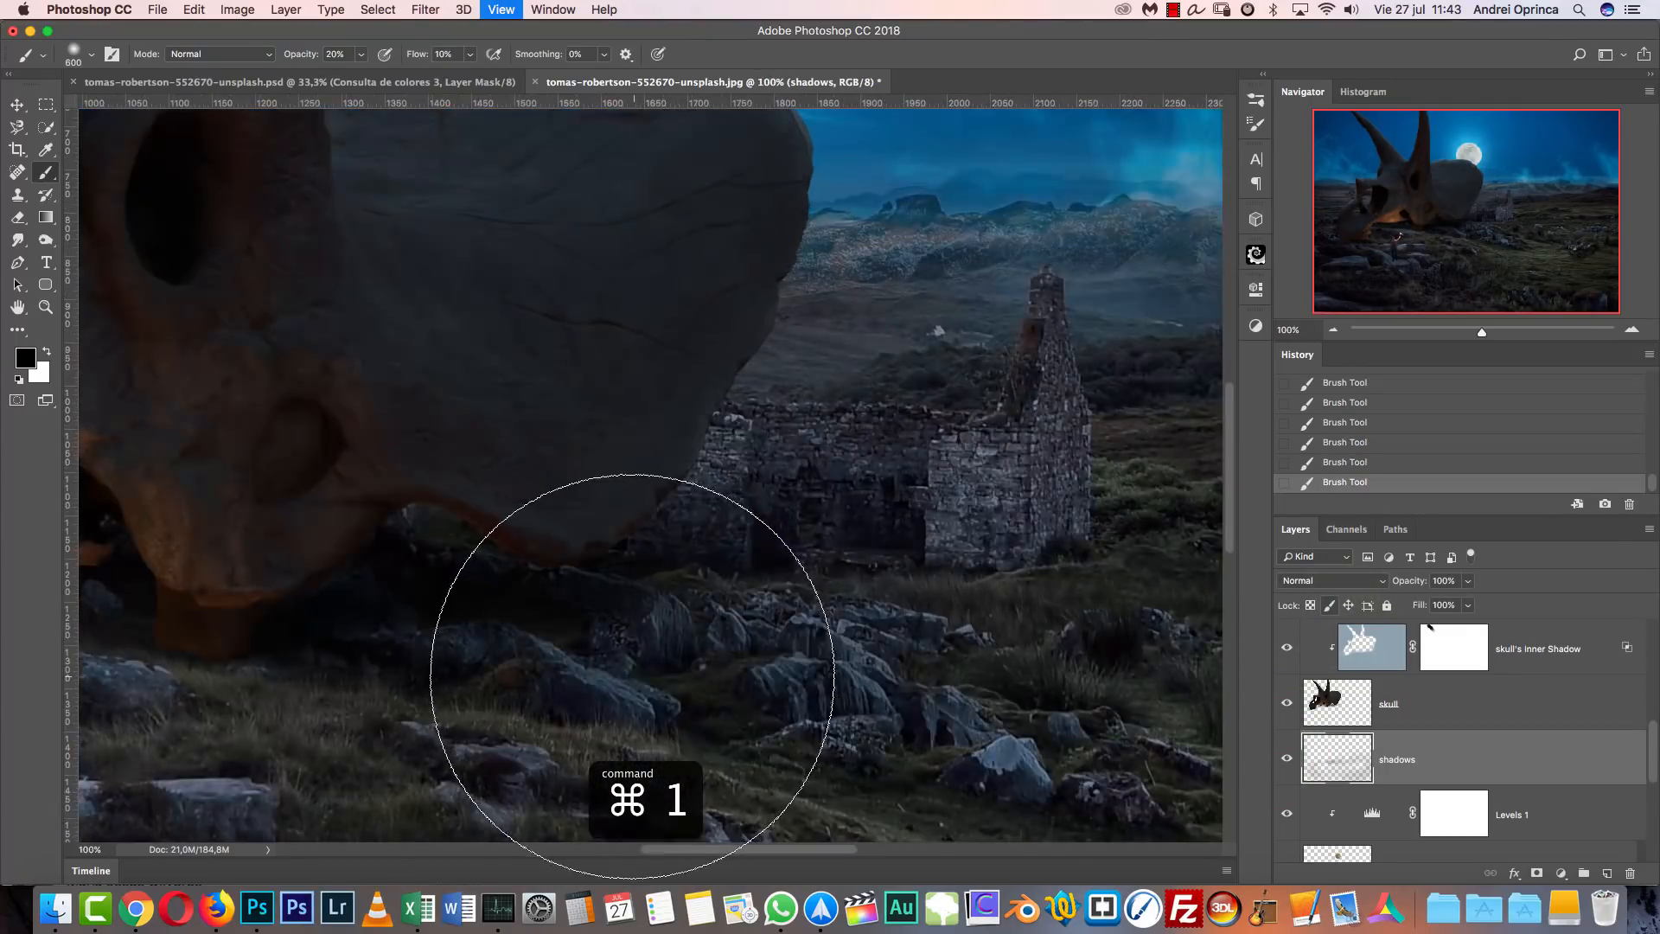
drag(980, 467, 1134, 418)
key(bracketleft)
key(bracketleft)
key(bracketleft)
key(bracketleft)
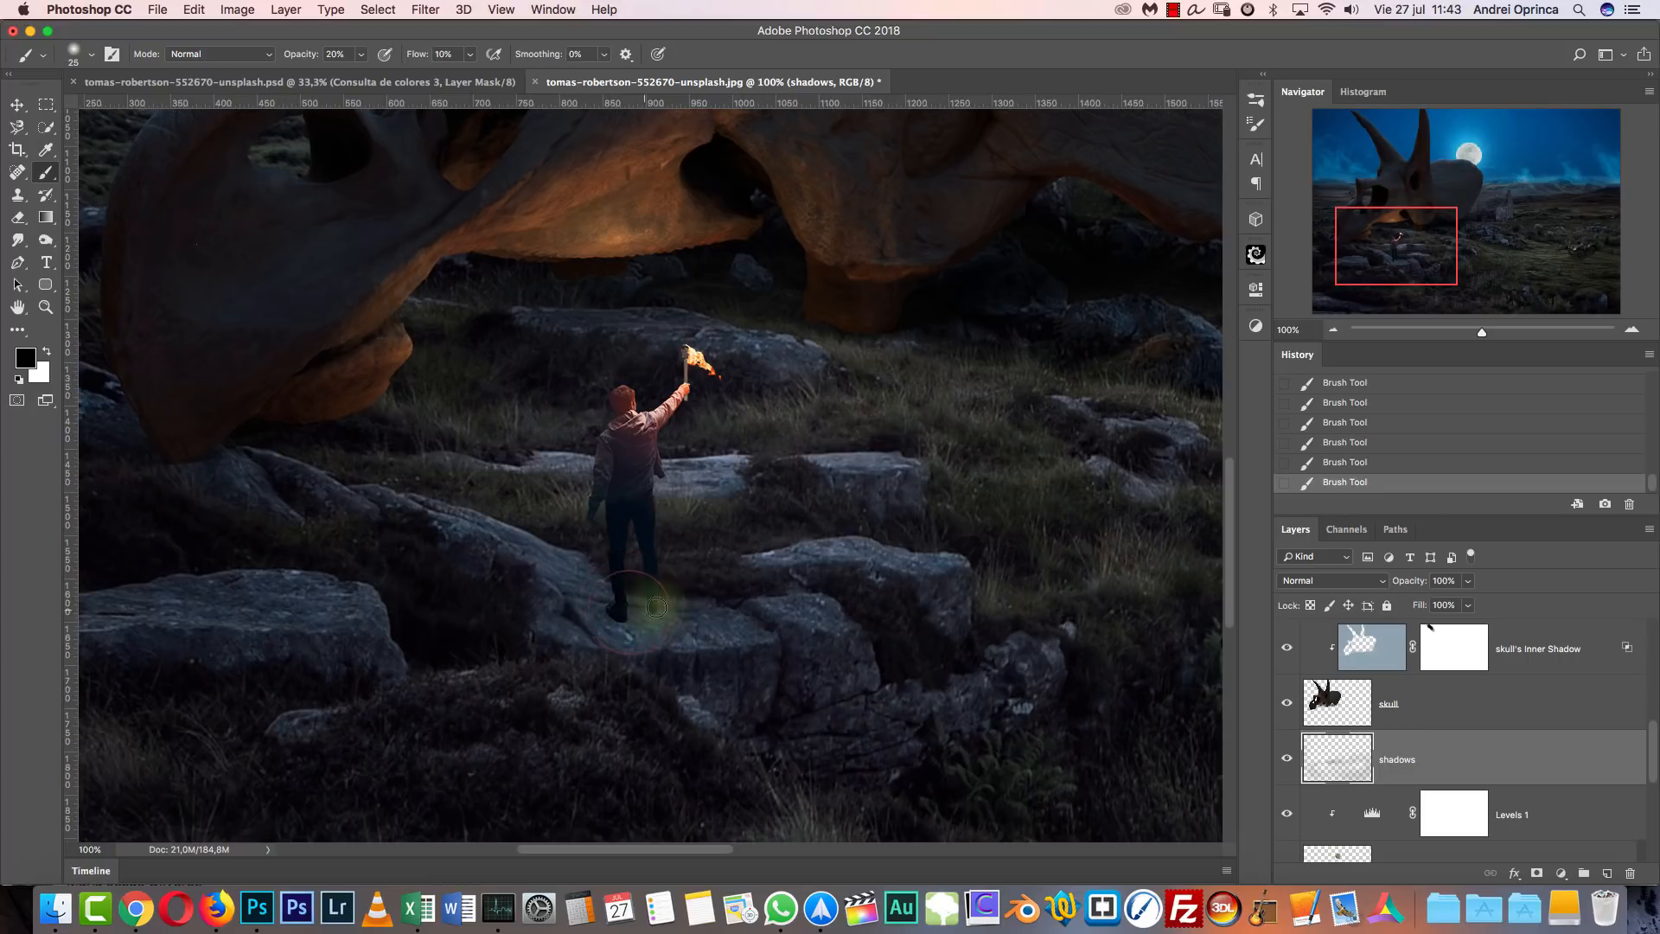
right_click(818, 527)
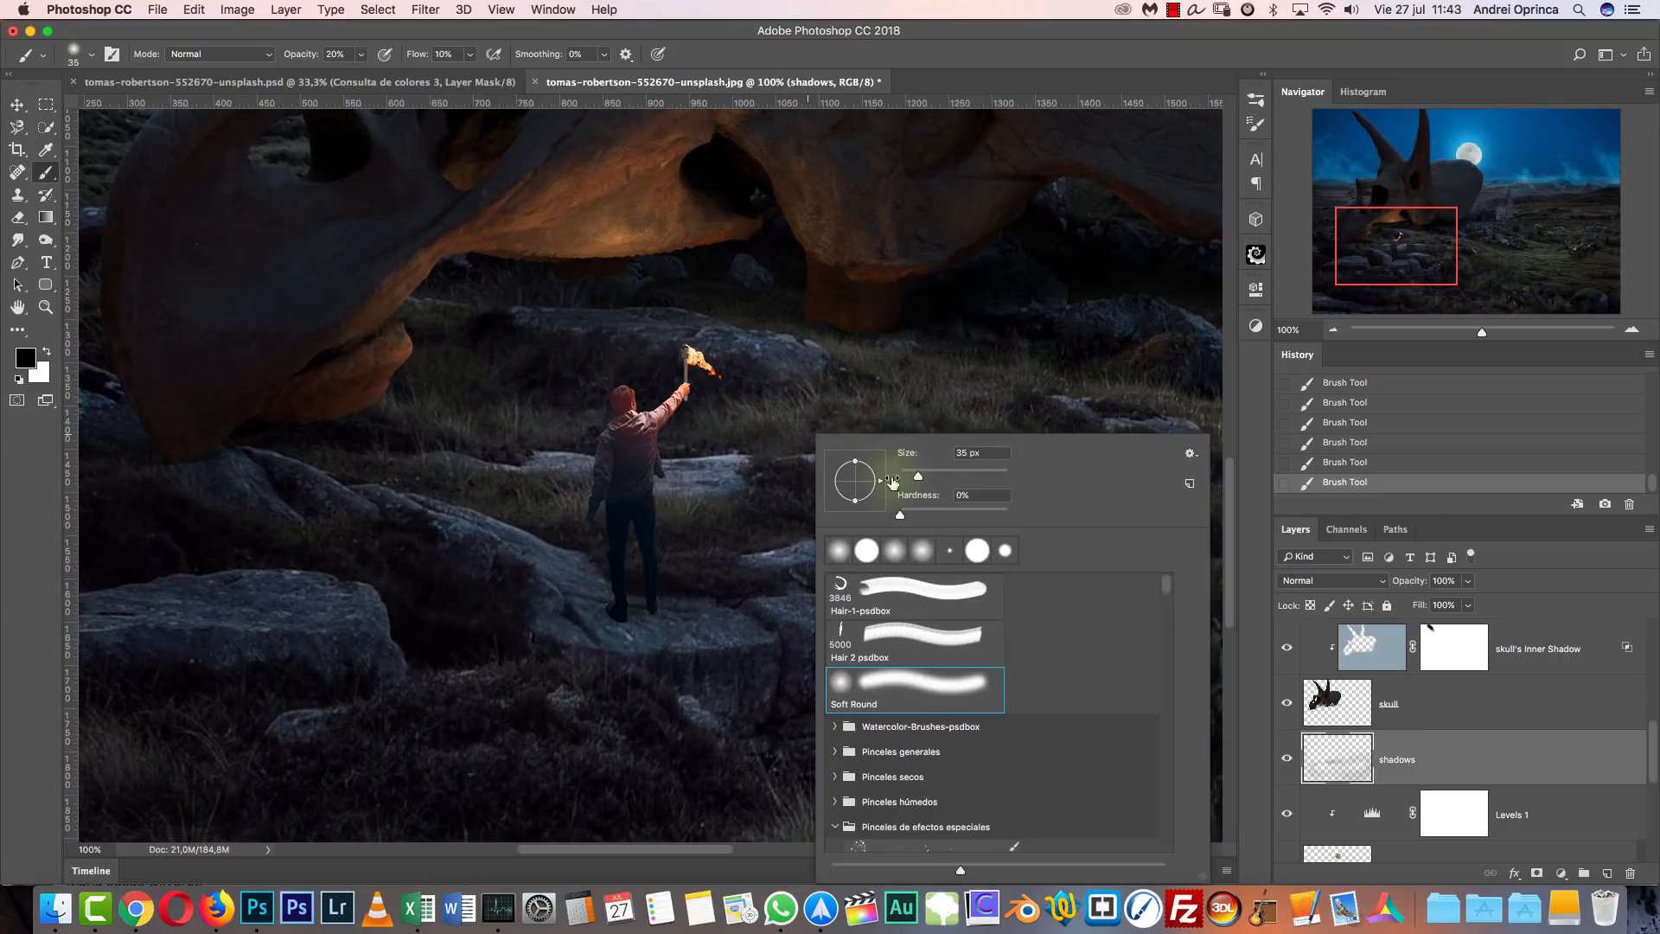
click(660, 602)
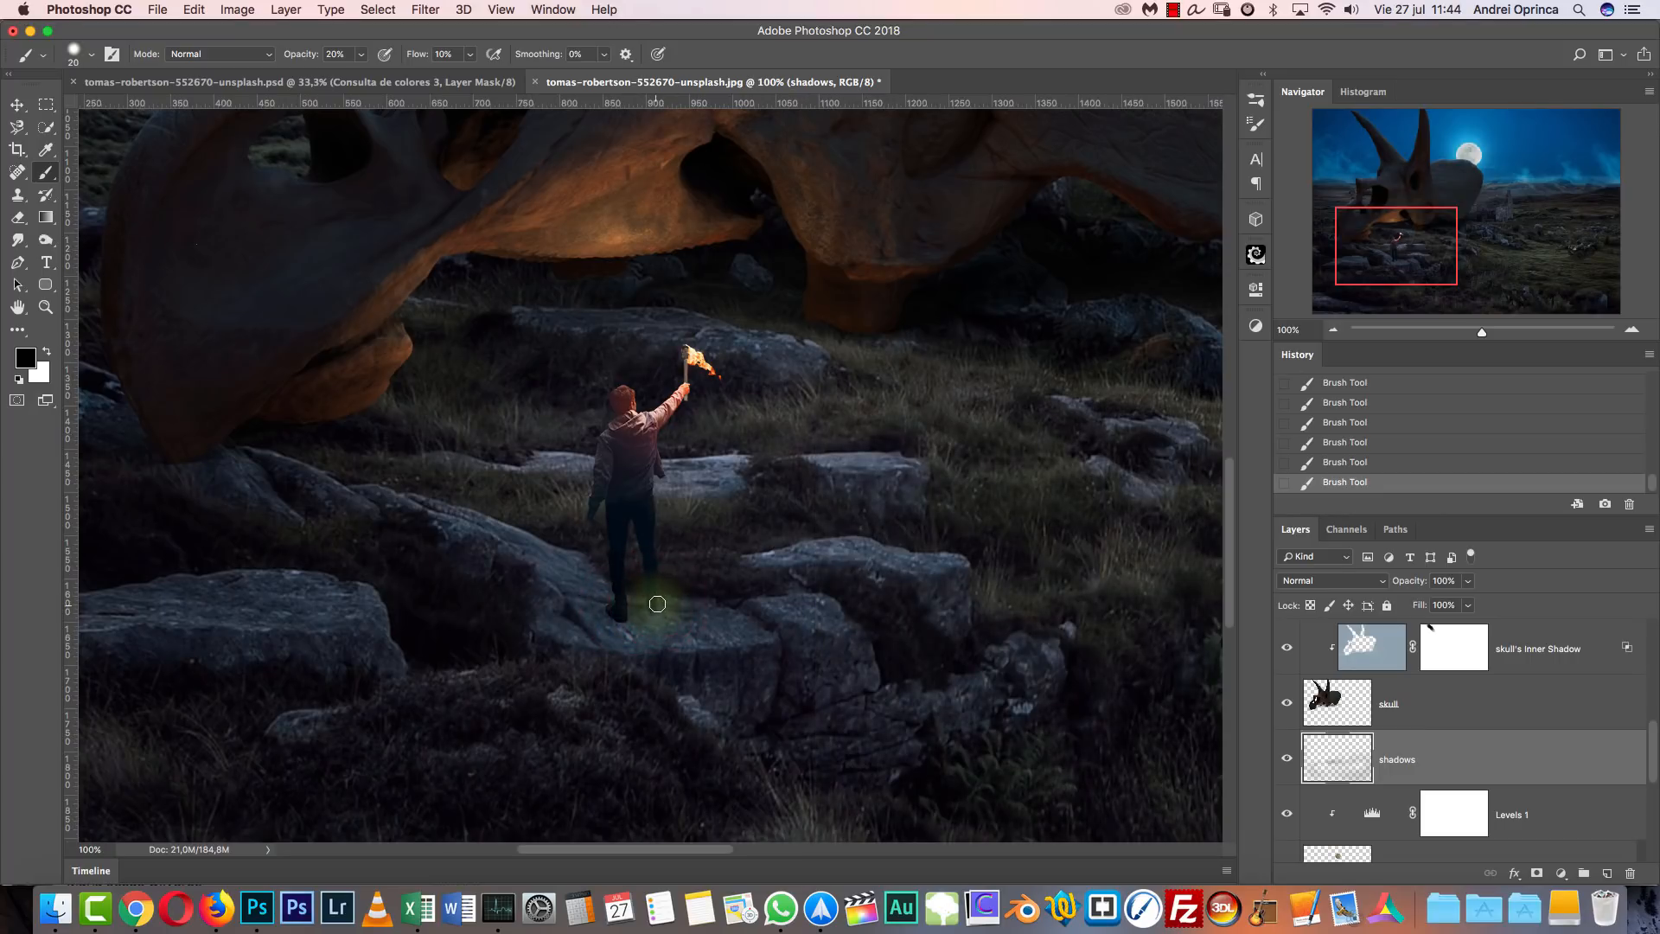
click(601, 614)
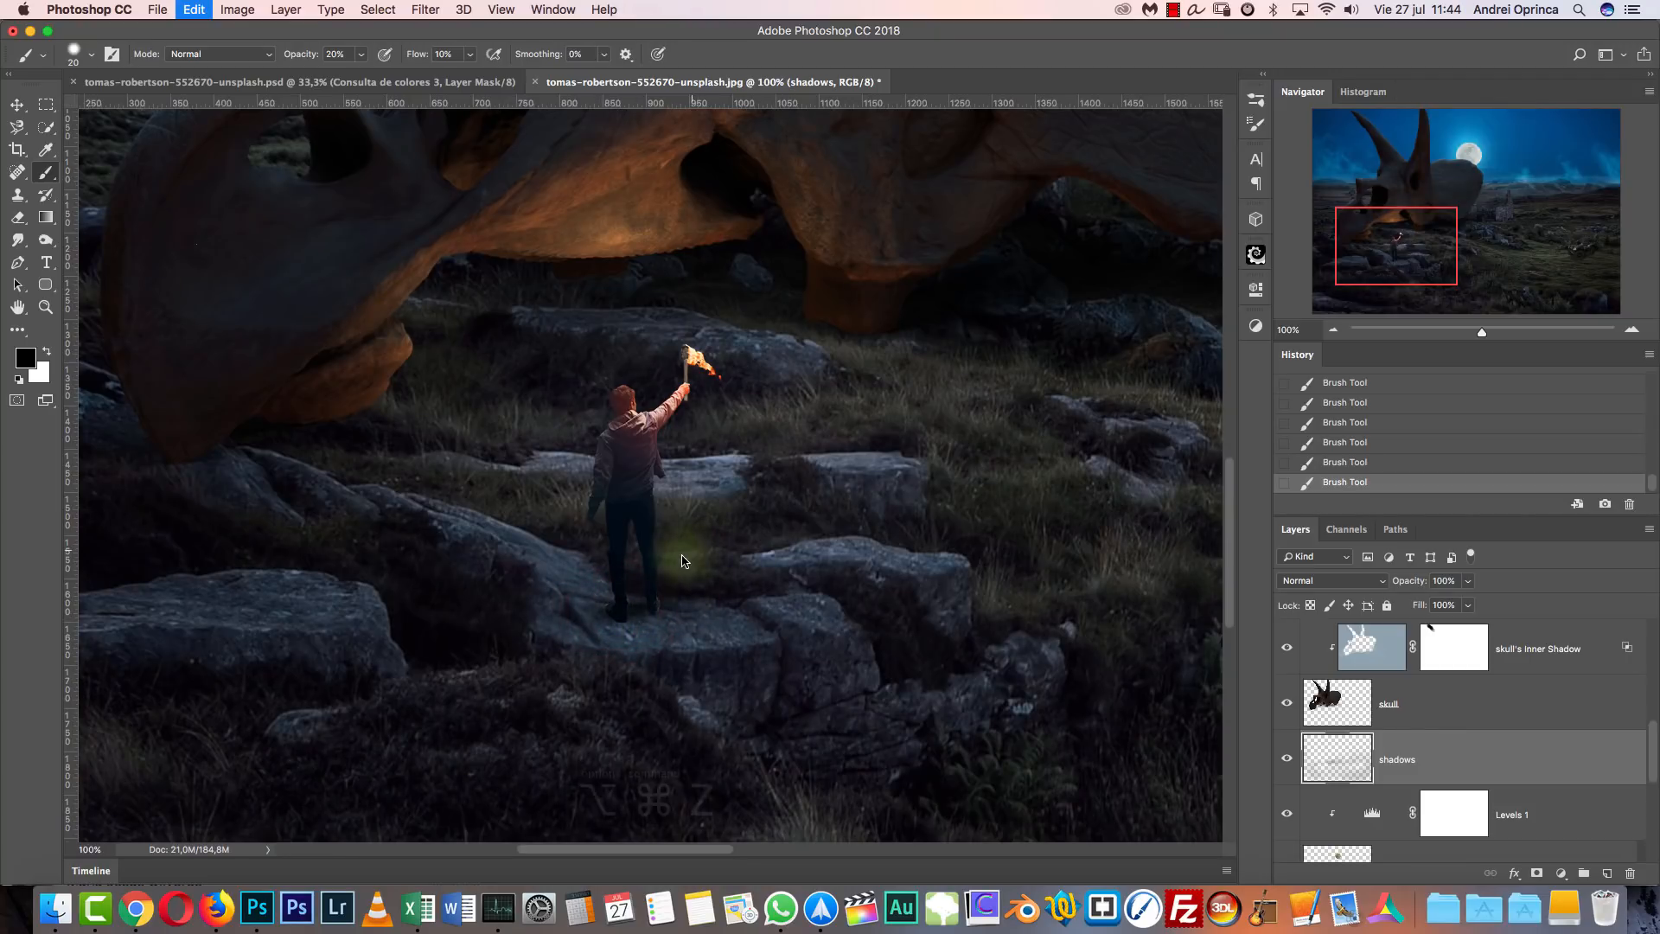
Step the recent shadow strokes backward and forward to compare the rock around the man's feet.
key(alt+super+z)
key(alt+super+z)
key(alt+super+z)
key(alt+super+z)
key(alt+super+z)
key(shift+super+z)
key(shift+super+z)
key(shift+super+z)
key(shift+super+z)
key(shift+super+z)
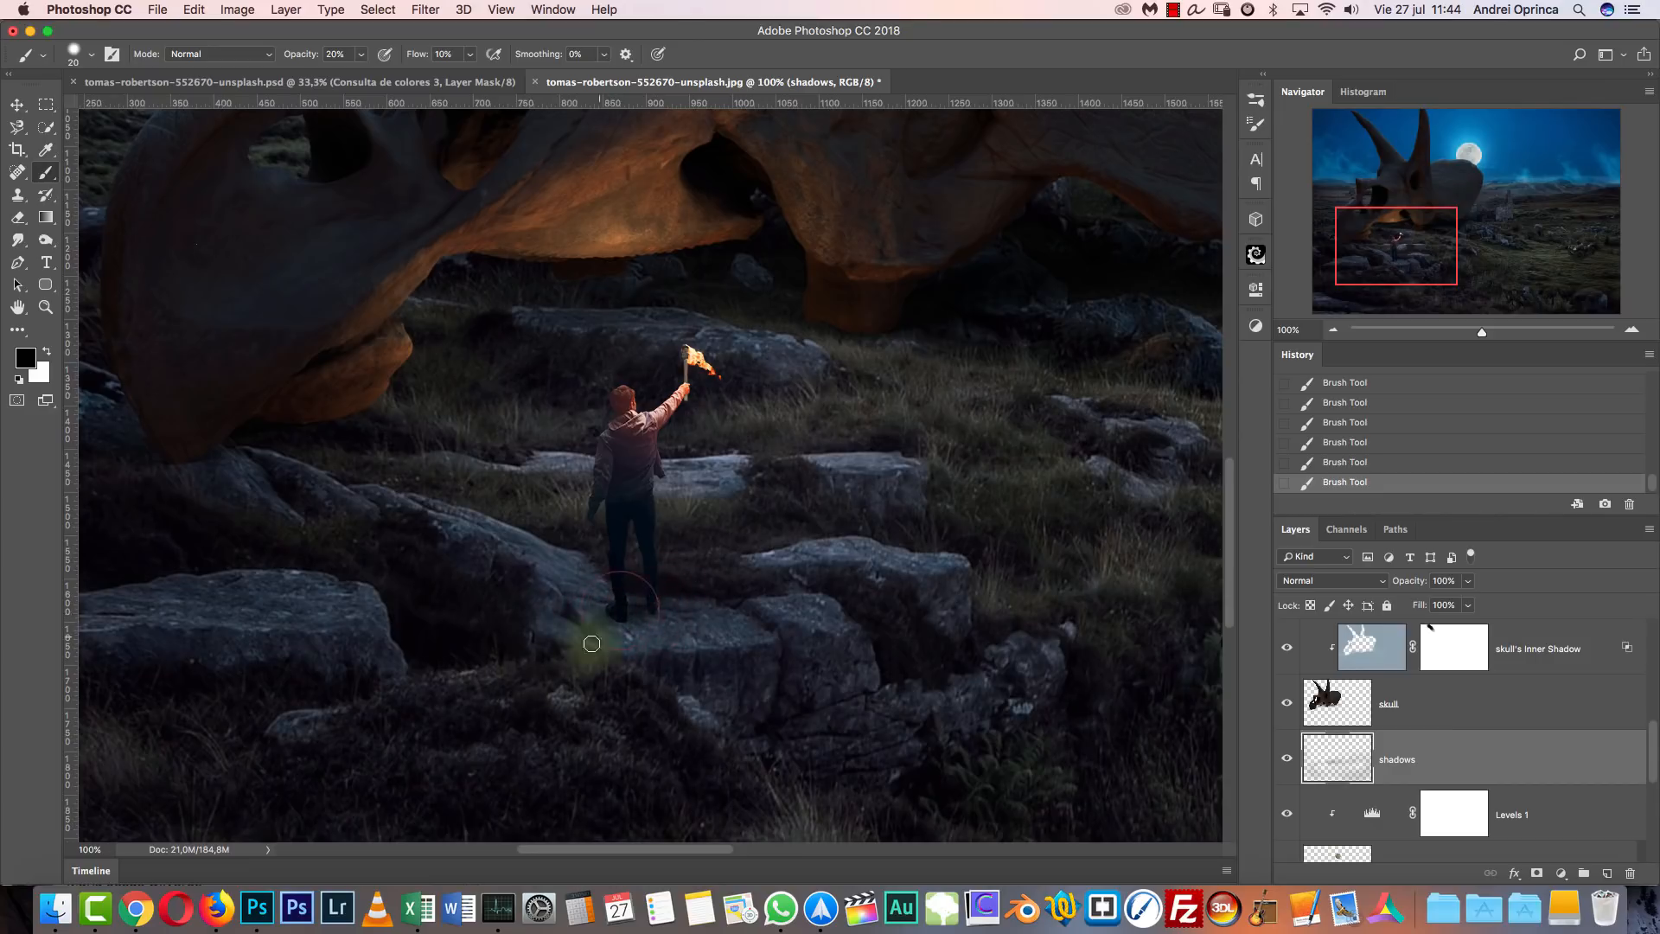
Add a layer named "light ground" above the flame layer and set its blend mode to Color Dodge.
click(1334, 329)
click(1334, 330)
click(1334, 330)
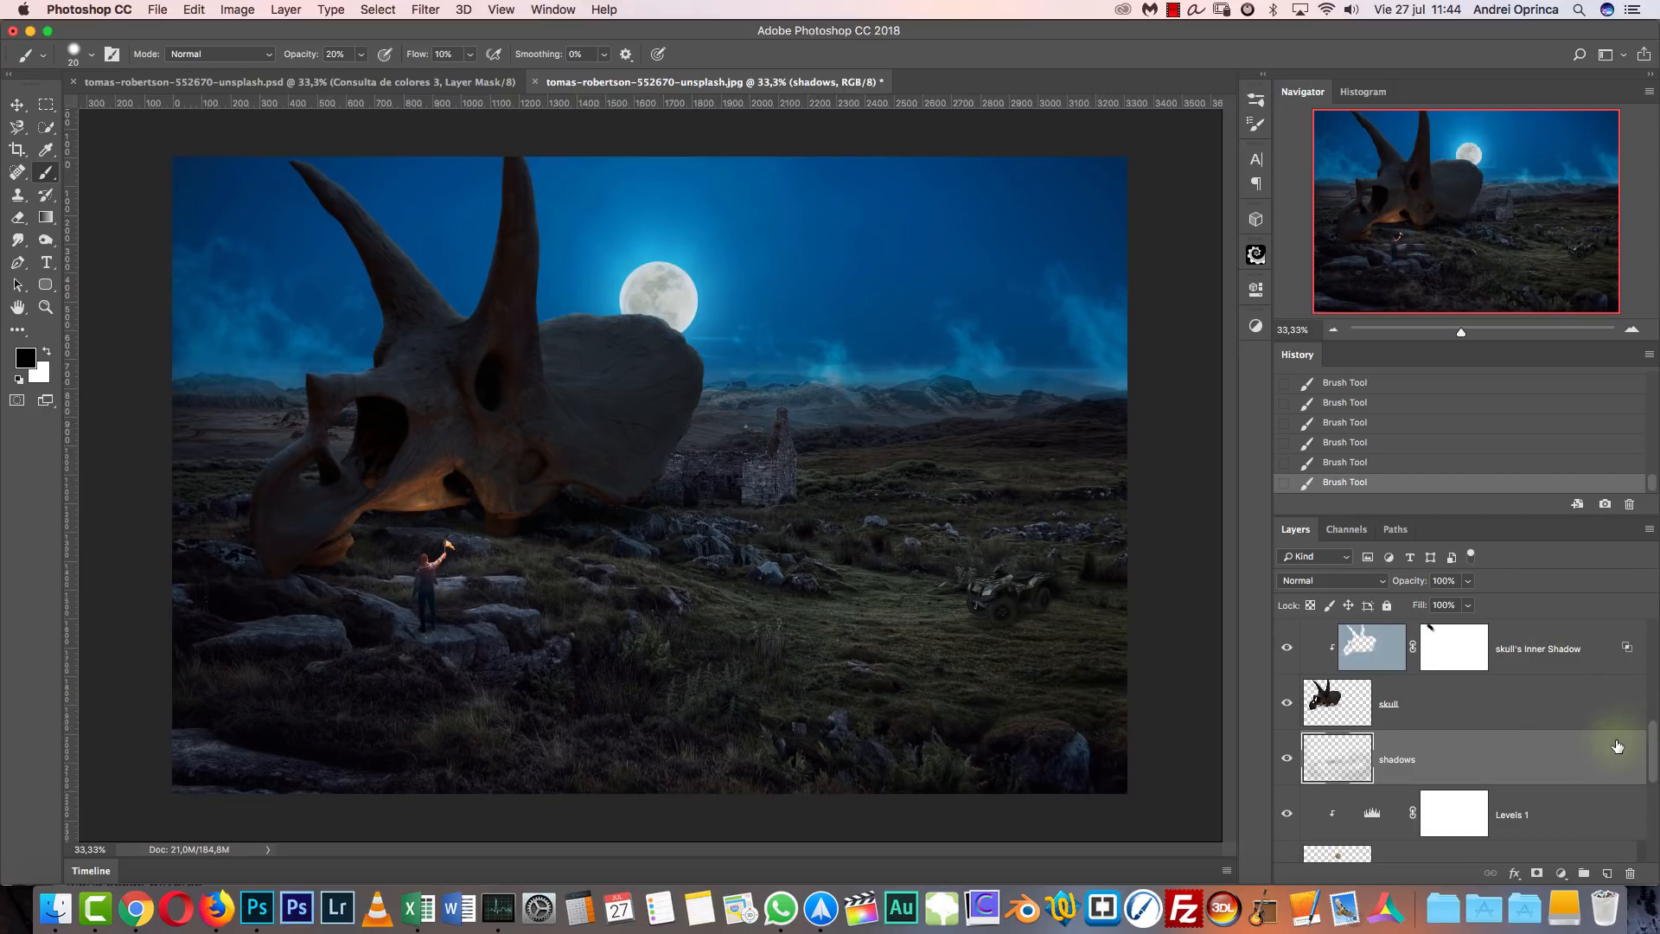
drag(1652, 742, 1646, 588)
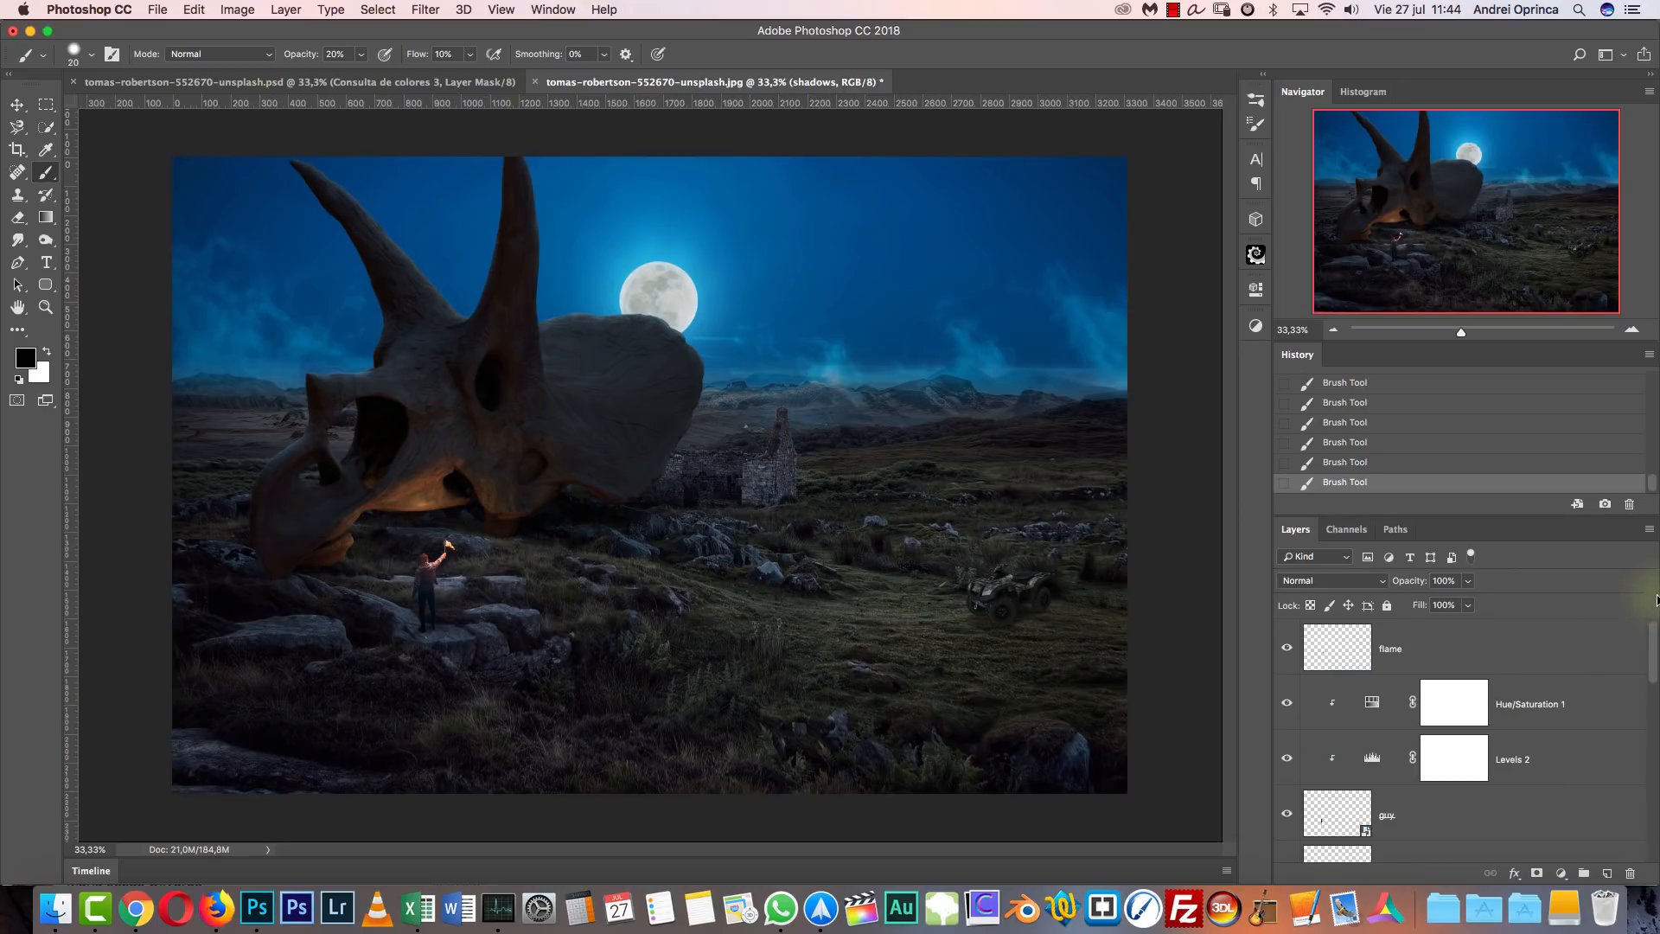
click(1472, 641)
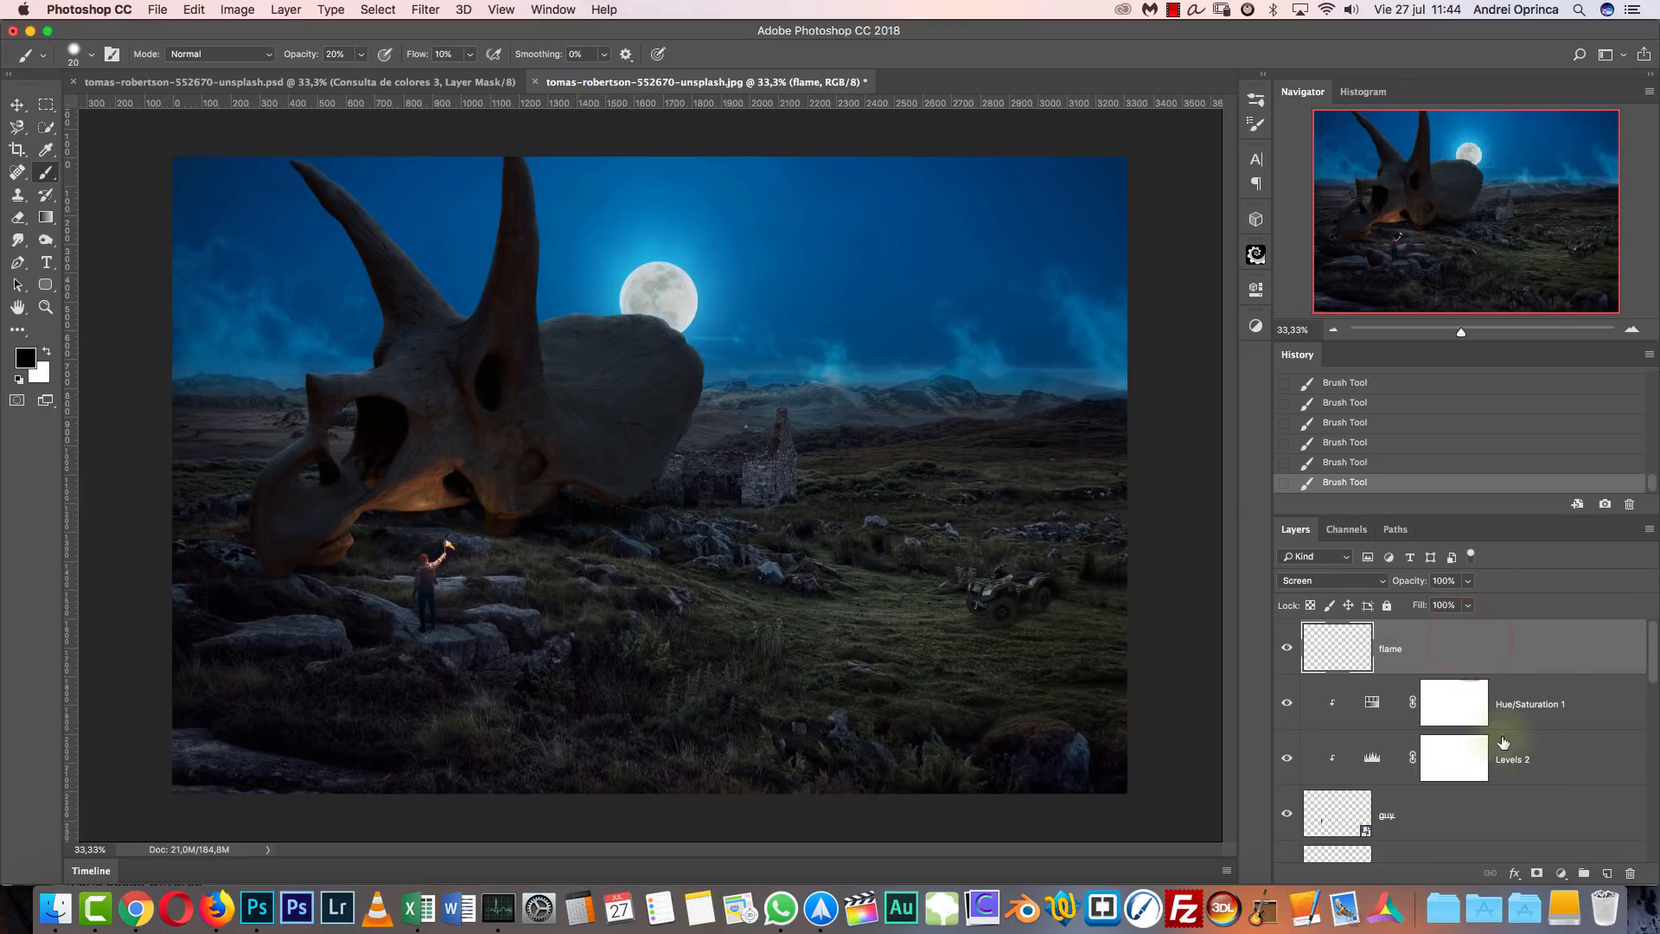
click(1605, 876)
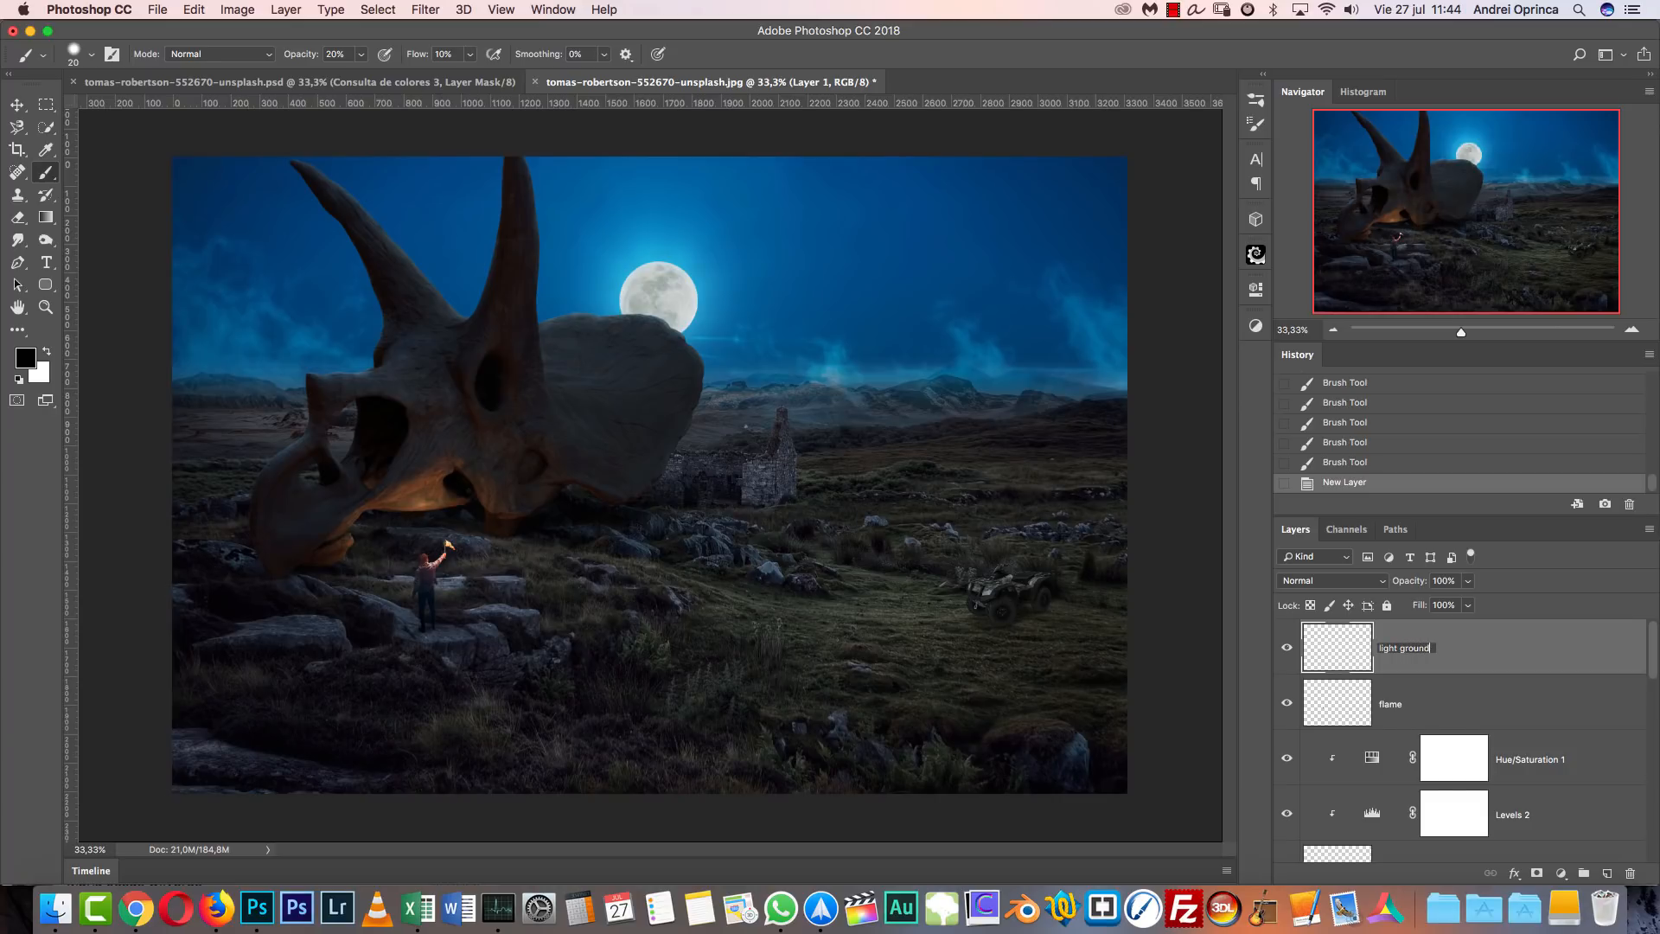
key(super+1)
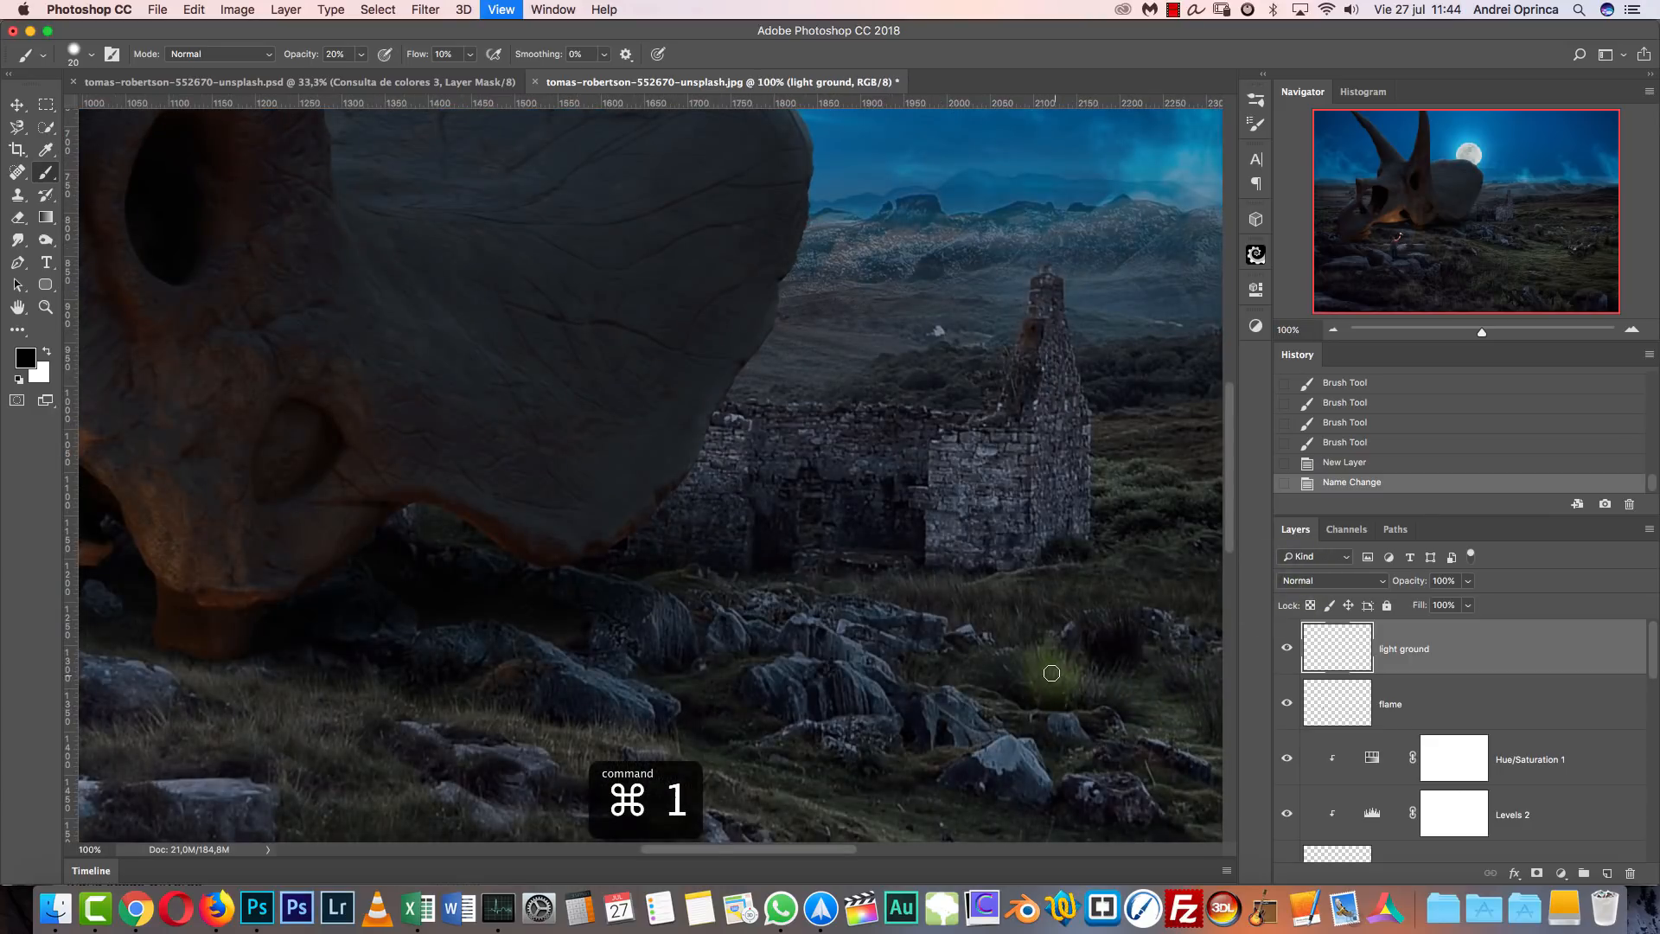
click(1341, 580)
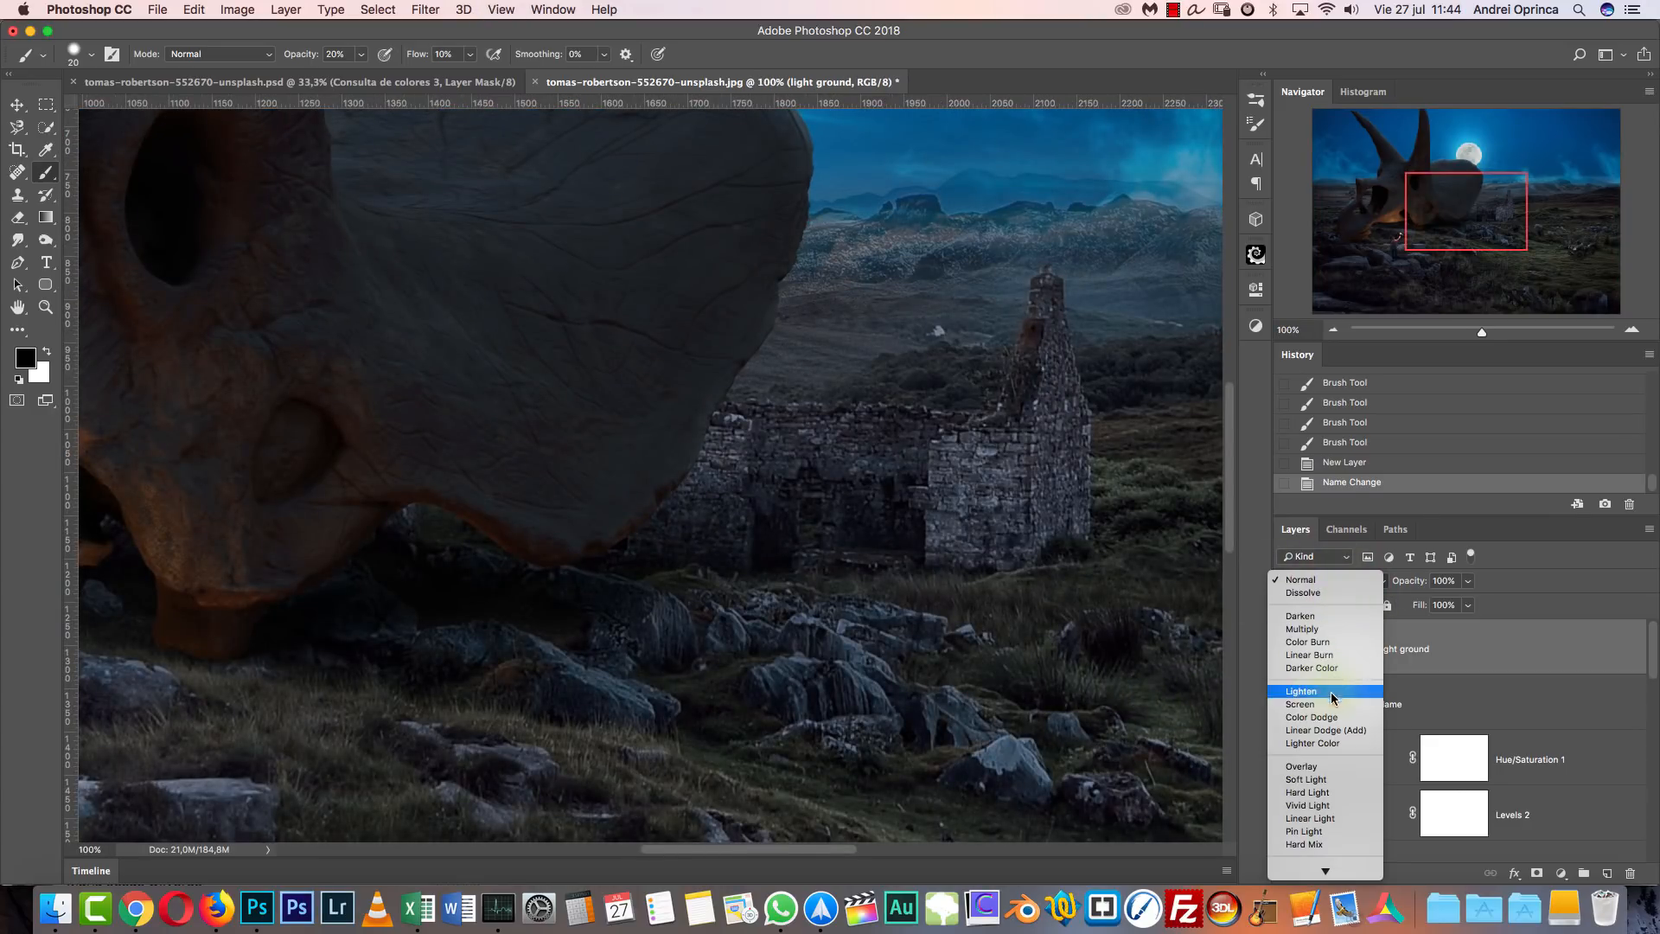
click(1321, 718)
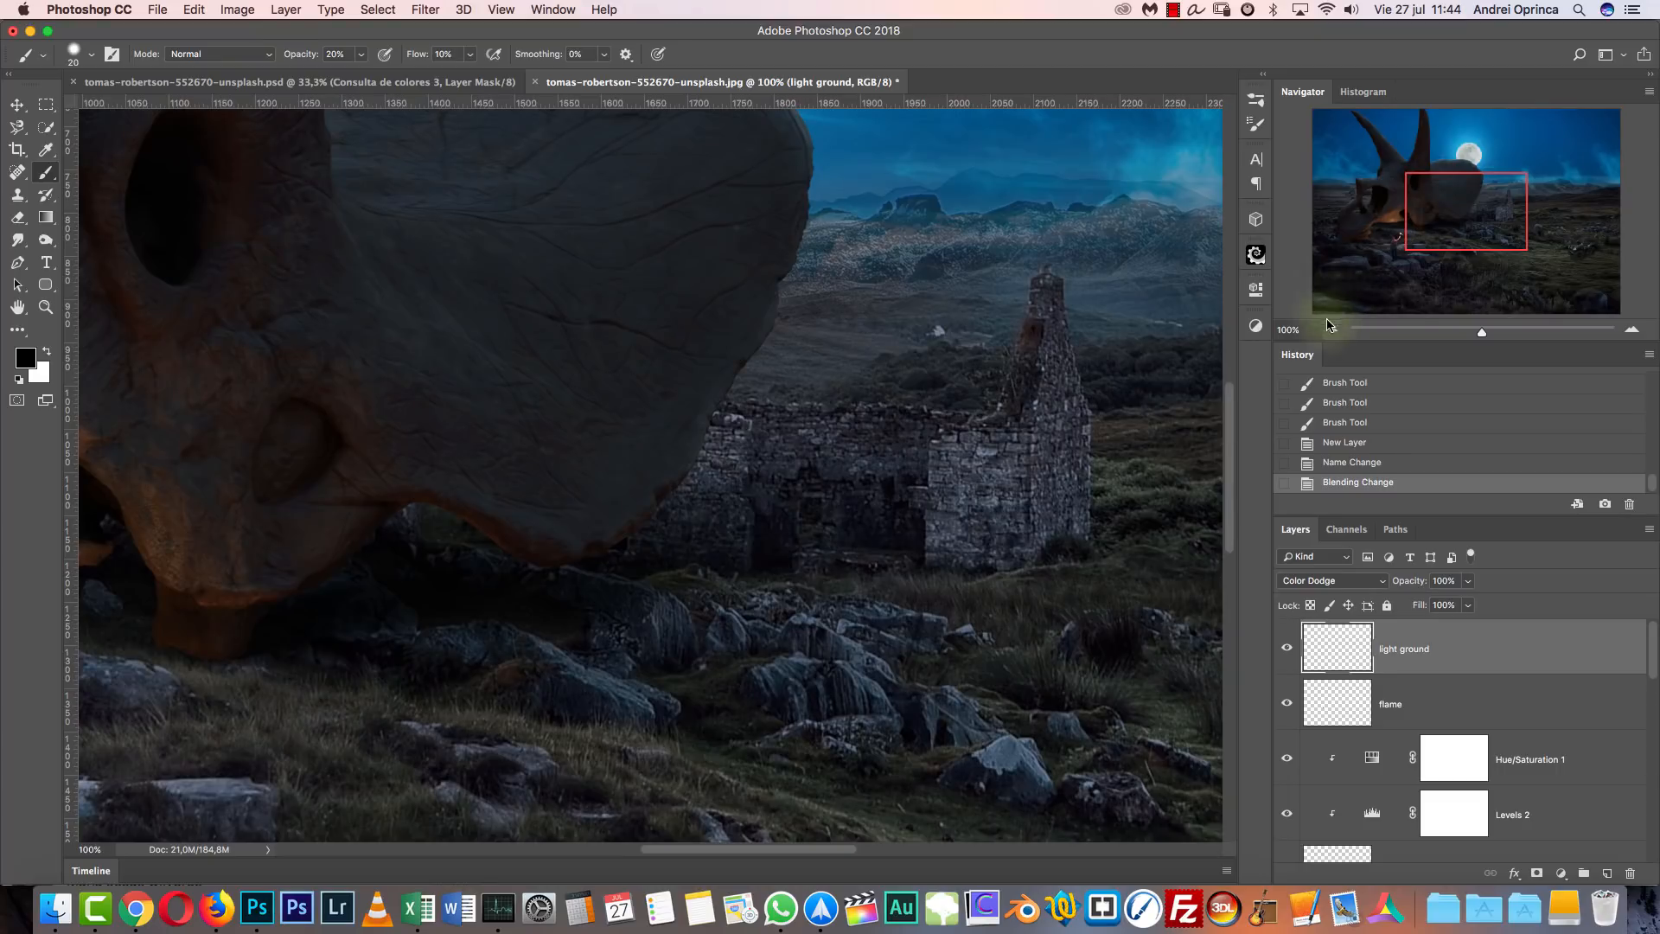
key(super+minus)
key(super+minus)
key(super+minus)
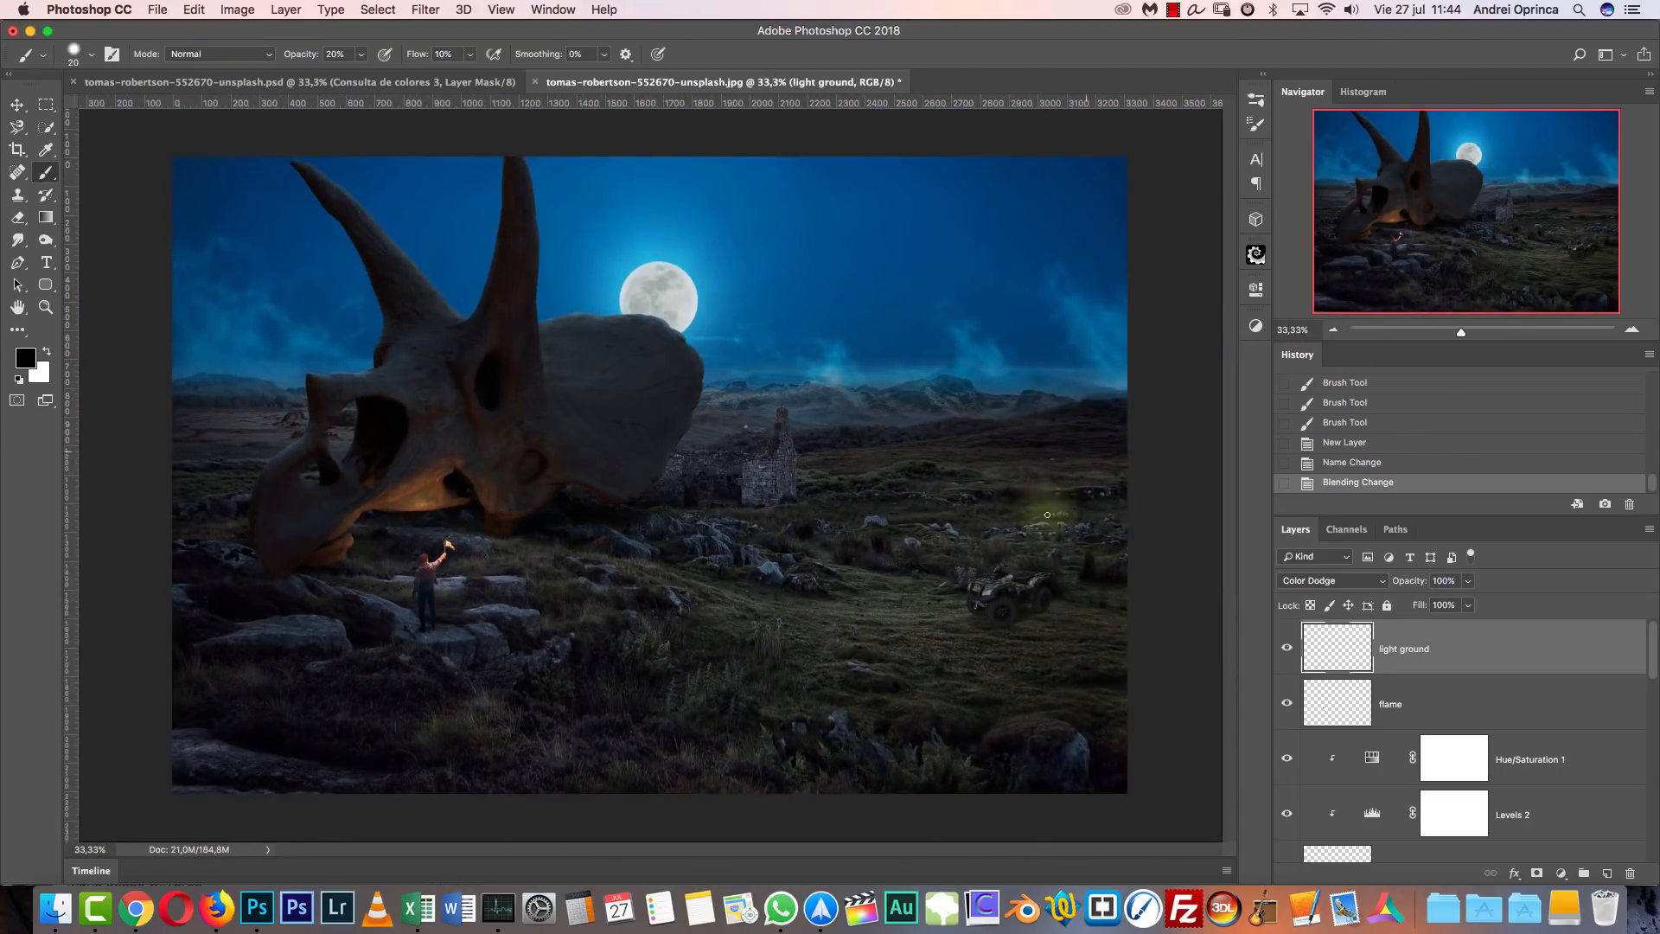
click(1336, 584)
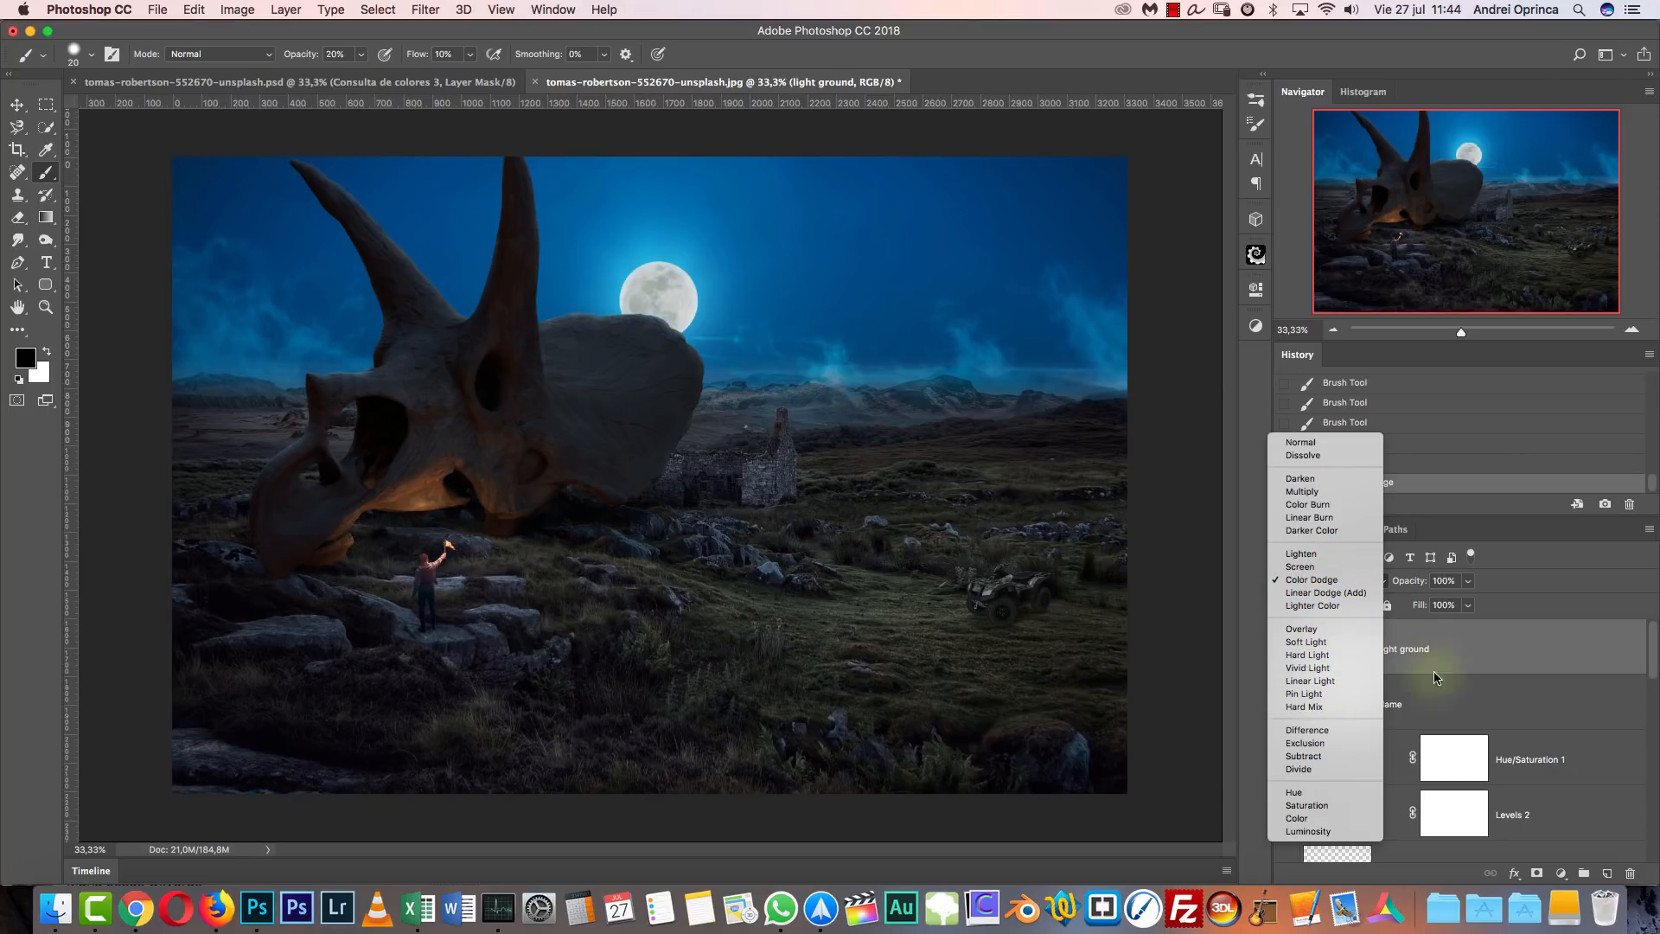
key(Escape)
Set up a 45 px brush at 100% opacity and 100% flow with the brown foreground colour #8b6642.
key(super+1)
drag(474, 691, 1179, 375)
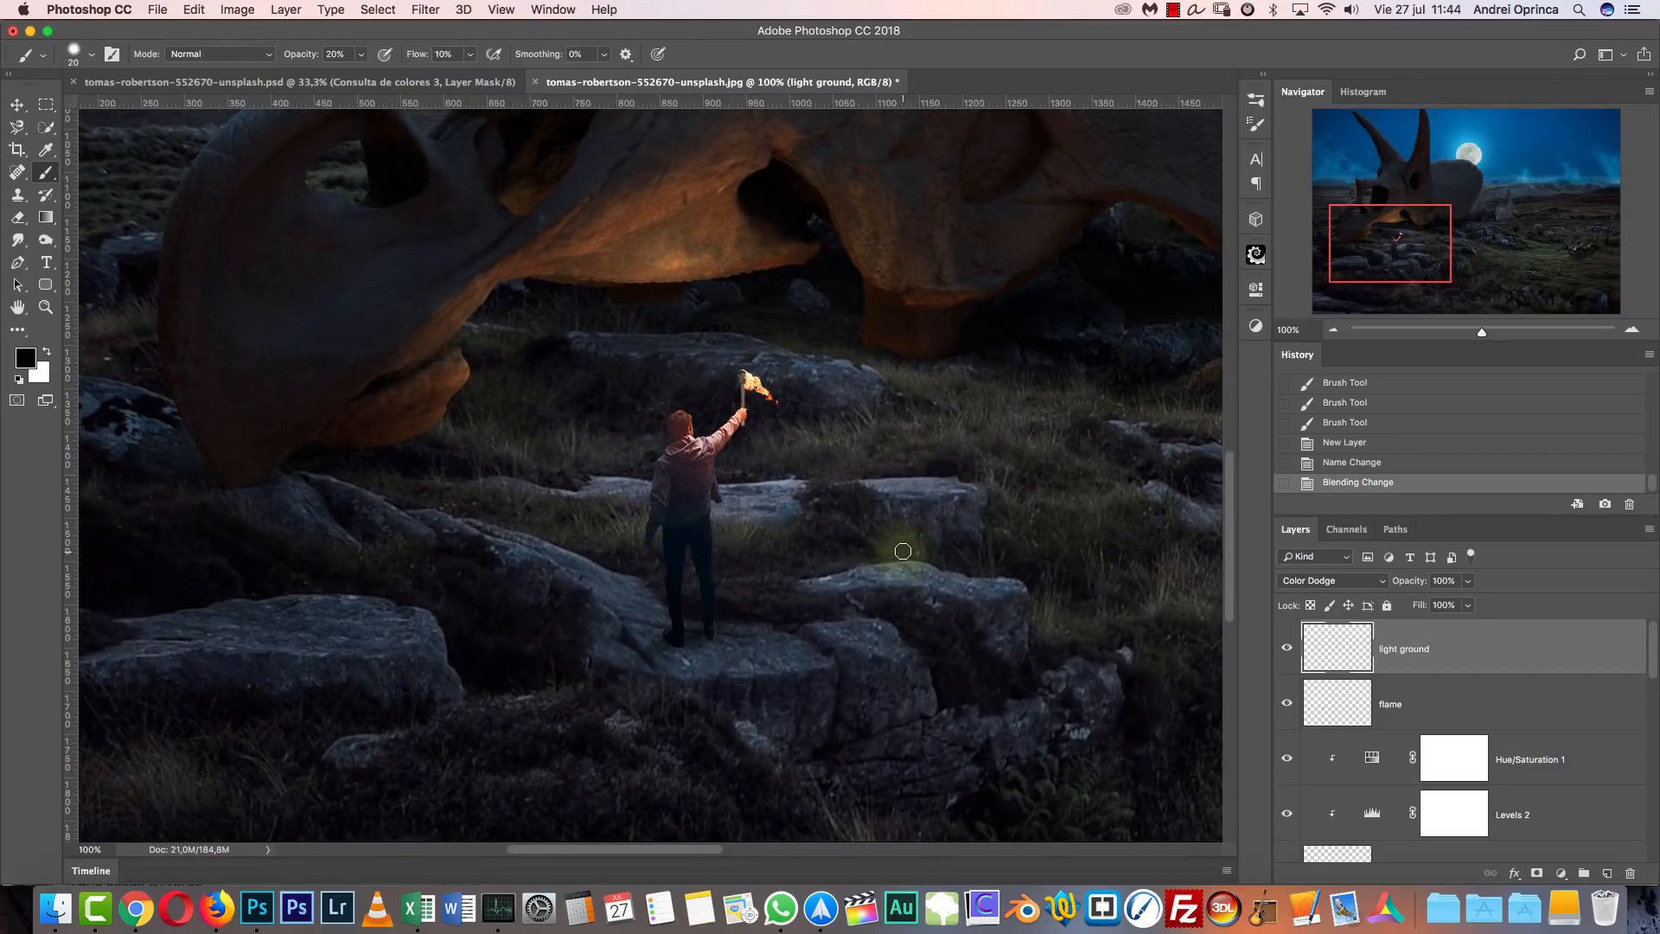
key(bracketright)
key(bracketright)
key(bracketright)
key(bracketright)
key(bracketright)
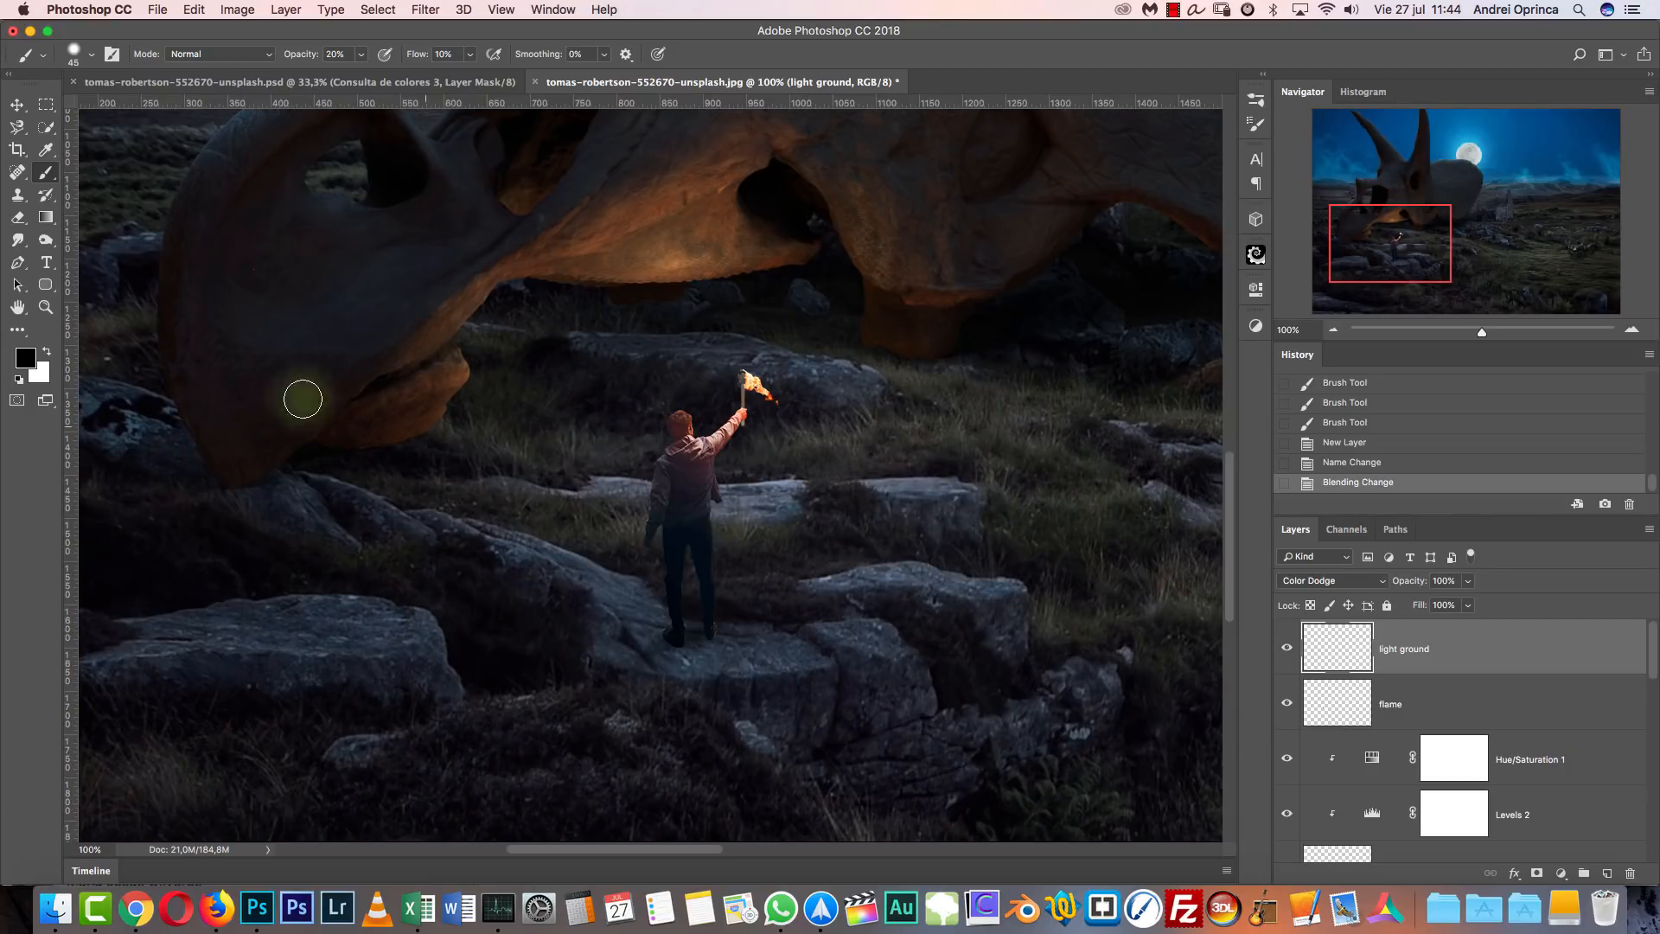
click(25, 358)
mouse_move(1306, 395)
mouse_down()
mouse_move(1278, 374)
mouse_move(1297, 350)
mouse_up()
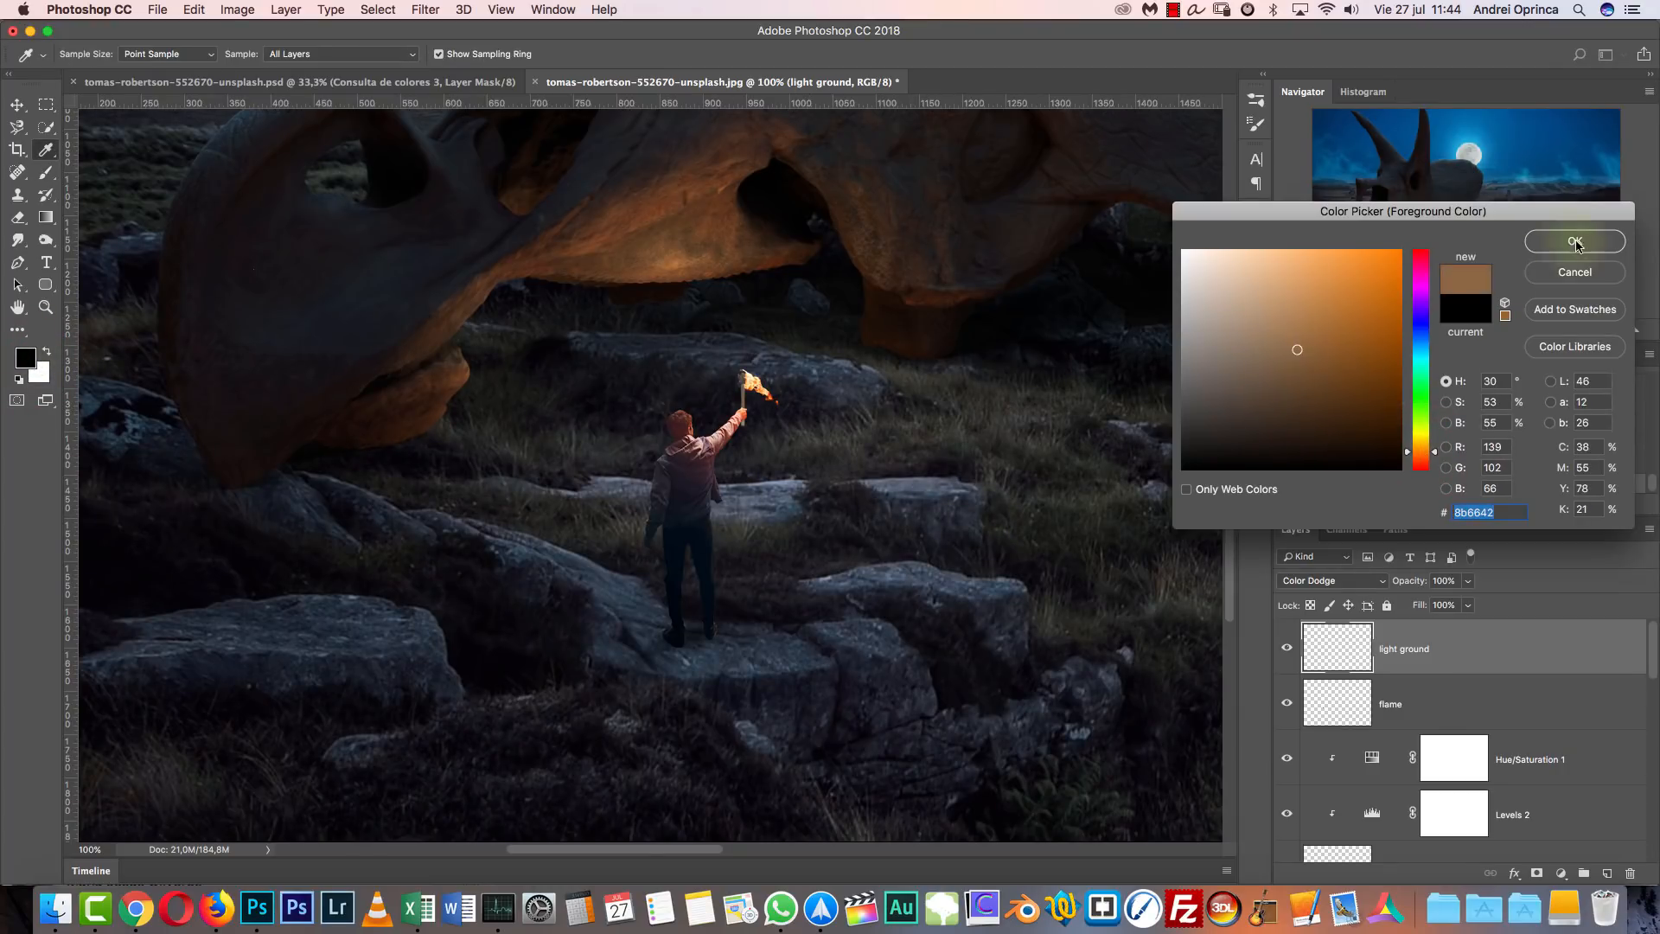
click(1564, 243)
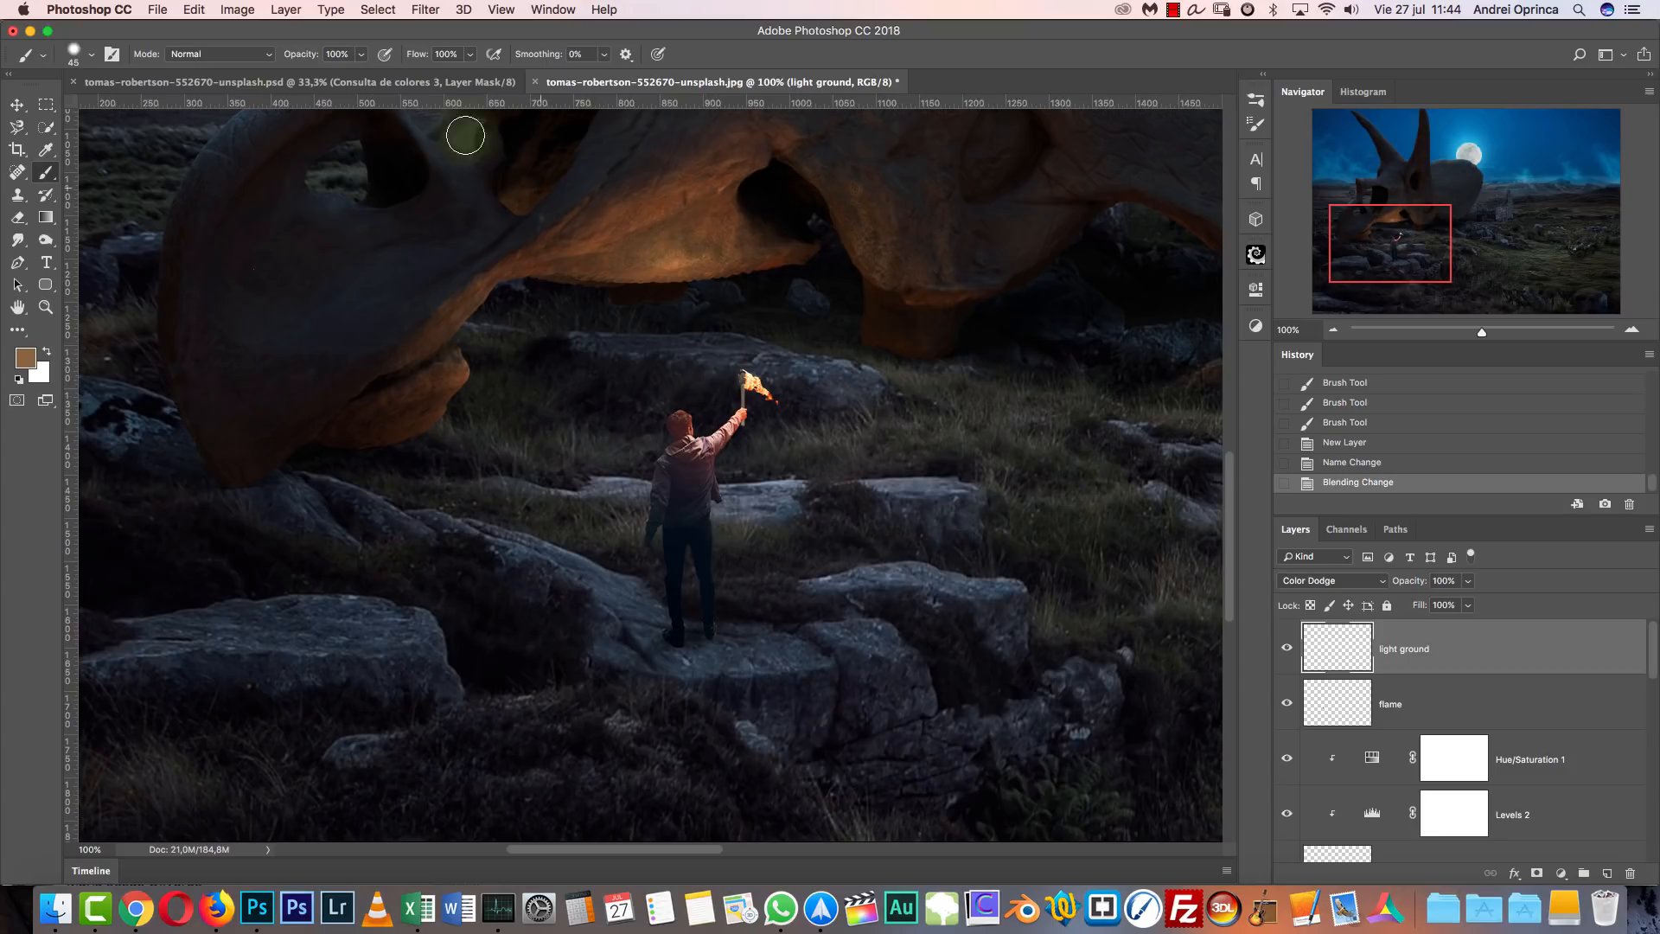
Enable Transfer for the brush with opacity controlled by Pen Pressure, and set the spacing to 9%.
click(1259, 126)
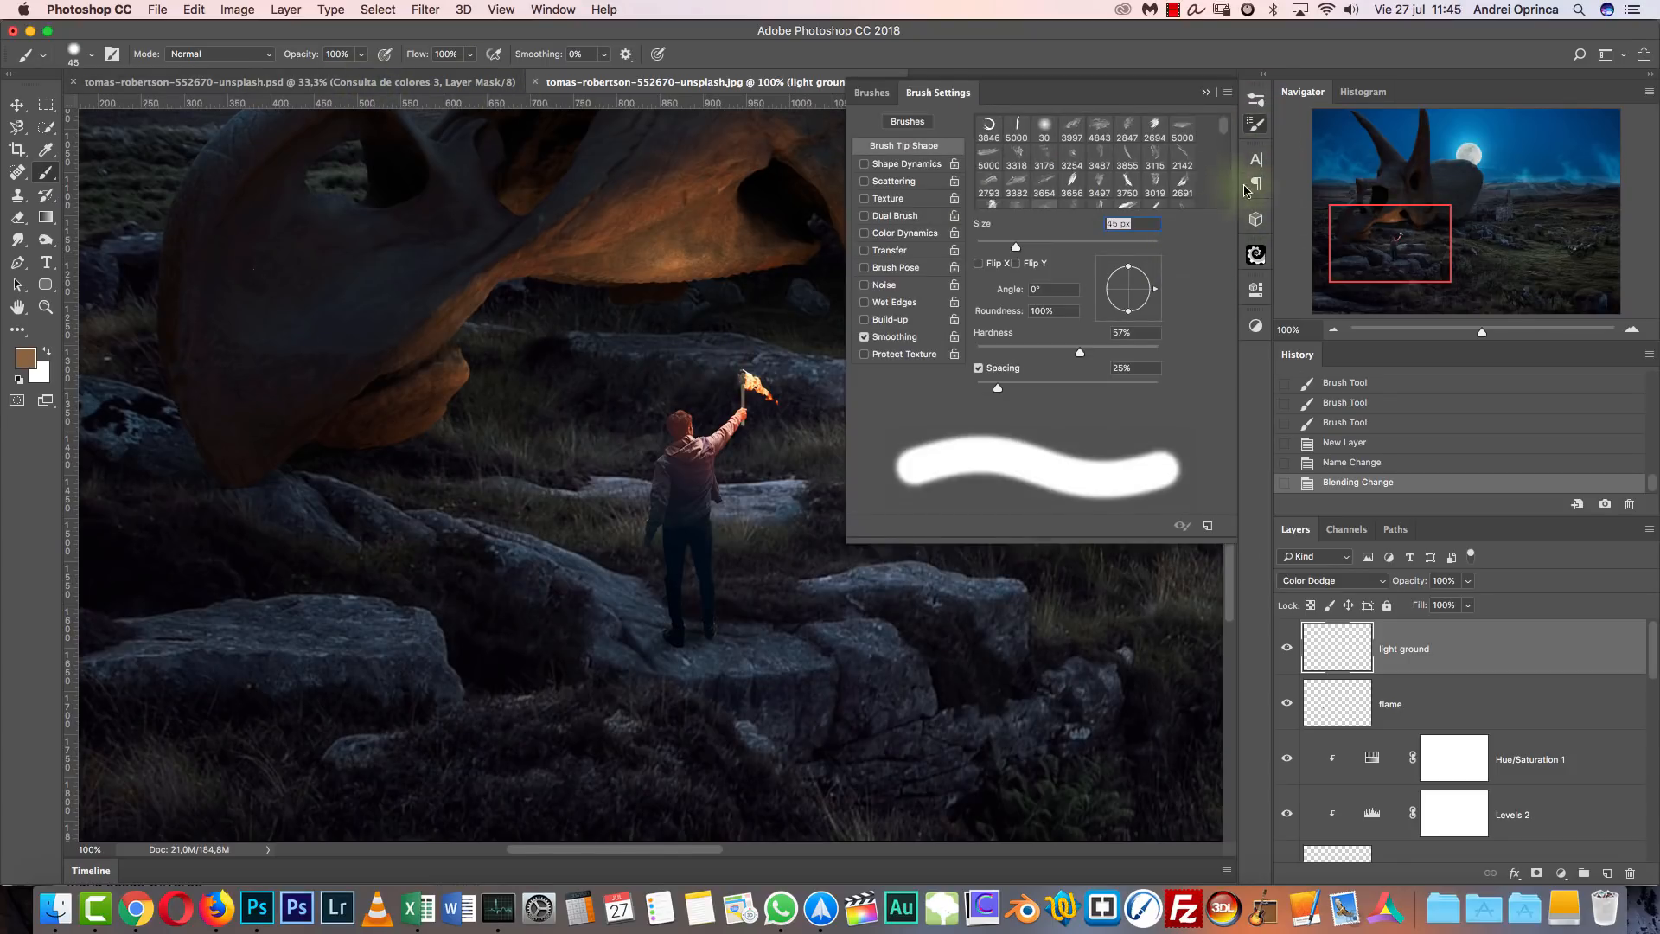
click(887, 253)
click(1055, 163)
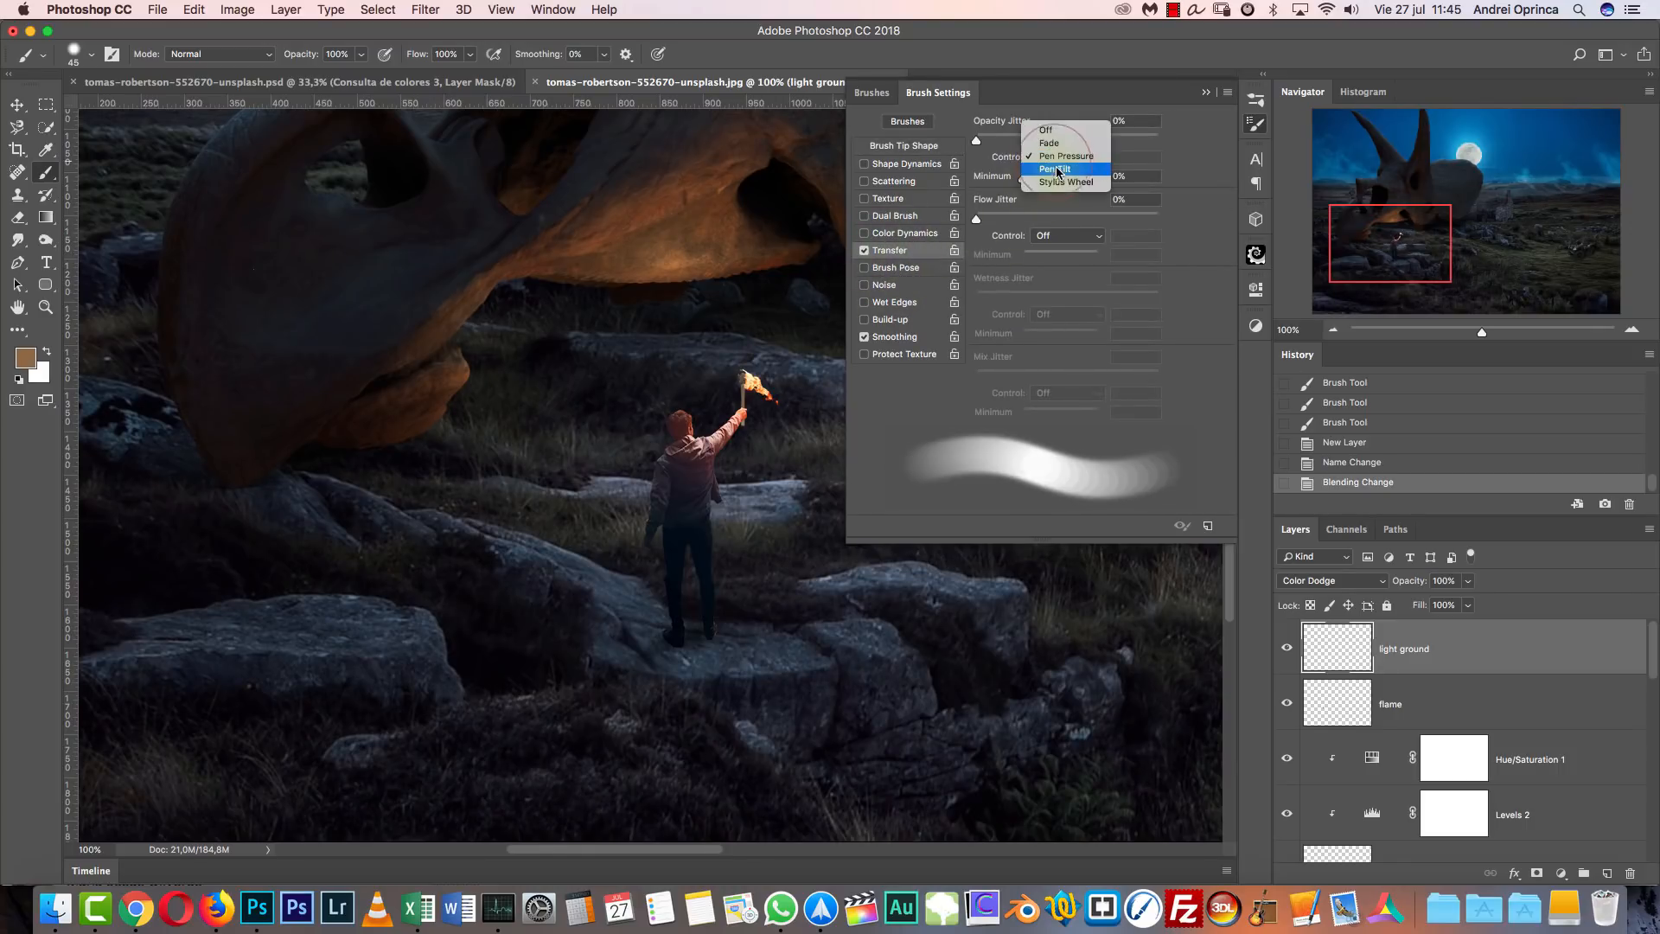
click(1062, 156)
click(904, 145)
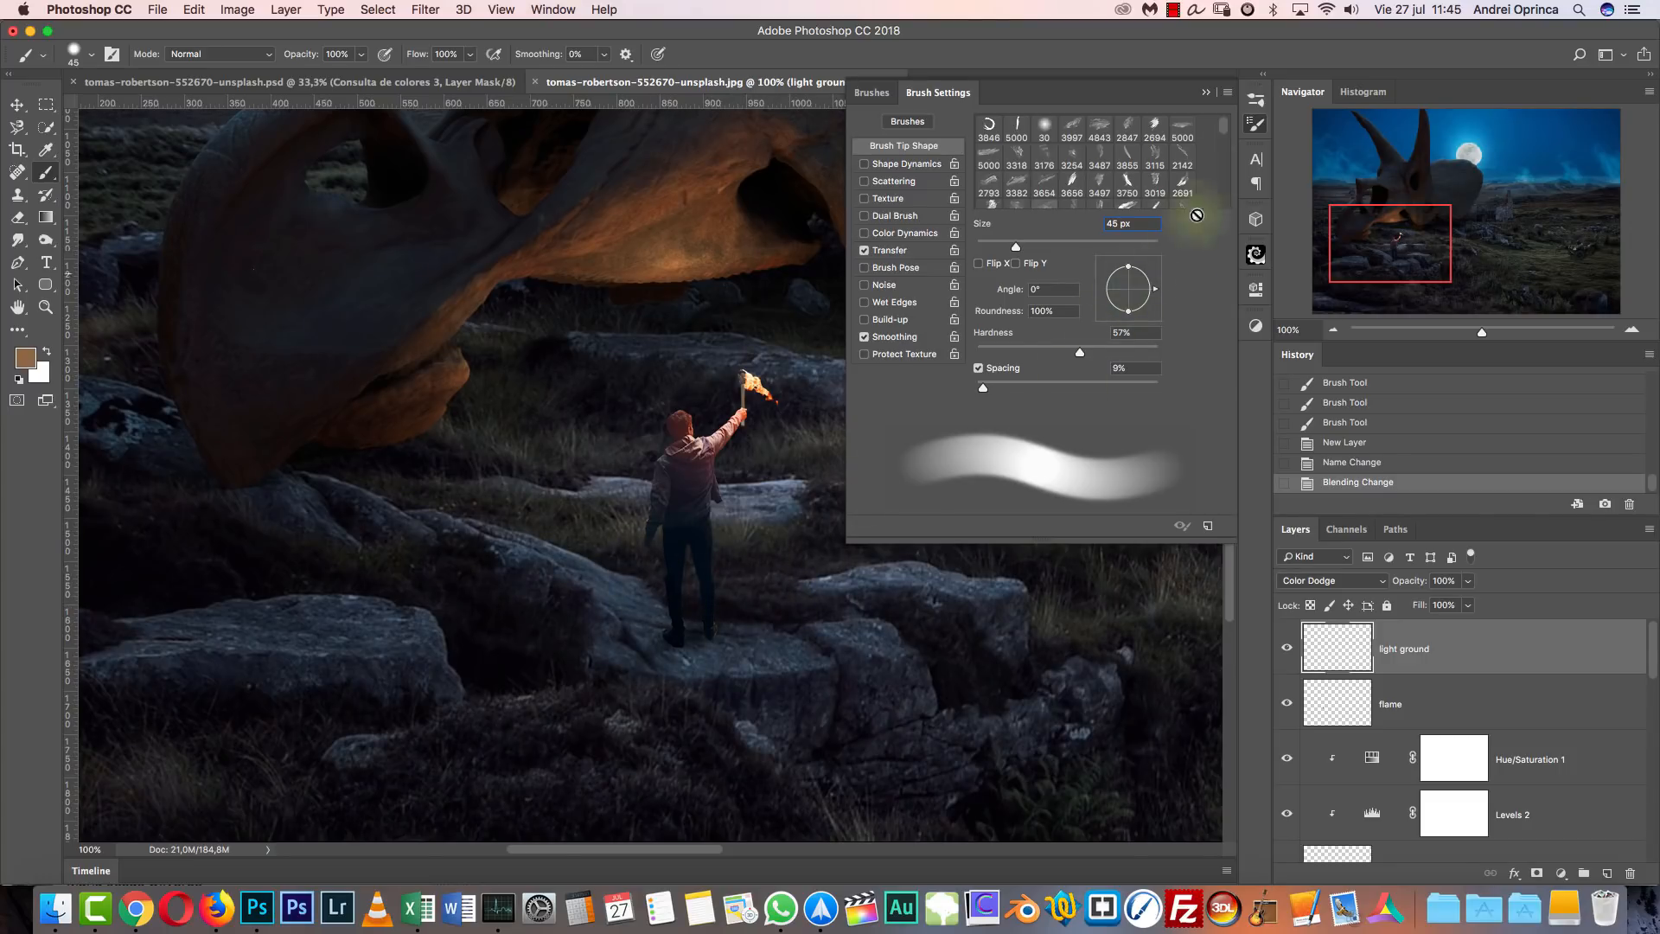
click(1207, 94)
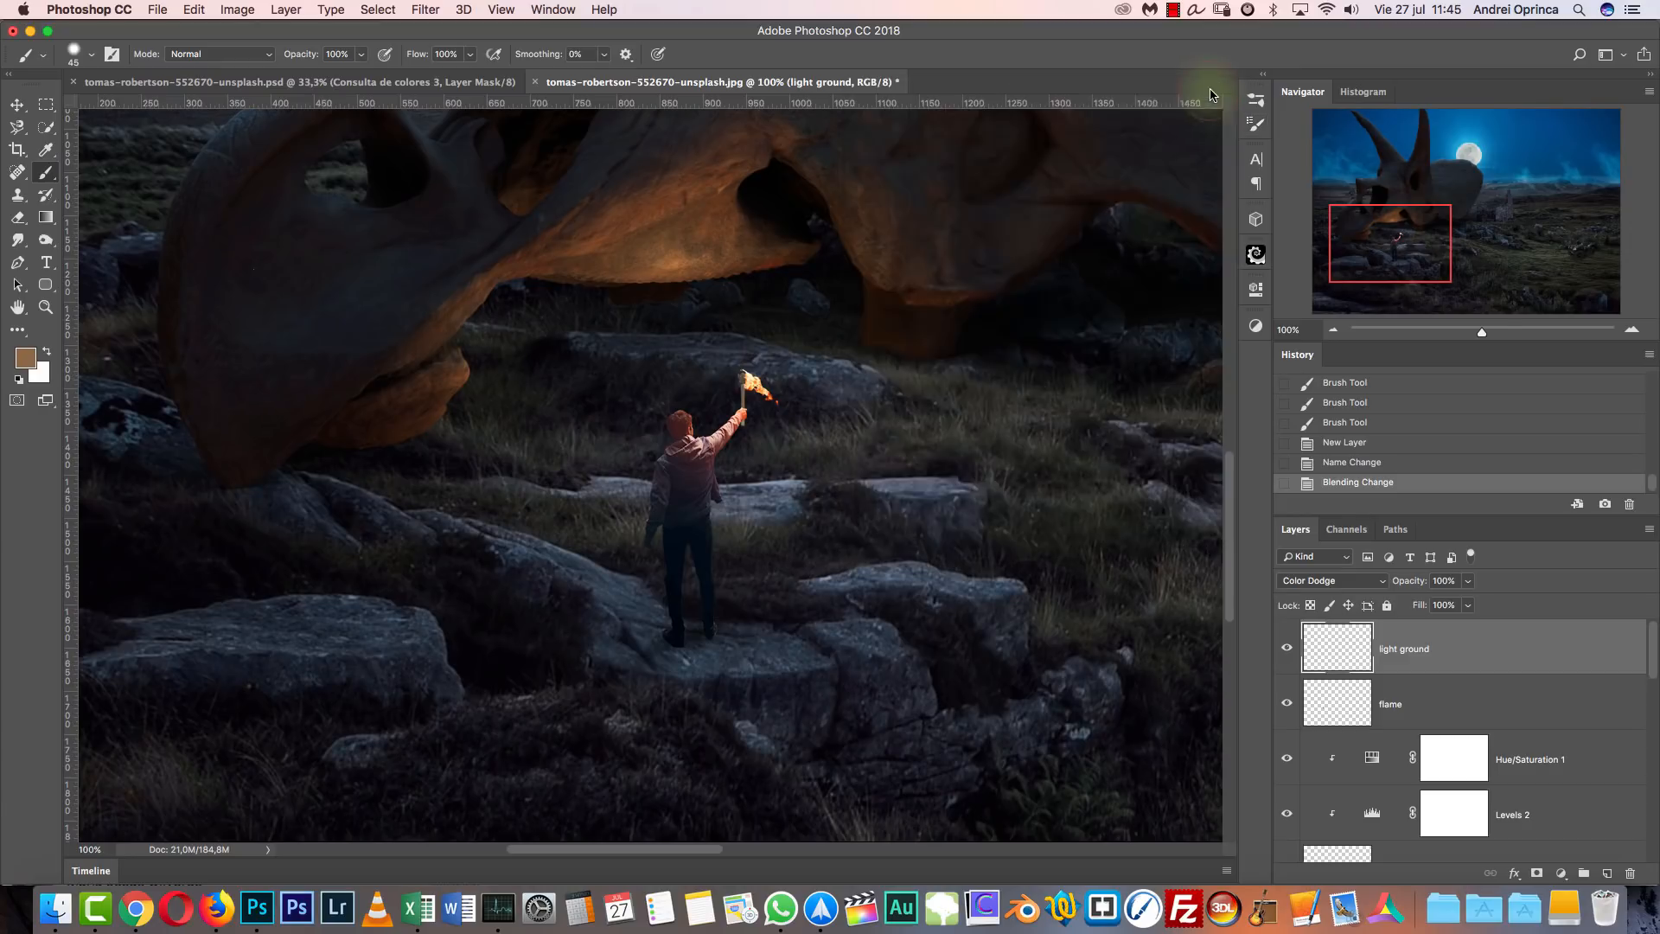
click(362, 54)
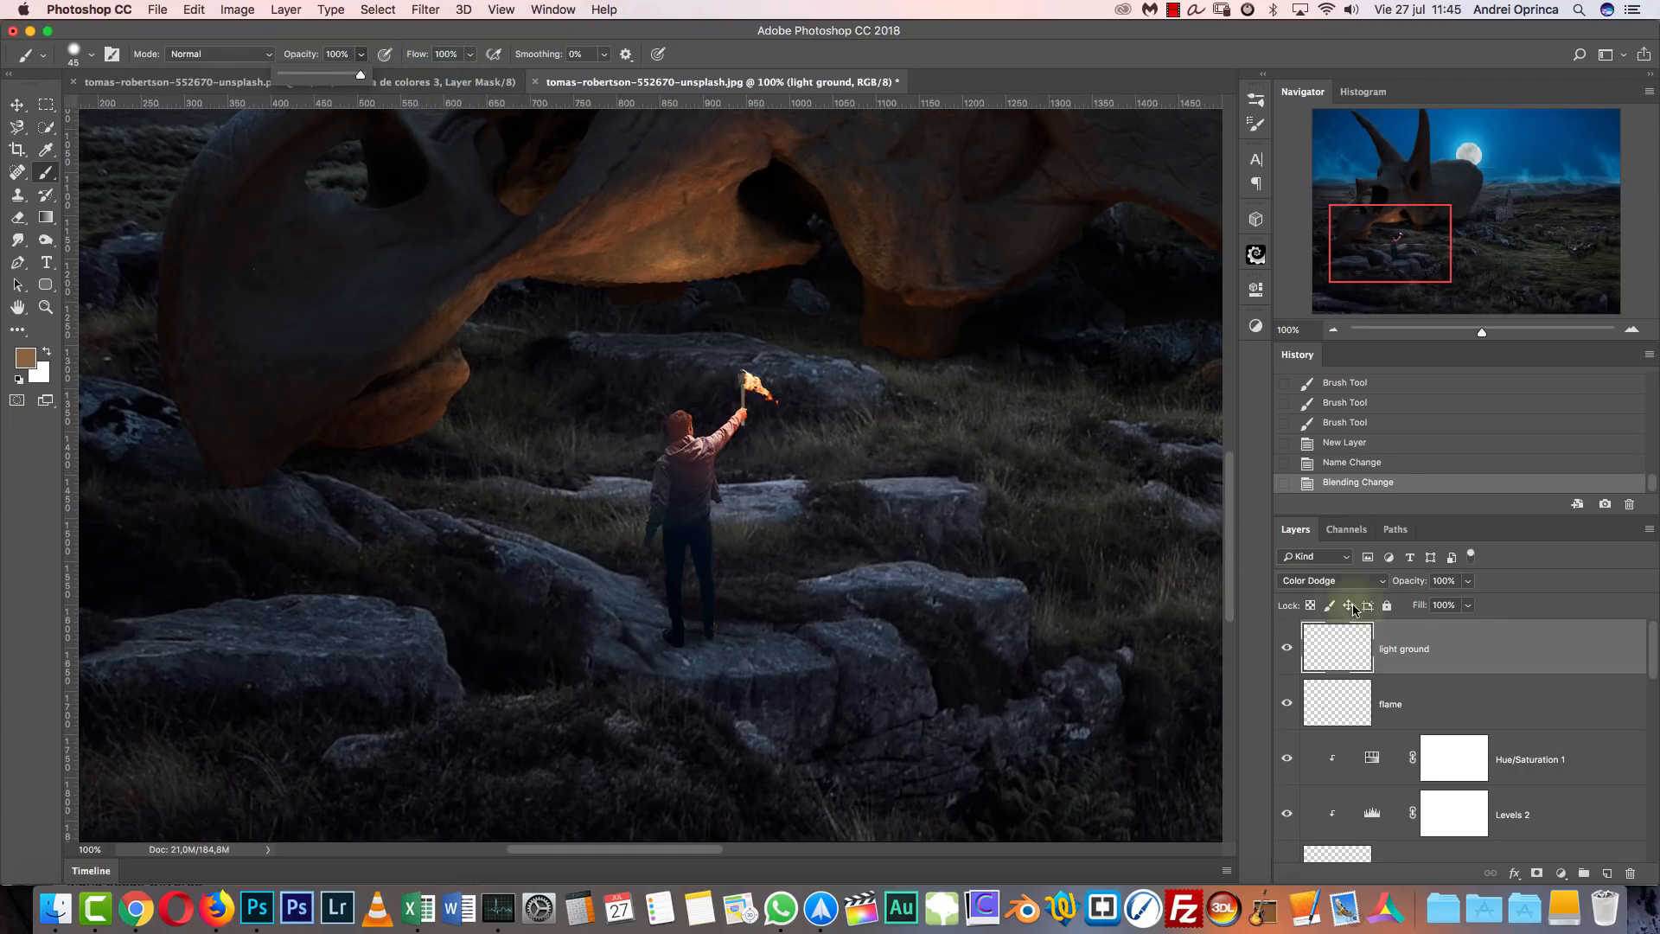
click(1444, 634)
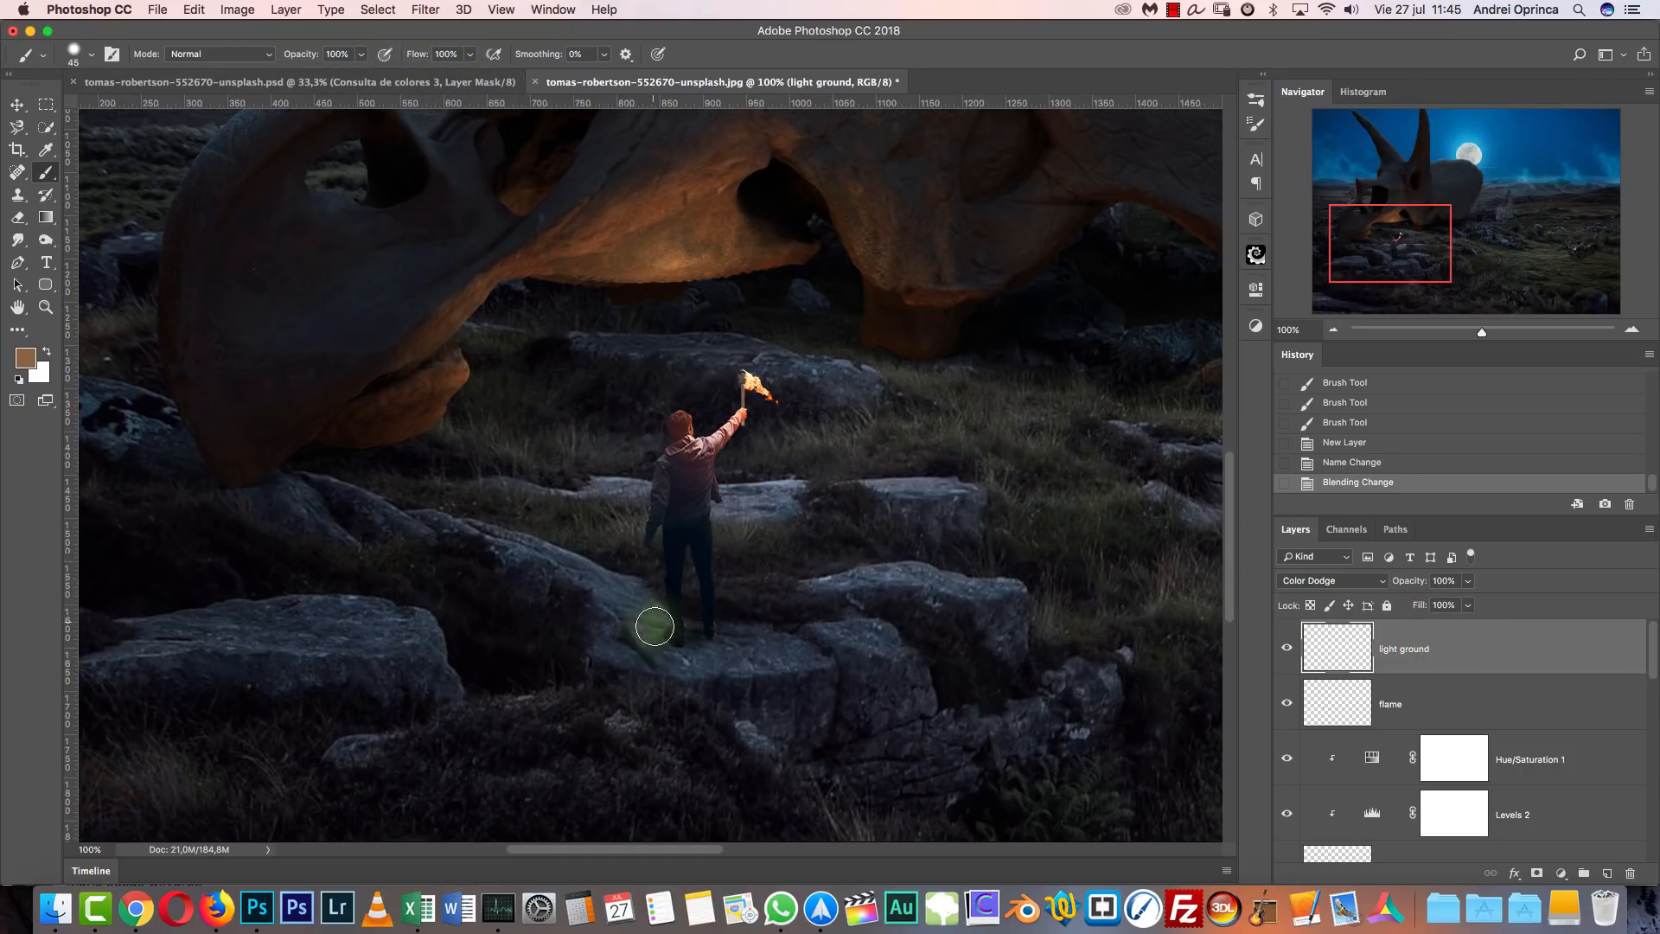
Set the foreground colour to #a06e3d, try light strokes on the rock beside the man's feet, and undo them.
click(29, 360)
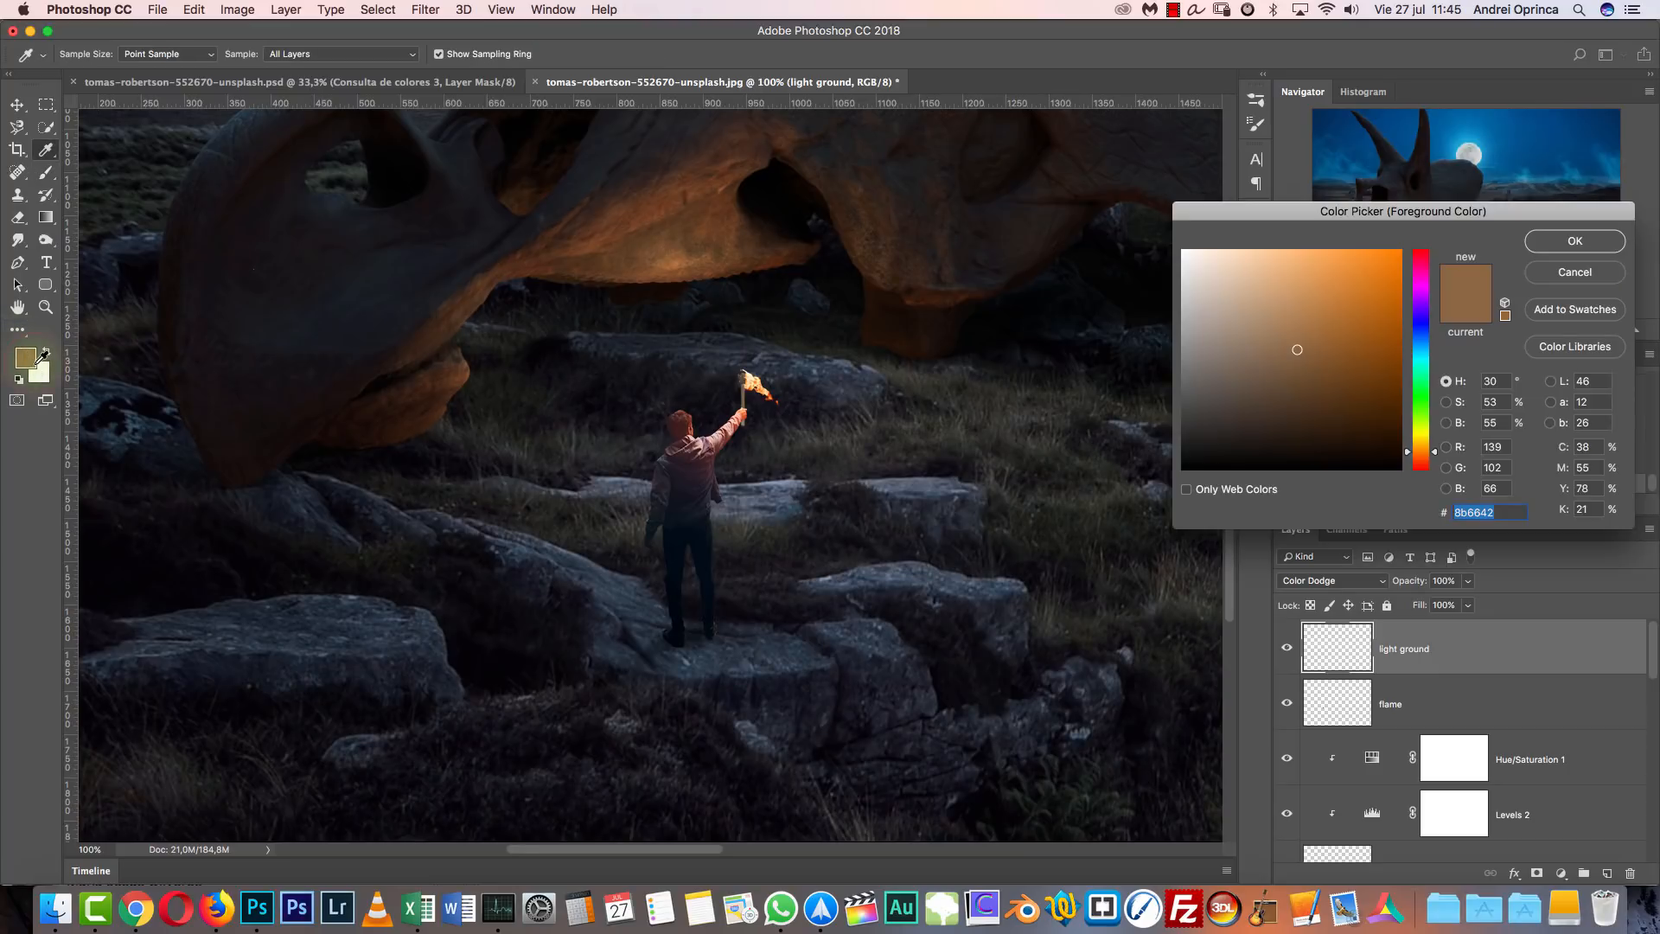
click(1318, 331)
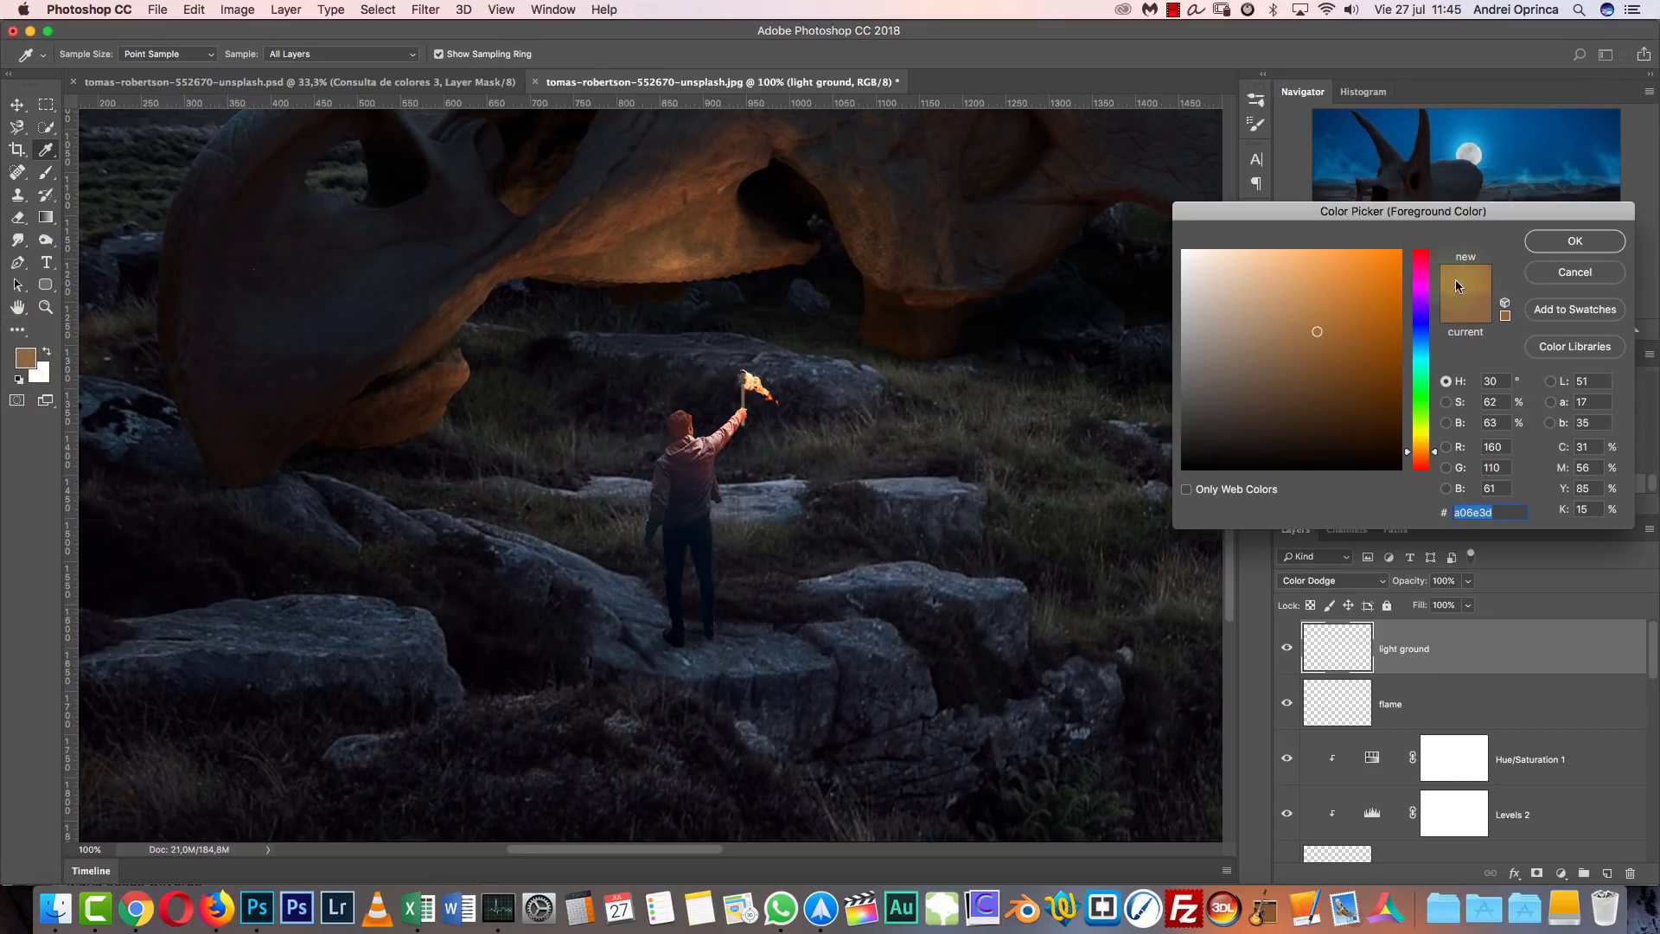
click(1575, 241)
drag(631, 578, 689, 622)
drag(615, 587, 683, 641)
key(alt+super+z)
key(alt+super+z)
key(alt+super+z)
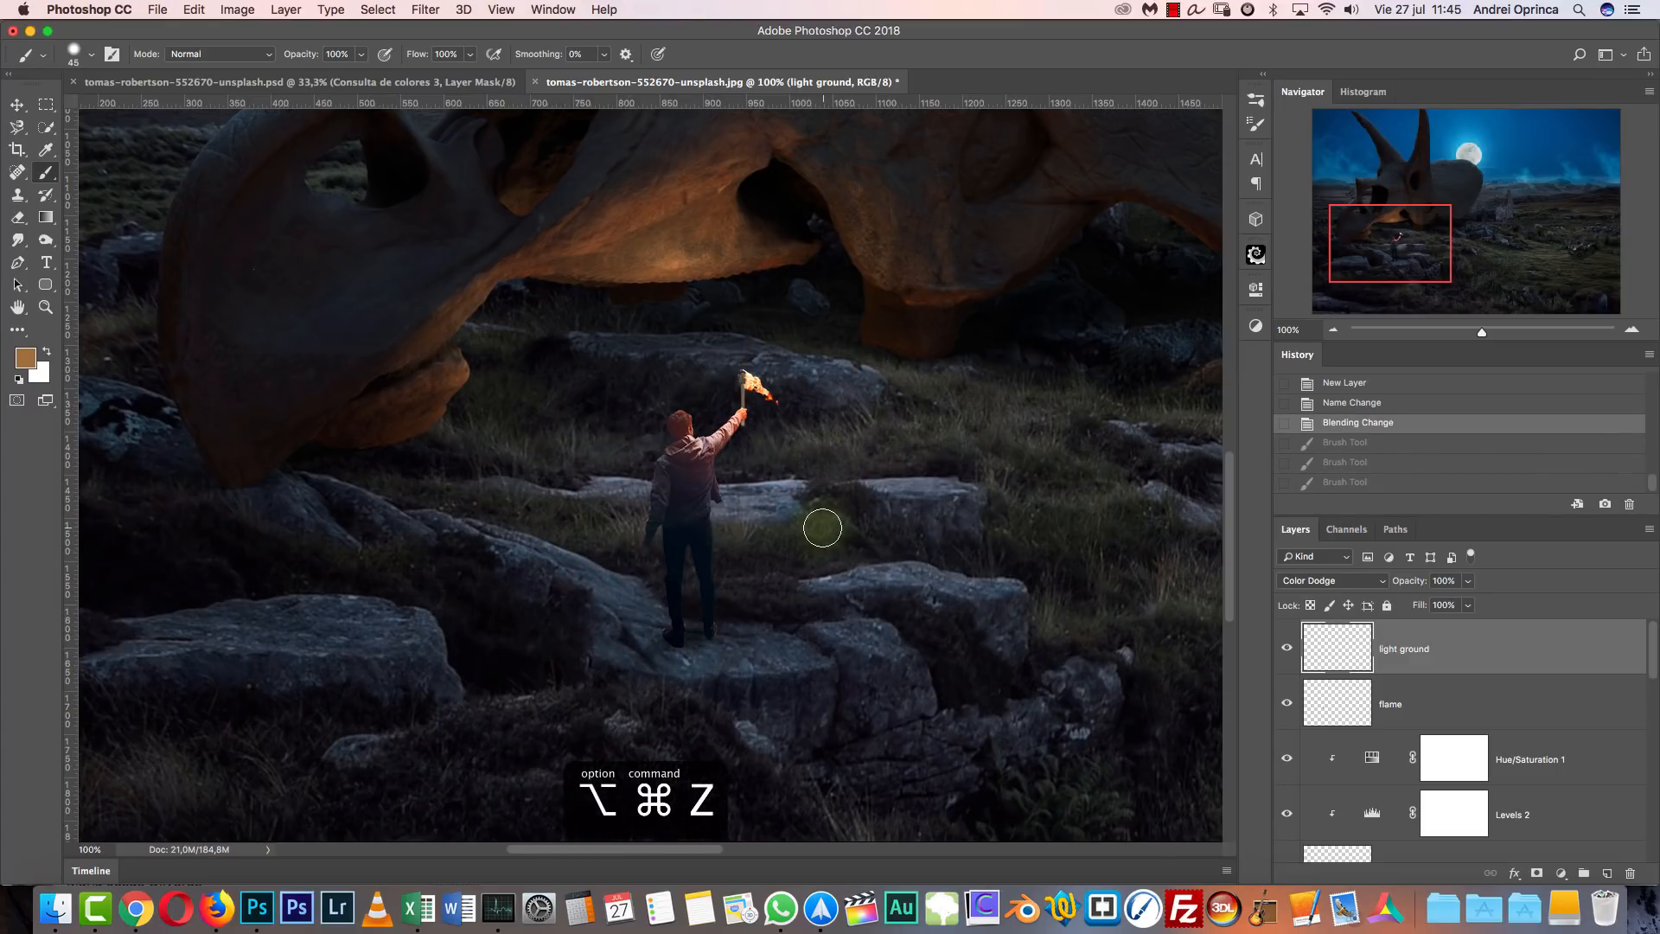
Set the brush hardness to 0%, test soft light strokes on the rock under the man, and undo the strokes.
right_click(1051, 460)
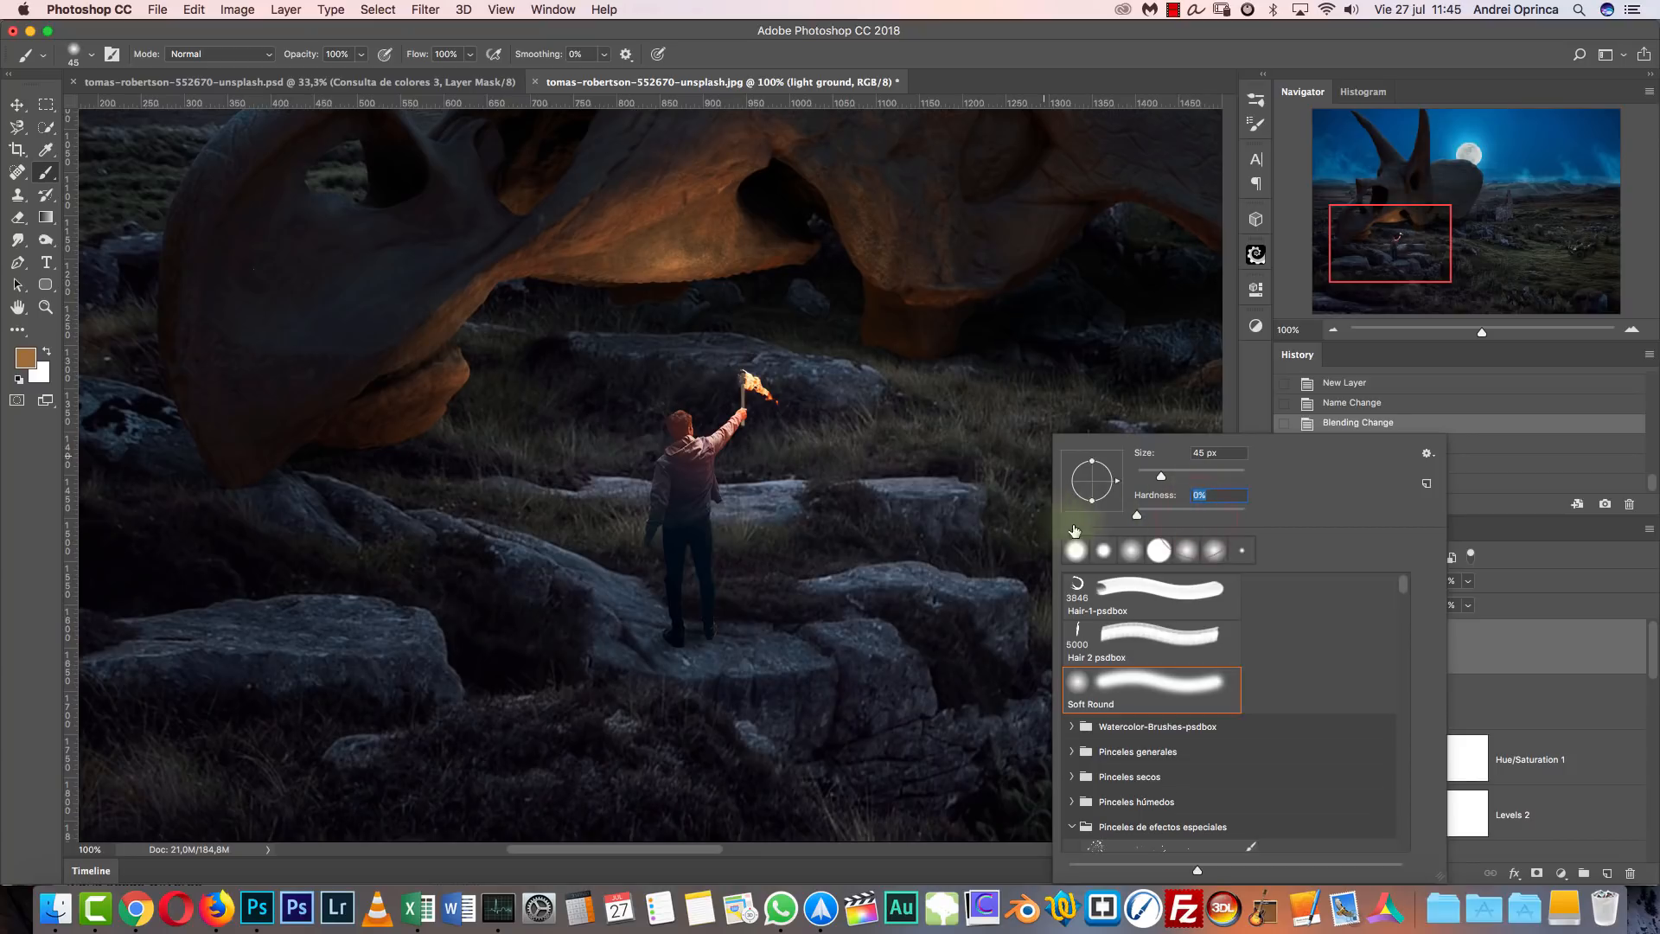
click(1505, 640)
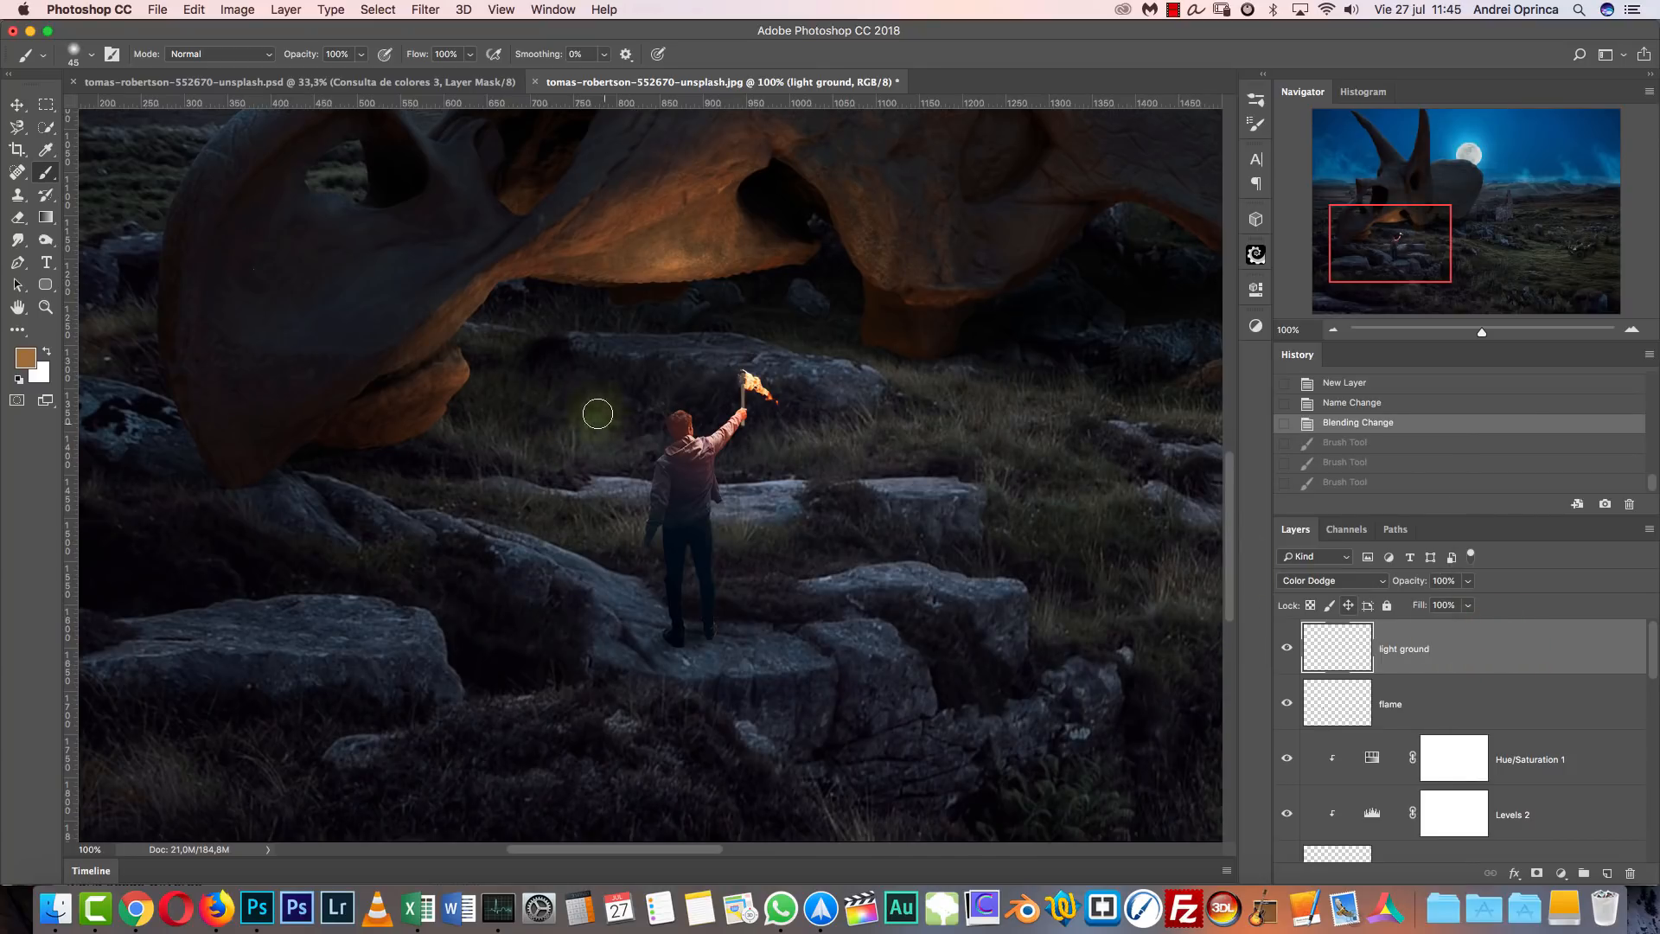
drag(605, 592, 702, 651)
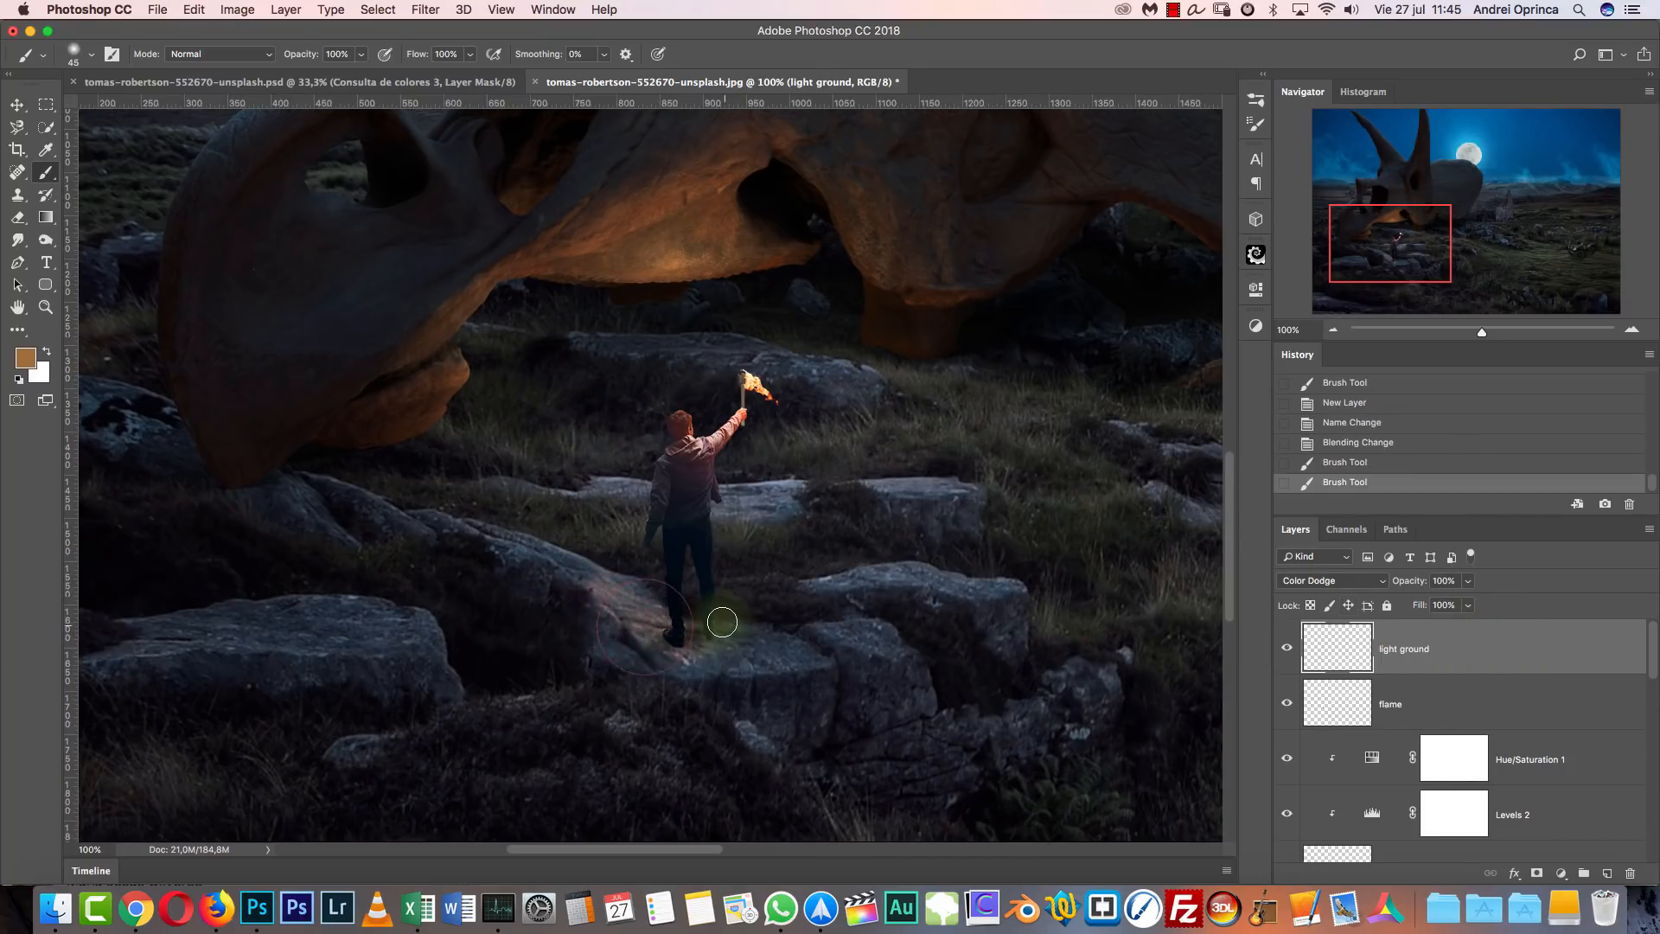
key(alt+super+z)
key(alt+super+z)
Change the foreground colour to the more saturated reddish orange #a34b1b.
click(26, 357)
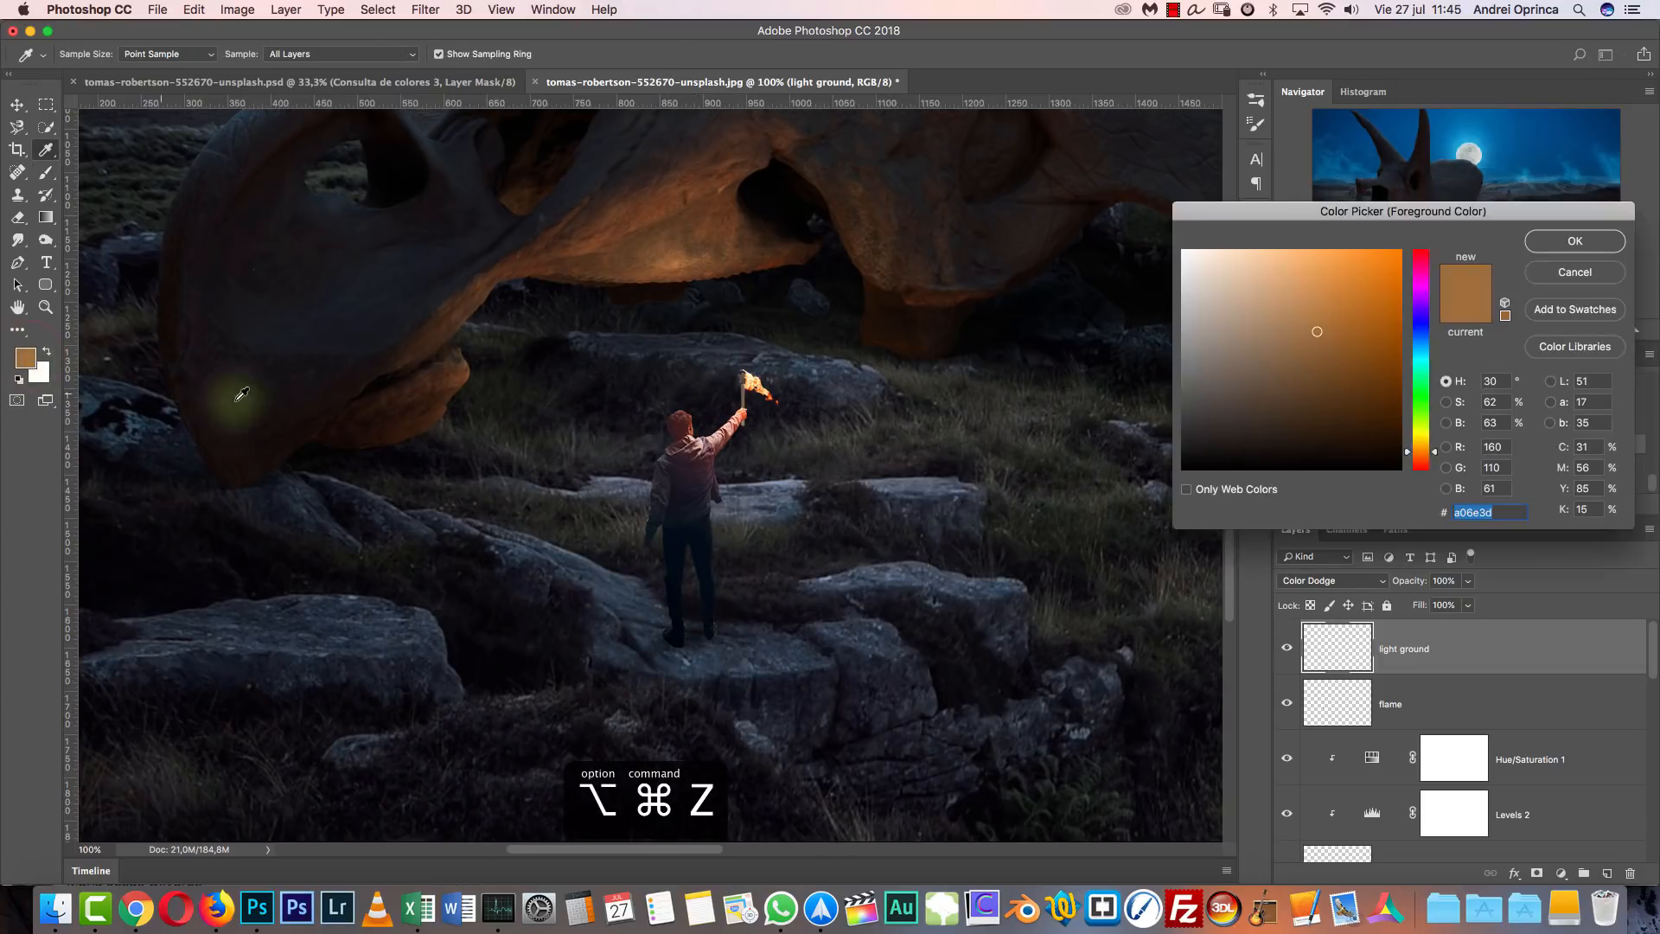
drag(1318, 331, 1365, 328)
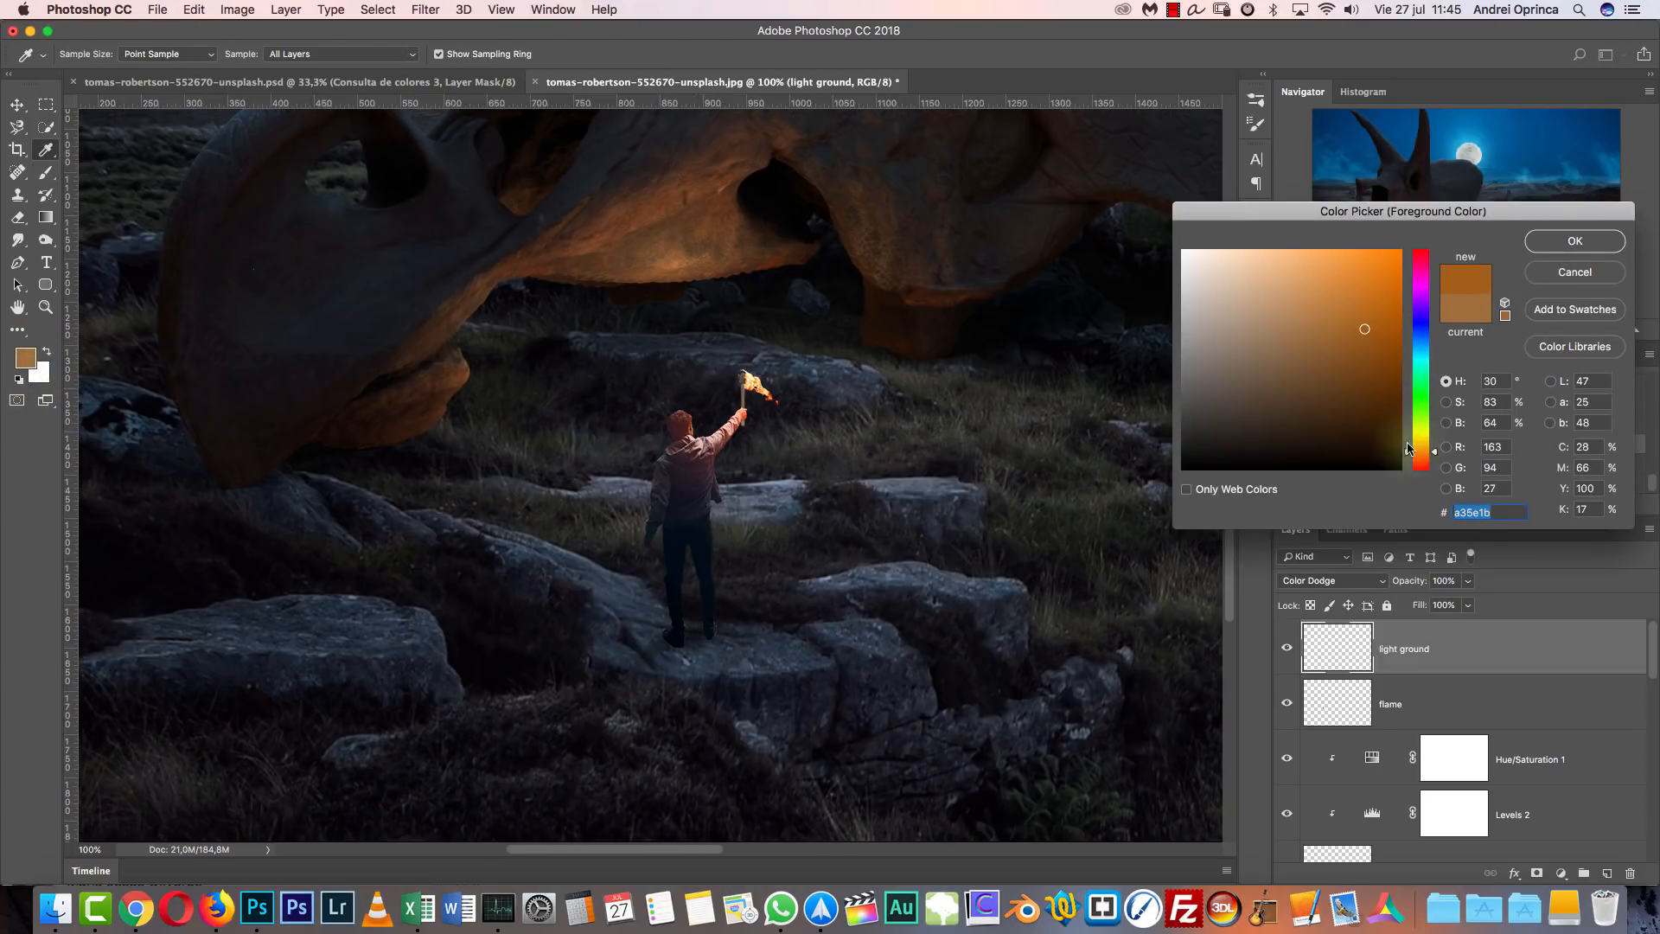
drag(1434, 452, 1434, 459)
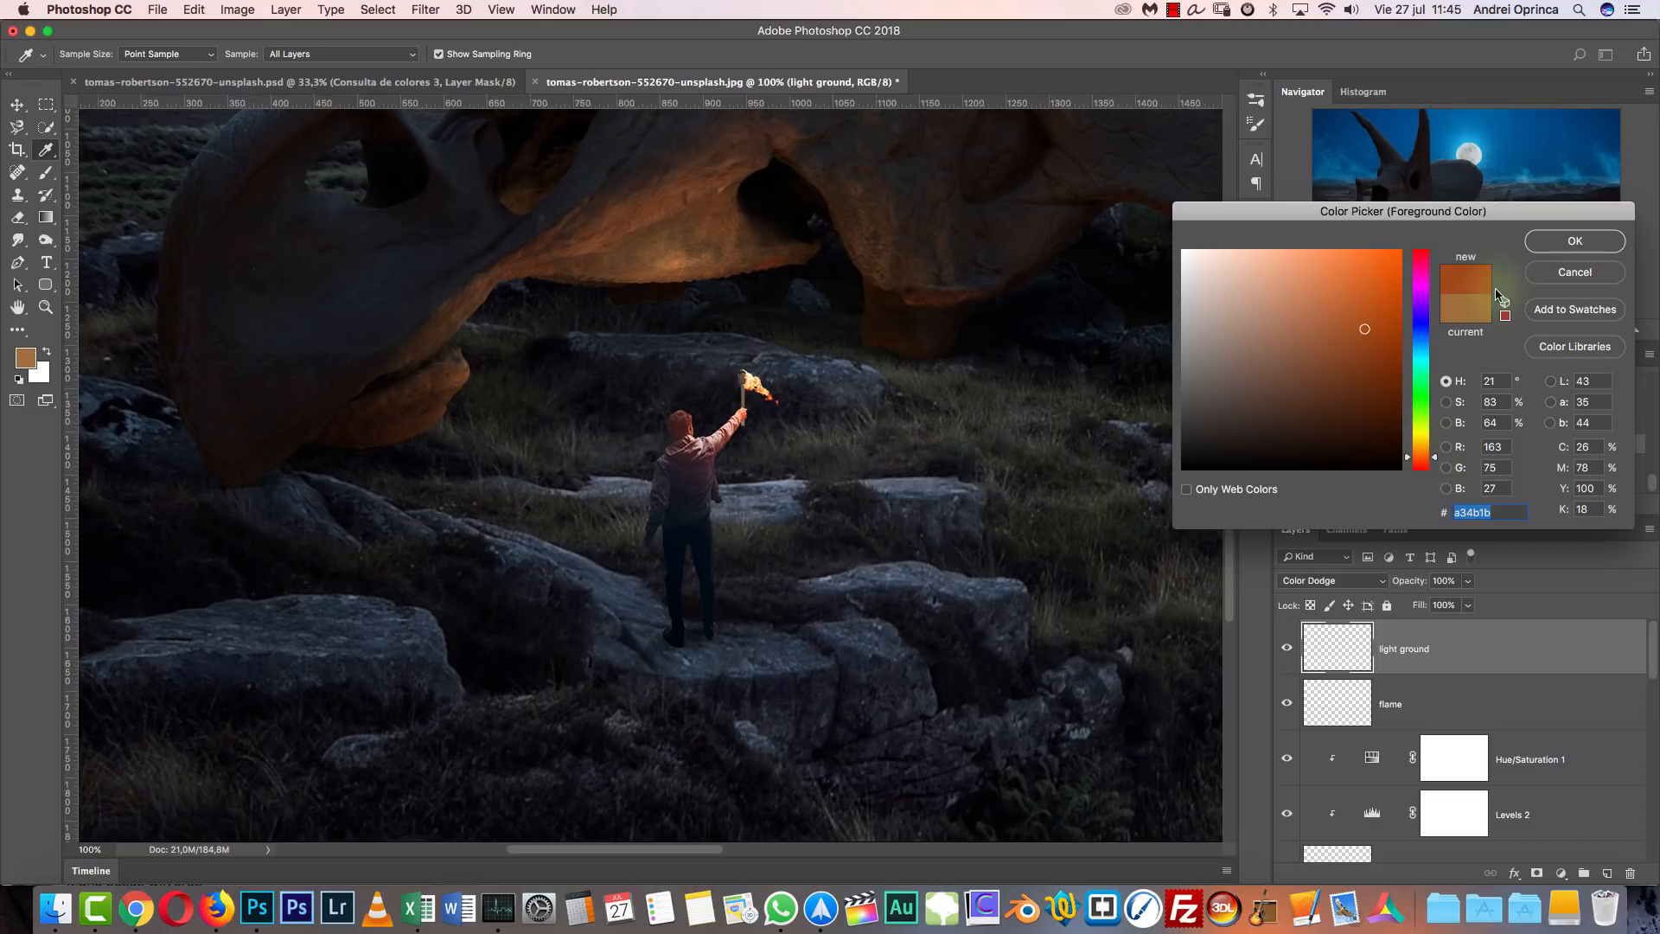
click(1575, 242)
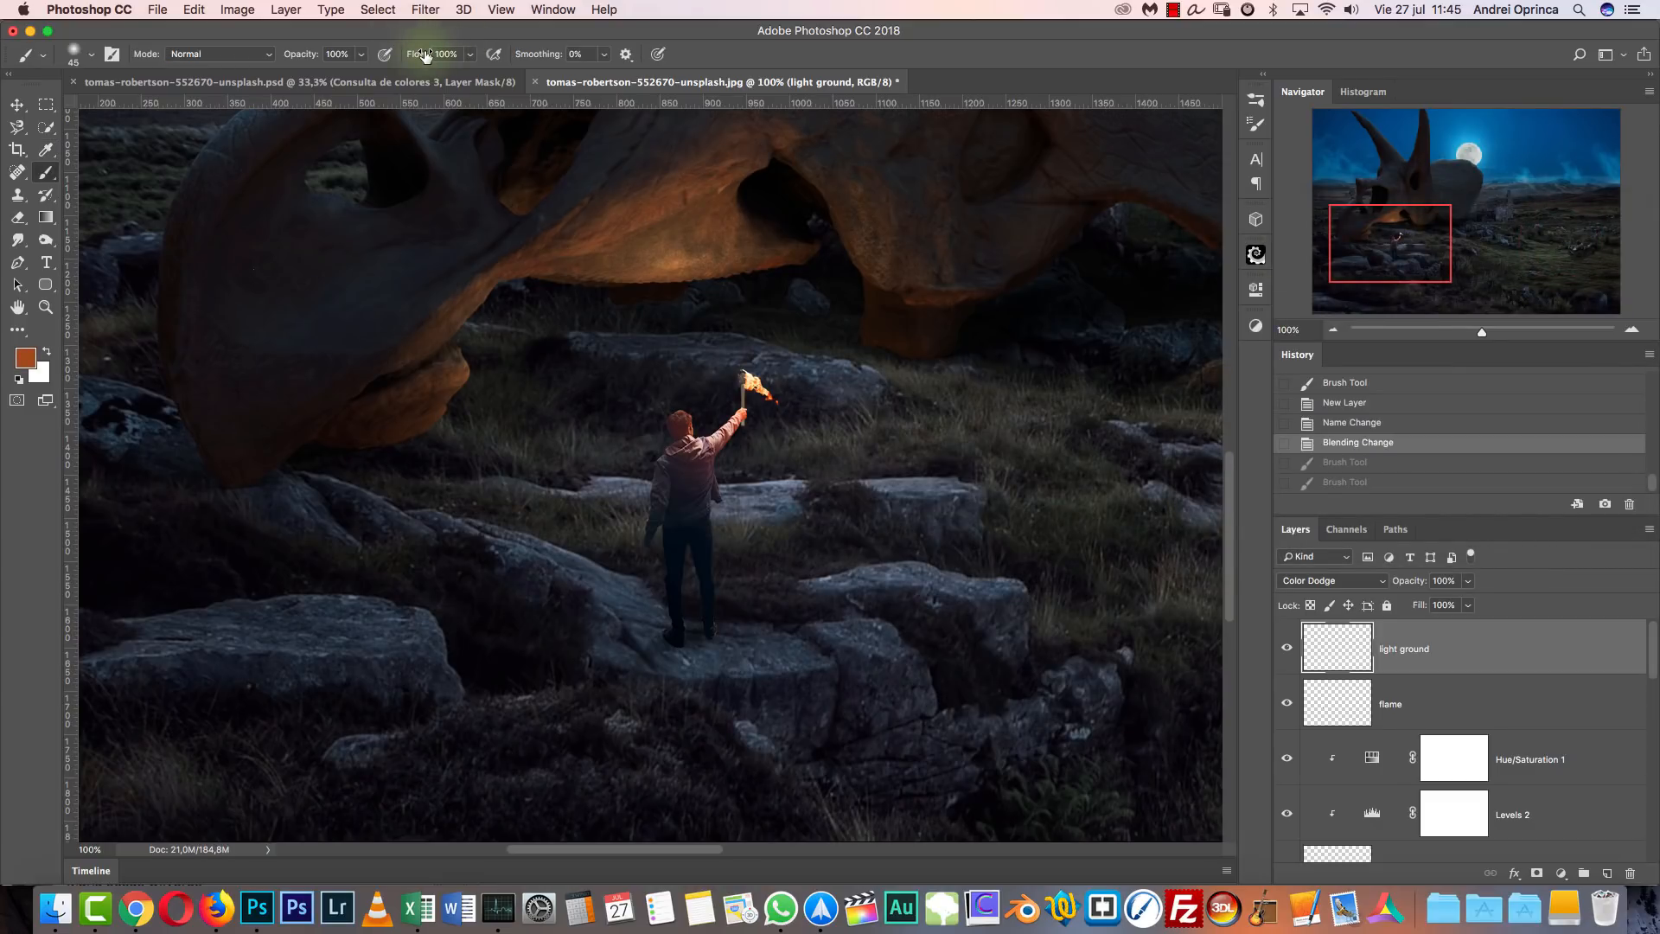
Set the brush opacity to 50% and paint soft reddish torchlight on the rocks and grass around the man, varying the brush size.
drag(627, 589, 579, 569)
mouse_move(579, 571)
mouse_down()
mouse_move(663, 620)
mouse_move(737, 616)
mouse_move(621, 604)
mouse_move(624, 633)
mouse_move(786, 596)
mouse_move(740, 619)
mouse_move(759, 616)
mouse_move(803, 576)
mouse_move(778, 546)
mouse_move(790, 525)
mouse_move(772, 551)
mouse_move(799, 522)
mouse_move(771, 561)
mouse_move(817, 584)
mouse_move(780, 632)
mouse_move(841, 629)
mouse_up()
key(bracketright)
key(bracketright)
key(bracketright)
key(bracketright)
key(bracketright)
key(bracketright)
key(bracketright)
mouse_move(511, 560)
mouse_down()
mouse_move(475, 548)
mouse_move(594, 573)
mouse_move(533, 524)
mouse_move(570, 530)
mouse_up()
key(bracketleft)
key(bracketleft)
key(bracketleft)
mouse_move(843, 531)
mouse_down()
mouse_move(806, 511)
mouse_move(898, 497)
mouse_move(760, 515)
mouse_move(653, 673)
mouse_move(698, 627)
mouse_move(871, 547)
mouse_move(733, 539)
mouse_move(801, 484)
mouse_move(740, 474)
mouse_move(725, 509)
mouse_move(746, 583)
mouse_up()
key(bracketleft)
key(bracketleft)
key(bracketleft)
key(bracketright)
key(bracketright)
key(bracketright)
key(bracketright)
Undo the last light strokes and repaint subtler torchlight on the rocks beside and behind the man.
key(alt+super+z)
key(alt+super+z)
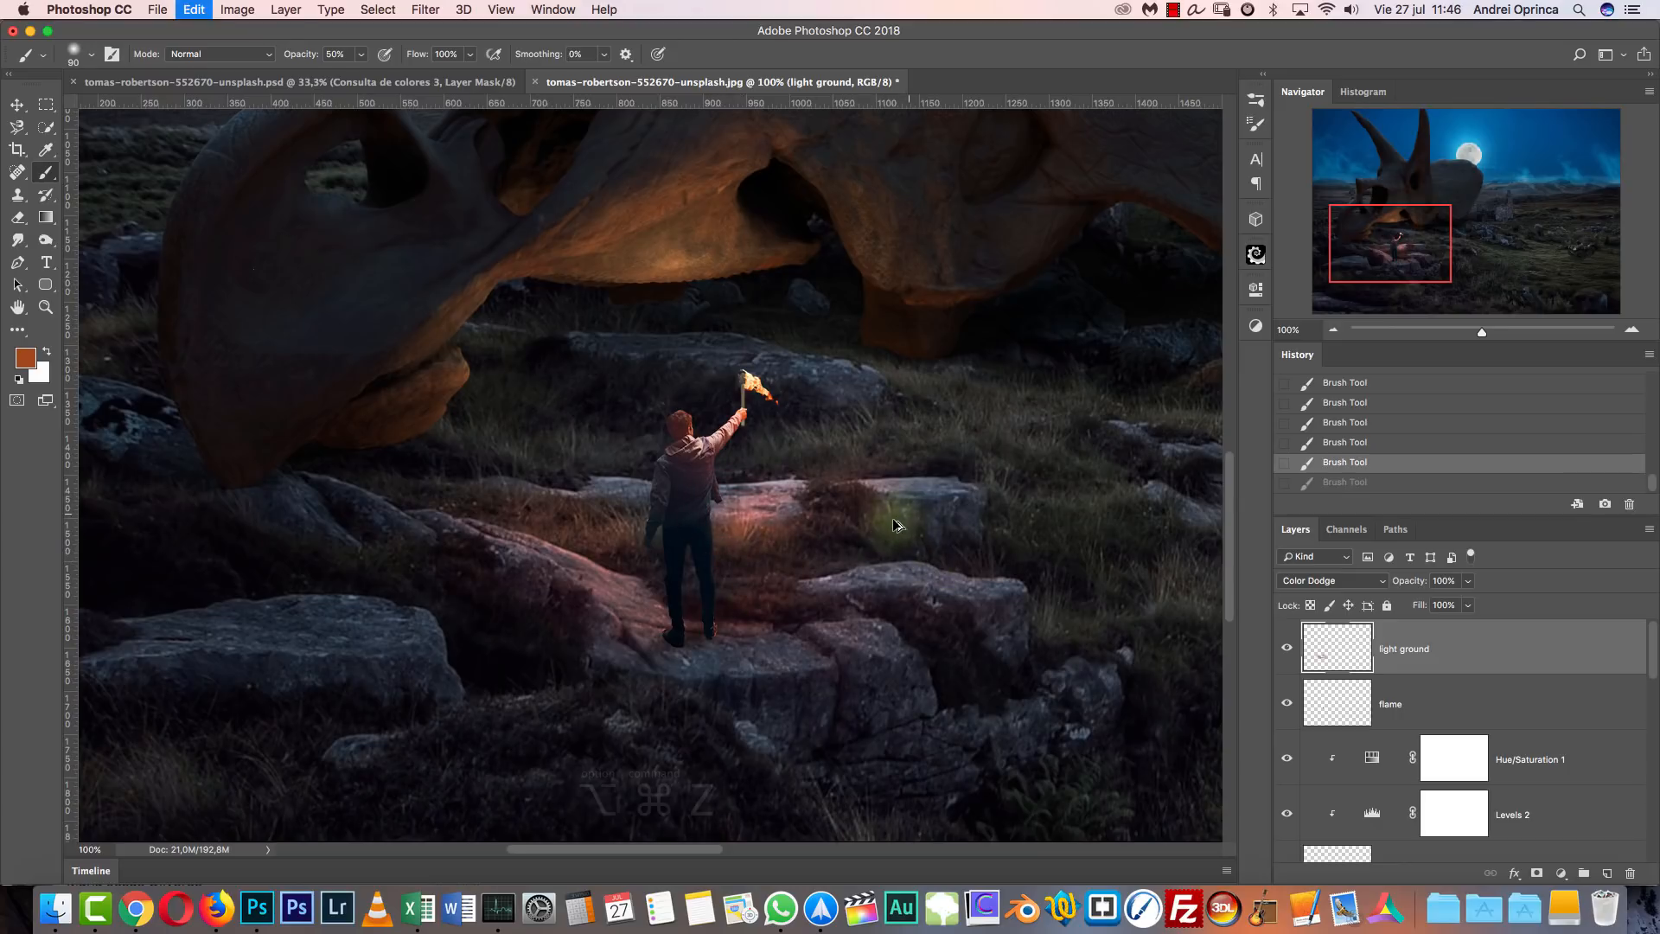
key(alt+super+z)
key(alt+super+z)
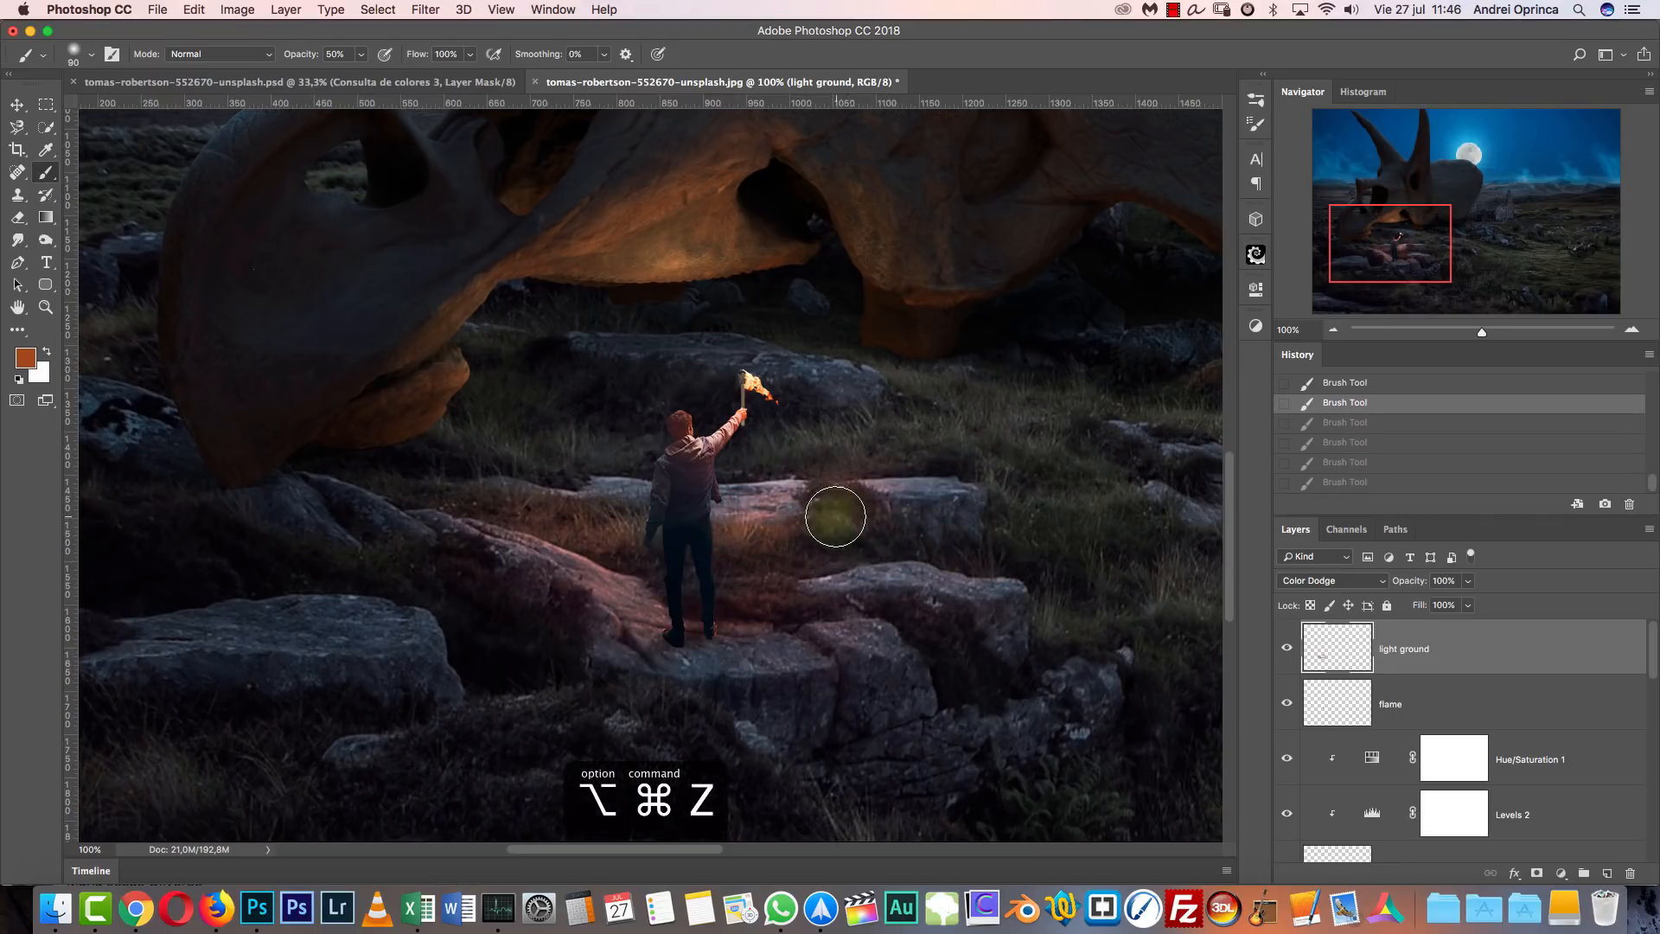
drag(868, 537, 789, 588)
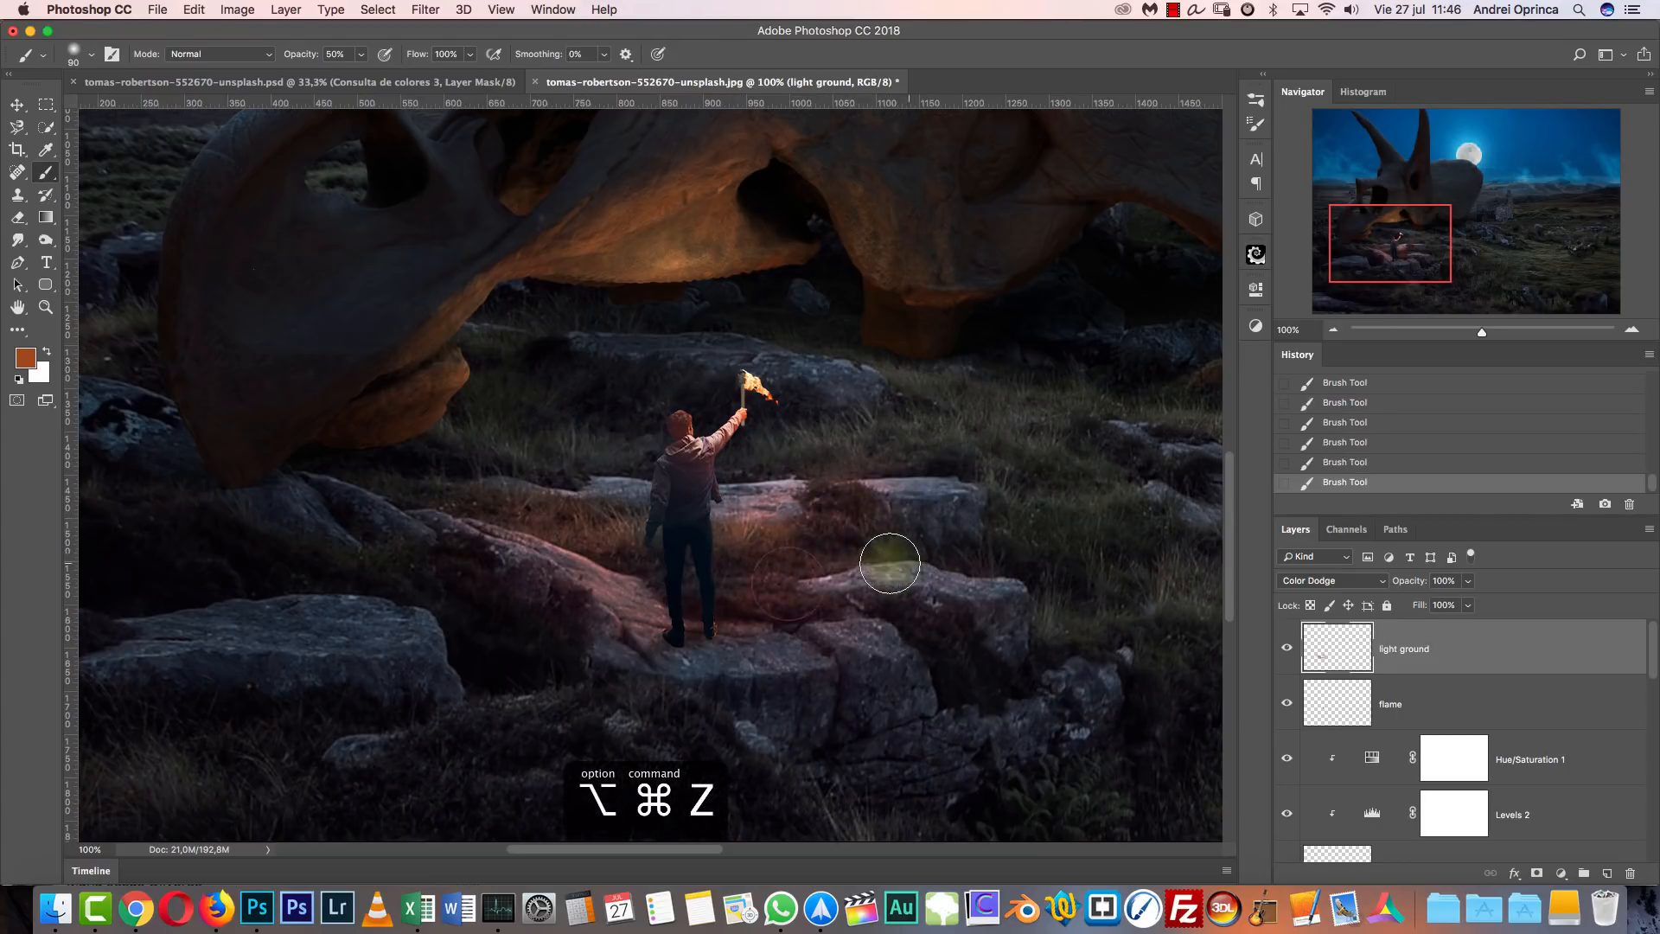
click(1333, 330)
mouse_move(614, 513)
mouse_down()
mouse_move(493, 494)
mouse_move(667, 509)
mouse_up()
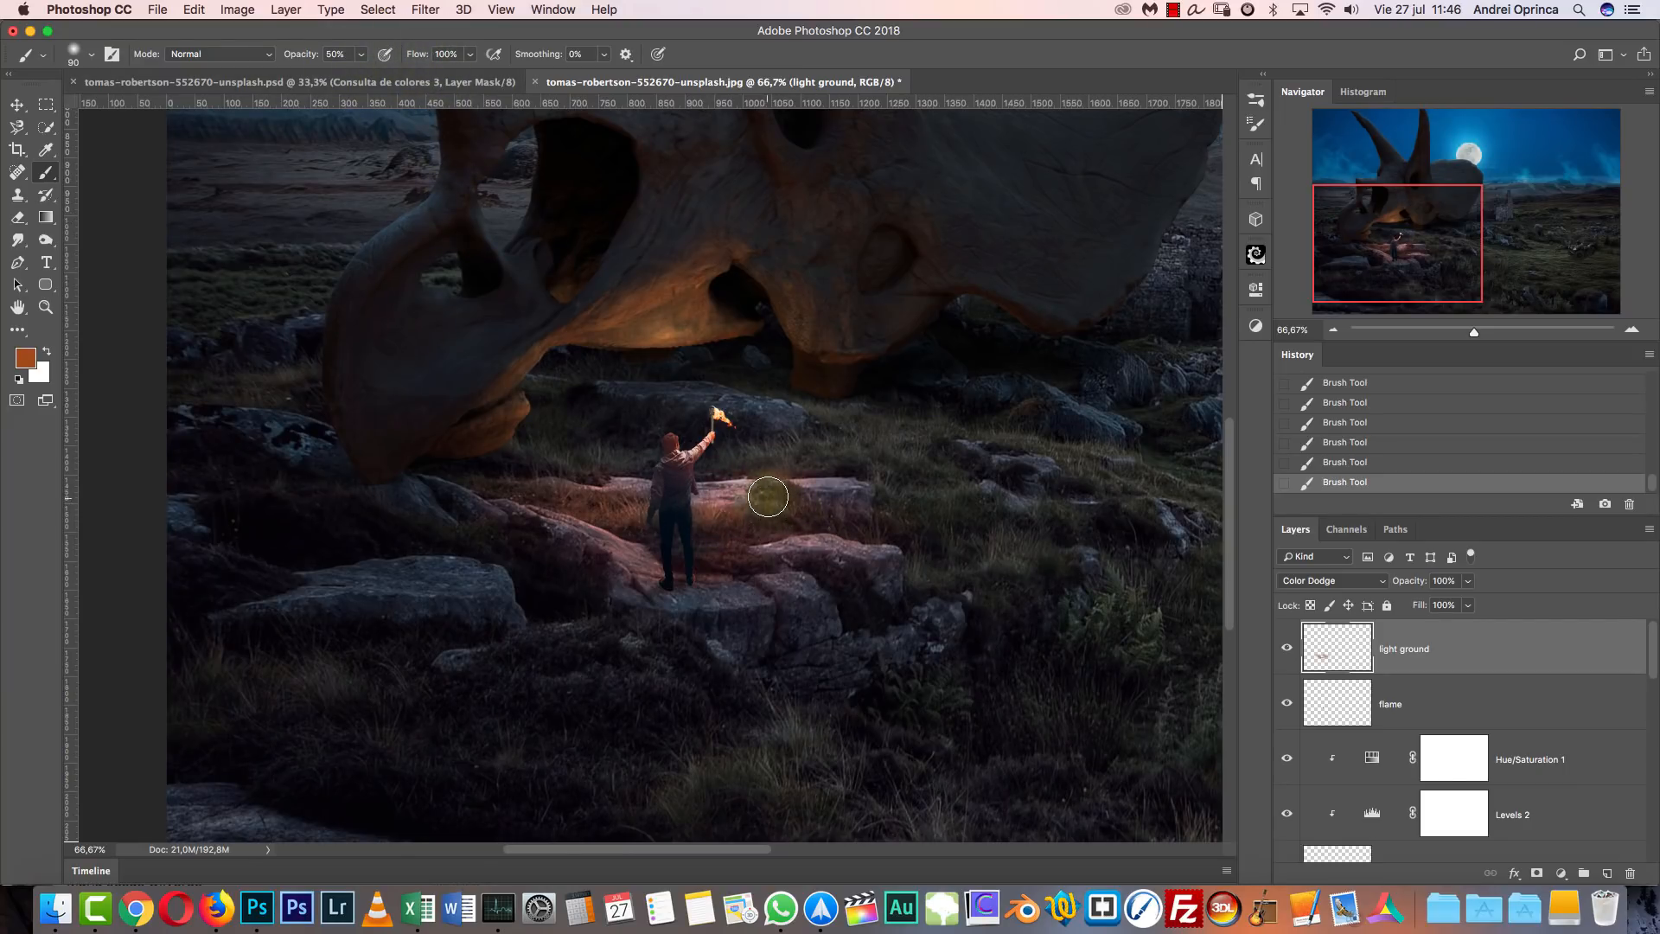
Try the dark brown #3f2313 as the foreground colour.
click(25, 357)
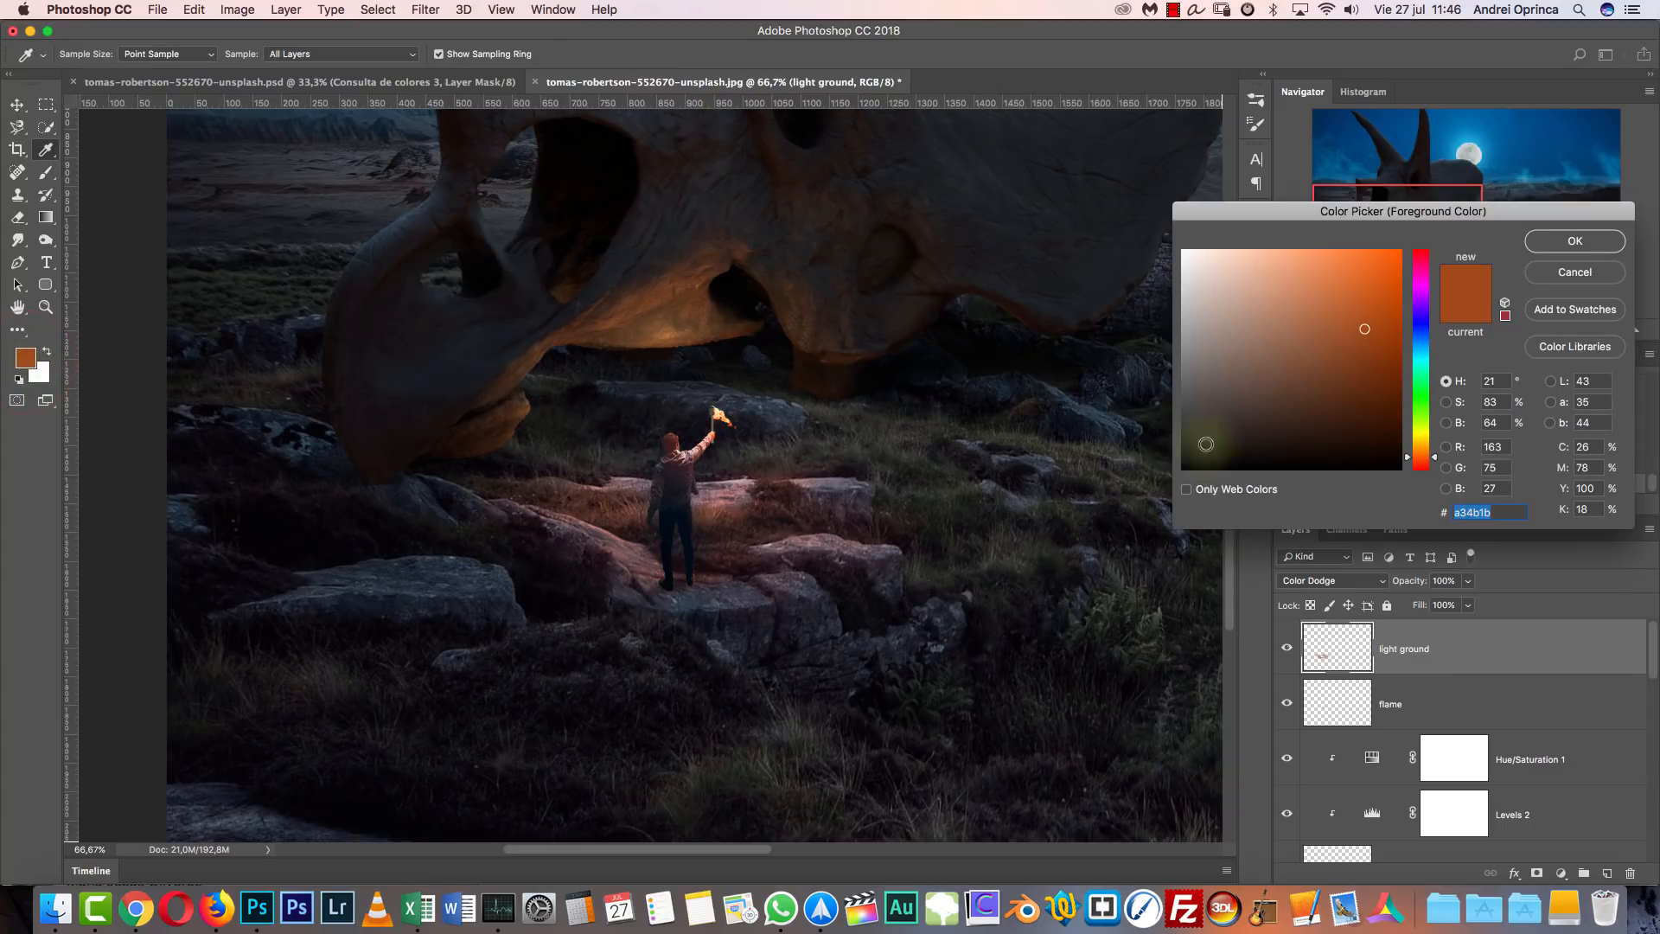
click(1334, 416)
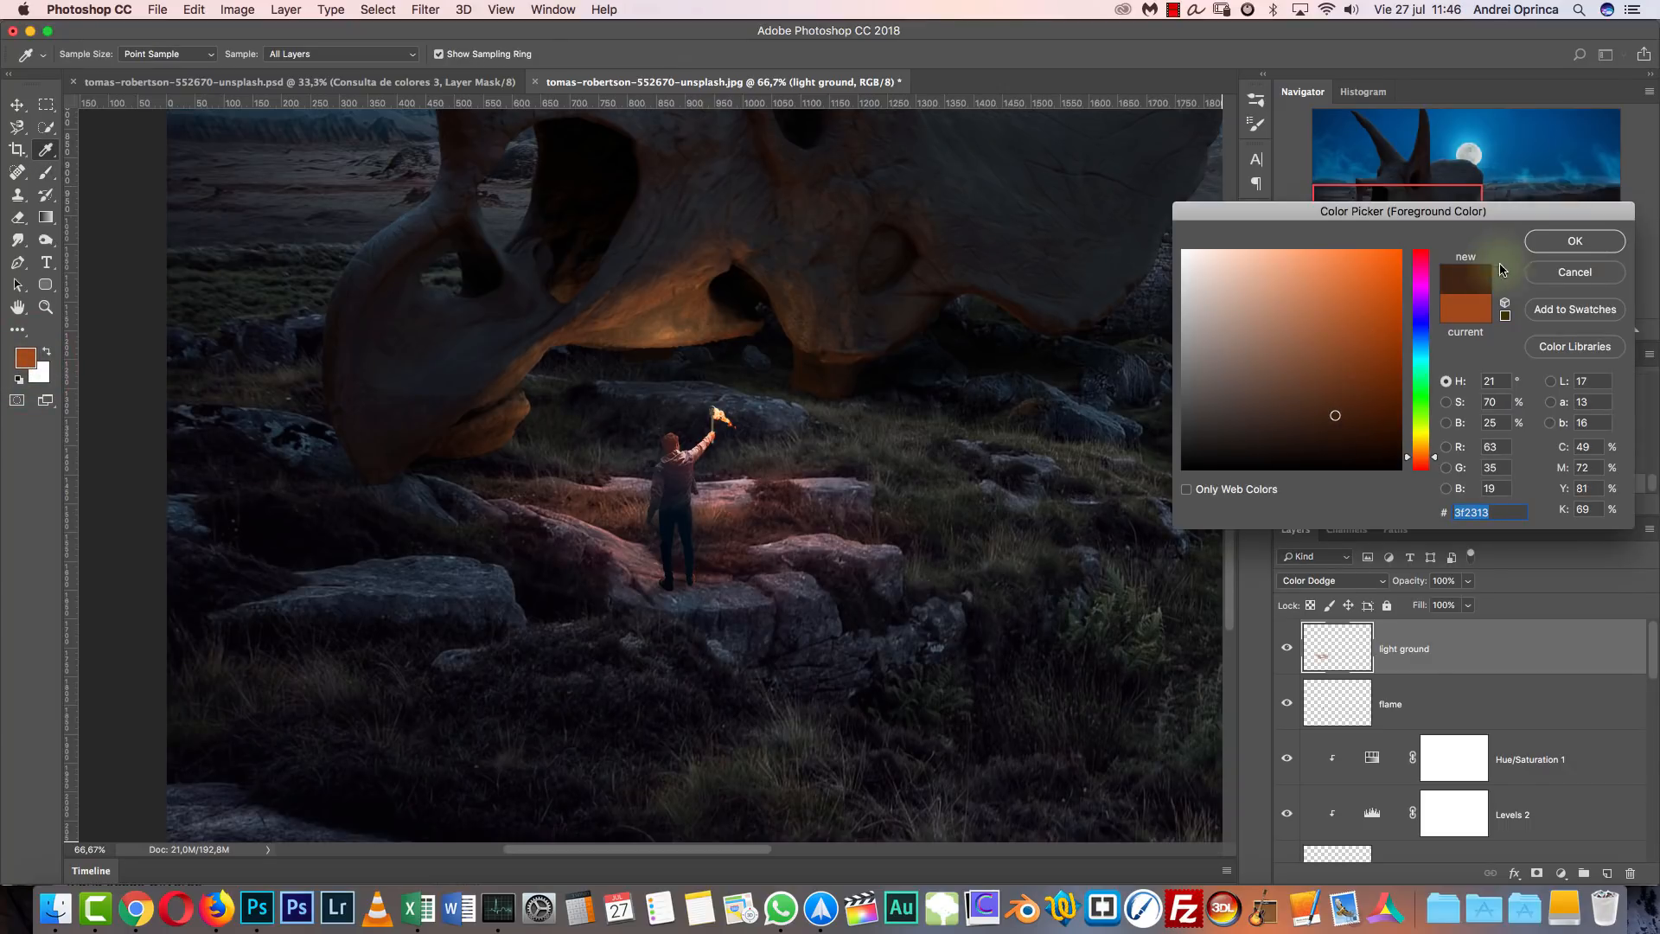
click(1561, 246)
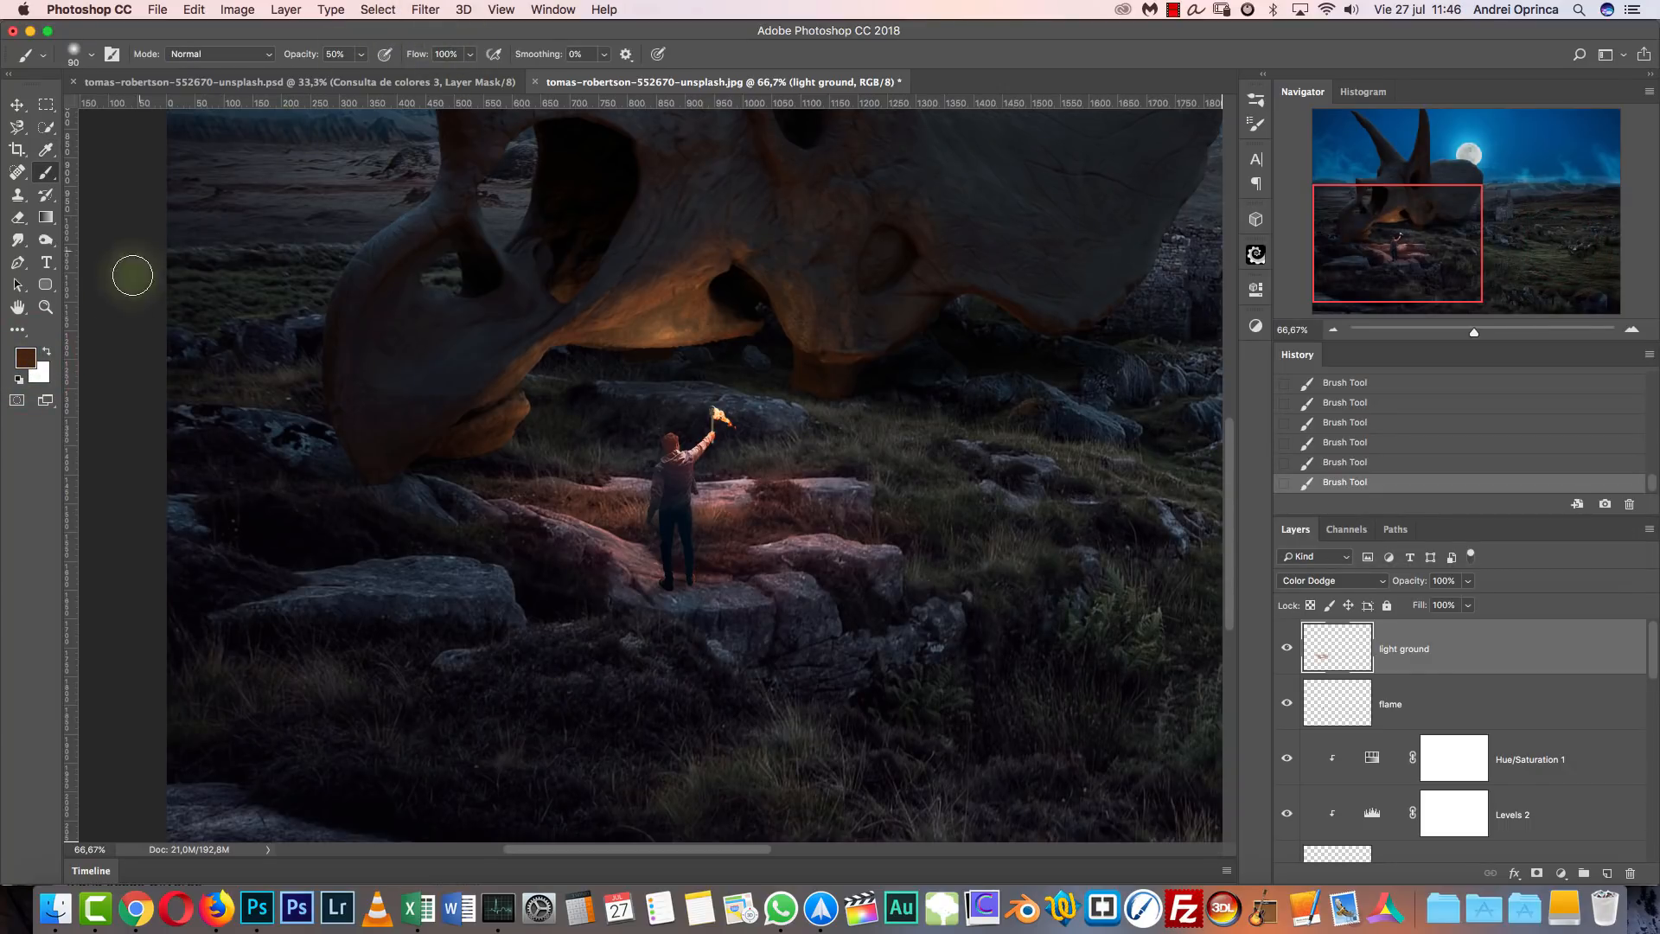
Set the foreground colour to the orange-brown #a0552d, paint light on the rock near the man's feet, and undo the excess strokes.
click(26, 361)
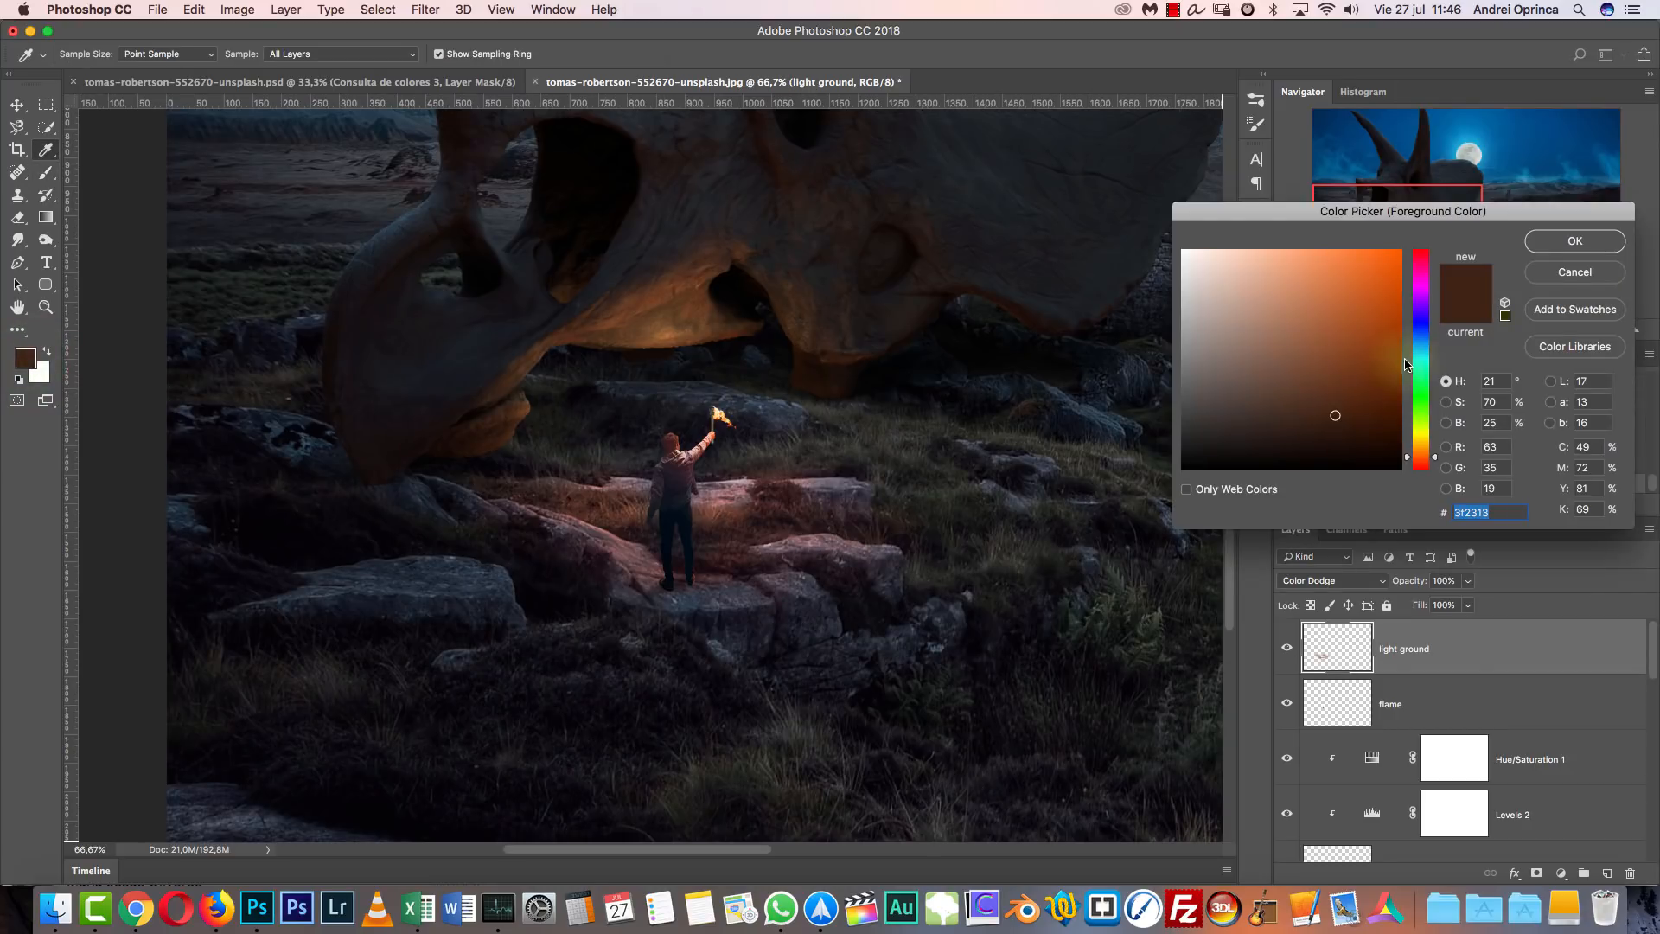
click(1340, 332)
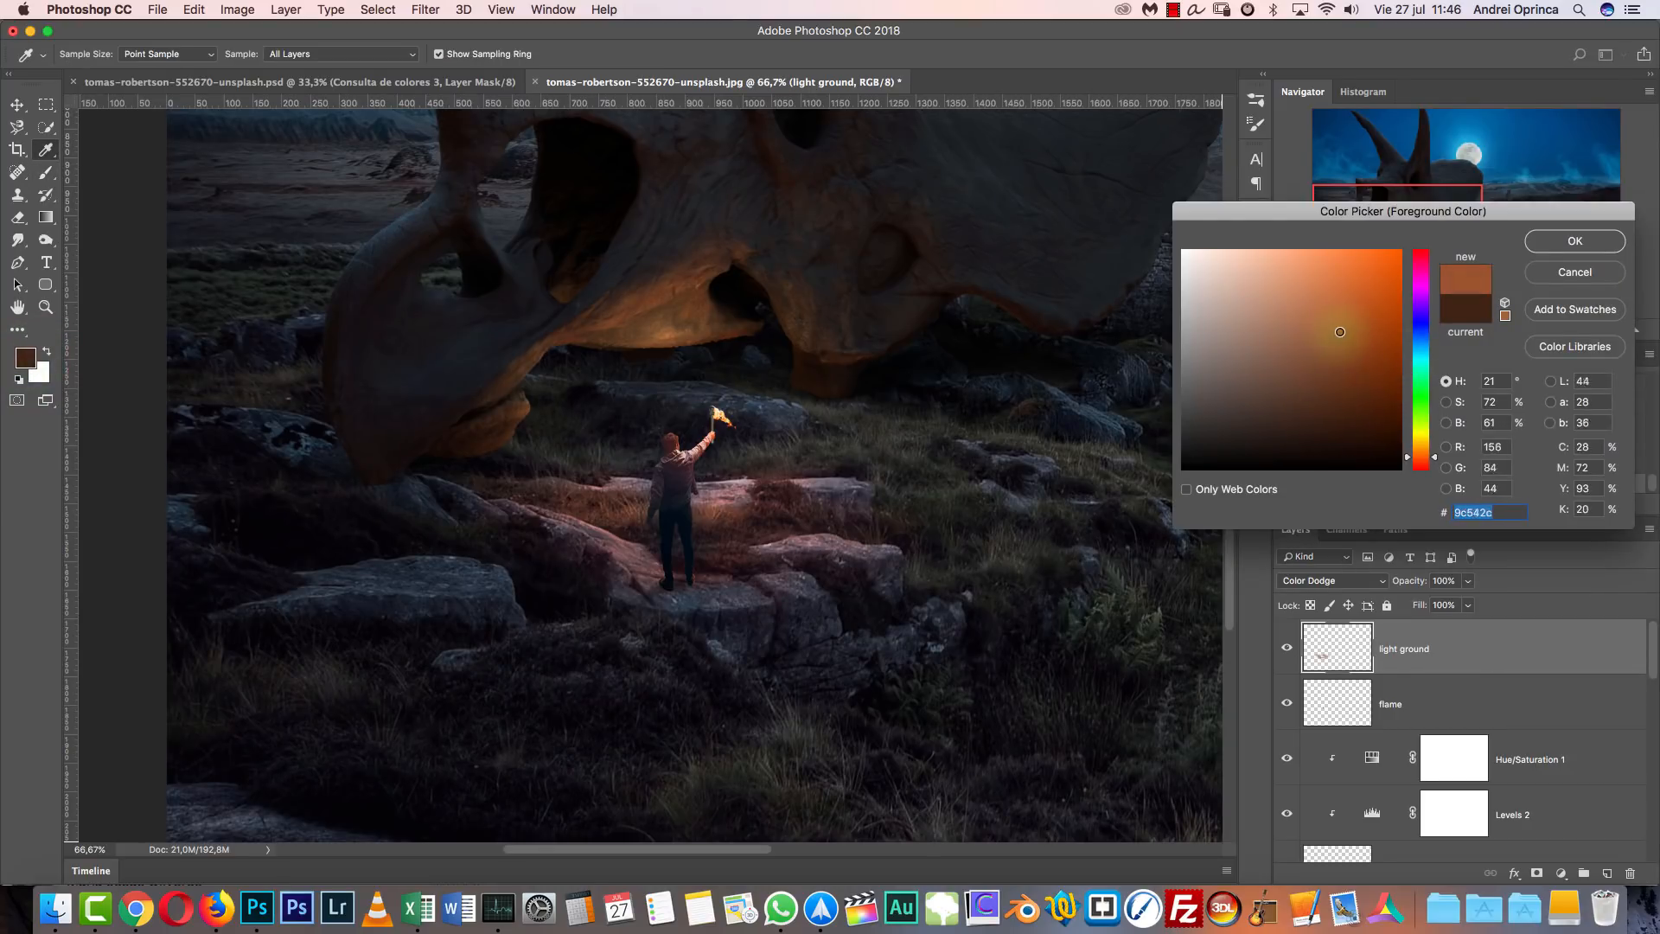
click(1575, 241)
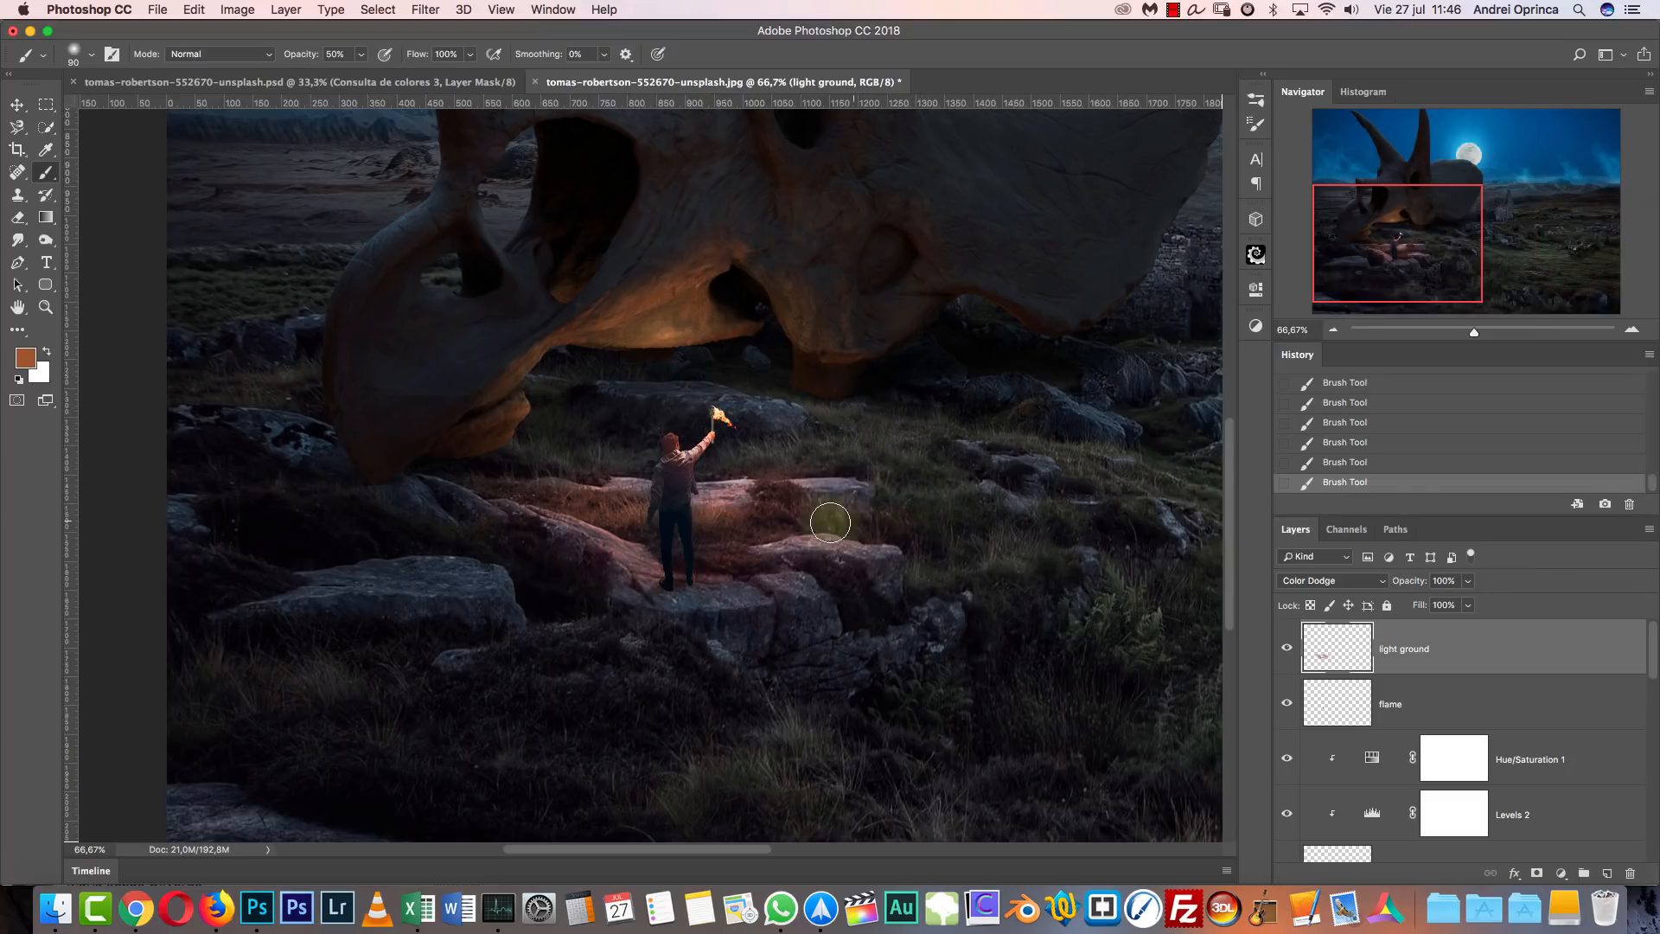
drag(776, 543, 865, 519)
key(alt+super+z)
key(alt+super+z)
key(alt+super+z)
key(alt+super+z)
key(alt+super+z)
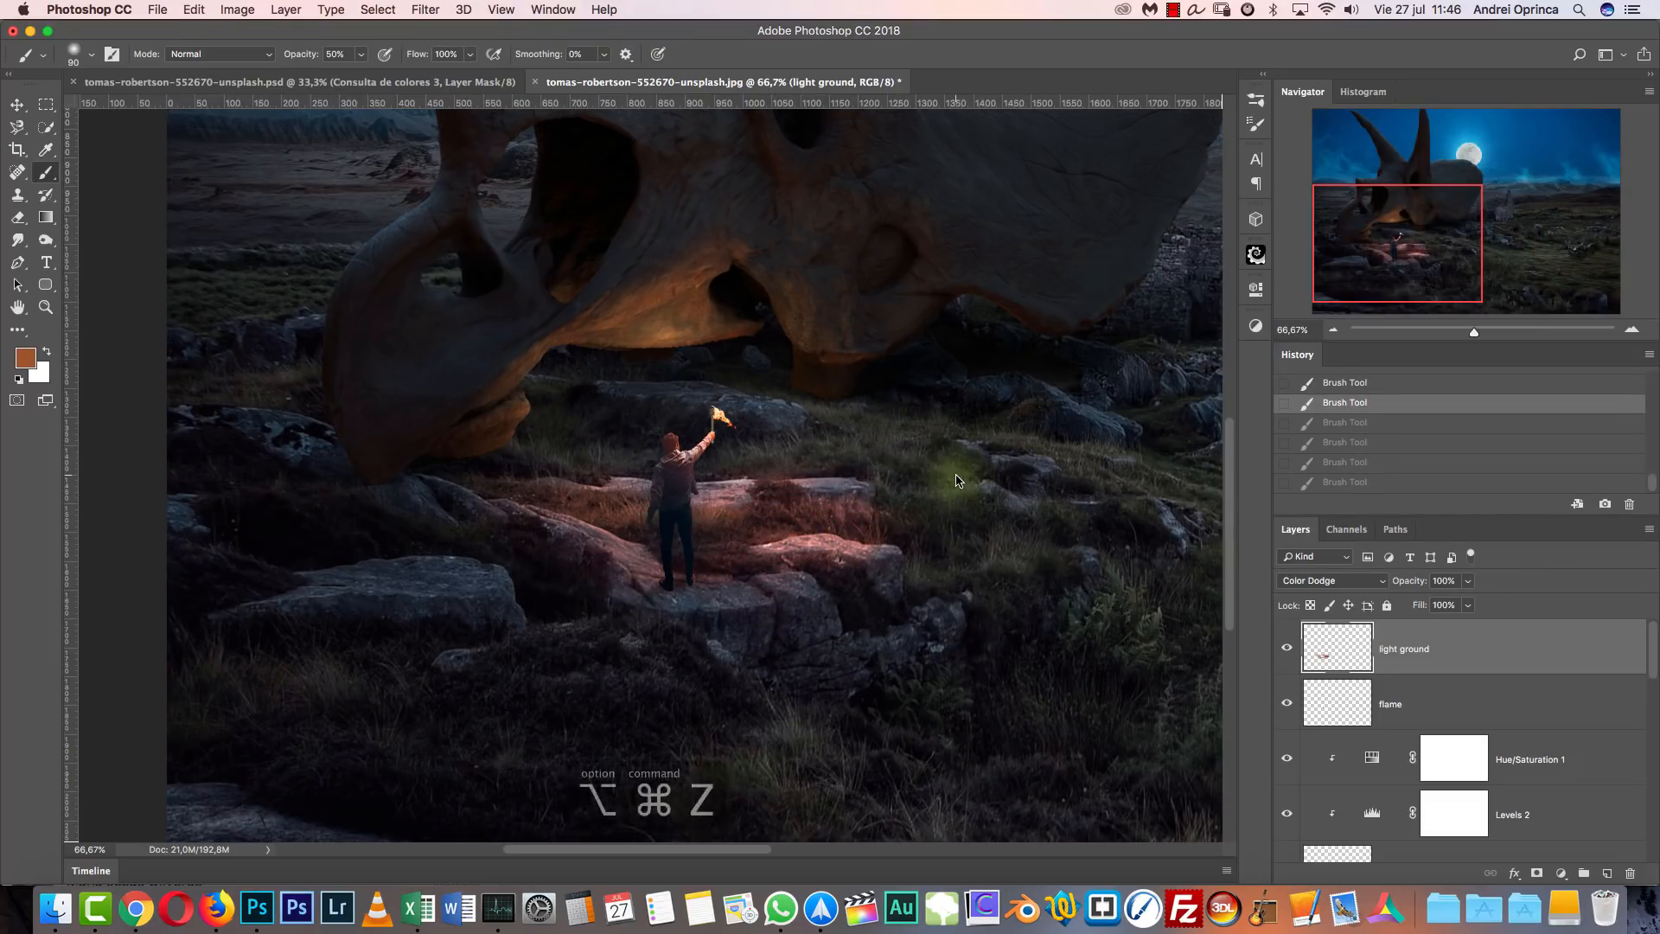
Try the slightly brighter orange-brown #aa5b30 as the foreground colour for the ground light, and undo the latest strokes.
click(26, 358)
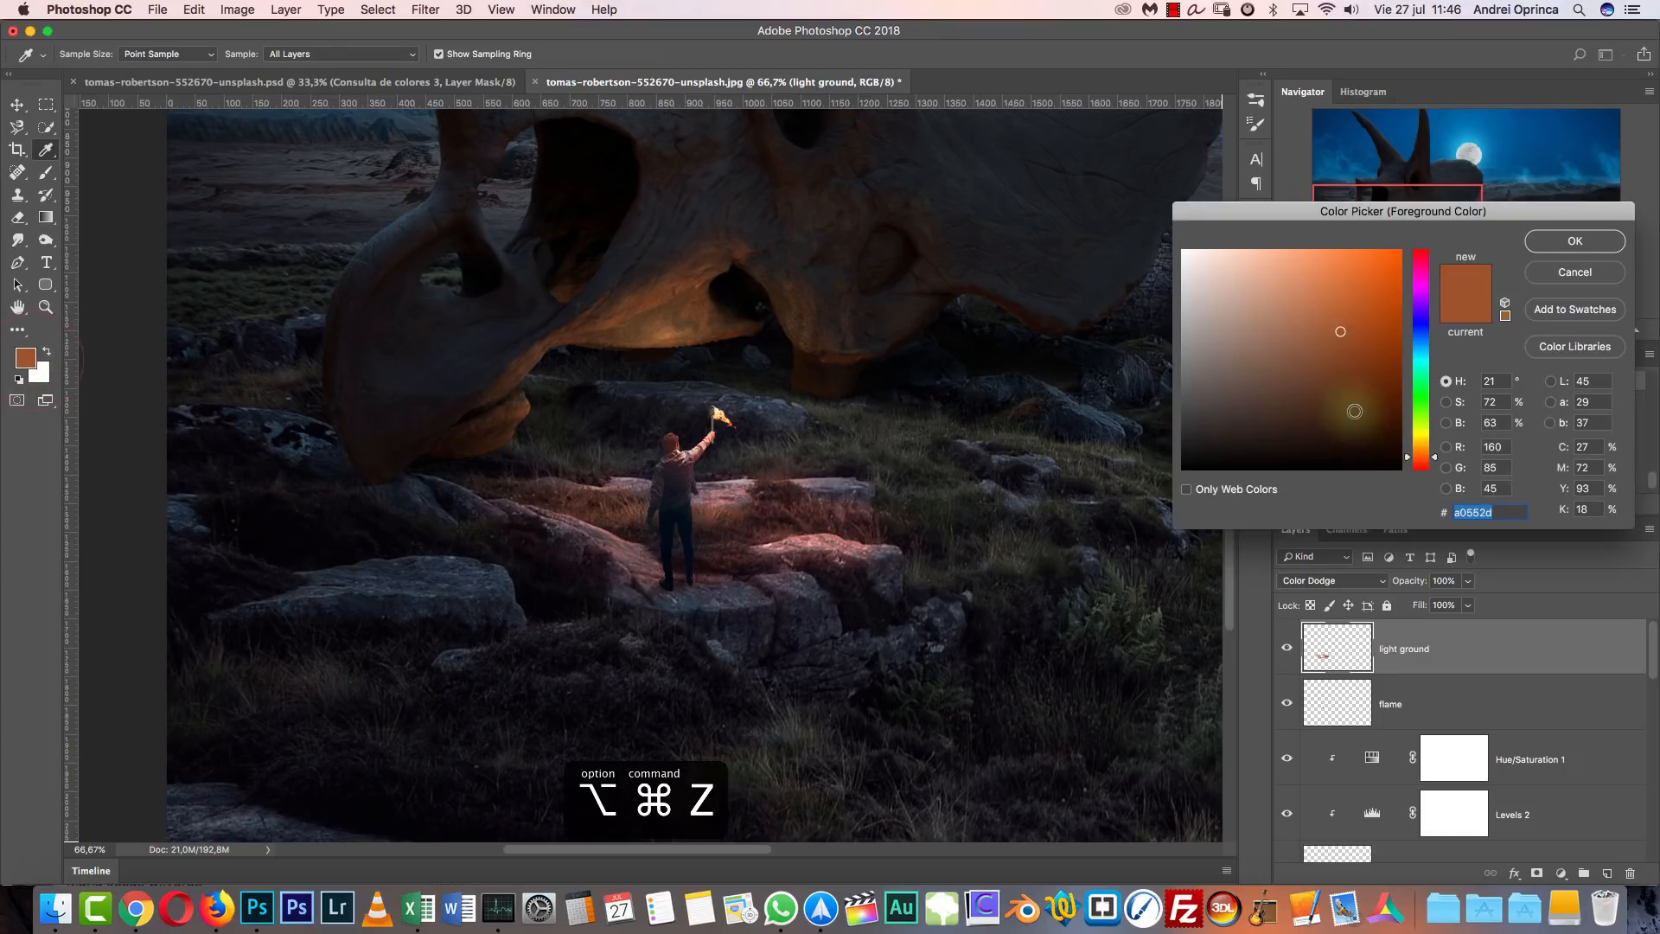
drag(1340, 335, 1340, 322)
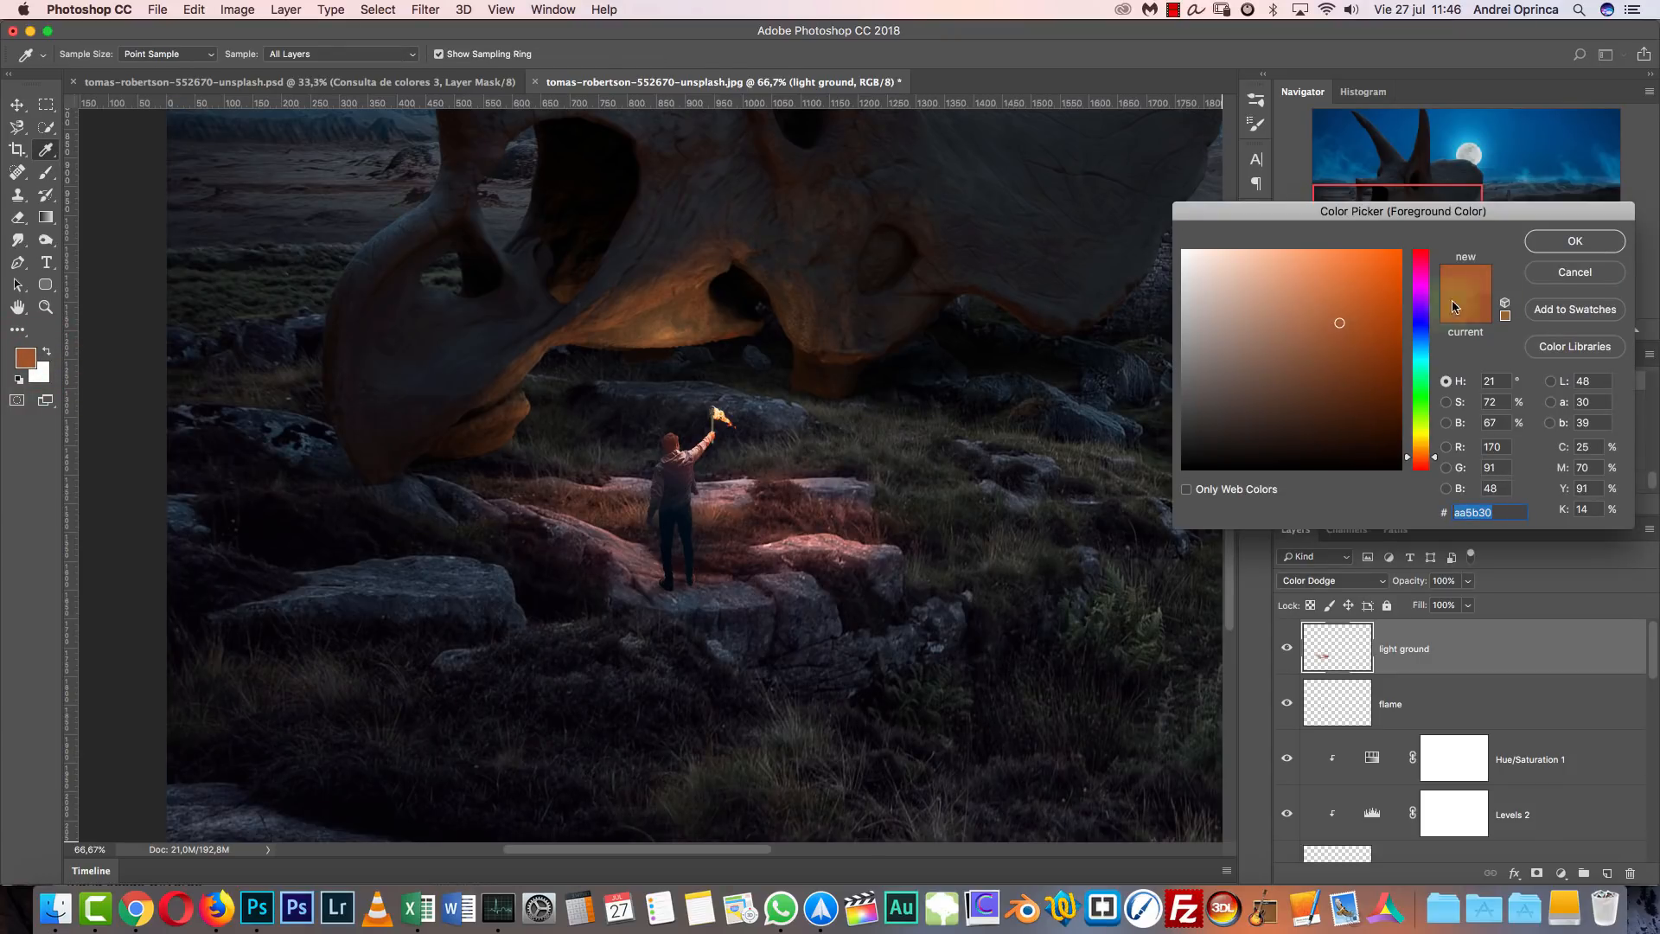
click(1575, 241)
key(b)
key(alt+super+z)
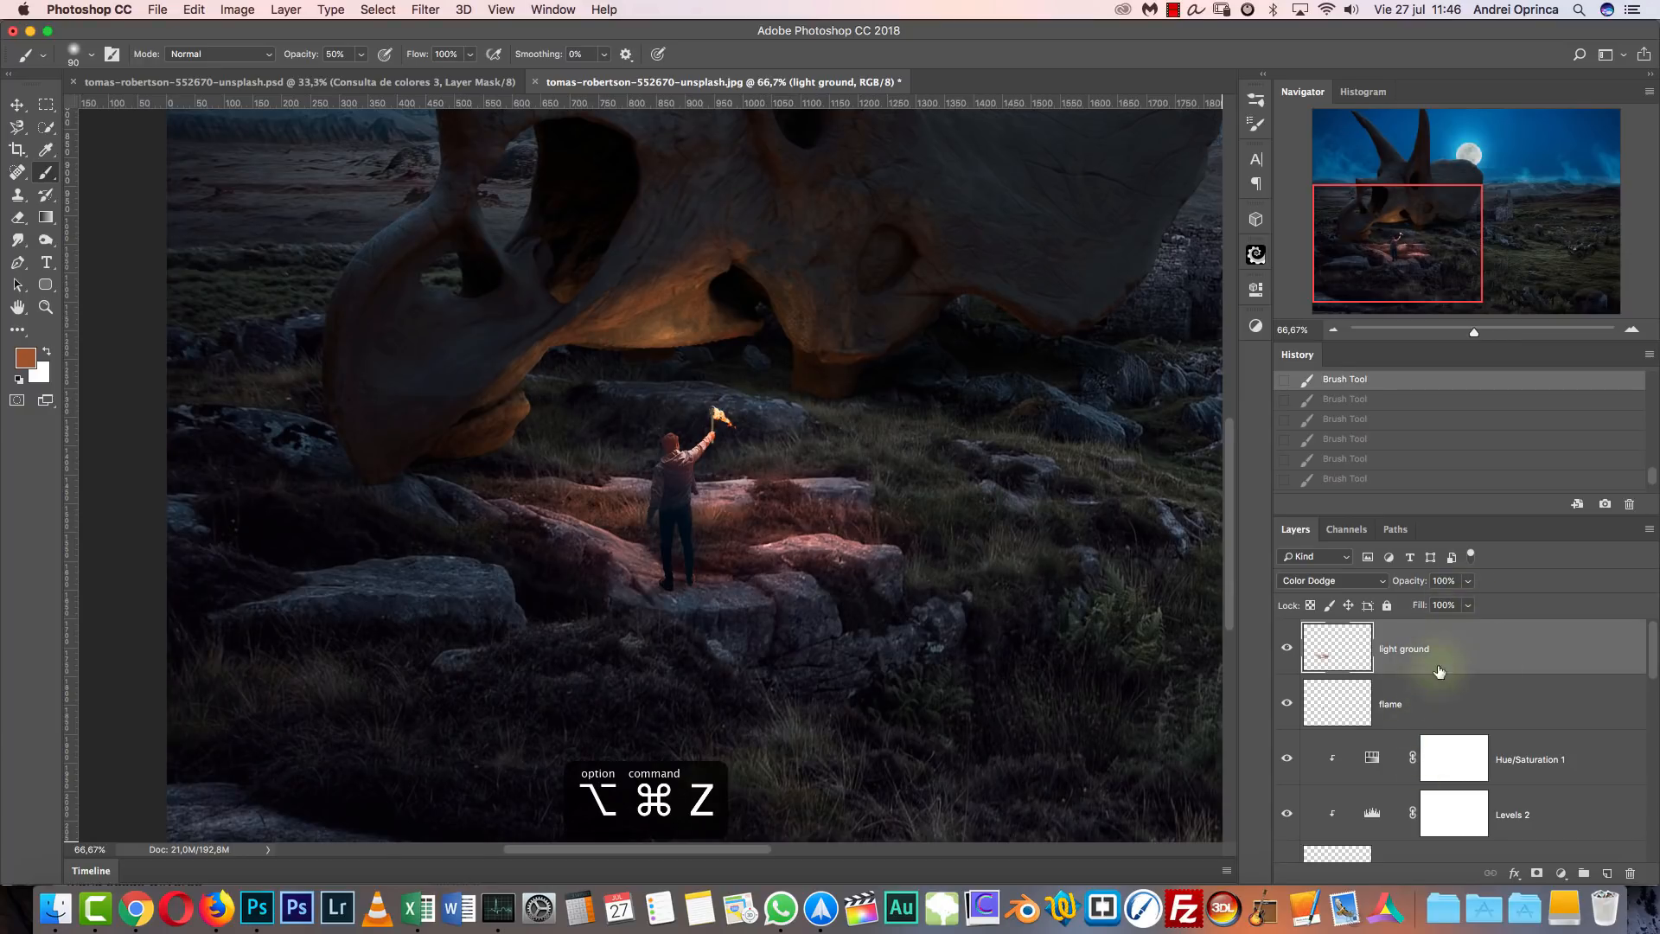
Apply Hue/Saturation to the light ground layer with hue +13 and saturation +6.
key(super+u)
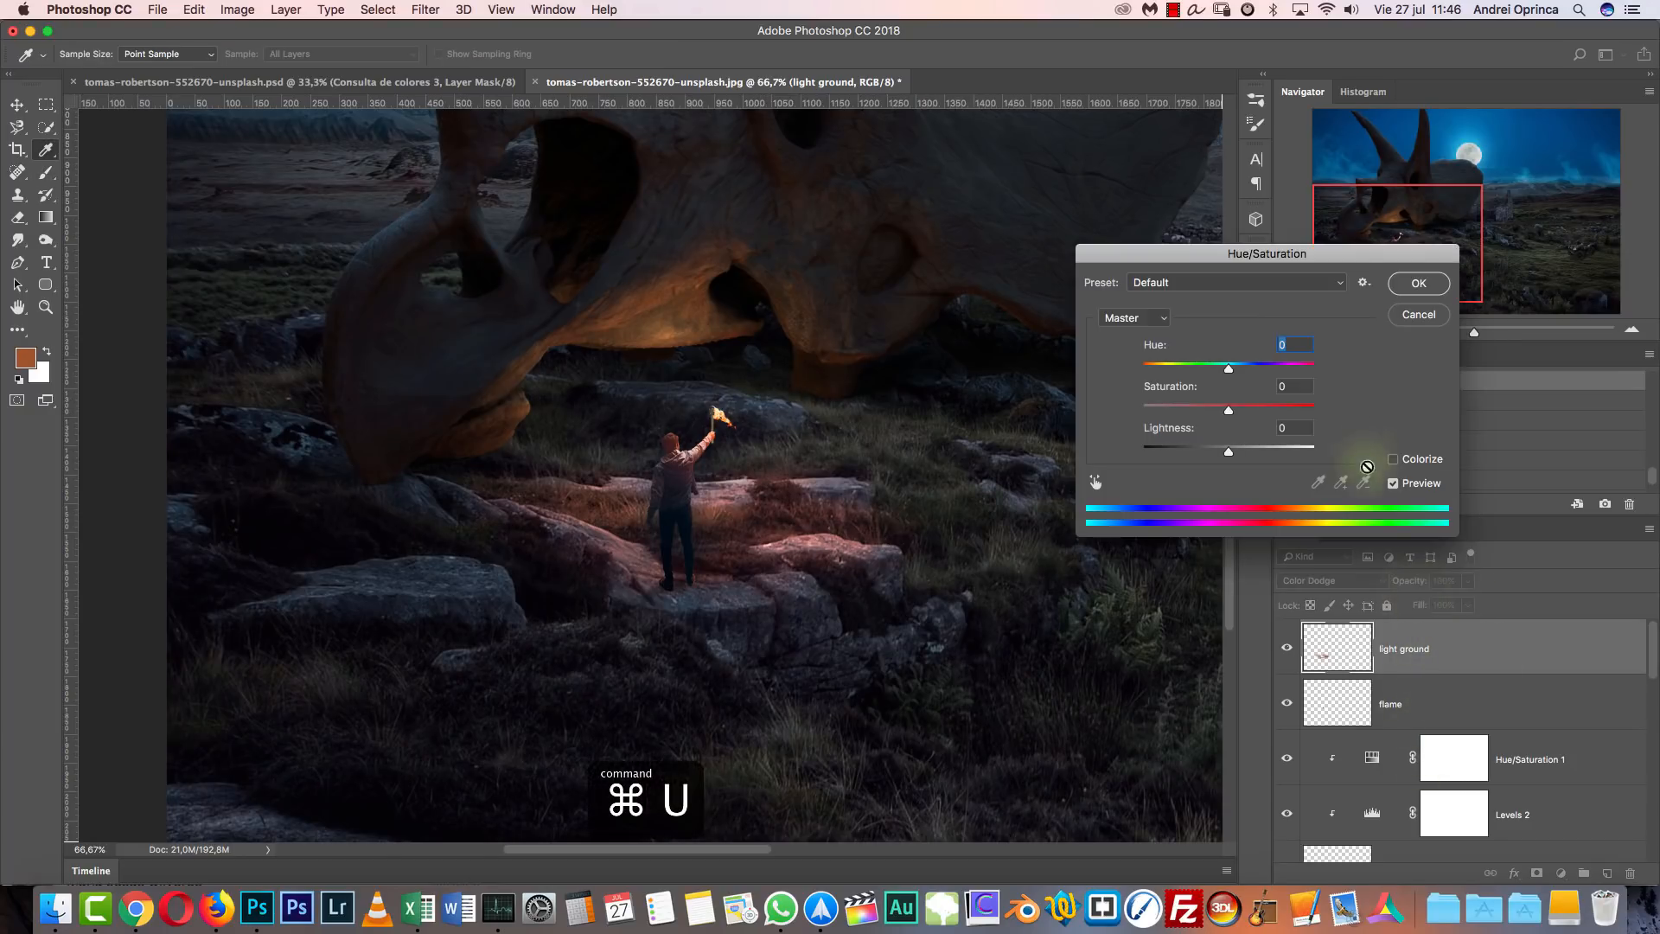
drag(1228, 370, 1197, 369)
text(0)
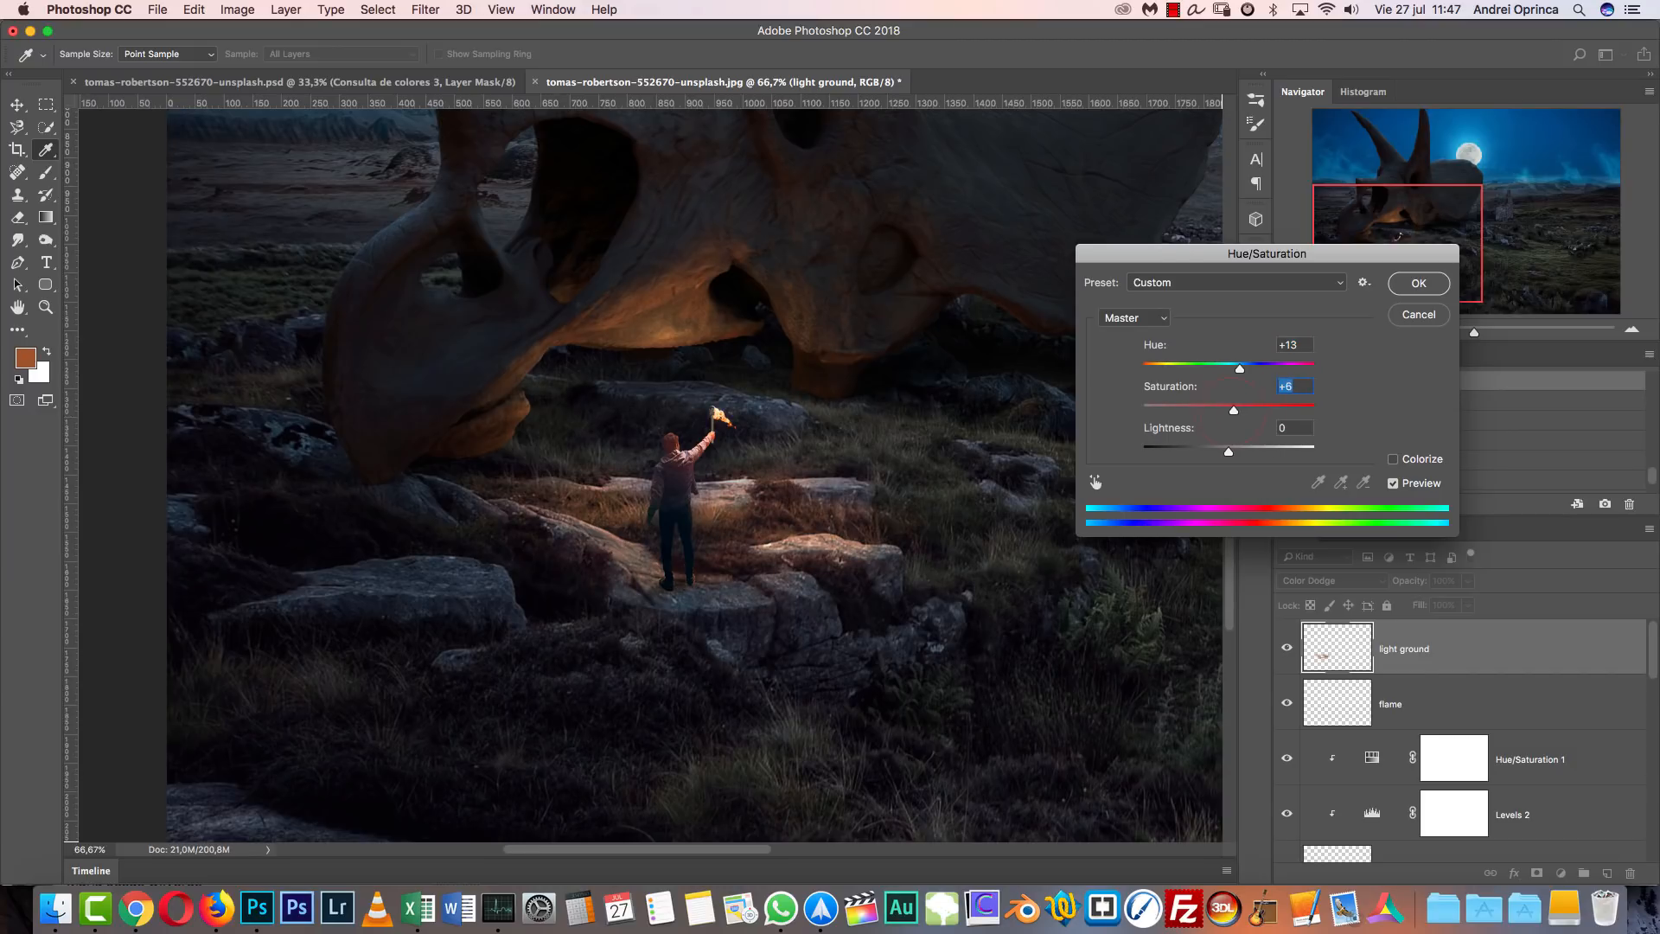
click(1417, 281)
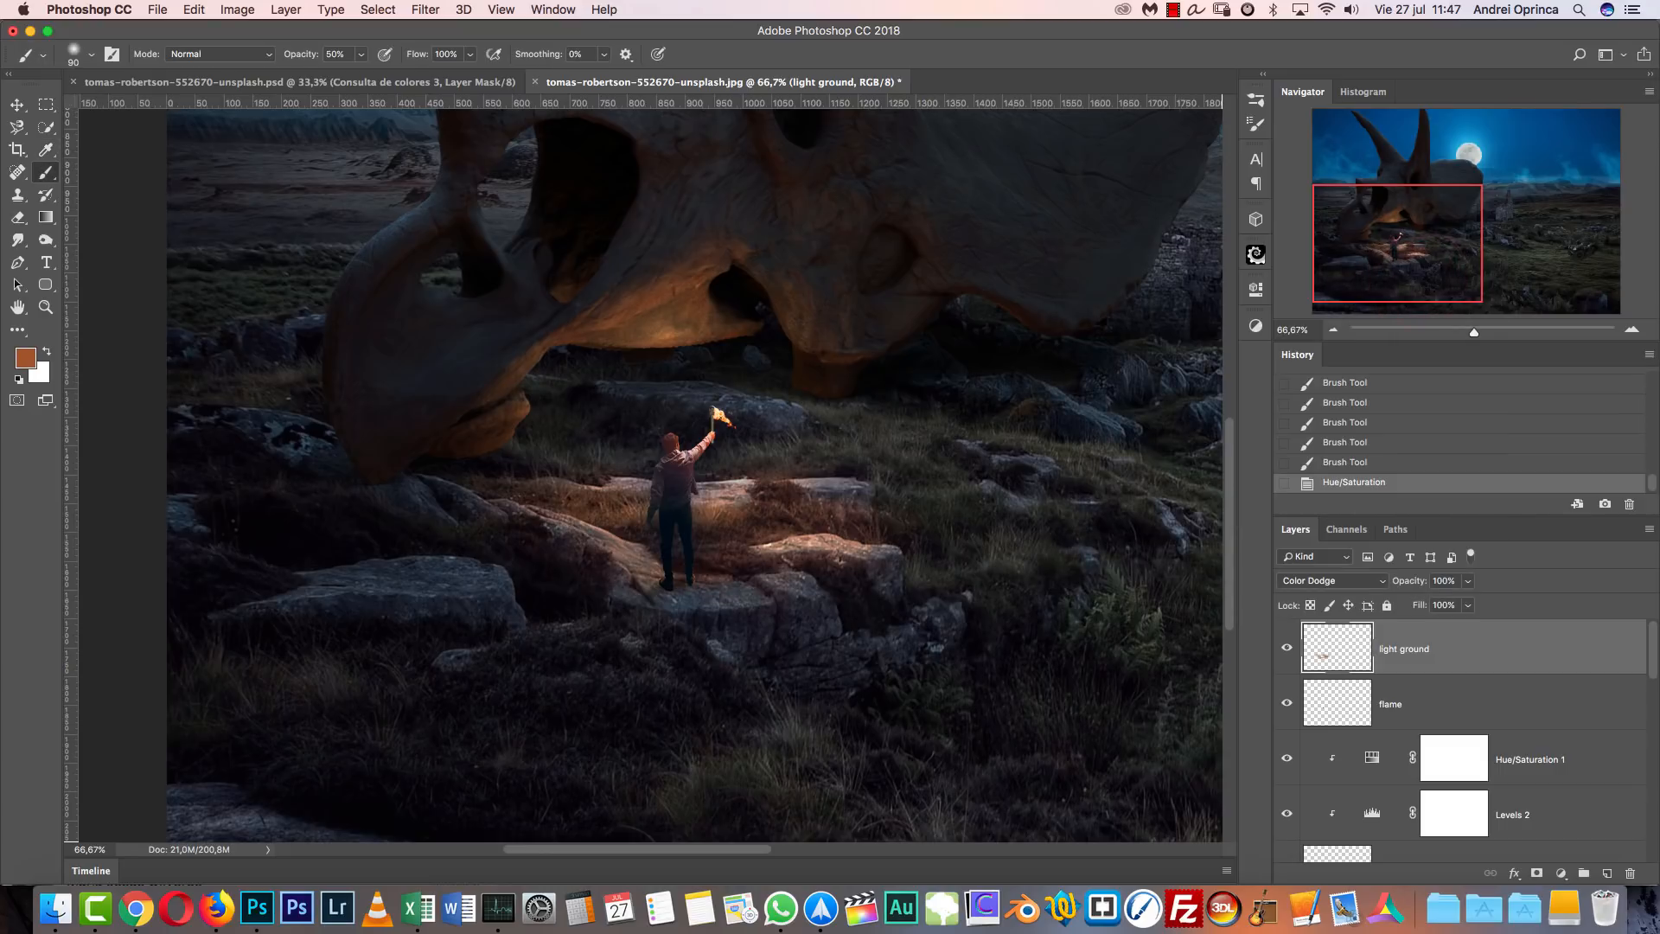
Examine the whole composite and the quad bike area, and compare the headlight lighting with the reference PSD document.
click(1332, 328)
click(1332, 328)
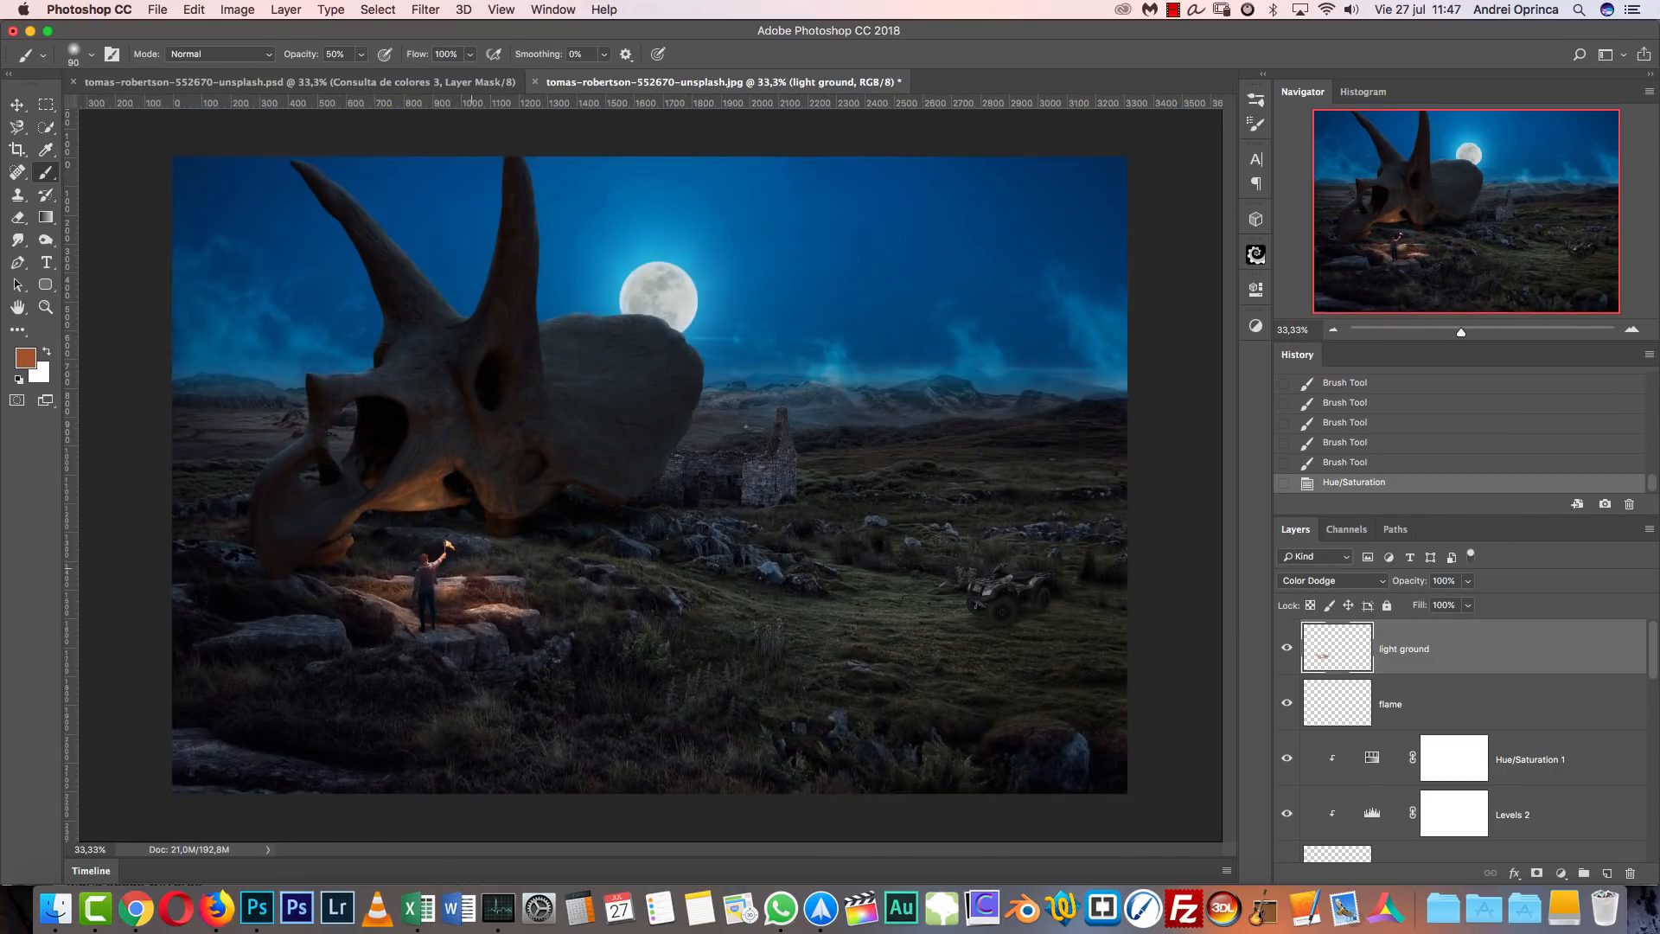
key(super+1)
scroll(859, 527, right, 10)
scroll(859, 527, down, 5)
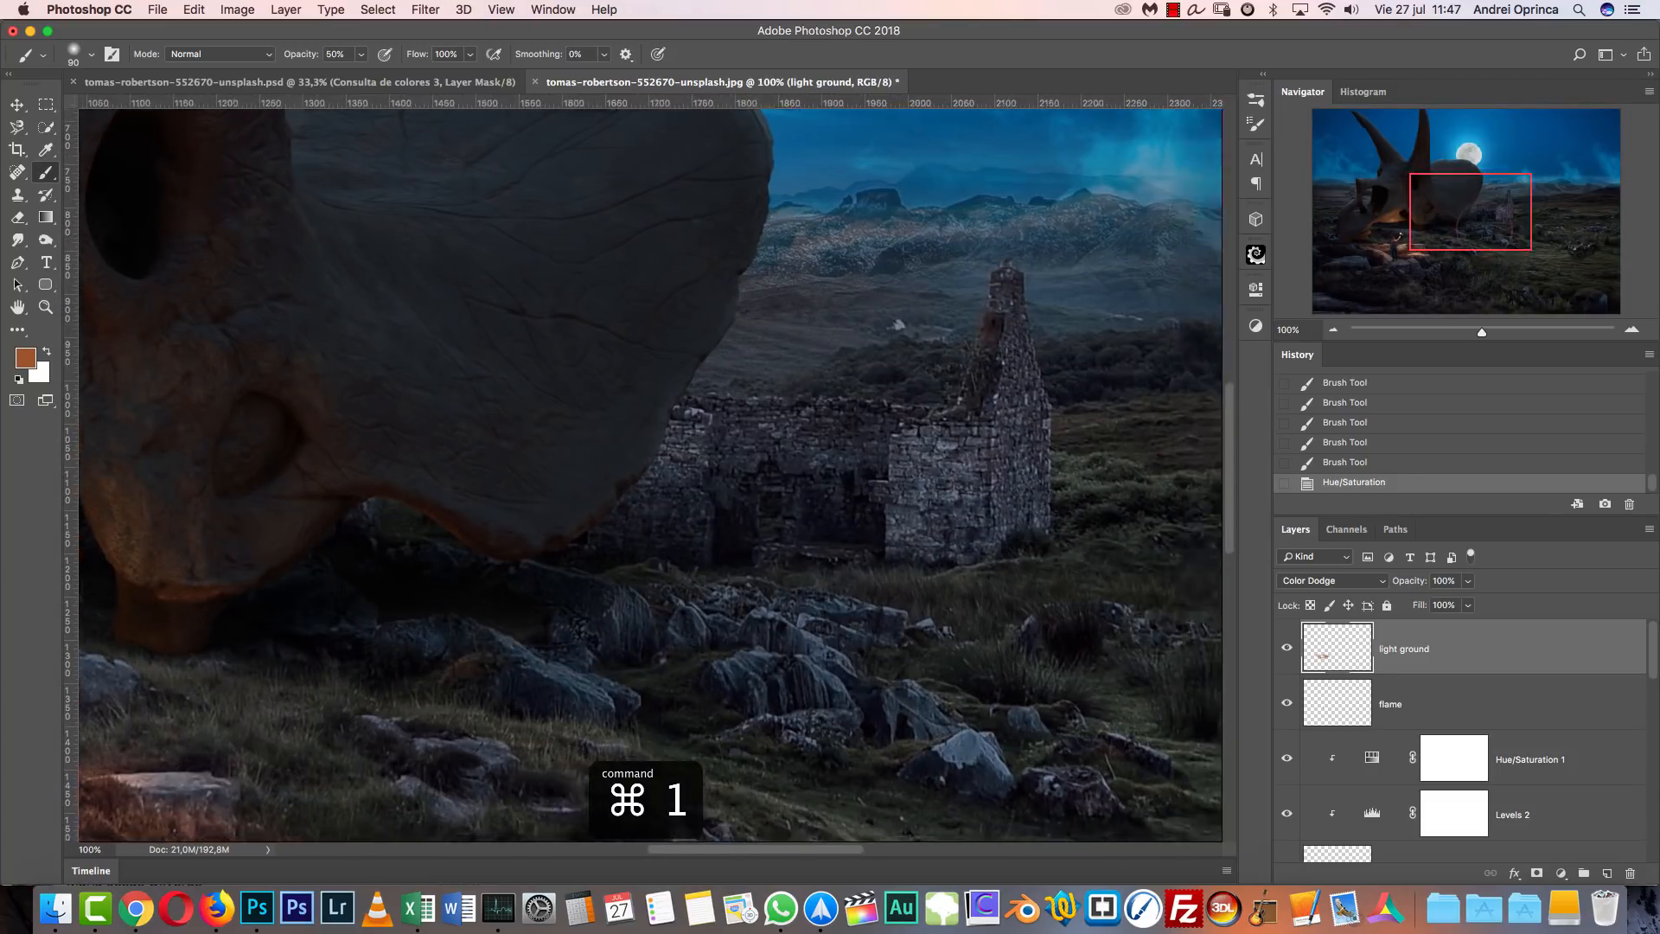
scroll(859, 528, left, 6)
scroll(859, 527, up, 2)
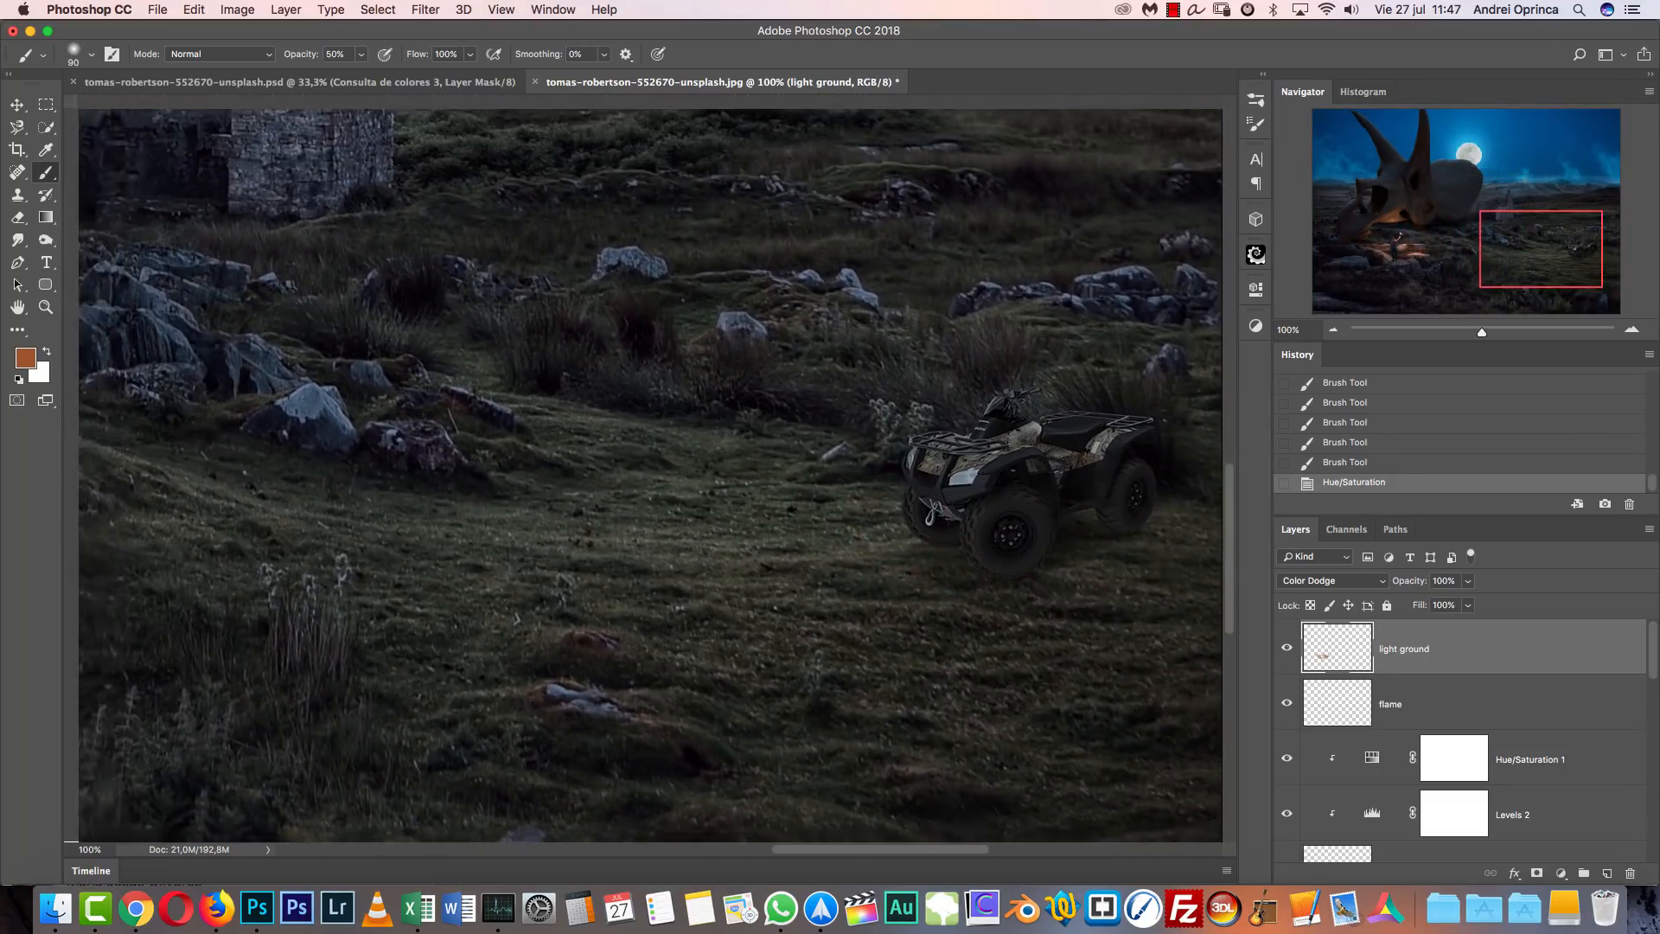
key(super+r)
key(ctrl+Tab)
key(super+1)
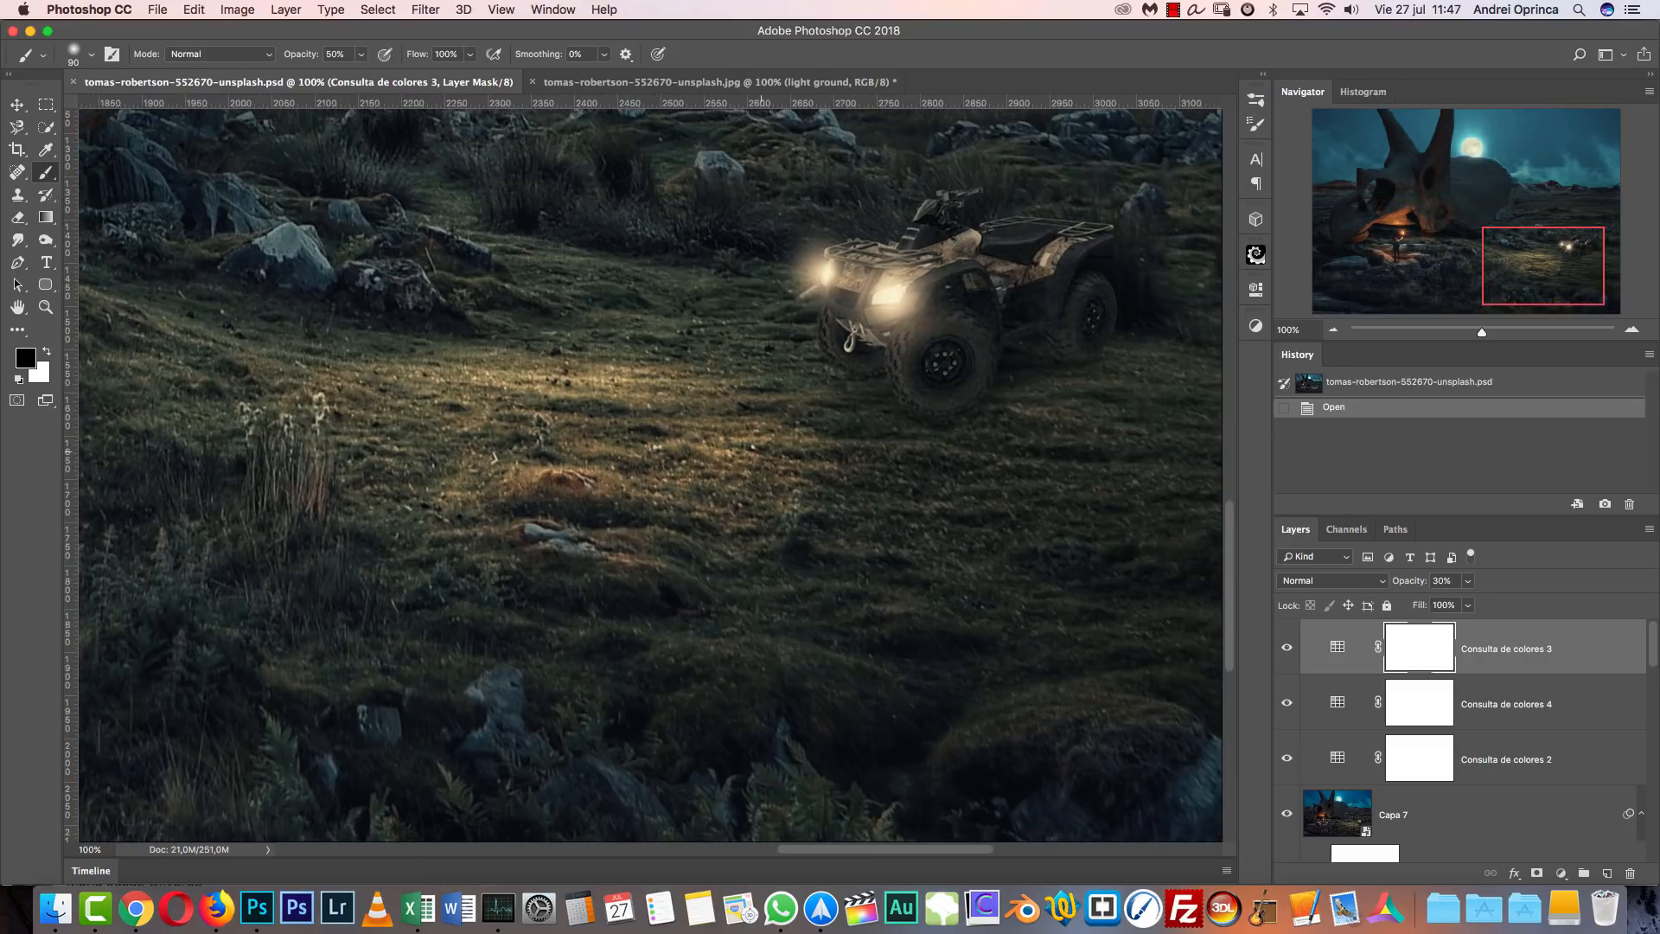
drag(761, 452, 969, 541)
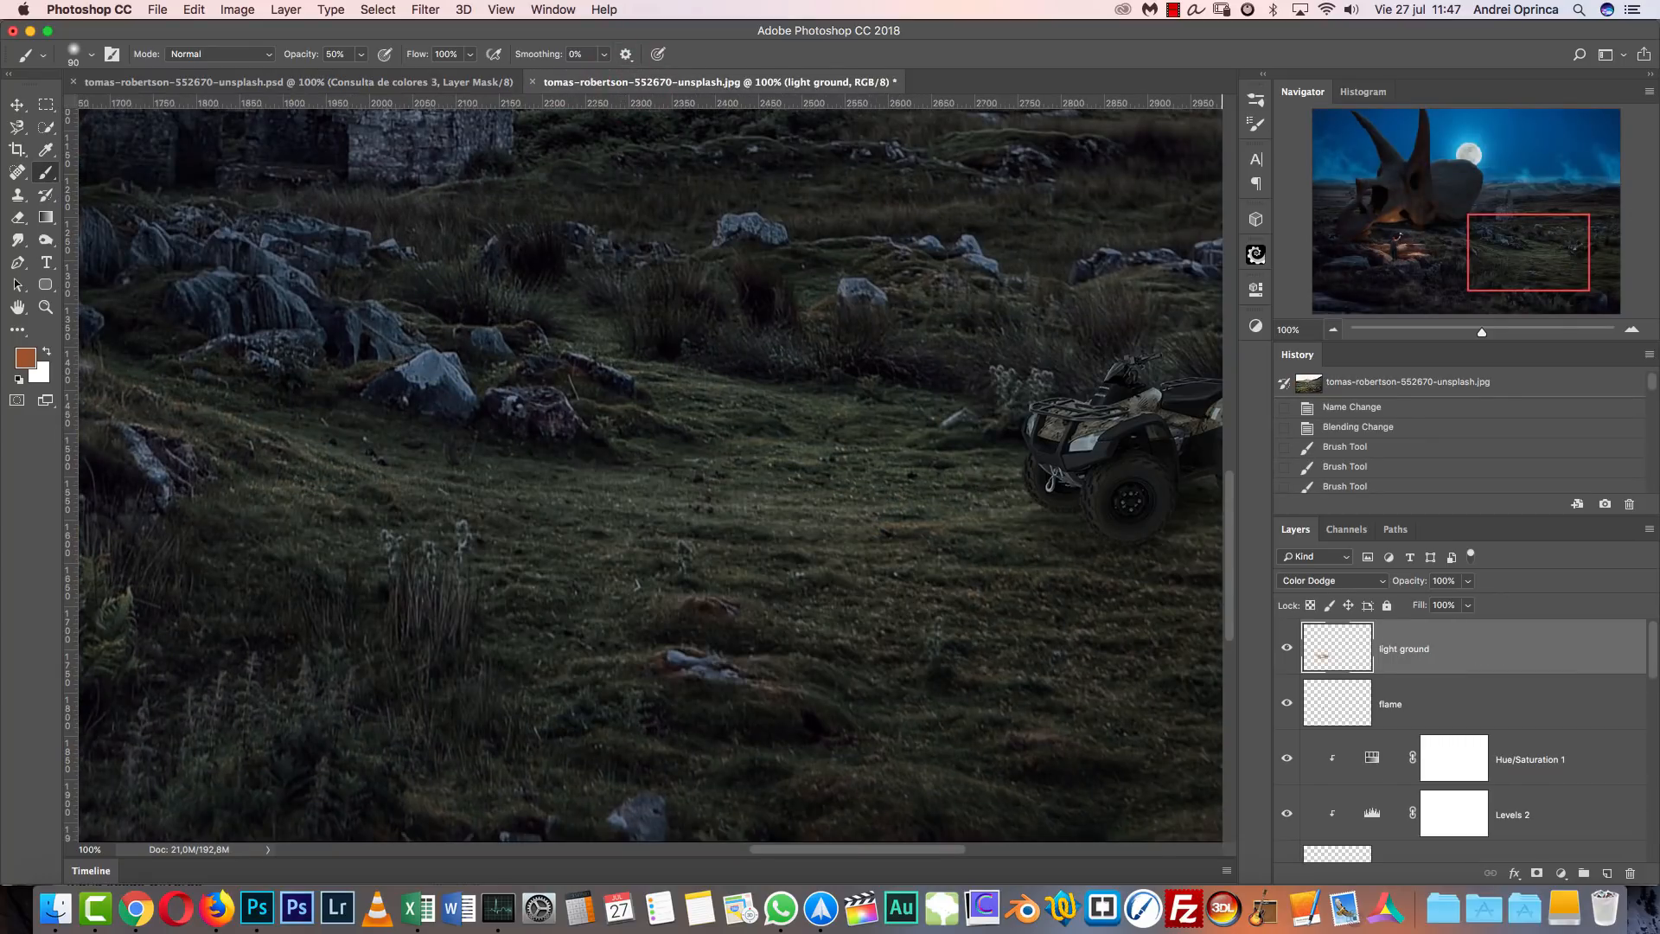
Set the foreground colour to the bluish grey #929a9f and the brush to 150 px with 30% flow.
key(super+minus)
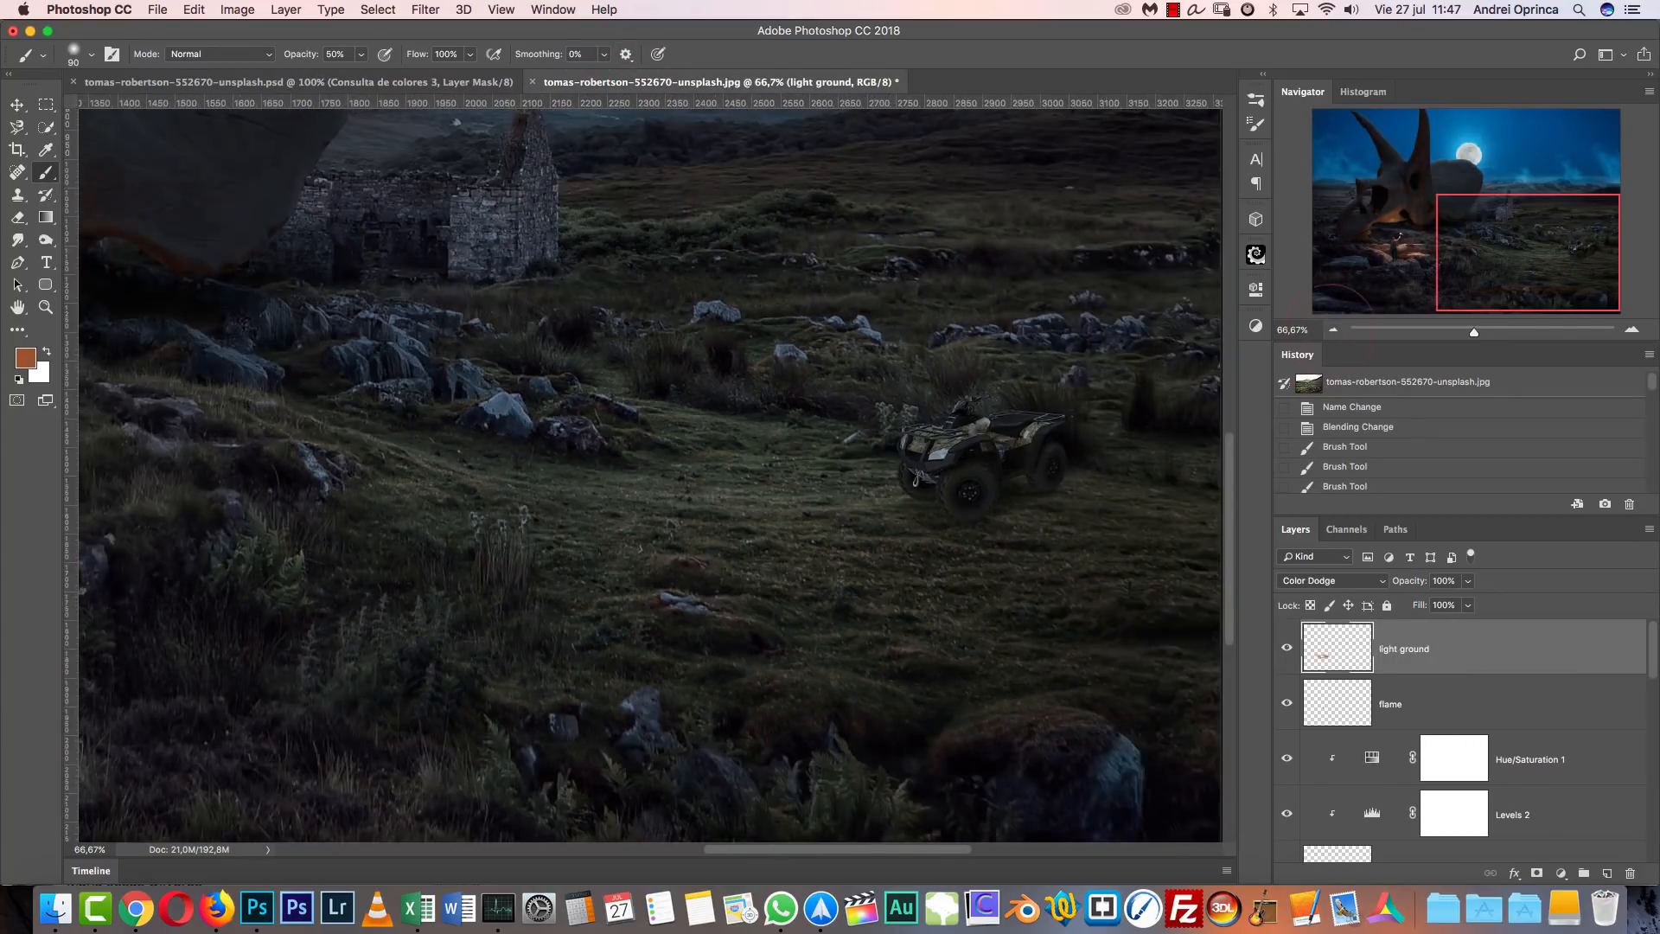
key(super+minus)
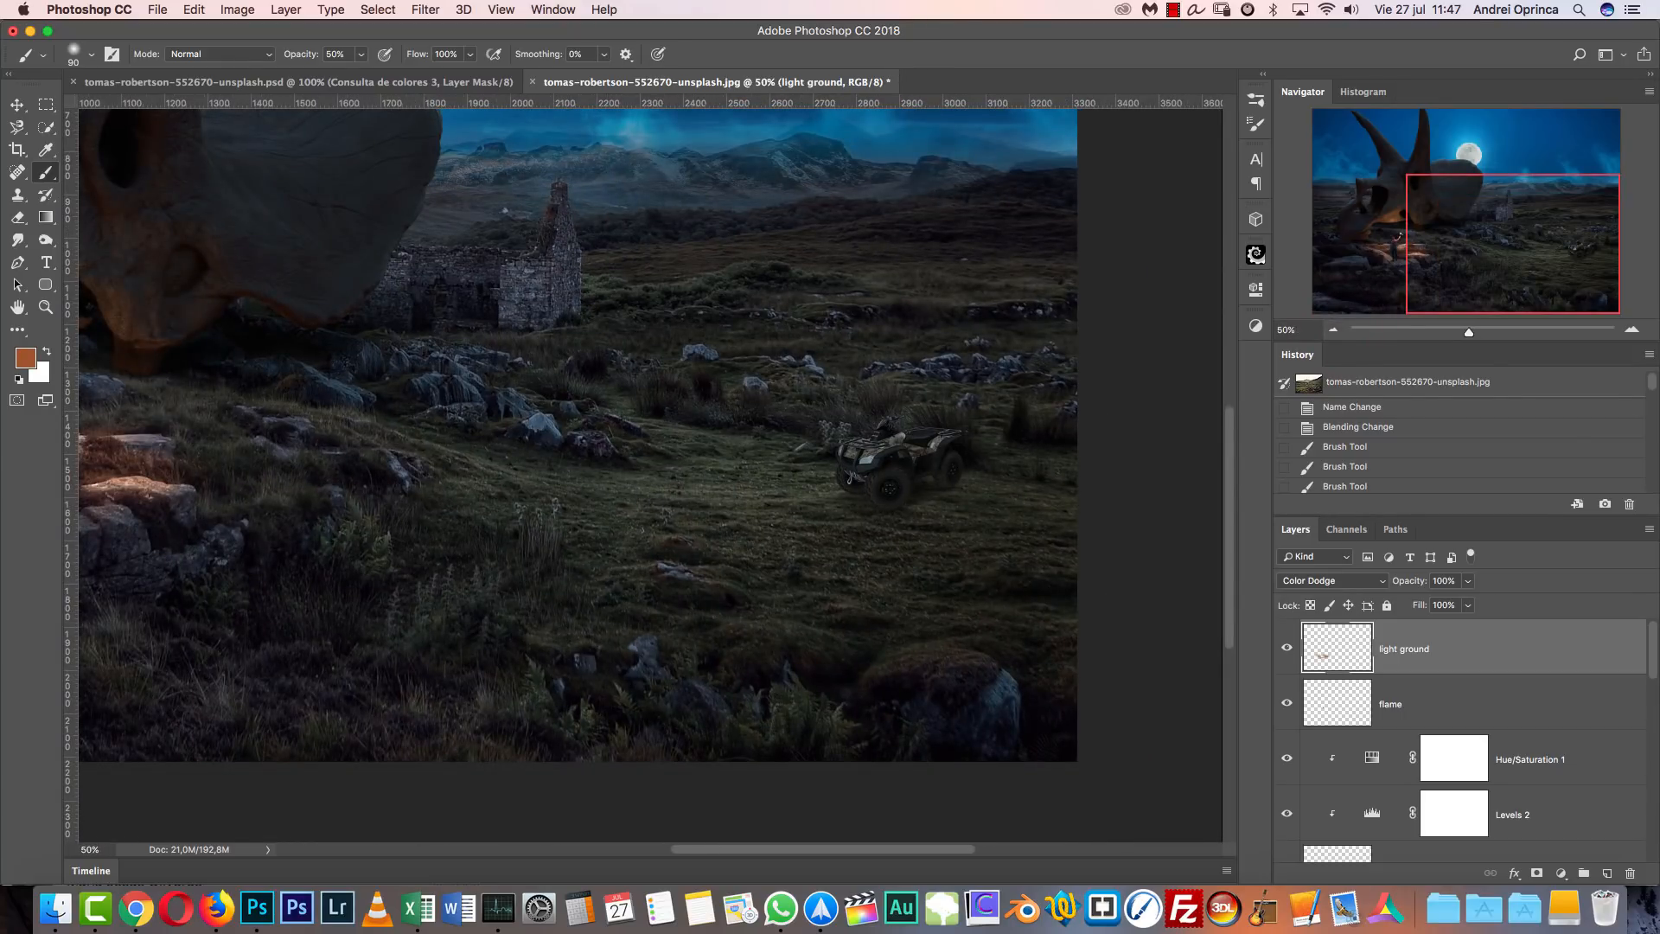
click(26, 358)
click(1225, 311)
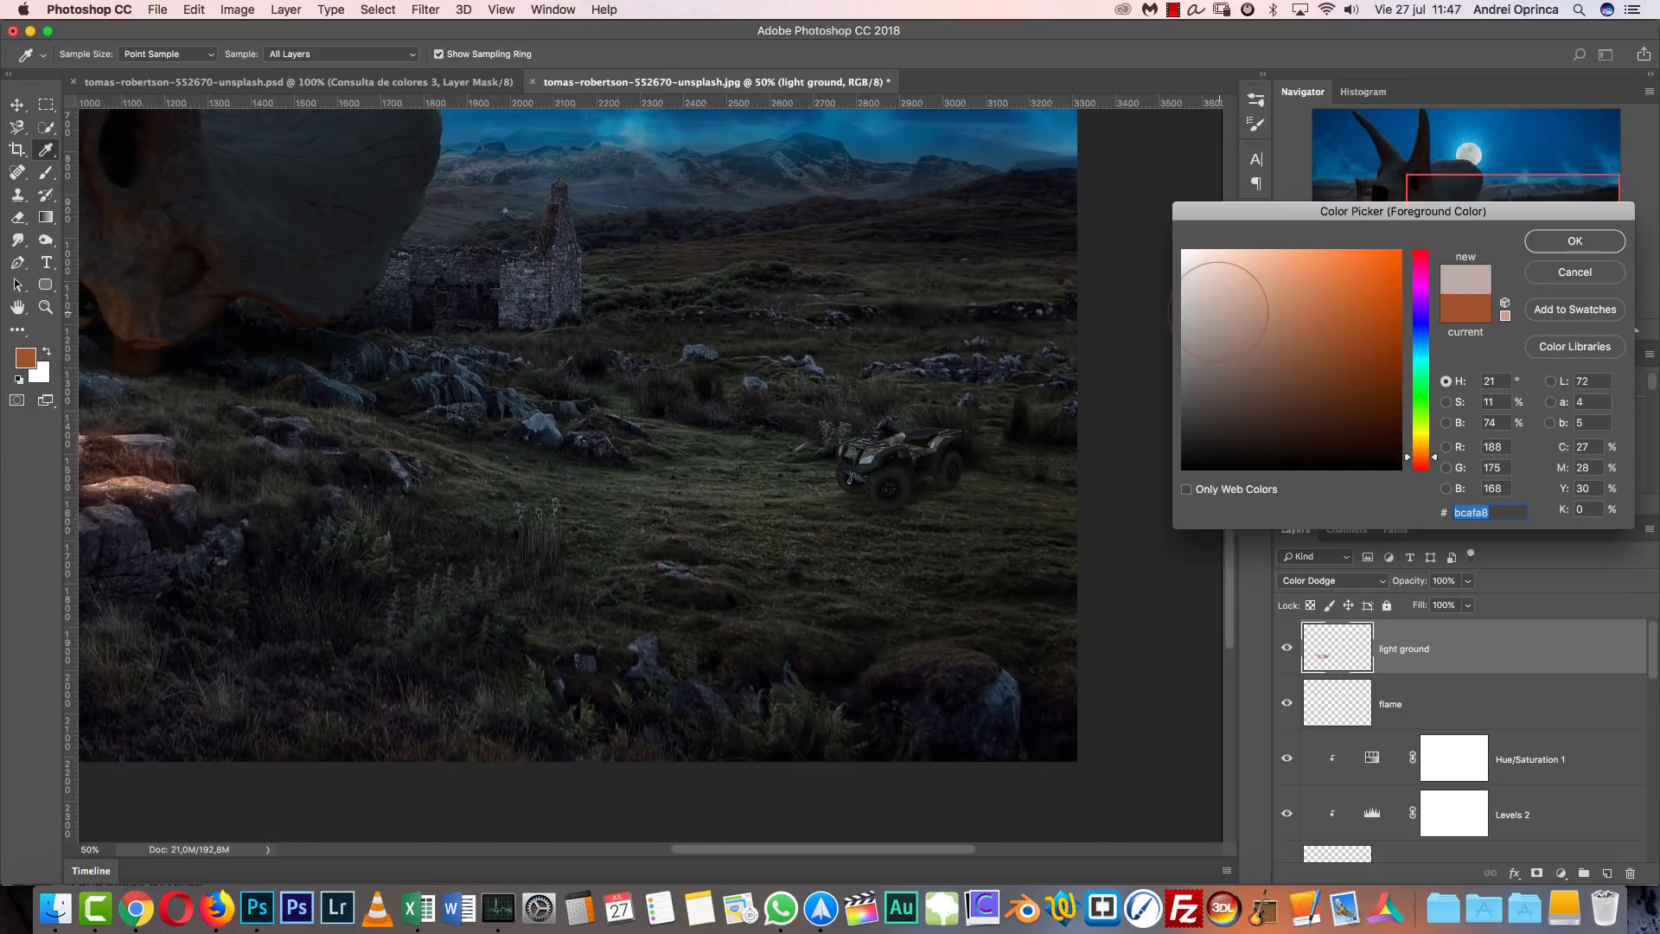
click(1421, 346)
drag(1201, 301, 1197, 326)
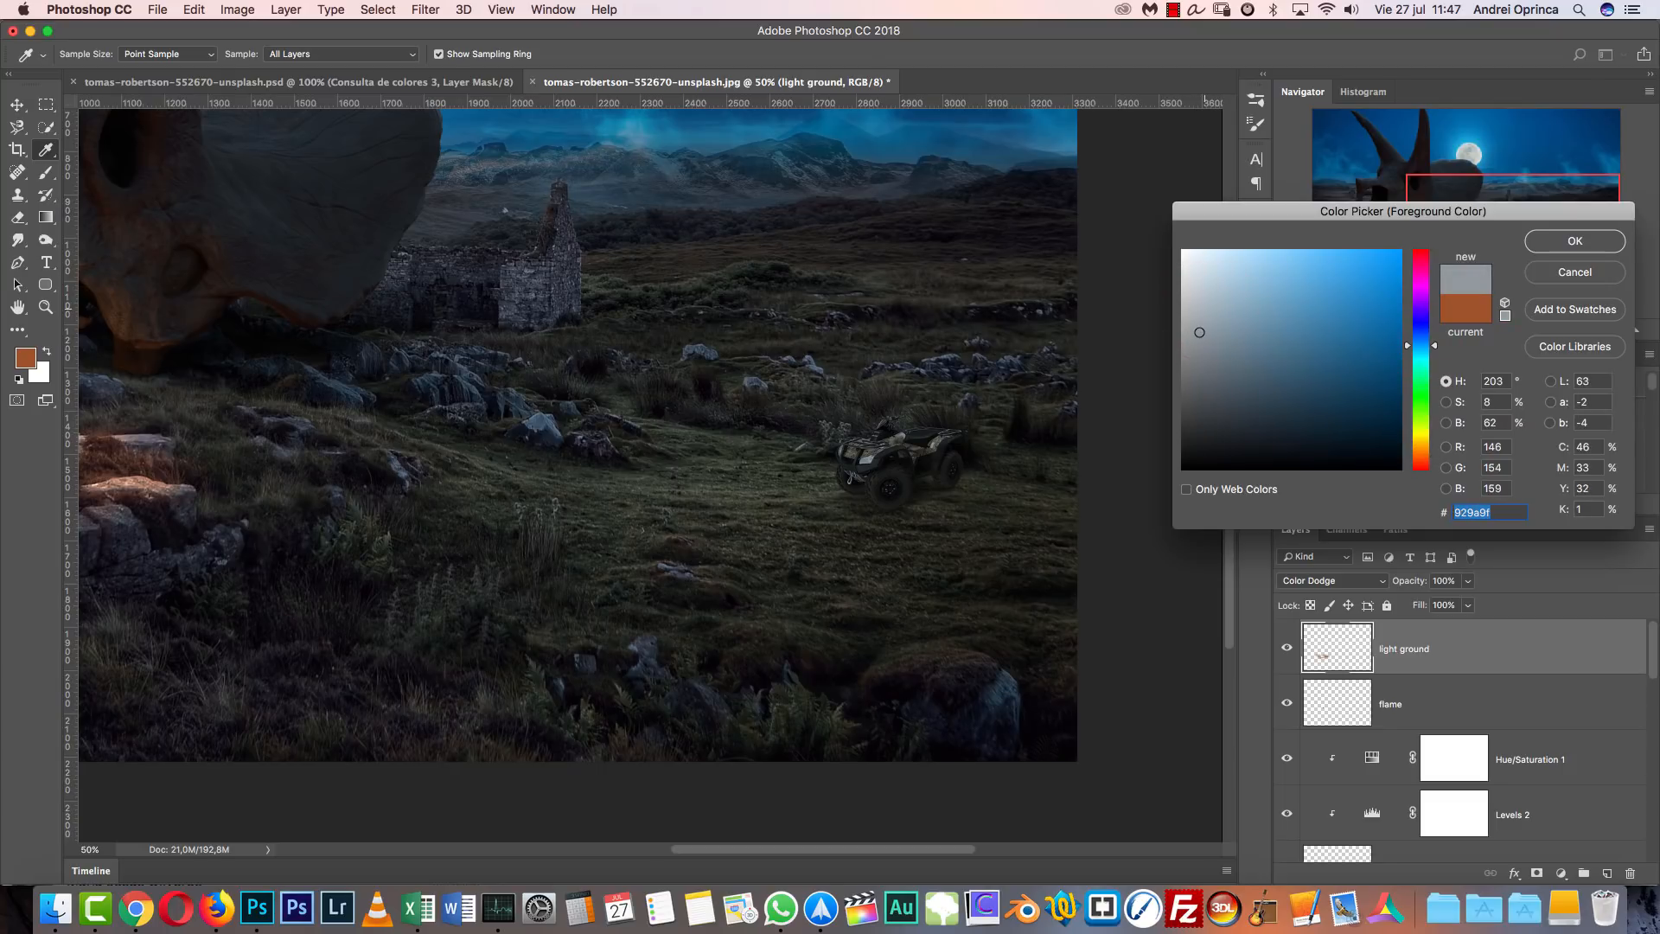
key(Return)
key(b)
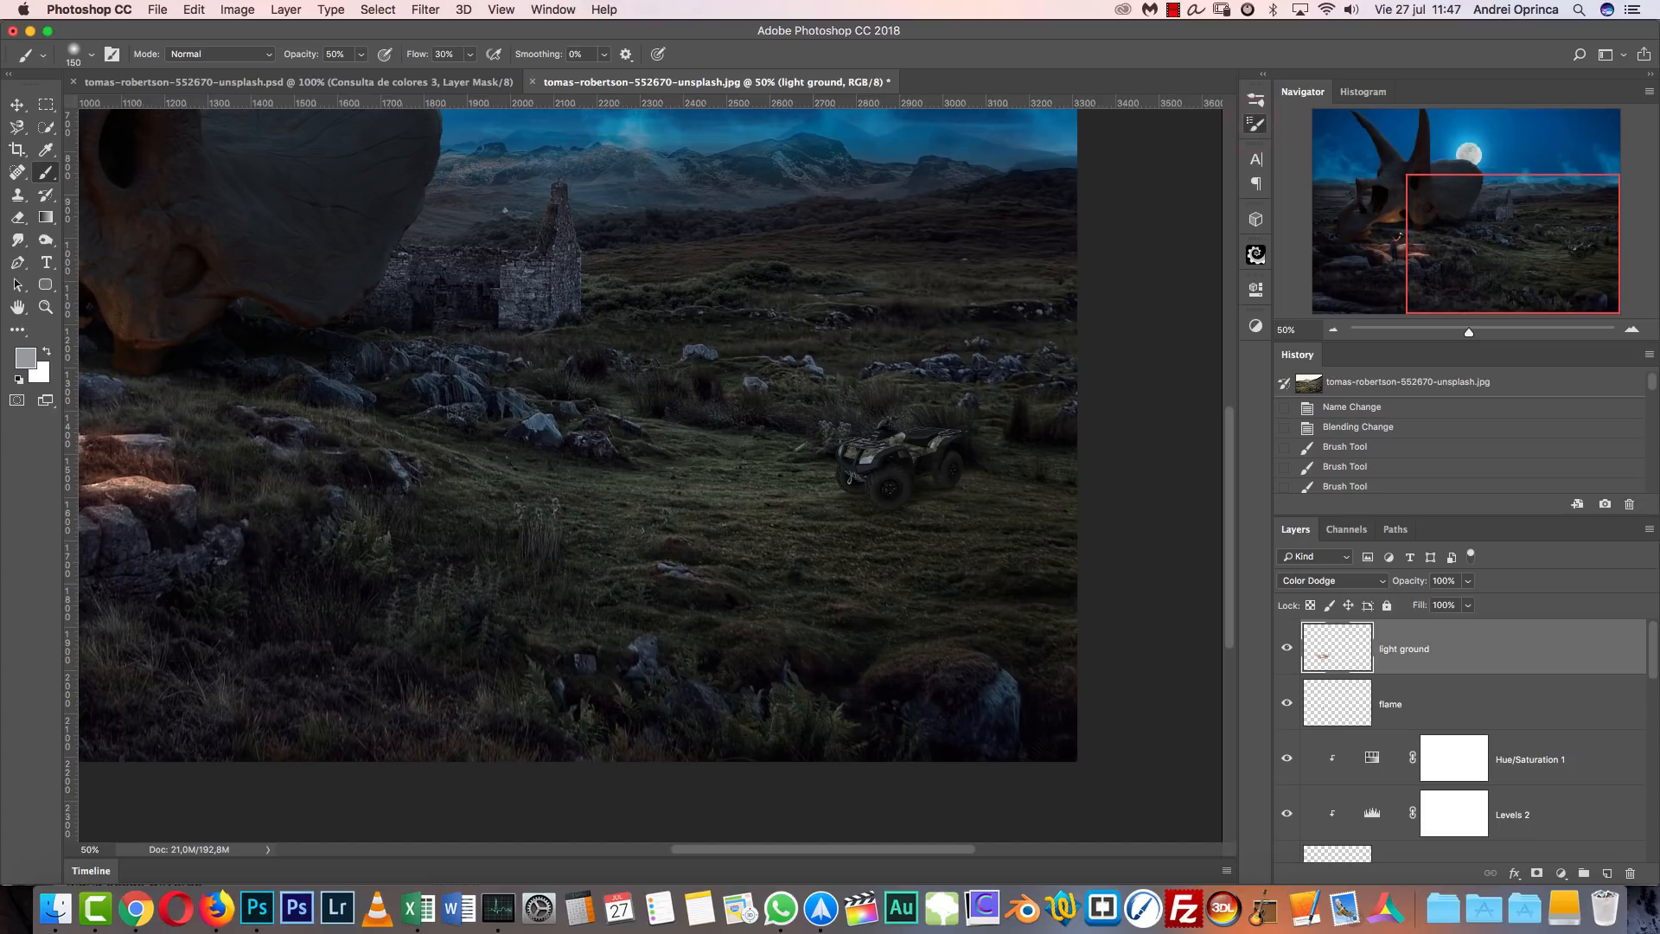
Check the brush's Transfer settings, paint soft headlight on the grass in front of the quad bike, and compare with the layer hidden.
key(F5)
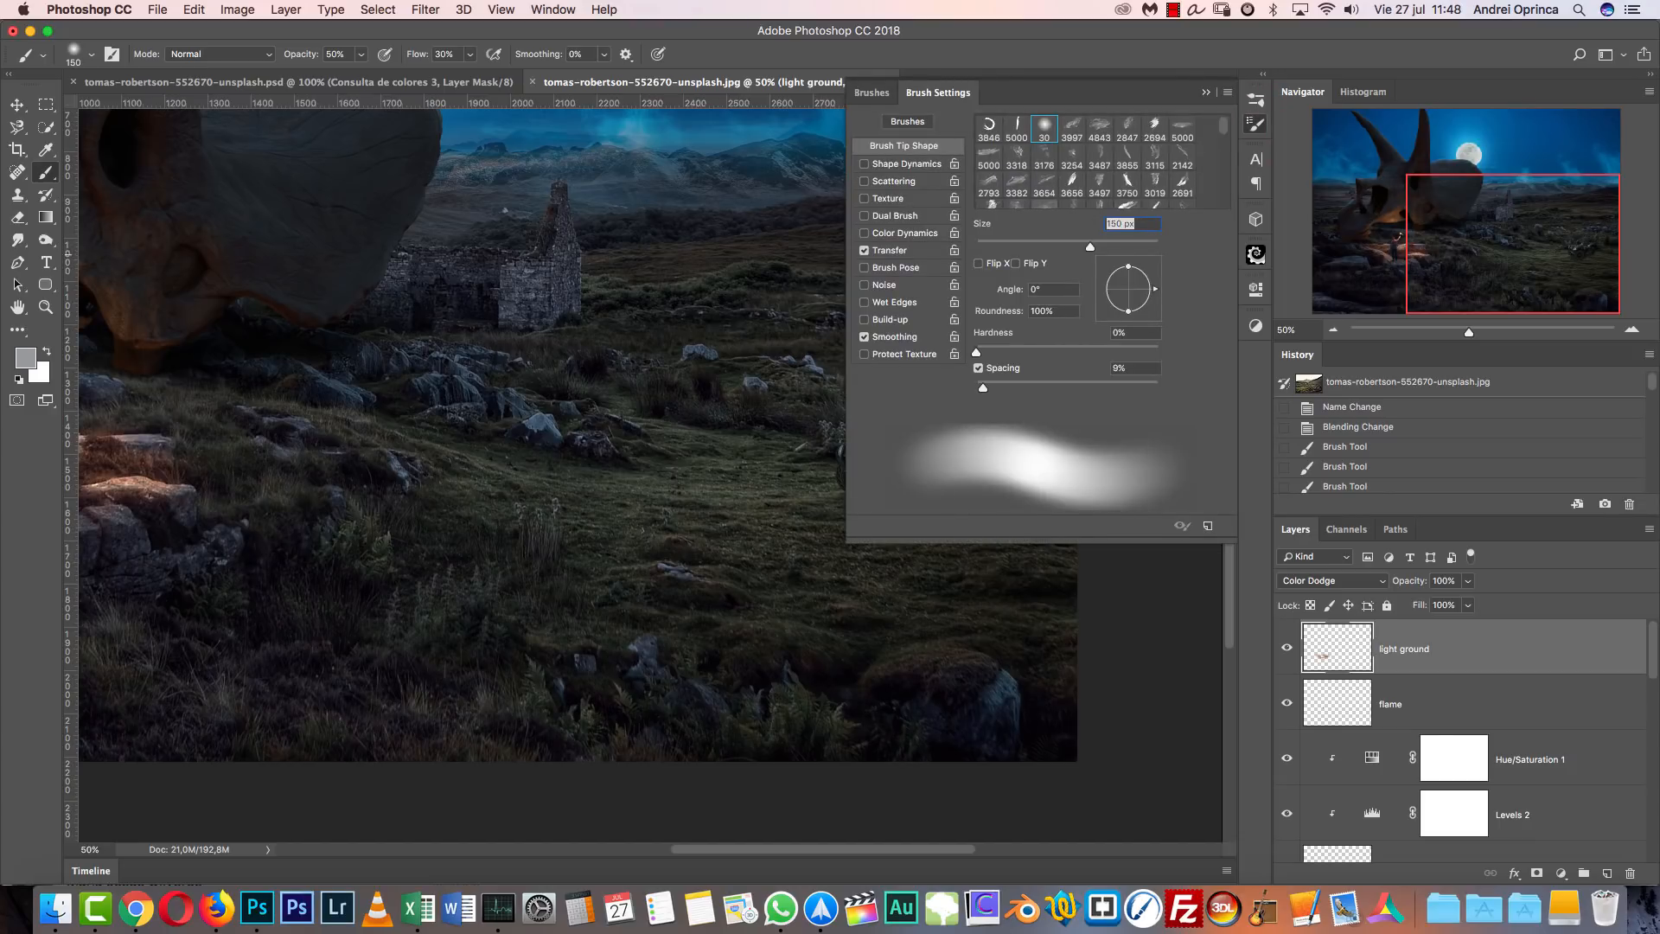
click(899, 251)
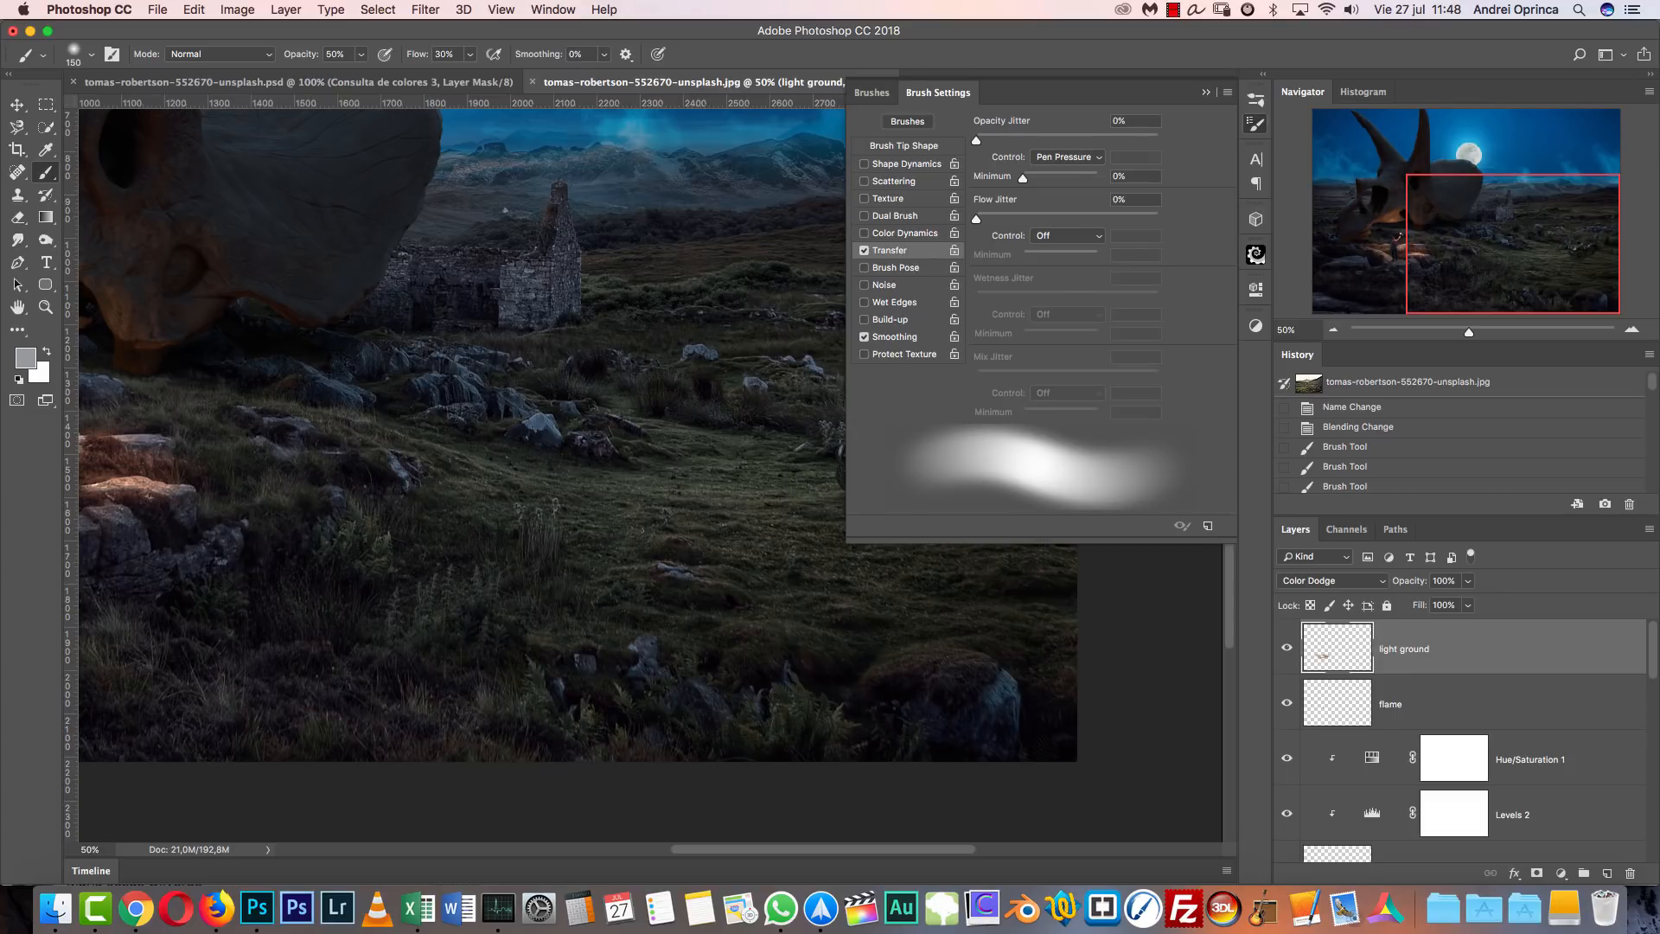
key(F5)
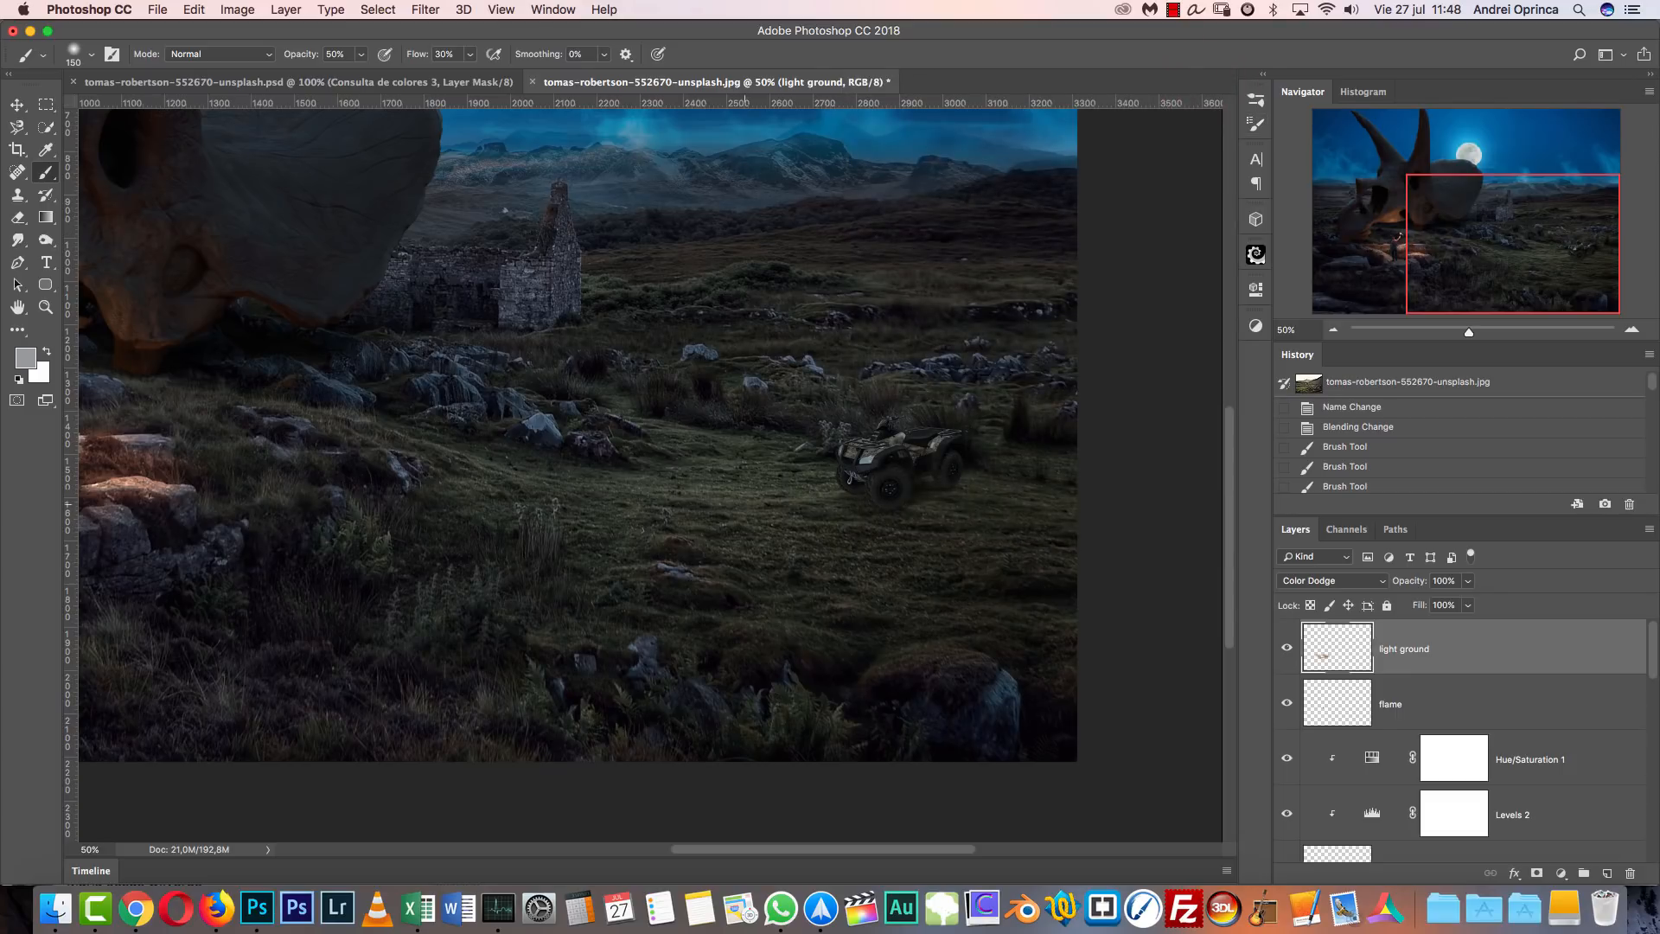
drag(544, 489, 523, 483)
mouse_move(641, 499)
mouse_down()
mouse_move(731, 488)
mouse_move(528, 519)
mouse_up()
click(743, 547)
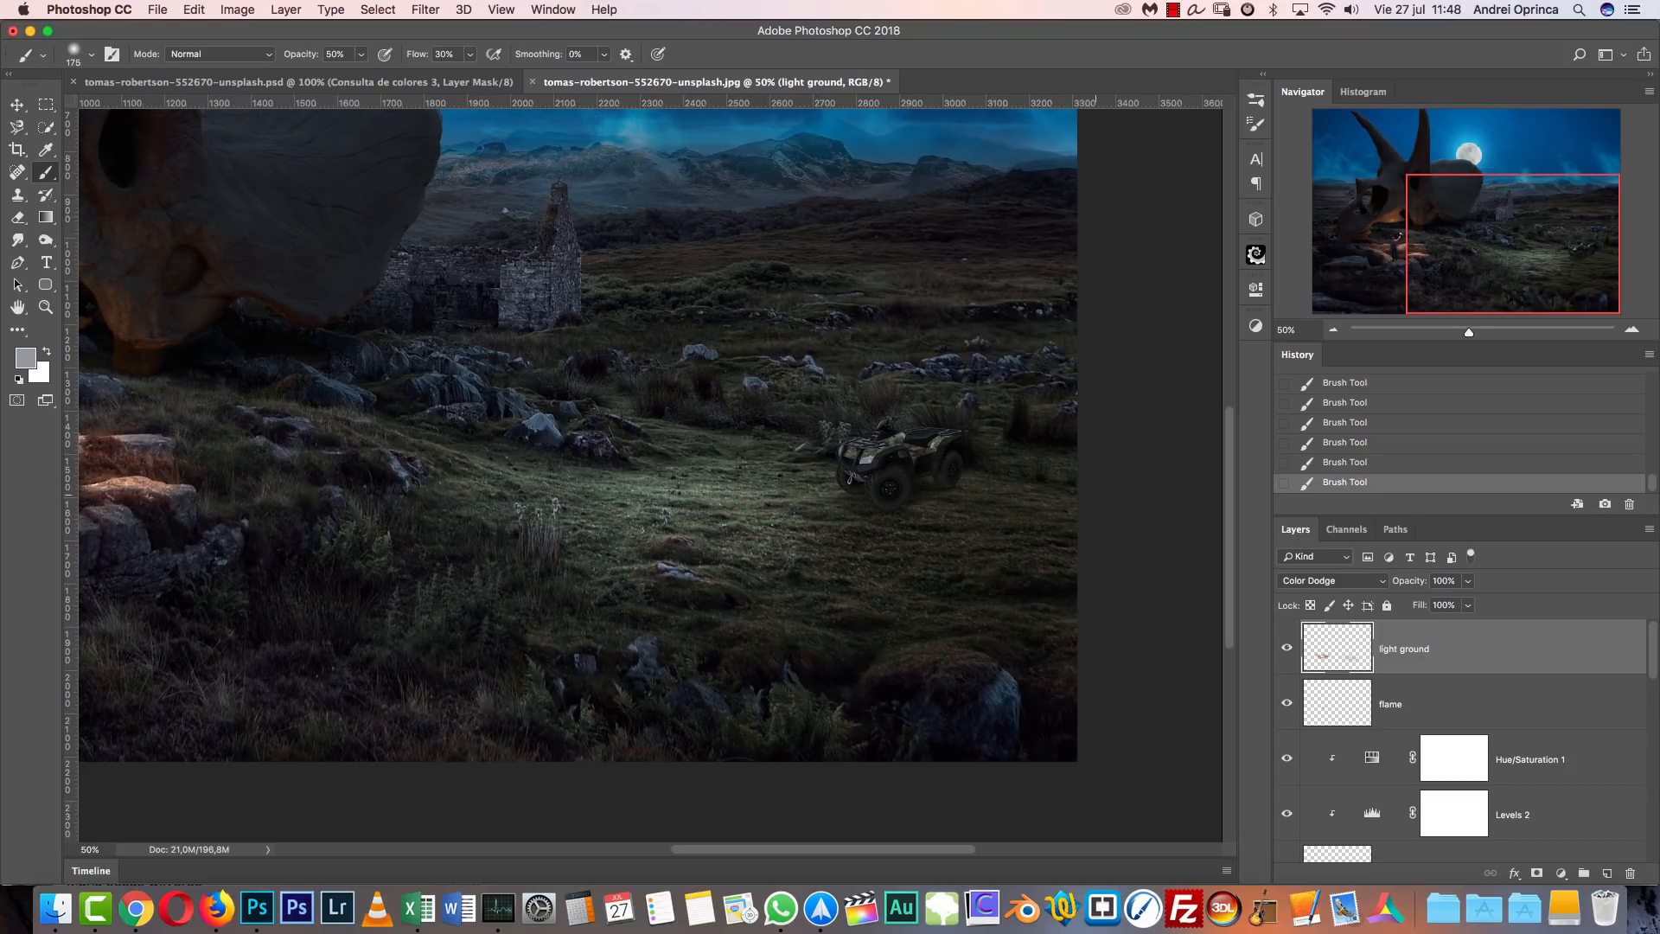
click(1287, 648)
click(1287, 648)
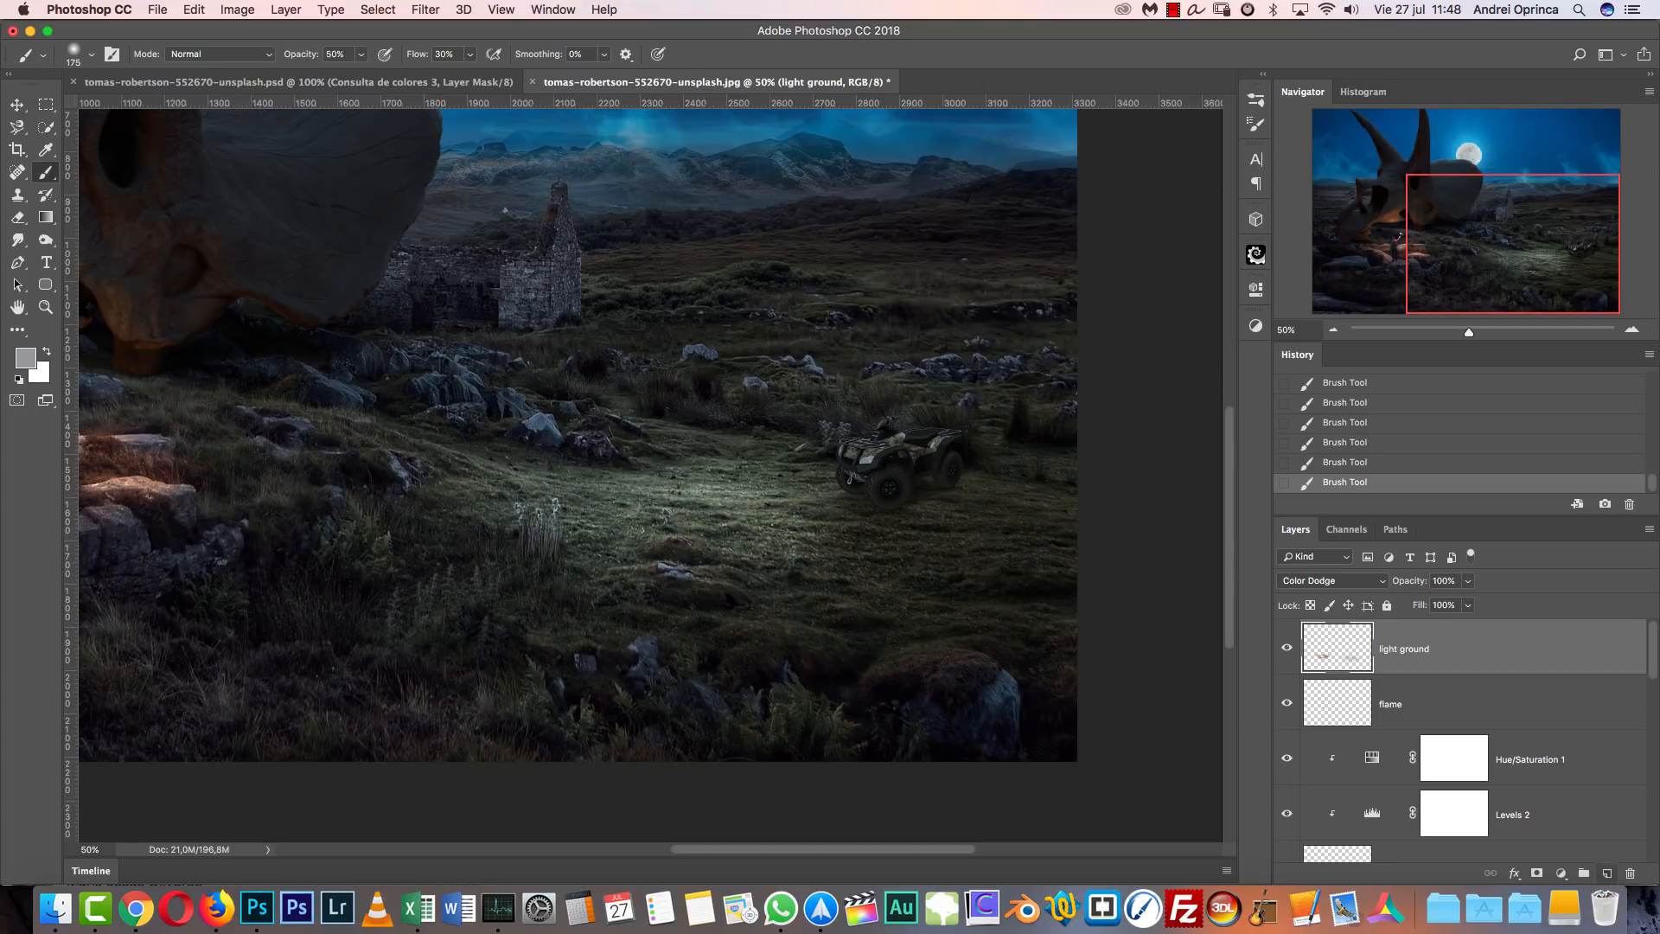
Add a new layer named glows in Screen mode, and set the brush opacity and flow to 100%.
click(1607, 874)
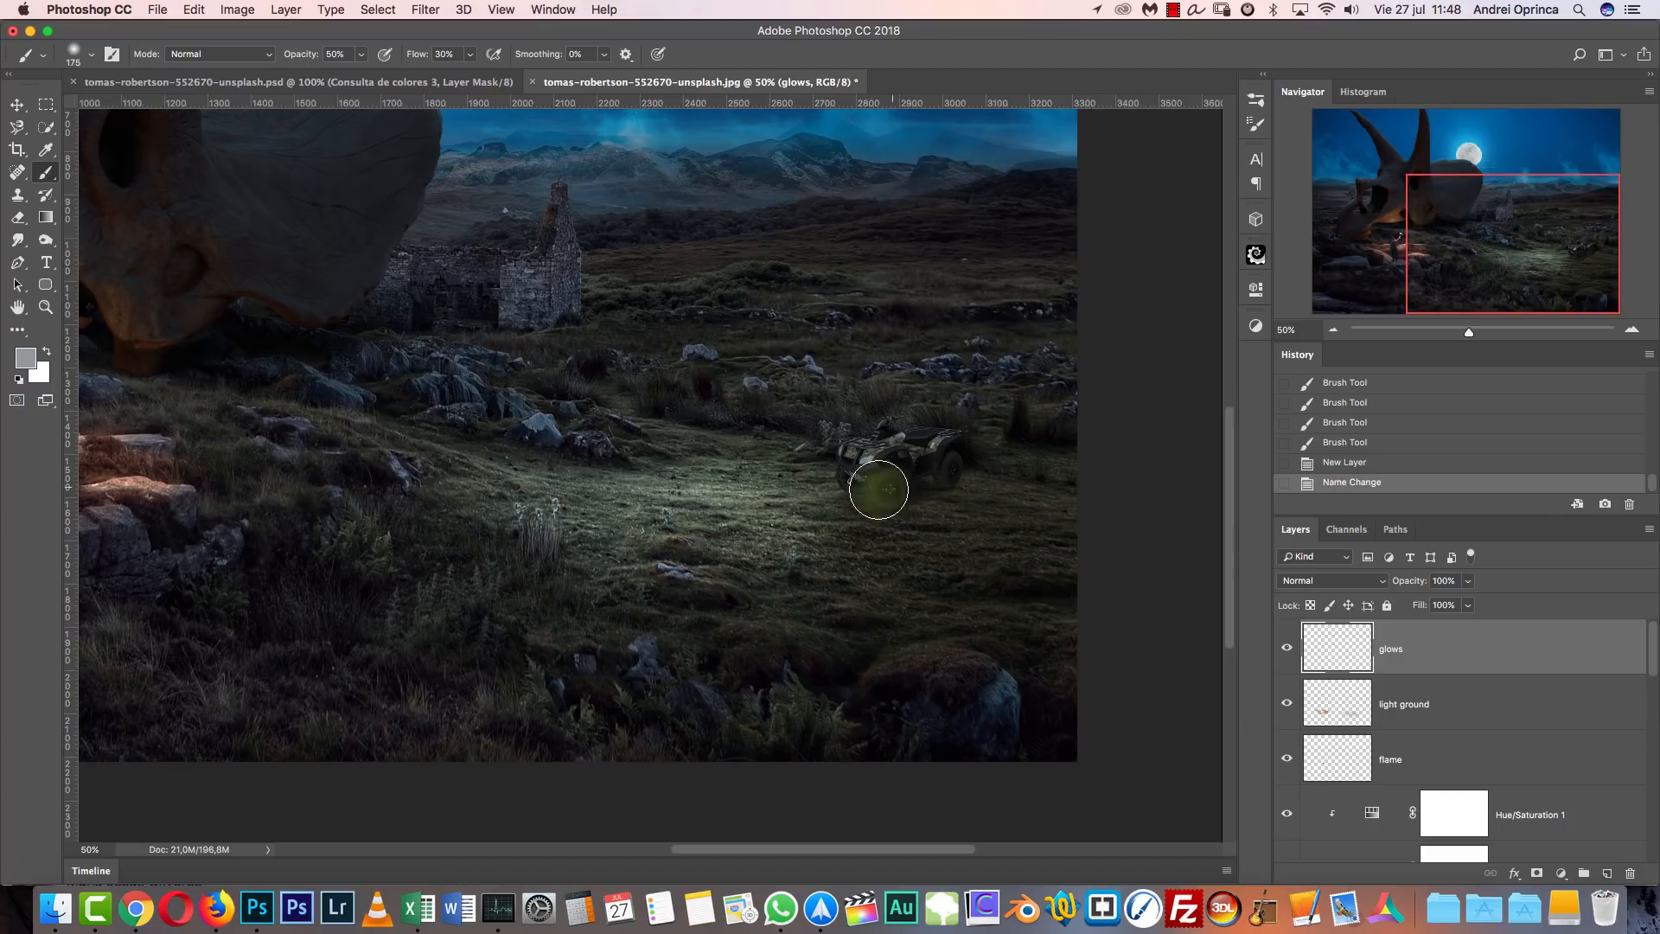
key(super+1)
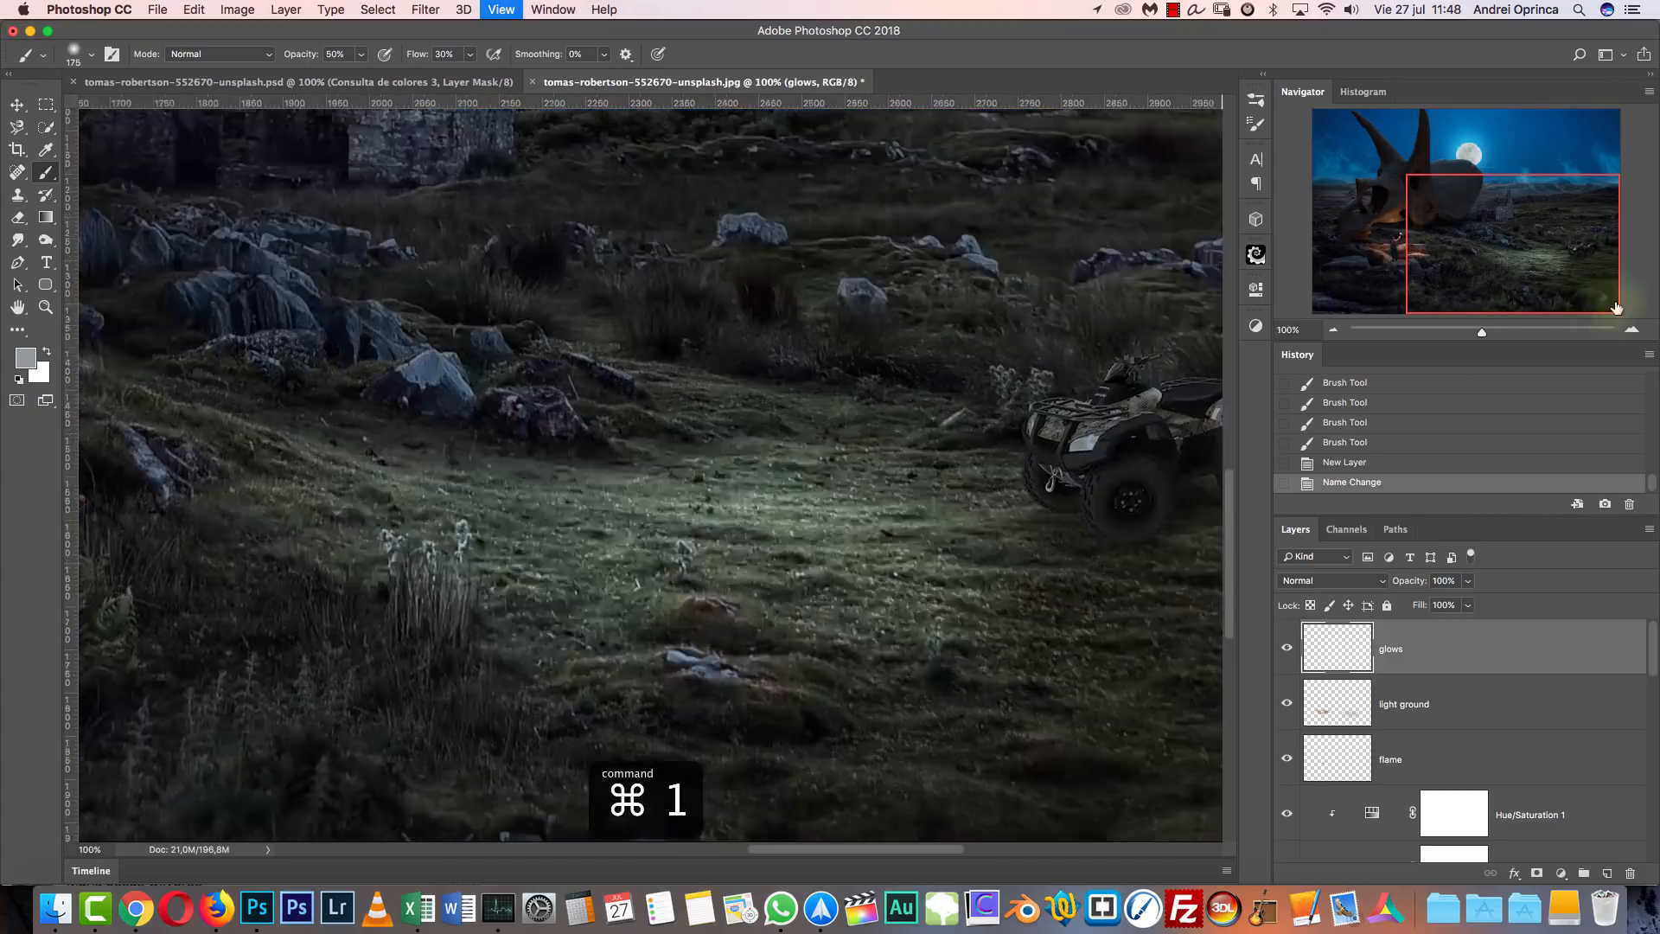
drag(1522, 256, 1556, 272)
click(1637, 328)
drag(937, 380, 819, 588)
drag(809, 420, 748, 536)
click(1336, 580)
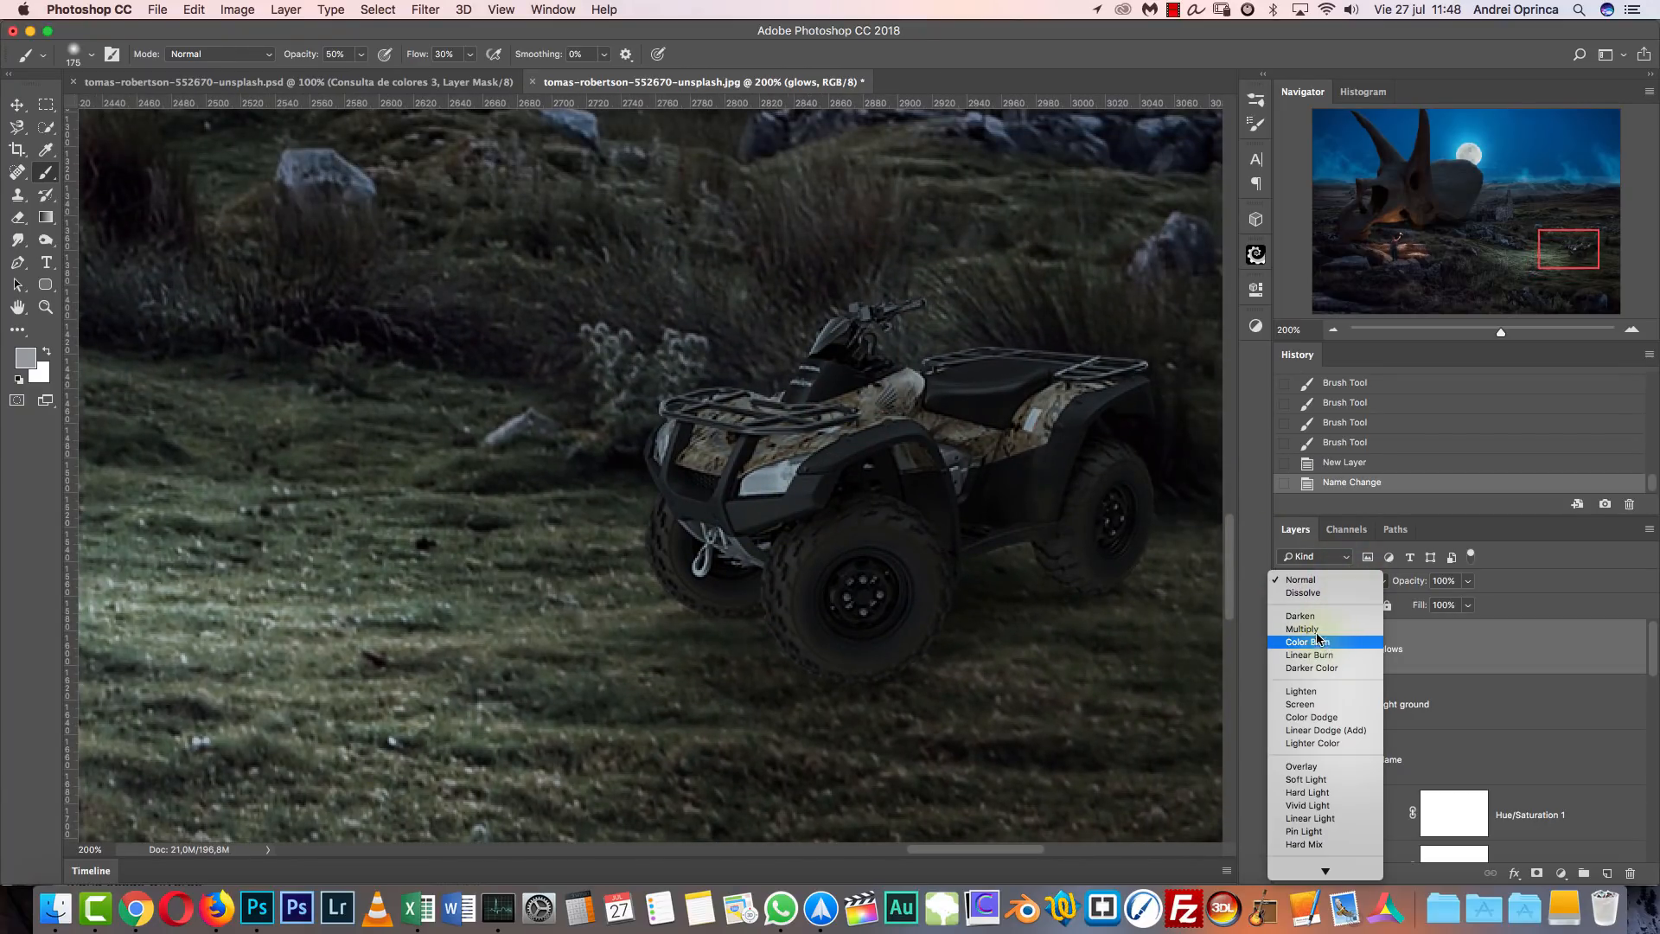
click(1321, 706)
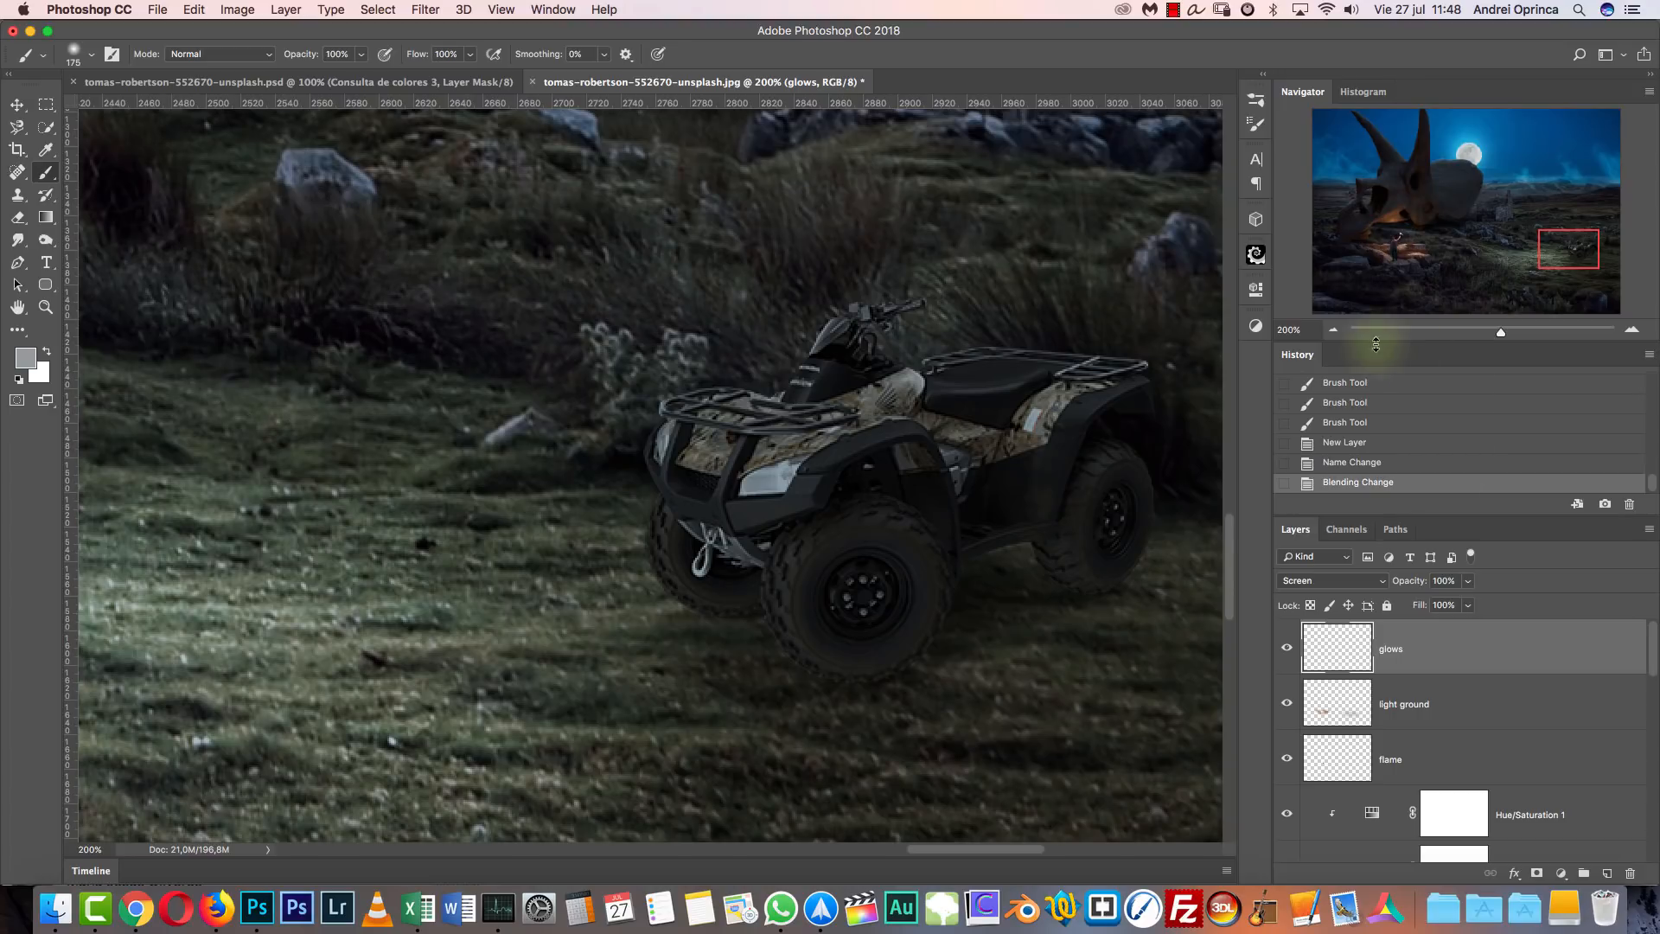
Check the brush's Transfer settings, then set the foreground colour to #525b60 and the brush size to 200 px.
click(1334, 330)
click(1259, 128)
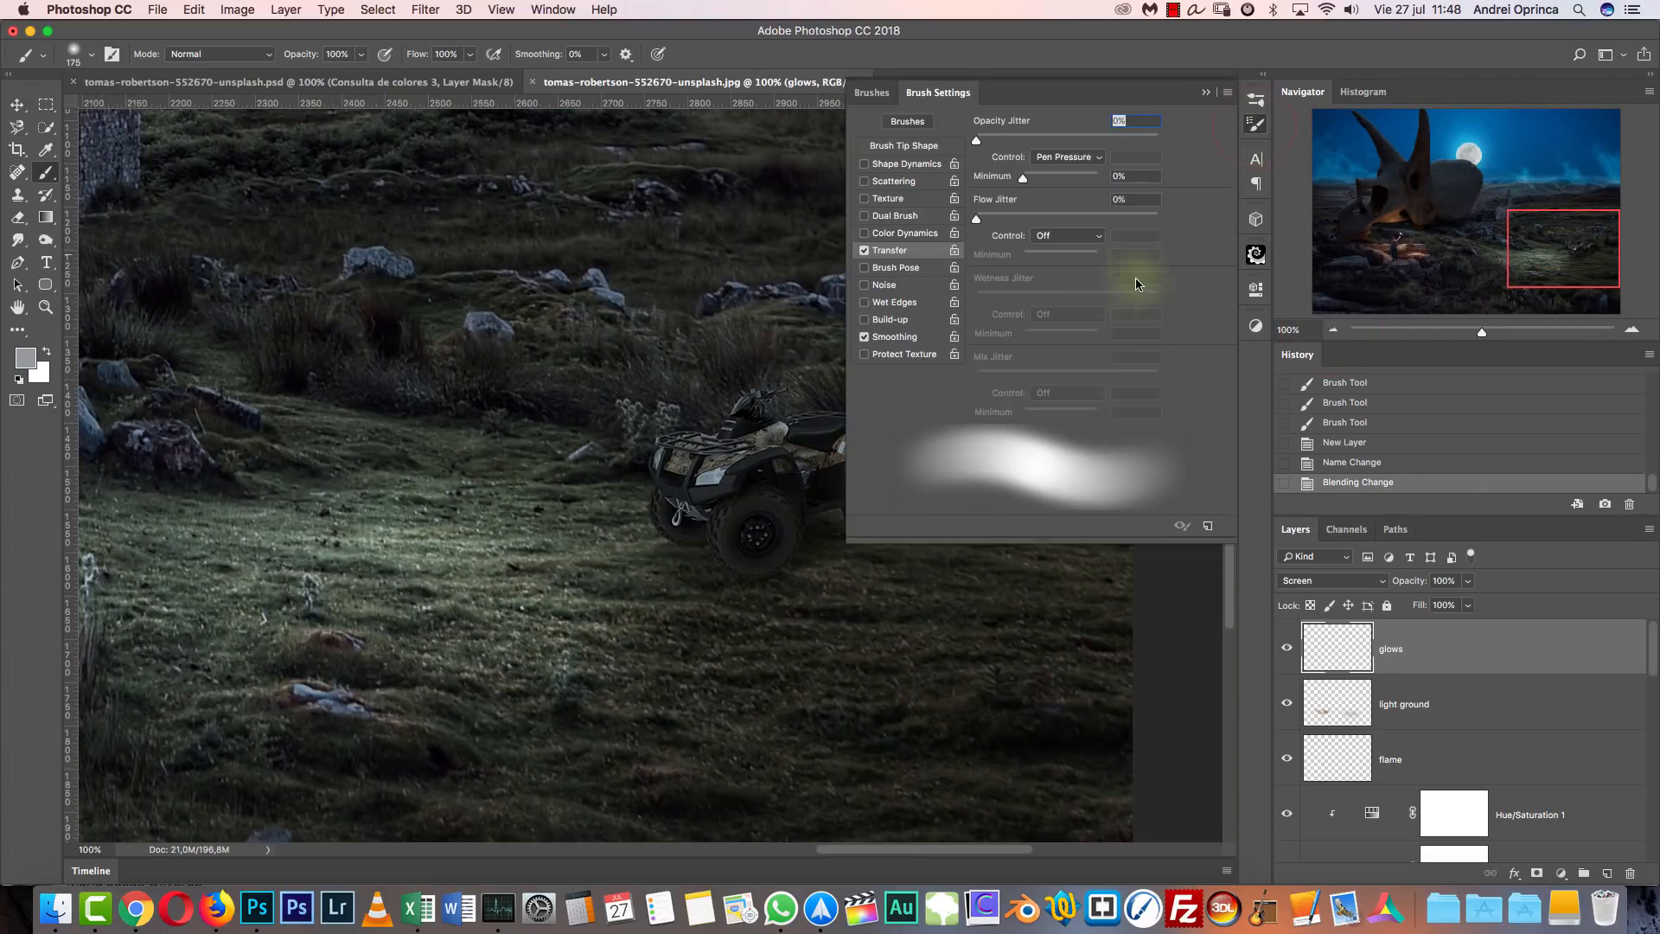
click(1207, 91)
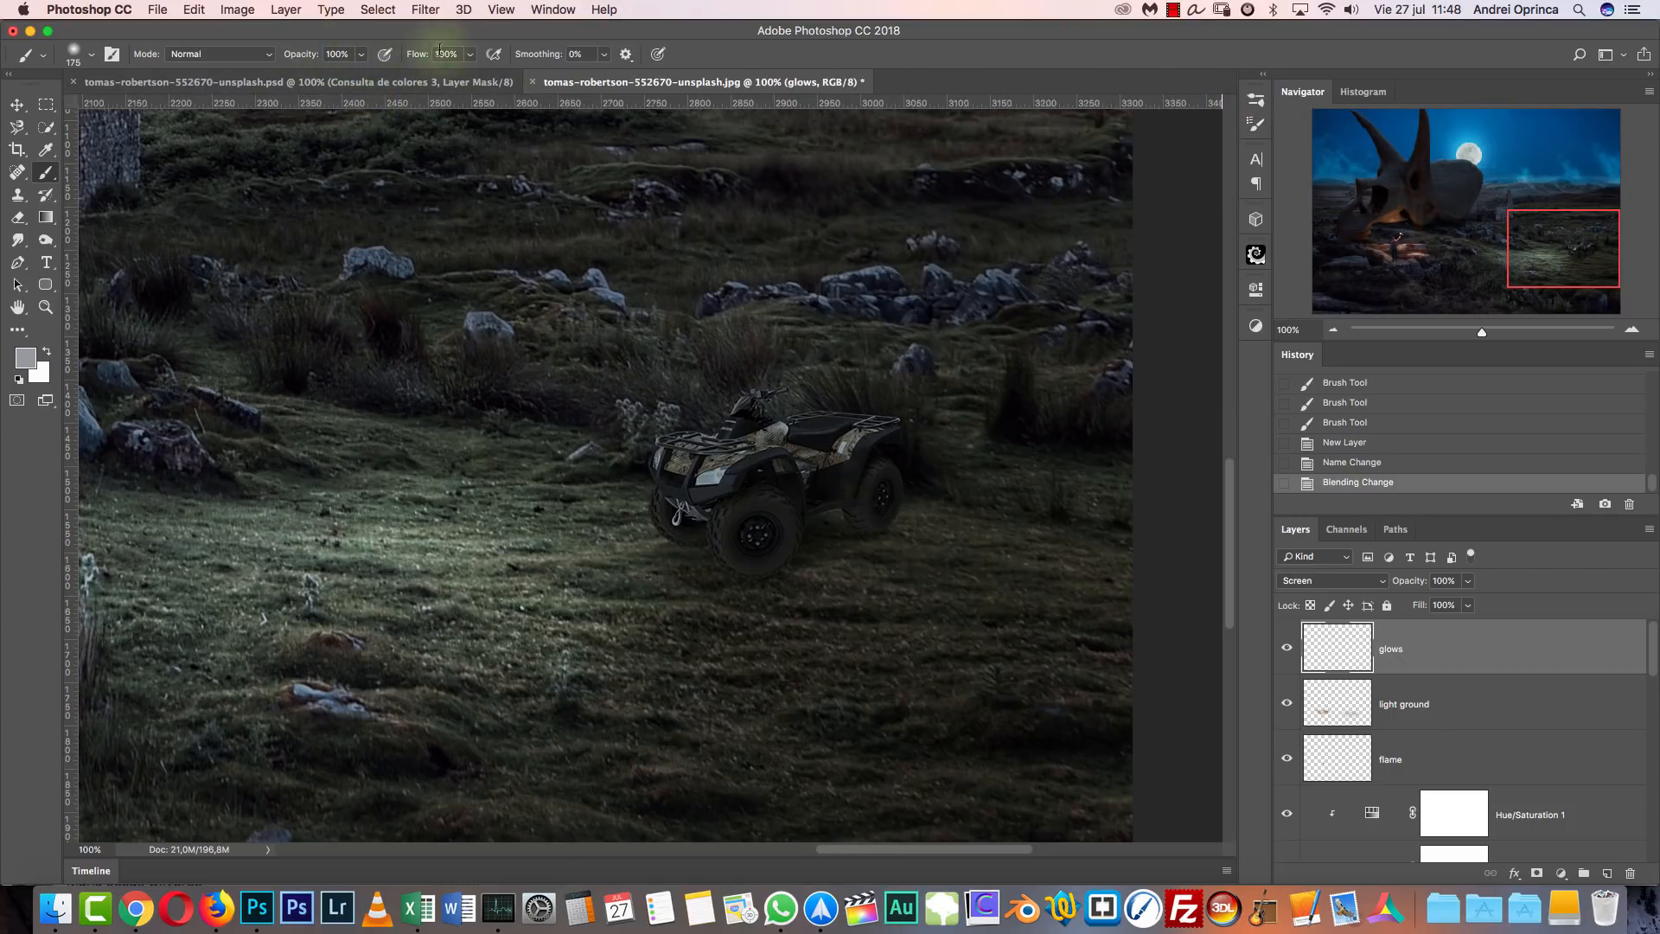
click(25, 357)
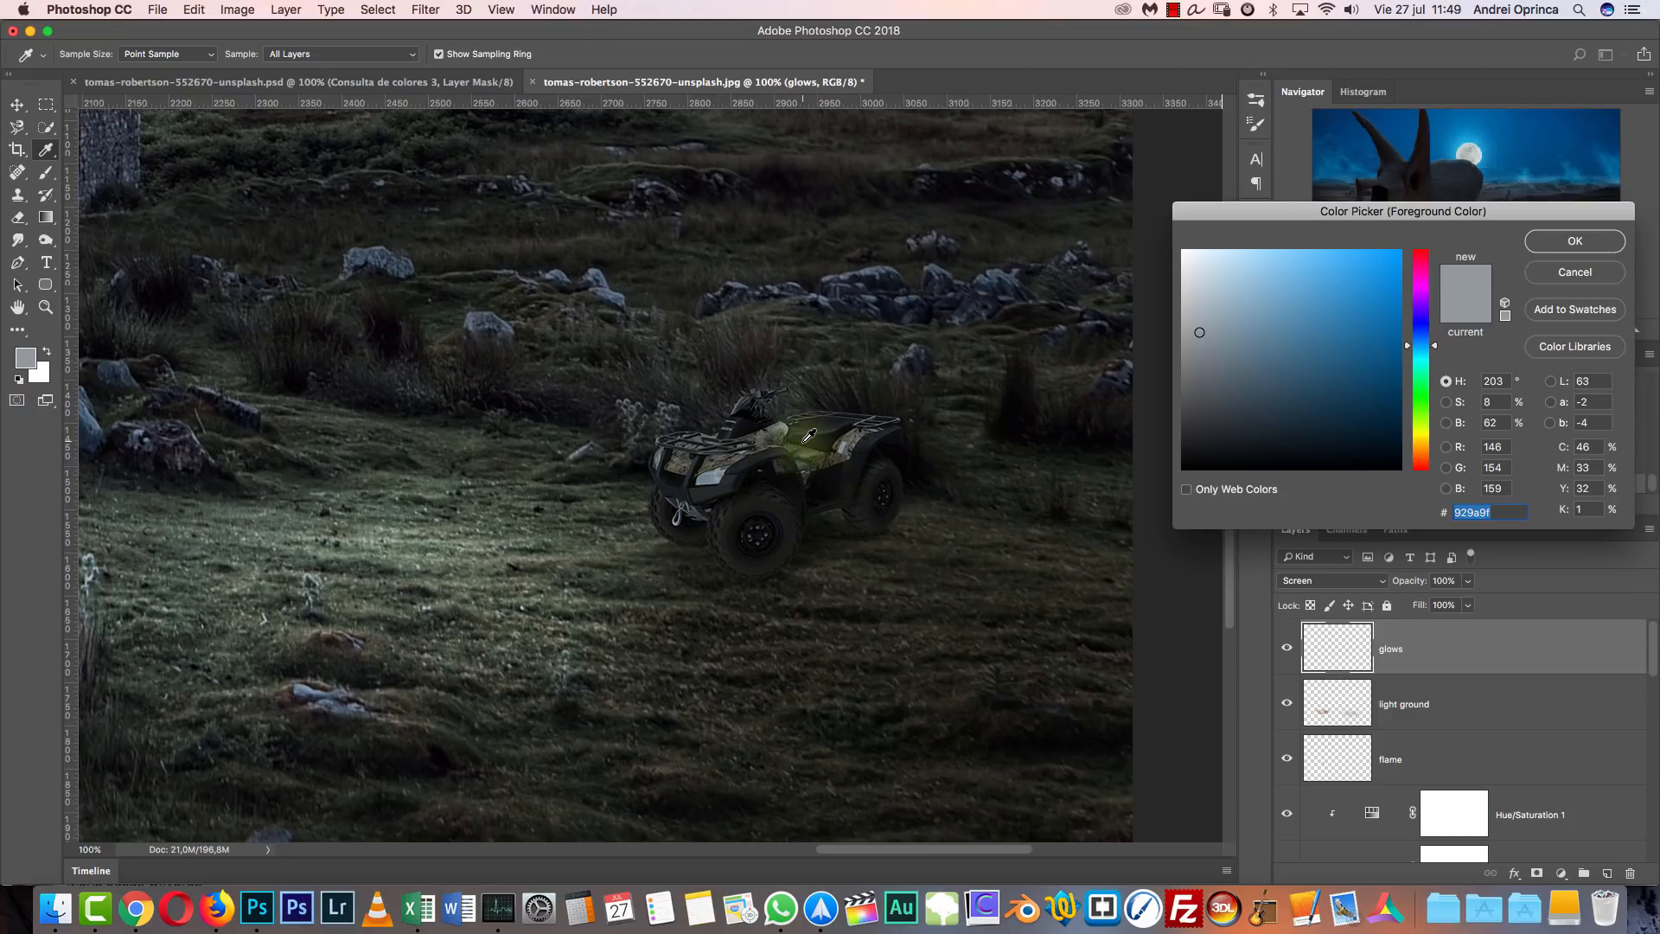
mouse_move(1215, 380)
mouse_down()
mouse_move(1211, 367)
mouse_move(1213, 386)
mouse_up()
click(1575, 241)
key(bracketright)
key(bracketright)
key(bracketright)
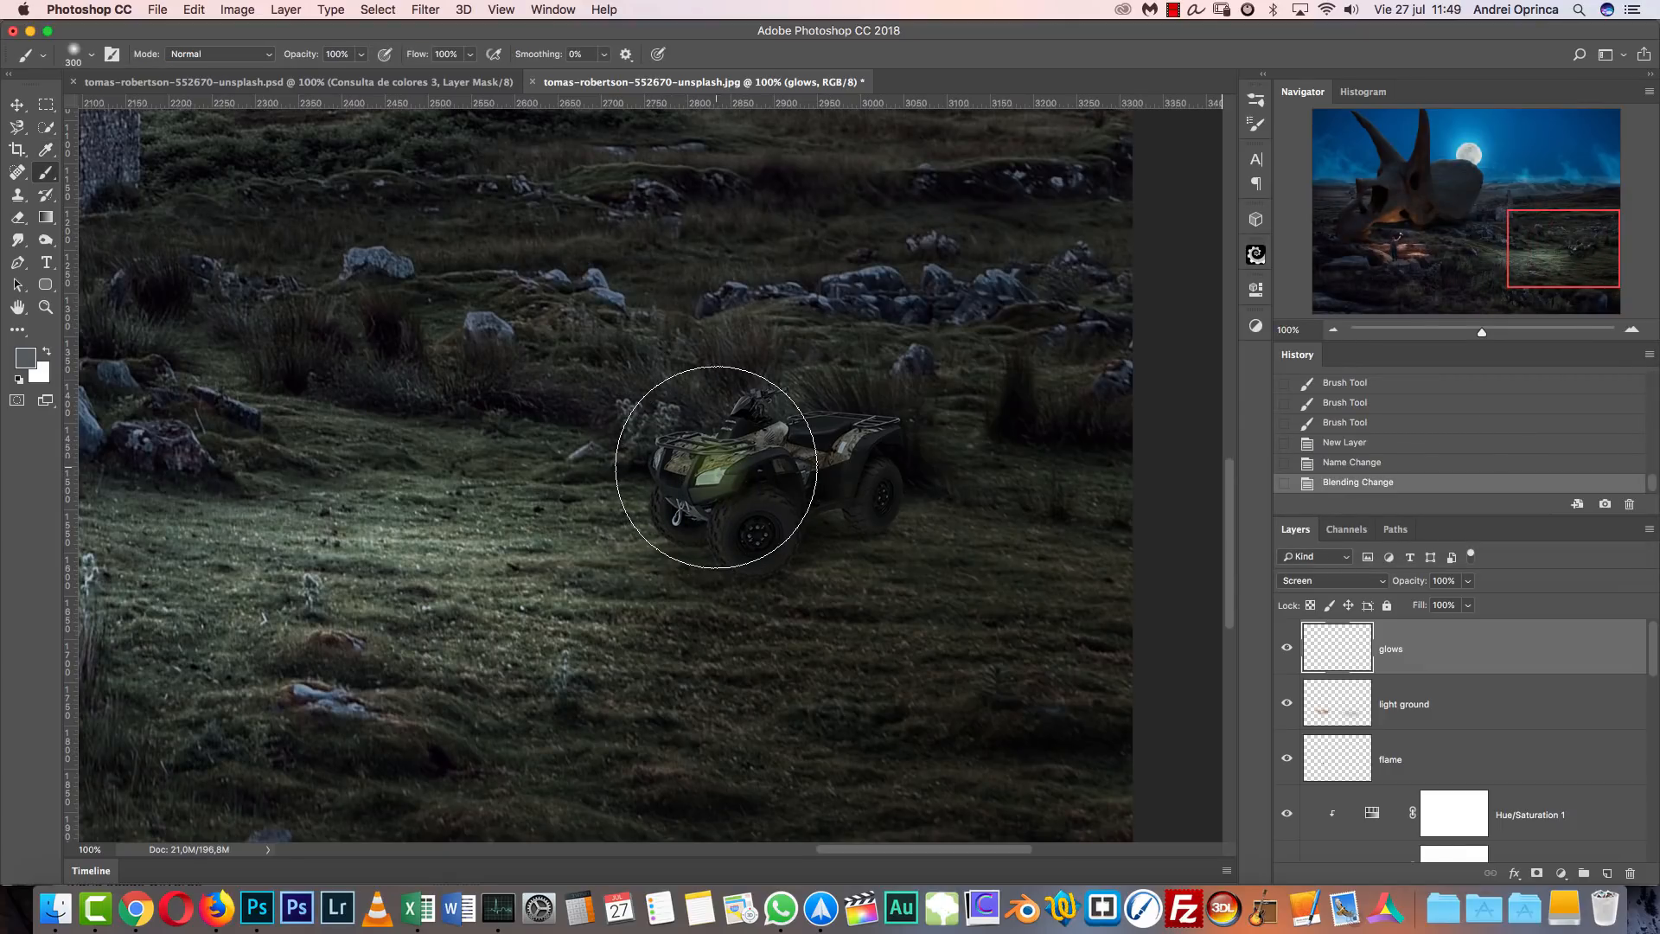
key(bracketleft)
key(bracketleft)
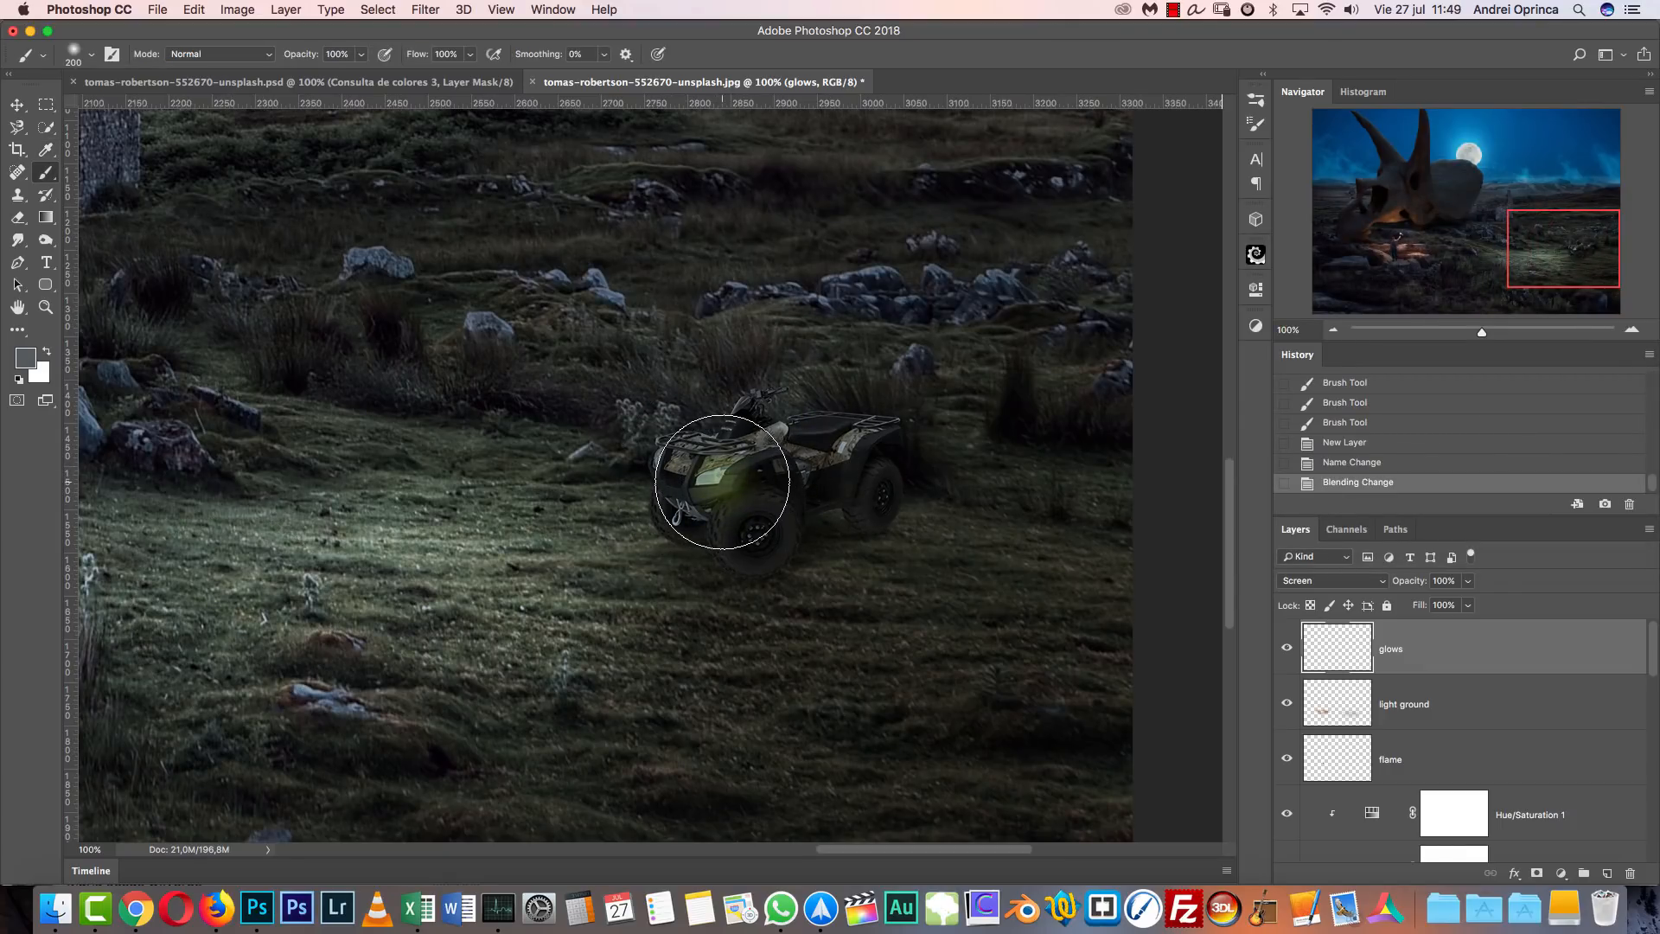
Undo the test dab and paint a soft 200 px glow over the quad bike's near headlight in the darker blue-grey #2e3336.
click(722, 482)
key(super+z)
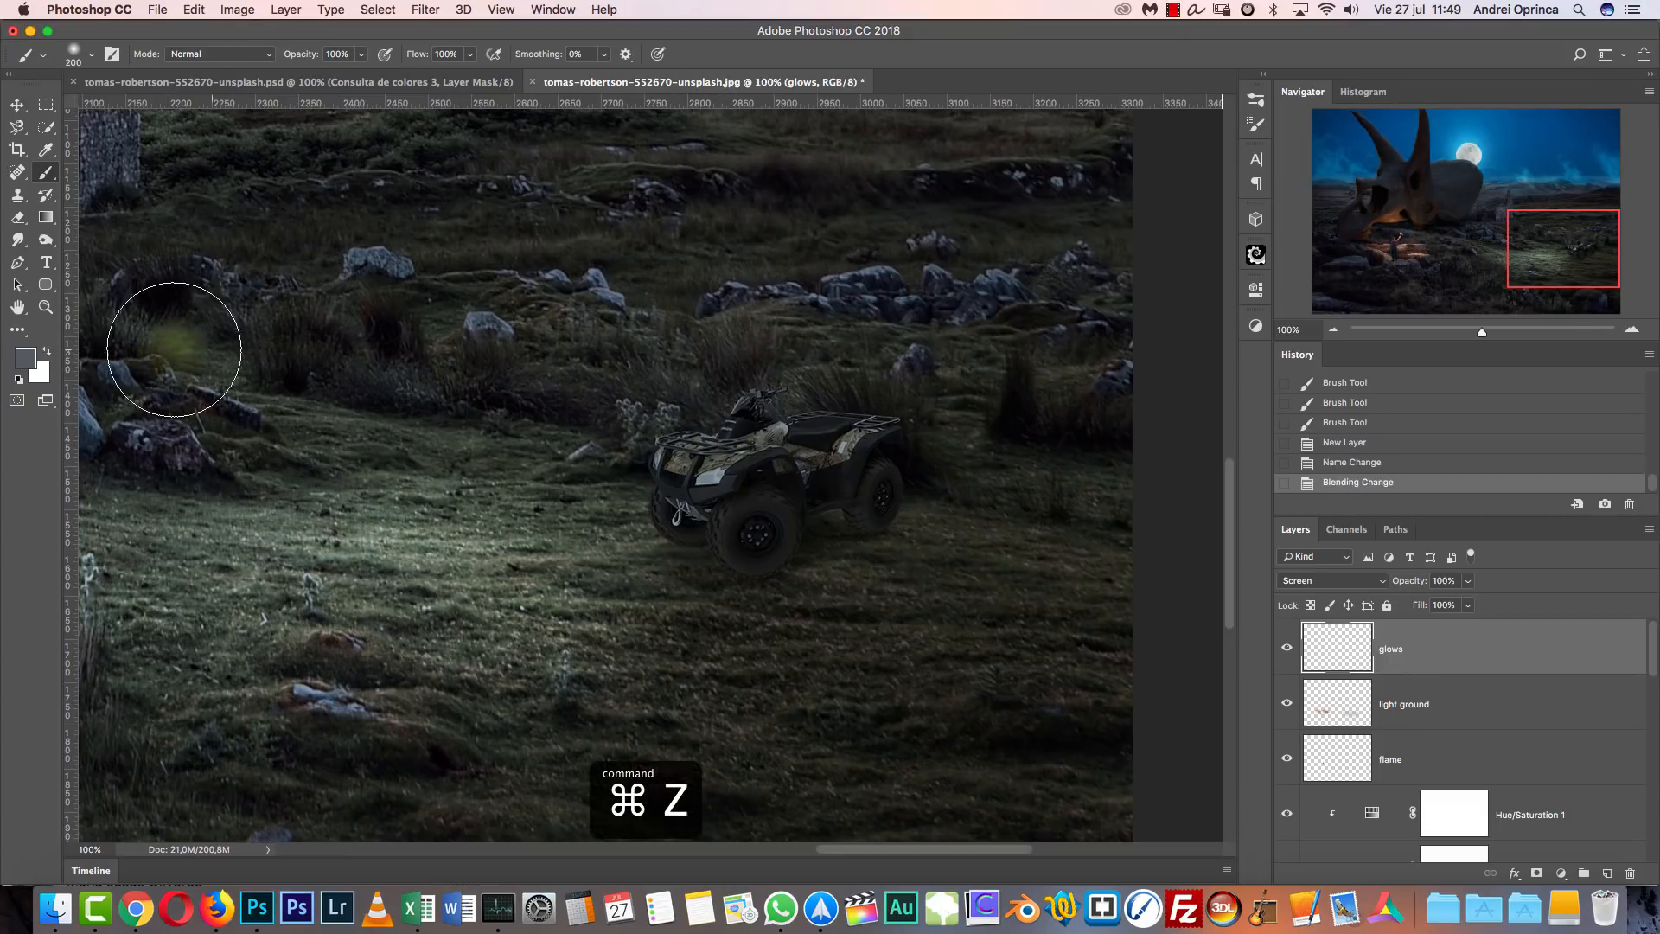
click(26, 357)
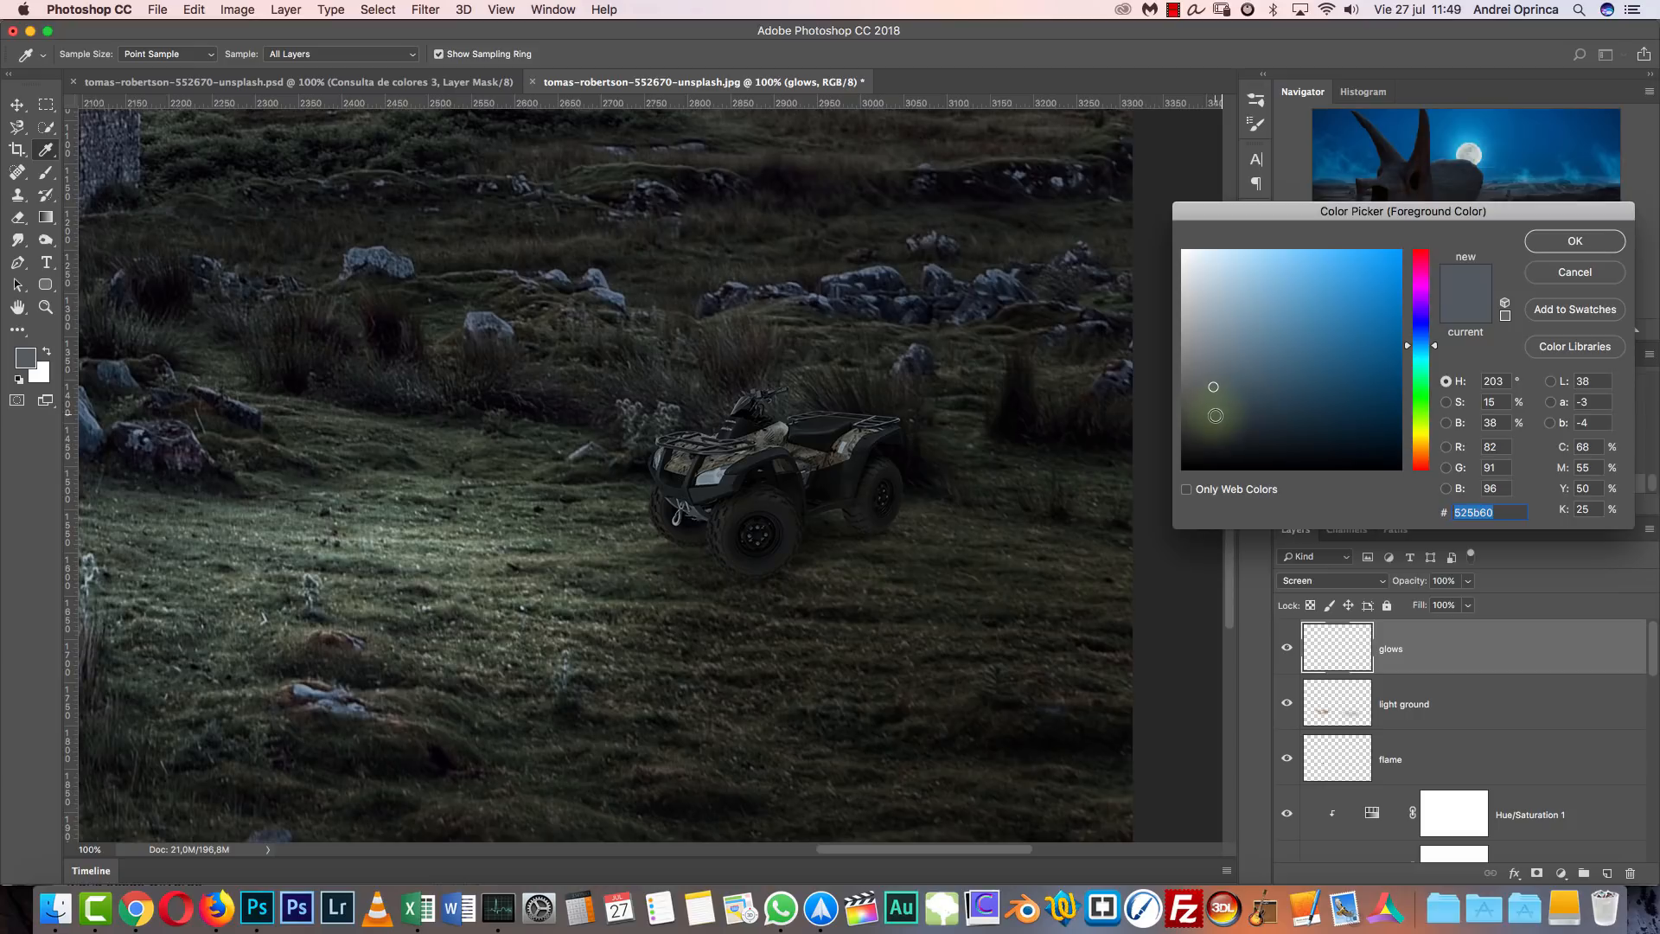
click(1215, 423)
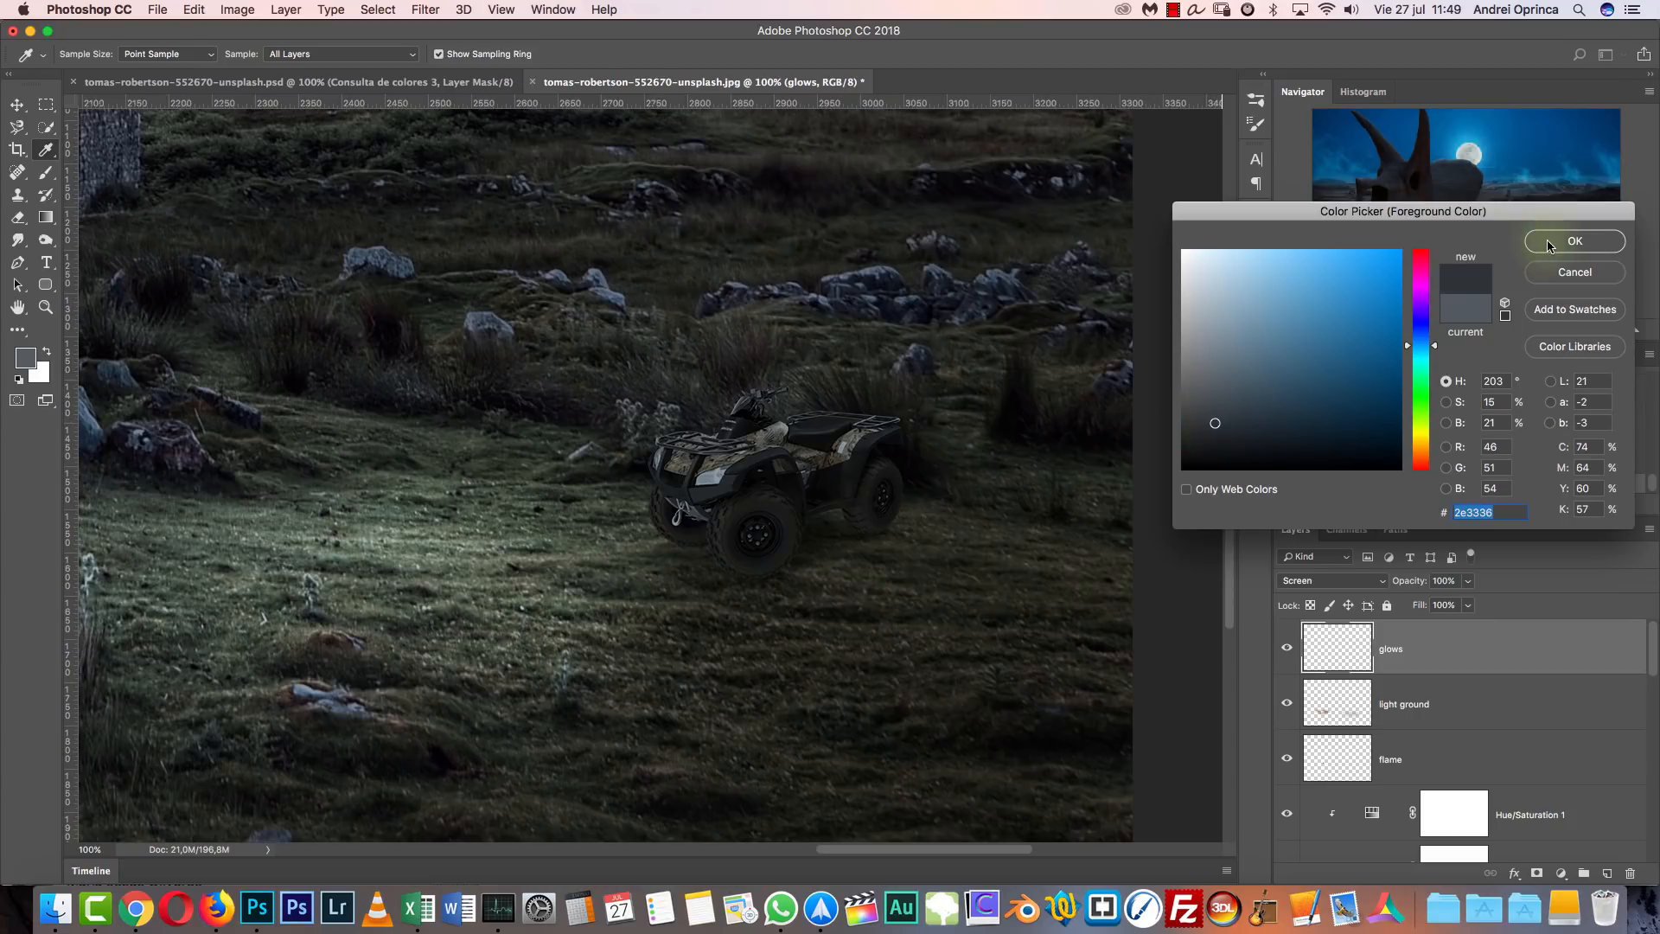
click(1548, 247)
click(718, 477)
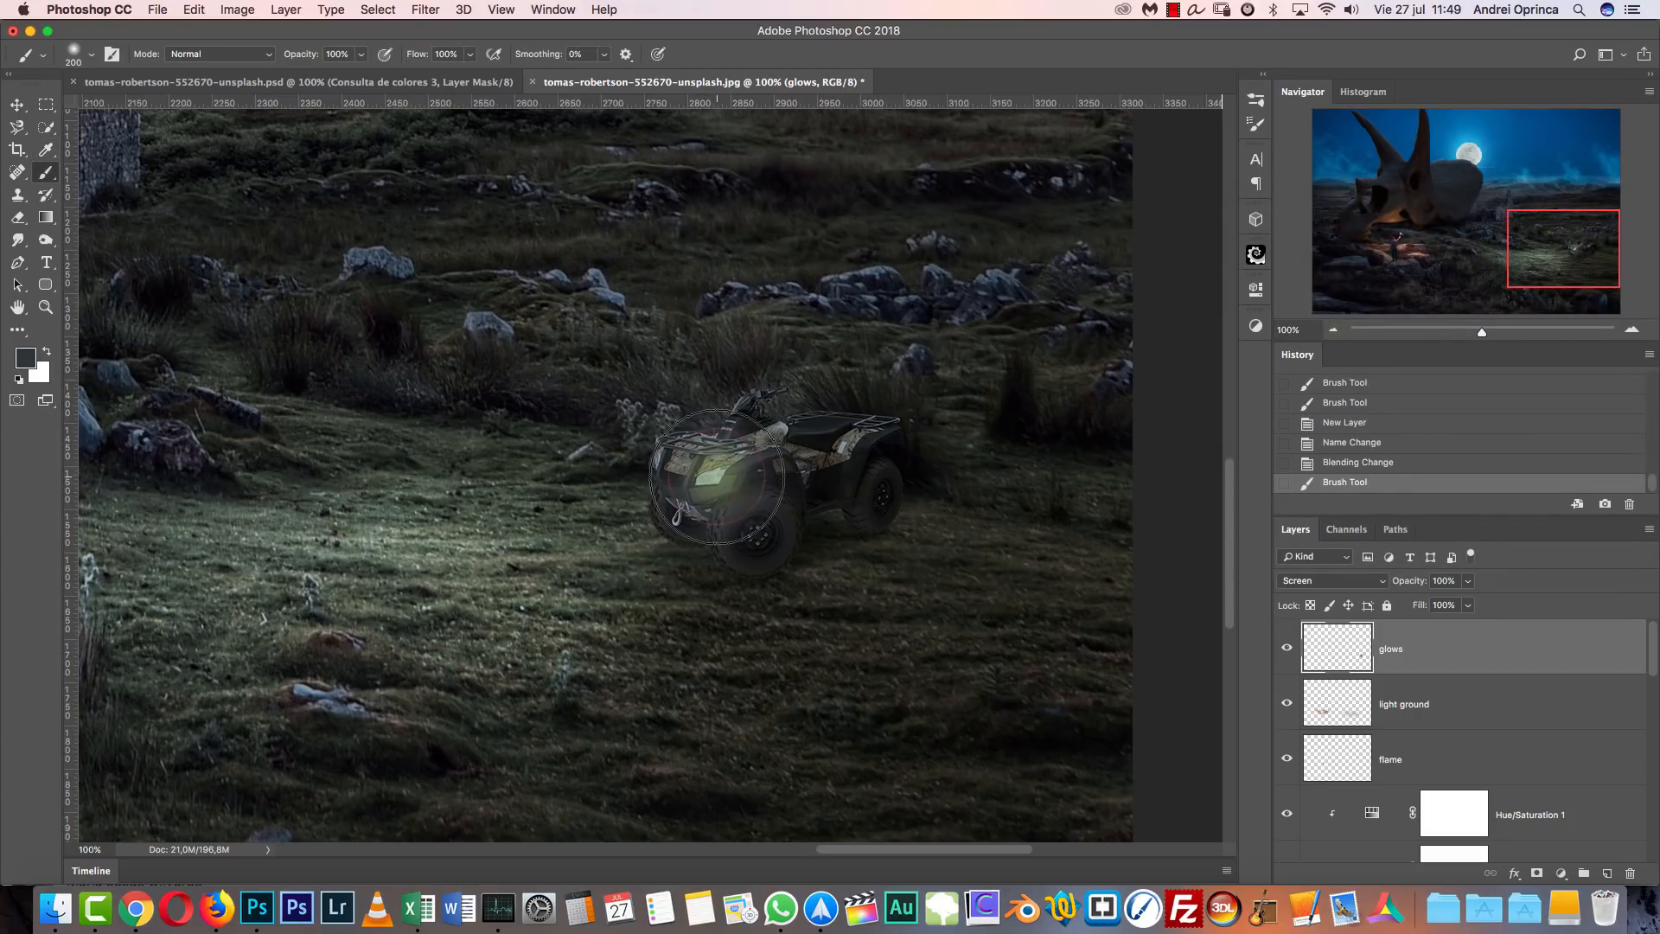
Reduce the brush to 150 px and paint a matching glow over the quad bike's far headlight, redoing the first dab.
key(bracketleft)
key(bracketleft)
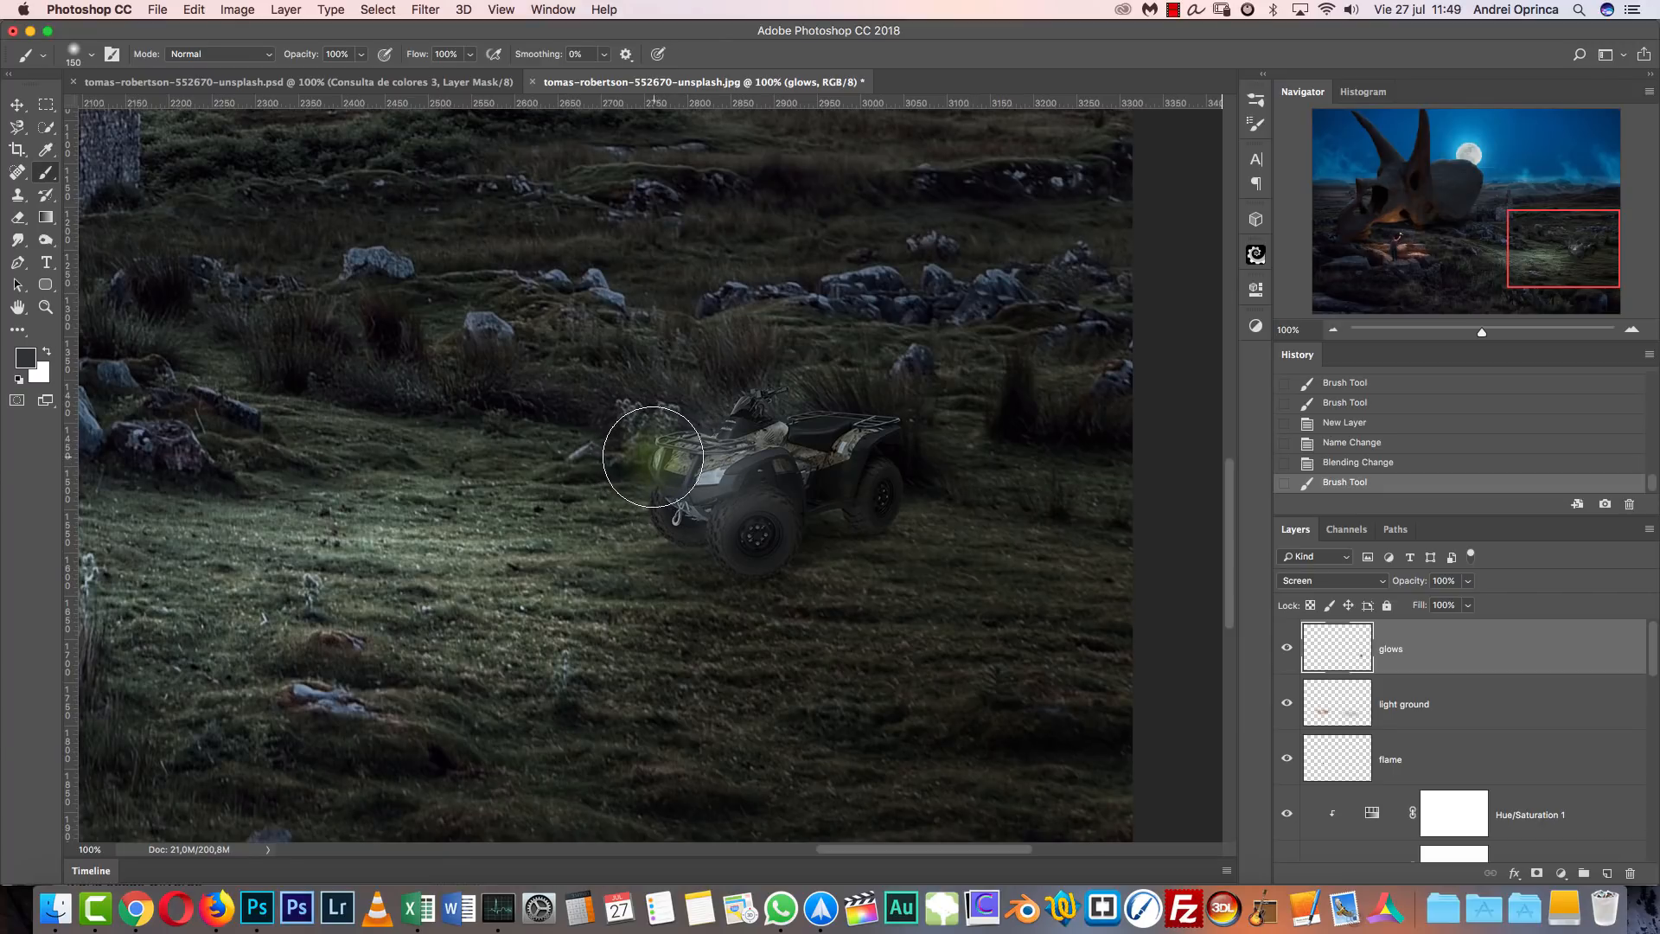
click(658, 453)
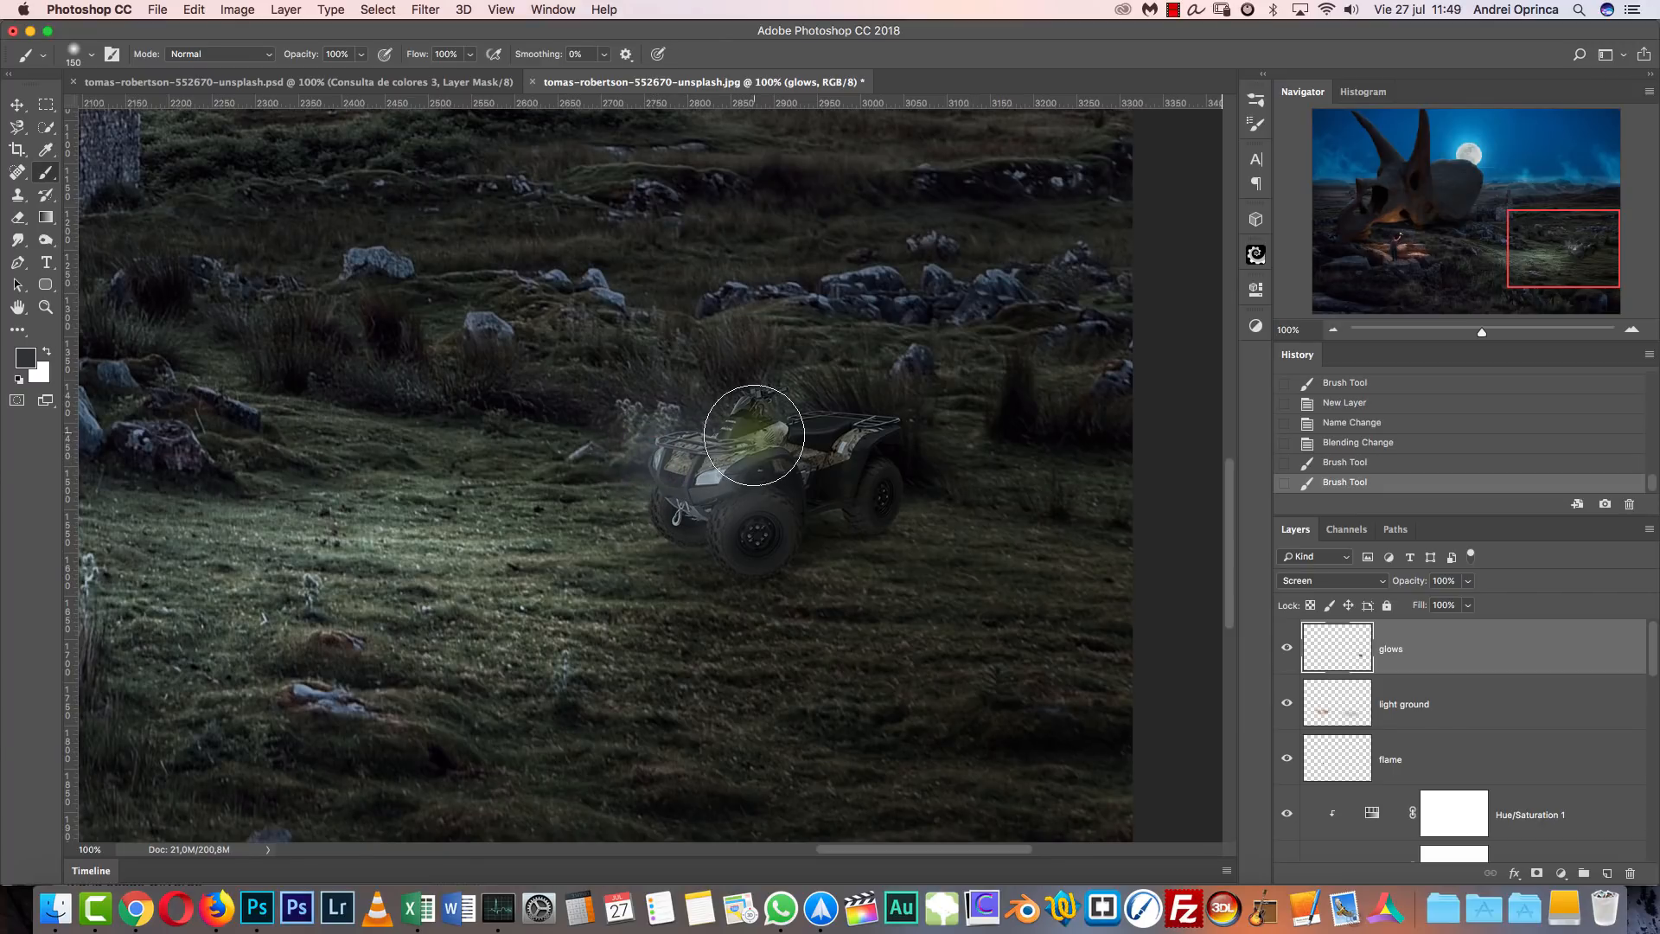
key(super+z)
click(654, 463)
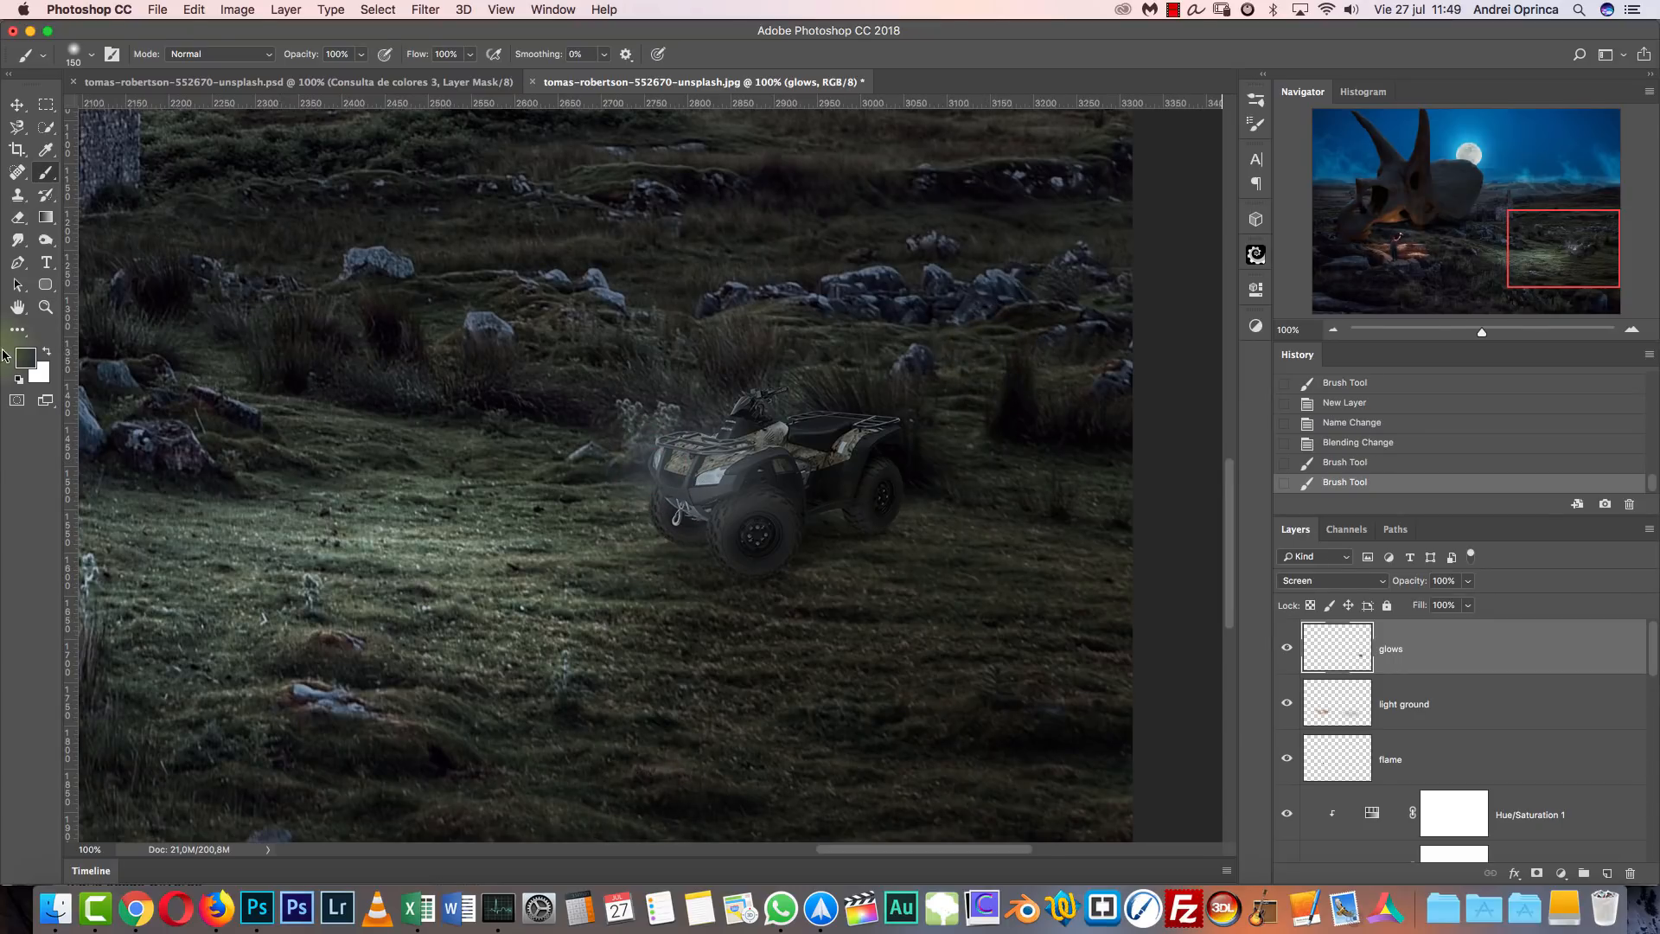
Lighten the foreground to a mid blue-grey and dab smaller glows of about 100 px on both headlights.
click(25, 356)
drag(1212, 425, 1235, 359)
click(1582, 242)
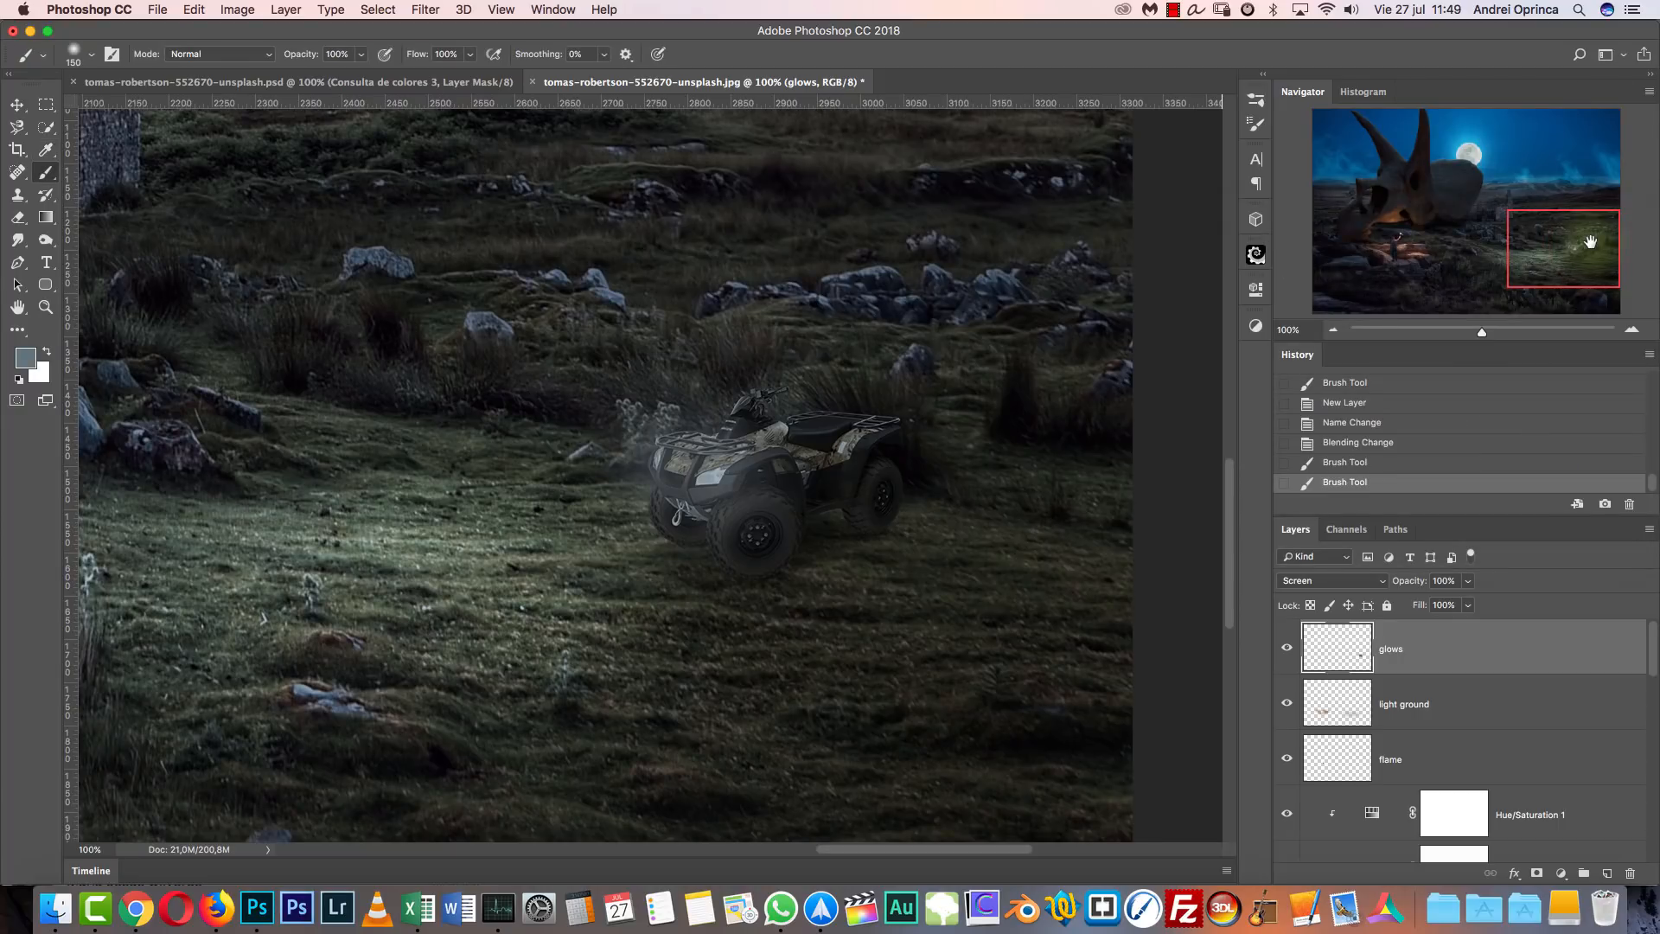
click(711, 480)
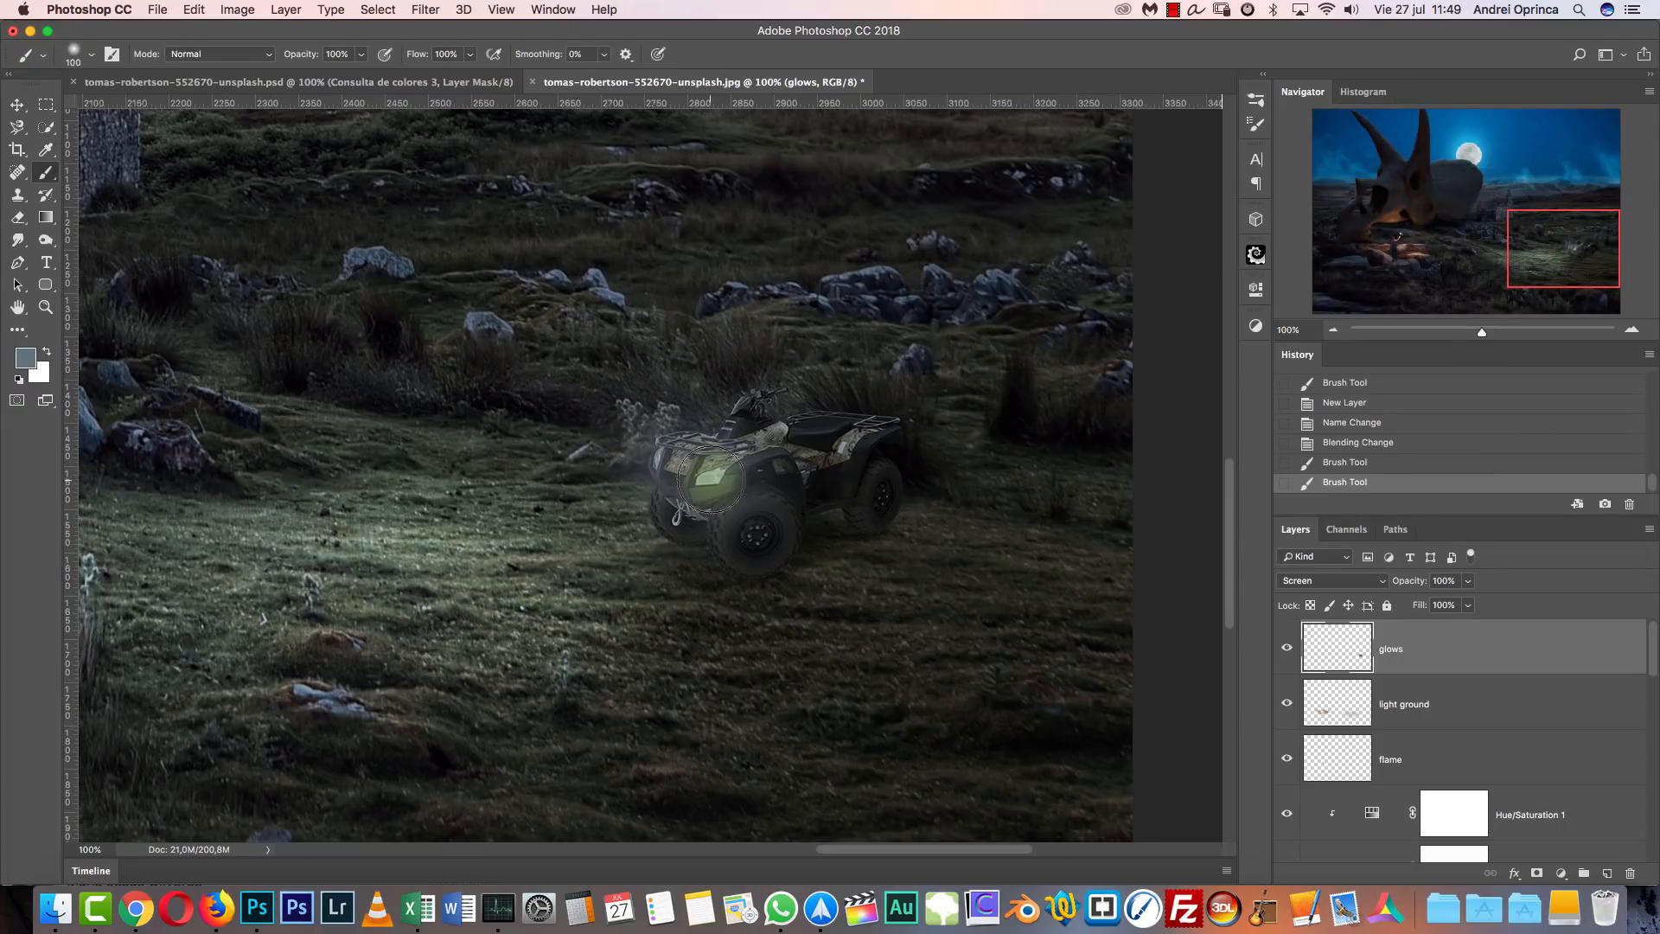
click(712, 474)
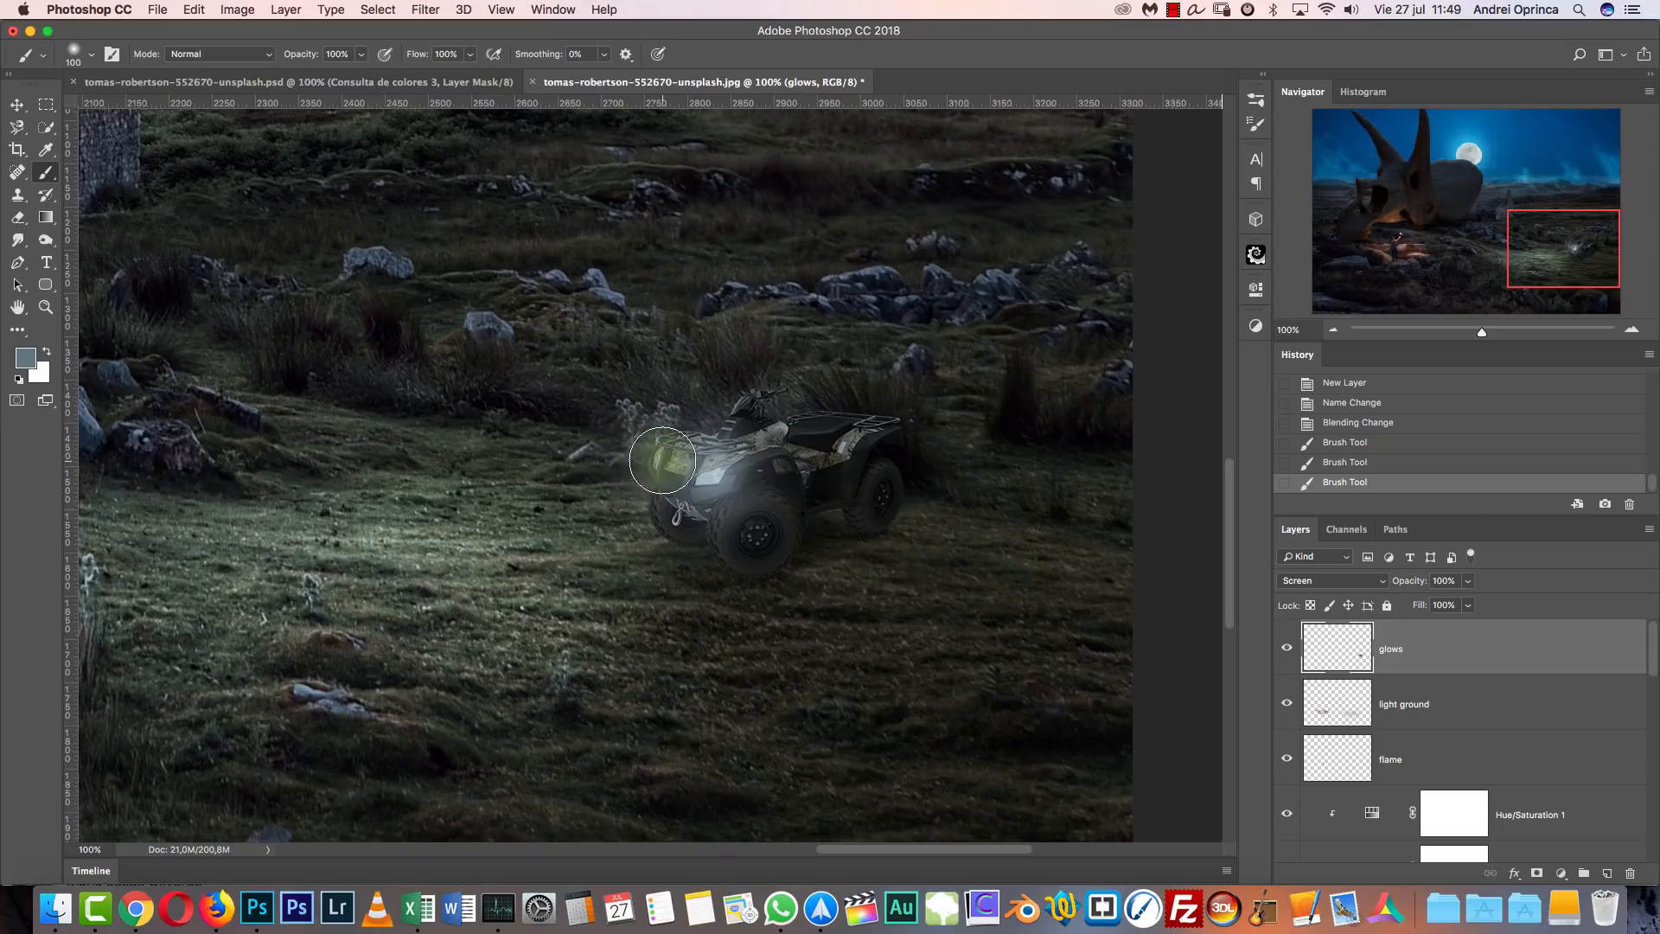
click(658, 458)
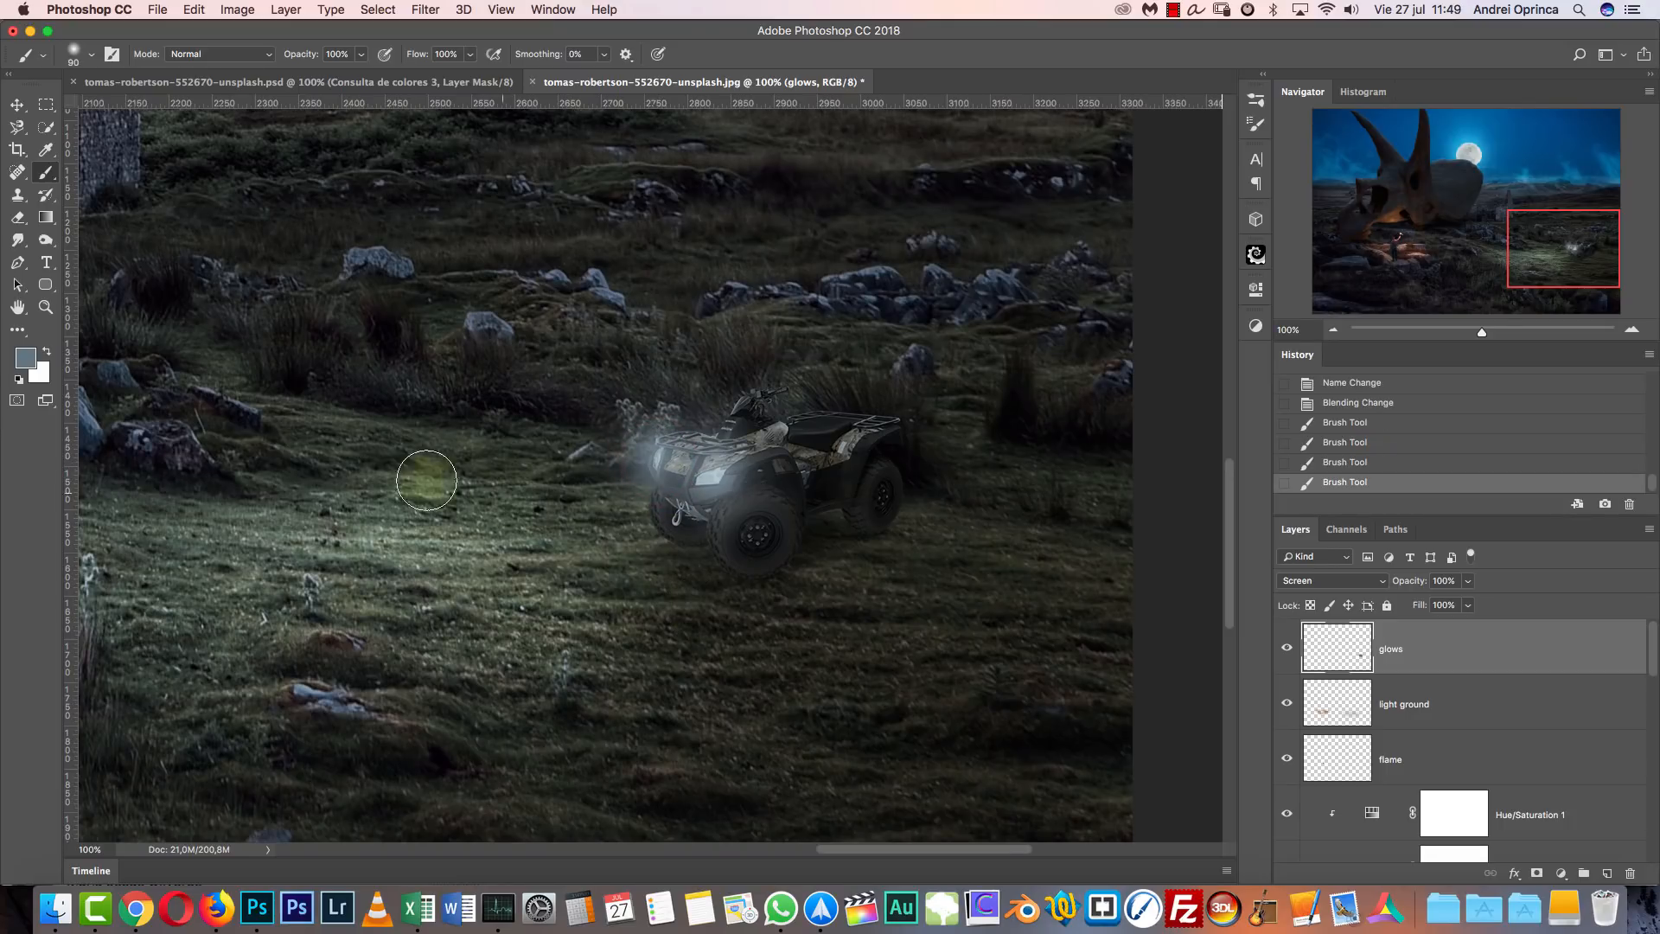
Set the foreground colour to the light blue-grey #b0c2cd and paint brighter glows of about 60 px in both headlights.
click(33, 365)
drag(1230, 355, 1219, 298)
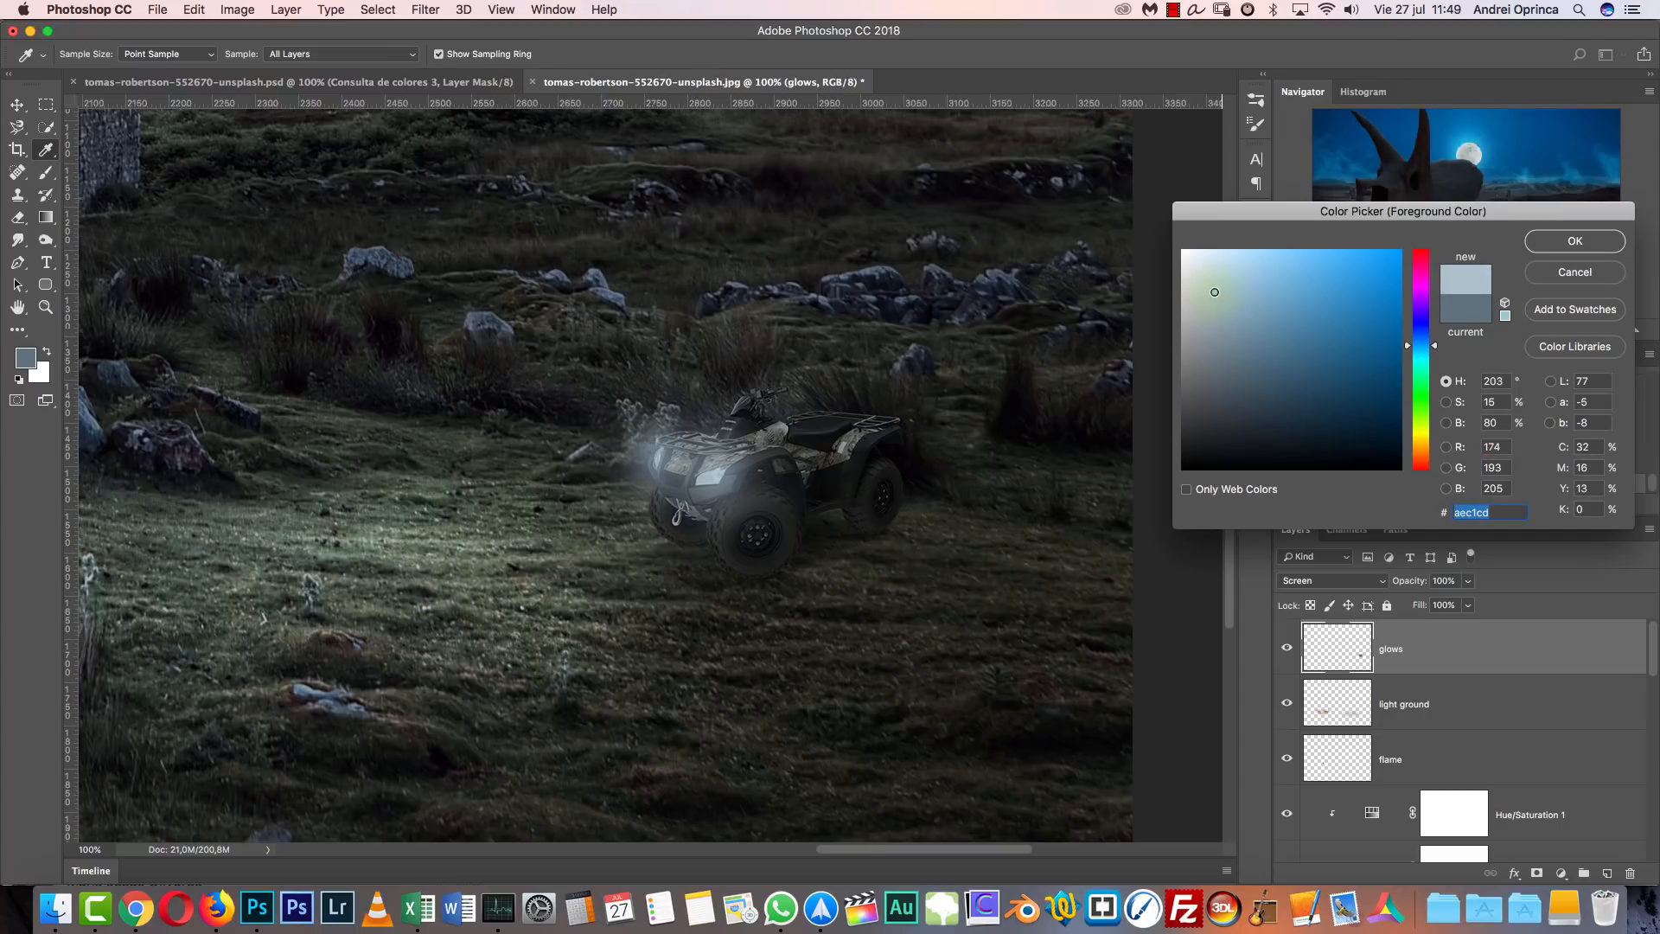
click(1571, 242)
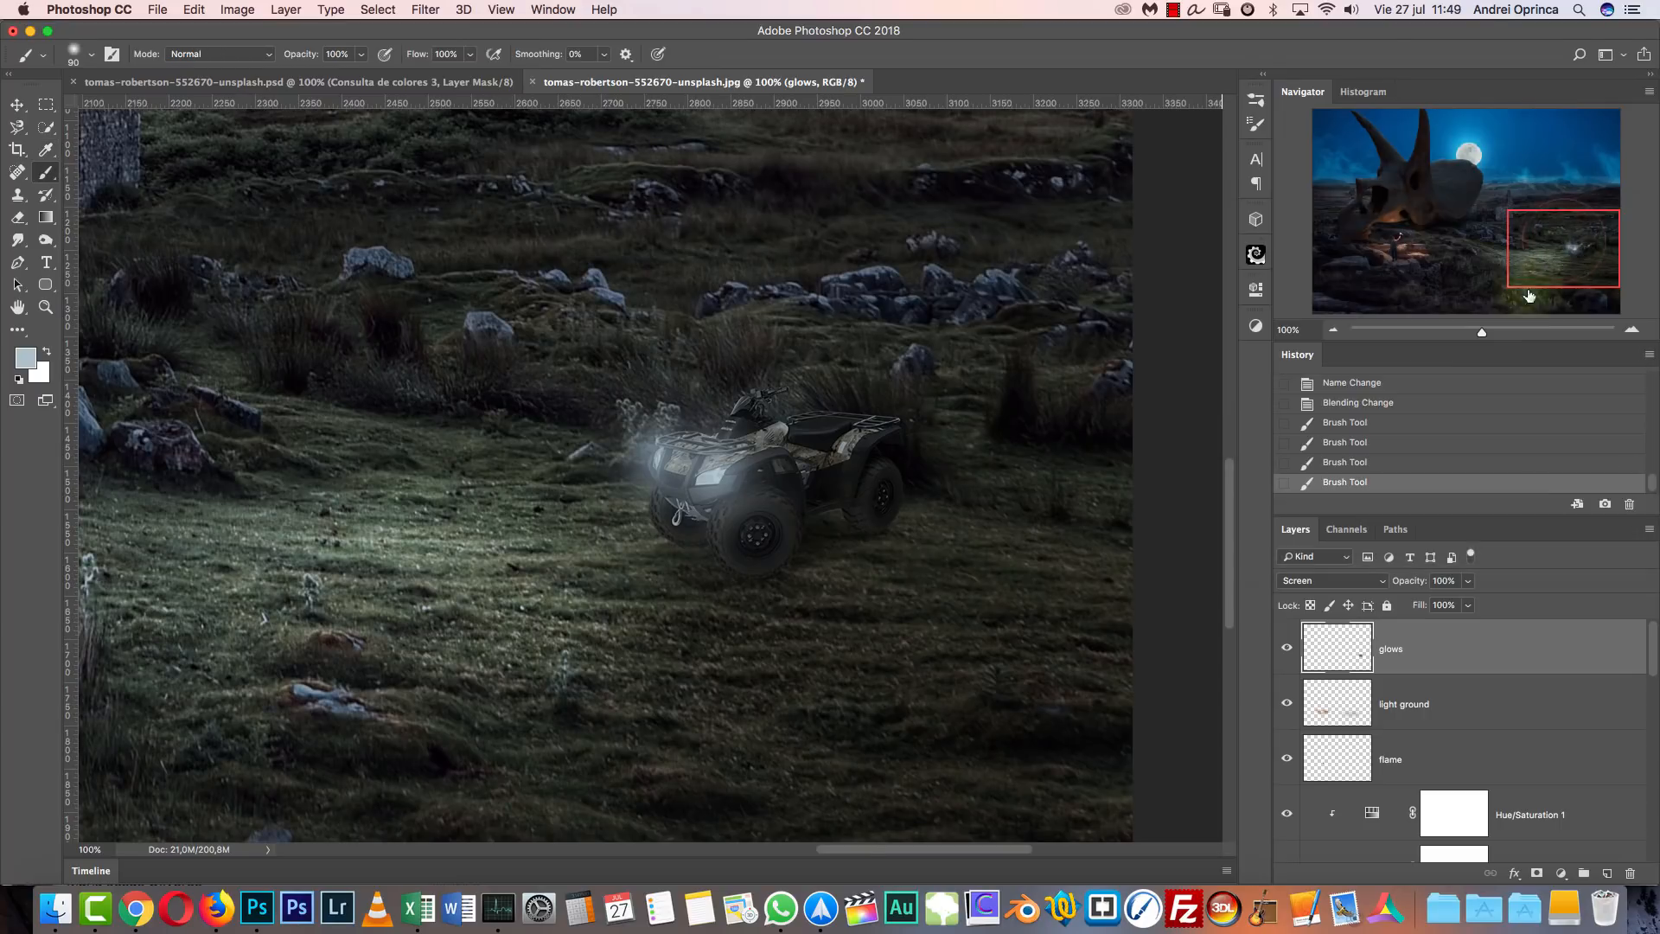
click(709, 478)
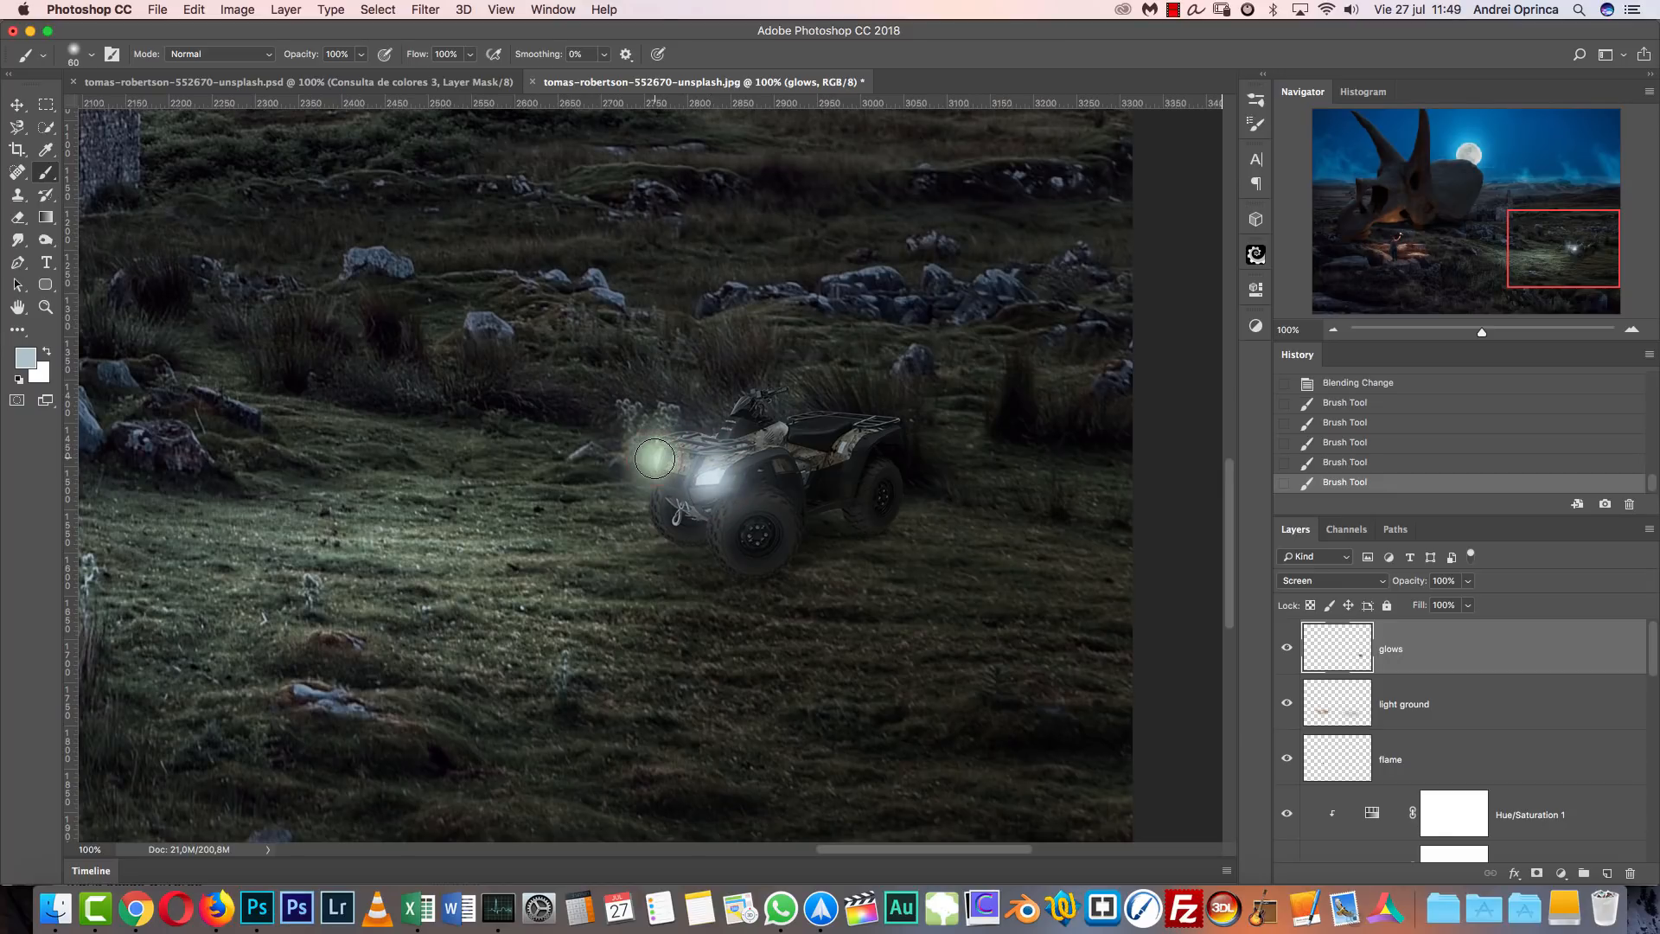
Paint a near-white #e4ecf2 core in the headlights with a brush of about 40 px, and undo the dab on the far one.
click(26, 357)
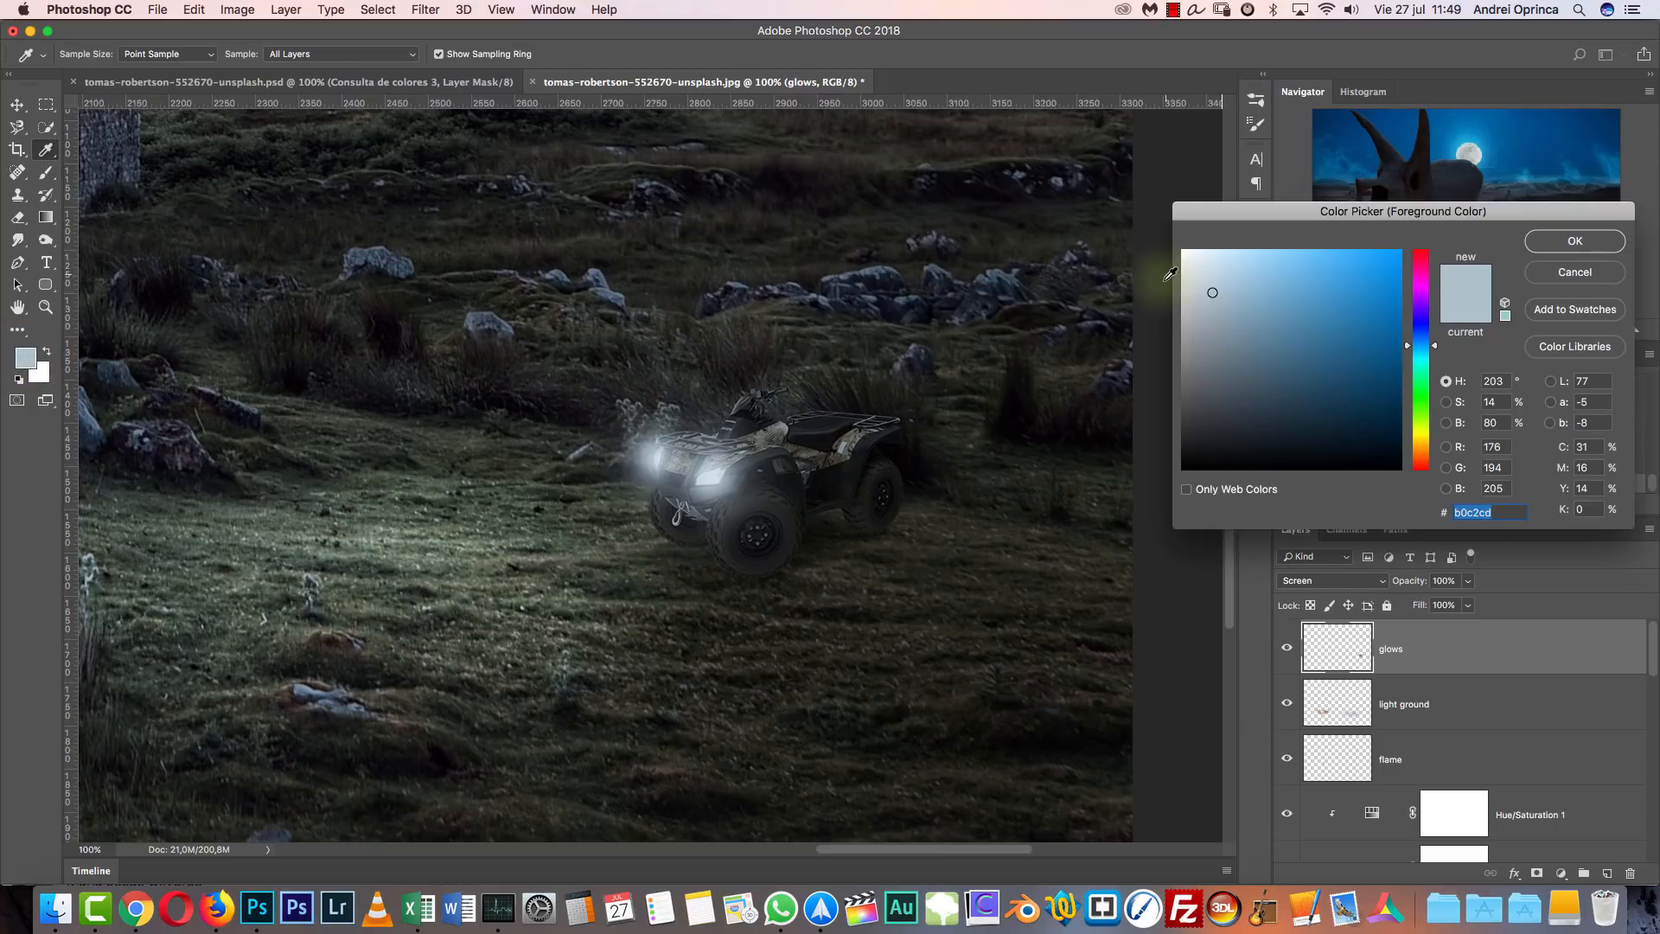
click(1204, 266)
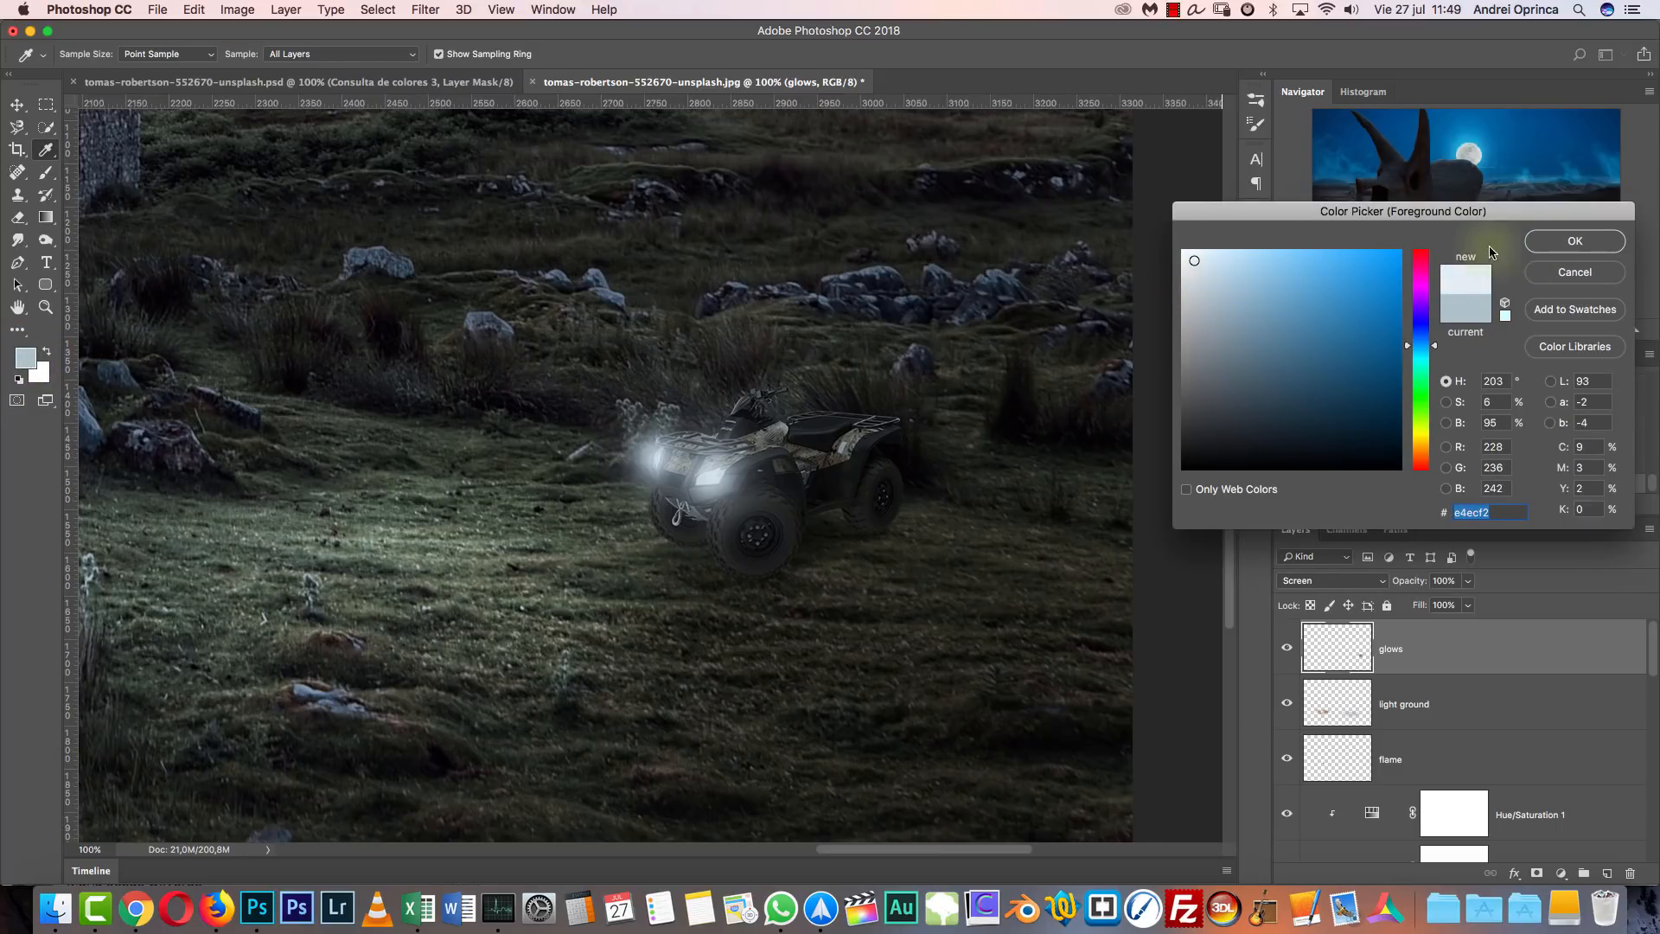
click(1570, 242)
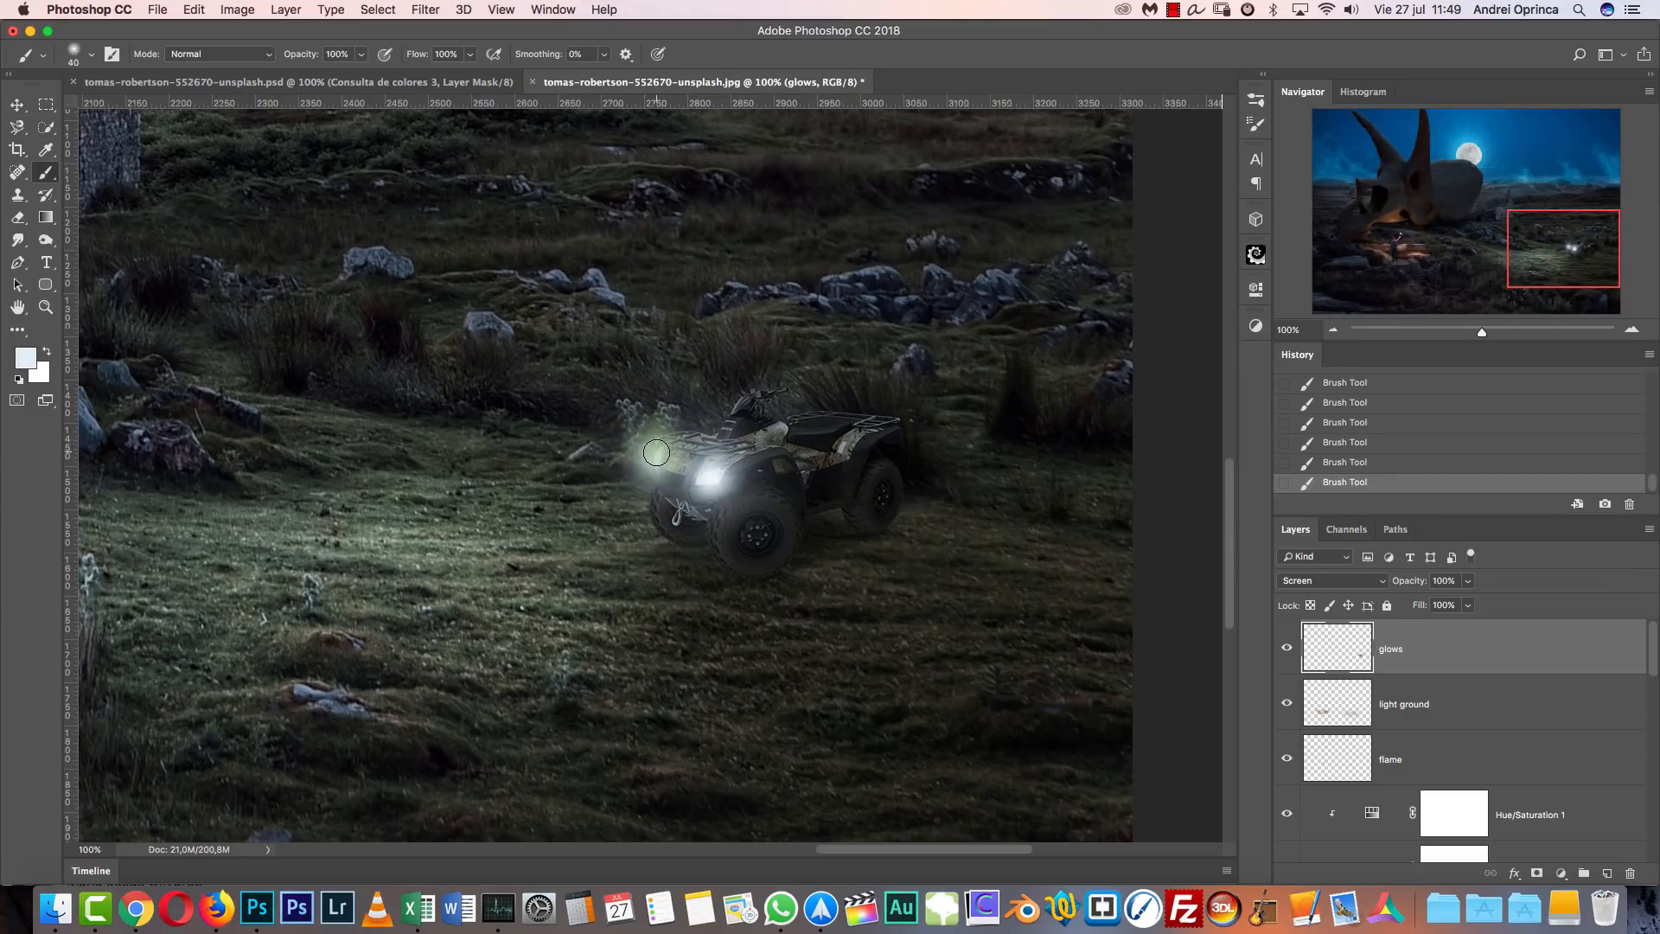
key(alt+super+z)
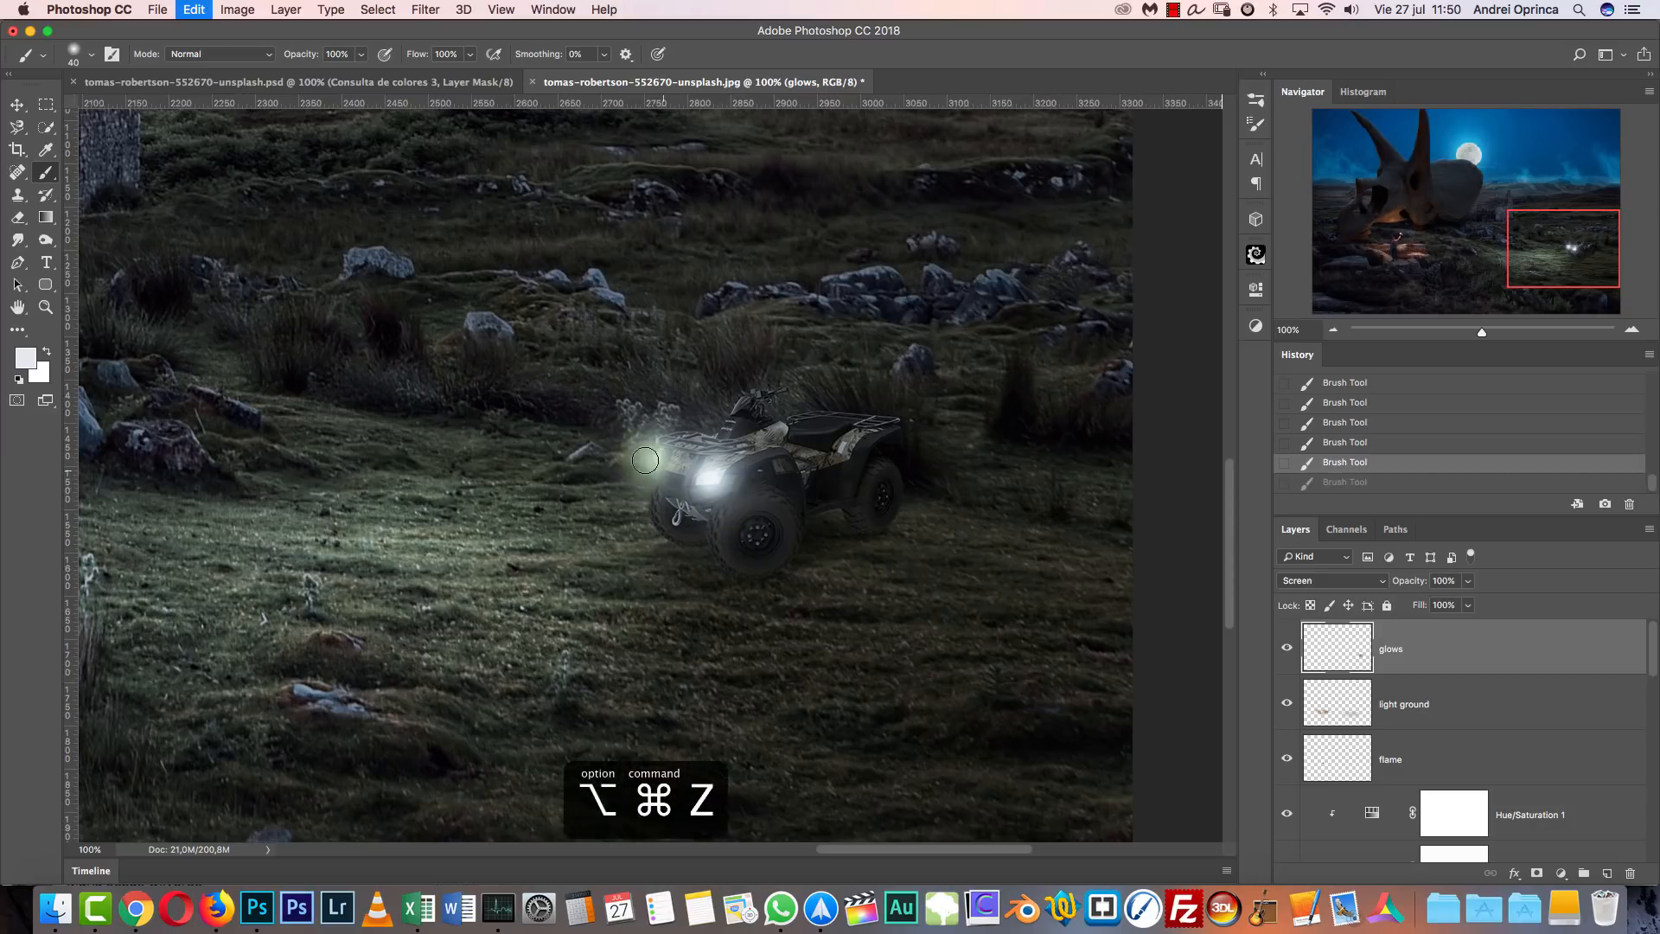
Paint the far headlight's core in #d0dae1 with a 35 px brush, and compare the composite with the glows layer hidden.
click(26, 357)
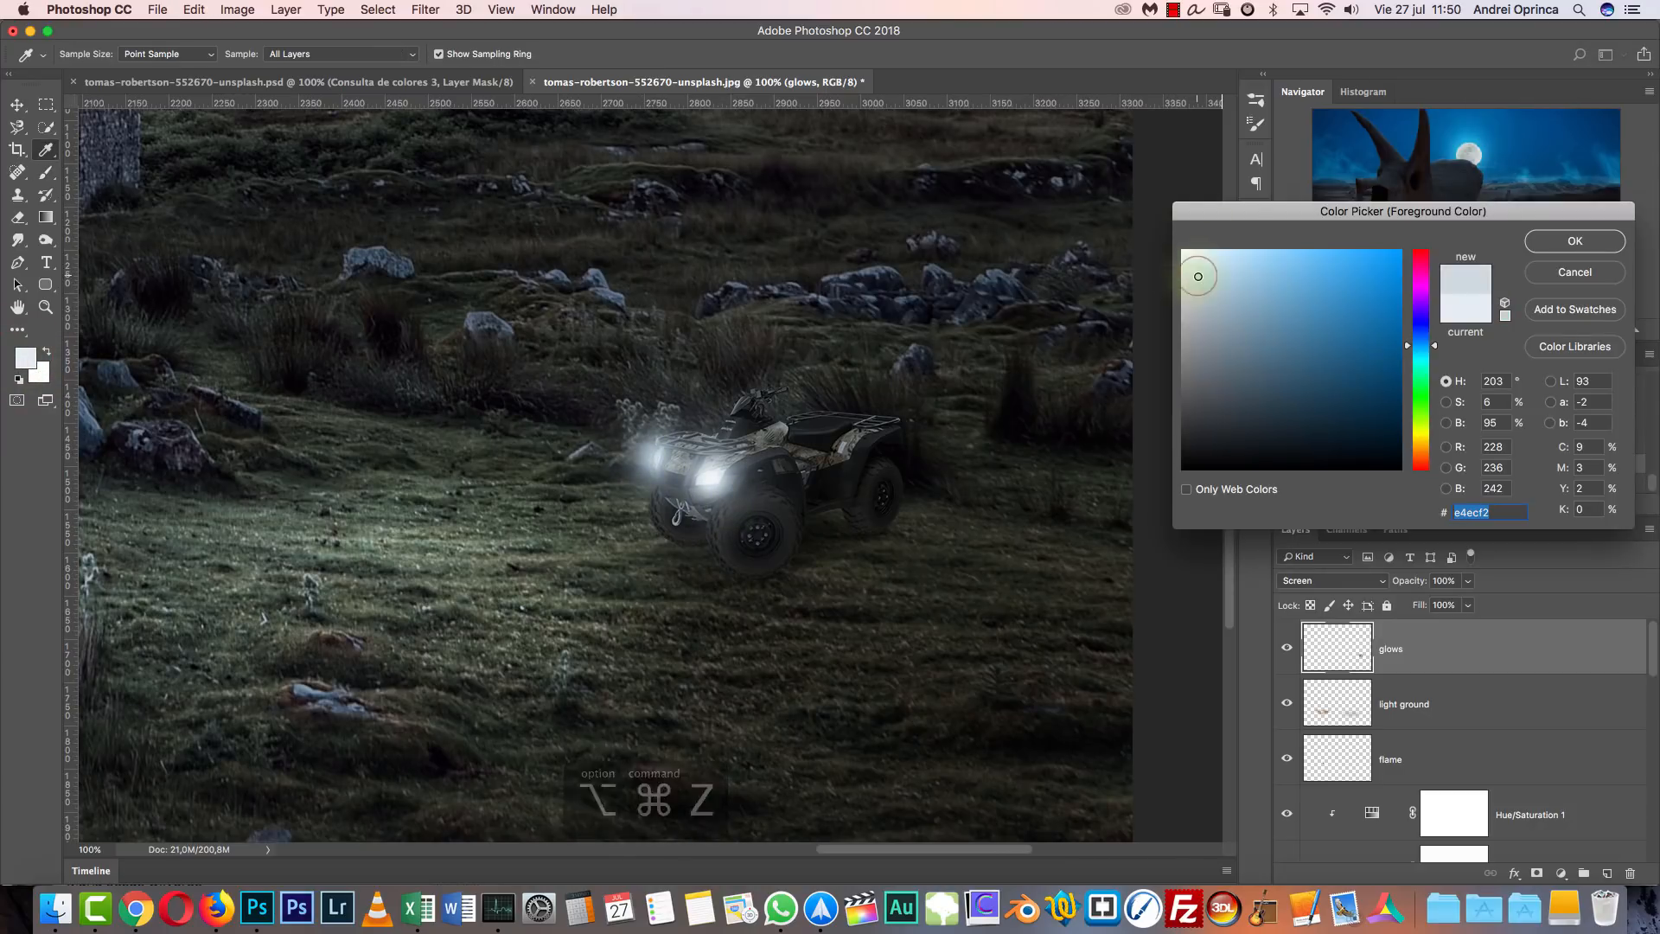
click(1576, 242)
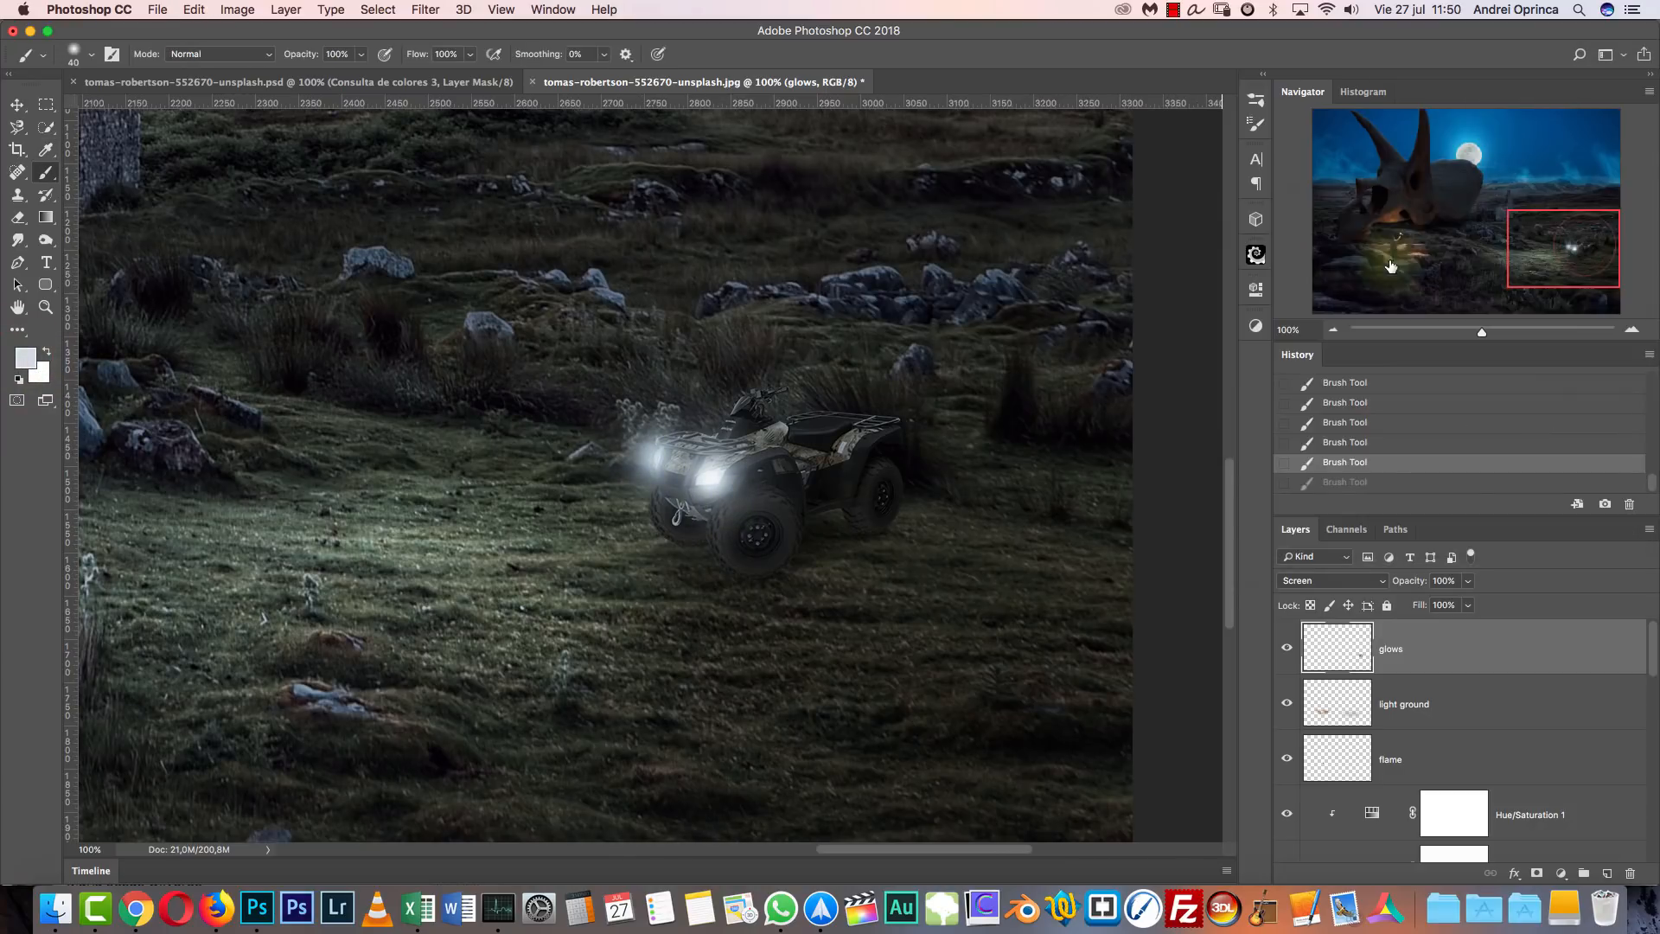
click(657, 460)
click(1287, 649)
click(1287, 649)
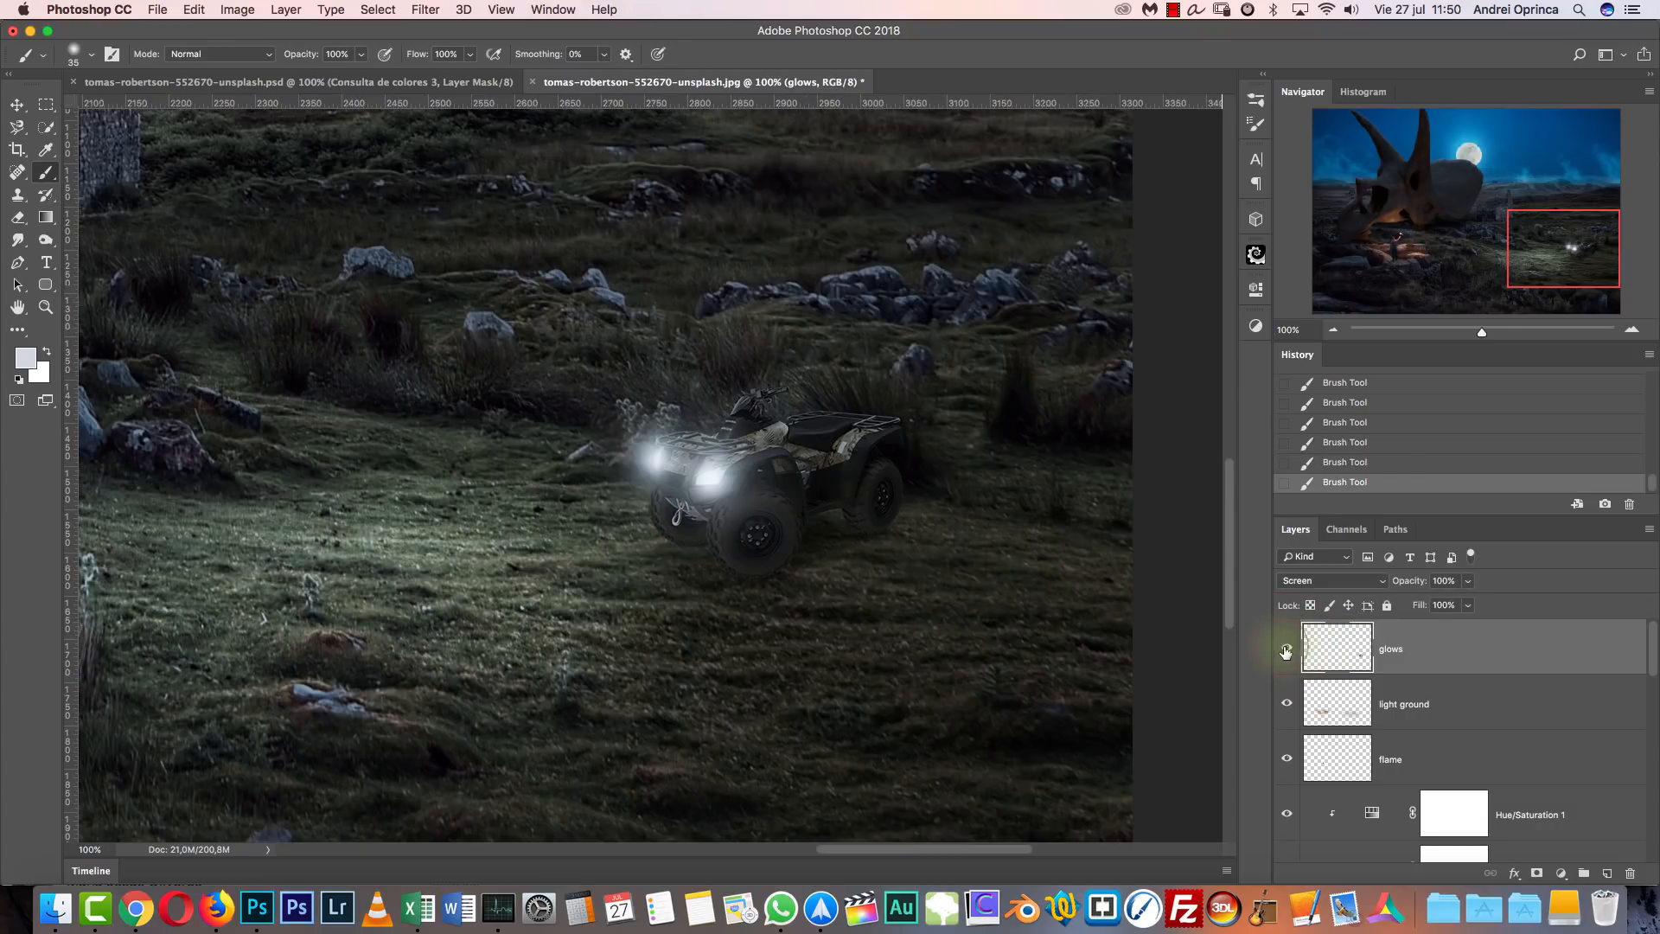
click(1332, 331)
click(1332, 330)
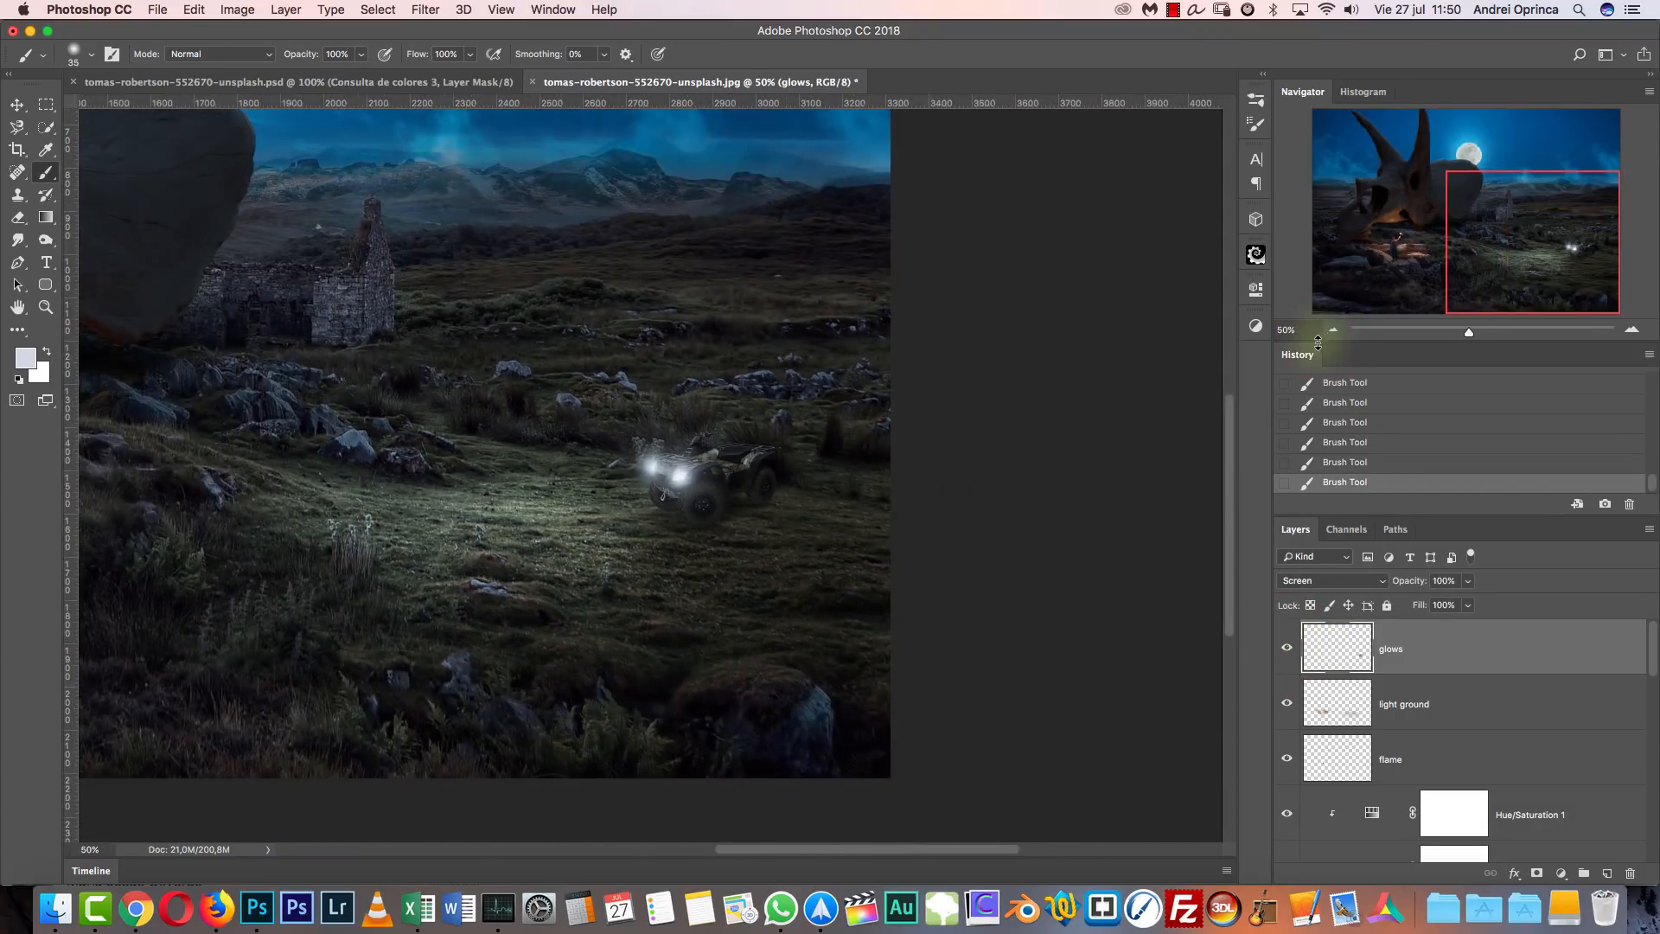
drag(1036, 505, 1306, 450)
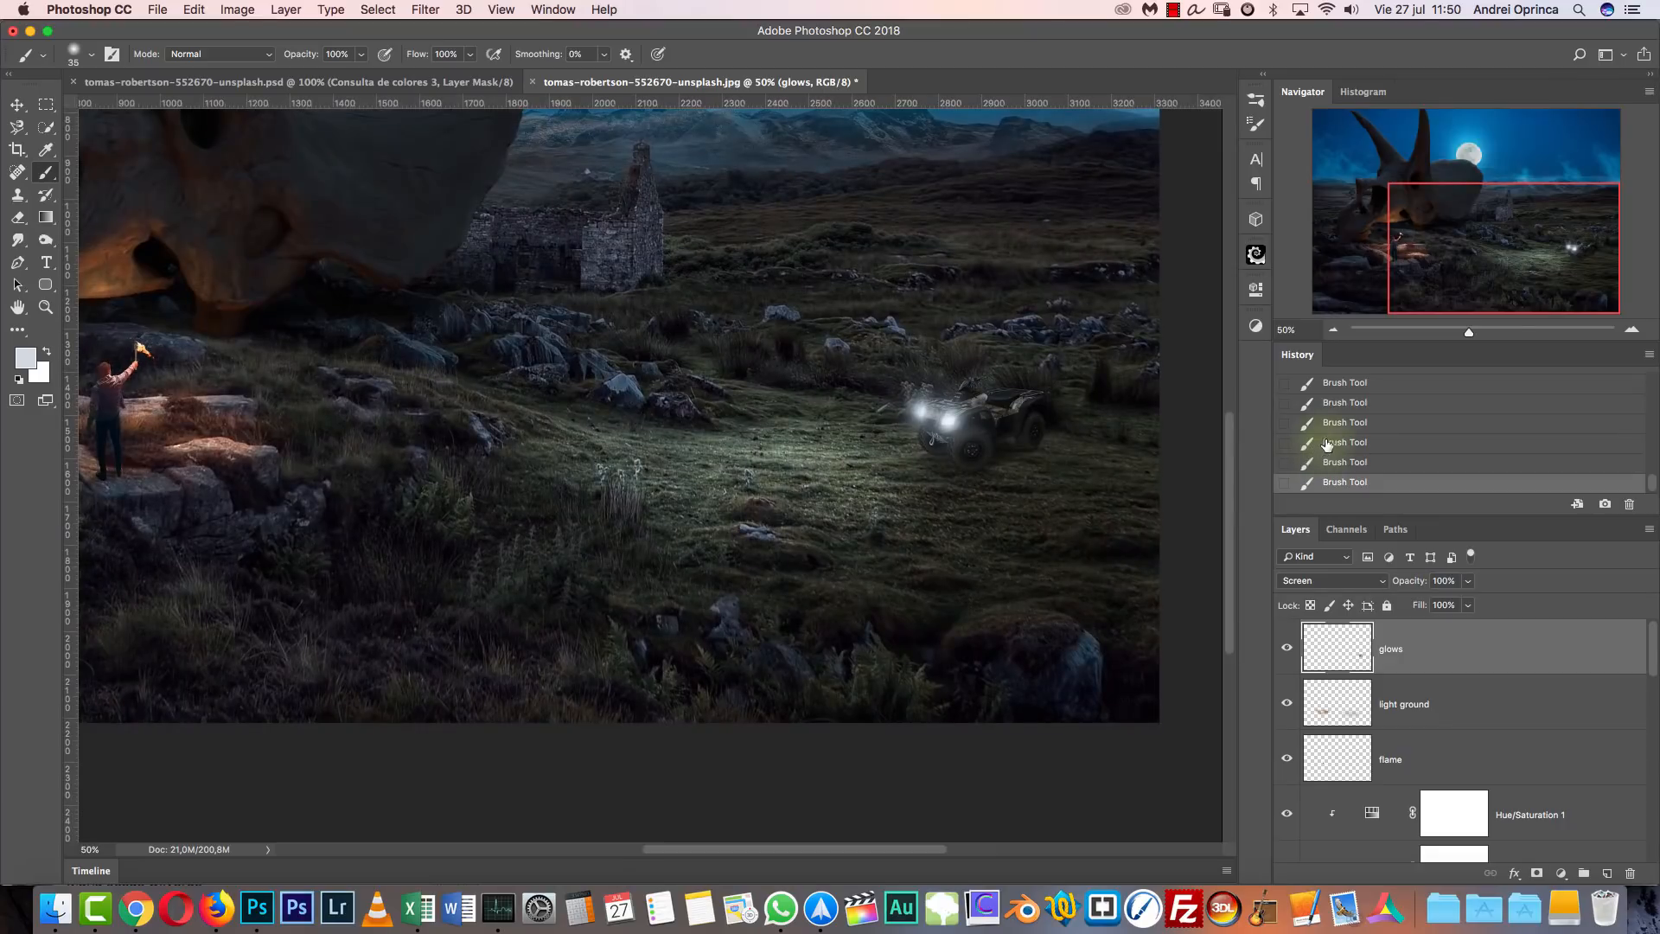
drag(1494, 273, 1427, 261)
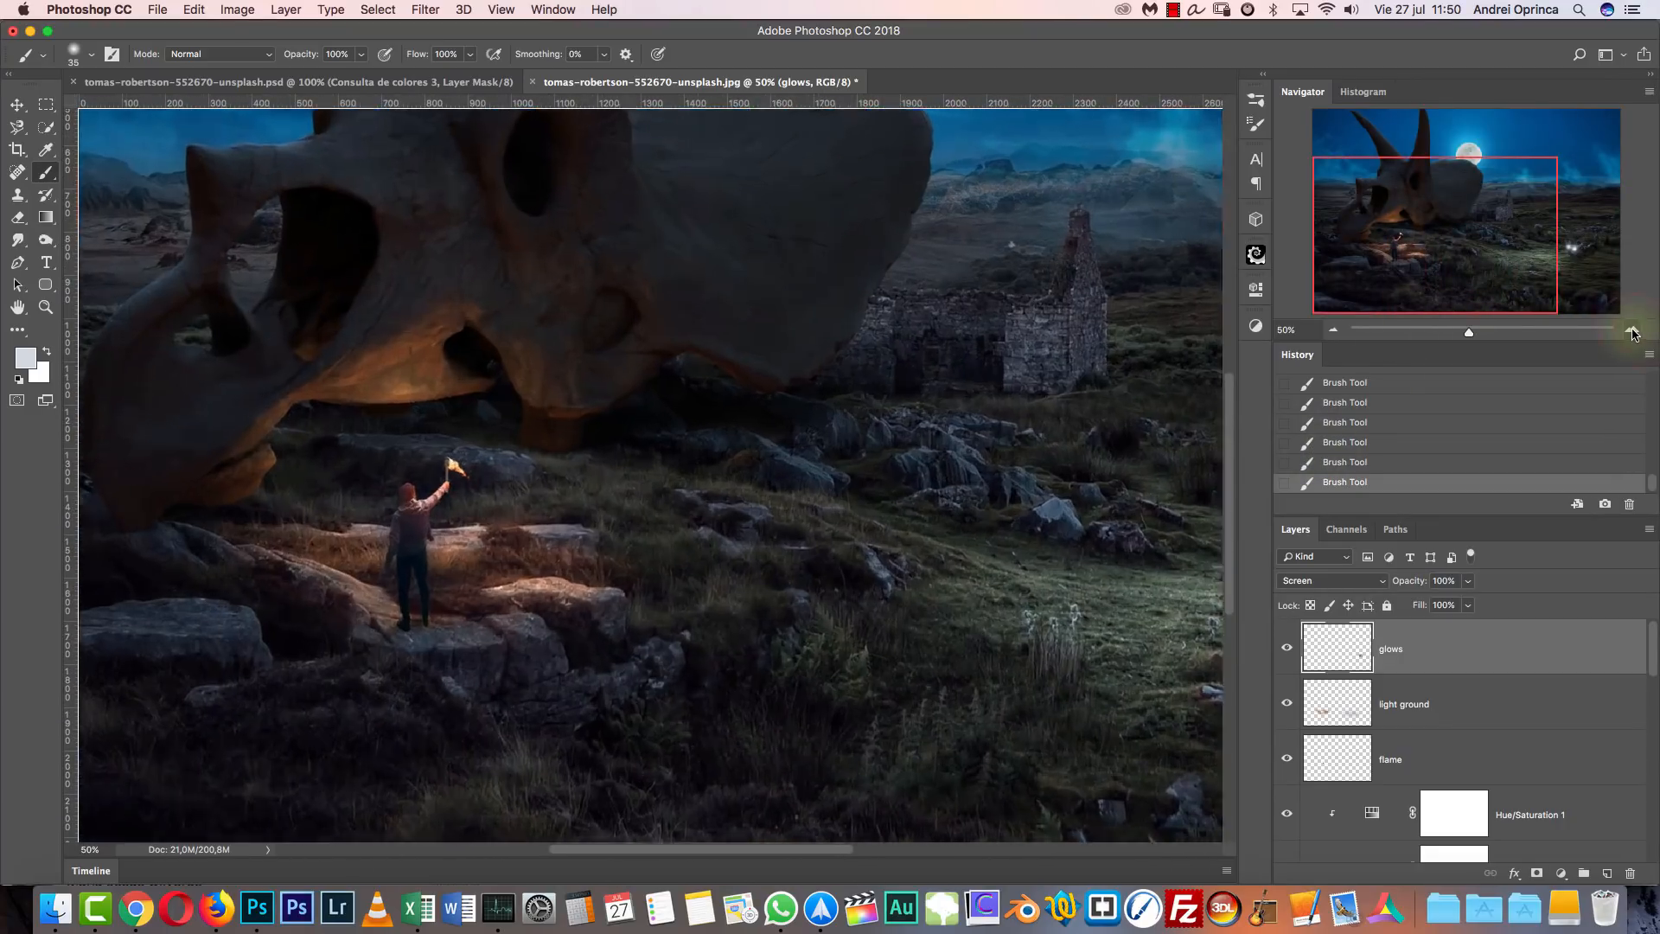
Set the foreground colour to brown #644a33, dab a 200 px glow over the torch flame, and undo it.
click(1633, 332)
click(1633, 332)
click(1633, 332)
drag(661, 569, 1211, 553)
key(])
click(25, 357)
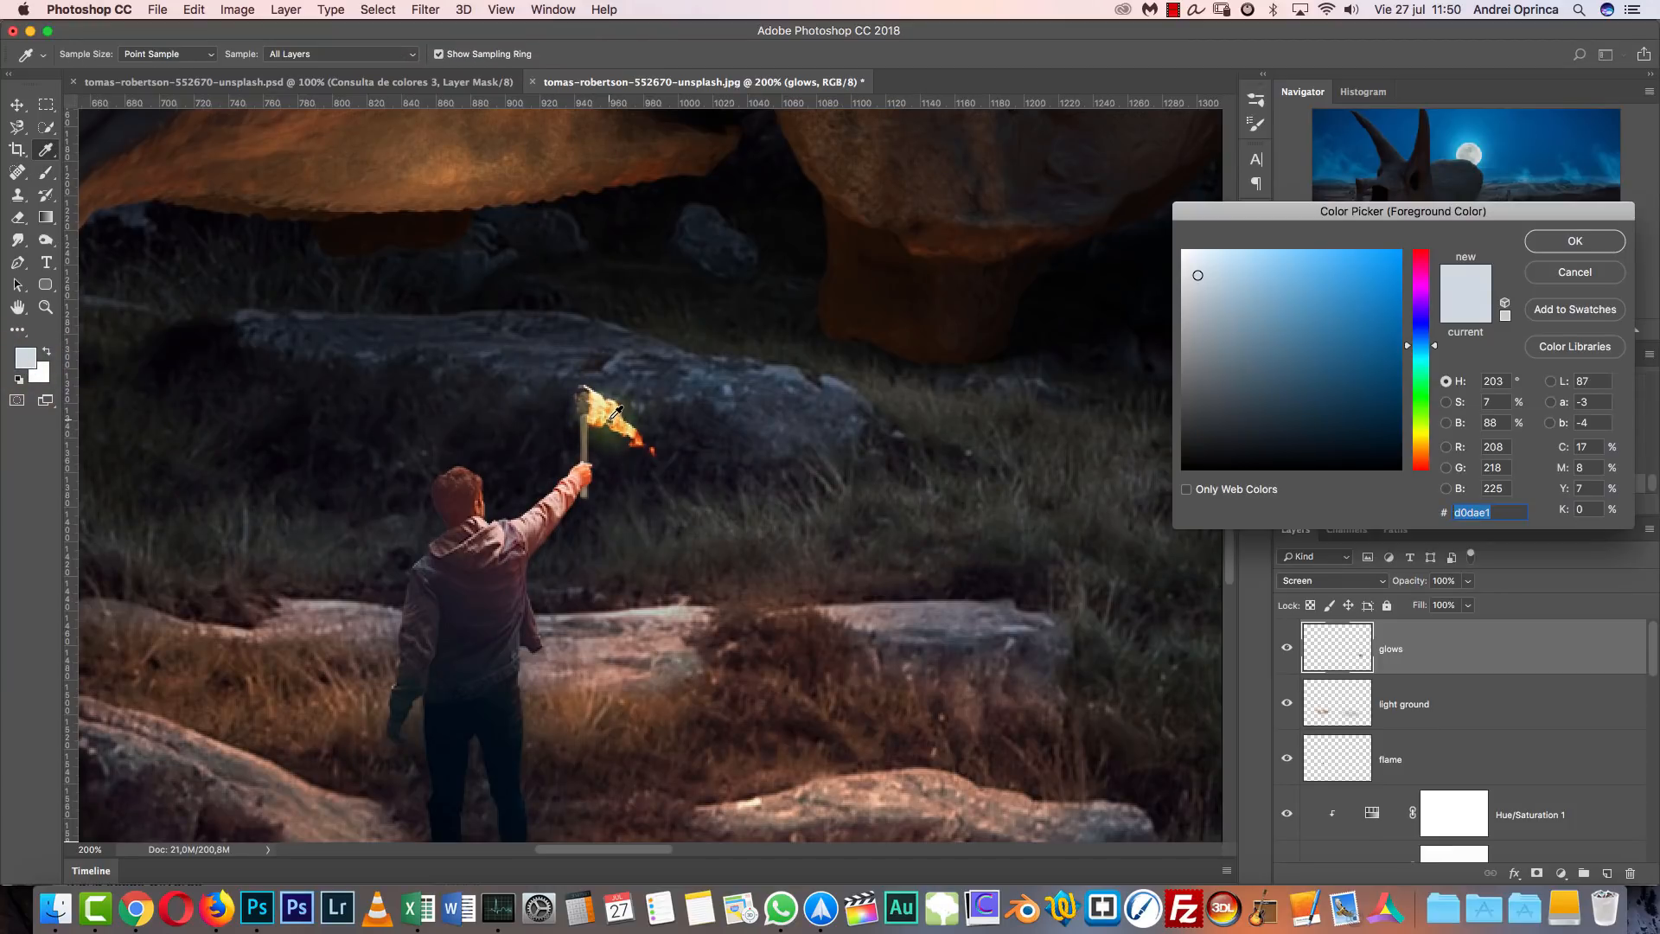
click(612, 420)
drag(1298, 349, 1290, 384)
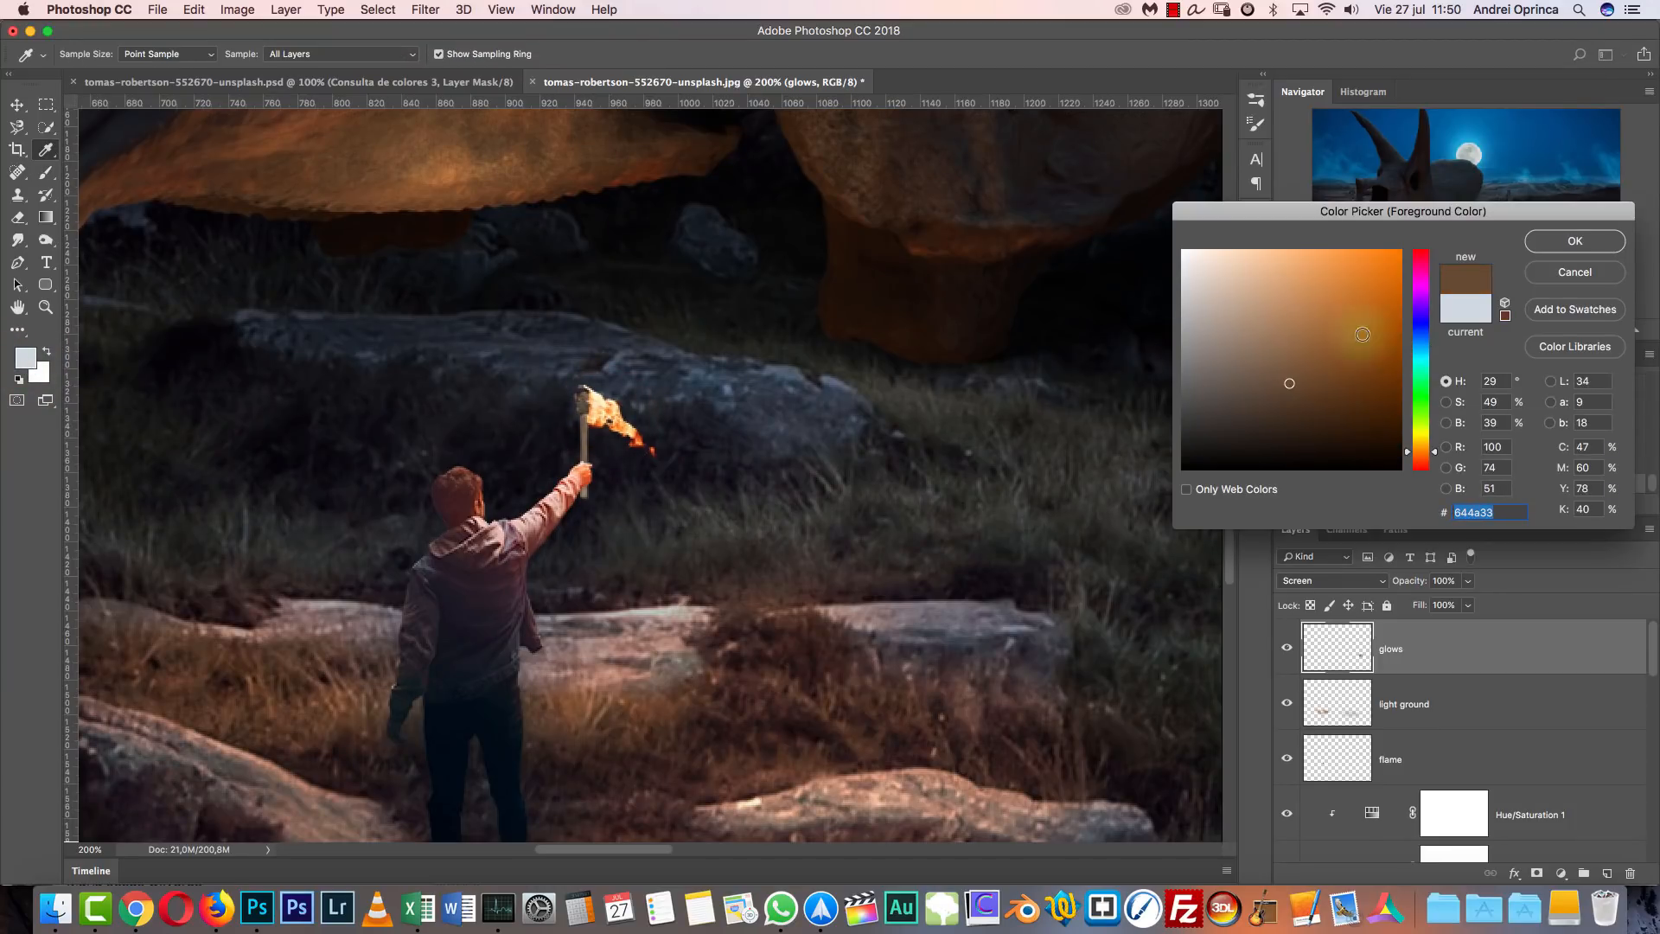
click(1575, 242)
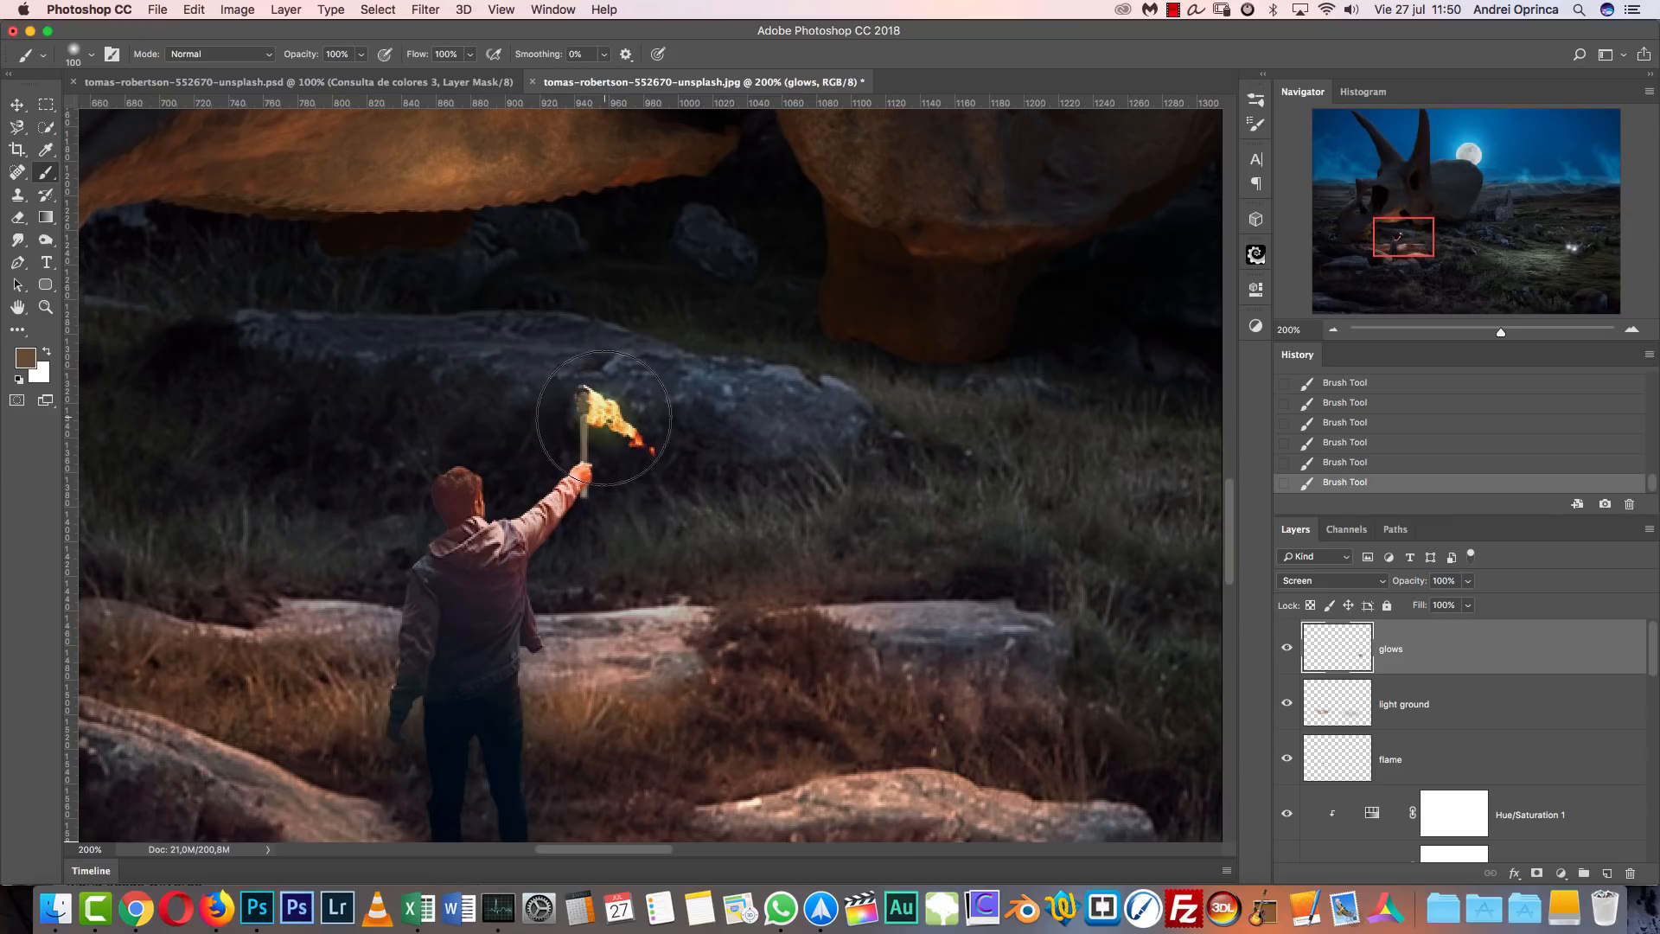
key(bracketright)
key(bracketright)
key(bracketright)
key(bracketright)
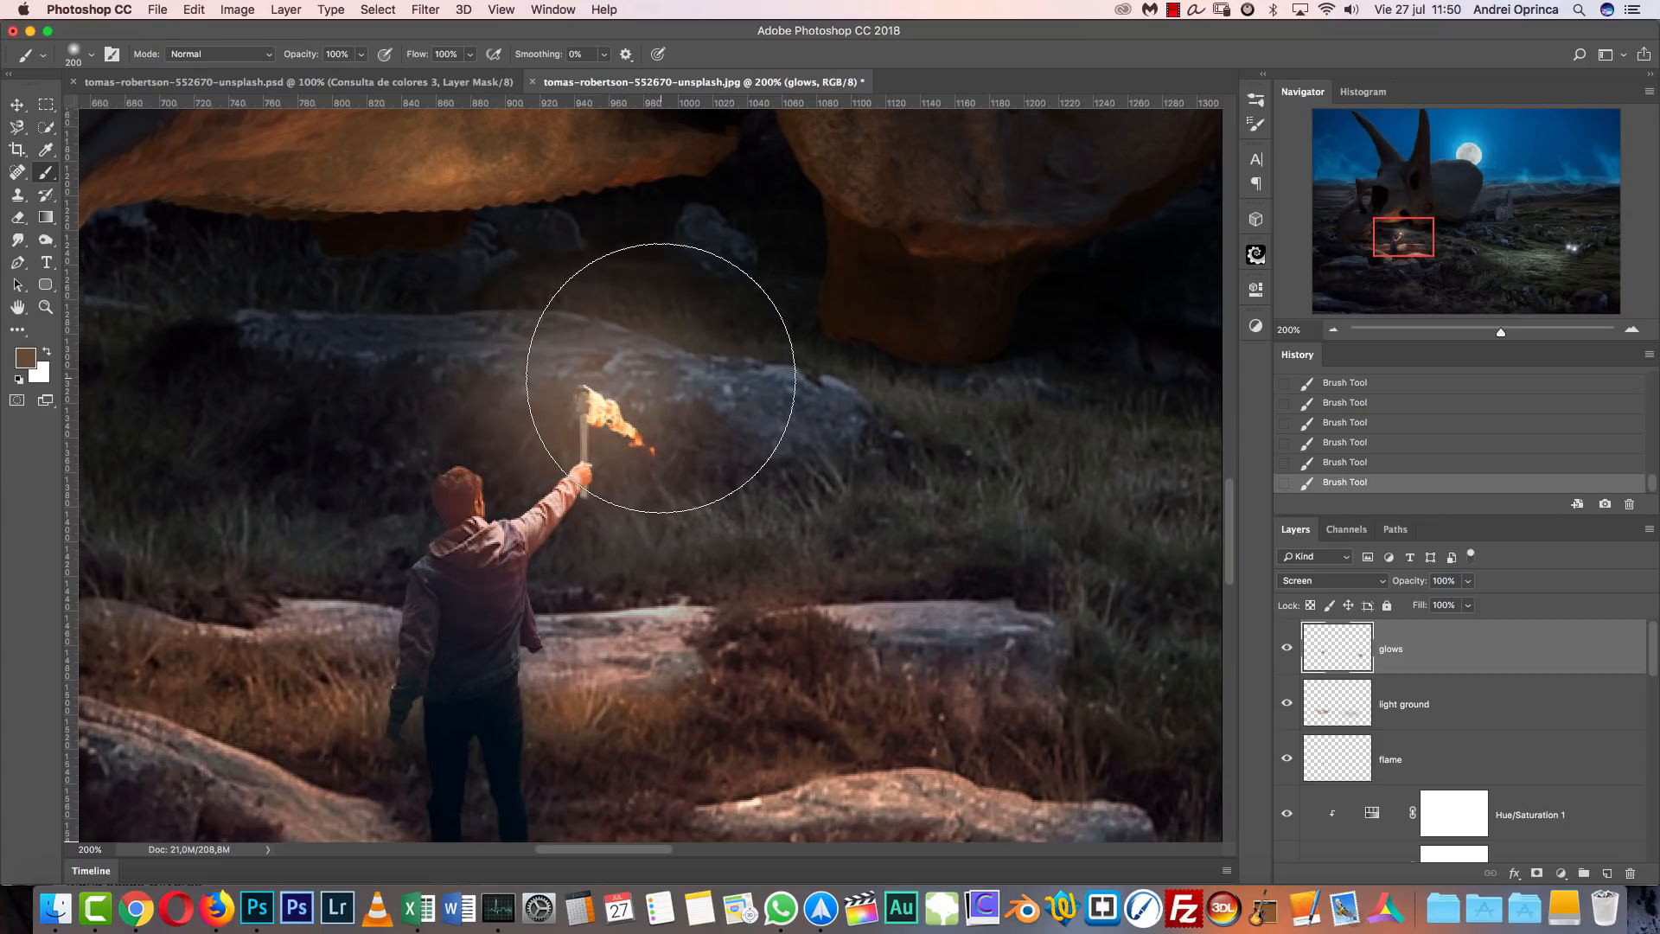
key(super+z)
Paint a soft 200 px glow around the torch flame on the glows layer in dark brown #493421.
click(25, 357)
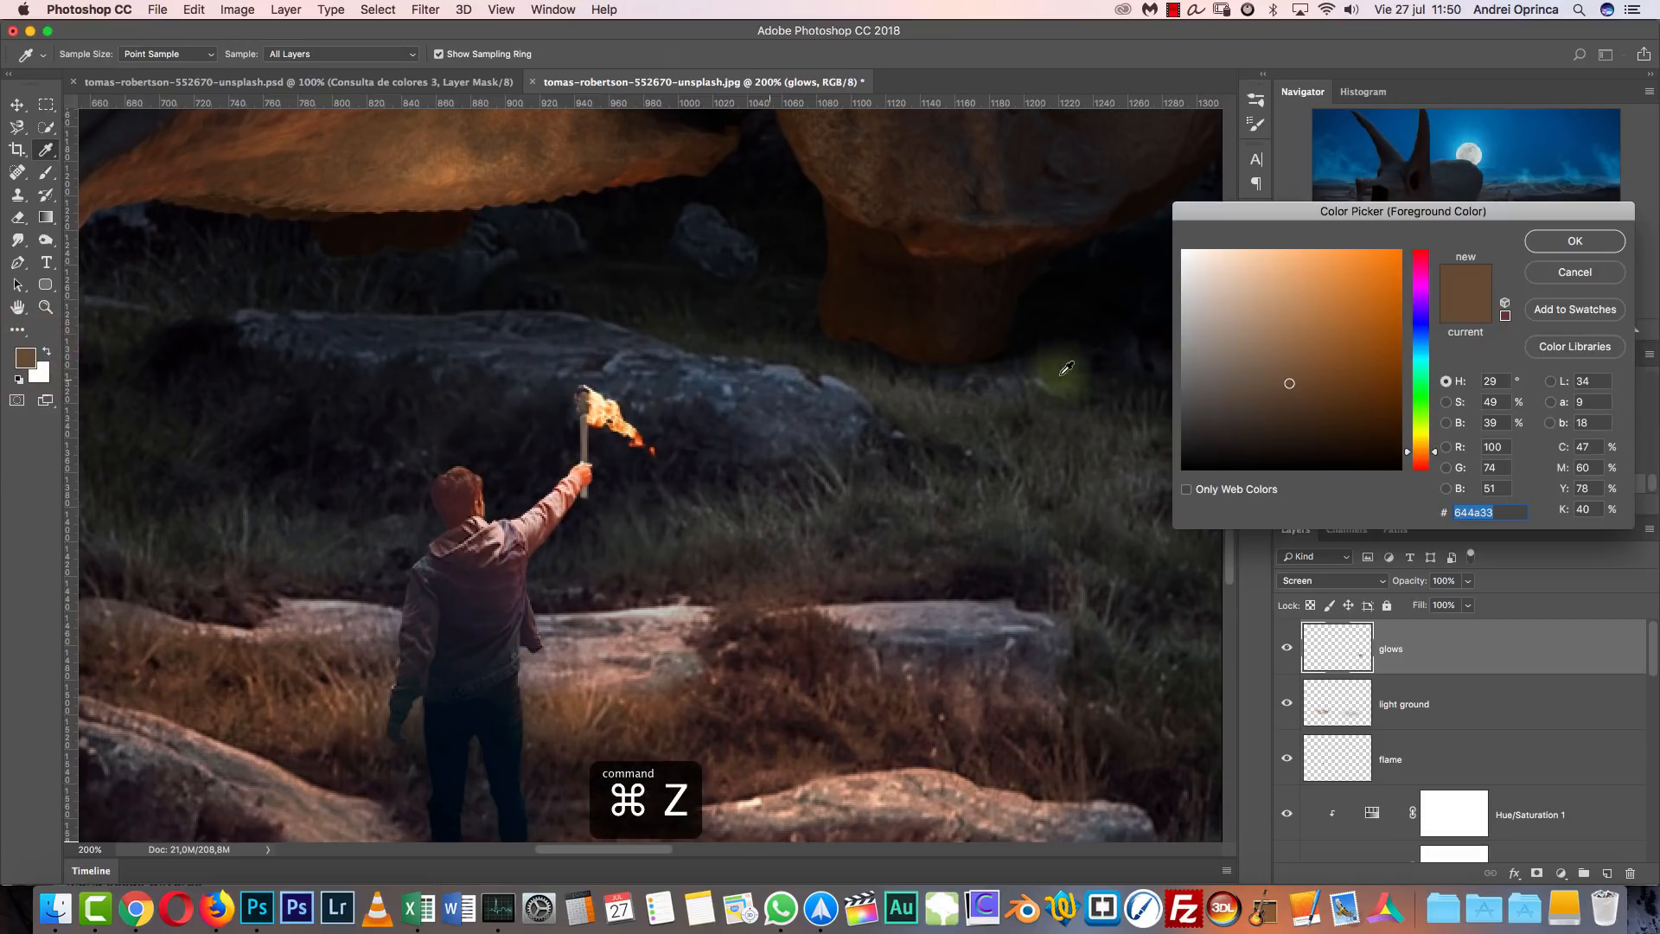
click(1301, 406)
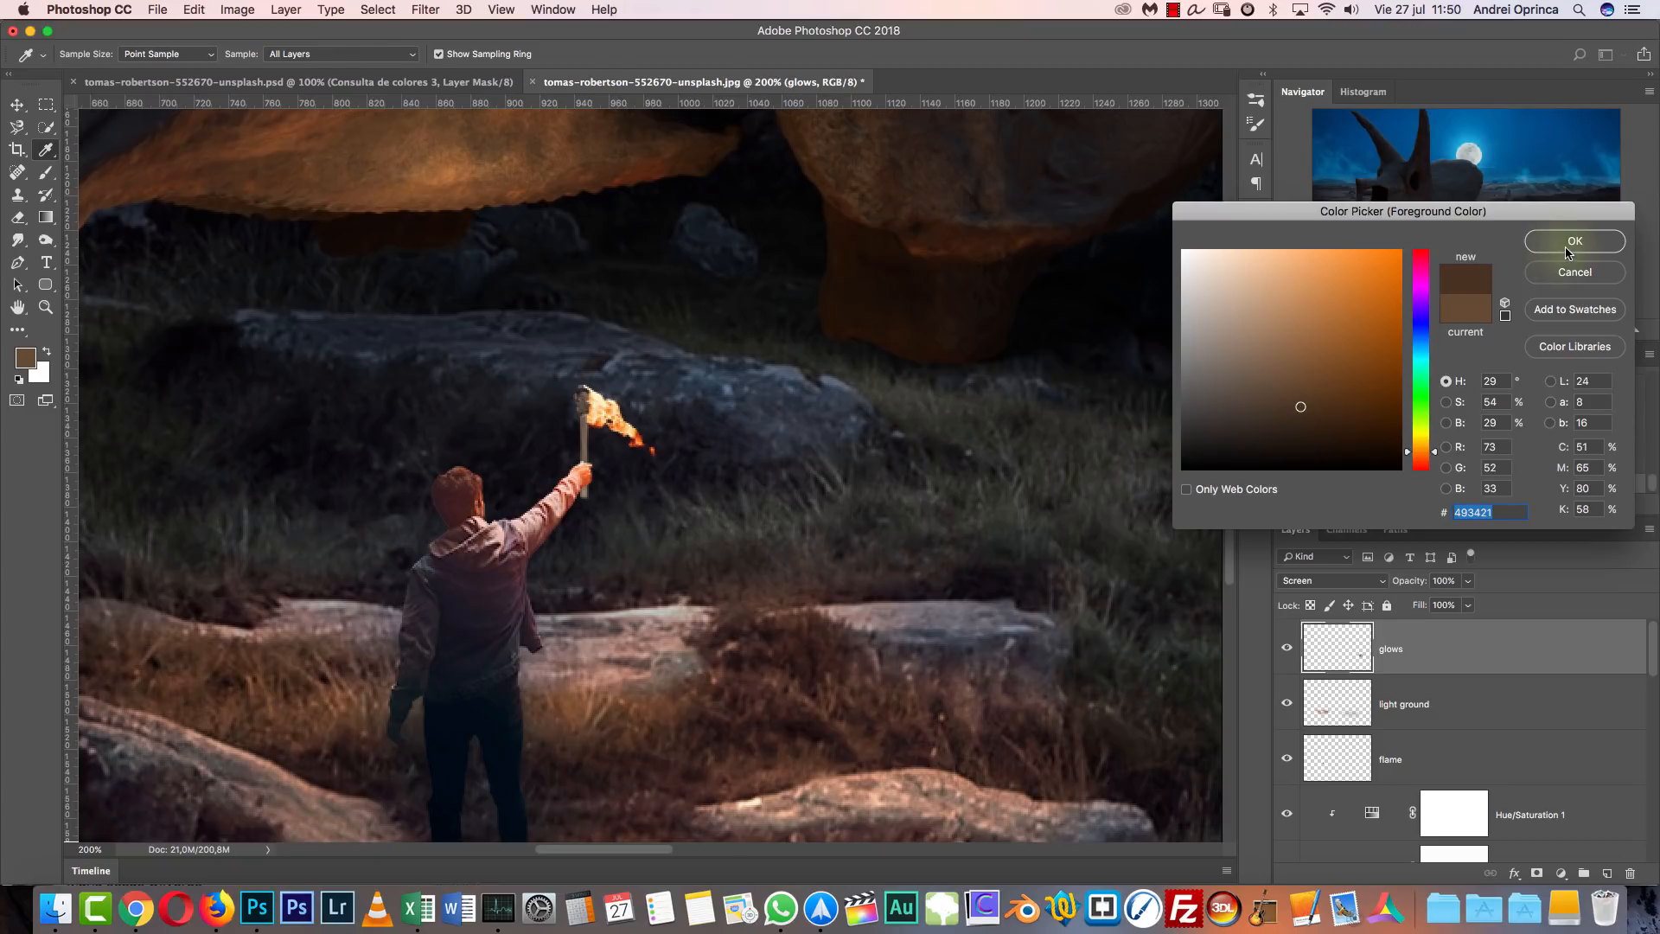
click(1570, 251)
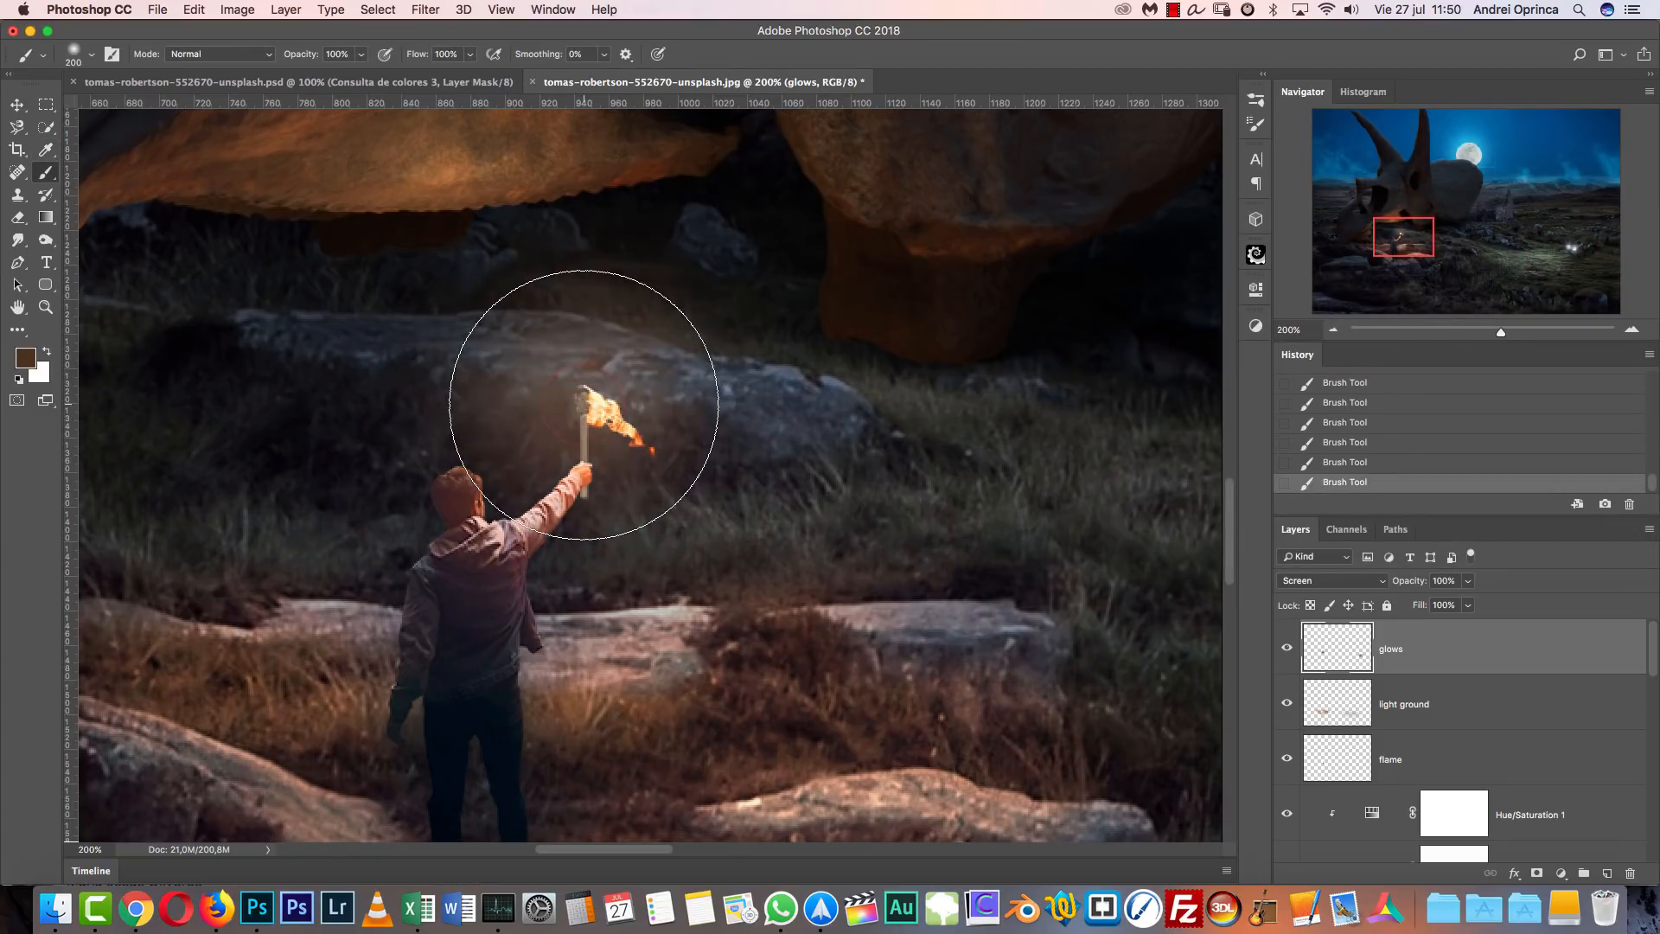
Change the foreground colour to lighter brown #8e643e and paint a smaller glow of about 80 px at the torch flame.
click(25, 357)
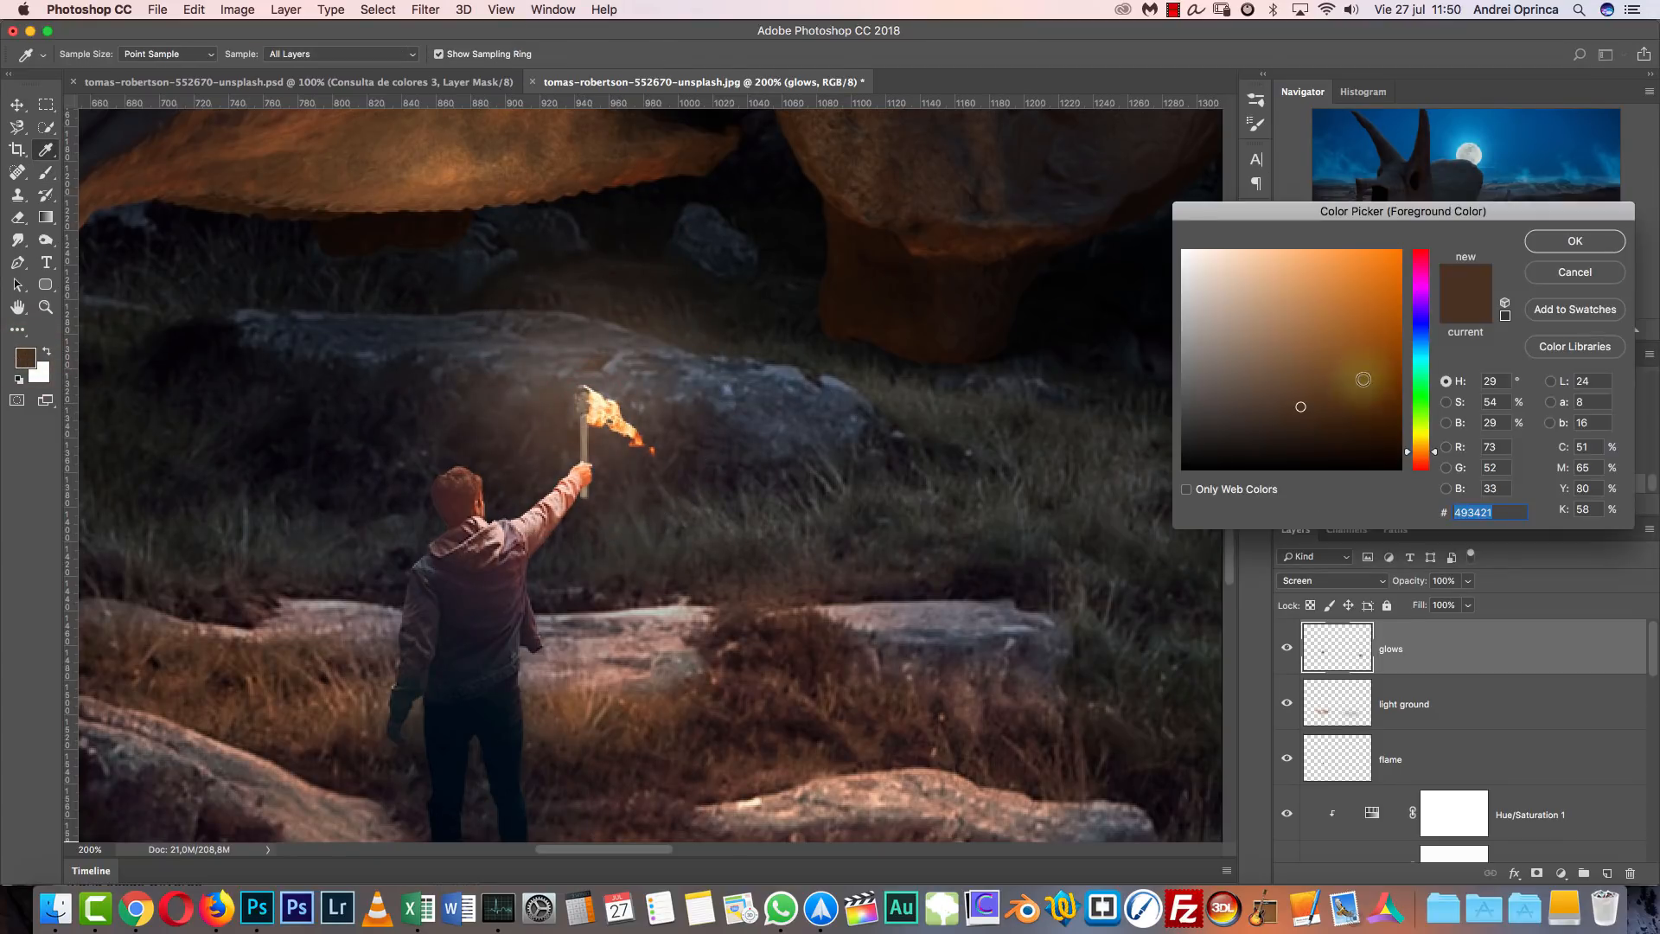
click(1309, 355)
drag(1306, 346, 1305, 346)
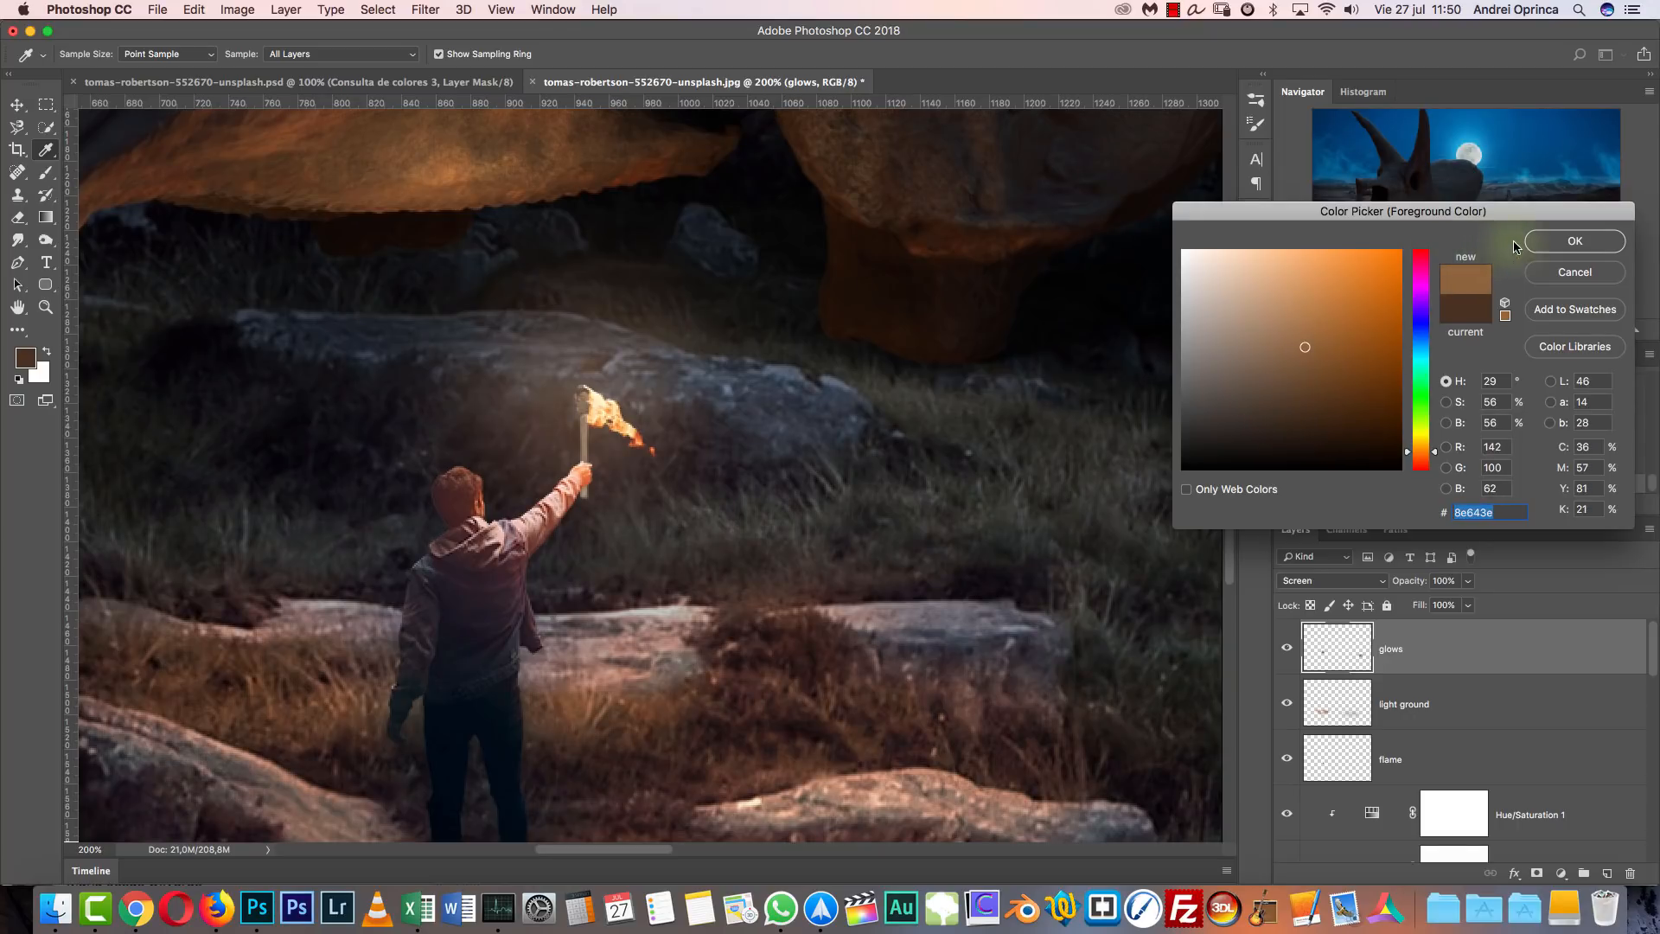
click(1539, 243)
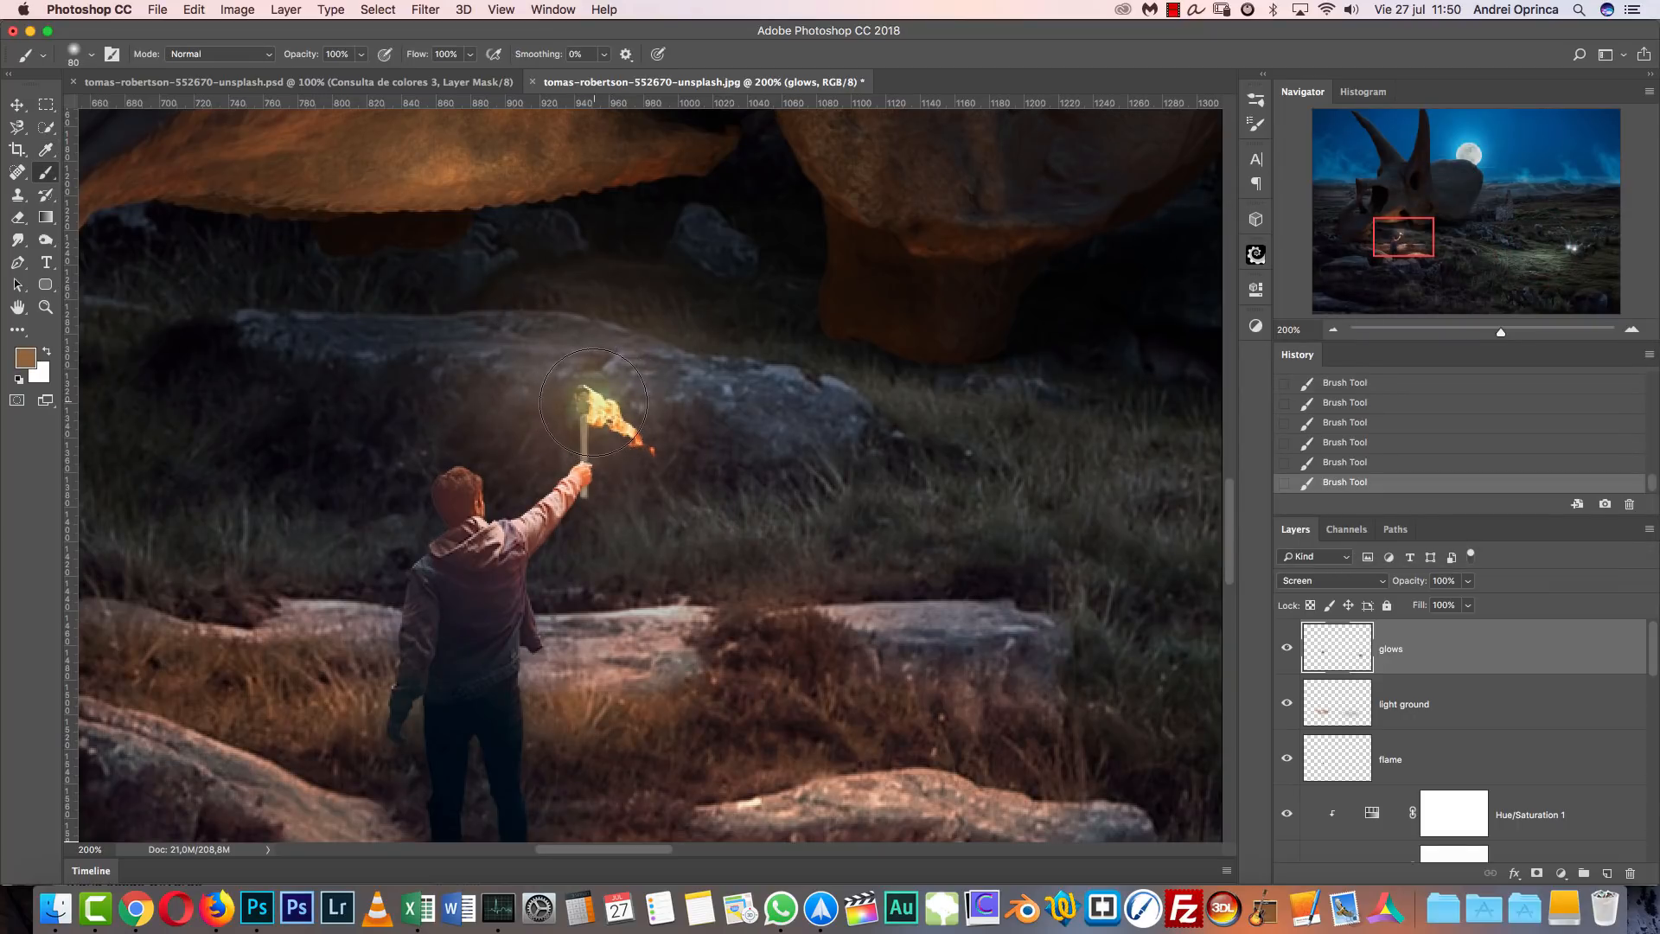
Try a light orange #f1b176 core on the torch flame with a 30 px brush, and undo the dabs.
click(26, 357)
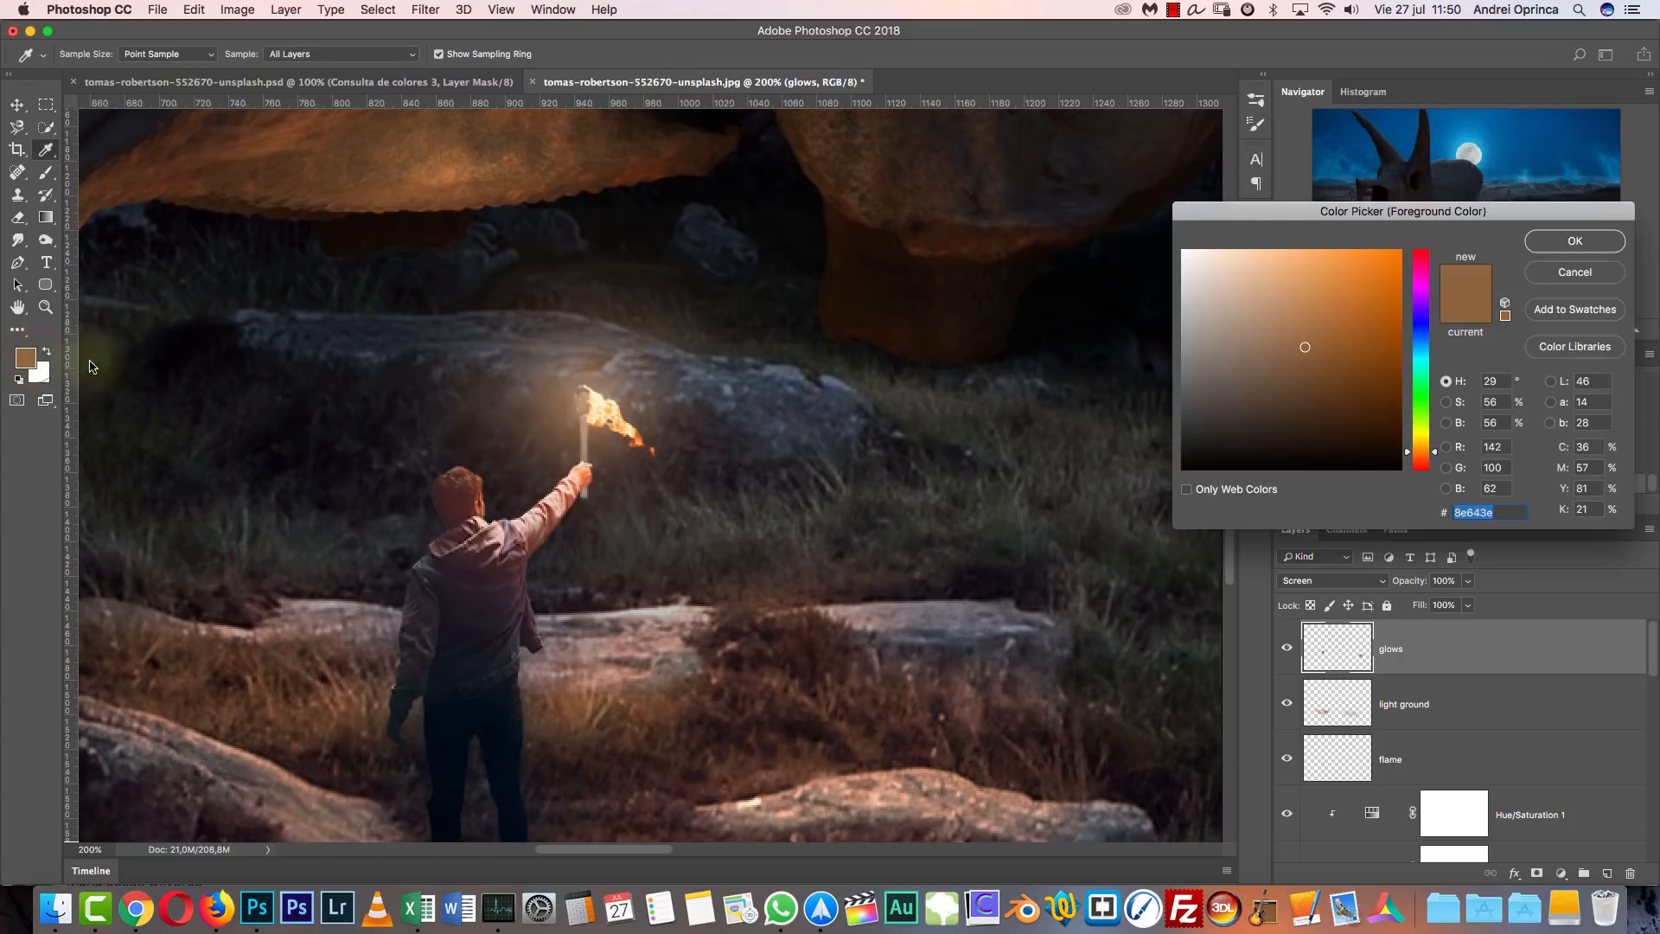
drag(1309, 286, 1294, 259)
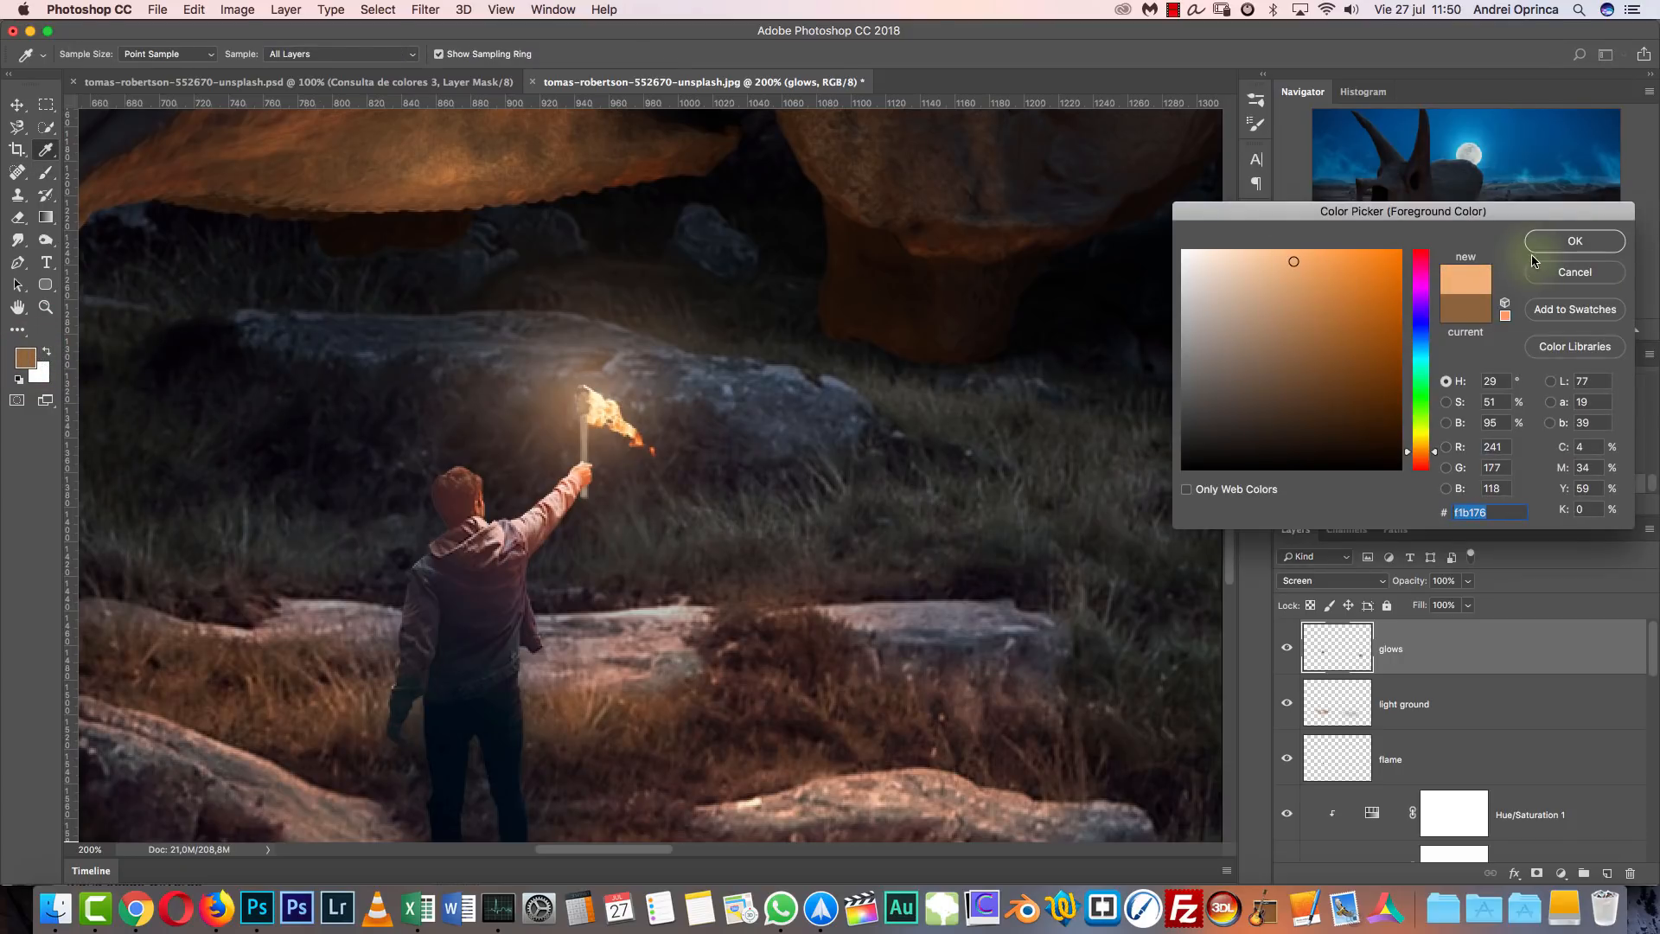
click(1575, 241)
key([)
key([)
key([)
key([)
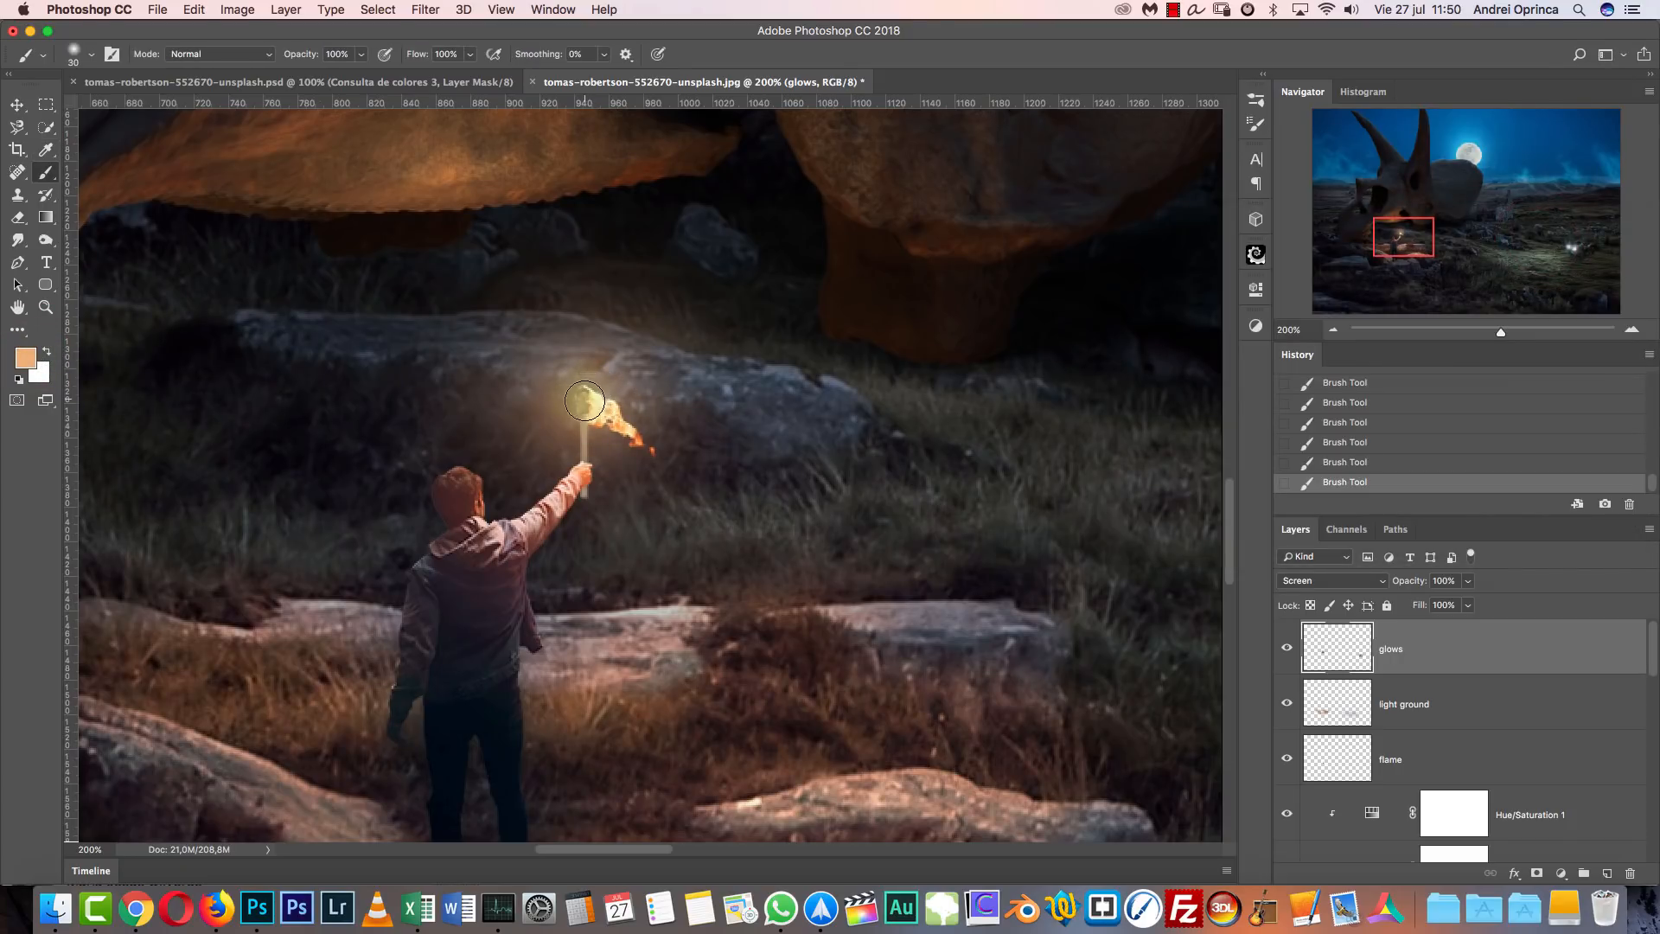
click(585, 400)
key(super+z)
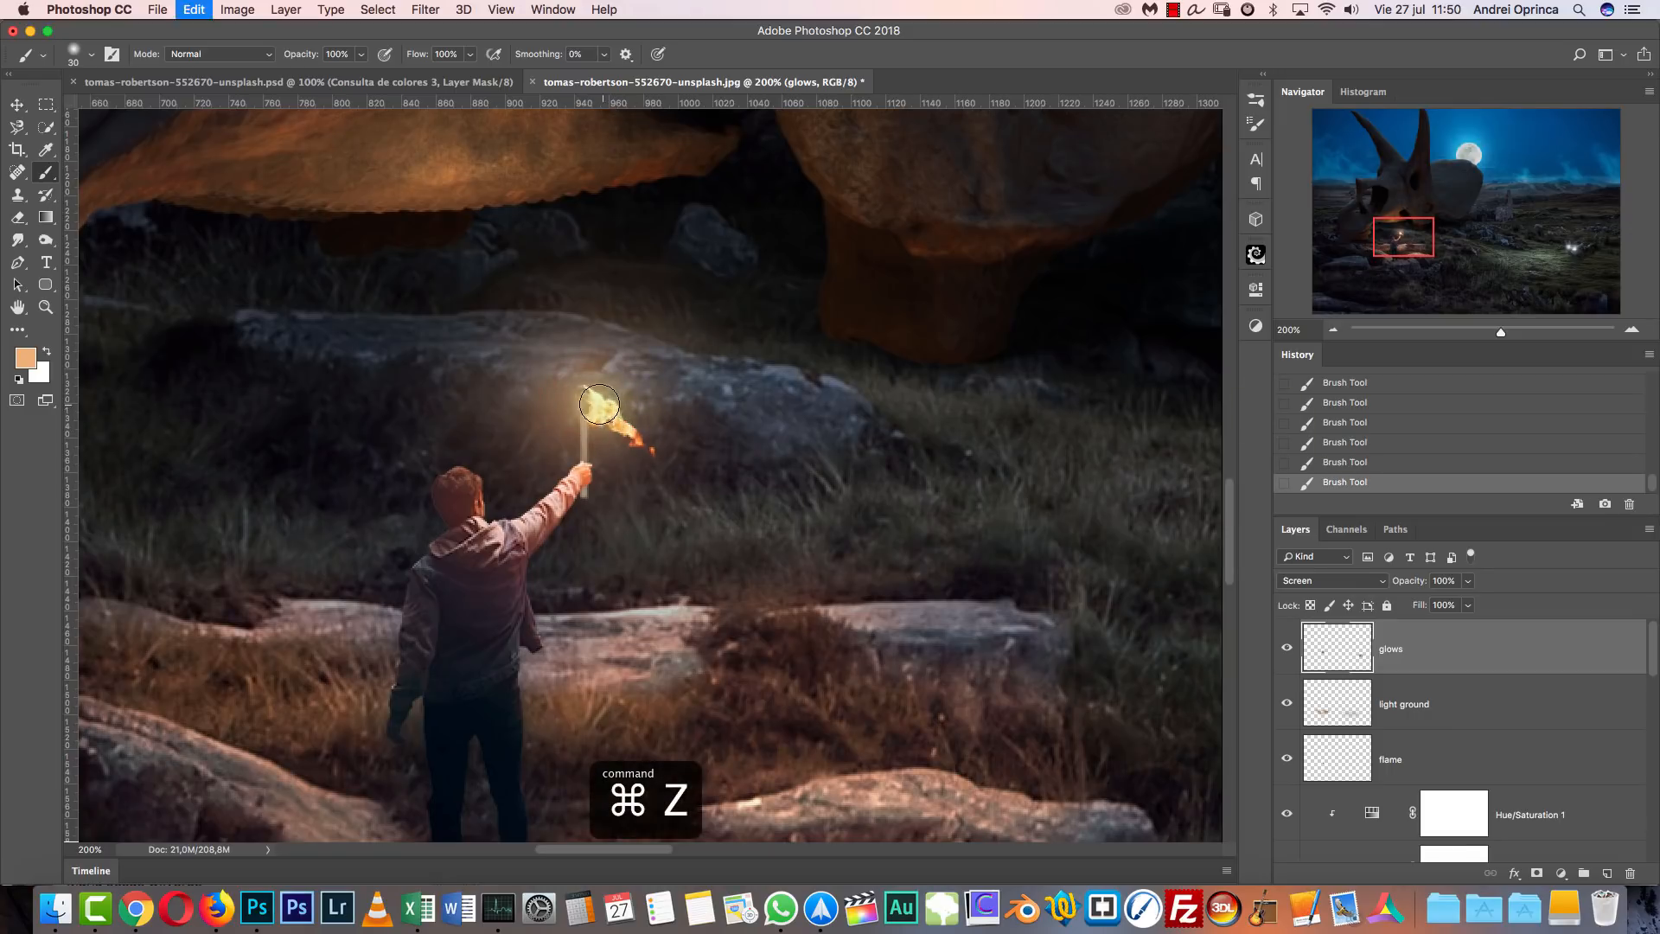
key(super+z)
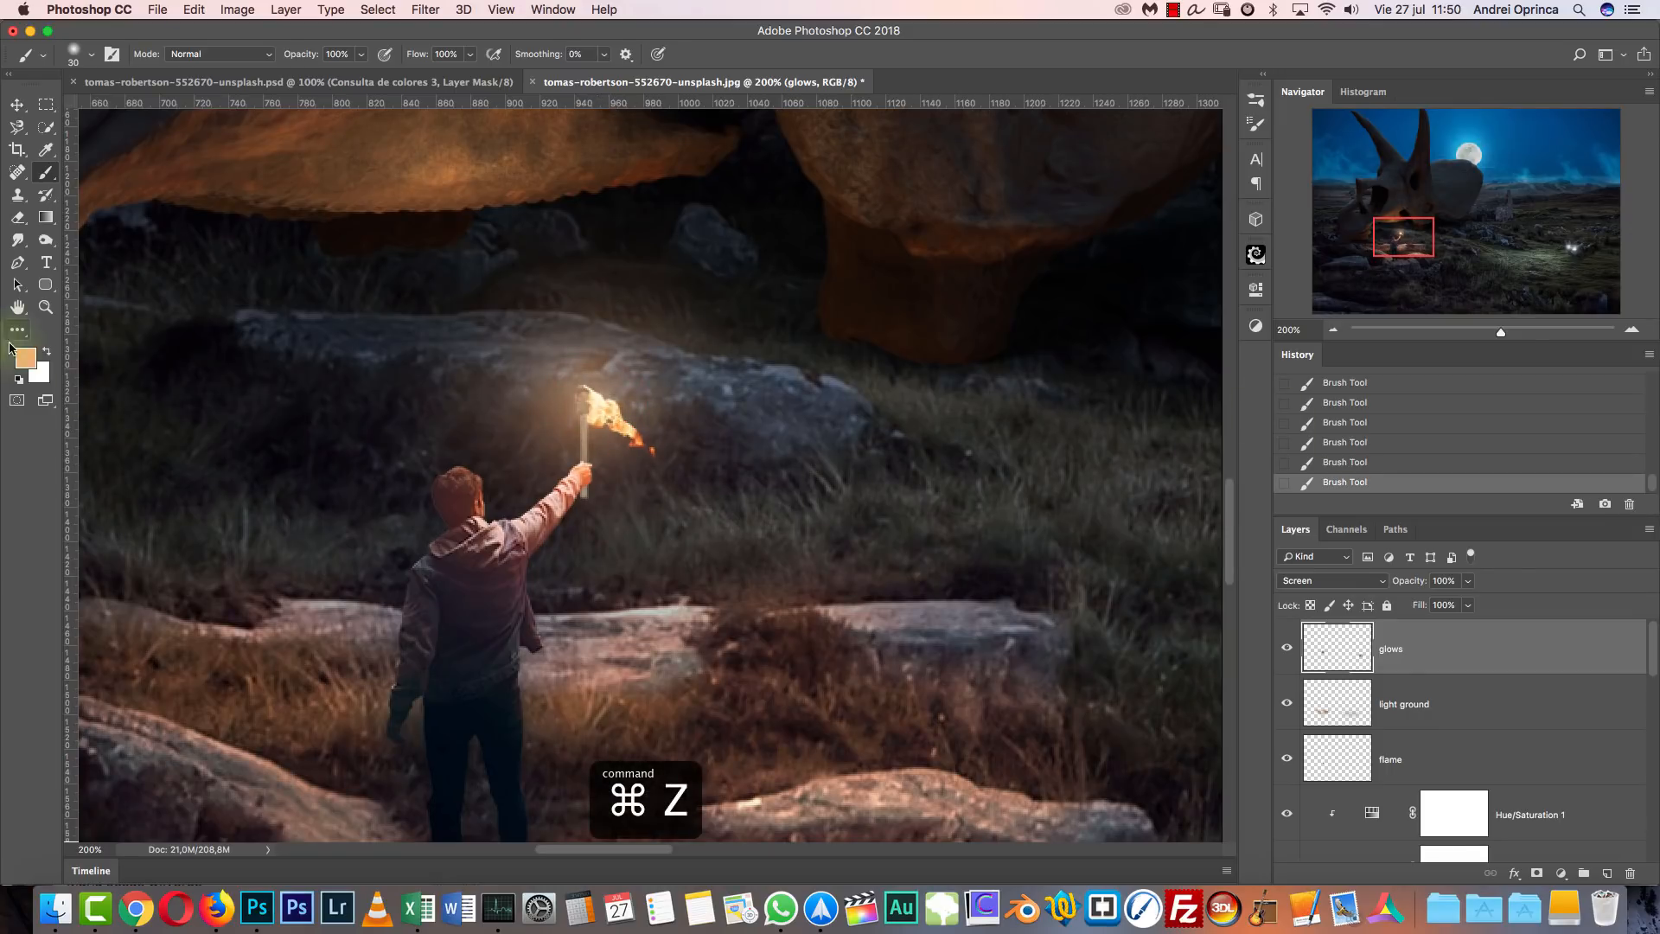
Paint the torch flame's core in orange #f19c4e with a 30 px brush, and compare the composite with the glows layer hidden.
click(25, 357)
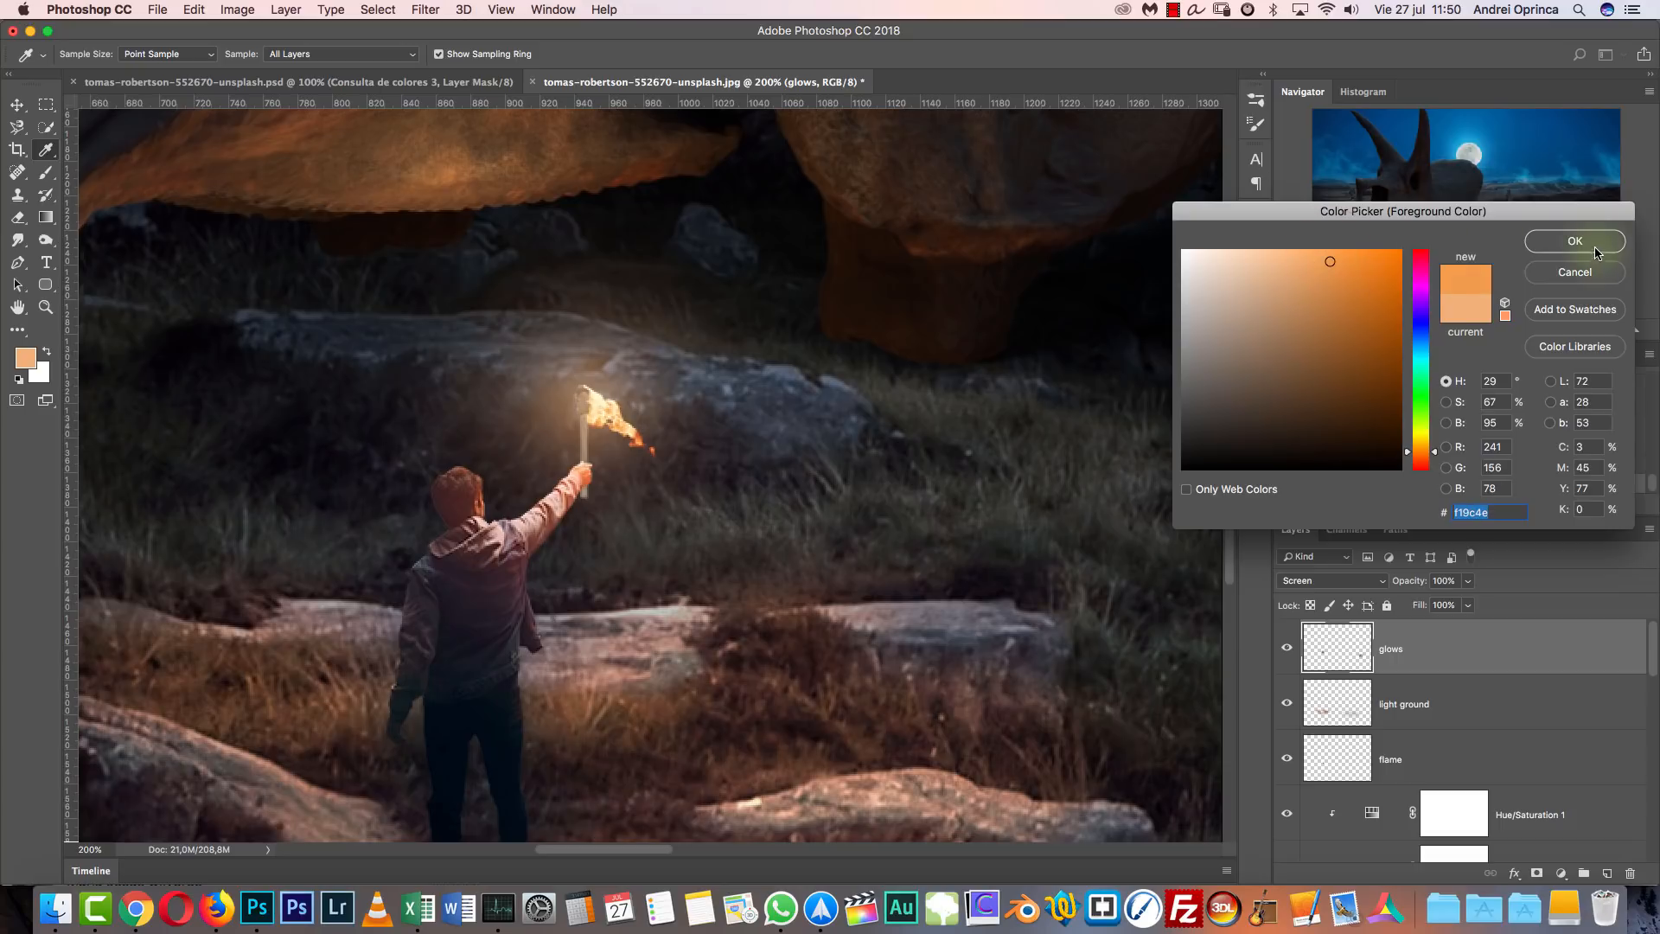
click(1597, 245)
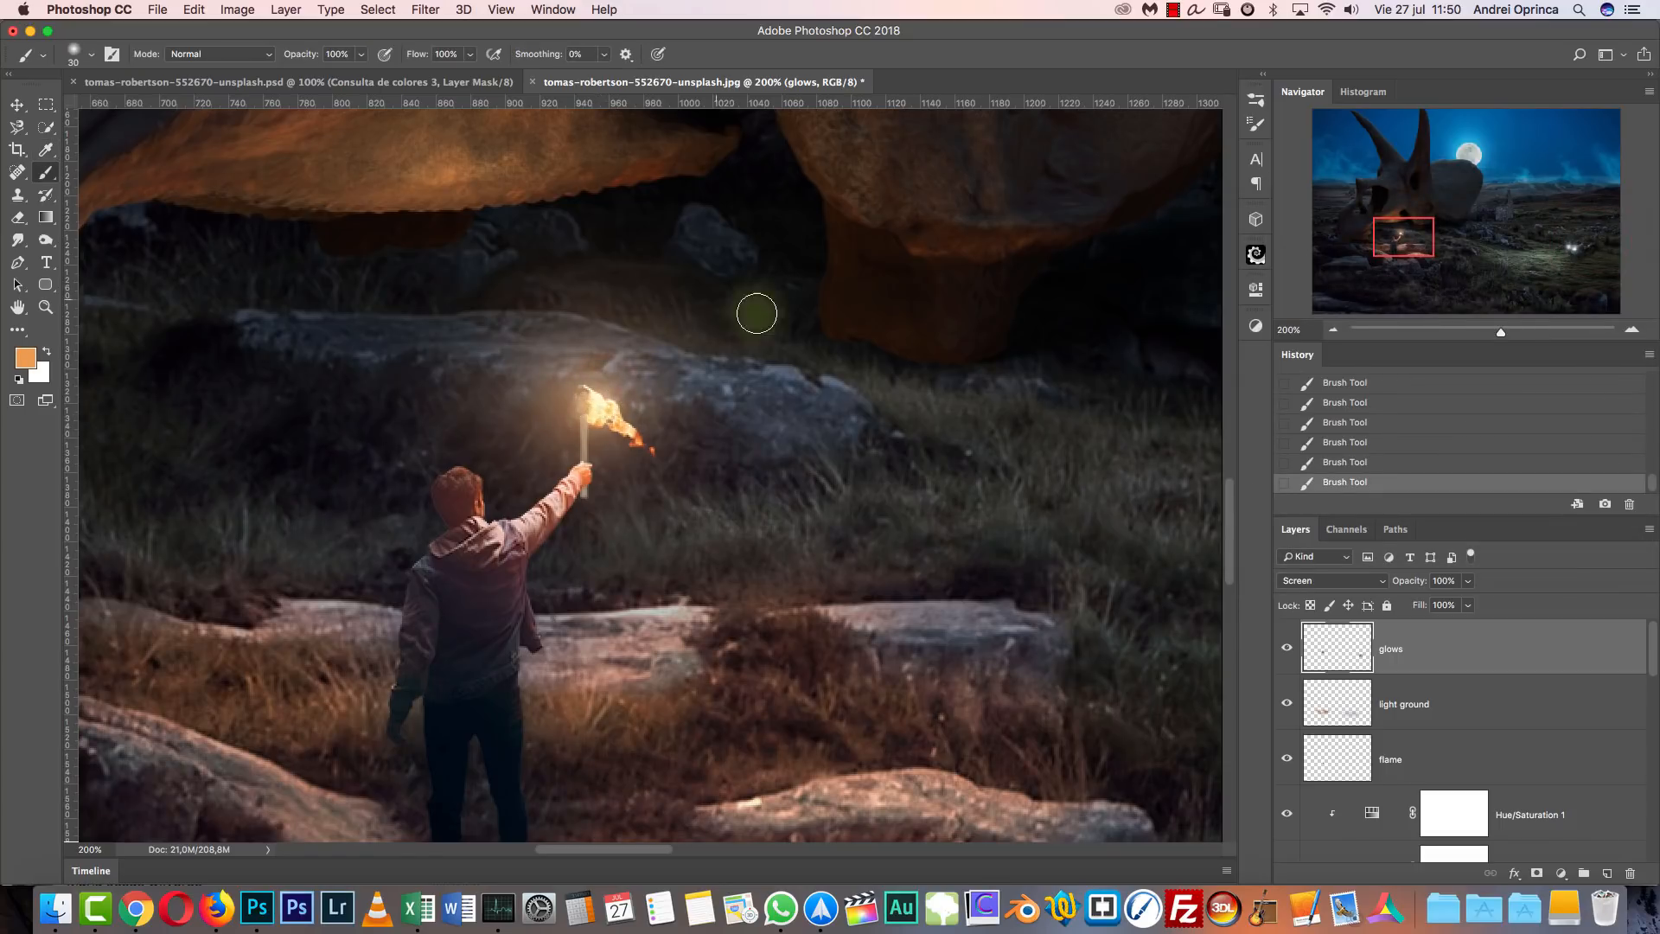
click(1333, 330)
click(1333, 330)
key(super+minus)
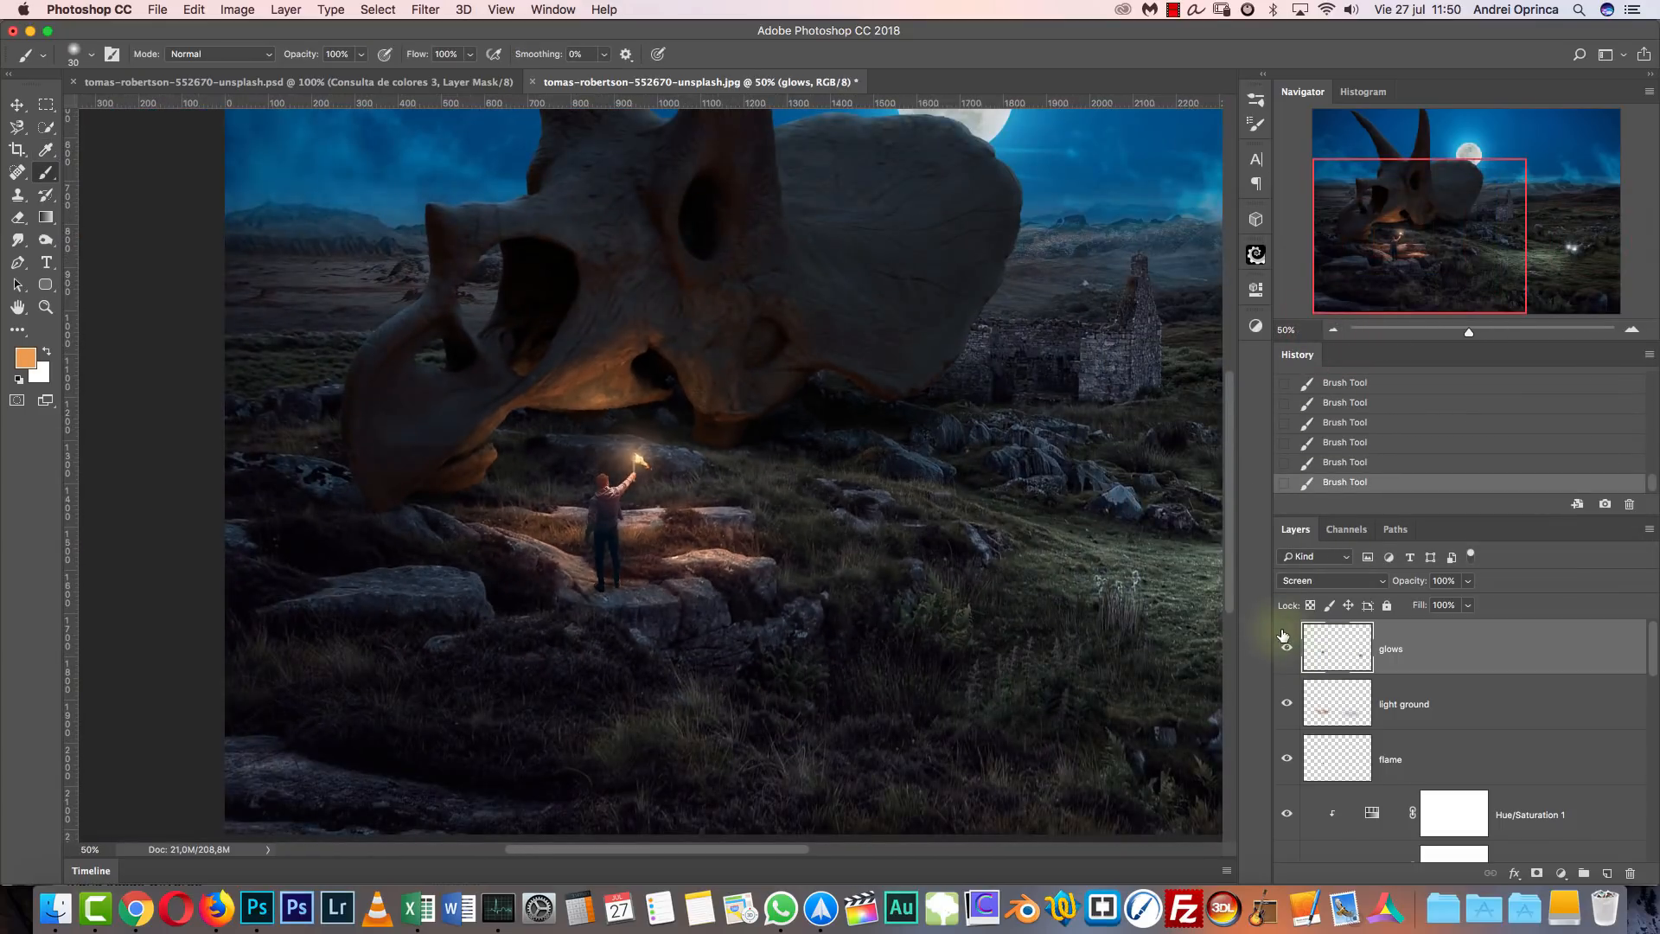
click(1286, 647)
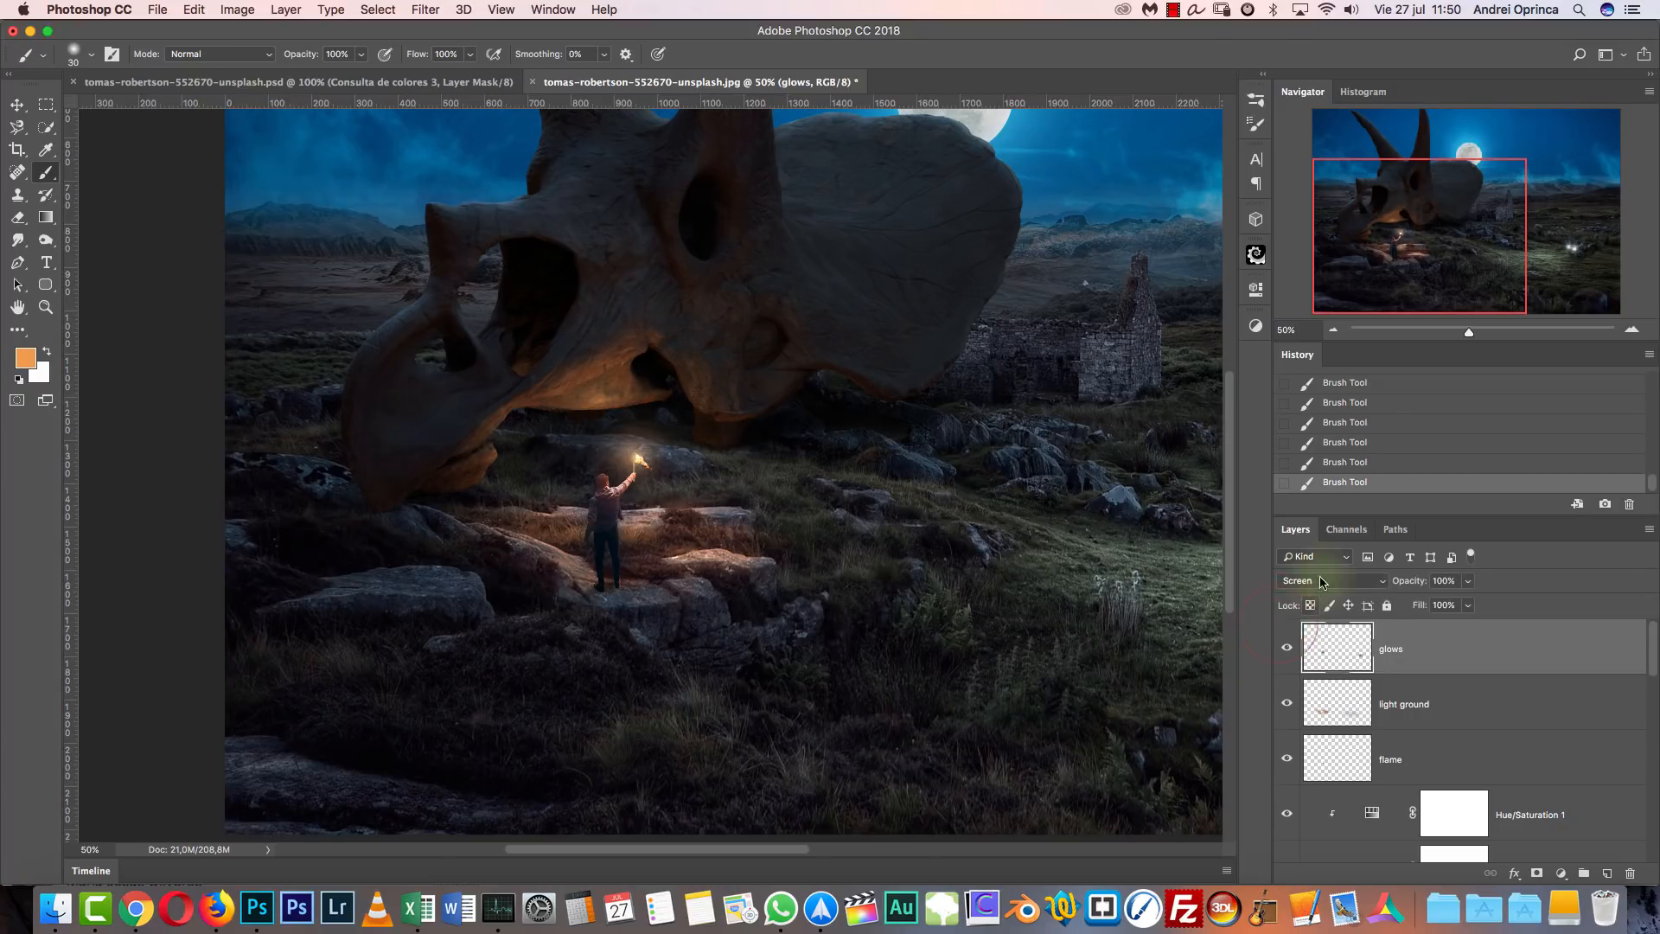
click(1333, 331)
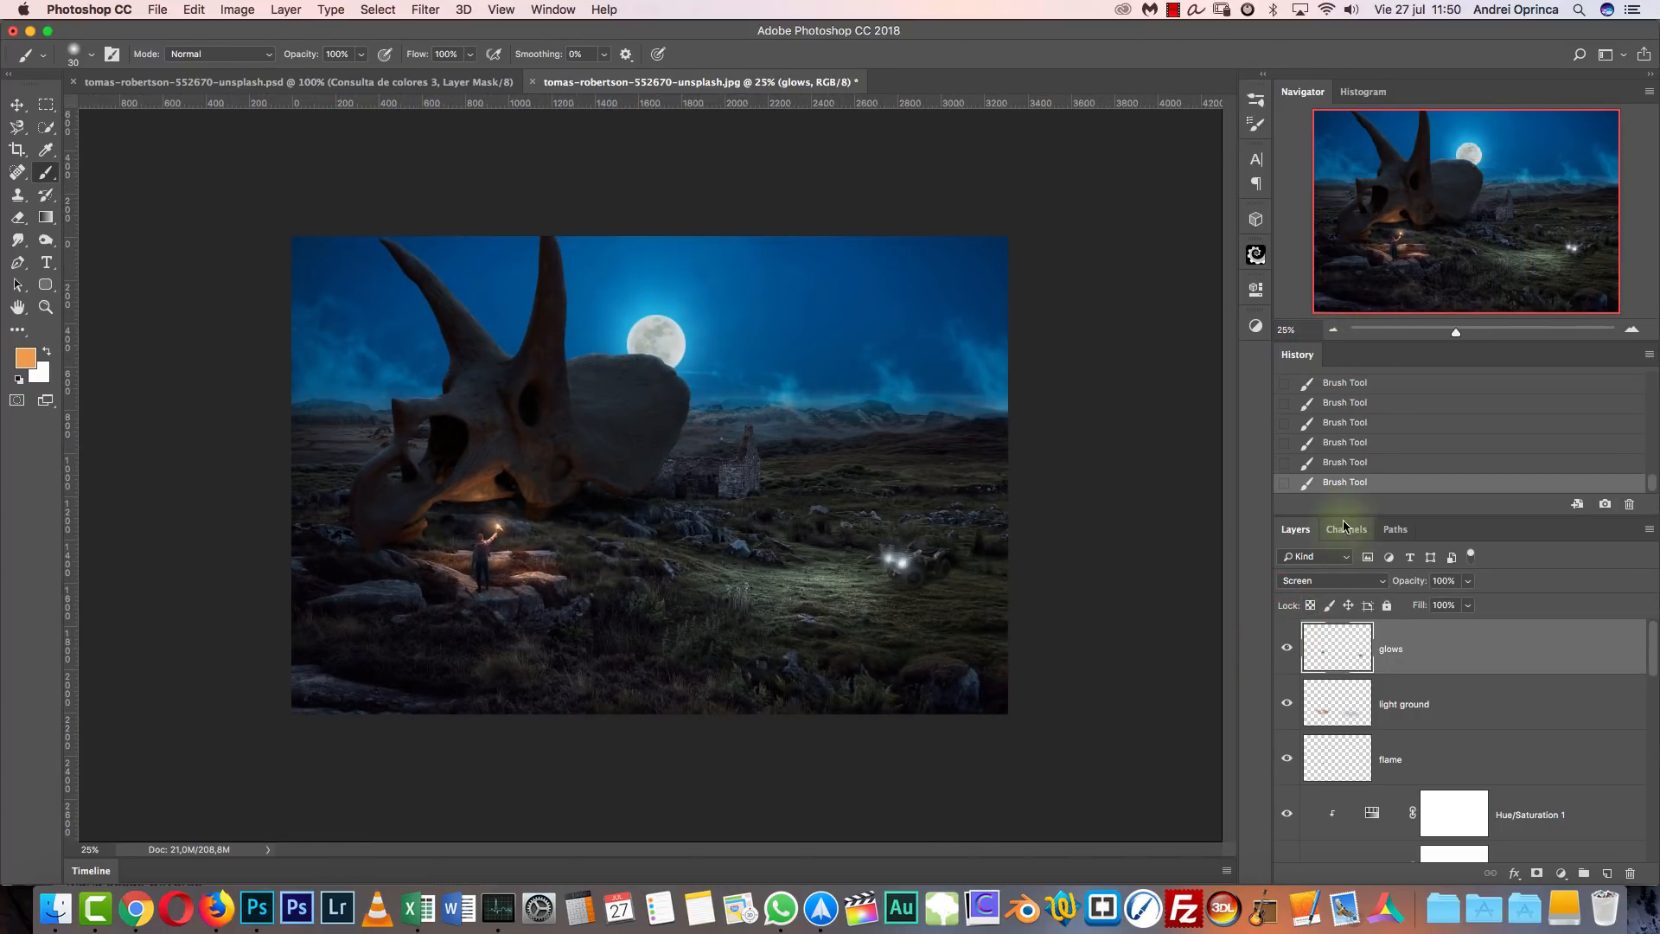
Stamp all visible layers into a new top layer, rename it final, and convert it to a smart object.
click(1632, 329)
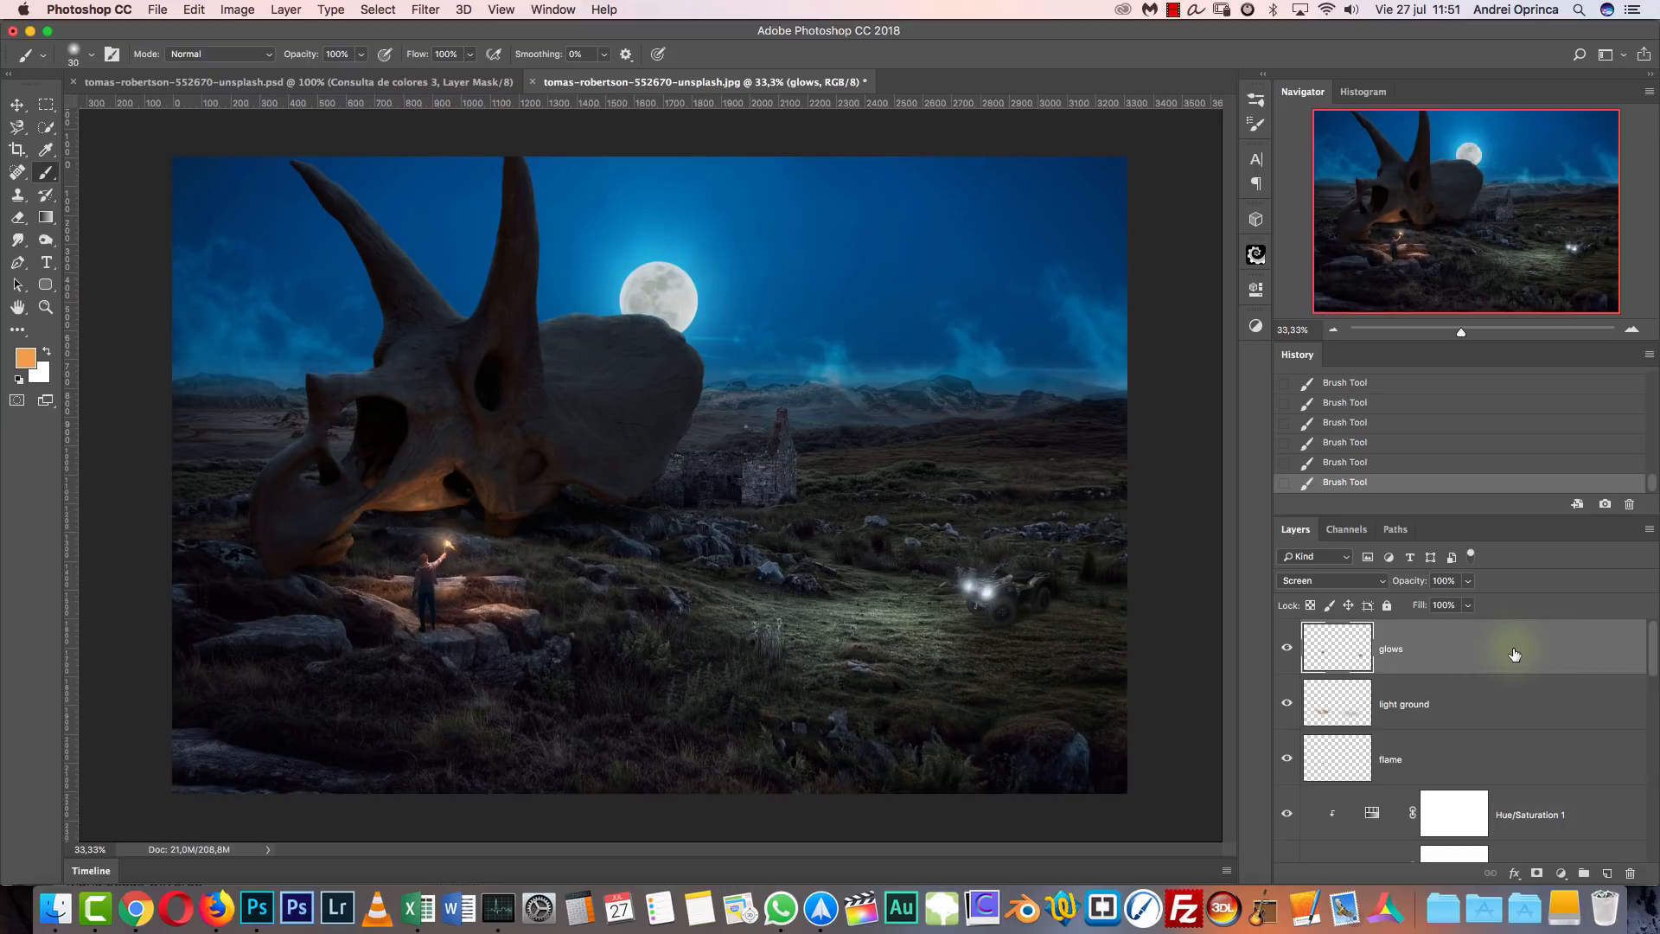
key(alt+shift+super+e)
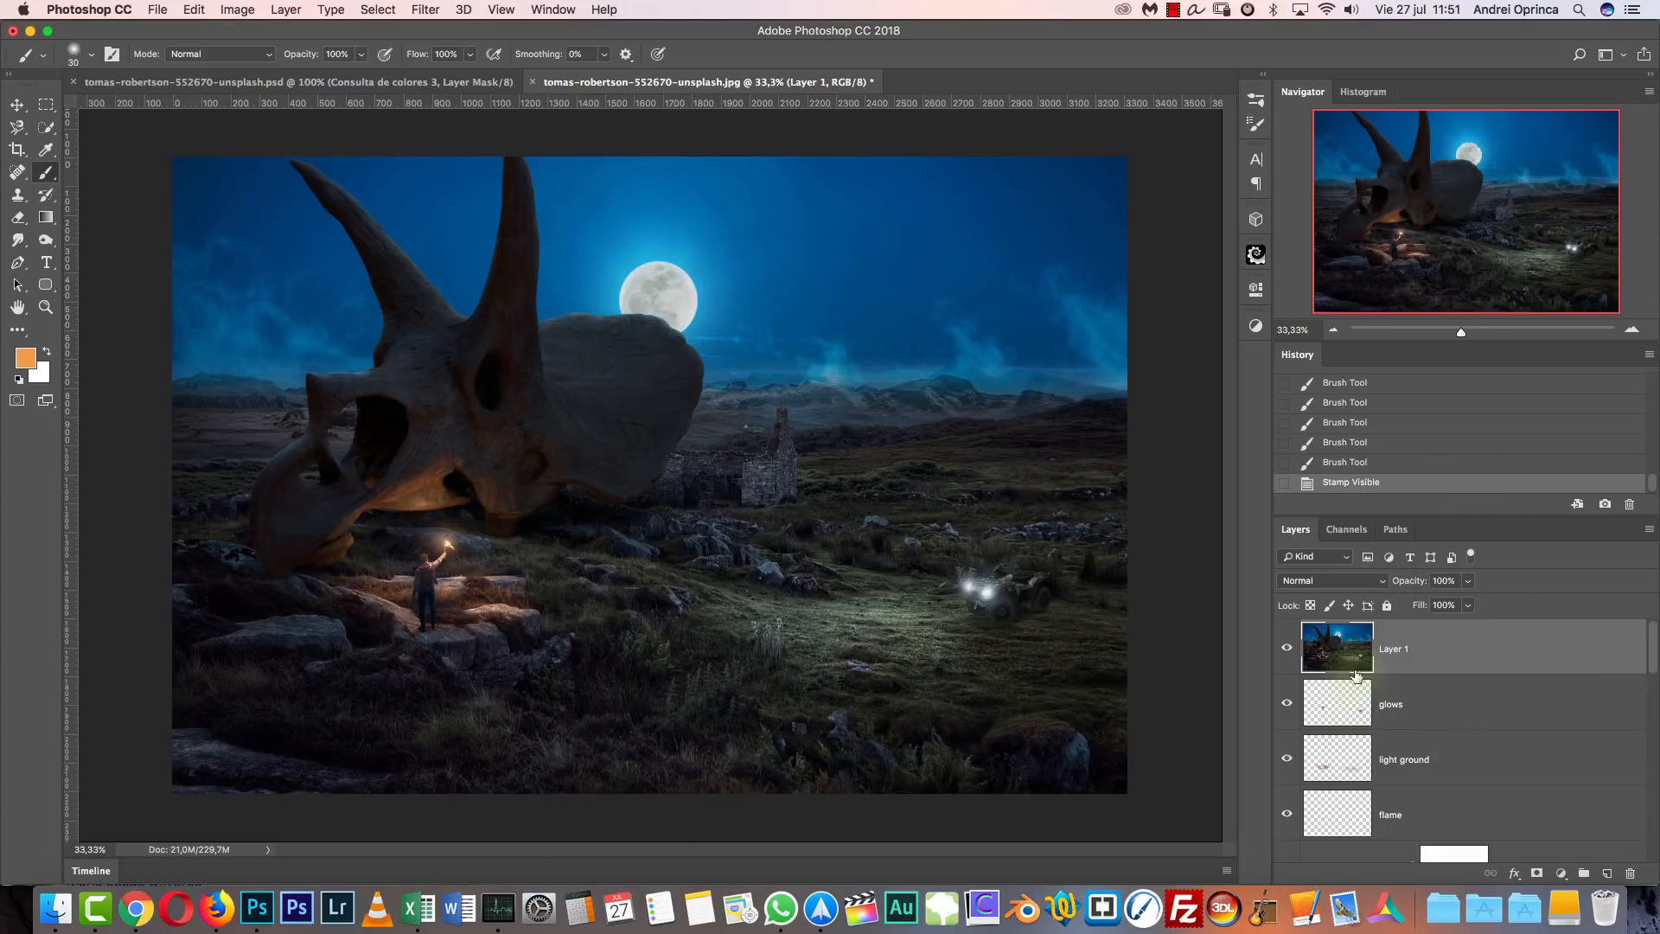
double_click(1392, 649)
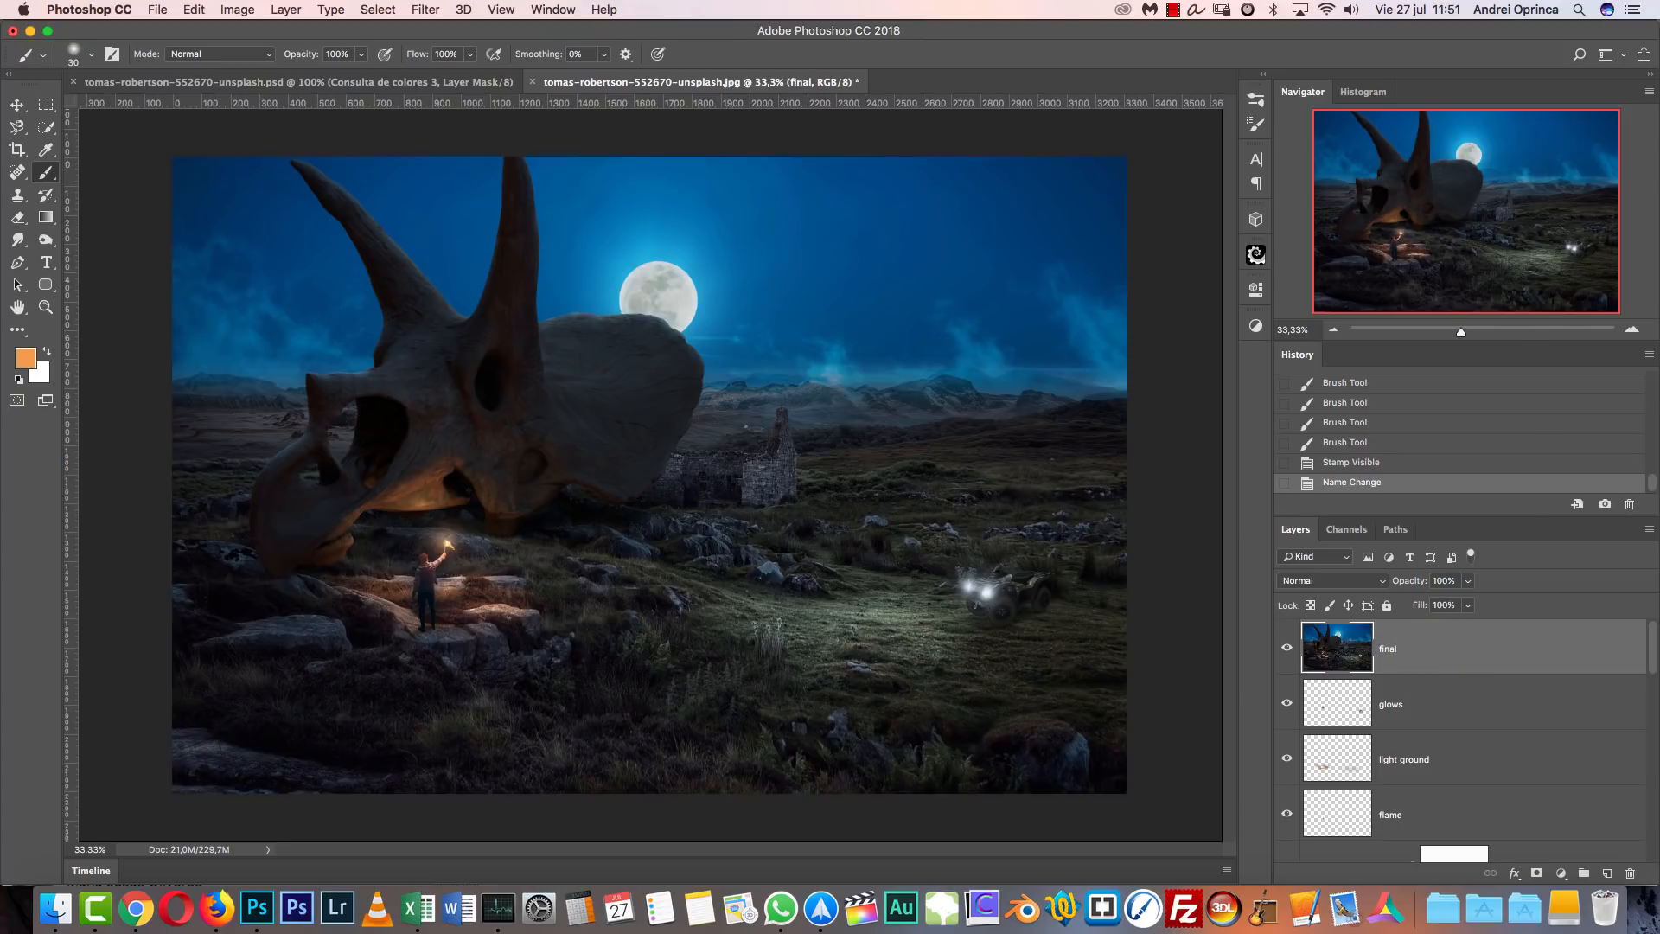
right_click(1484, 619)
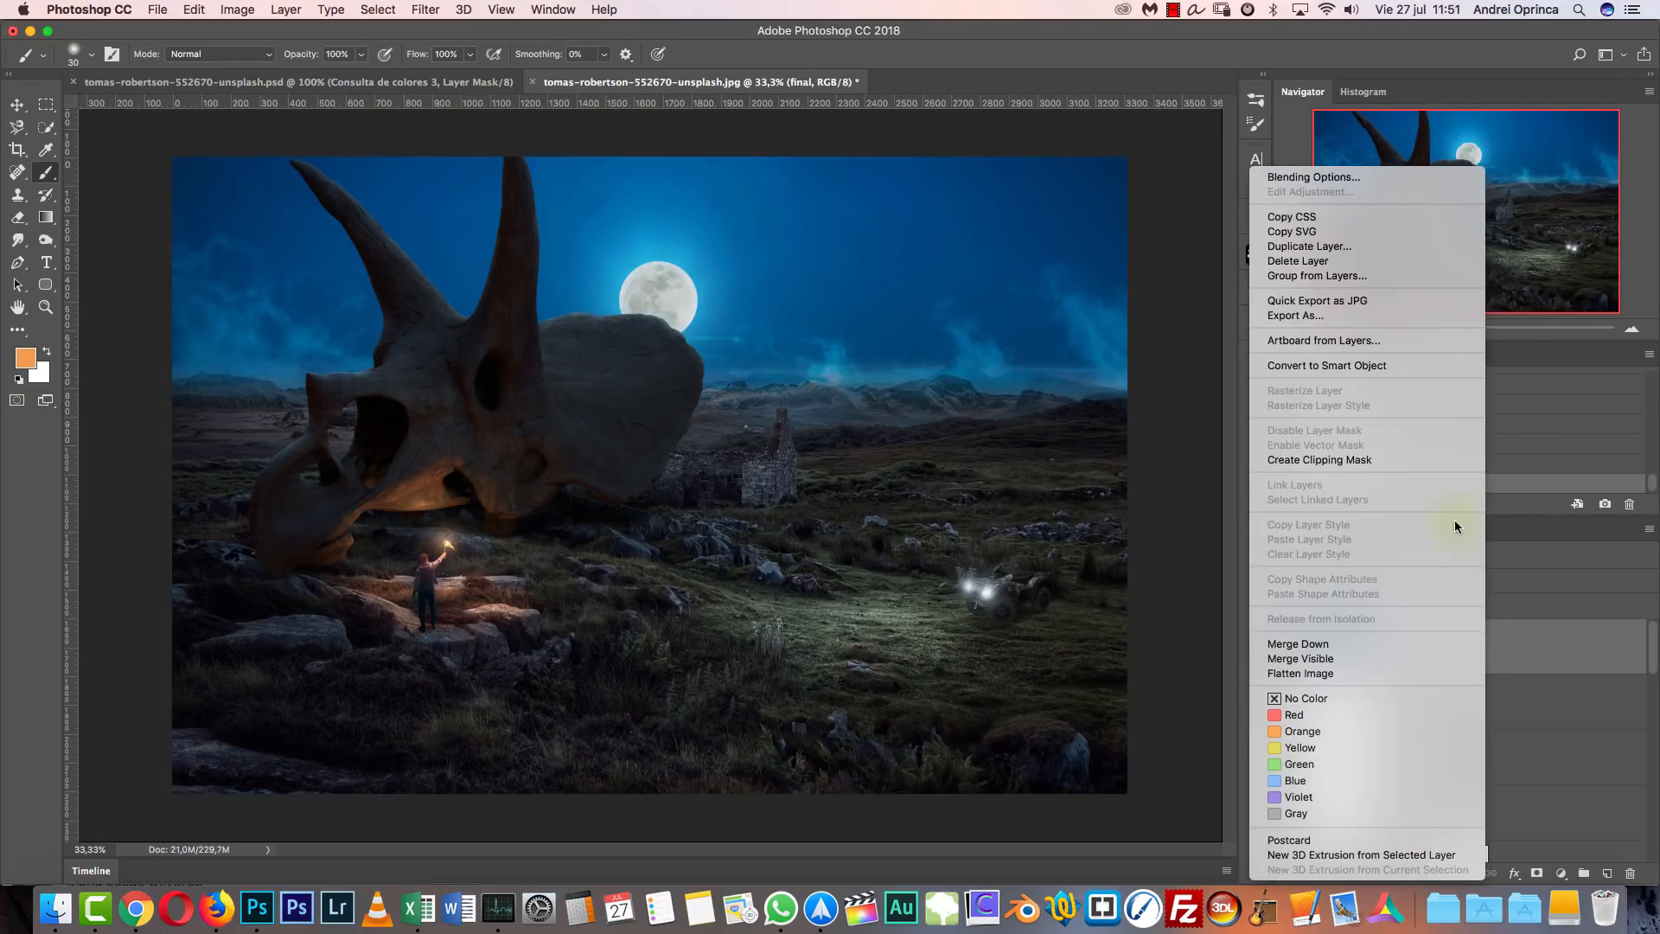
click(1367, 363)
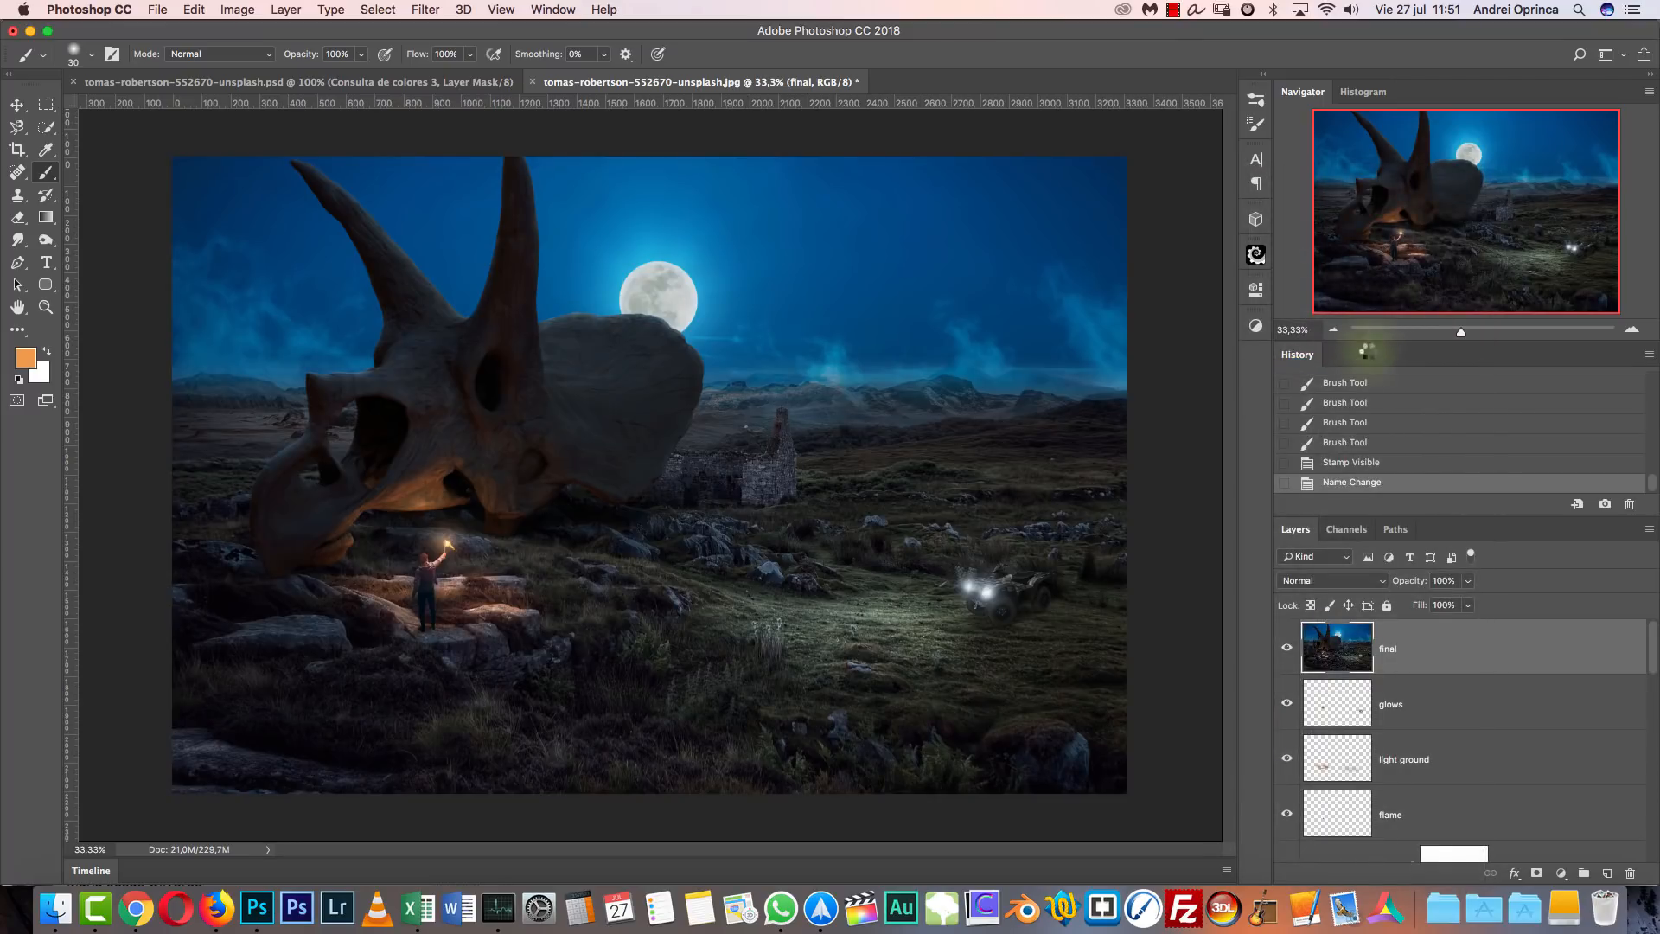
Apply the Camera Raw filter to the final layer and set Clarity to +12.
click(423, 12)
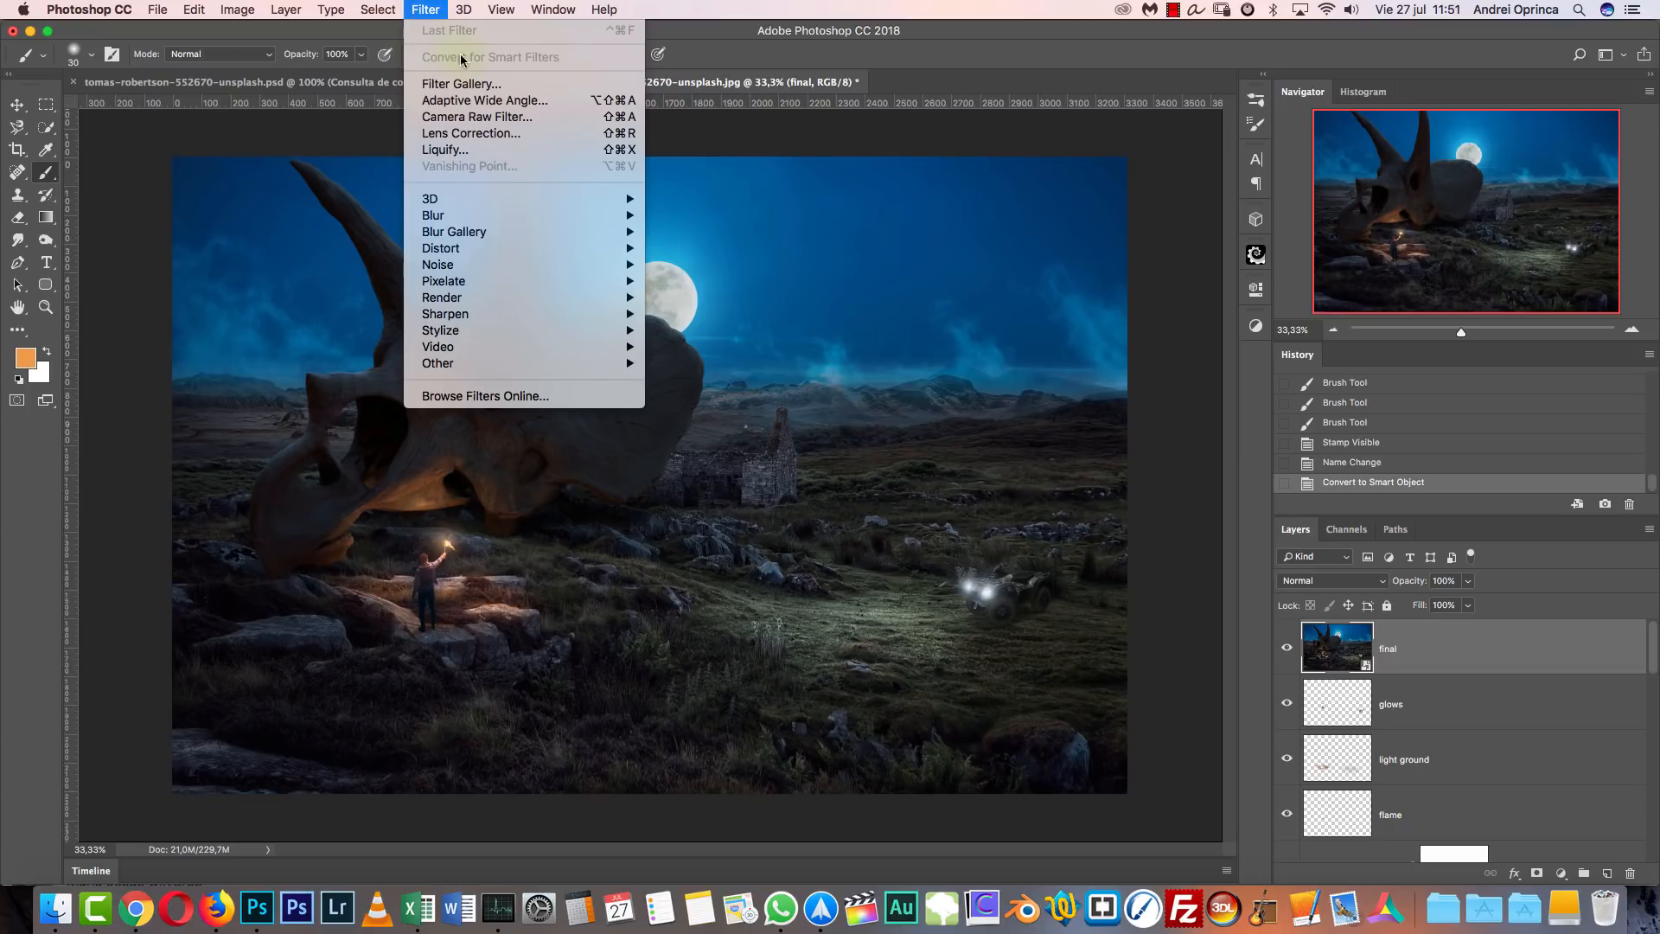
click(483, 117)
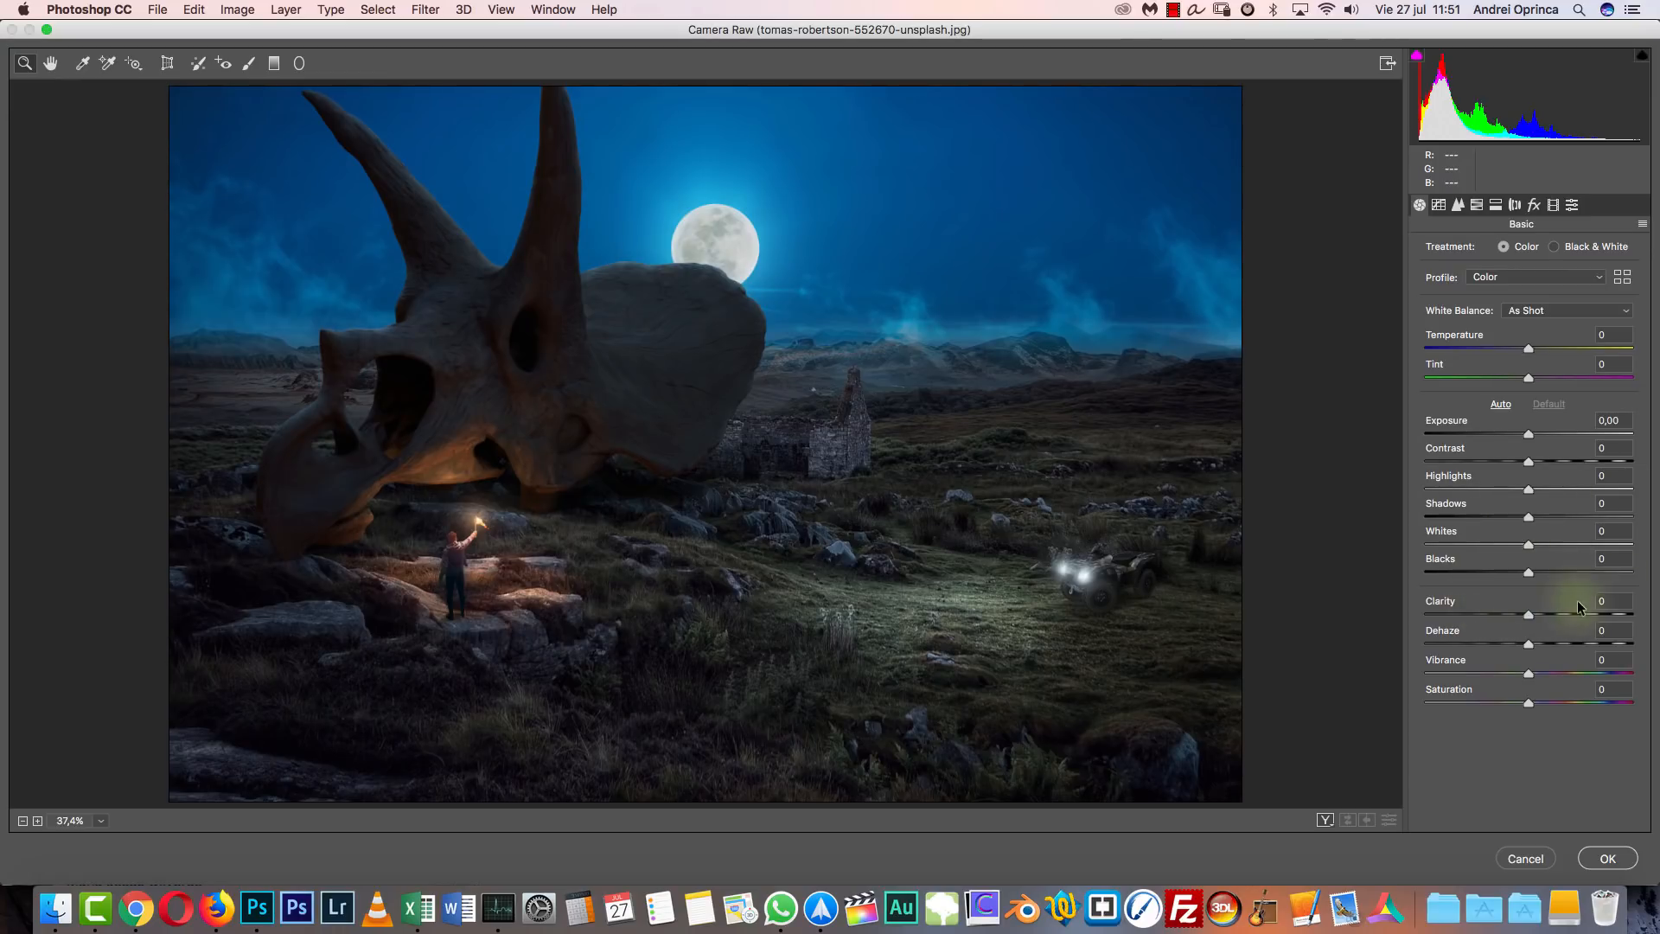
drag(1532, 613, 1548, 613)
key(Down)
key(Down)
key(Down)
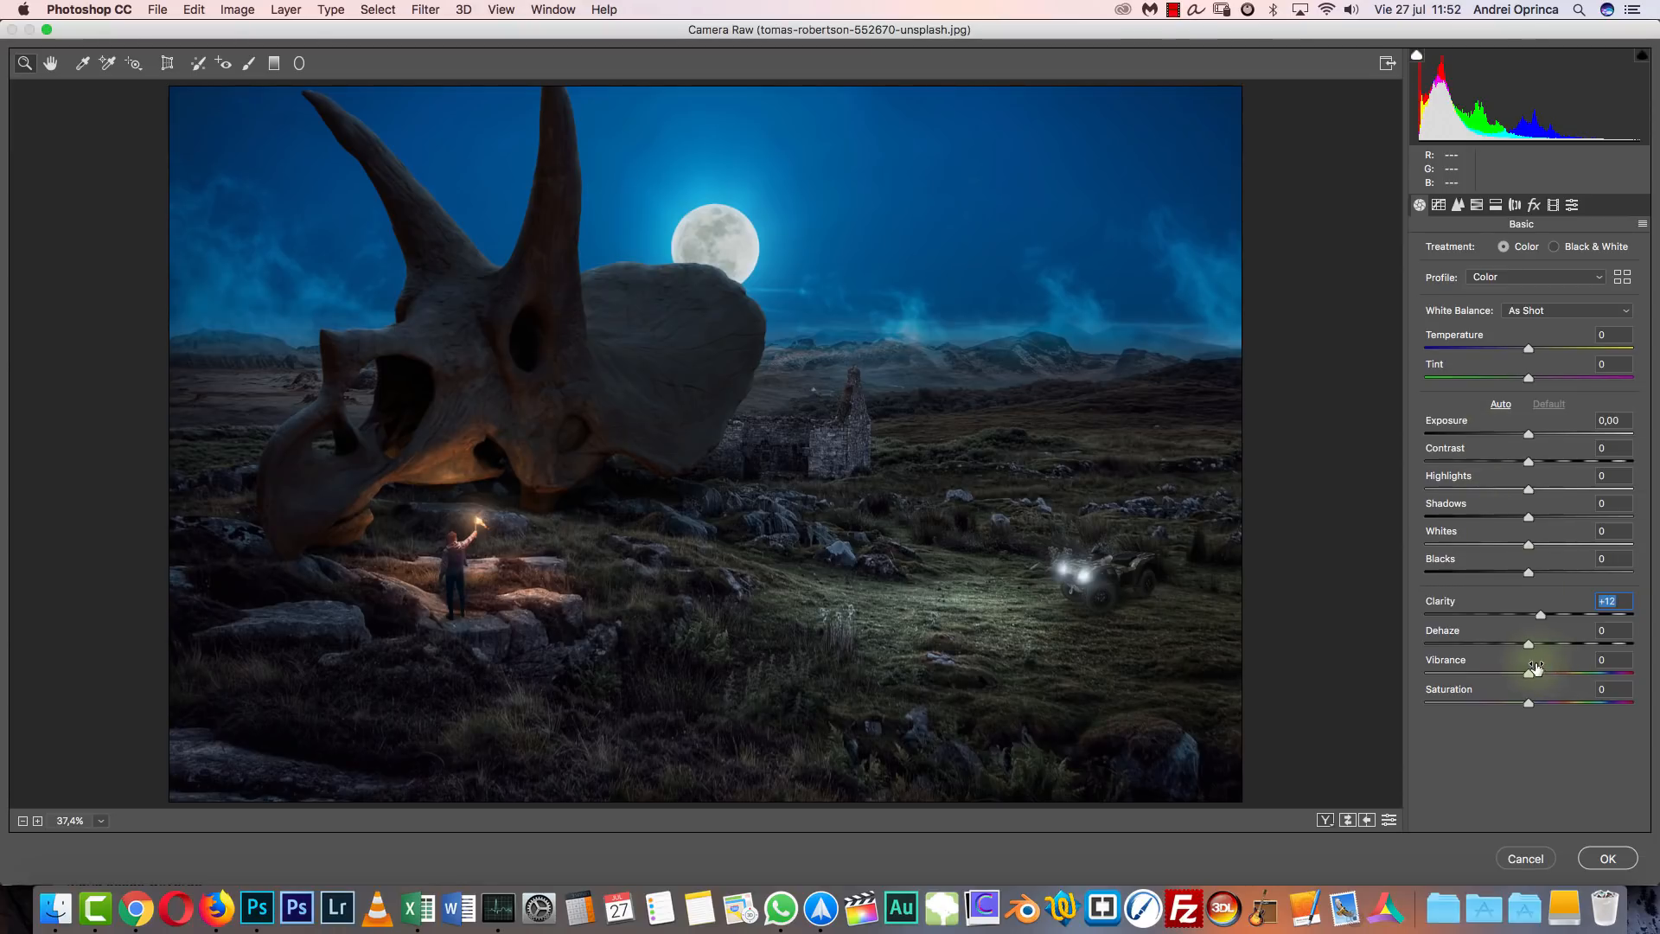
Set Saturation to +28, Vibrance to -13 and Shadows to +25 in the basic adjustments.
click(1558, 702)
drag(1529, 673, 1512, 673)
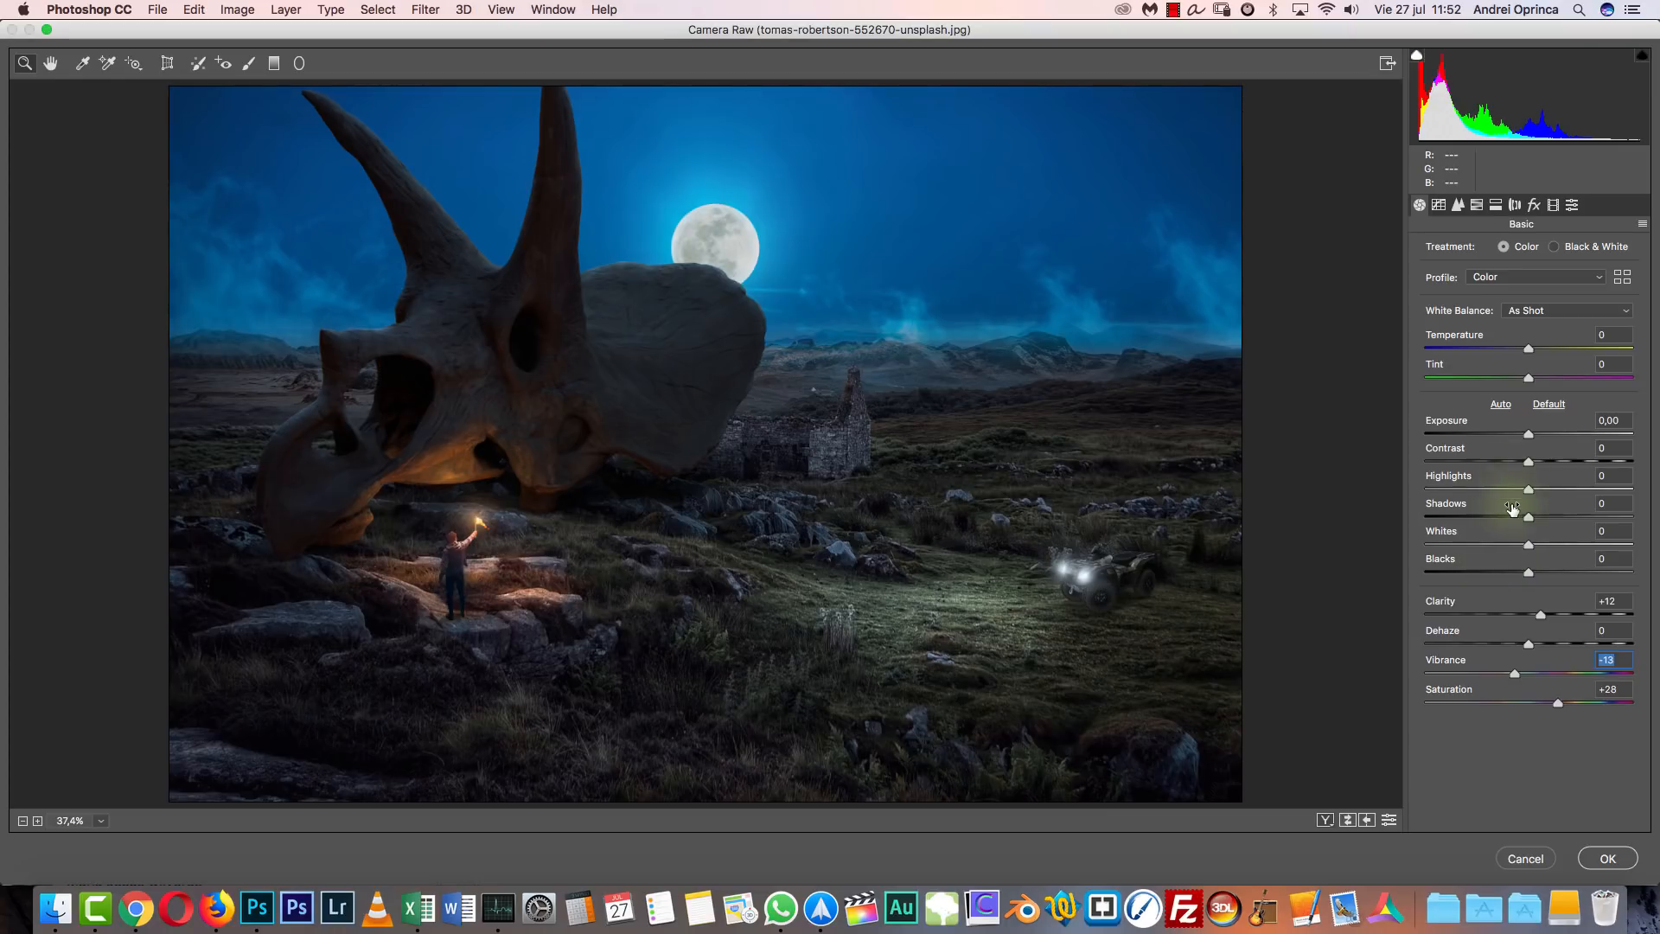
drag(1552, 516, 1560, 515)
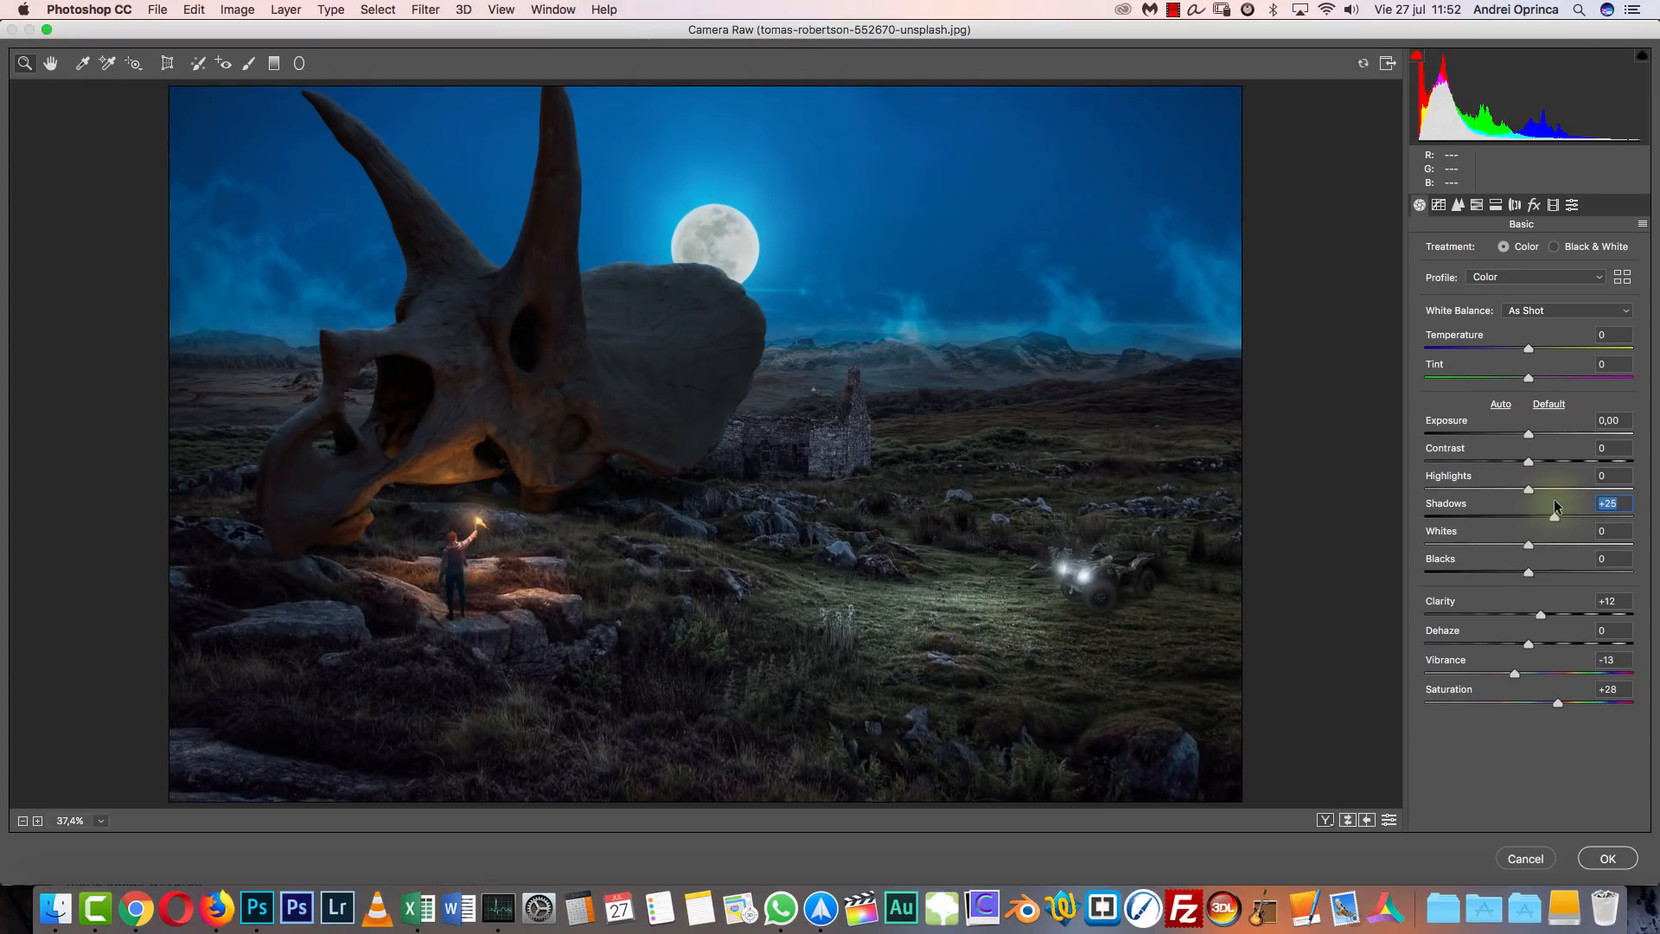
Add a post-crop vignette with Amount -12, Midpoint 0 and Highlights 100, and increase its Feather.
click(1535, 205)
drag(1528, 435, 1355, 468)
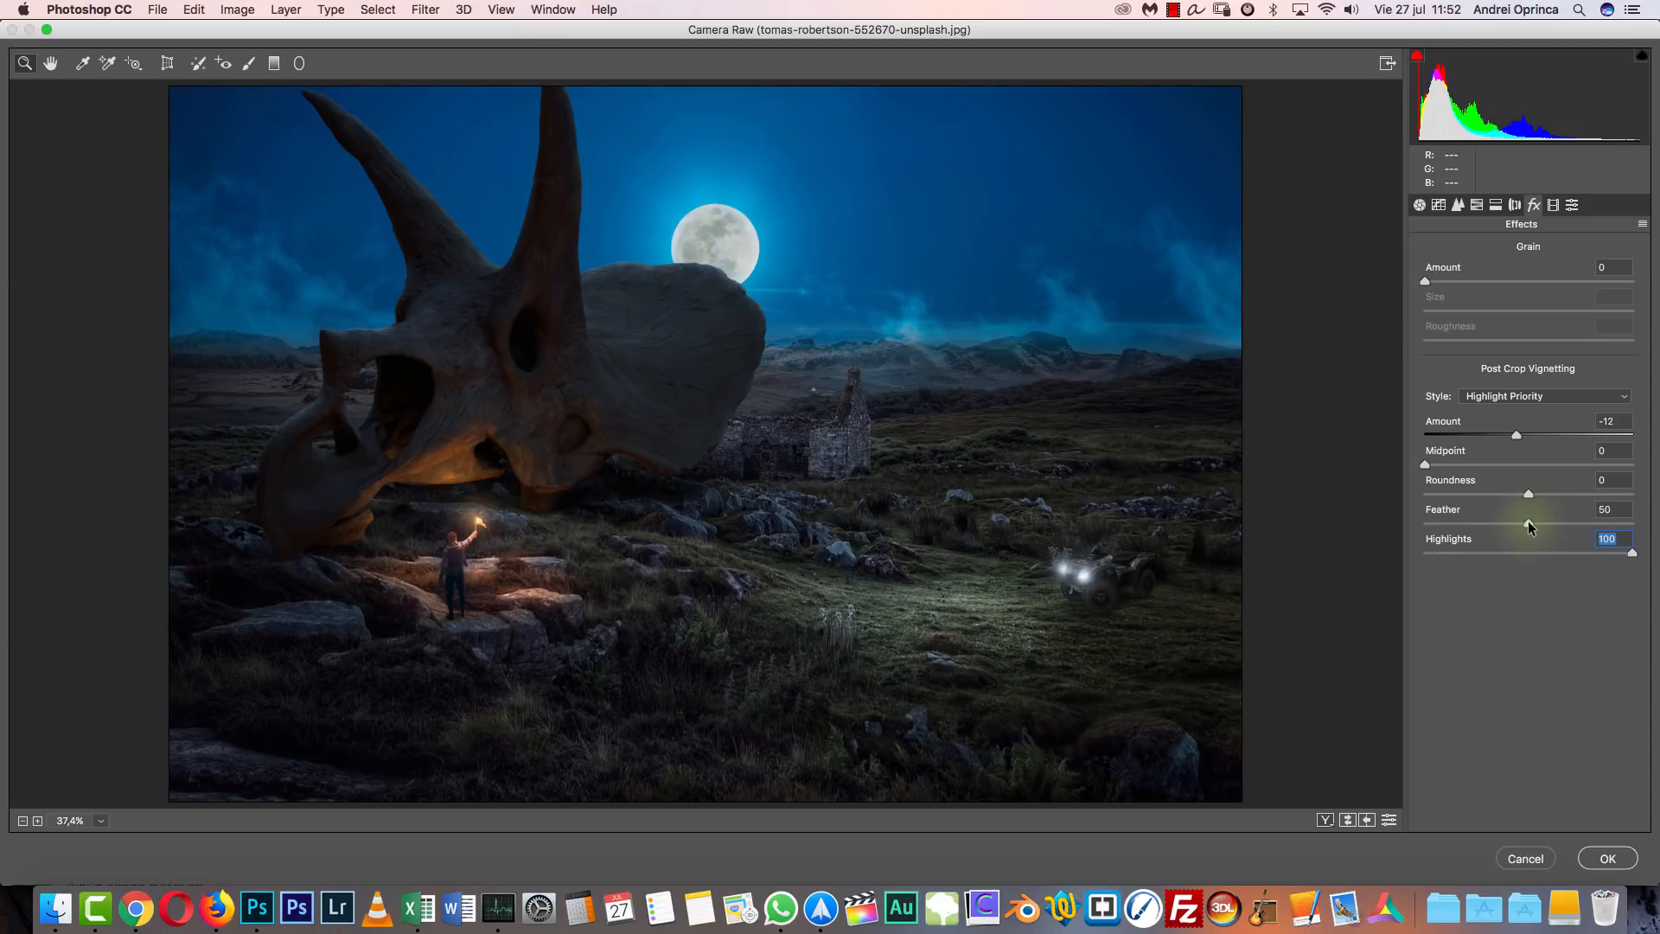
drag(1569, 519, 1574, 523)
Adjust the oranges in the HSL settings to Saturation +21 and Hue +4.
click(1477, 207)
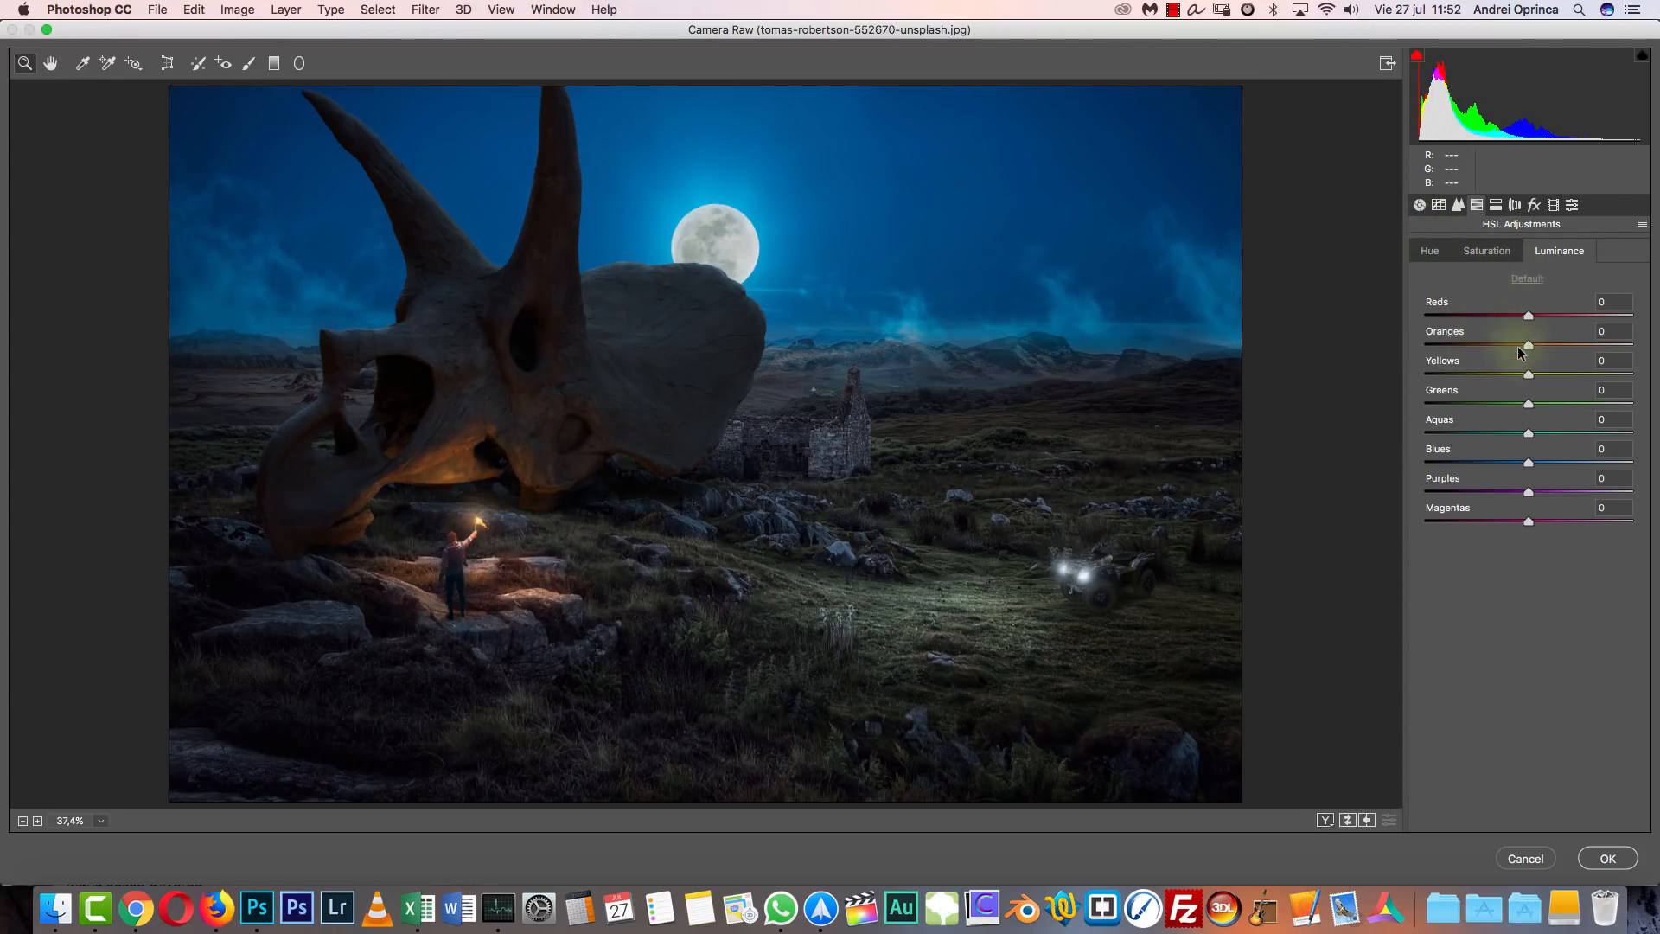
click(1487, 252)
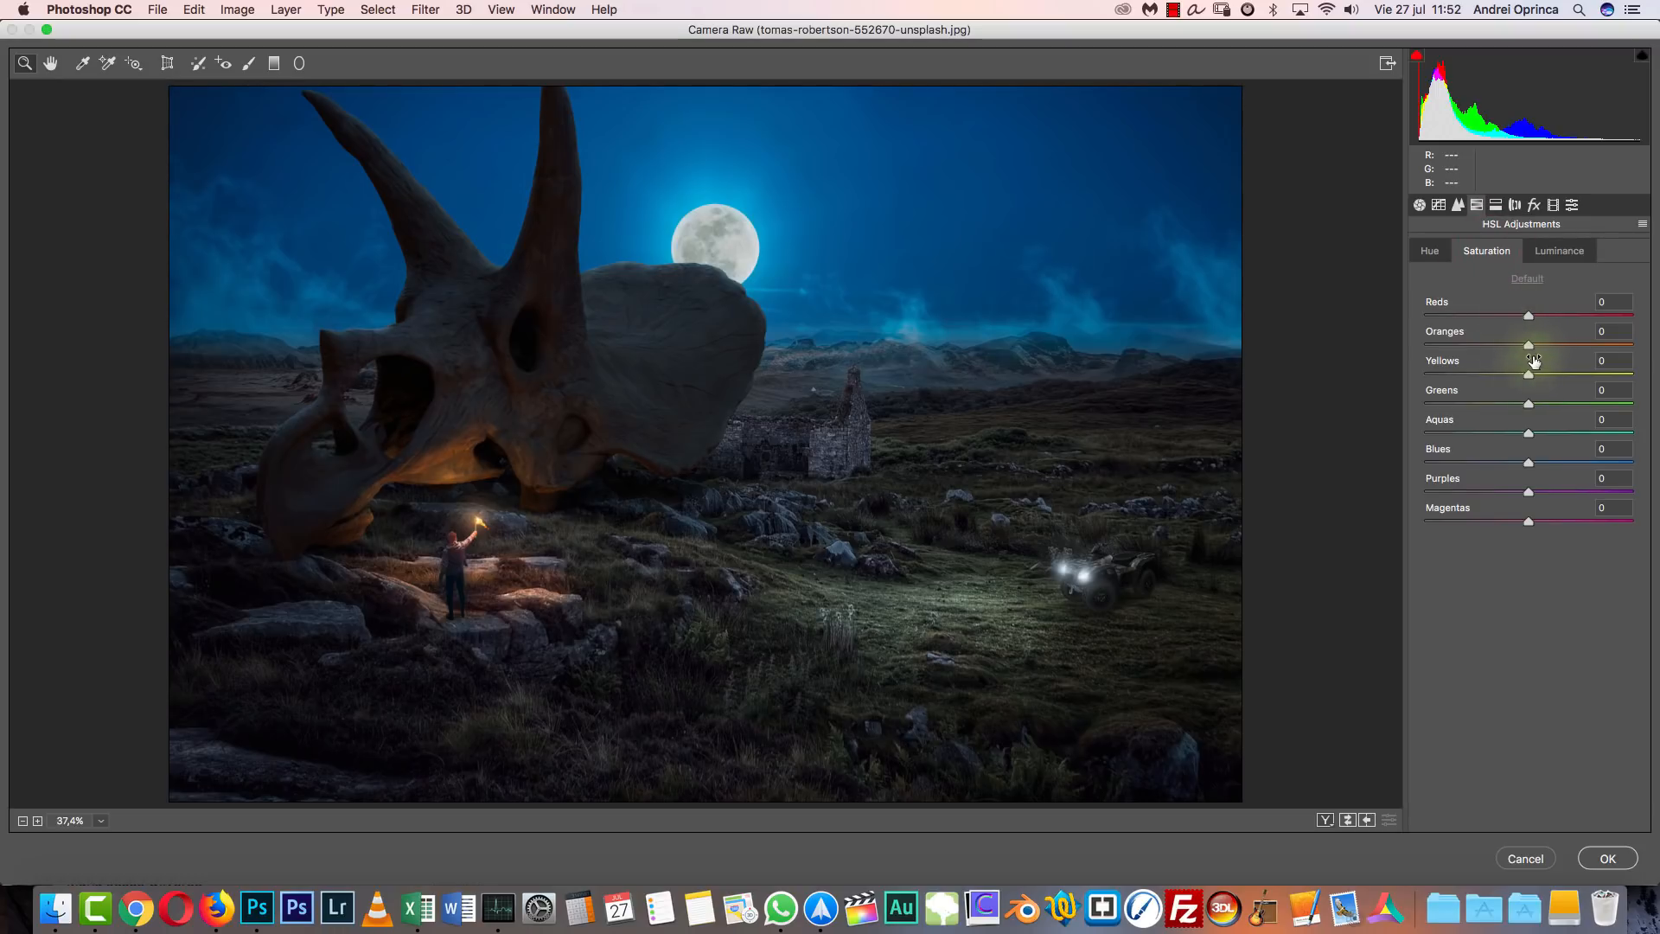
drag(1528, 345, 1562, 342)
click(1549, 344)
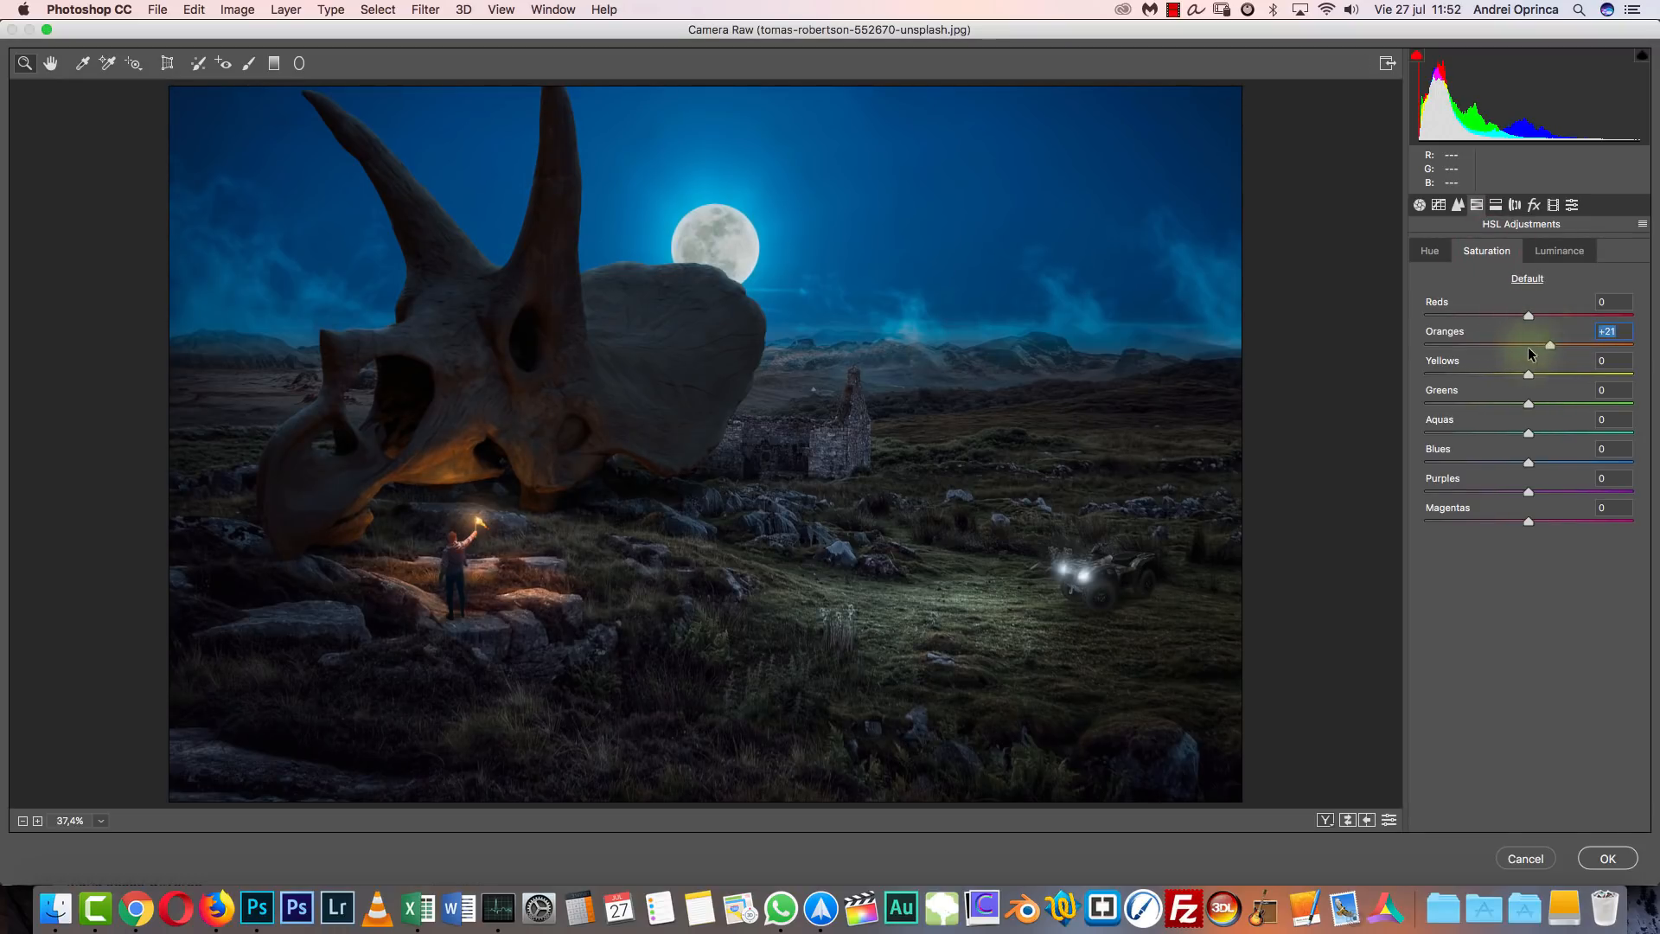
click(1430, 250)
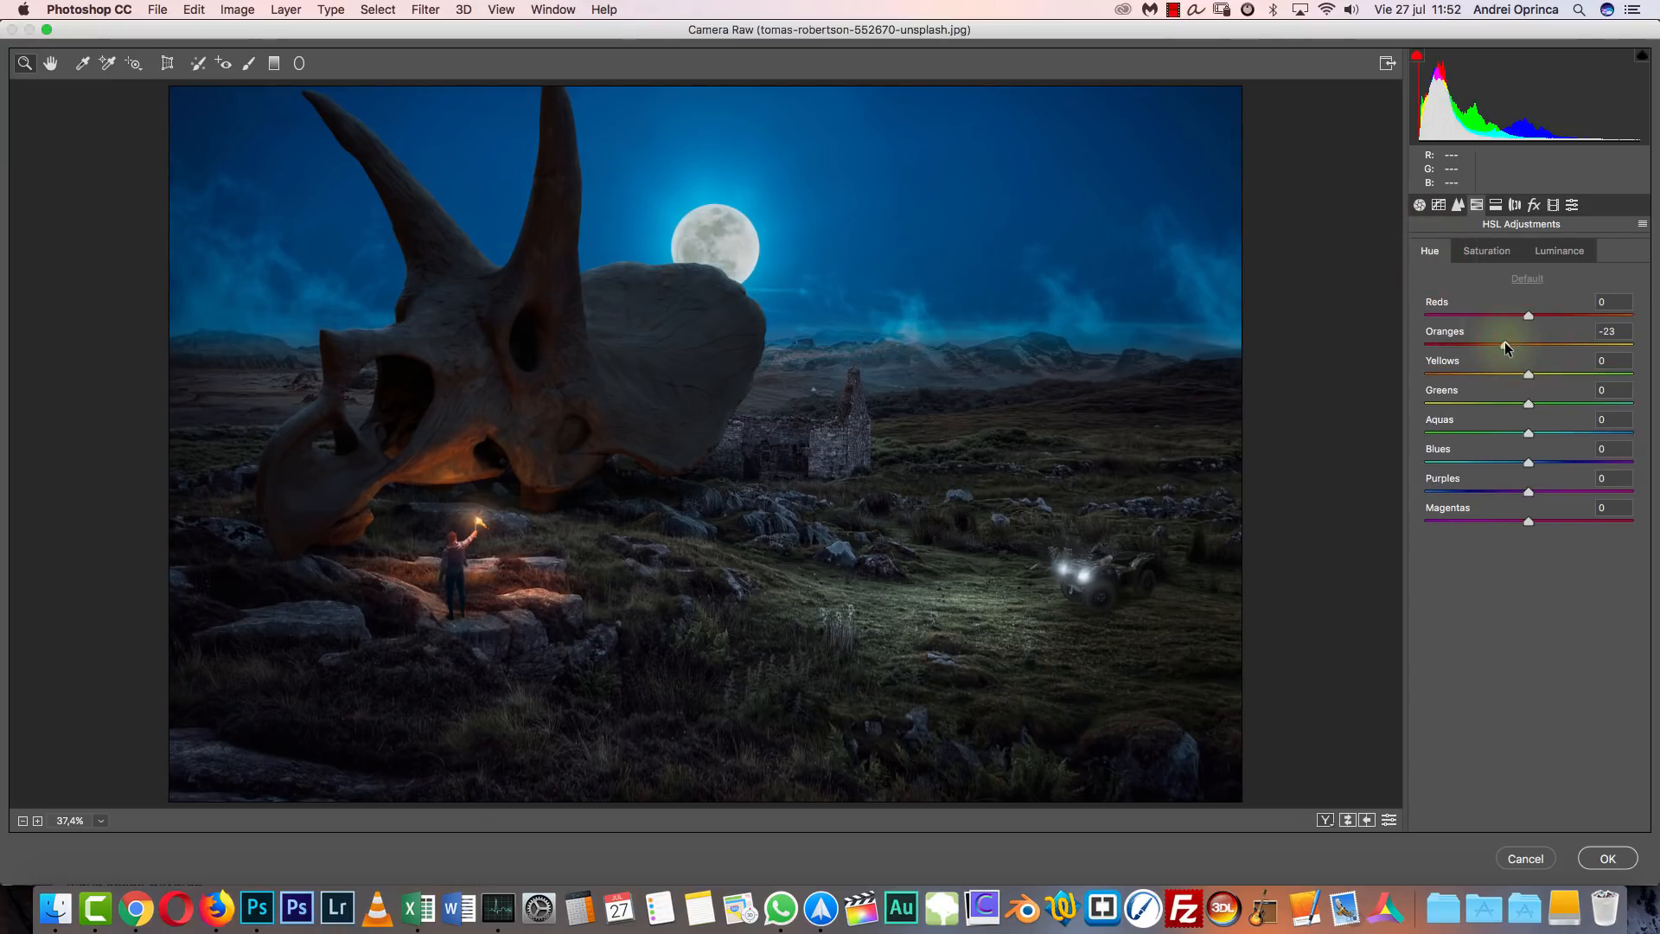
drag(1575, 340, 1526, 348)
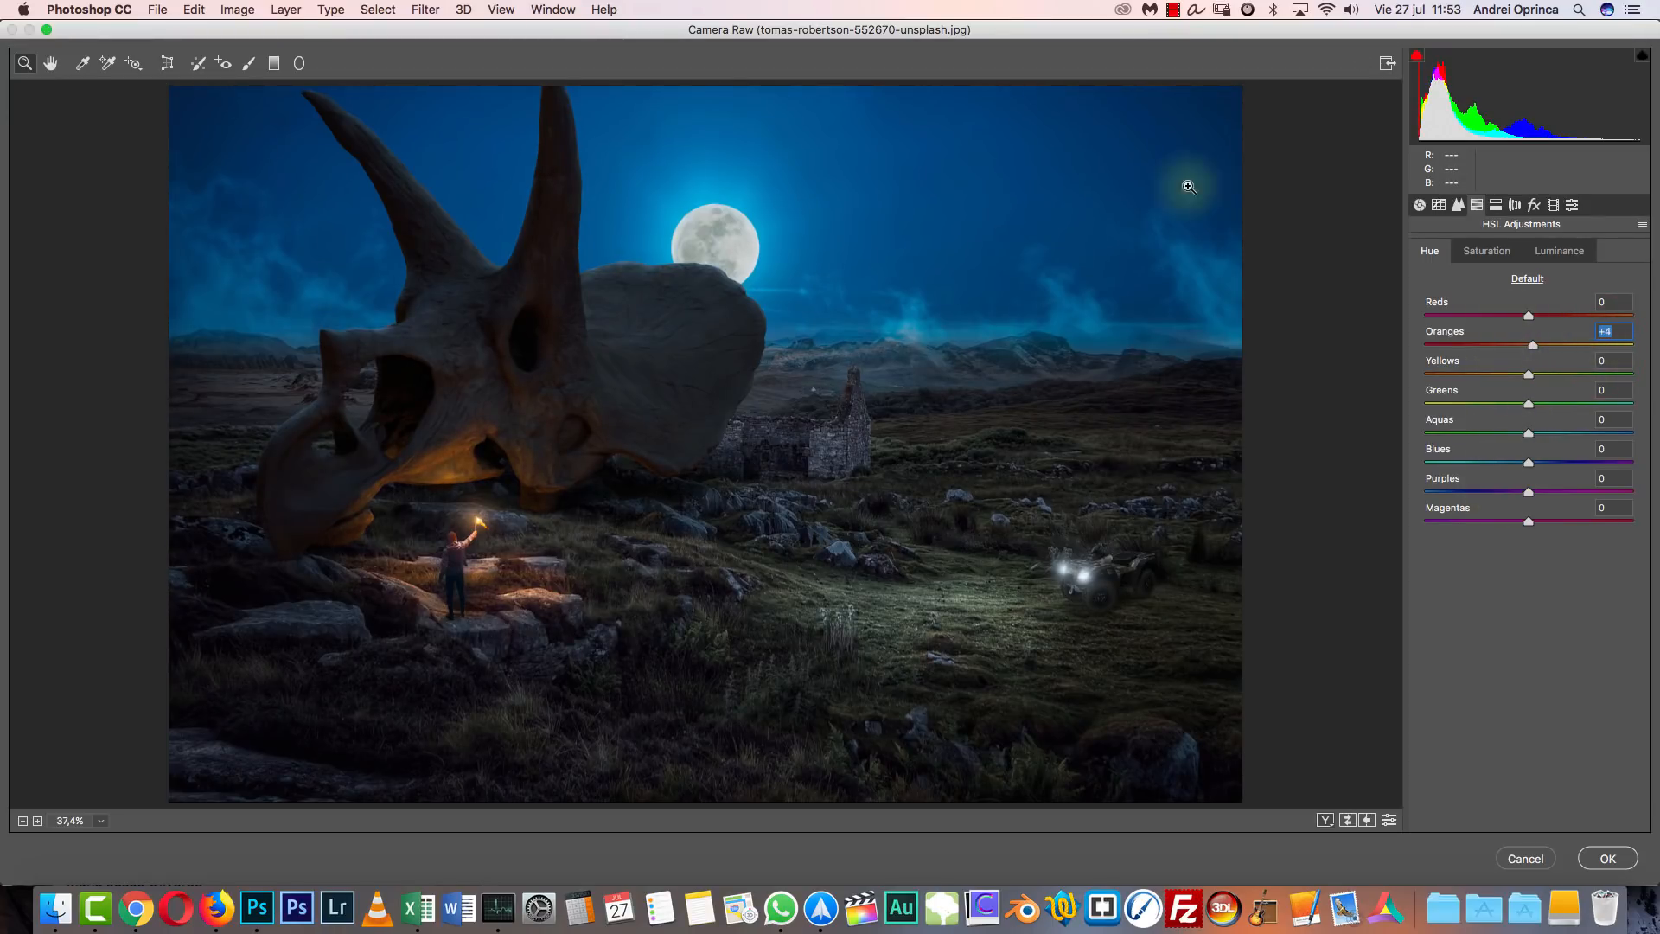
Draw a radial filter around the torchlit man and reset its local correction settings.
click(301, 64)
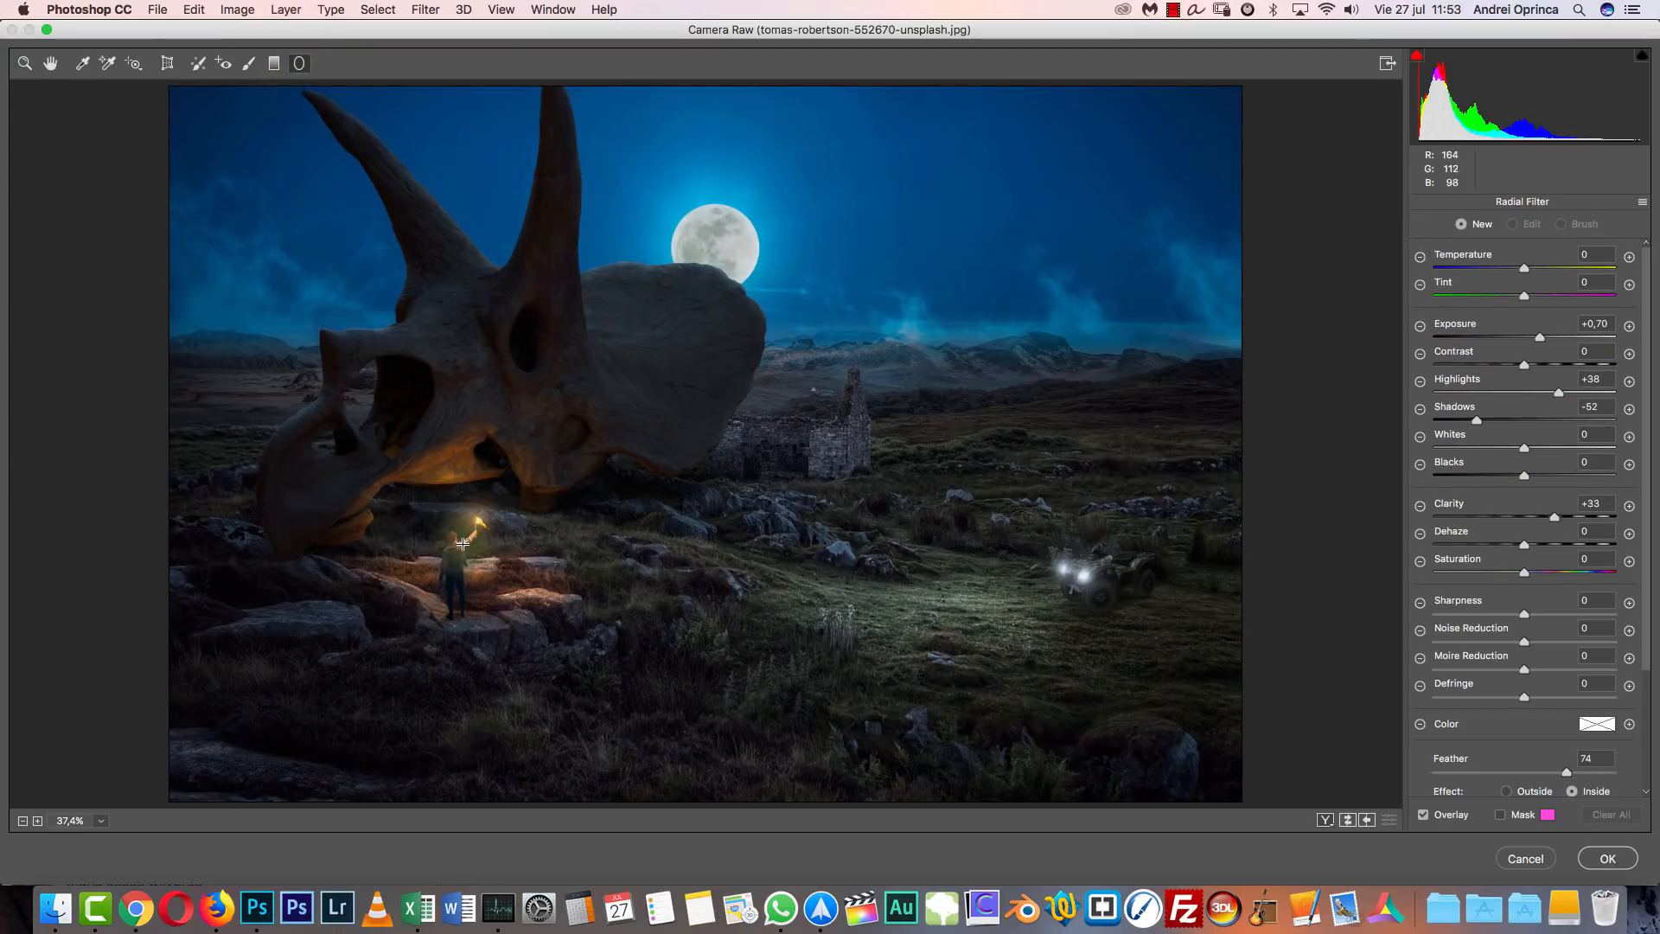
drag(479, 520, 597, 618)
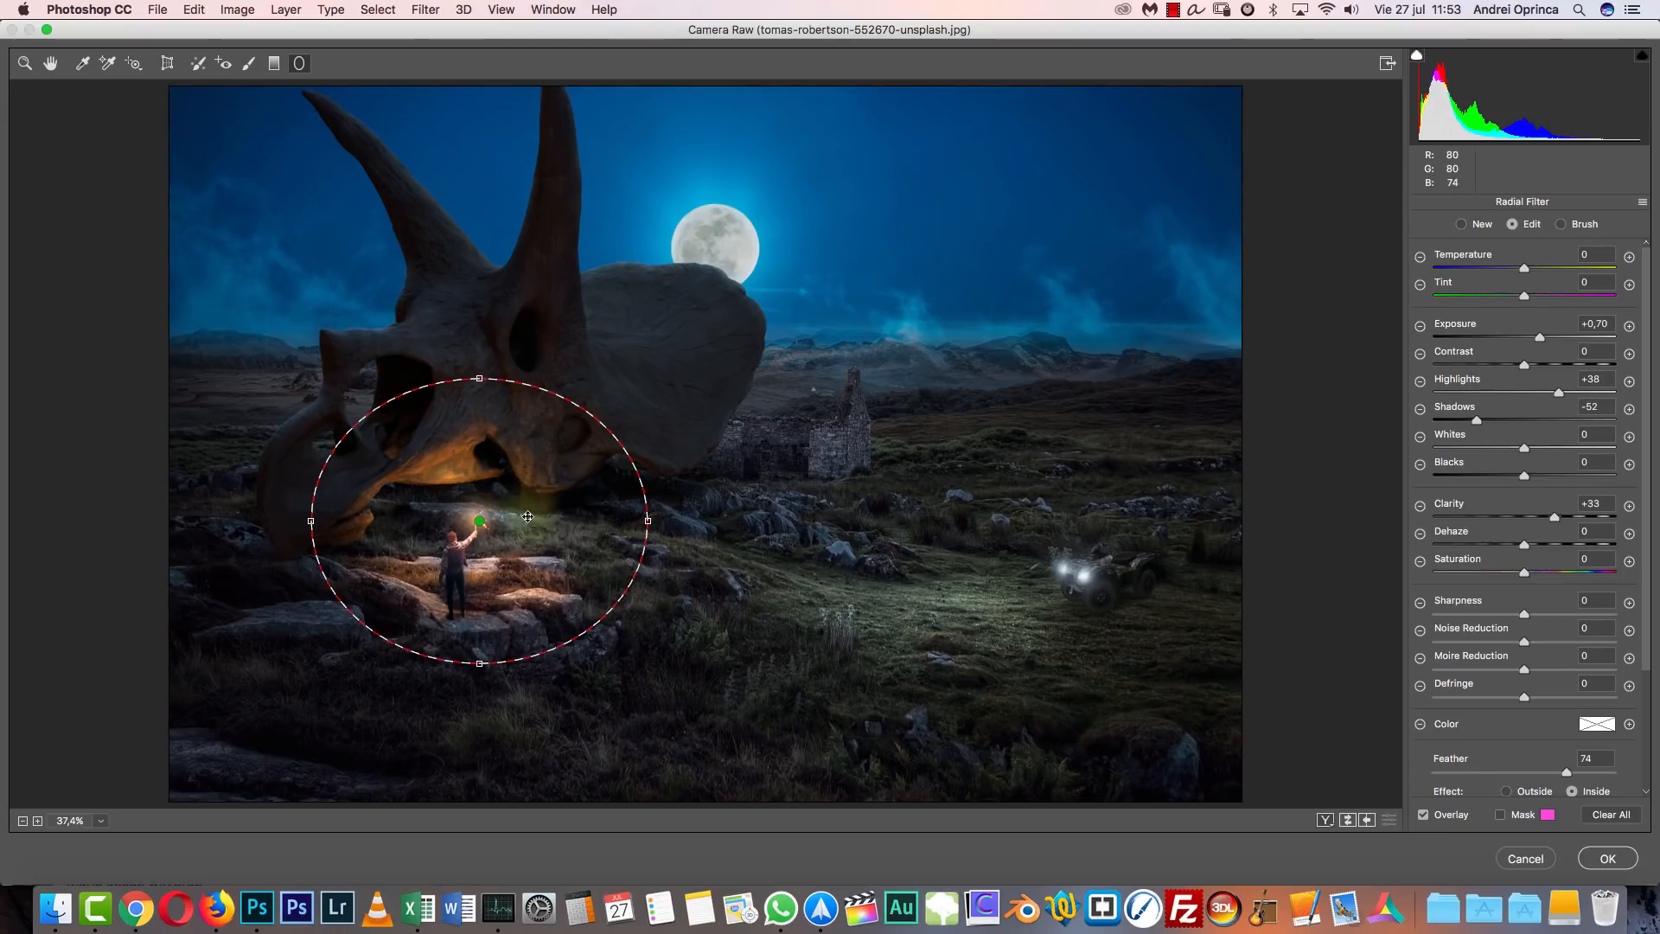
click(1642, 202)
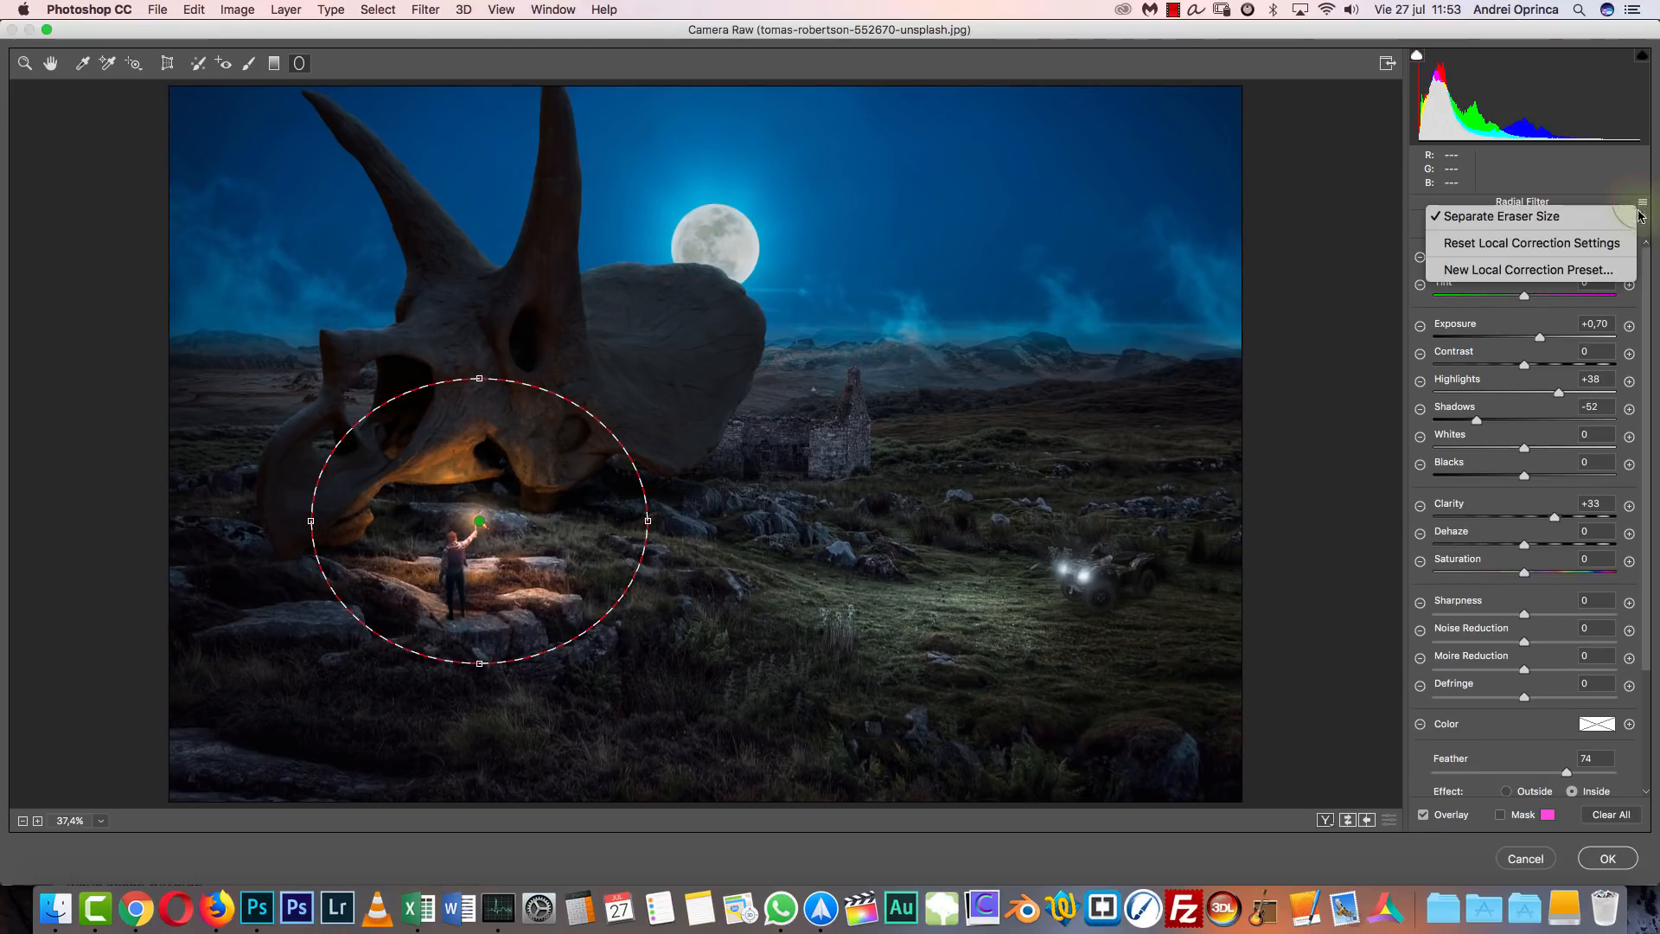
click(1515, 244)
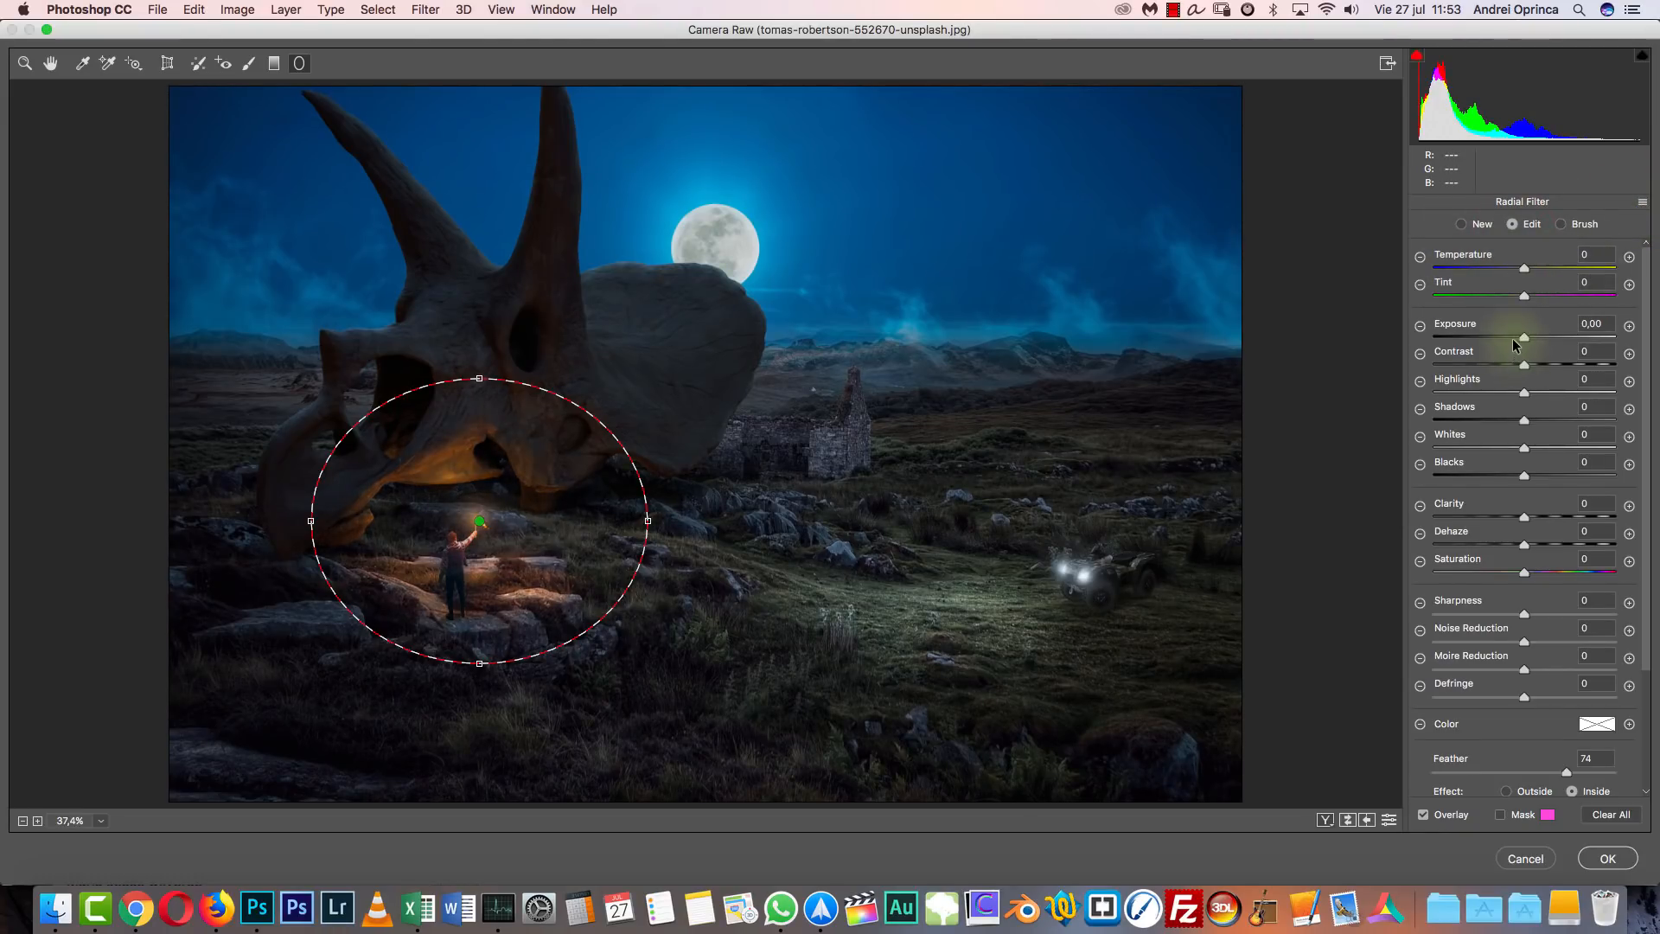
Set the radial filter to Exposure +0.15, Temperature +19, Feather 100, Saturation +6 and Clarity +31.
drag(1528, 342, 1528, 339)
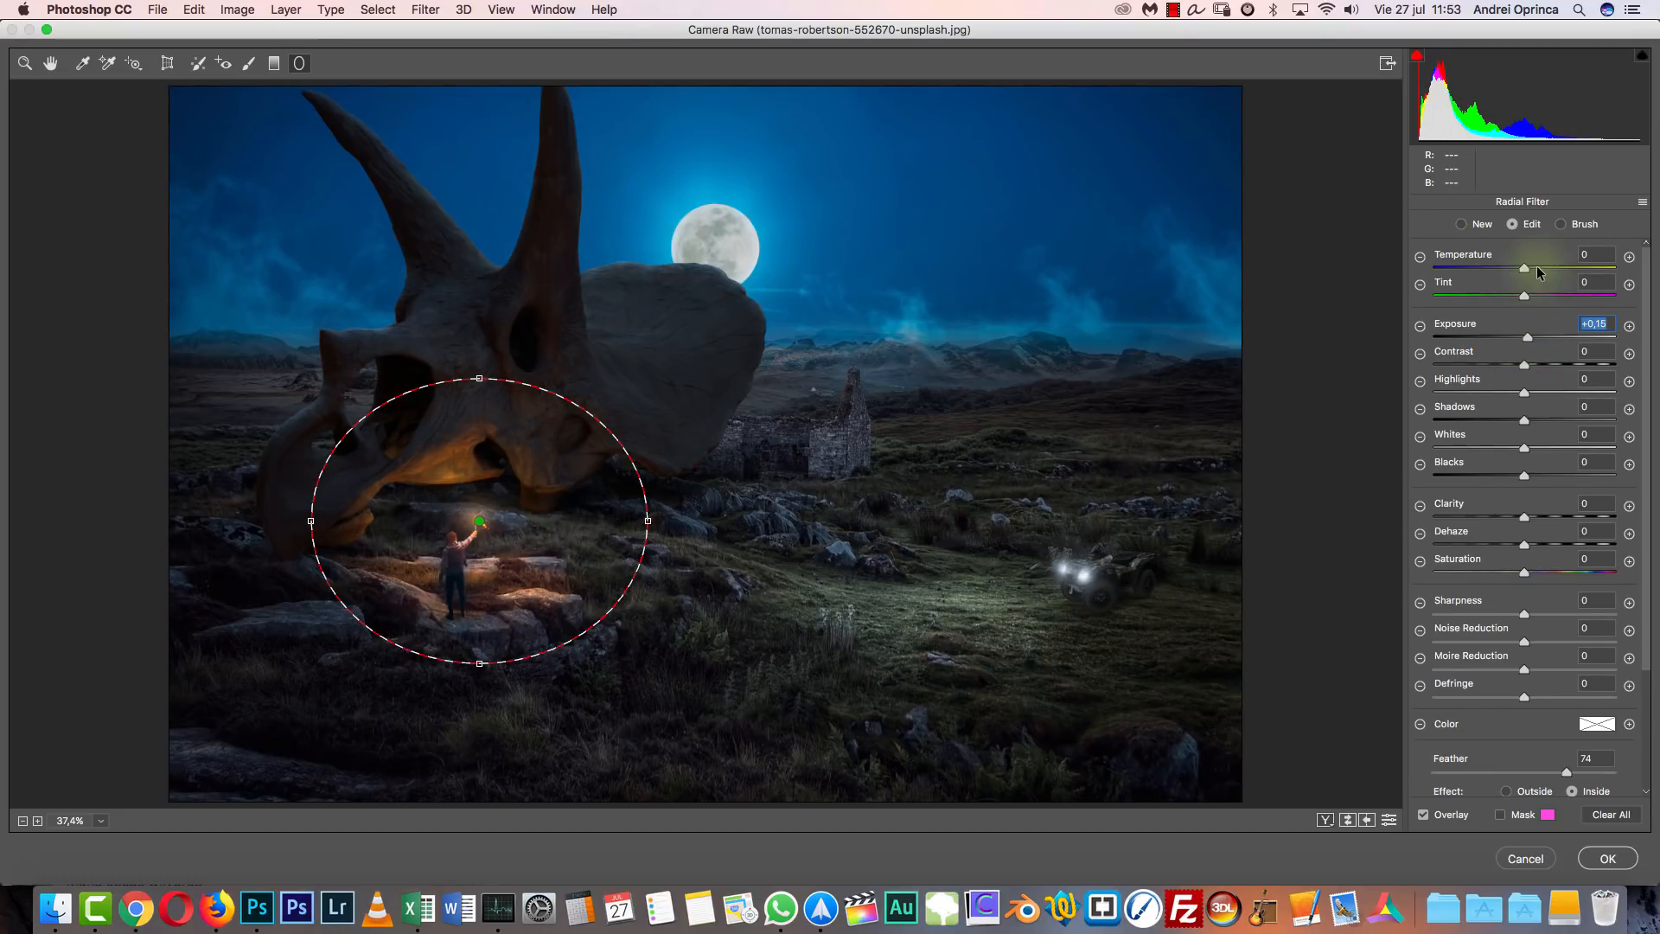
click(1542, 266)
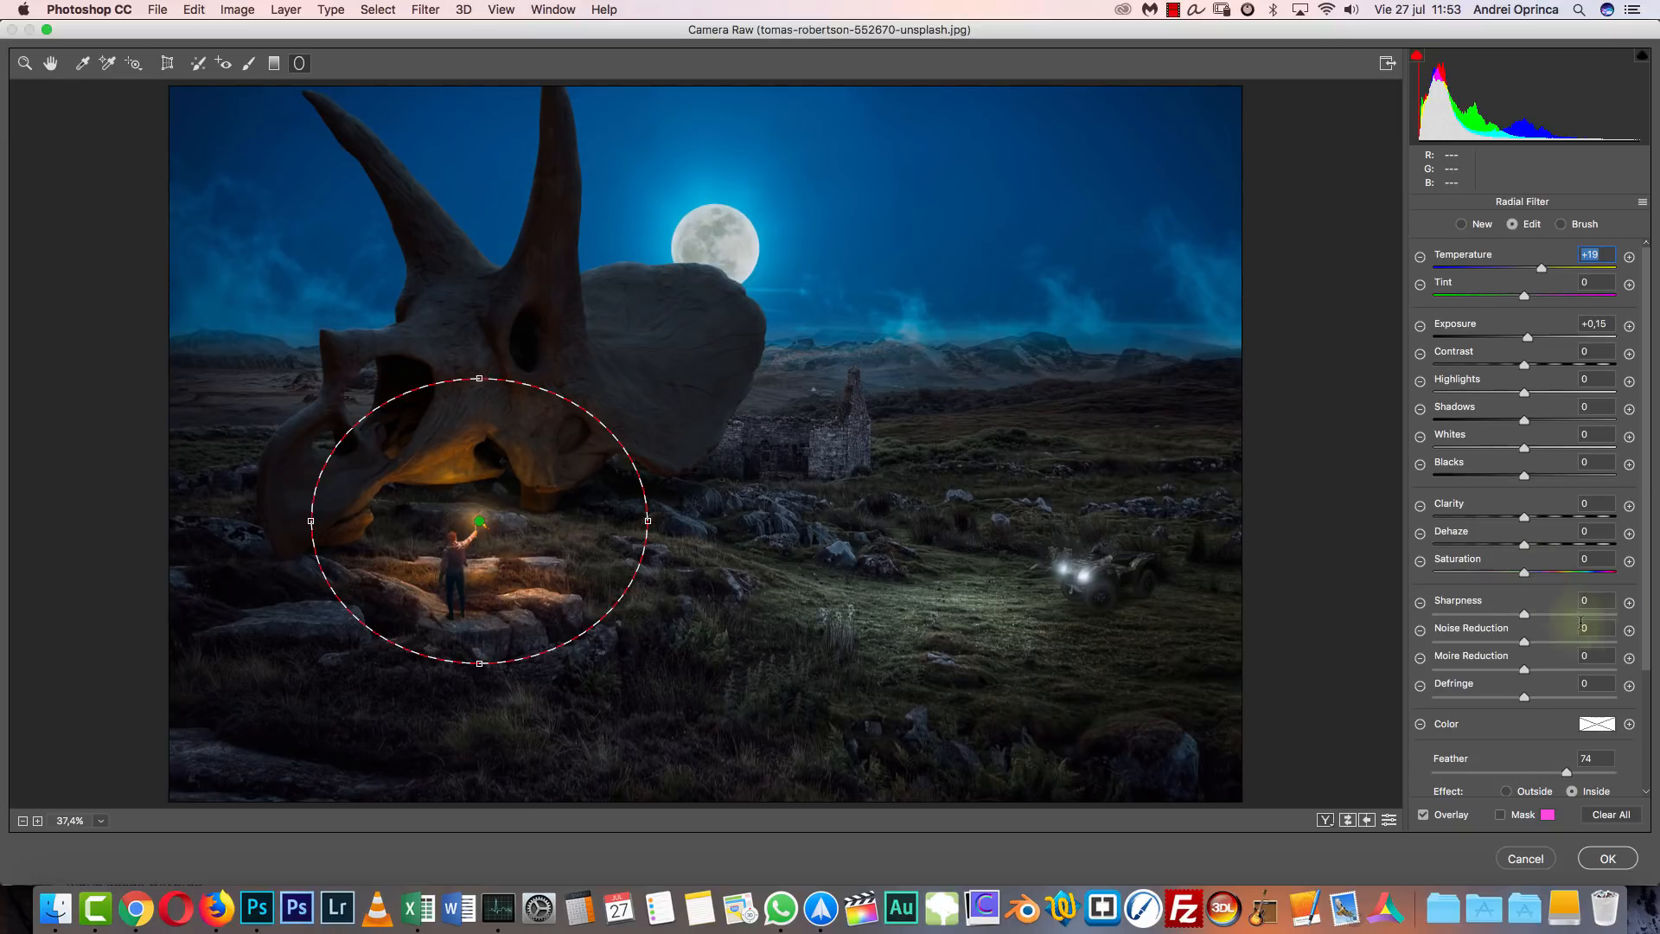
scroll(1622, 666, down, 3)
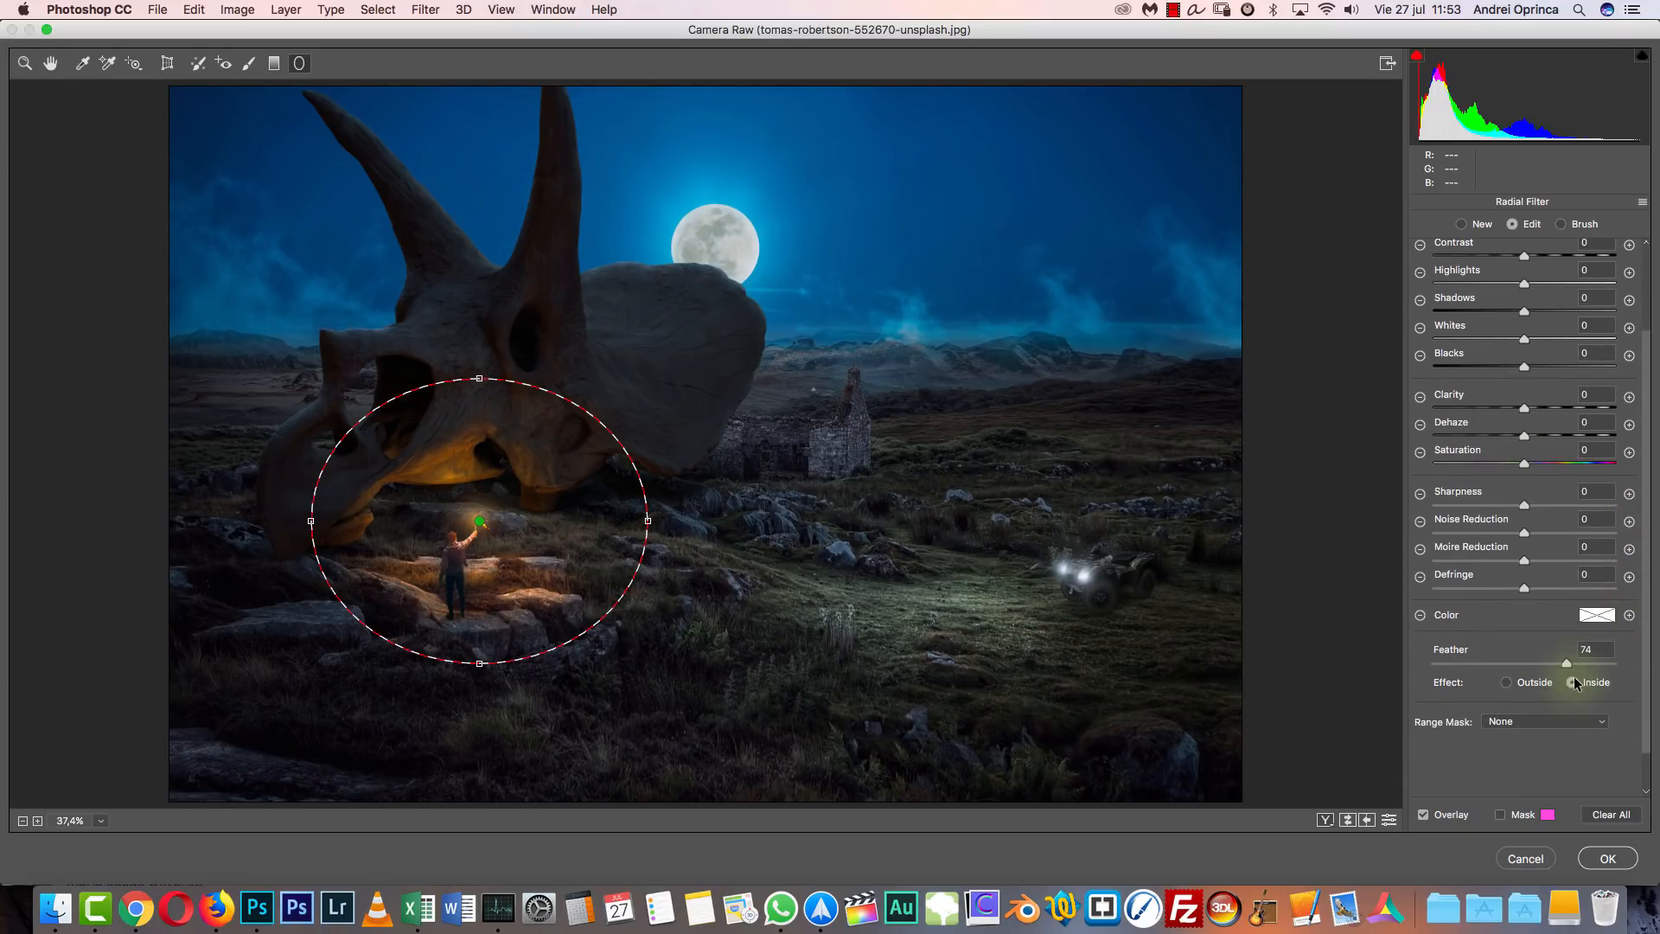
drag(1548, 661, 1648, 653)
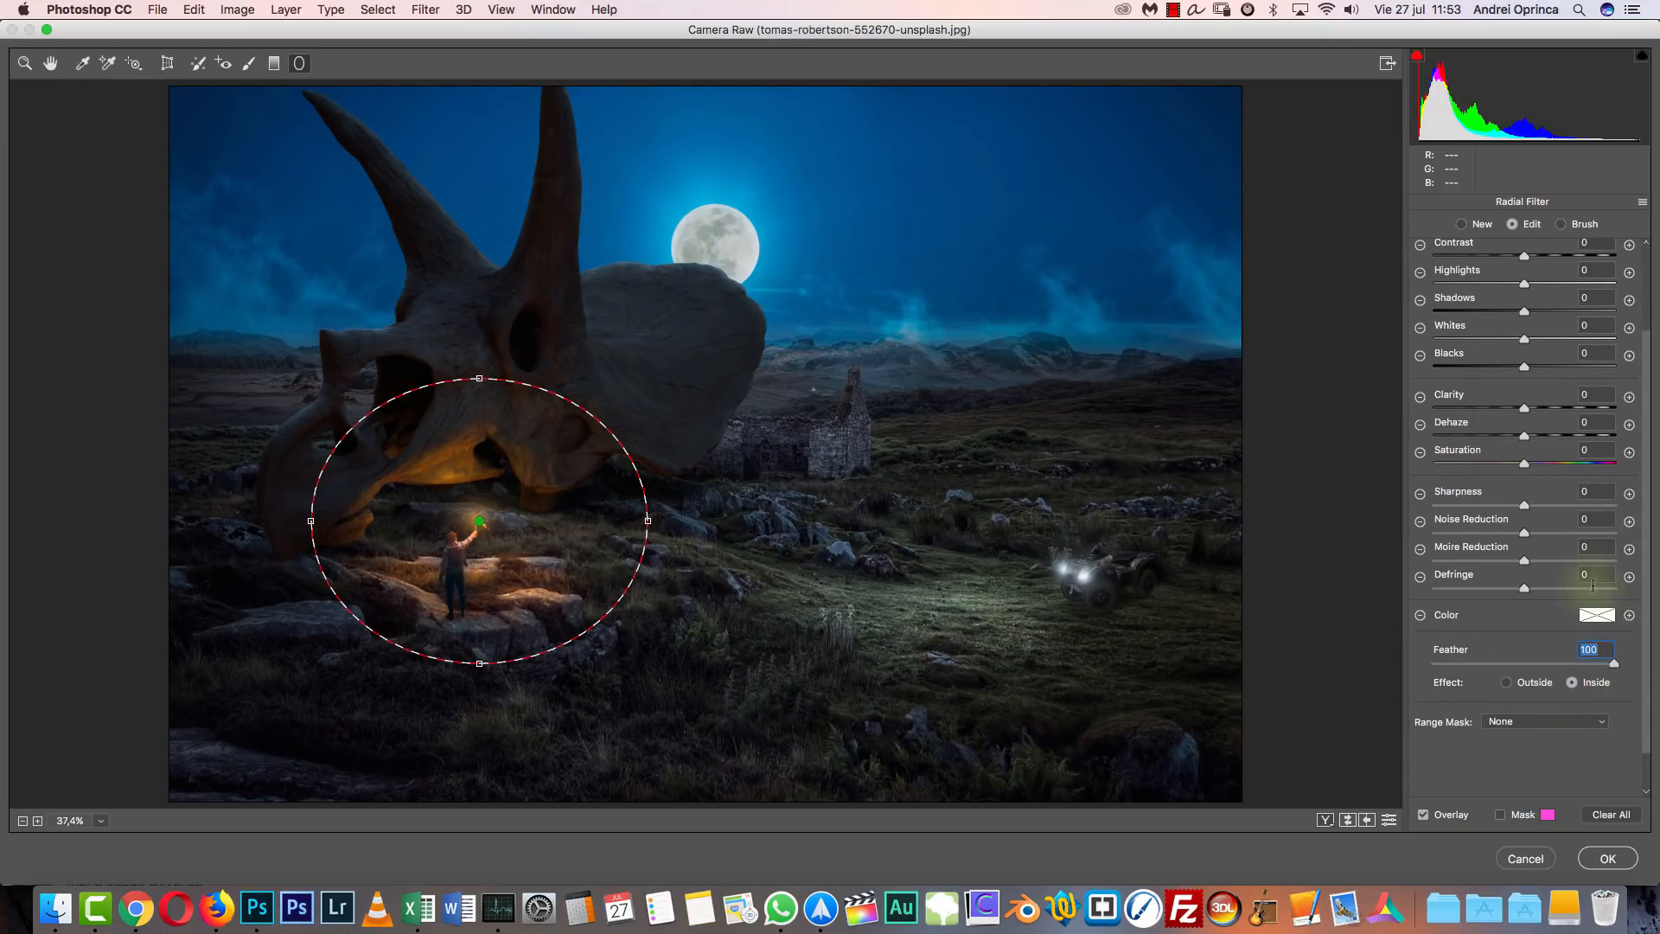
click(1529, 464)
click(1527, 406)
mouse_move(1556, 405)
mouse_down()
mouse_move(1580, 408)
mouse_move(1556, 413)
mouse_up()
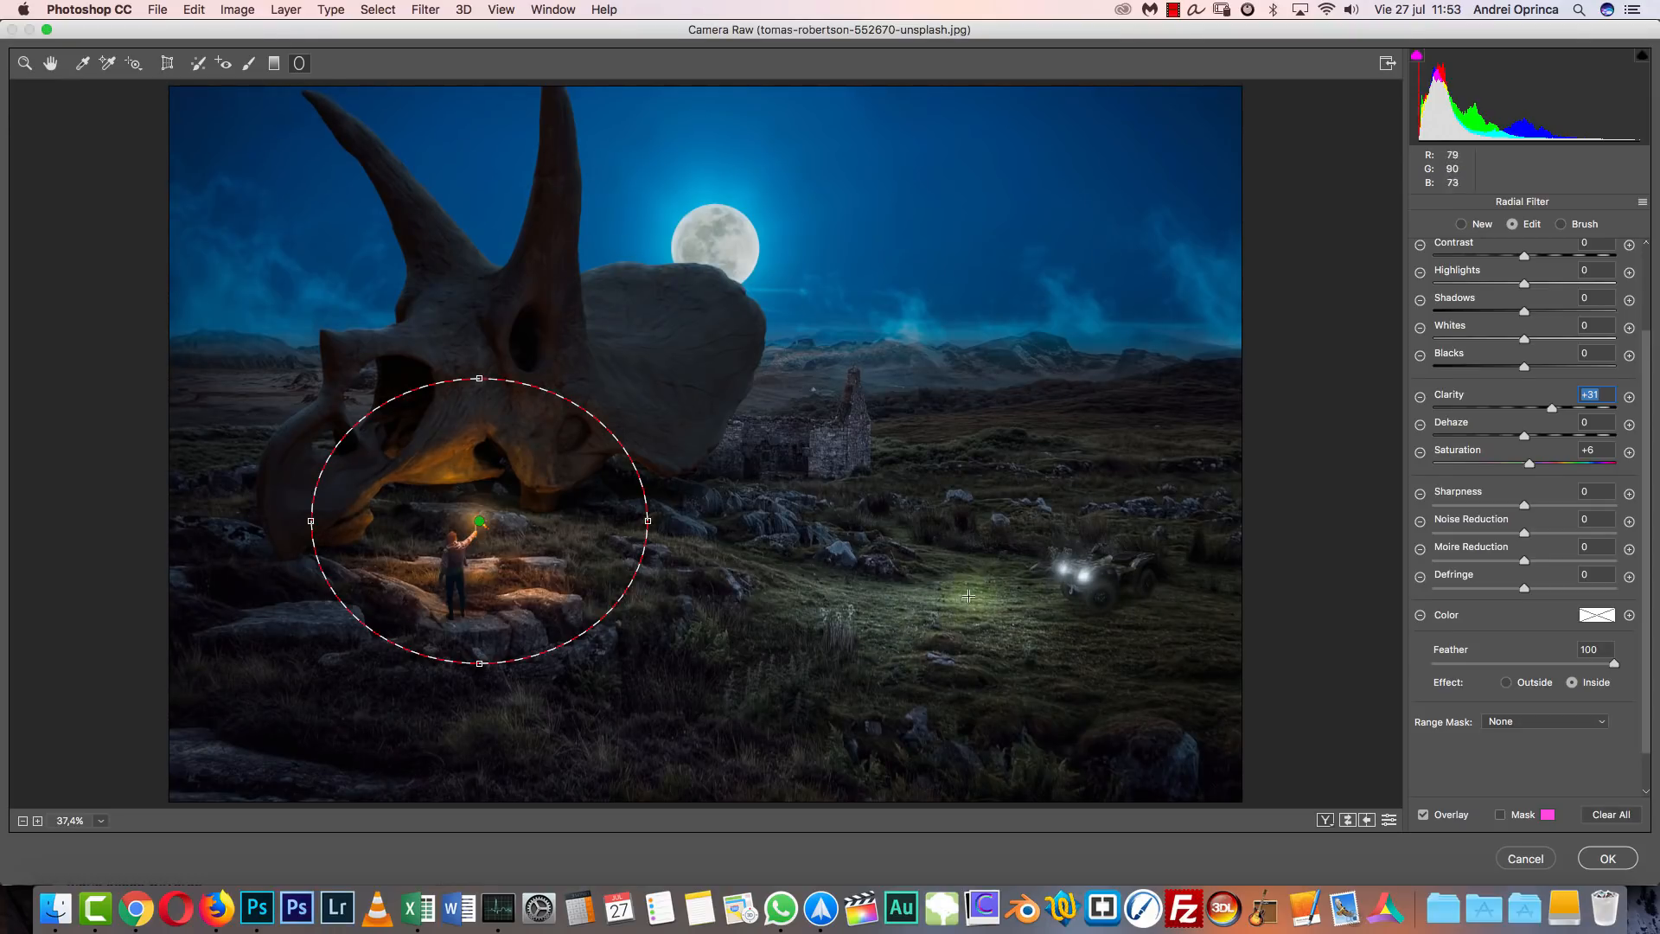
Try brushing a local adjustment with Exposure +0.95 over the headlights and the lit grass, and delete it.
click(248, 63)
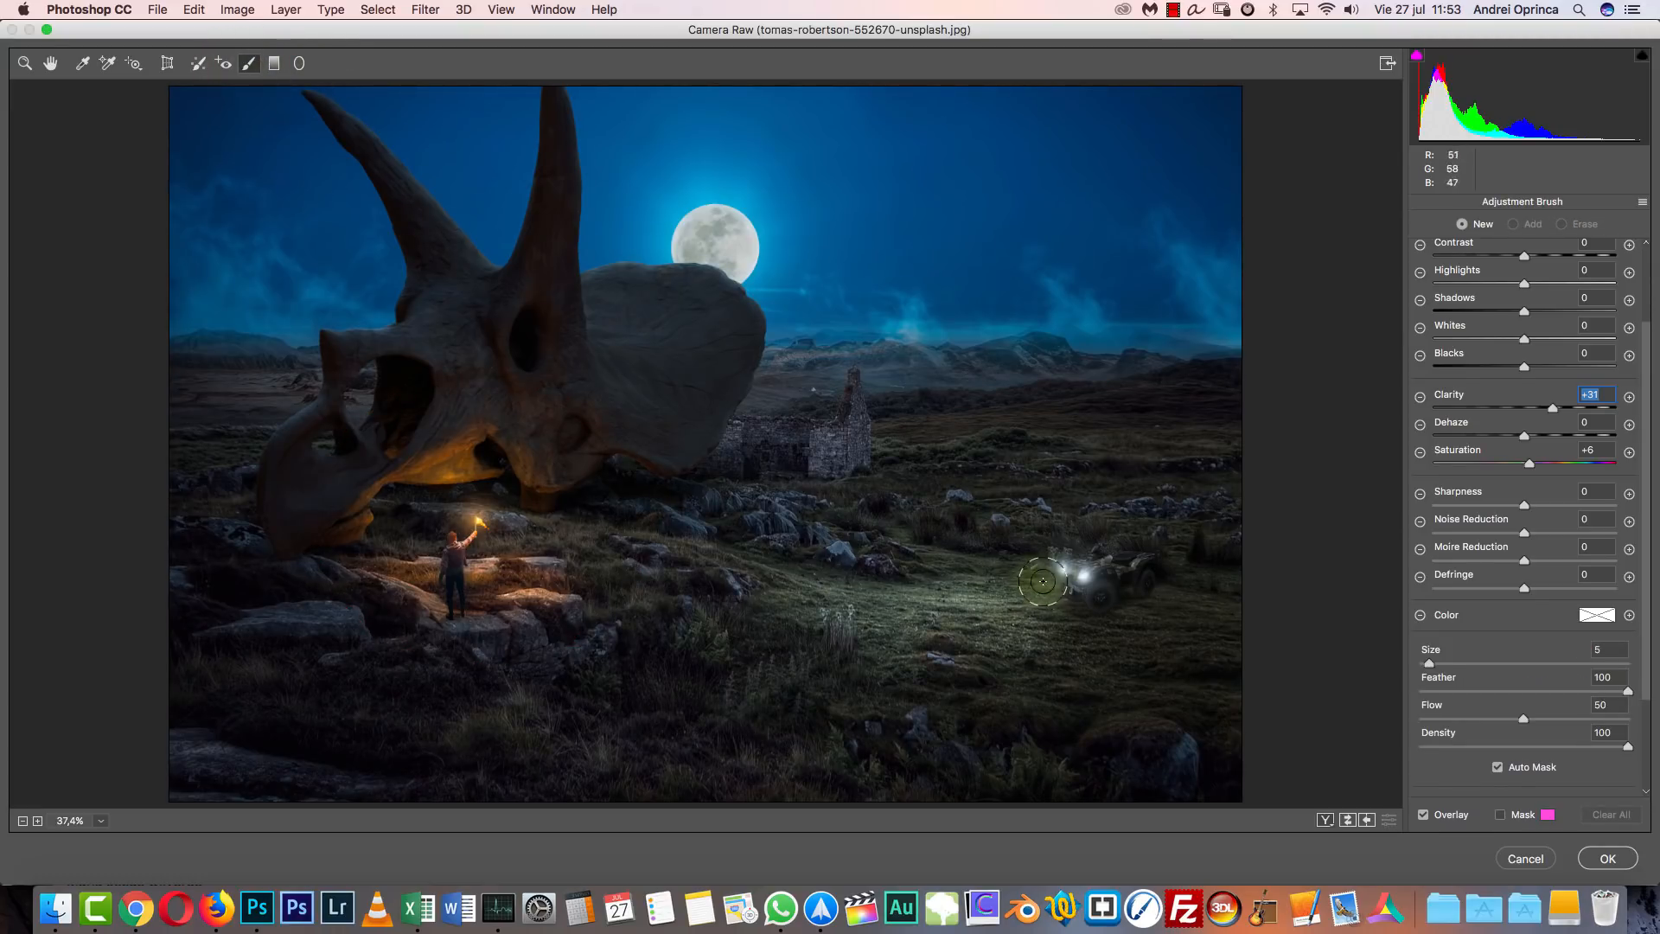
drag(1003, 581, 790, 579)
drag(1064, 602, 835, 662)
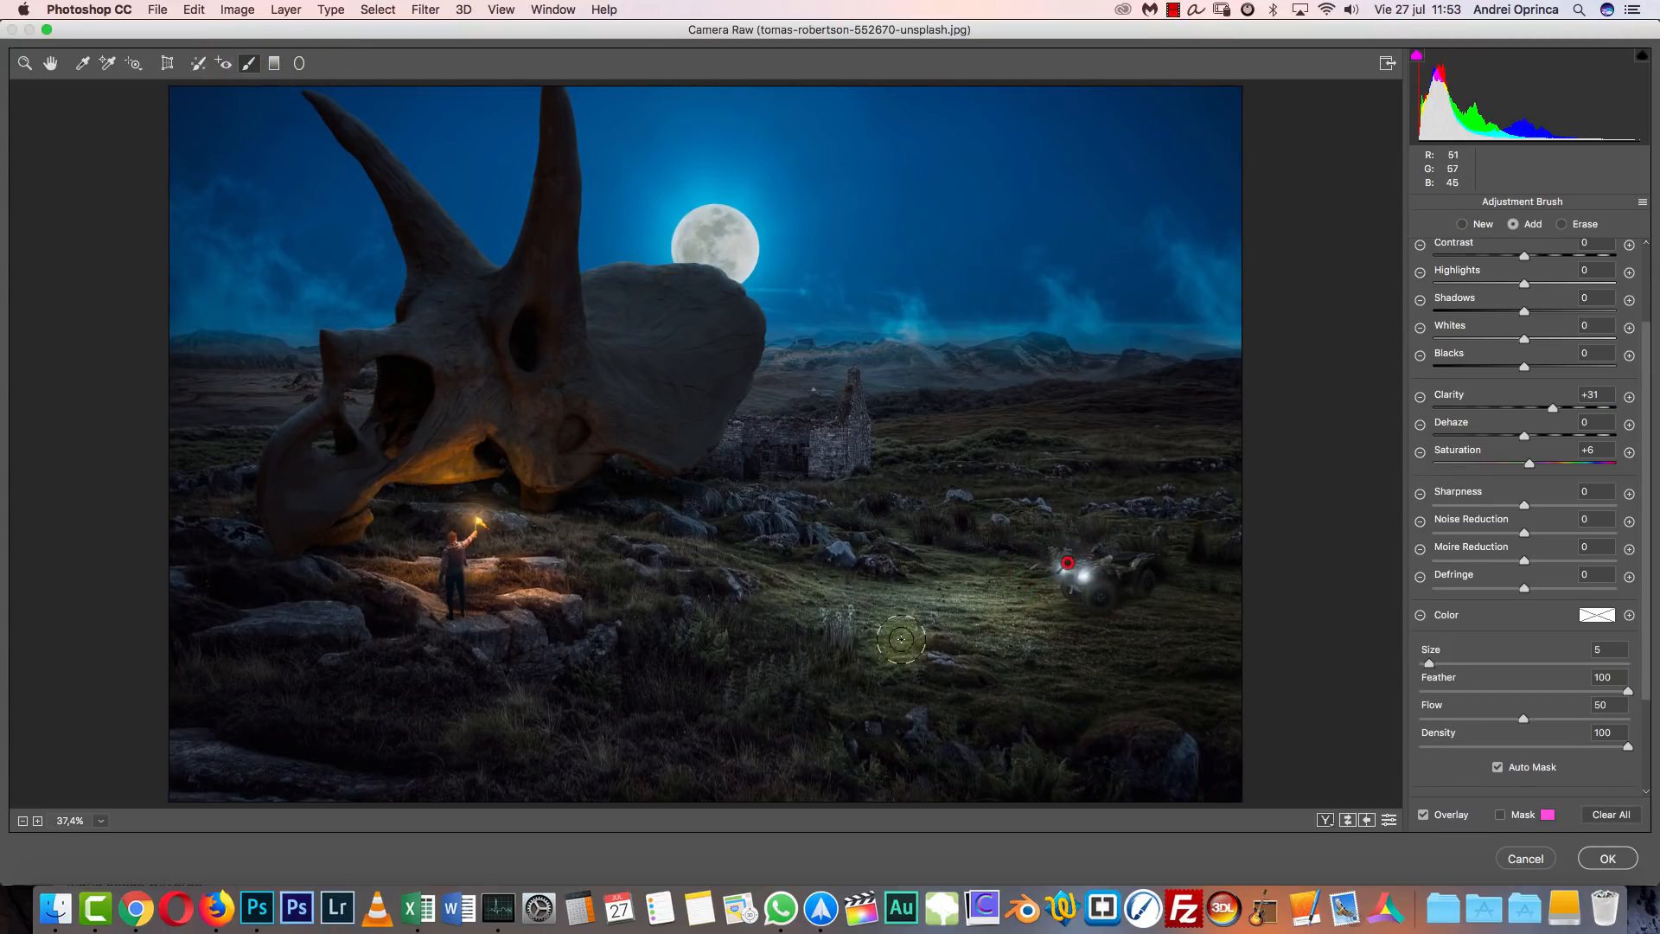
scroll(1625, 415, up, 4)
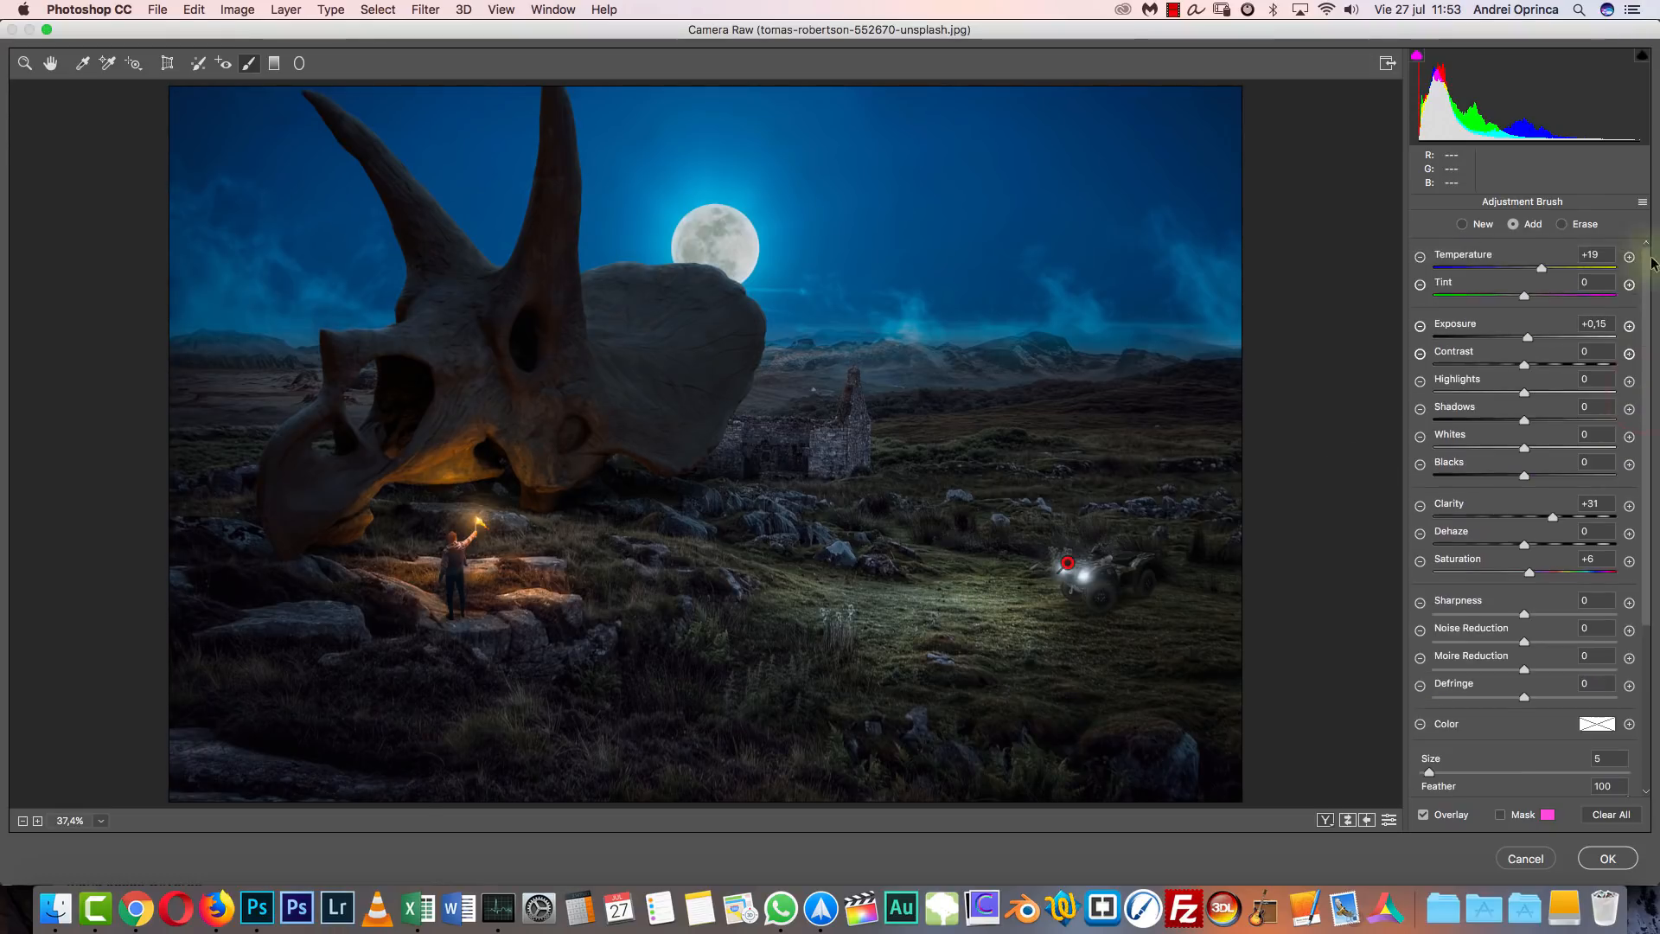
click(1642, 201)
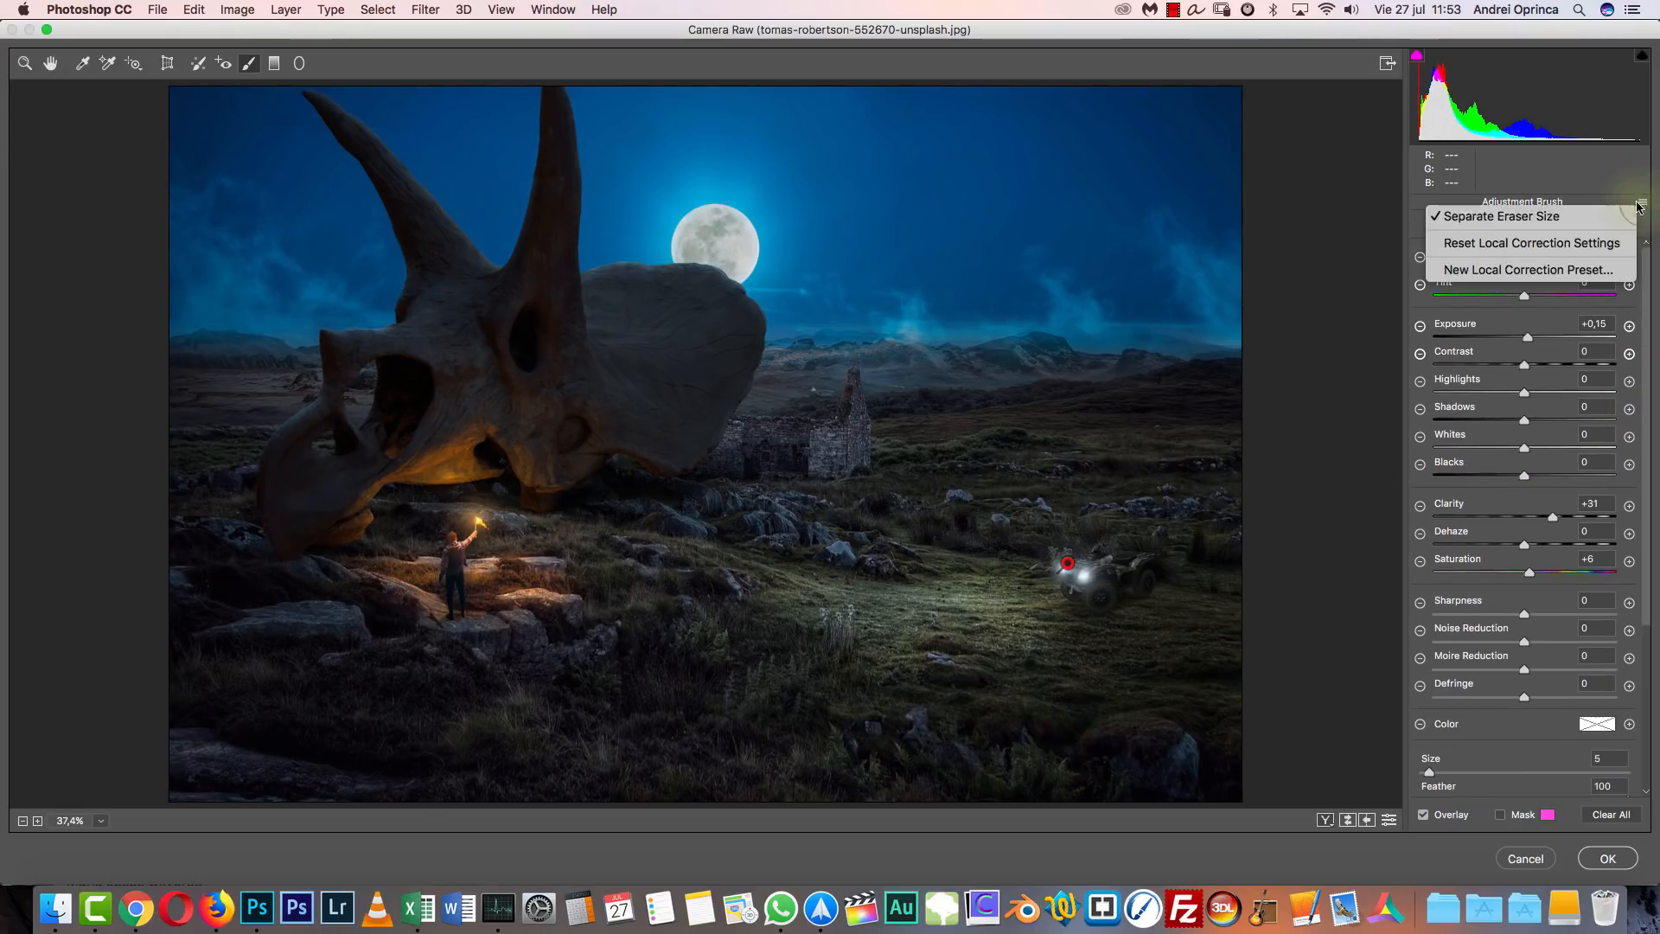
click(1555, 303)
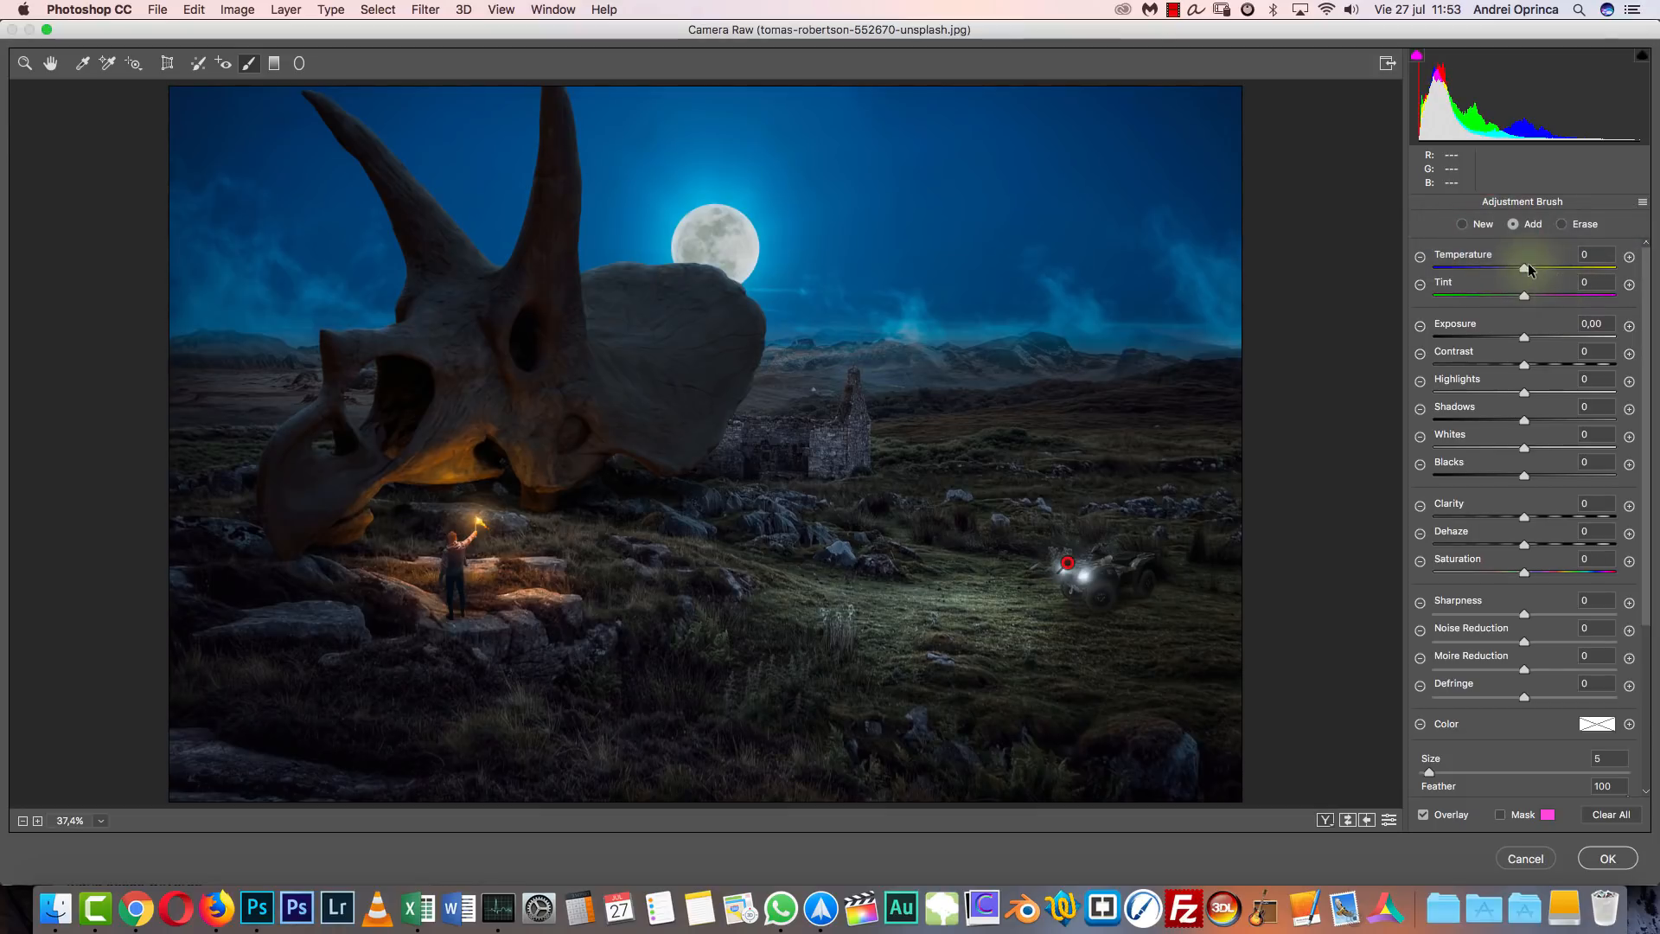
mouse_move(1526, 336)
mouse_down()
mouse_move(1564, 335)
mouse_move(1546, 337)
mouse_up()
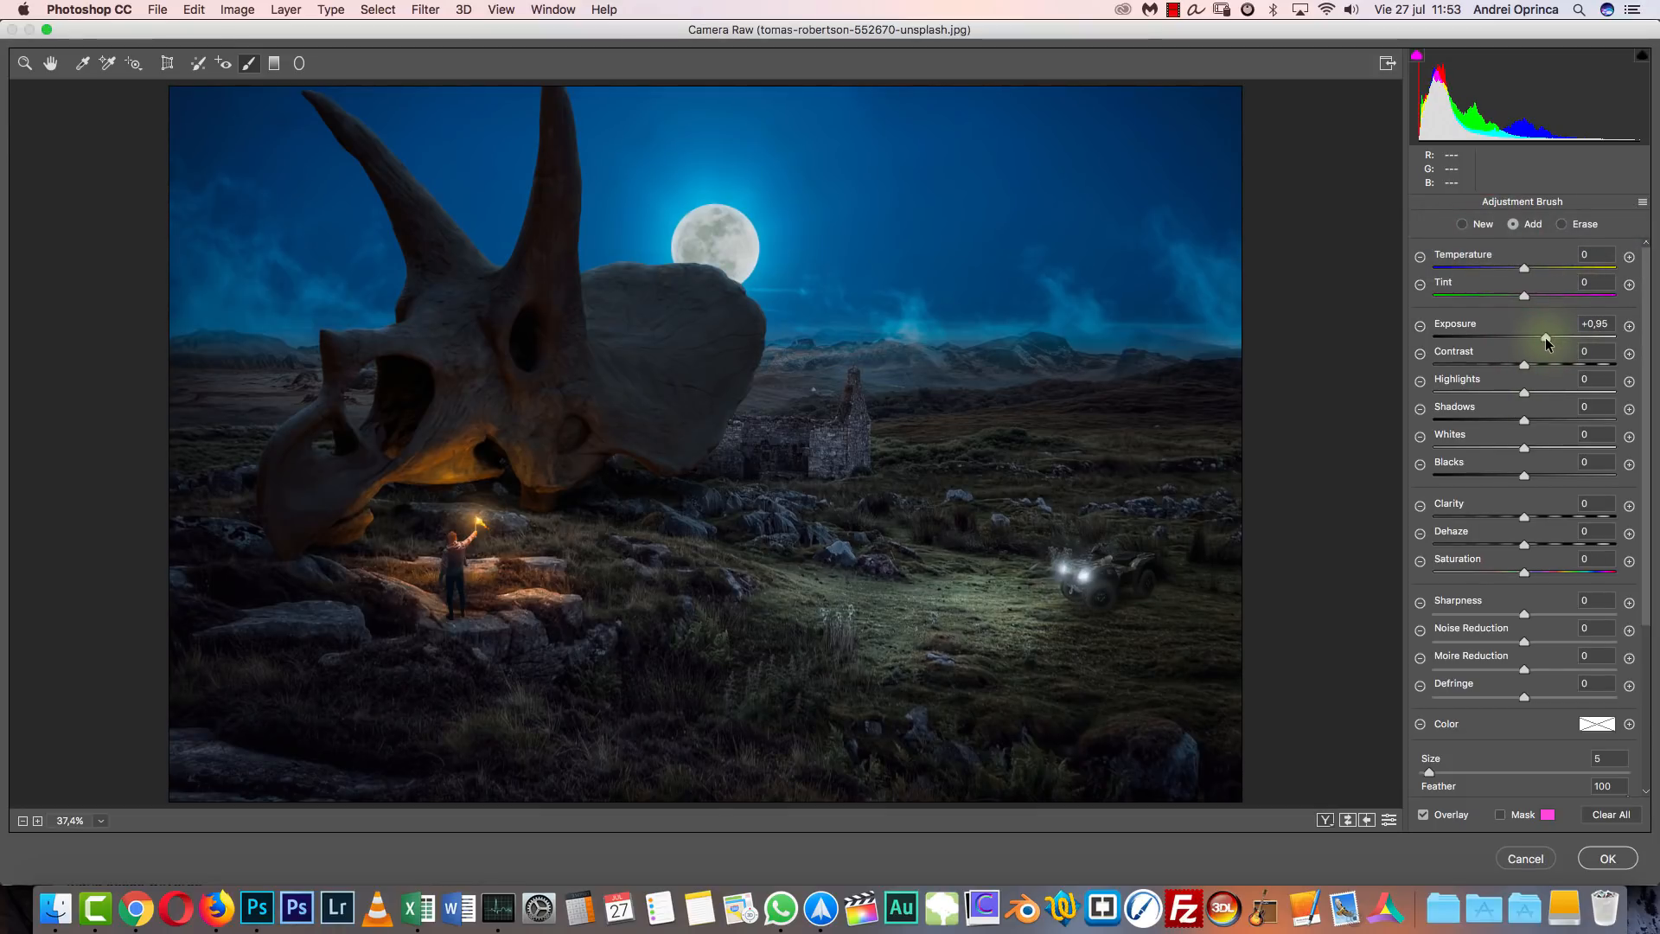
key(Delete)
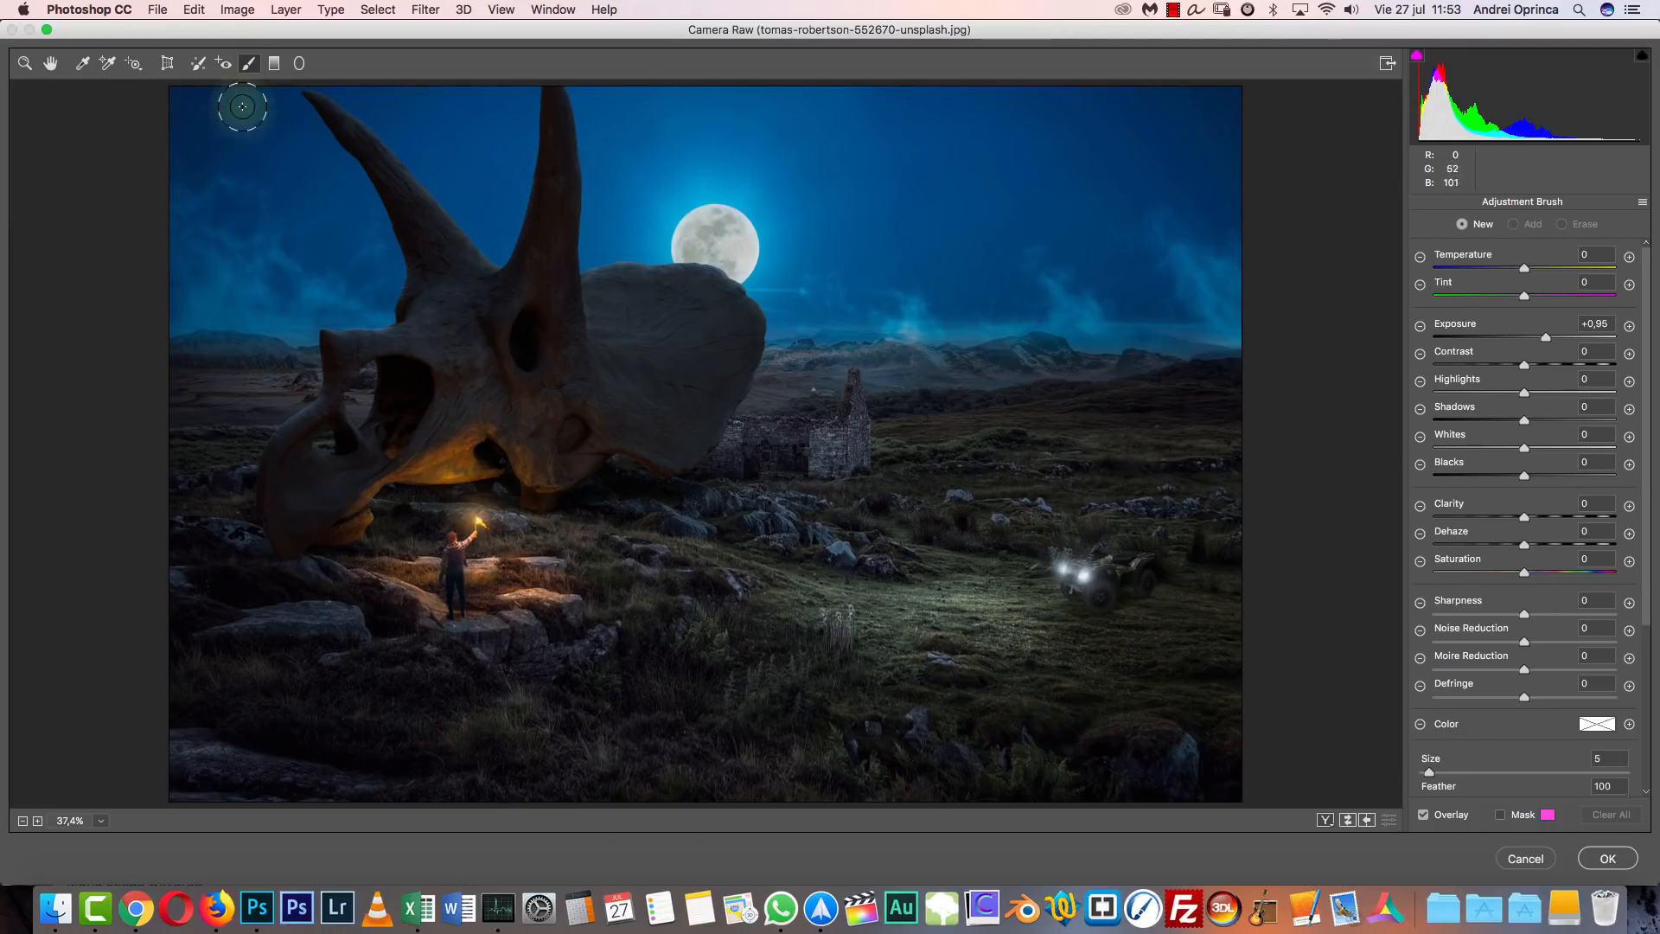
click(52, 63)
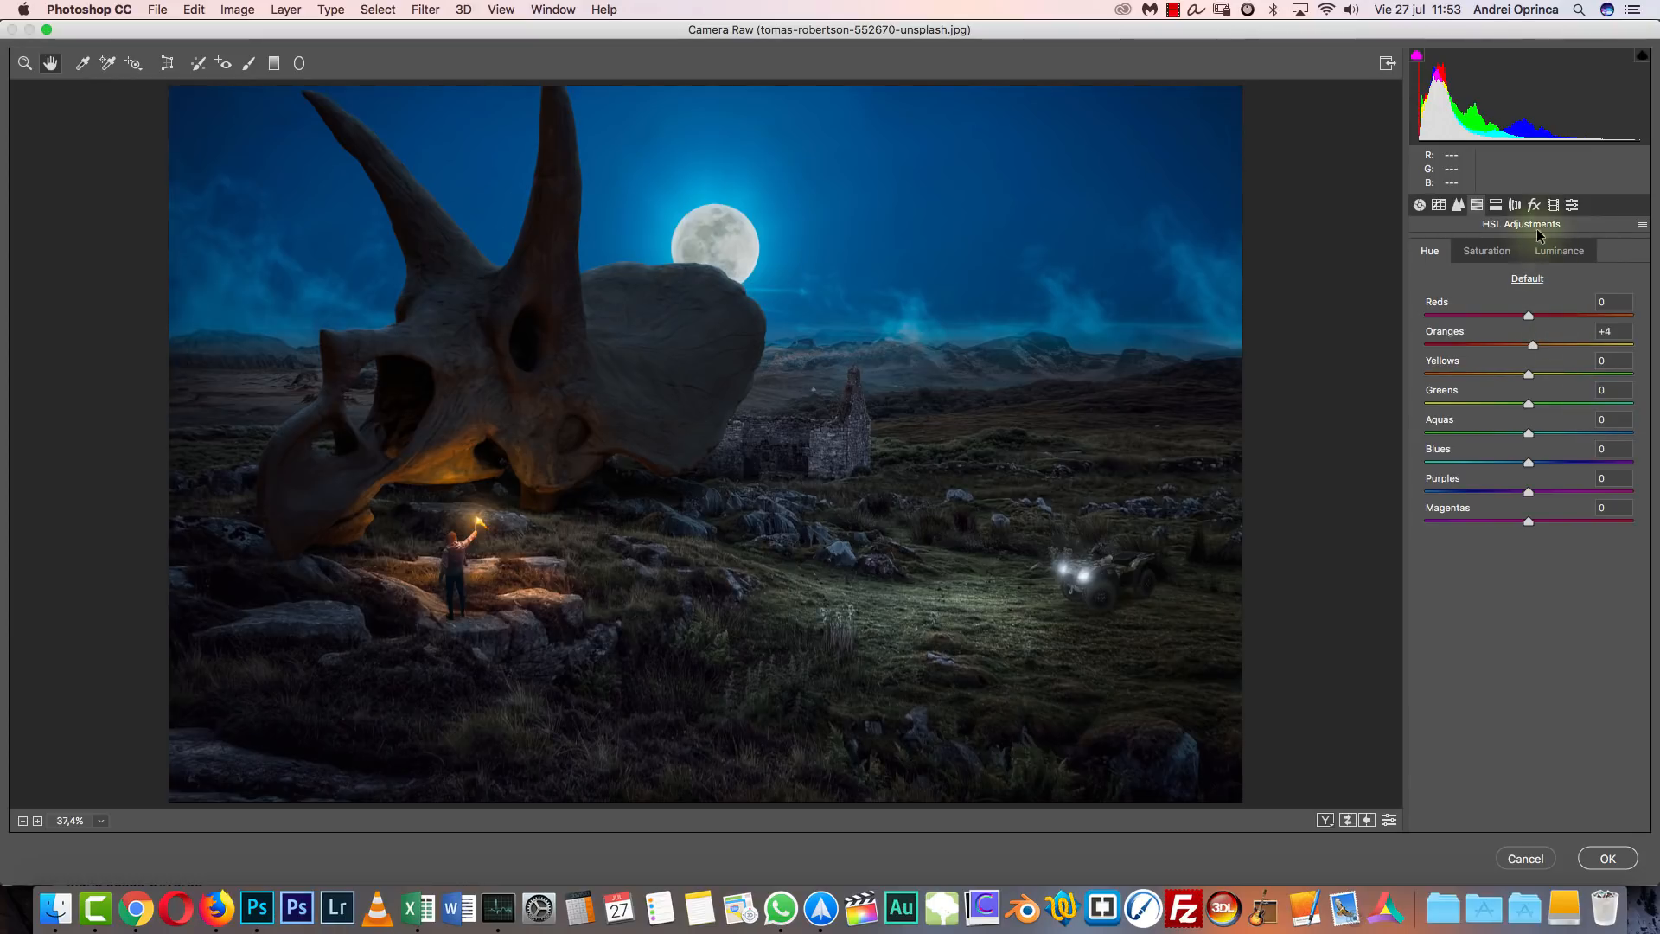
Try split toning with highlights at Hue 44, Saturation 30 and shadows at Hue 188, and return the highlights to zero.
click(1495, 204)
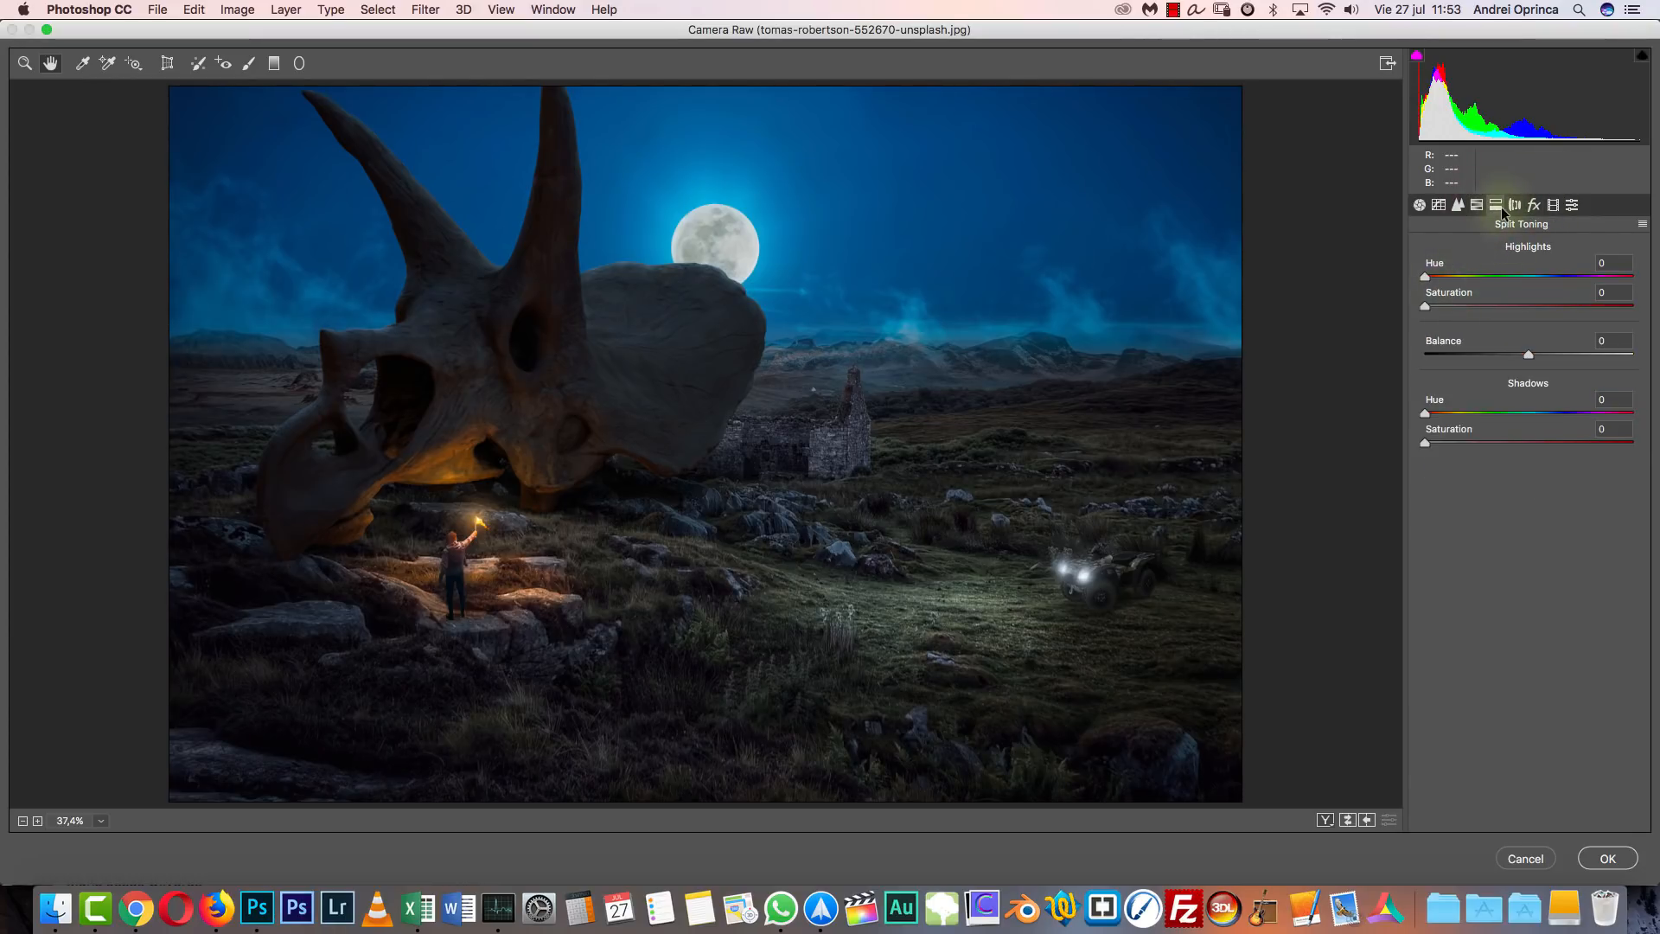
drag(1425, 277, 1453, 277)
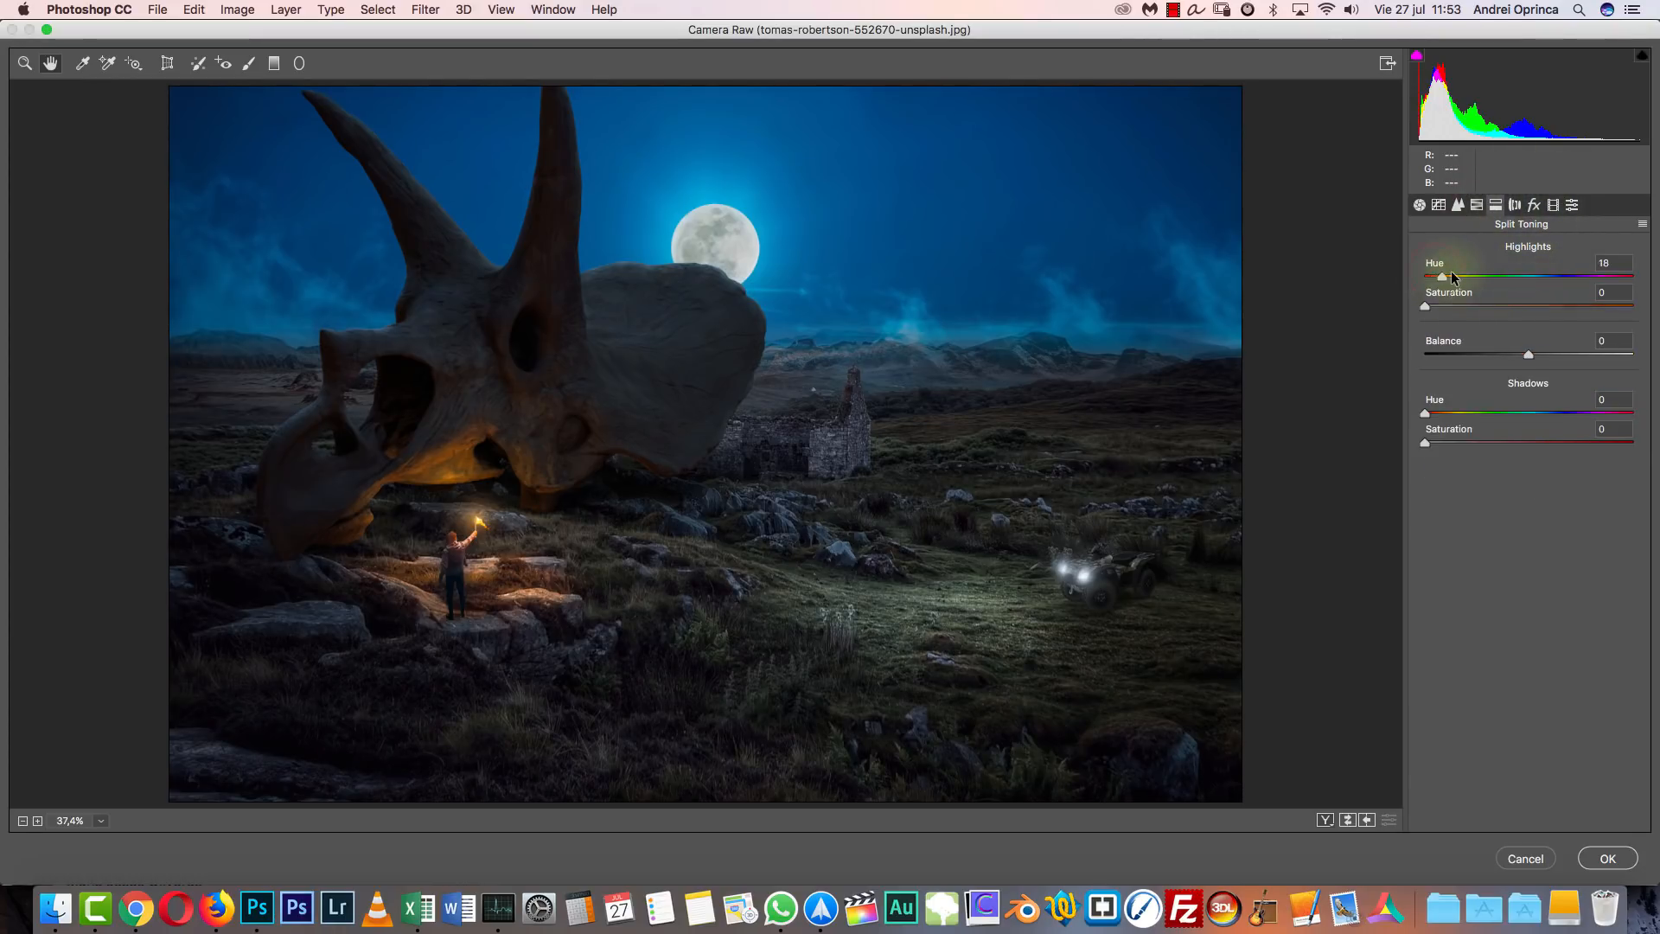
click(1485, 306)
drag(1426, 413, 1533, 414)
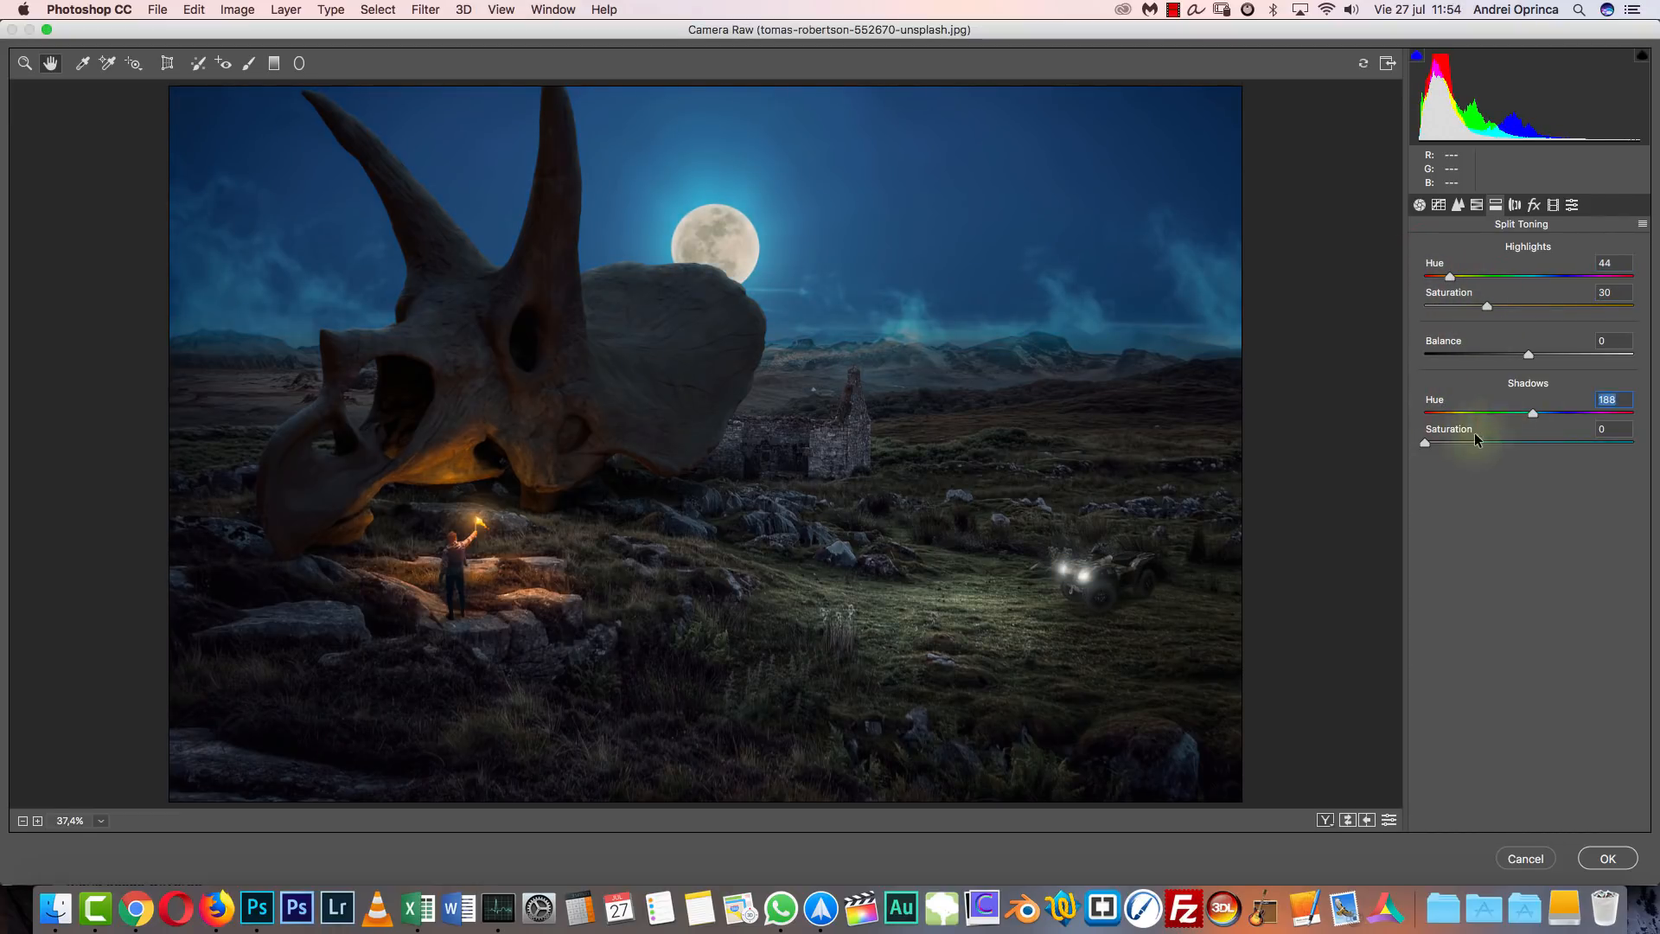
key(Tab)
drag(1453, 277, 1365, 273)
drag(1487, 306, 1419, 299)
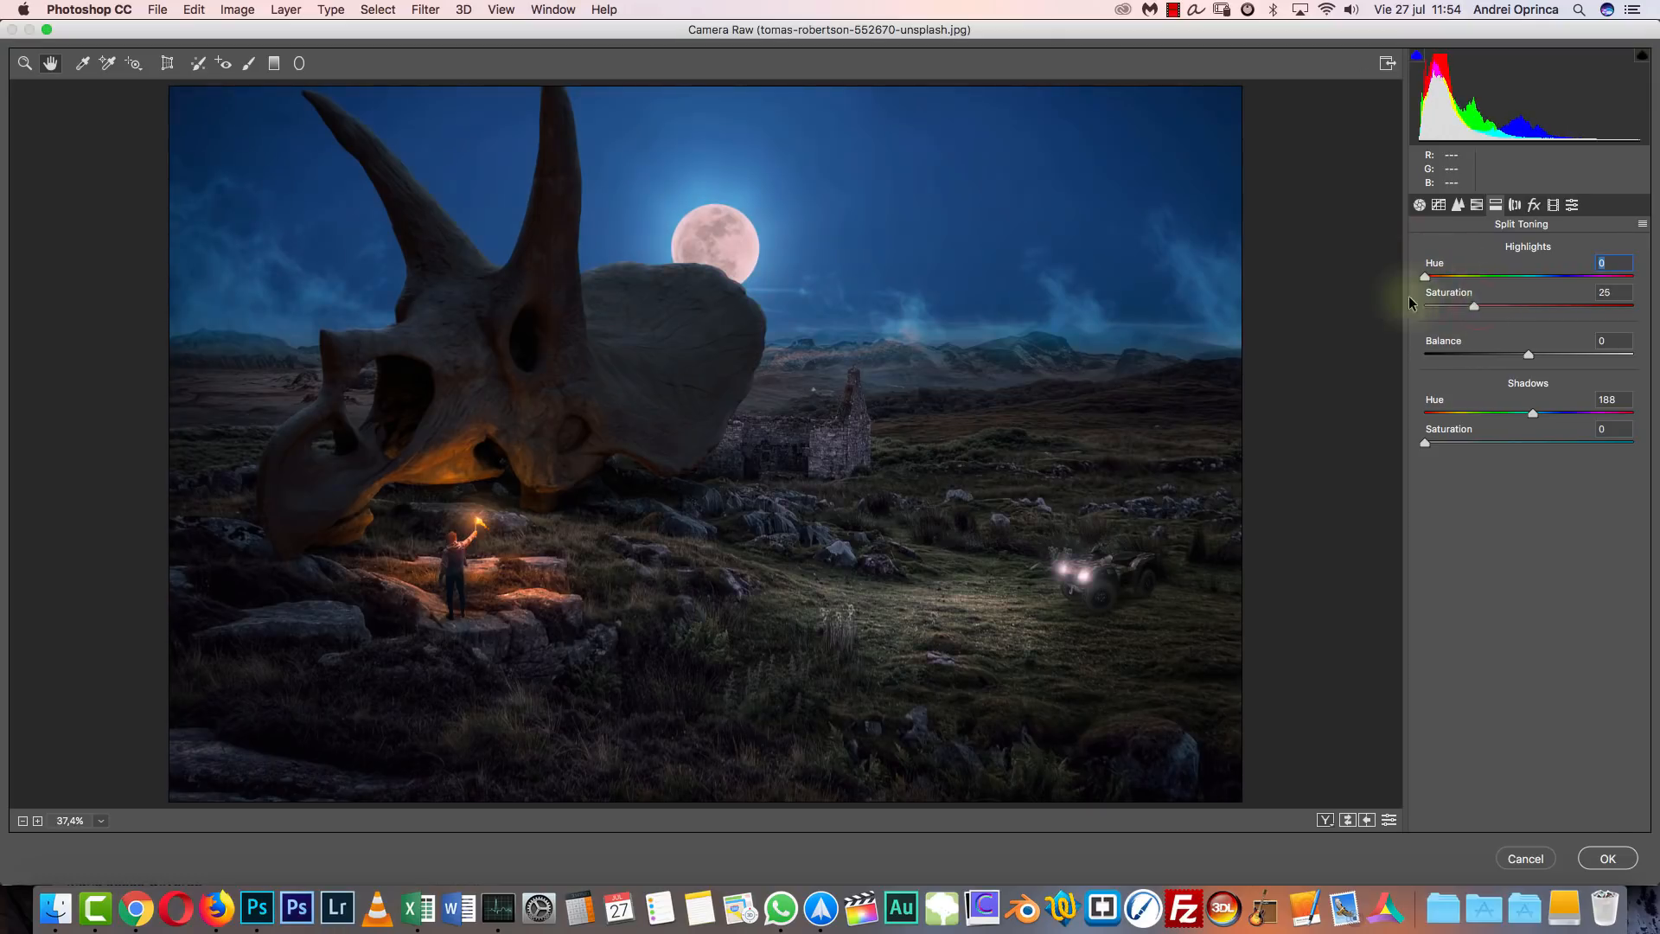
Calibrate Red Primary to Hue -39, Saturation +6, Green Primary to Hue -48, Blue Primary to Hue -23, Saturation +11, and set vignette Amount to -9.
click(1553, 205)
drag(1529, 374, 1488, 375)
drag(1529, 541, 1550, 568)
drag(1587, 402, 1479, 456)
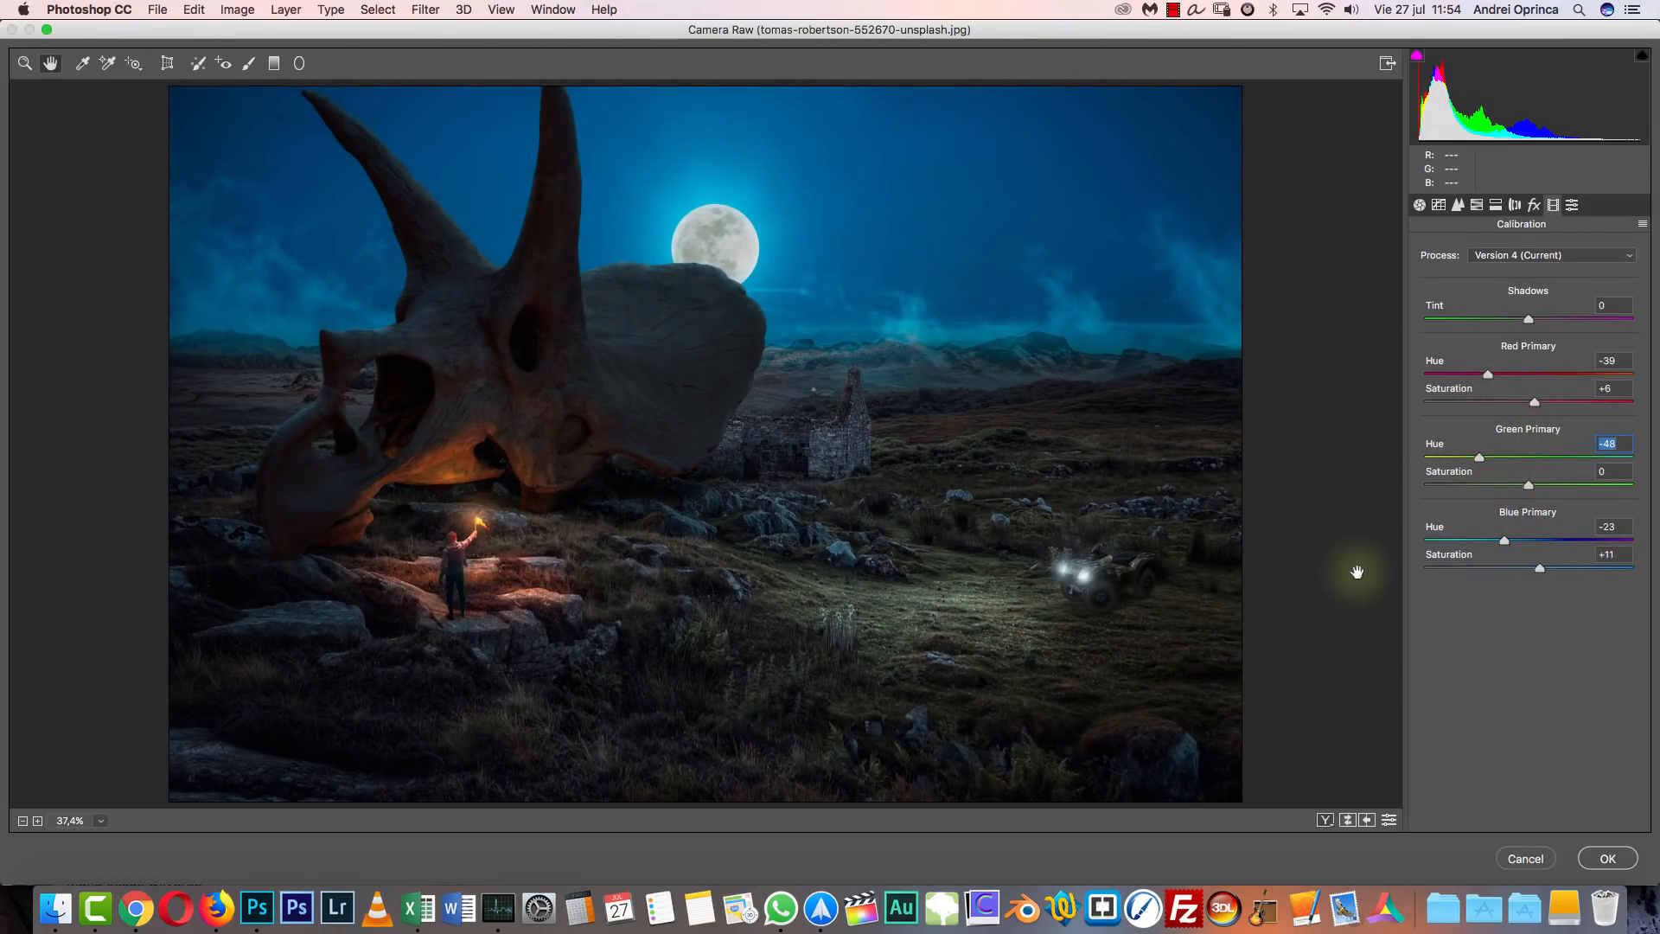
click(1535, 205)
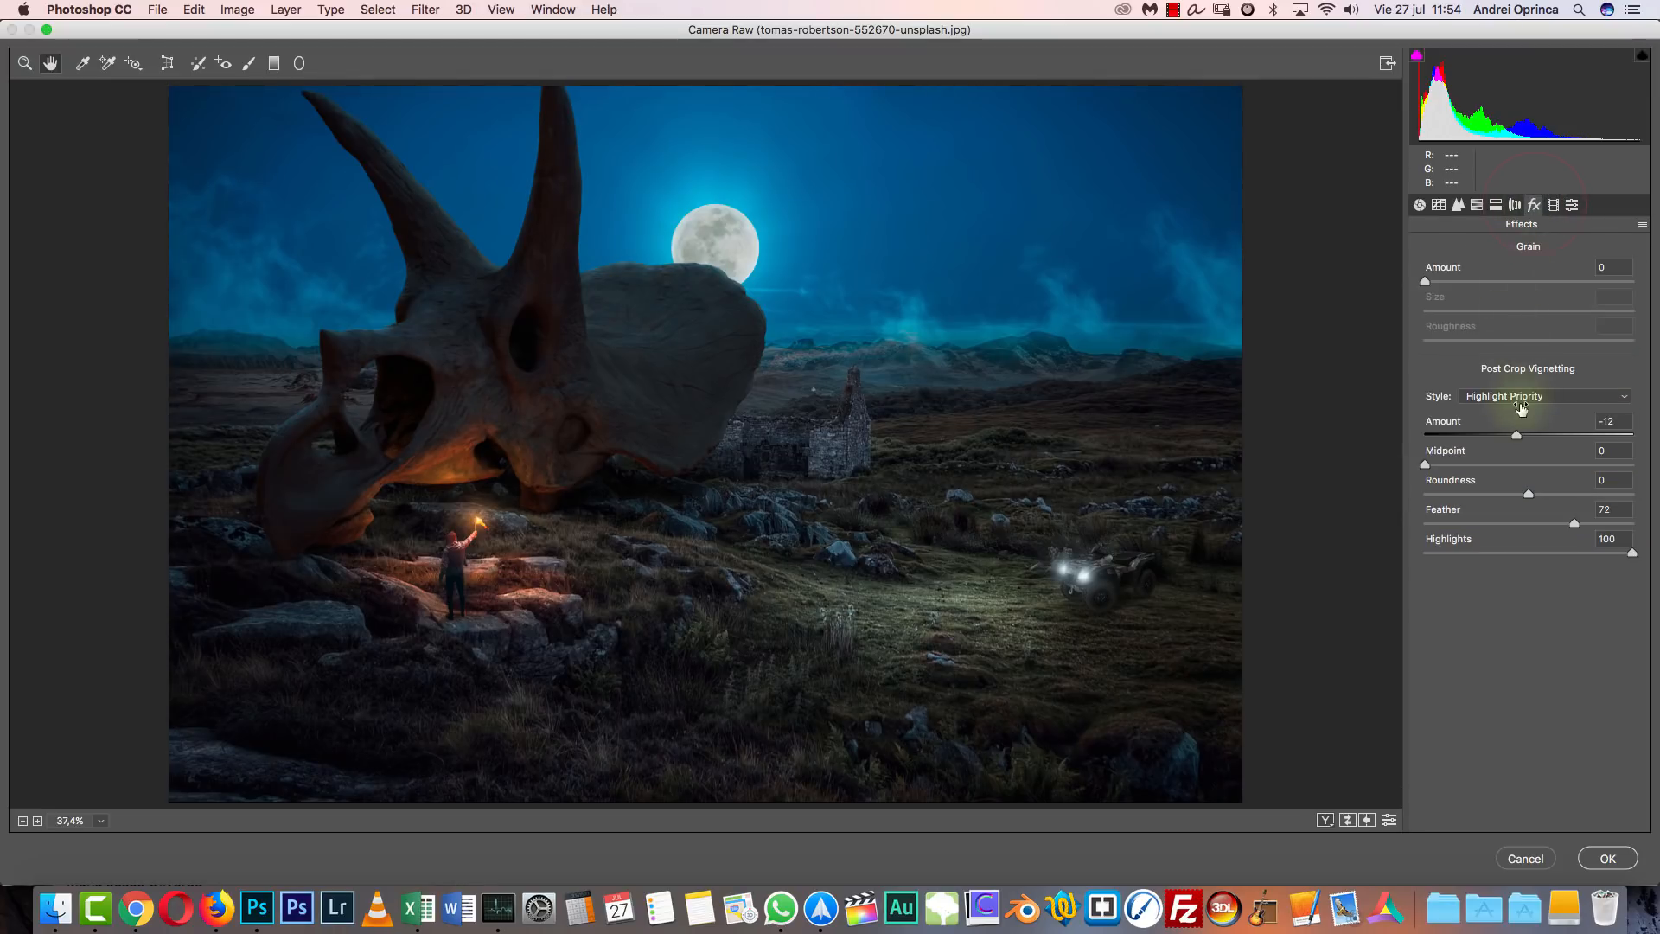
drag(1517, 435, 1519, 434)
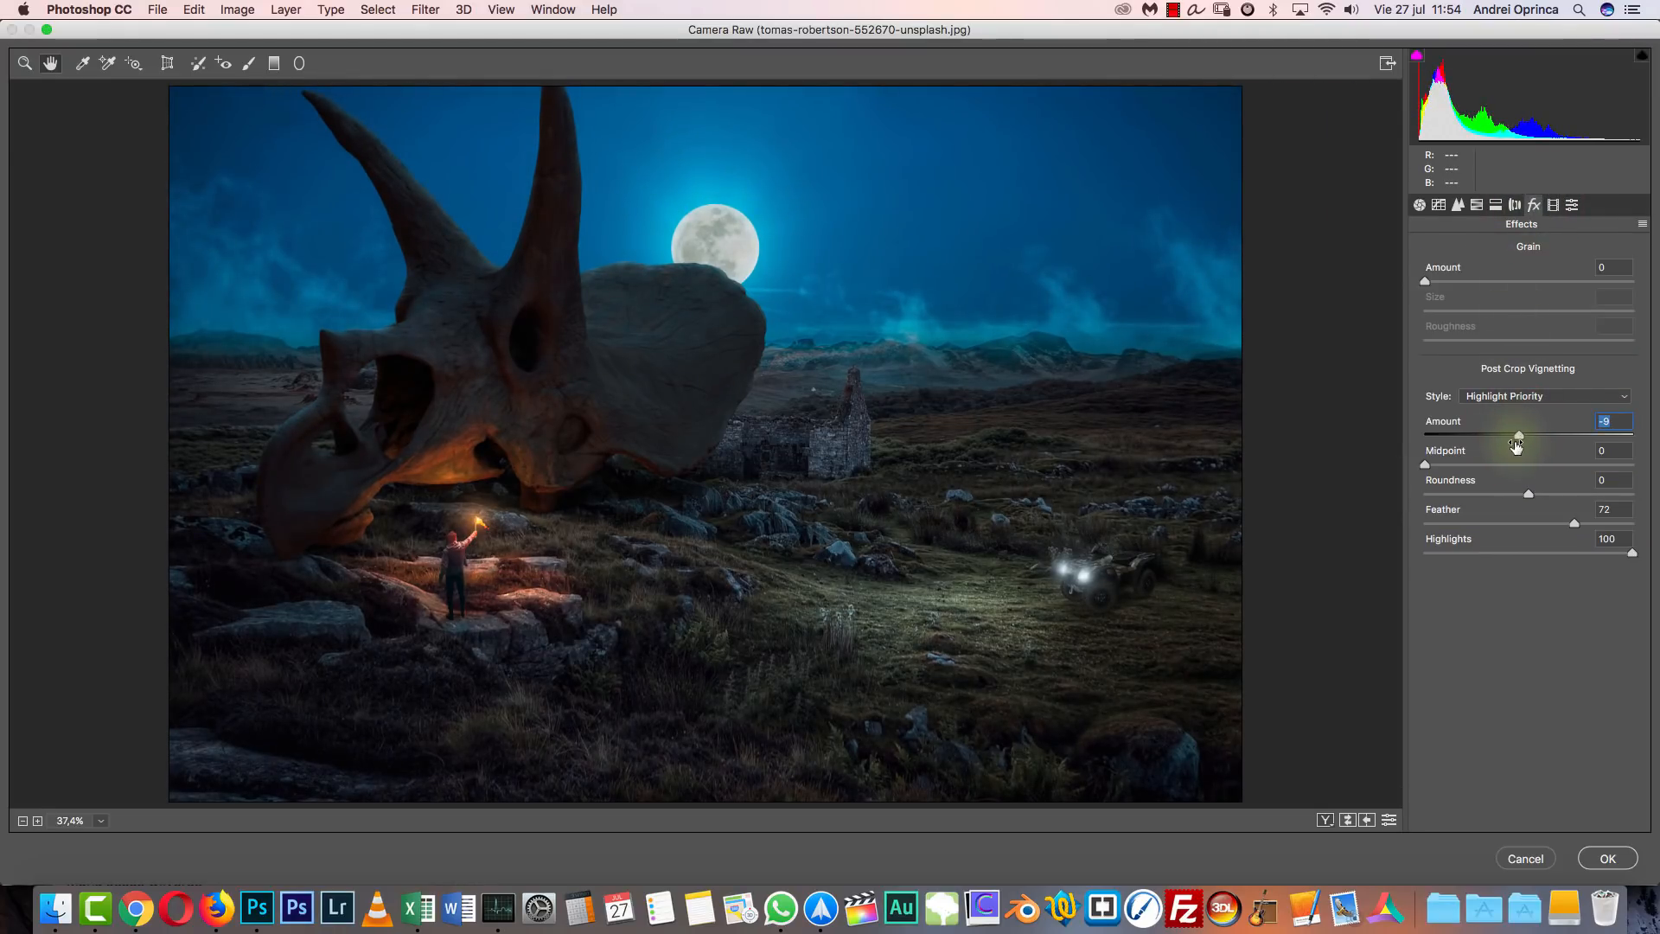
Set the HSL Oranges Hue to +21 and the Oranges Luminance to +15.
click(1476, 206)
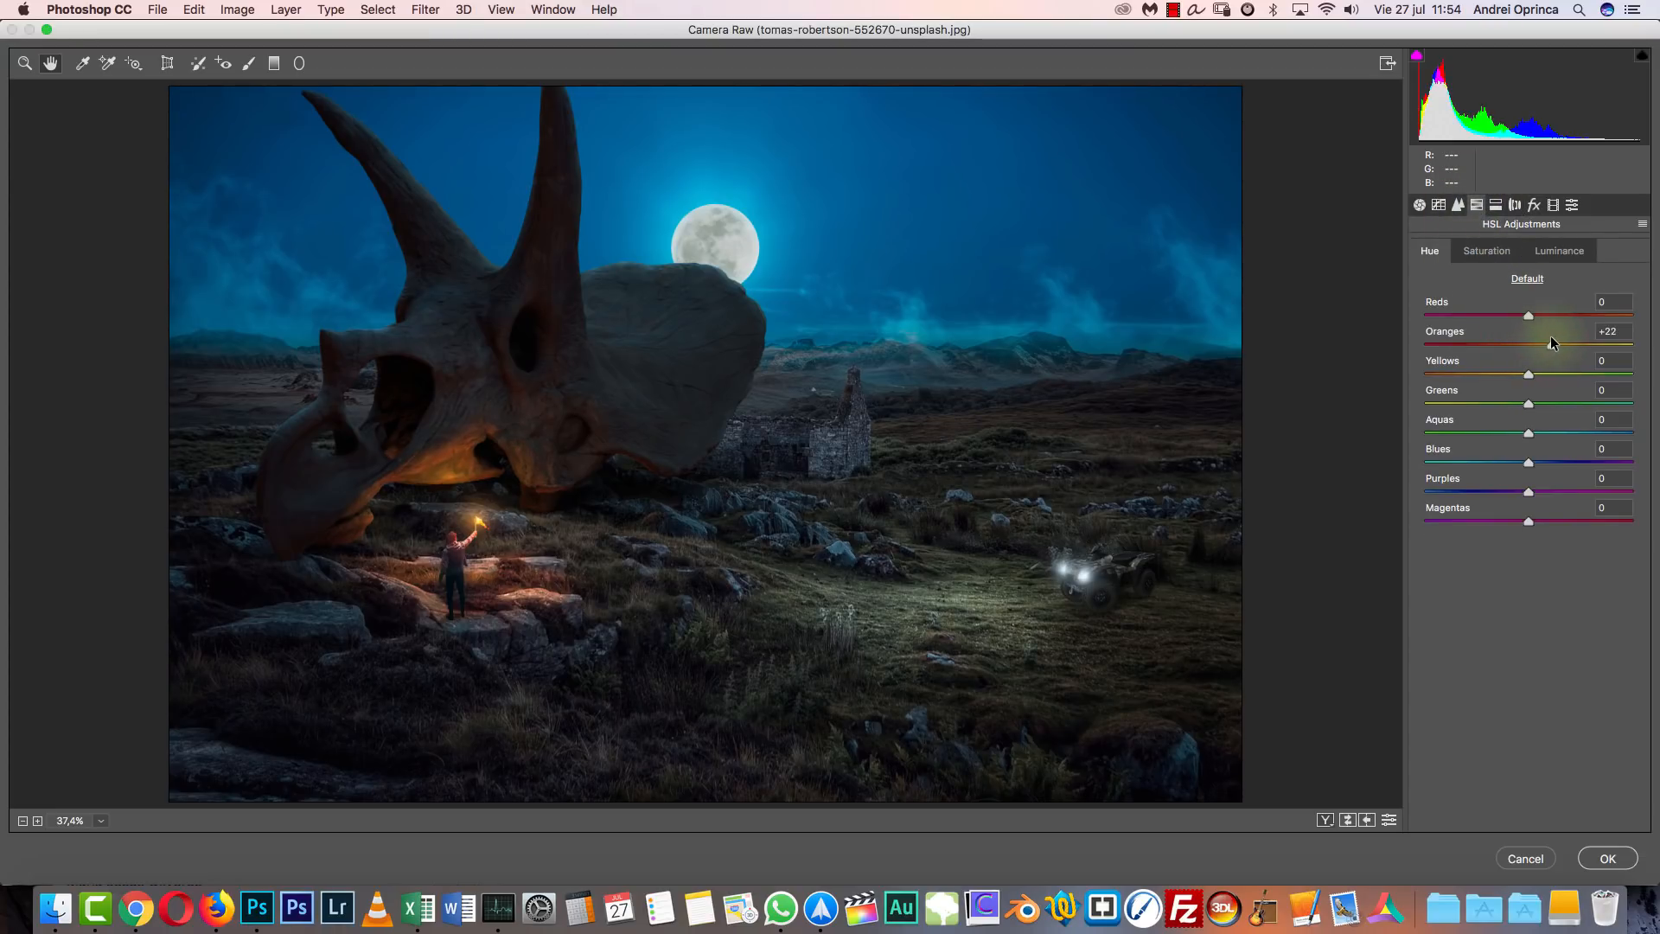
drag(1556, 344, 1549, 343)
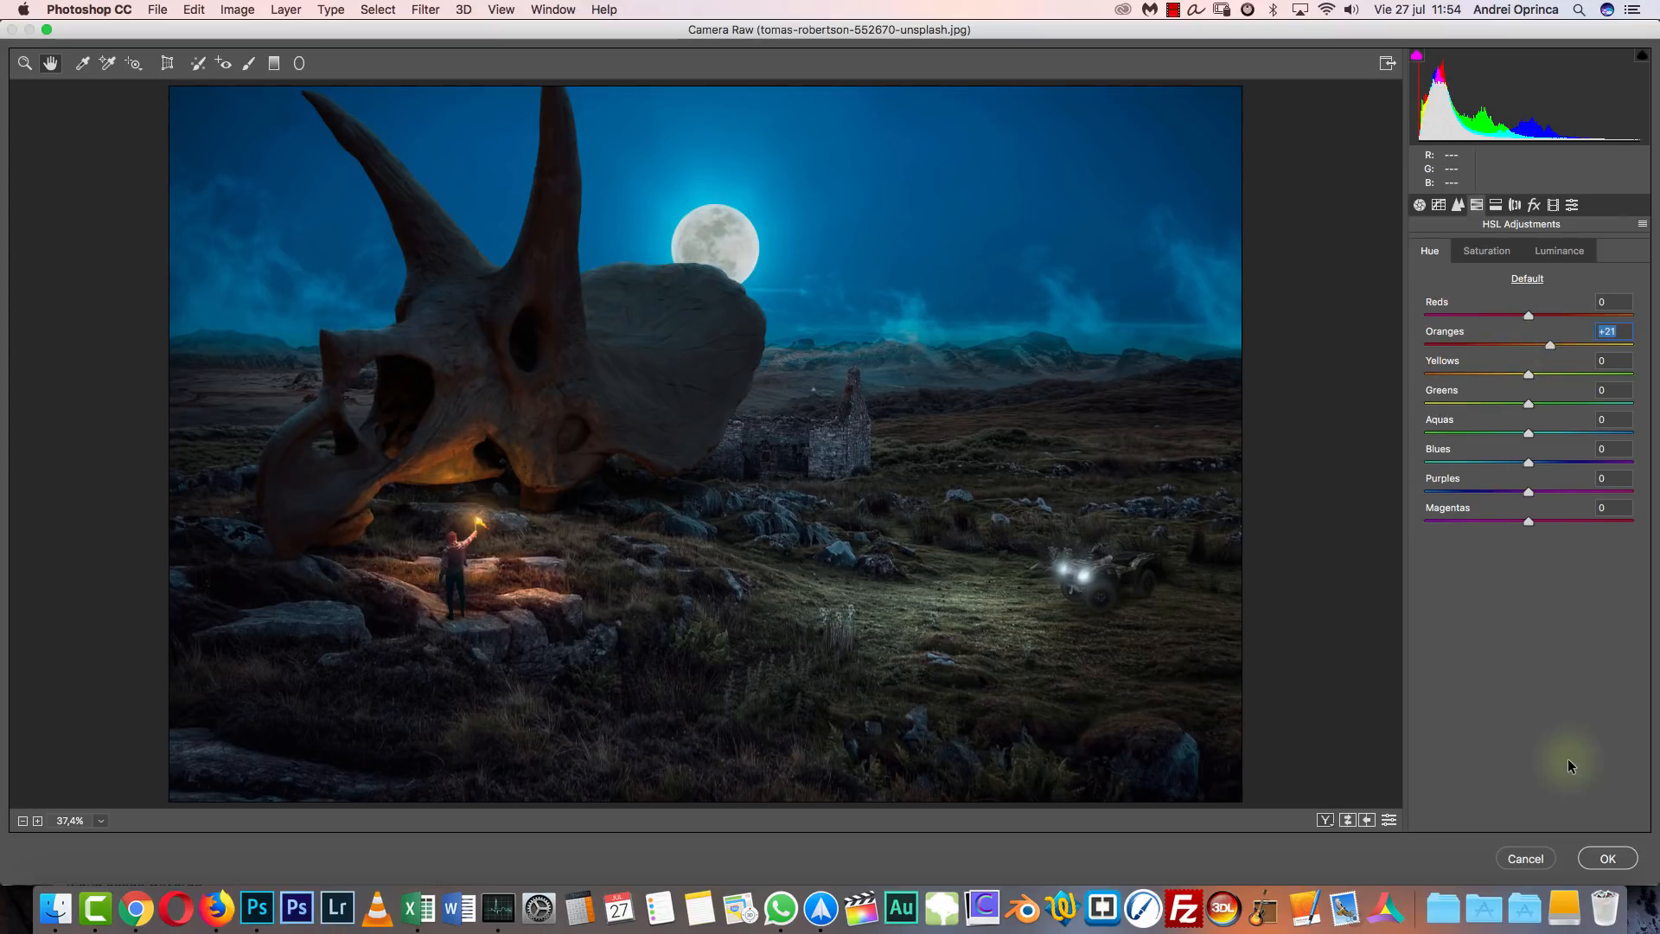
click(1560, 251)
drag(1535, 345, 1572, 342)
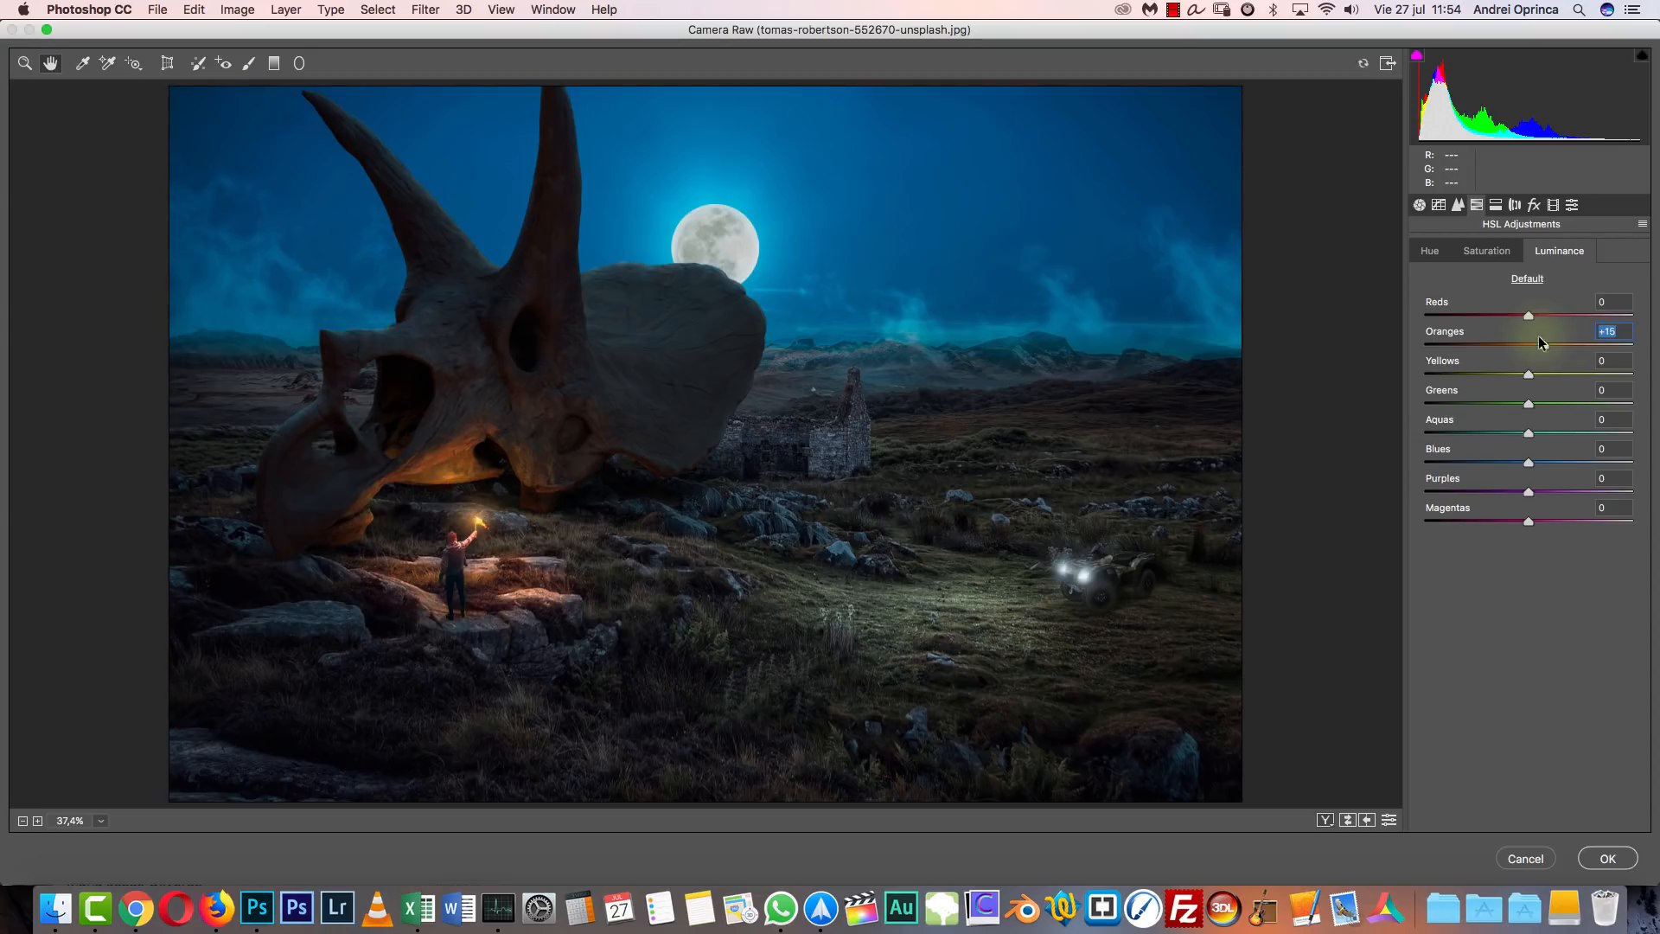
Apply the Camera Raw adjustments and compare the composite with and without the final layer.
click(1608, 859)
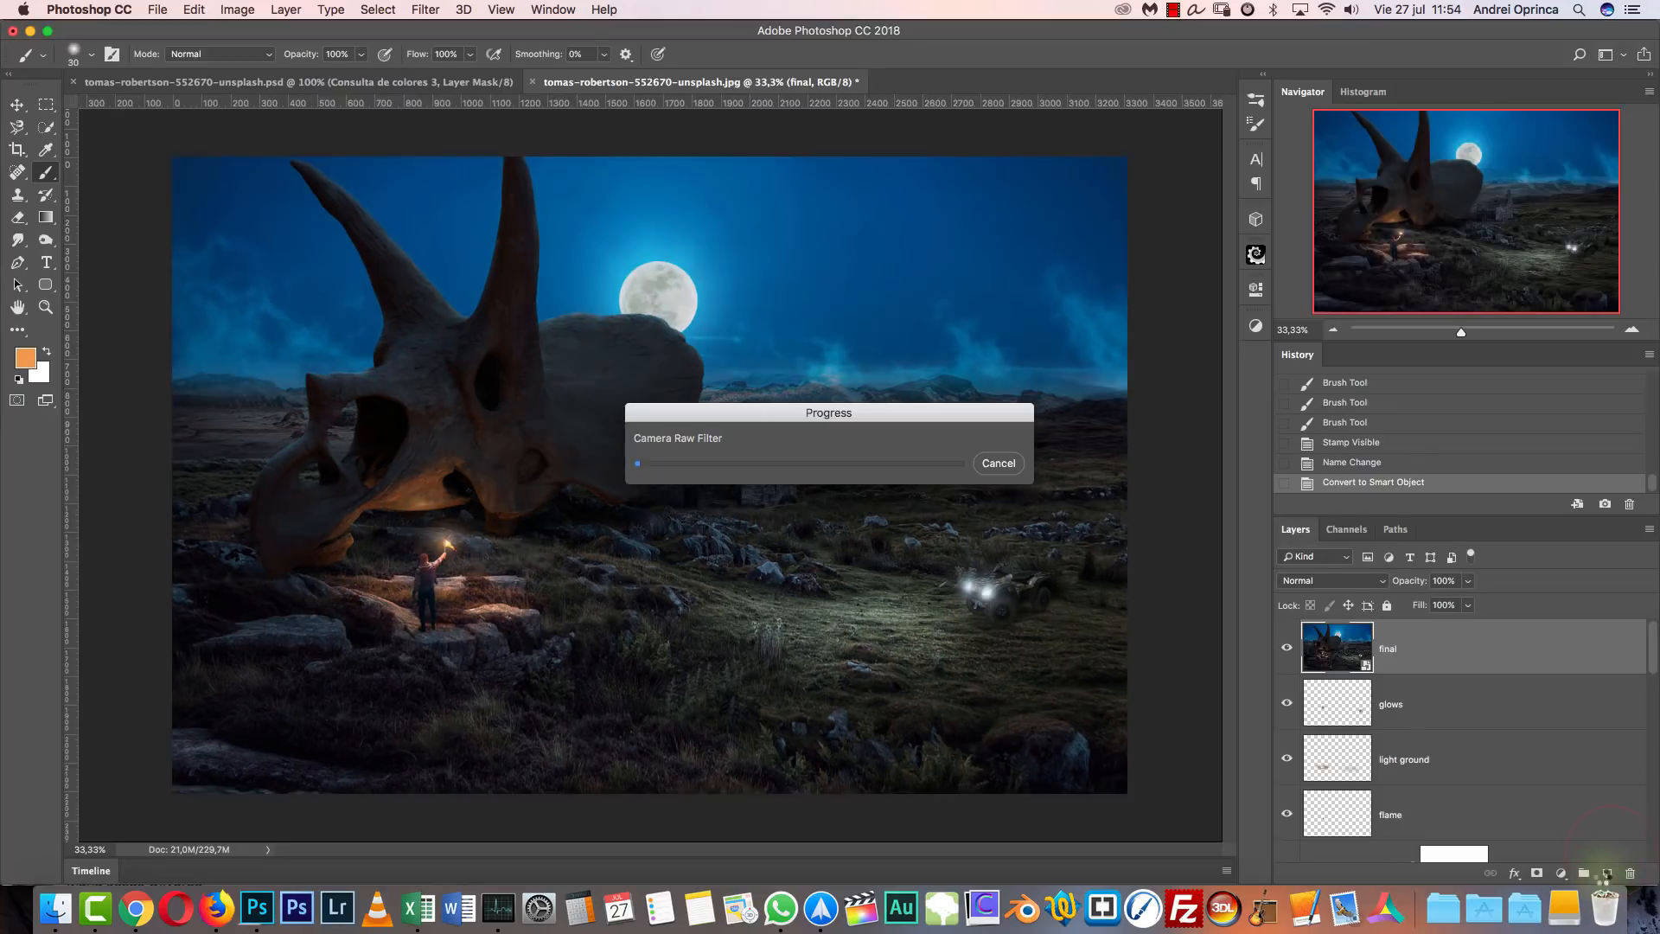
click(1287, 647)
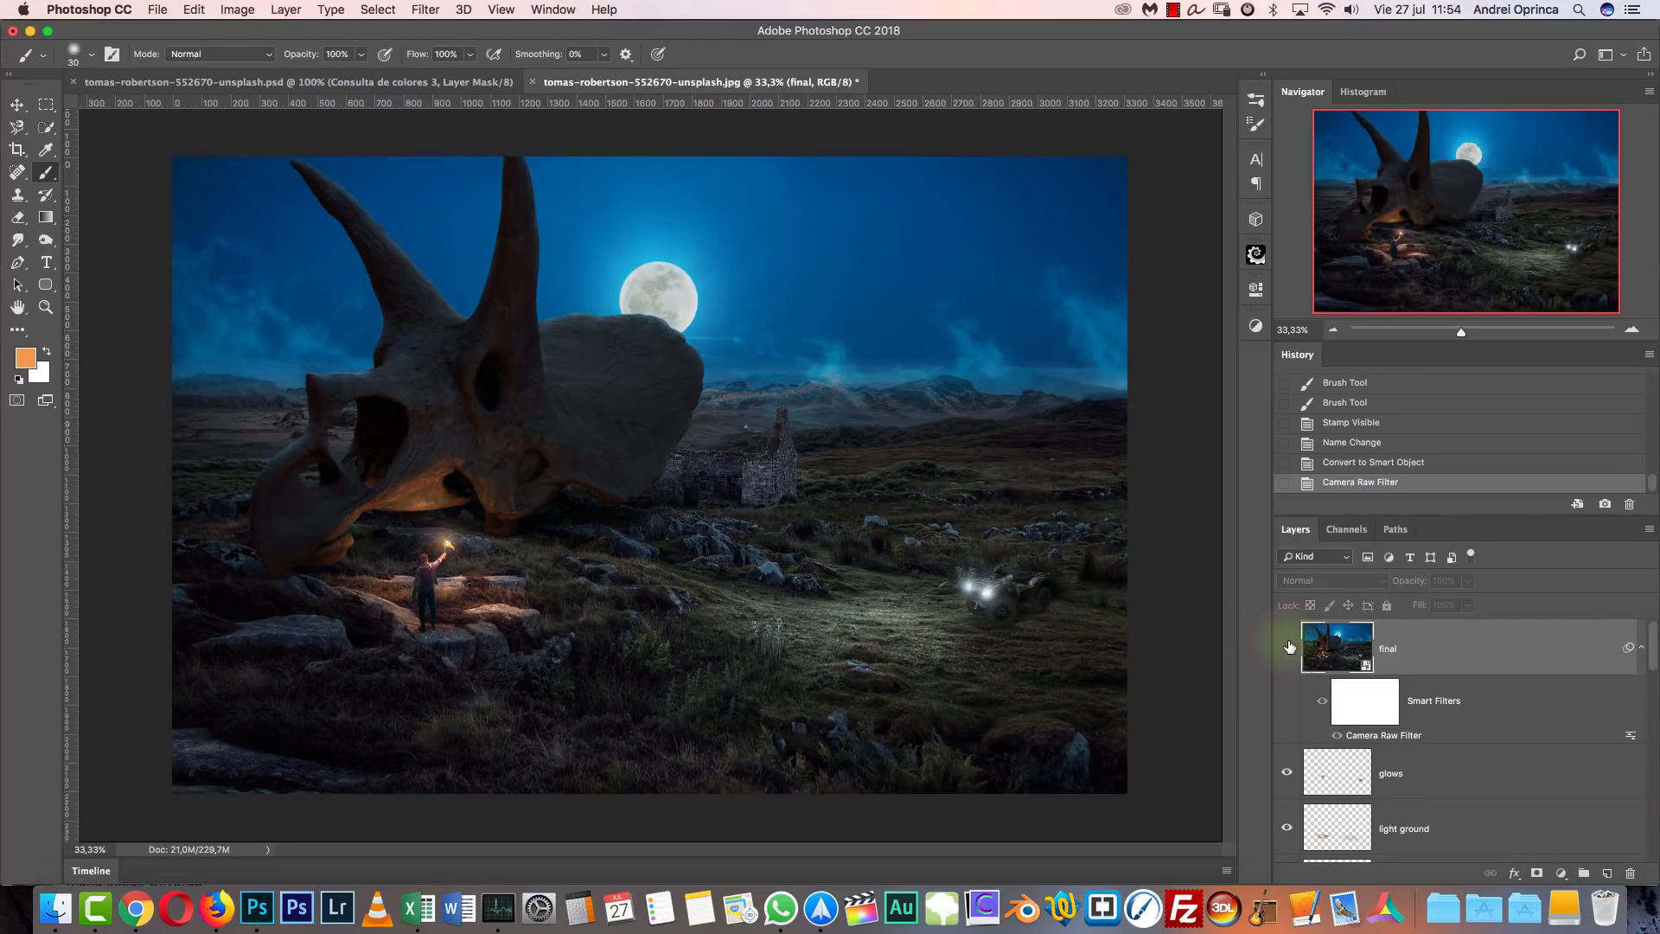
click(1287, 648)
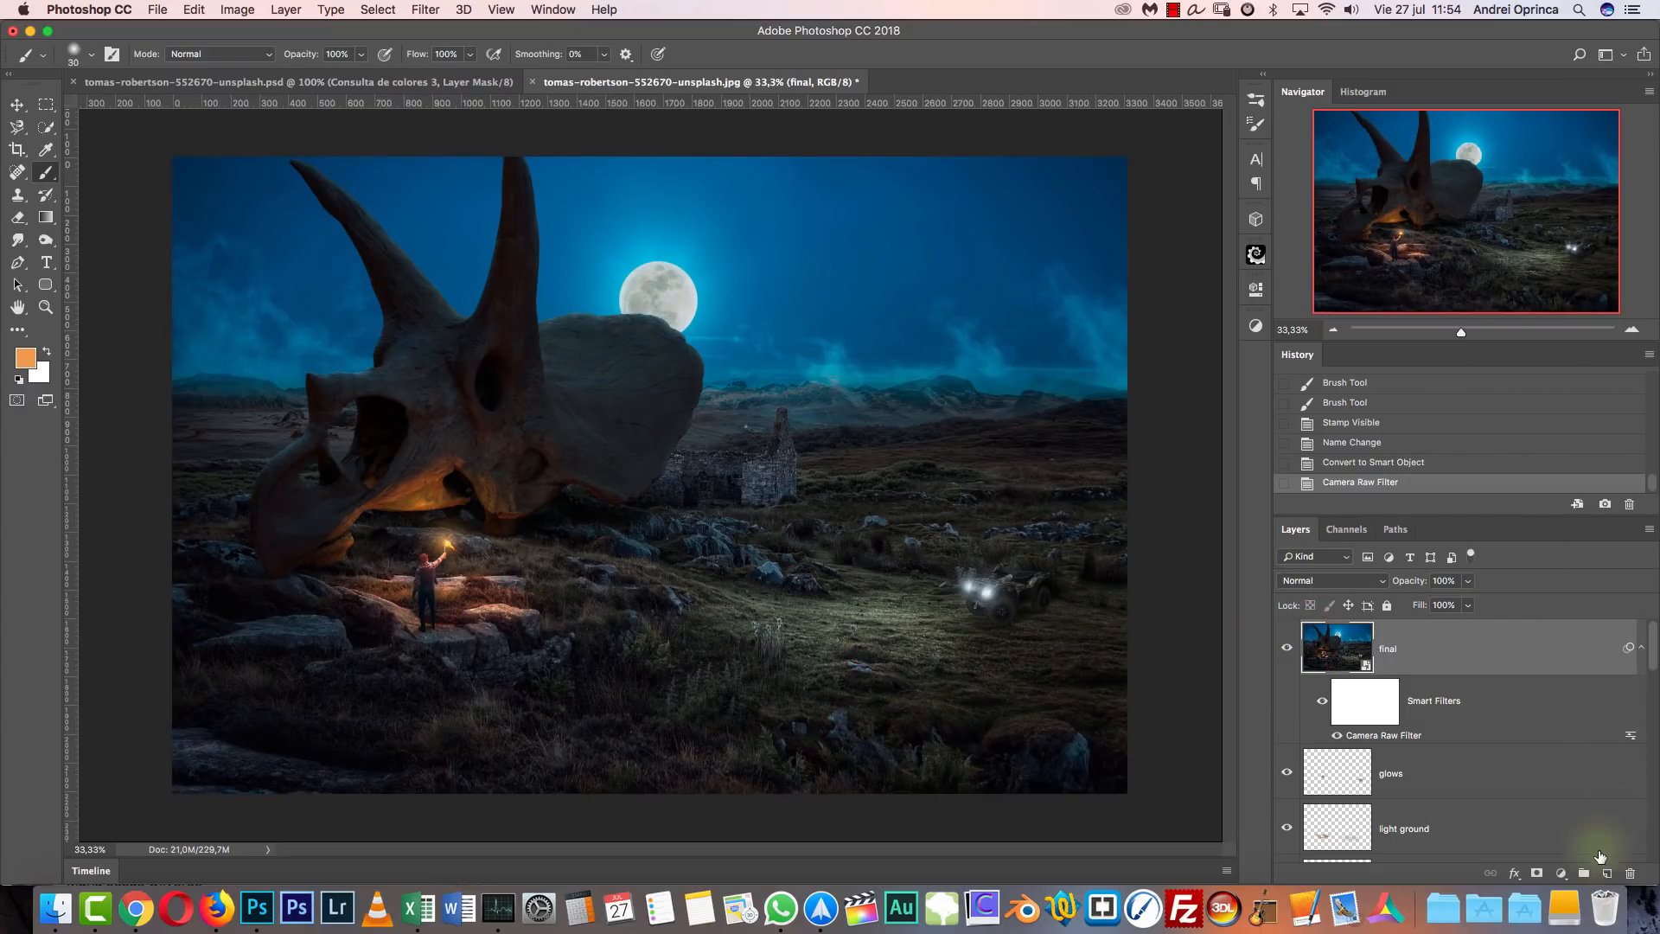
Add a Color Lookup adjustment above the final layer using PSDBox-PA27.cube and set its opacity to 50%.
click(1560, 875)
click(1564, 766)
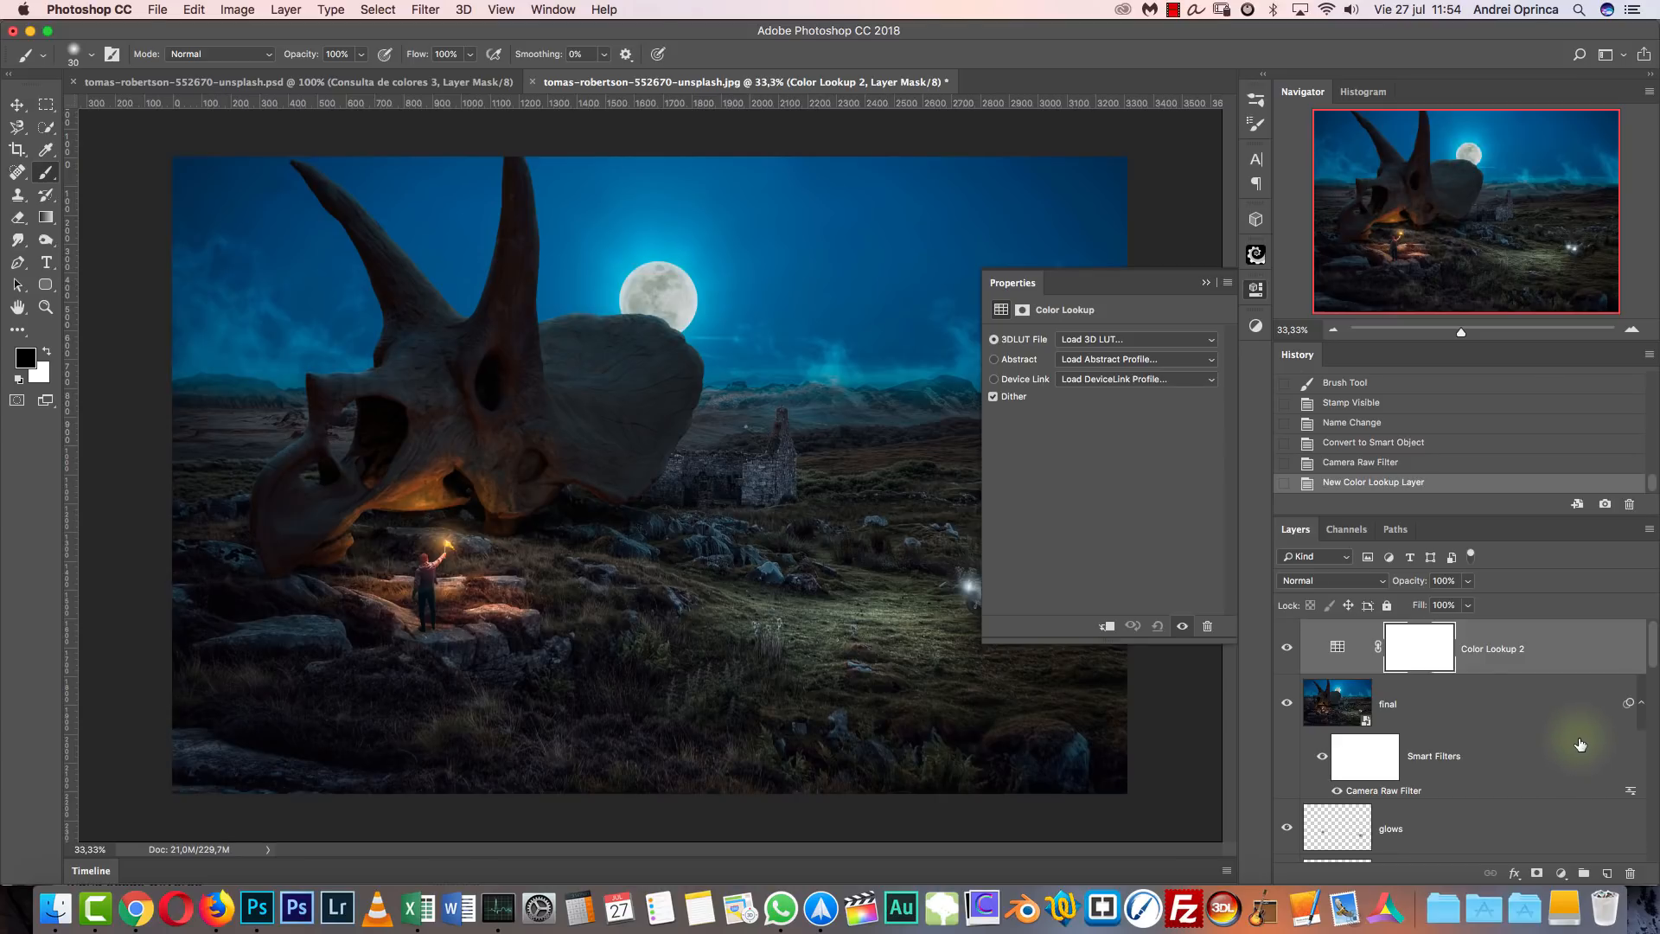
click(1182, 344)
scroll(1192, 857, down, 10)
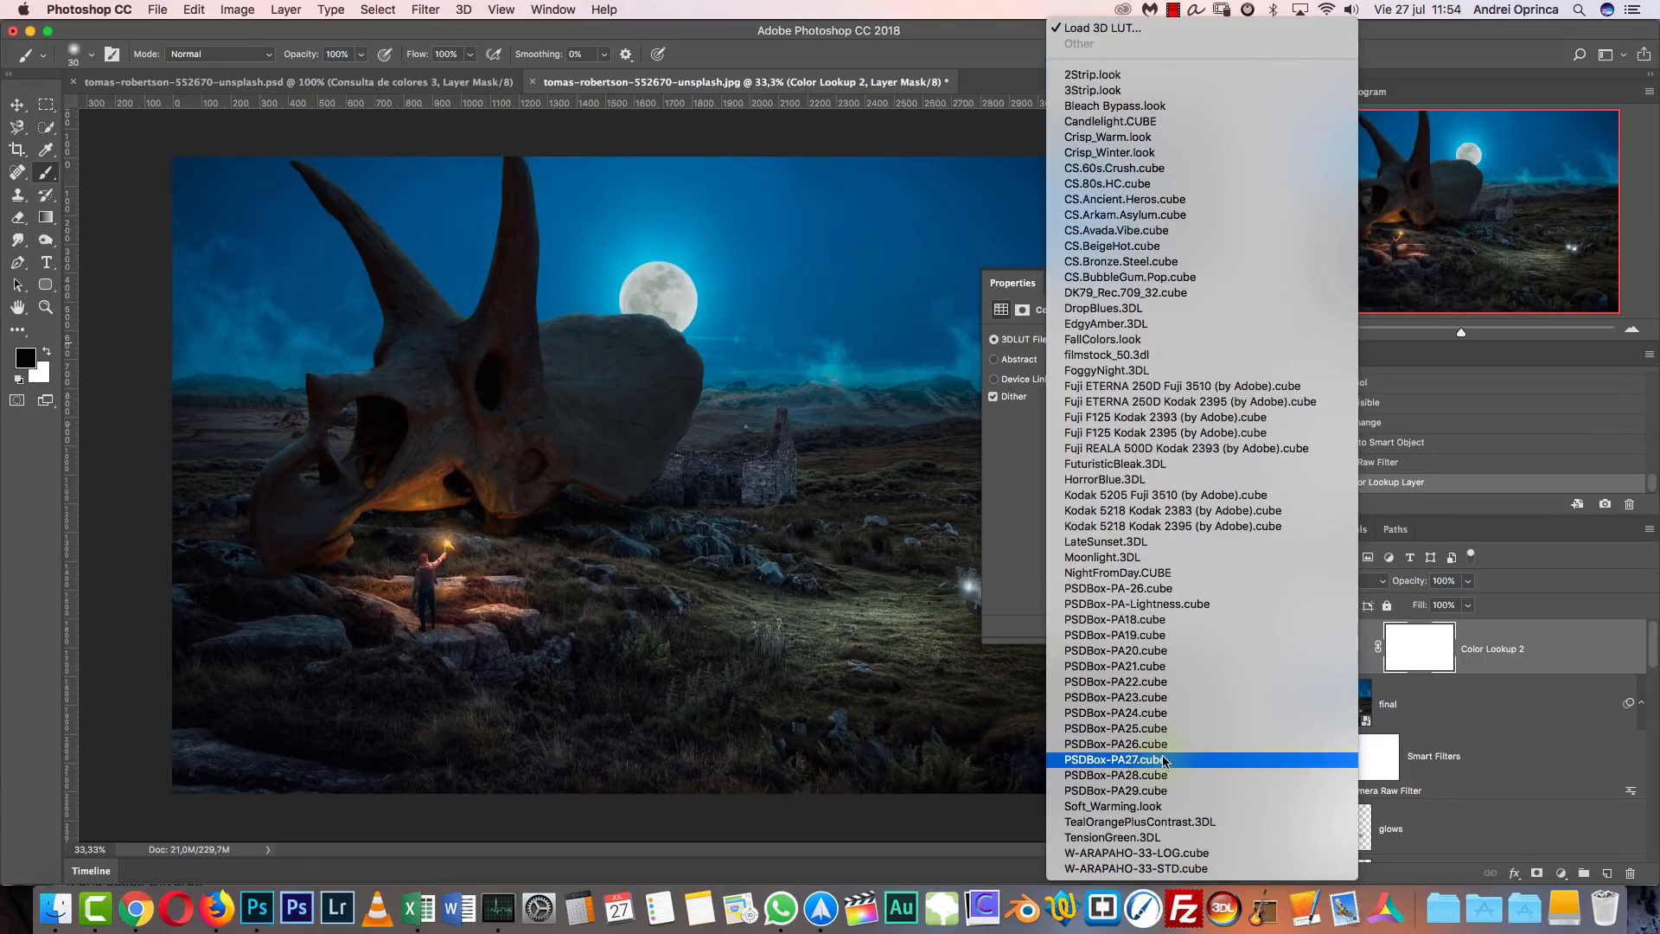
click(1163, 760)
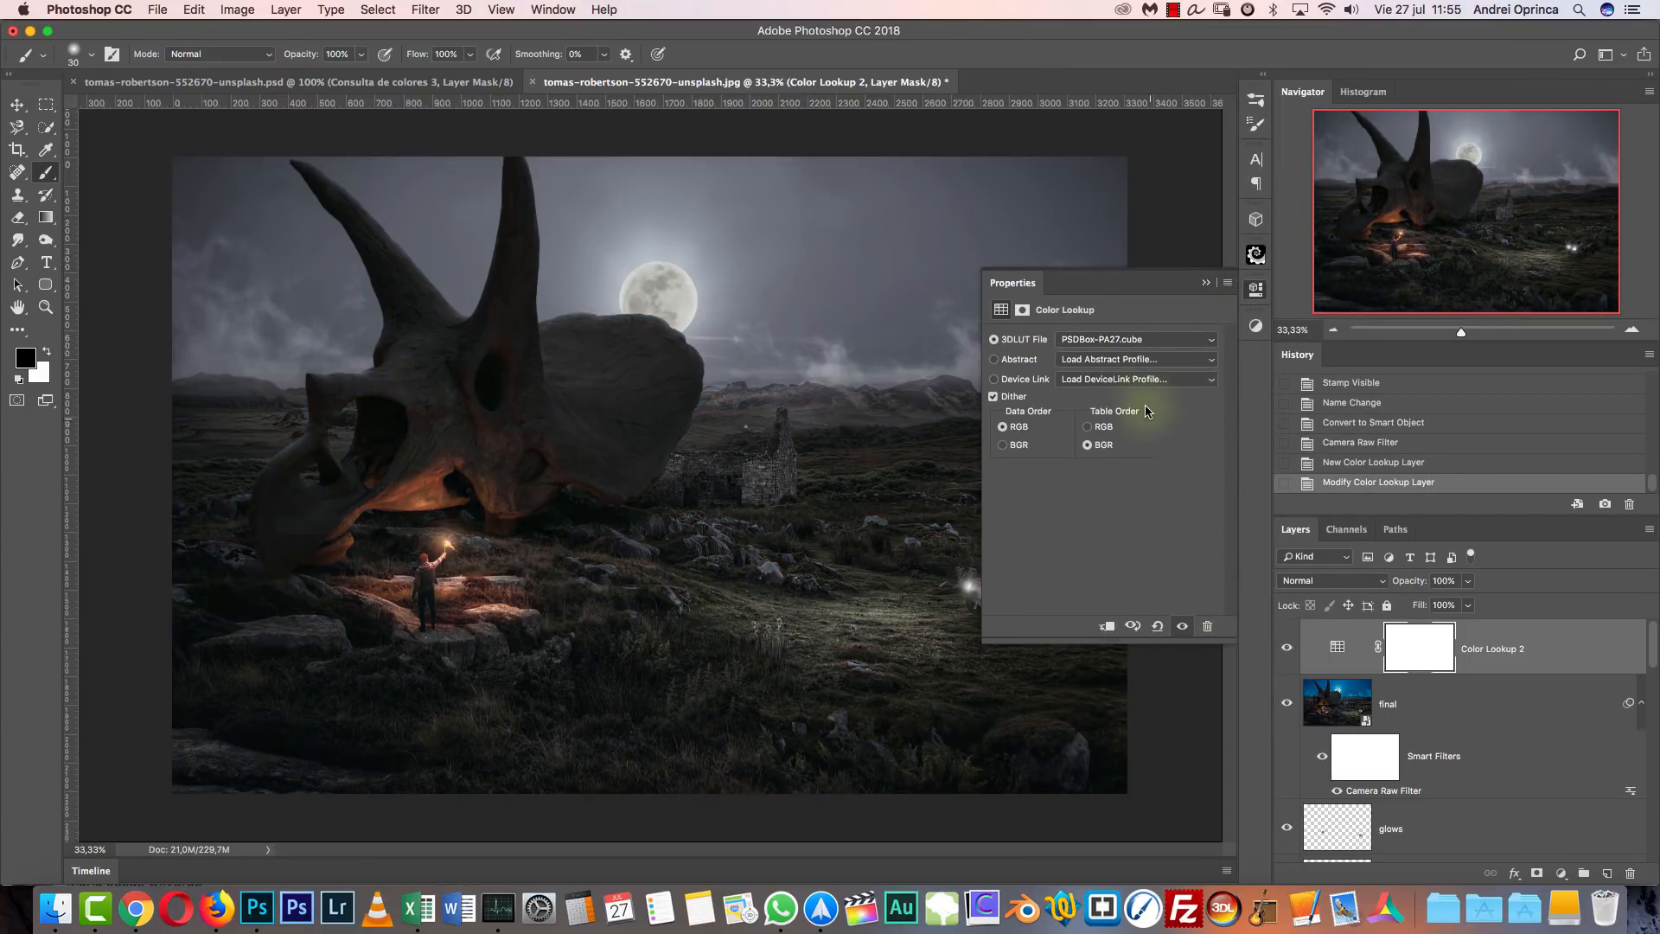
click(1456, 587)
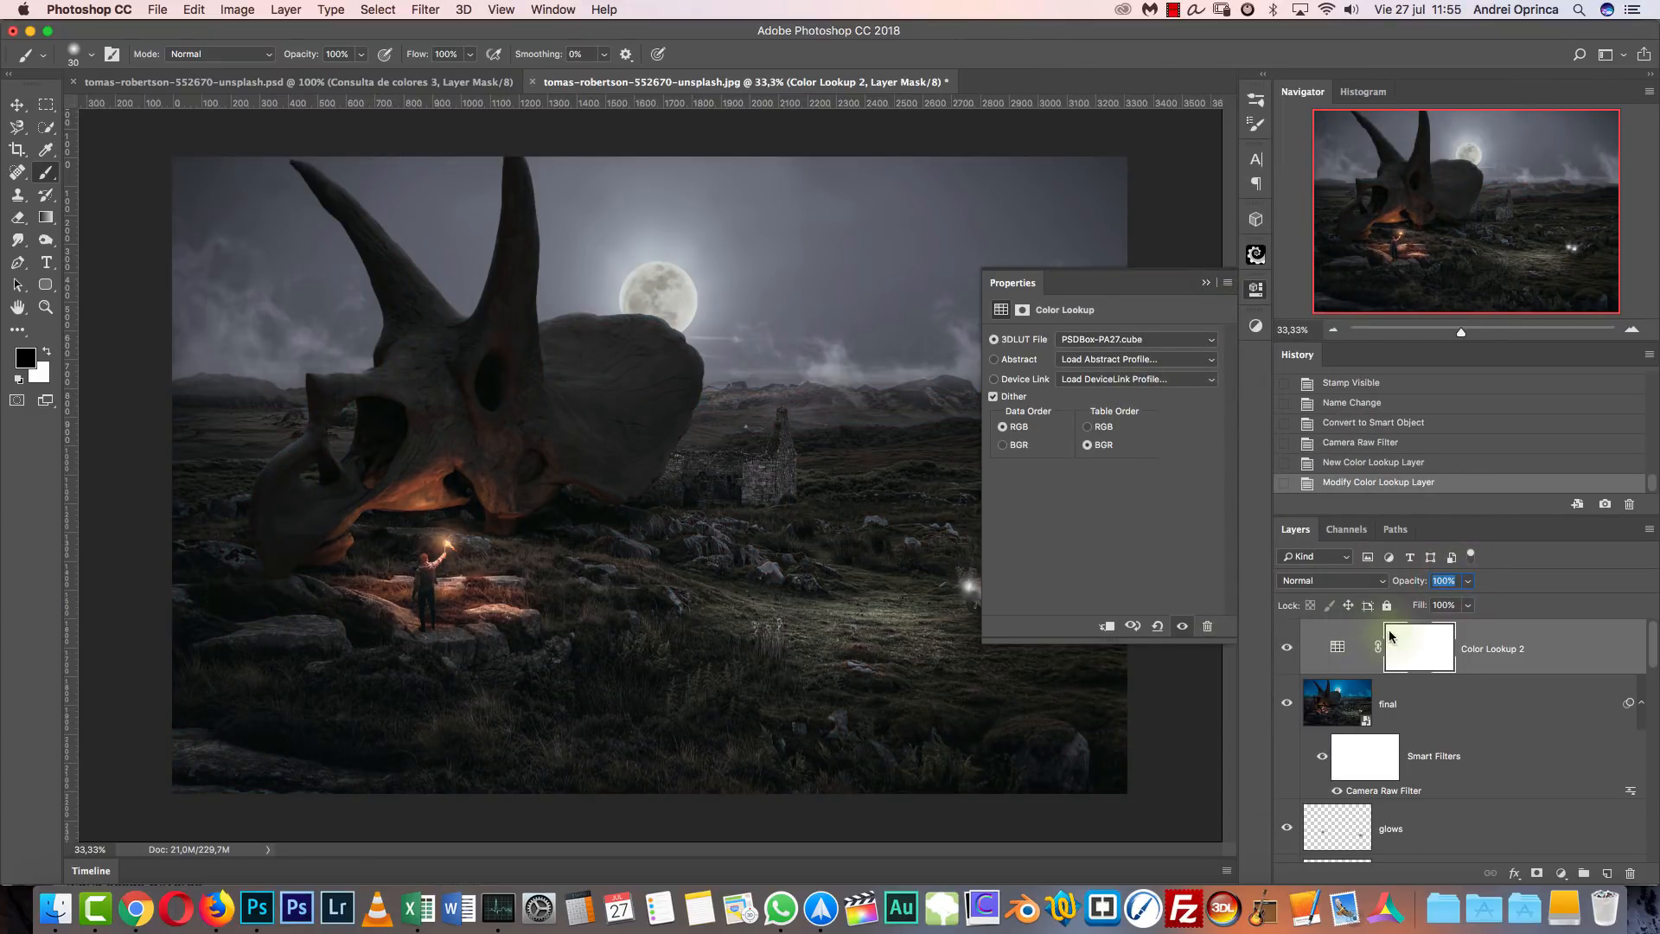
text(50)
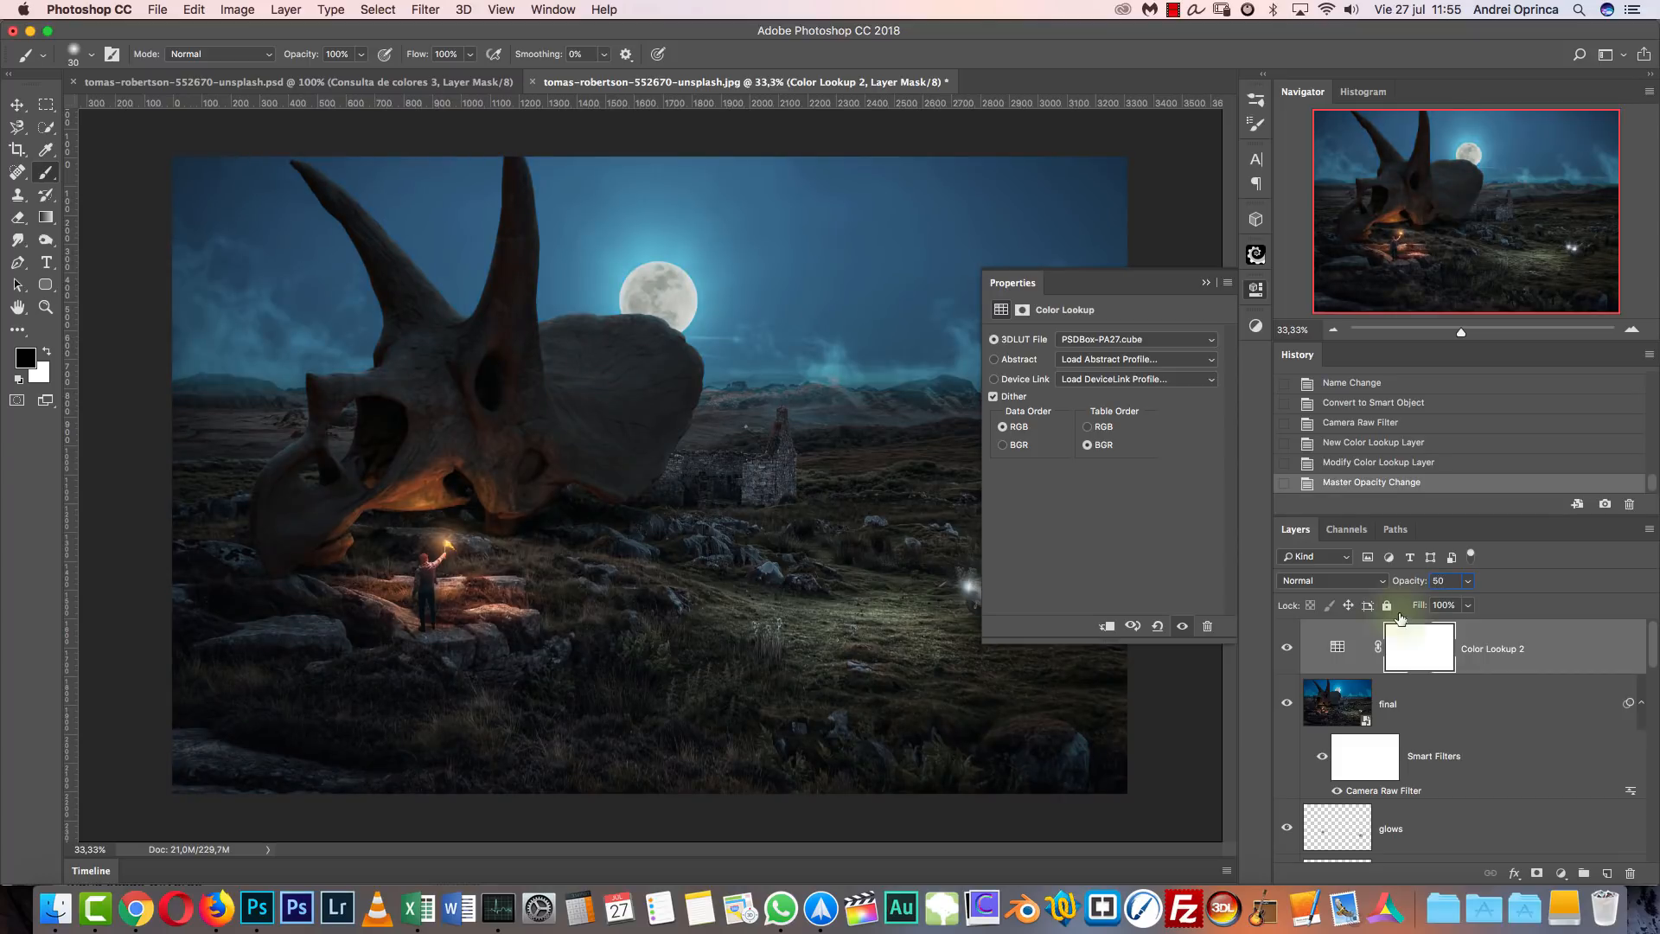
click(1207, 280)
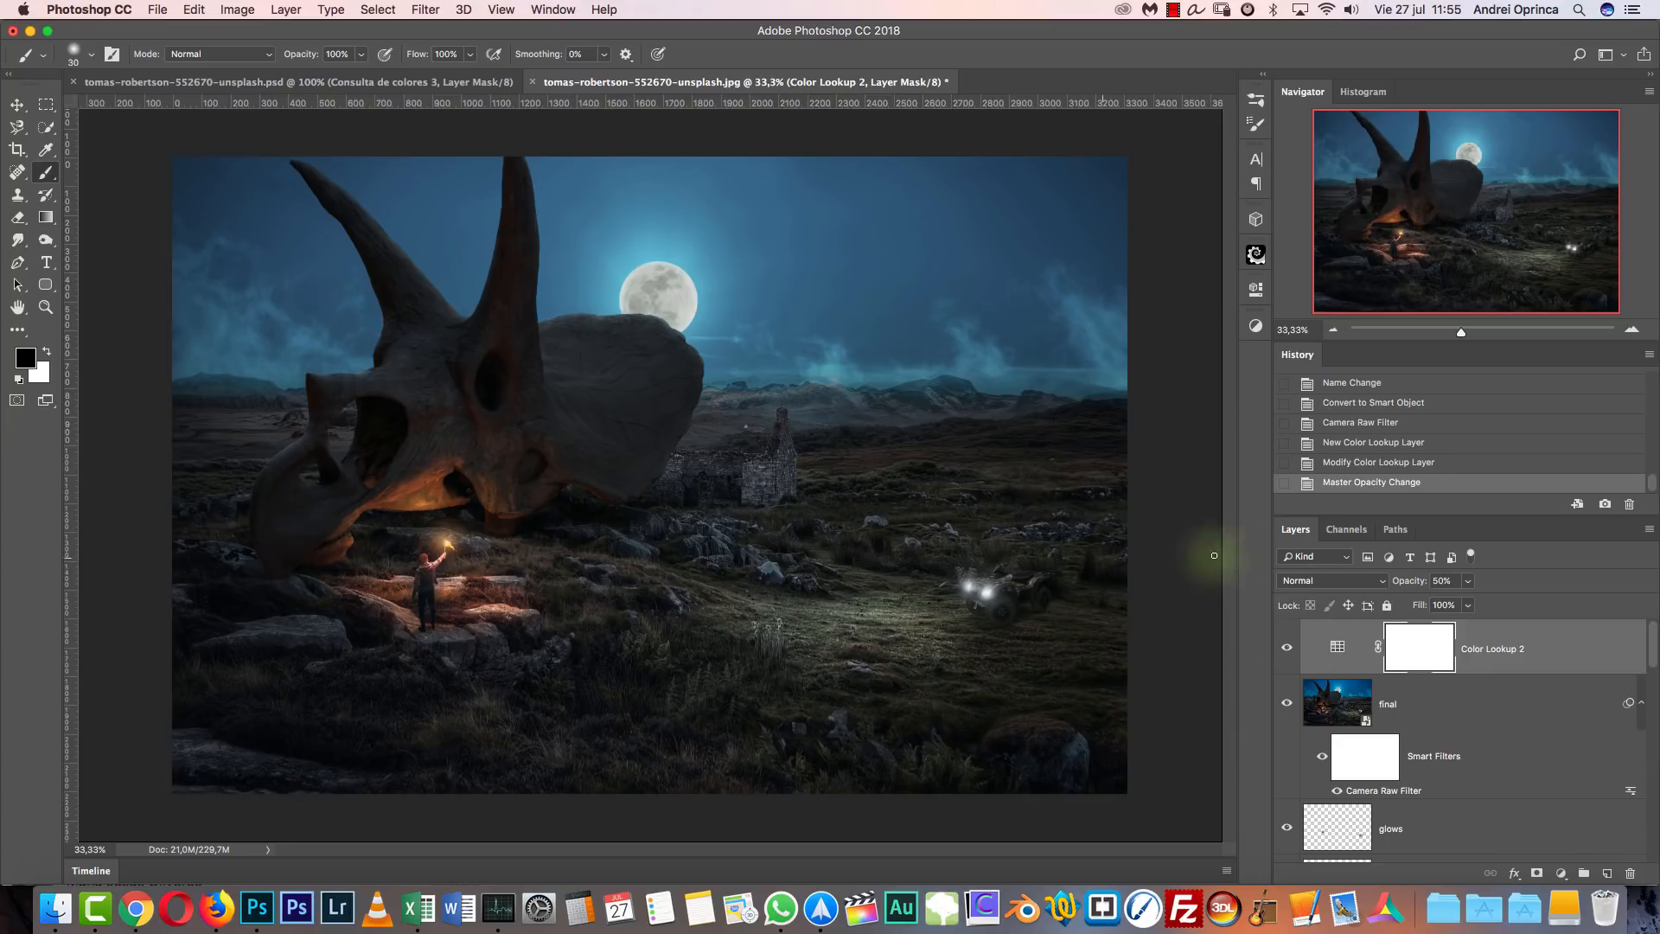
double_click(1349, 641)
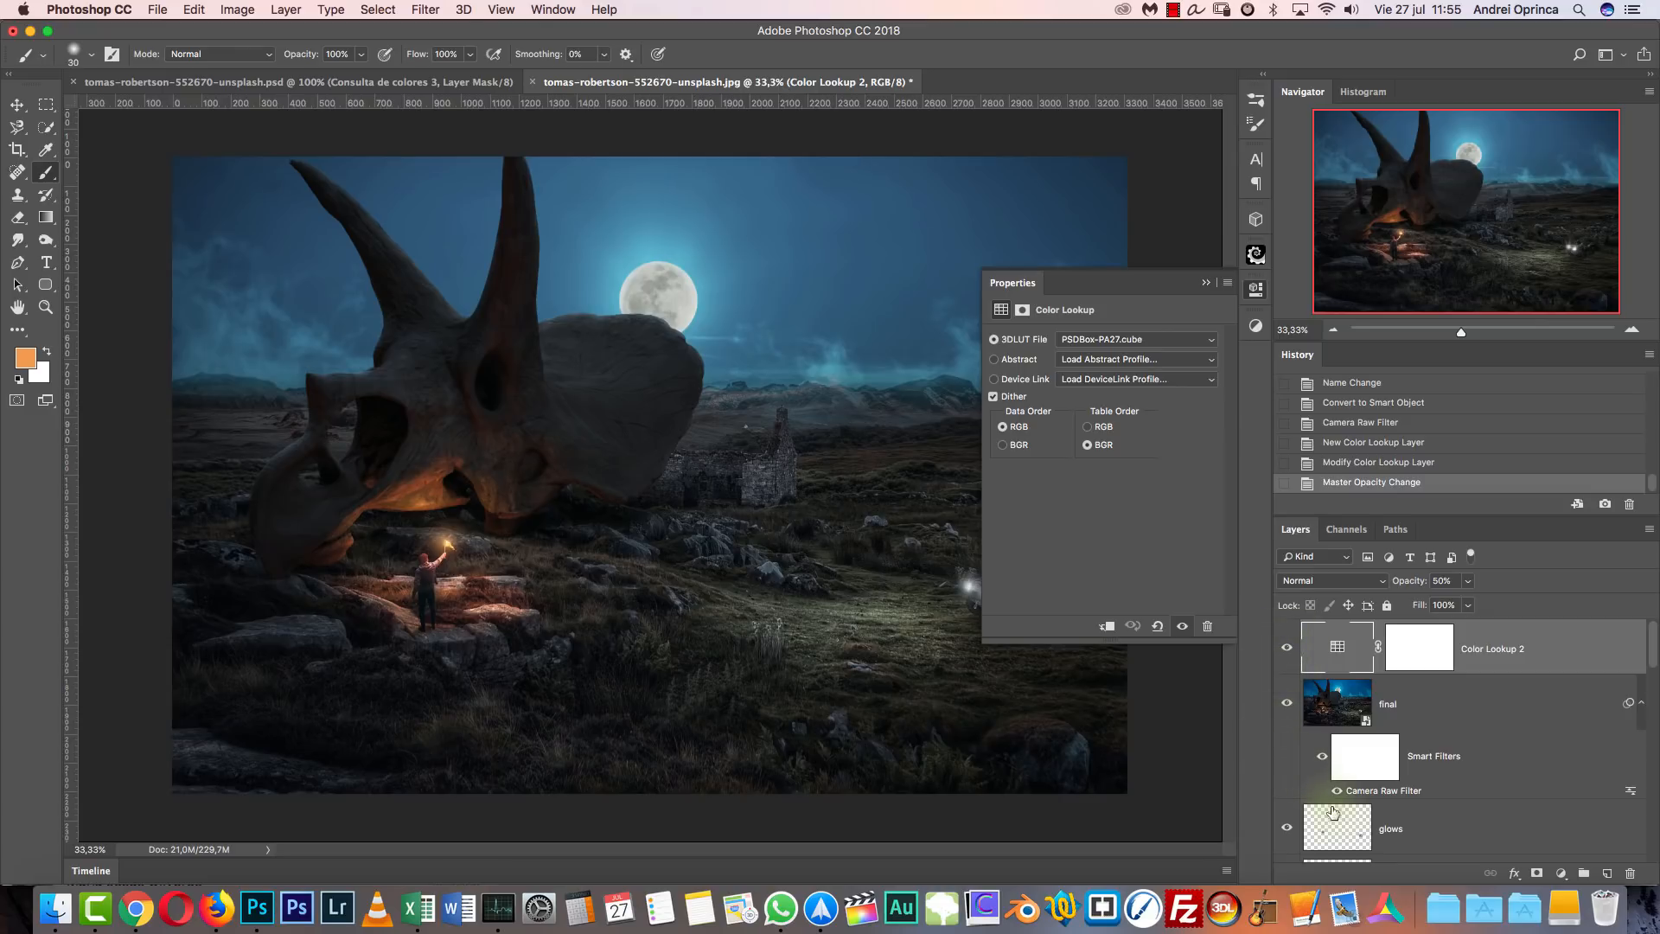
click(1537, 873)
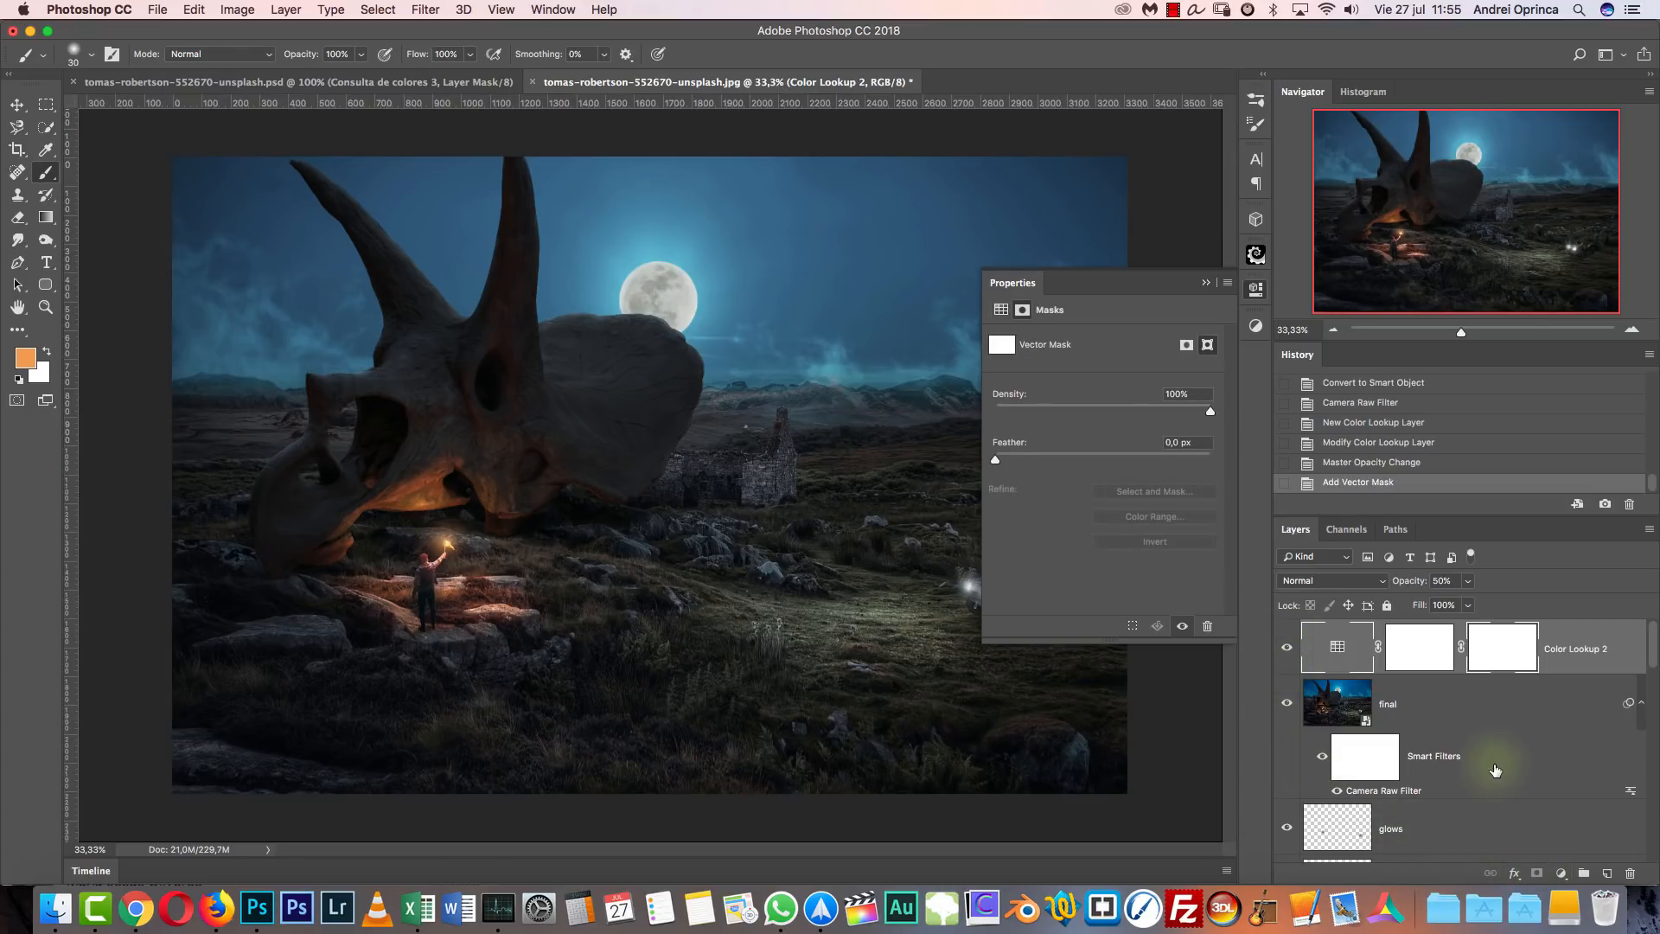
key(super+z)
Add a second Color Lookup adjustment with the Crisp_Winter.look LUT and set its opacity to 16%.
click(1561, 873)
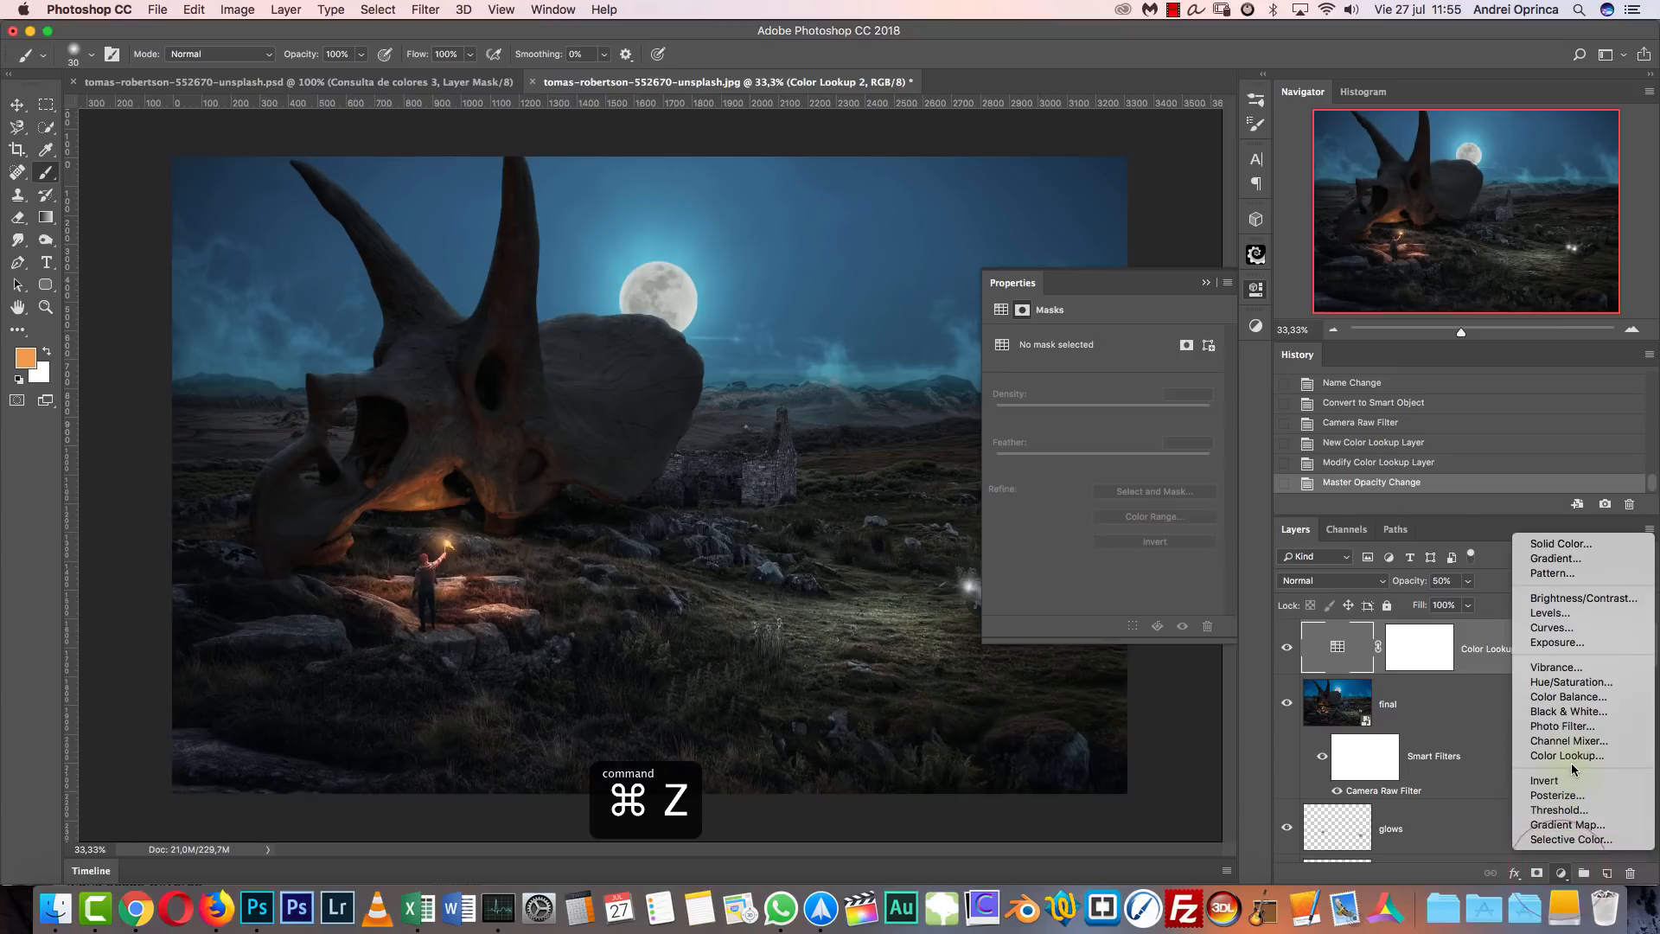
click(1559, 749)
click(1103, 339)
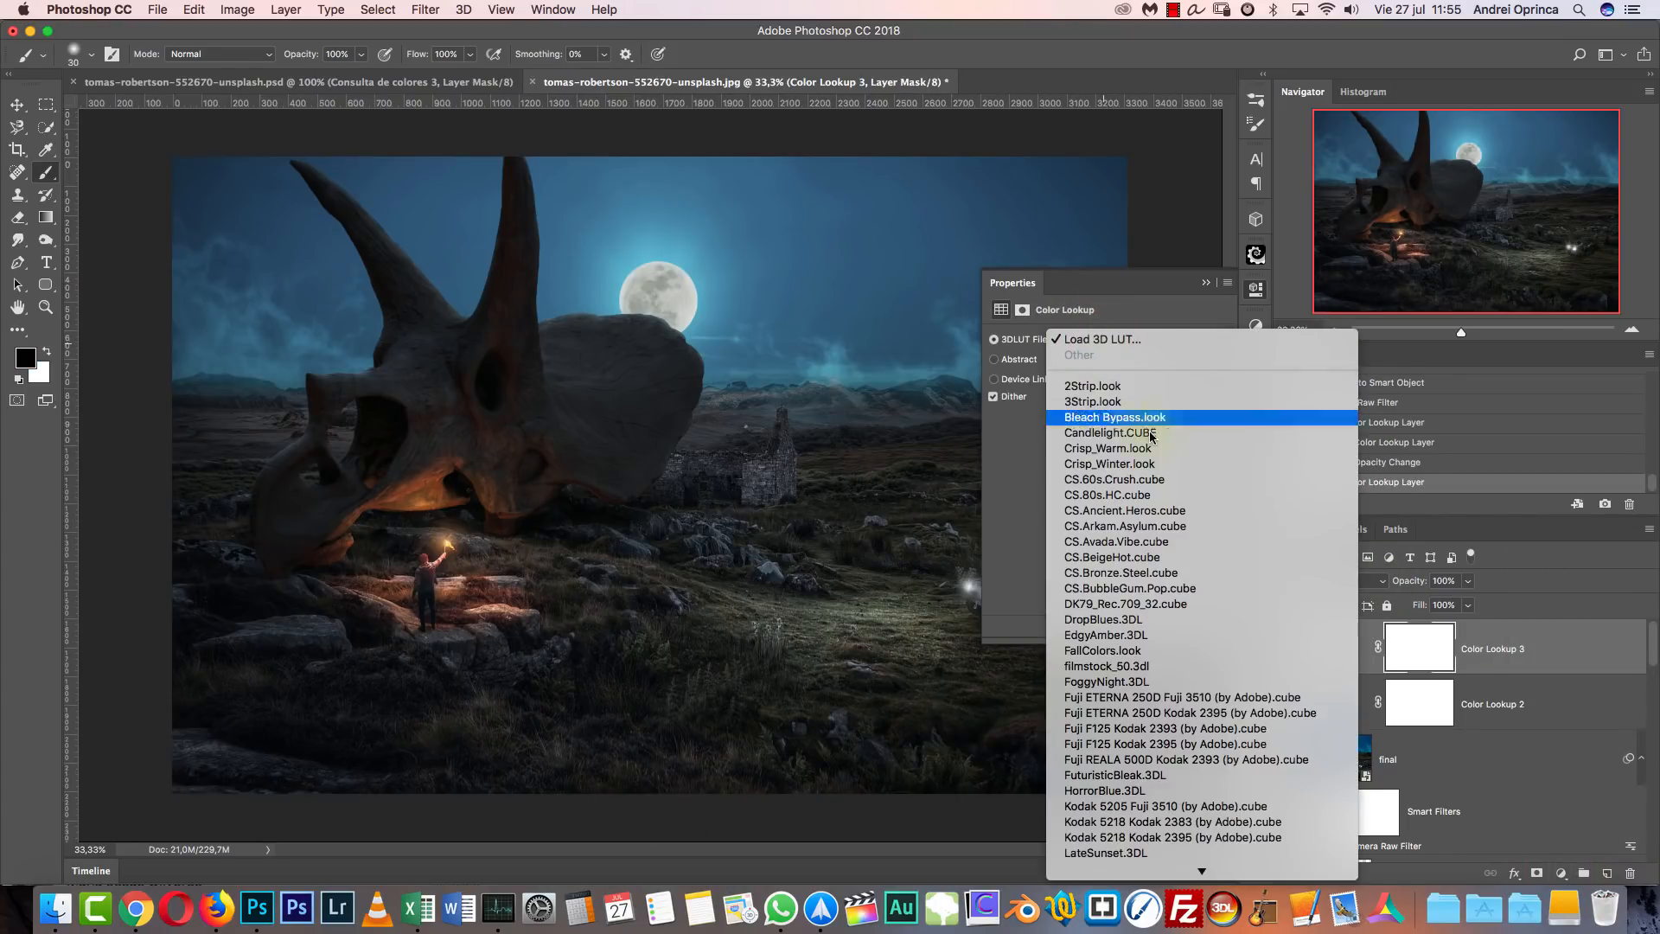
click(1127, 471)
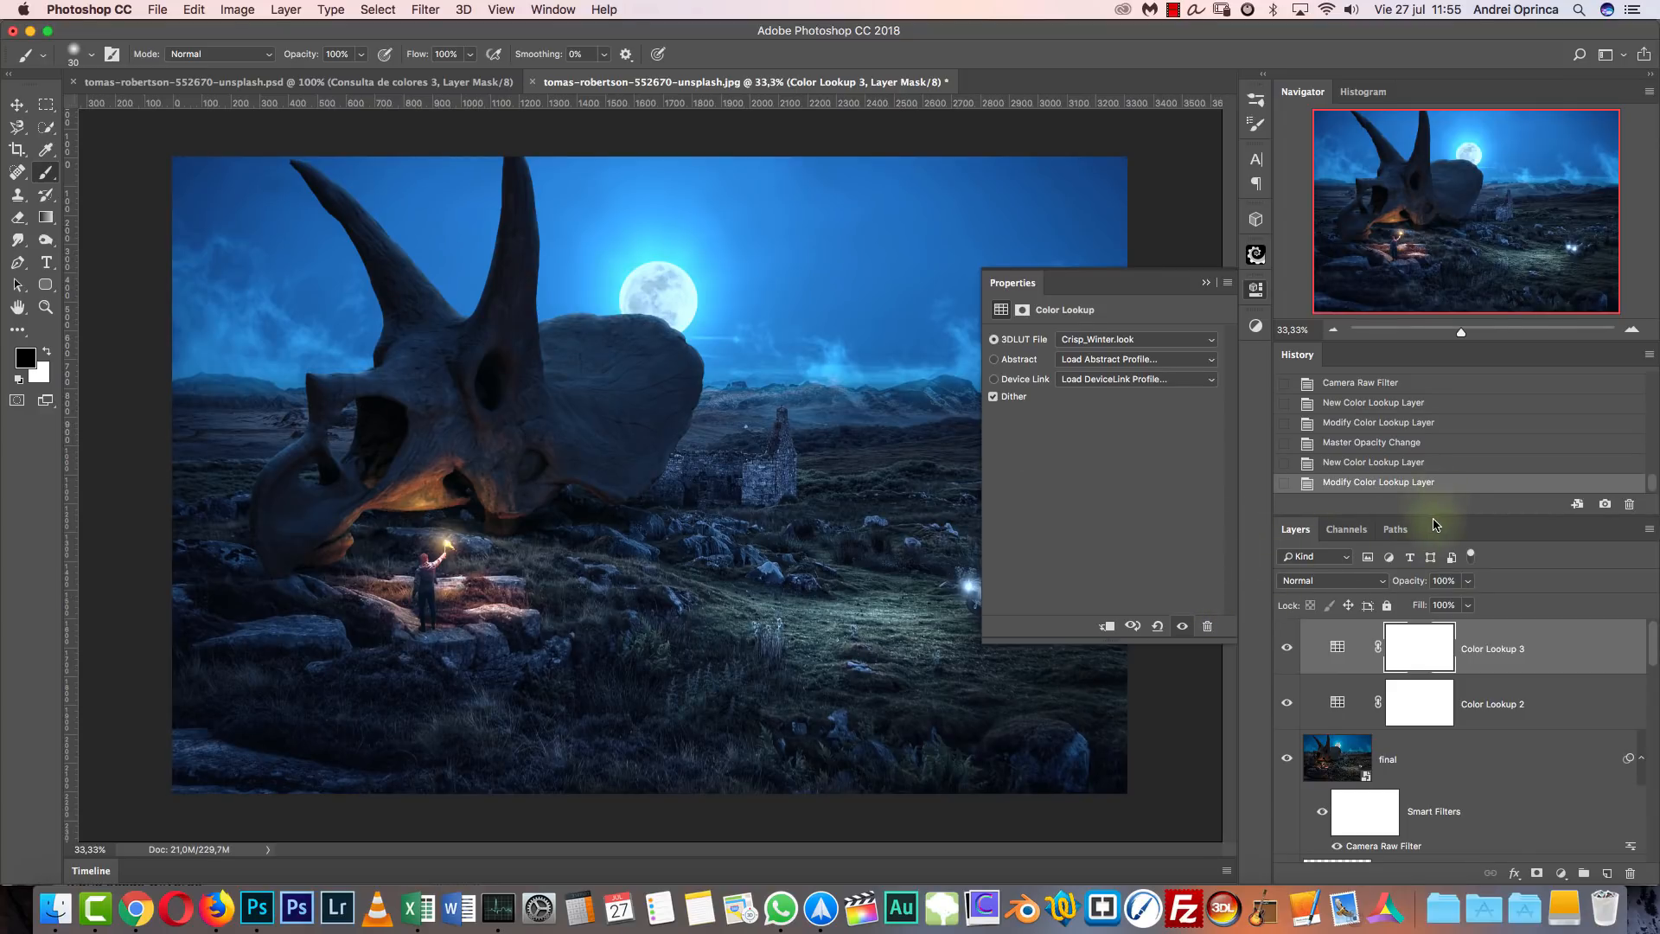
click(1449, 580)
text(16)
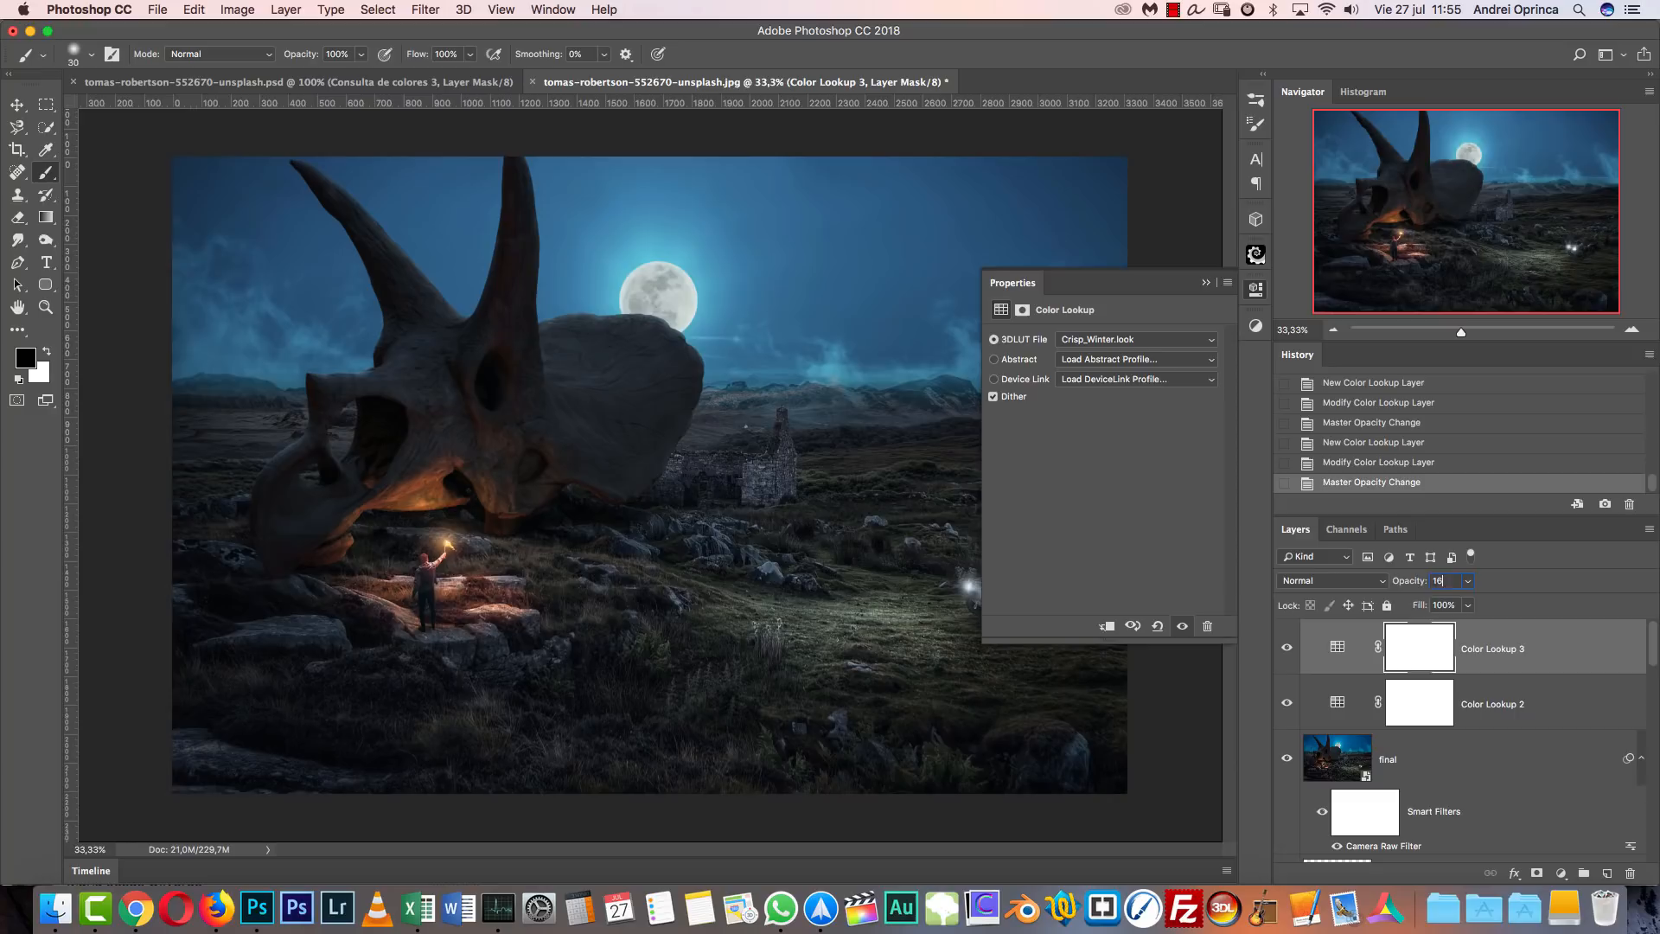
key(Return)
Add a third Color Lookup adjustment with the DK79_Rec.709_32.cube LUT and set its opacity to 25%.
click(1561, 873)
click(1569, 758)
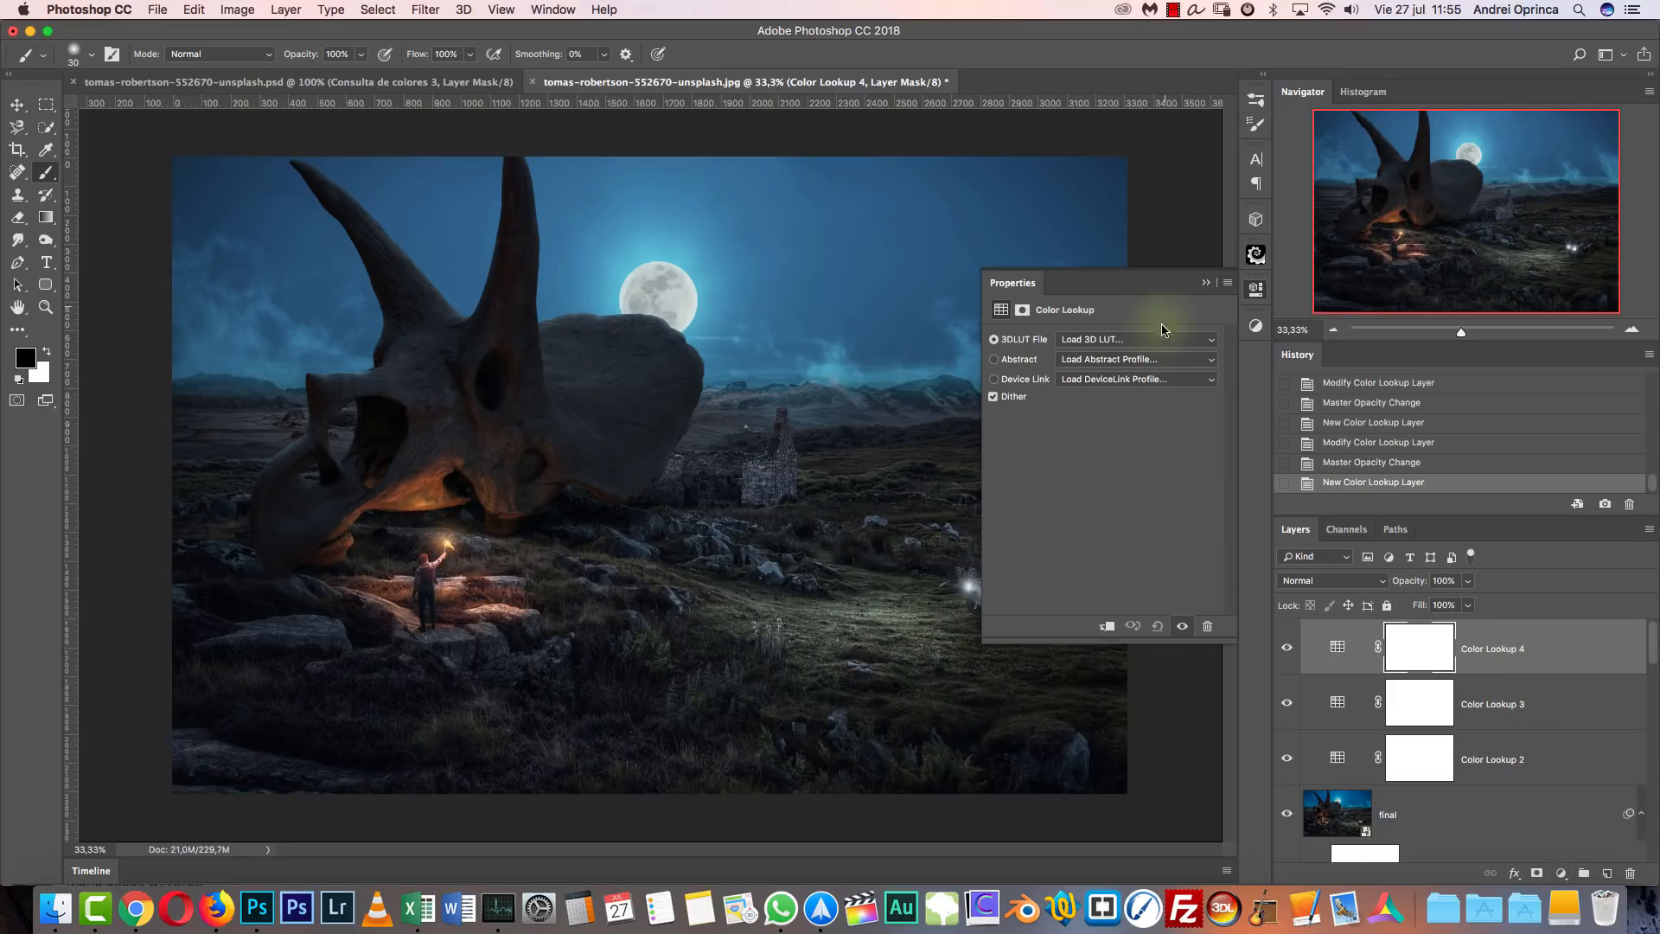
click(1124, 339)
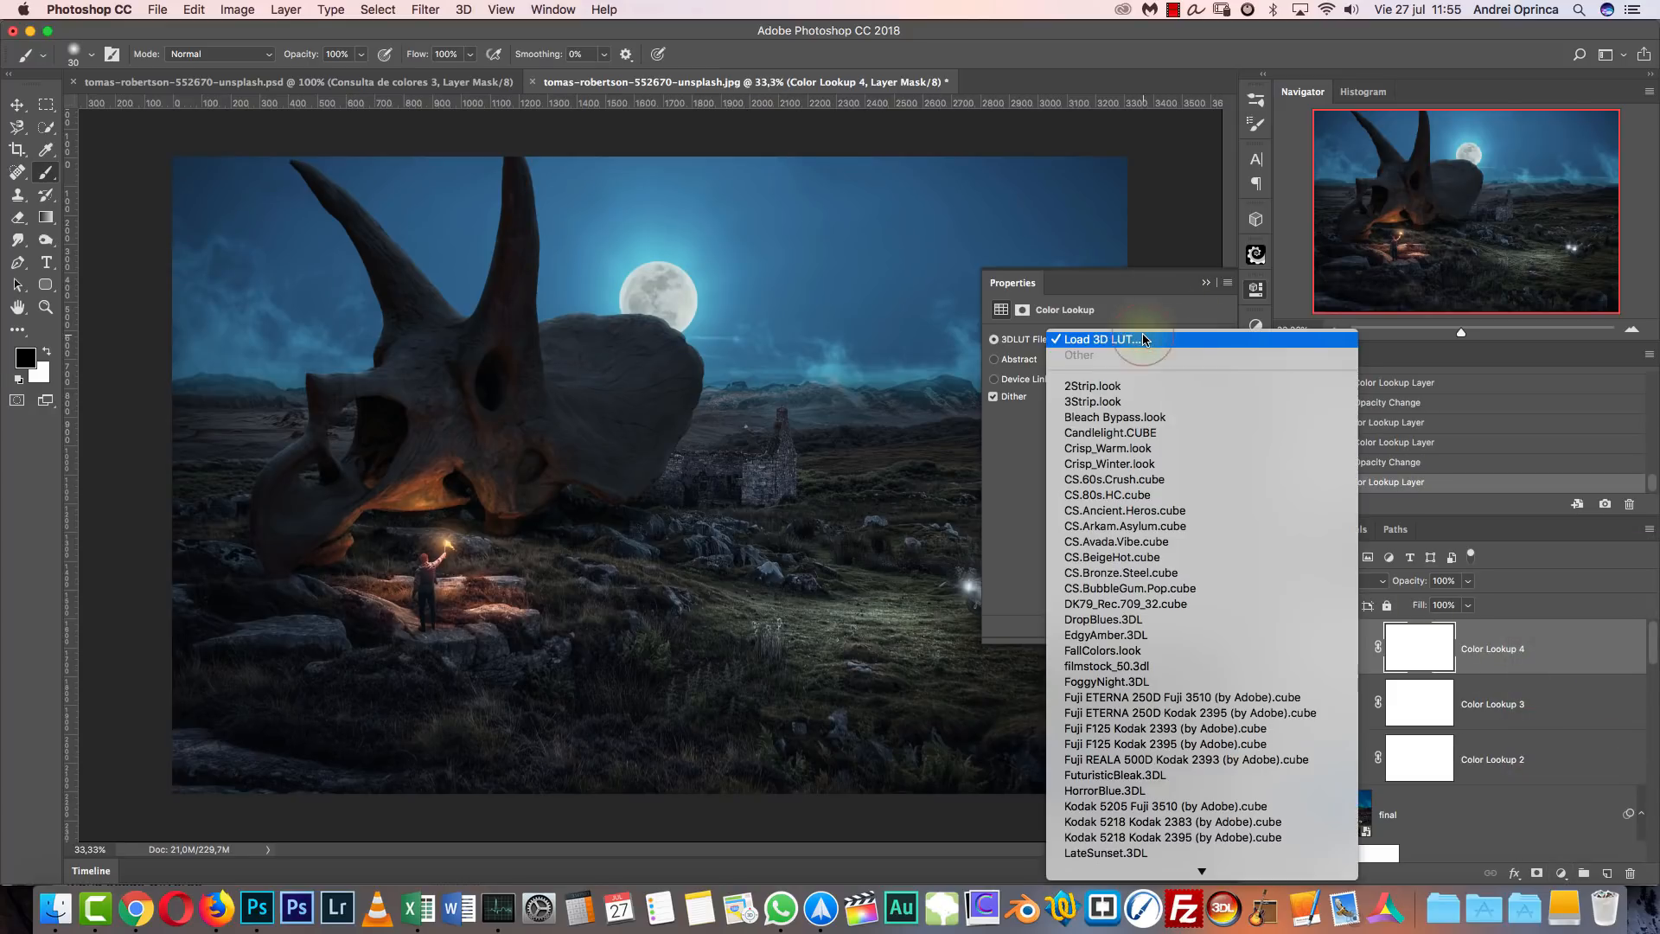
click(1124, 604)
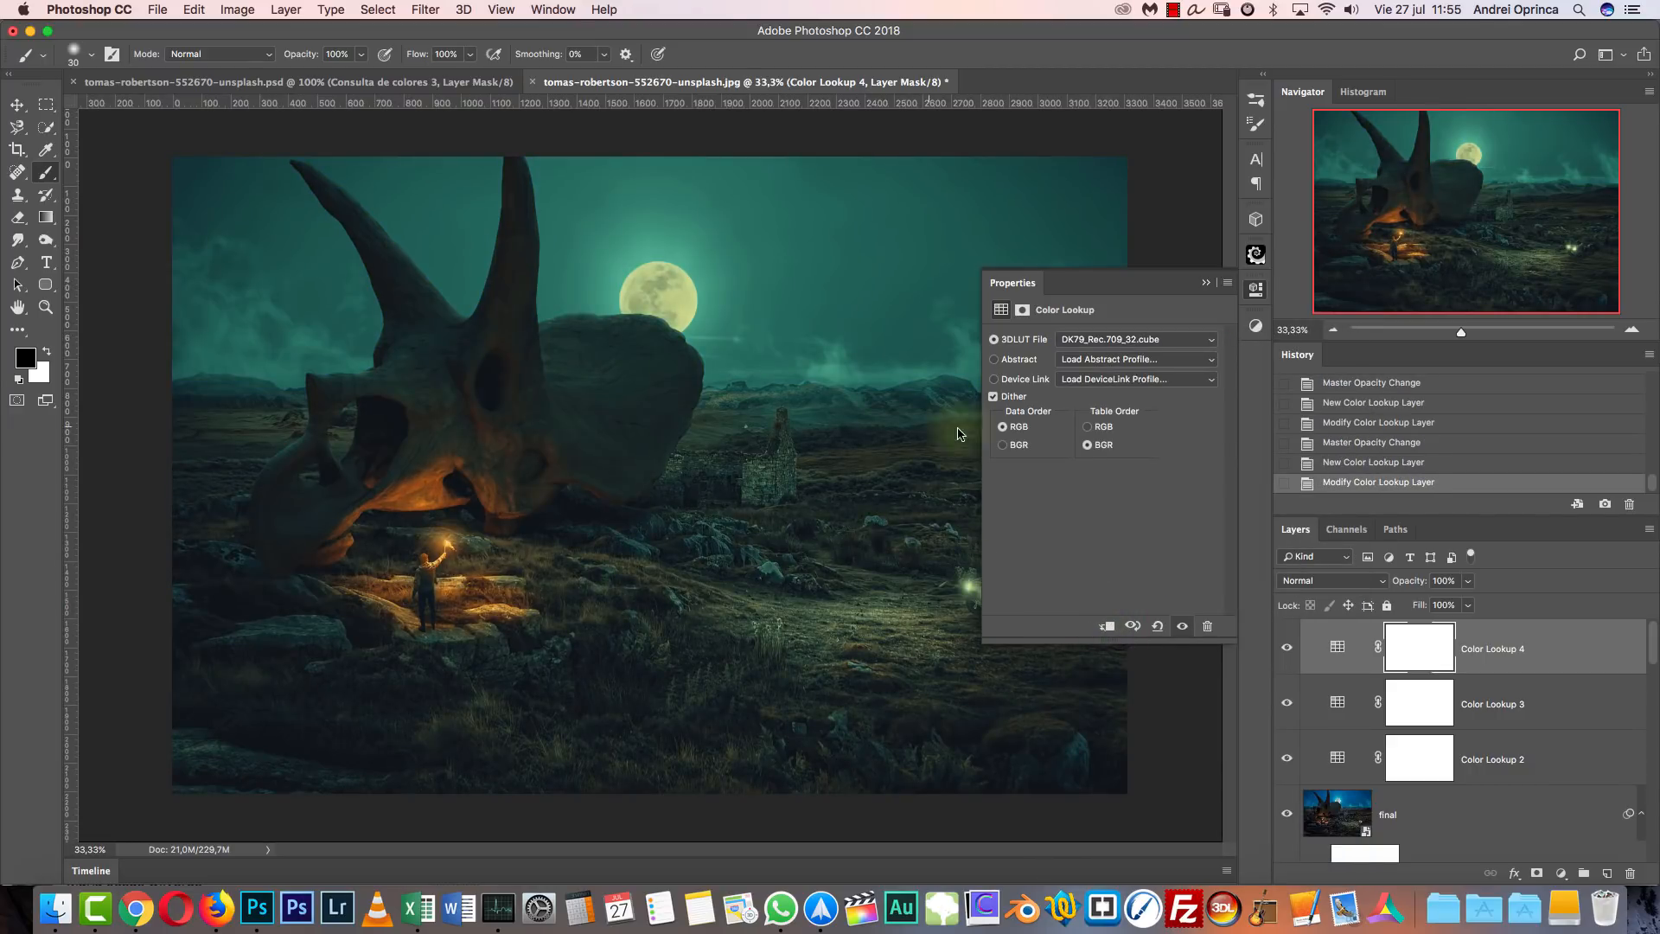
click(1211, 340)
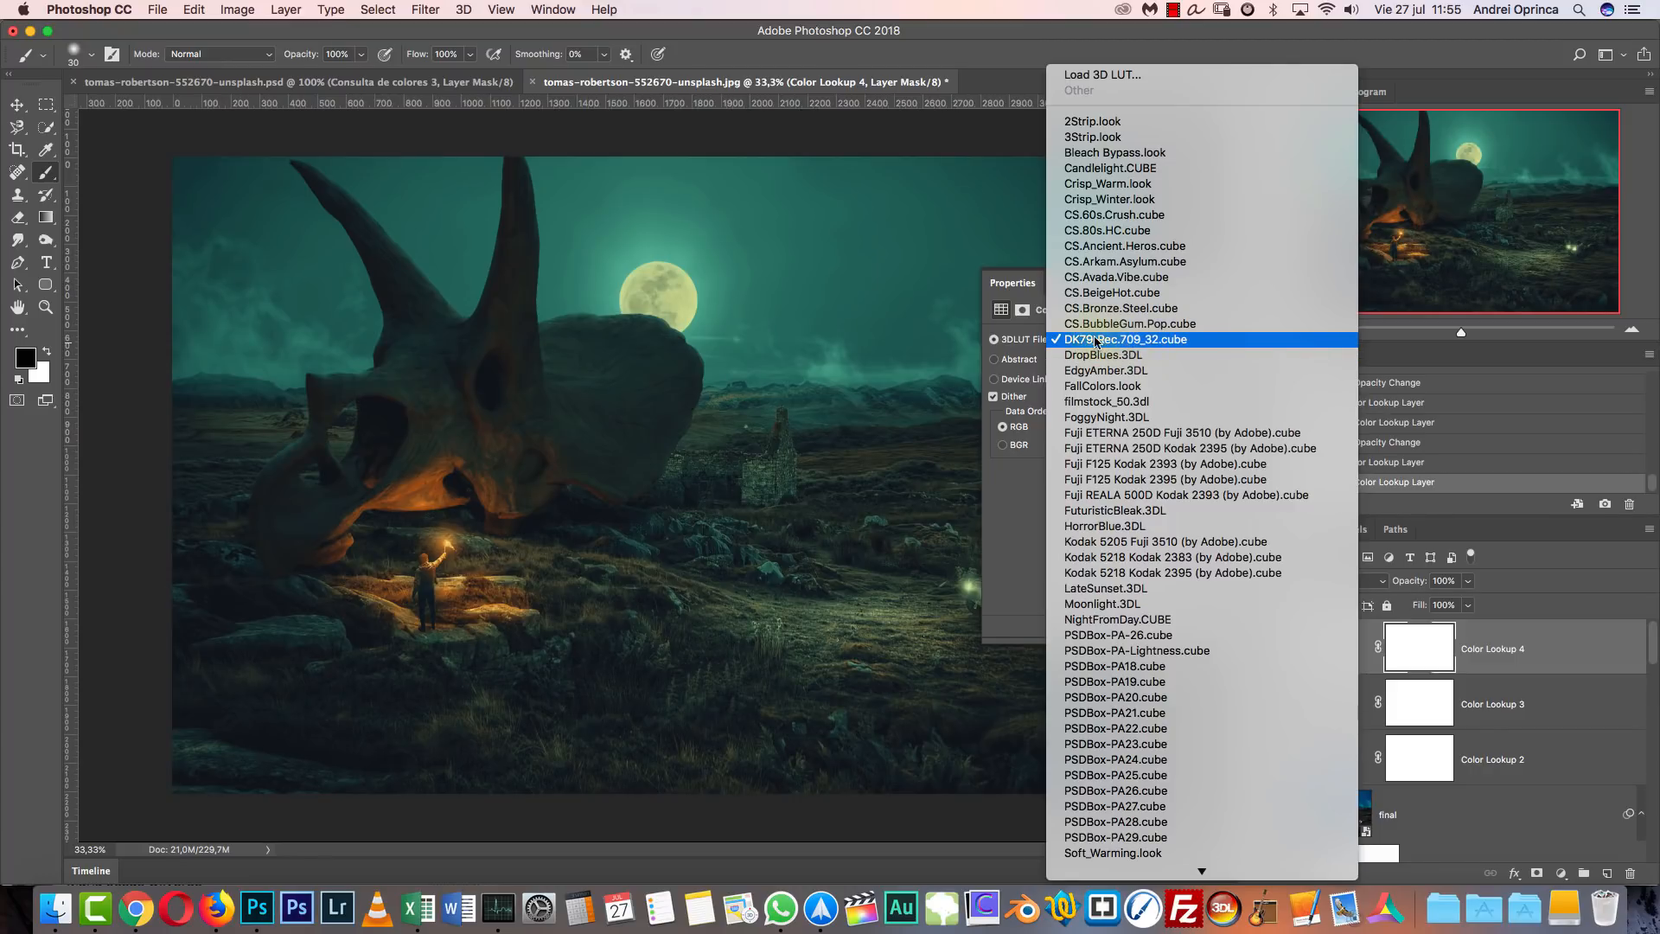
click(1136, 342)
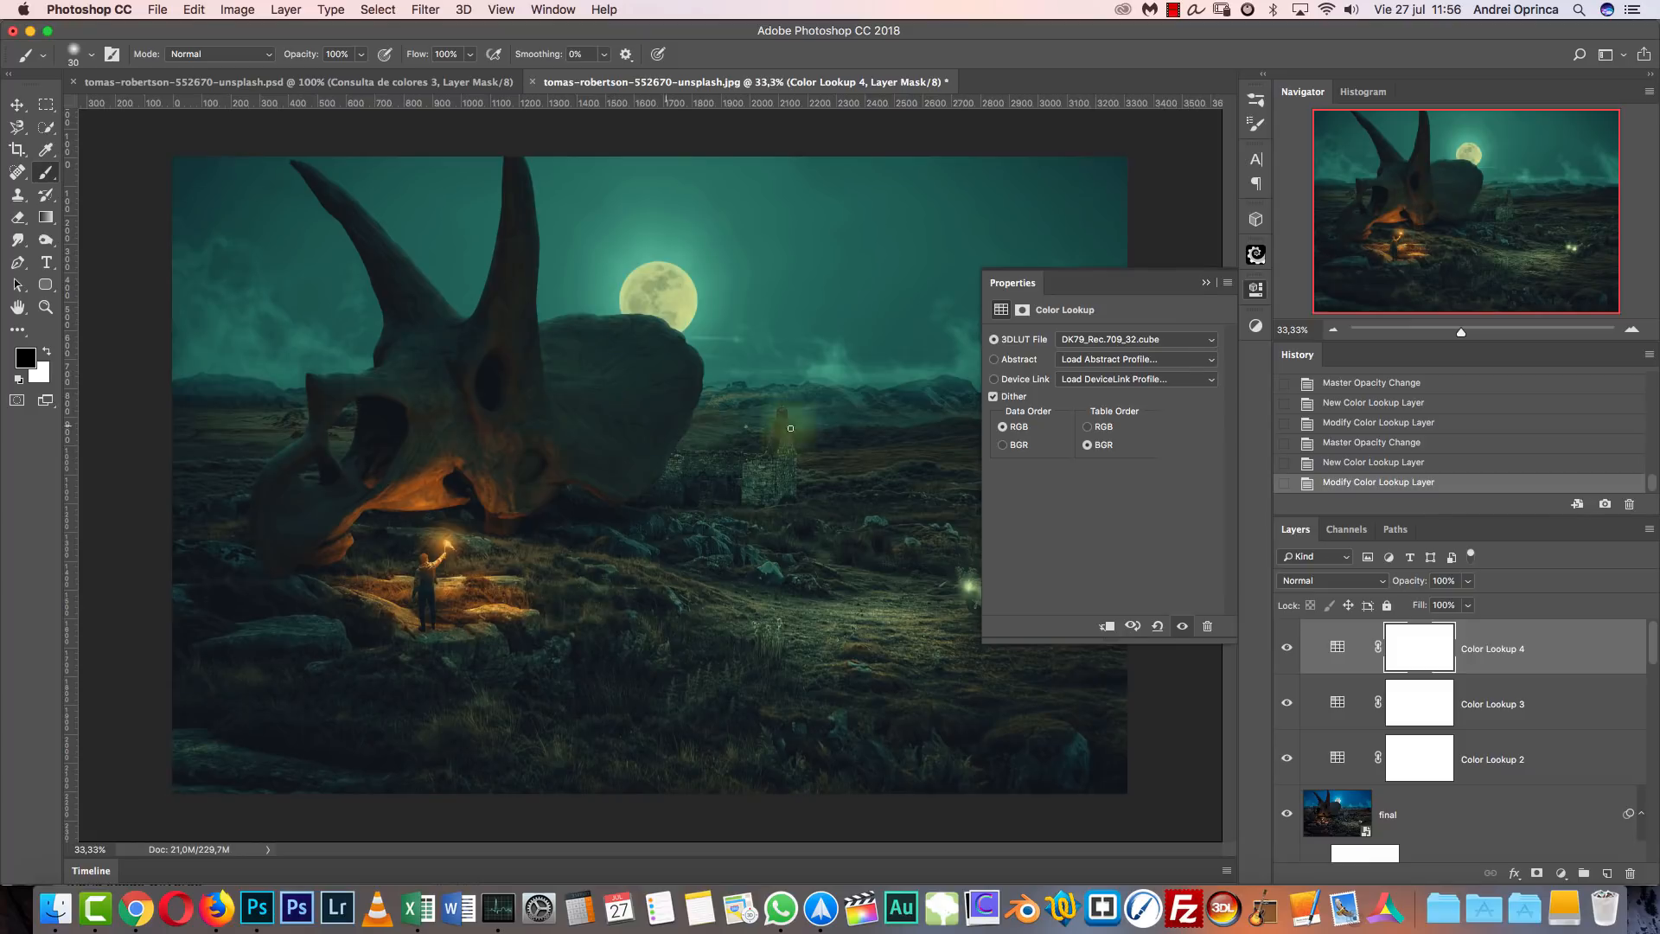
click(1207, 283)
click(1453, 582)
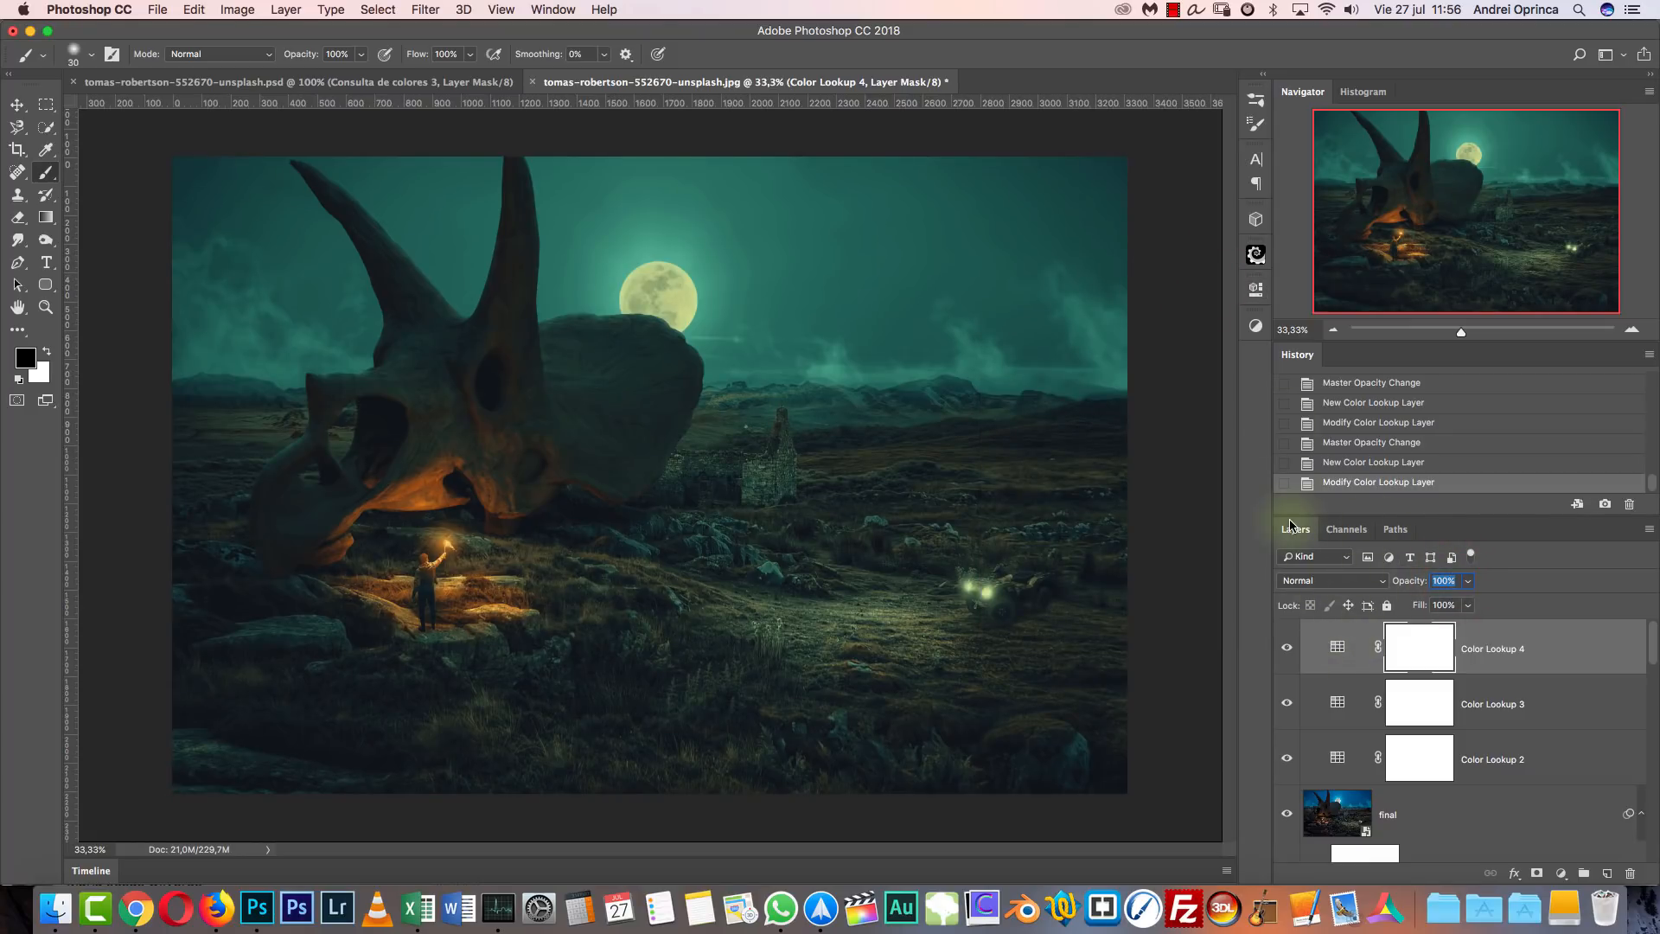
text(20)
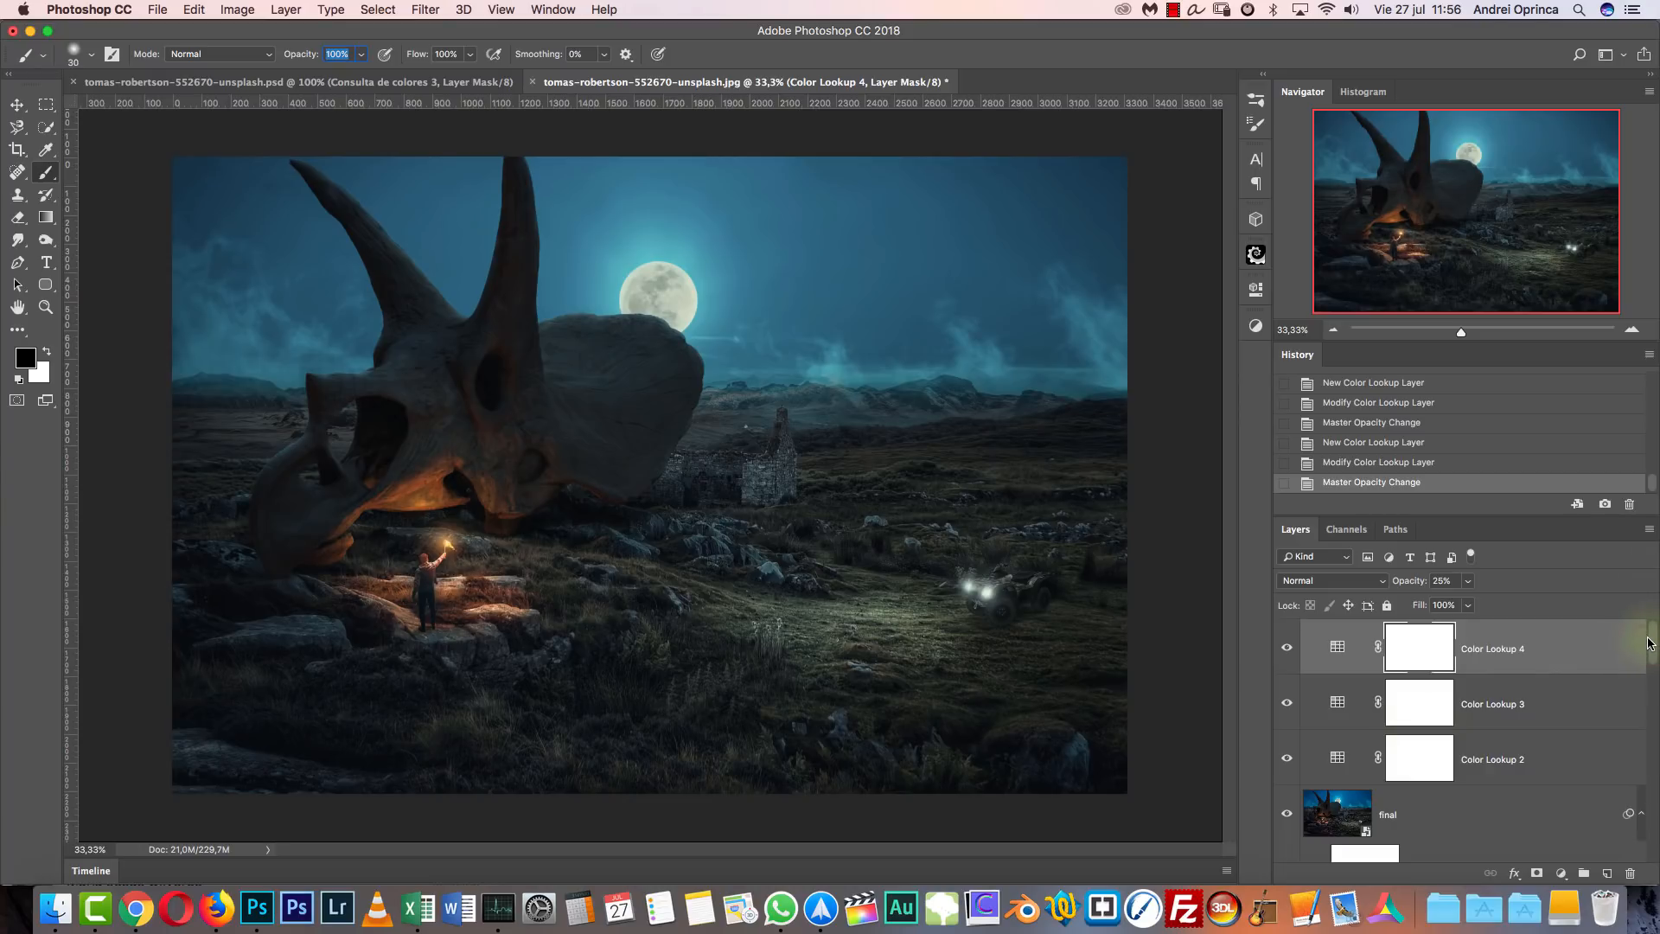
Group the final layer with the three Color Lookup layers and compare the image with the group hidden and shown.
scroll(1648, 644, down, 3)
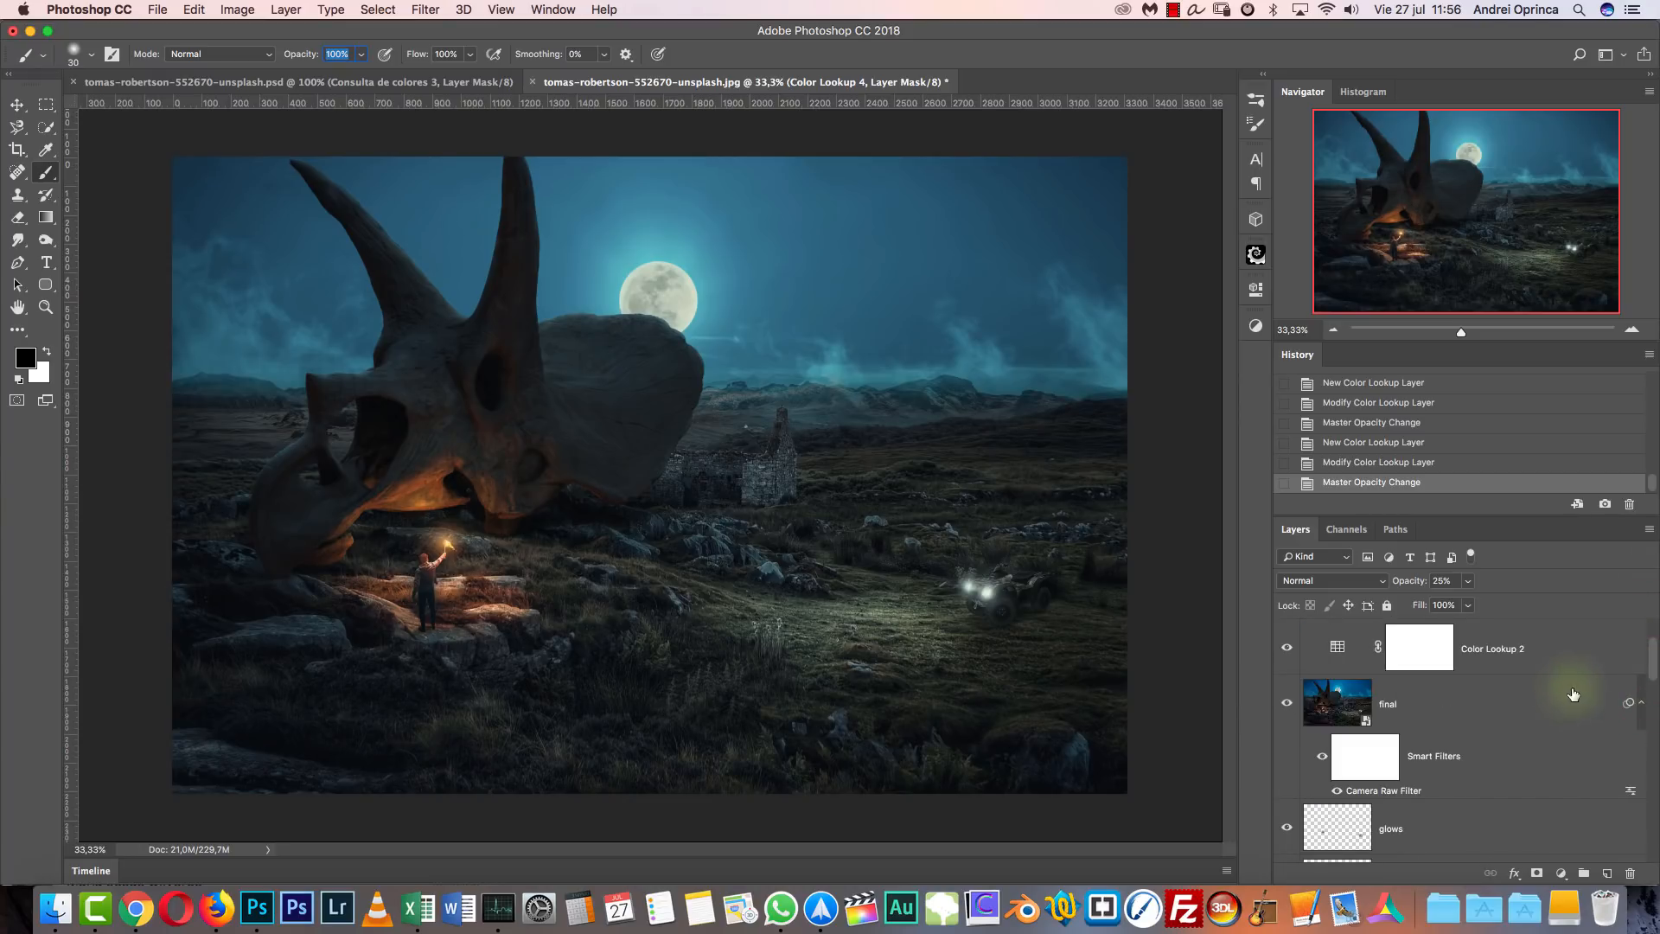
shift+click(1562, 707)
key(super+g)
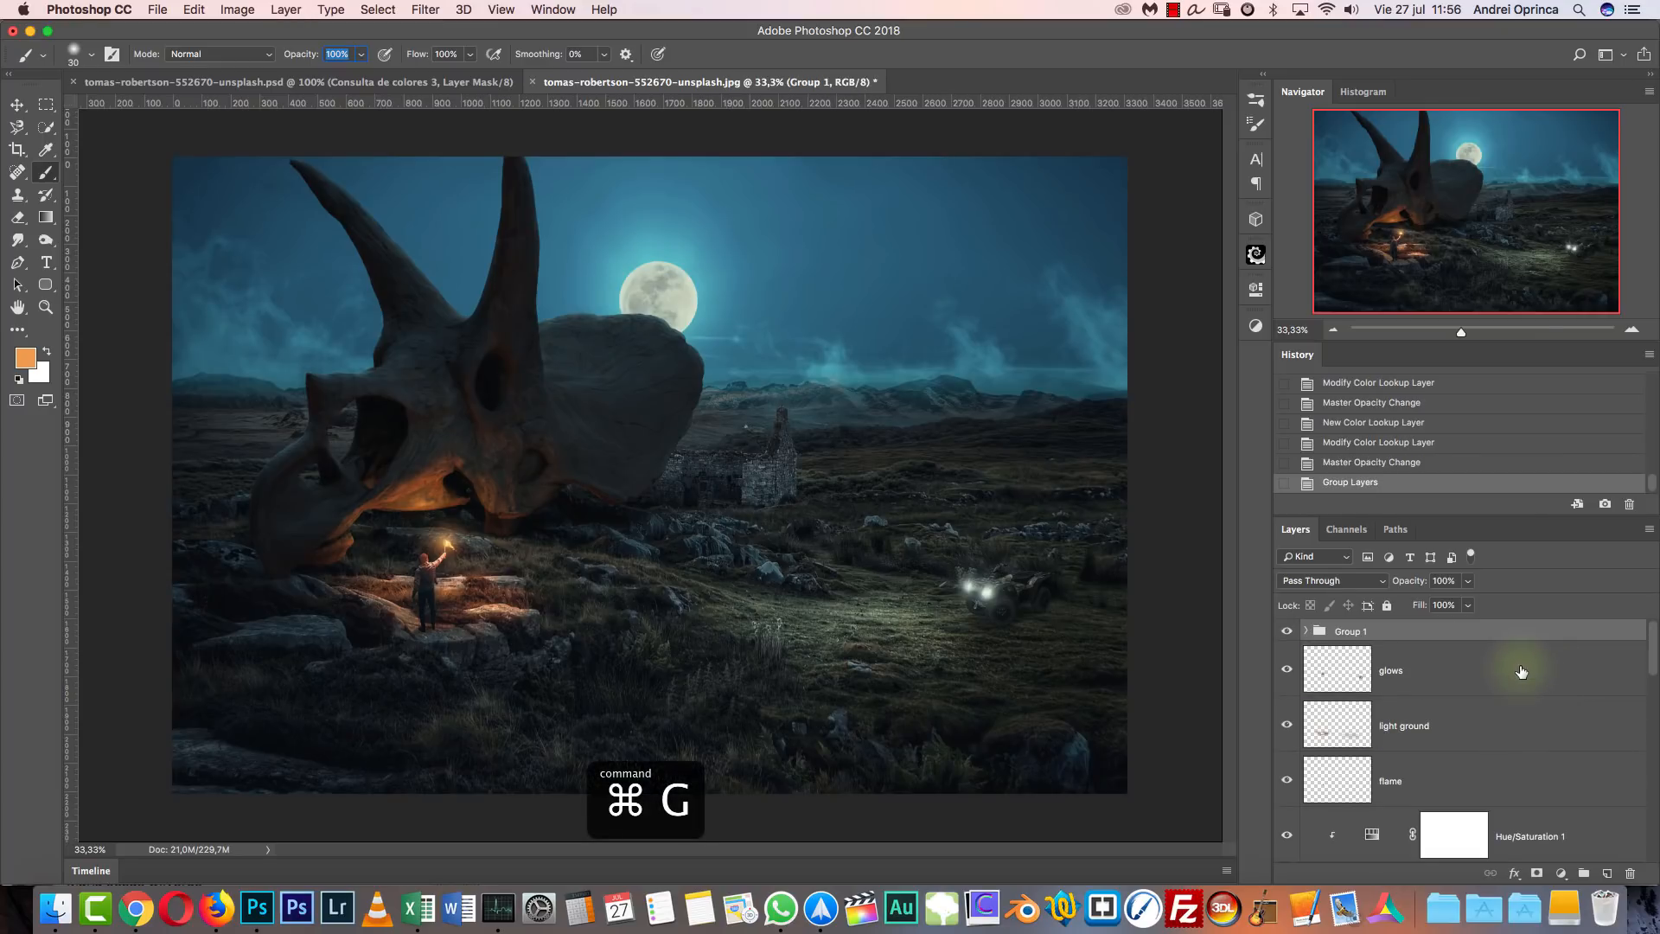
click(1289, 632)
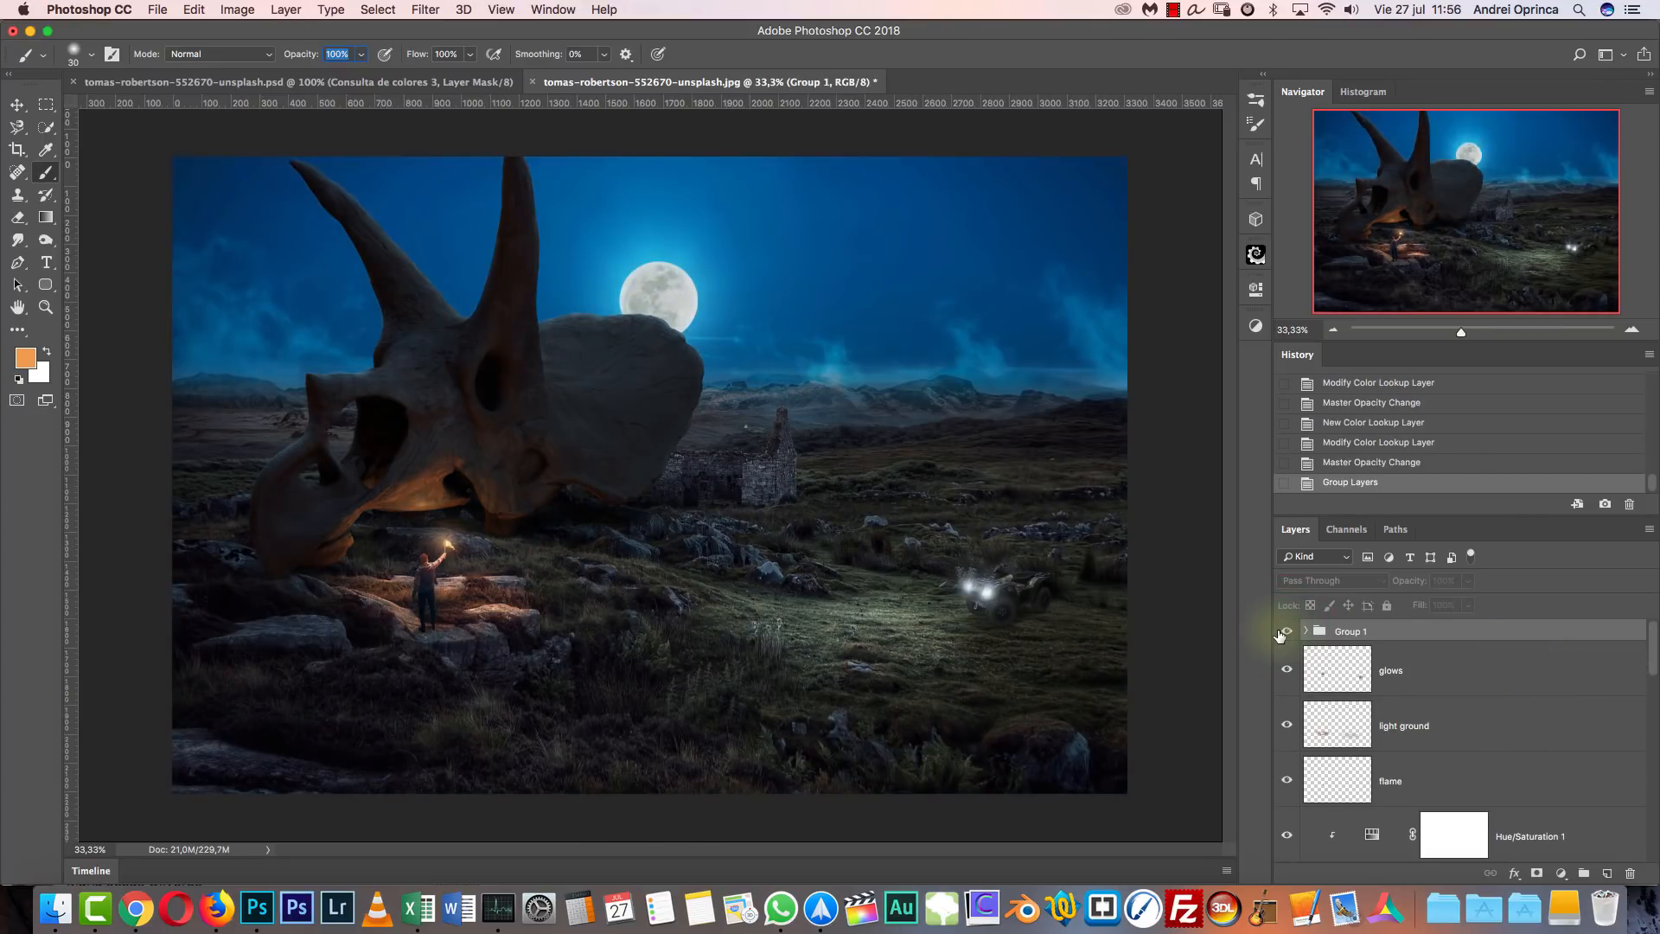
click(1287, 631)
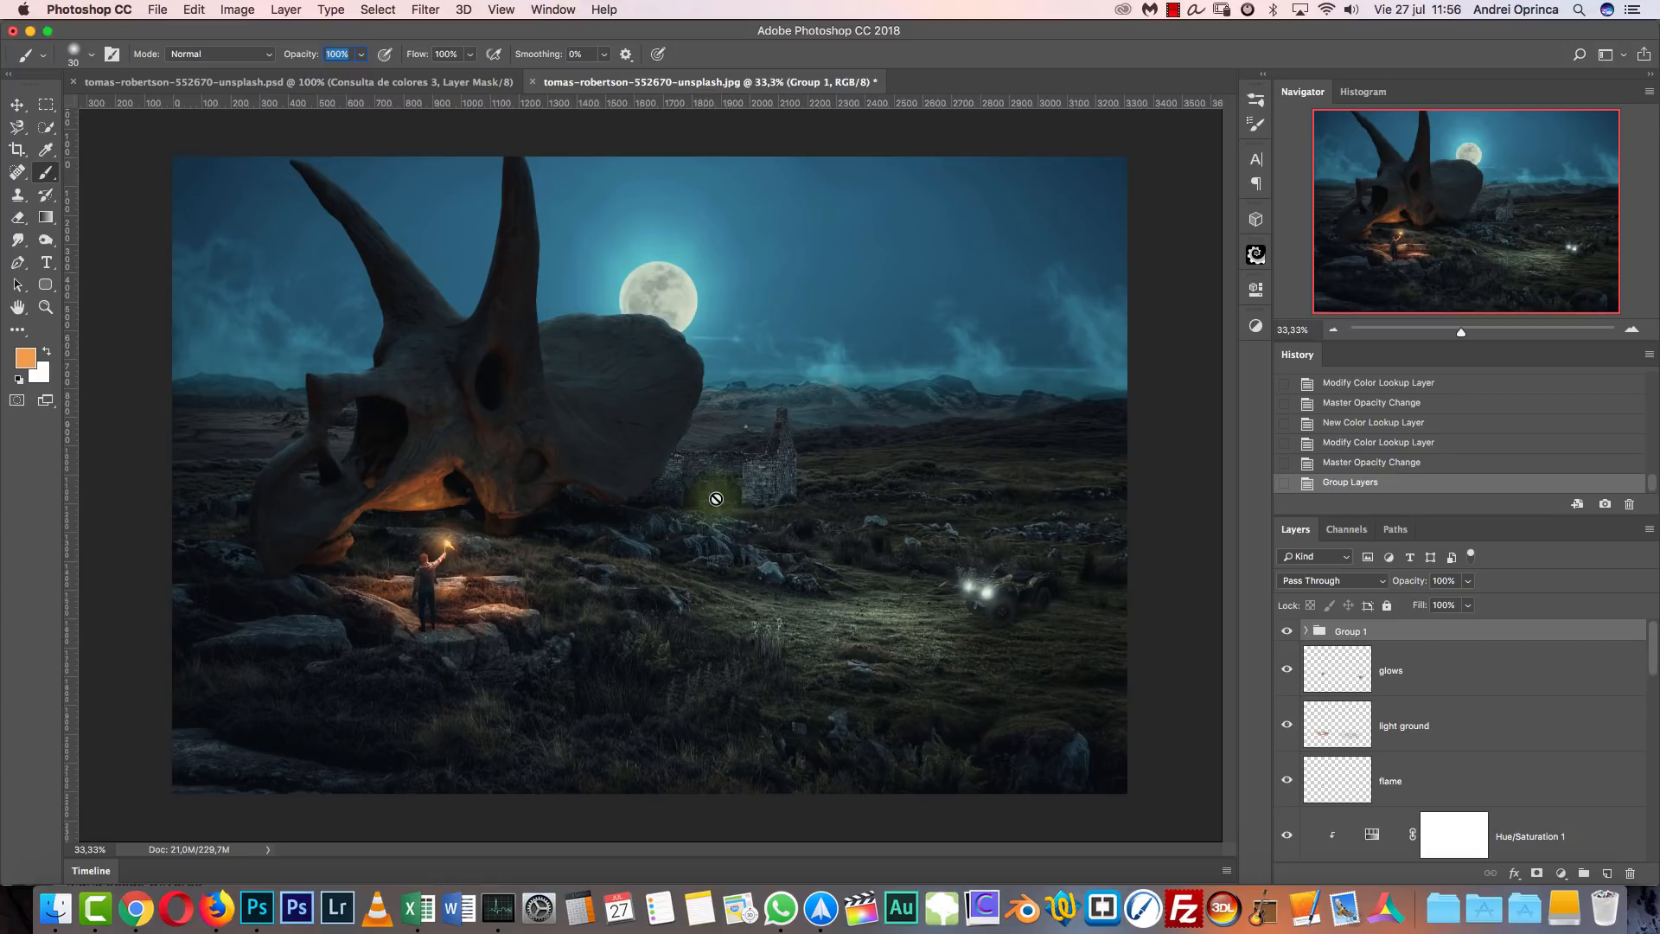
Fit the reference PSD composite at 33.33% zoom and compare it with the current JPG composite.
click(428, 82)
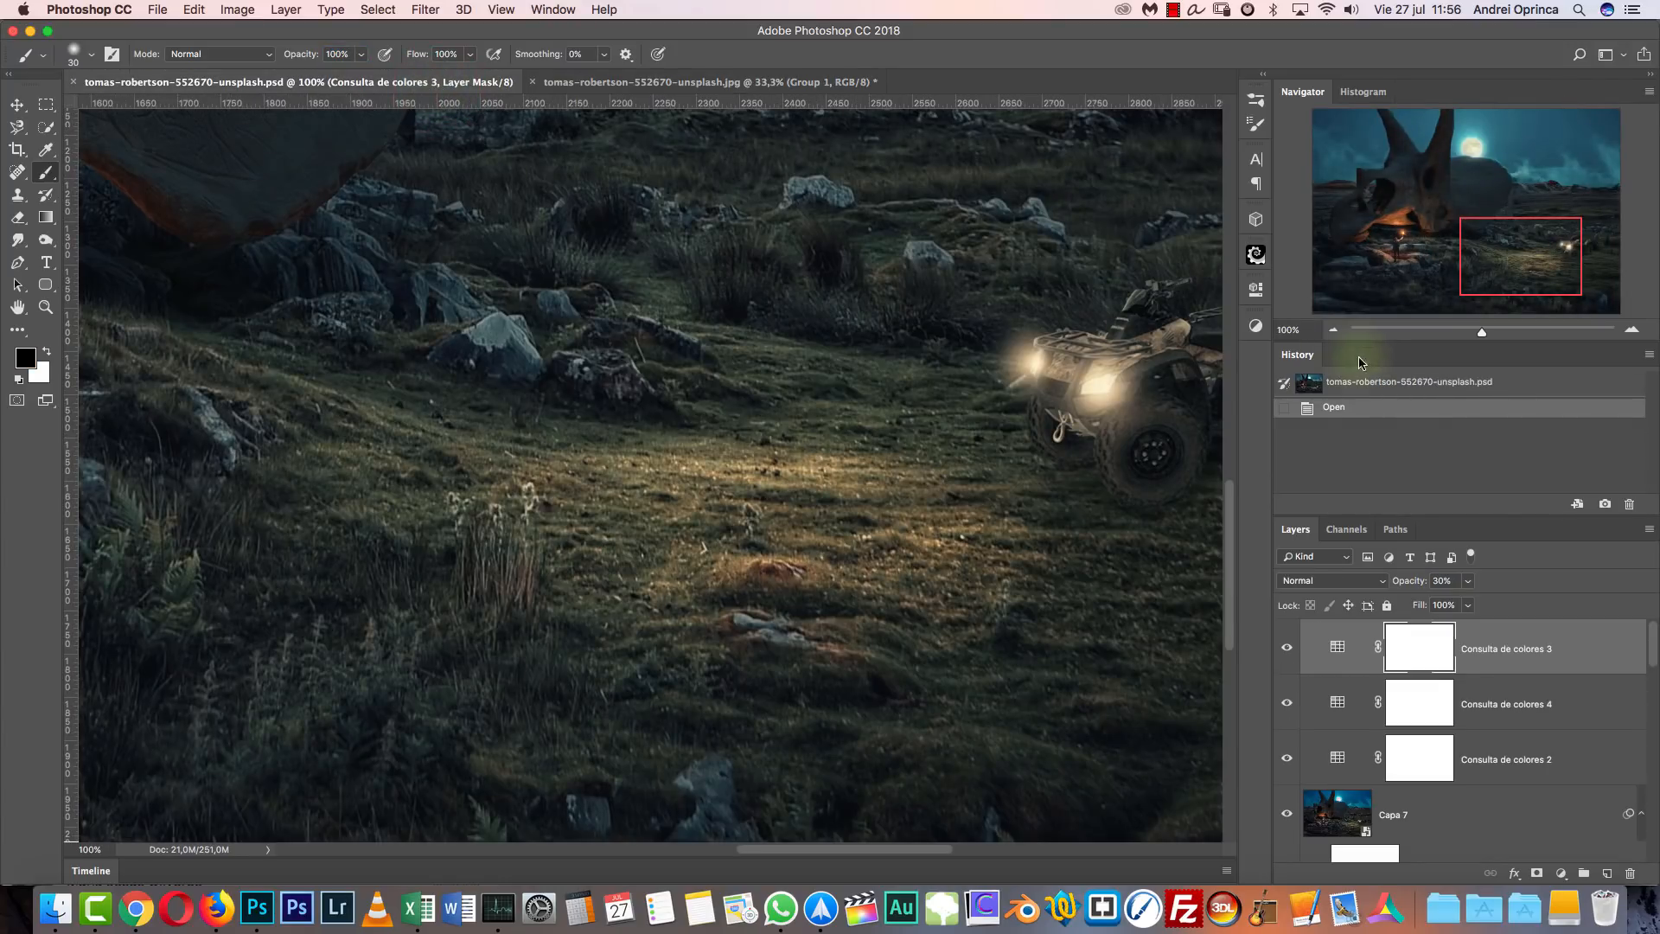
click(1332, 329)
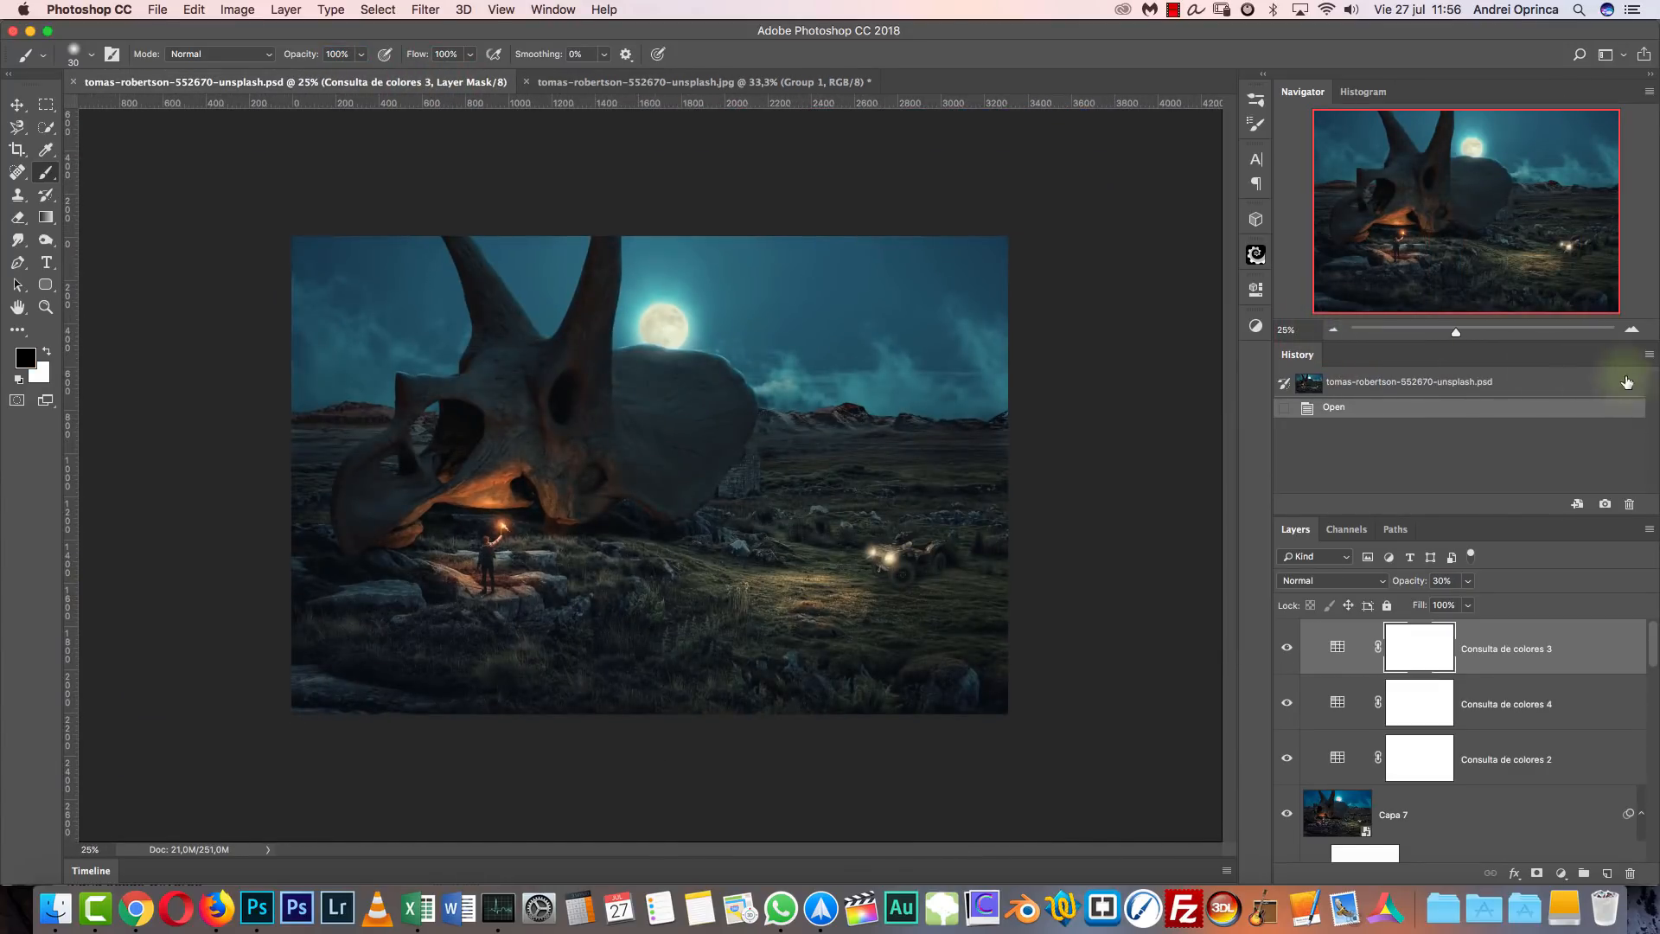
click(1631, 330)
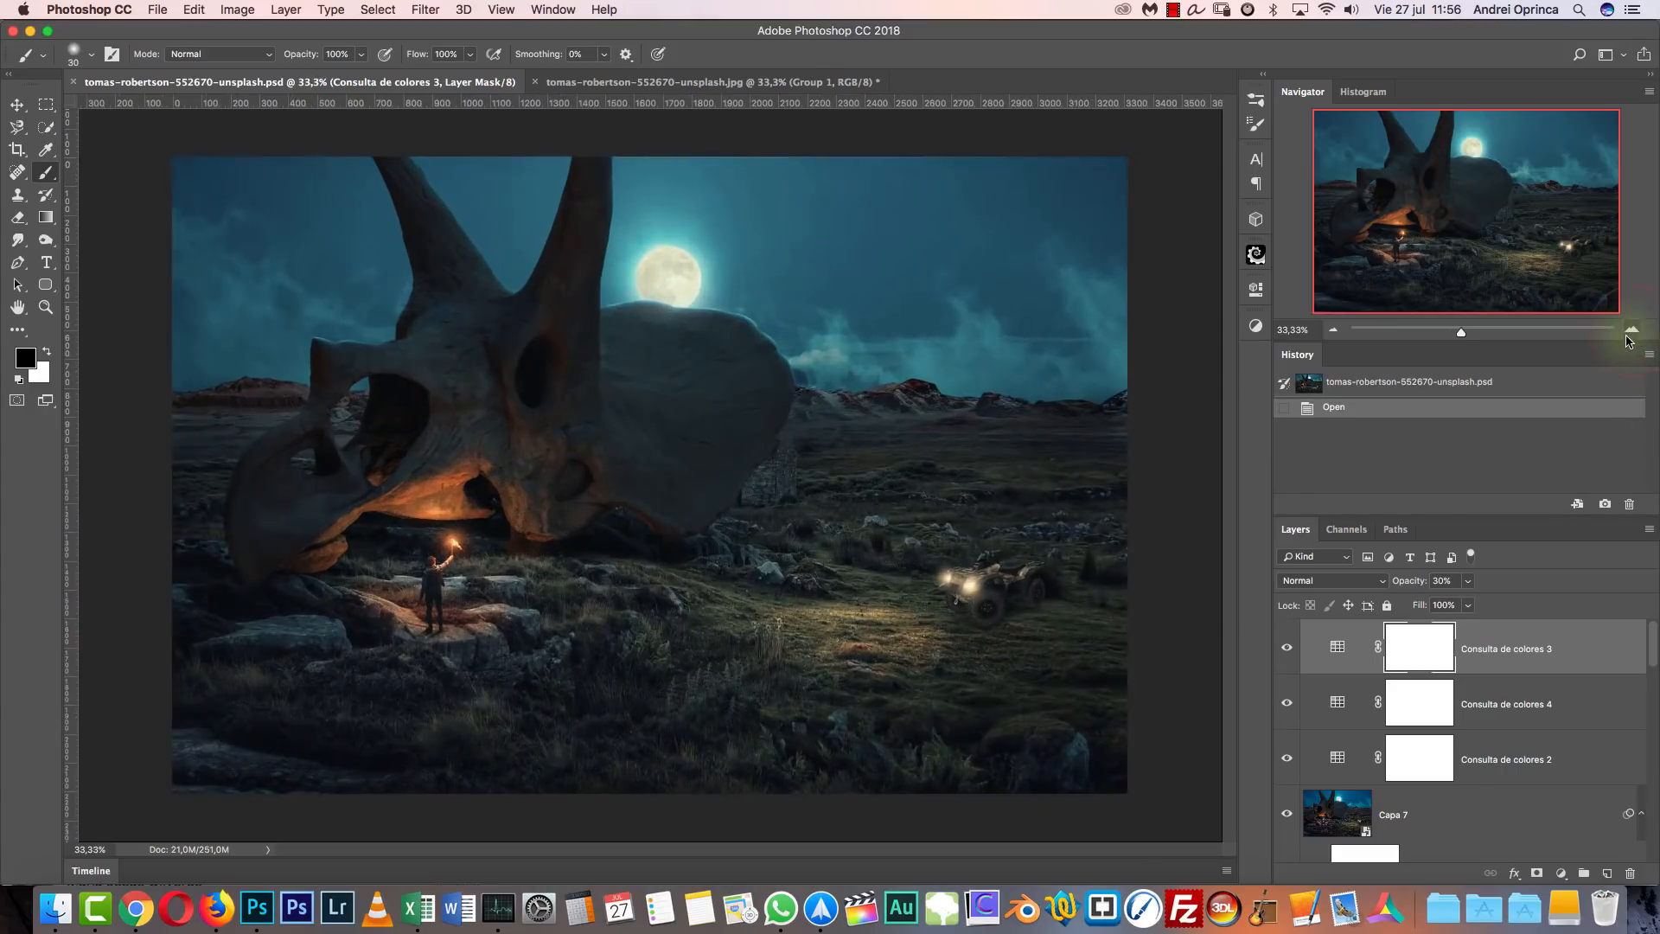
click(668, 86)
click(447, 83)
click(645, 87)
click(428, 83)
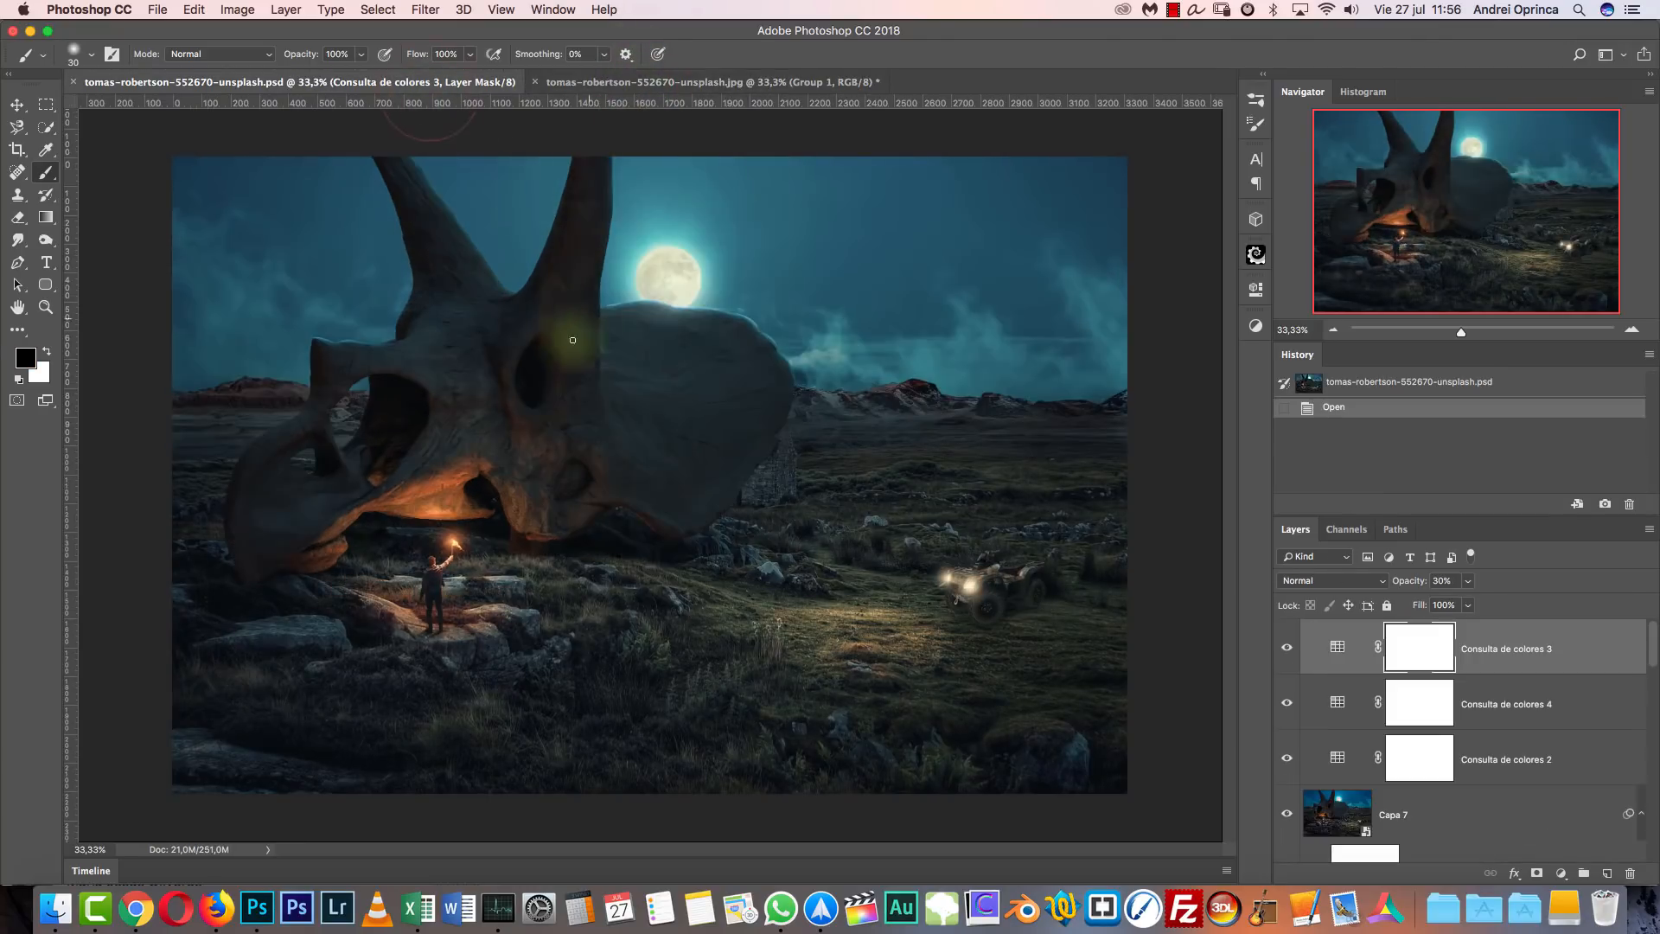
click(636, 87)
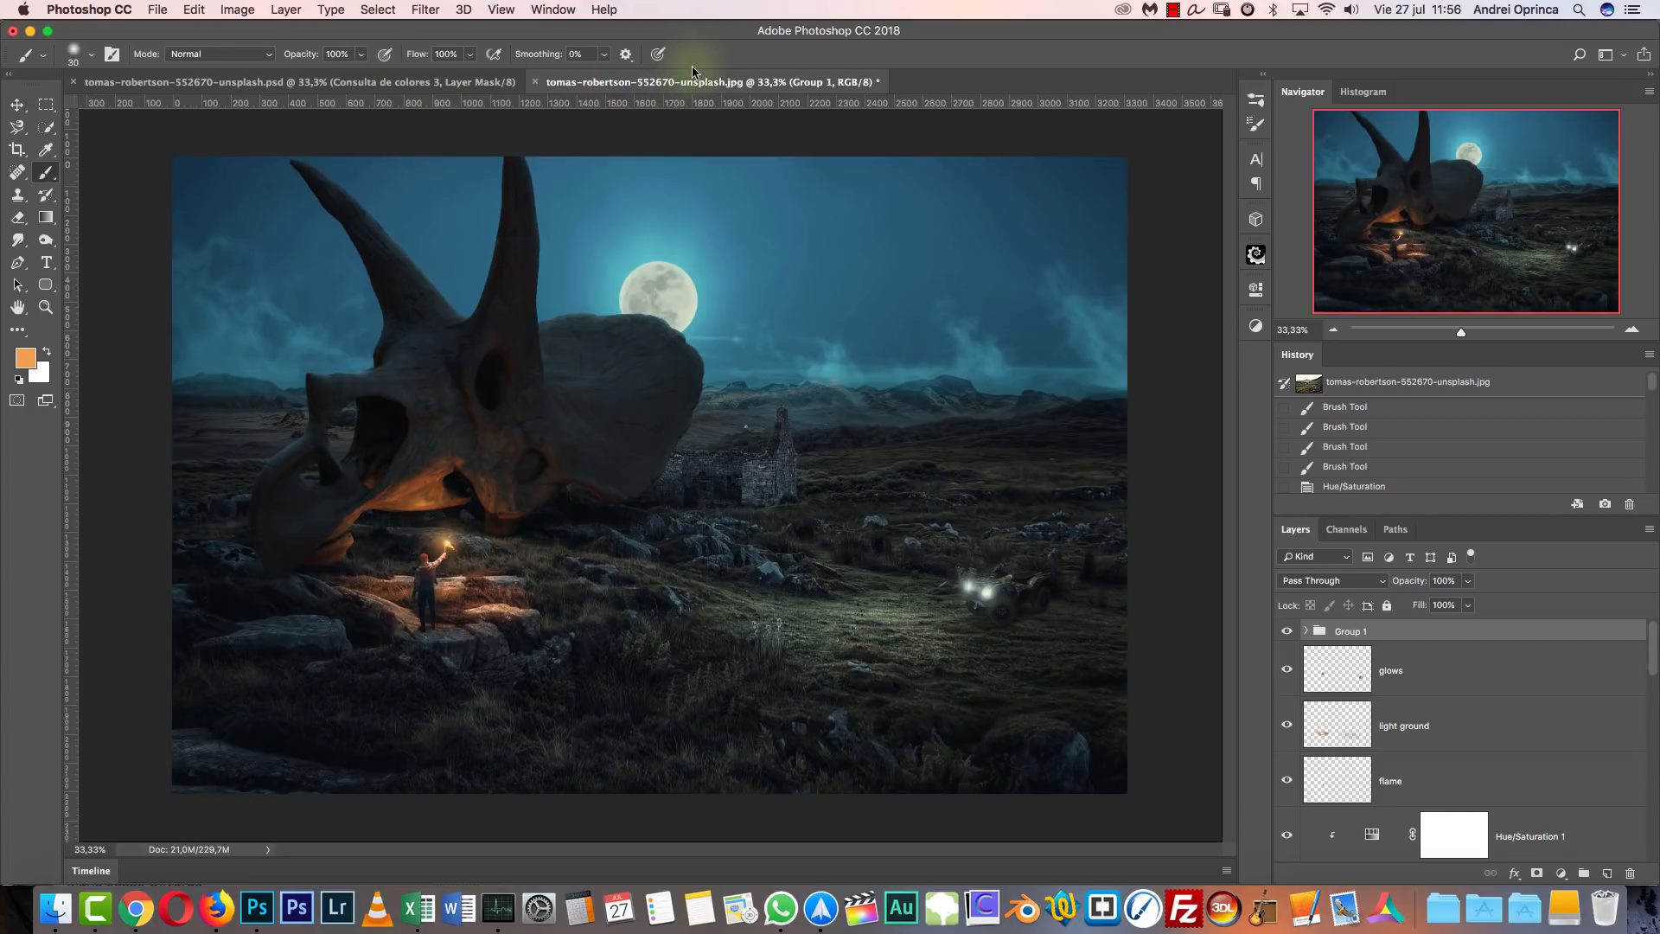